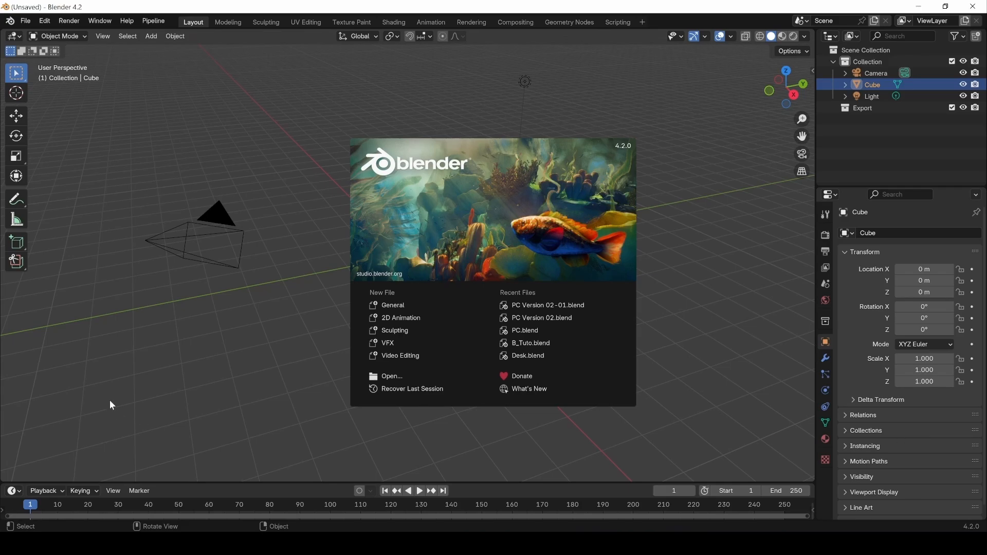
# Close the welcome splash to reveal the default cube, camera and light scene.
pyautogui.click(122, 293)
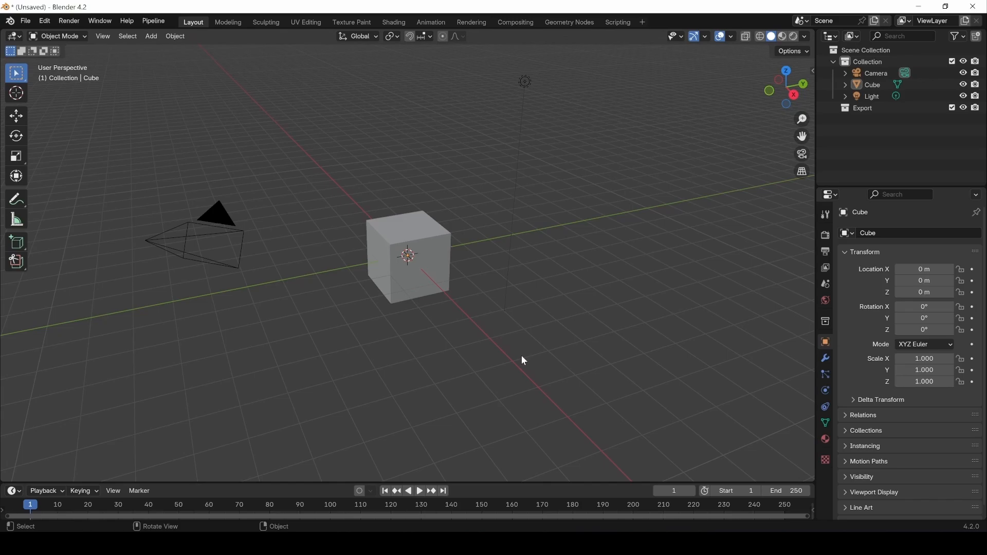
# Box-select the camera, cube and light, undo, then pick Light and Camera in the Outliner.
pyautogui.moveTo(604, 109); pyautogui.dragTo(97, 381)
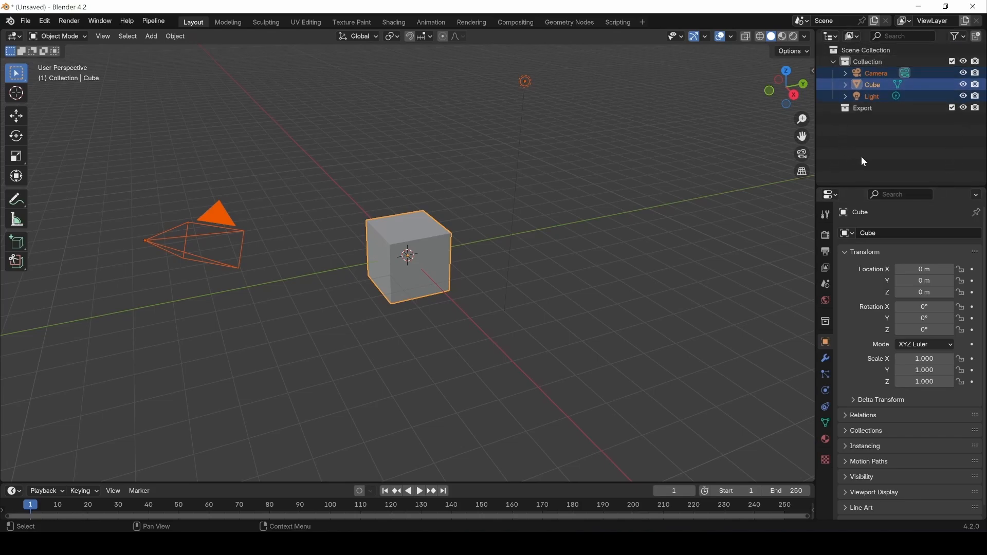
pyautogui.hotkey('ctrl', 'z')
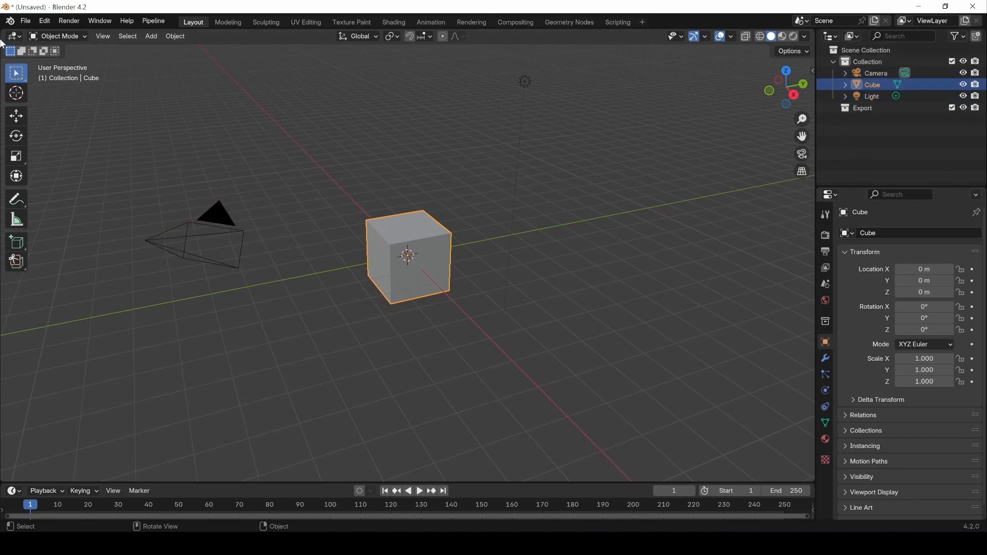
pyautogui.click(872, 97)
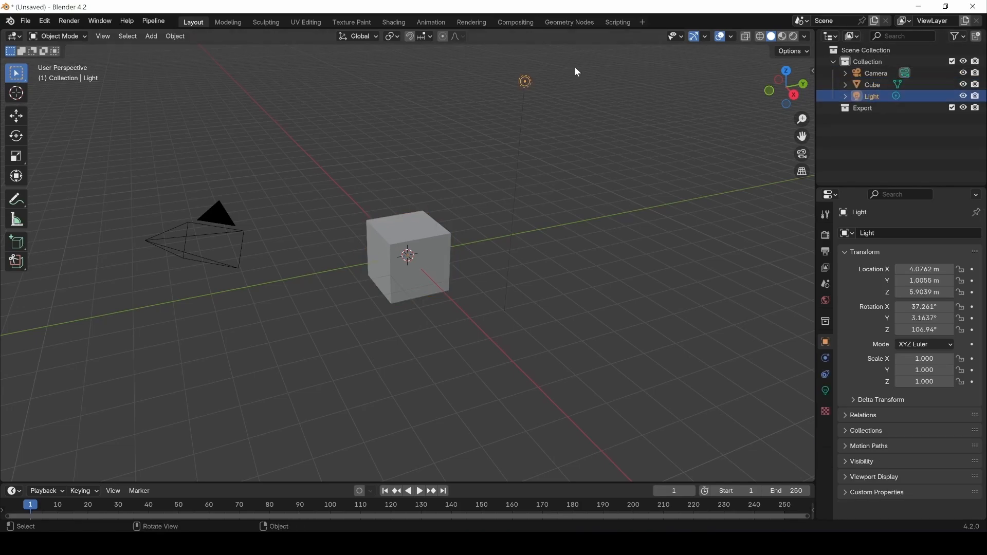
pyautogui.click(874, 74)
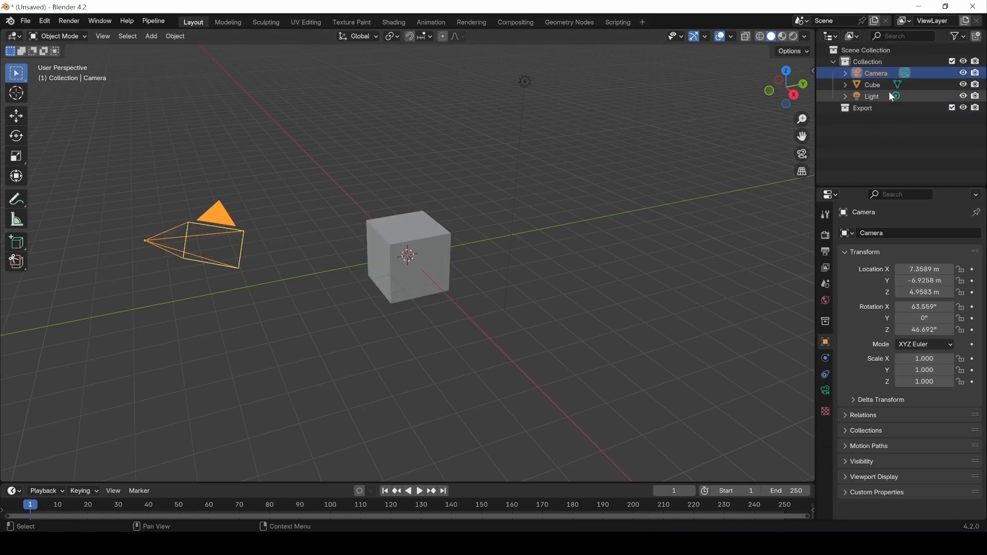
pyautogui.click(884, 96)
# Select Cube then Camera in the Outliner, deselect, and display the EEVEE render settings.
pyautogui.click(876, 85)
pyautogui.click(876, 71)
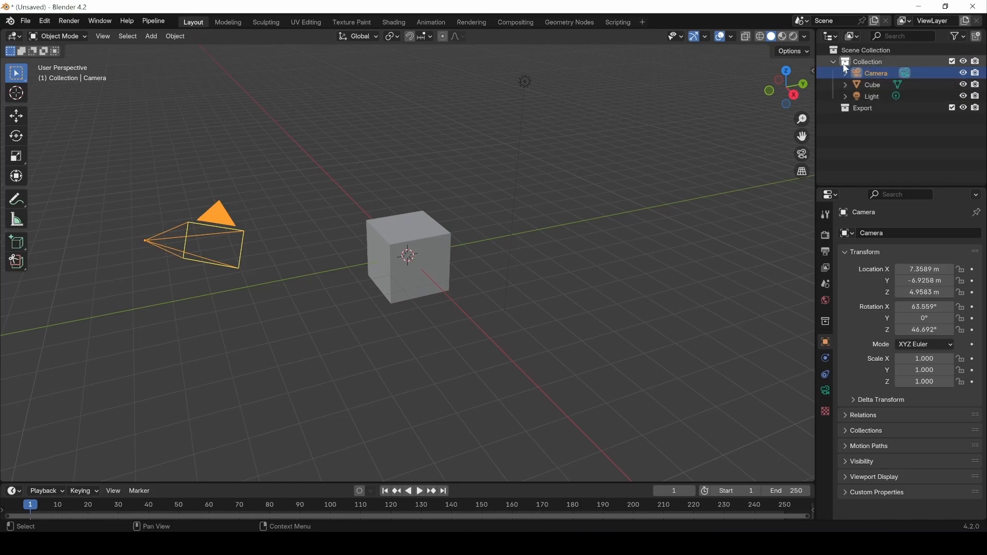
pyautogui.click(758, 239)
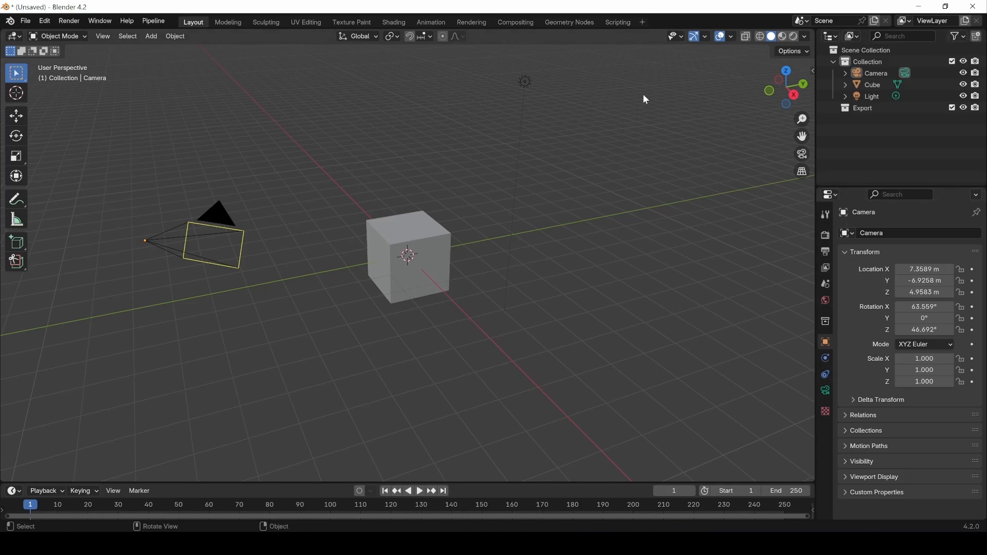
pyautogui.click(825, 235)
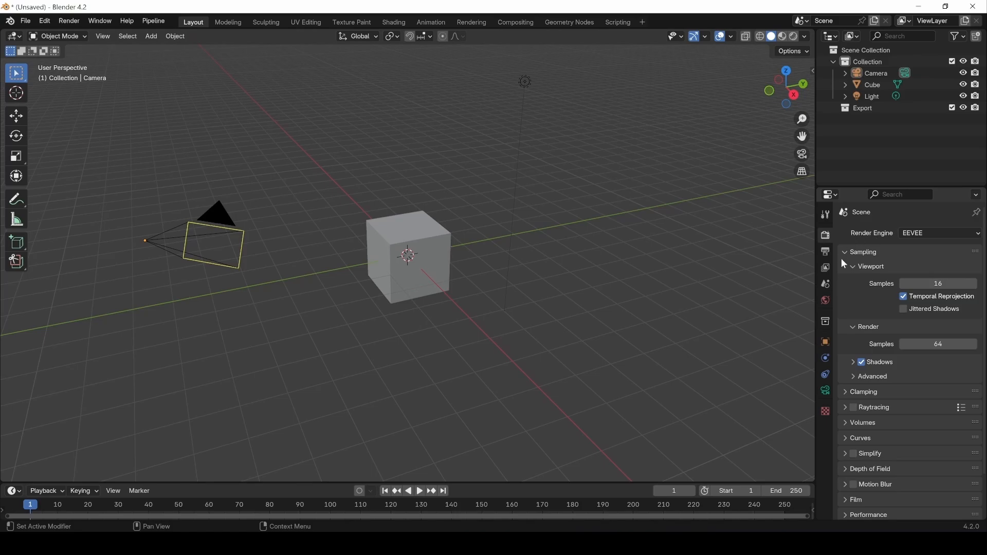
# Browse the World settings, then select the camera and view its lens settings.
pyautogui.click(826, 301)
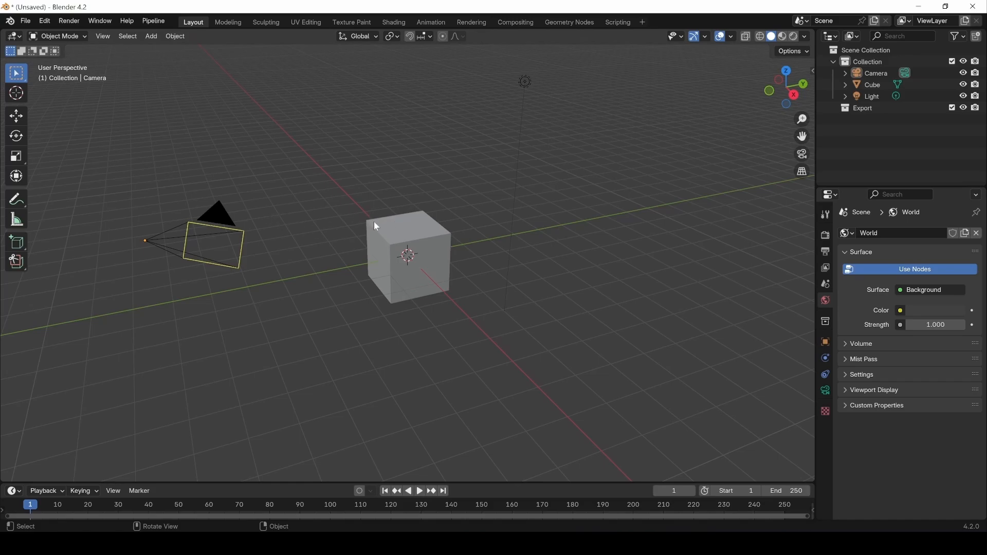
pyautogui.click(225, 228)
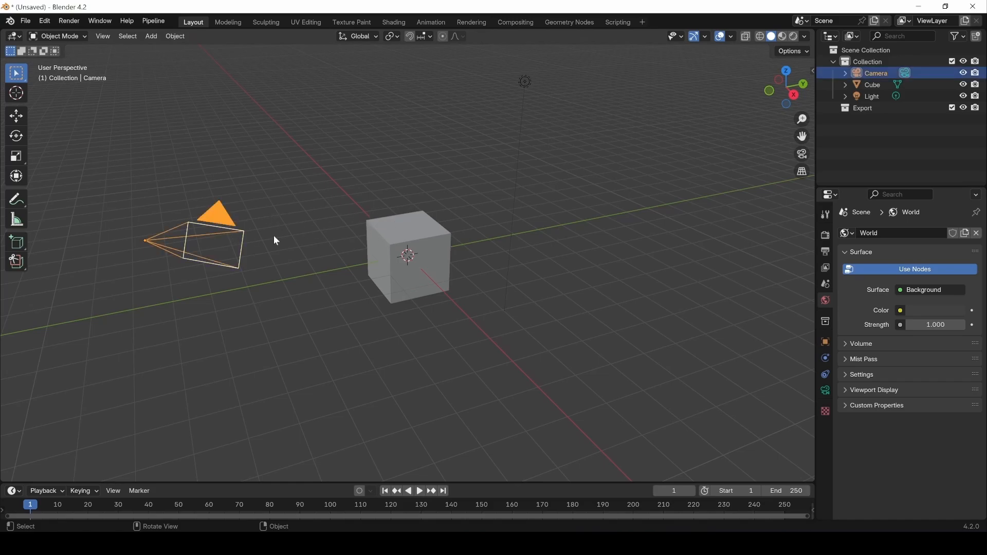
pyautogui.click(826, 392)
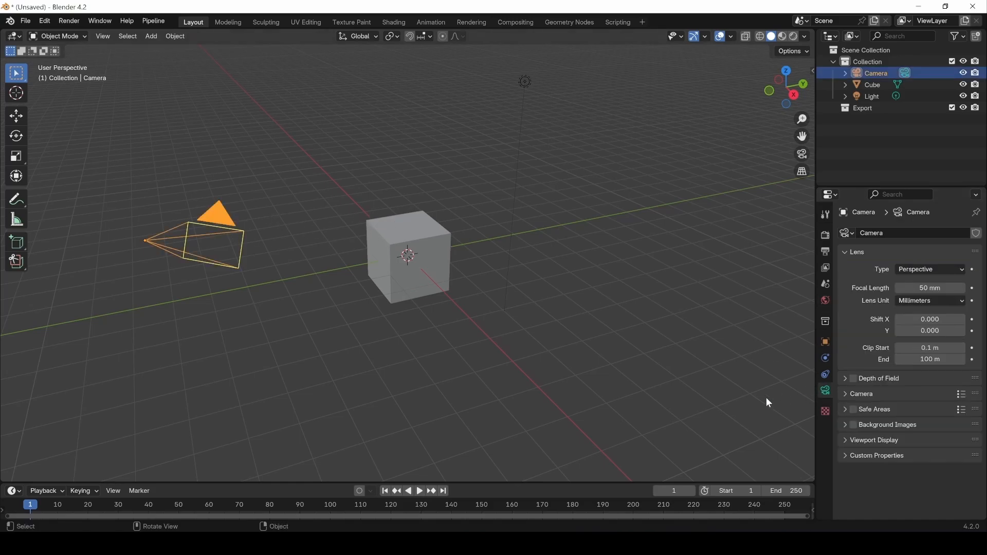
# Select the cube, show its Principled BSDF material settings, then deselect it.
pyautogui.click(395, 235)
pyautogui.click(826, 439)
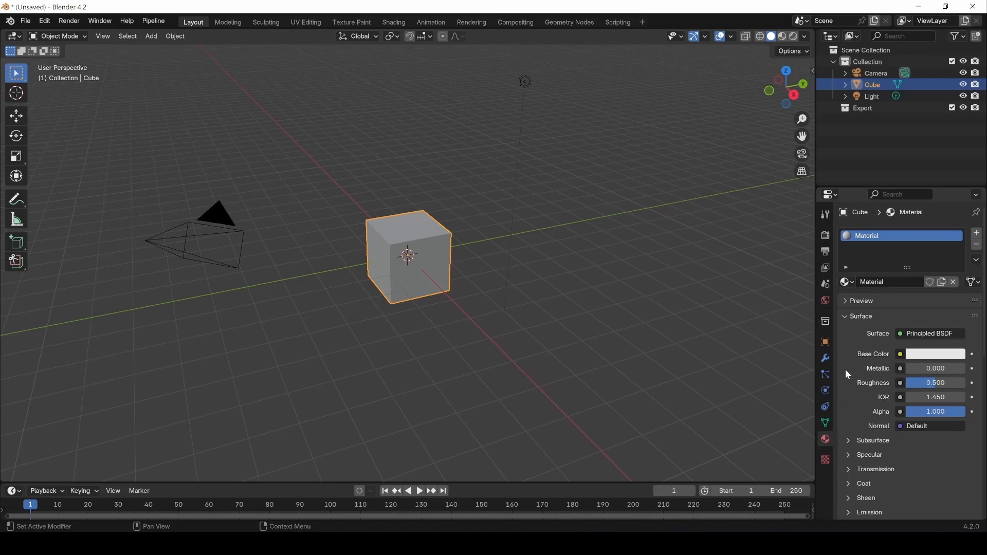
pyautogui.click(646, 242)
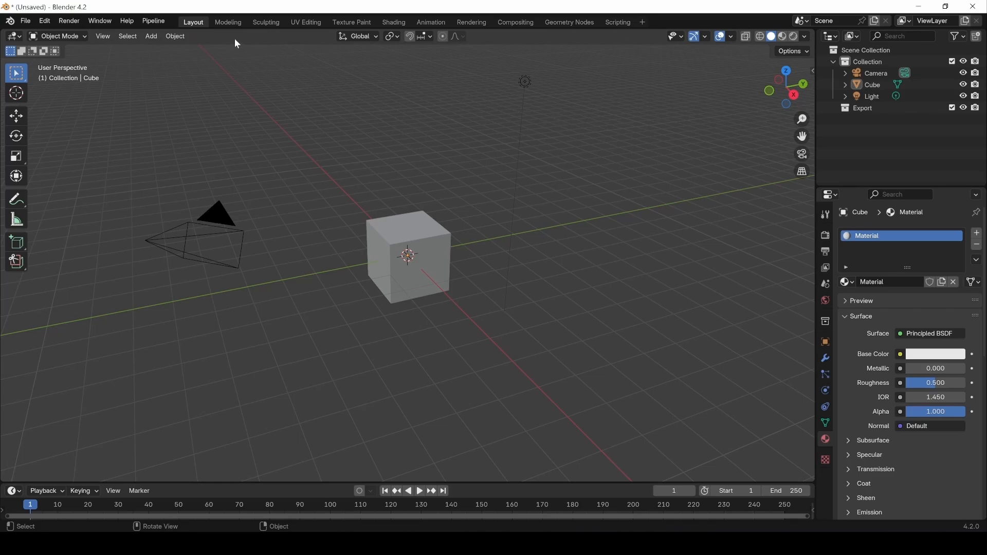
# Preview the Sculpting and Texture Paint workspaces, return to Layout, and enlarge the timeline.
pyautogui.click(265, 23)
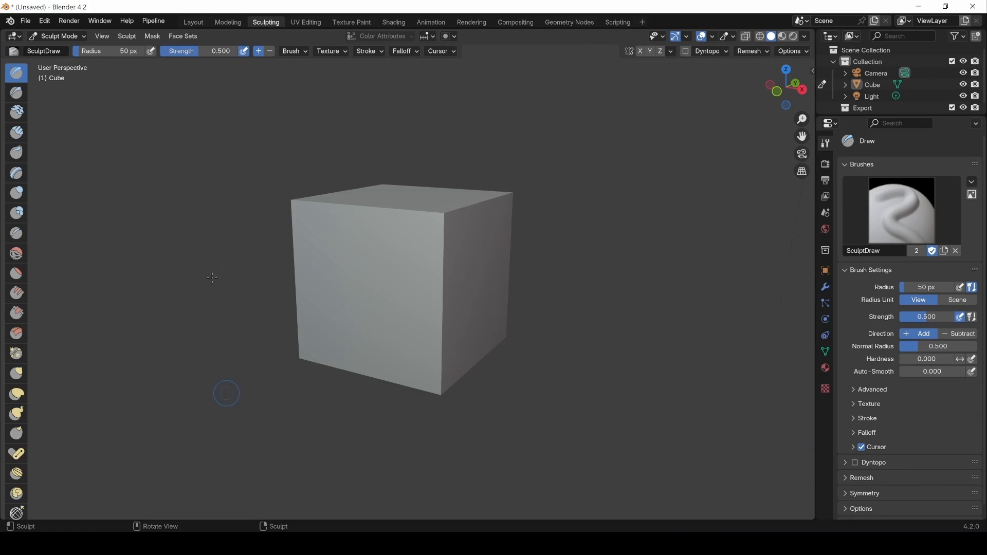
pyautogui.click(365, 22)
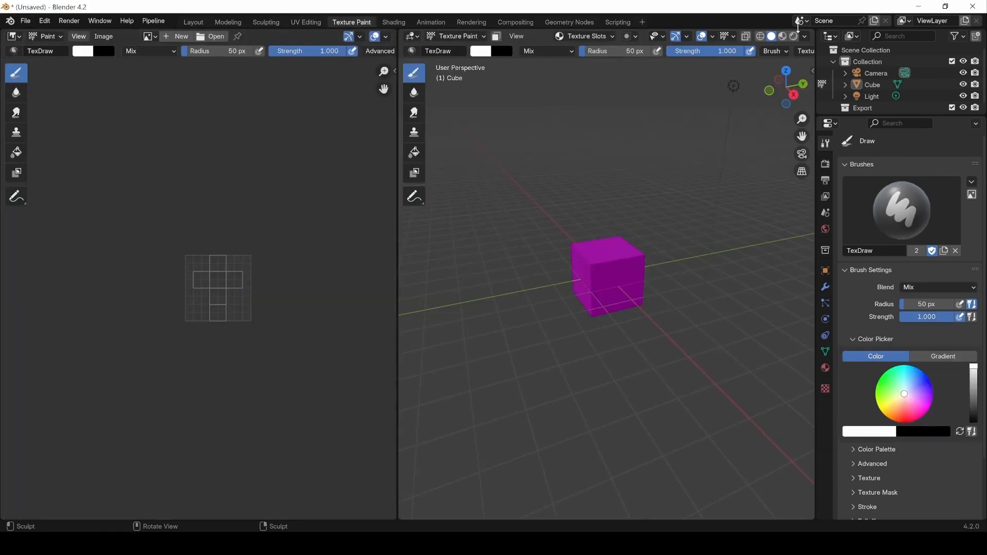
pyautogui.click(195, 23)
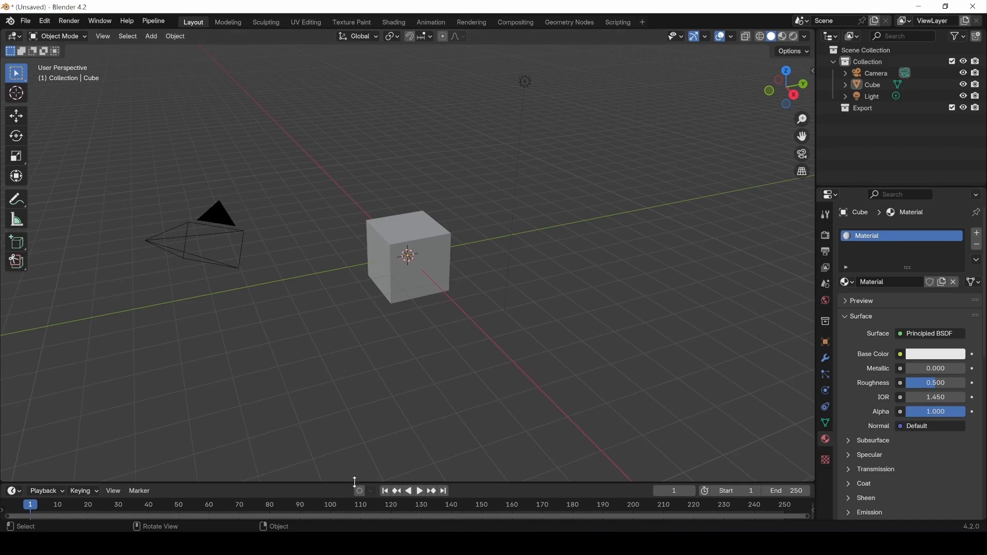
pyautogui.moveTo(359, 484); pyautogui.dragTo(355, 414)
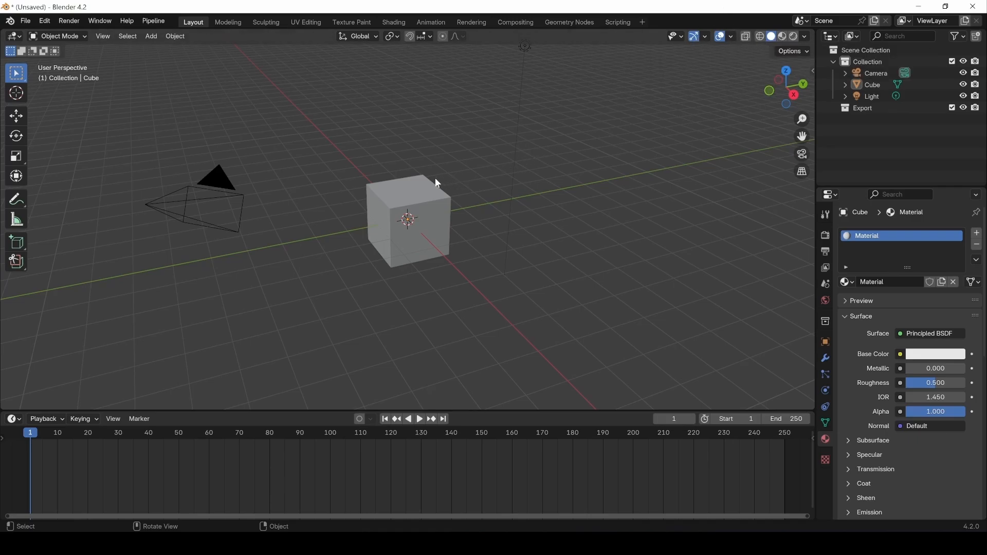
# Switch to Material Preview shading and set the cube's base colour to orange.
pyautogui.click(423, 199)
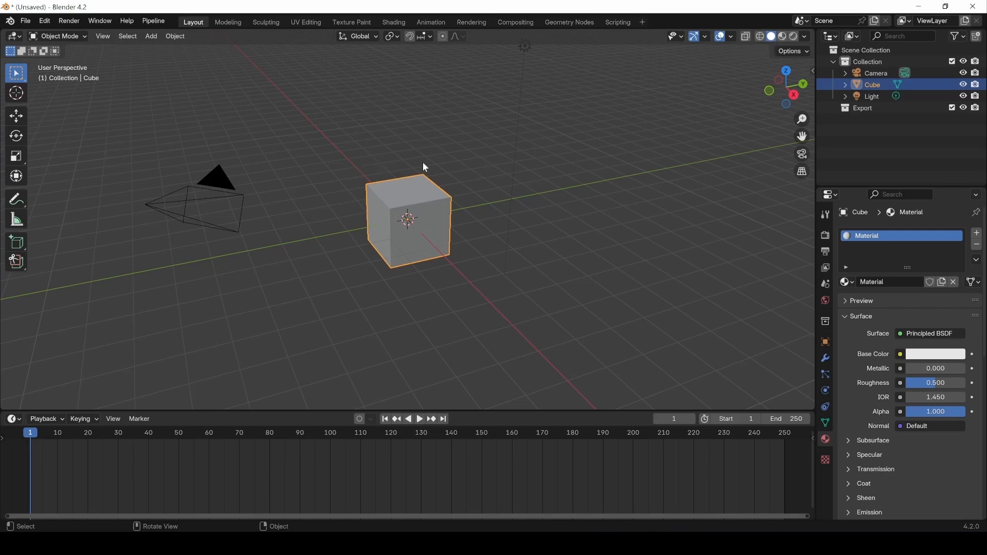
pyautogui.click(524, 48)
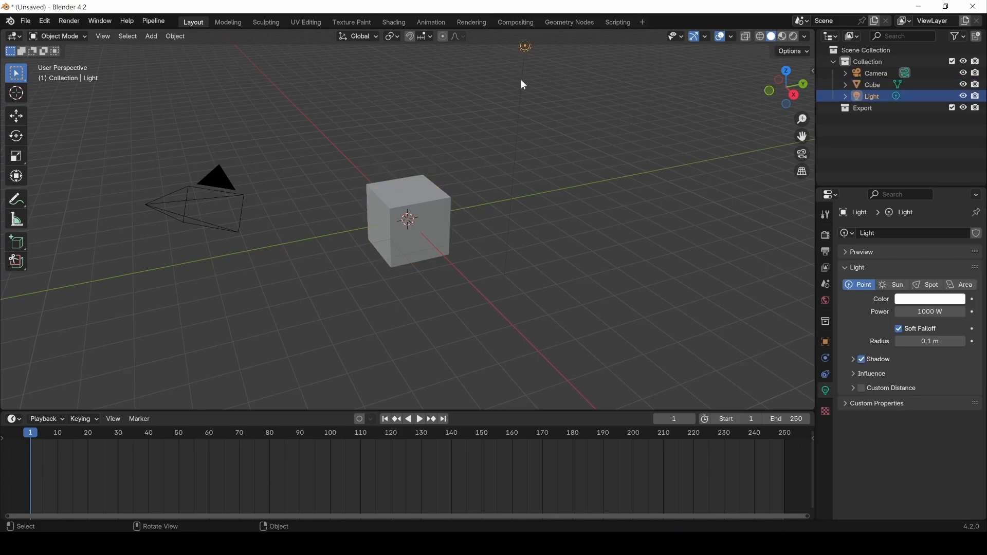
pyautogui.click(784, 39)
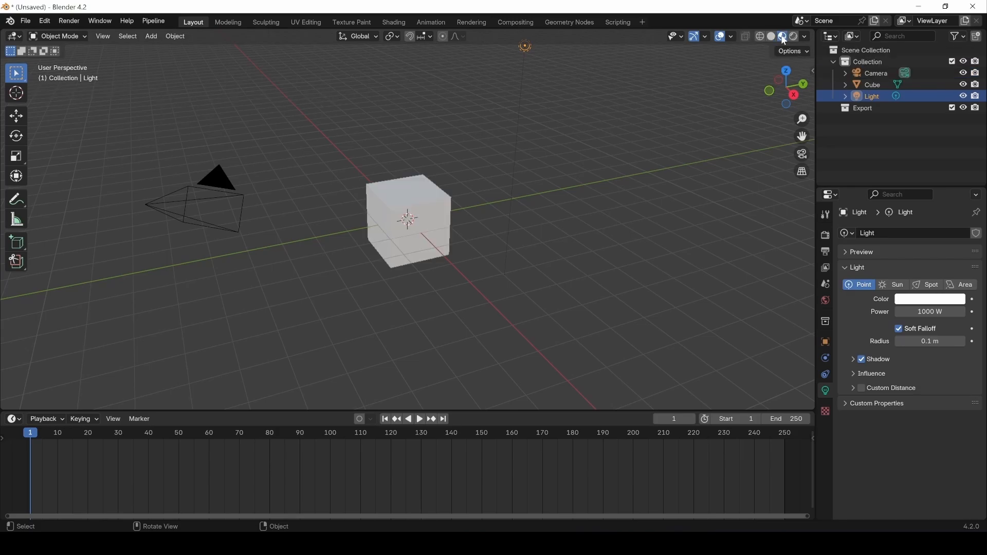
pyautogui.click(395, 205)
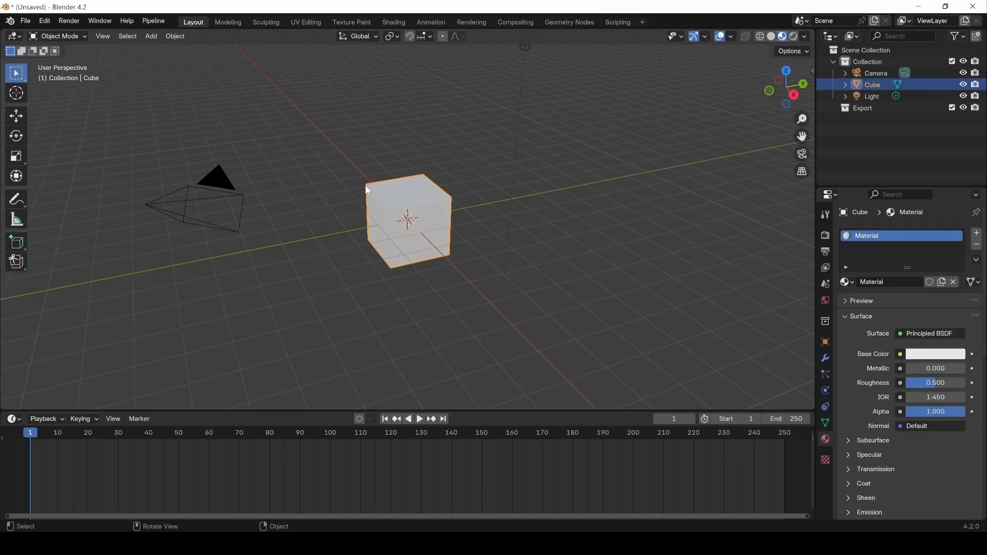
pyautogui.click(931, 357)
pyautogui.moveTo(871, 243); pyautogui.dragTo(884, 267)
# Compare Solid and Rendered shading, then return to Material Preview with nothing selected.
pyautogui.click(773, 37)
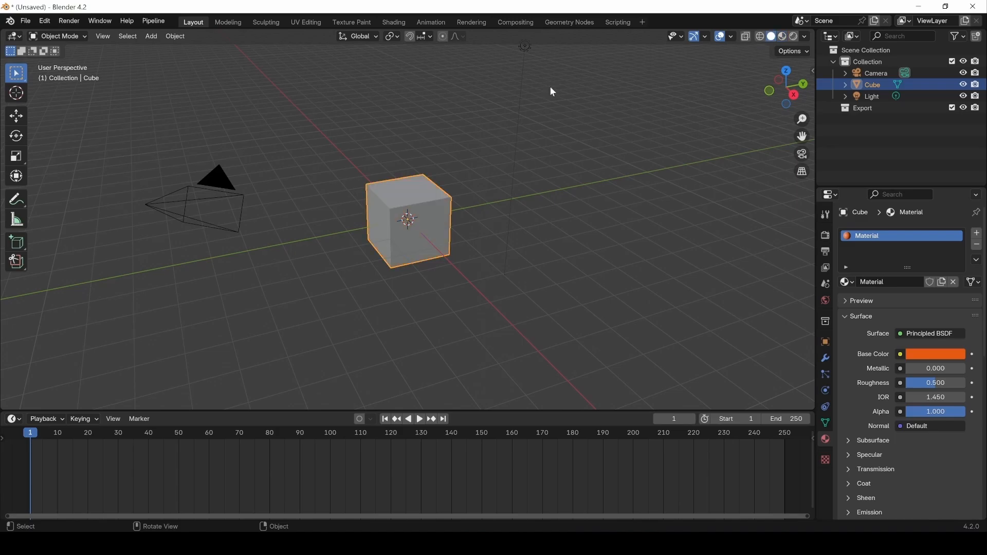
pyautogui.click(783, 37)
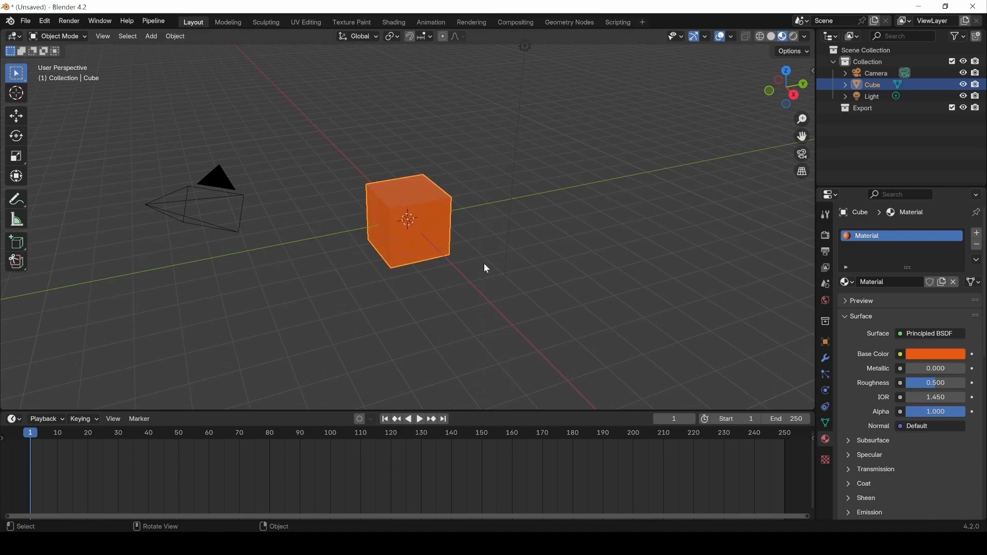
pyautogui.click(794, 36)
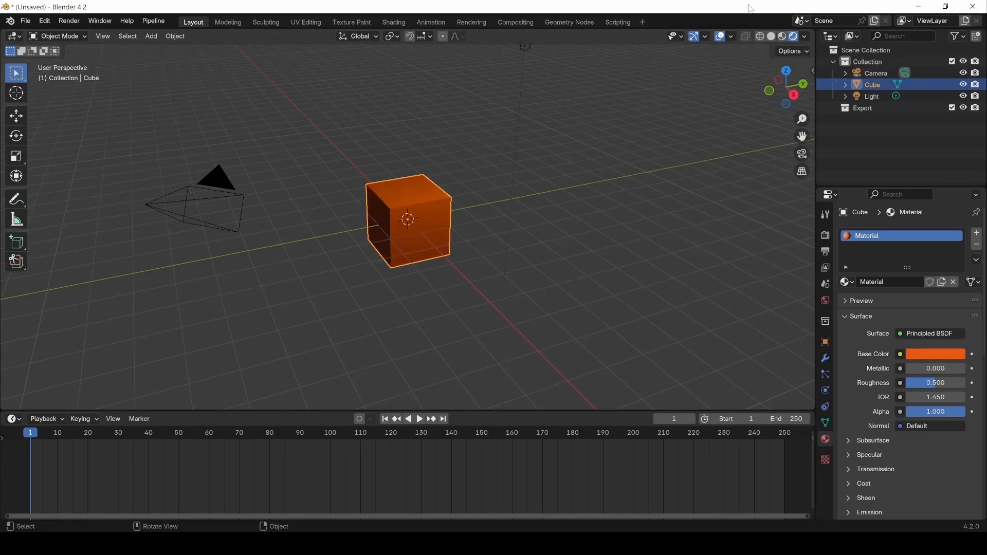
pyautogui.click(524, 47)
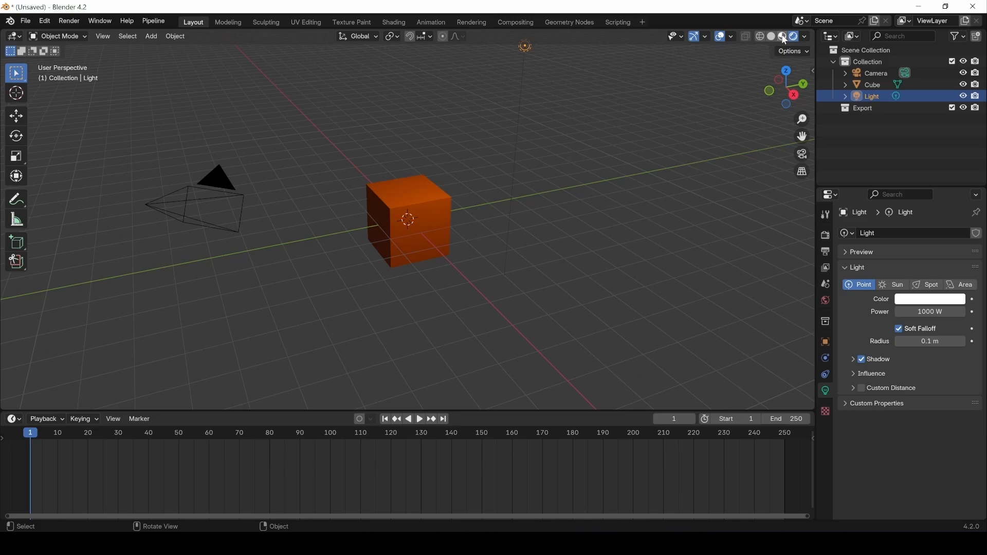
pyautogui.click(782, 36)
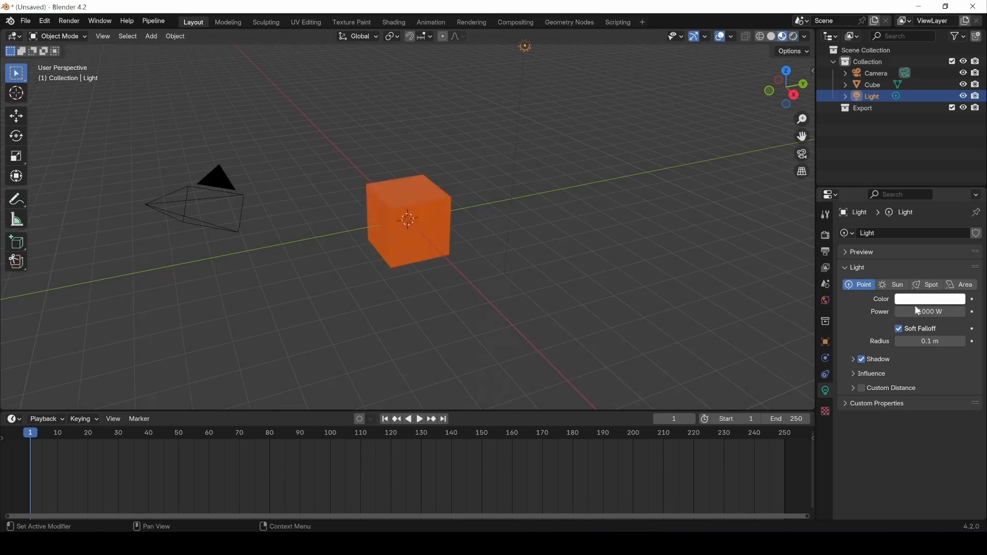
pyautogui.click(447, 309)
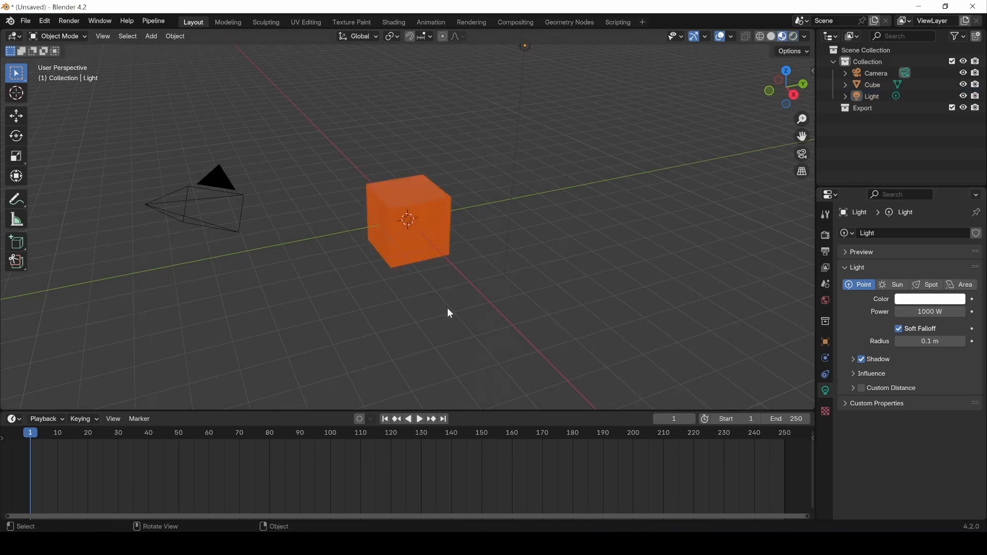
pyautogui.click(759, 37)
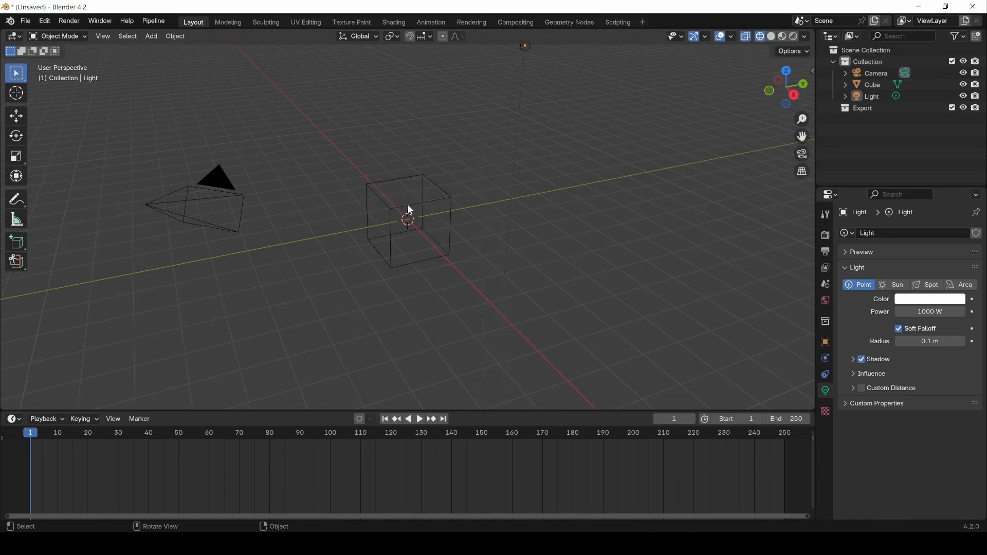
pyautogui.click(370, 219)
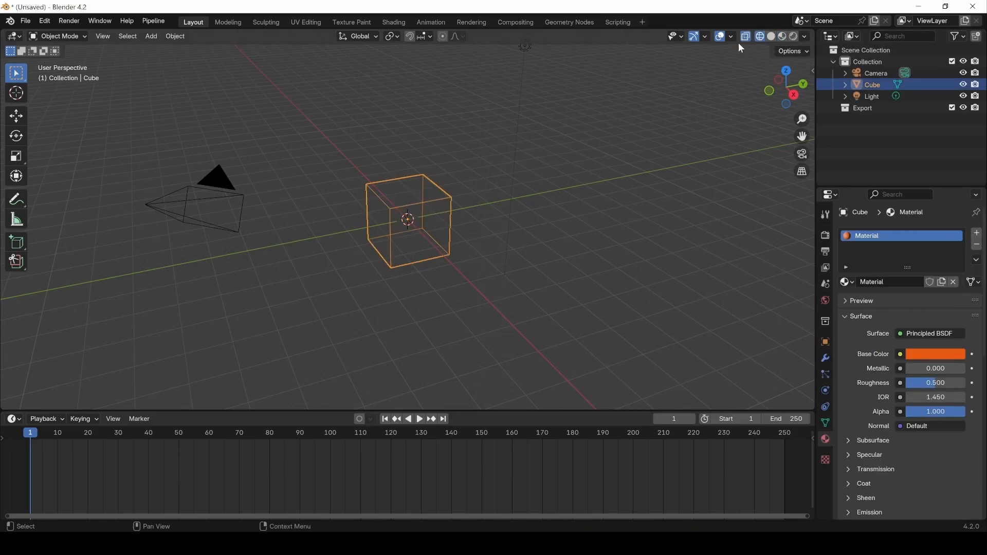
pyautogui.click(772, 37)
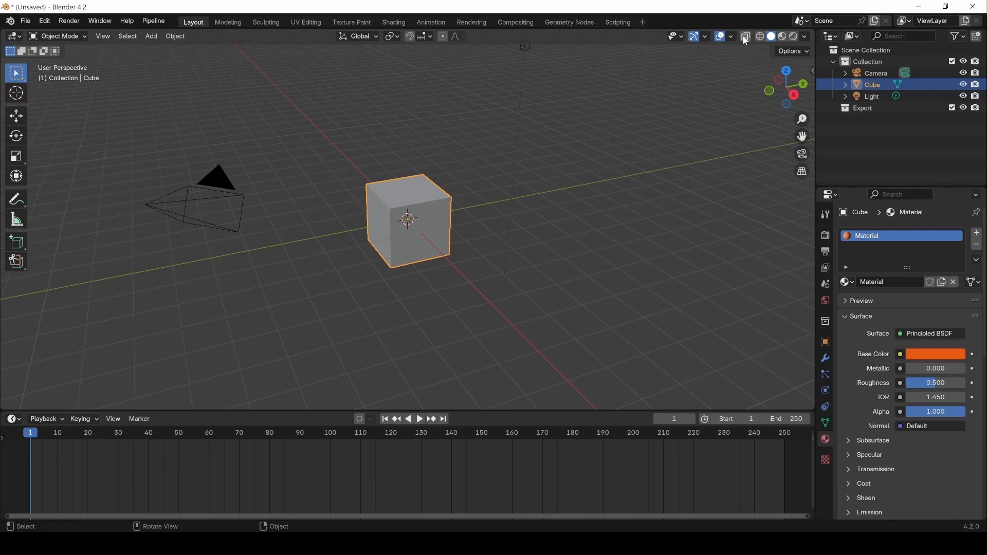
pyautogui.click(744, 37)
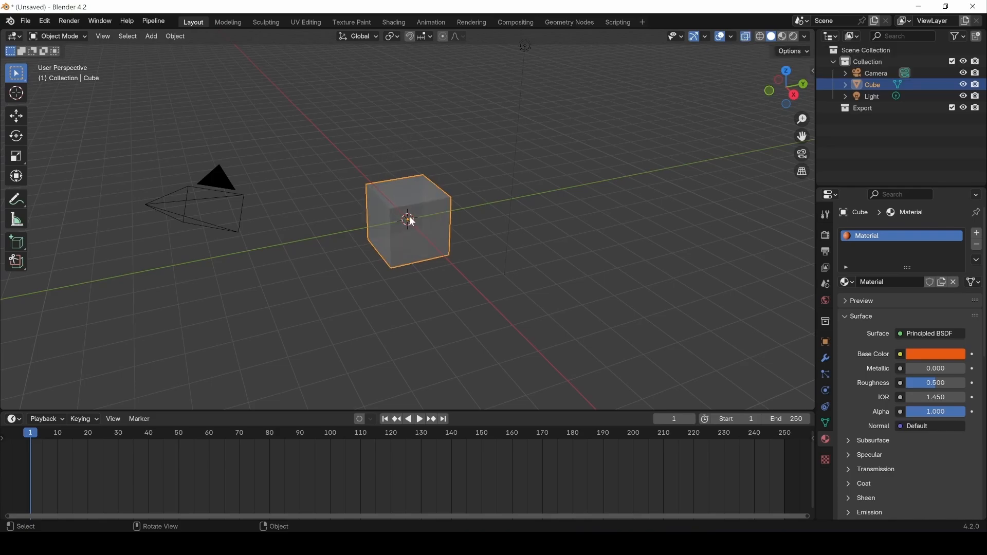
pyautogui.click(745, 38)
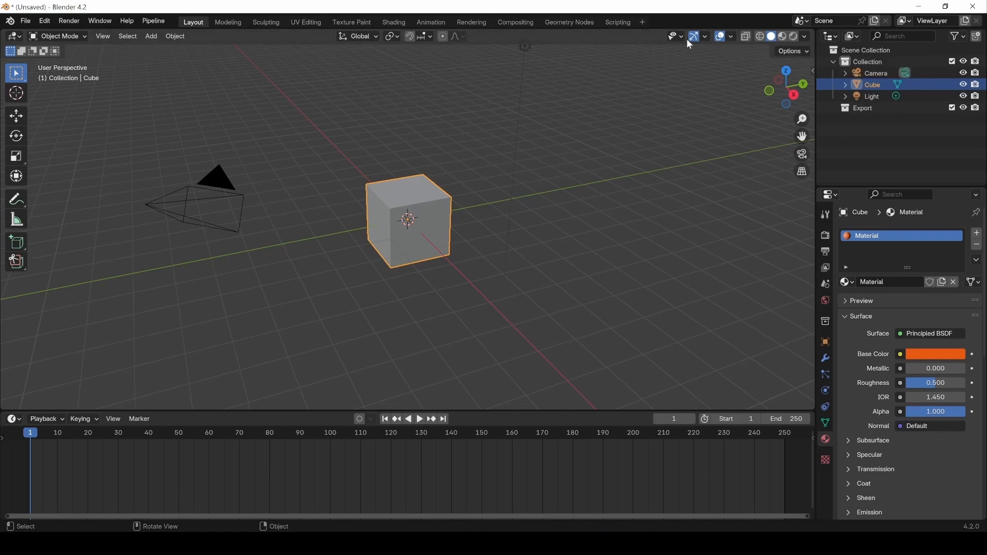
pyautogui.click(104, 36)
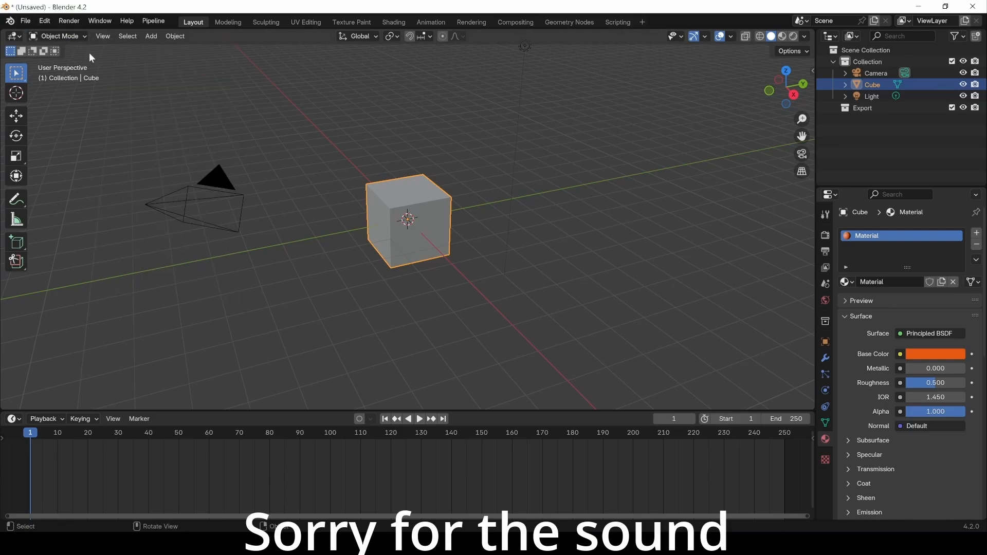
# Hide the viewport toolbar, then bring it back.
pyautogui.click(102, 37)
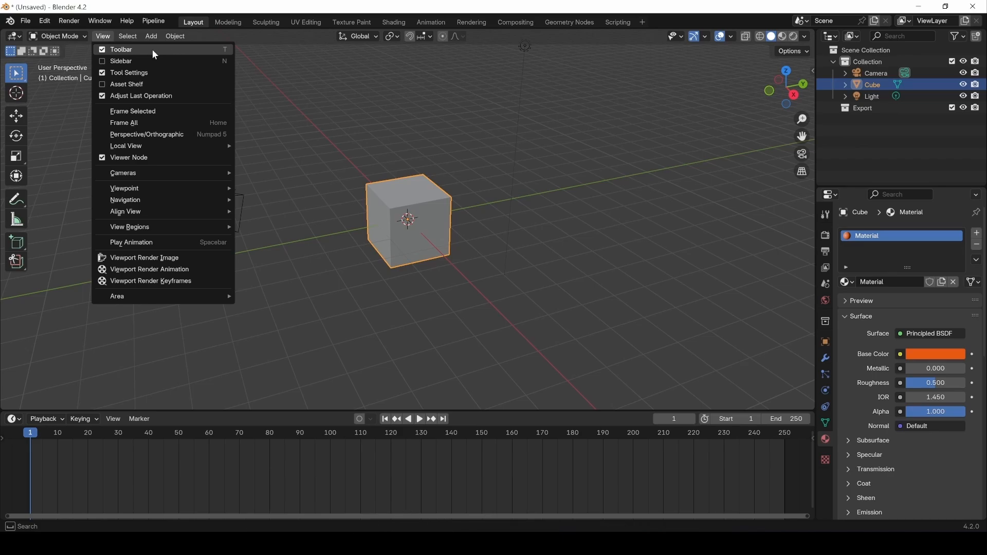
pyautogui.click(152, 49)
pyautogui.click(101, 36)
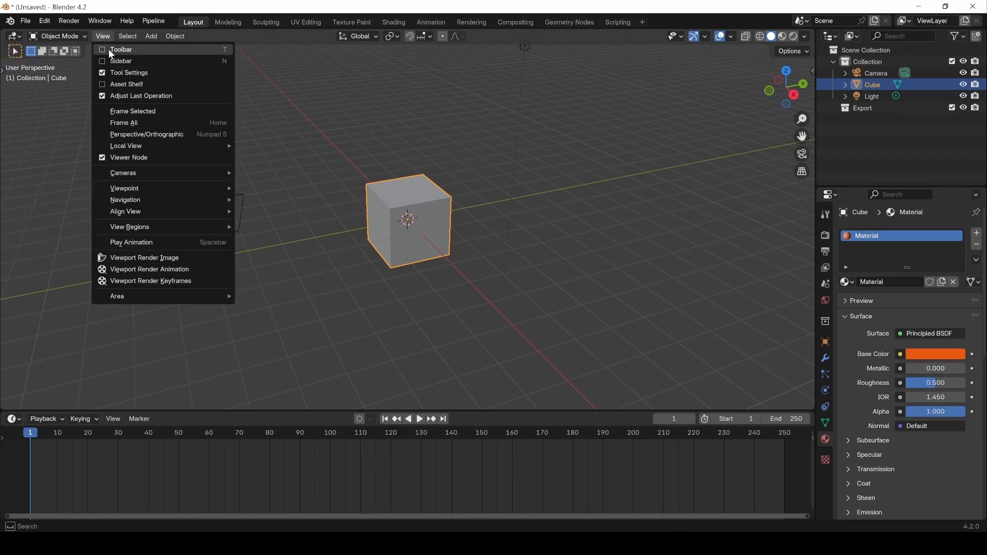
pyautogui.click(109, 49)
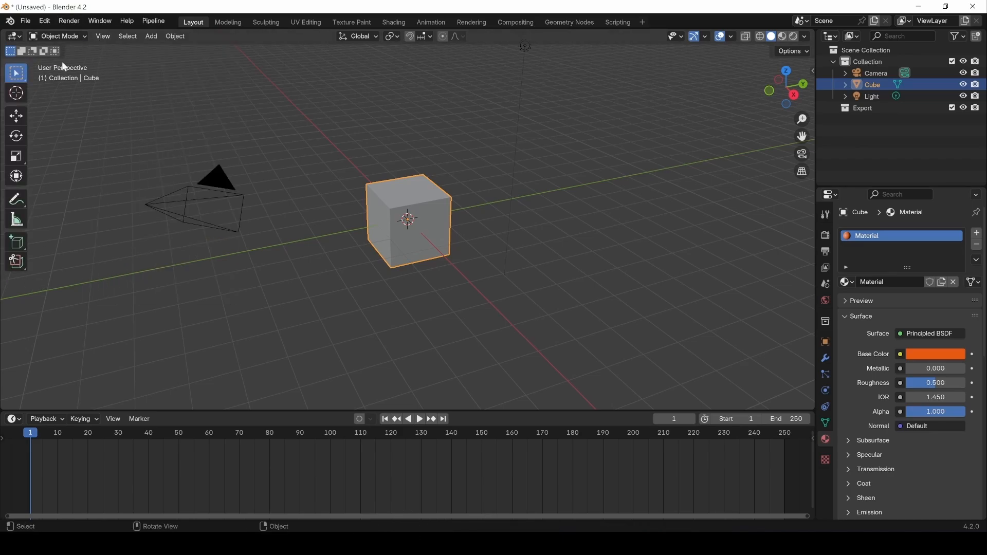
# Show then hide the transform sidebar, deselect the cube, and open the interaction mode list.
pyautogui.click(101, 36)
pyautogui.click(110, 61)
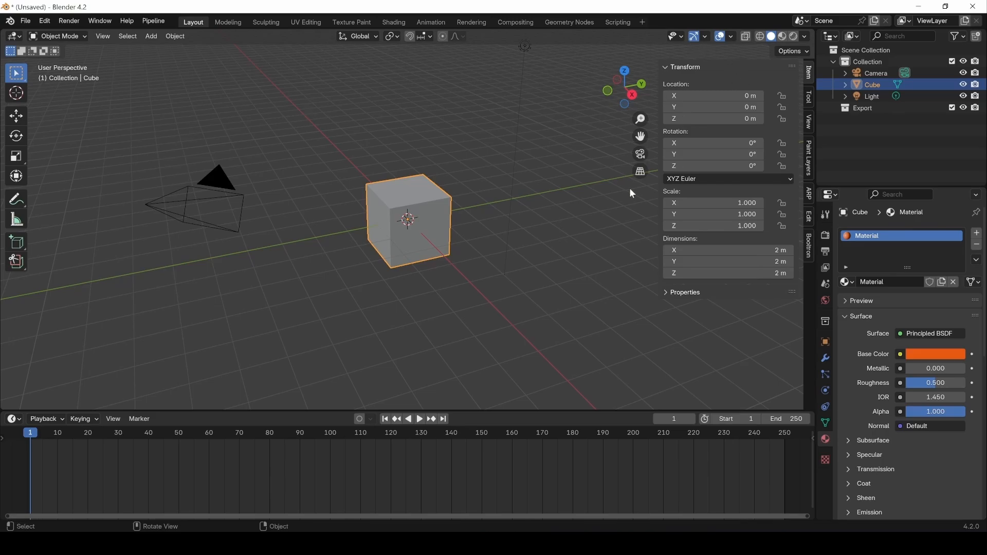
pyautogui.click(103, 37)
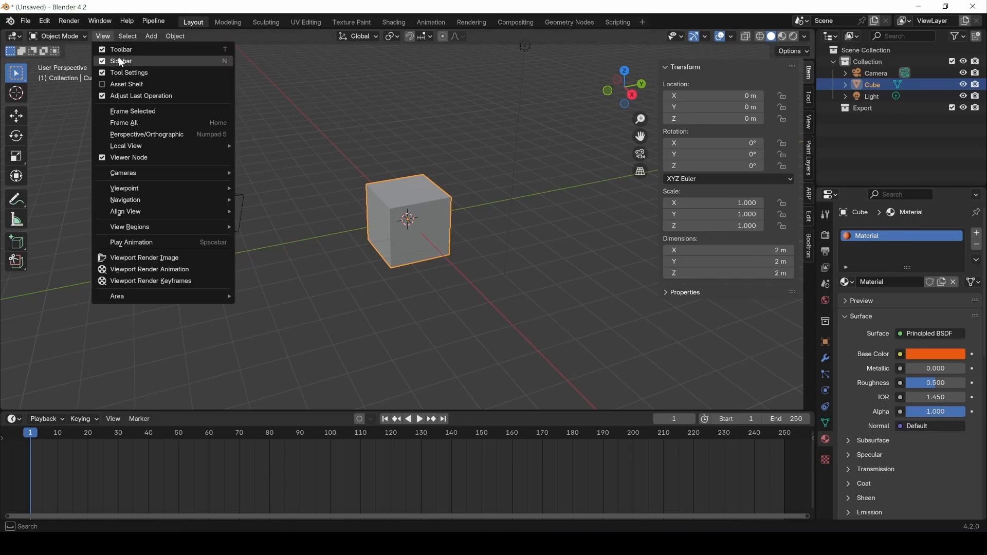
pyautogui.click(227, 63)
pyautogui.click(217, 90)
pyautogui.click(58, 35)
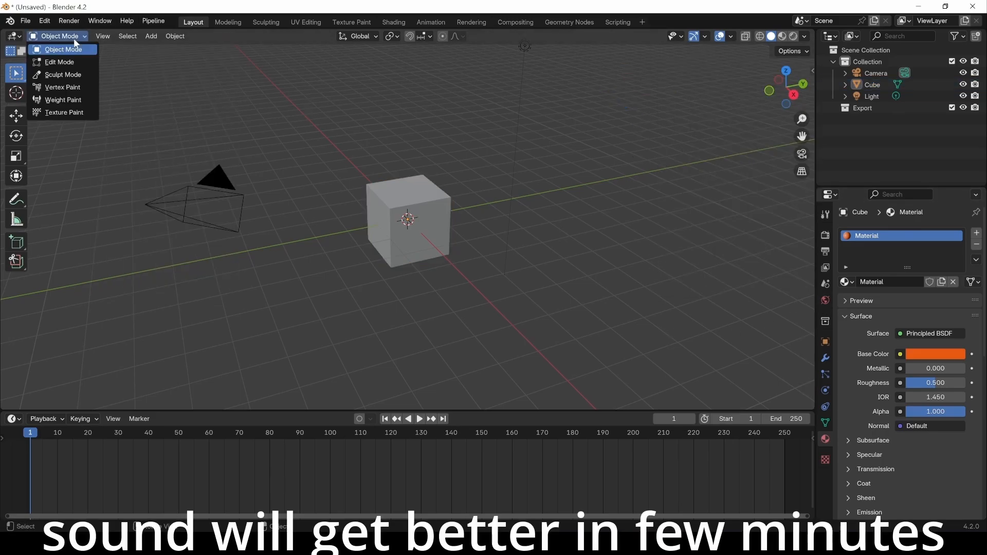
# Switch the cube into Edit Mode, then back to Object Mode.
pyautogui.click(58, 63)
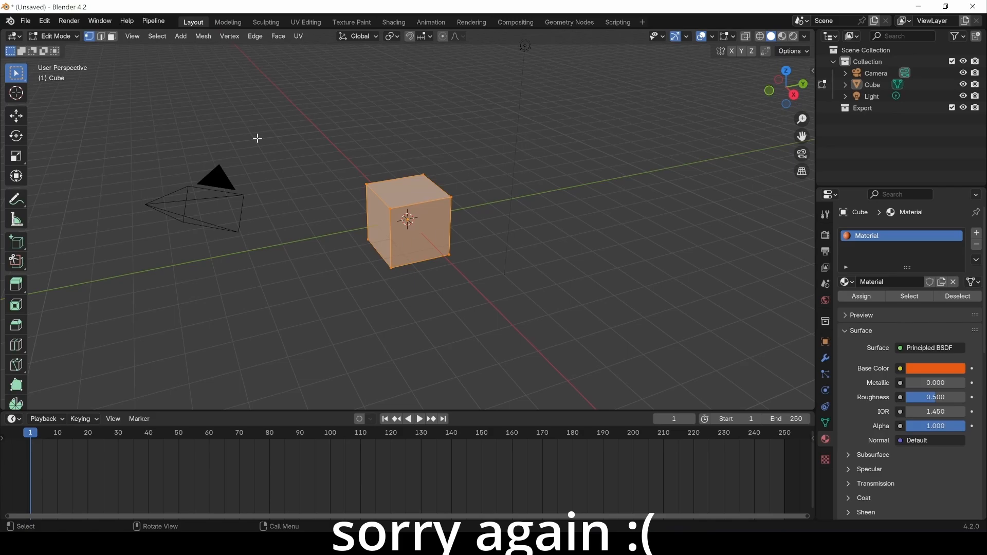
pyautogui.click(59, 36)
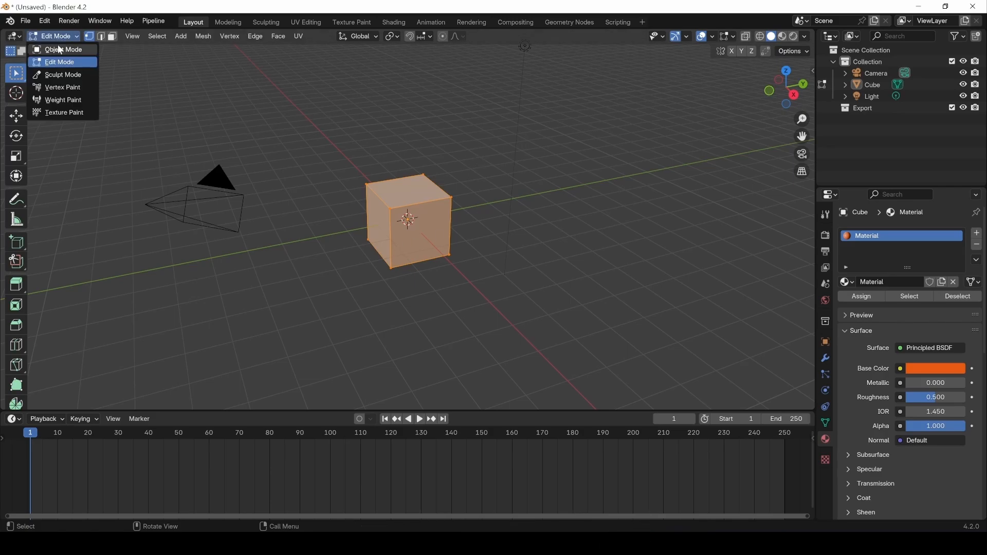
pyautogui.click(62, 49)
# Select the camera, then the light, then clear the selection.
pyautogui.click(228, 184)
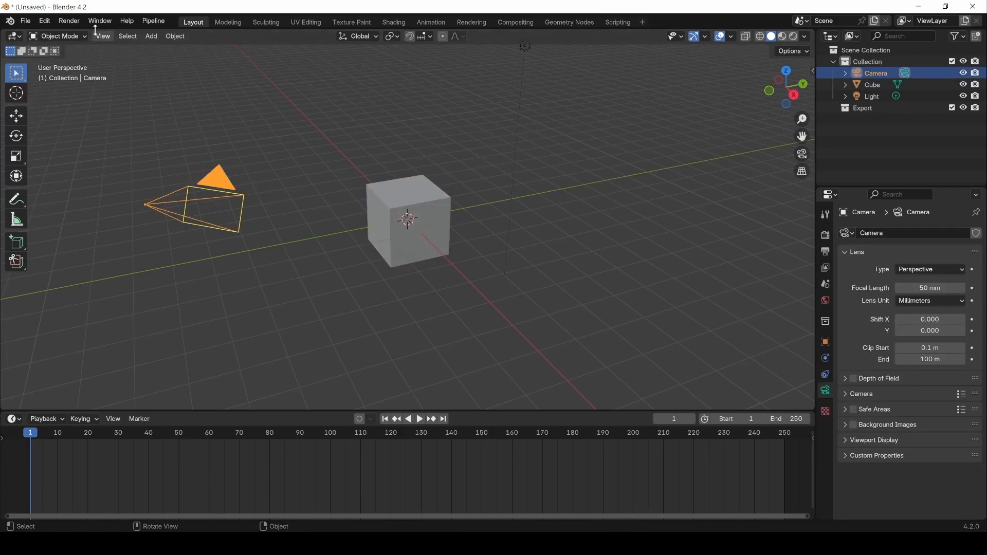
pyautogui.click(526, 47)
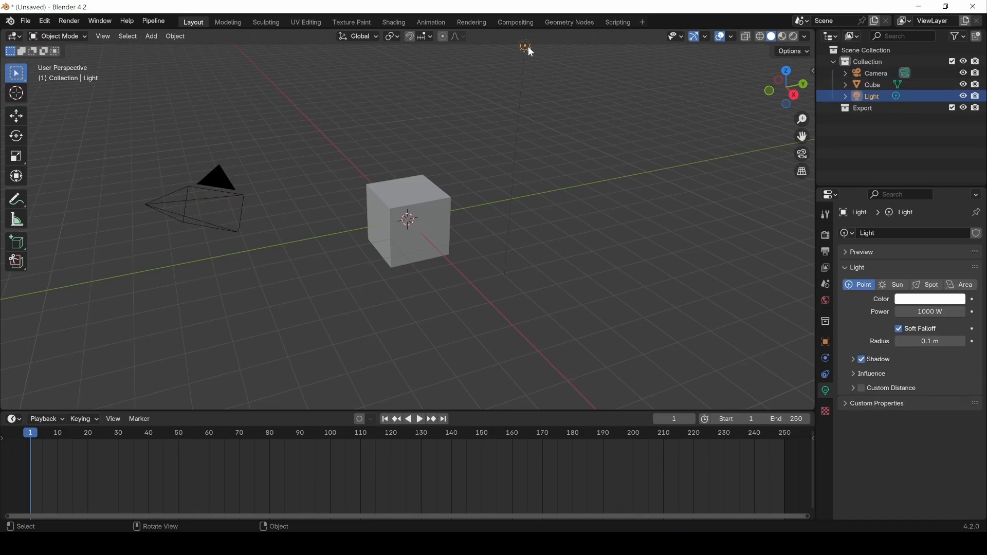
pyautogui.click(194, 119)
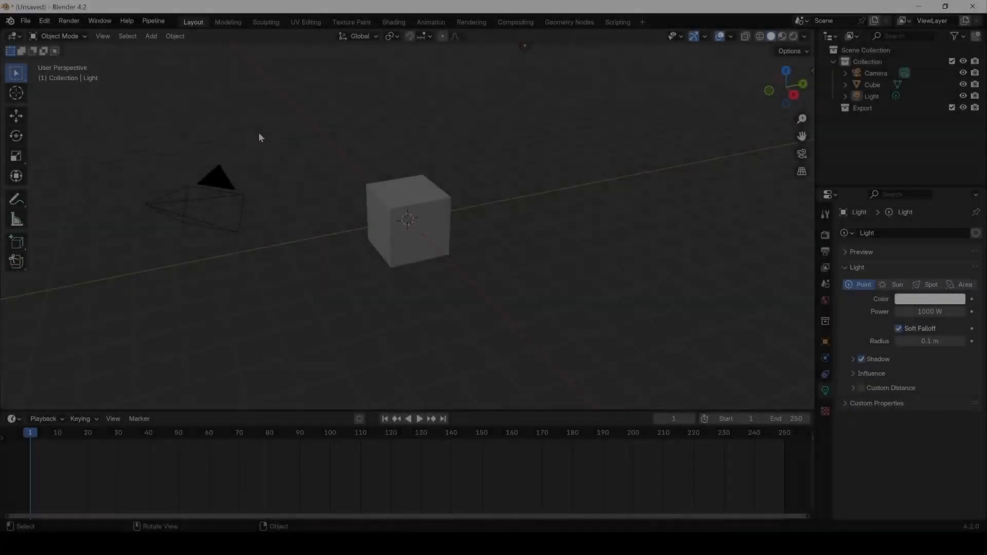
pyautogui.click(44, 21)
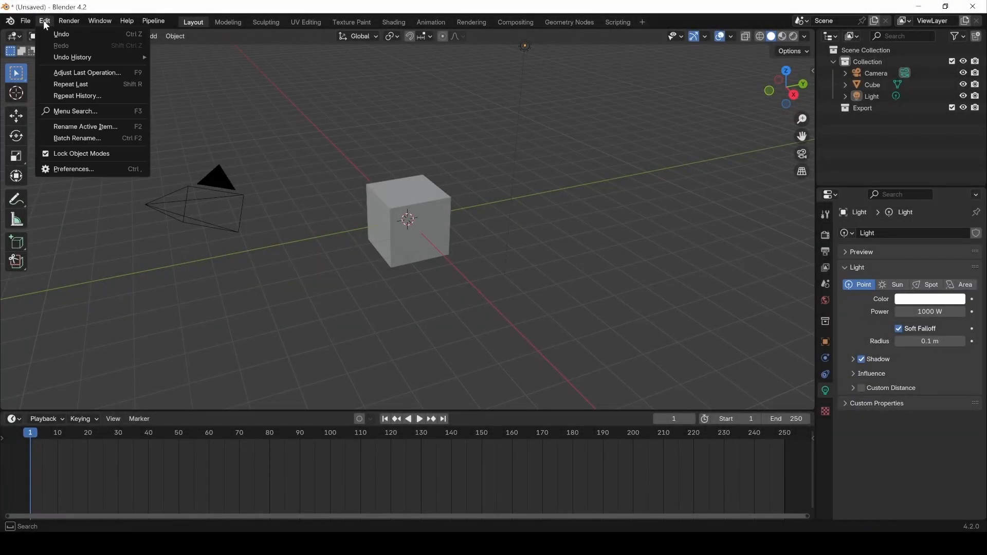
pyautogui.click(44, 23)
pyautogui.click(45, 22)
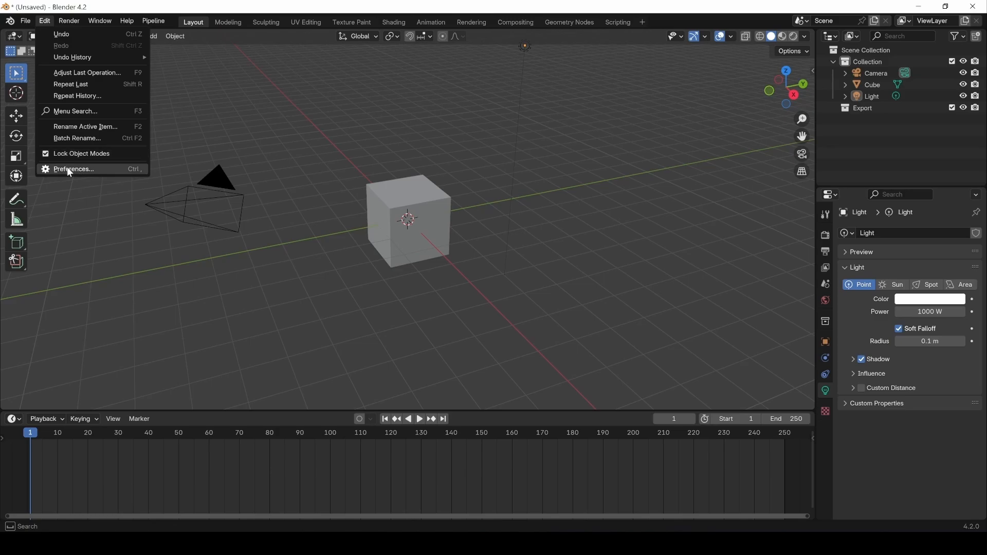
pyautogui.click(67, 169)
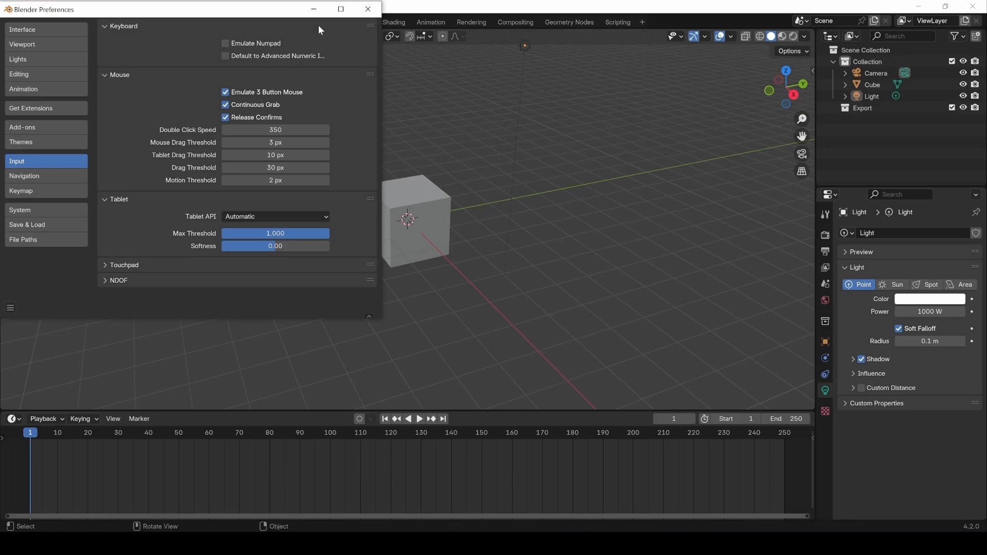
pyautogui.click(363, 14)
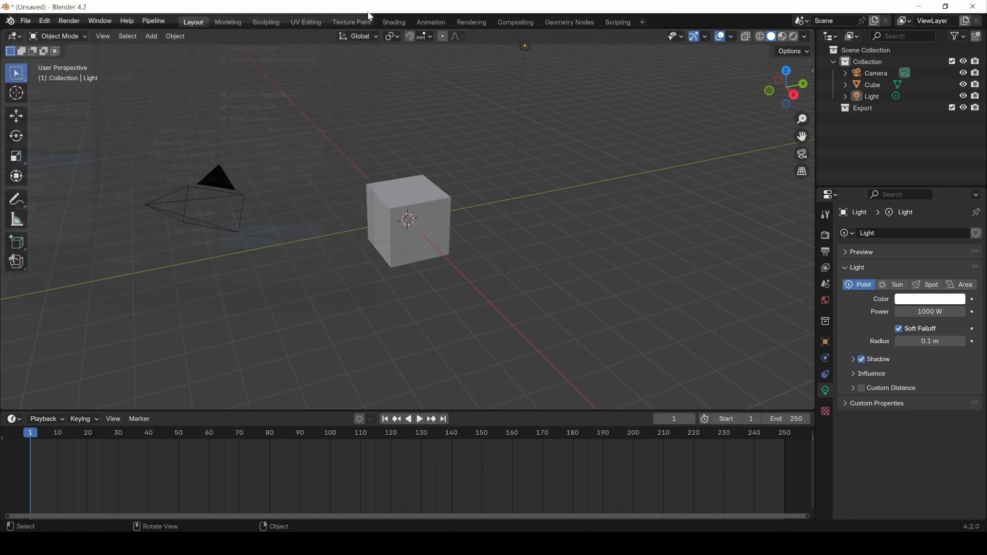
# Use the navigation gizmo for Top, Right and Front views, then orbit into an angled perspective.
pyautogui.moveTo(796, 72); pyautogui.dragTo(746, 69)
pyautogui.click(784, 72)
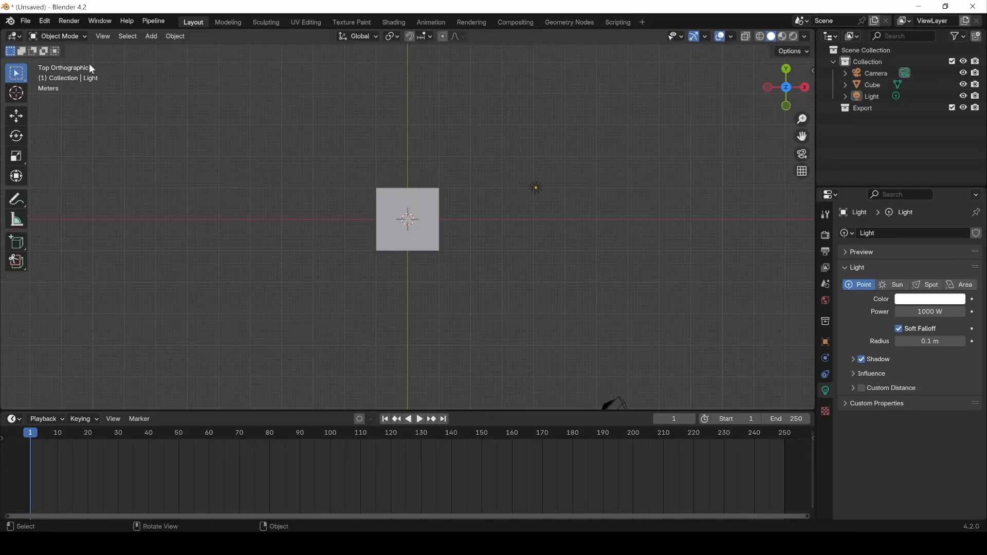
pyautogui.click(805, 87)
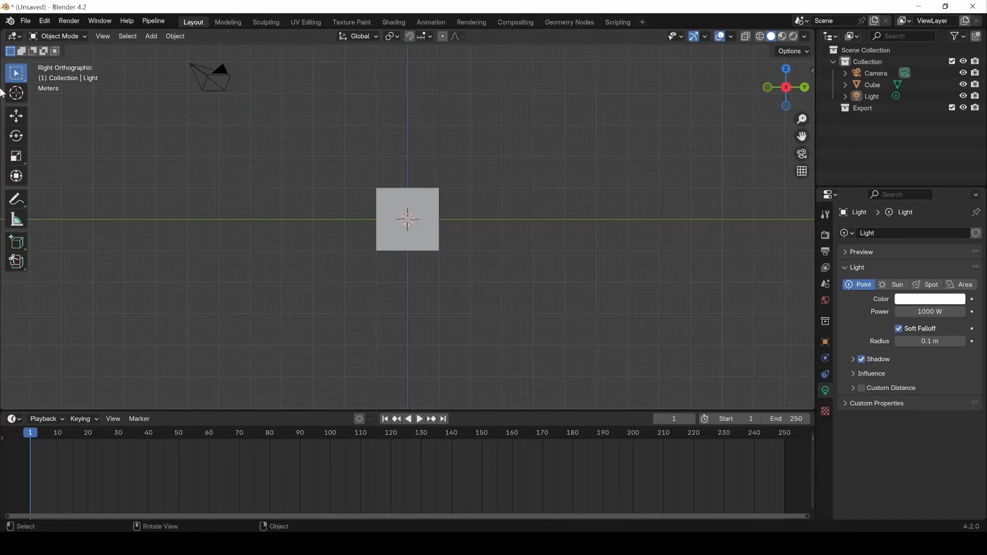
pyautogui.click(768, 87)
pyautogui.moveTo(796, 84); pyautogui.dragTo(684, 95, button='middle')
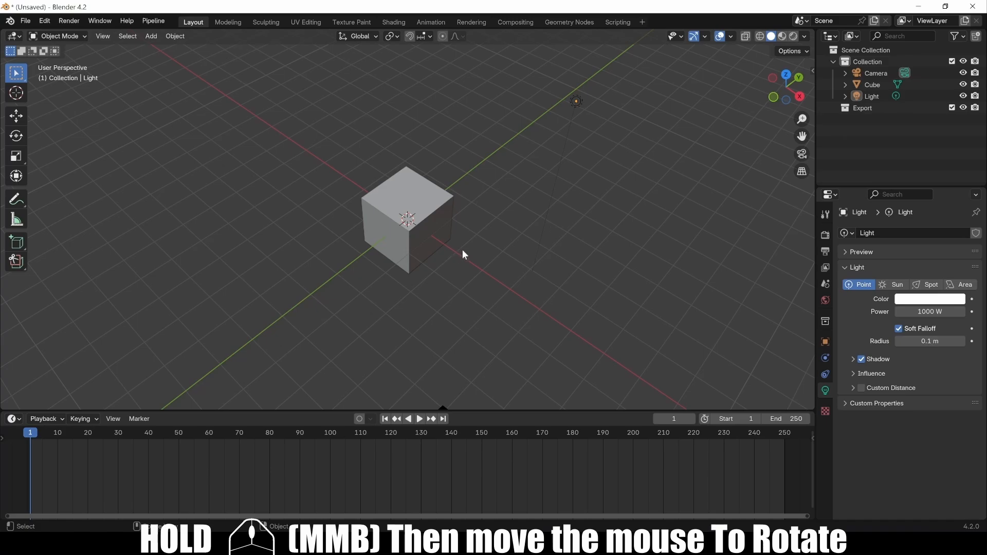
pyautogui.moveTo(462, 249); pyautogui.dragTo(432, 230, button='middle')
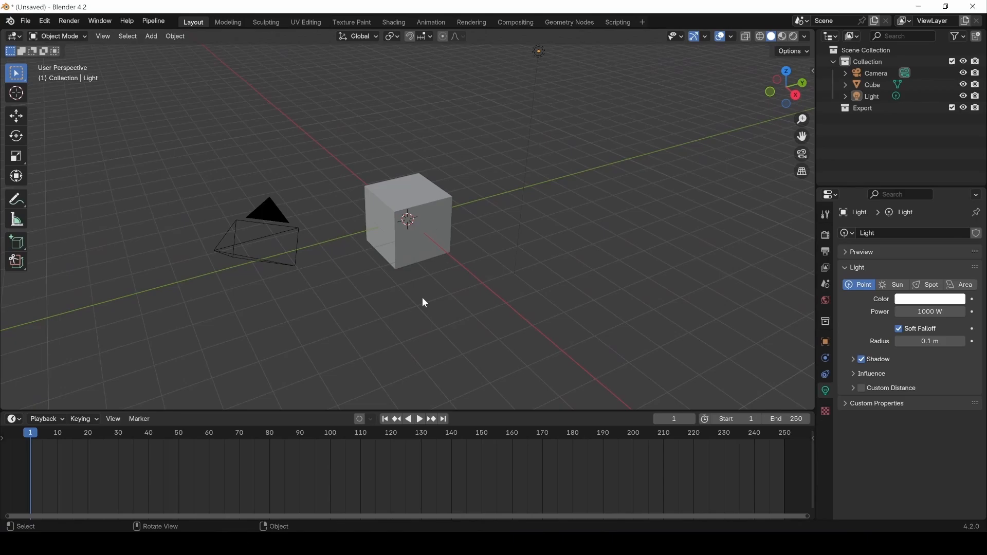
# Cycle Numpad views front, right, top, bottom, right and left, then orbit into perspective.
pyautogui.press('KP_1')
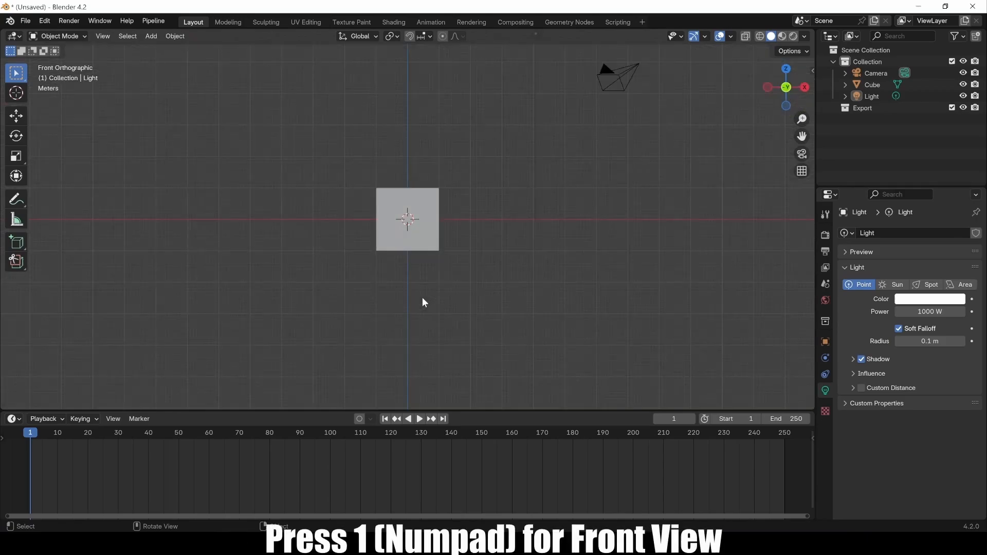
pyautogui.press('KP_3')
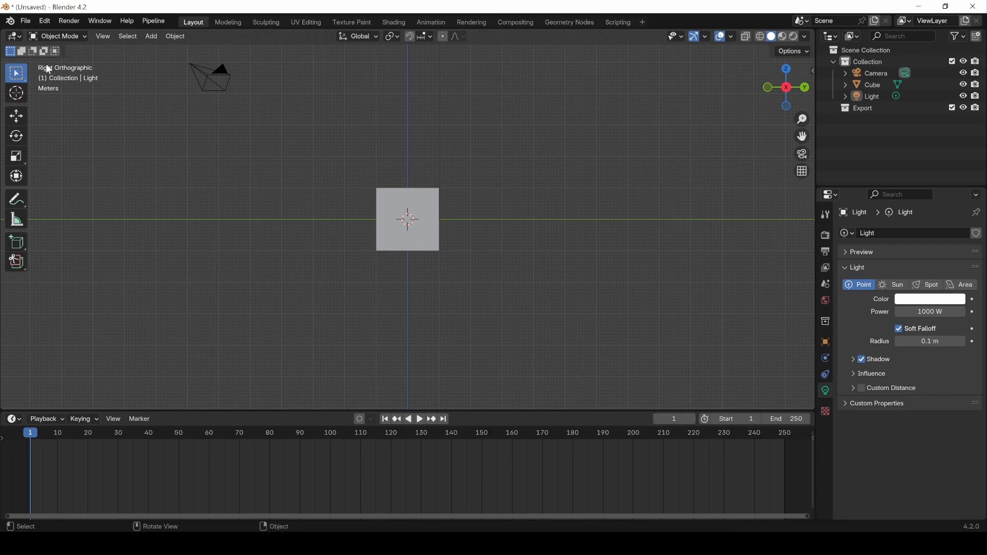
pyautogui.press('KP_7')
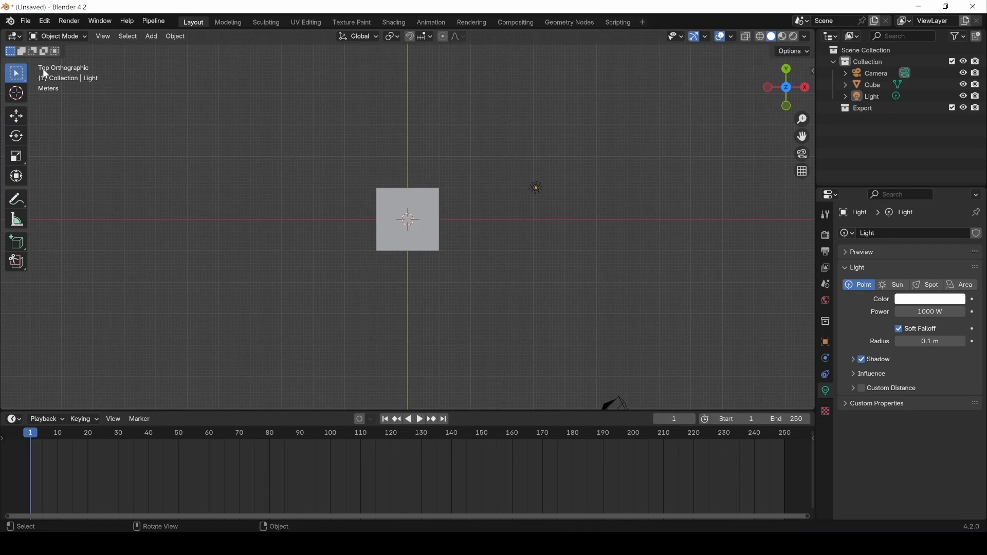
pyautogui.press('KP_9')
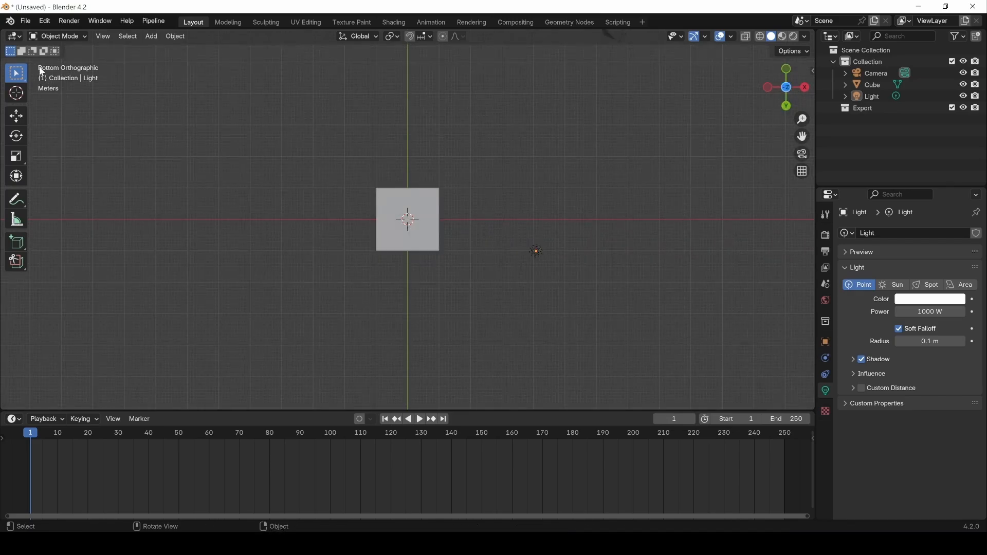
pyautogui.press('KP_3')
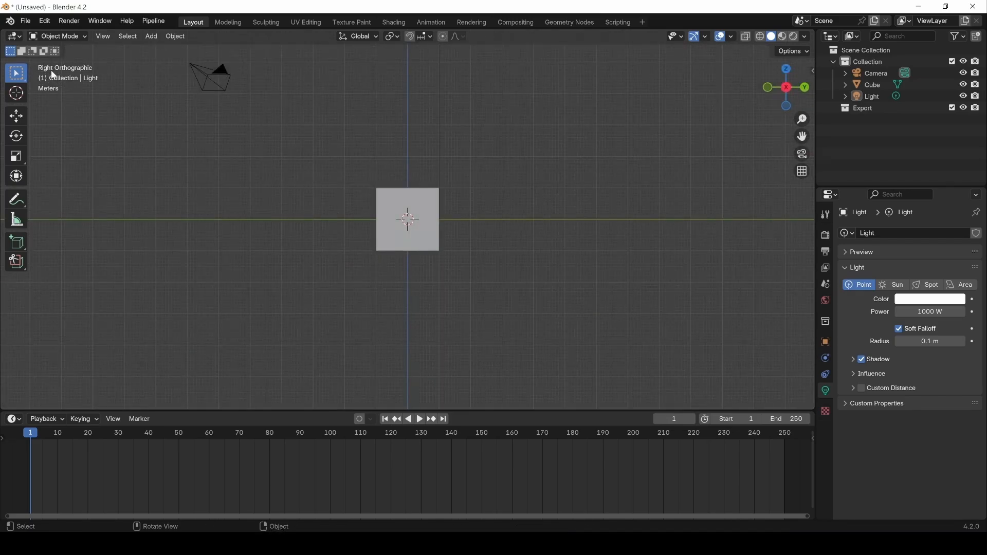
pyautogui.moveTo(52, 72); pyautogui.dragTo(48, 69, button='middle')
pyautogui.press('ctrl+KP_3')
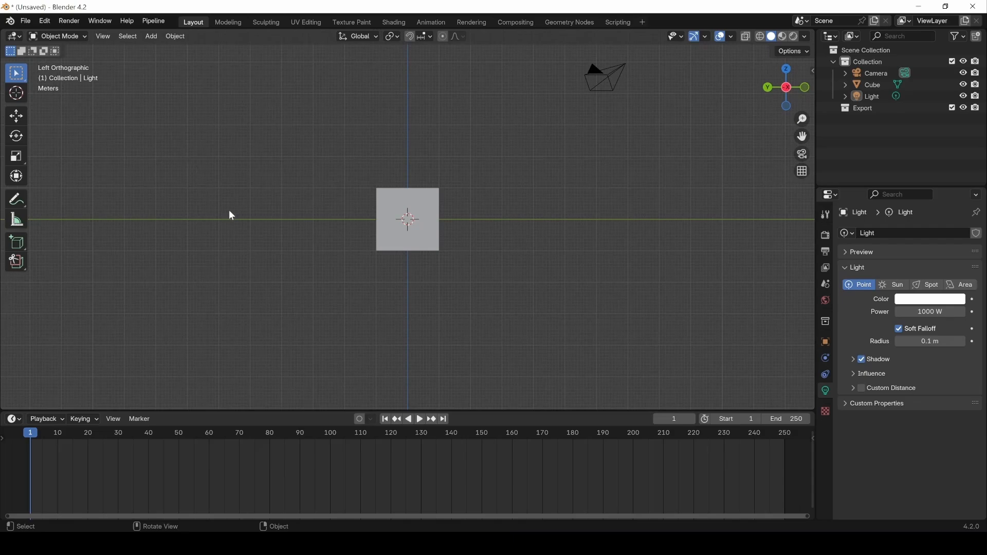
pyautogui.moveTo(383, 172); pyautogui.dragTo(375, 213, button='middle')
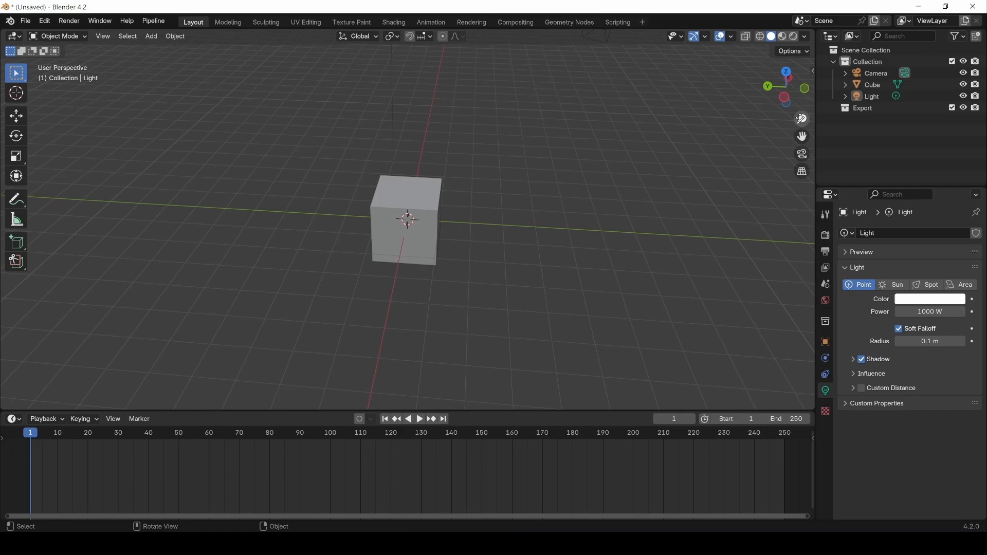
# Zoom in and out on the cube and pan the view around it.
pyautogui.moveTo(802, 119); pyautogui.dragTo(802, 88)
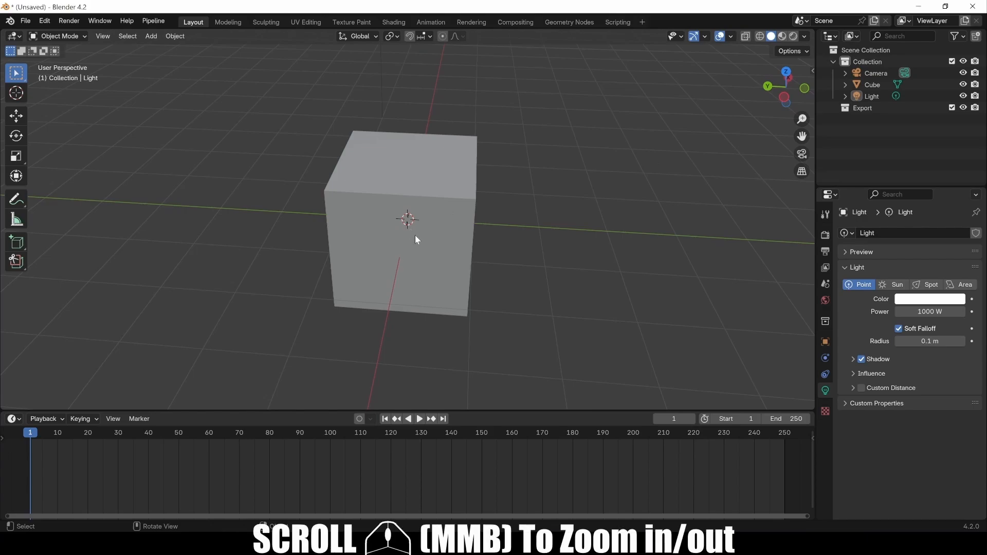
pyautogui.scroll(4, 418, 246)
pyautogui.scroll(-7, 419, 245)
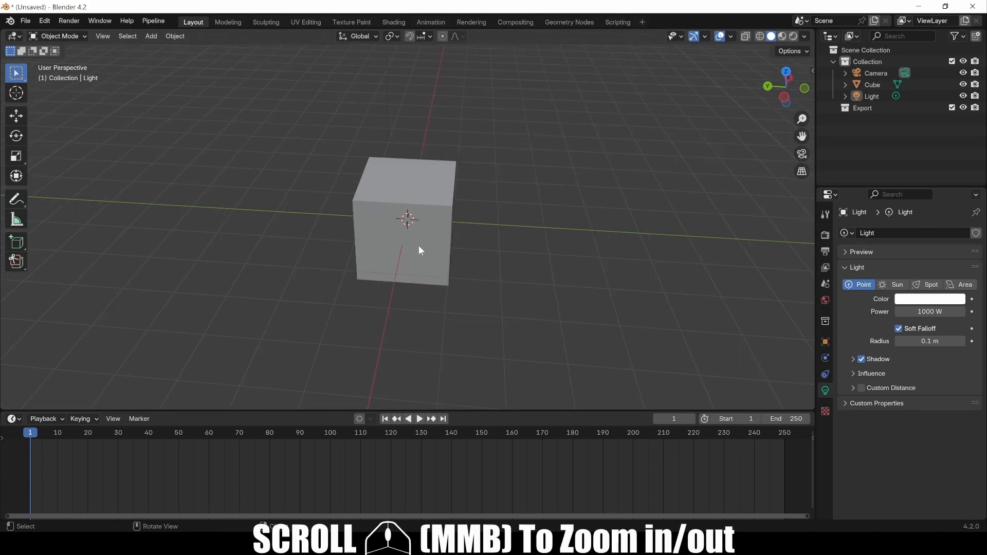
pyautogui.scroll(2, 418, 246)
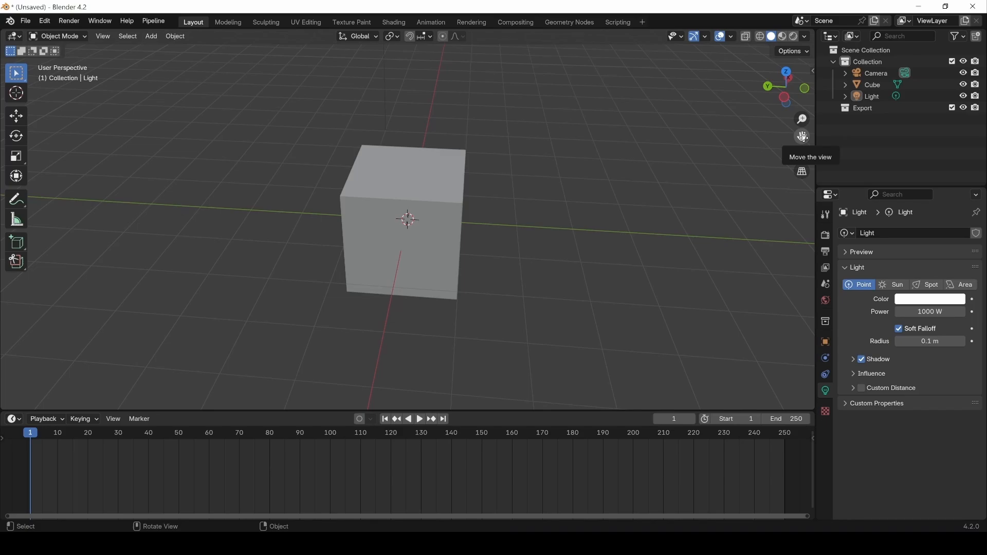
pyautogui.moveTo(804, 137); pyautogui.dragTo(683, 131)
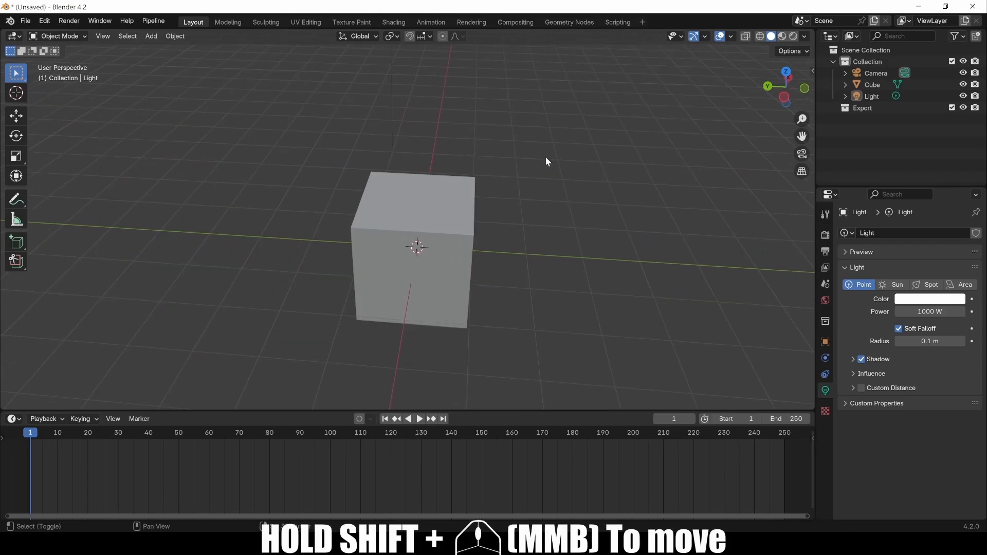
pyautogui.moveTo(546, 161)
pyautogui.keyDown('shift'); pyautogui.mouseDown(button='middle')
pyautogui.moveTo(427, 136)
pyautogui.moveTo(463, 190)
pyautogui.moveTo(549, 198)
pyautogui.moveTo(591, 148)
pyautogui.moveTo(560, 141)
pyautogui.moveTo(507, 156)
pyautogui.moveTo(530, 161)
pyautogui.mouseUp(button='middle'); pyautogui.keyUp('shift')
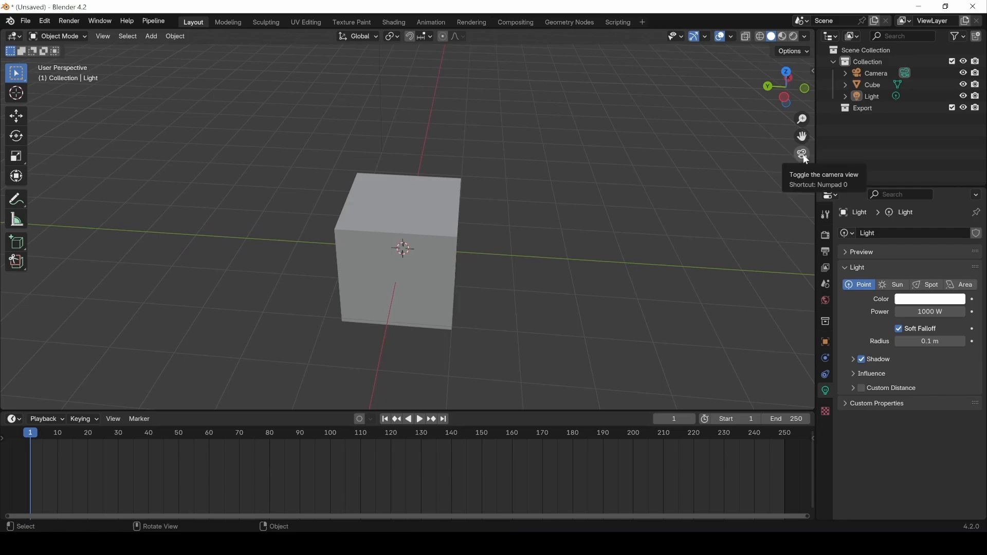
# Select the Camera and view through it twice (gizmo, then Numpad 0), orbiting out to show the camera beside the cube.
pyautogui.scroll(-3, 449, 120)
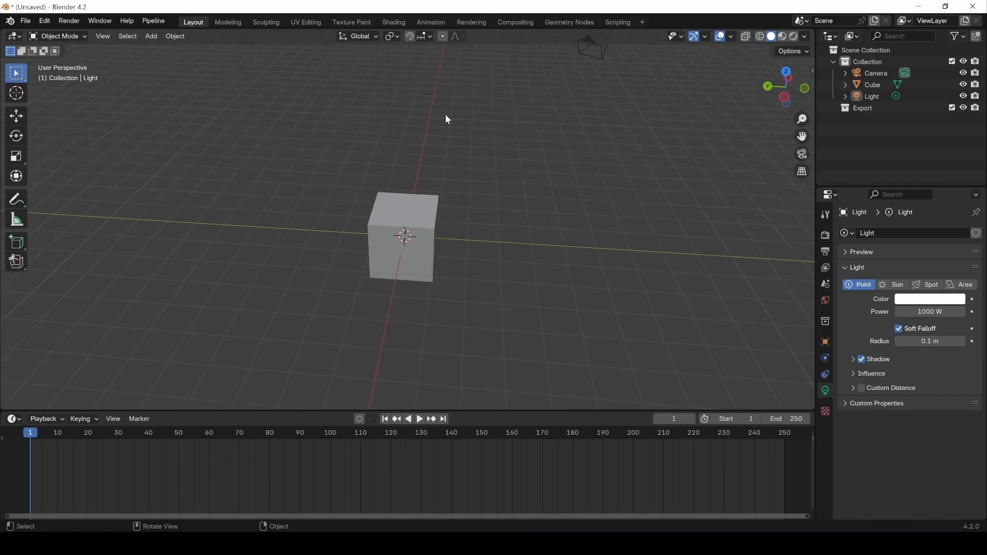
pyautogui.click(595, 51)
pyautogui.click(802, 154)
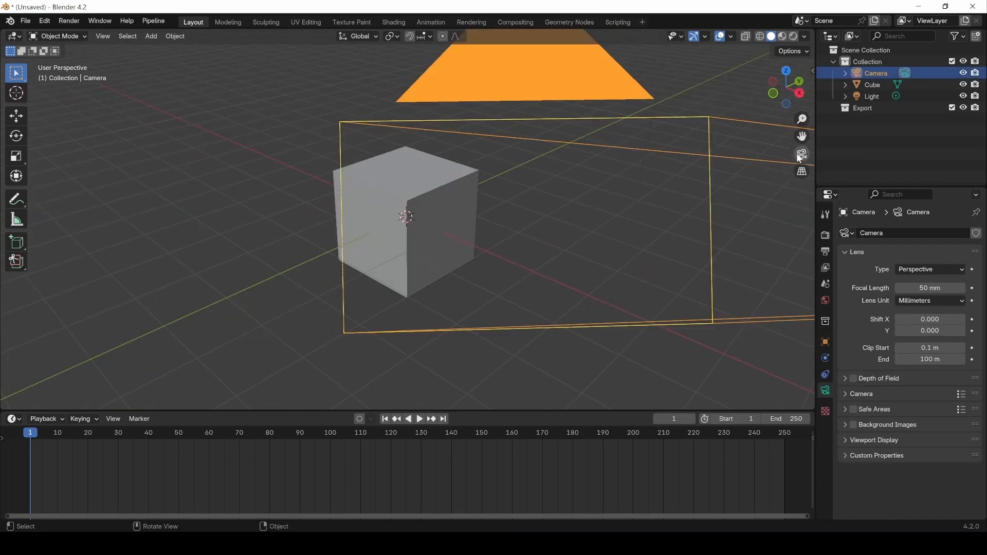
pyautogui.moveTo(209, 201); pyautogui.dragTo(249, 209, button='middle')
pyautogui.scroll(-4, 246, 208)
pyautogui.press('KP_0')
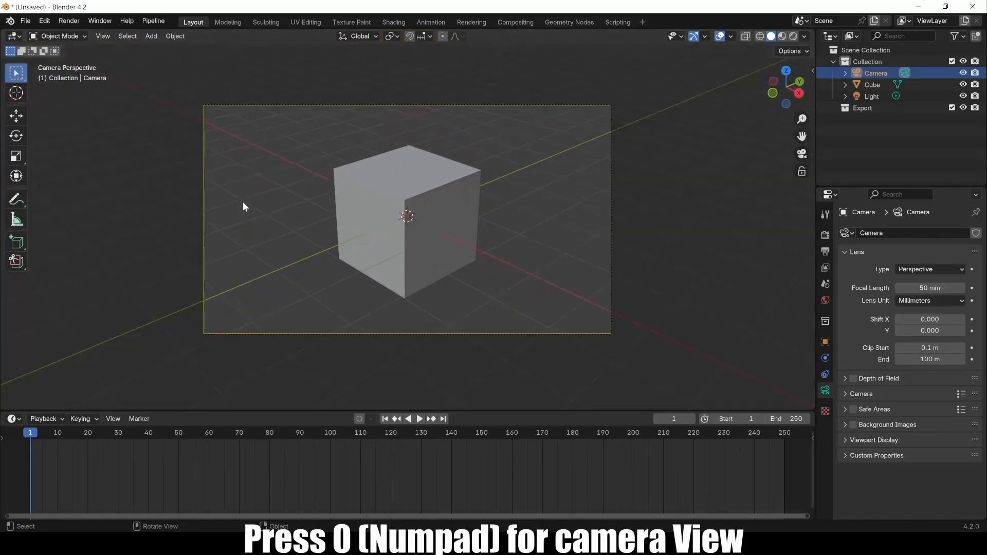
pyautogui.moveTo(248, 267); pyautogui.dragTo(331, 302, button='middle')
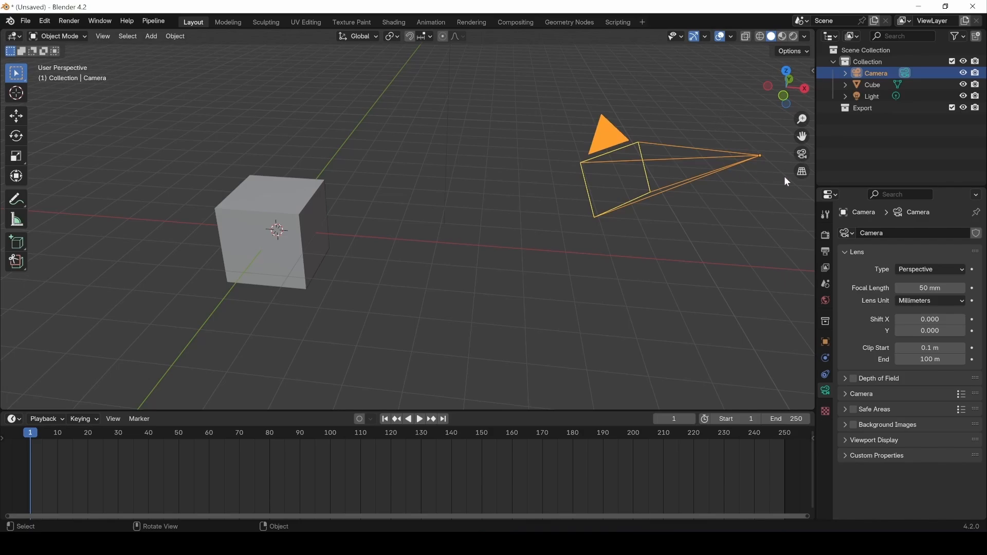
# Switch to orthographic with the gizmo, then toggle with Numpad 5 three times, ending in perspective.
pyautogui.click(803, 173)
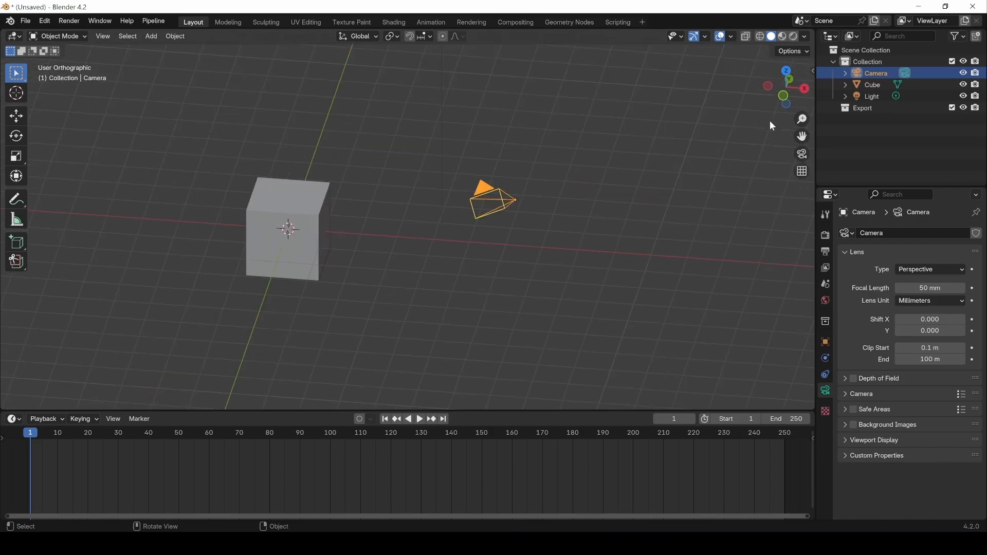
pyautogui.press('KP_5')
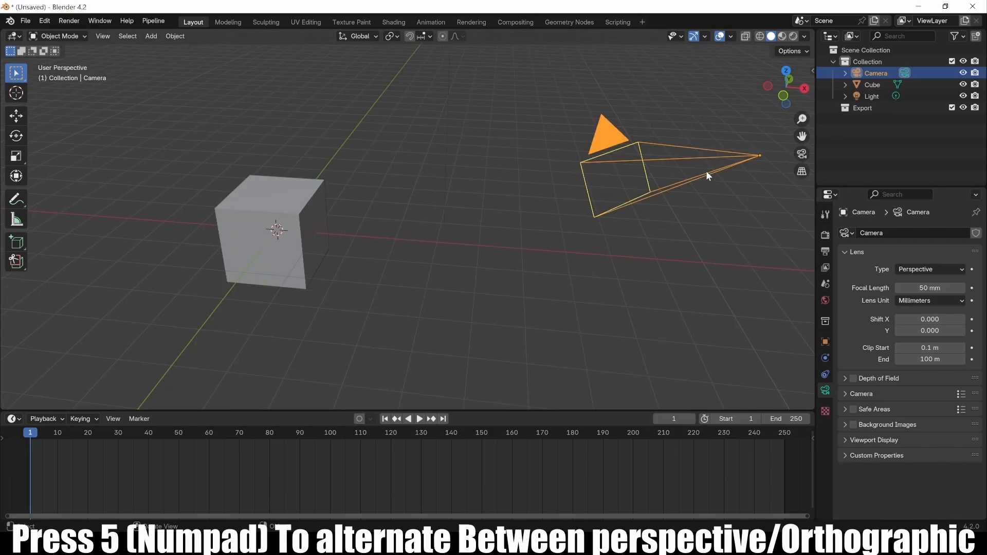
pyautogui.press('KP_5')
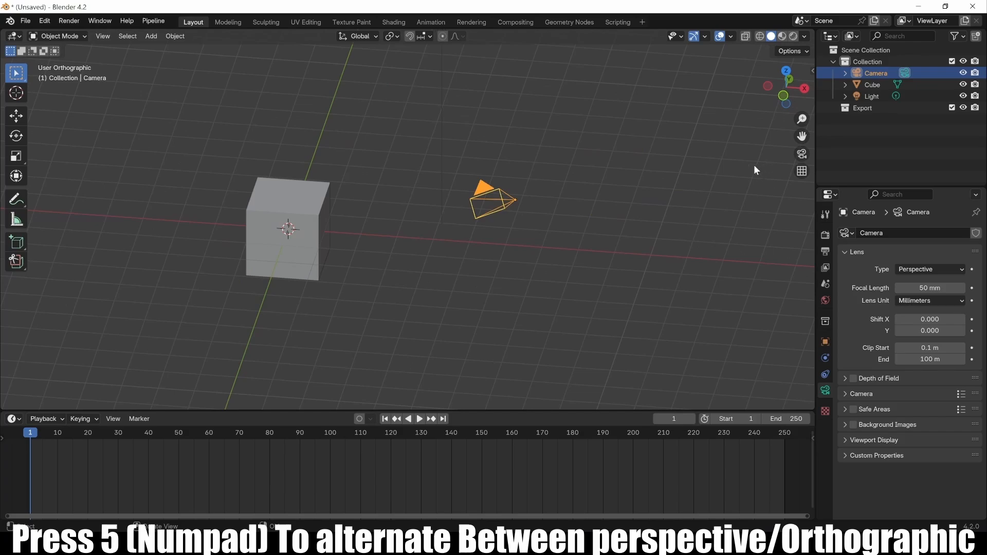
pyautogui.press('KP_5')
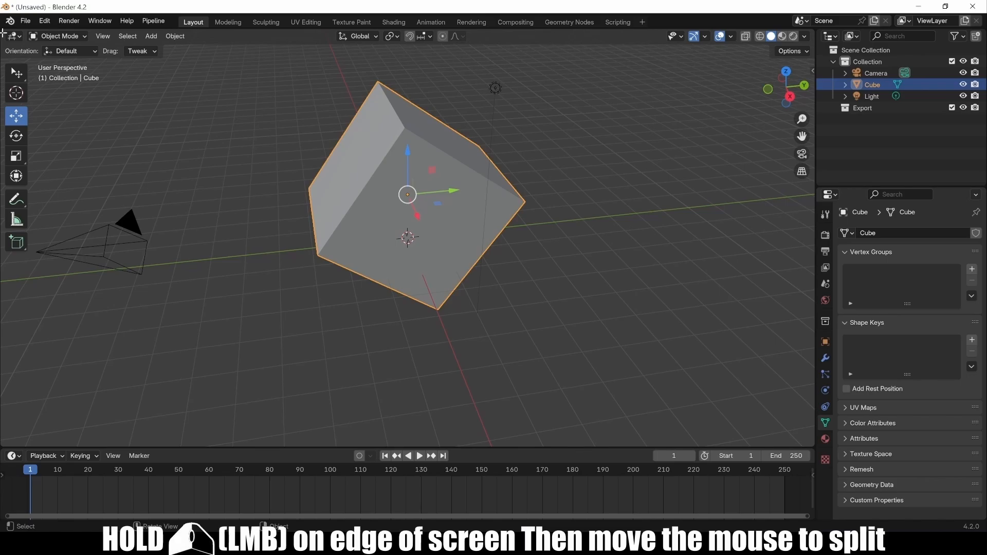
# Split the 3D view into left and right halves, then split the right half into top and bottom.
pyautogui.moveTo(2, 33); pyautogui.dragTo(366, 47)
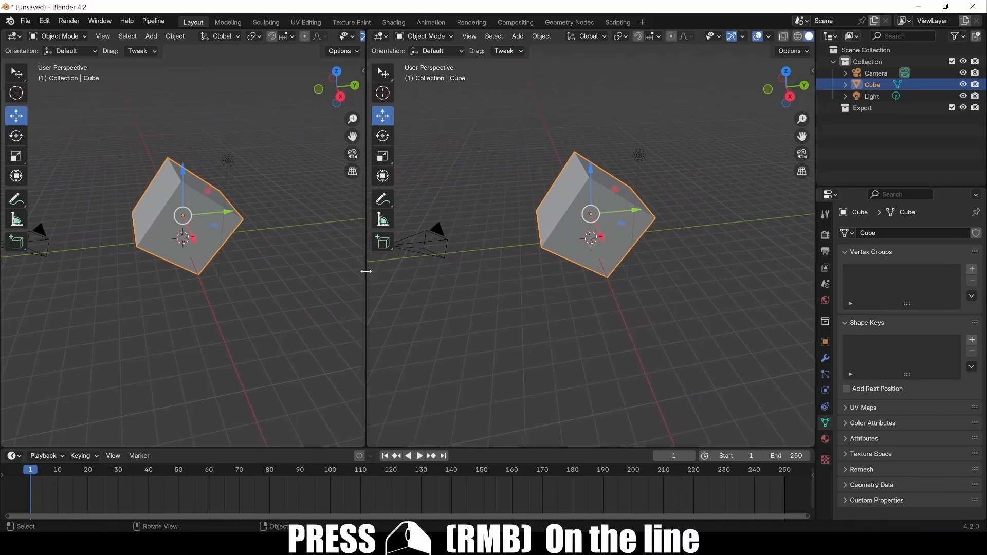
pyautogui.rightClick(366, 271)
pyautogui.click(353, 255)
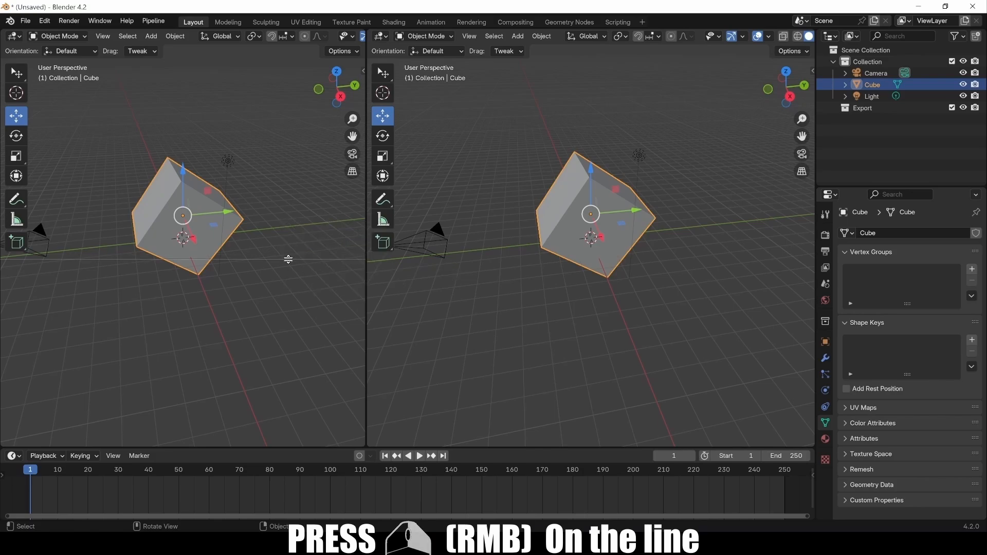
pyautogui.click(537, 238)
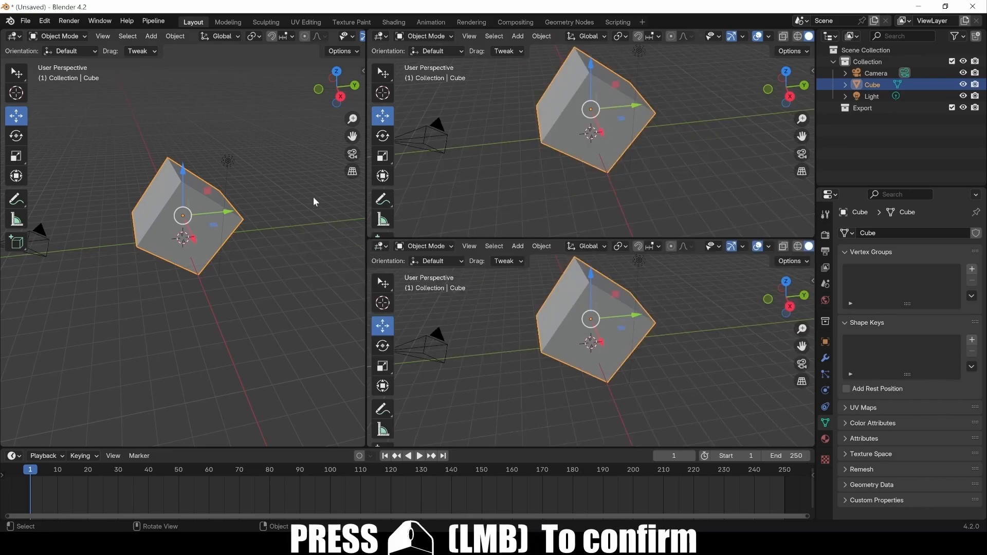
# Split the left viewport vertically into two side-by-side views.
pyautogui.rightClick(363, 229)
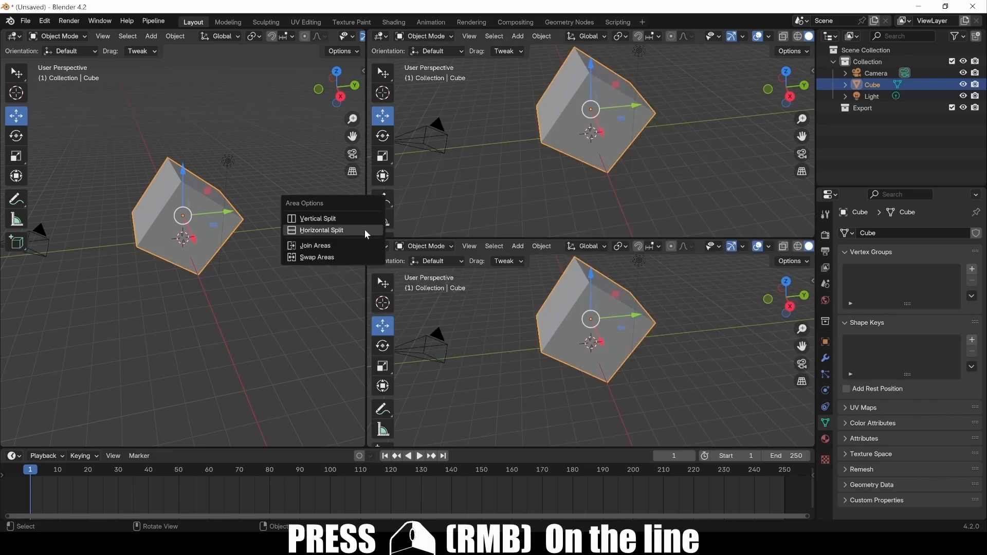
pyautogui.click(341, 218)
pyautogui.click(154, 185)
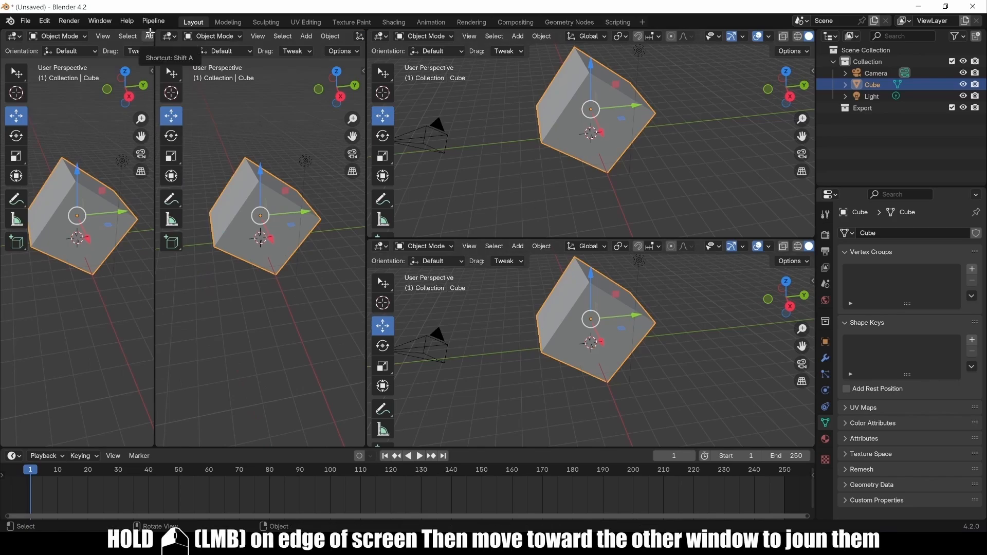
# Join the two left viewports, join the stacked right viewports, then merge both with Join Areas.
pyautogui.moveTo(149, 34); pyautogui.dragTo(178, 31)
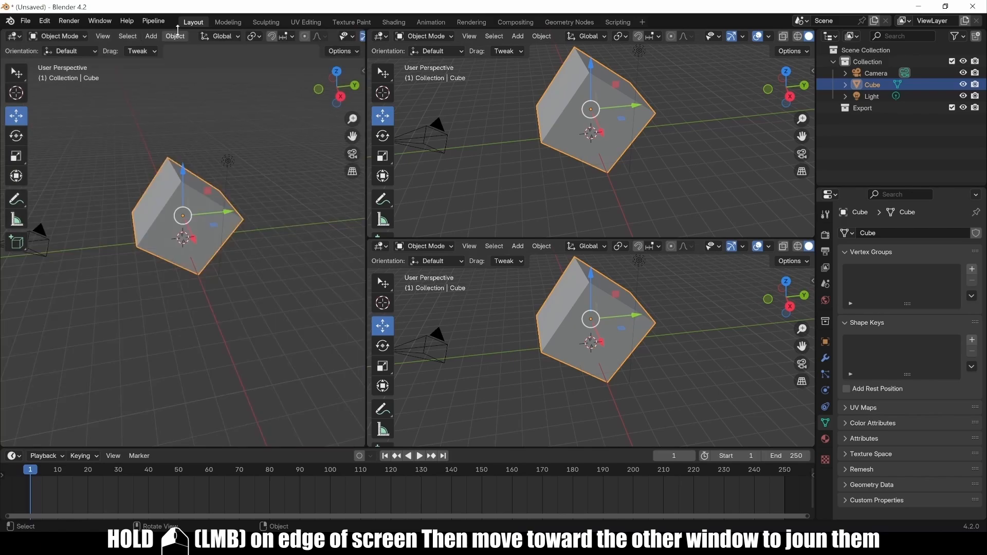
pyautogui.moveTo(814, 241); pyautogui.dragTo(804, 195)
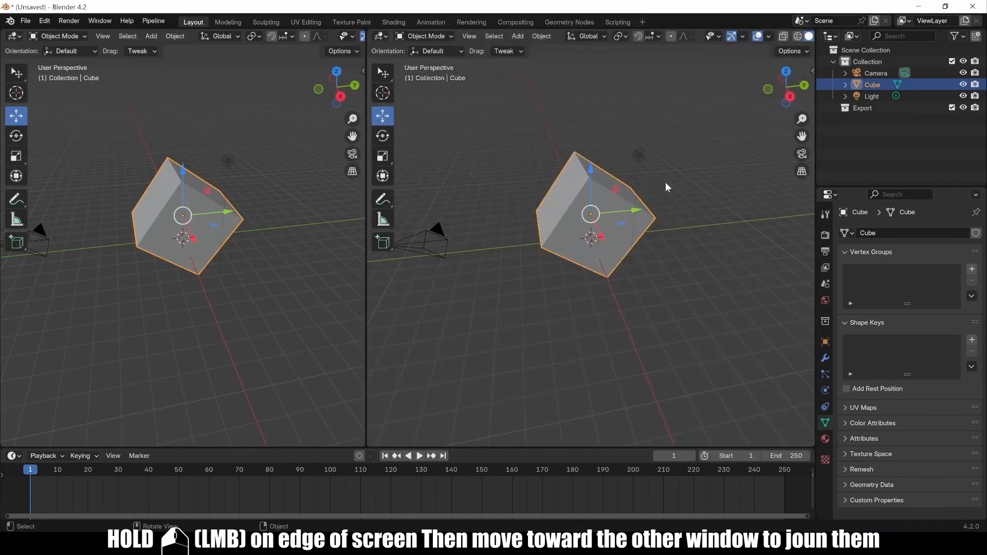
pyautogui.rightClick(365, 189)
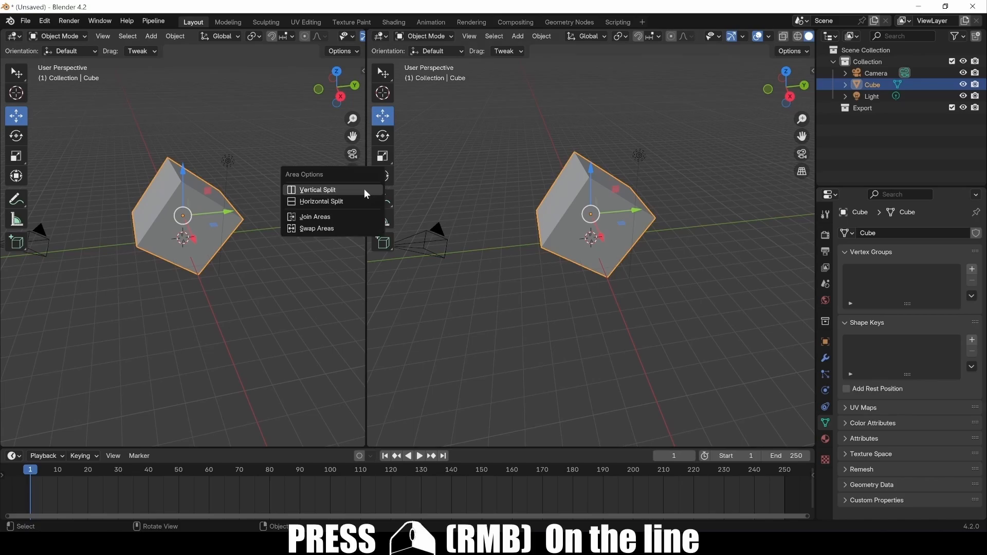
pyautogui.click(329, 220)
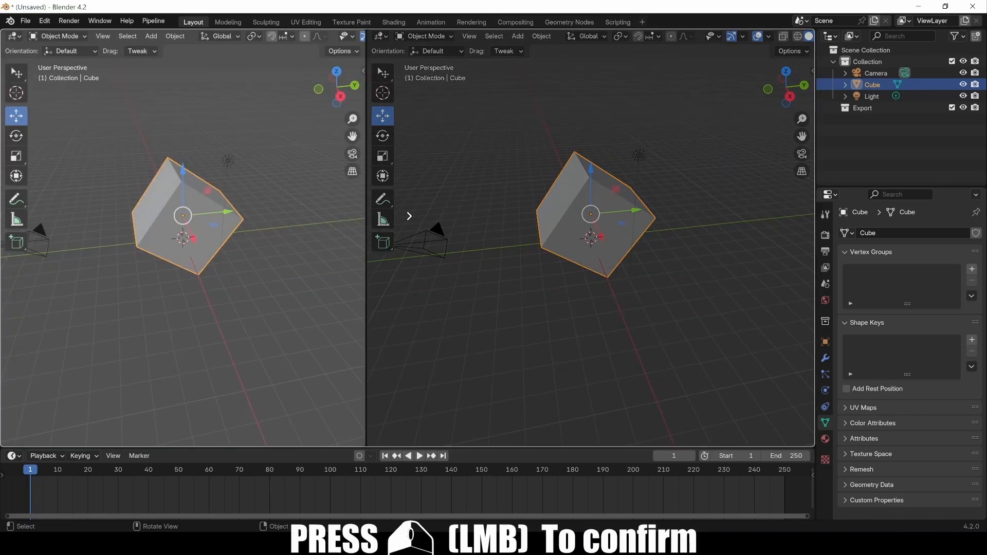
pyautogui.click(409, 216)
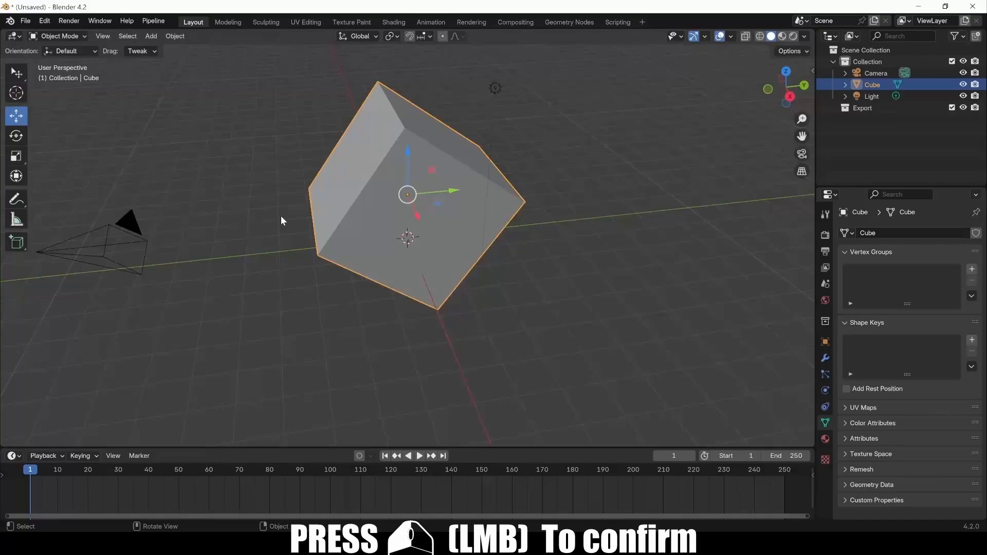
pyautogui.click(14, 37)
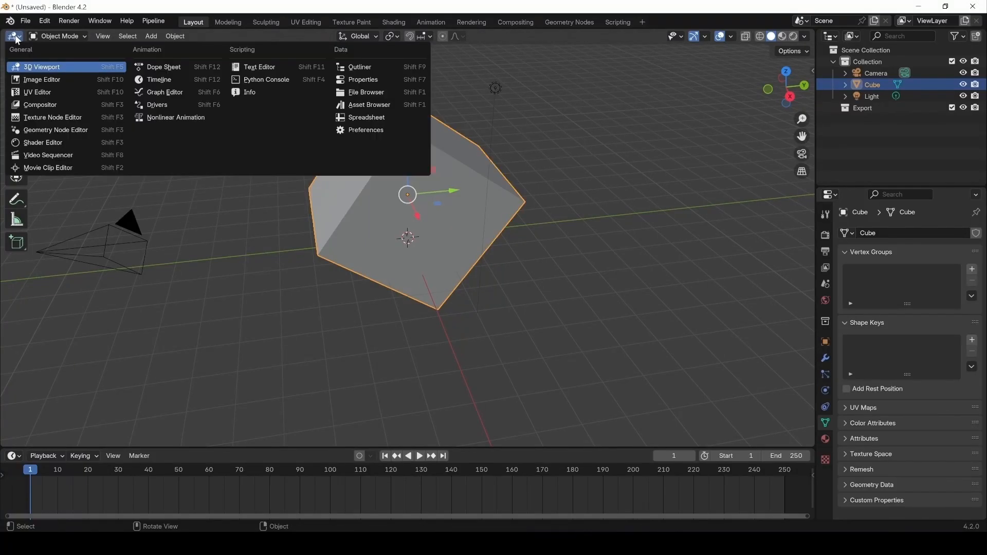
pyautogui.click(40, 67)
pyautogui.click(14, 36)
pyautogui.click(33, 143)
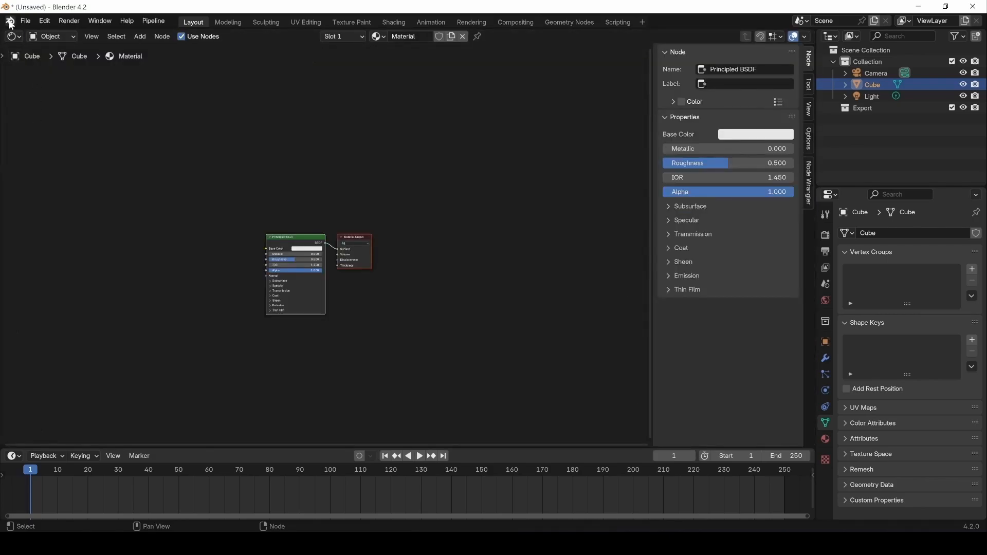
pyautogui.click(13, 37)
pyautogui.click(158, 80)
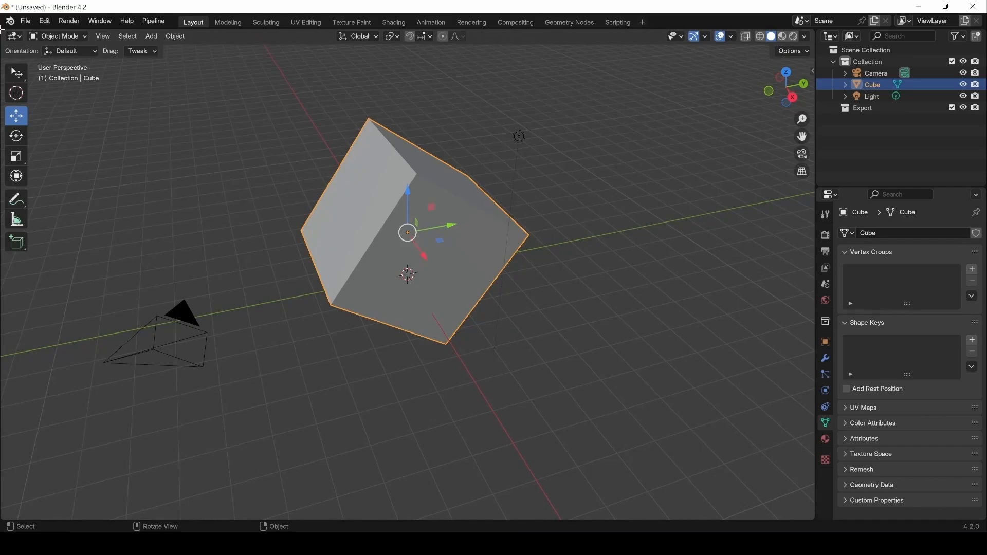
pyautogui.moveTo(2, 29); pyautogui.dragTo(363, 36)
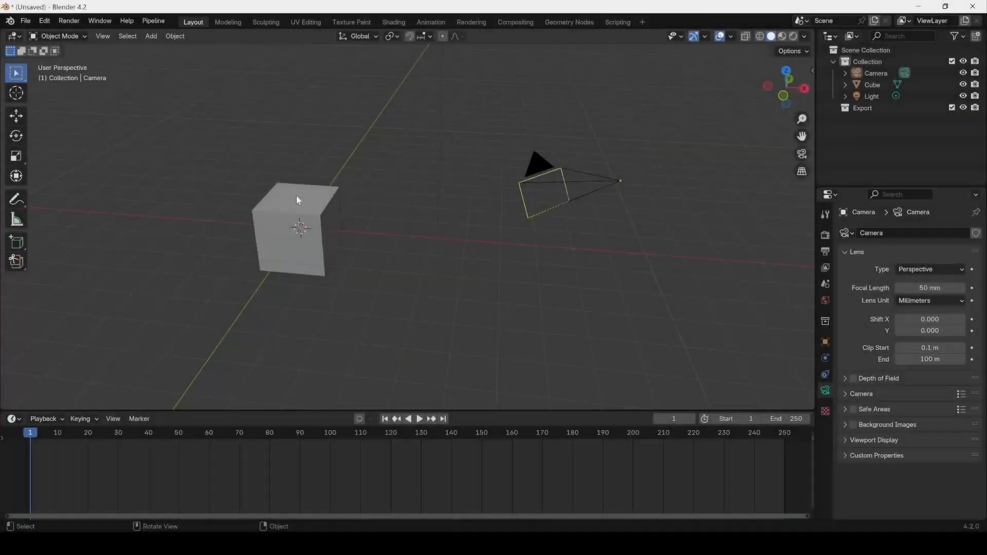
# Select the cube, drag it with the move gizmo, then reposition it freely with G.
pyautogui.click(297, 200)
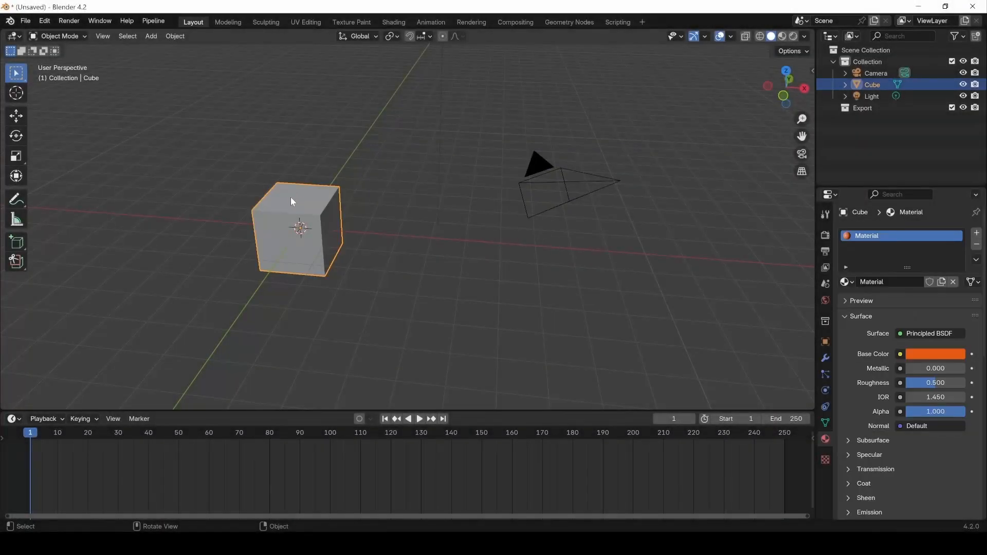
pyautogui.click(17, 117)
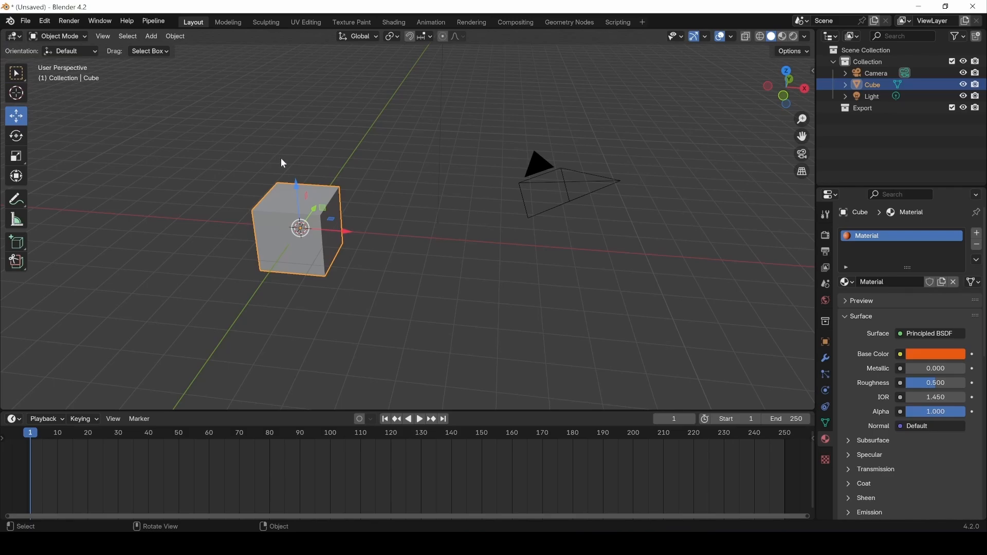
pyautogui.moveTo(329, 231); pyautogui.dragTo(313, 219)
pyautogui.moveTo(319, 215); pyautogui.dragTo(303, 168)
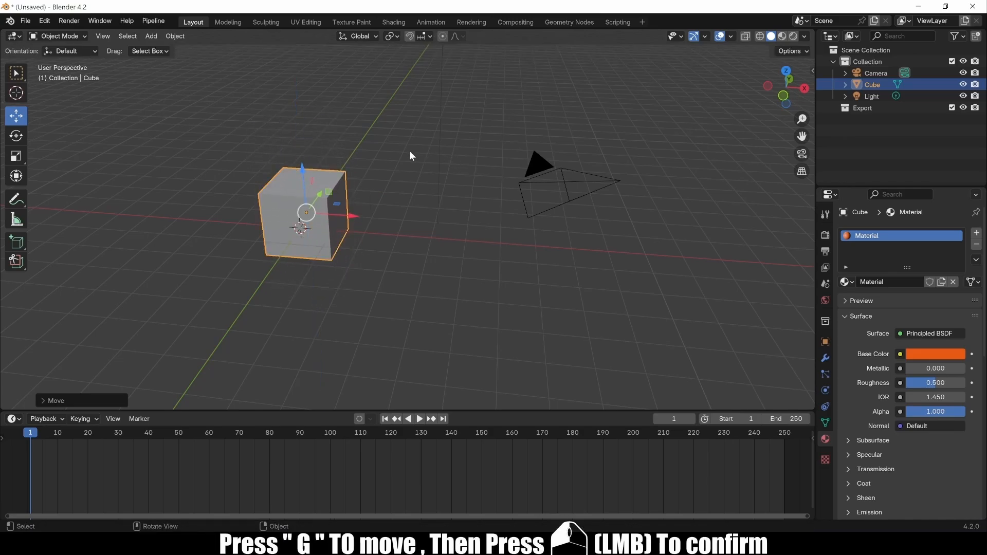
pyautogui.press('g')
pyautogui.click(422, 96)
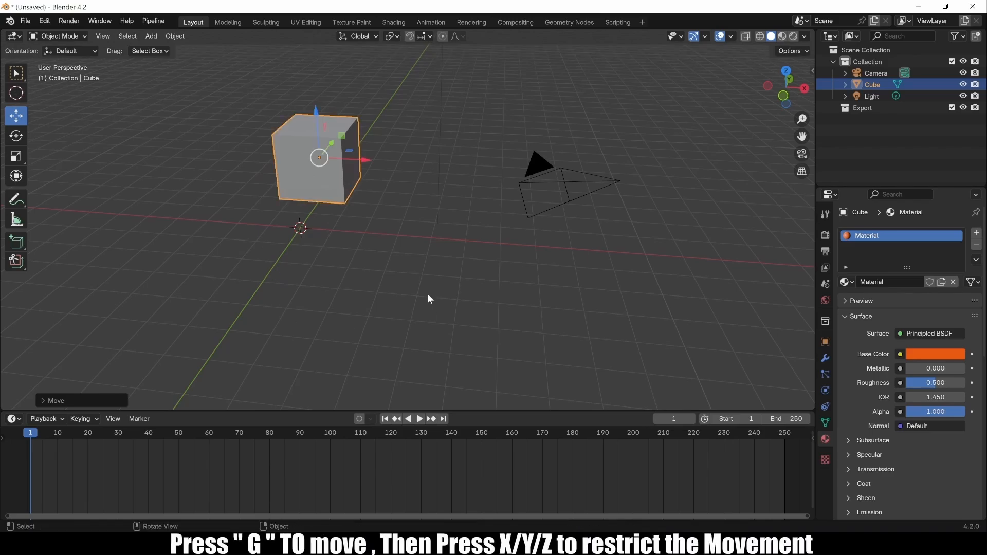
# Move the cube with G, cycling X, Y and Z constraints, raising it along Z.
pyautogui.press('g')
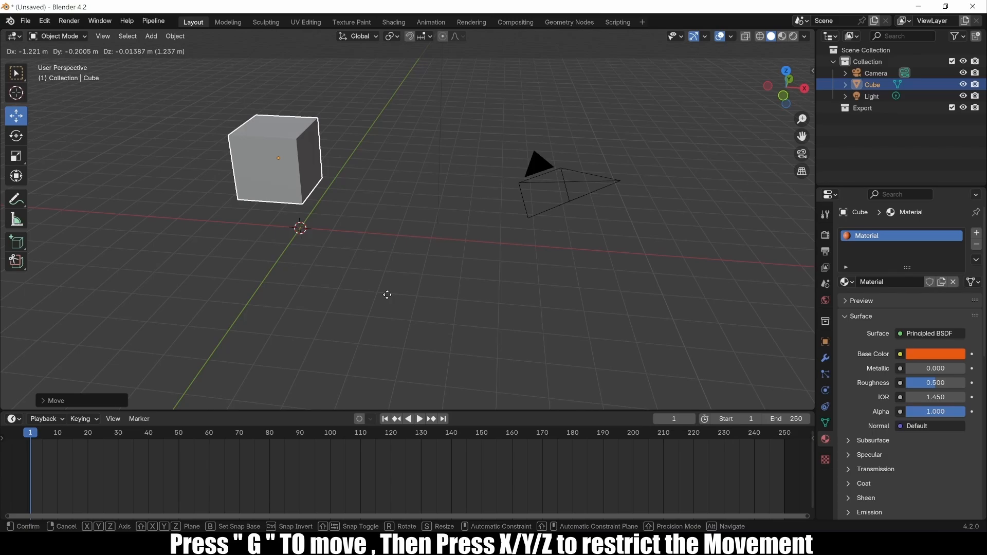
pyautogui.press('x')
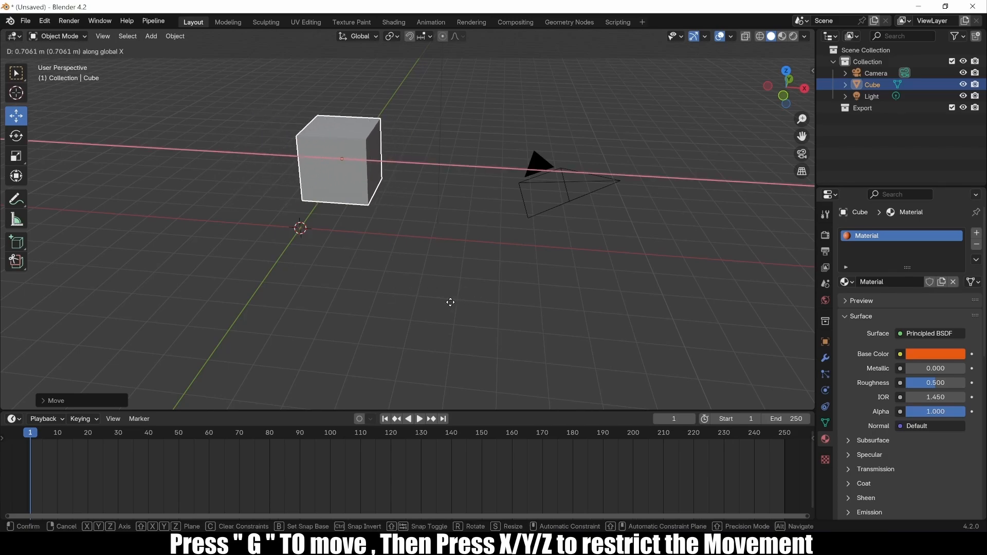
pyautogui.press('y')
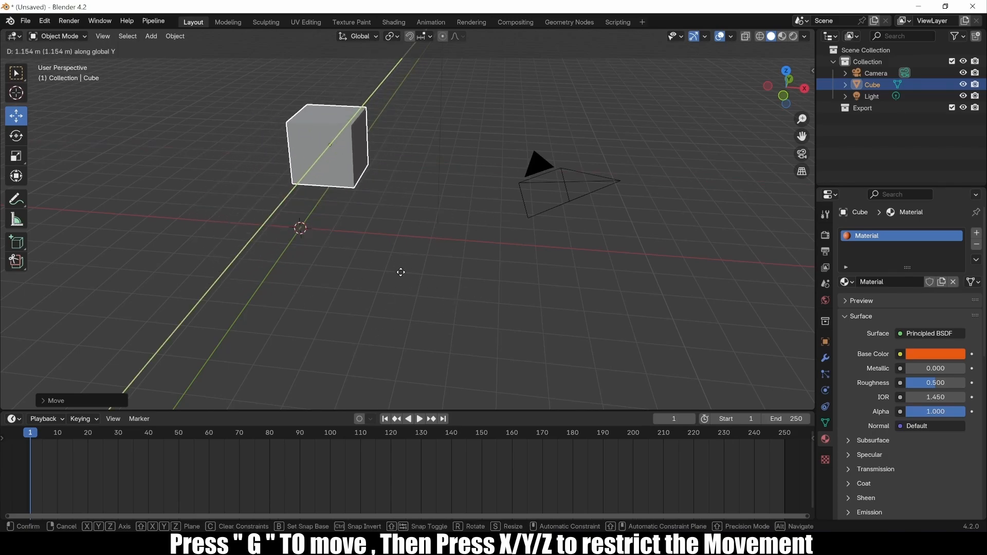
pyautogui.press('z')
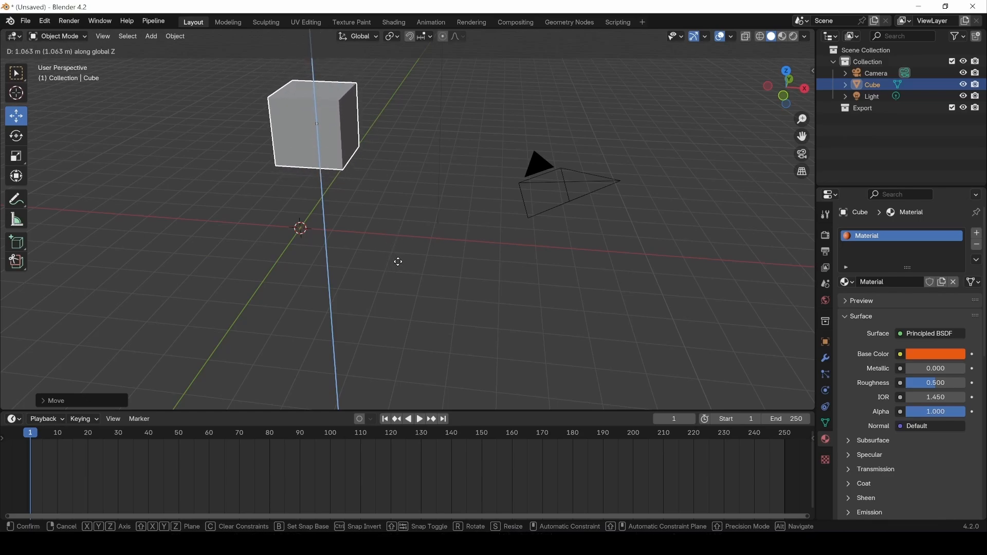
pyautogui.click(399, 262)
# Slide the cube −3.567 m along the global X axis with G then X.
pyautogui.press('g')
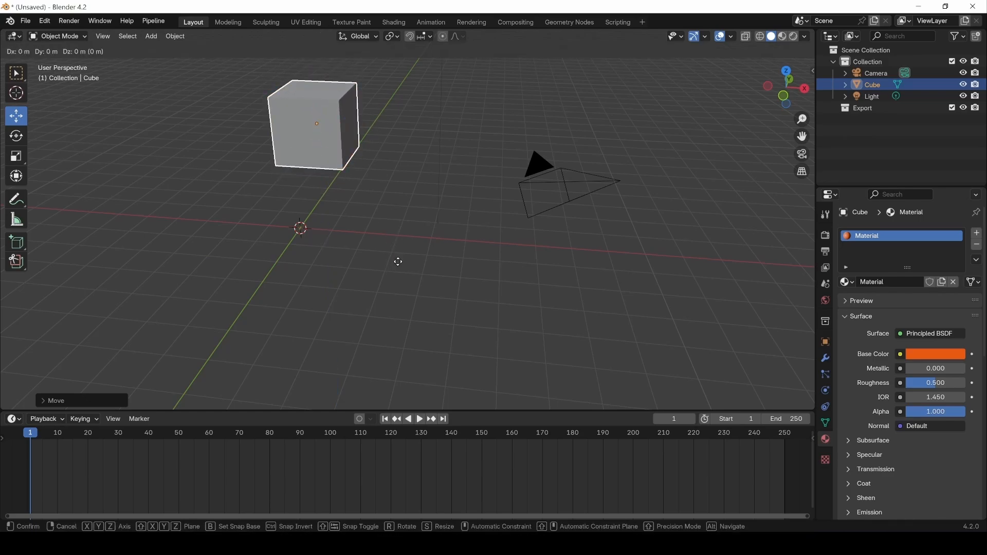
pyautogui.press('x')
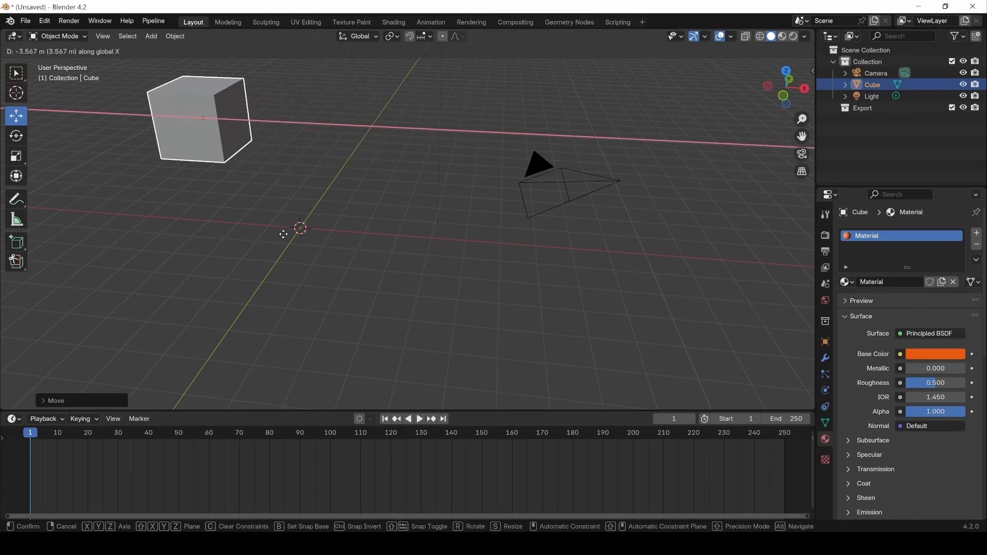
pyautogui.click(273, 236)
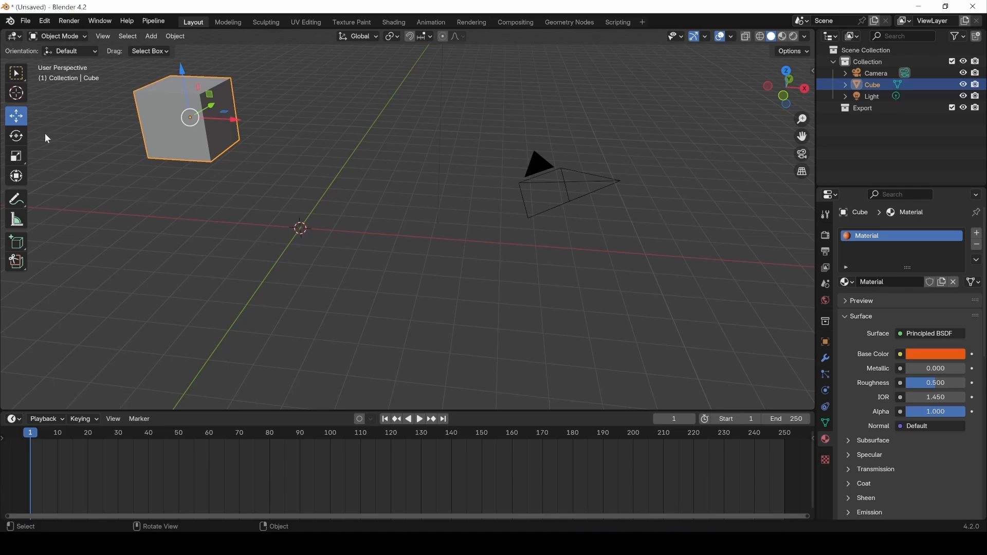
# Tilt the cube with the Rotate tool rings, then rotate it with R, cycling X, Y and Z axes.
pyautogui.click(17, 137)
pyautogui.moveTo(166, 97); pyautogui.dragTo(227, 141)
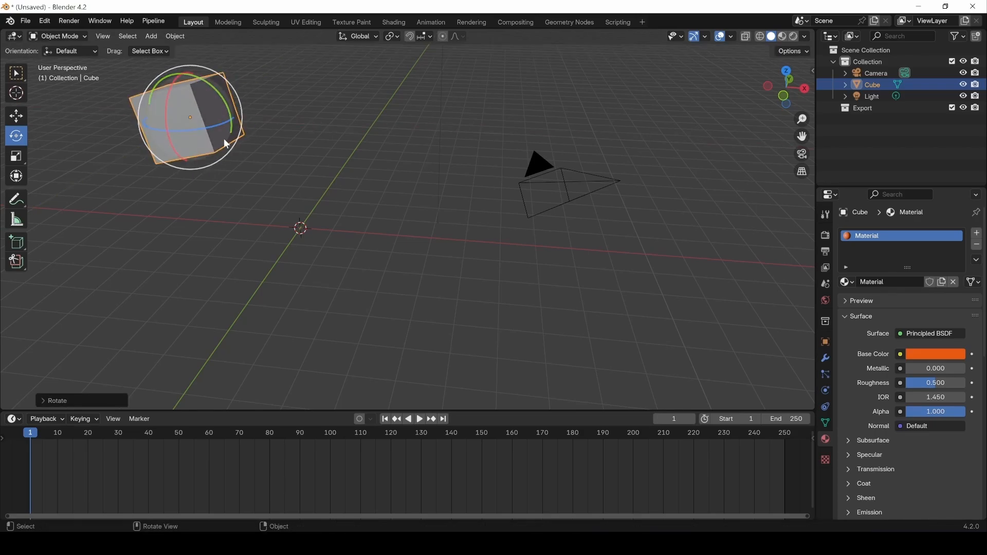
pyautogui.press('r')
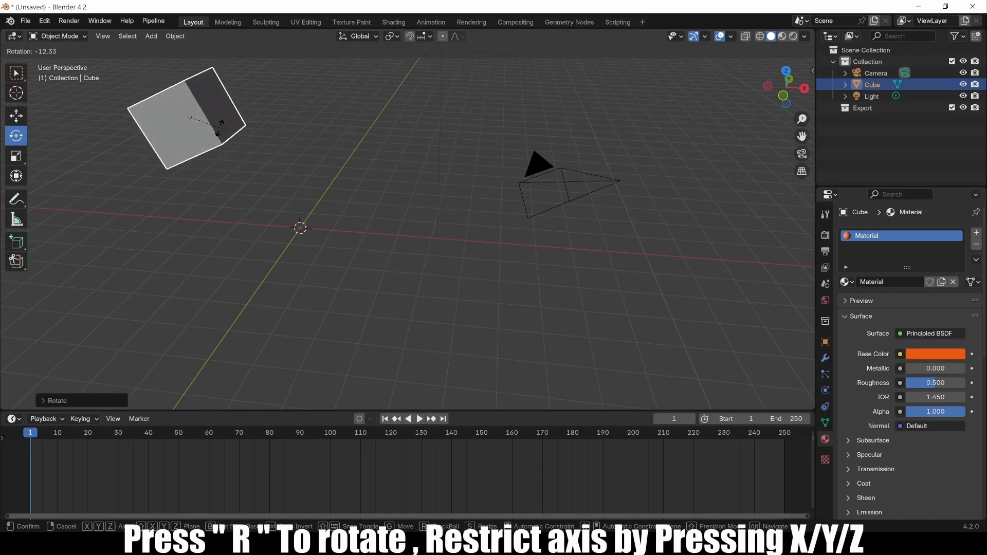
pyautogui.press('x')
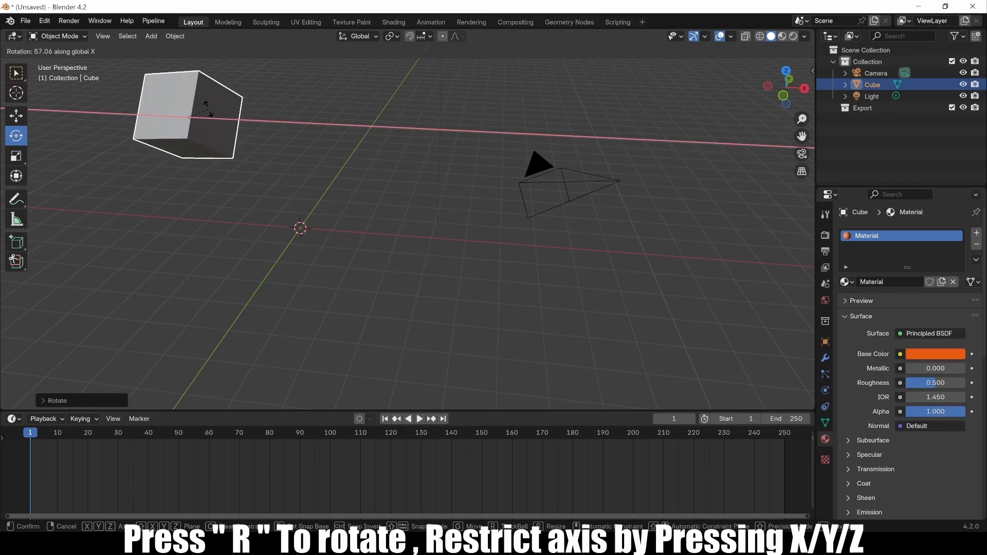
pyautogui.press('y')
pyautogui.press('z')
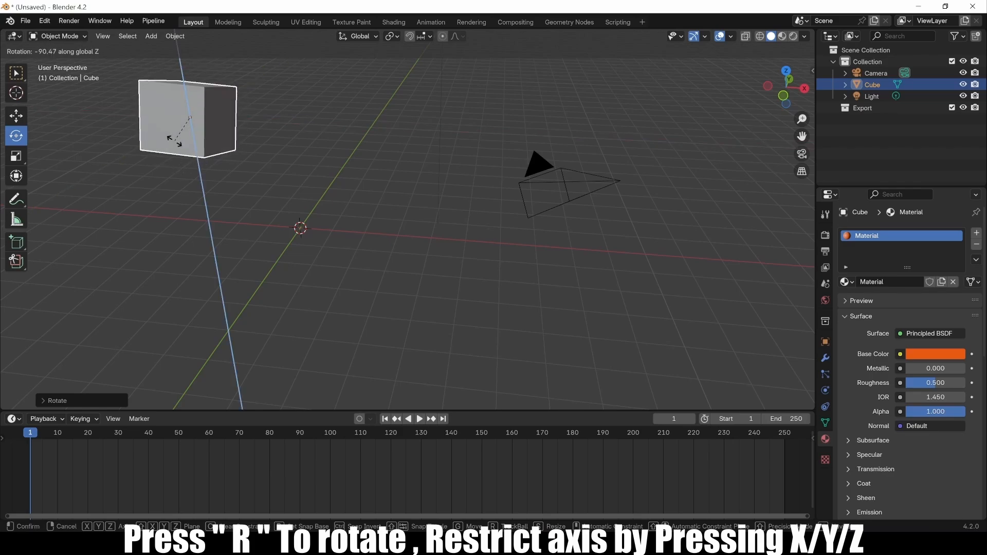
pyautogui.click(239, 105)
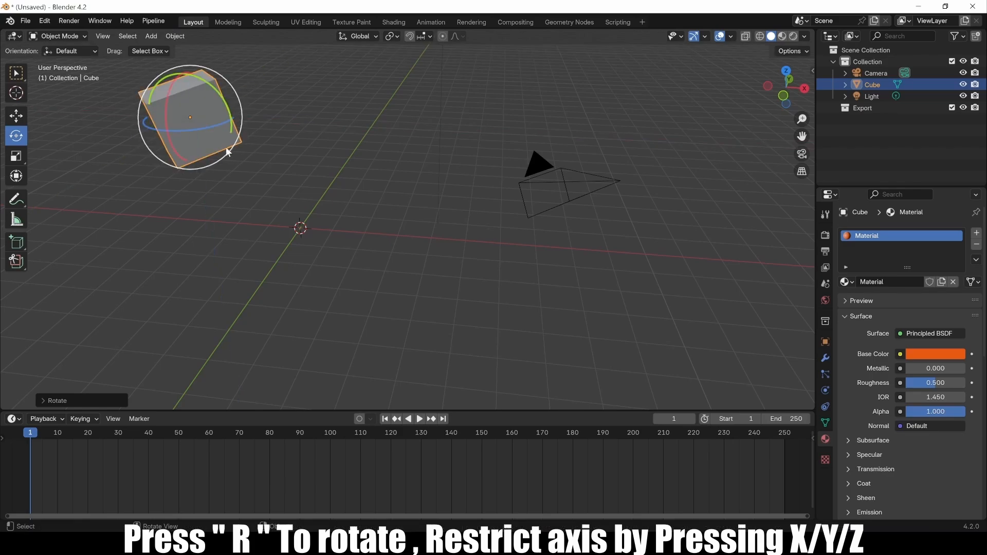
# Stretch the cube along Y and Z with the Scale handles, then with S constrained to X, Y, Z.
pyautogui.click(17, 159)
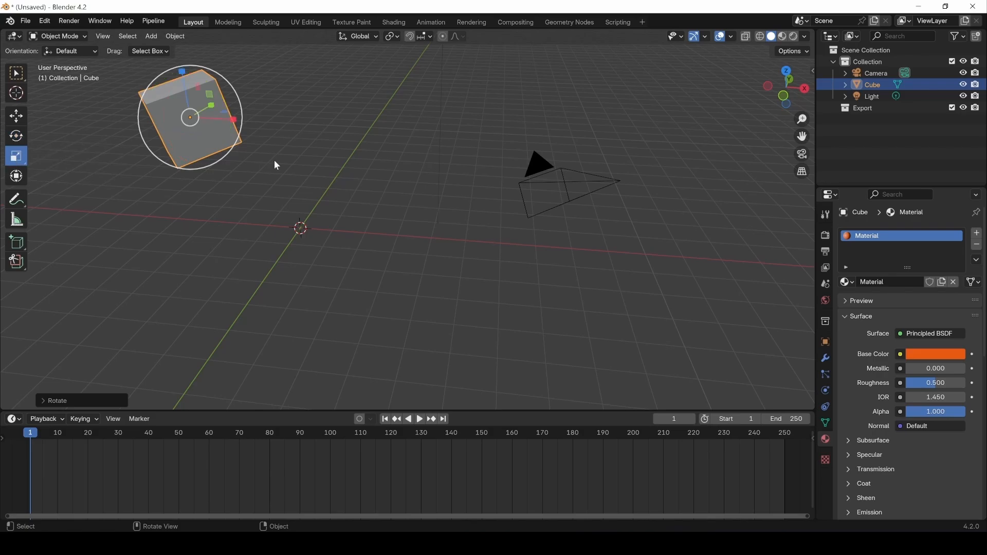
pyautogui.moveTo(213, 104); pyautogui.dragTo(243, 123)
pyautogui.moveTo(183, 72); pyautogui.dragTo(193, 82)
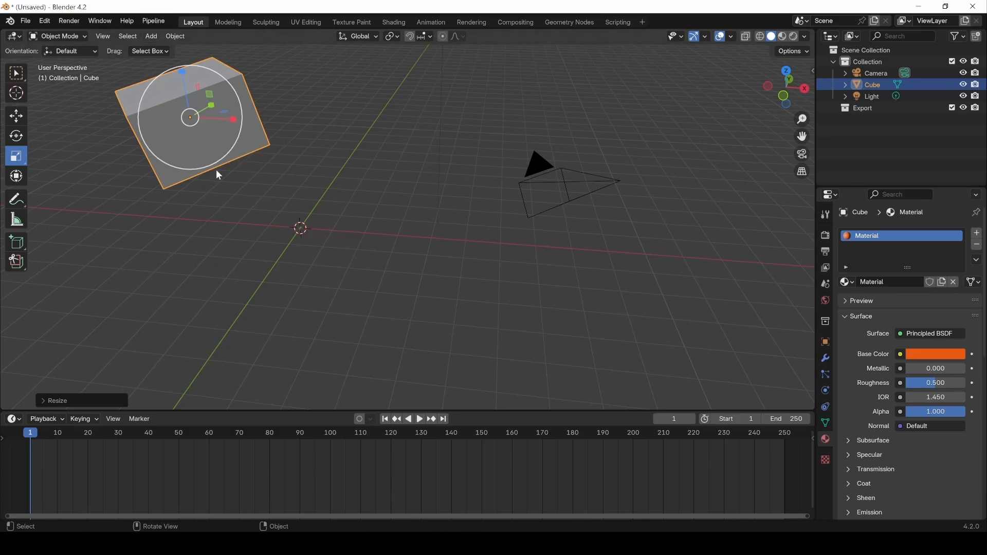
pyautogui.press('s')
pyautogui.press('x')
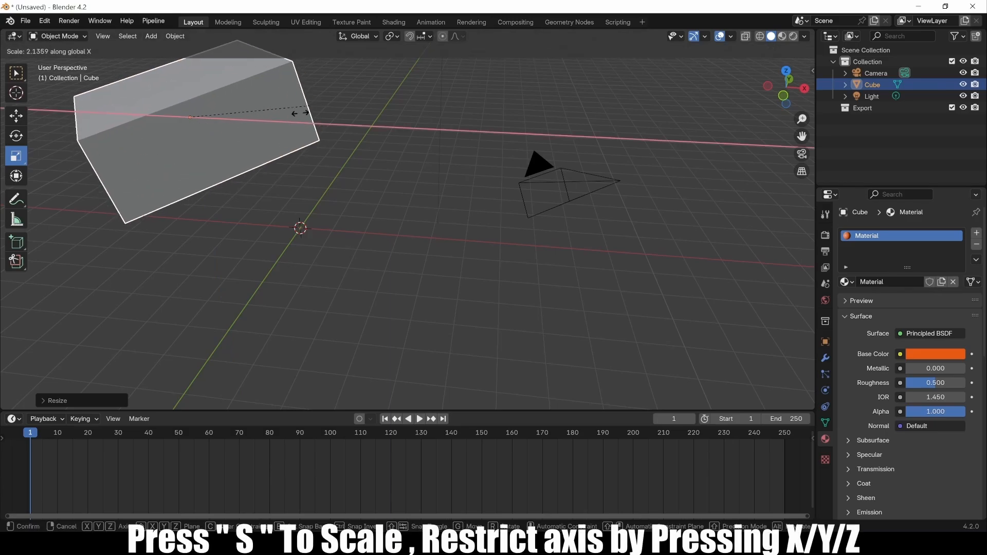
pyautogui.press('y')
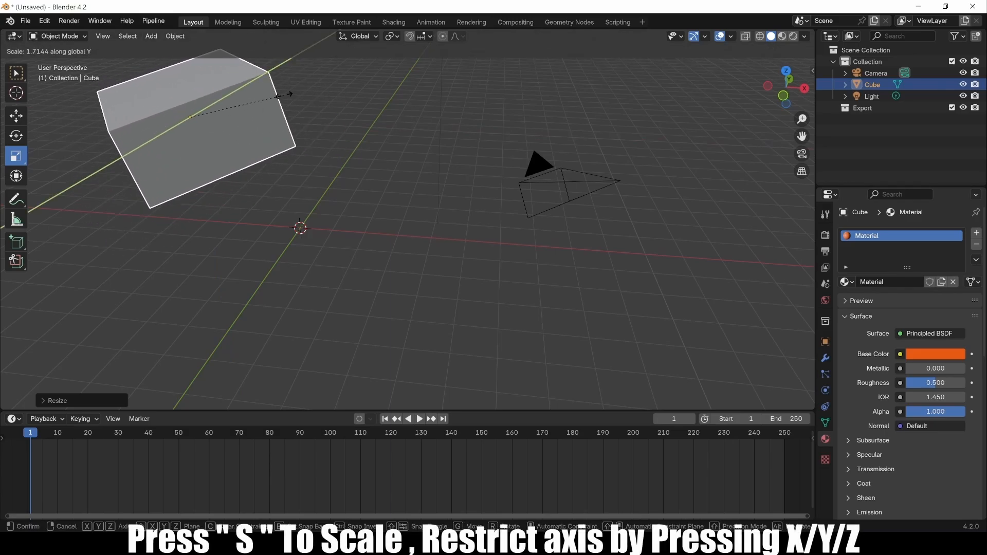
pyautogui.press('z')
pyautogui.click(262, 105)
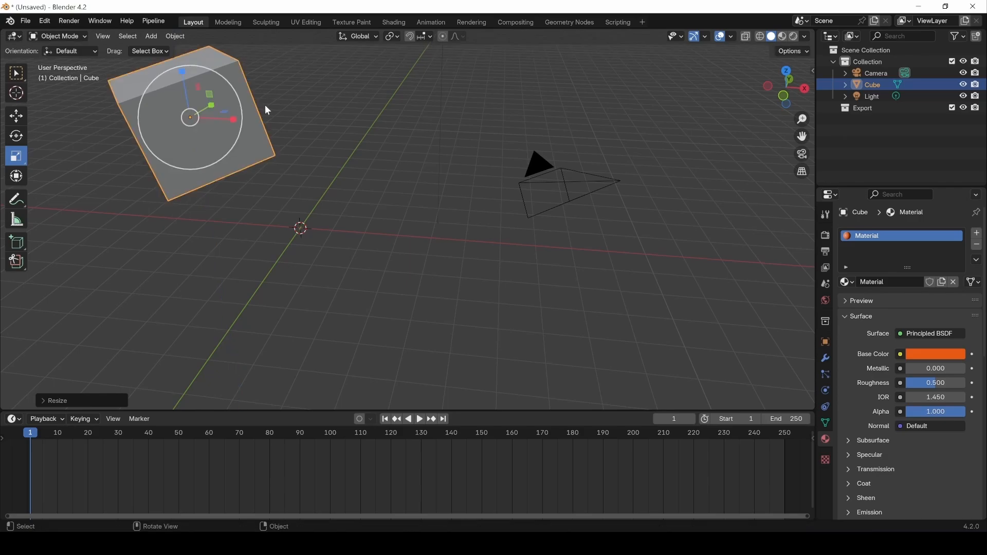
# Resize the cube uniformly on all axes with S.
pyautogui.press('s')
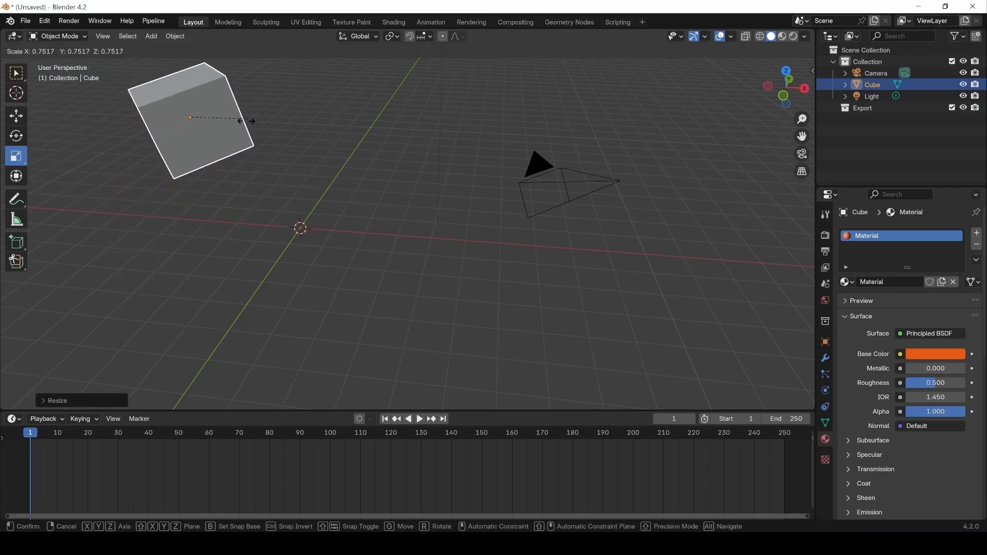
pyautogui.click(278, 60)
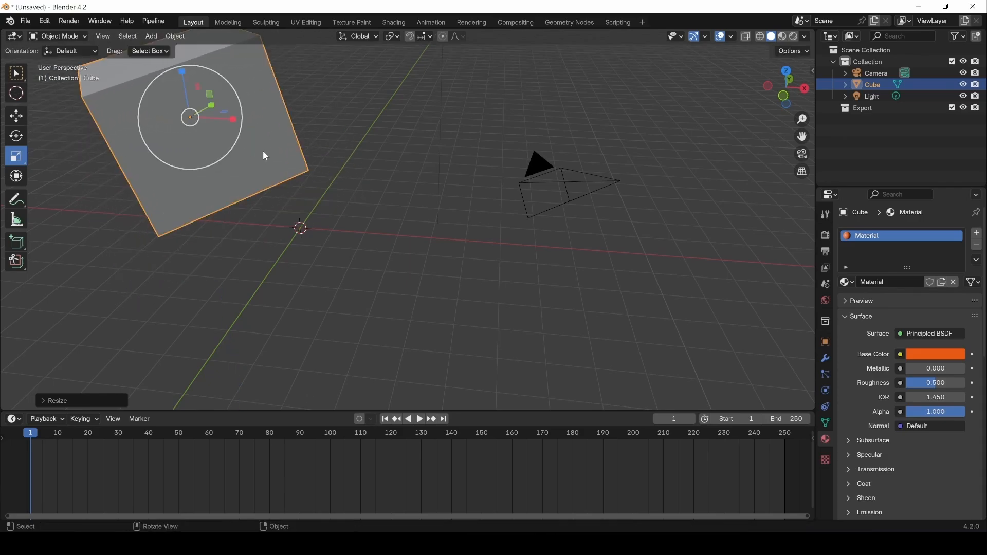
pyautogui.scroll(-2, 183, 165)
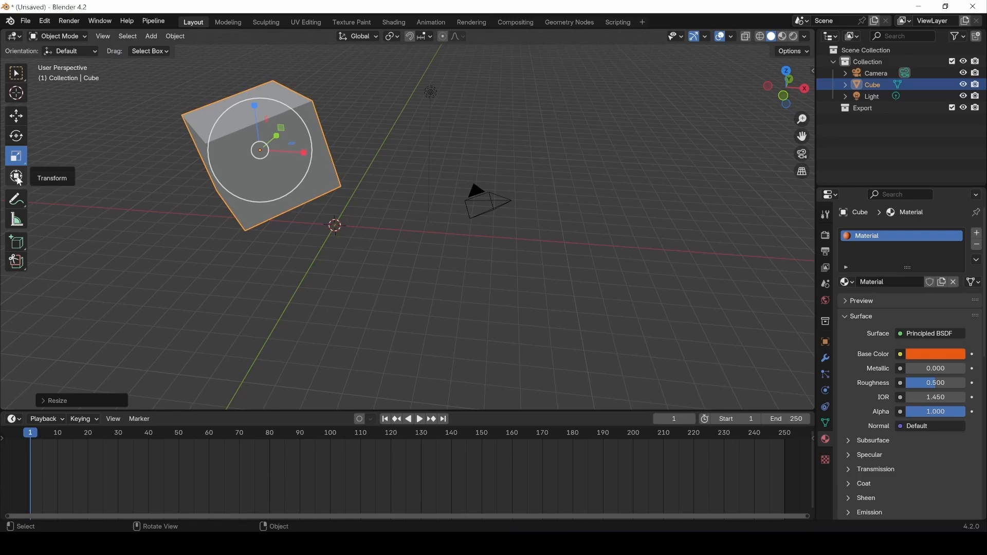
# Using the Transform tool gizmo, move the cube along X and Z and stretch it along Y.
pyautogui.click(17, 177)
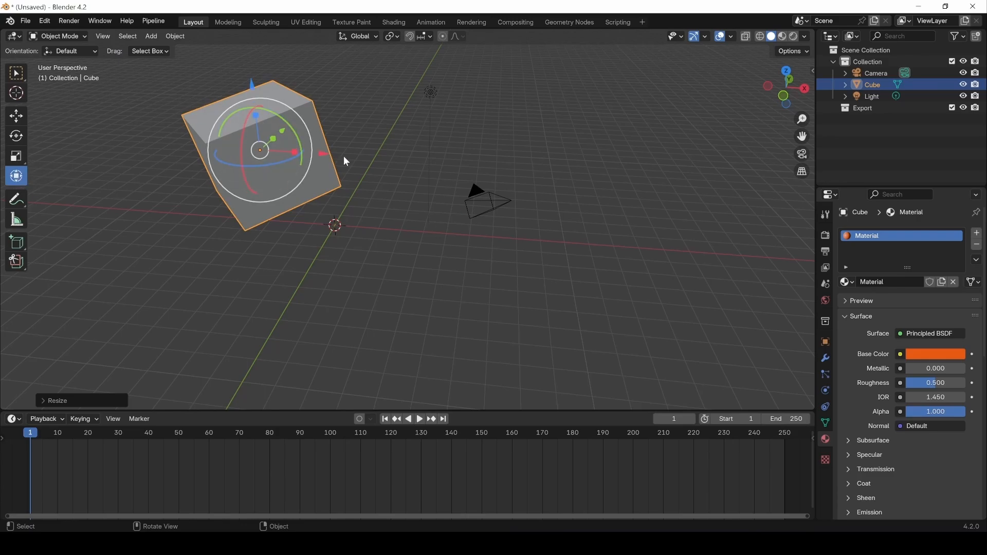
pyautogui.moveTo(328, 157)
pyautogui.mouseDown()
pyautogui.moveTo(288, 154)
pyautogui.moveTo(347, 155)
pyautogui.mouseUp()
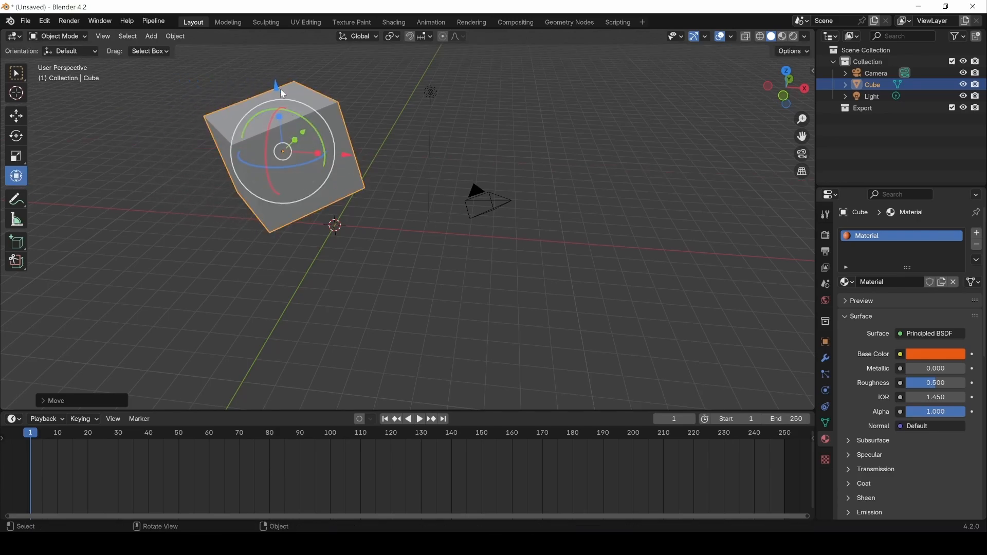
pyautogui.moveTo(273, 97); pyautogui.dragTo(296, 118)
pyautogui.moveTo(301, 163)
pyautogui.mouseDown()
pyautogui.moveTo(307, 142)
pyautogui.moveTo(297, 138)
pyautogui.moveTo(303, 149)
pyautogui.mouseUp()
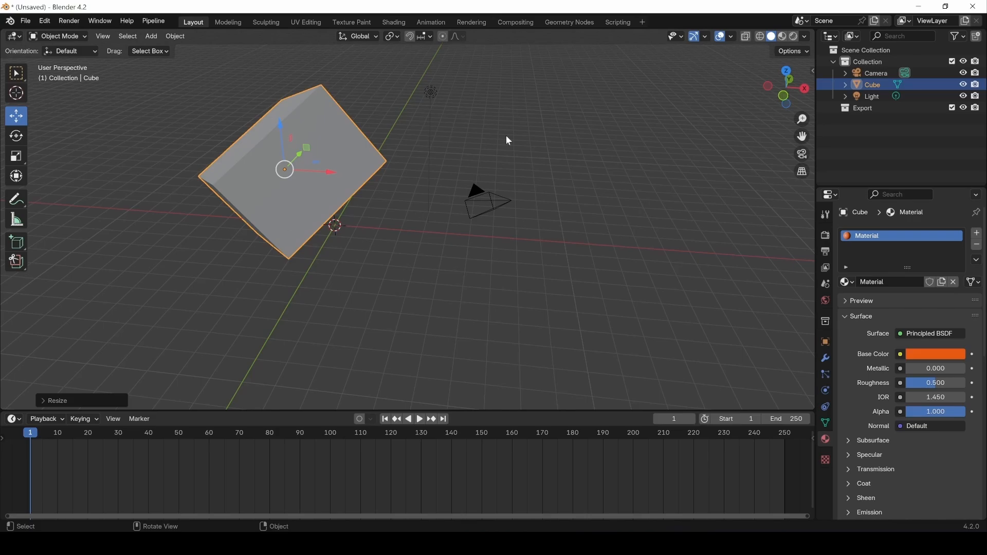
# Set transform orientation to Local, move the cube along local Z, then switch orientation to Normal.
pyautogui.click(359, 36)
pyautogui.click(334, 85)
pyautogui.moveTo(258, 149)
pyautogui.mouseDown()
pyautogui.moveTo(282, 178)
pyautogui.moveTo(247, 136)
pyautogui.moveTo(260, 143)
pyautogui.mouseUp()
pyautogui.click(358, 36)
pyautogui.click(338, 97)
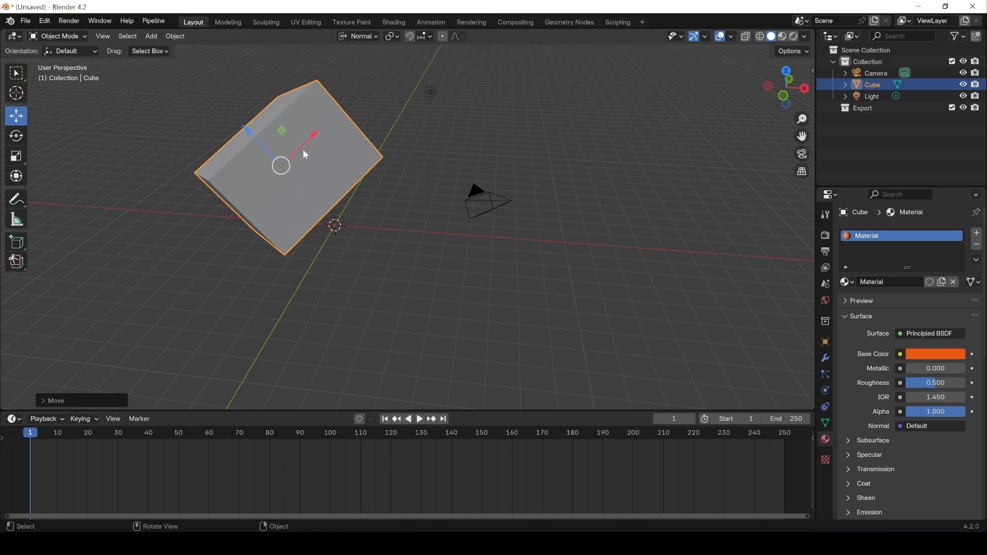
# Set transform orientation back to Global and raise the cube along the Z axis.
pyautogui.click(358, 36)
pyautogui.click(334, 73)
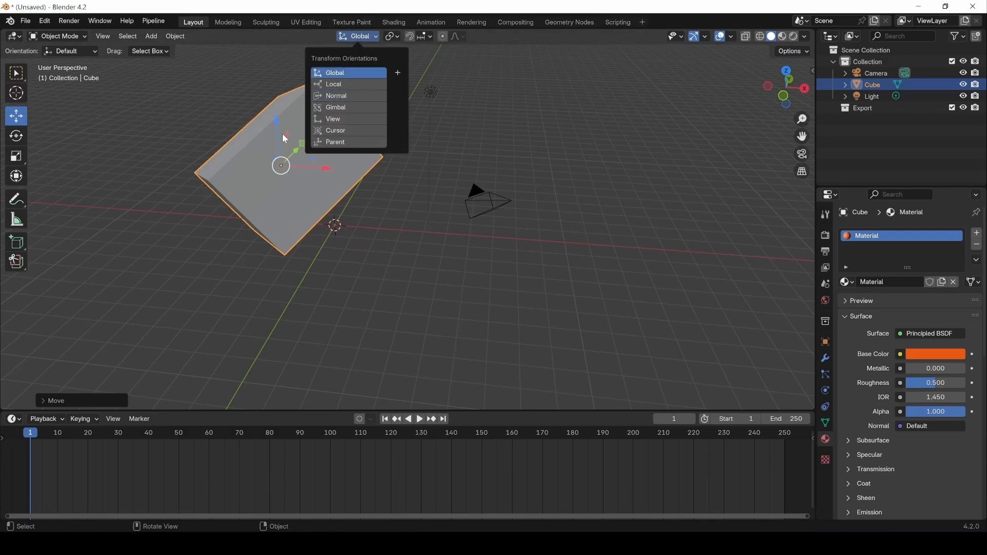
pyautogui.moveTo(285, 137); pyautogui.dragTo(303, 103)
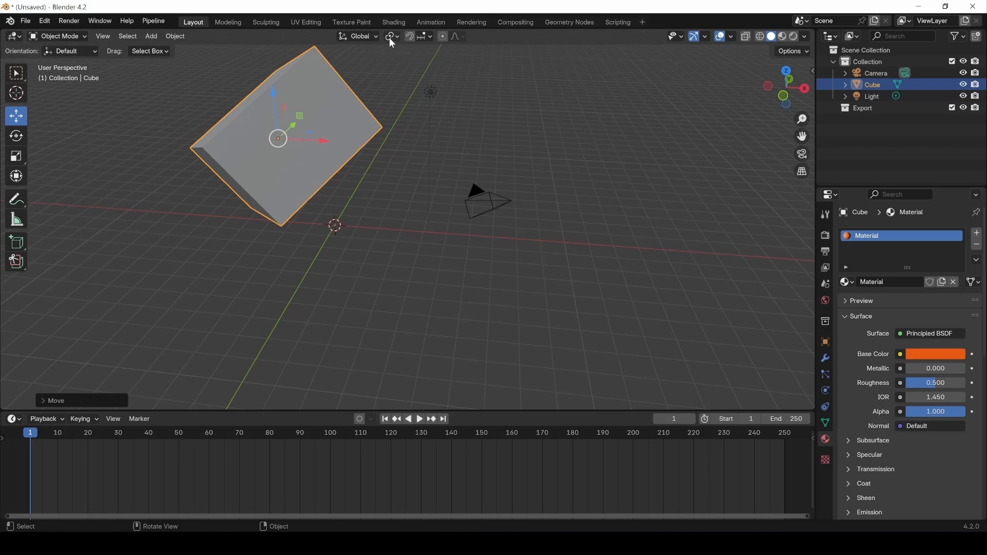
# Enable snapping, slide the cube along X in 5 m steps, then disable snapping.
pyautogui.click(411, 39)
pyautogui.moveTo(311, 145); pyautogui.dragTo(338, 155)
pyautogui.click(422, 38)
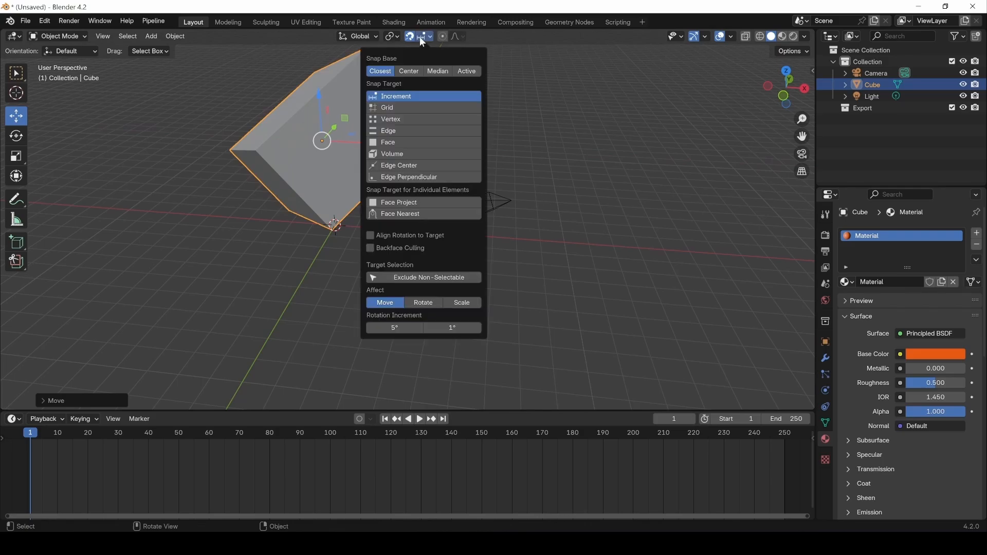
pyautogui.click(411, 37)
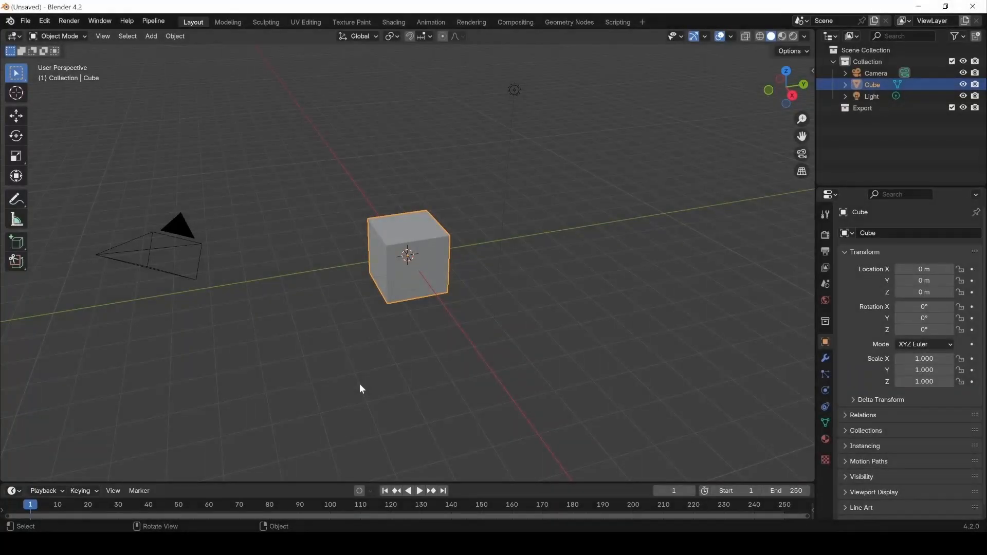
# Select the cube, view its Object context menus, then delete it with X and confirm Delete.
pyautogui.click(353, 315)
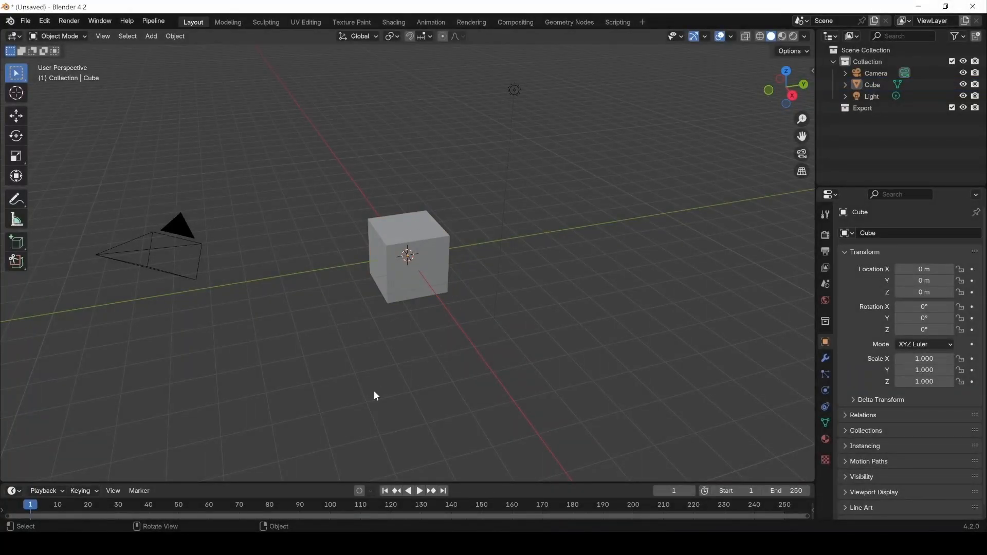
pyautogui.click(407, 291)
pyautogui.rightClick(382, 269)
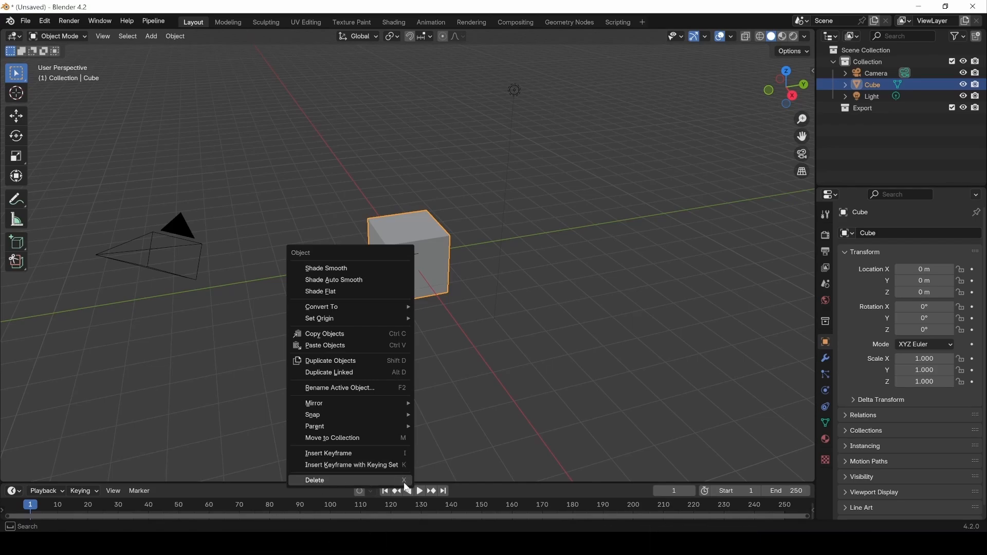
pyautogui.rightClick(866, 85)
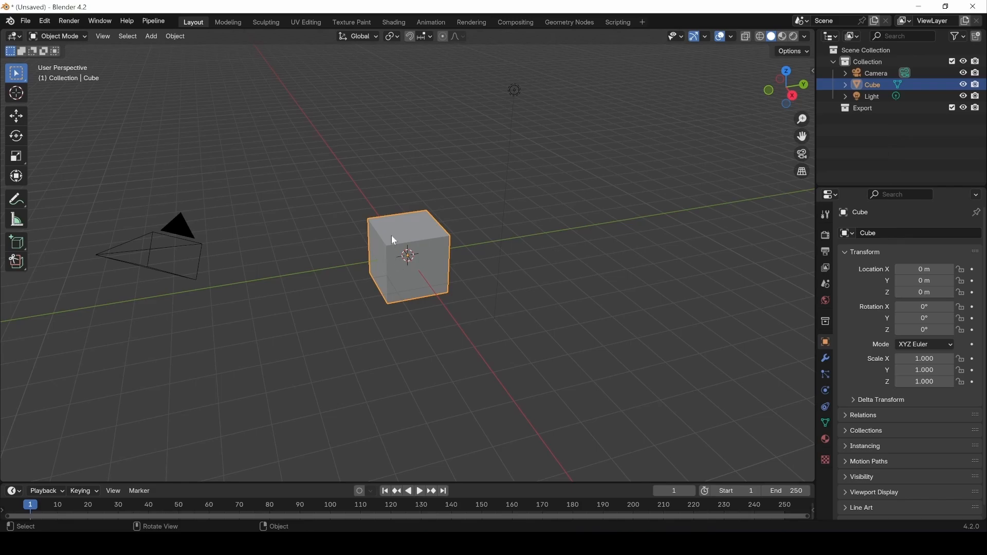
pyautogui.press('x')
pyautogui.press('Escape')
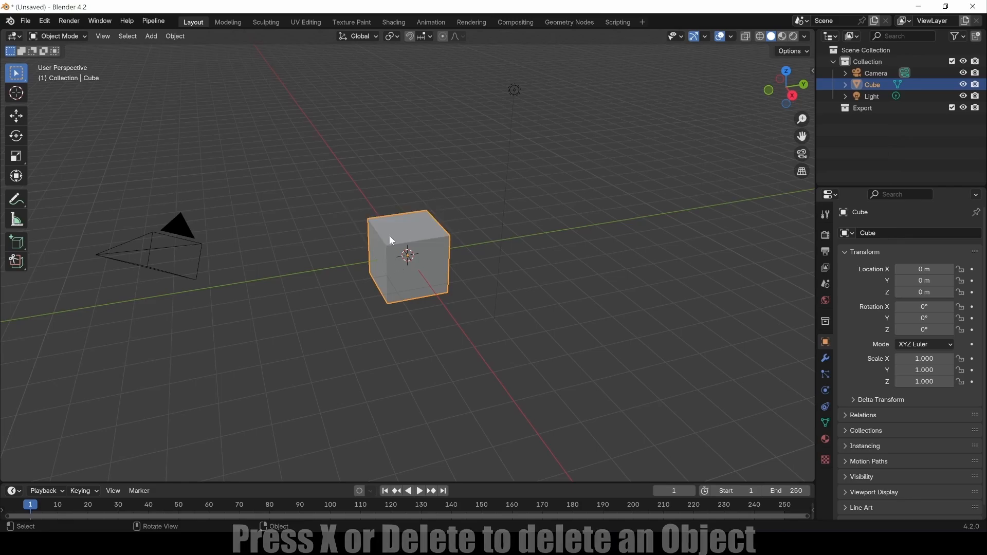
pyautogui.press('x')
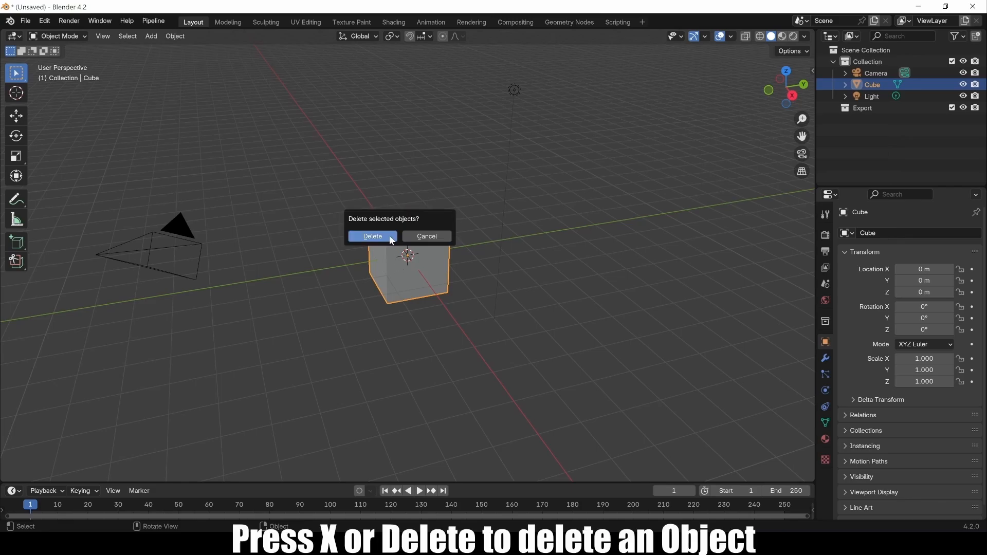
pyautogui.click(390, 236)
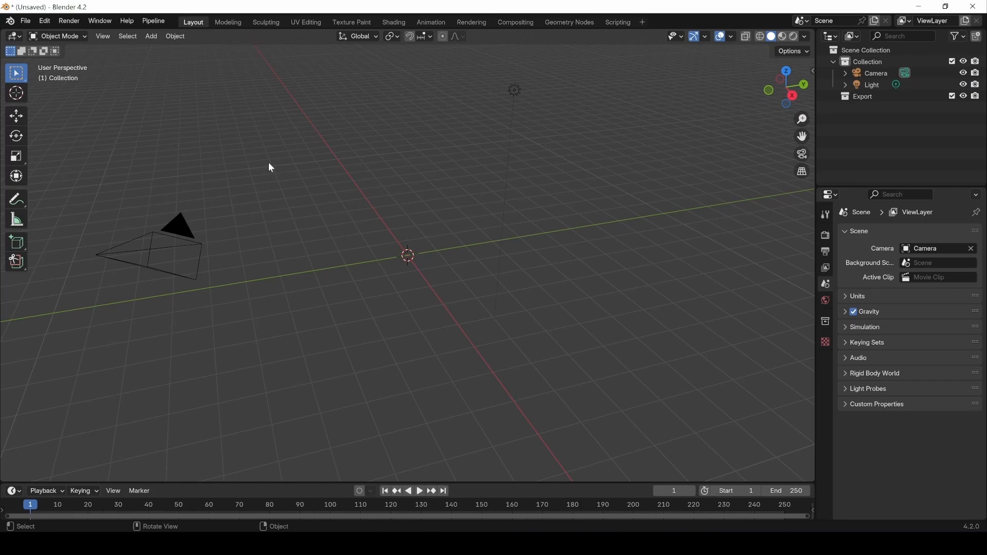
# Add a UV Sphere at the world origin from the Add > Mesh menu.
pyautogui.click(151, 37)
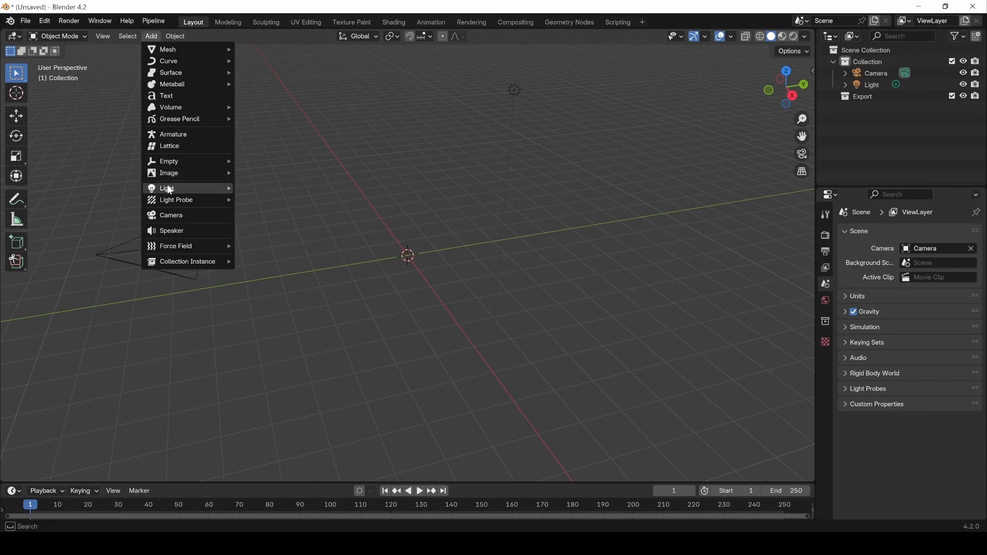
pyautogui.moveTo(173, 54)
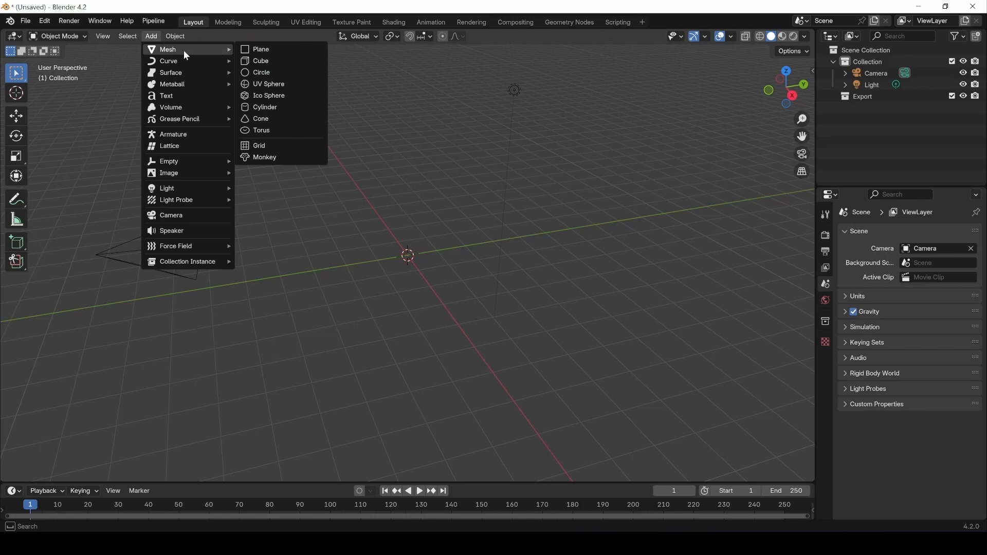
pyautogui.click(270, 87)
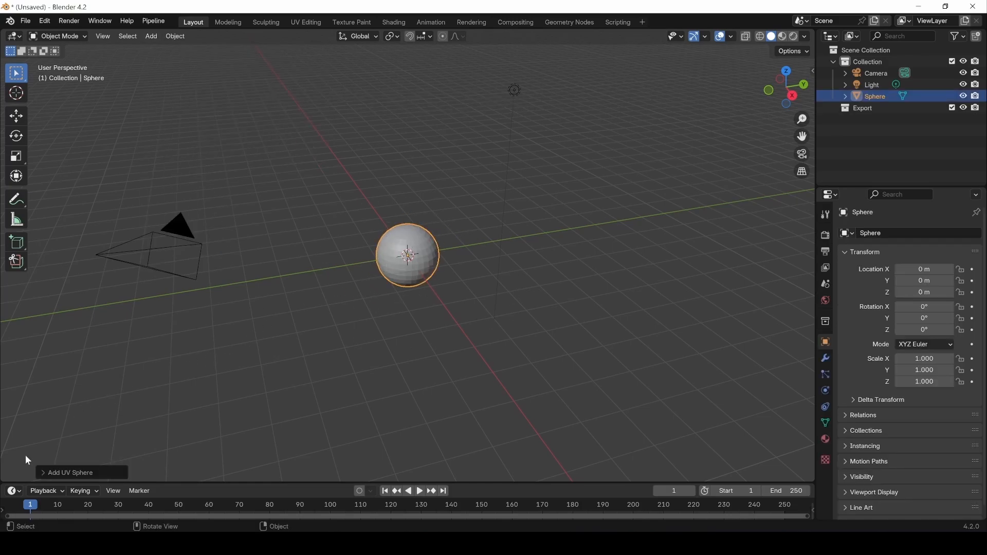
# Give the UV sphere 12 segments, 6 rings and a 1.71 m radius, then reopen its redo panel.
pyautogui.click(51, 473)
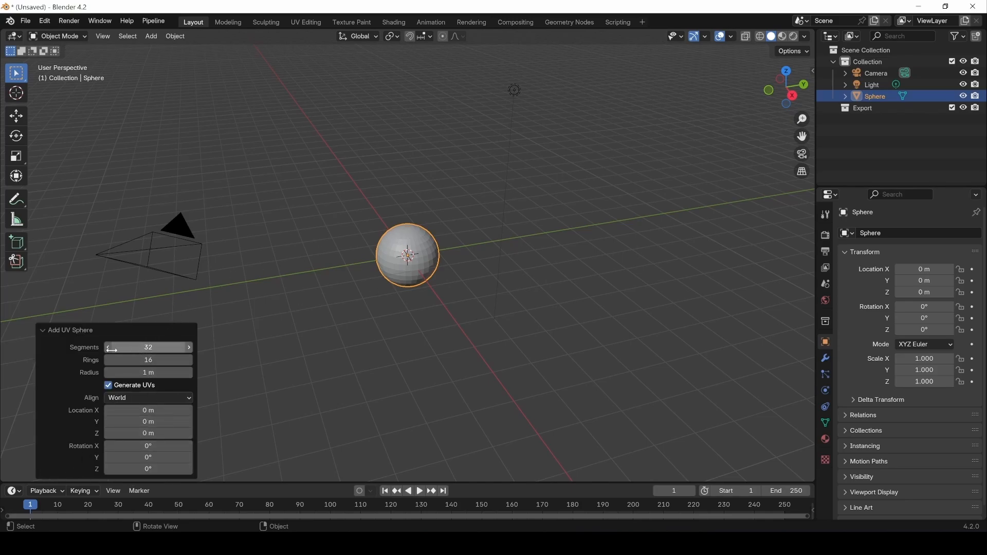
pyautogui.click(149, 347)
pyautogui.write('1')
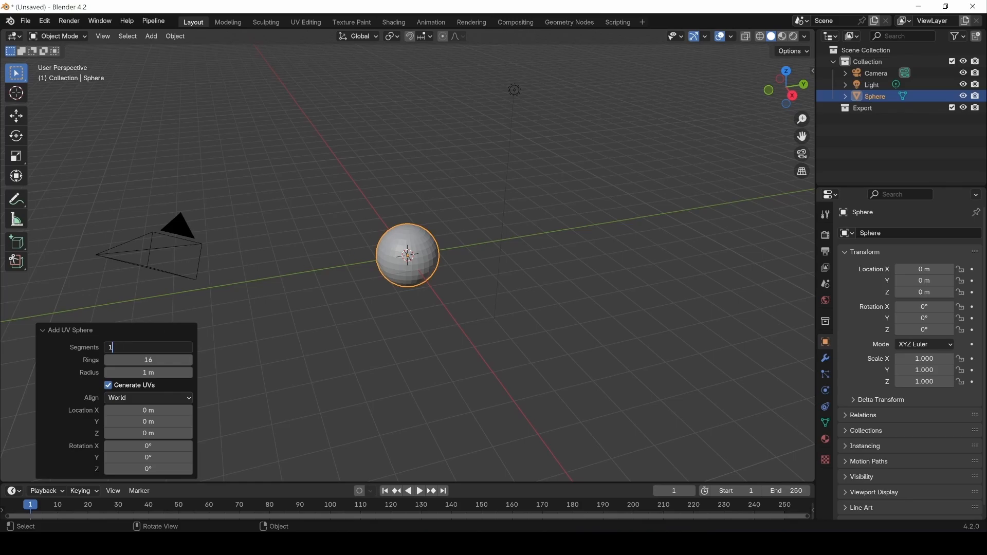
pyautogui.press('Return')
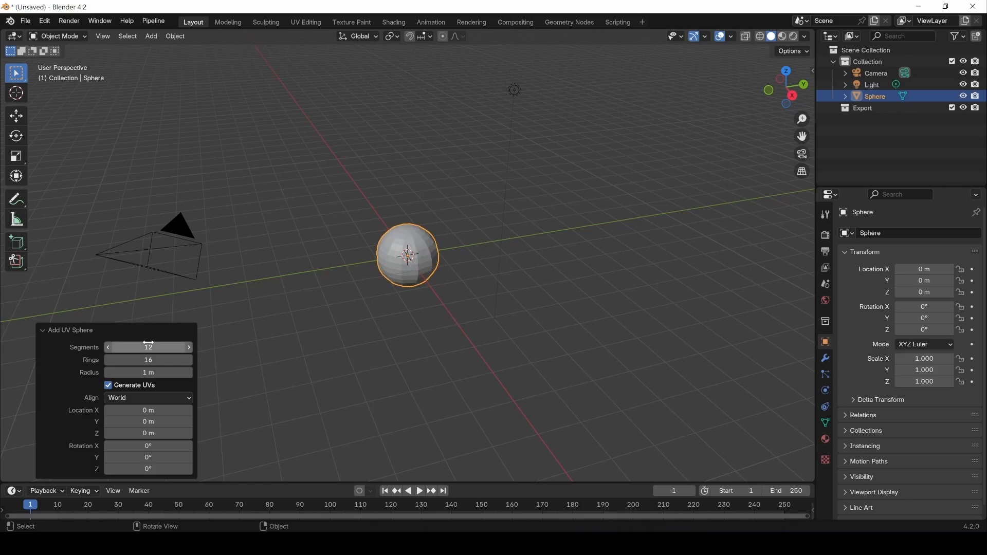
pyautogui.click(148, 360)
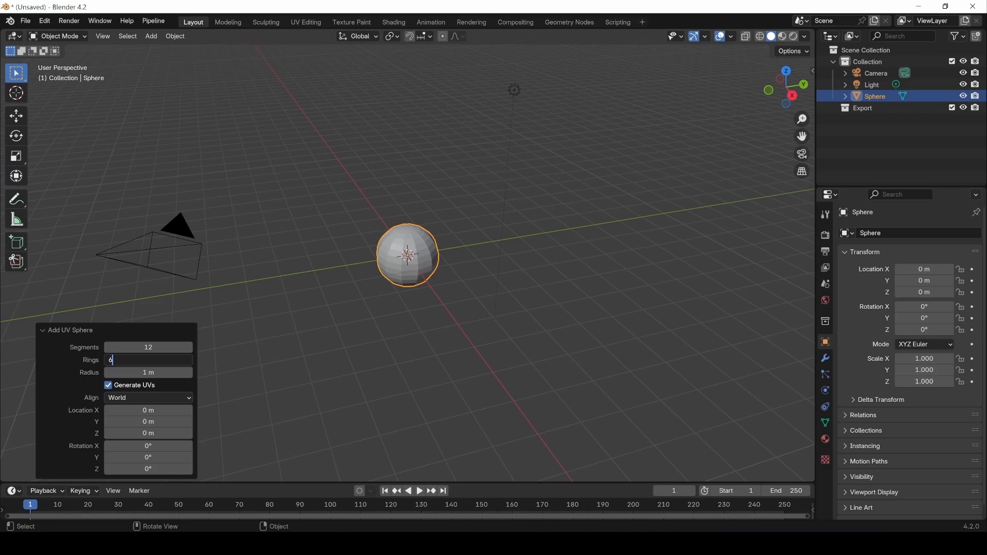
pyautogui.press('Return')
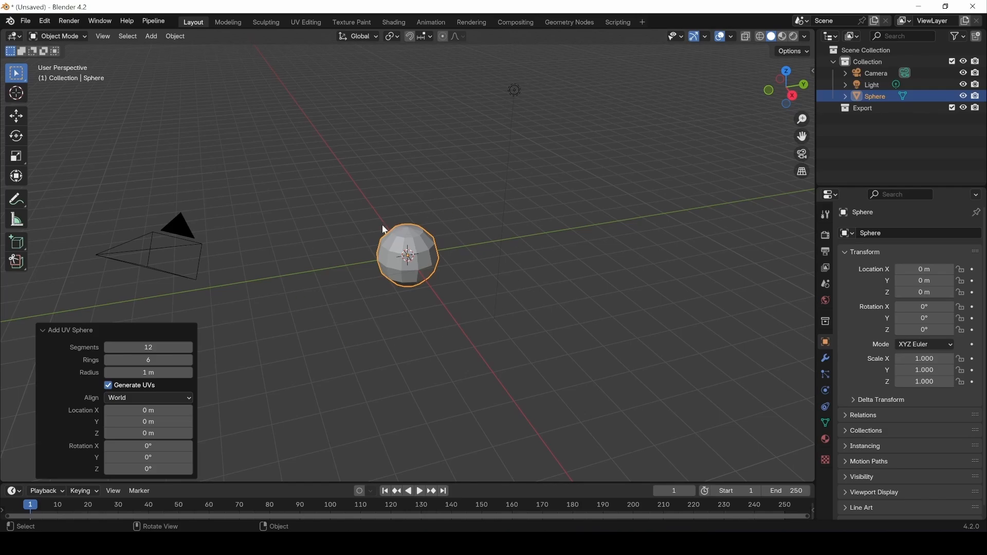
pyautogui.moveTo(149, 372); pyautogui.dragTo(177, 373)
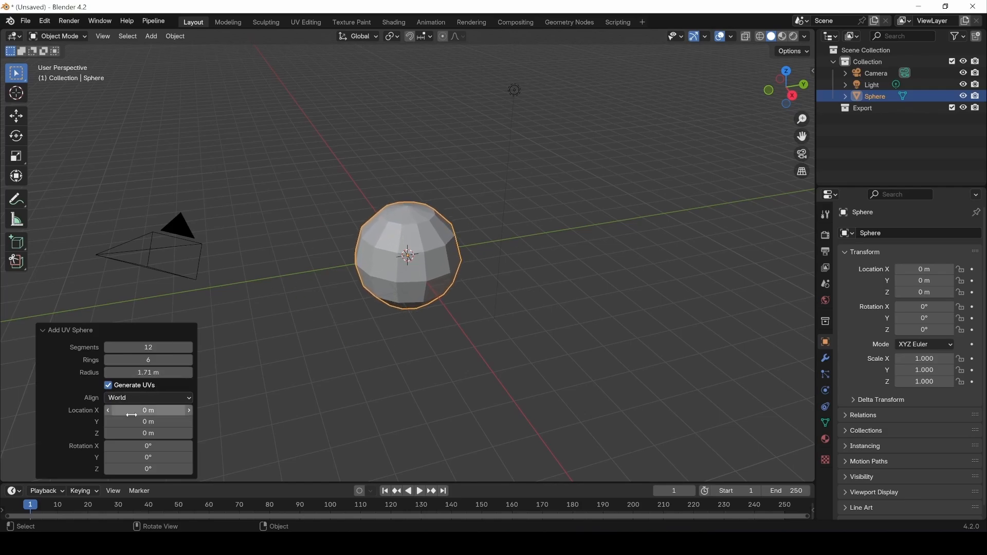
pyautogui.click(543, 361)
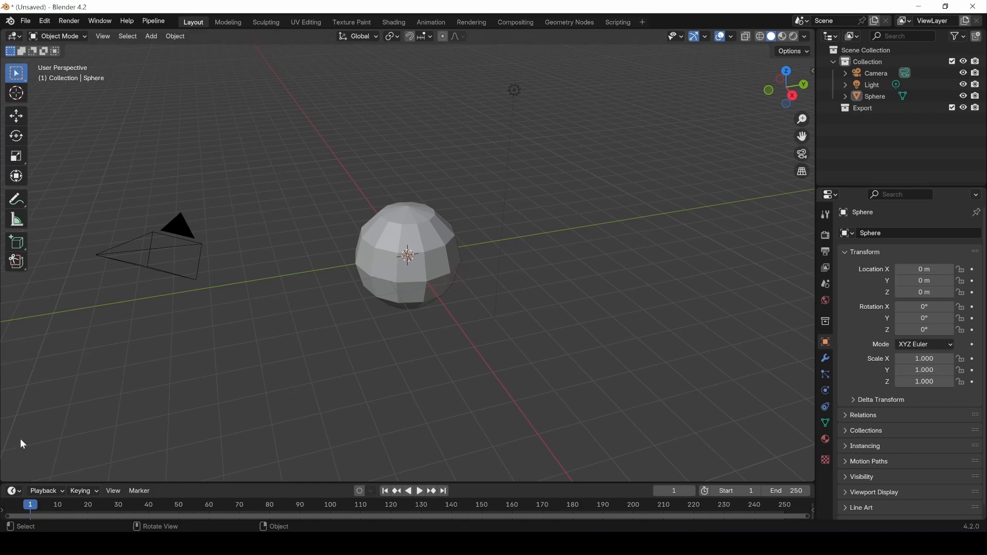
pyautogui.press('F9')
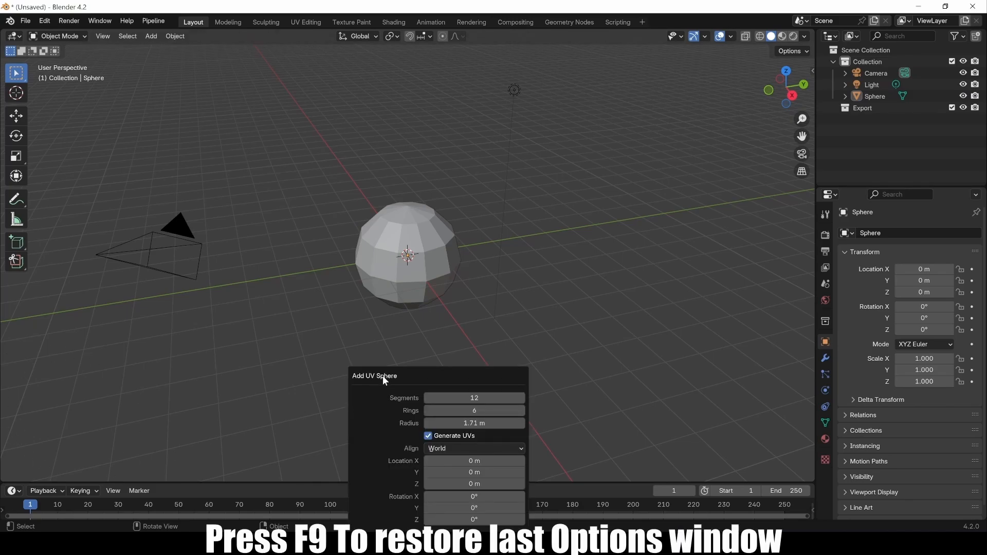
# Move the sphere along Y to 6.9667 m with the Move tool, then reopen the move settings.
pyautogui.moveTo(382, 375); pyautogui.dragTo(96, 326)
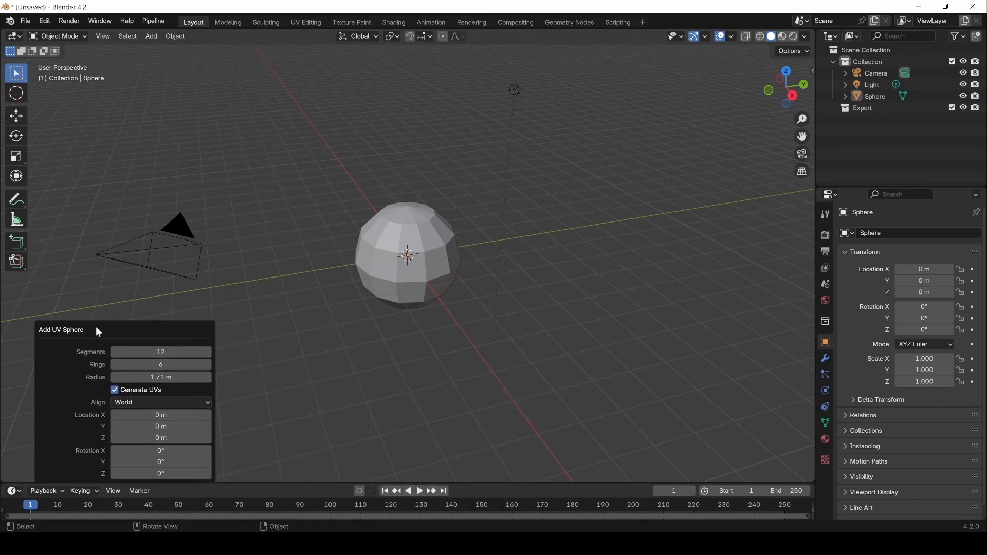
pyautogui.click(408, 280)
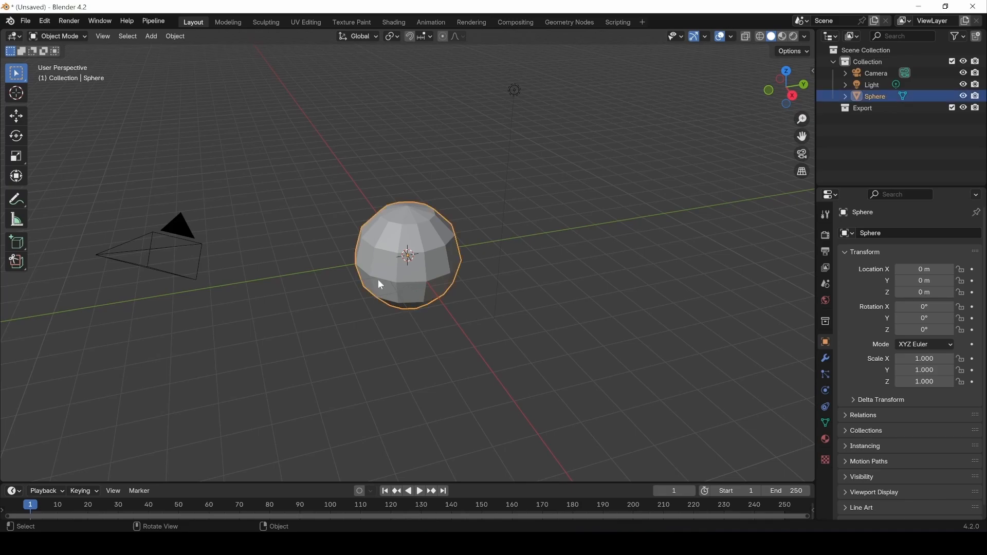
pyautogui.click(26, 127)
pyautogui.moveTo(438, 249); pyautogui.dragTo(637, 221)
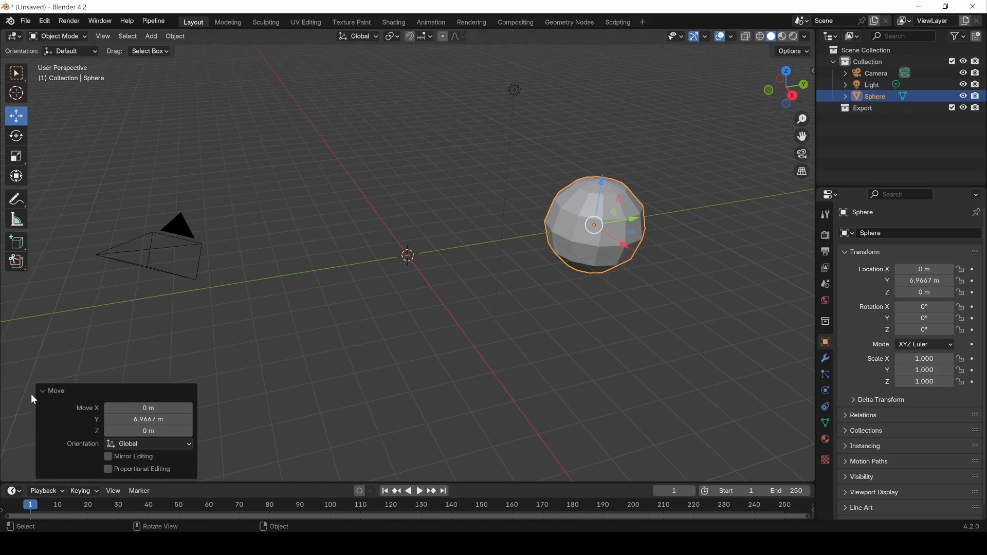
pyautogui.click(471, 343)
pyautogui.press('F9')
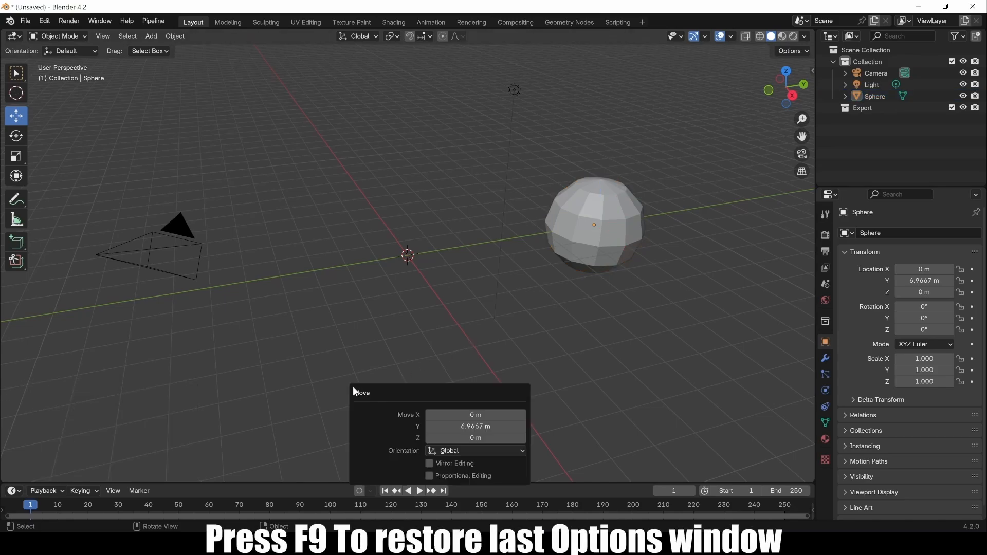
pyautogui.moveTo(399, 396); pyautogui.dragTo(85, 392)
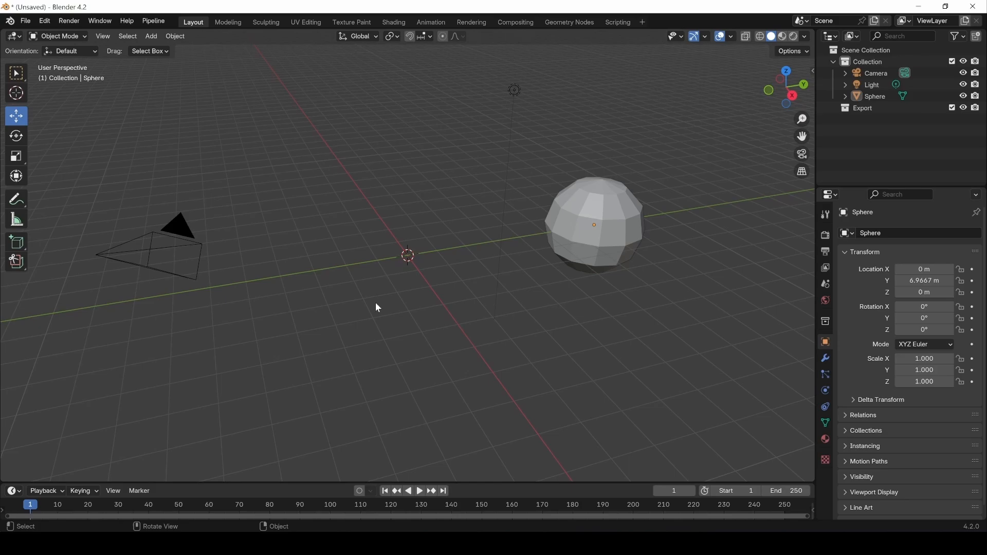
pyautogui.hotkey('shift', 'a')
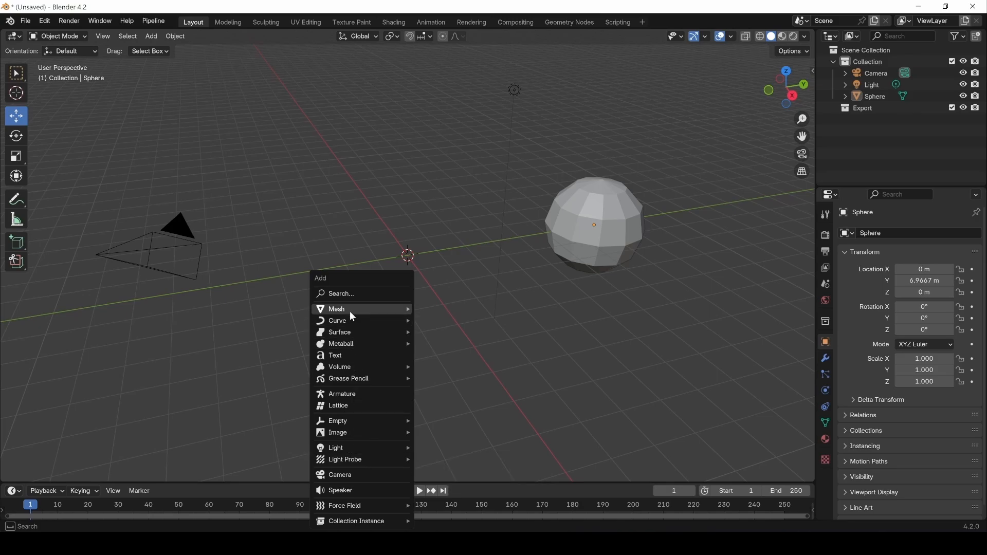
# Add a 2 m cube at the world origin beside the sphere.
pyautogui.moveTo(352, 310)
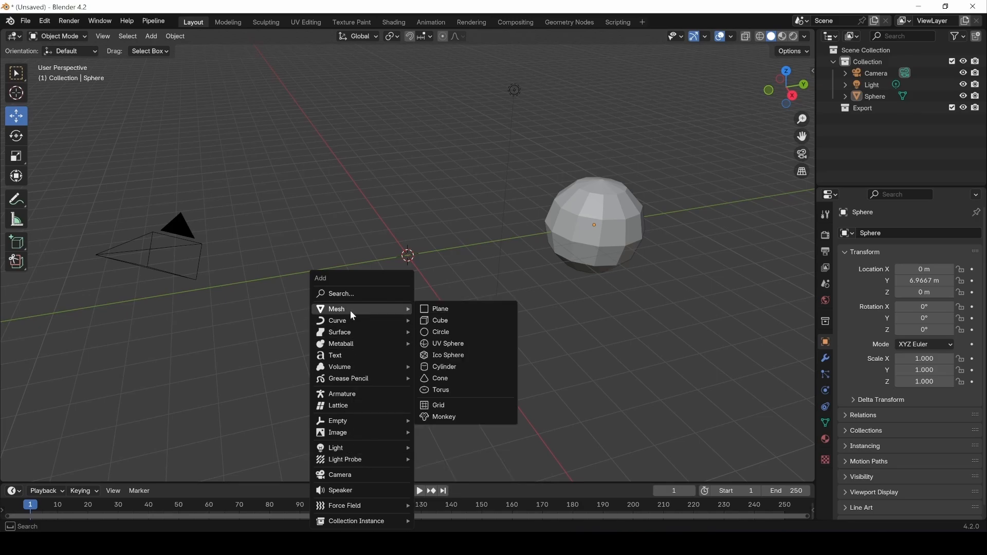
pyautogui.click(437, 321)
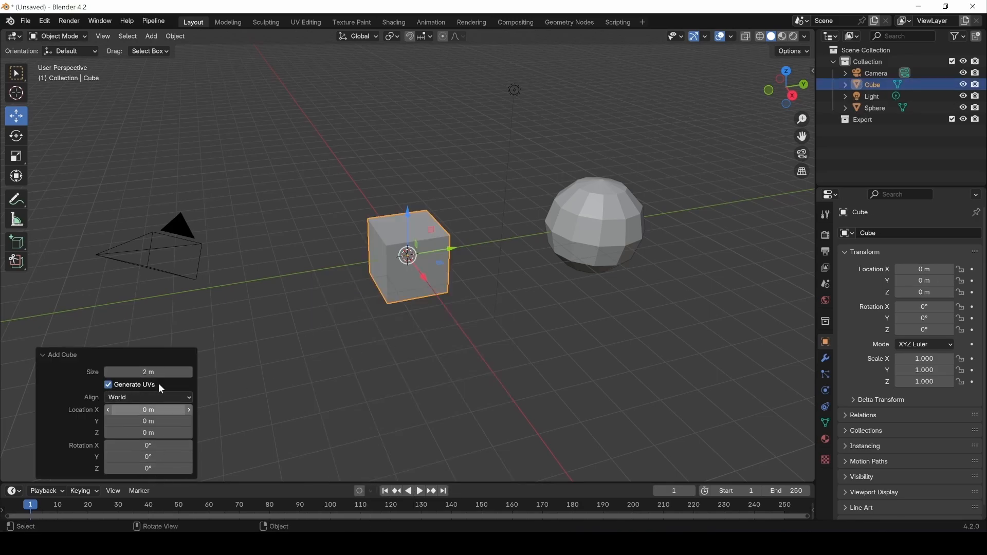
pyautogui.click(388, 406)
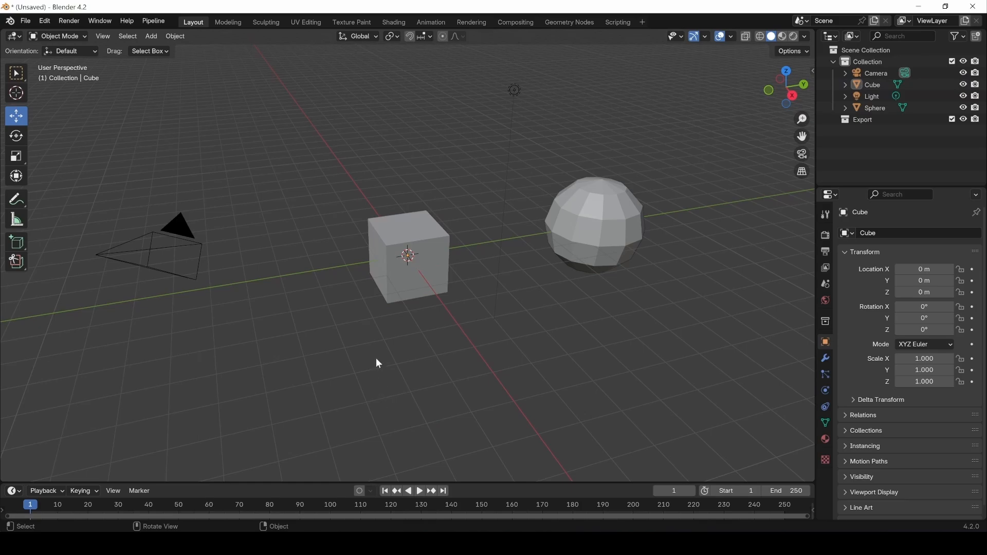
pyautogui.click(18, 247)
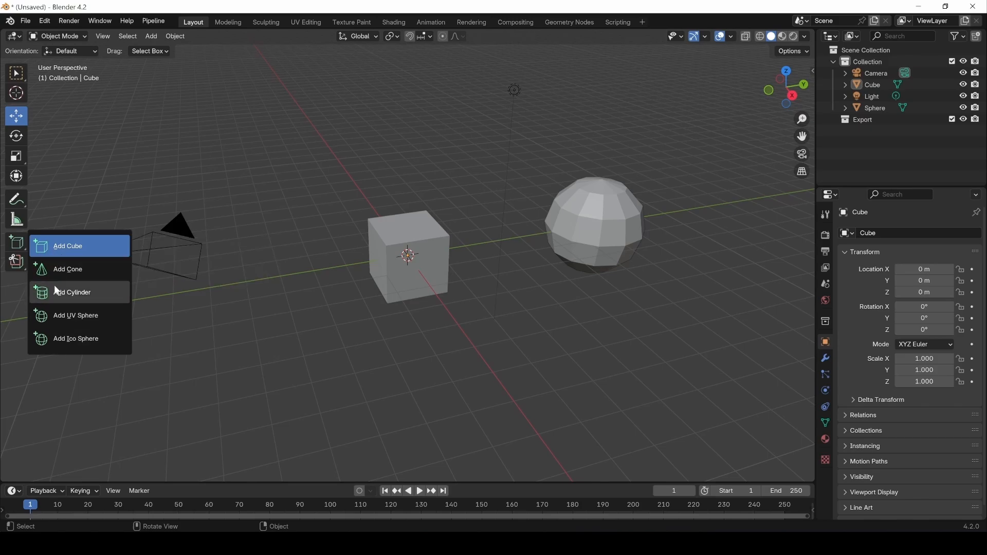
# Draw a cone with the Add Cone tool jutting out of the cube's front face, then return to Select Box.
pyautogui.click(69, 271)
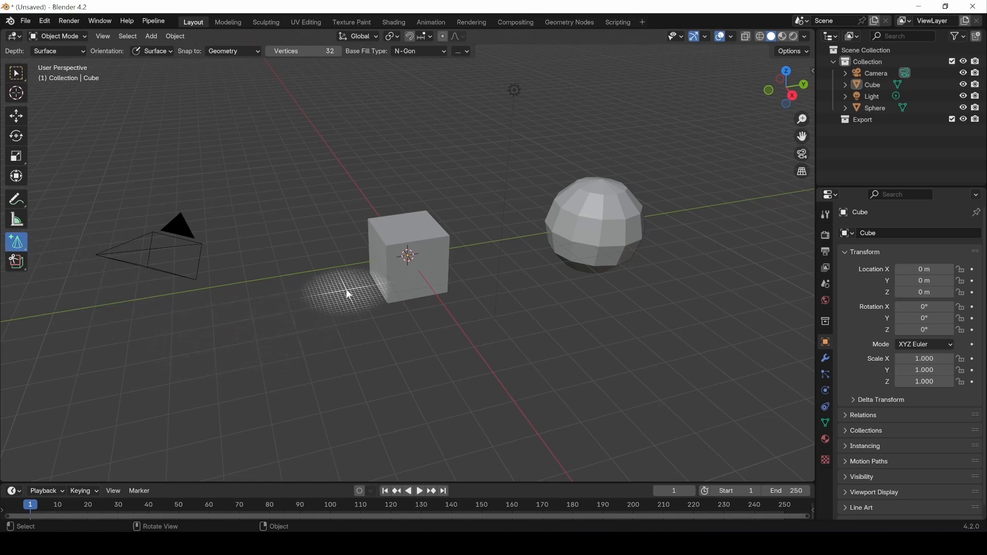
pyautogui.moveTo(407, 261); pyautogui.dragTo(438, 270)
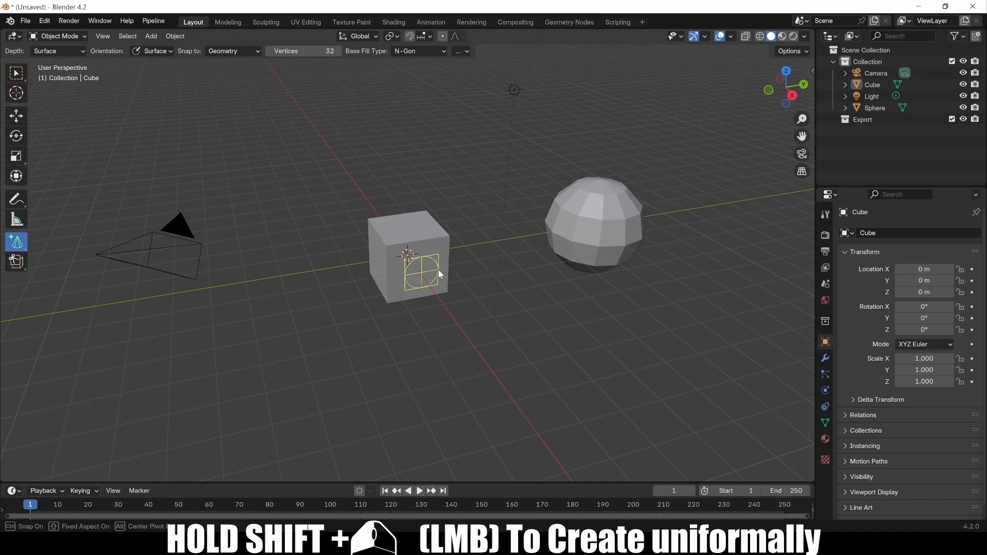
pyautogui.keyDown('shift'); pyautogui.moveTo(438, 269); pyautogui.dragTo(438, 270); pyautogui.keyUp('shift')
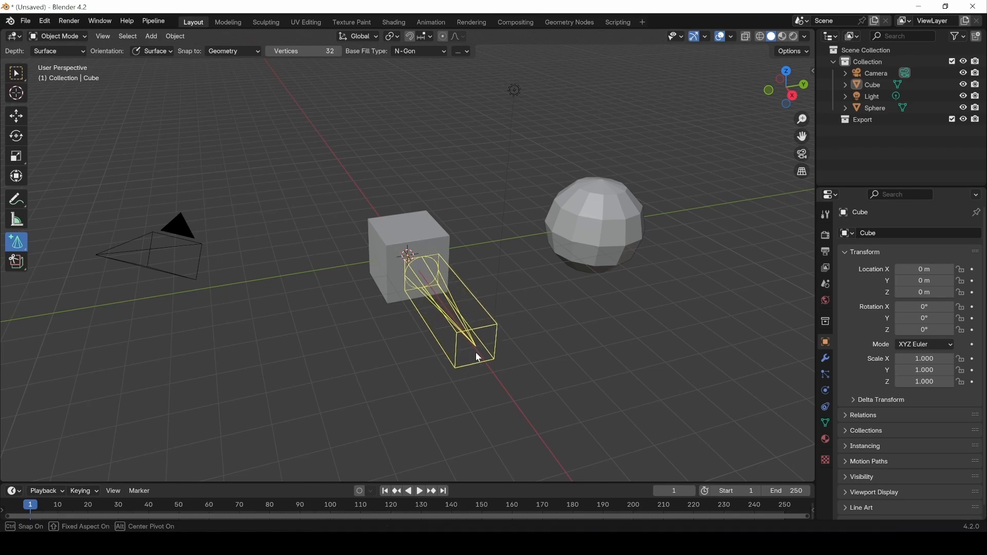
pyautogui.click(468, 342)
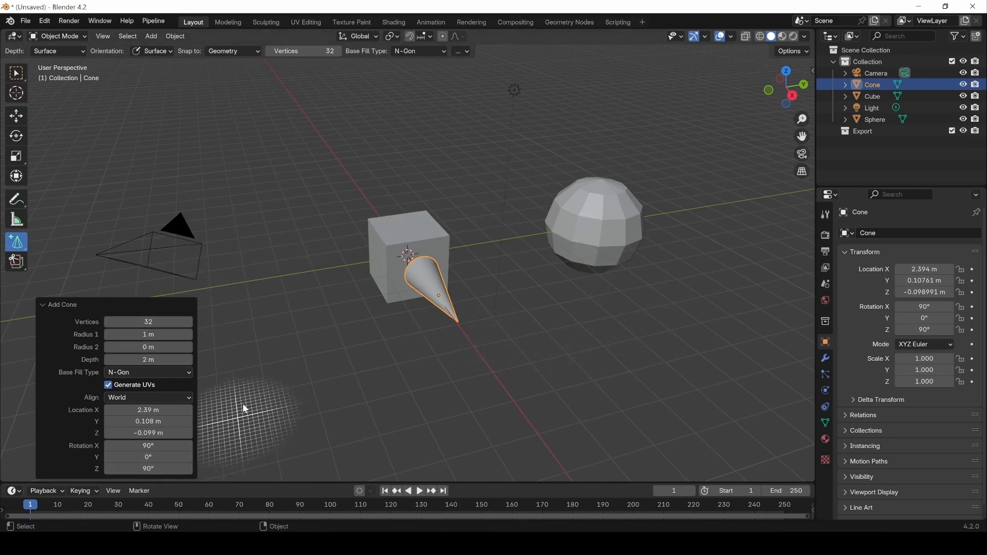
pyautogui.click(16, 73)
pyautogui.click(389, 347)
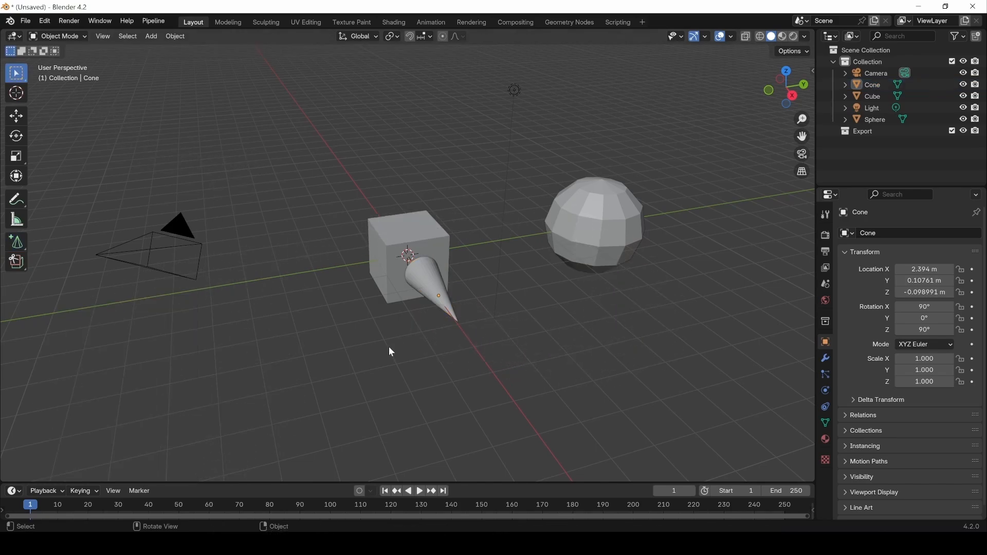
pyautogui.click(151, 36)
pyautogui.moveTo(175, 54)
# Reselect the cube and toggle it between Object Mode and Edit Mode.
pyautogui.click(383, 261)
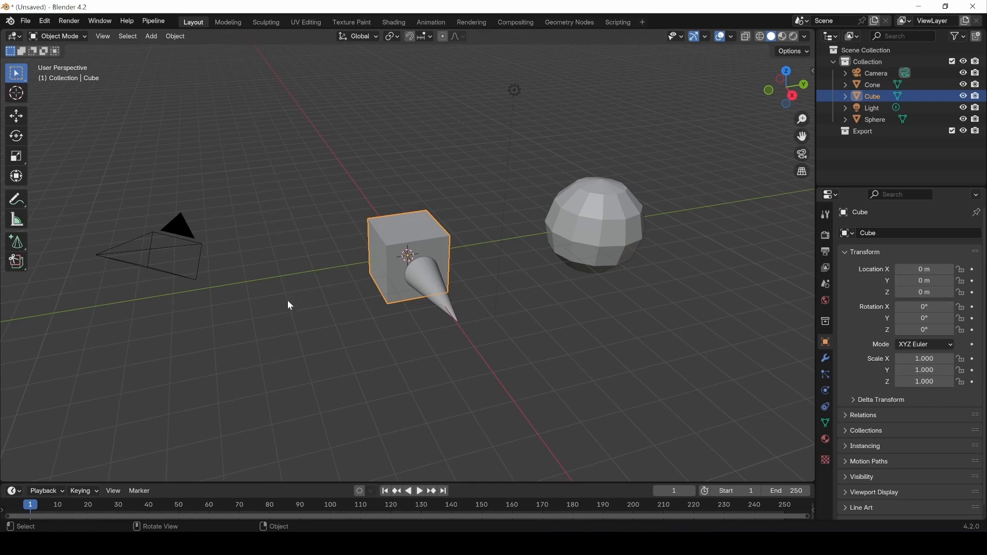
pyautogui.click(351, 240)
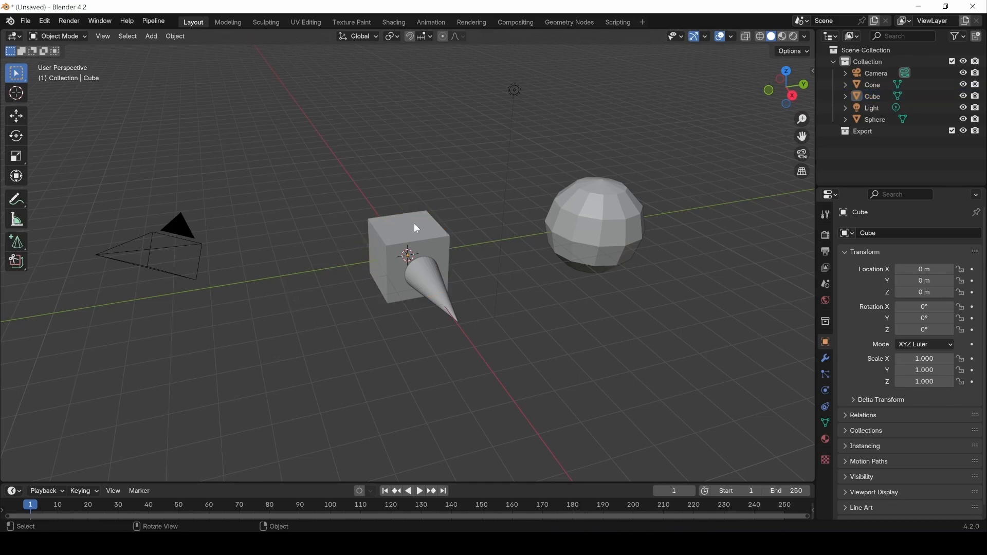
pyautogui.click(413, 223)
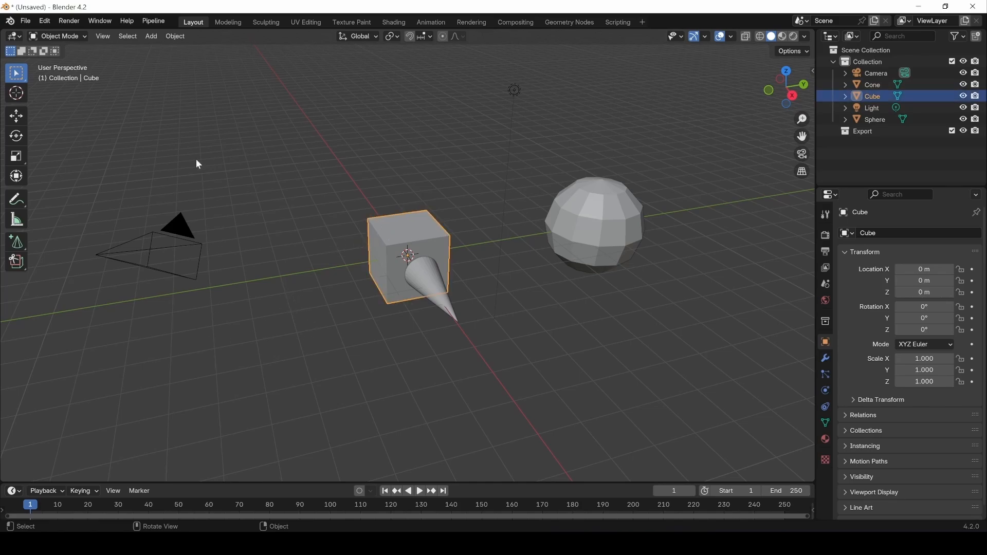
pyautogui.click(70, 37)
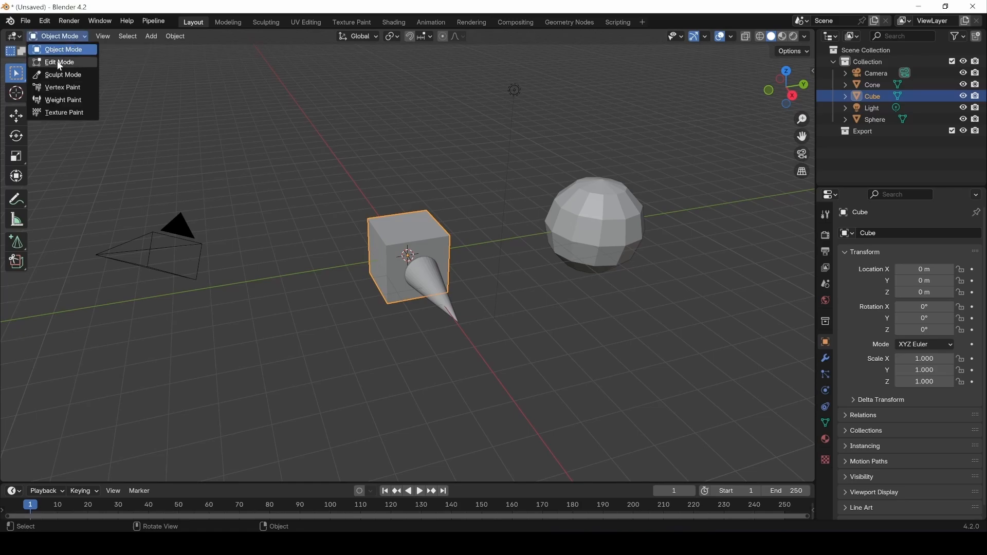
pyautogui.click(60, 63)
pyautogui.click(57, 36)
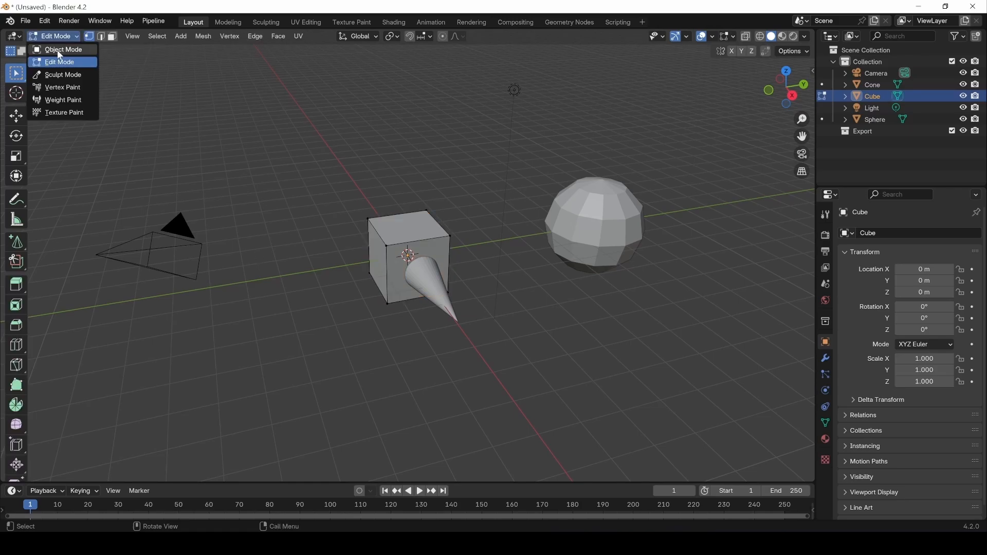
pyautogui.click(60, 50)
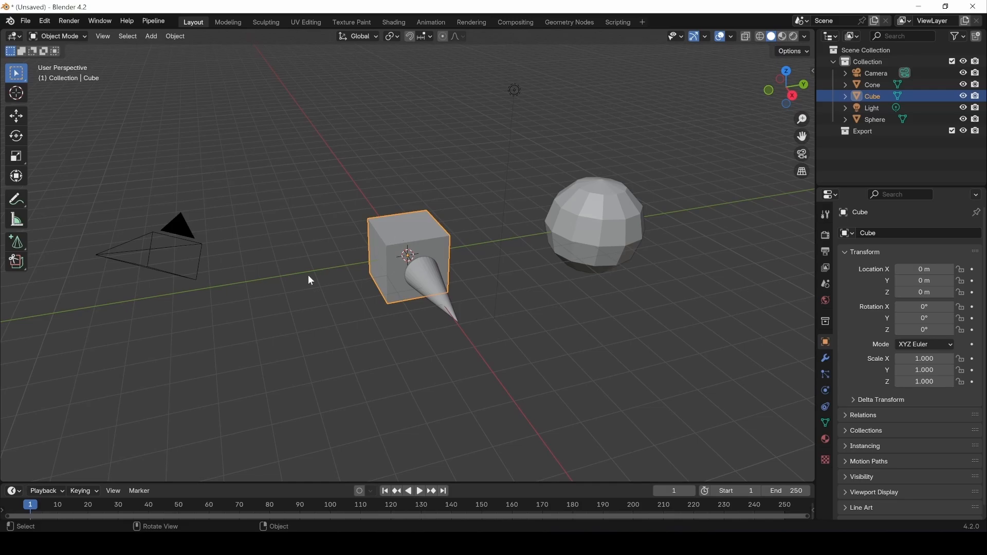
pyautogui.press('Tab')
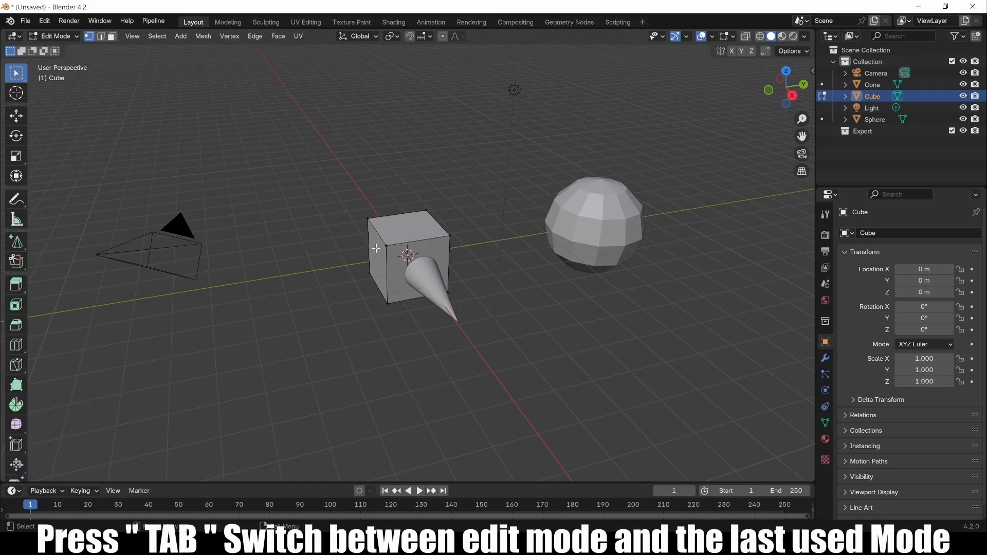
pyautogui.press('Tab')
pyautogui.press('Tab')
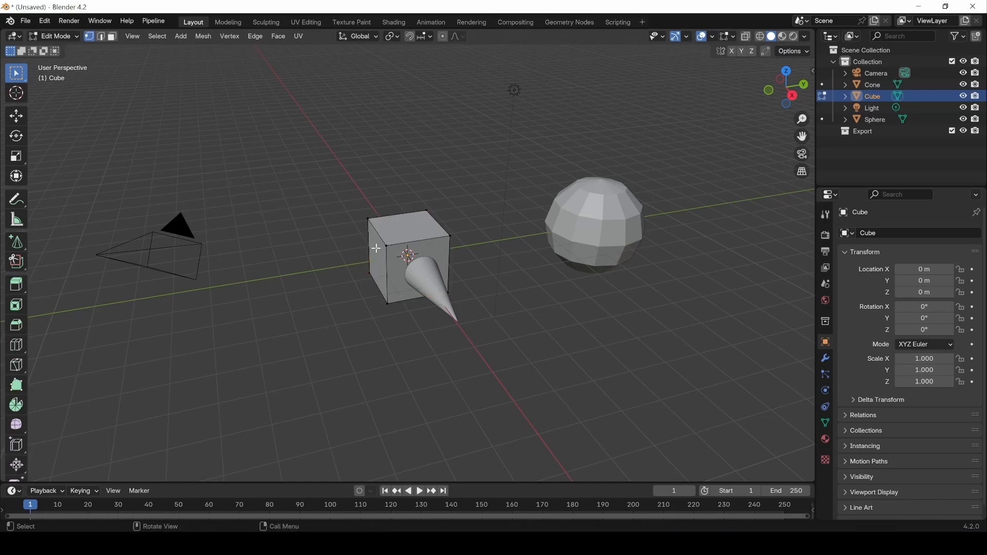
# Shift-select the cube's top corner vertices one by one.
pyautogui.scroll(5, 374, 202)
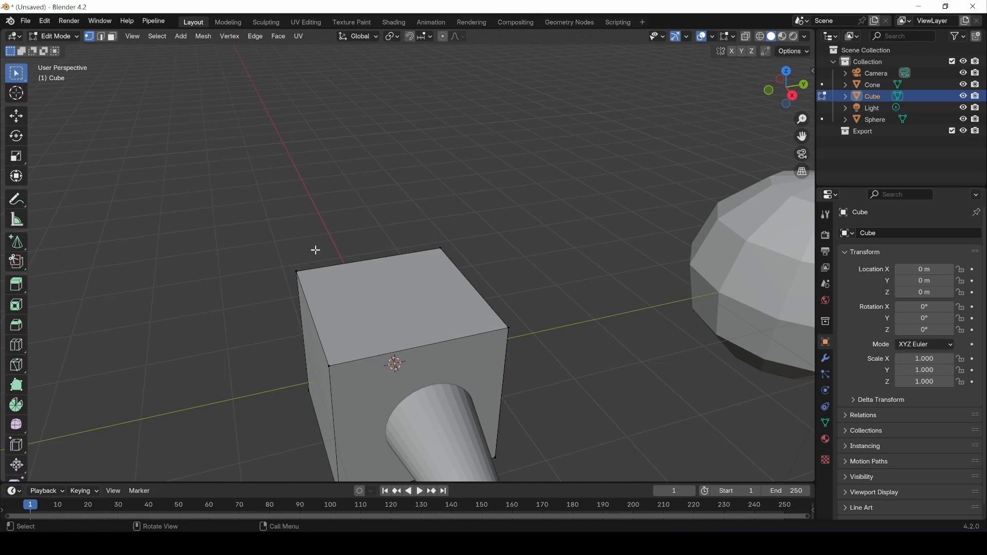
pyautogui.click(287, 277)
pyautogui.click(437, 251)
pyautogui.click(501, 327)
pyautogui.click(325, 362)
pyautogui.click(296, 271)
pyautogui.press('shift')
pyautogui.keyDown('shift'); pyautogui.click(331, 366); pyautogui.keyUp('shift')
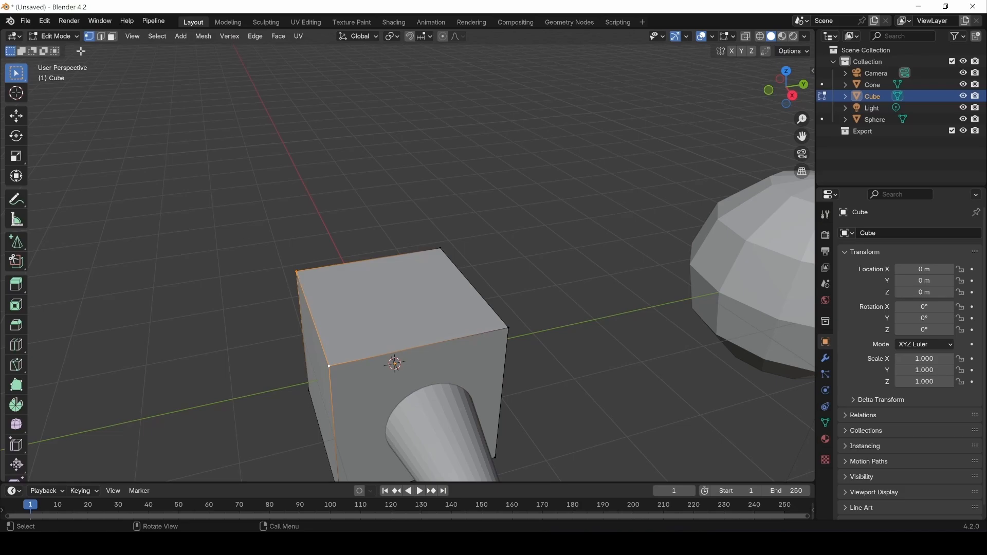
# Select all four top corners to pick the top face, try edge and face modes, then return to Object Mode.
pyautogui.click(102, 38)
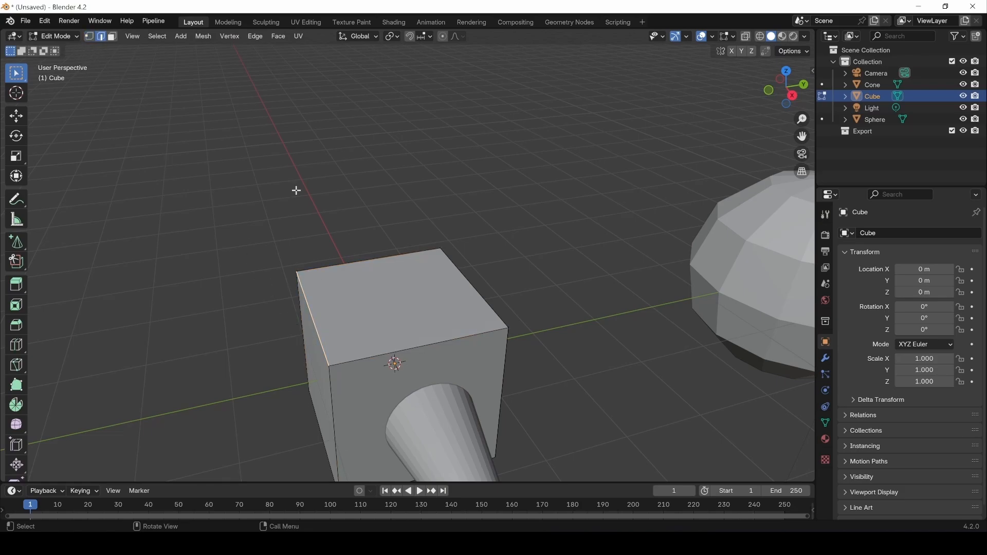
pyautogui.click(90, 37)
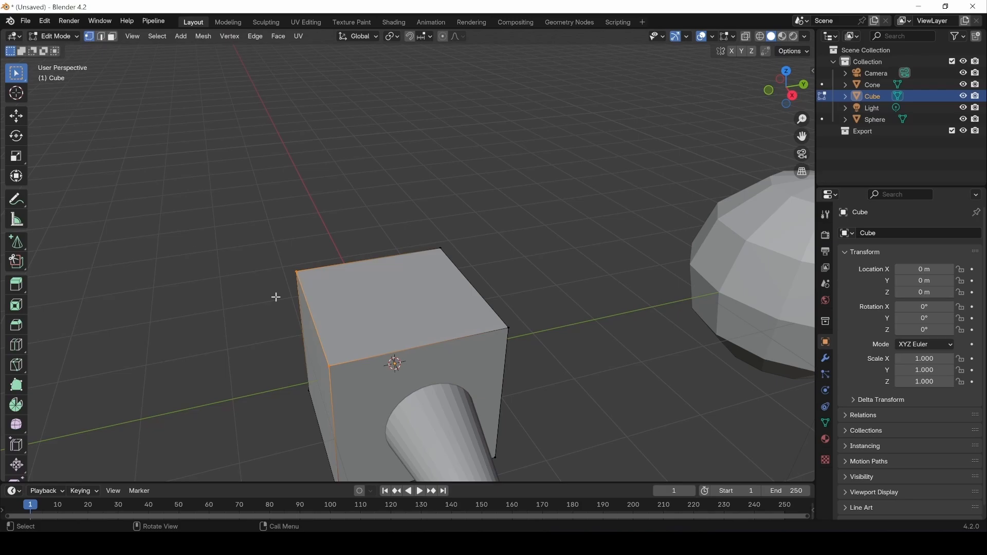
pyautogui.click(329, 366)
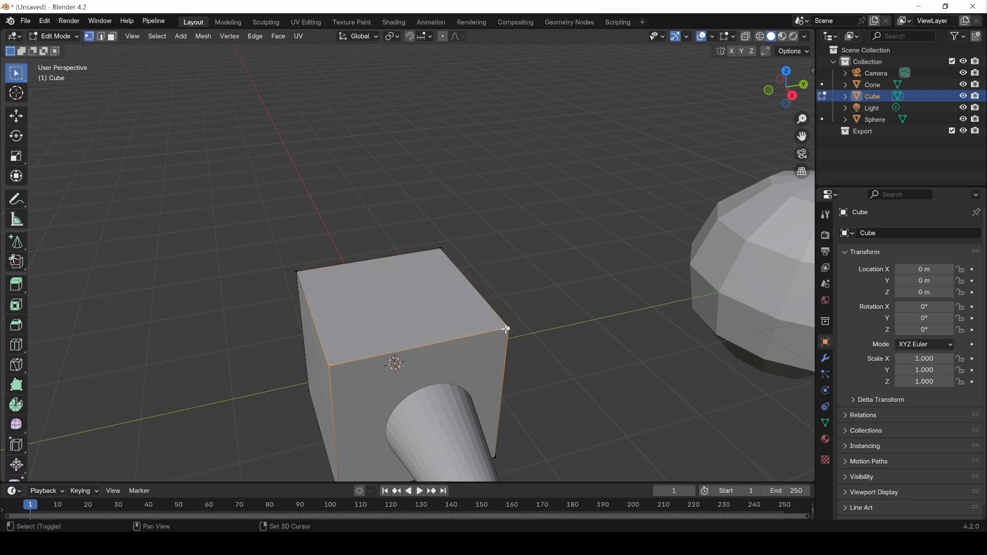
pyautogui.keyDown('shift'); pyautogui.click(426, 256); pyautogui.keyUp('shift')
pyautogui.keyDown('shift'); pyautogui.click(297, 272); pyautogui.keyUp('shift')
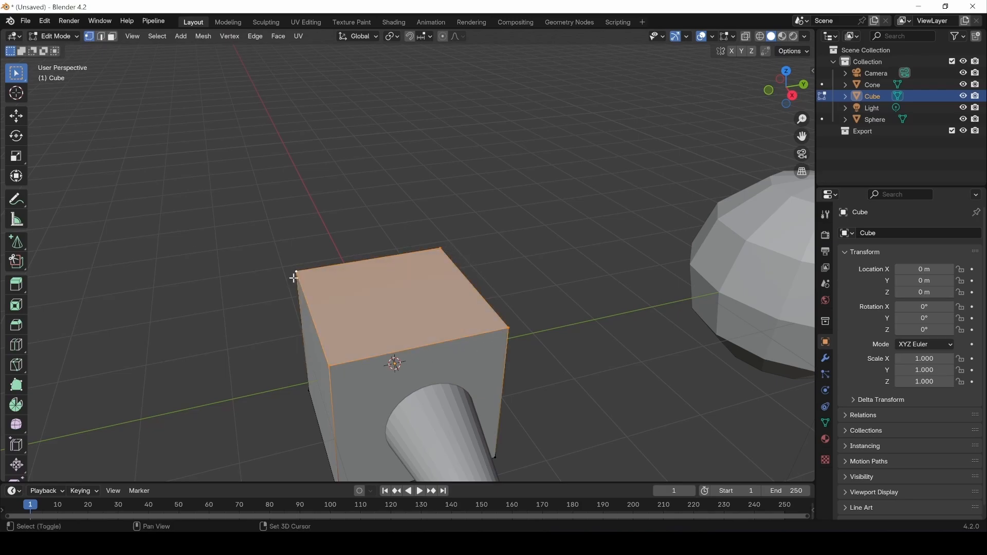
pyautogui.click(113, 37)
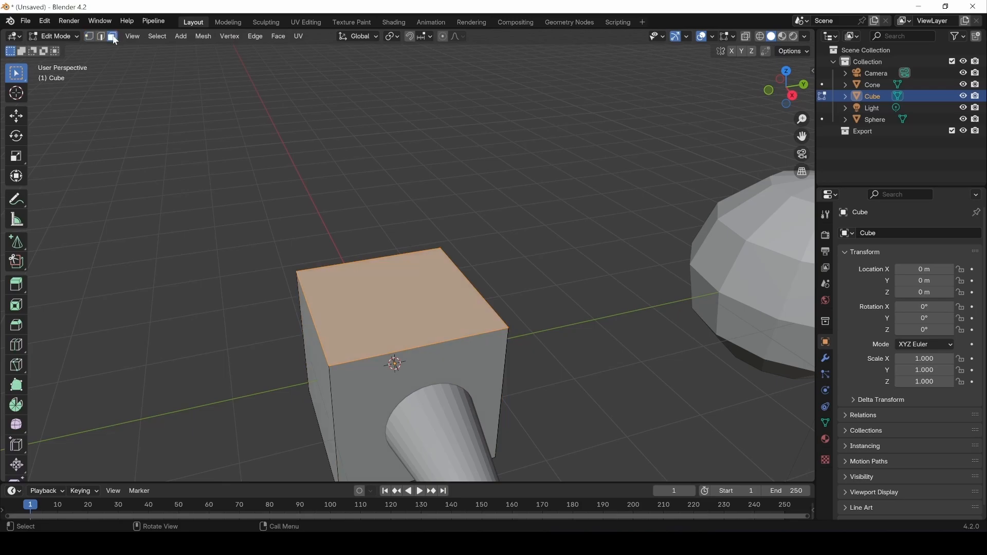
pyautogui.click(101, 37)
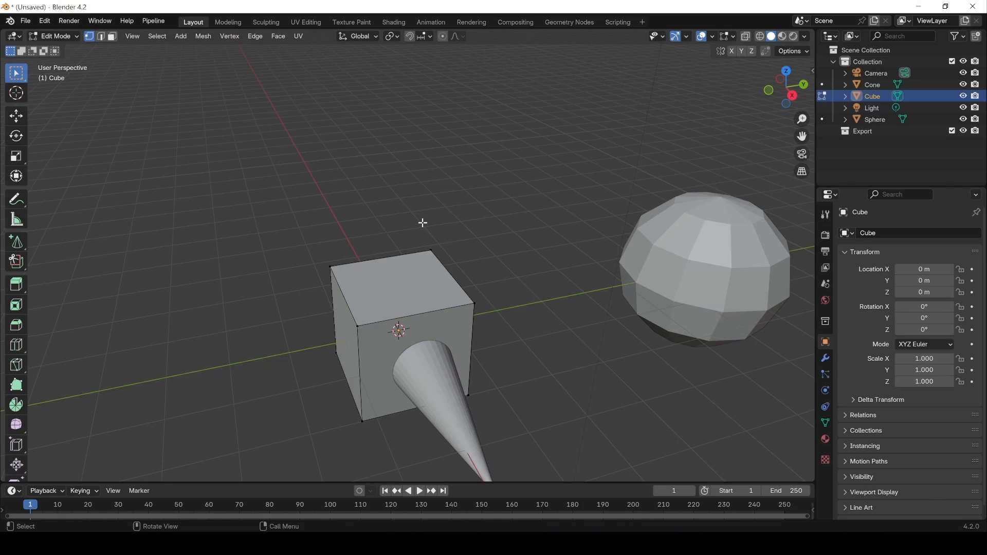
pyautogui.press('Tab')
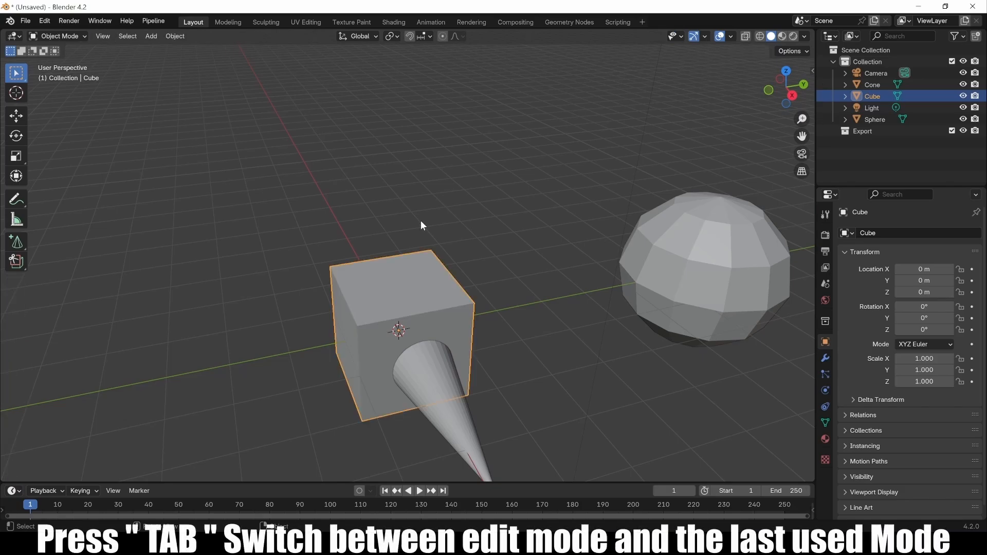
# Frame the sphere, enter Edit Mode and select vertices near its top.
pyautogui.click(731, 267)
pyautogui.press('KP_Decimal')
pyautogui.scroll(2, 408, 267)
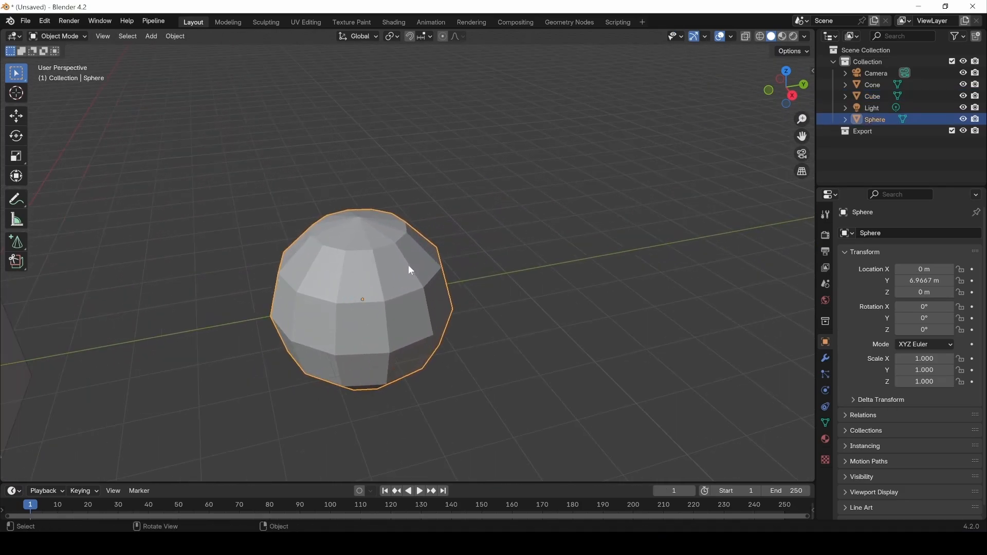
pyautogui.click(54, 36)
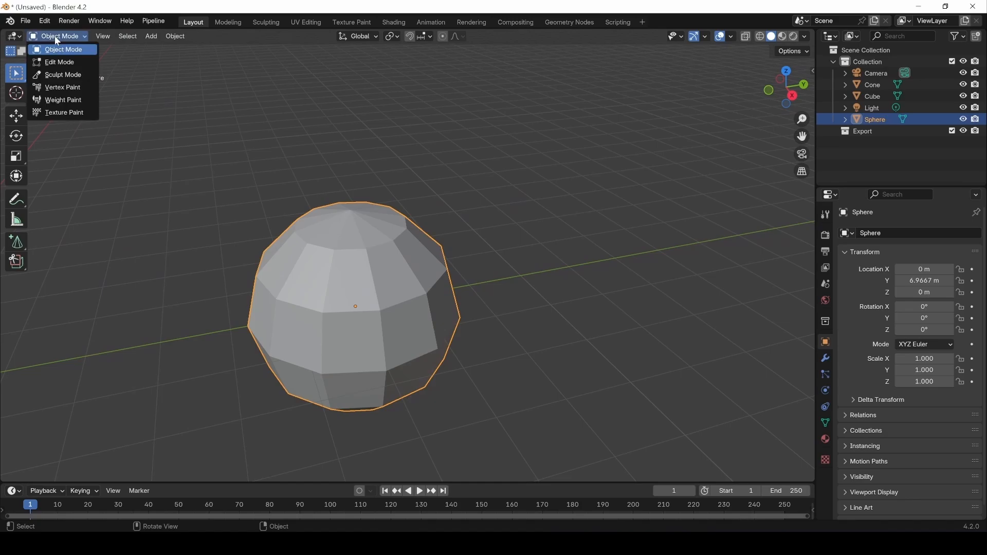
pyautogui.click(54, 62)
pyautogui.scroll(2, 405, 288)
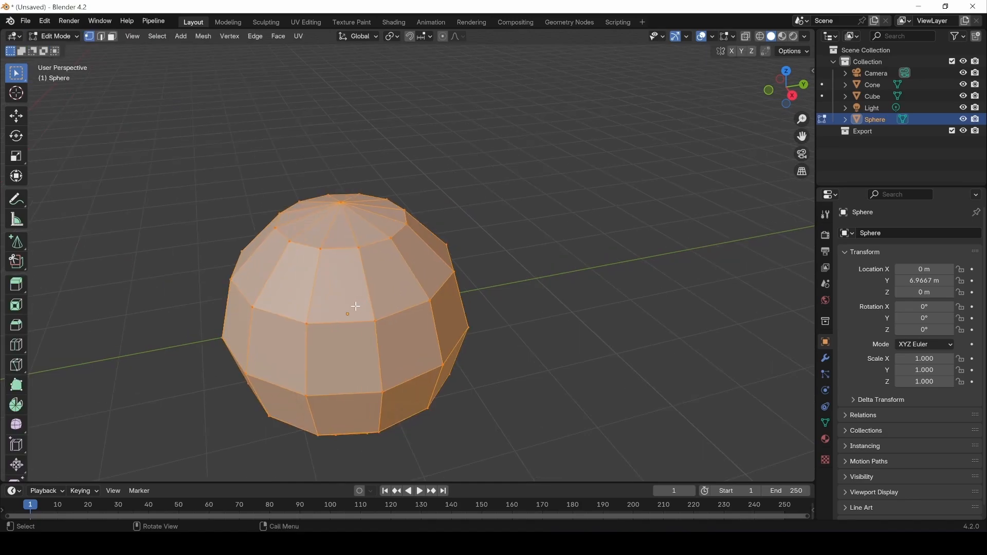
pyautogui.keyDown('shift'); pyautogui.moveTo(296, 323); pyautogui.dragTo(388, 253, button='middle'); pyautogui.keyUp('shift')
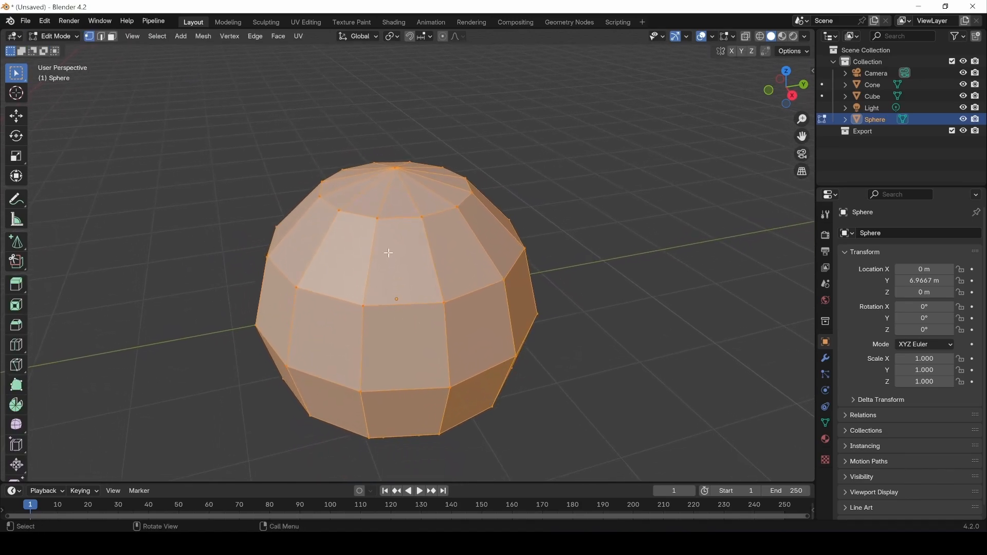
pyautogui.click(377, 218)
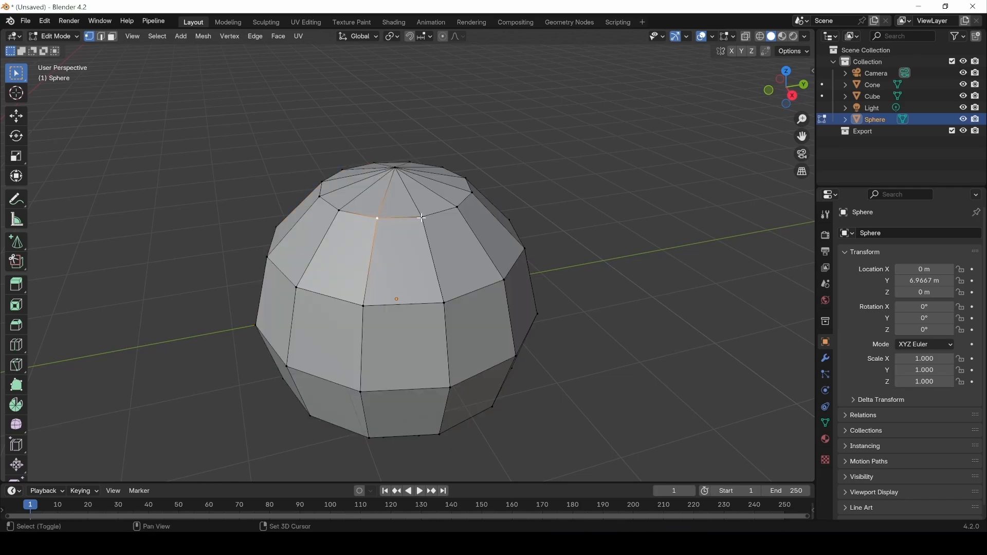
pyautogui.keyDown('shift'); pyautogui.click(422, 218); pyautogui.keyUp('shift')
# Try edge and face selection on the sphere, then select only its top pole vertex.
pyautogui.click(101, 38)
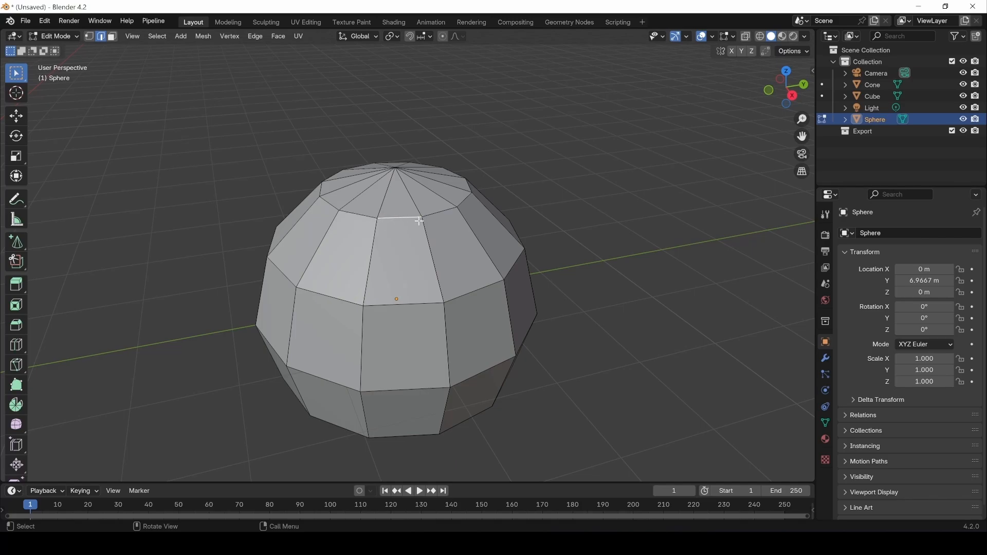
pyautogui.click(114, 38)
pyautogui.click(413, 274)
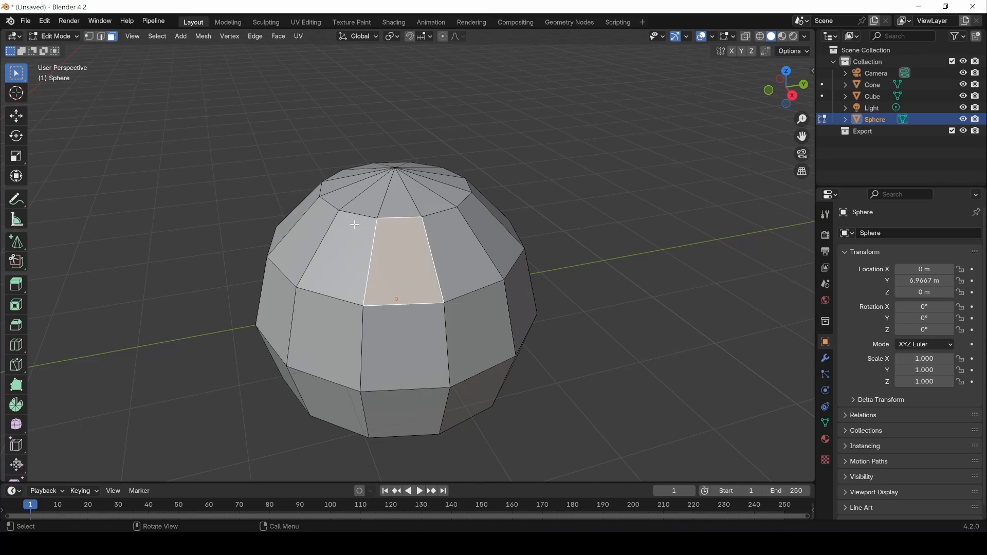
pyautogui.click(387, 206)
pyautogui.scroll(-2, 408, 218)
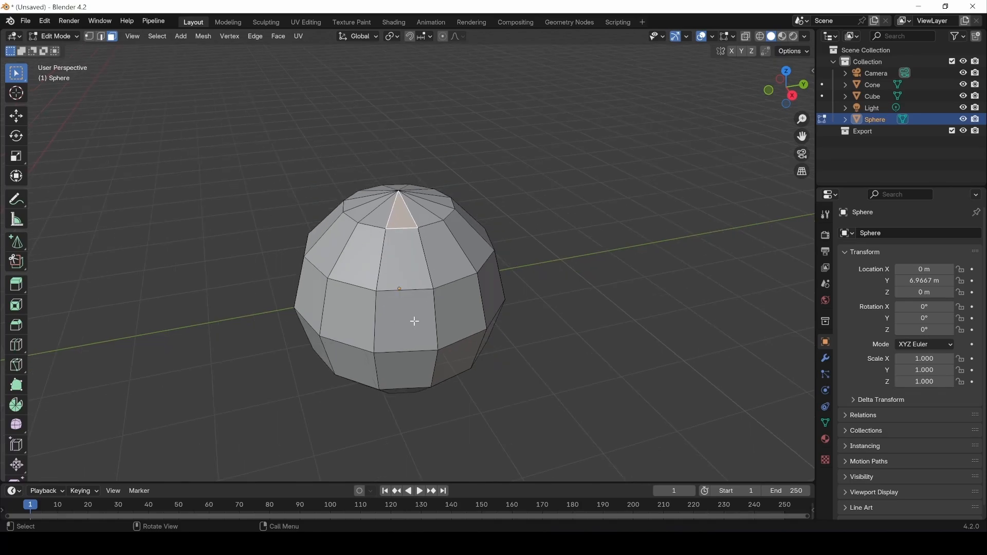
pyautogui.click(100, 37)
pyautogui.click(88, 37)
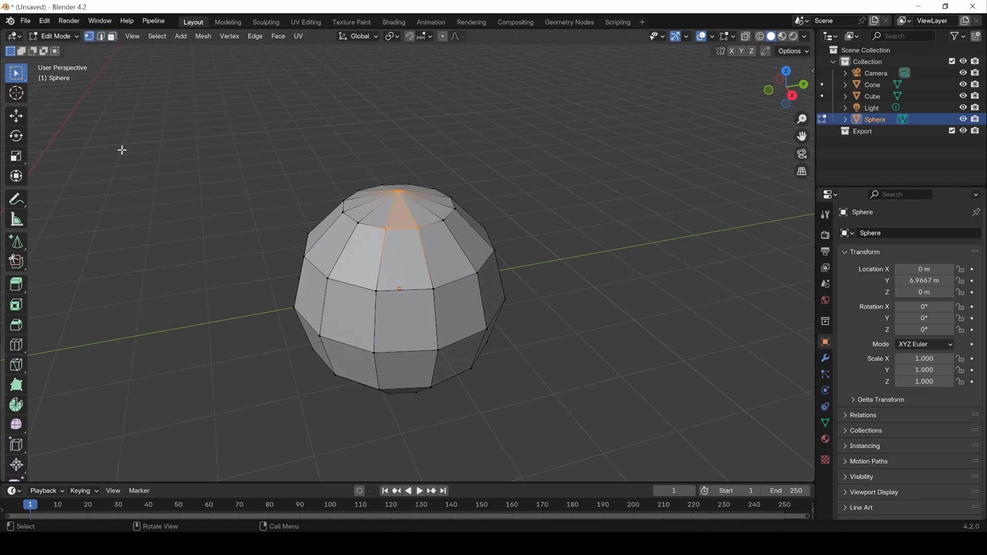
pyautogui.click(376, 150)
pyautogui.click(399, 191)
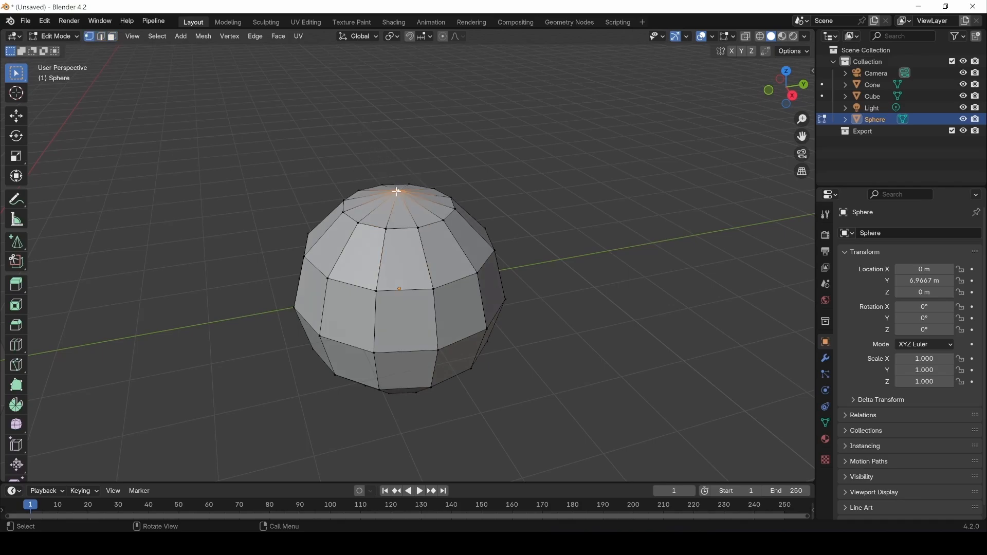
pyautogui.scroll(-2, 429, 177)
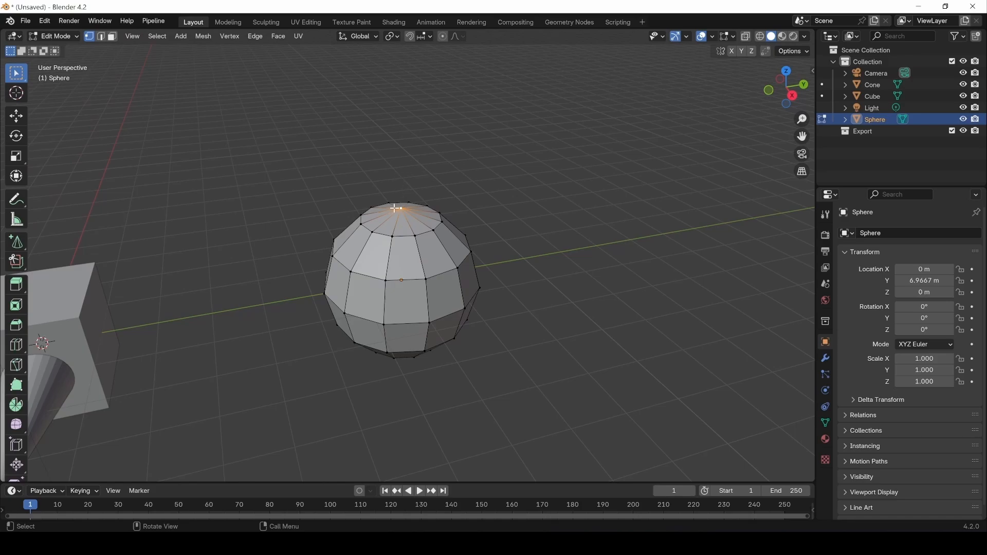
# Raise the top pole vertex 1.0781 m along Z into a tip and return to Object Mode.
pyautogui.click(16, 117)
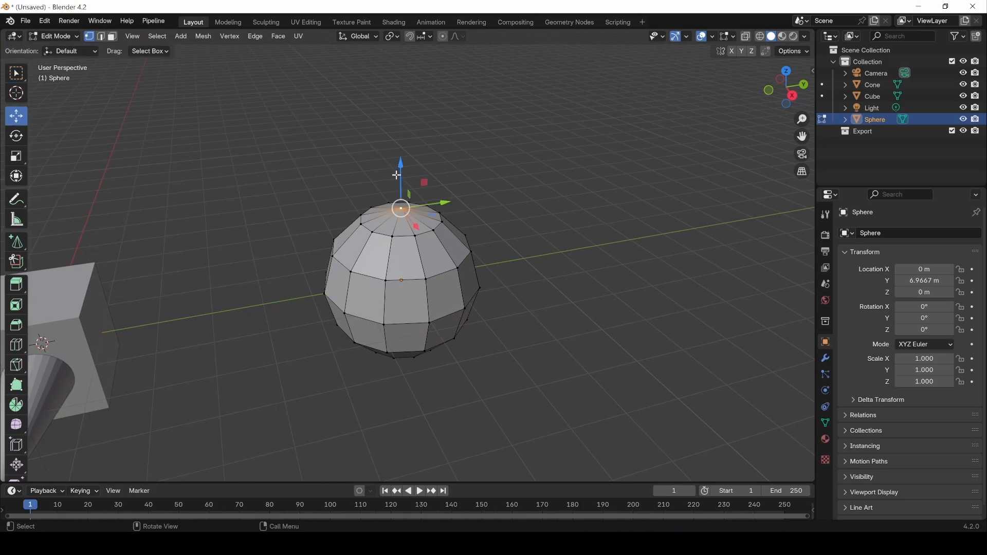
pyautogui.moveTo(397, 175); pyautogui.dragTo(397, 124)
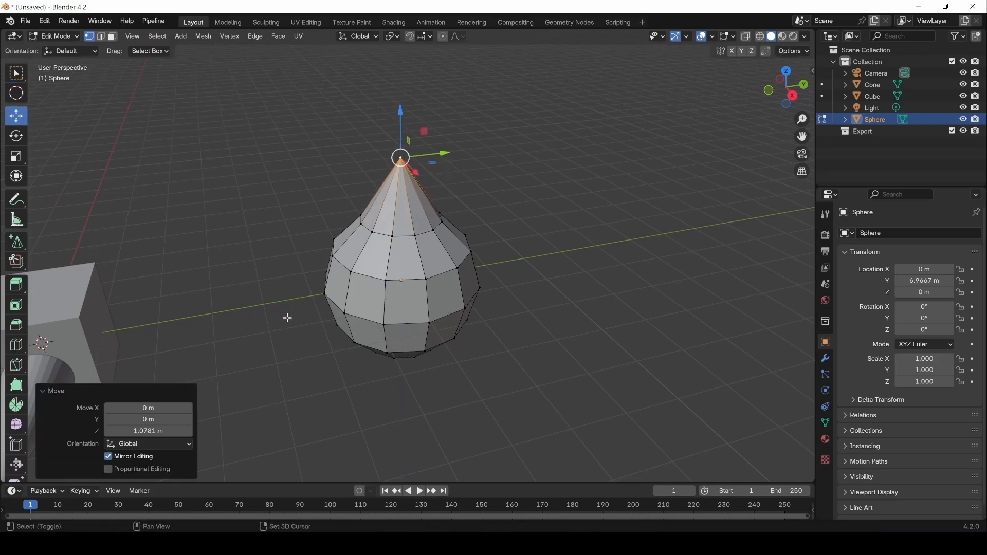
pyautogui.moveTo(286, 315); pyautogui.dragTo(589, 183, button='middle')
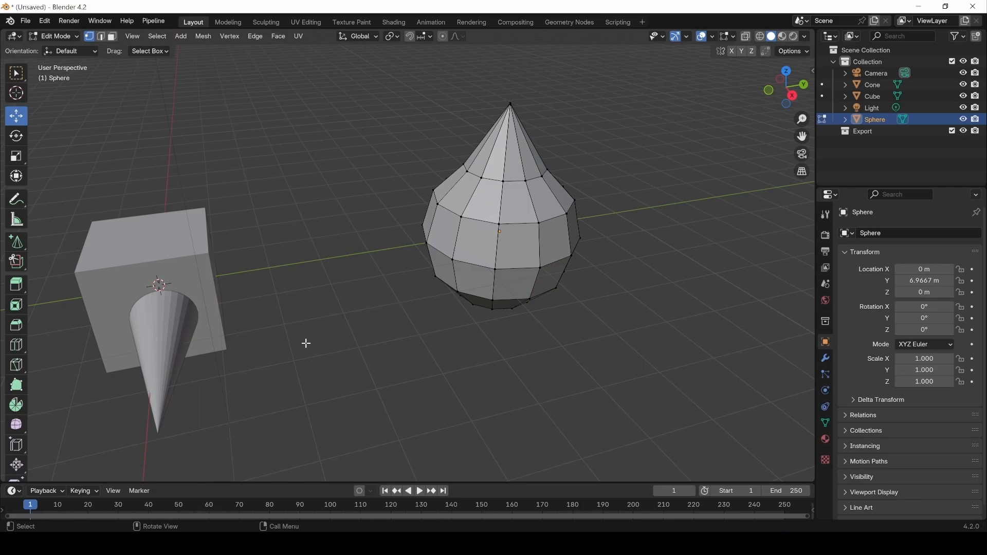
pyautogui.keyDown('alt'); pyautogui.moveTo(291, 291); pyautogui.dragTo(275, 296); pyautogui.keyUp('alt')
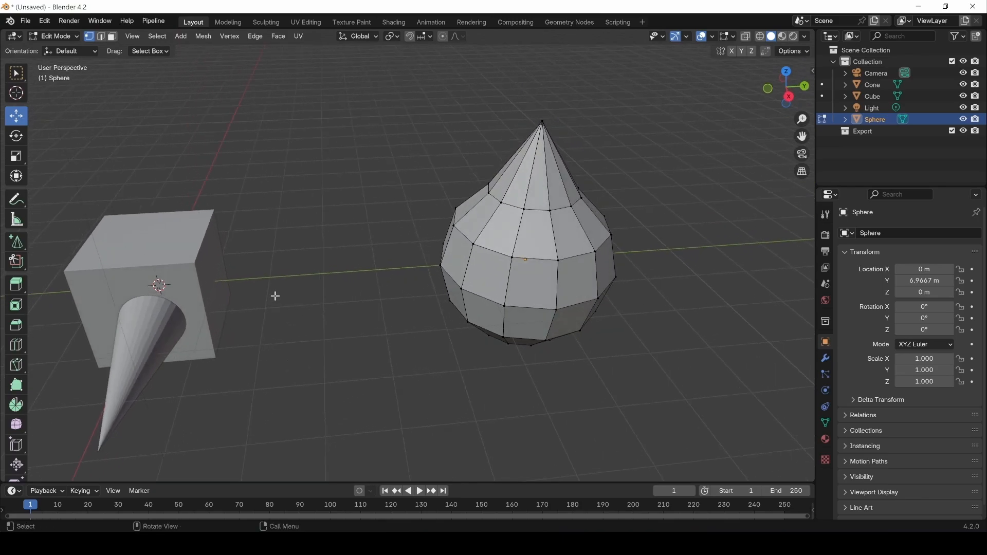
pyautogui.click(71, 37)
pyautogui.click(70, 51)
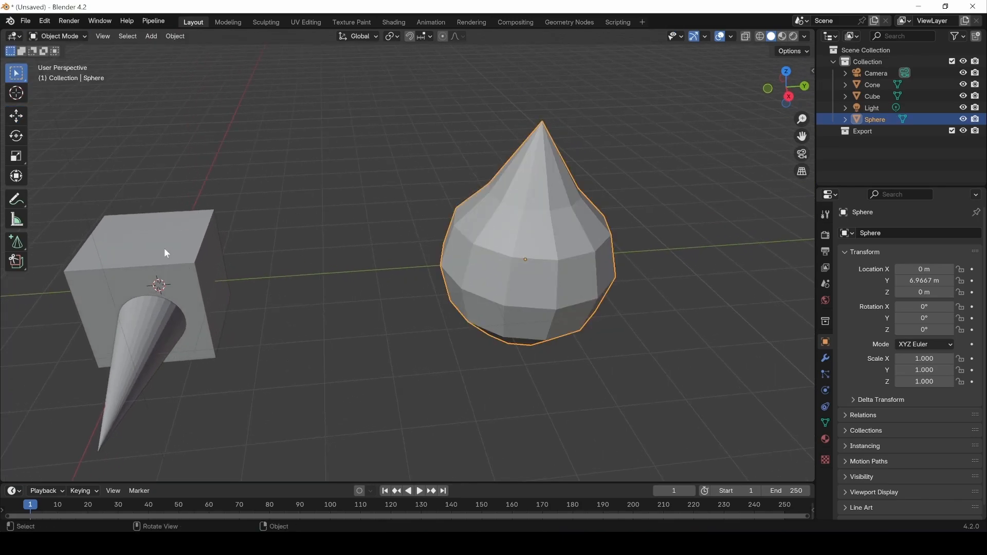
pyautogui.click(159, 242)
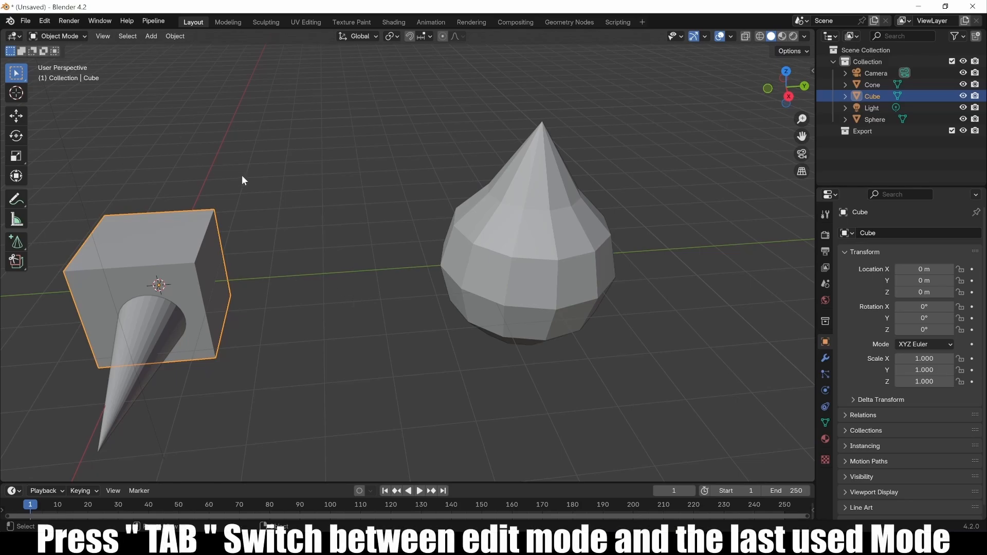
# In Edit Mode, raise the cube's bottom face to flatten it into a slab.
pyautogui.press('Tab')
pyautogui.moveTo(232, 322); pyautogui.dragTo(250, 217, button='middle')
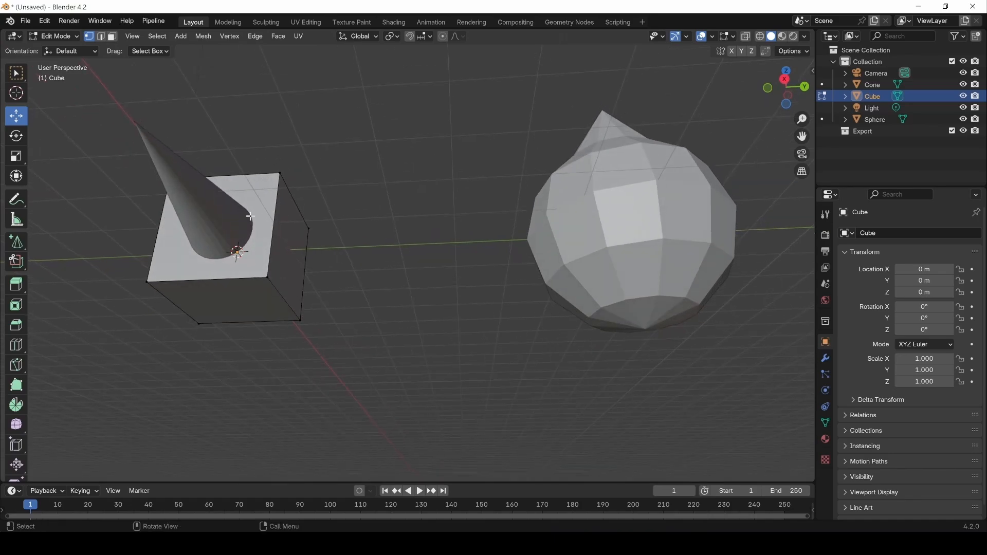
pyautogui.click(112, 36)
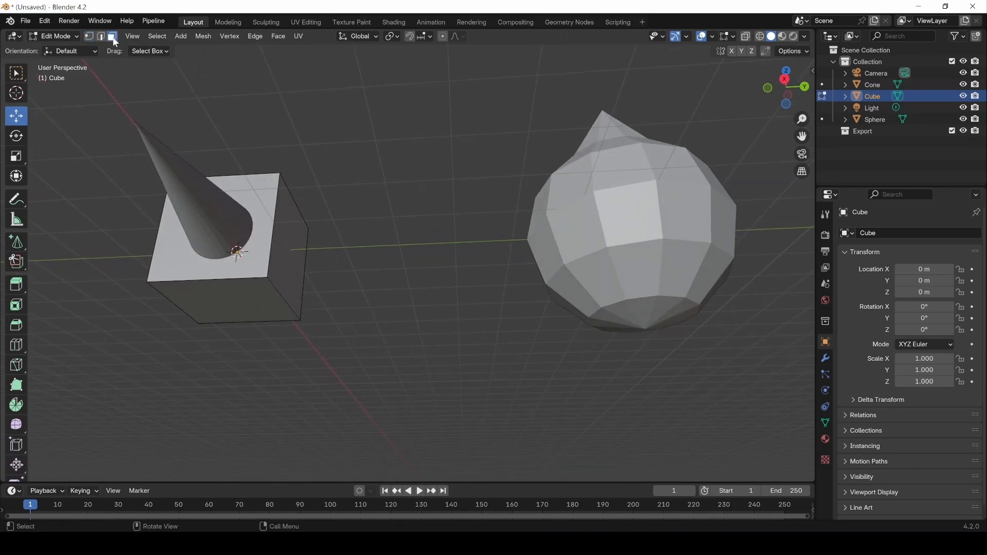
pyautogui.click(234, 309)
pyautogui.moveTo(240, 276); pyautogui.dragTo(244, 182)
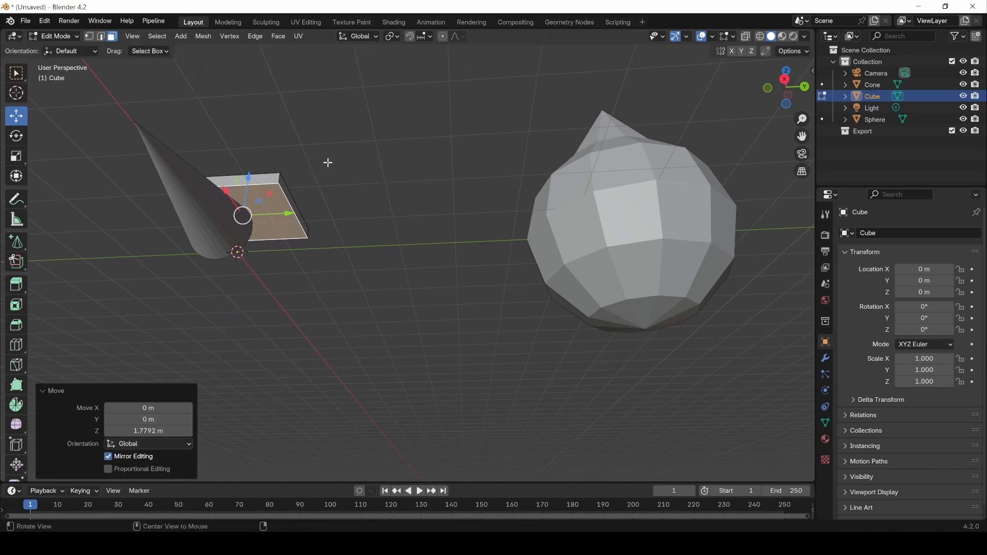
pyautogui.moveTo(326, 161); pyautogui.dragTo(316, 303, button='middle')
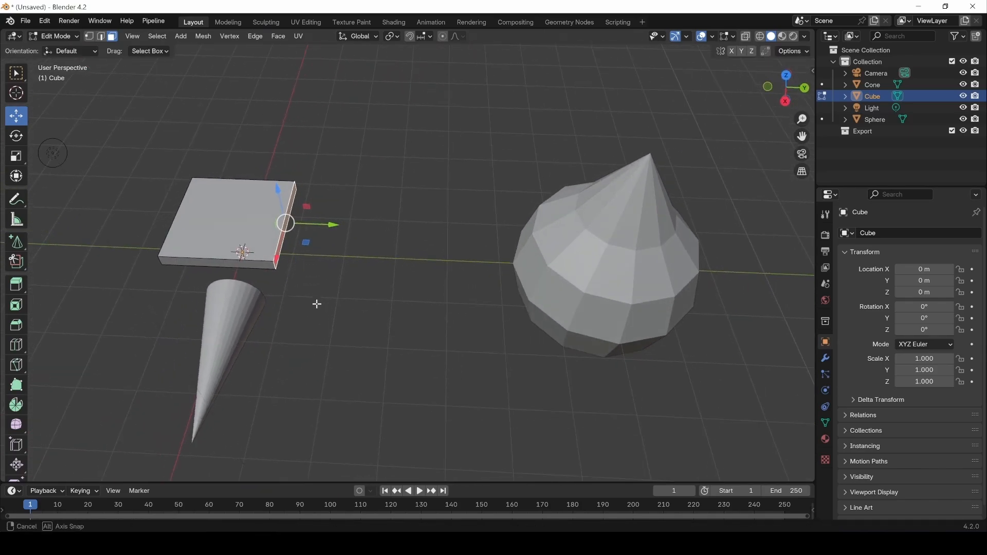
# Stretch the slab −1.9222 m along Y, slide an edge along Y, and raise the top face 1.6334 m.
pyautogui.moveTo(324, 221); pyautogui.dragTo(825, 227)
pyautogui.scroll(-1, 259, 278)
pyautogui.moveTo(504, 308); pyautogui.dragTo(654, 323, button='middle')
pyautogui.moveTo(466, 280); pyautogui.dragTo(442, 278, button='middle')
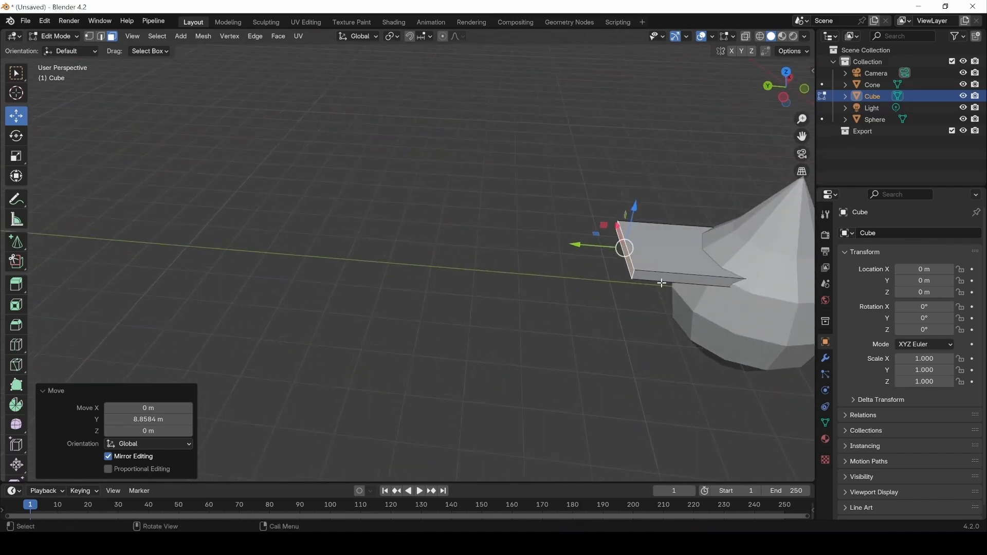
pyautogui.click(100, 36)
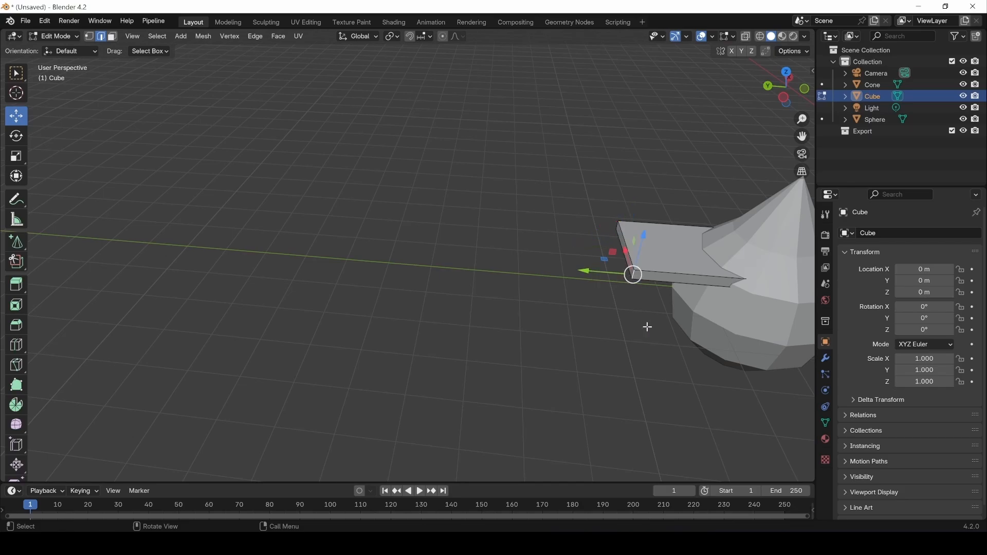
pyautogui.keyDown('shift'); pyautogui.moveTo(645, 326); pyautogui.dragTo(506, 334, button='middle'); pyautogui.keyUp('shift')
pyautogui.moveTo(440, 274); pyautogui.dragTo(543, 282)
pyautogui.moveTo(543, 282); pyautogui.dragTo(518, 313, button='middle')
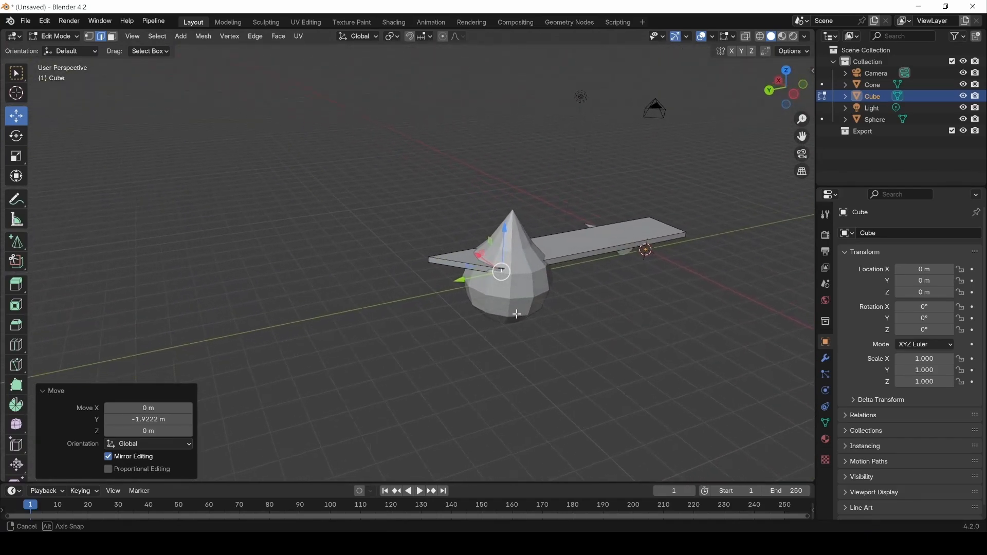
pyautogui.click(515, 366)
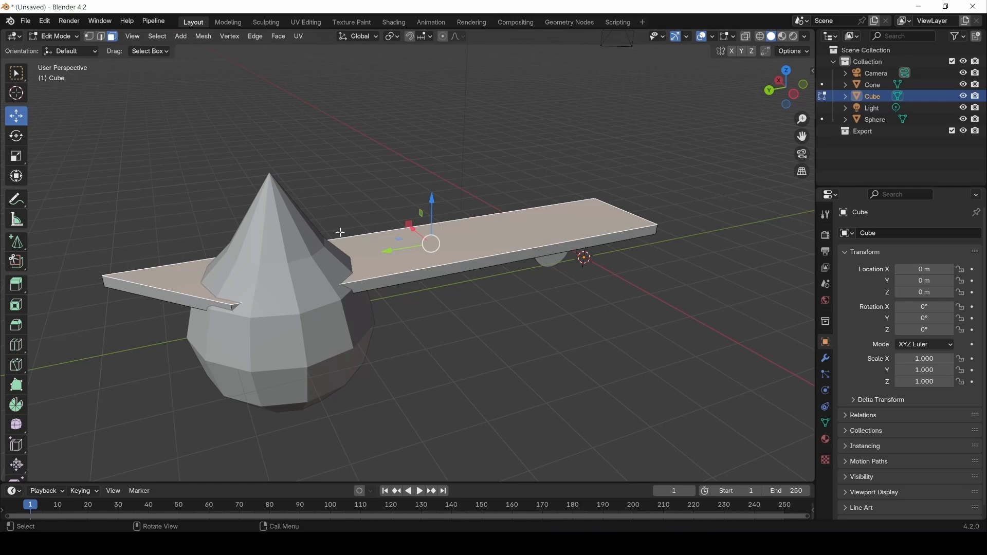
pyautogui.moveTo(435, 199); pyautogui.dragTo(407, 146)
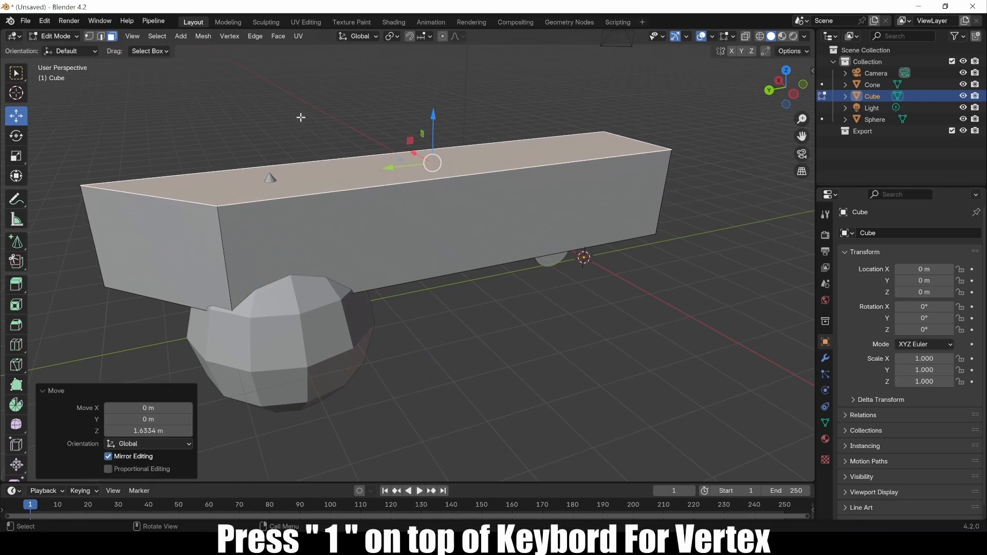
# Switch between vertex and edge select and pick several top edges of the box.
pyautogui.press('1')
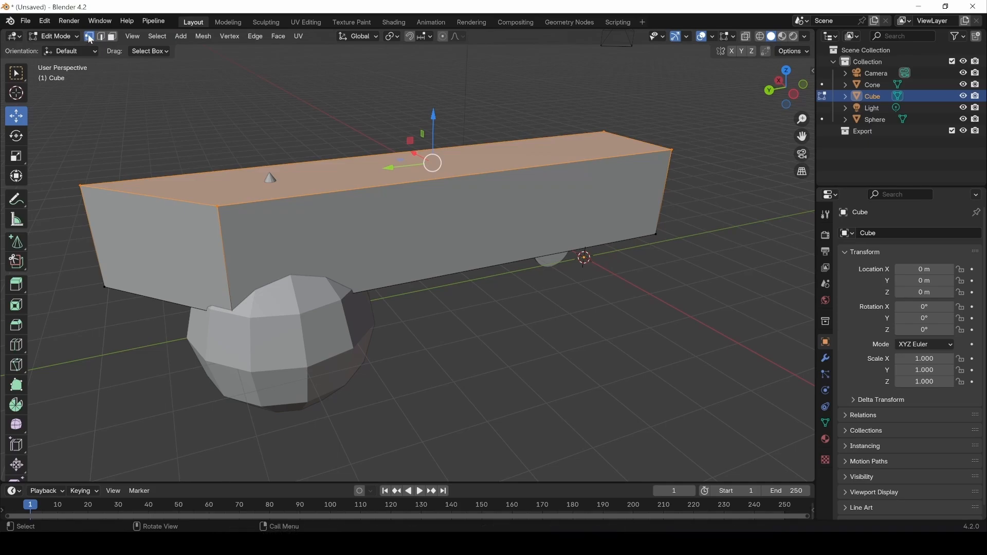
pyautogui.press('2')
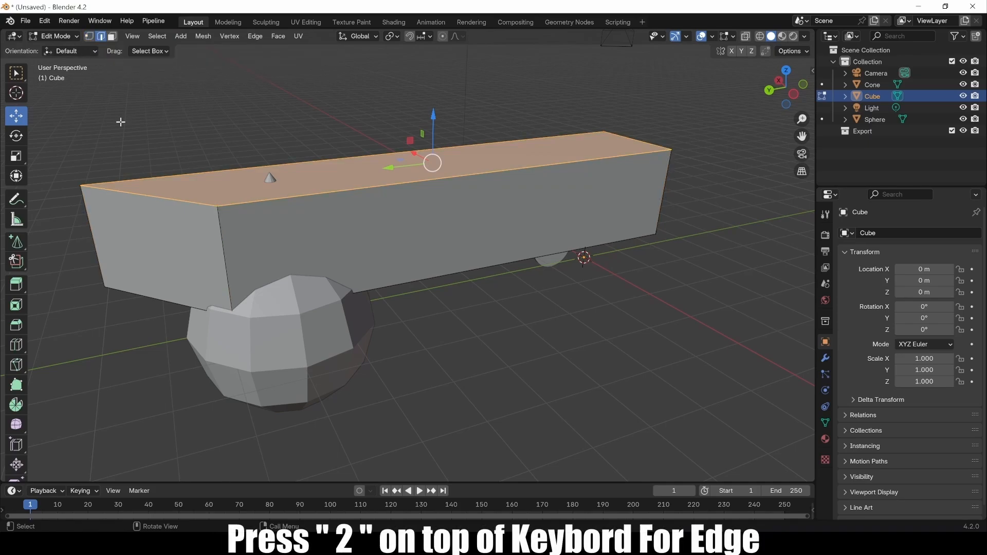
pyautogui.click(171, 196)
pyautogui.click(243, 203)
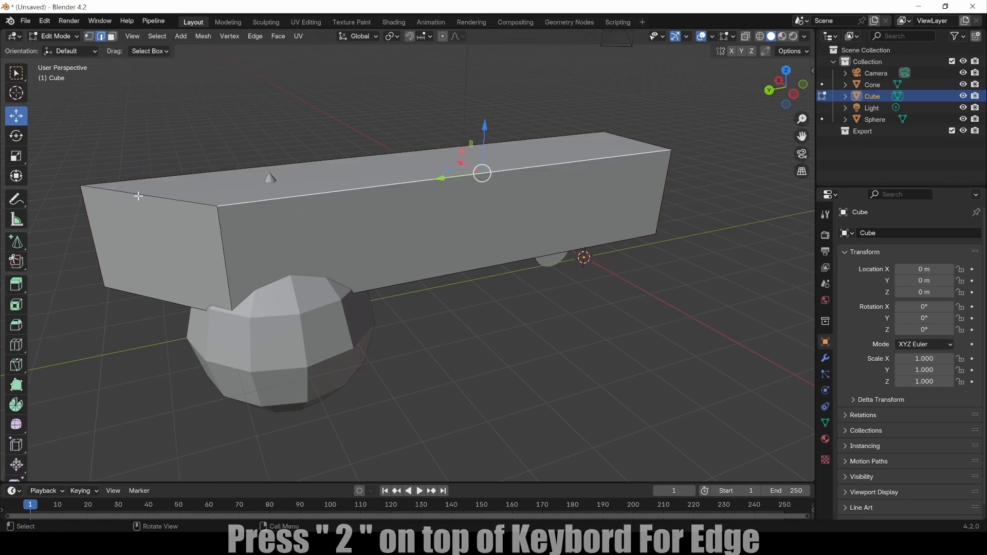
pyautogui.click(79, 186)
pyautogui.click(216, 205)
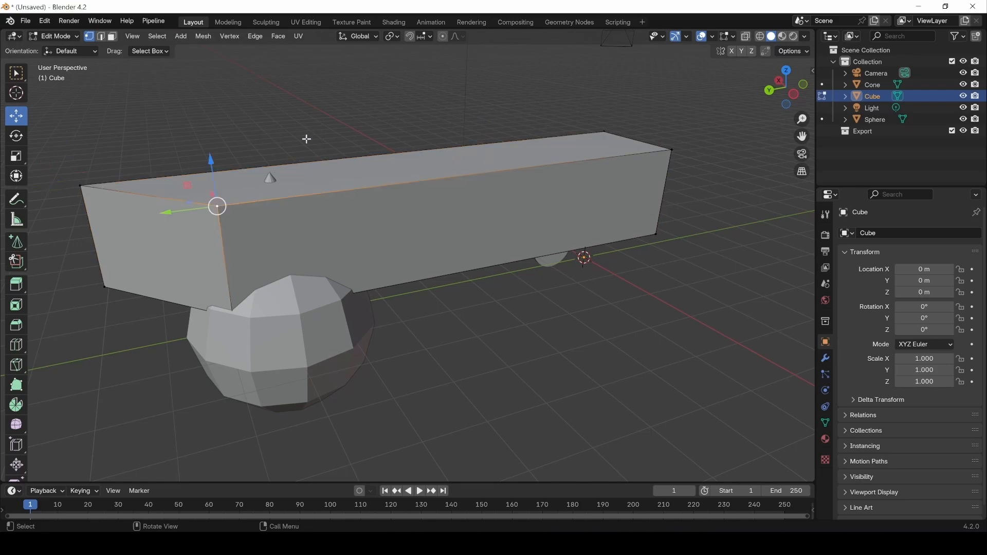
pyautogui.press('2')
pyautogui.click(120, 197)
pyautogui.click(265, 199)
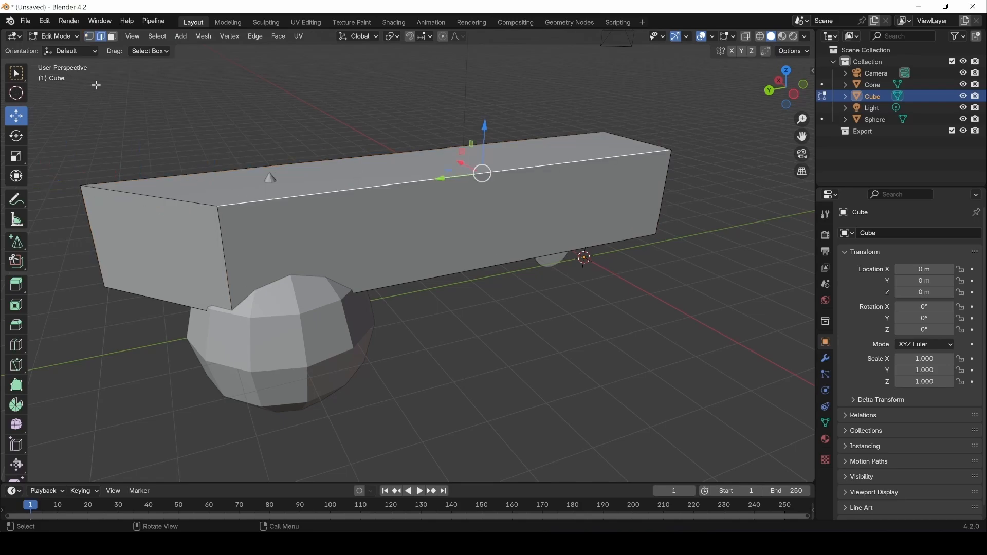
# In face select, click the front and end faces, finishing on the box's top face.
pyautogui.press('3')
pyautogui.click(332, 228)
pyautogui.click(181, 229)
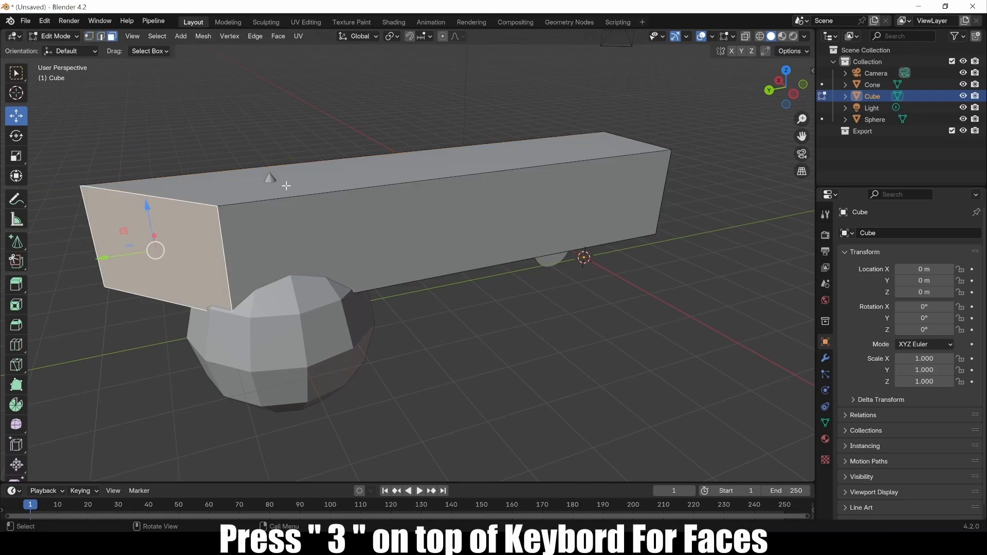
pyautogui.click(271, 174)
pyautogui.moveTo(271, 174); pyautogui.dragTo(437, 281, button='middle')
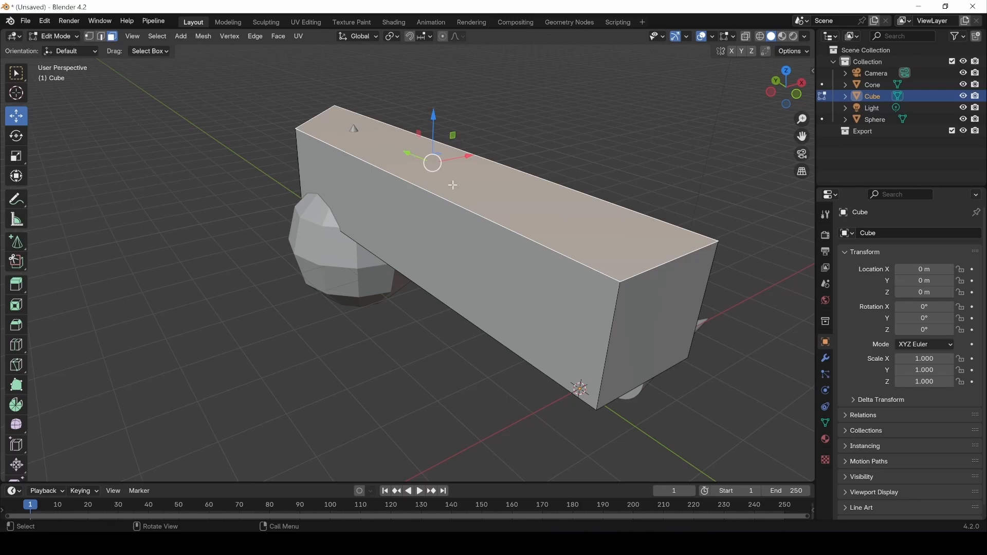
# Rotate the box's top face −46.6° around Y and scale it to 1.28.
pyautogui.click(17, 138)
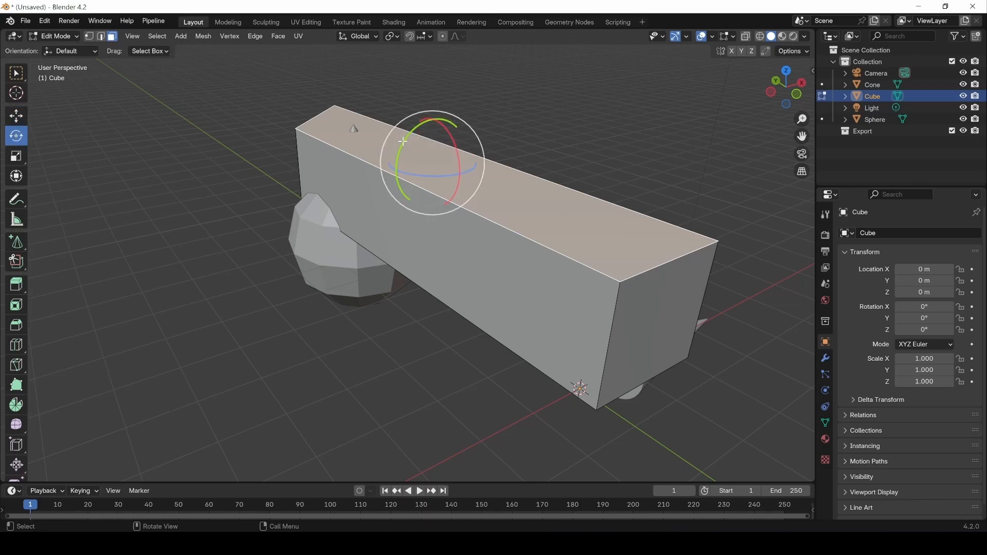
pyautogui.moveTo(408, 135); pyautogui.dragTo(397, 161)
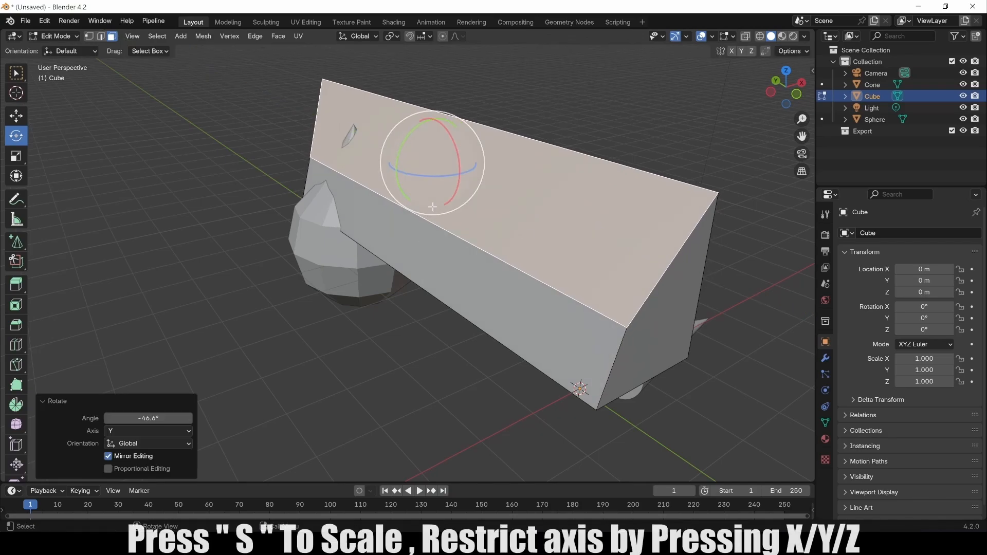
pyautogui.press('s')
pyautogui.click(514, 275)
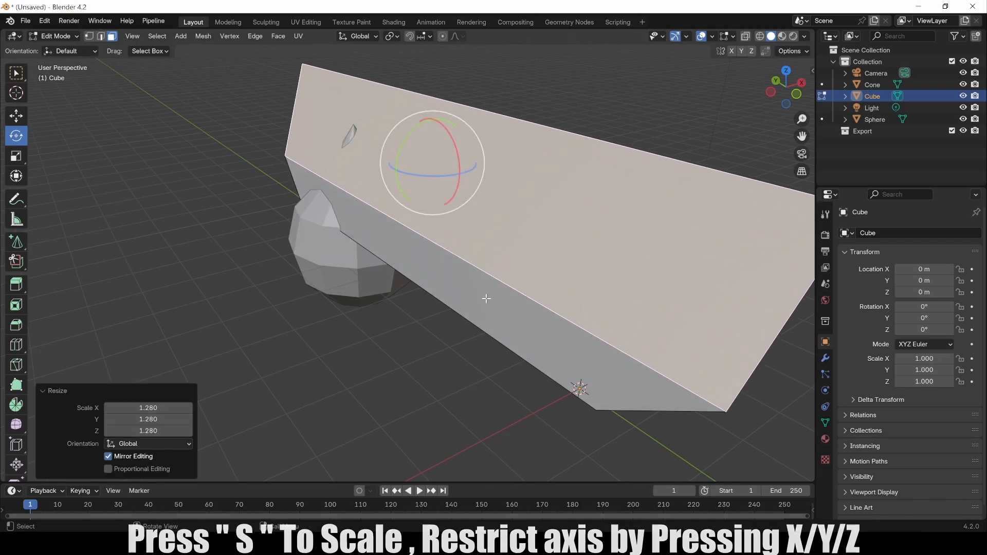
pyautogui.scroll(-4, 494, 297)
pyautogui.moveTo(588, 295); pyautogui.dragTo(509, 268, button='middle')
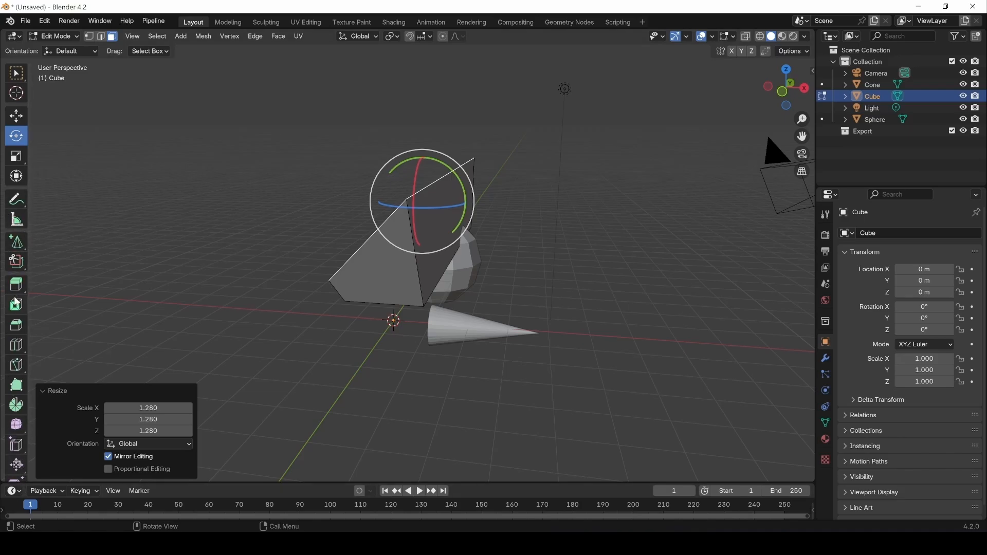
pyautogui.scroll(-2, 17, 304)
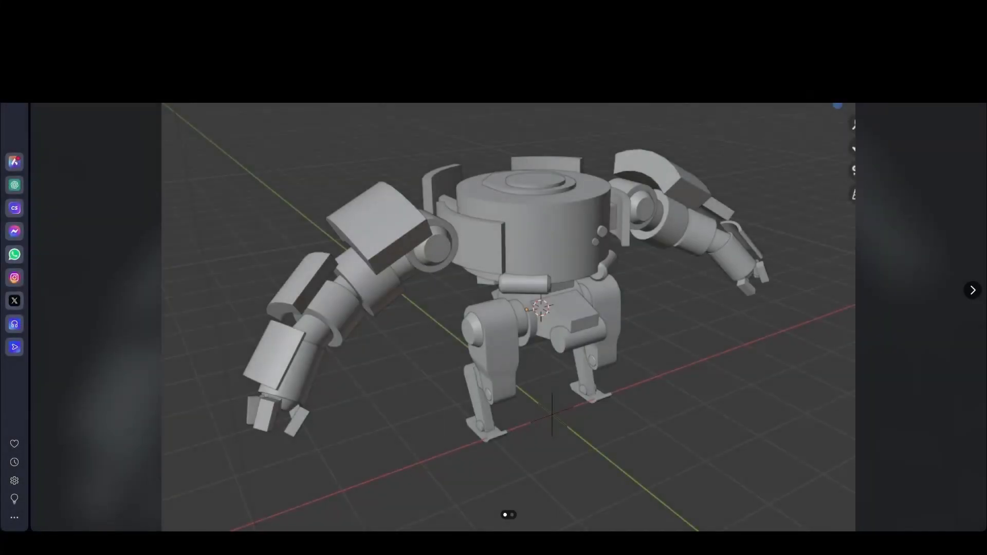
# Step to the next robot reference image in Opera, then back to the first one.
pyautogui.click(973, 291)
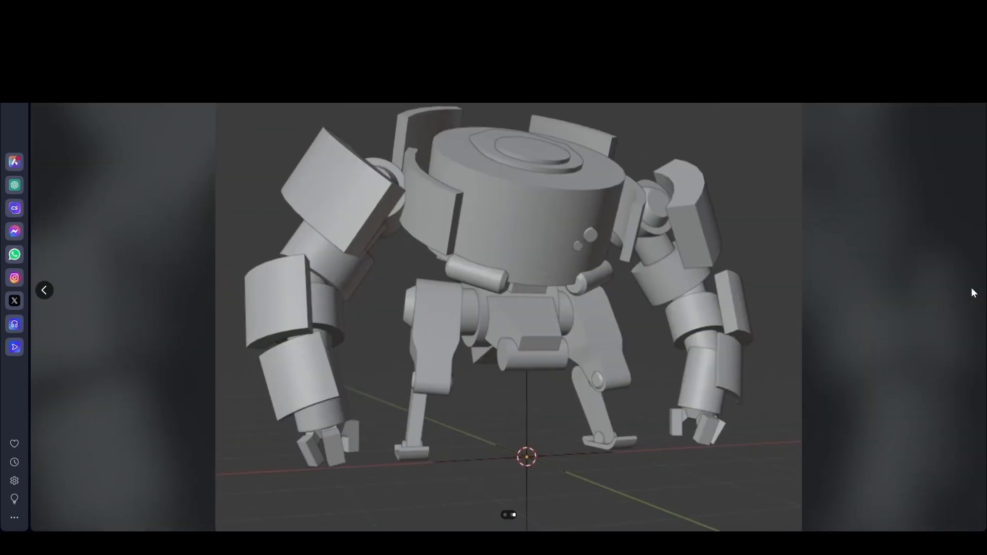
pyautogui.click(45, 292)
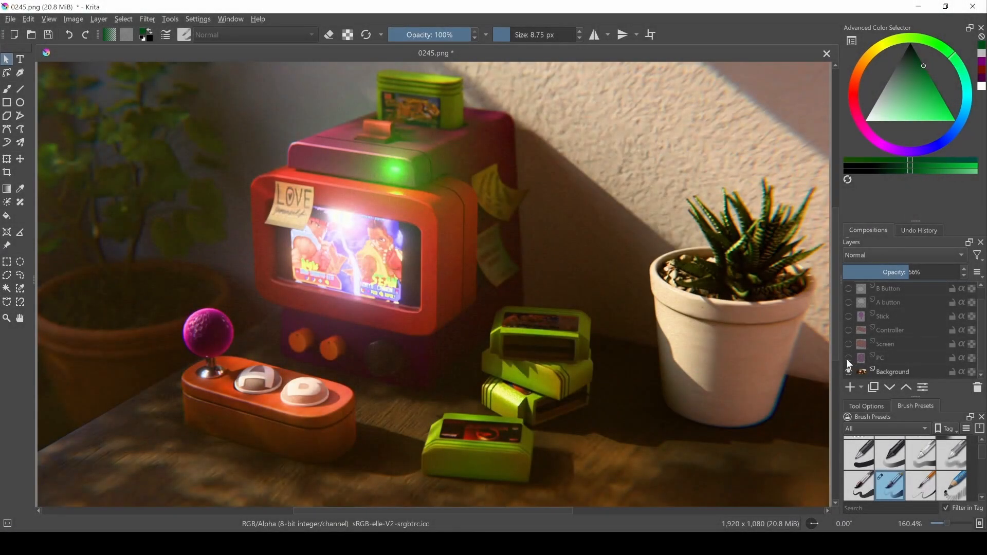
# Show the PC, Screen, Controller, Stick, A button, B button and Casete layers, and hide Background.
pyautogui.click(848, 358)
pyautogui.click(848, 344)
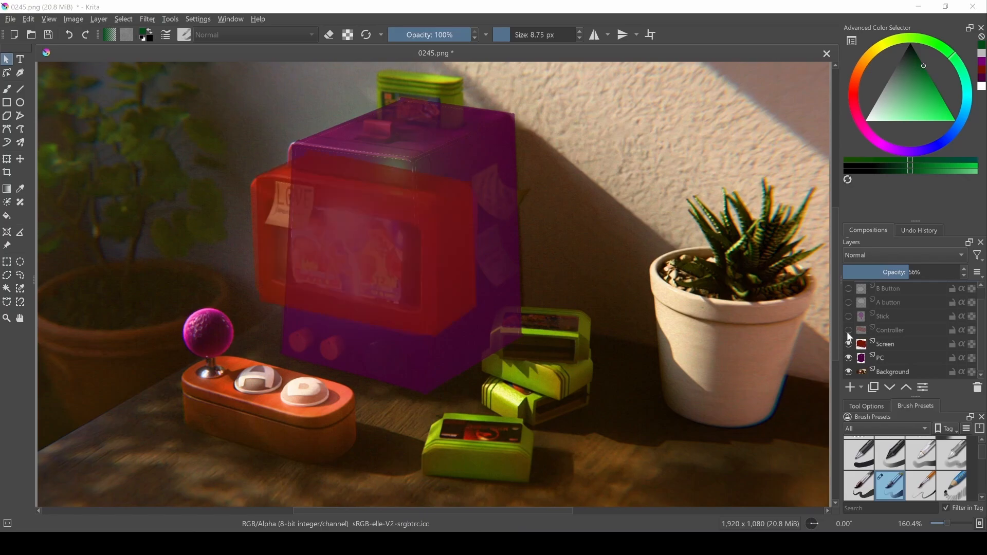
pyautogui.click(848, 330)
pyautogui.click(848, 317)
pyautogui.click(848, 303)
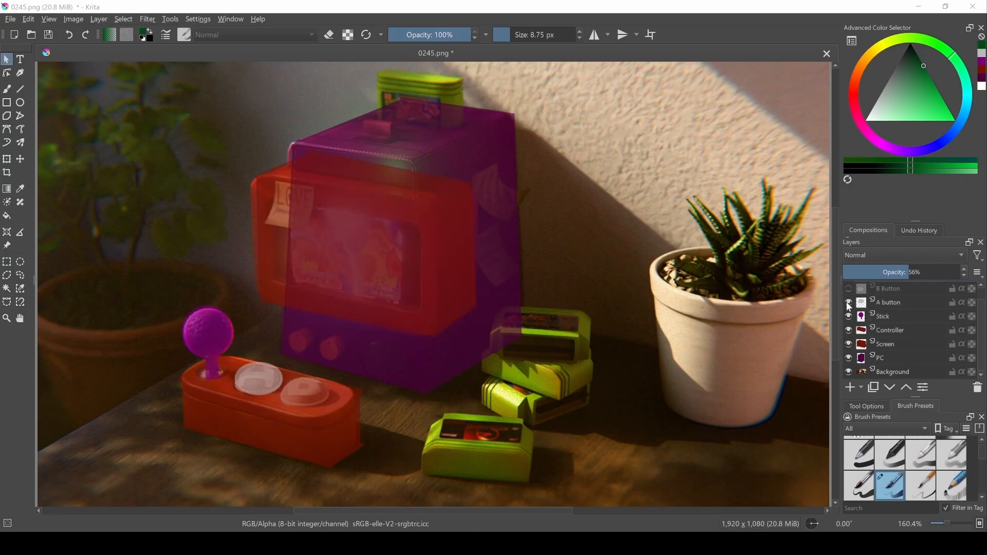
pyautogui.click(848, 288)
pyautogui.scroll(1, 851, 293)
pyautogui.click(849, 288)
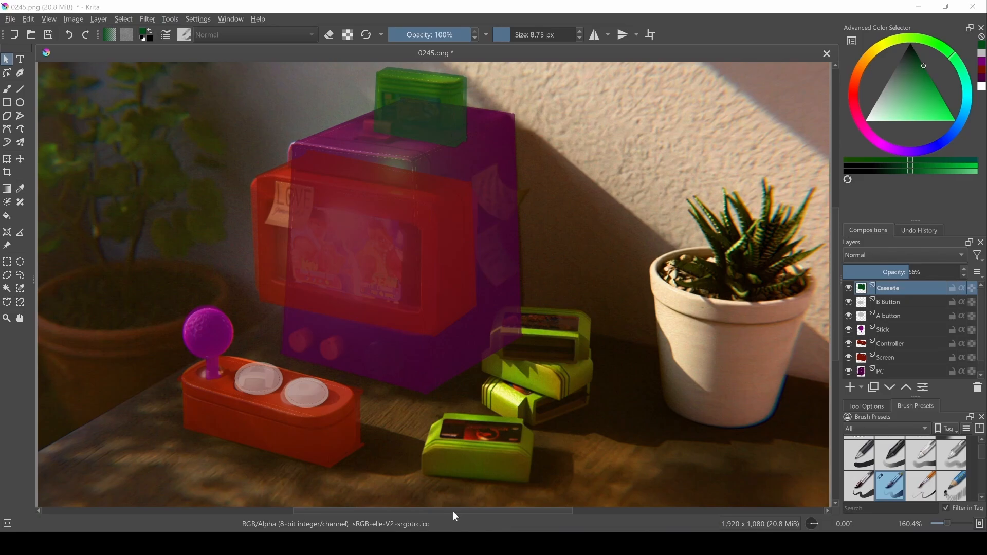
pyautogui.scroll(-1, 874, 359)
pyautogui.click(849, 371)
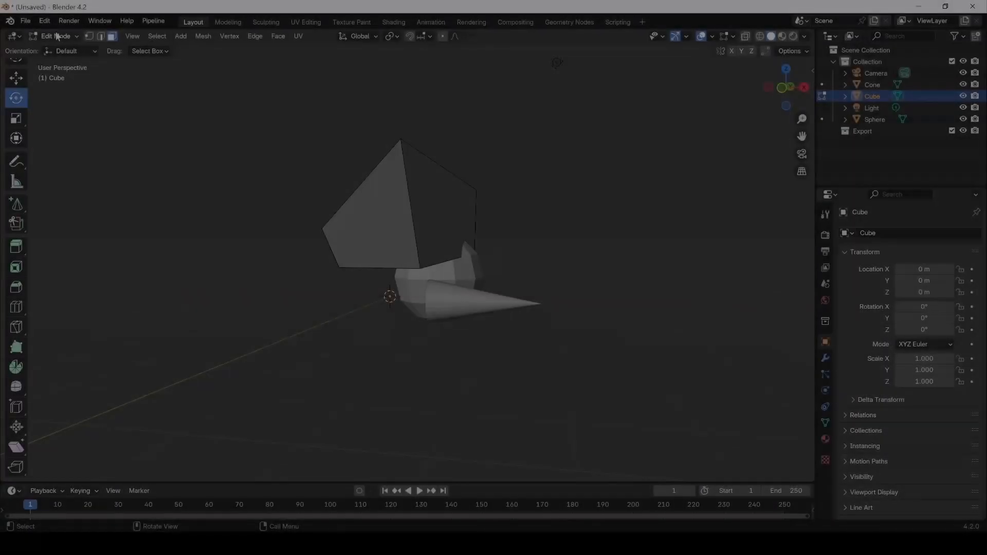
# Back in Object Mode, delete the cone, cube and sphere, leaving only camera and light.
pyautogui.click(55, 36)
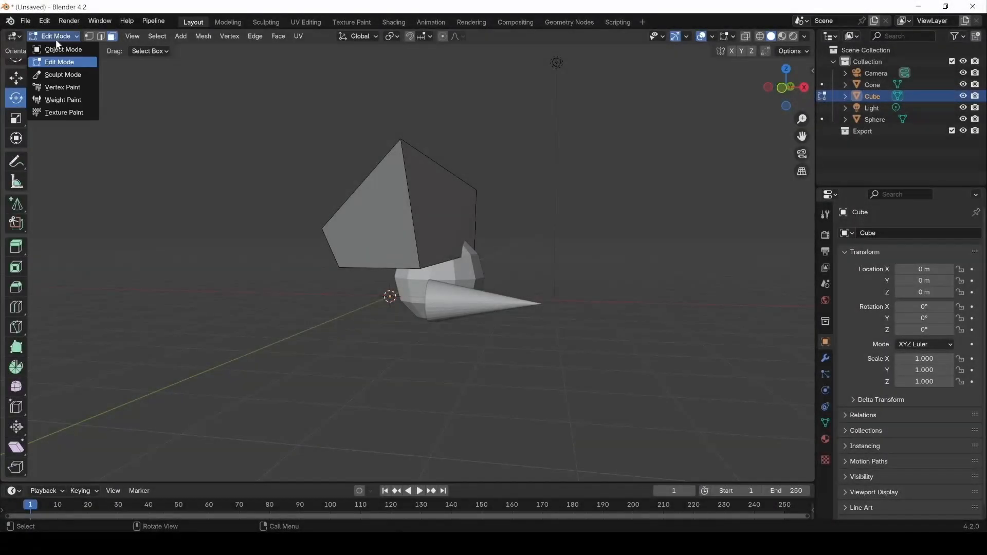
pyautogui.click(59, 49)
pyautogui.moveTo(331, 290); pyautogui.dragTo(313, 180, button='middle')
pyautogui.moveTo(311, 175); pyautogui.dragTo(482, 409)
pyautogui.press('x')
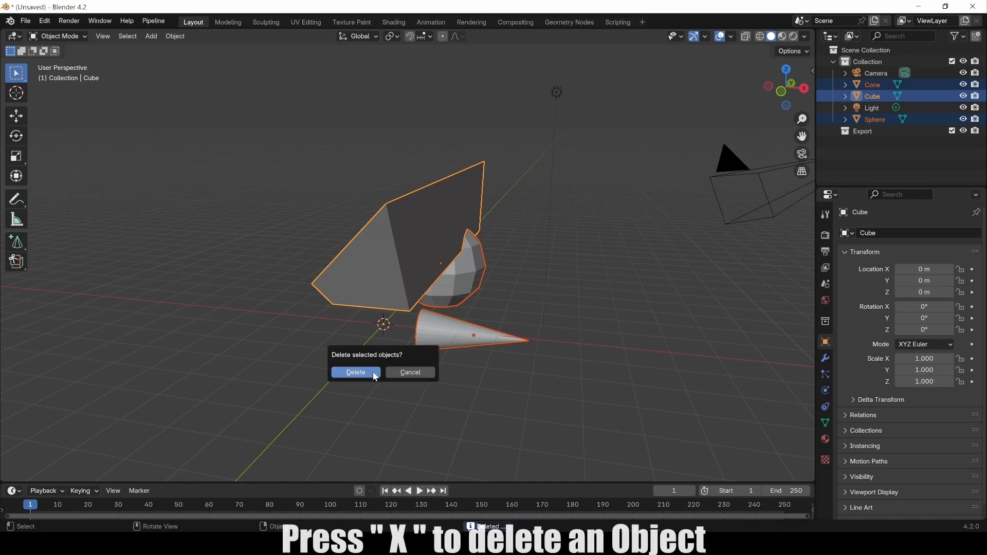
pyautogui.click(369, 371)
pyautogui.moveTo(449, 337); pyautogui.dragTo(469, 362, button='middle')
pyautogui.hotkey('shift', 'a')
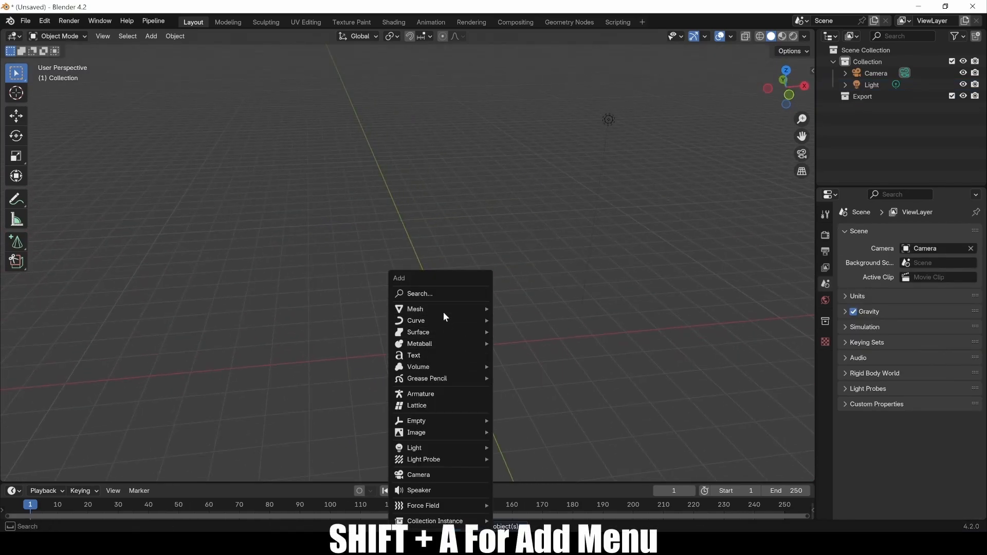
# Add a new 2 m cube and raise it along Z to 1.1471 m.
pyautogui.moveTo(442, 308)
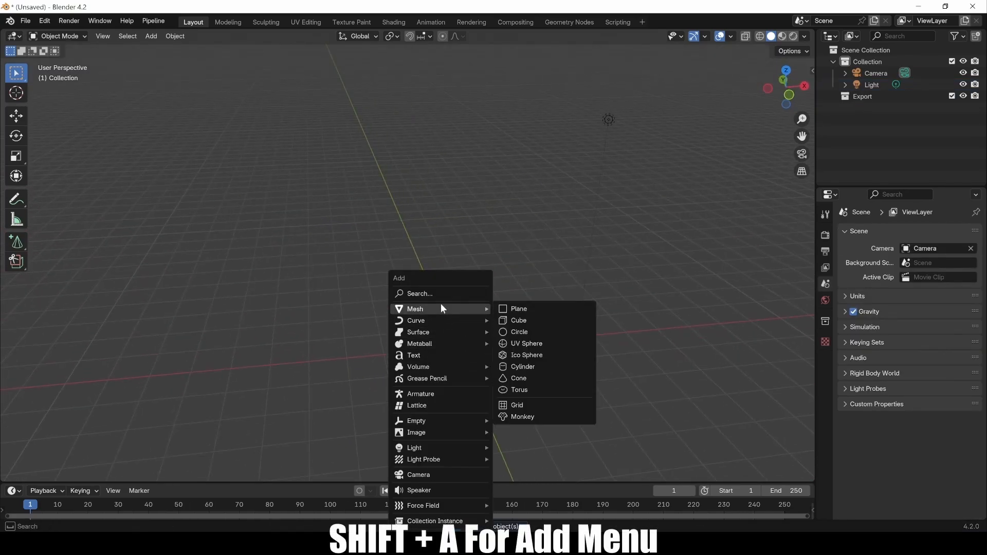
pyautogui.click(520, 322)
pyautogui.moveTo(484, 336); pyautogui.dragTo(507, 359, button='middle')
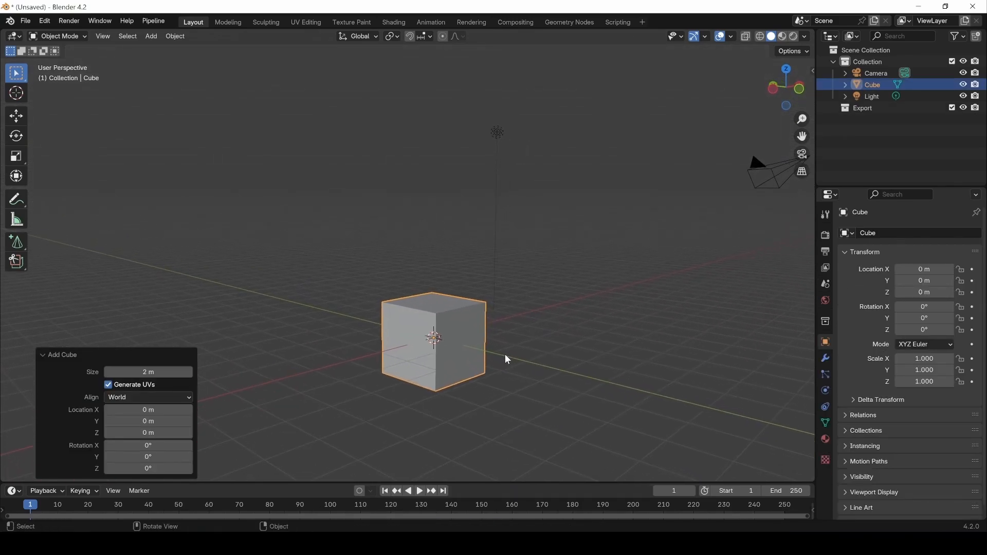
pyautogui.press('g')
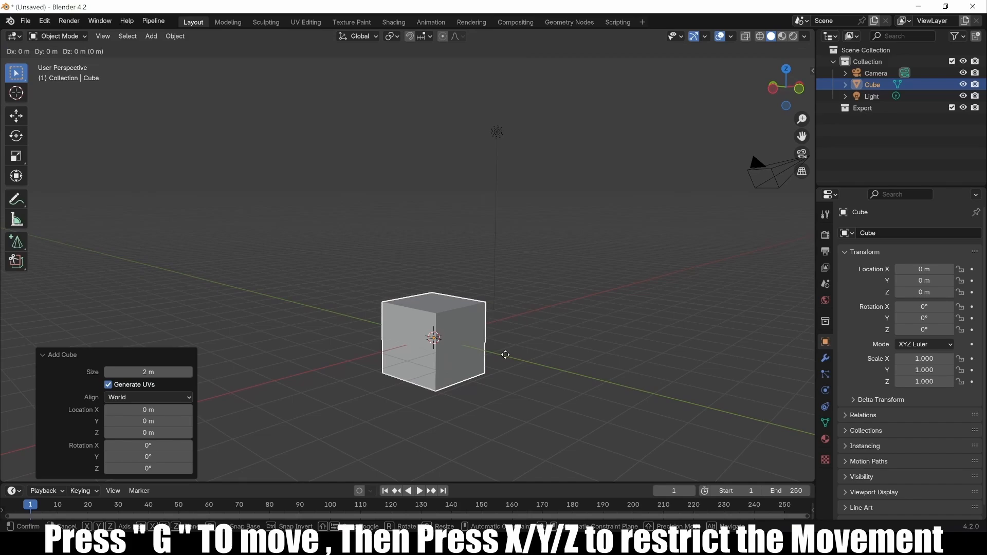
pyautogui.press('z')
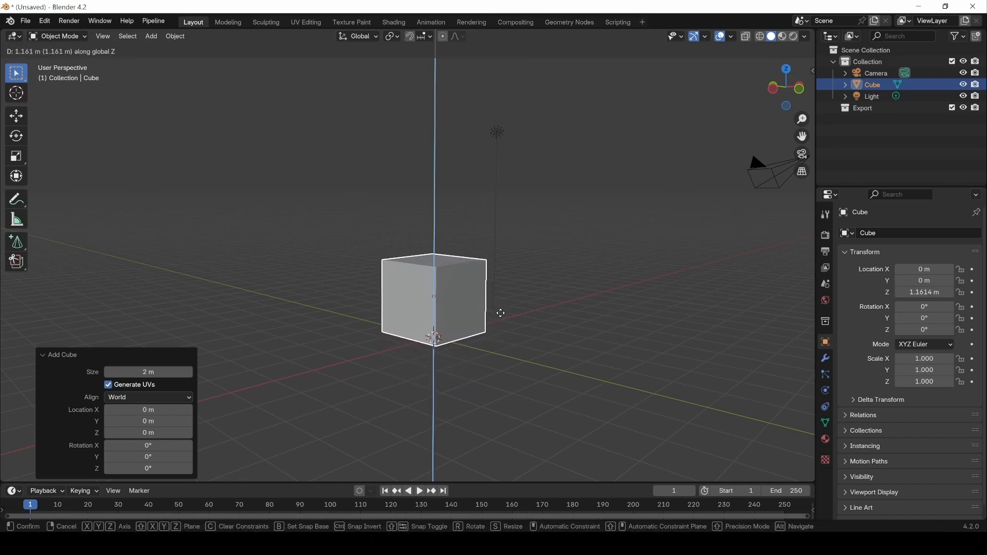
pyautogui.click(501, 315)
pyautogui.moveTo(501, 315); pyautogui.dragTo(487, 354, button='middle')
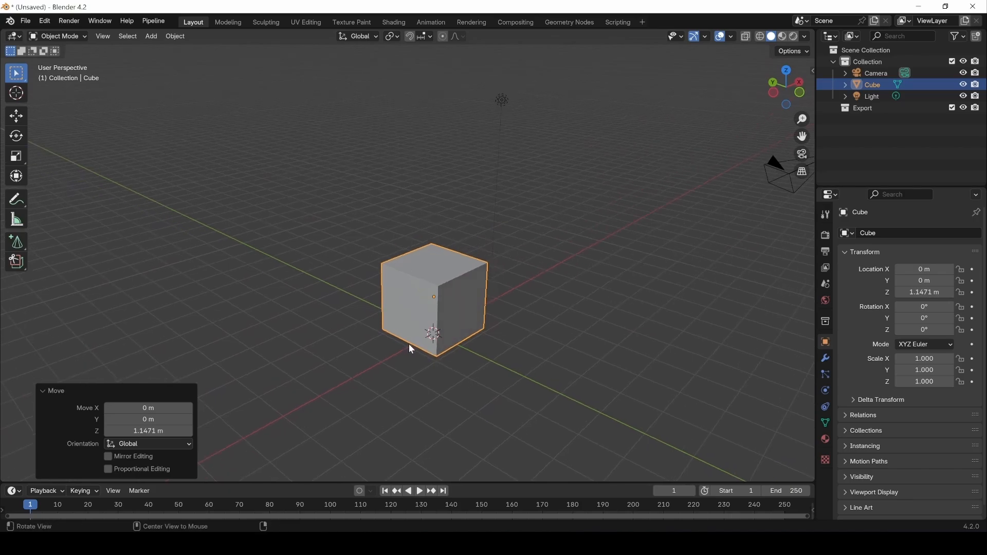
# Put the cube into Edit Mode with the Move tool active.
pyautogui.click(58, 36)
pyautogui.click(53, 63)
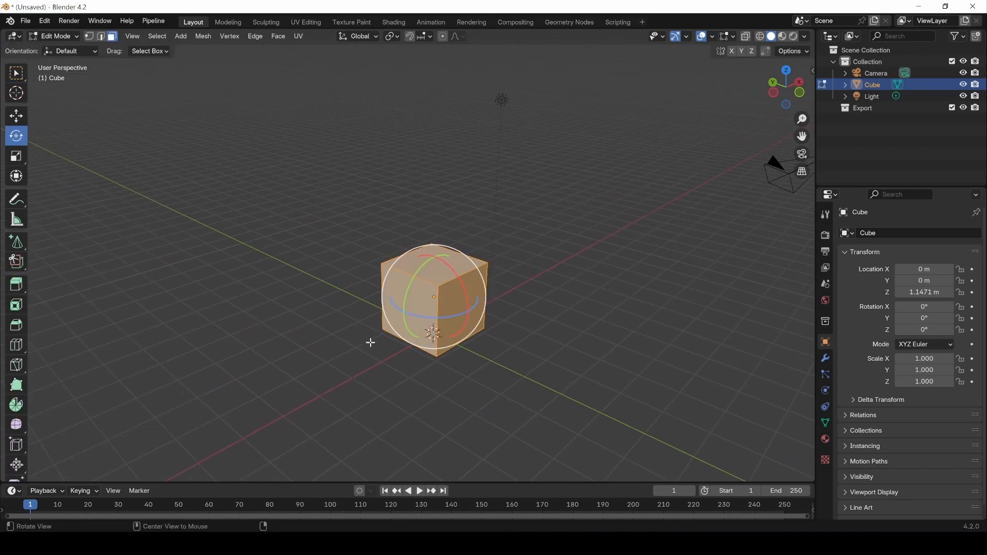
pyautogui.moveTo(370, 342); pyautogui.dragTo(340, 335, button='middle')
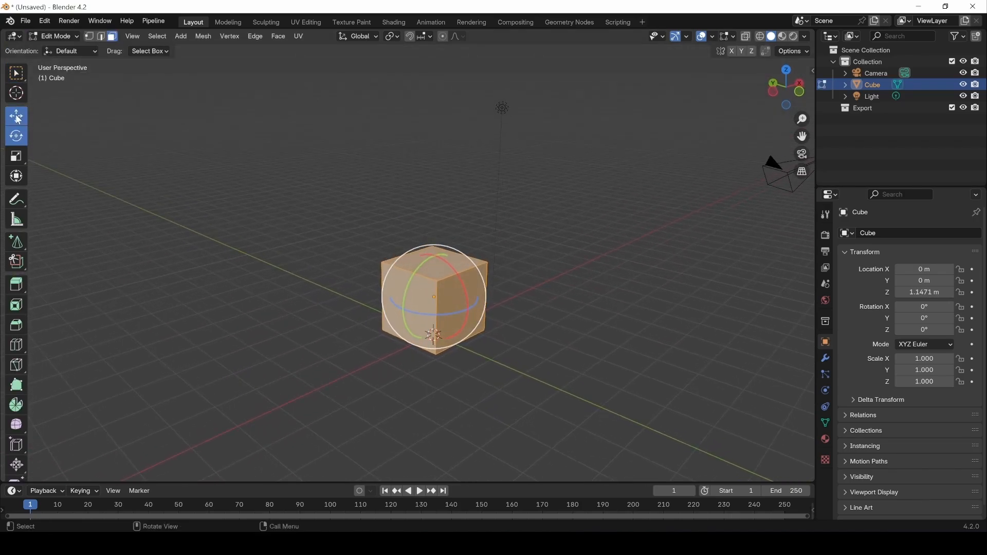
pyautogui.click(19, 122)
pyautogui.moveTo(328, 366); pyautogui.dragTo(341, 368, button='middle')
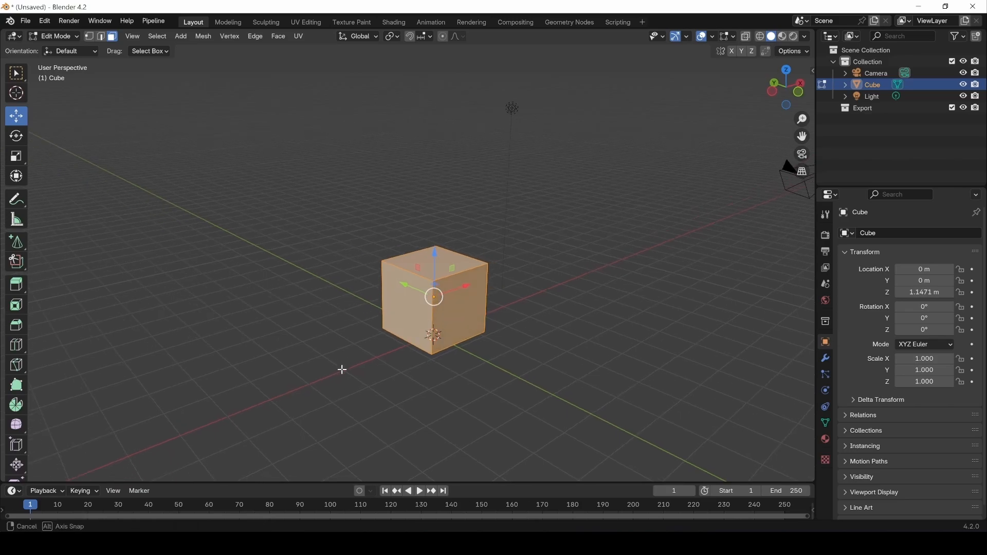
# Switch to face selection and raise the cube's top face along Z.
pyautogui.click(91, 36)
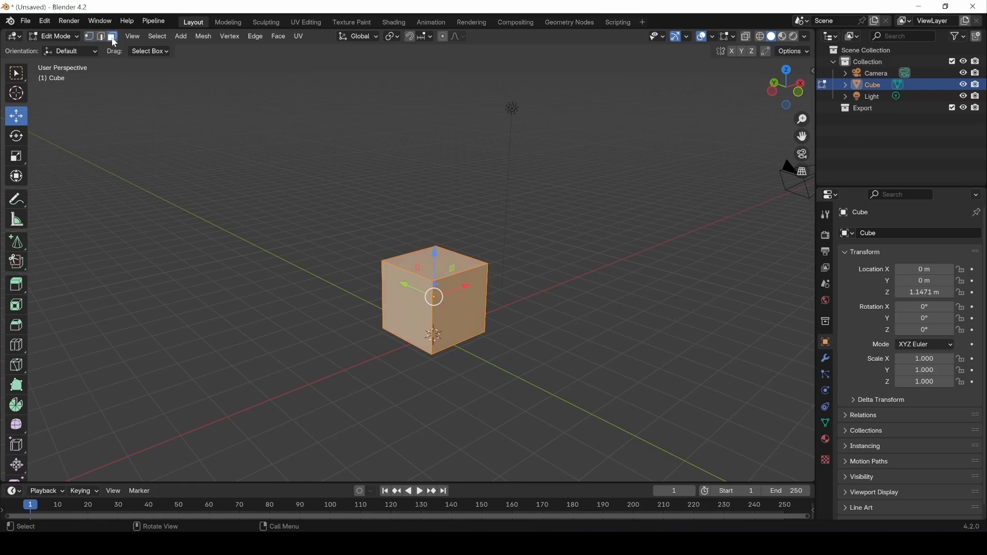
pyautogui.click(456, 259)
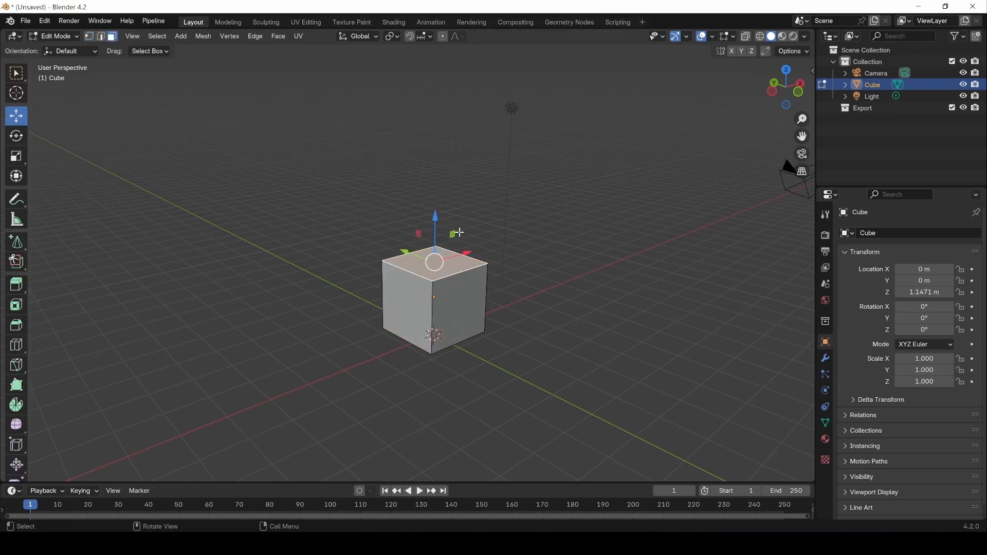
pyautogui.press('g')
pyautogui.press('z')
pyautogui.click(388, 193)
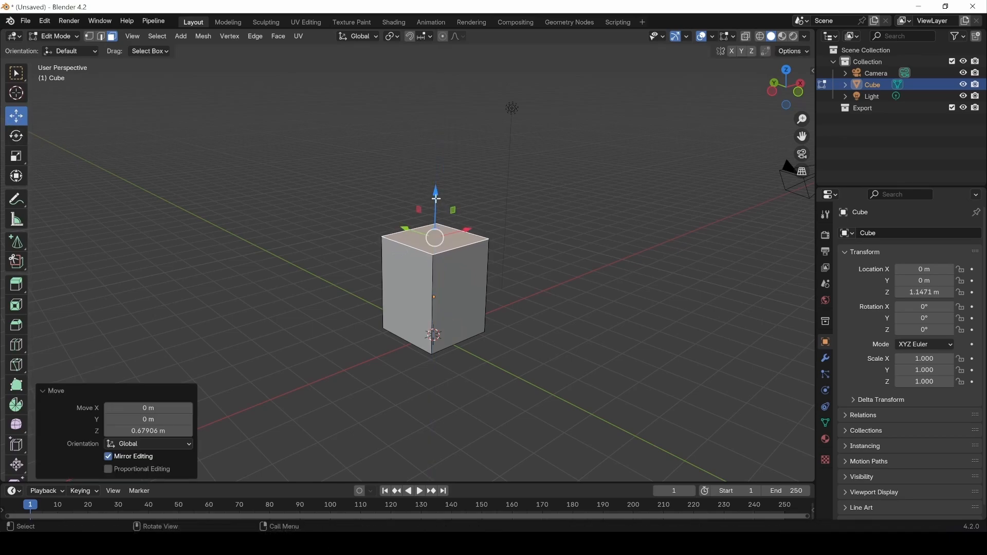
pyautogui.moveTo(436, 199); pyautogui.dragTo(421, 180)
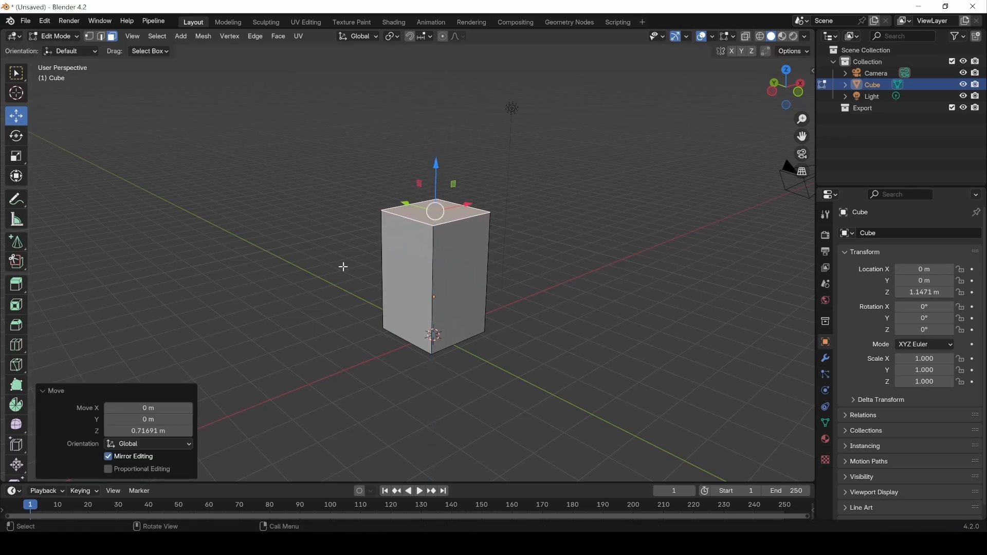
# Enlarge the block's bottom face evenly to 1.592 times its size.
pyautogui.moveTo(344, 266); pyautogui.dragTo(469, 284, button='middle')
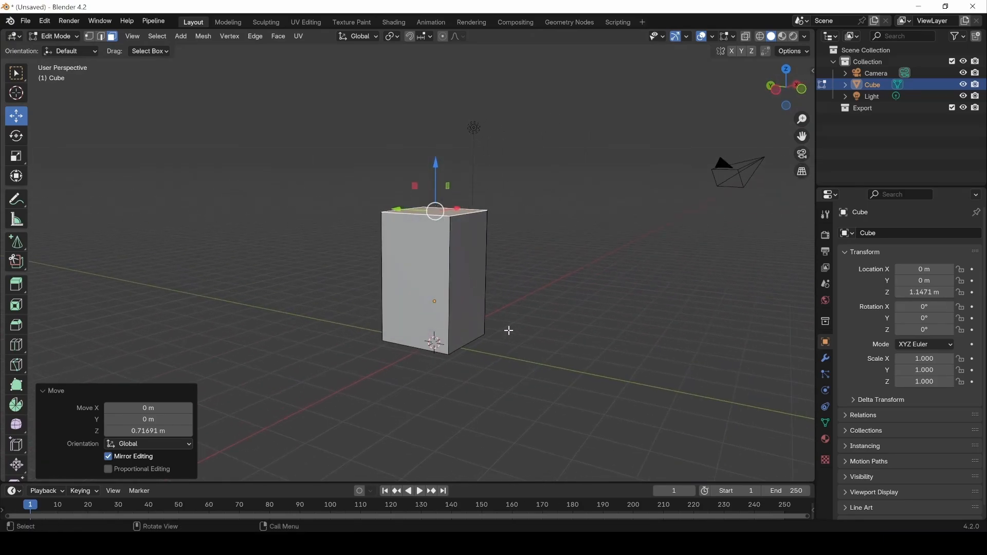
pyautogui.moveTo(509, 330); pyautogui.dragTo(492, 272, button='middle')
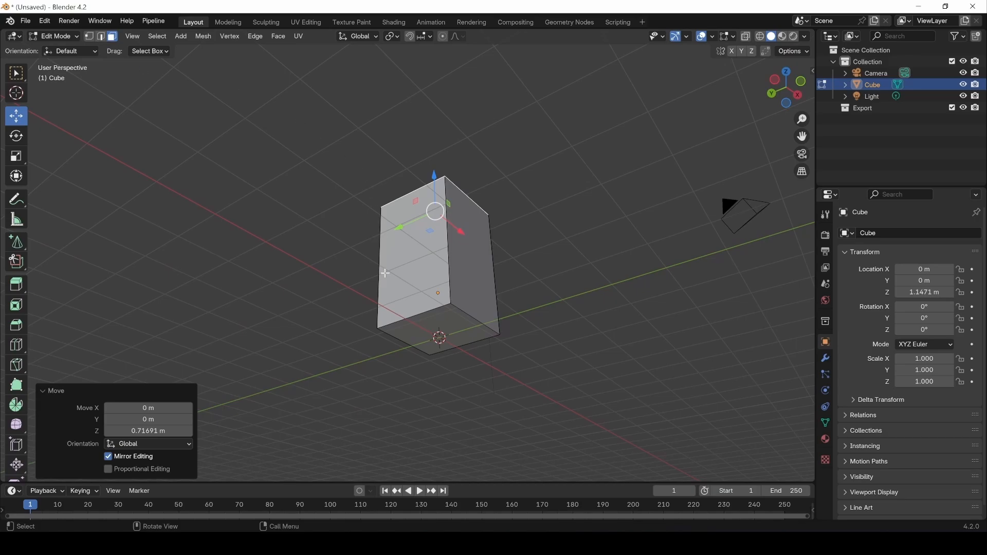
pyautogui.click(441, 323)
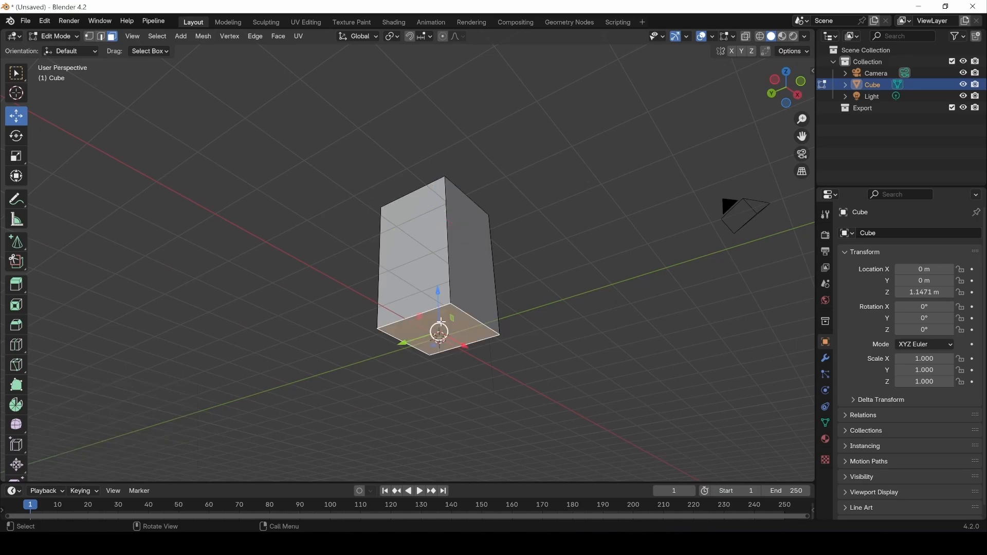
pyautogui.click(16, 156)
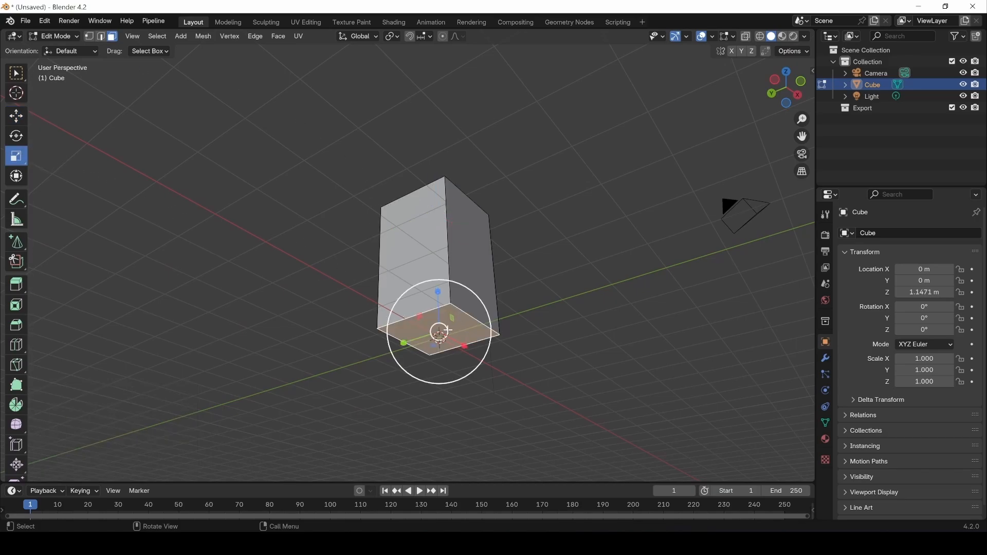
pyautogui.moveTo(438, 329); pyautogui.dragTo(379, 377)
pyautogui.moveTo(533, 194); pyautogui.dragTo(486, 273, button='middle')
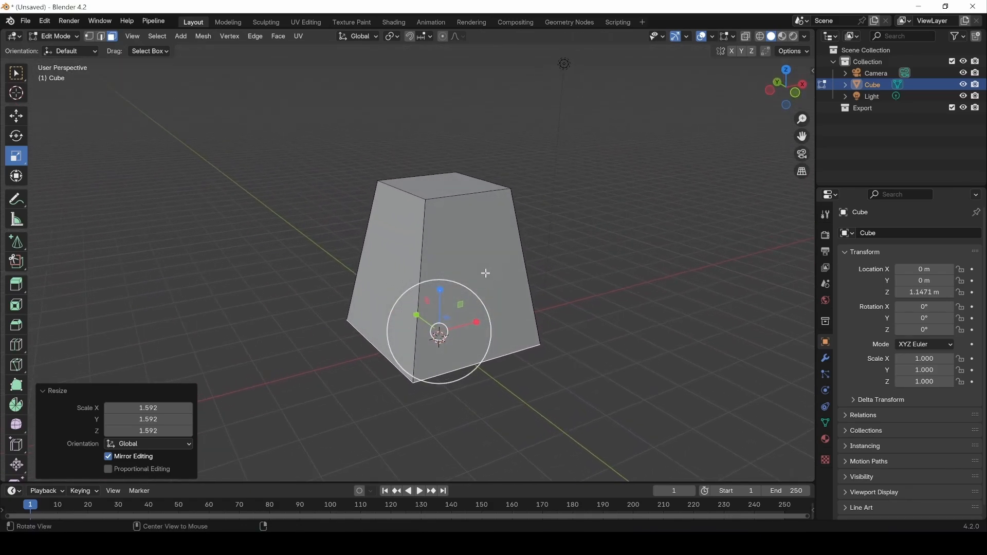
# Scale the top face to 1.219 and return to Object Mode.
pyautogui.click(435, 184)
pyautogui.press('s')
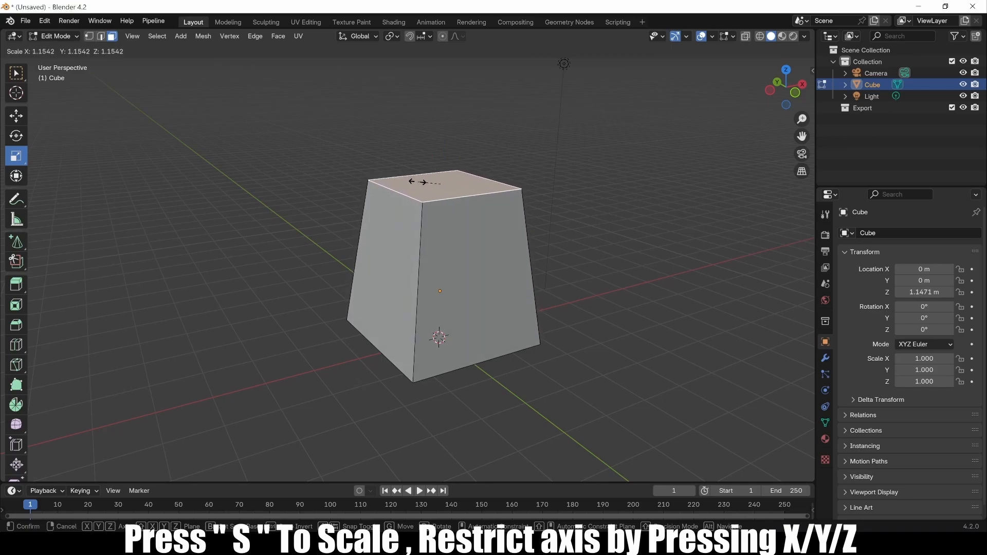
pyautogui.click(414, 177)
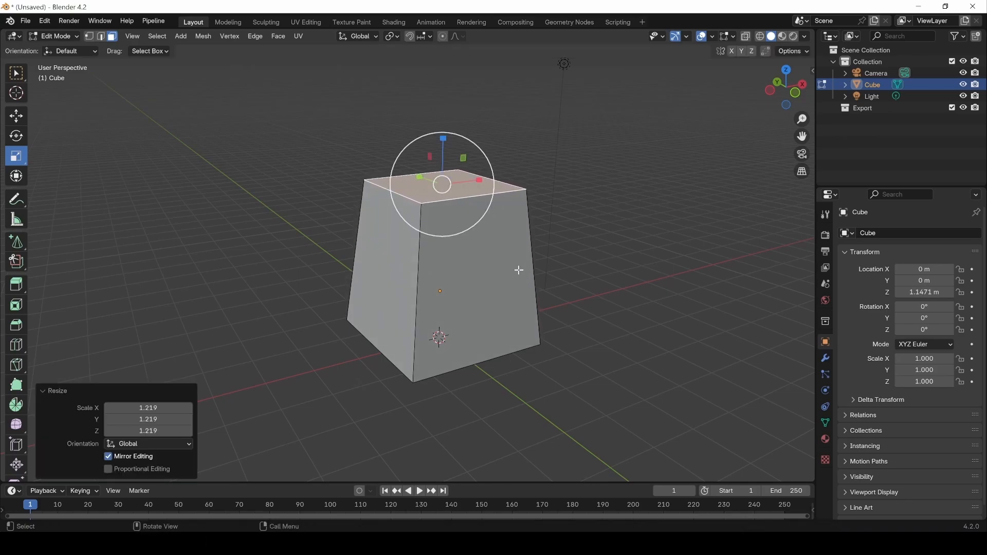
pyautogui.press('Tab')
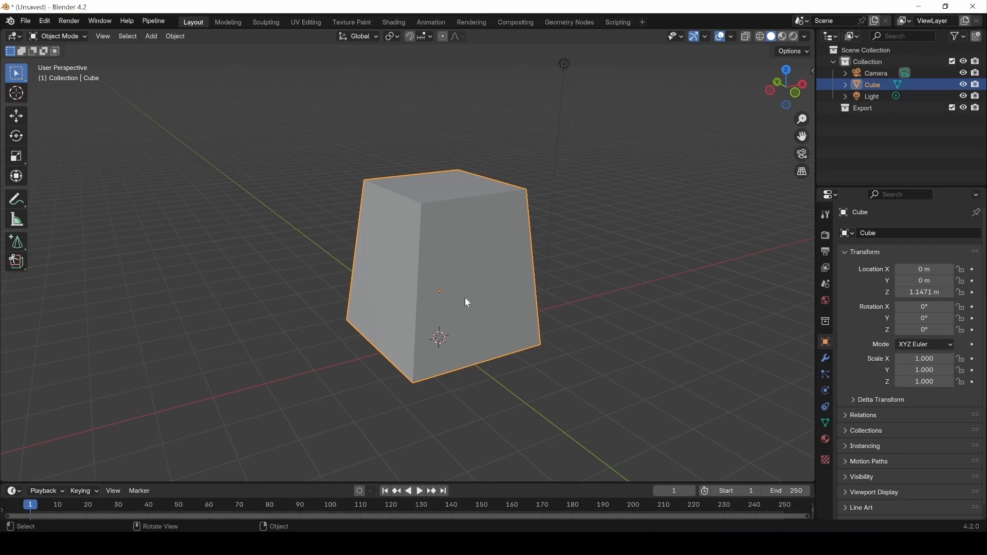
# Scale the block 1.421 along Y and 1.158 along X.
pyautogui.press('s')
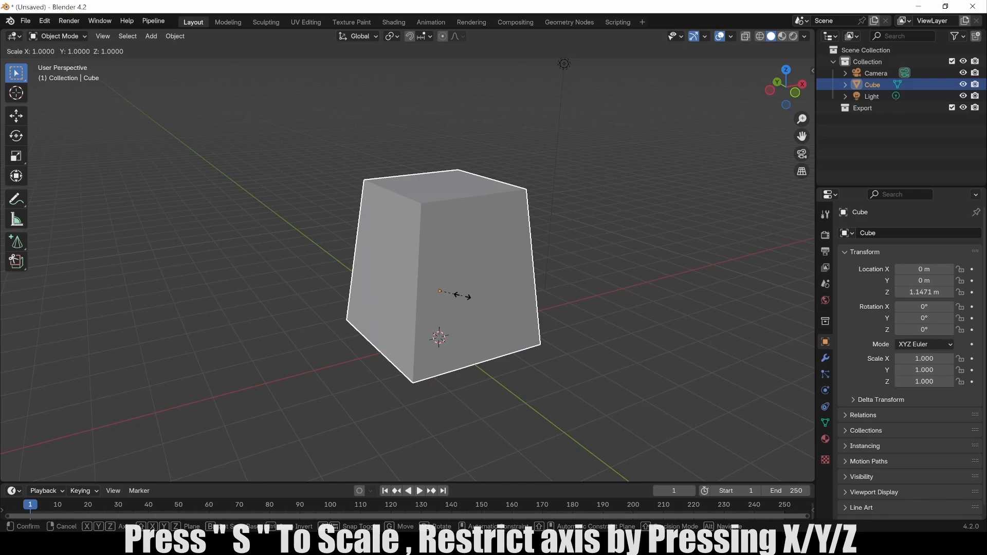
pyautogui.press('y')
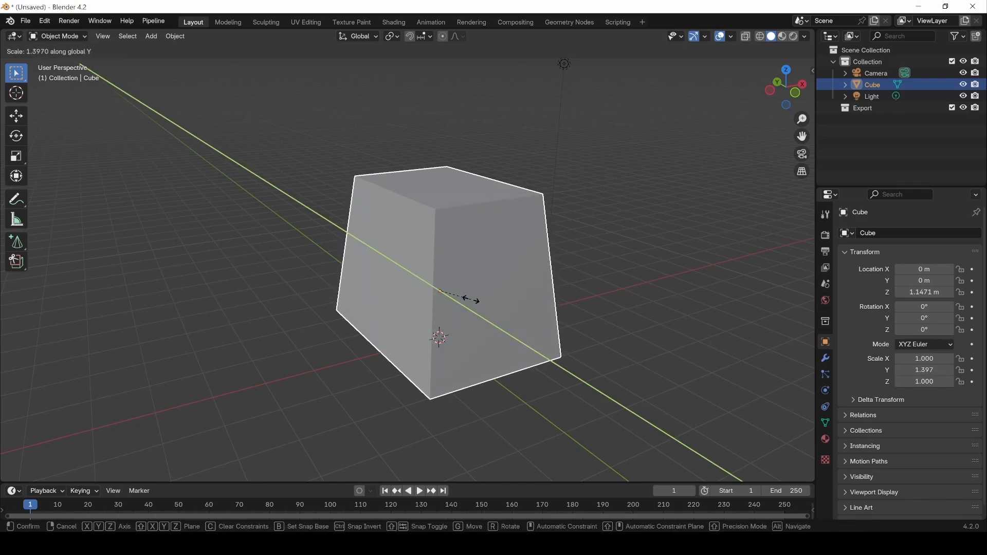
pyautogui.click(469, 297)
pyautogui.moveTo(633, 297); pyautogui.dragTo(555, 293, button='middle')
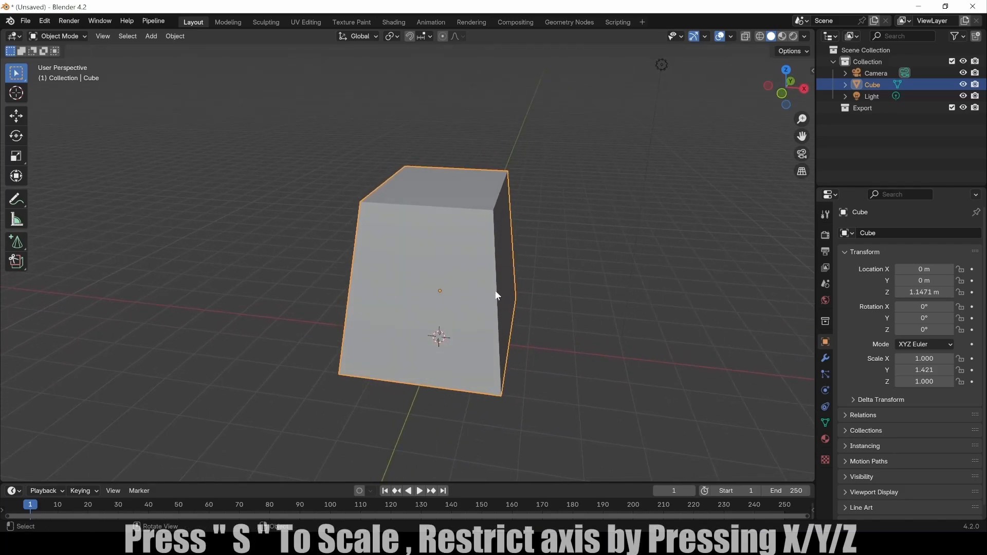
pyautogui.press('s')
pyautogui.press('x')
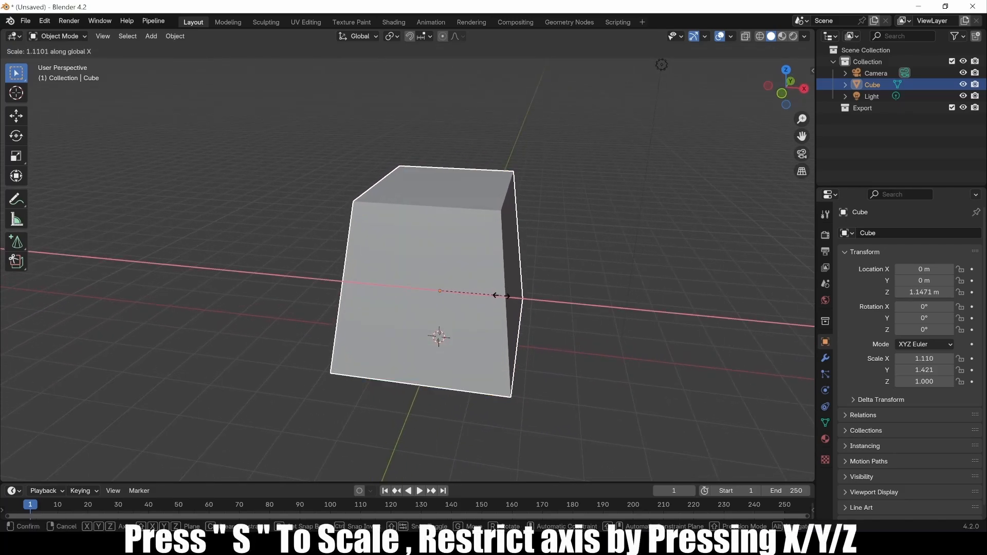
pyautogui.click(505, 293)
# Deselect the block and split the 3D view into two side-by-side viewports.
pyautogui.moveTo(383, 364); pyautogui.dragTo(453, 353, button='middle')
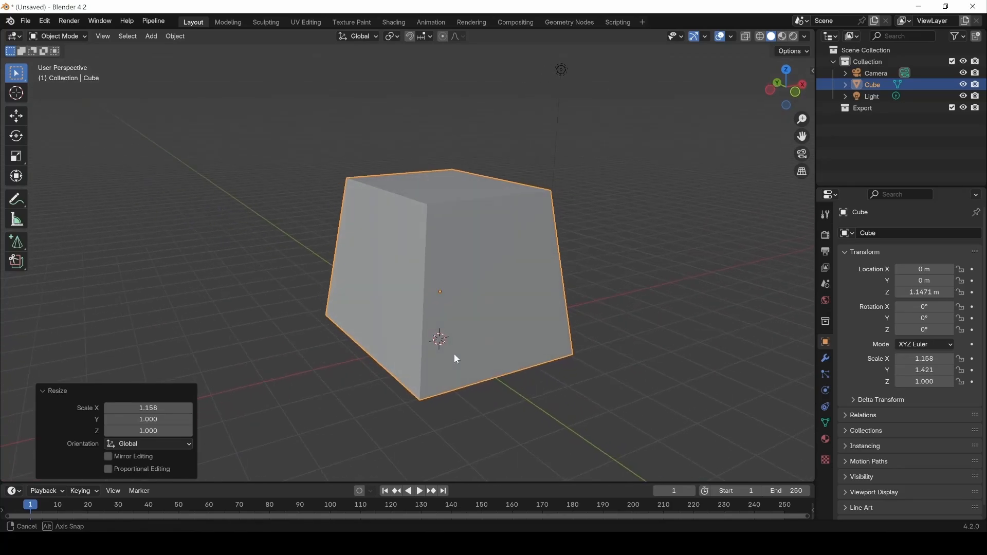
pyautogui.click(622, 261)
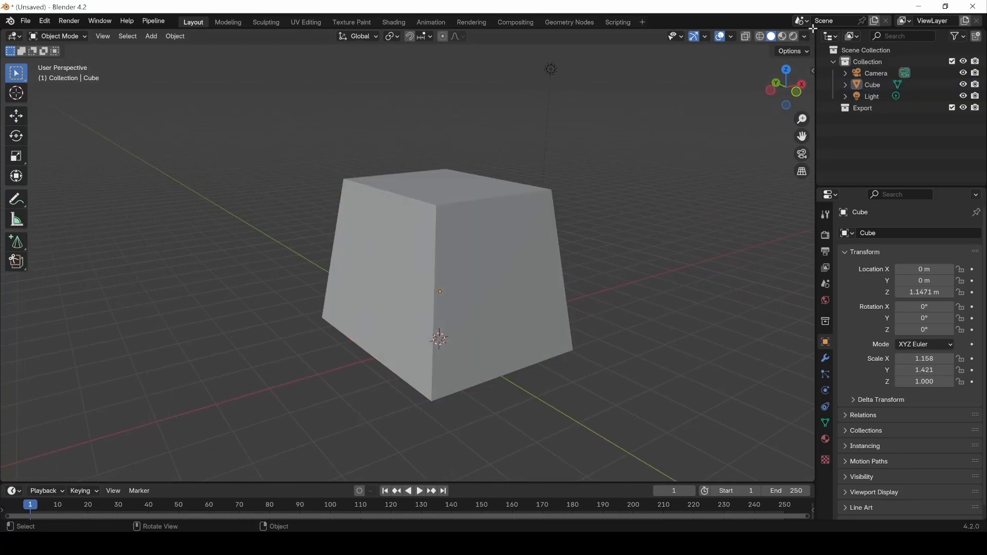
pyautogui.moveTo(813, 29); pyautogui.dragTo(486, 51)
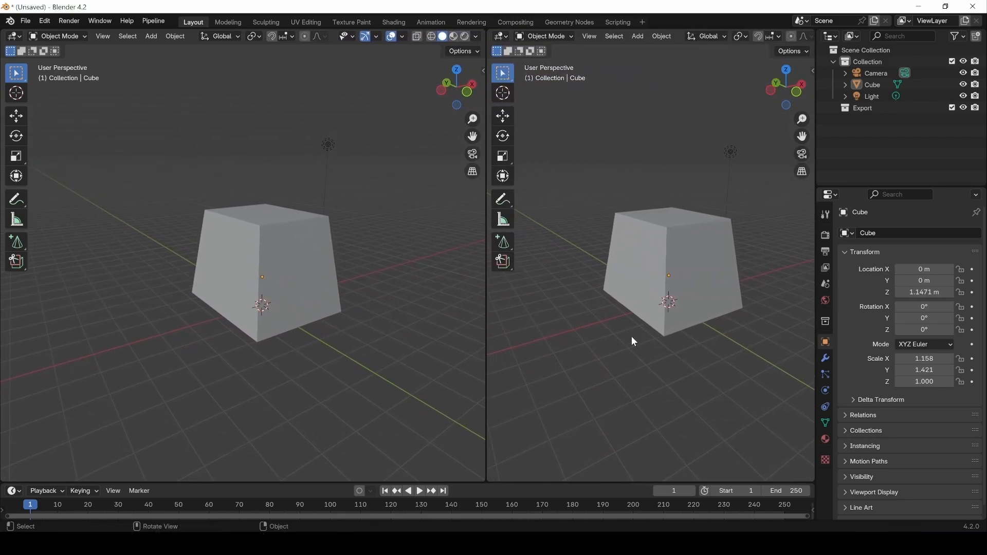
# Make the right viewport look through the scene camera.
pyautogui.press('KP_0')
pyautogui.press('KP_0')
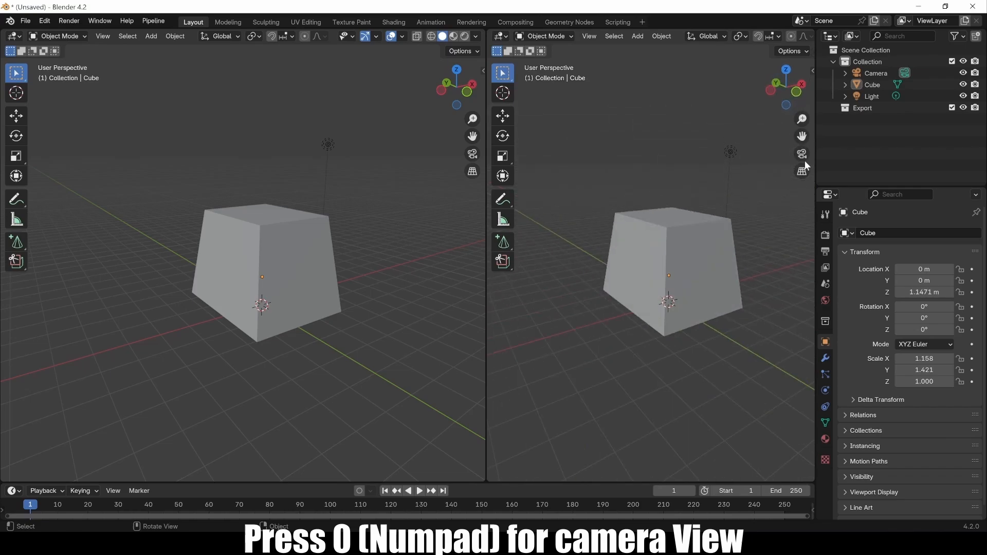
pyautogui.click(804, 152)
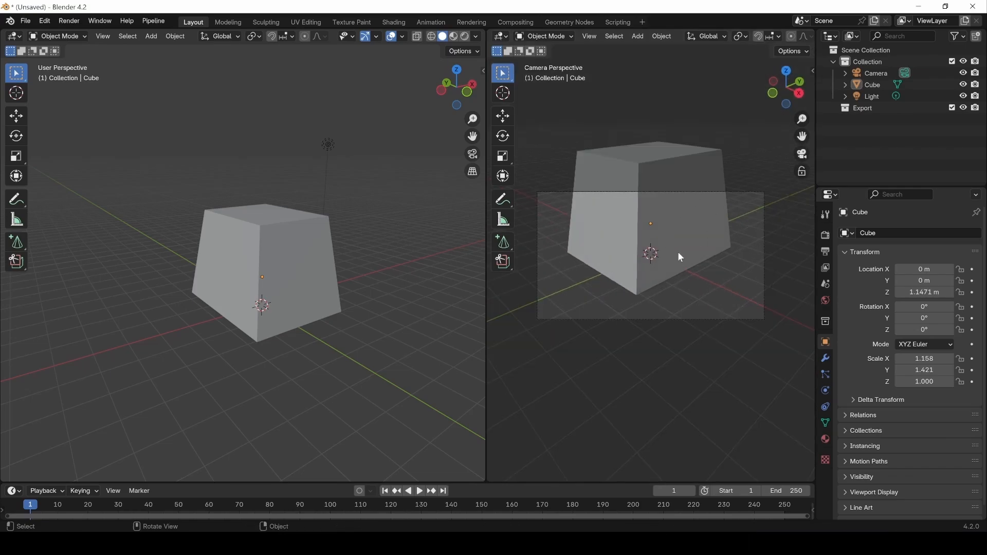
pyautogui.moveTo(680, 256); pyautogui.dragTo(653, 246, button='middle')
pyautogui.press('KP_0')
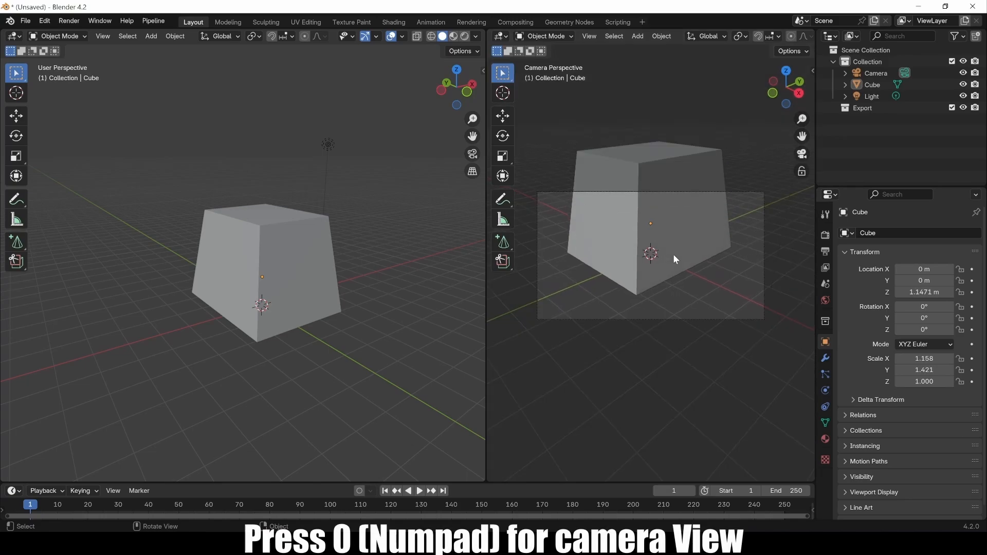
# Enable Lock Camera to View and reframe the camera on the block.
pyautogui.press('n')
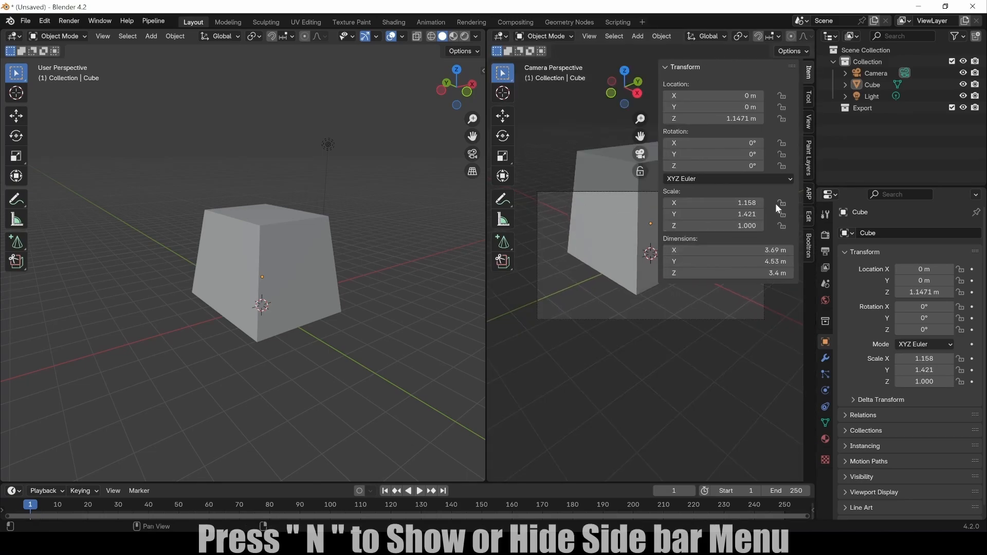
pyautogui.click(809, 123)
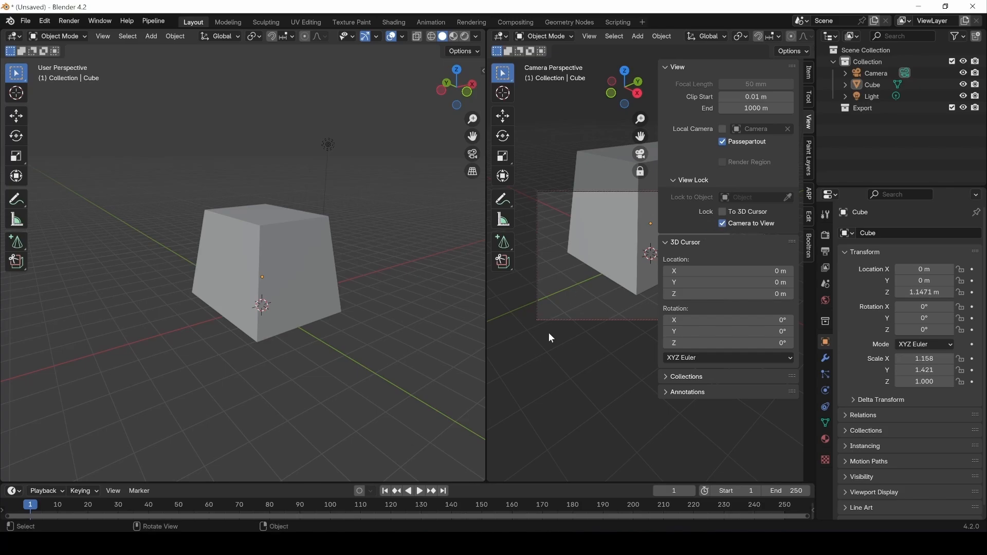
pyautogui.press('n')
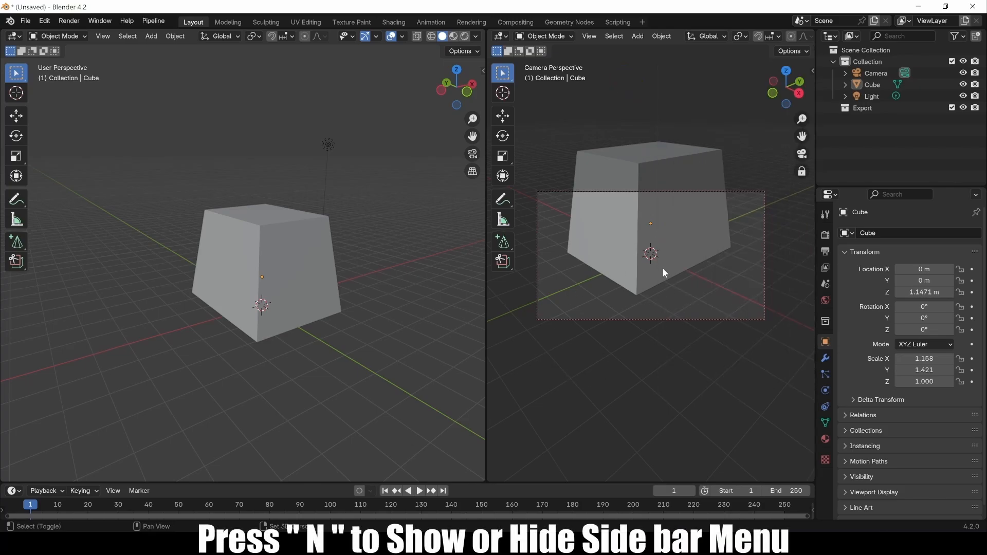
pyautogui.scroll(-3, 663, 267)
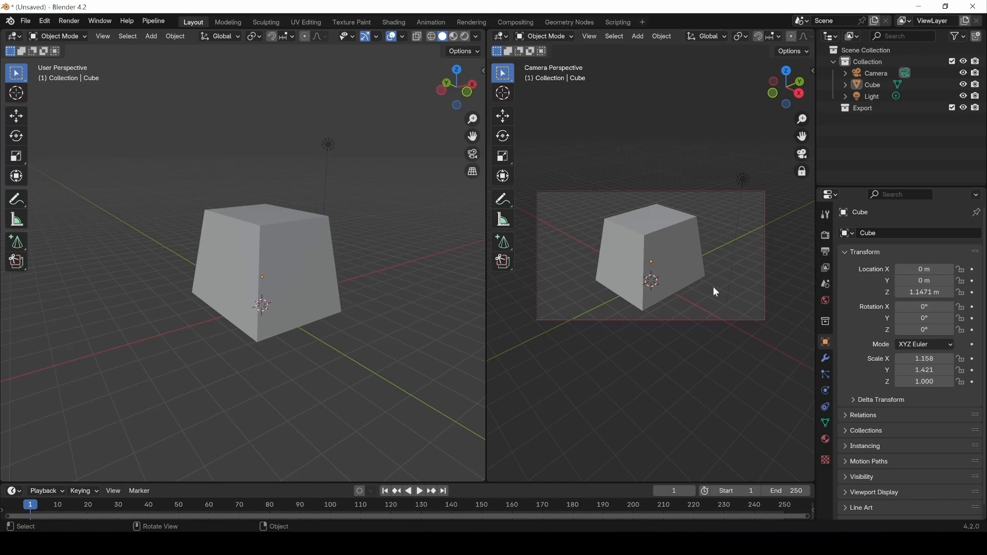
pyautogui.moveTo(692, 277); pyautogui.dragTo(641, 273, button='middle')
pyautogui.scroll(-5, 338, 246)
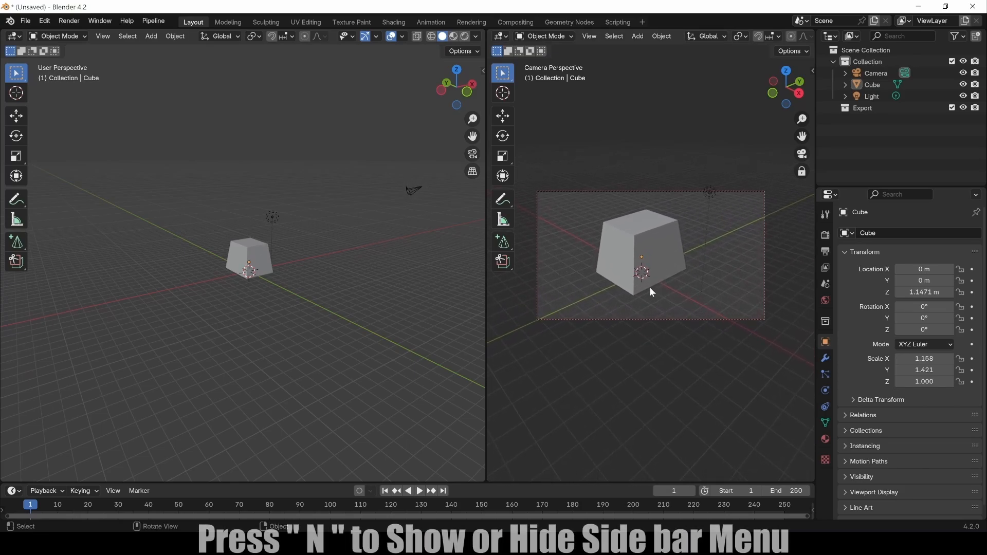
# Disable Lock Camera to View, then select the block and bring the left view closer.
pyautogui.press('n')
pyautogui.click(720, 223)
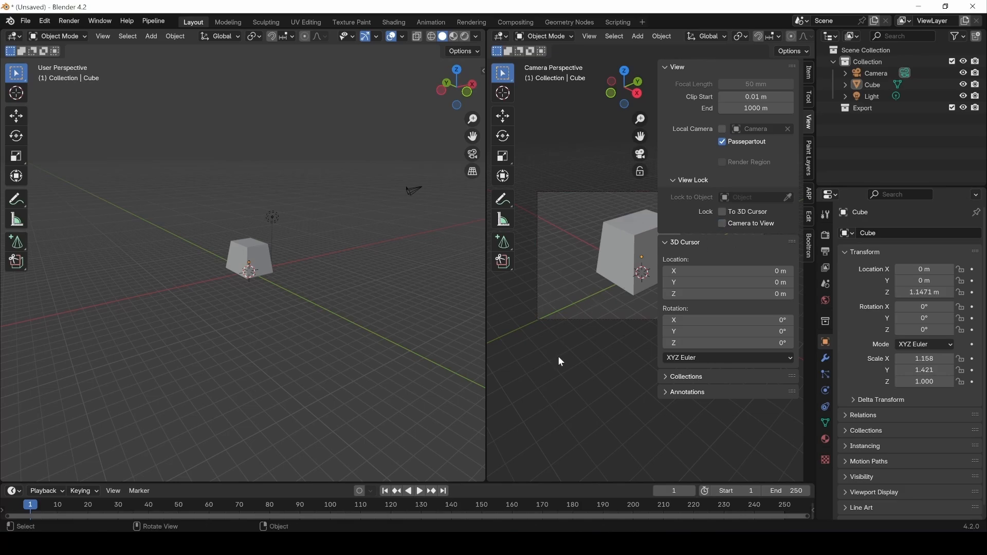
pyautogui.press('n')
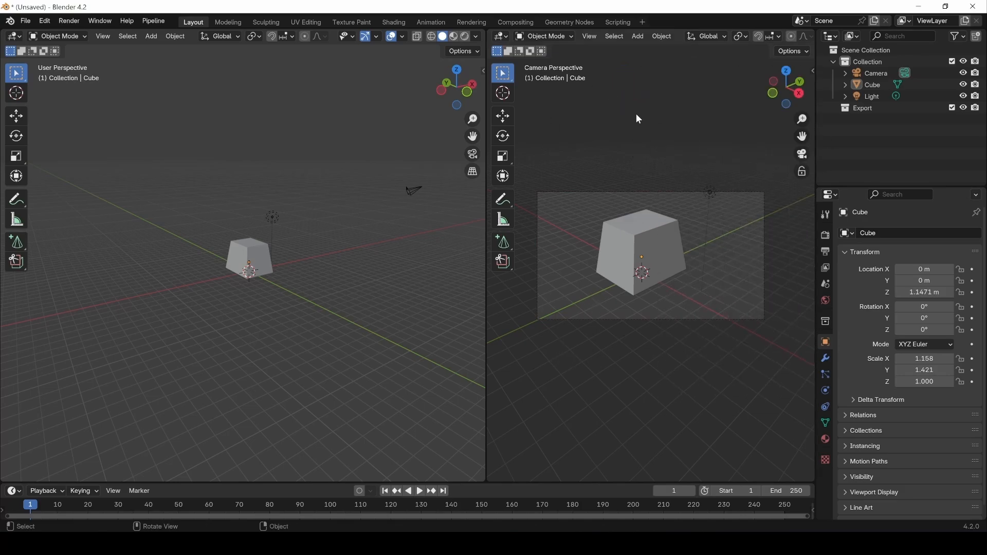
pyautogui.click(244, 246)
pyautogui.scroll(6, 230, 269)
pyautogui.moveTo(236, 297); pyautogui.dragTo(291, 313, button='middle')
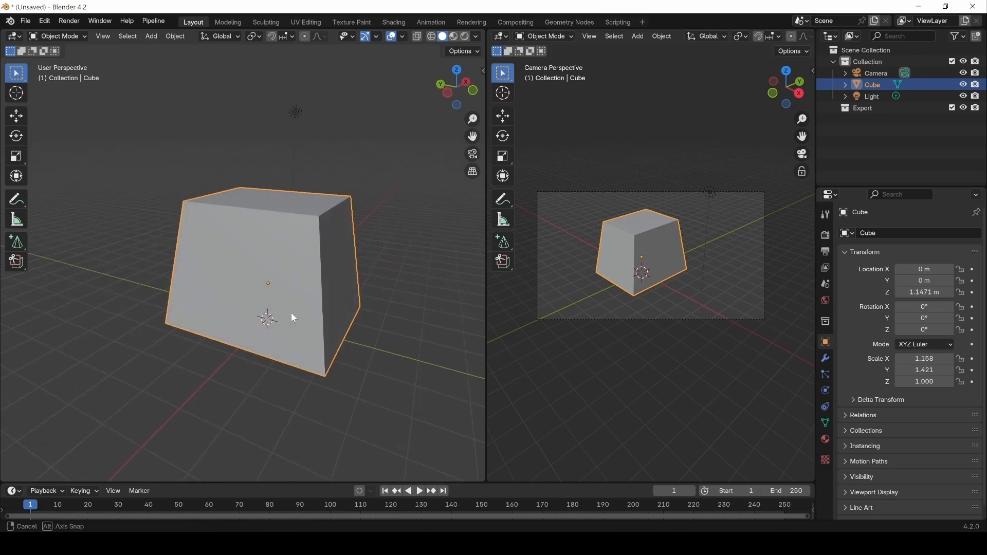
# Enter Edit Mode with box selection and pick faces on the block.
pyautogui.press('Tab')
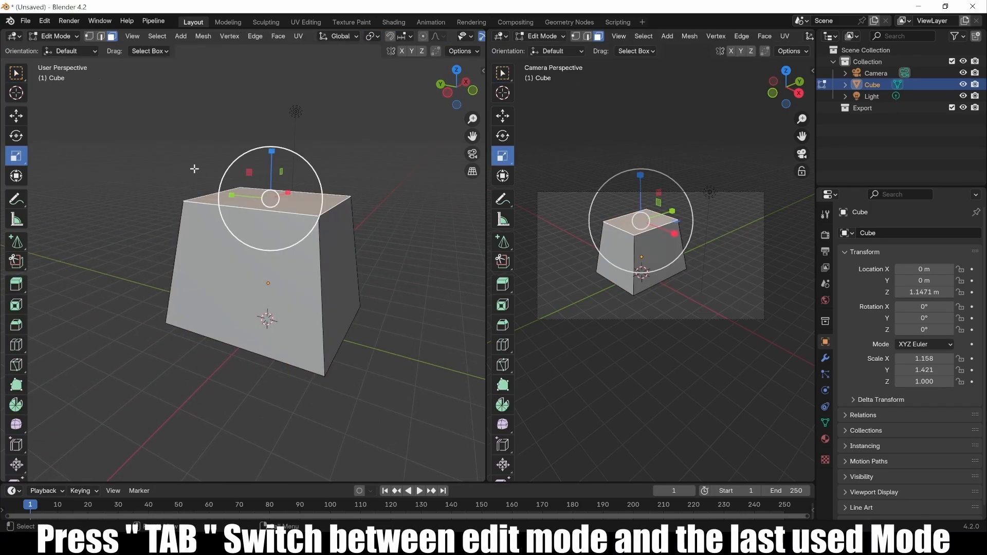
pyautogui.click(17, 73)
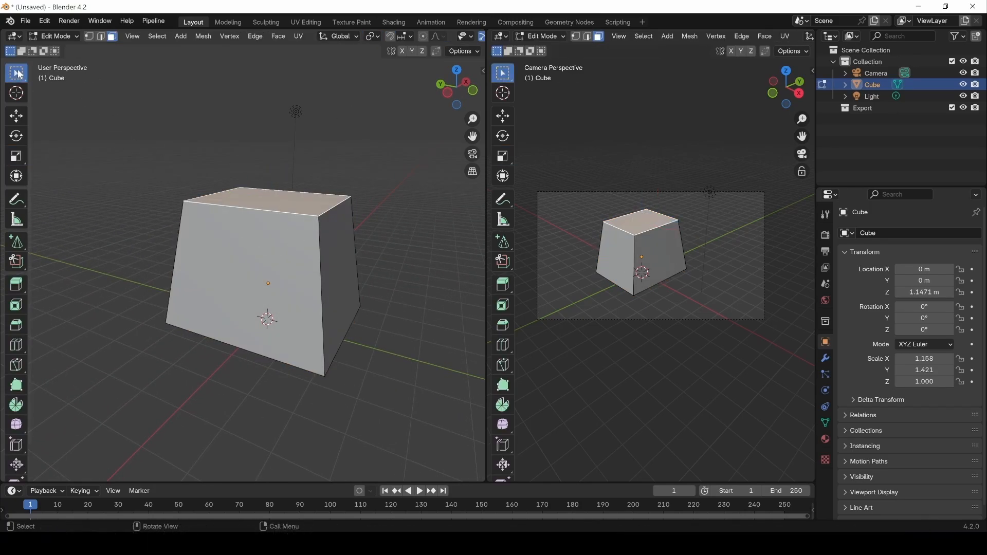
pyautogui.click(230, 267)
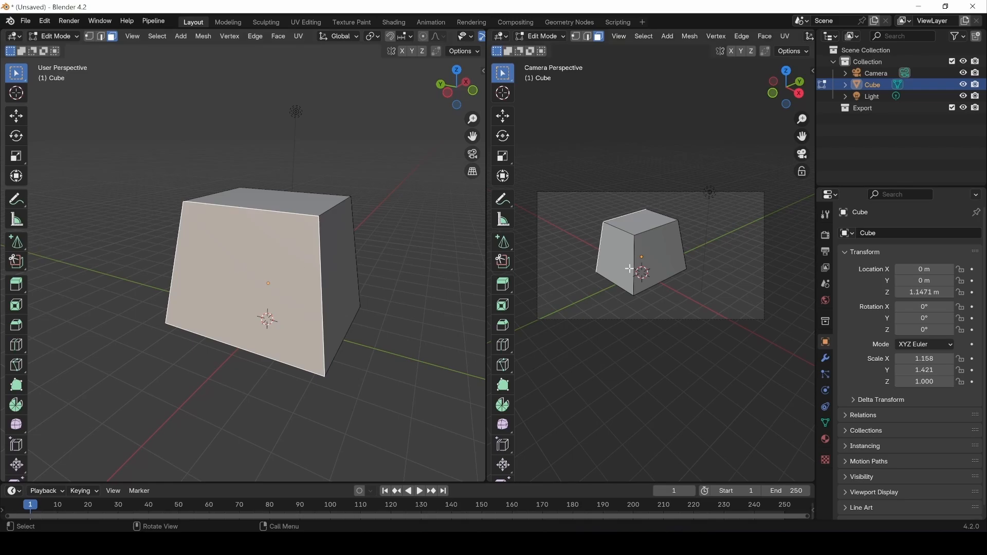
pyautogui.moveTo(203, 286); pyautogui.dragTo(279, 370, button='middle')
pyautogui.click(180, 302)
pyautogui.click(340, 370)
# Select the block's right side face and stretch it to 1.347 along X.
pyautogui.scroll(-4, 377, 368)
pyautogui.moveTo(377, 368); pyautogui.dragTo(209, 308, button='middle')
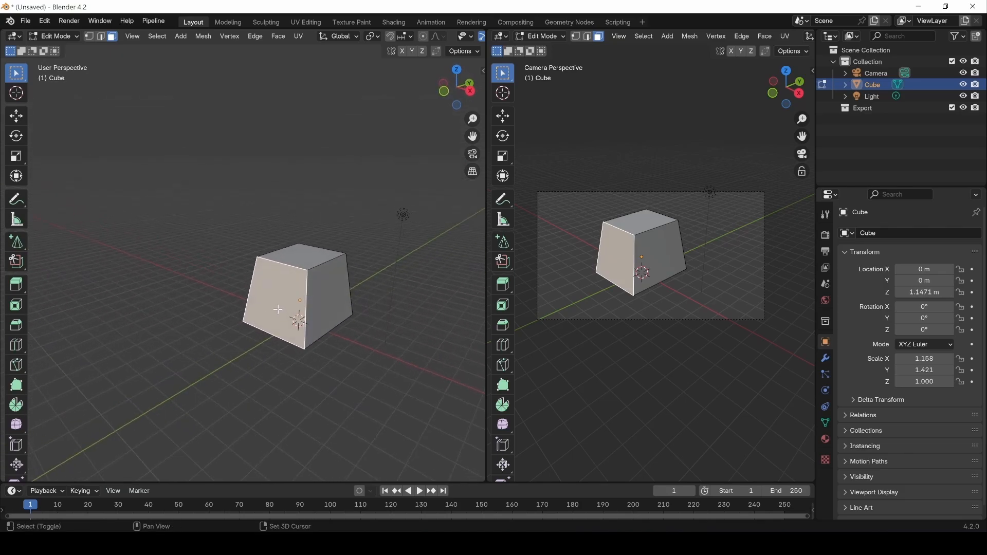
pyautogui.moveTo(286, 309); pyautogui.dragTo(311, 326, button='middle')
pyautogui.click(301, 289)
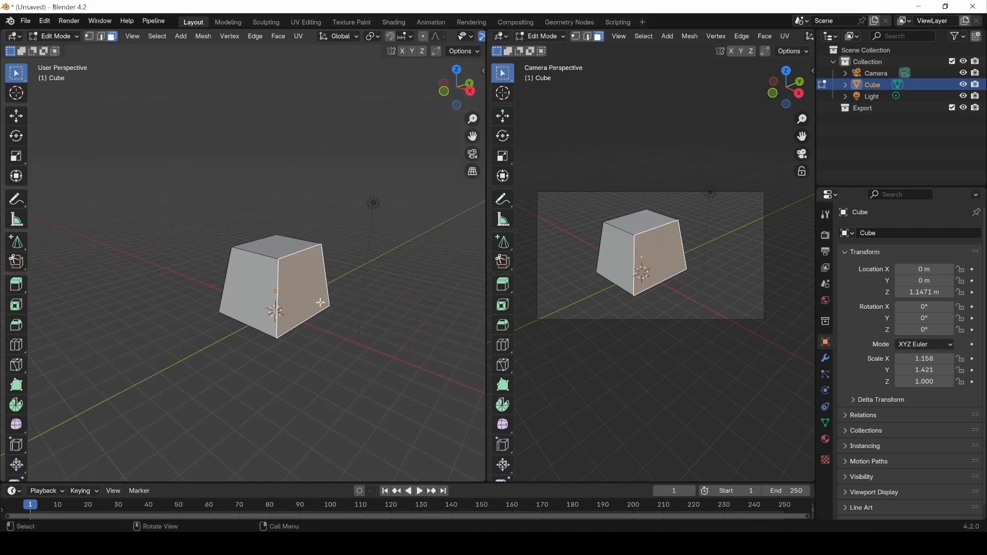
pyautogui.moveTo(218, 303); pyautogui.dragTo(256, 295, button='middle')
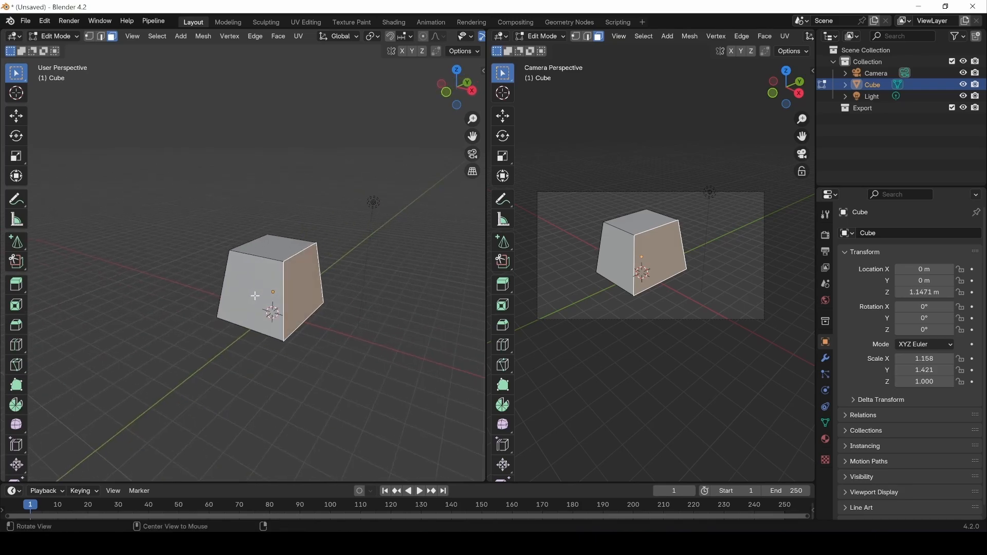
pyautogui.moveTo(247, 335); pyautogui.dragTo(341, 331, button='middle')
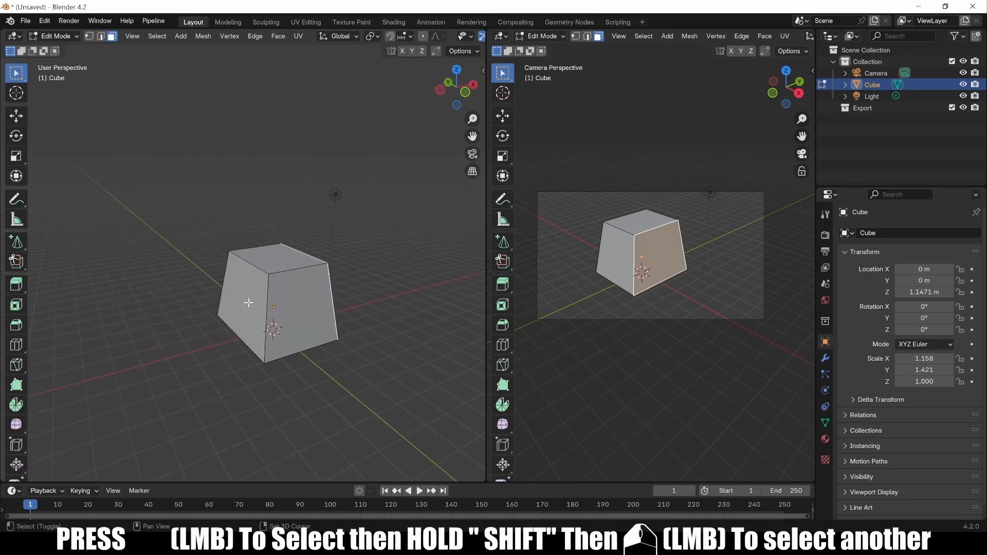
pyautogui.moveTo(381, 302); pyautogui.dragTo(284, 326, button='middle')
pyautogui.press('s')
pyautogui.press('x')
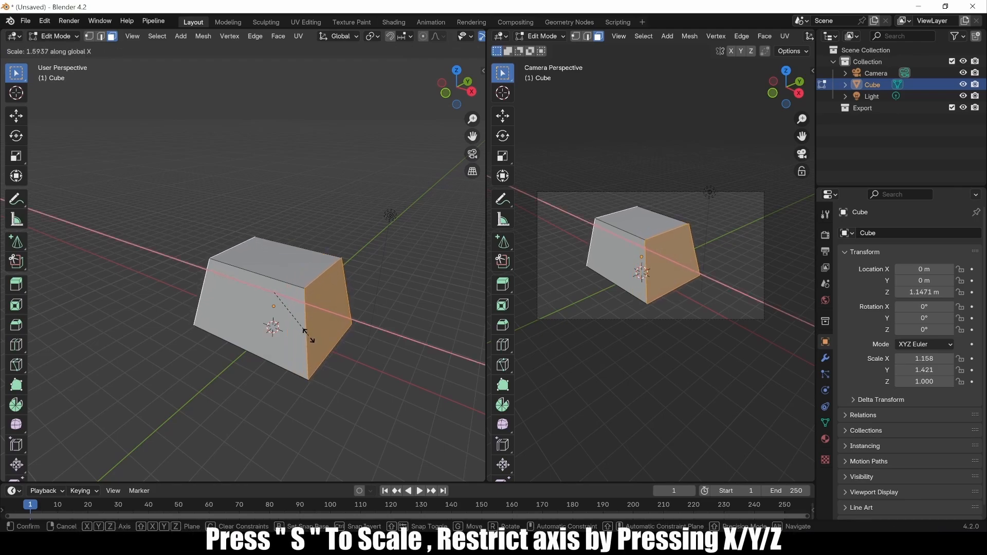
pyautogui.click(301, 331)
# Raise the block's top face 1.1669 m along Z.
pyautogui.click(279, 260)
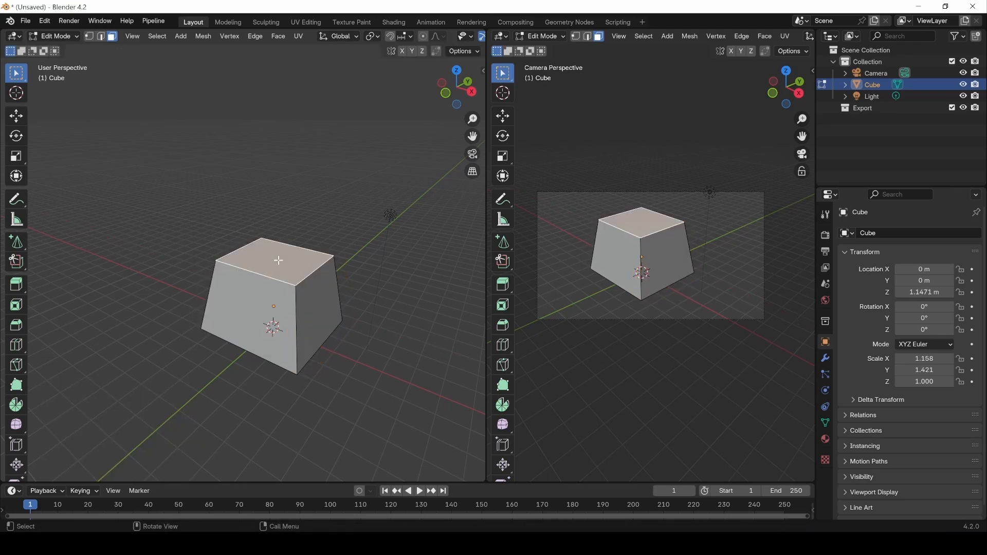
pyautogui.press('g')
pyautogui.press('z')
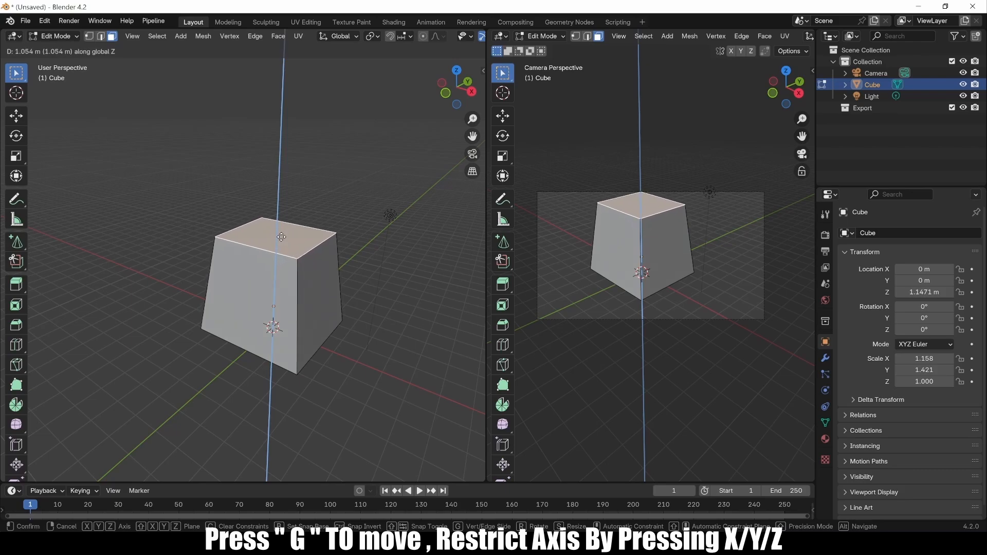
pyautogui.click(282, 234)
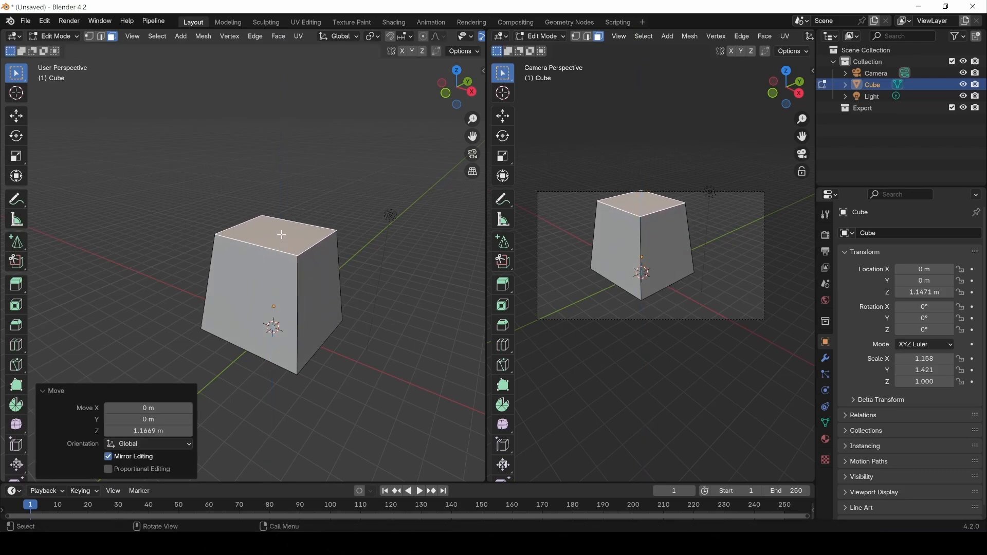
pyautogui.click(339, 385)
pyautogui.moveTo(337, 396); pyautogui.dragTo(330, 355, button='middle')
# In Object Mode, draw and extrude a small box on the block's front face with Add Cube.
pyautogui.click(74, 39)
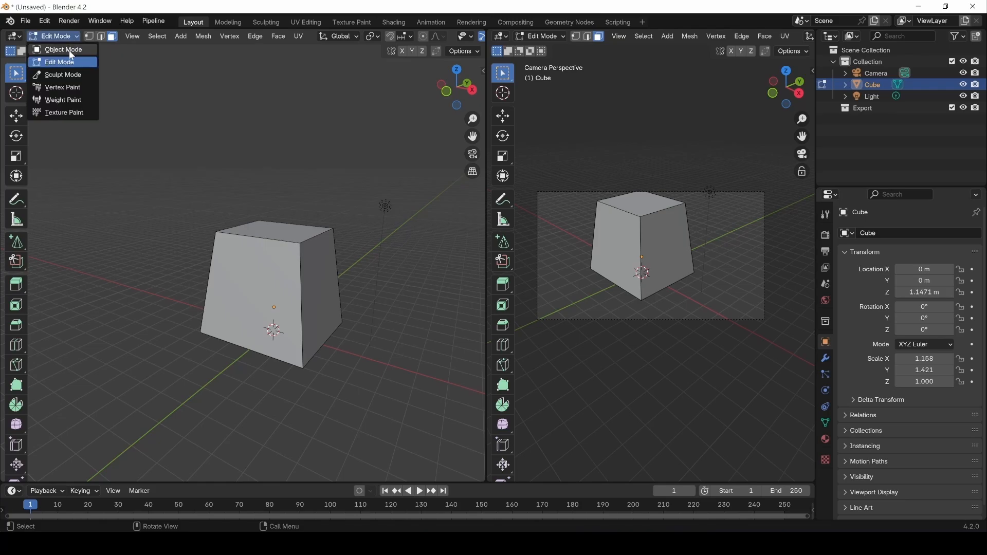
pyautogui.click(69, 50)
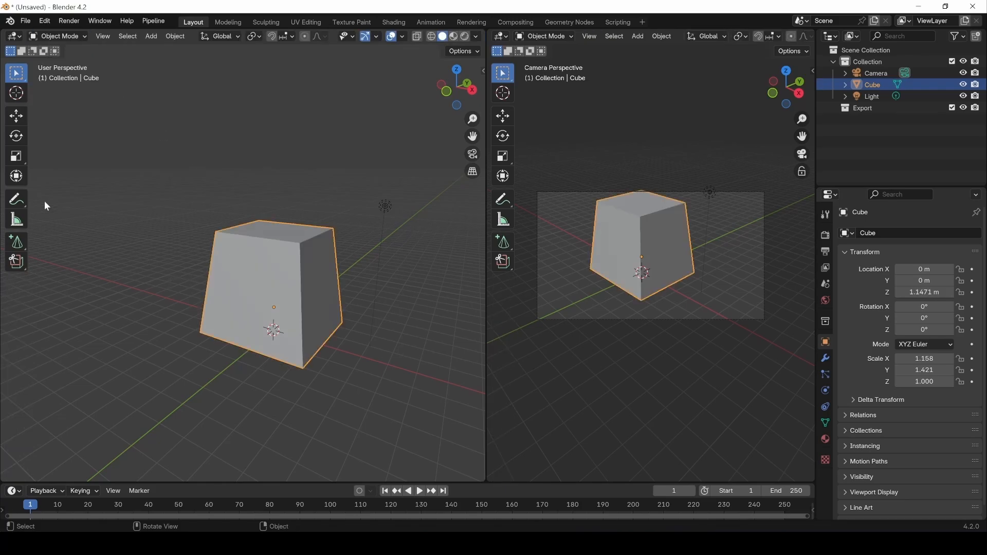
pyautogui.click(17, 242)
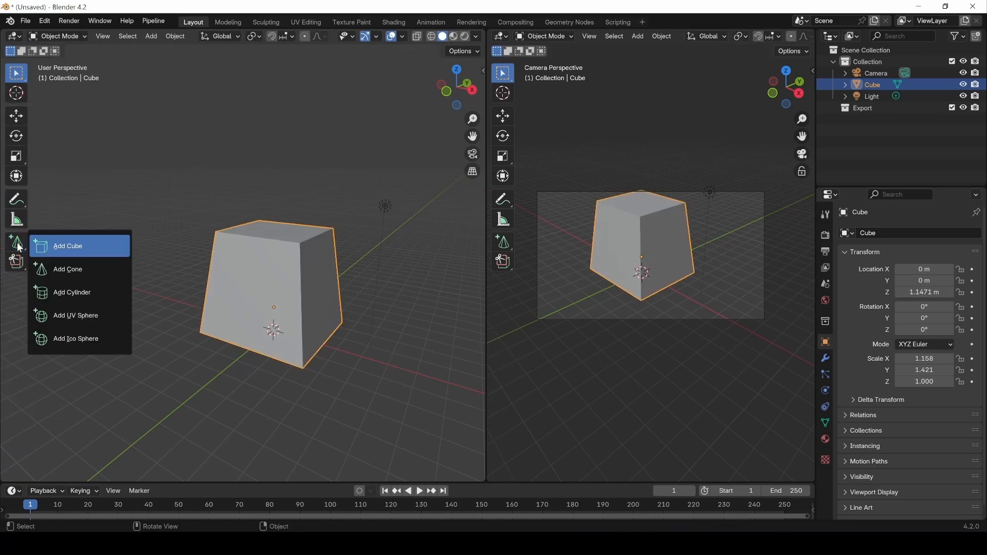
pyautogui.click(65, 253)
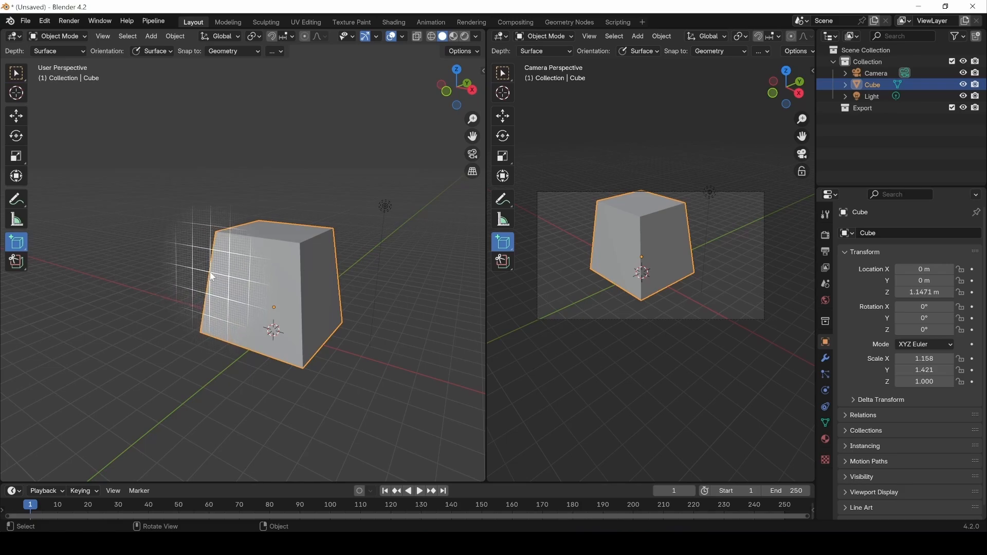
pyautogui.moveTo(211, 277); pyautogui.dragTo(236, 294)
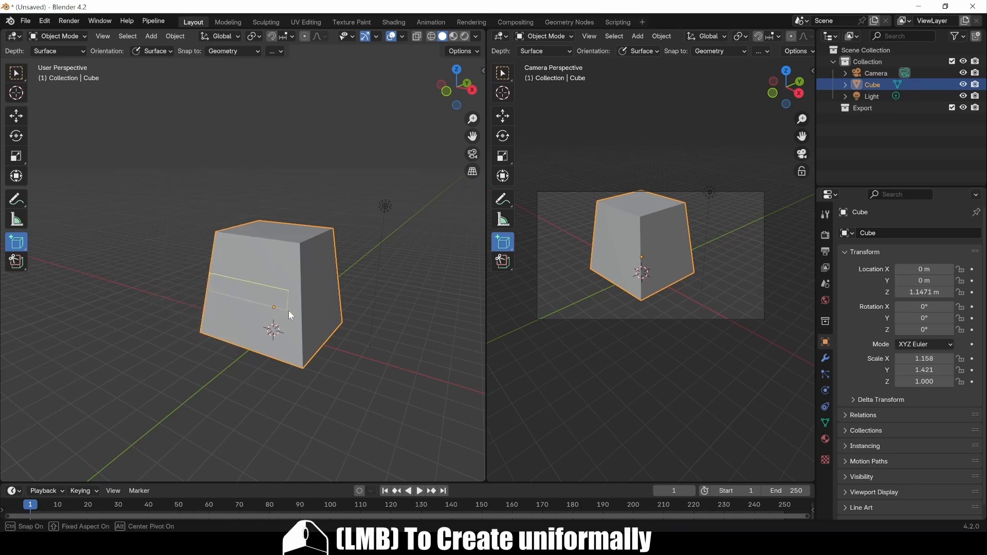
pyautogui.moveTo(288, 311); pyautogui.dragTo(300, 316)
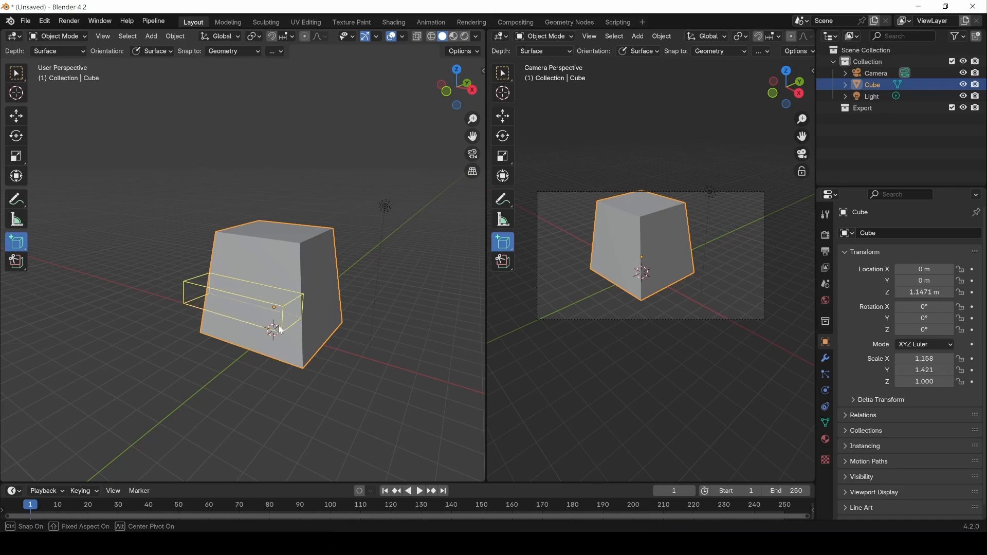
pyautogui.click(280, 326)
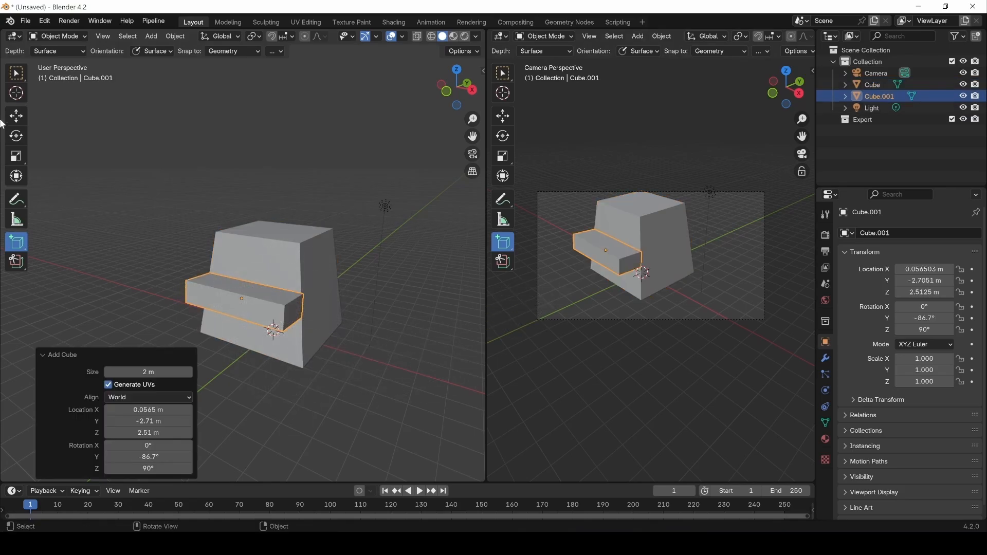
pyautogui.click(19, 77)
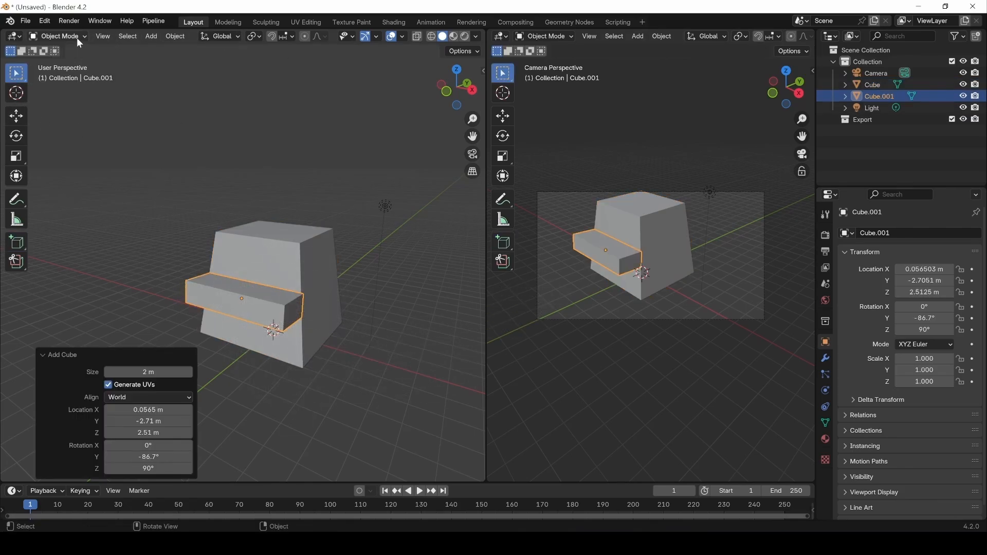
pyautogui.keyDown('alt'); pyautogui.moveTo(230, 362); pyautogui.dragTo(201, 226); pyautogui.keyUp('alt')
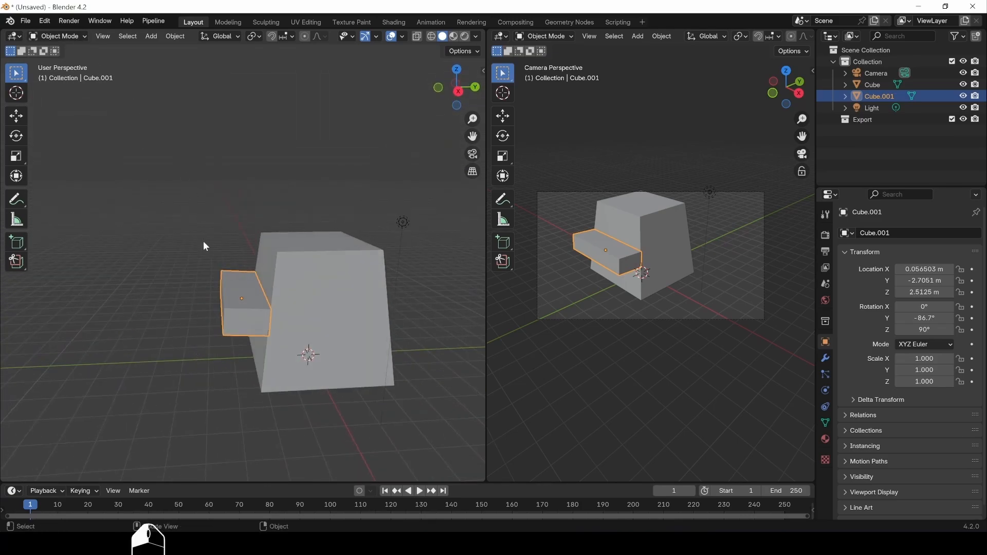
# In face select mode, raise the small box's top face 1.0931 m along Z.
pyautogui.press('Tab')
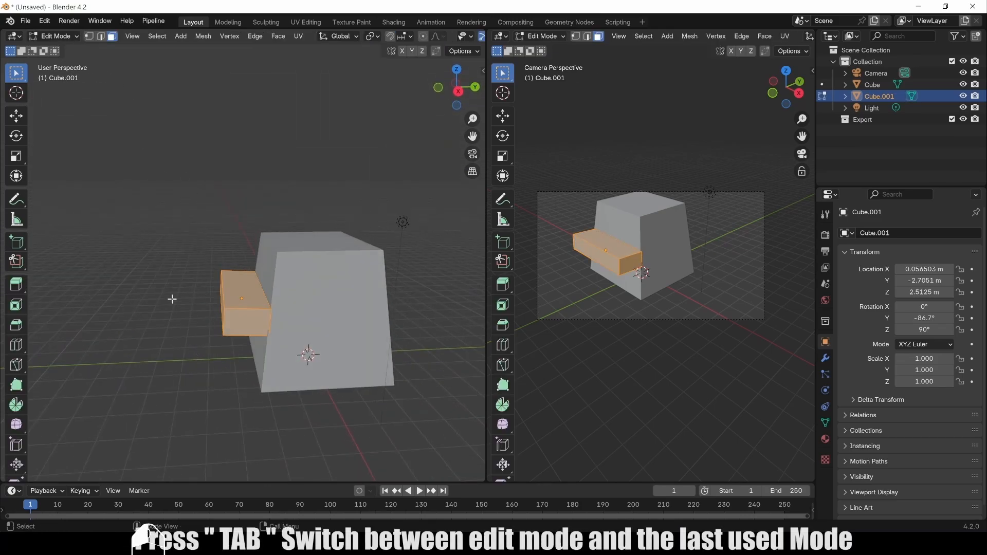
pyautogui.press('1')
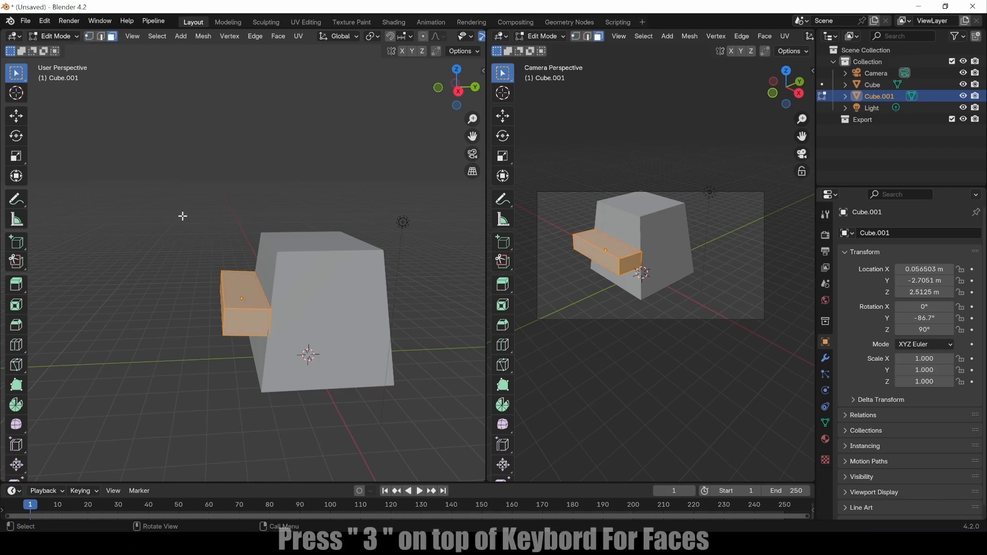
pyautogui.press('3')
pyautogui.click(248, 292)
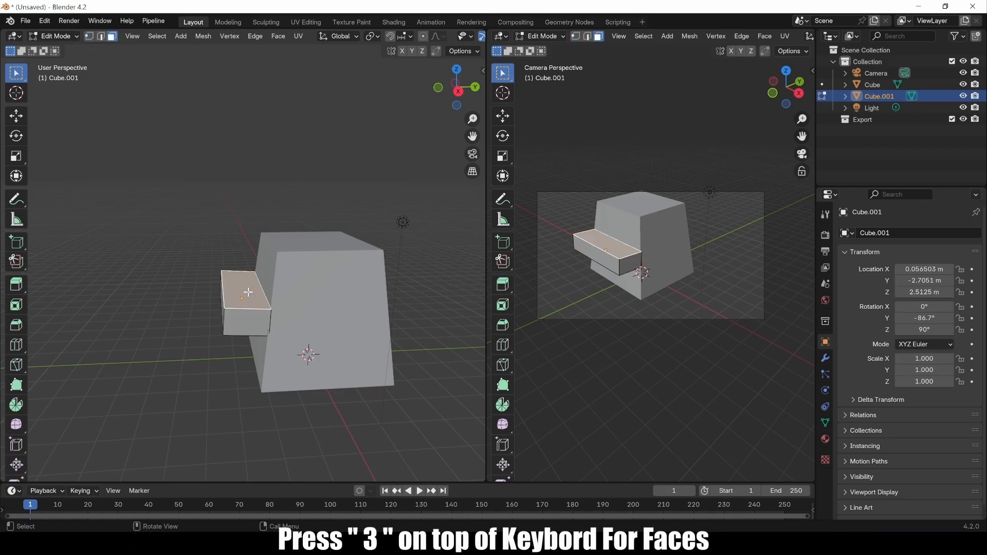
pyautogui.press('g')
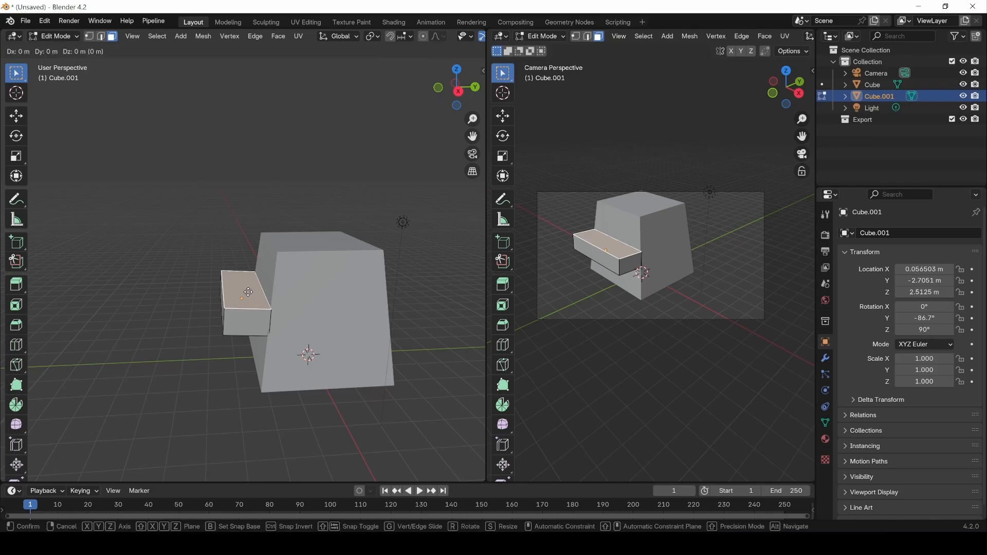
pyautogui.press('z')
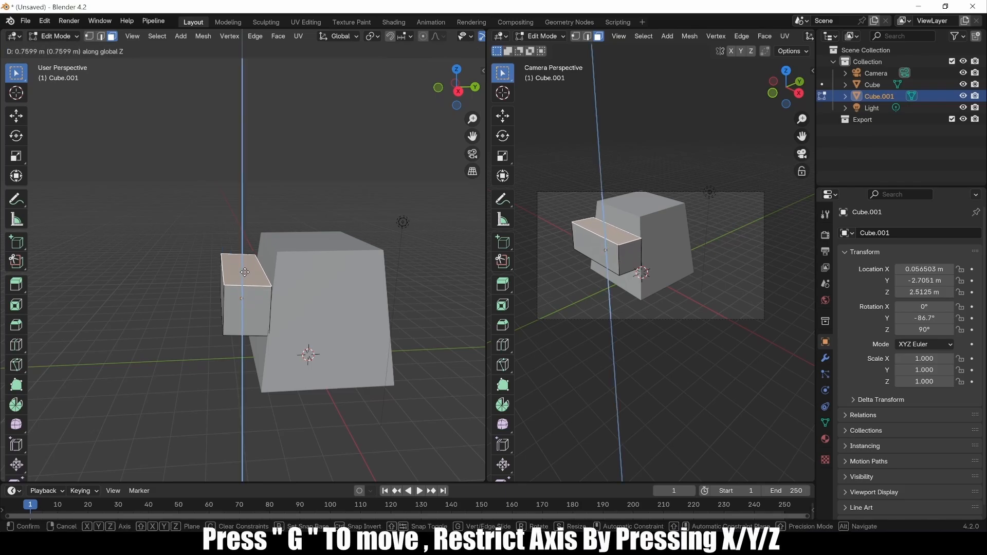
pyautogui.click(238, 280)
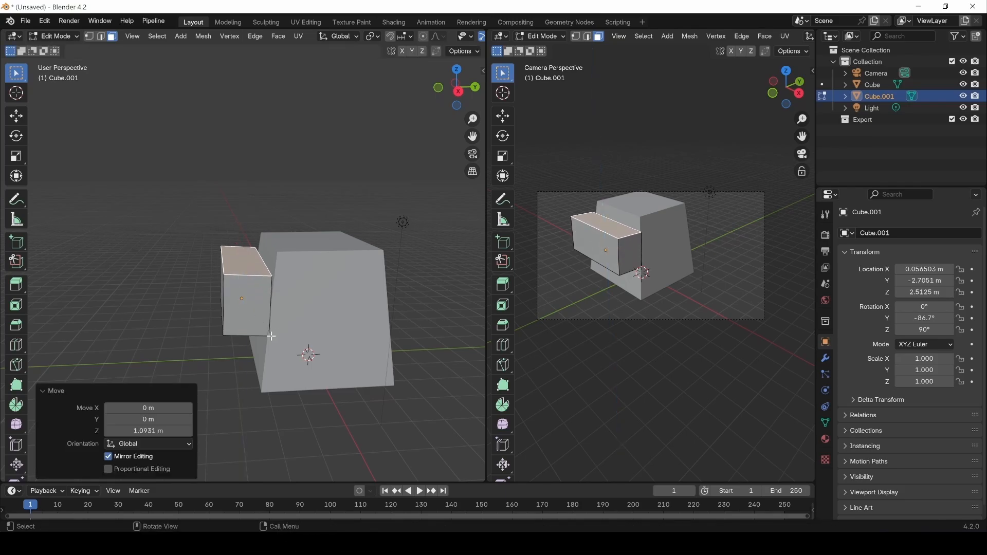
# Slide the whole small box 0.915 m along Y, then select its front face.
pyautogui.press('a')
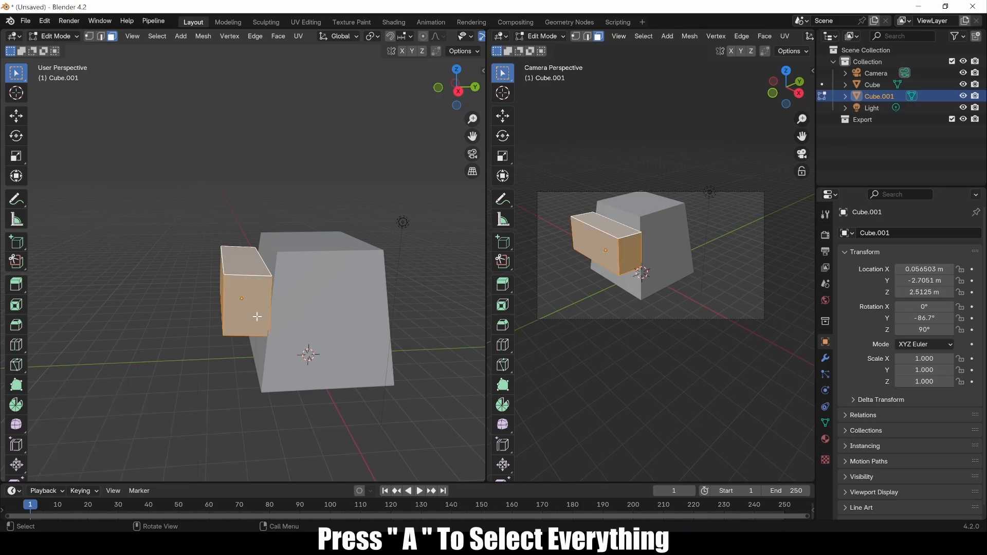
pyautogui.press('g')
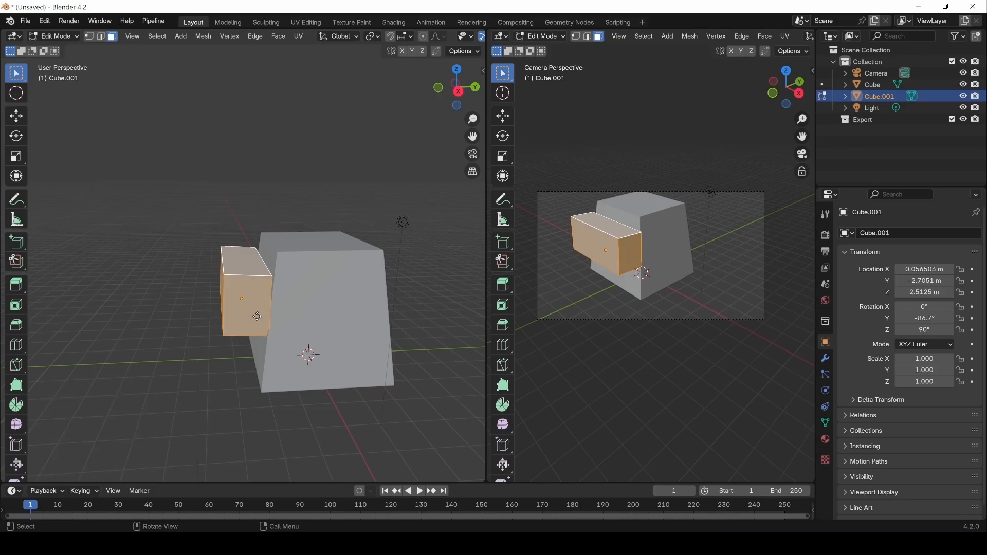
pyautogui.press('y')
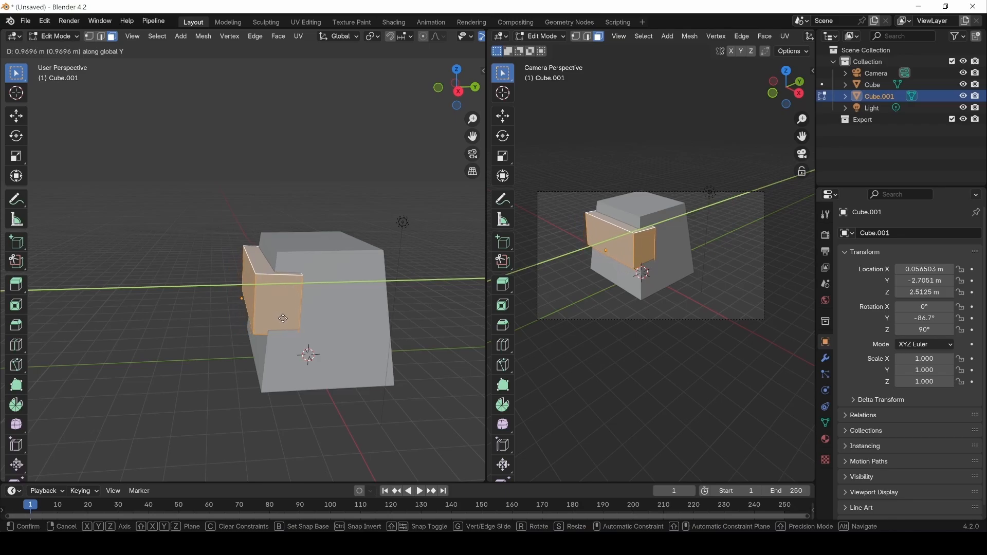
pyautogui.click(264, 357)
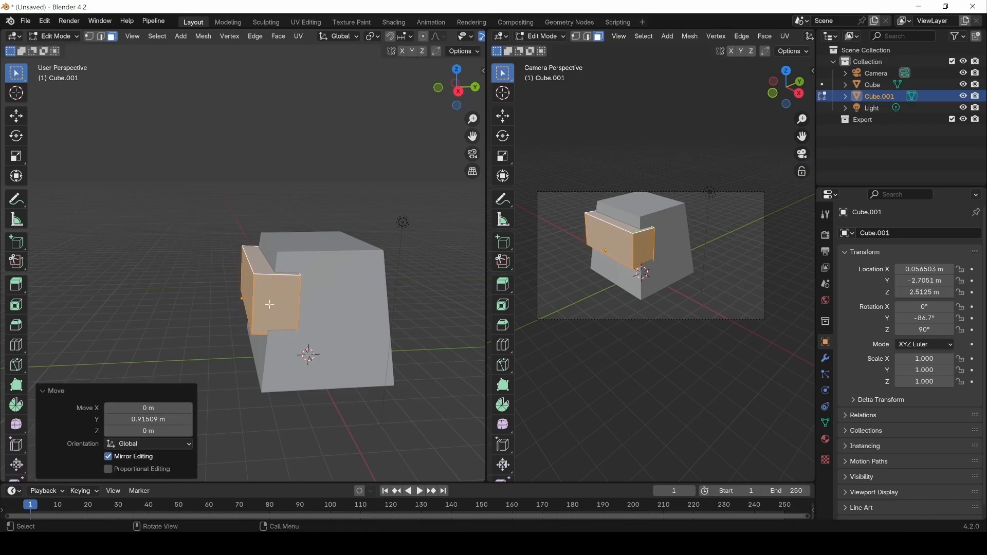
pyautogui.click(269, 303)
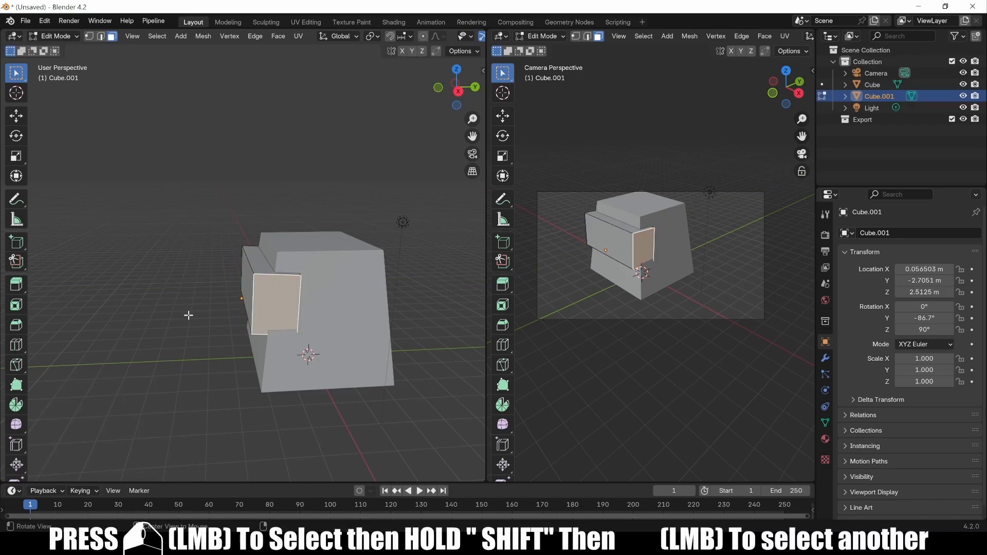
# Add the narrow side face to the selection and stretch both to 1.262 along X.
pyautogui.moveTo(188, 315)
pyautogui.mouseDown(button='middle')
pyautogui.moveTo(353, 306)
pyautogui.moveTo(196, 315)
pyautogui.mouseUp(button='middle')
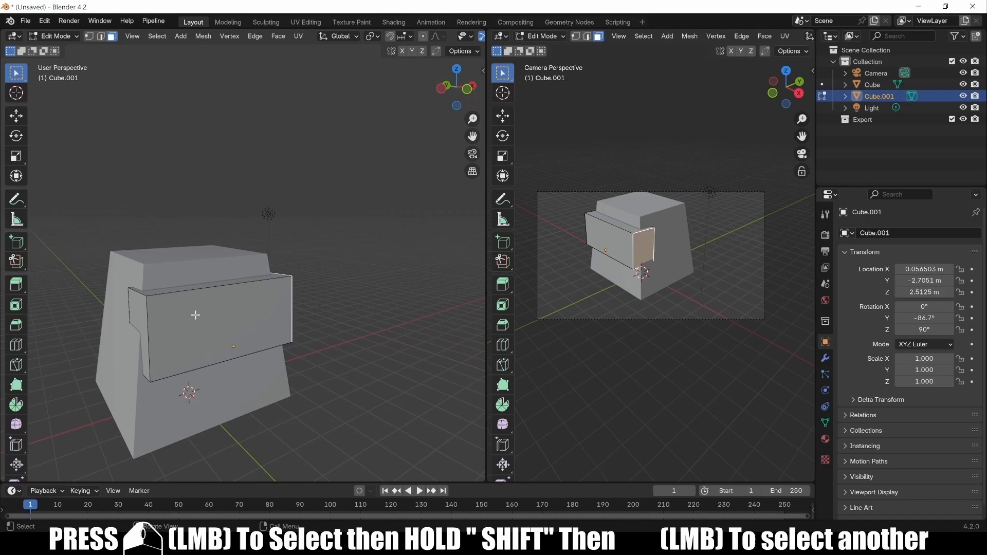
pyautogui.keyDown('shift'); pyautogui.click(139, 311); pyautogui.keyUp('shift')
pyautogui.moveTo(329, 318); pyautogui.dragTo(316, 349, button='middle')
pyautogui.press('s')
pyautogui.press('x')
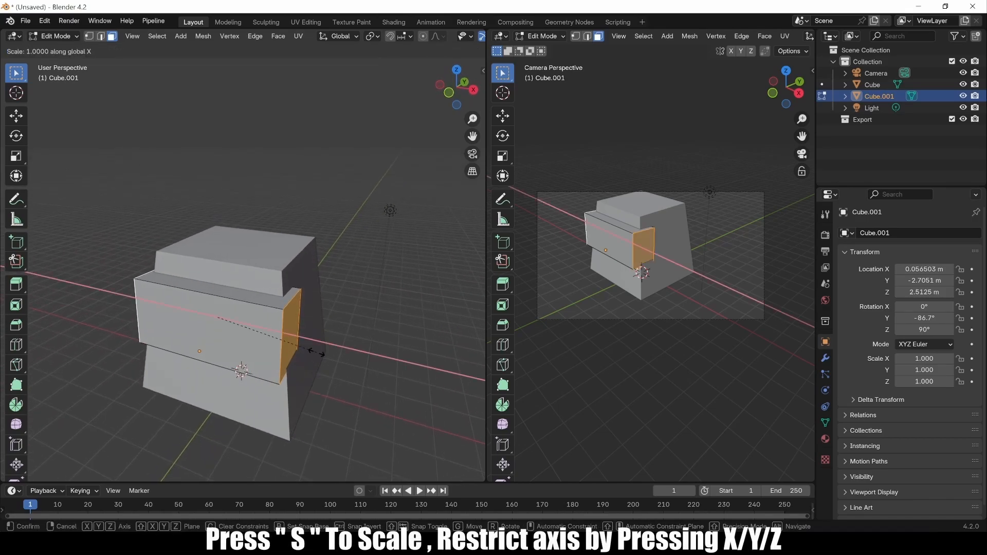
pyautogui.click(339, 373)
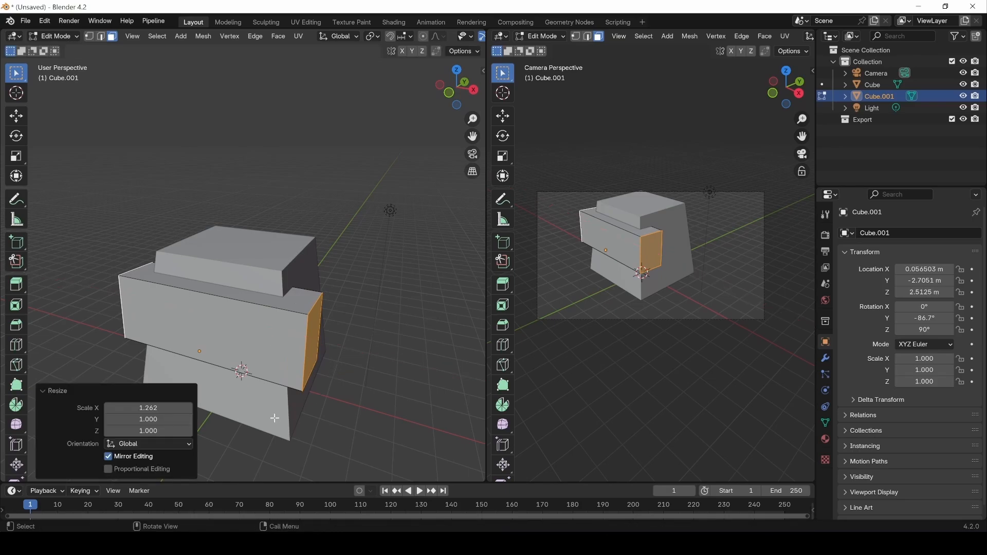
# Lower the long narrow strip face about 0.55 m along Z, then return to Object Mode.
pyautogui.moveTo(274, 418); pyautogui.dragTo(193, 366, button='middle')
pyautogui.click(192, 342)
pyautogui.click(14, 117)
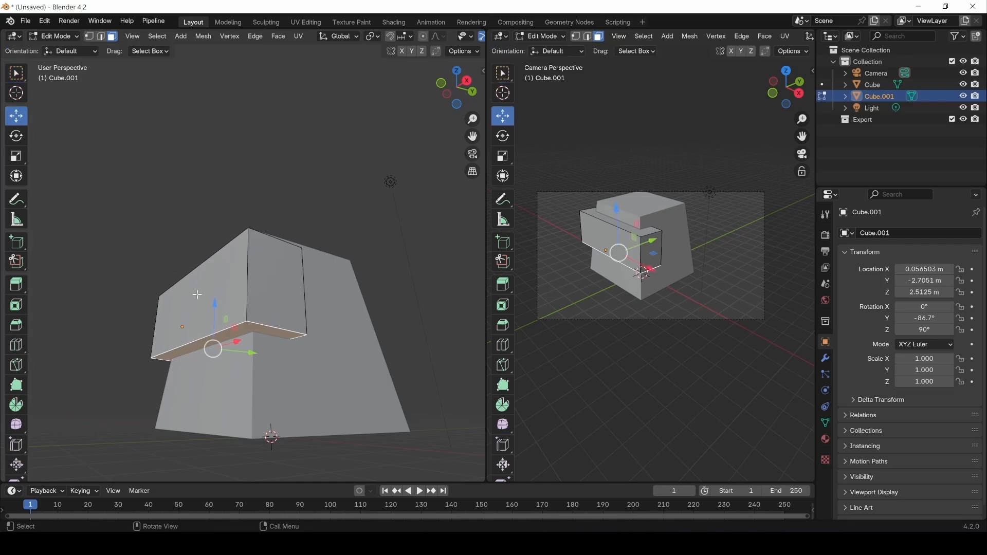
pyautogui.moveTo(212, 310); pyautogui.dragTo(216, 370)
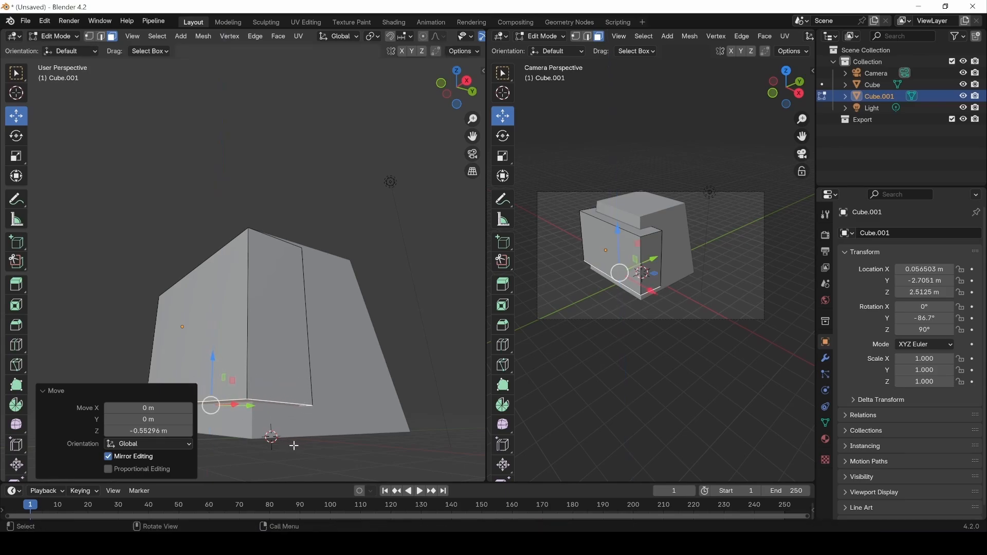
pyautogui.moveTo(294, 445); pyautogui.dragTo(304, 462, button='middle')
pyautogui.moveTo(326, 399); pyautogui.dragTo(255, 273, button='middle')
pyautogui.scroll(-5, 353, 392)
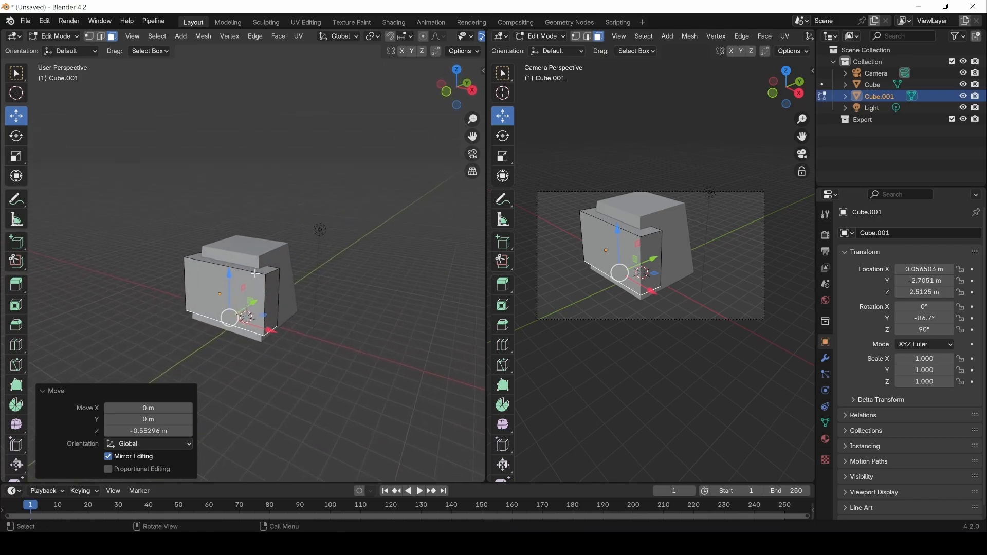
pyautogui.click(254, 365)
pyautogui.moveTo(253, 365); pyautogui.dragTo(275, 308, button='middle')
pyautogui.press('Tab')
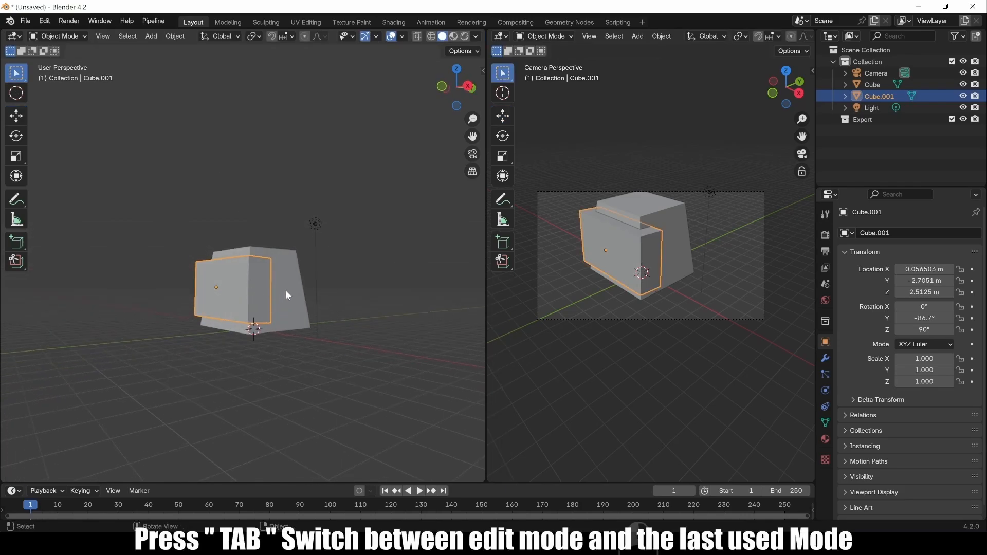
# Lower the main Cube's bottom face about 0.22 m.
pyautogui.click(287, 294)
pyautogui.moveTo(259, 377); pyautogui.dragTo(259, 326, button='middle')
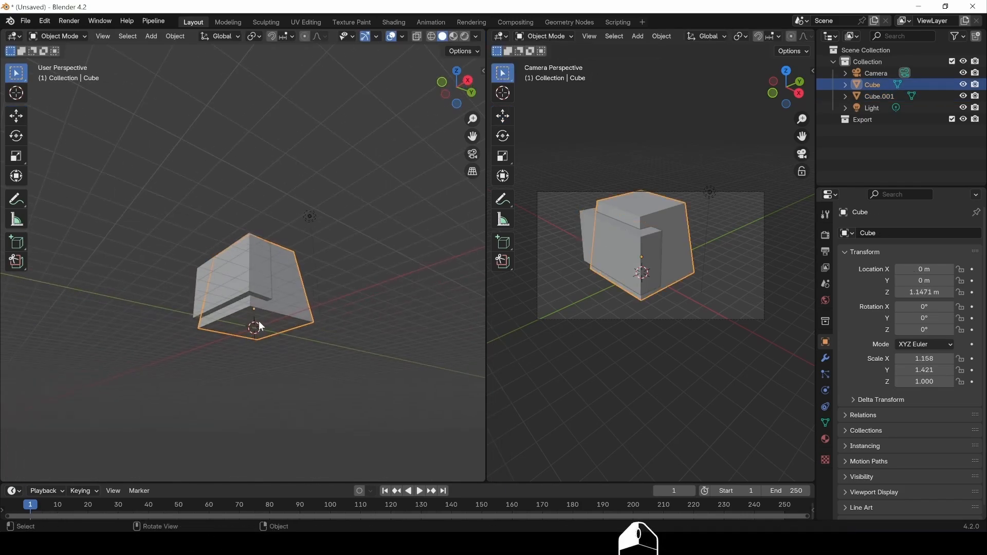
pyautogui.press('Tab')
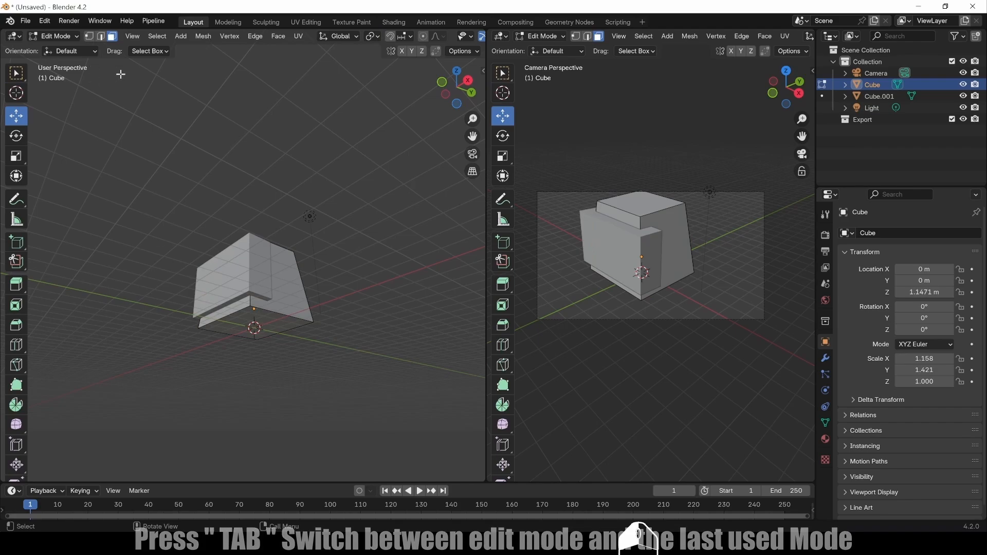
pyautogui.click(112, 36)
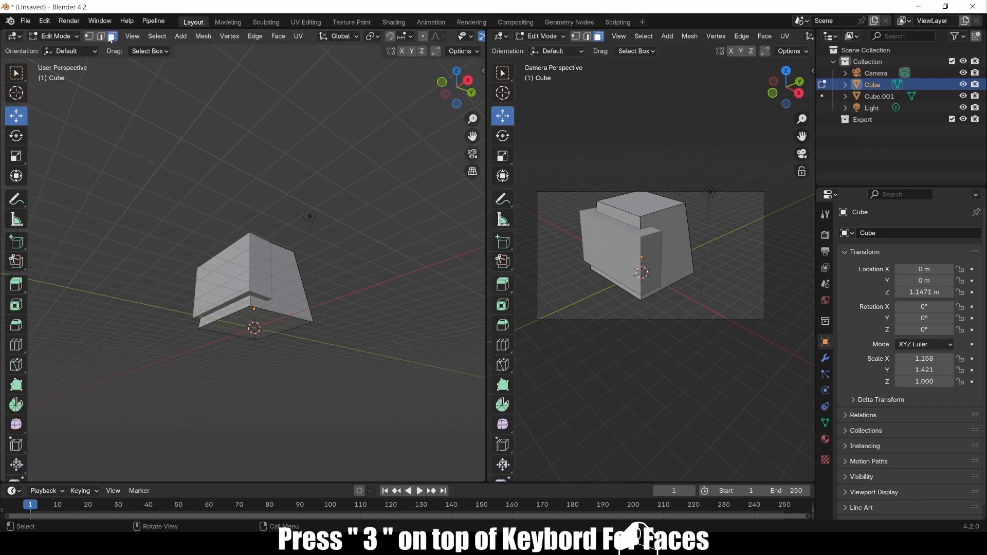
pyautogui.click(243, 324)
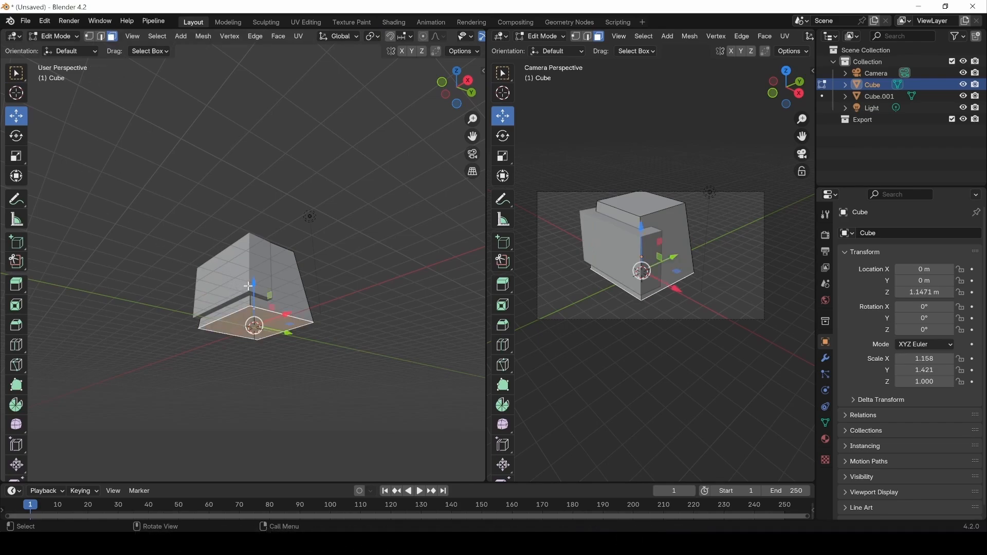
pyautogui.moveTo(256, 287); pyautogui.dragTo(188, 288)
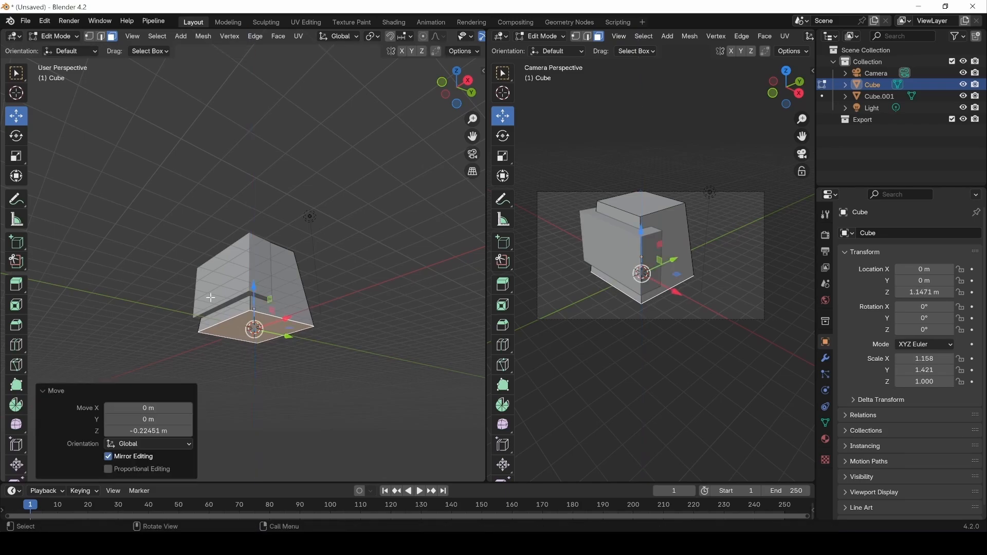
pyautogui.moveTo(188, 287); pyautogui.dragTo(148, 315, button='middle')
pyautogui.press('Tab')
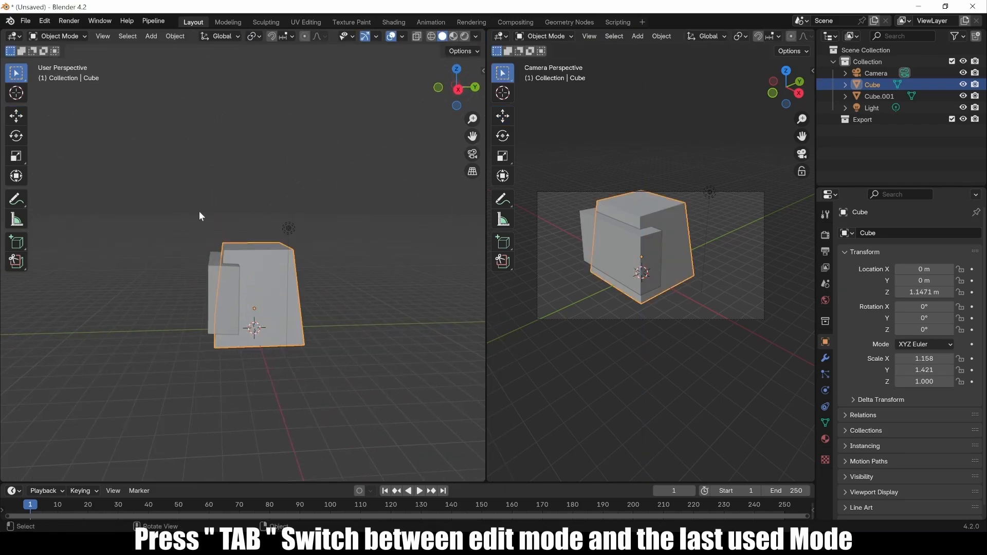
# Push a side face of Cube.001 outward 0.54 m along Y.
pyautogui.click(226, 283)
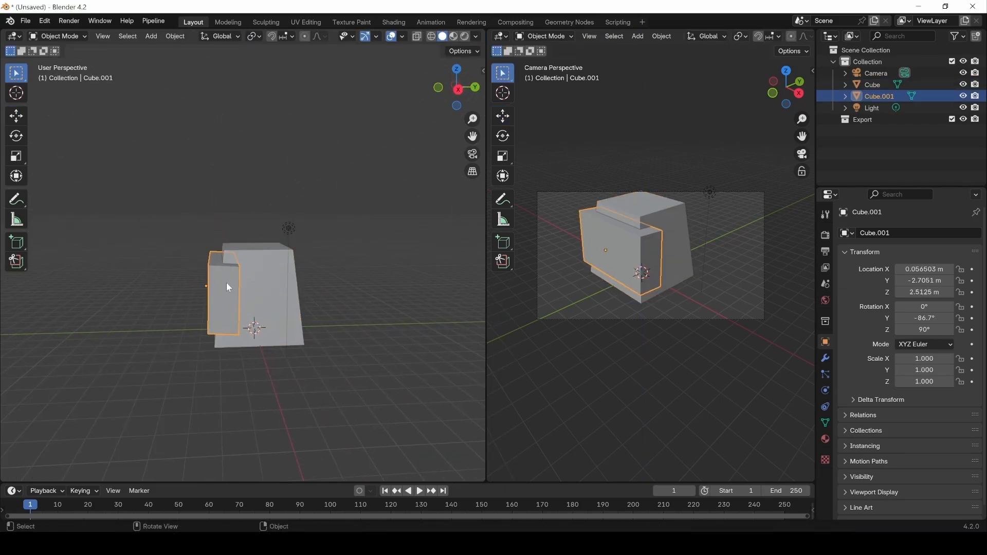
pyautogui.press('Tab')
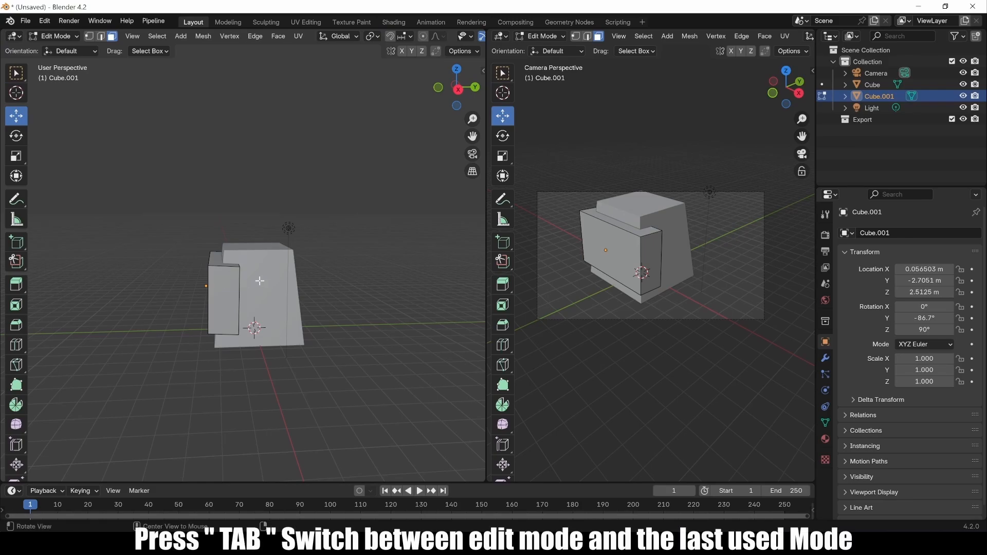
pyautogui.moveTo(227, 285); pyautogui.dragTo(212, 289, button='middle')
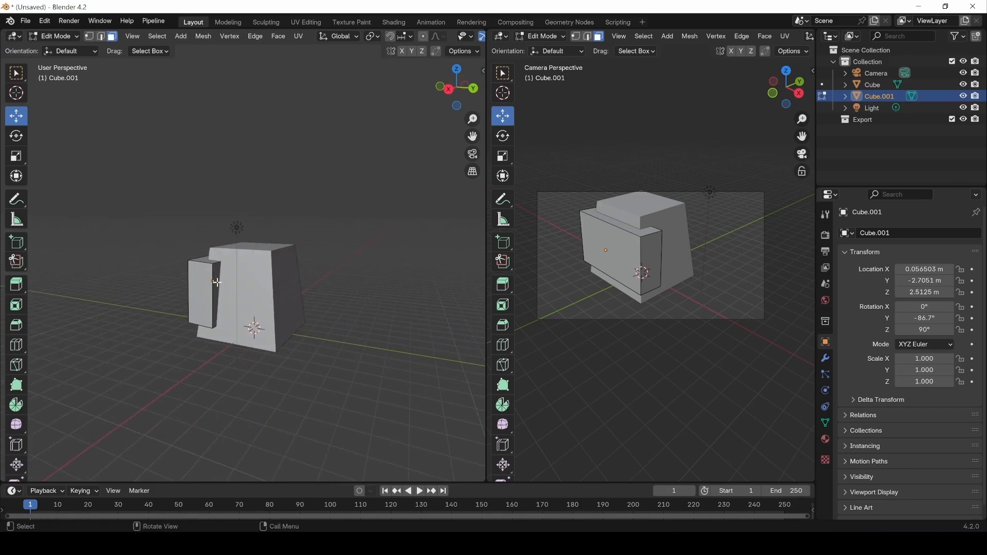
pyautogui.click(217, 283)
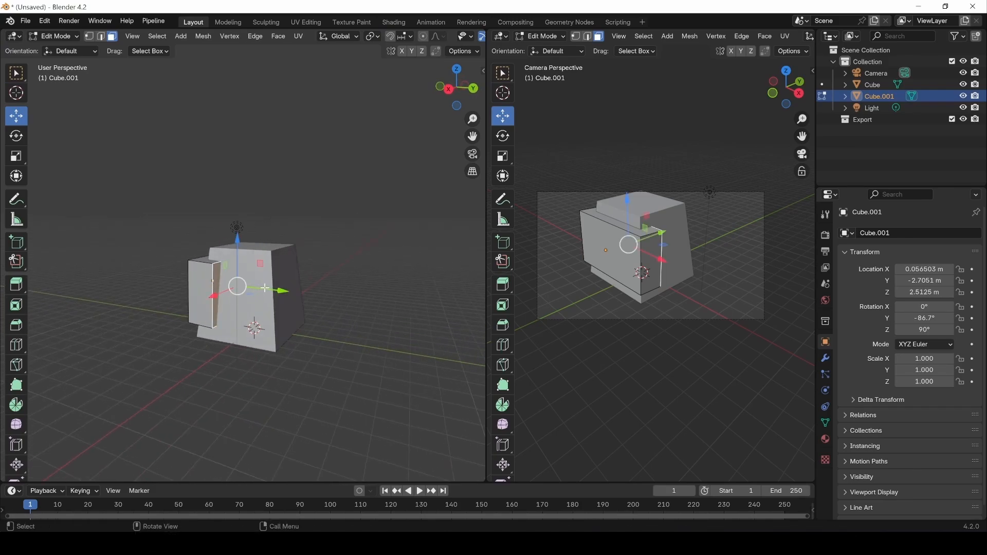
pyautogui.moveTo(266, 289); pyautogui.dragTo(268, 288)
pyautogui.moveTo(273, 289); pyautogui.dragTo(278, 291)
pyautogui.moveTo(302, 363); pyautogui.dragTo(309, 348, button='middle')
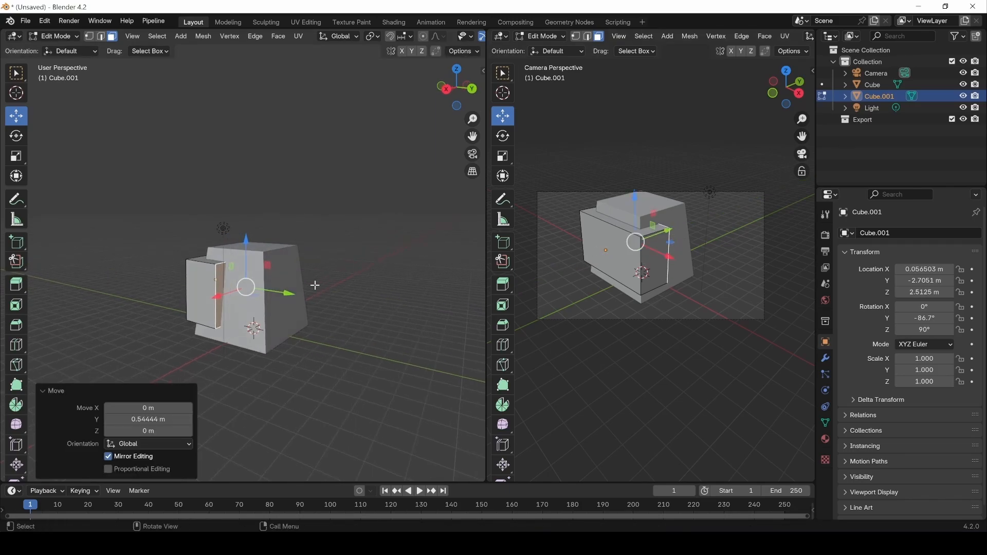
pyautogui.press('Tab')
# Push the main Cube's right side face 0.73 m along Y and return to Object Mode.
pyautogui.click(273, 321)
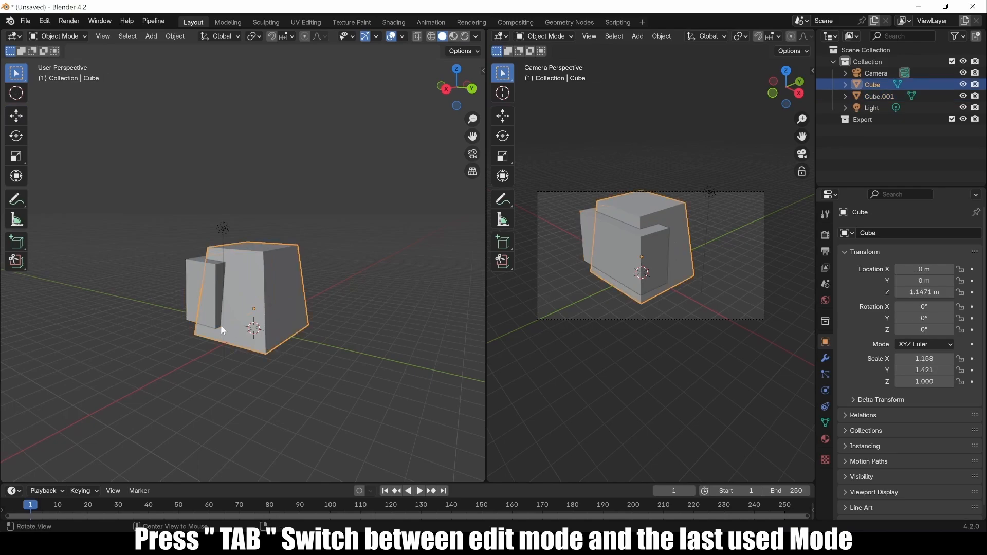
pyautogui.moveTo(221, 325); pyautogui.dragTo(325, 326, button='middle')
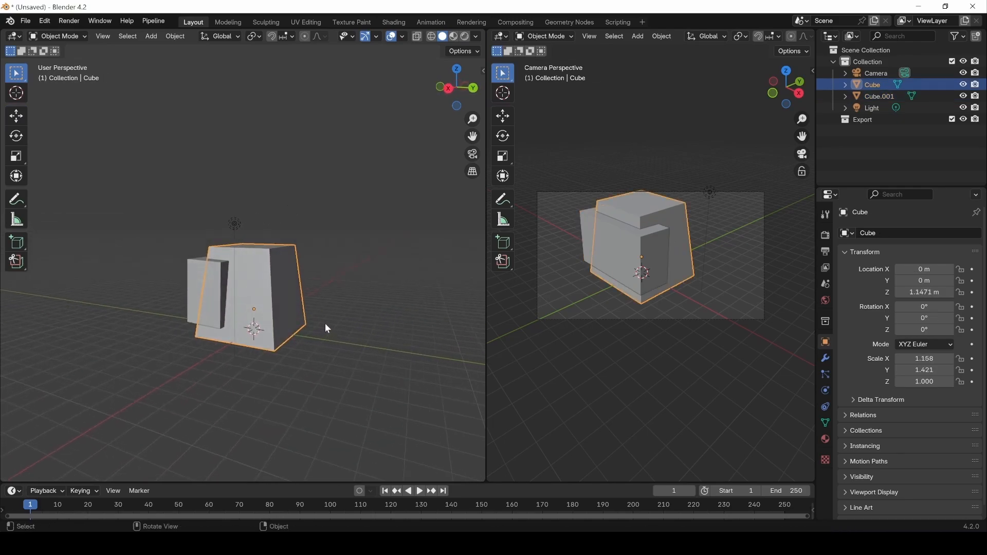
pyautogui.press('Tab')
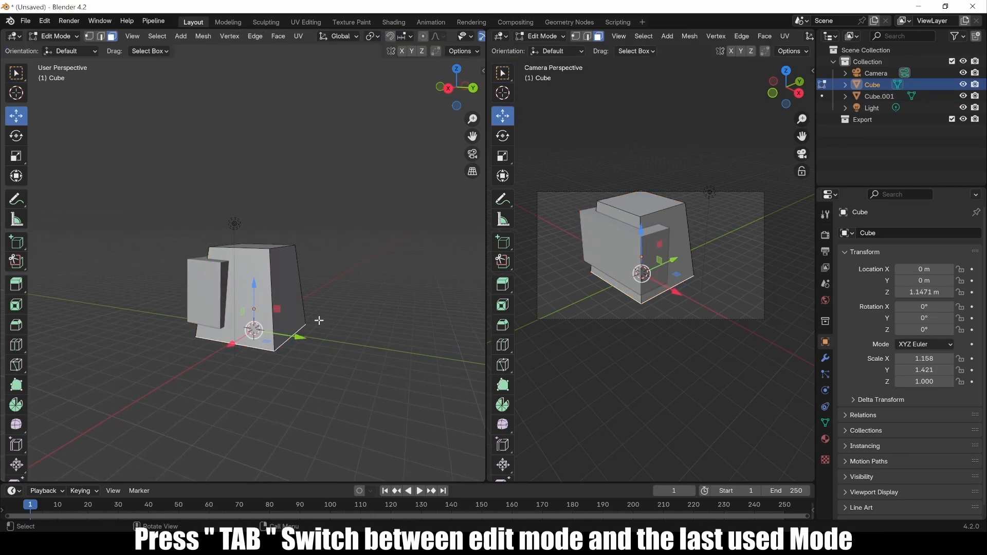
pyautogui.click(281, 280)
pyautogui.press('g')
pyautogui.press('y')
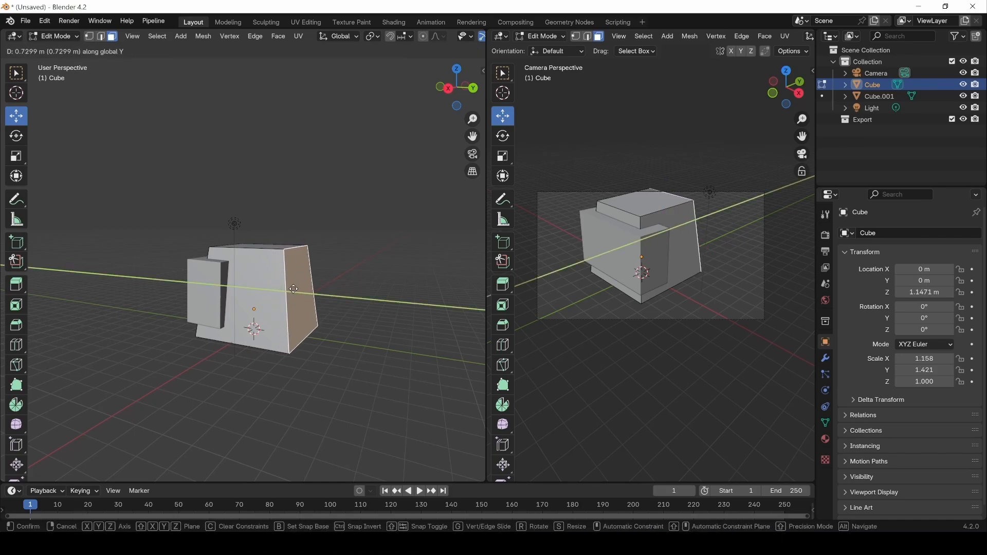
pyautogui.click(294, 289)
pyautogui.moveTo(239, 379); pyautogui.dragTo(110, 70, button='middle')
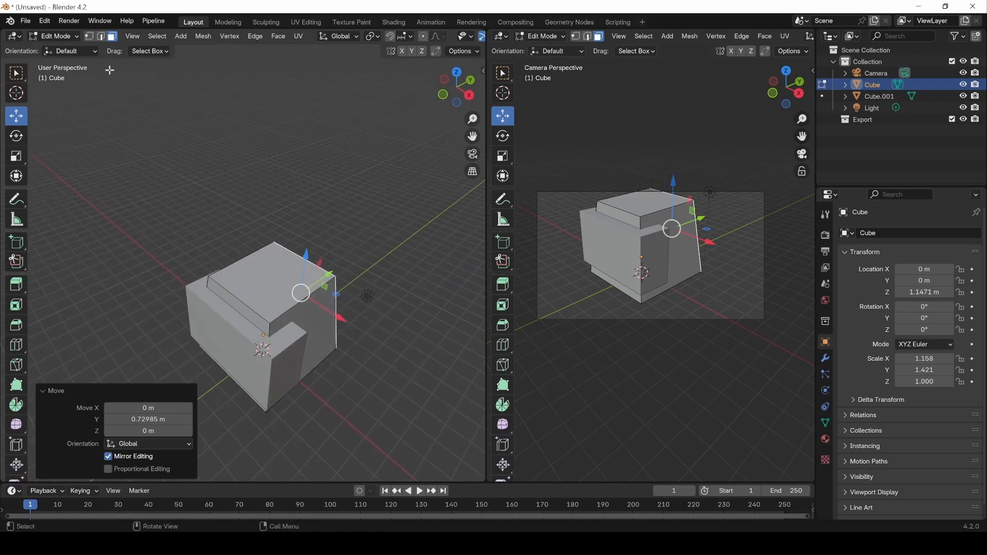
pyautogui.click(68, 38)
pyautogui.click(54, 48)
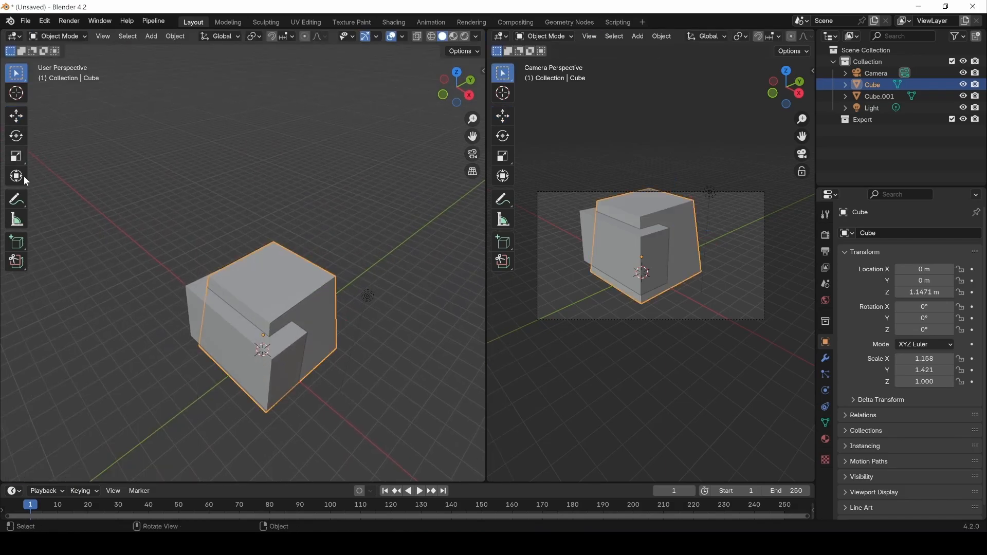
# Draw a new small box, Cube.002, on top of the base block.
pyautogui.click(18, 246)
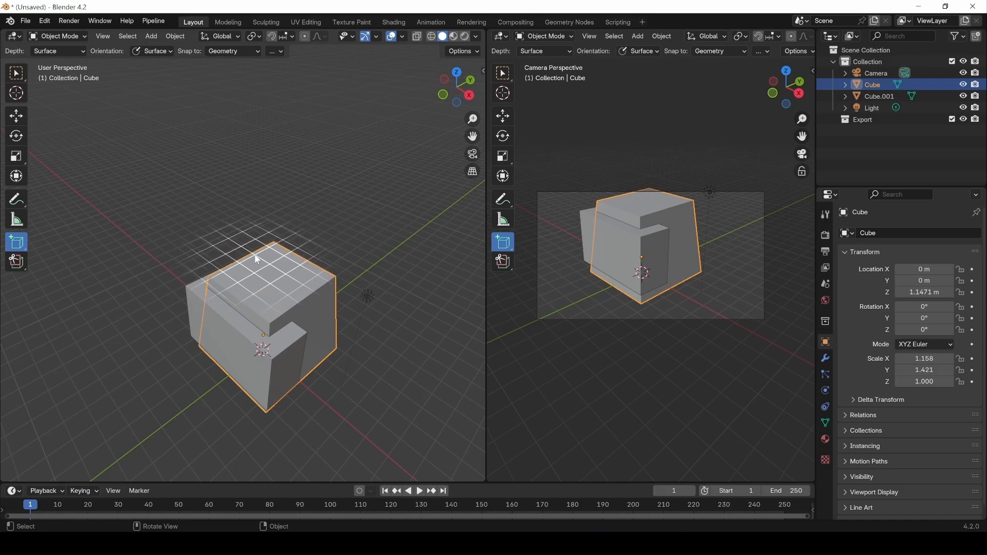
pyautogui.moveTo(255, 257); pyautogui.dragTo(256, 258)
pyautogui.moveTo(319, 282); pyautogui.dragTo(312, 276)
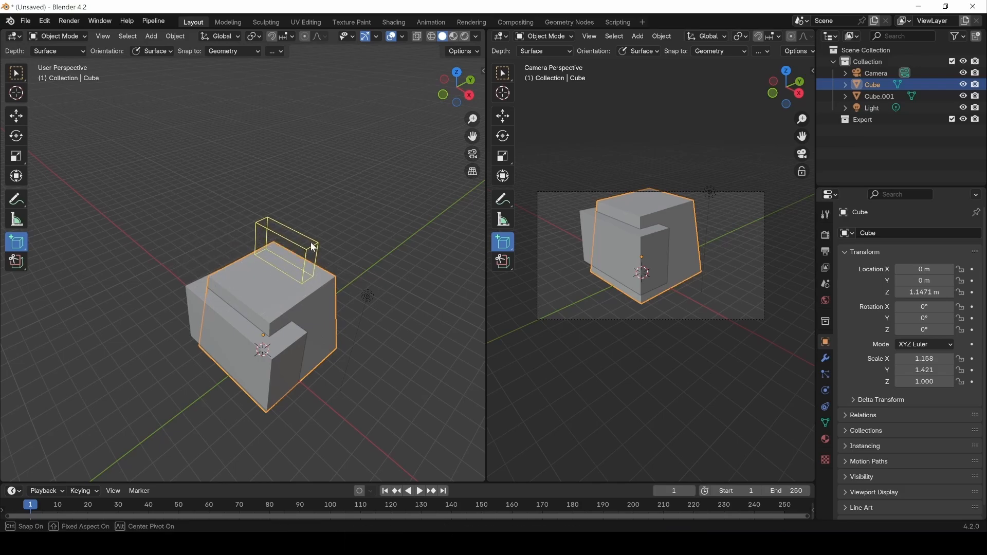
pyautogui.click(311, 246)
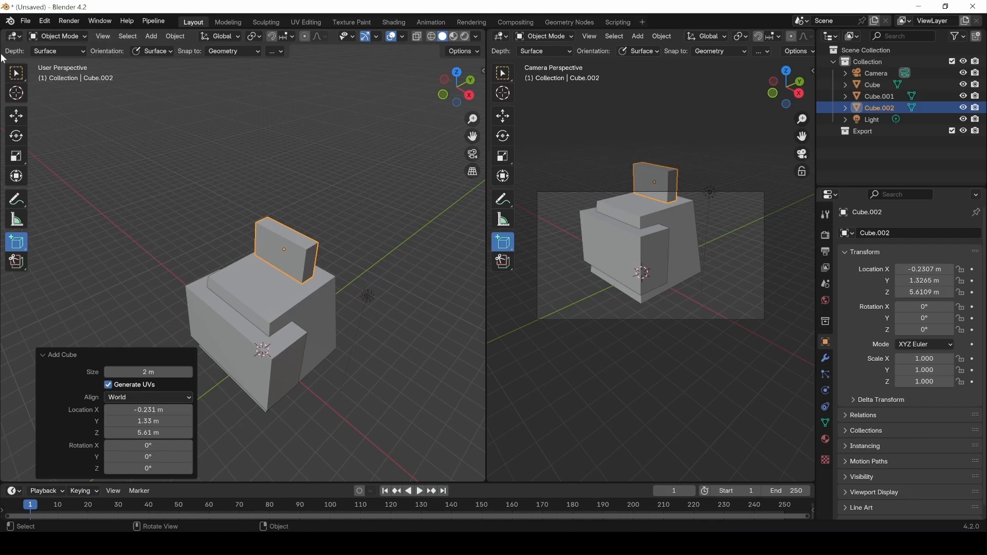
# Shift Cube.002 along X and scale it to 0.772 in X and 0.867 in Z.
pyautogui.click(17, 119)
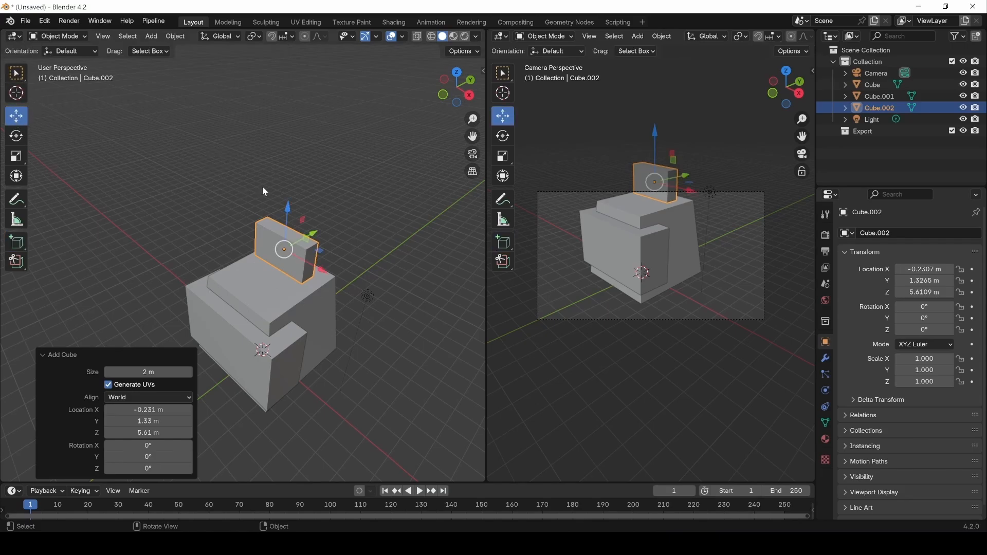
pyautogui.moveTo(313, 264); pyautogui.dragTo(320, 268)
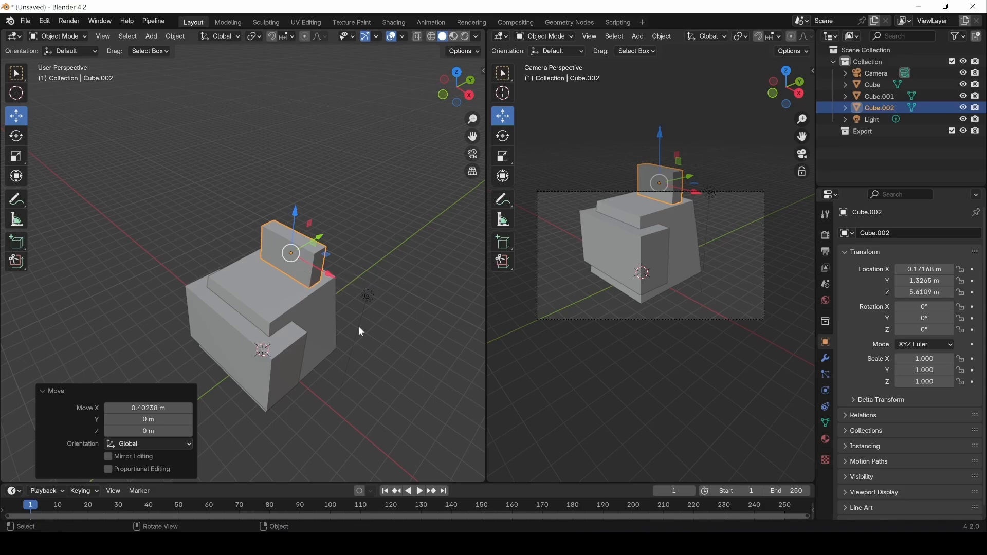
pyautogui.press('s')
pyautogui.press('x')
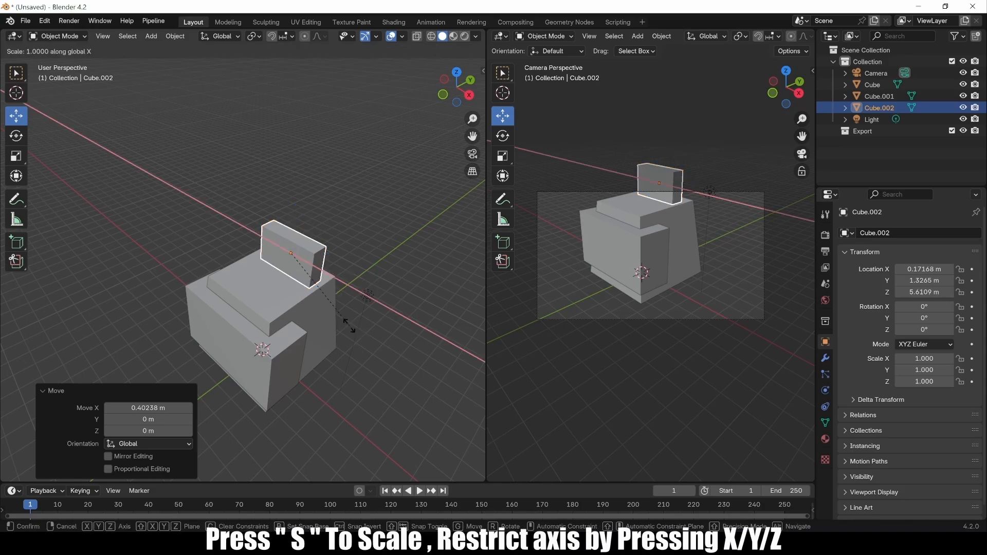
pyautogui.click(331, 312)
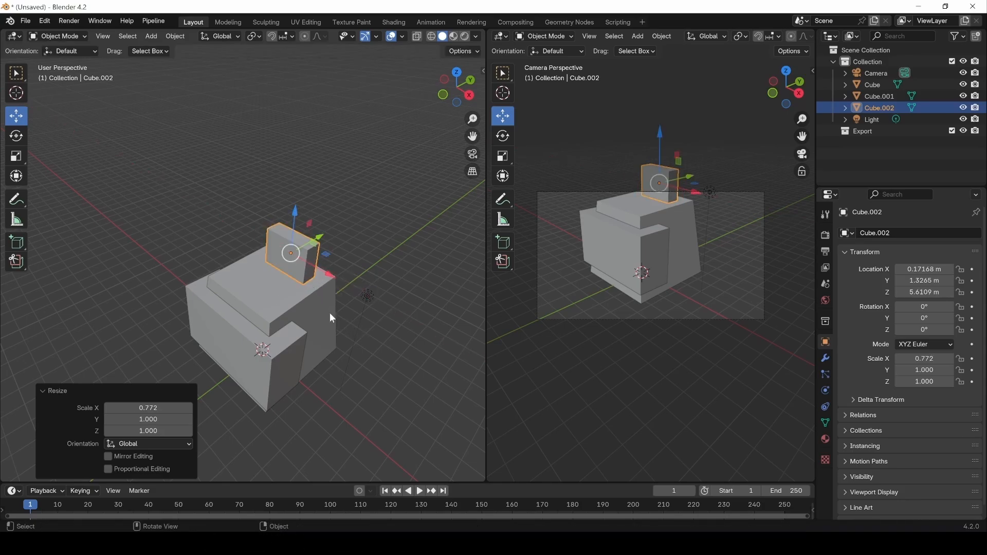
pyautogui.press('s')
pyautogui.press('z')
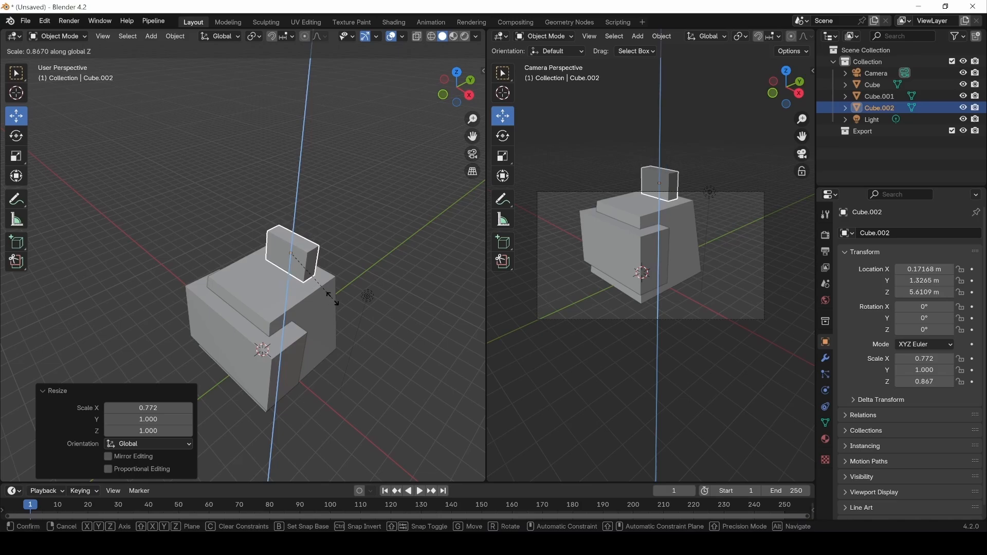
pyautogui.click(329, 301)
# Lower Cube.002 about 0.27 m, slide it back, and shrink it to 0.754 in Y.
pyautogui.press('g')
pyautogui.press('z')
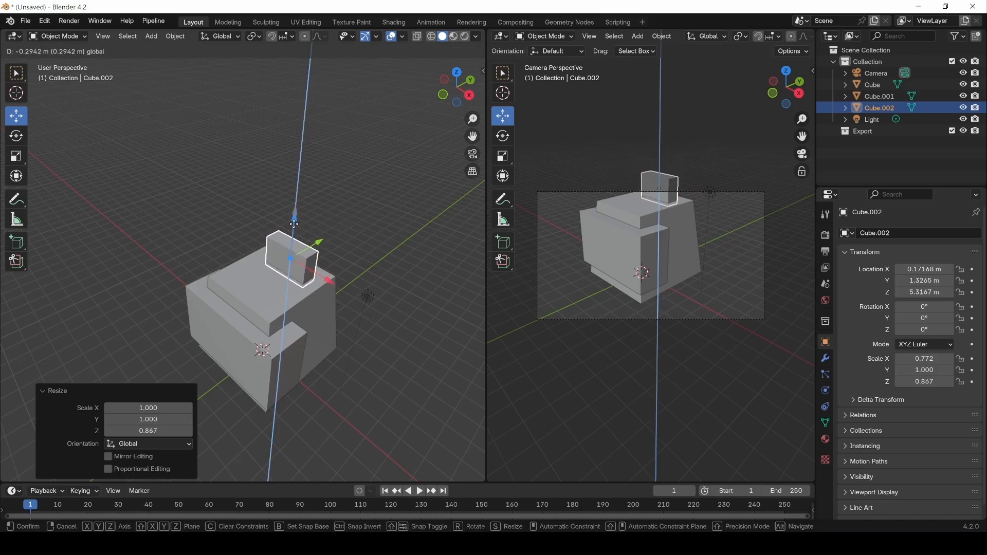
pyautogui.click(318, 233)
pyautogui.moveTo(320, 247); pyautogui.dragTo(309, 256)
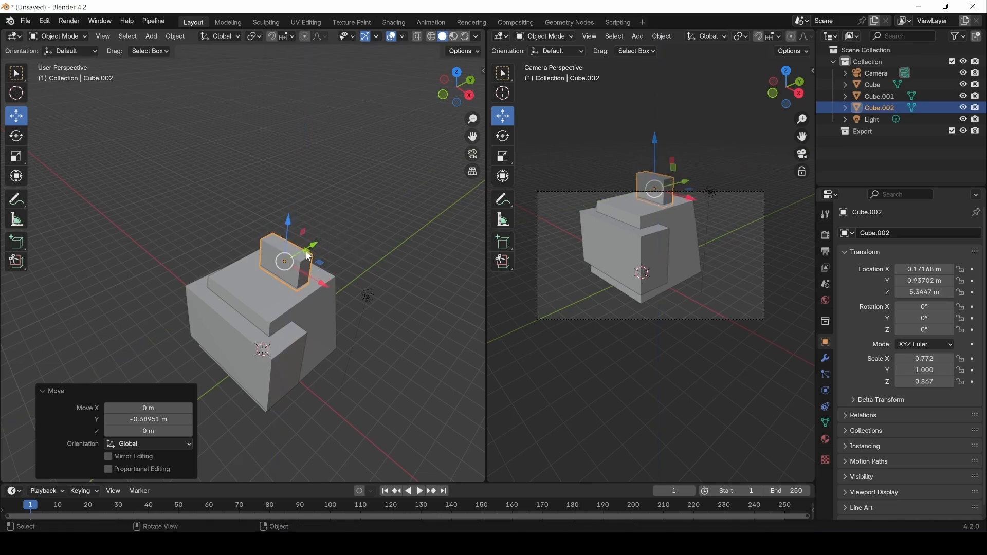
pyautogui.press('s')
pyautogui.press('y')
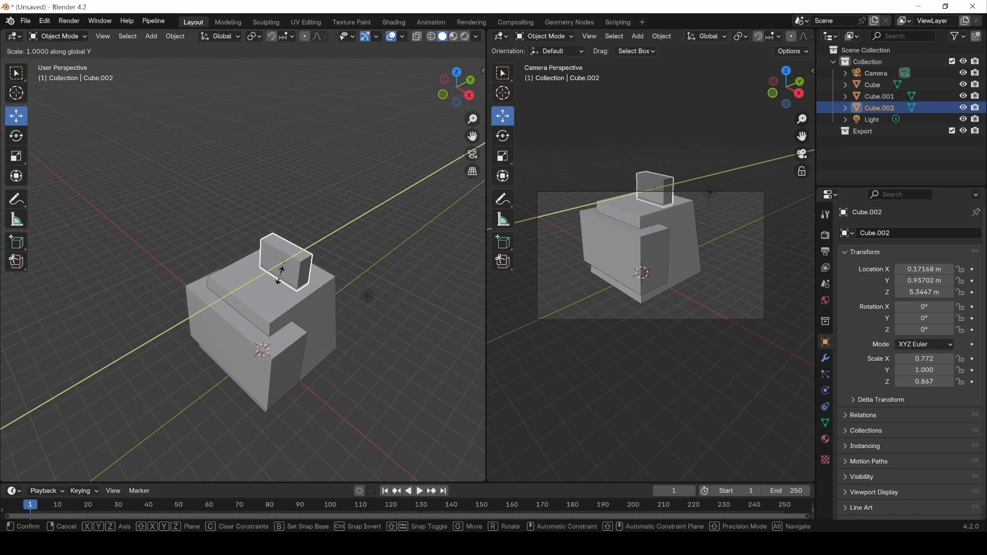
pyautogui.click(286, 277)
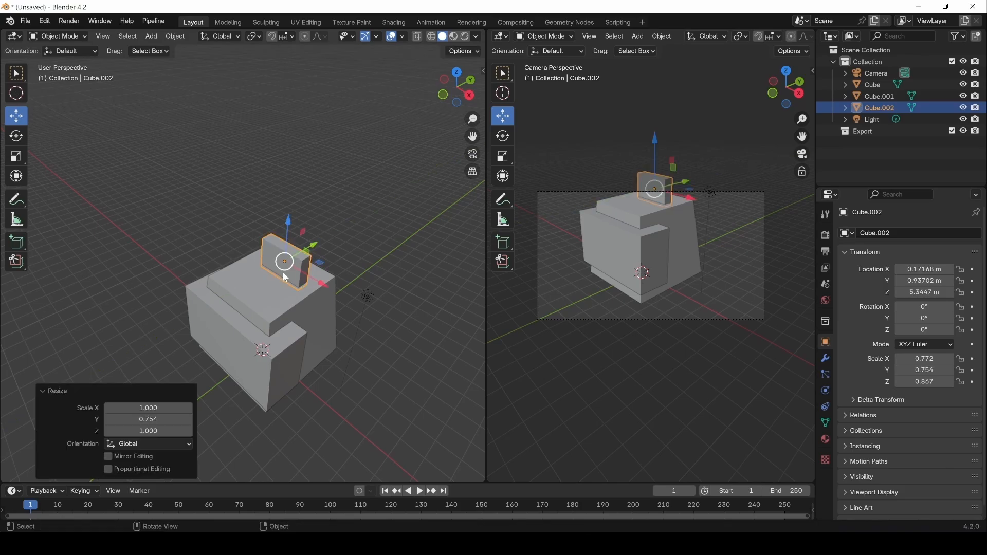
# Move the small upright block along Y to 1.0556 m.
pyautogui.click(336, 233)
pyautogui.moveTo(350, 257); pyautogui.dragTo(271, 245, button='middle')
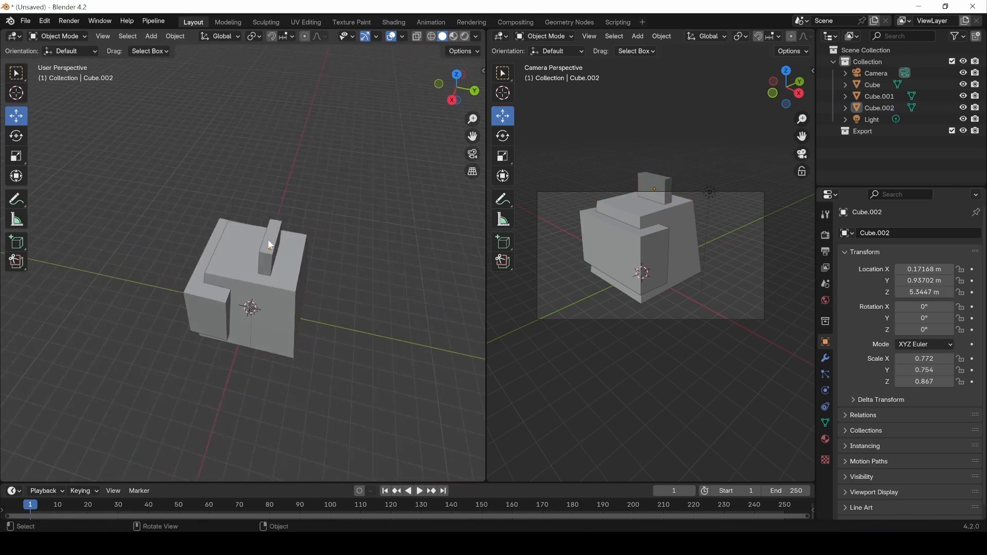
pyautogui.click(271, 245)
pyautogui.press('g')
pyautogui.press('y')
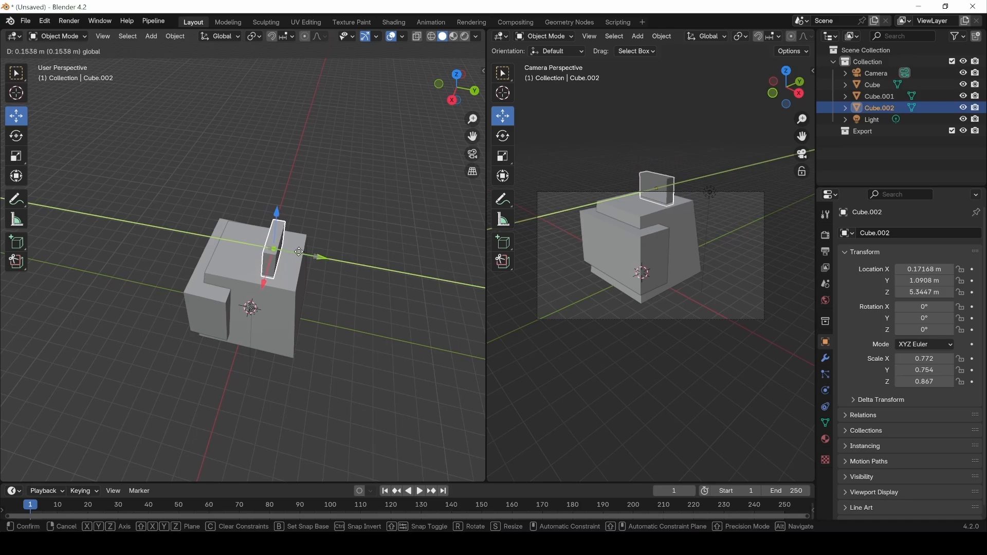
pyautogui.click(338, 230)
pyautogui.click(338, 229)
pyautogui.moveTo(249, 307); pyautogui.dragTo(307, 235, button='middle')
# From top view, place small cube Cube.003 on the base's top in front of the slab.
pyautogui.press('KP_7')
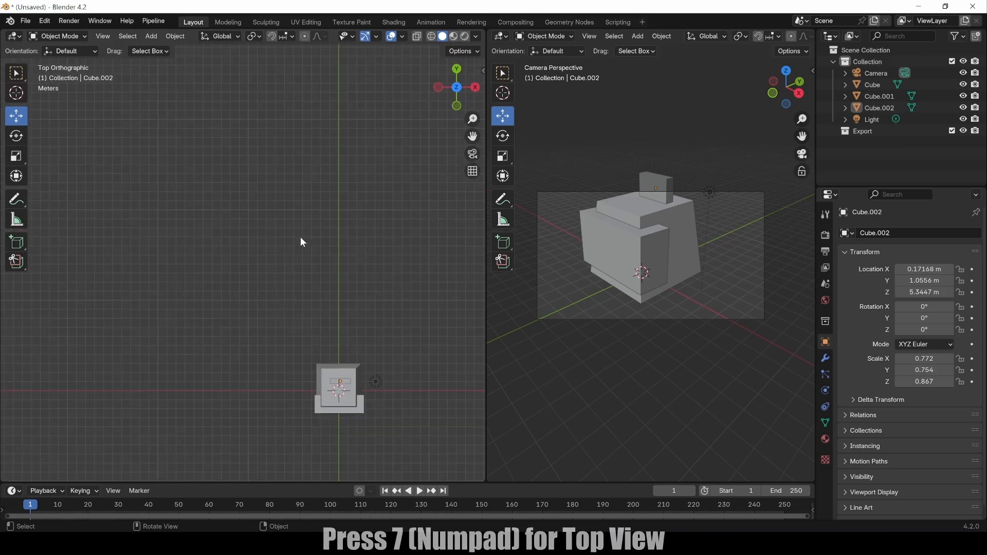
pyautogui.scroll(5, 341, 422)
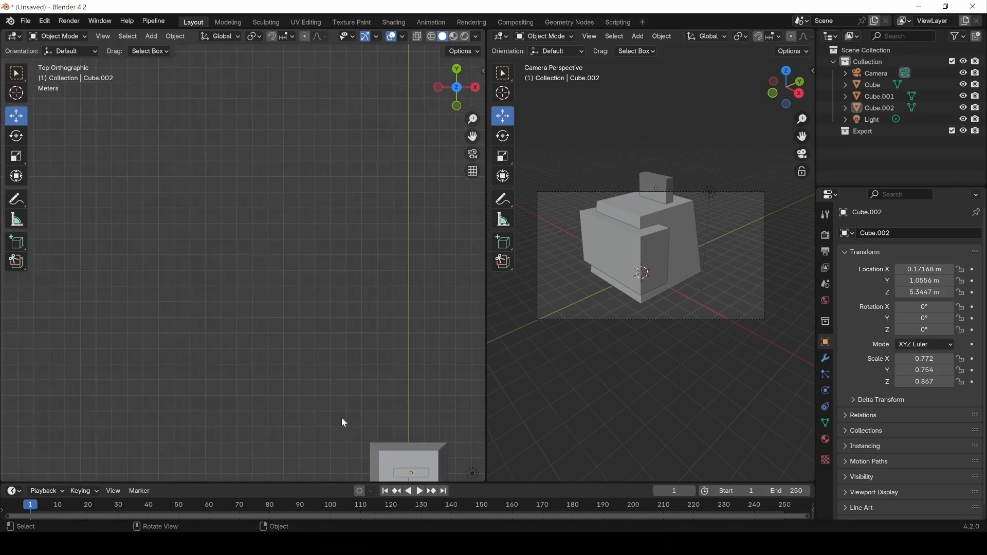
pyautogui.keyDown('shift'); pyautogui.moveTo(401, 436); pyautogui.dragTo(243, 176, button='middle'); pyautogui.keyUp('shift')
pyautogui.scroll(2, 329, 352)
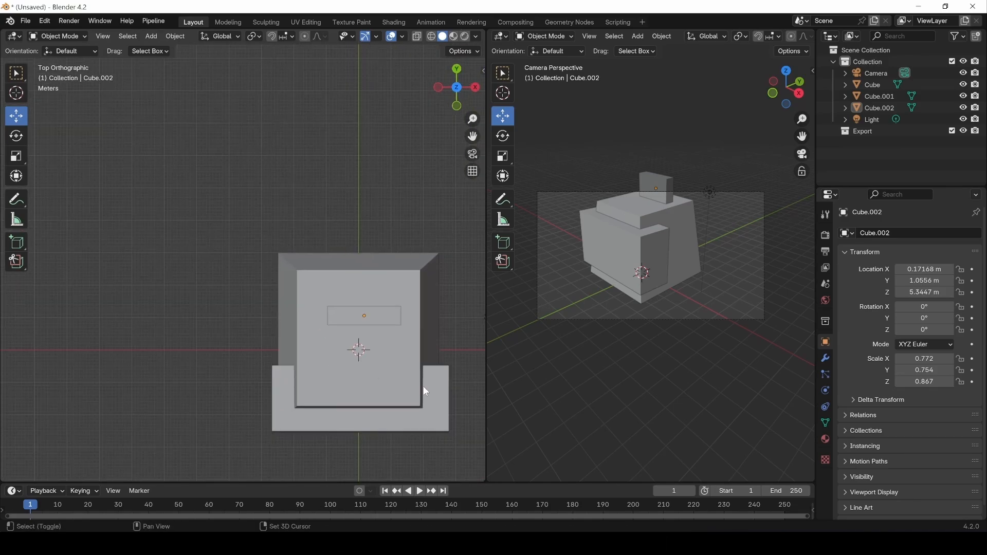
pyautogui.keyDown('shift'); pyautogui.moveTo(424, 386); pyautogui.dragTo(316, 289, button='middle'); pyautogui.keyUp('shift')
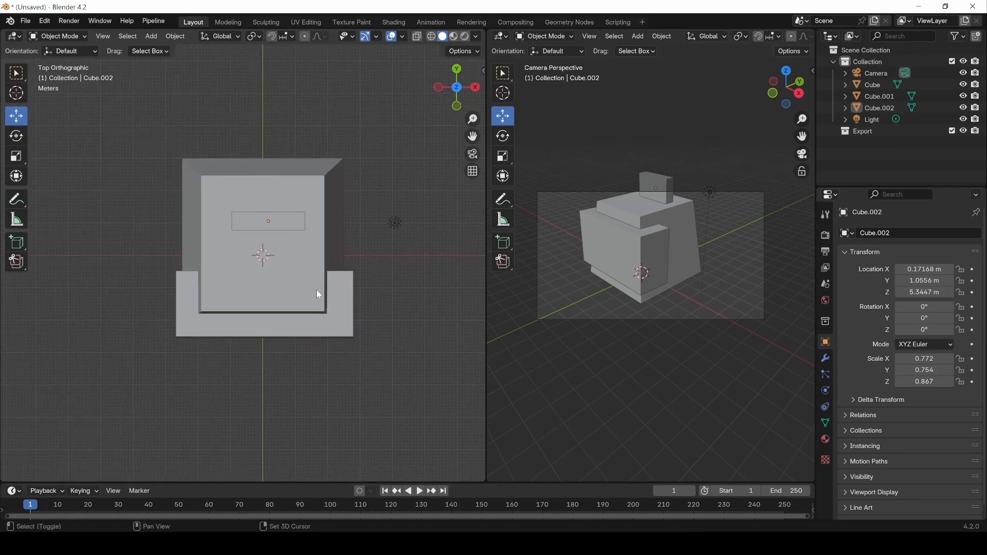
pyautogui.click(21, 249)
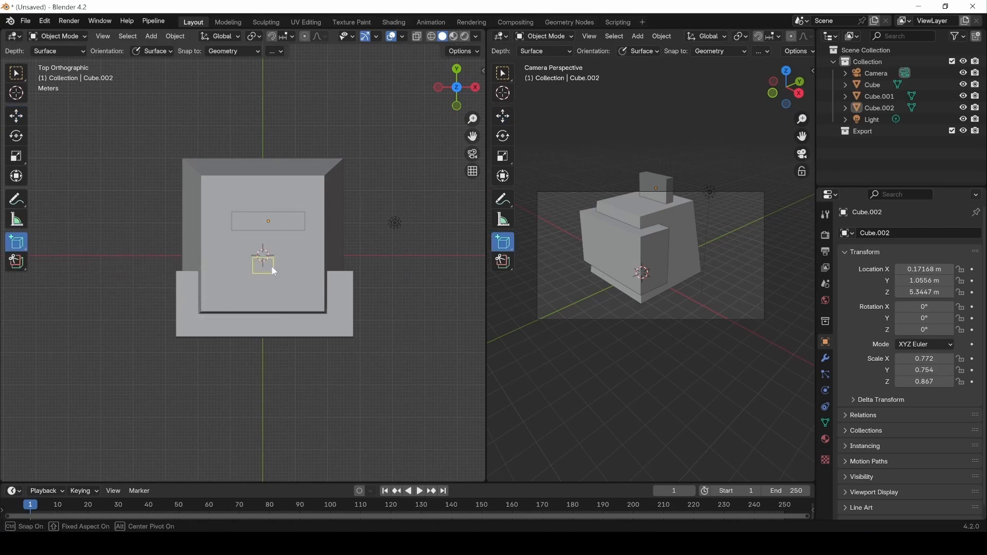
pyautogui.click(274, 271)
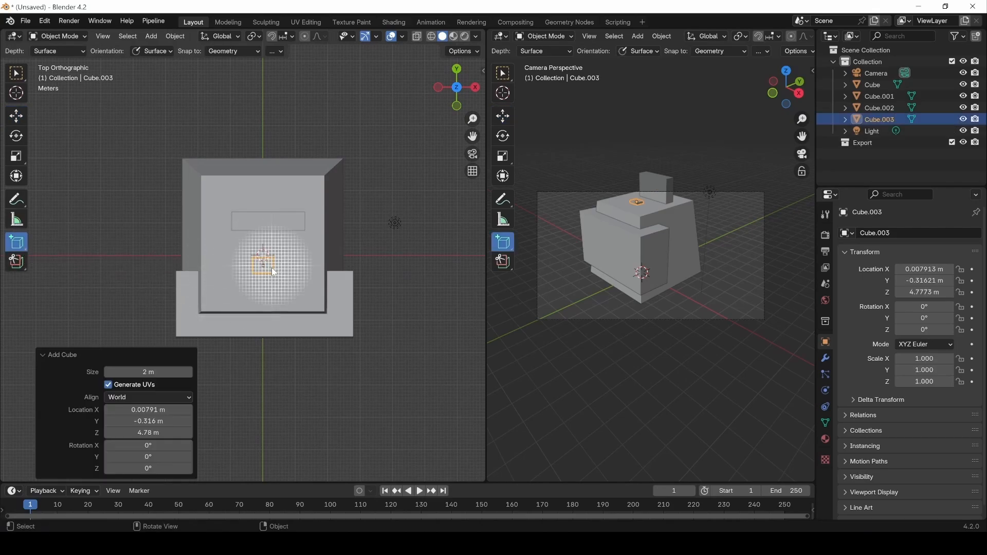
pyautogui.click(17, 74)
# Orbit around the model, selecting the base box and the slanted front block to inspect them.
pyautogui.click(620, 181)
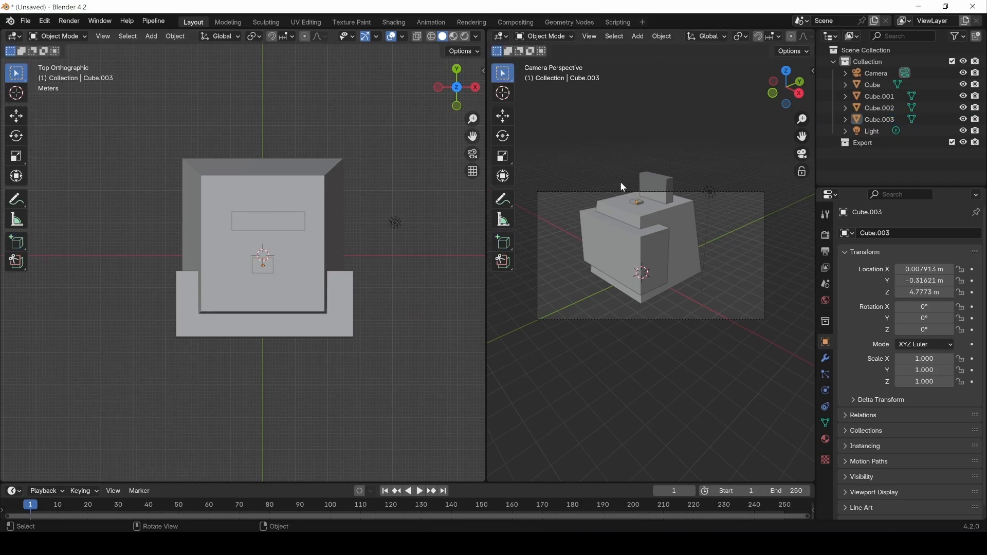
pyautogui.scroll(8, 298, 246)
pyautogui.moveTo(385, 333); pyautogui.dragTo(241, 256, button='middle')
pyautogui.scroll(-8, 355, 313)
pyautogui.click(285, 281)
pyautogui.scroll(-6, 262, 314)
pyautogui.moveTo(276, 307); pyautogui.dragTo(220, 318, button='middle')
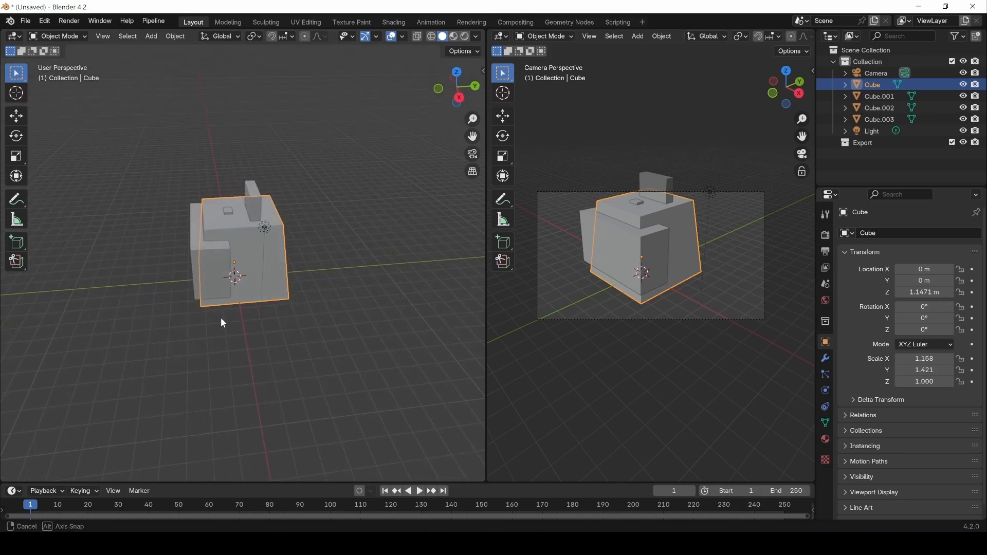
pyautogui.click(205, 294)
pyautogui.moveTo(149, 272); pyautogui.dragTo(216, 325, button='middle')
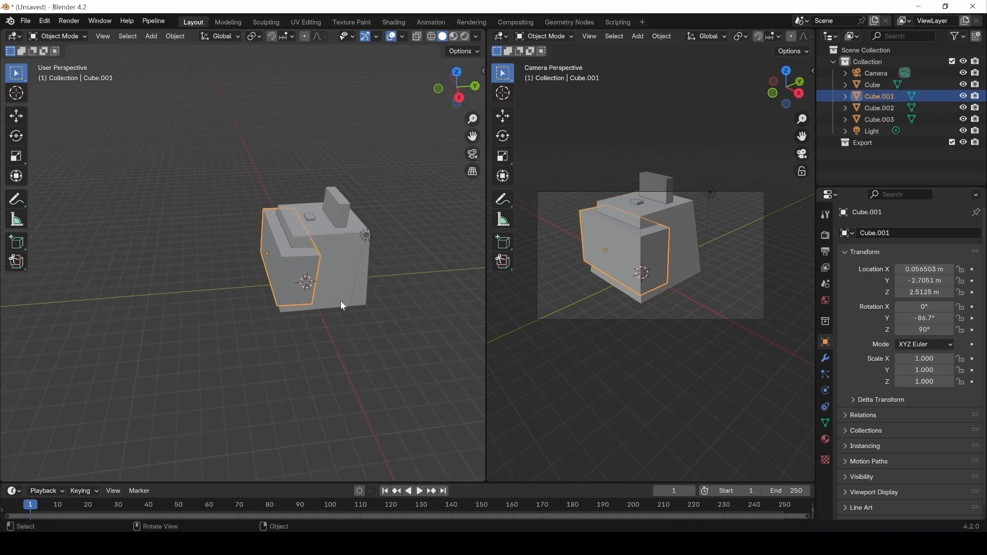
pyautogui.moveTo(341, 303); pyautogui.dragTo(243, 320, button='middle')
pyautogui.click(215, 312)
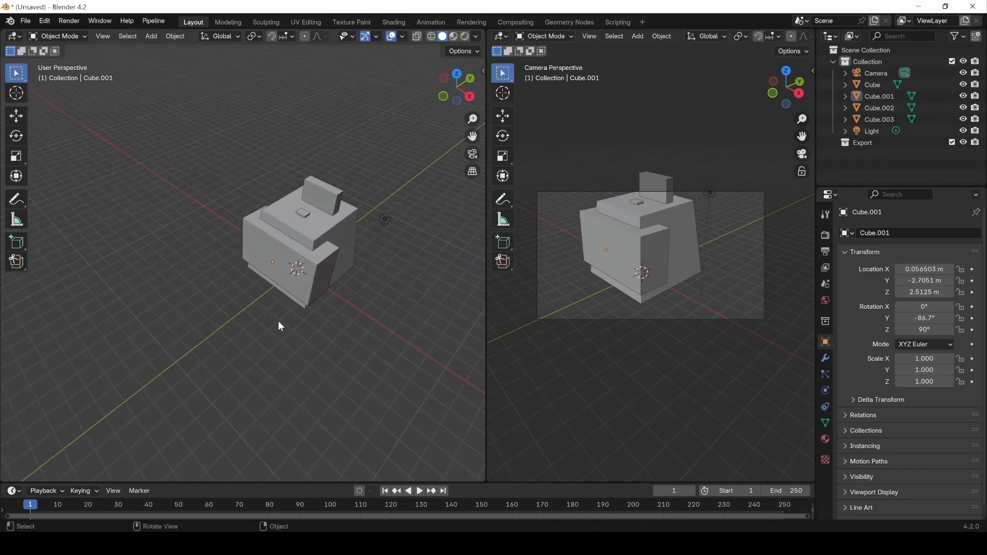
# Draw a new box, Cube.004, on the ground beside the model.
pyautogui.click(17, 248)
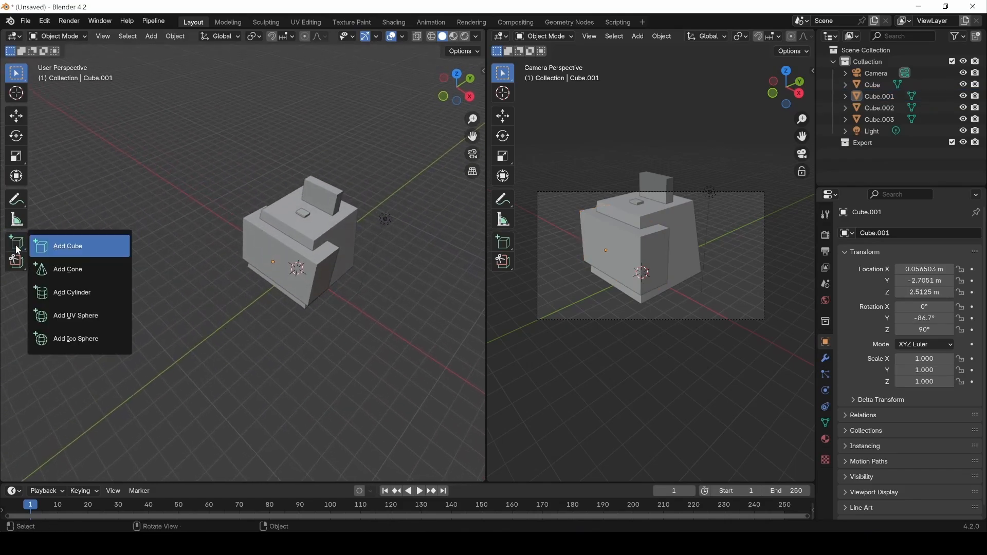
pyautogui.click(67, 246)
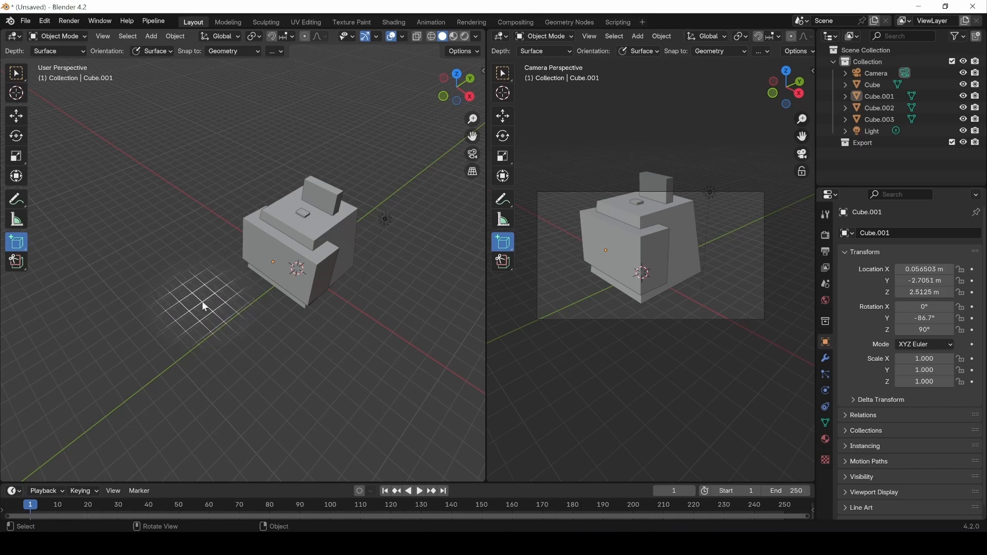
pyautogui.moveTo(202, 301); pyautogui.dragTo(227, 301)
pyautogui.moveTo(265, 330); pyautogui.dragTo(273, 330)
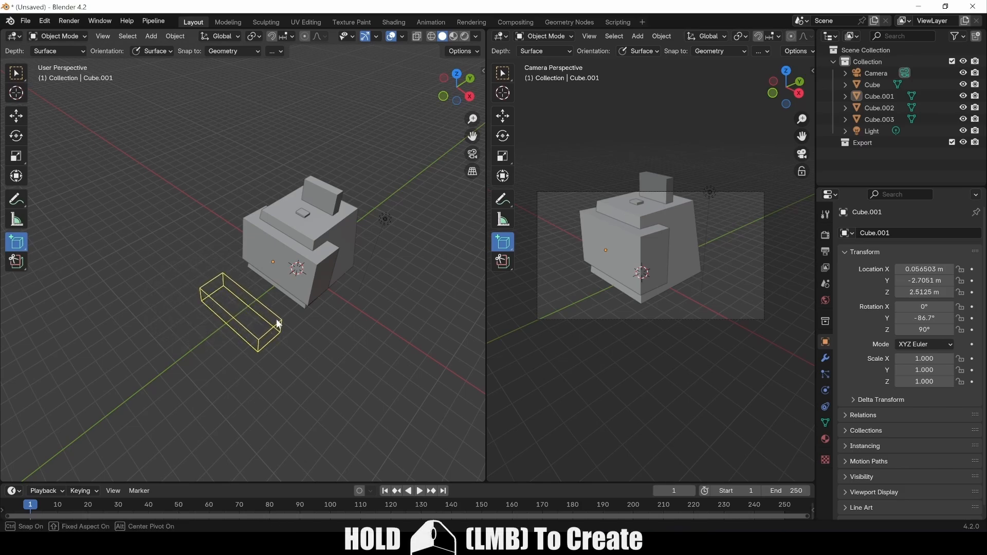
pyautogui.click(276, 314)
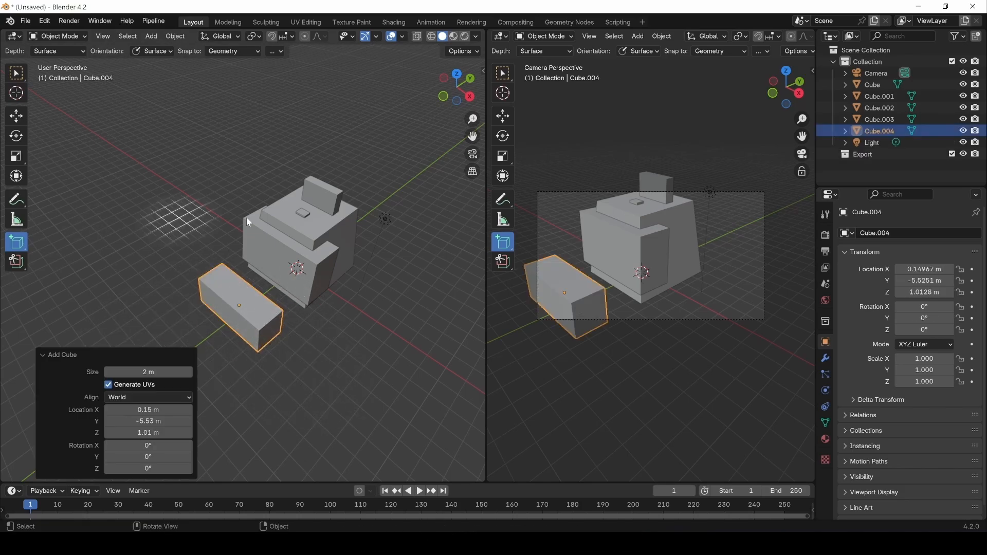
# In Edit Mode, lower Cube.004's top face 0.95487 m along Z to flatten it into a slab.
pyautogui.click(57, 36)
pyautogui.click(55, 62)
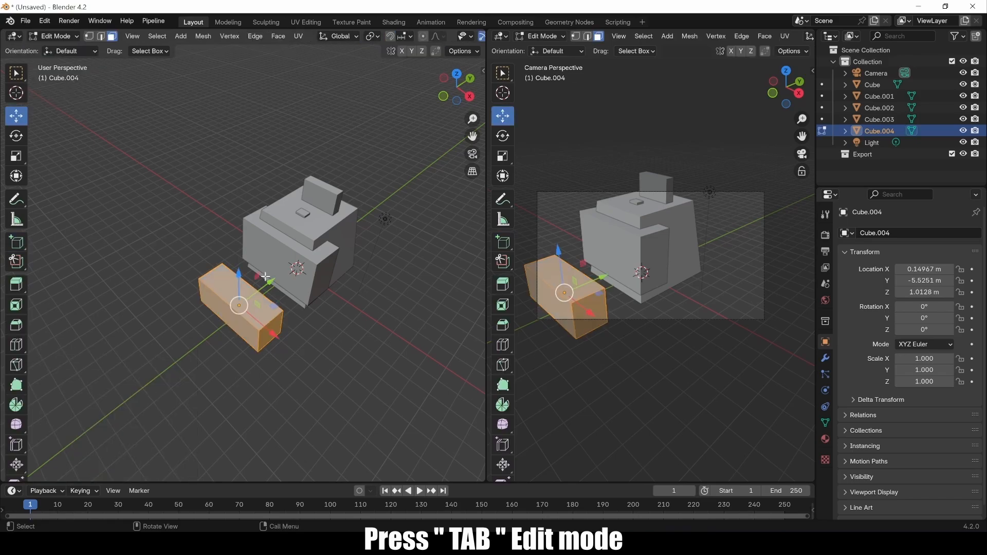
pyautogui.moveTo(227, 298); pyautogui.dragTo(249, 286, button='middle')
pyautogui.click(248, 288)
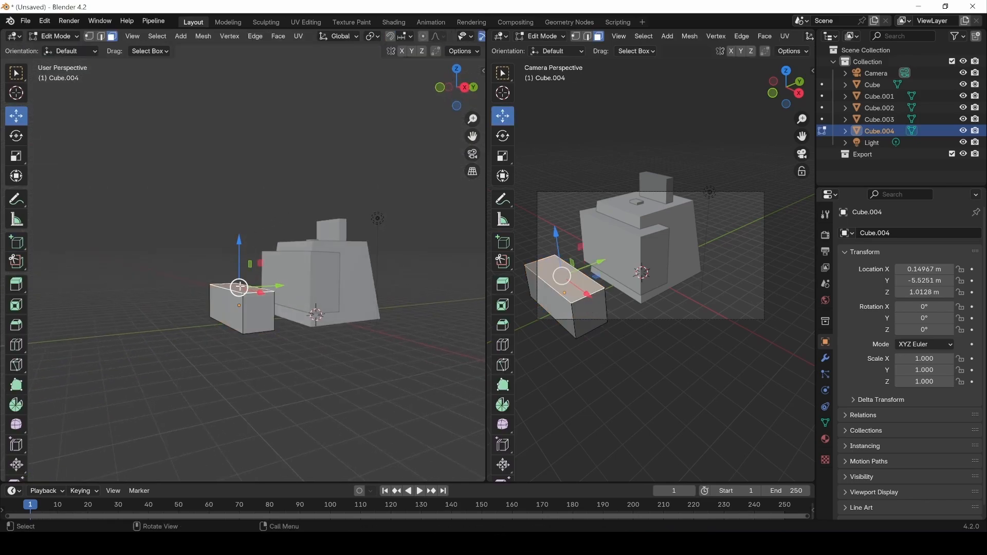
pyautogui.press('g')
pyautogui.press('z')
pyautogui.click(183, 321)
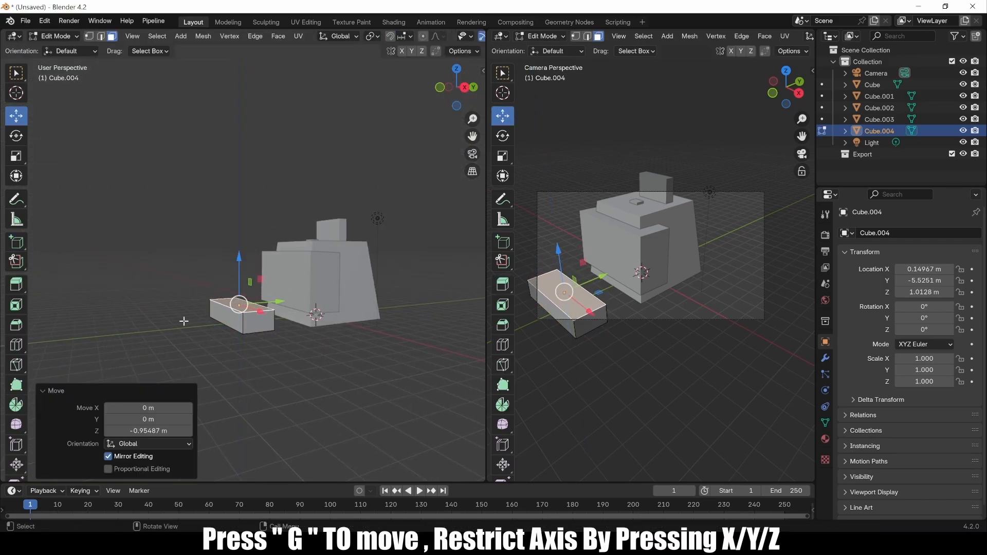
pyautogui.moveTo(184, 321); pyautogui.dragTo(310, 364, button='middle')
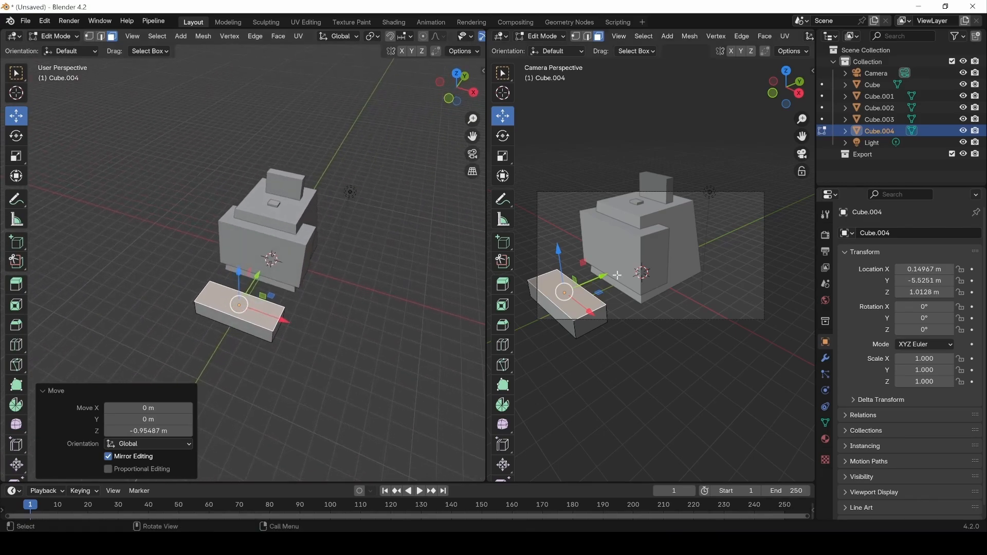
pyautogui.click(711, 297)
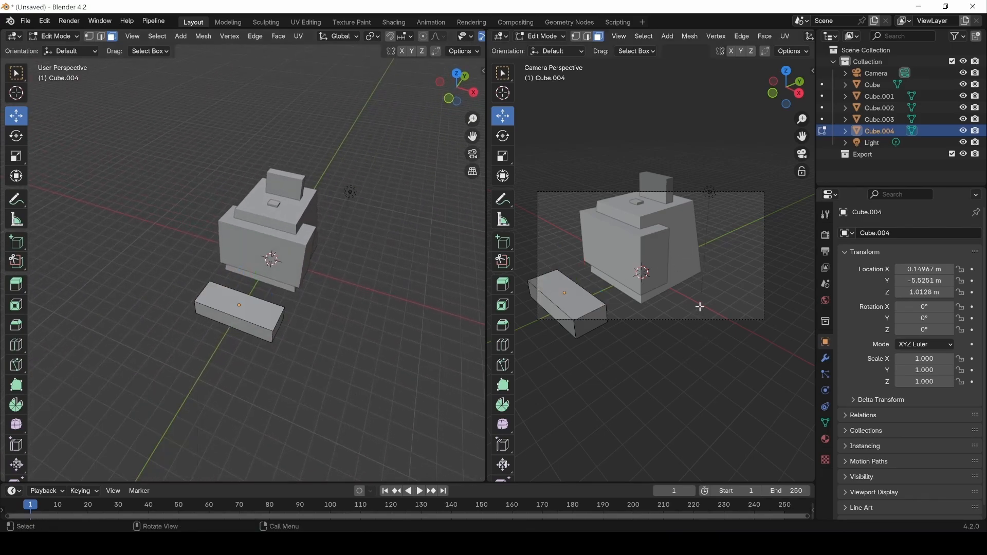
# Enable Camera to View, zoom out, and return to Object Mode.
pyautogui.press('n')
pyautogui.click(722, 223)
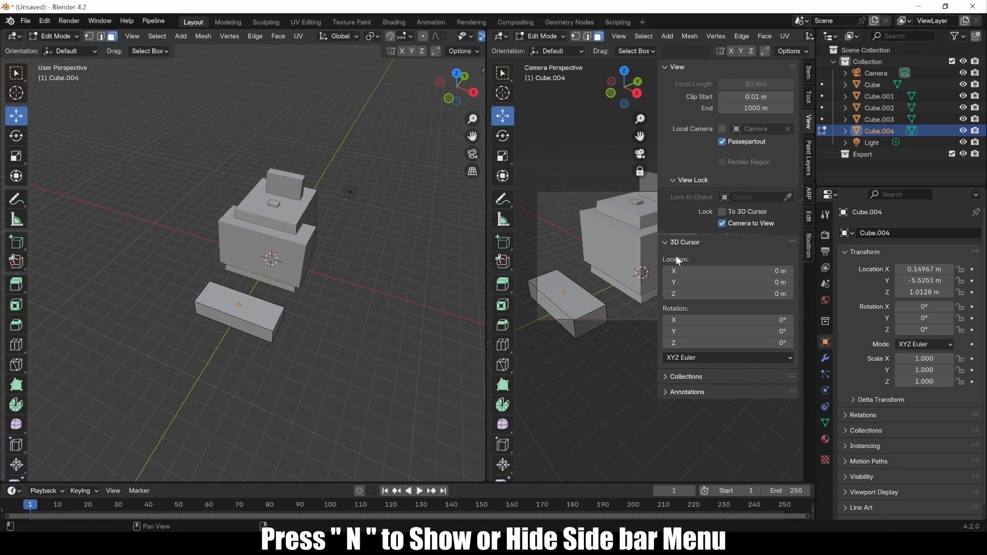
pyautogui.press('n')
pyautogui.scroll(-3, 658, 283)
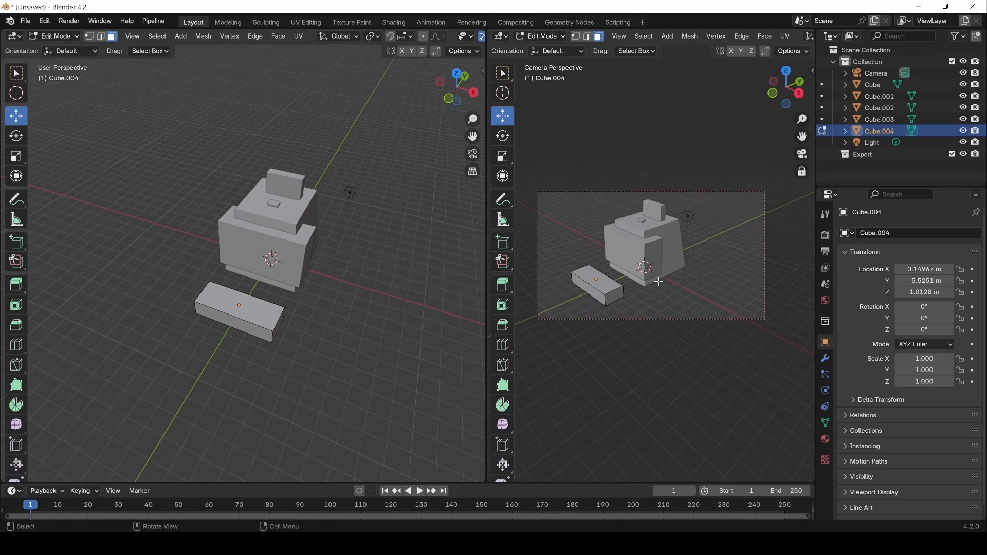
pyautogui.press('Tab')
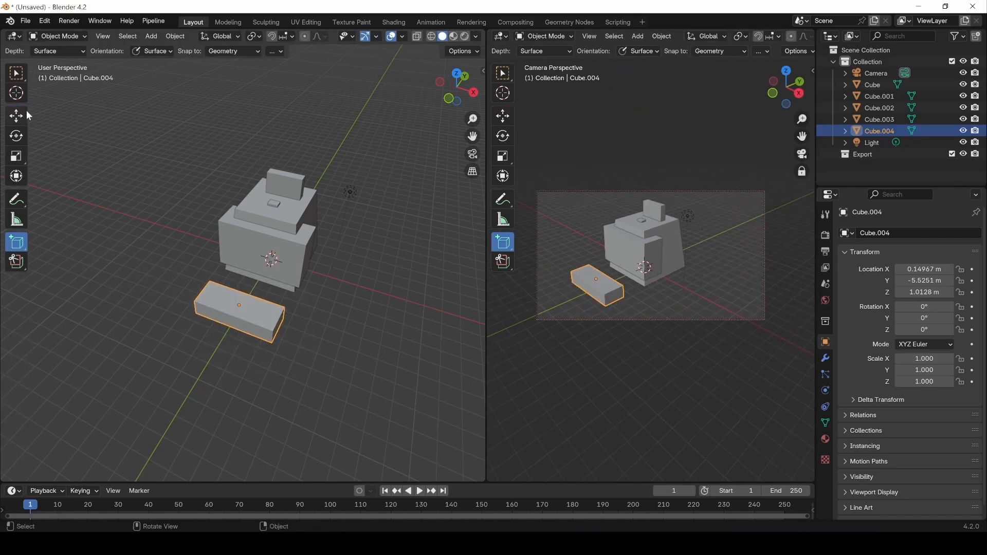
# Pull Cube.004's end face 0.39526 m inward along X, then return to Object Mode.
pyautogui.click(16, 72)
pyautogui.moveTo(313, 316); pyautogui.dragTo(312, 360, button='middle')
pyautogui.scroll(4, 305, 363)
pyautogui.press('Tab')
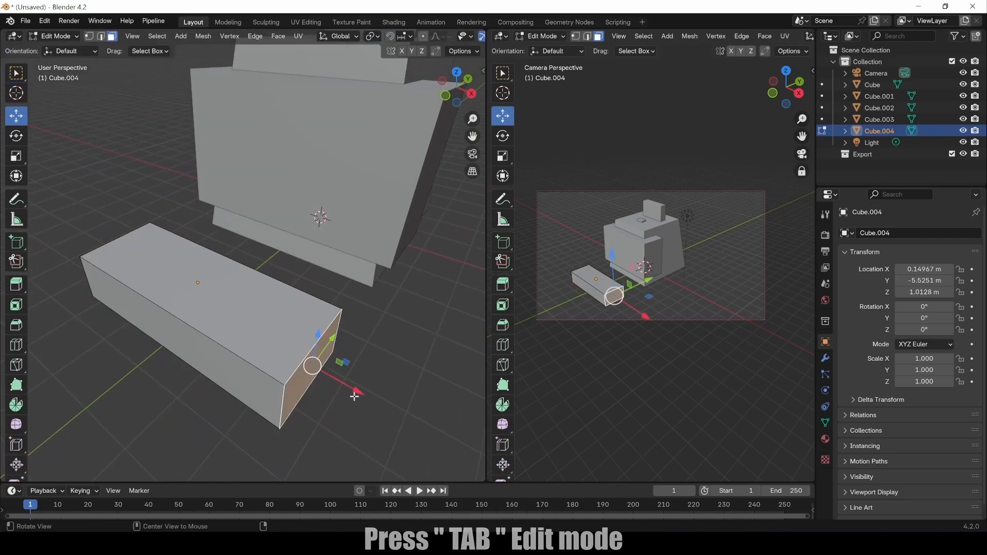
pyautogui.moveTo(354, 395); pyautogui.dragTo(352, 392, button='middle')
pyautogui.moveTo(352, 392); pyautogui.dragTo(330, 376)
pyautogui.moveTo(330, 376); pyautogui.dragTo(269, 348, button='middle')
pyautogui.click(269, 348)
pyautogui.moveTo(220, 315); pyautogui.dragTo(257, 300, button='middle')
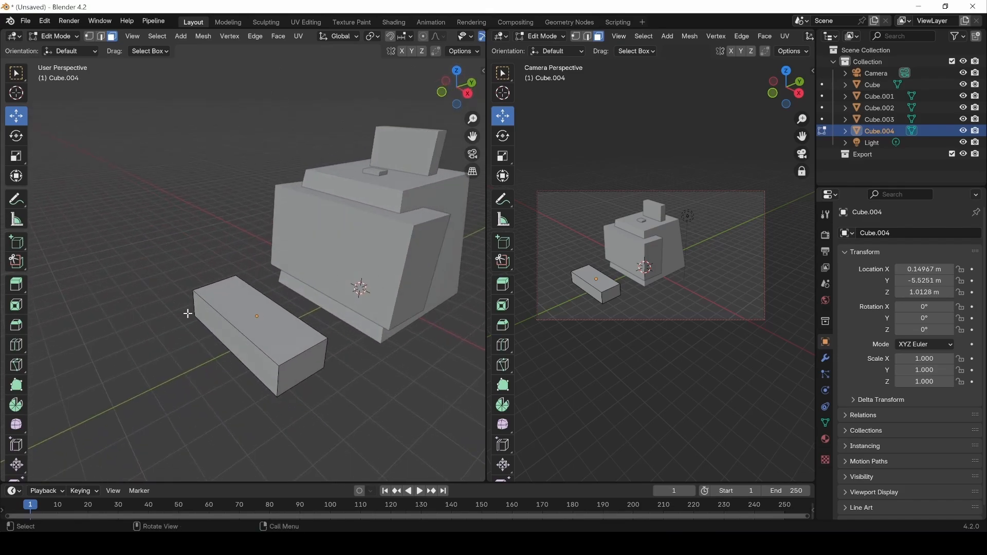
pyautogui.click(66, 36)
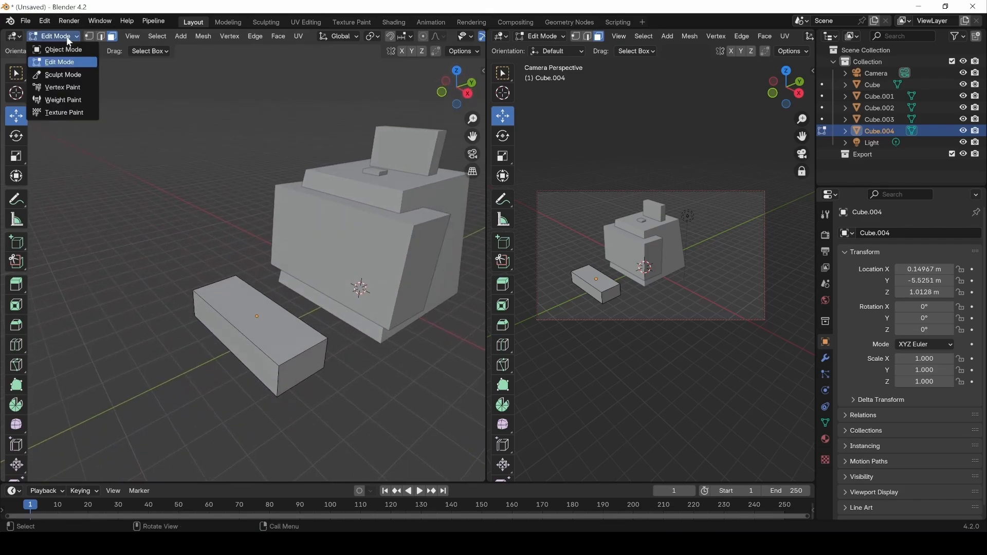
pyautogui.click(63, 47)
# Draw a cylinder standing on top of the Cube.004 slab.
pyautogui.click(17, 242)
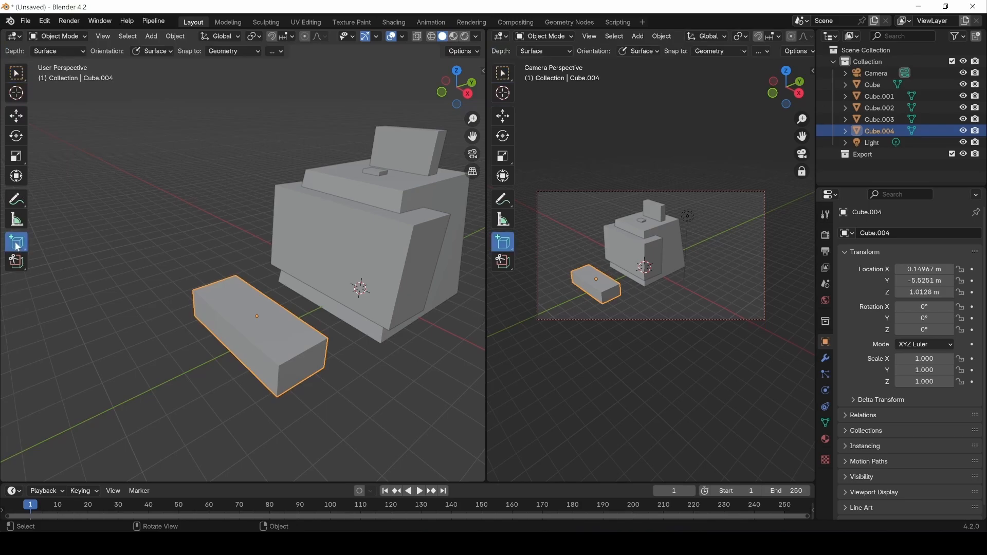
pyautogui.click(17, 245)
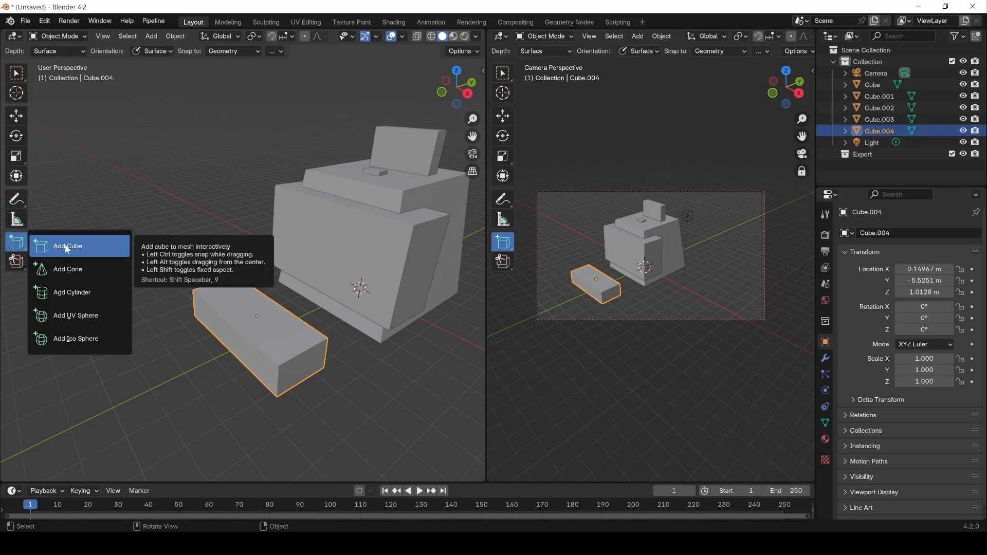
pyautogui.click(78, 300)
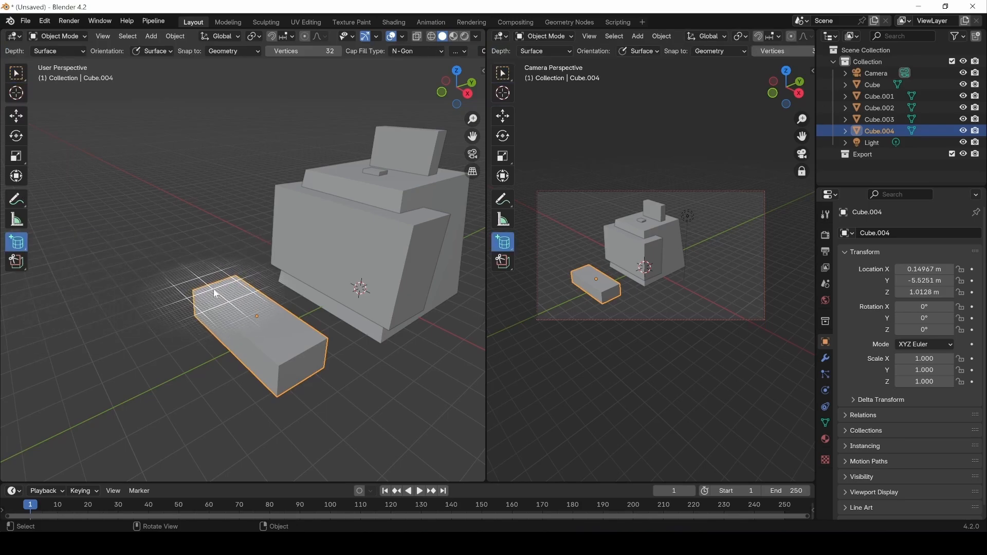
pyautogui.moveTo(214, 288); pyautogui.dragTo(225, 292)
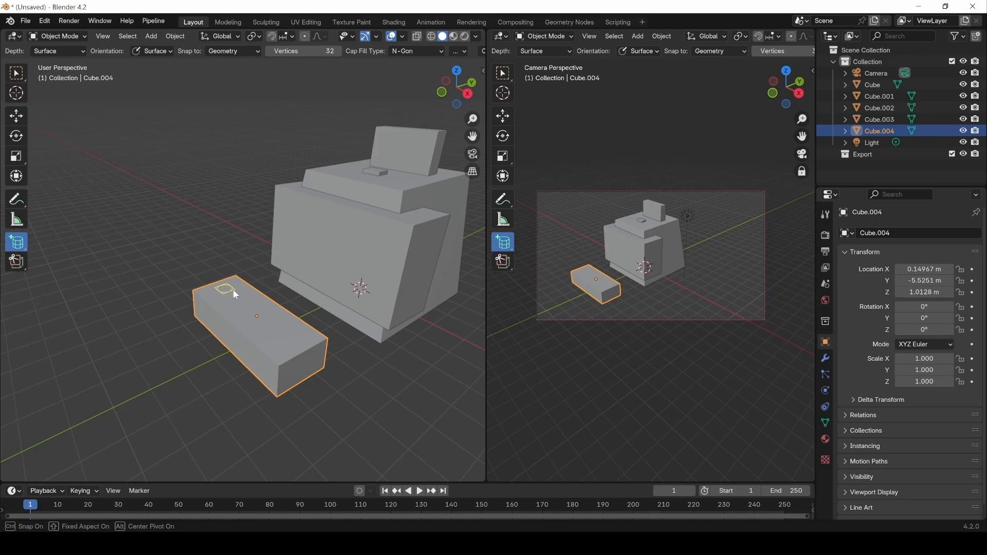
pyautogui.moveTo(235, 295); pyautogui.dragTo(236, 295)
pyautogui.click(235, 257)
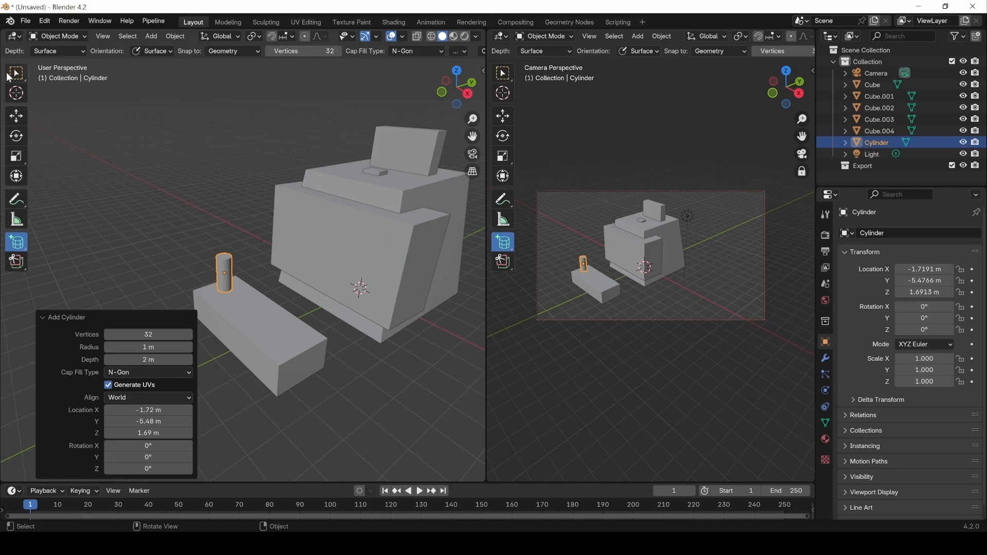
pyautogui.click(18, 76)
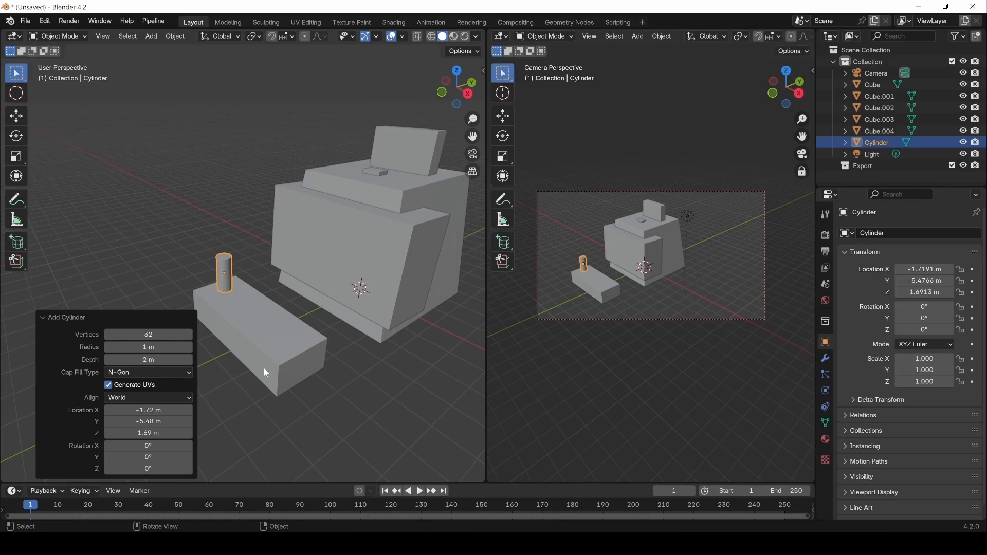
# Scale the cylinder to 0.542 in X and Y, keeping its height unchanged.
pyautogui.moveTo(265, 369); pyautogui.dragTo(173, 233, button='middle')
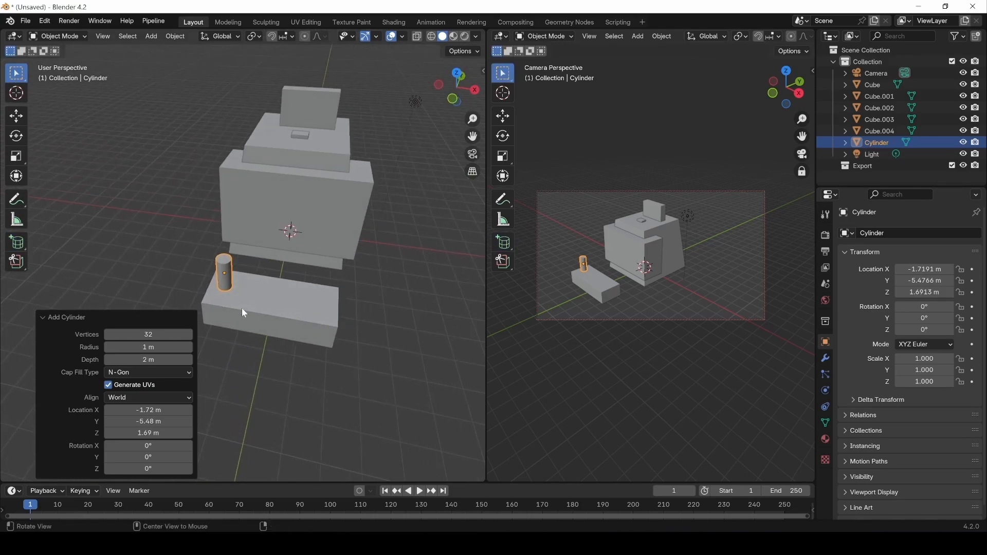
pyautogui.moveTo(244, 312); pyautogui.dragTo(221, 287, button='middle')
pyautogui.press('s')
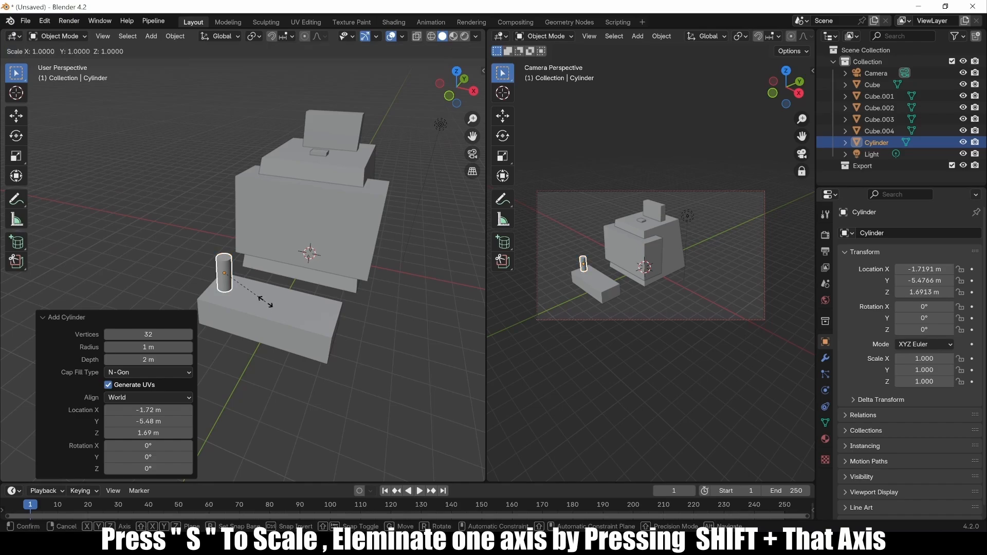
pyautogui.hotkey('shift', 'z')
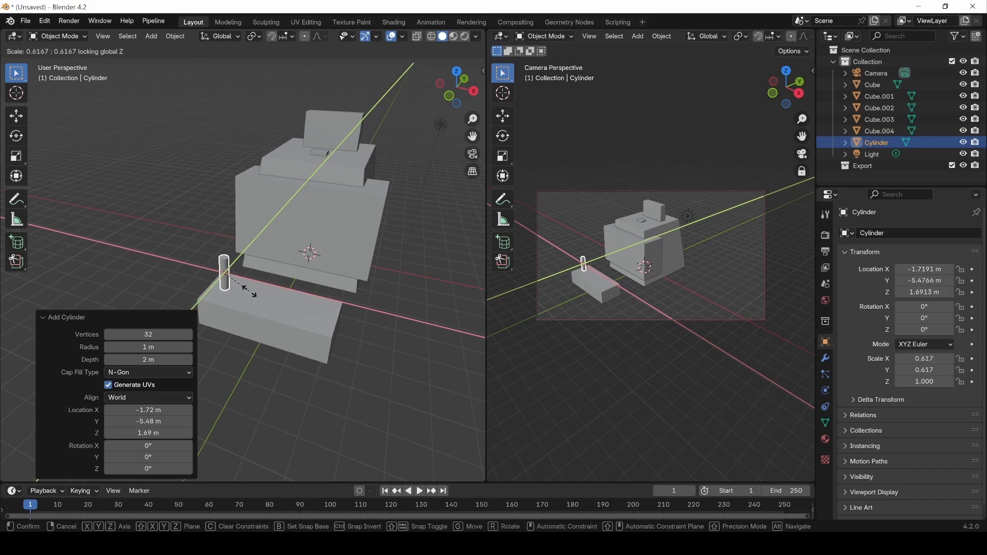
pyautogui.click(245, 290)
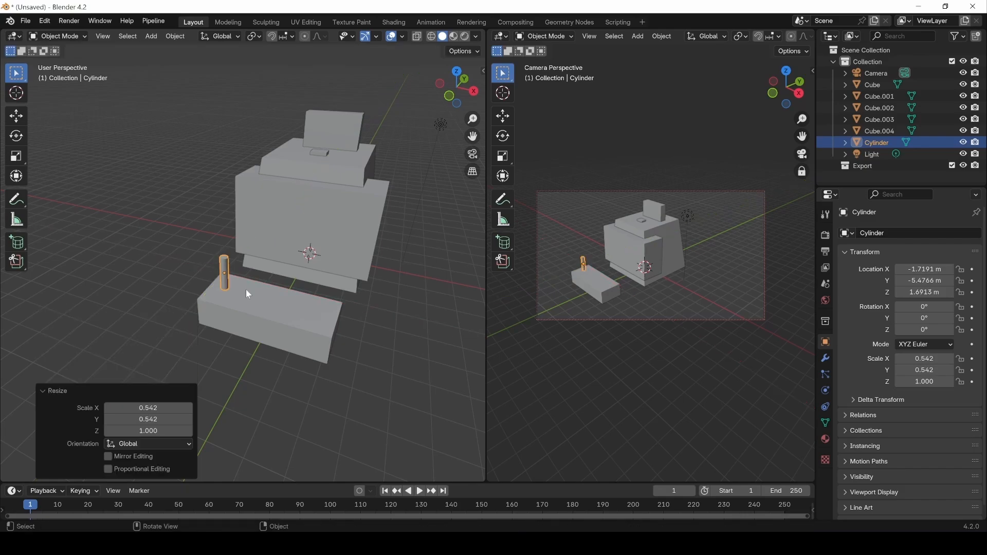
pyautogui.moveTo(232, 349); pyautogui.dragTo(80, 210, button='middle')
pyautogui.moveTo(14, 243); pyautogui.dragTo(80, 315)
# Draw a UV sphere on the long box with 32 segments and 16 rings.
pyautogui.moveTo(245, 292); pyautogui.dragTo(252, 302)
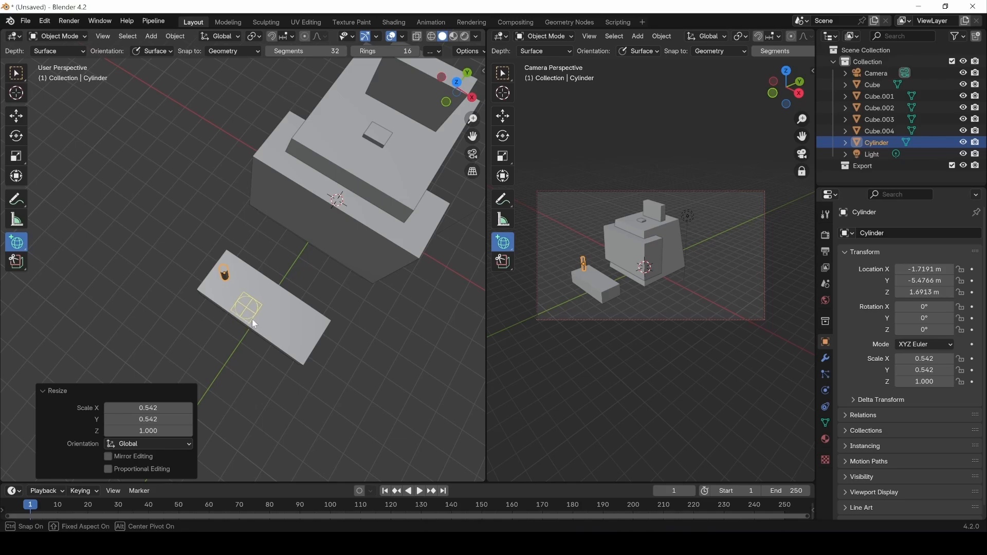
pyautogui.moveTo(260, 324); pyautogui.dragTo(261, 324)
pyautogui.click(260, 308)
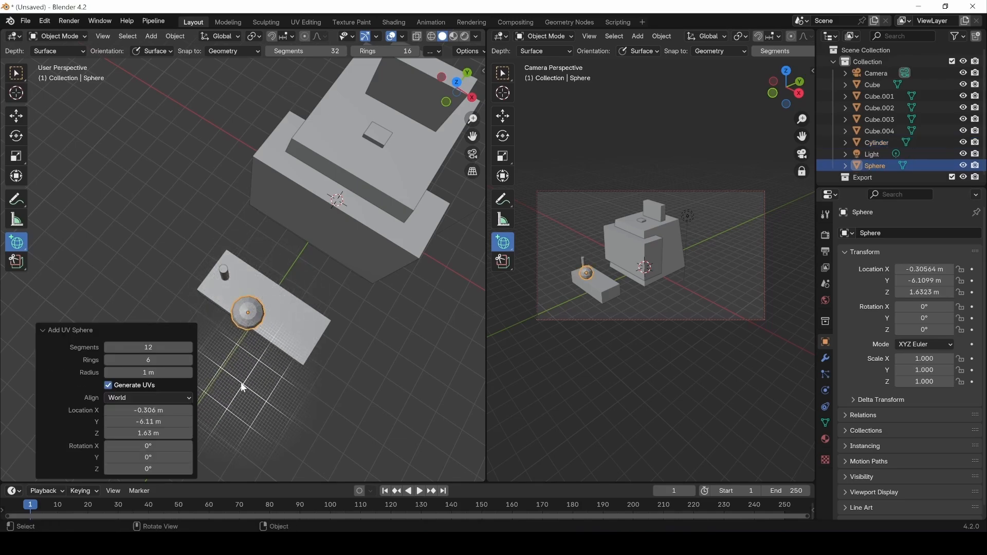
pyautogui.moveTo(242, 374); pyautogui.dragTo(278, 247, button='middle')
pyautogui.click(155, 347)
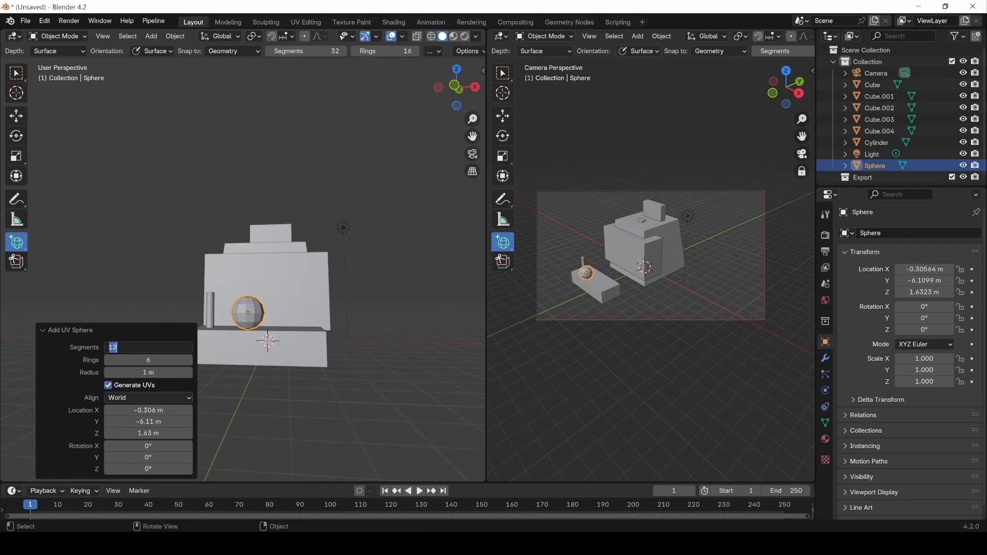
pyautogui.write('32')
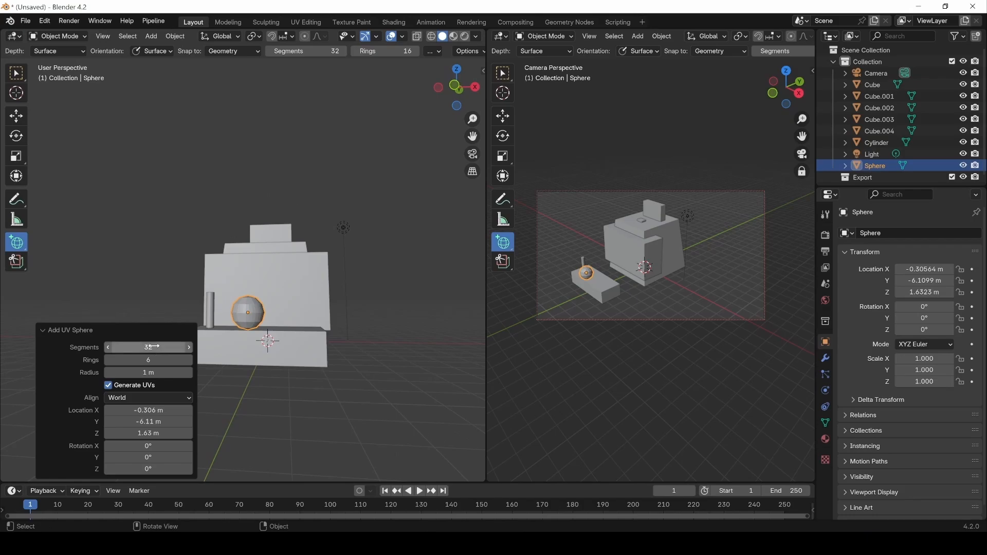
pyautogui.press('Tab')
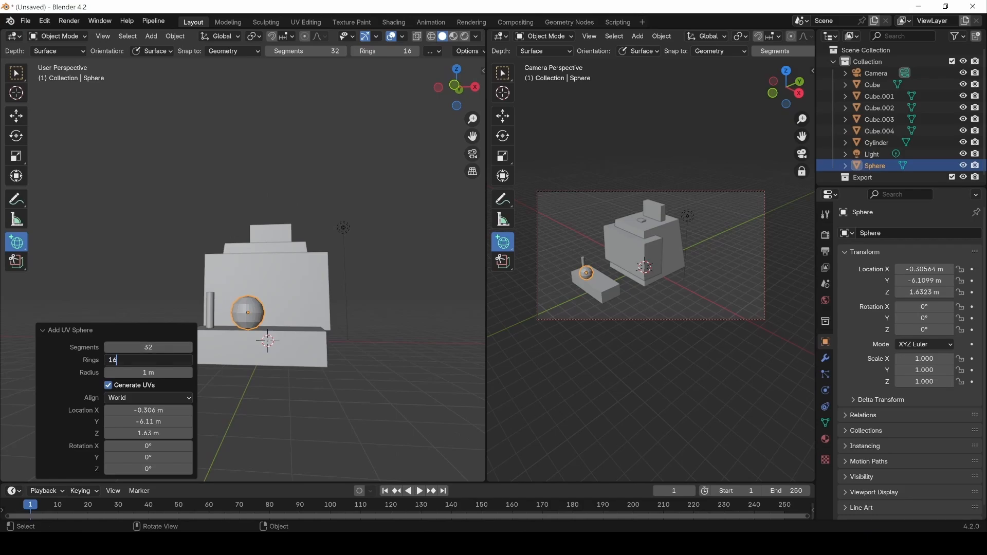
pyautogui.press('Return')
# Raise the sphere and slide it along X over the stick.
pyautogui.click(16, 74)
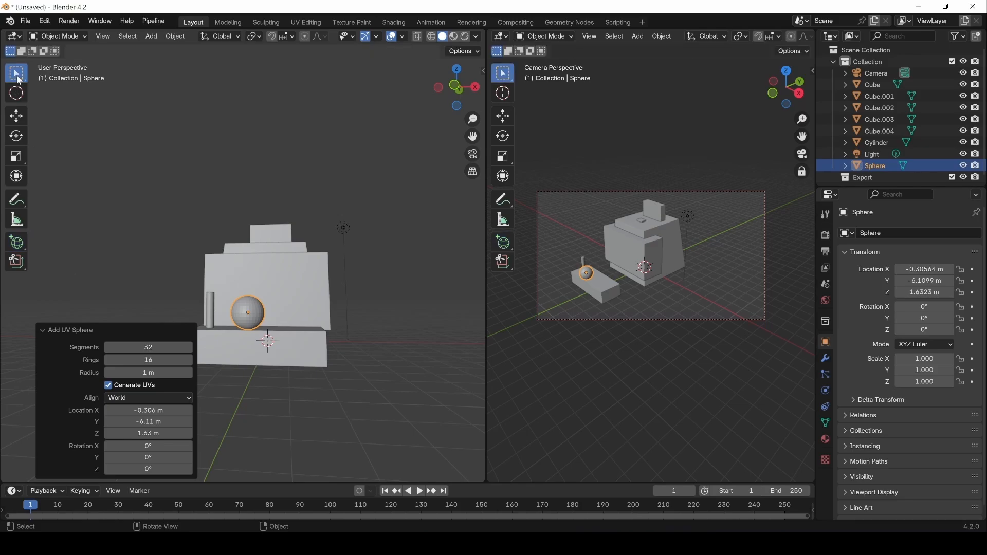
pyautogui.press('g')
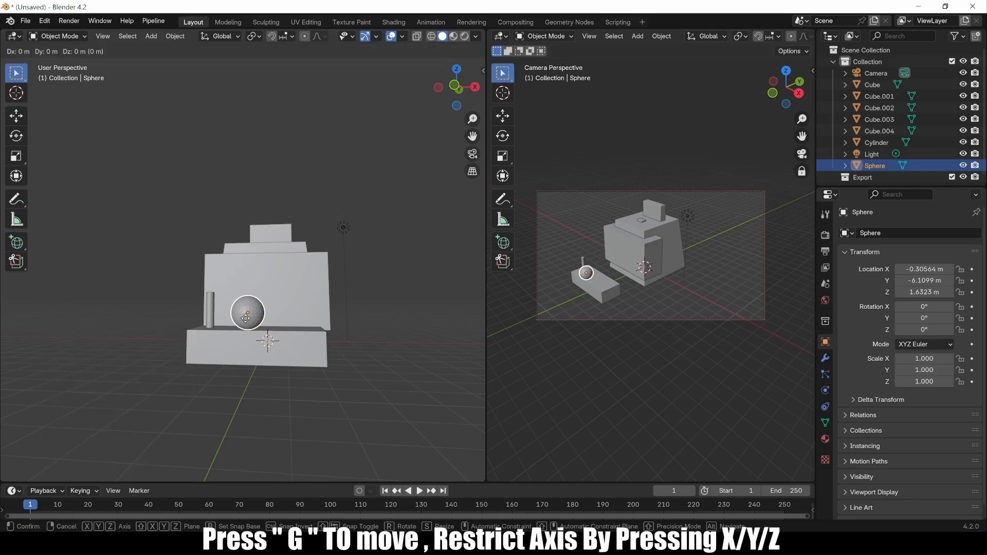
pyautogui.press('z')
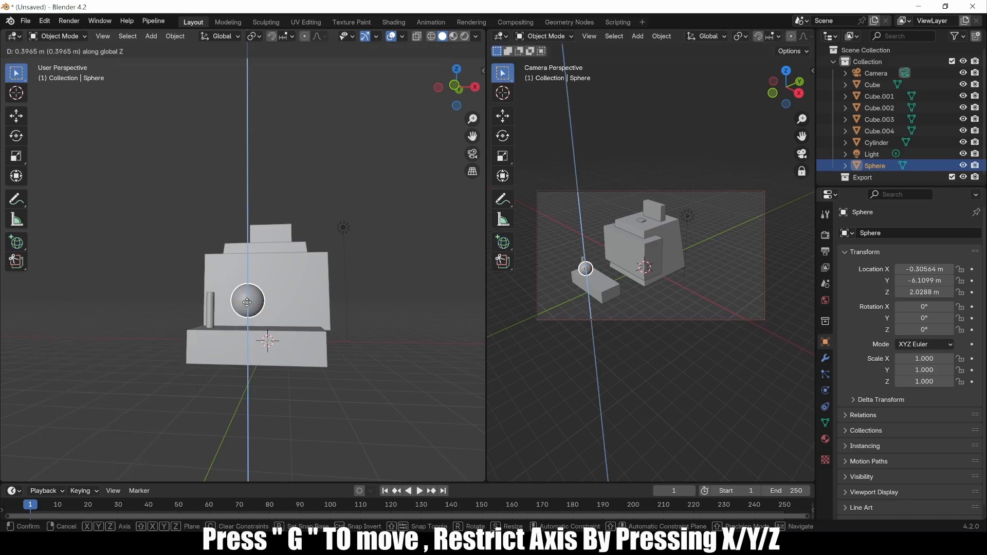
pyautogui.click(244, 305)
pyautogui.press('g')
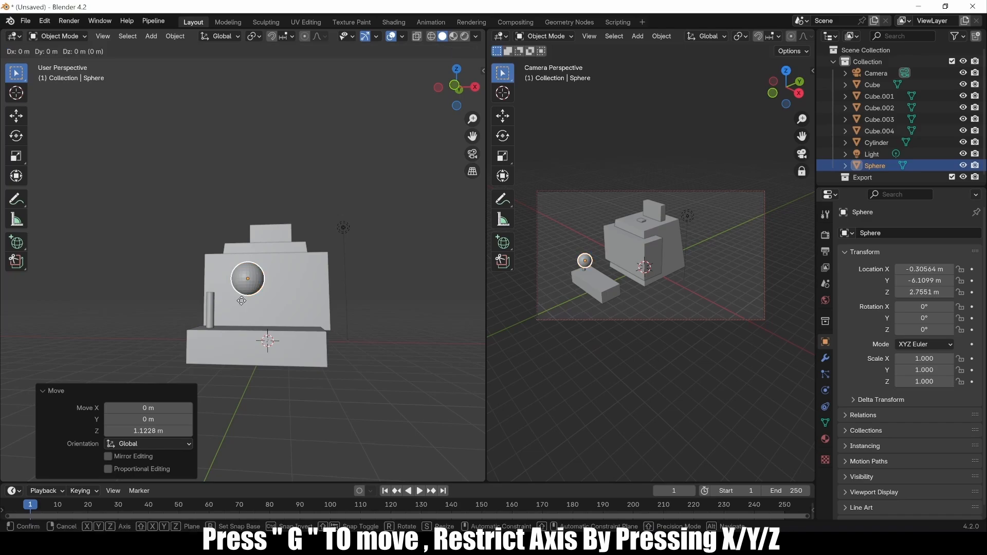
pyautogui.press('y')
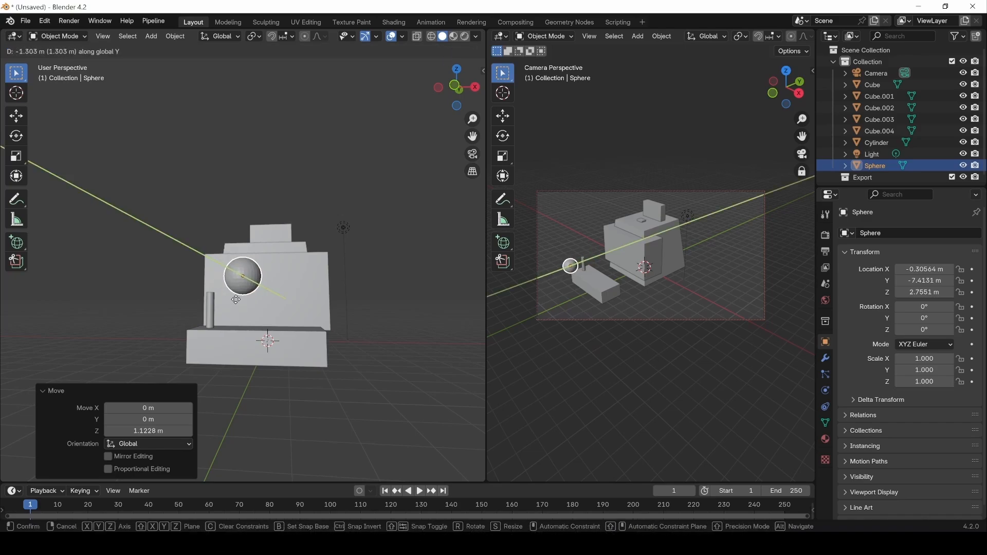
pyautogui.rightClick(242, 305)
pyautogui.press('g')
pyautogui.press('x')
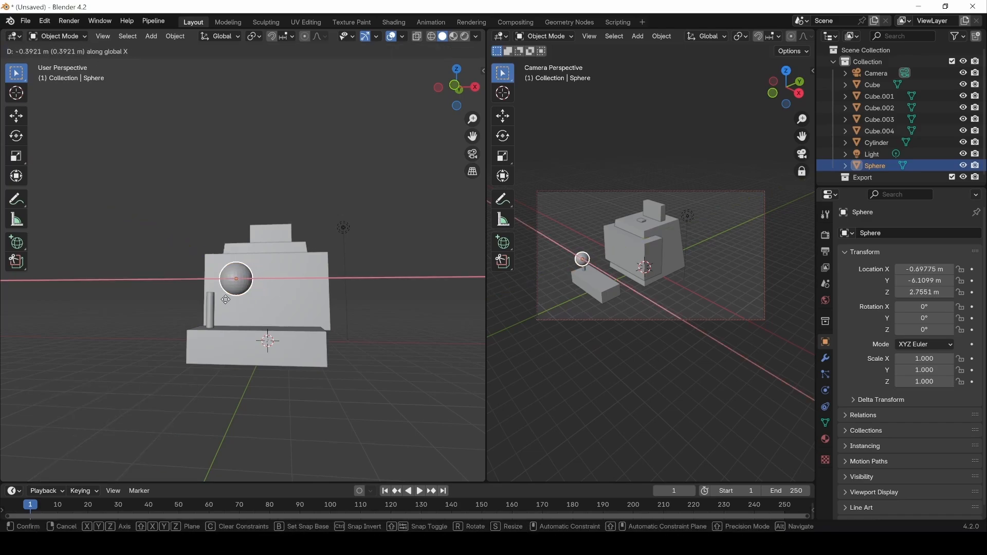
pyautogui.click(202, 303)
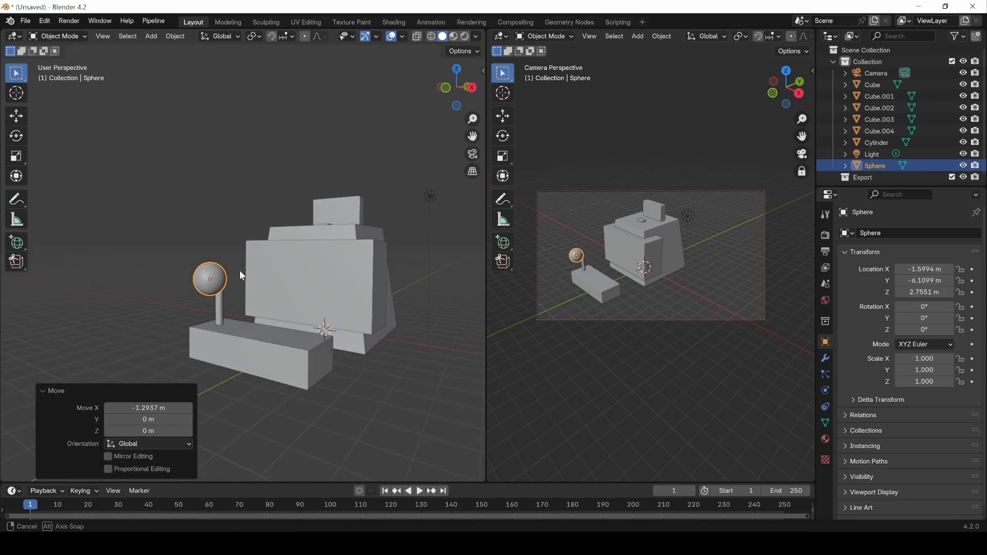
# In front view, centre the sphere above the stick and line it up along Y.
pyautogui.moveTo(239, 271); pyautogui.dragTo(185, 354, button='middle')
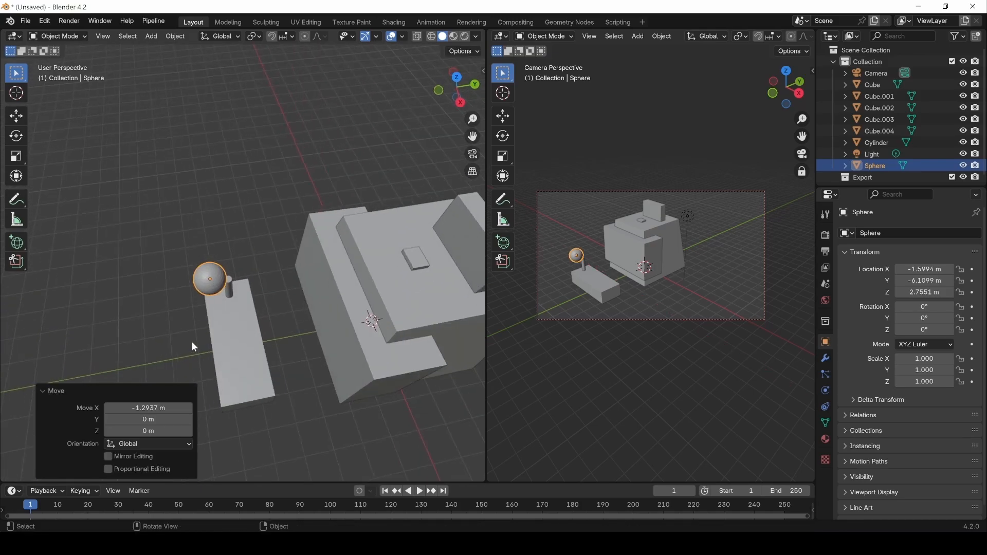
pyautogui.press('KP_1')
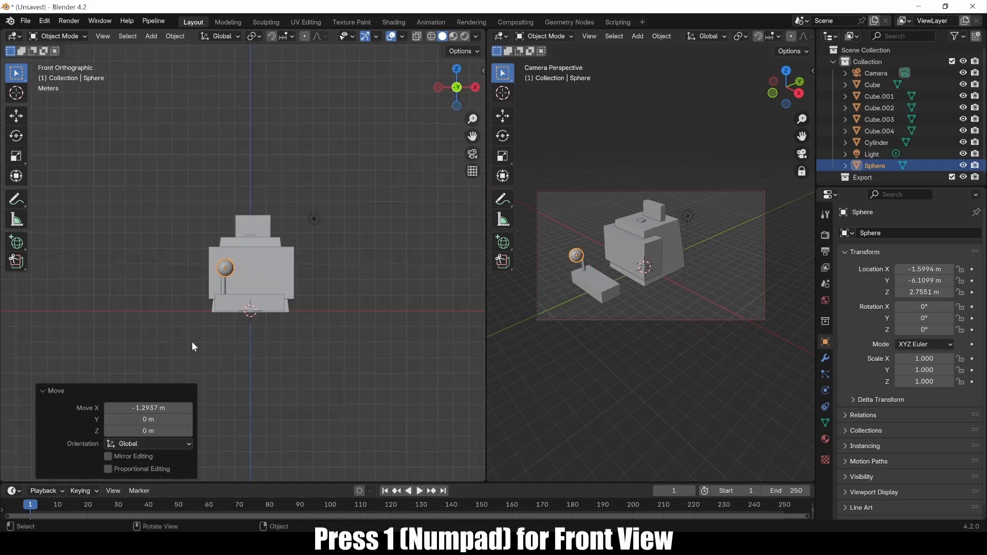
pyautogui.scroll(5, 237, 299)
pyautogui.keyDown('shift'); pyautogui.moveTo(237, 298); pyautogui.dragTo(311, 270, button='middle'); pyautogui.keyUp('shift')
pyautogui.press('g')
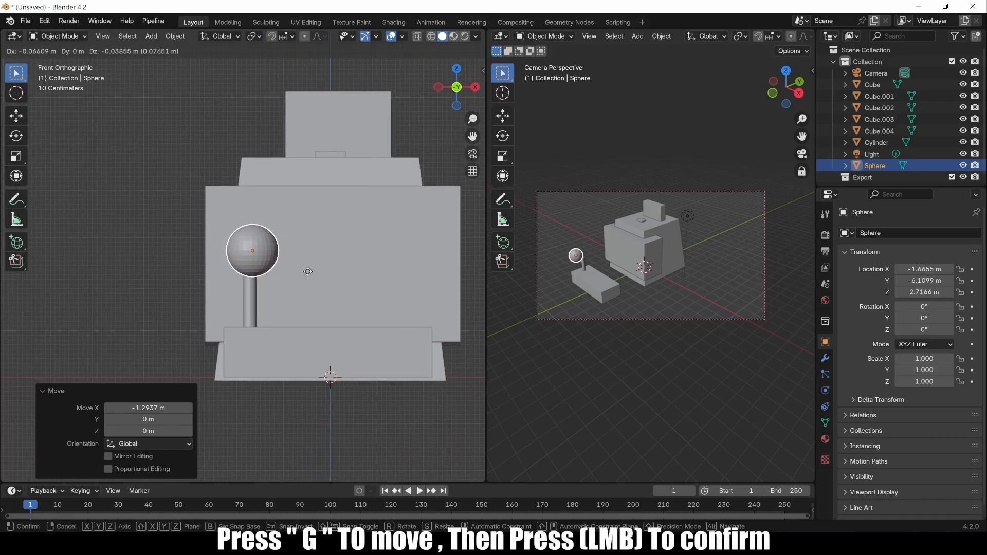
pyautogui.click(313, 274)
pyautogui.moveTo(277, 286); pyautogui.dragTo(227, 273, button='middle')
pyautogui.scroll(-5, 325, 282)
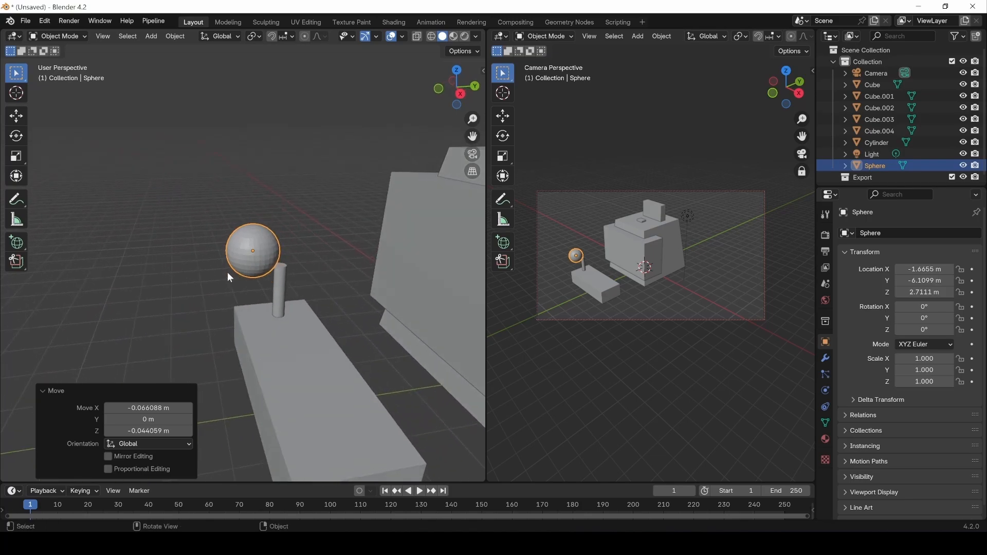
pyautogui.press('g')
pyautogui.press('y')
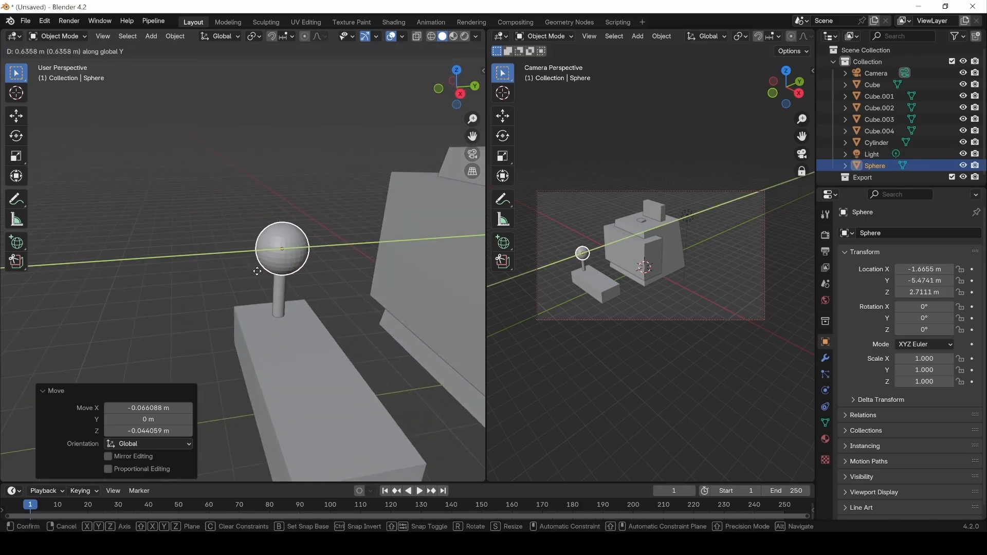
pyautogui.click(339, 306)
# Enlarge the sphere to 1.262, slim the stick to 0.382, and lower it onto the box.
pyautogui.press('s')
pyautogui.click(356, 325)
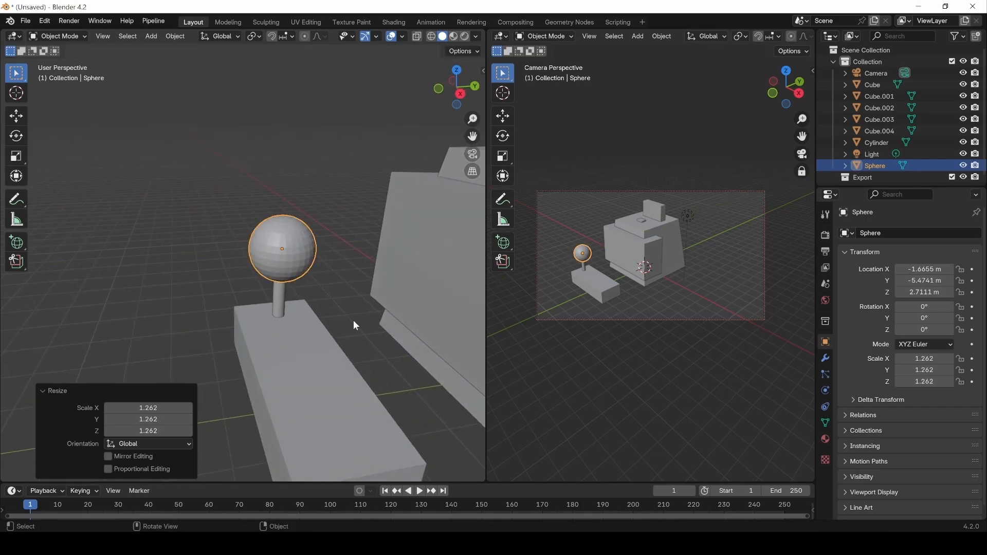
pyautogui.click(280, 305)
pyautogui.press('s')
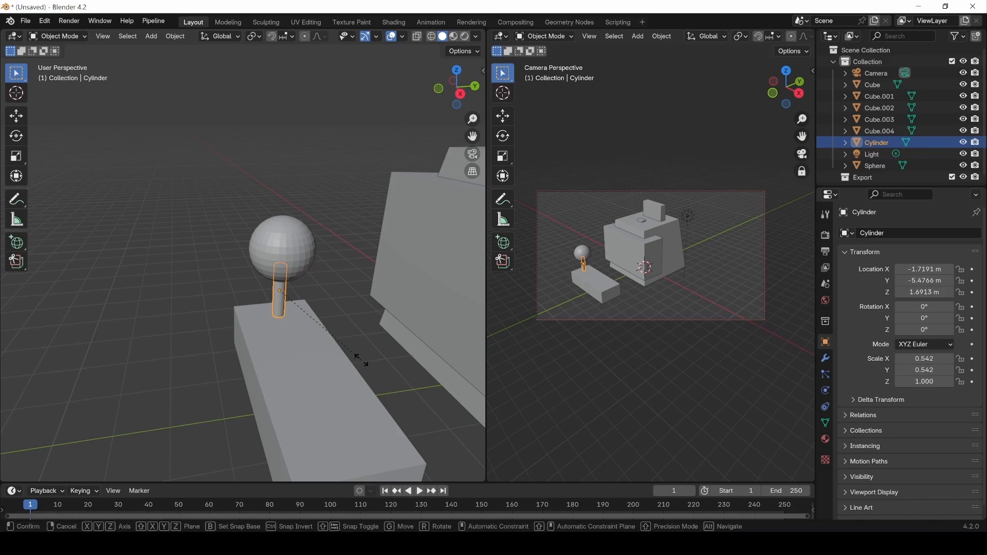
pyautogui.click(338, 339)
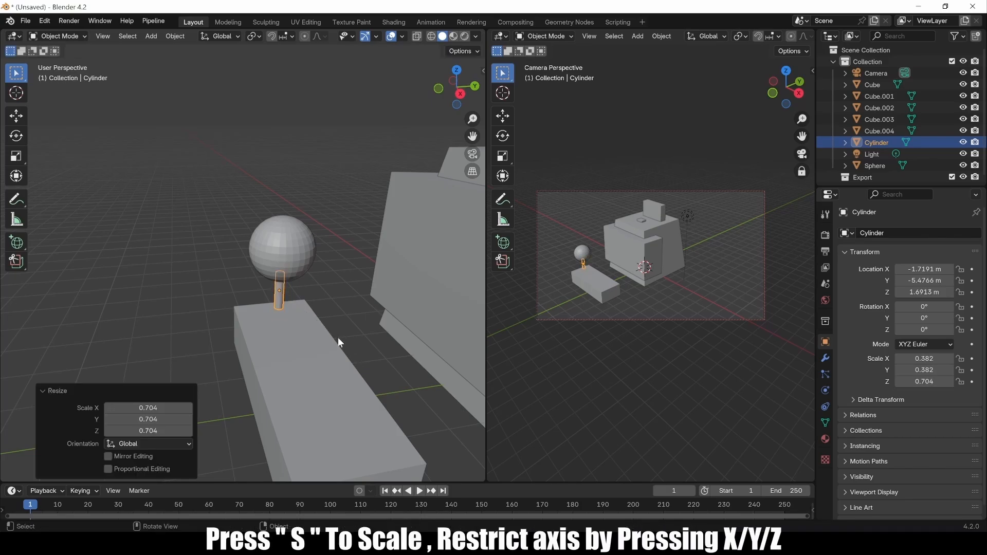
pyautogui.press('g')
pyautogui.press('z')
pyautogui.click(308, 308)
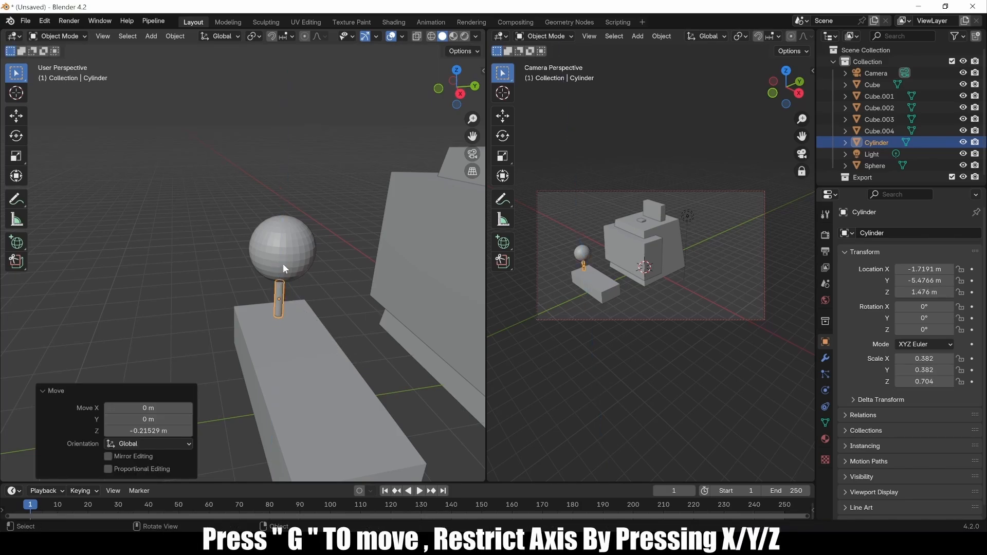
# Lower the ball to rest on the stick and check the joystick from around the model.
pyautogui.click(283, 264)
pyautogui.press('g')
pyautogui.press('z')
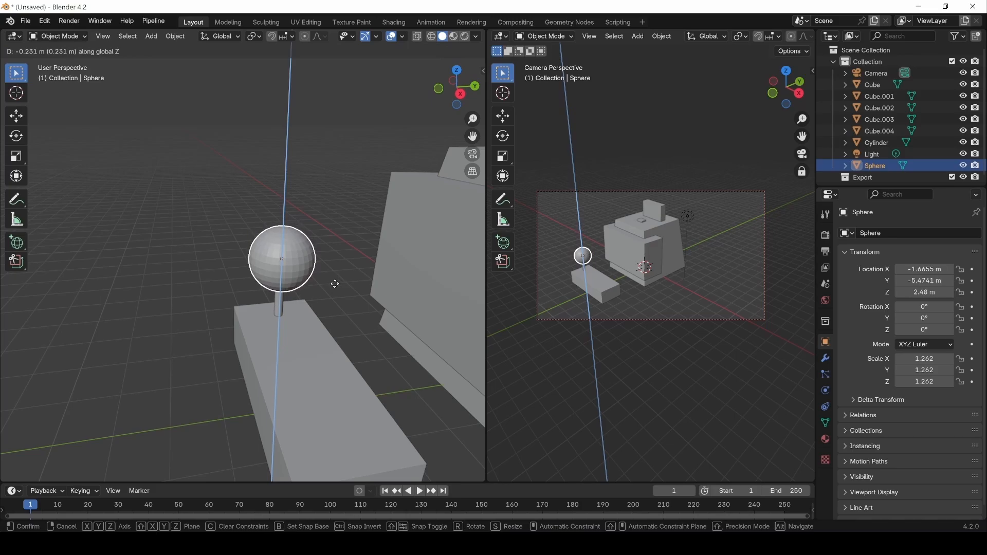
pyautogui.click(326, 245)
pyautogui.click(235, 226)
pyautogui.moveTo(235, 227)
pyautogui.mouseDown(button='middle')
pyautogui.moveTo(369, 234)
pyautogui.moveTo(320, 236)
pyautogui.moveTo(242, 215)
pyautogui.mouseUp(button='middle')
pyautogui.scroll(-2, 205, 228)
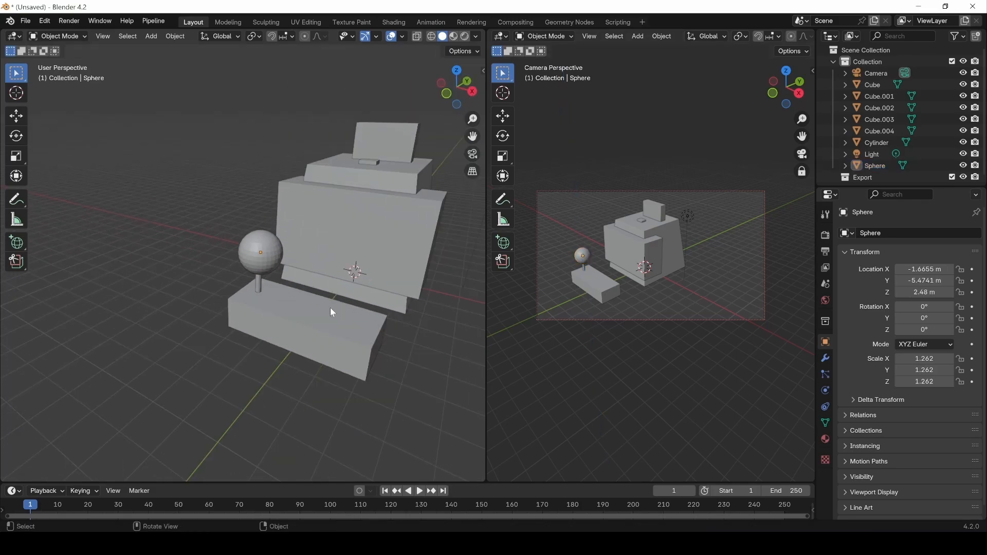
pyautogui.moveTo(331, 308); pyautogui.dragTo(183, 291, button='middle')
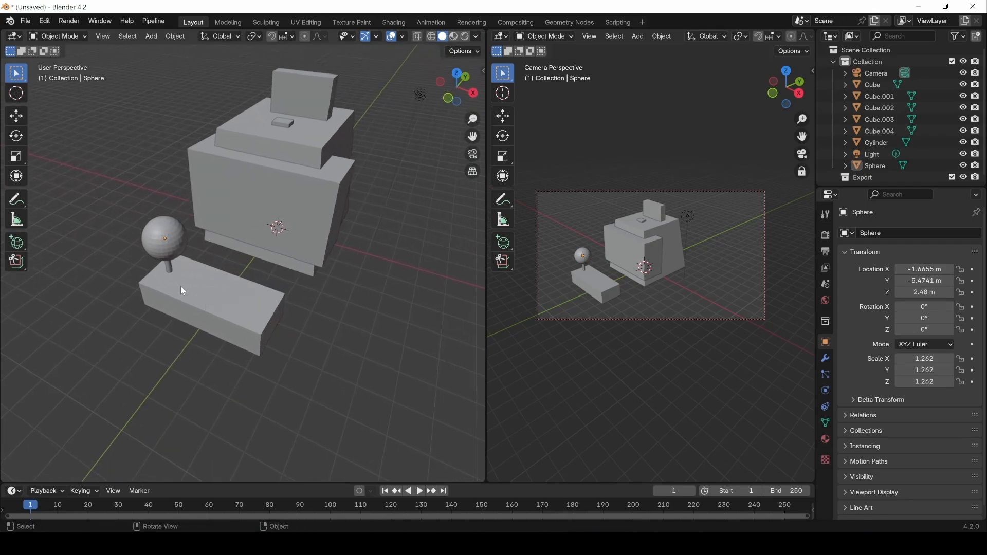
pyautogui.click(162, 234)
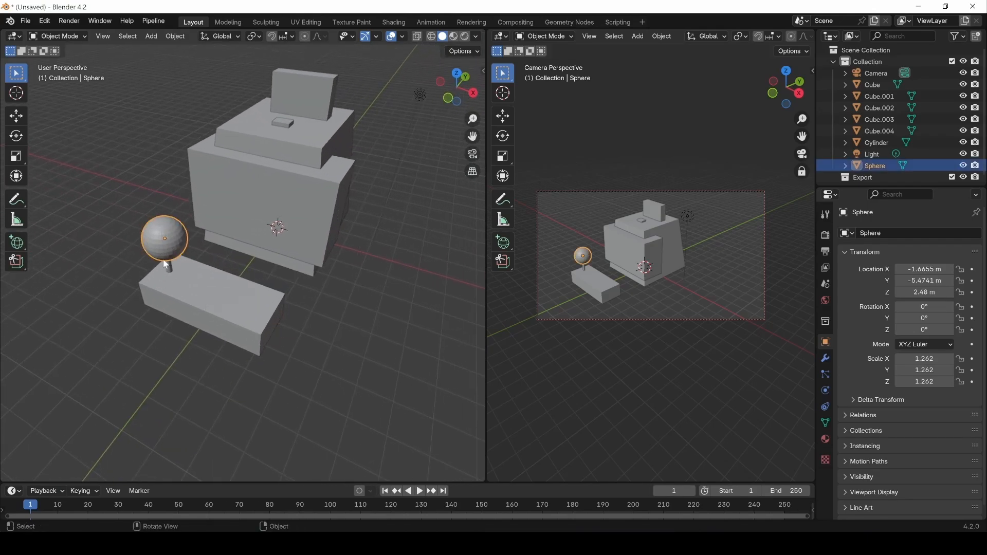
# Duplicate the joystick ball, slide the copy along X onto the base beside it, then deselect all.
pyautogui.rightClick(179, 248)
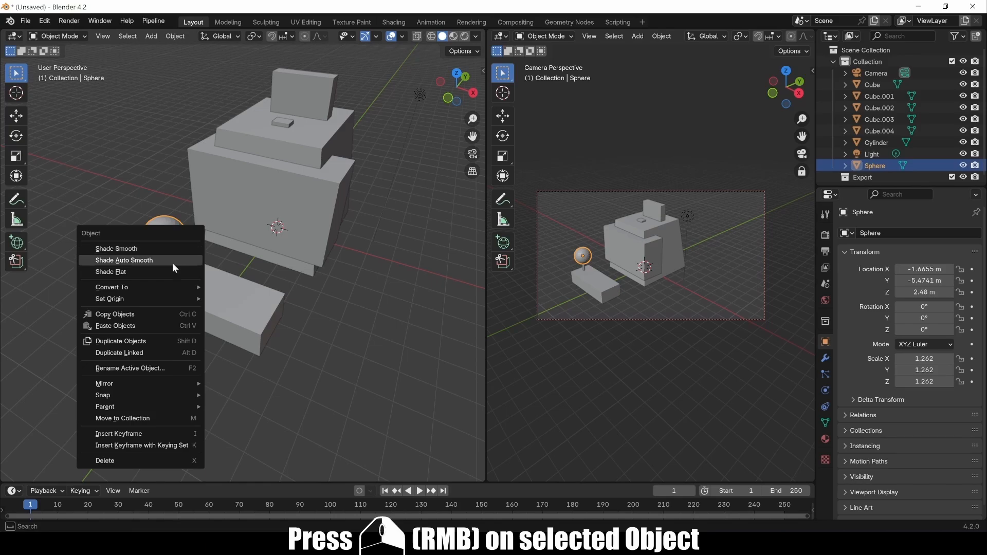
pyautogui.press('Escape')
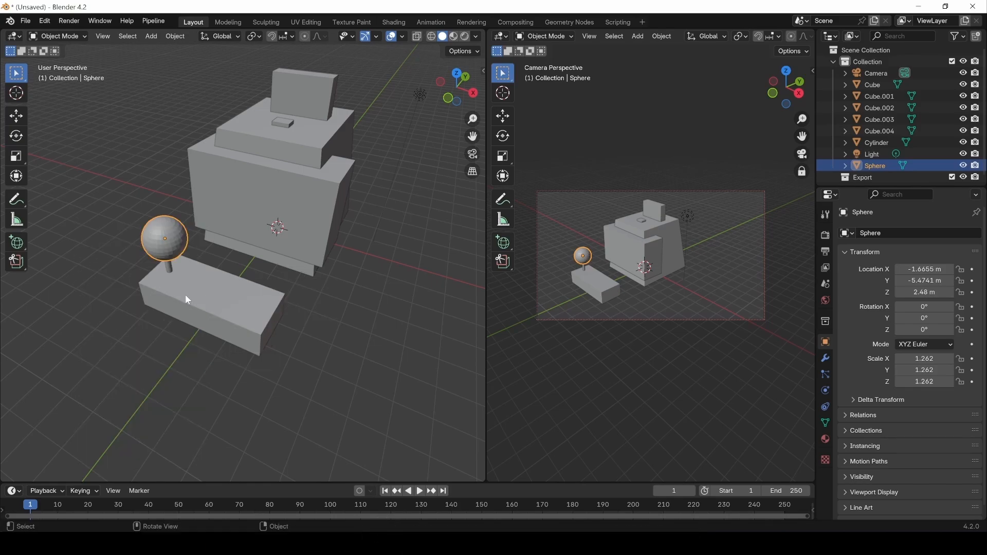
pyautogui.hotkey('shift', 'd')
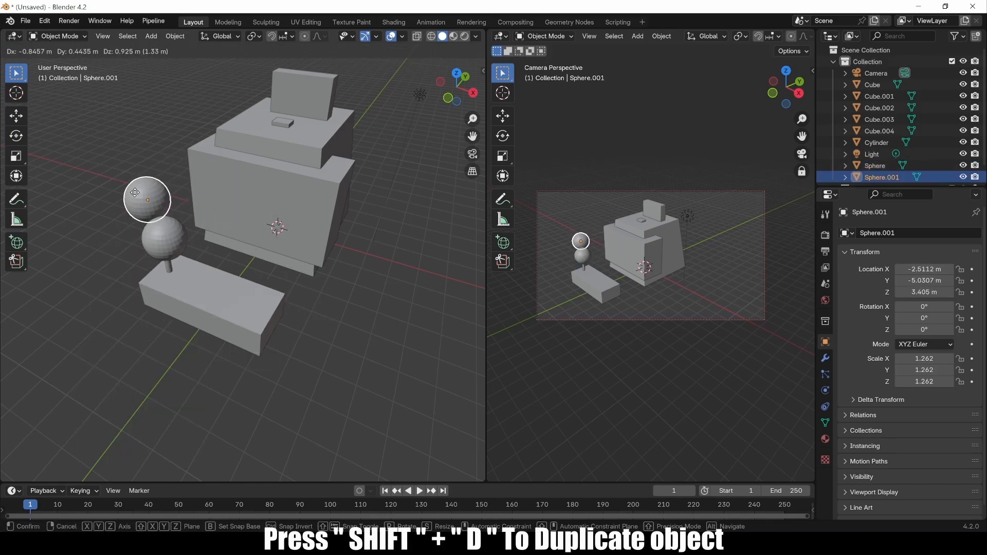
pyautogui.press('x')
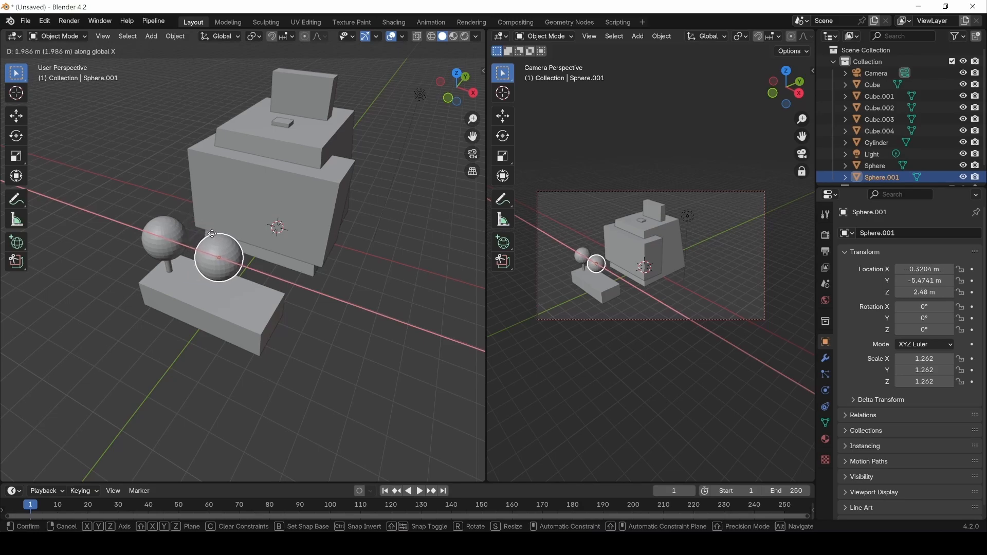
pyautogui.click(206, 232)
pyautogui.hotkey('alt', 'a')
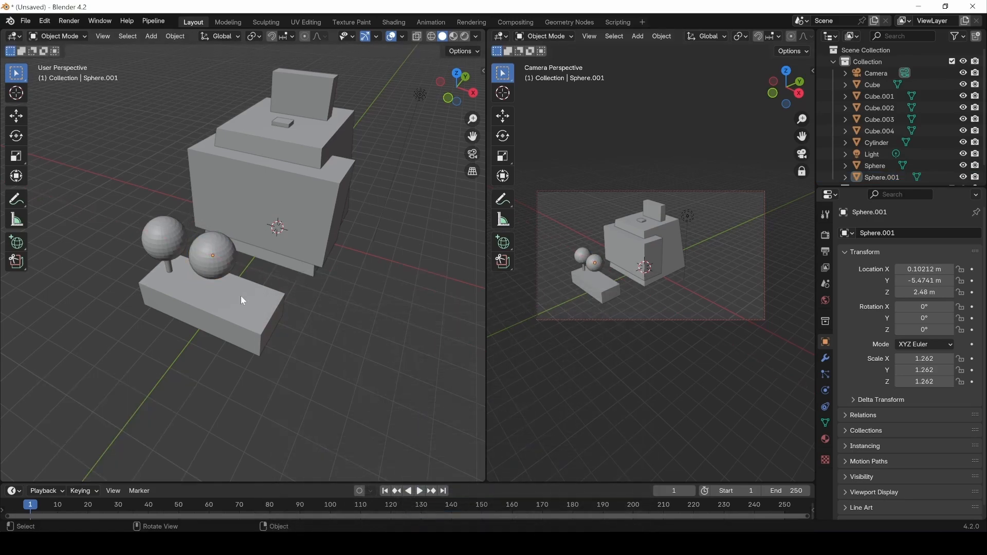
pyautogui.click(15, 74)
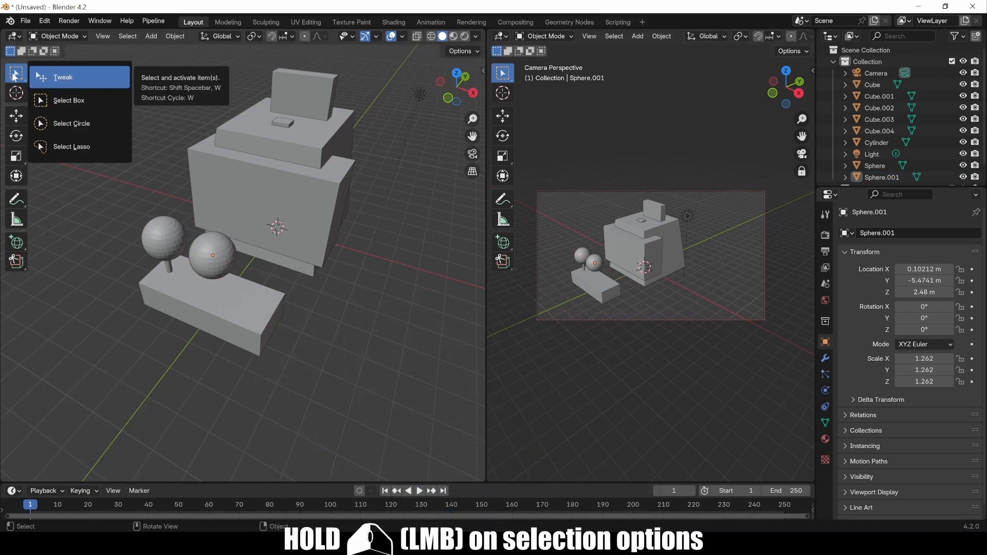
# With Tweak selection, drag Sphere.001 using axis constraints so it rests at Z 2.4965 m.
pyautogui.click(65, 82)
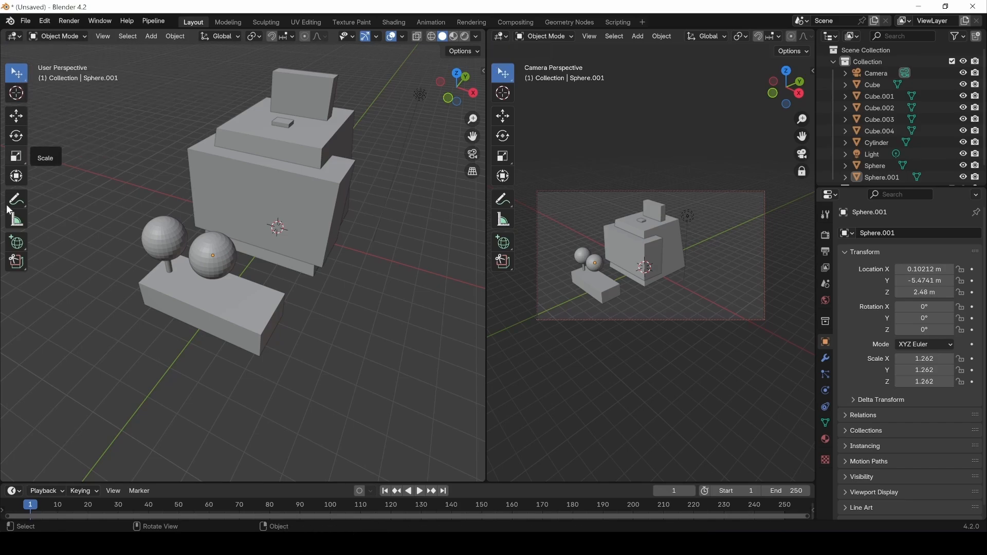
pyautogui.click(215, 266)
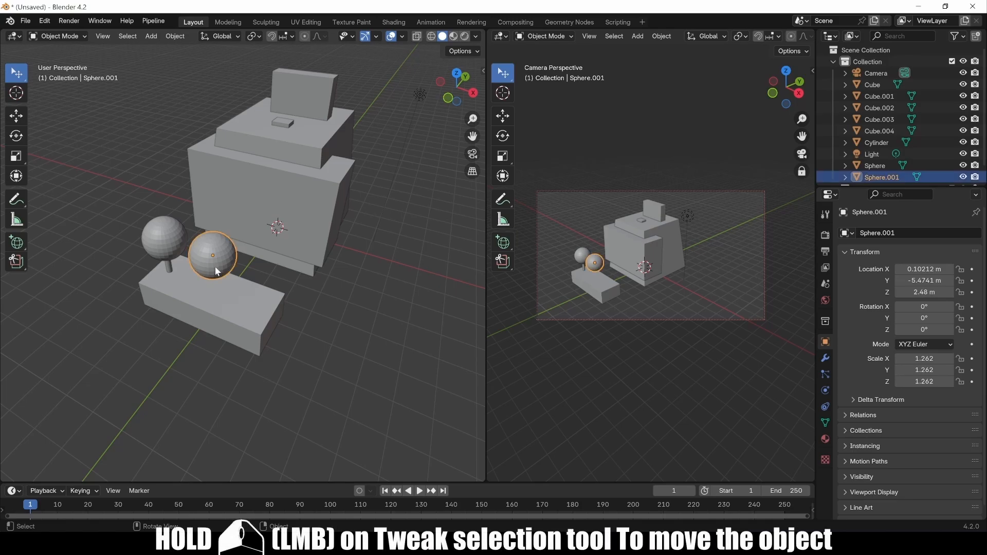
pyautogui.moveTo(215, 266); pyautogui.dragTo(197, 255)
pyautogui.press('x')
pyautogui.press('y')
pyautogui.press('z')
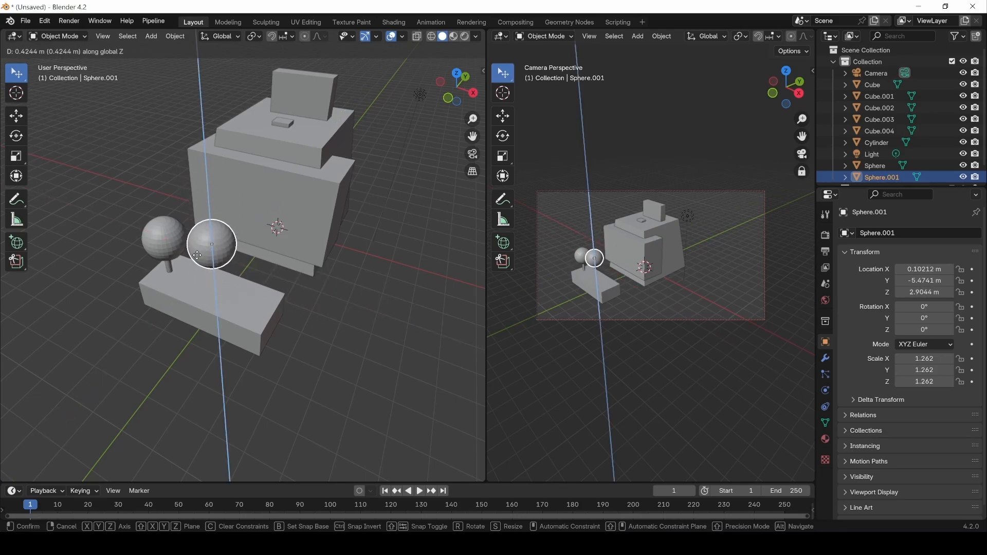
pyautogui.moveTo(197, 255); pyautogui.dragTo(195, 266)
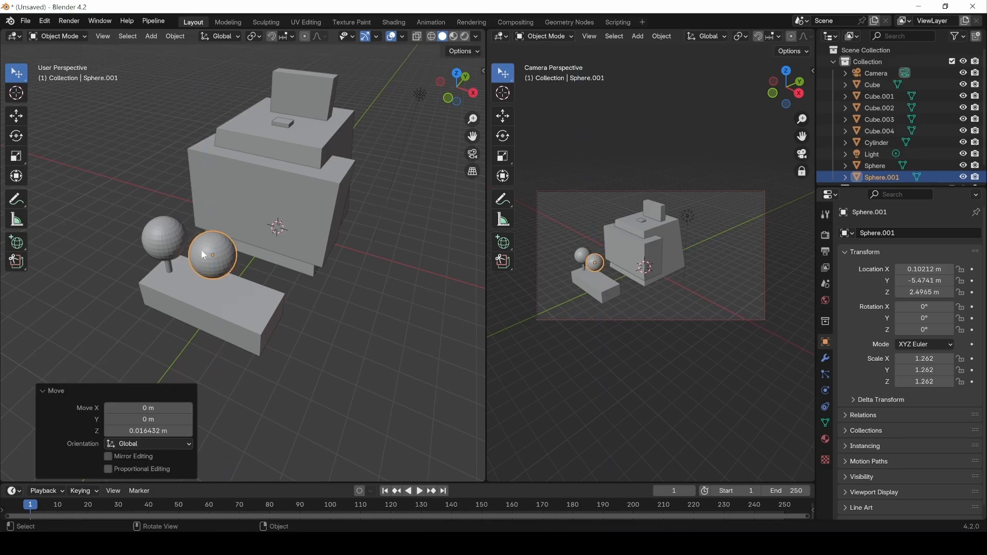
# Box-select objects across the scene, deselect them, and reselect the second sphere.
pyautogui.moveTo(17, 74)
pyautogui.mouseDown()
pyautogui.moveTo(59, 77)
pyautogui.moveTo(66, 101)
pyautogui.mouseUp()
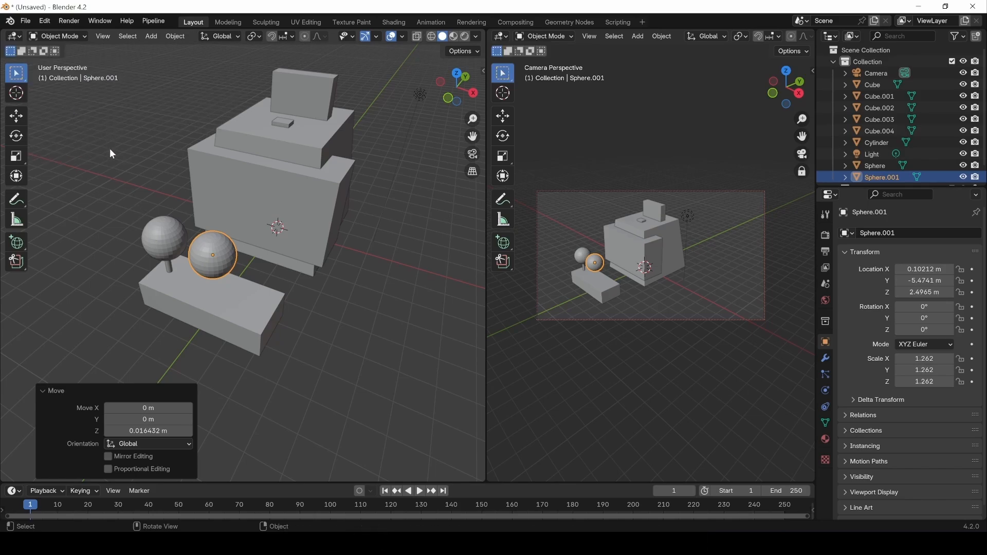
pyautogui.moveTo(111, 181); pyautogui.dragTo(435, 431)
pyautogui.click(199, 390)
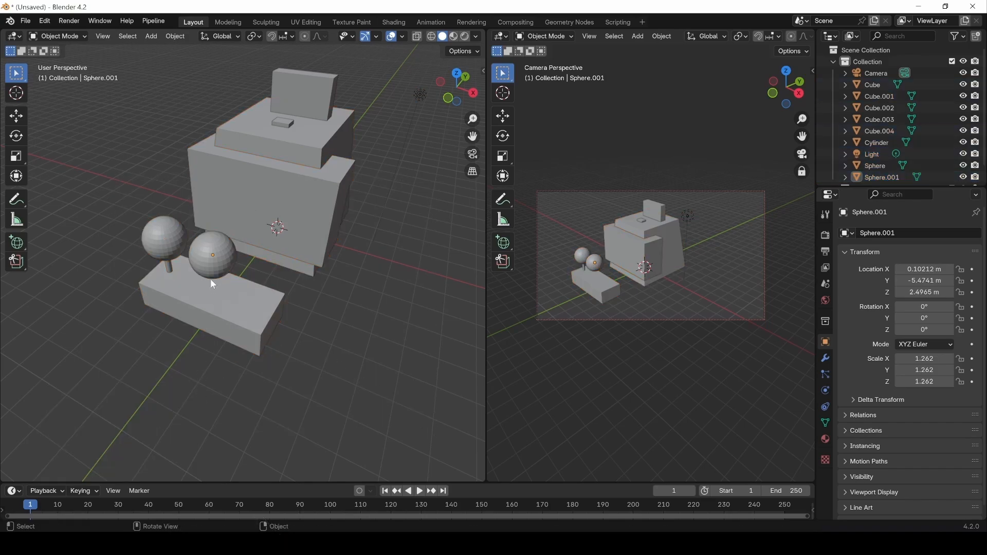
pyautogui.click(210, 268)
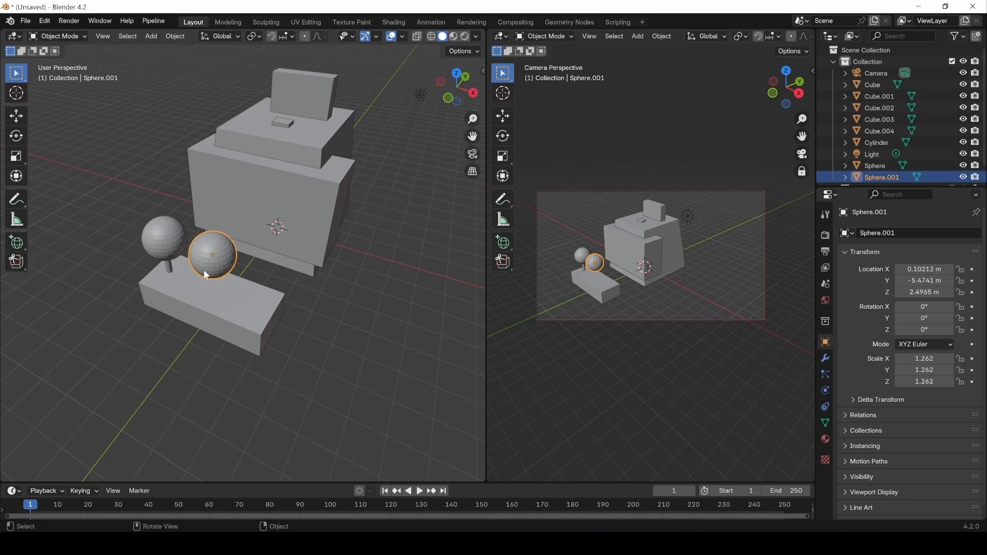
pyautogui.moveTo(208, 271); pyautogui.dragTo(426, 42)
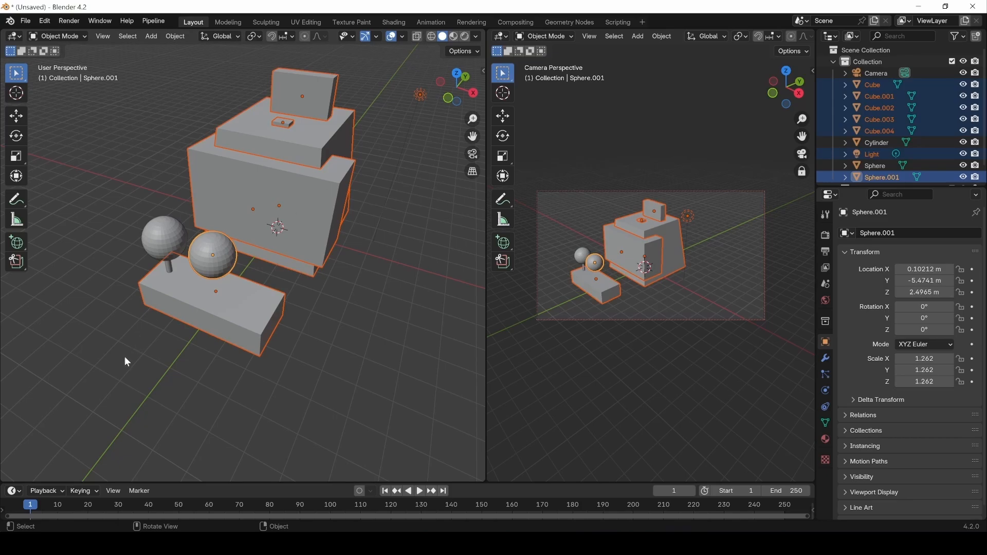
# With Circle select, paint-select the joystick ball, stick, second sphere and cubes.
pyautogui.click(22, 72)
pyautogui.click(66, 128)
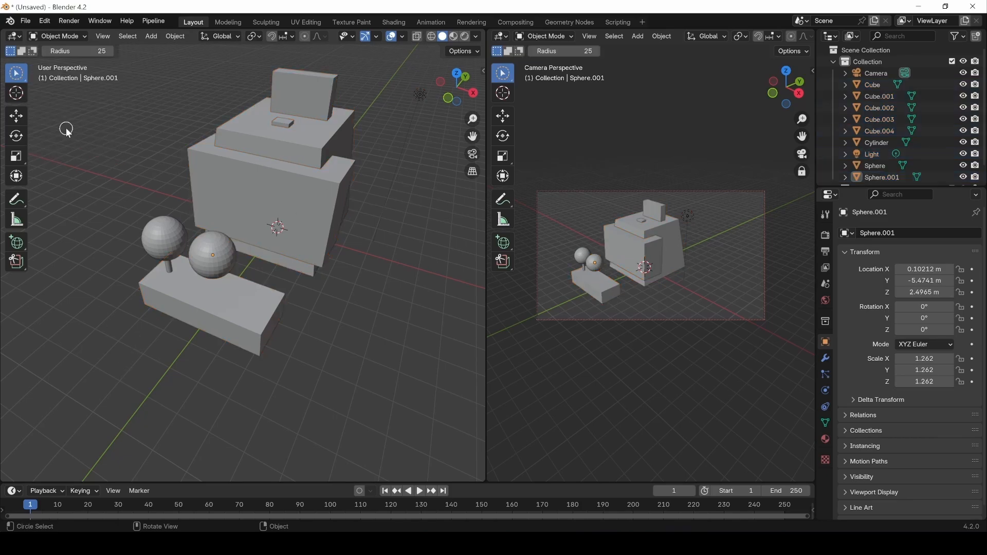
pyautogui.moveTo(164, 231)
pyautogui.mouseDown()
pyautogui.moveTo(86, 298)
pyautogui.moveTo(162, 227)
pyautogui.moveTo(157, 258)
pyautogui.moveTo(175, 266)
pyautogui.mouseUp()
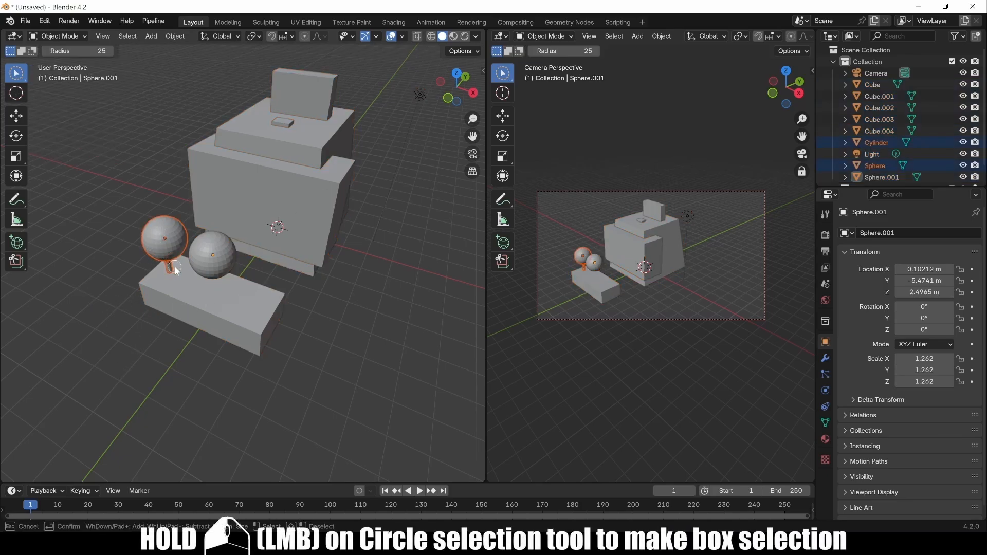
pyautogui.moveTo(240, 291)
pyautogui.mouseDown()
pyautogui.moveTo(205, 244)
pyautogui.moveTo(286, 127)
pyautogui.moveTo(298, 82)
pyautogui.moveTo(339, 108)
pyautogui.moveTo(318, 224)
pyautogui.moveTo(206, 349)
pyautogui.moveTo(118, 127)
pyautogui.mouseUp()
# Frame the spheres, clear the selection and enter Edit Mode on Sphere.001.
pyautogui.scroll(3, 159, 248)
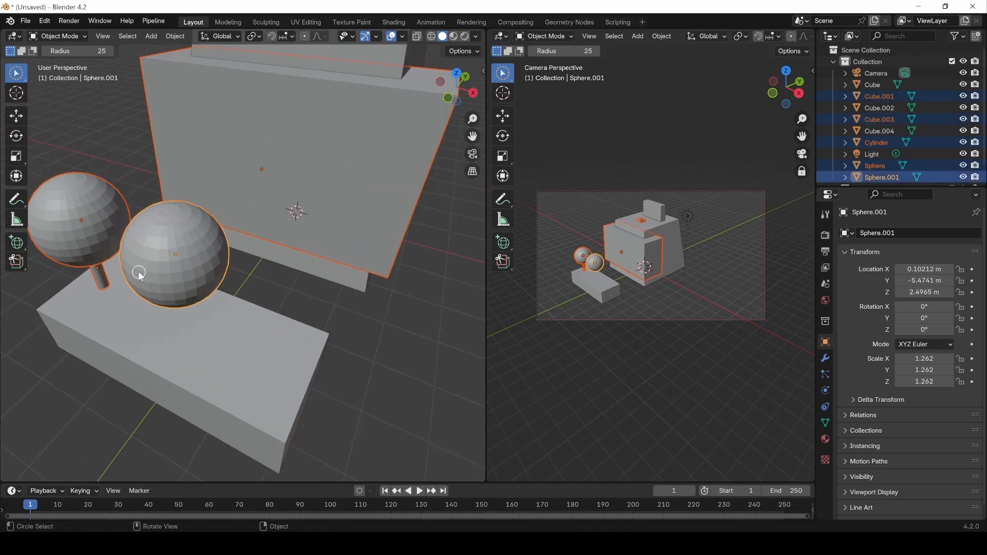
pyautogui.keyDown('shift'); pyautogui.moveTo(138, 272); pyautogui.dragTo(178, 263, button='middle'); pyautogui.keyUp('shift')
pyautogui.click(180, 366)
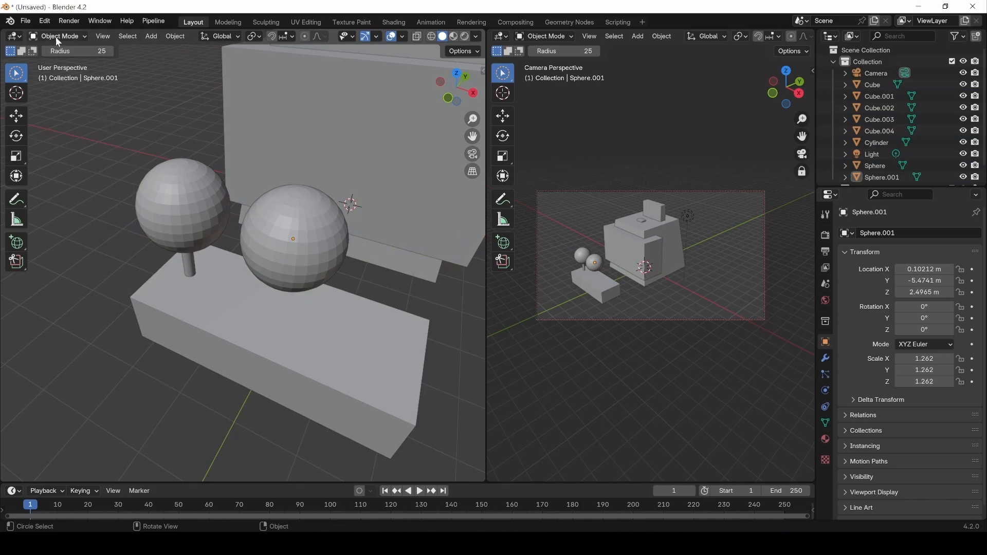
pyautogui.press('Tab')
pyautogui.click(117, 226)
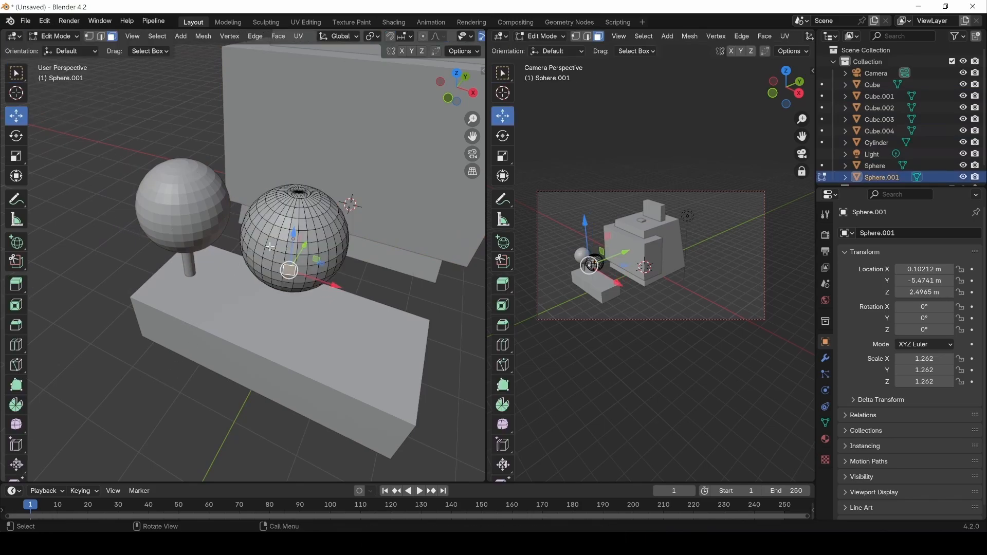
pyautogui.moveTo(16, 73); pyautogui.dragTo(49, 123)
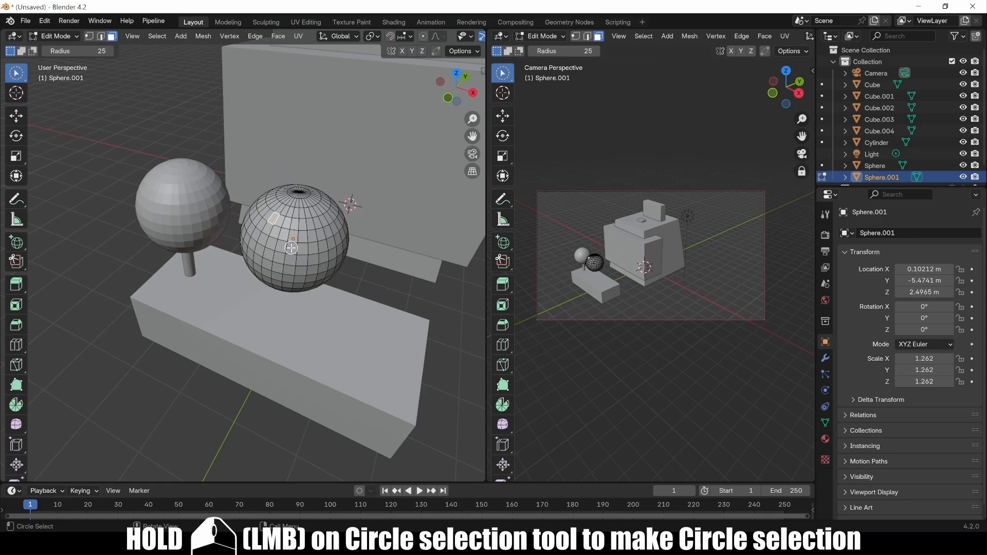
pyautogui.moveTo(291, 248)
pyautogui.mouseDown()
pyautogui.moveTo(275, 232)
pyautogui.moveTo(291, 222)
pyautogui.moveTo(267, 211)
pyautogui.moveTo(321, 221)
pyautogui.moveTo(308, 262)
pyautogui.moveTo(251, 237)
pyautogui.moveTo(300, 225)
pyautogui.moveTo(281, 234)
pyautogui.mouseUp()
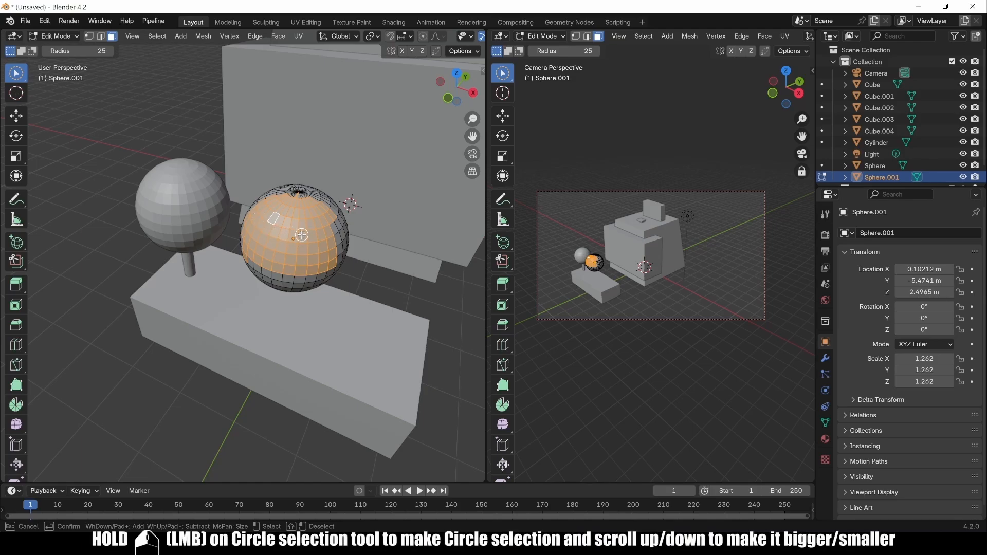
pyautogui.scroll(-20, 297, 233)
pyautogui.click(296, 233)
pyautogui.scroll(9, 297, 234)
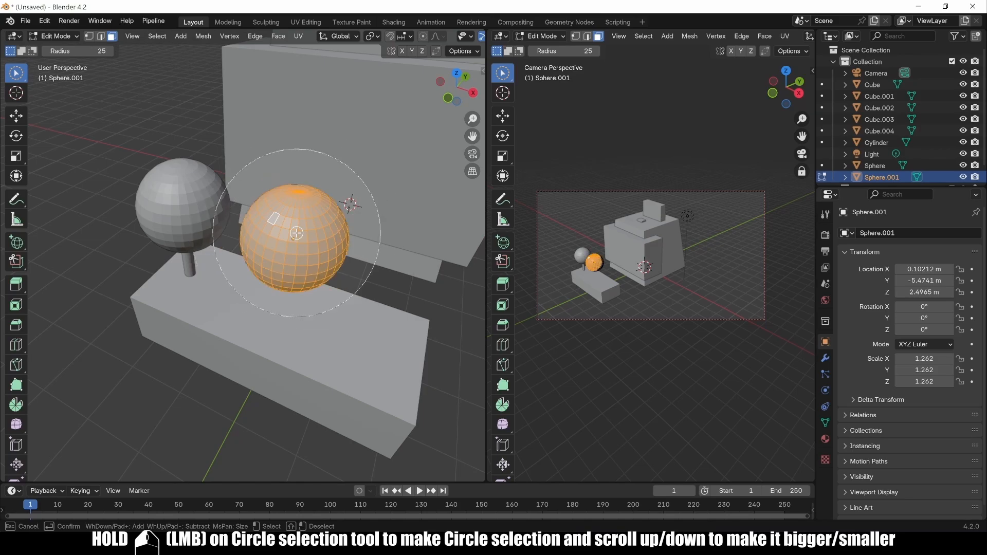
pyautogui.press('Escape')
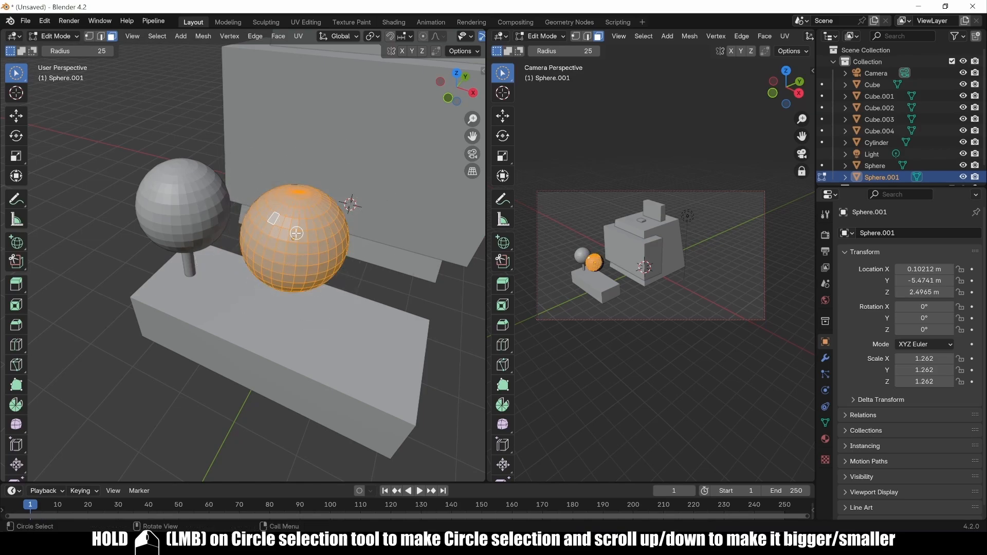
pyautogui.click(18, 75)
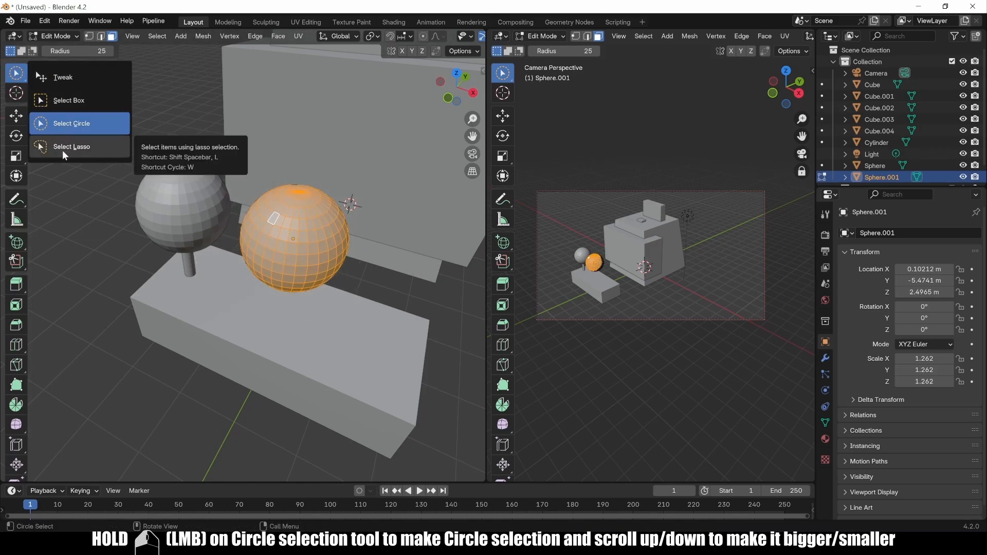
pyautogui.click(63, 149)
pyautogui.click(156, 392)
pyautogui.moveTo(146, 399)
pyautogui.mouseDown()
pyautogui.moveTo(200, 366)
pyautogui.moveTo(265, 412)
pyautogui.moveTo(129, 444)
pyautogui.mouseUp()
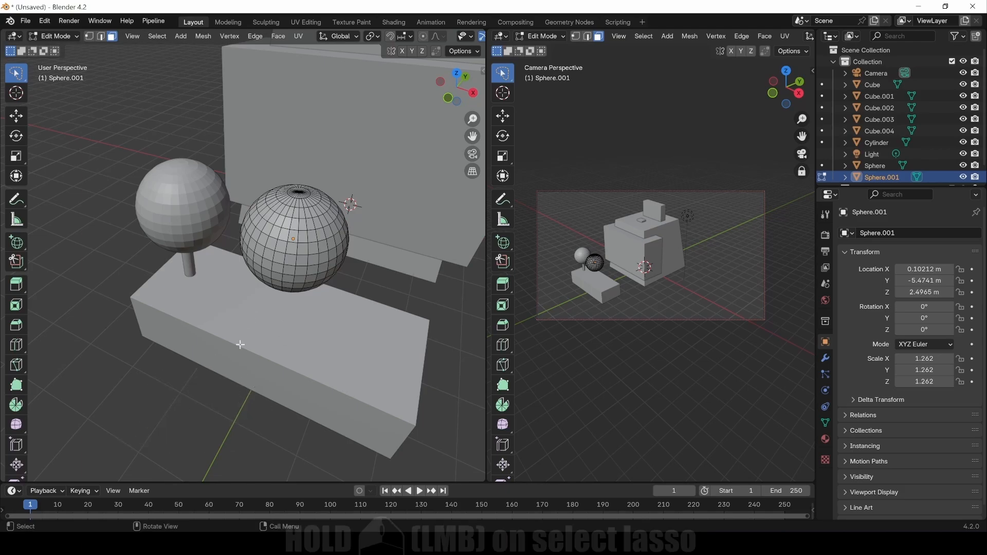
# Orbit around Sphere.001 and try lasso and box selection on its faces.
pyautogui.moveTo(247, 331)
pyautogui.mouseDown(button='middle')
pyautogui.moveTo(237, 297)
pyautogui.moveTo(221, 313)
pyautogui.mouseUp(button='middle')
pyautogui.moveTo(197, 347)
pyautogui.mouseDown()
pyautogui.moveTo(306, 285)
pyautogui.moveTo(252, 260)
pyautogui.moveTo(290, 177)
pyautogui.moveTo(224, 288)
pyautogui.mouseUp()
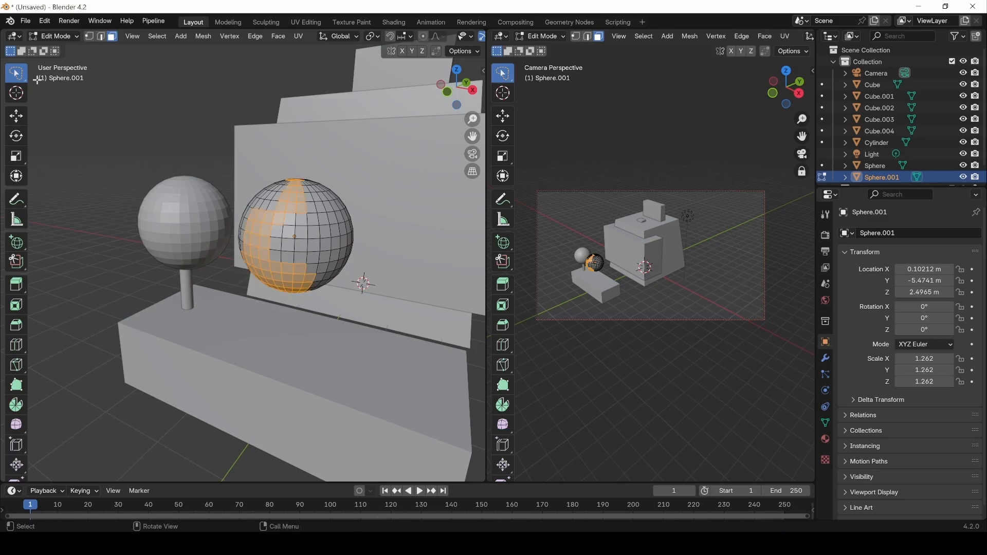
pyautogui.moveTo(16, 76)
pyautogui.mouseDown()
pyautogui.moveTo(49, 82)
pyautogui.moveTo(61, 103)
pyautogui.mouseUp()
pyautogui.click(121, 152)
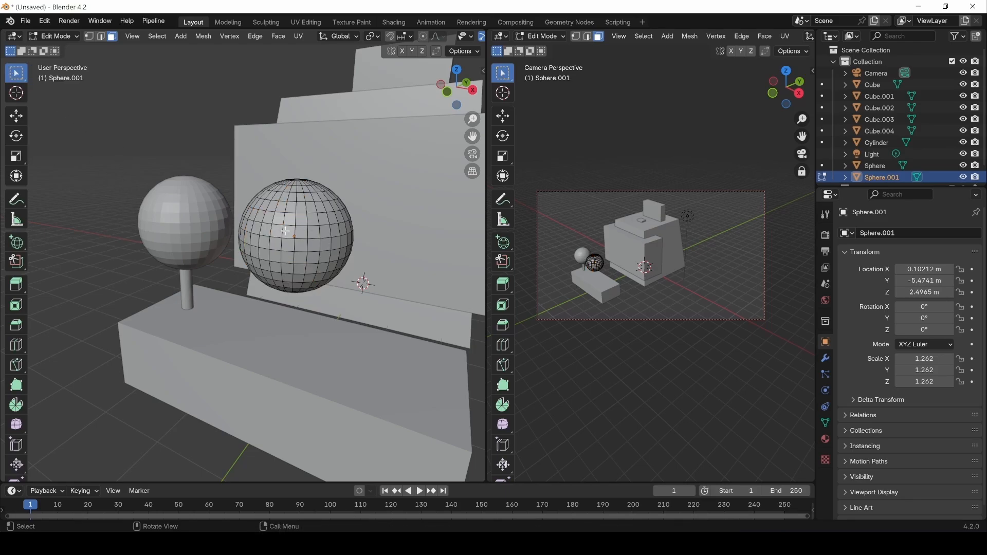
pyautogui.click(291, 208)
pyautogui.moveTo(356, 161); pyautogui.dragTo(193, 253)
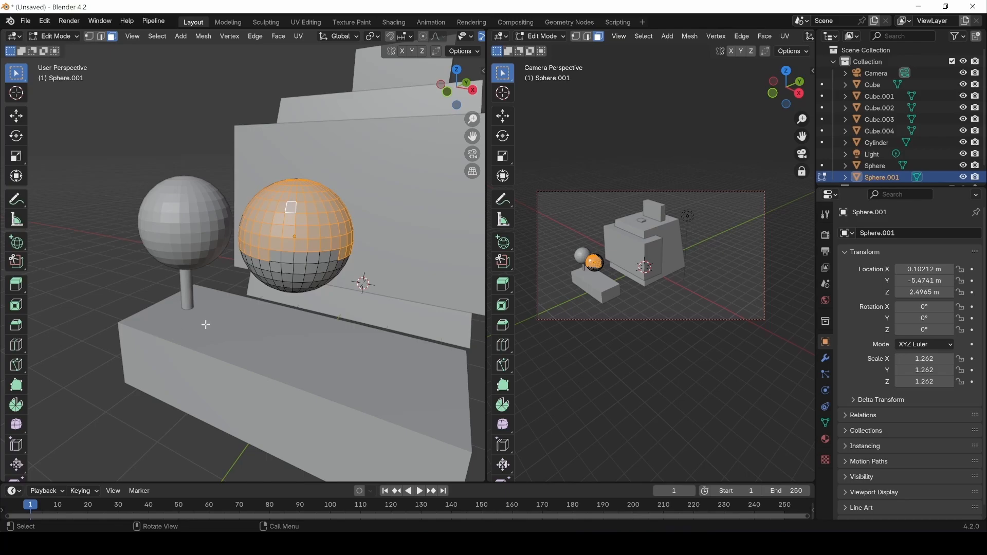
# In Front view, box-select the sphere's lower half, then orbit back into perspective.
pyautogui.press('KP_1')
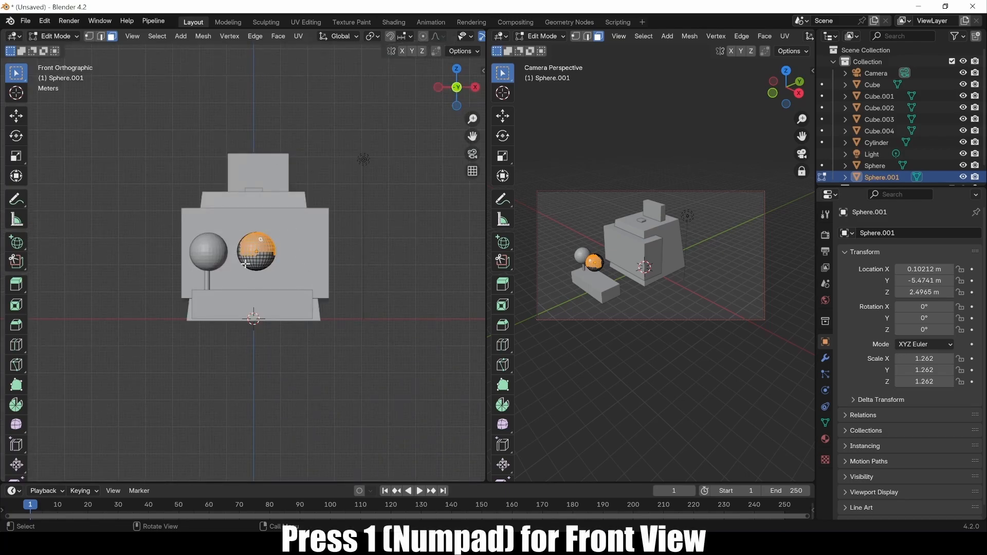
pyautogui.scroll(7, 246, 264)
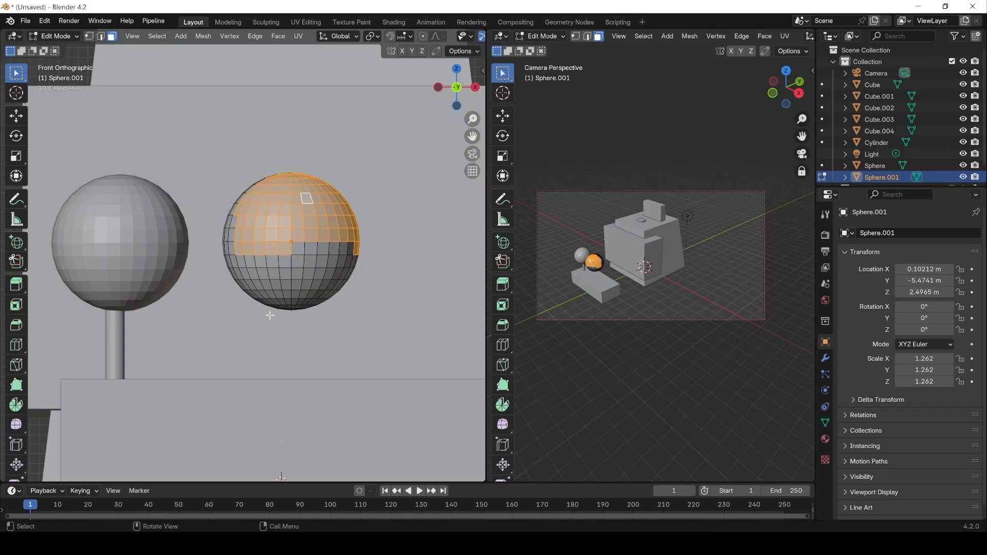
pyautogui.click(270, 315)
pyautogui.moveTo(208, 358); pyautogui.dragTo(431, 235)
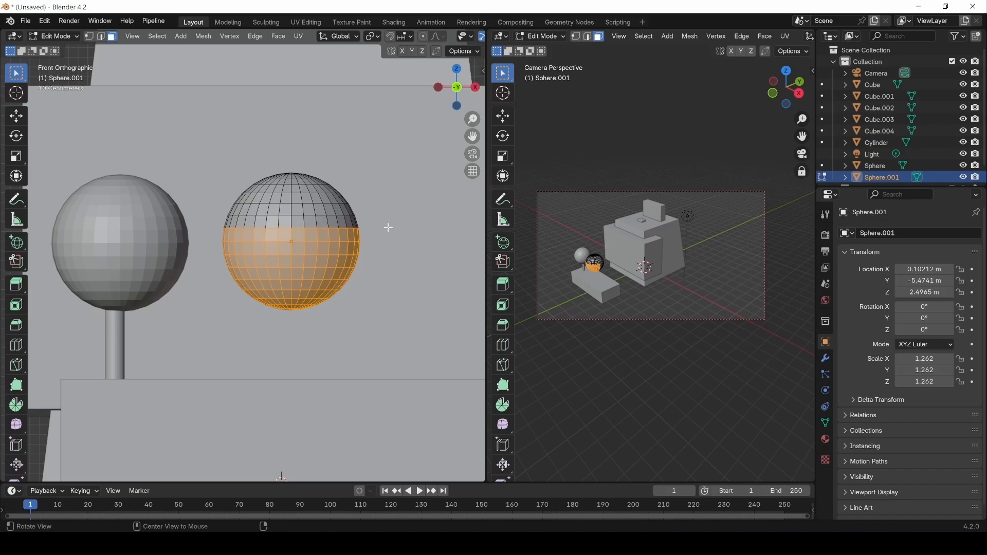
pyautogui.moveTo(388, 227); pyautogui.dragTo(362, 247, button='middle')
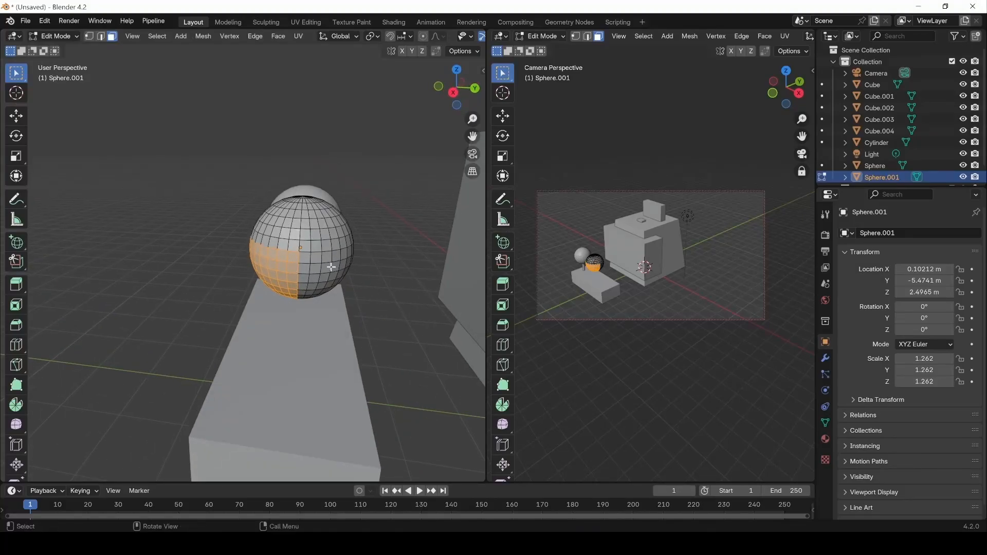
pyautogui.moveTo(273, 296); pyautogui.dragTo(337, 287, button='middle')
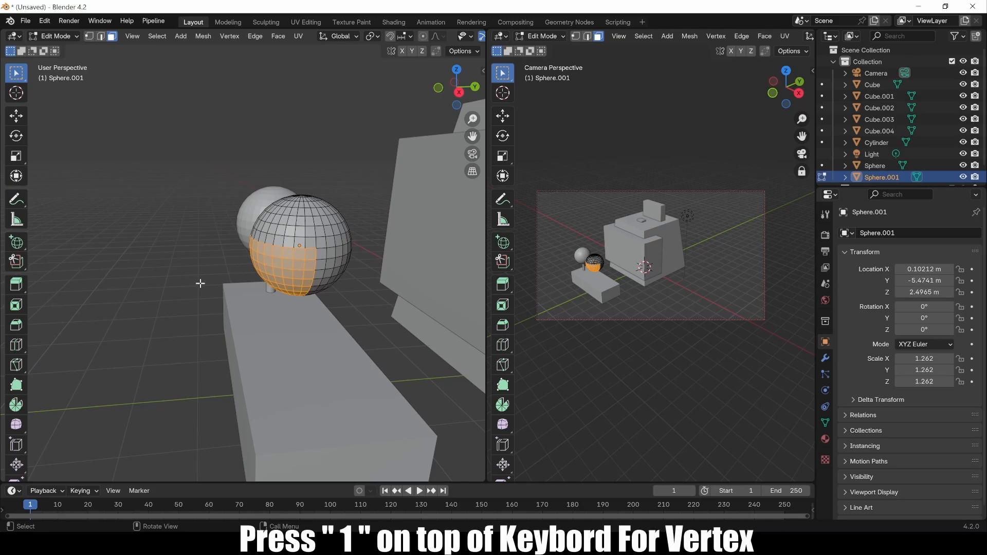
# In vertex select, select the sphere's bottom vertex rows and return to Front Orthographic view.
pyautogui.press('1')
pyautogui.moveTo(247, 360); pyautogui.dragTo(406, 310, button='middle')
pyautogui.moveTo(260, 338); pyautogui.dragTo(342, 255)
pyautogui.keyDown('alt'); pyautogui.moveTo(271, 272); pyautogui.dragTo(343, 311); pyautogui.keyUp('alt')
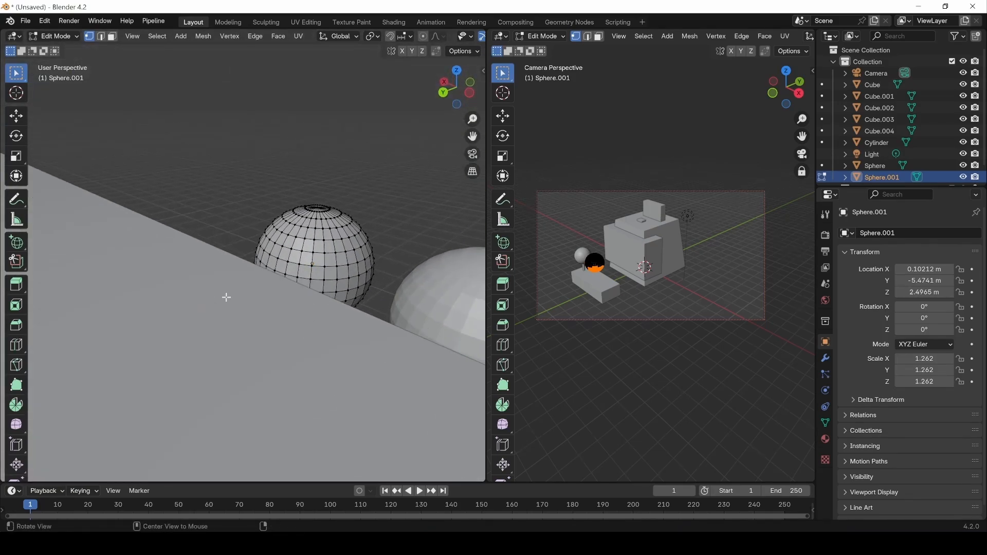
pyautogui.keyDown('alt'); pyautogui.moveTo(225, 293); pyautogui.dragTo(5, 277); pyautogui.keyUp('alt')
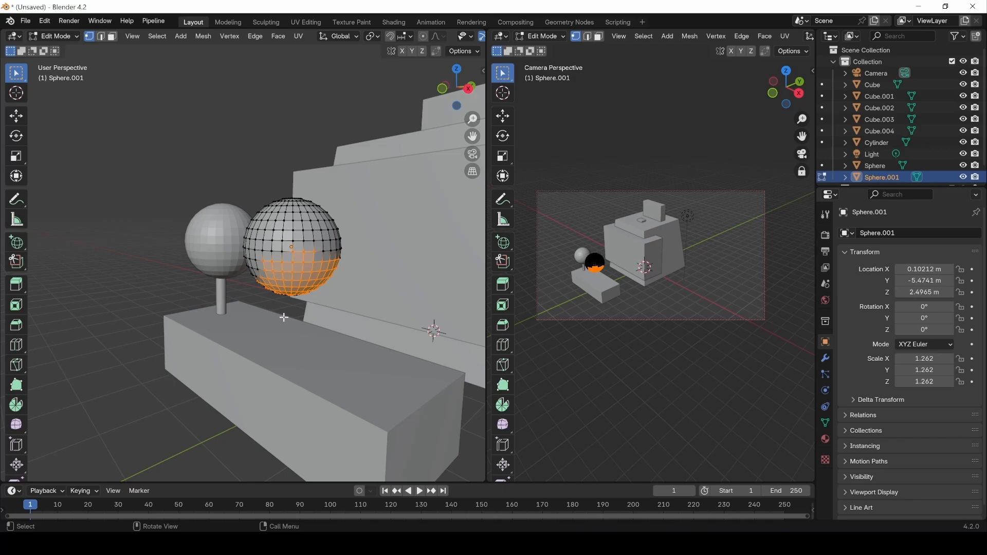
pyautogui.press('KP_1')
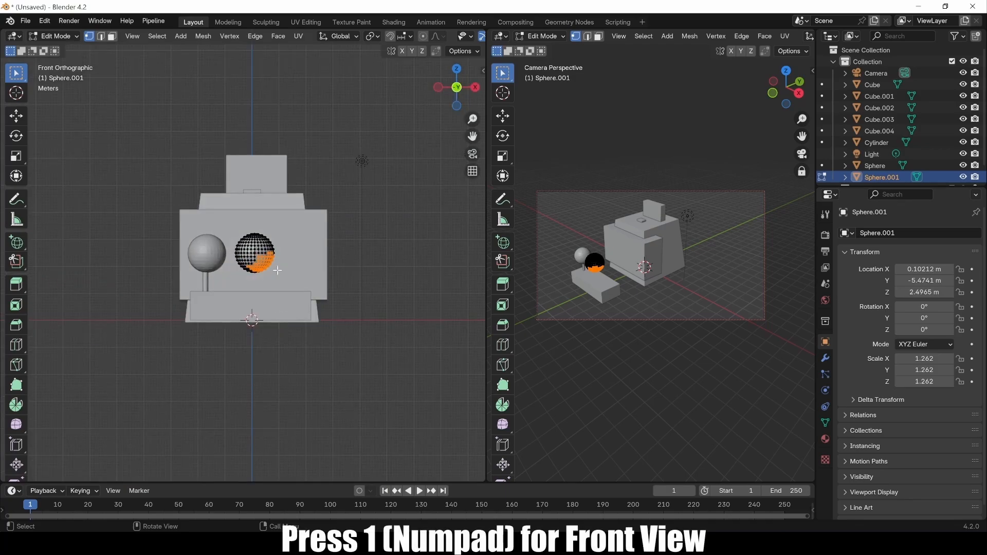
pyautogui.scroll(7, 277, 270)
# Clear the vertex selection and try the Wireframe, Solid and X-ray header toggles, leaving X-ray on.
pyautogui.click(376, 193)
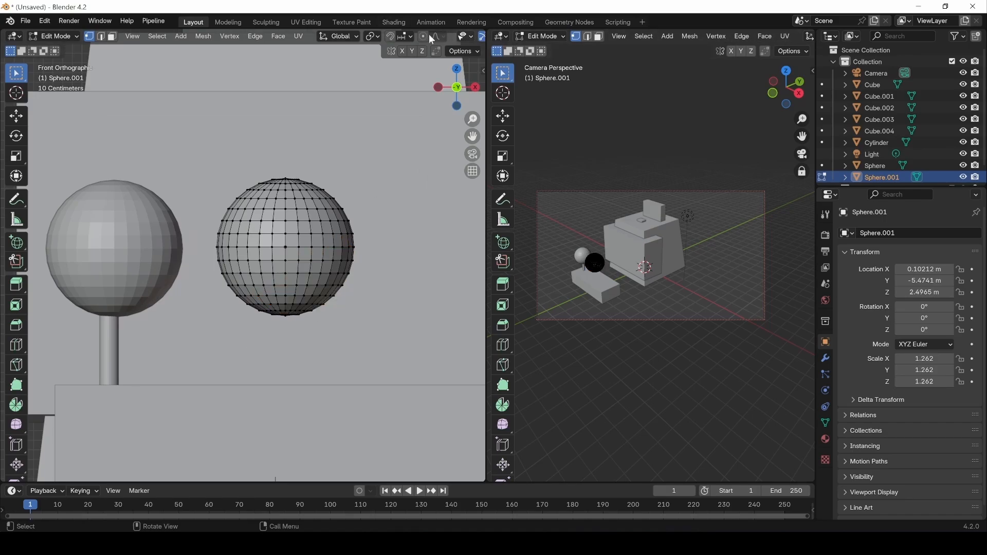
pyautogui.moveTo(453, 36); pyautogui.dragTo(313, 36, button='middle')
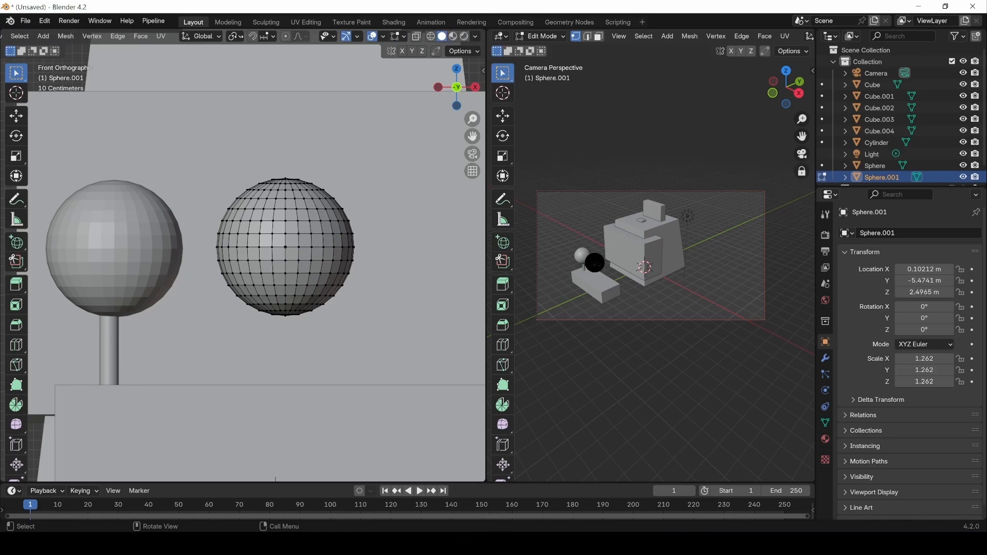
pyautogui.click(431, 37)
pyautogui.click(417, 37)
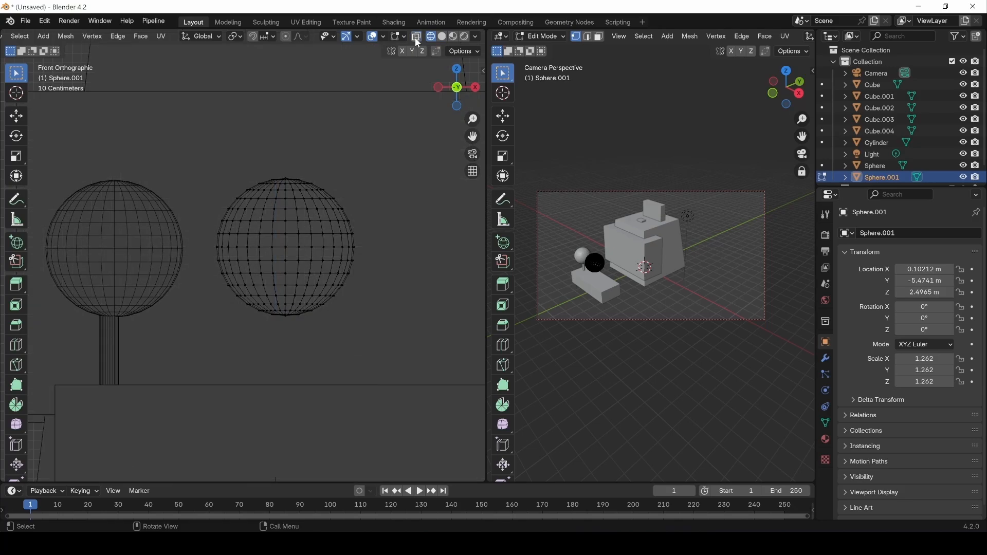
pyautogui.click(441, 37)
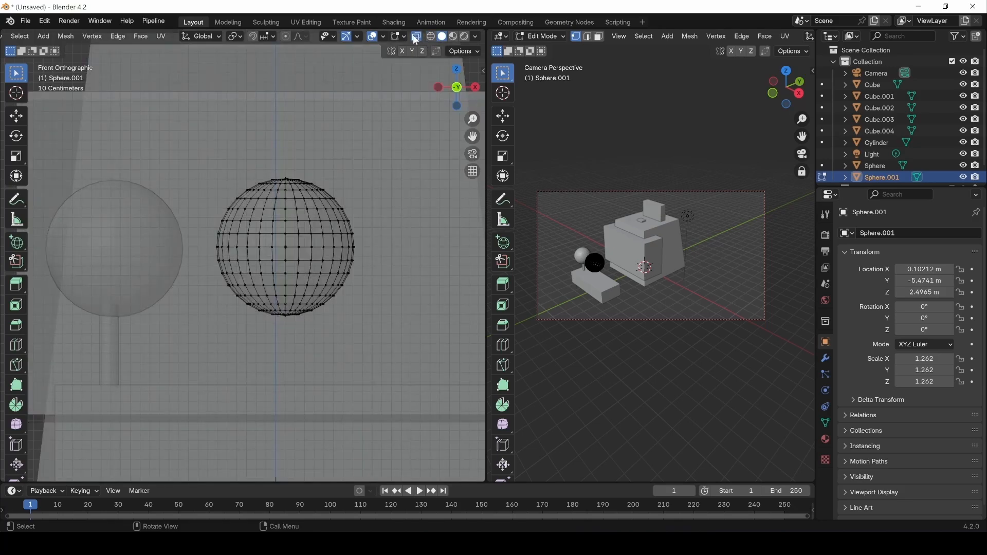
pyautogui.click(418, 36)
pyautogui.click(418, 35)
# In Front view with wireframe and X-ray, box-select the sphere's lower vertex rows, including hidden ones.
pyautogui.moveTo(187, 368); pyautogui.dragTo(445, 239)
pyautogui.moveTo(417, 273); pyautogui.dragTo(308, 276, button='middle')
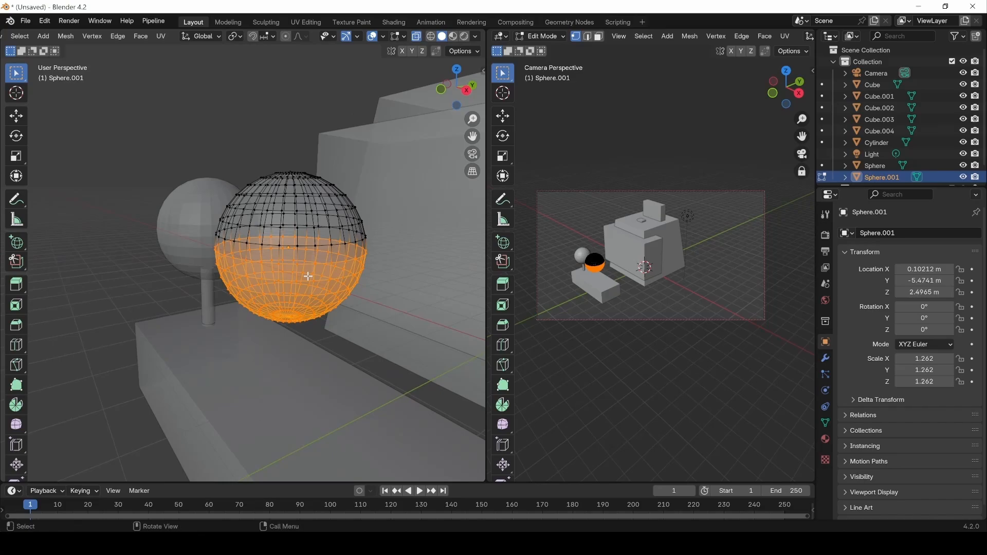
pyautogui.press('KP_1')
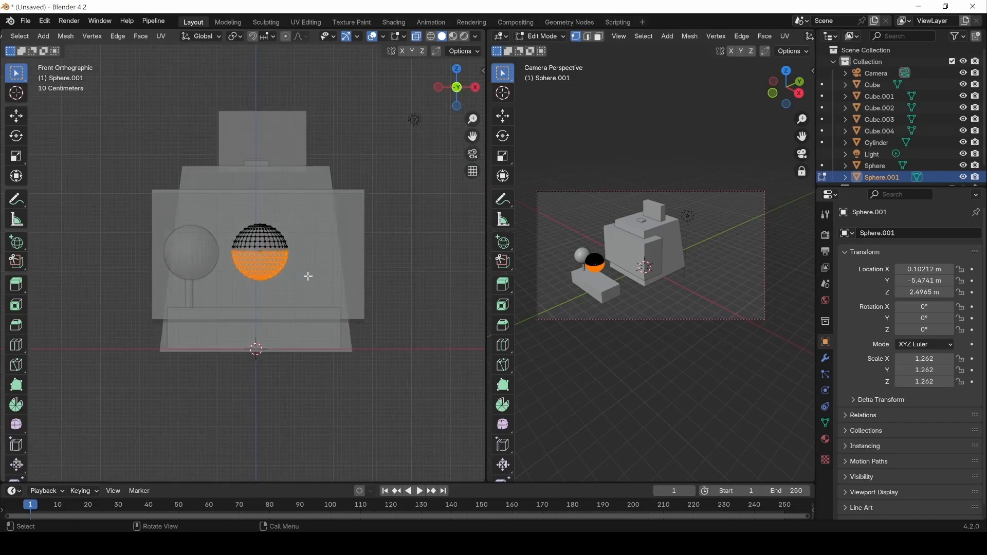
pyautogui.click(430, 37)
pyautogui.click(416, 37)
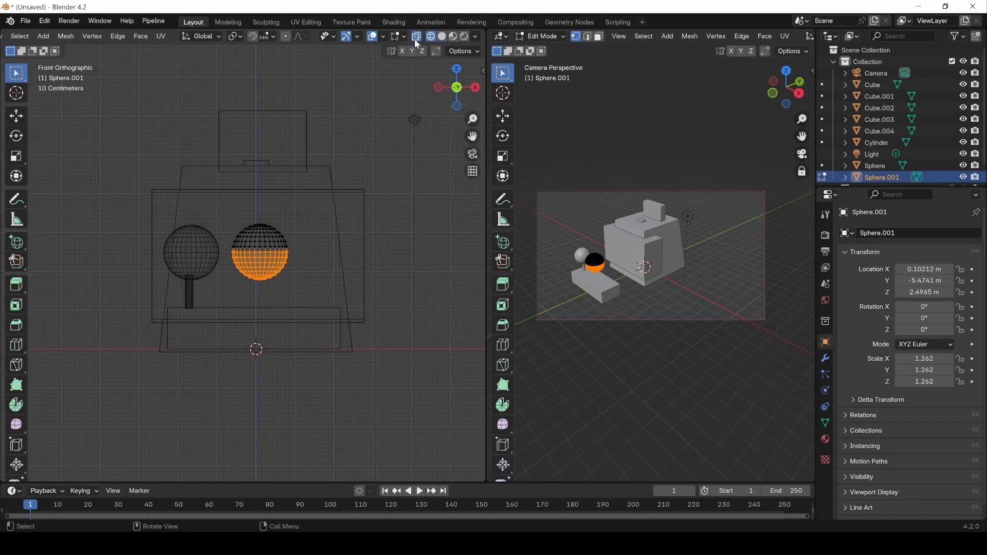
pyautogui.moveTo(225, 302); pyautogui.dragTo(340, 248)
pyautogui.moveTo(357, 248)
pyautogui.mouseDown(button='middle')
pyautogui.moveTo(353, 322)
pyautogui.moveTo(282, 298)
pyautogui.moveTo(360, 256)
pyautogui.mouseUp(button='middle')
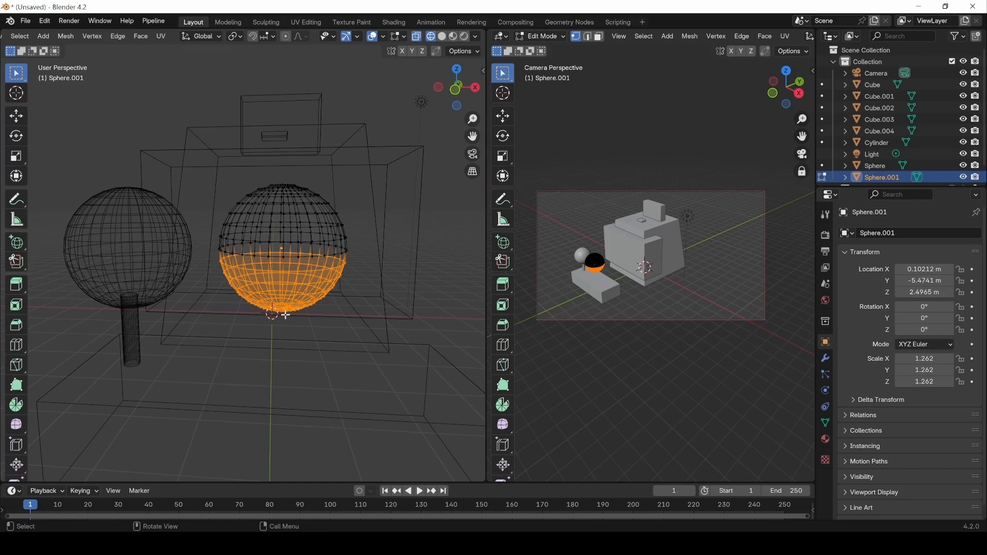
# Cycle through Wireframe, Solid, Rendered and Material Preview shading, ending in Solid with X-ray off.
pyautogui.press('z')
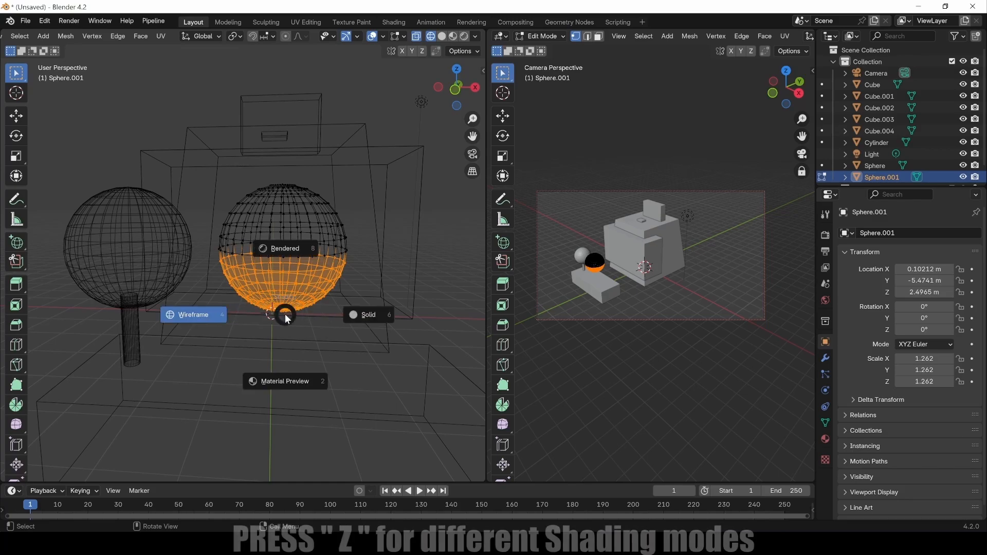
pyautogui.click(204, 315)
pyautogui.press('z')
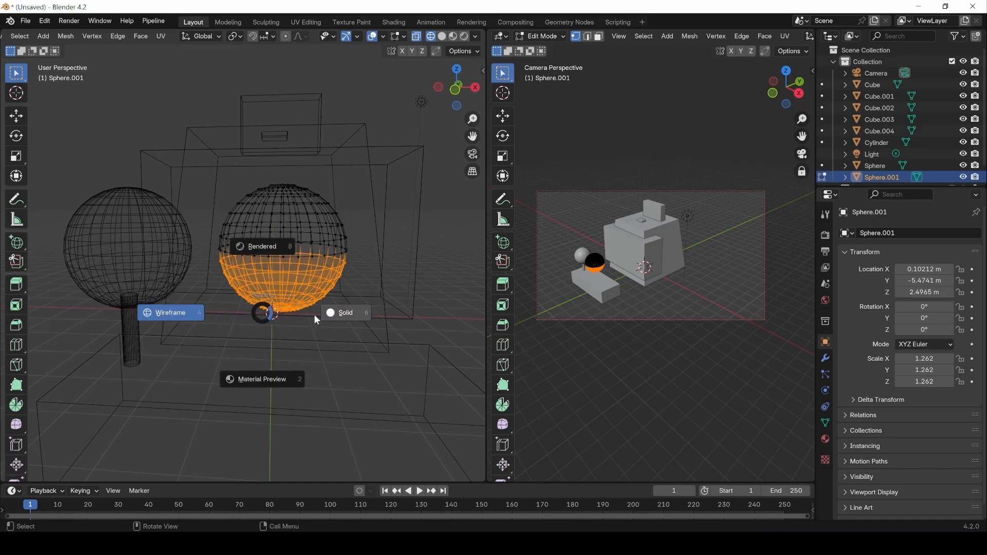
pyautogui.click(348, 315)
pyautogui.press('z')
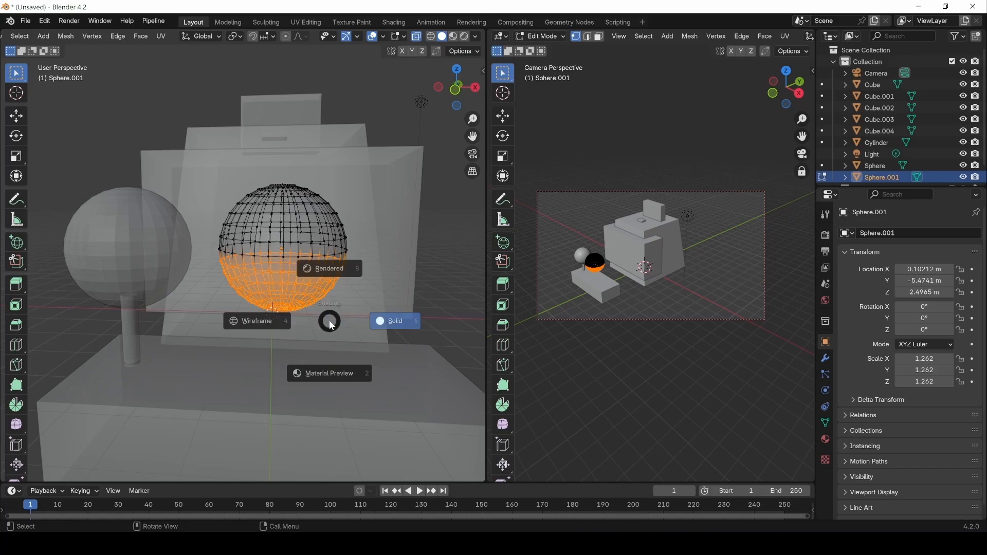
pyautogui.click(330, 261)
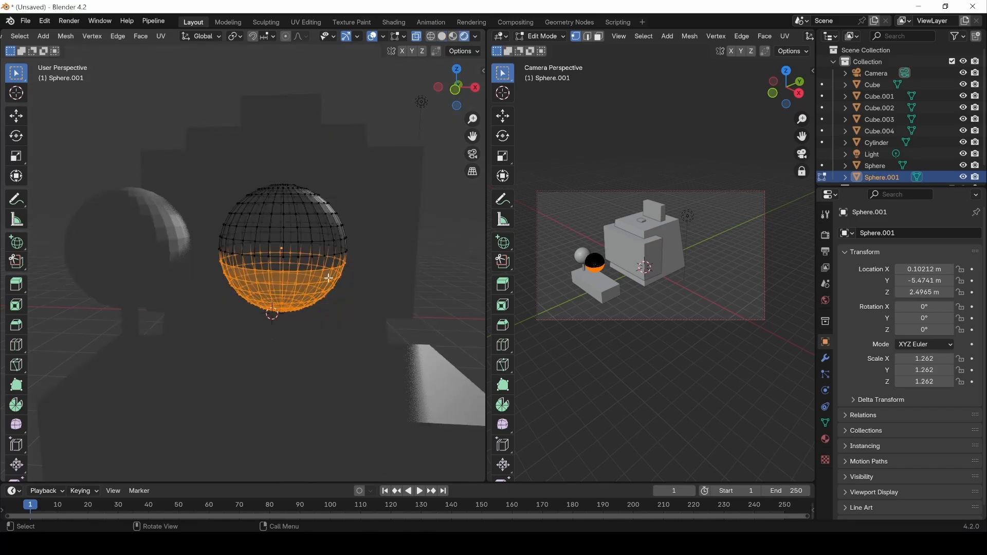
pyautogui.press('z')
pyautogui.click(319, 341)
pyautogui.press('z')
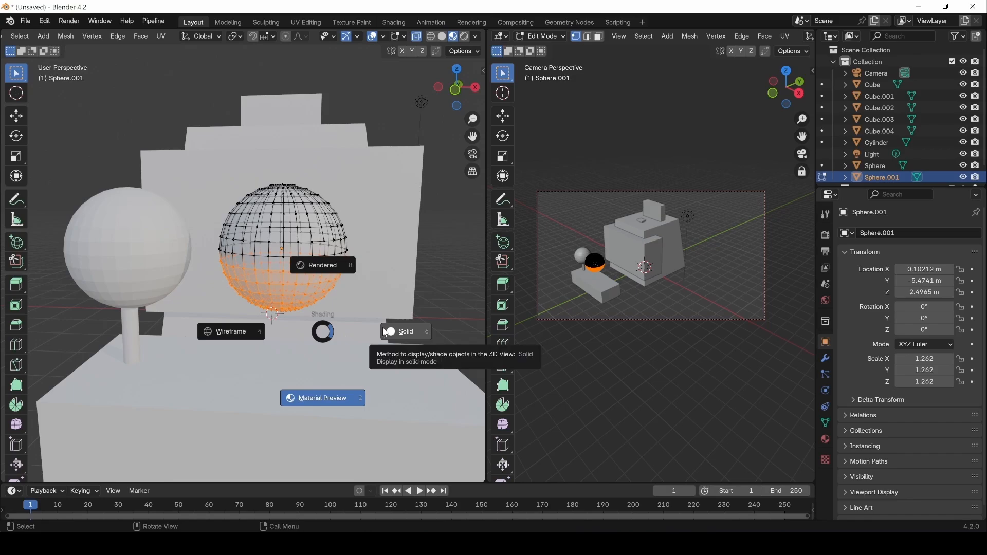
pyautogui.click(385, 332)
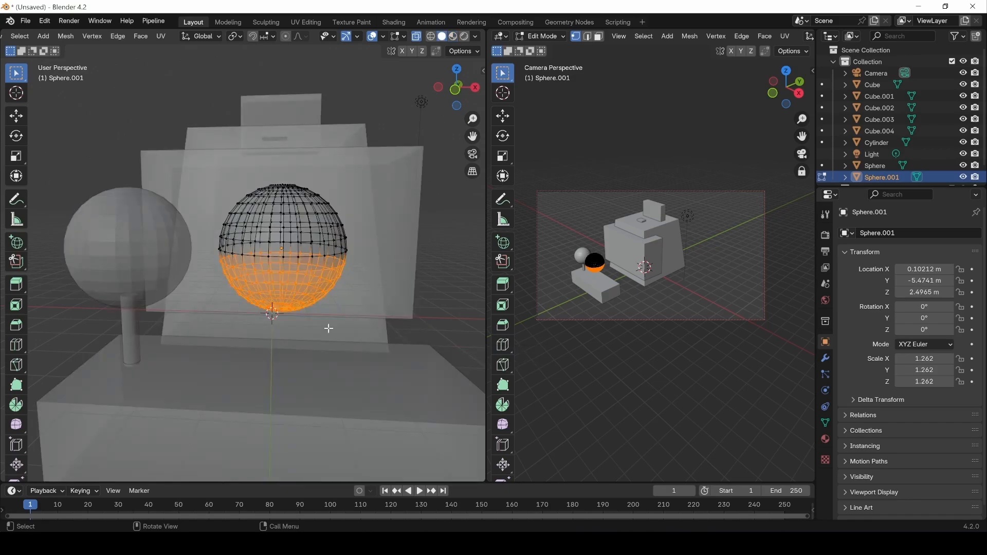
pyautogui.click(415, 37)
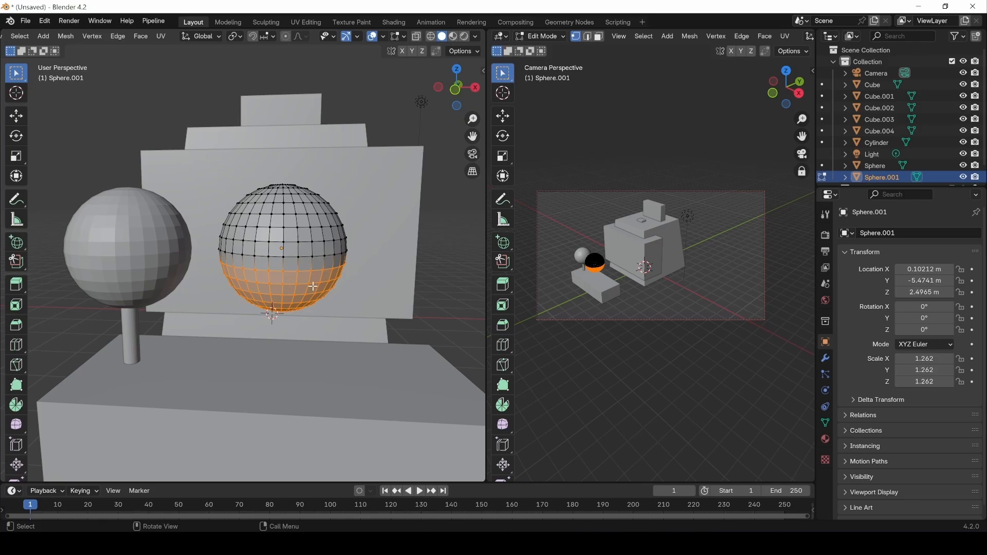
# In wireframe, reselect the sphere's lower half of vertices, then return to Solid and clear the selection.
pyautogui.press('z')
pyautogui.click(236, 287)
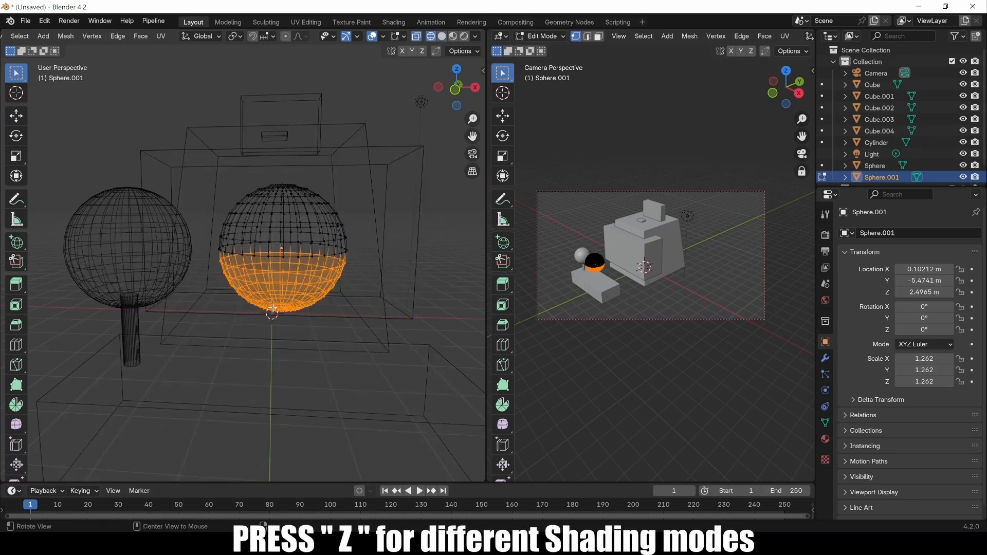
pyautogui.moveTo(272, 309); pyautogui.dragTo(241, 326, button='middle')
pyautogui.click(220, 331)
pyautogui.moveTo(221, 331); pyautogui.dragTo(373, 240)
pyautogui.press('z')
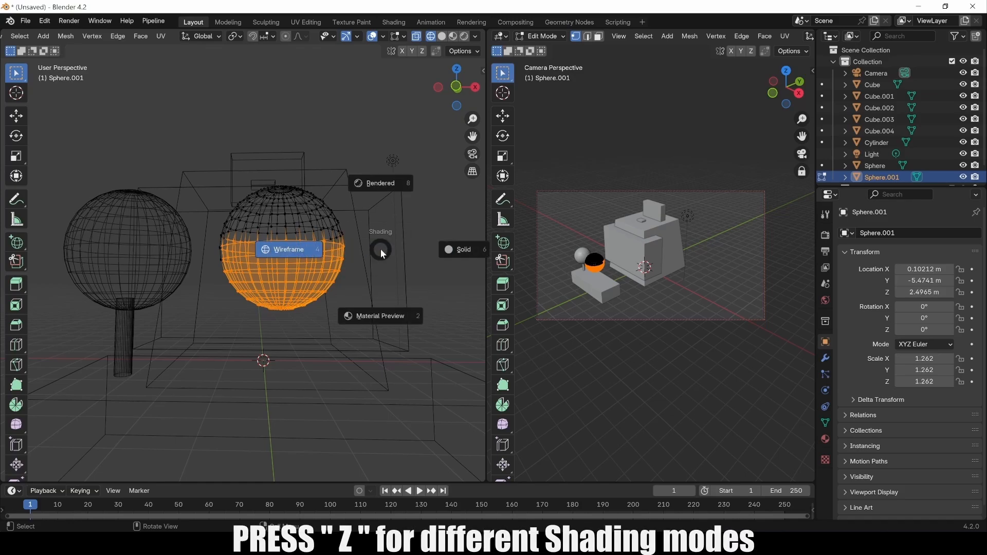
pyautogui.click(448, 246)
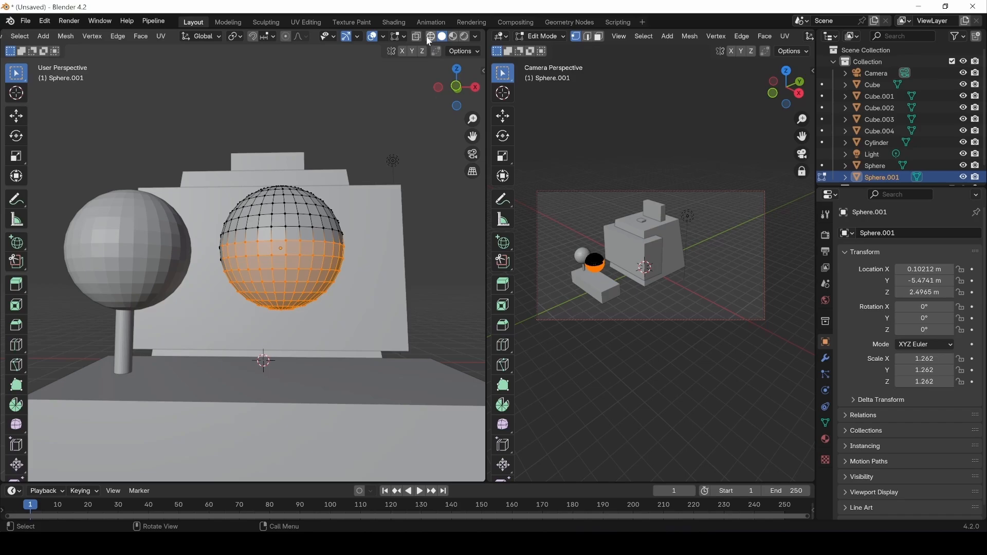
pyautogui.moveTo(310, 141); pyautogui.dragTo(313, 228, button='middle')
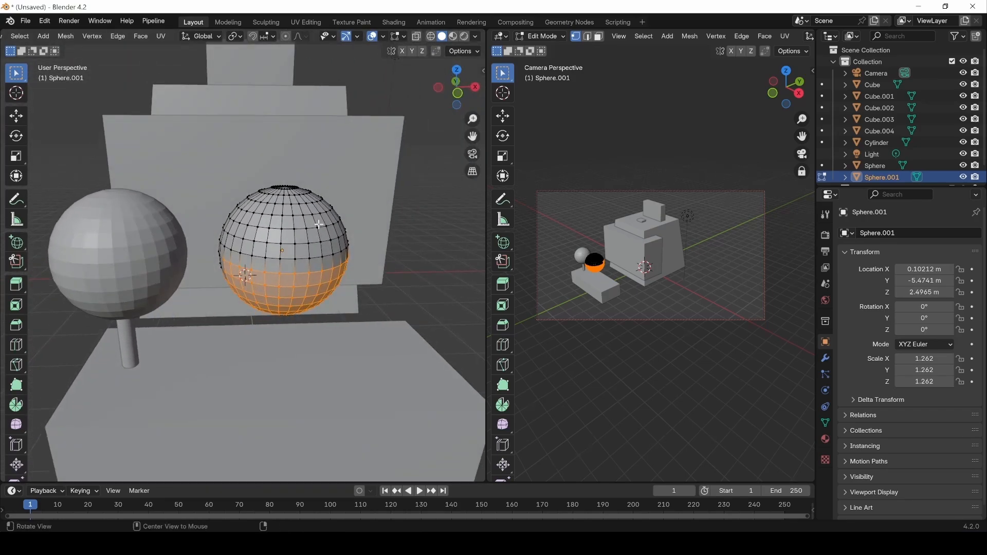
pyautogui.click(426, 212)
pyautogui.moveTo(408, 263); pyautogui.dragTo(398, 238, button='middle')
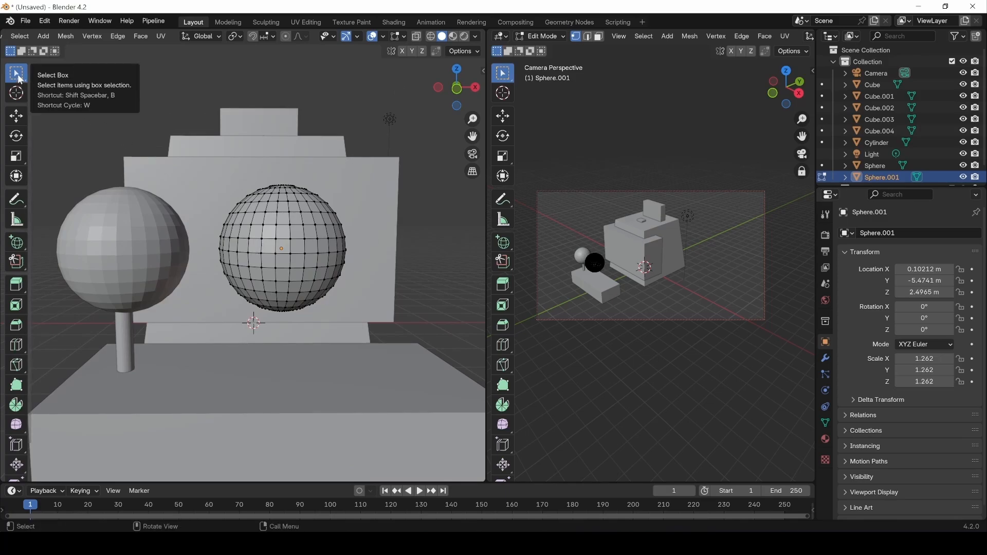
# Box-select Sphere.001's lower vertices with B, then narrow the selection to a single vertex.
pyautogui.moveTo(17, 76); pyautogui.dragTo(79, 71)
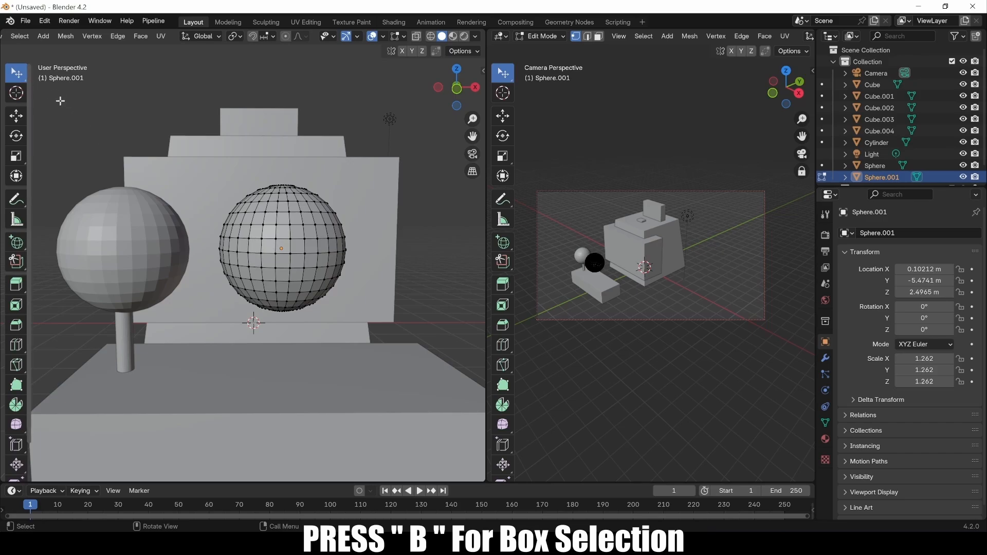
pyautogui.press('b')
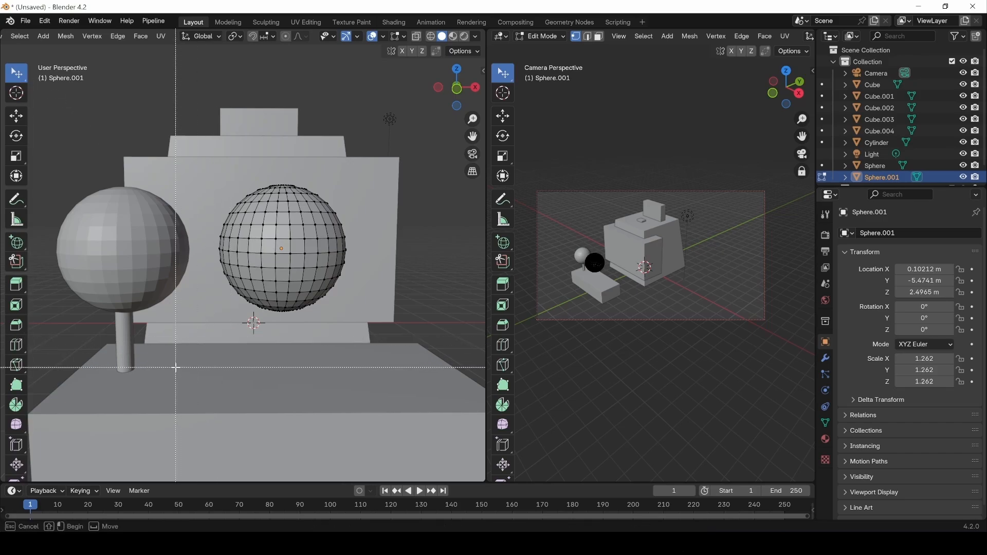
pyautogui.moveTo(172, 370); pyautogui.dragTo(437, 239)
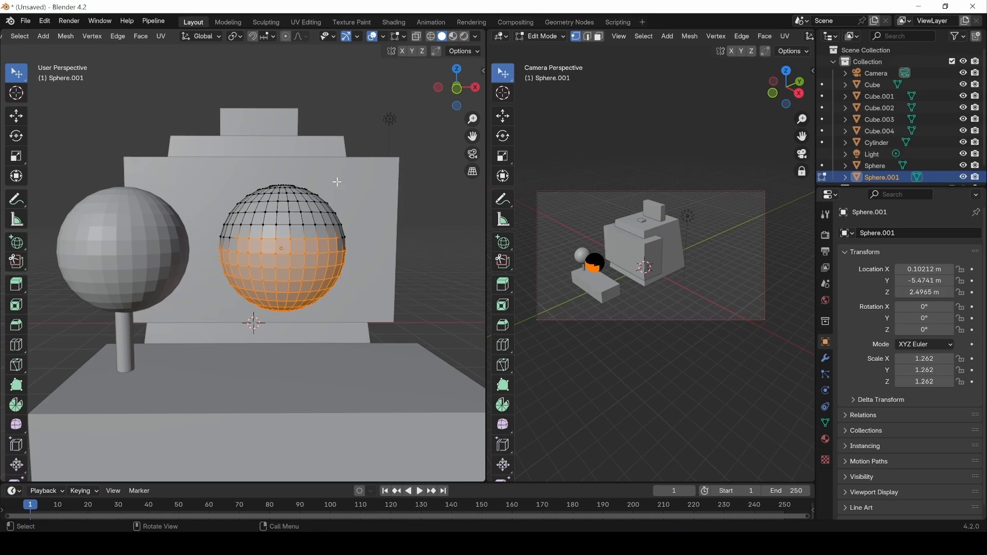
pyautogui.click(277, 225)
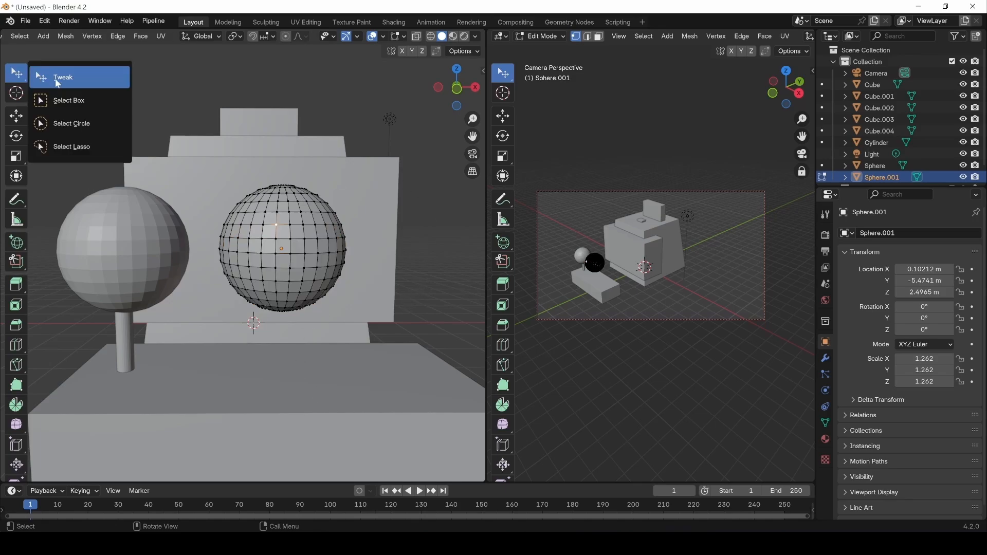
pyautogui.moveTo(16, 73); pyautogui.dragTo(63, 99)
pyautogui.moveTo(249, 186); pyautogui.dragTo(249, 174, button='middle')
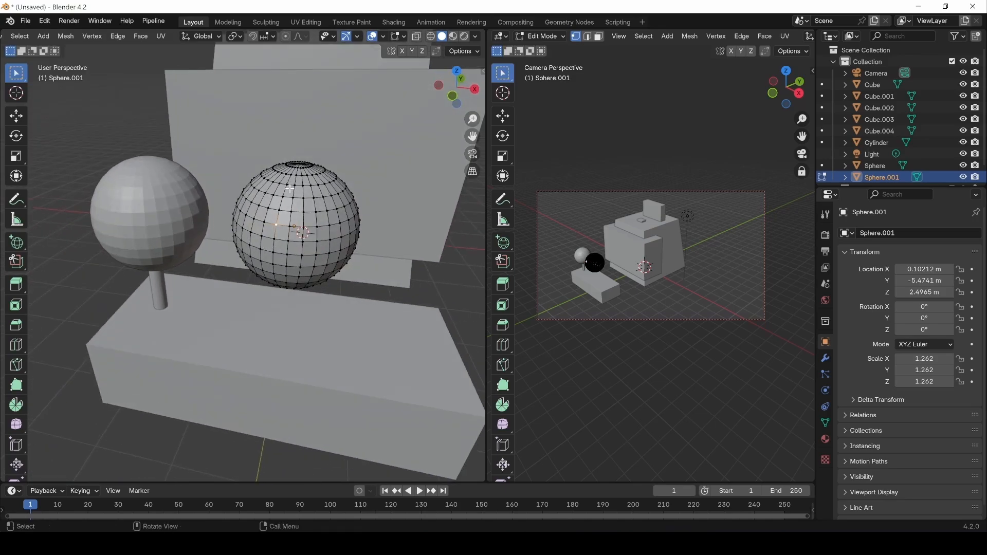
pyautogui.scroll(5, 57, 35)
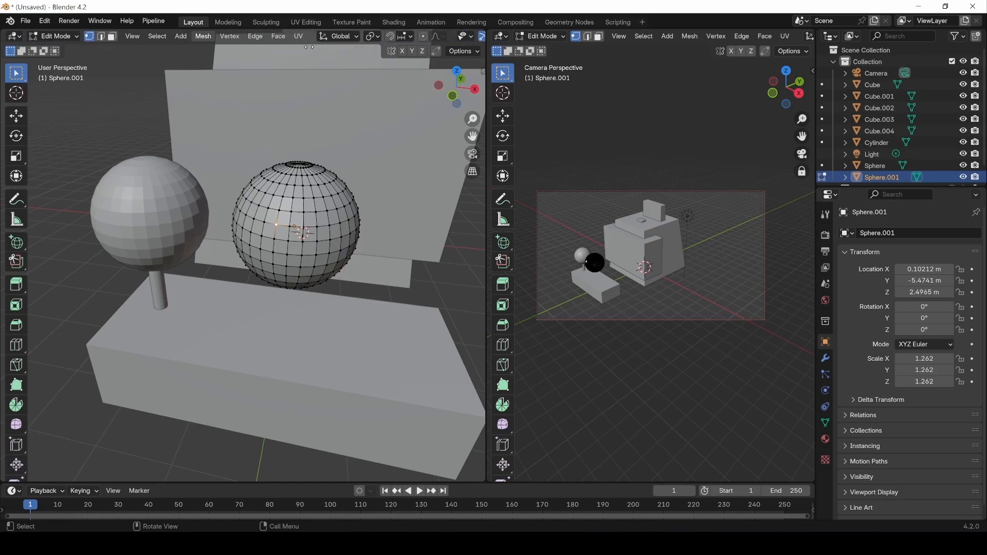
# In face select, select a row of four adjacent faces on the sphere.
pyautogui.click(112, 36)
pyautogui.scroll(8, 283, 231)
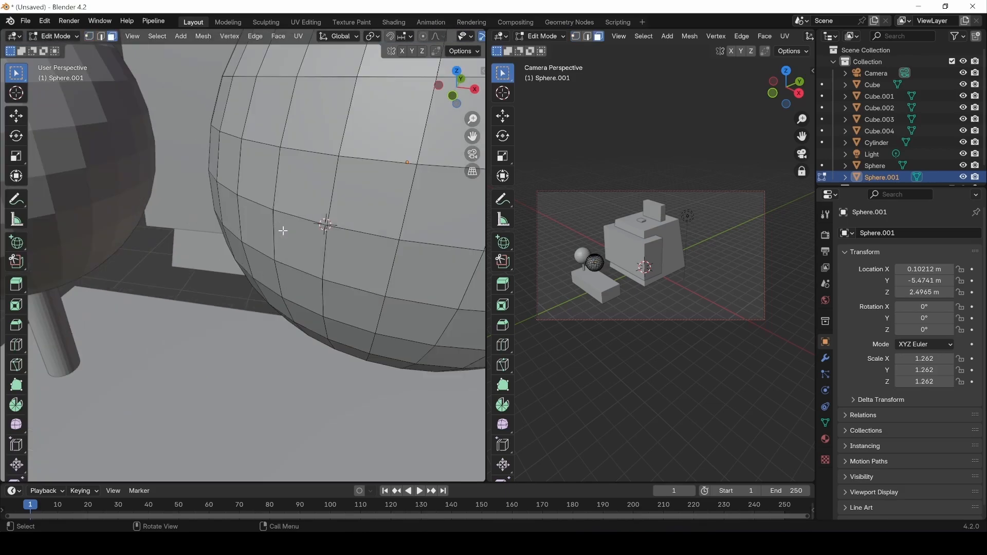
pyautogui.scroll(-6, 330, 206)
pyautogui.click(228, 209)
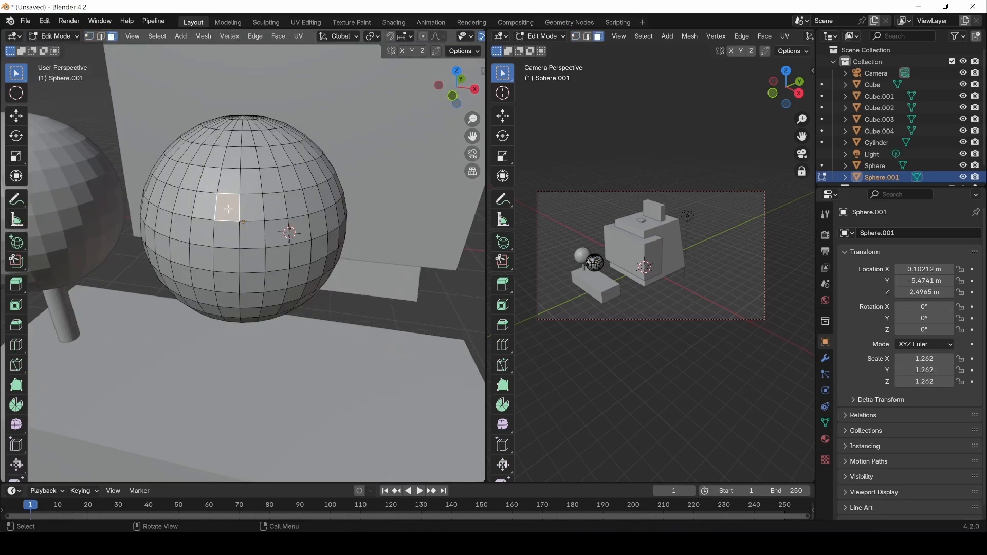
pyautogui.keyDown('shift'); pyautogui.click(255, 212); pyautogui.keyUp('shift')
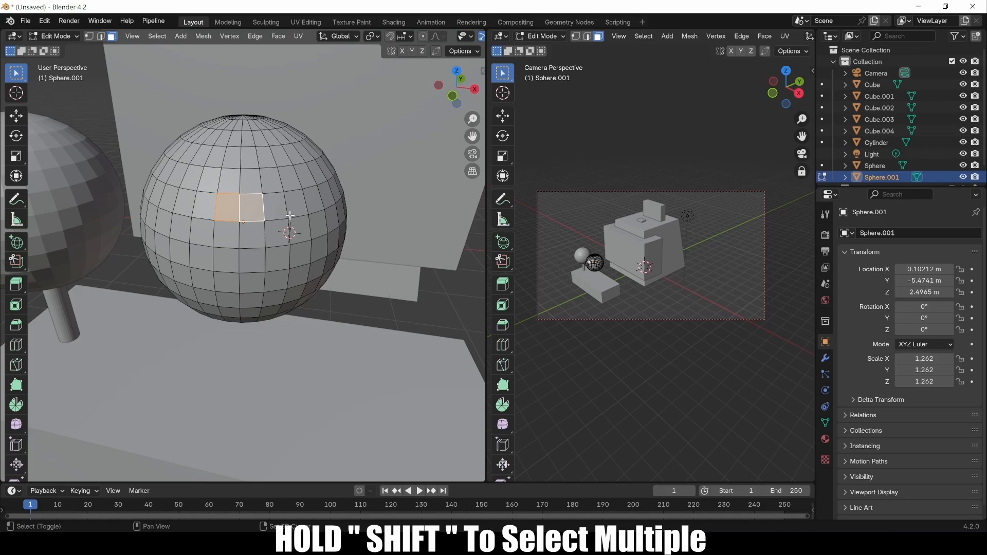
pyautogui.keyDown('shift'); pyautogui.click(277, 208); pyautogui.keyUp('shift')
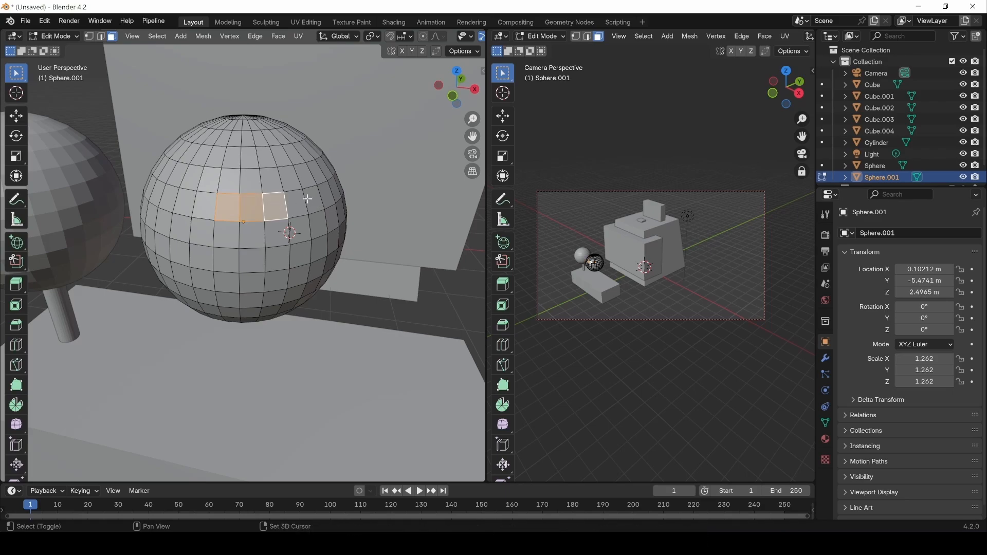
pyautogui.keyDown('shift'); pyautogui.click(297, 205); pyautogui.keyUp('shift')
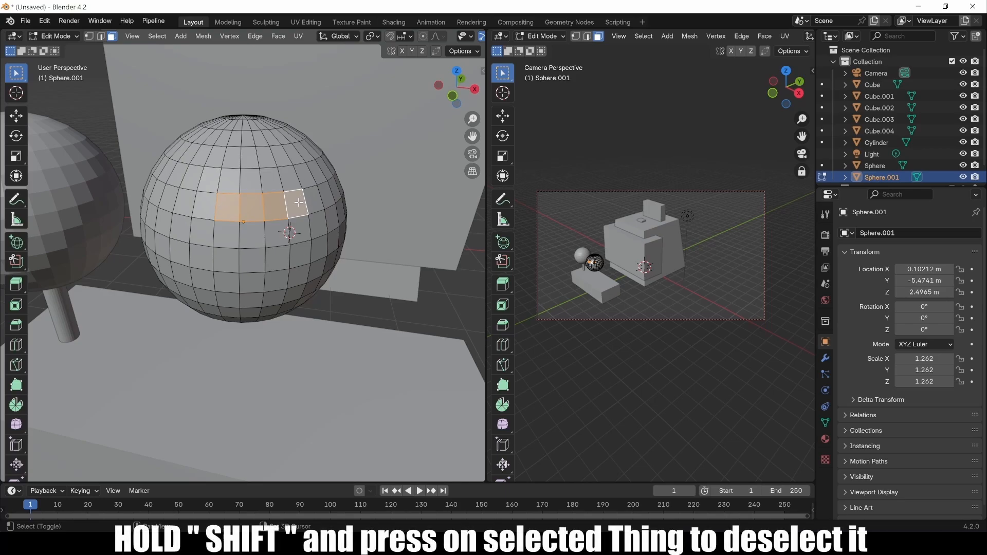
# Remove and re-add those faces, select a shortest face path, then keep just one face.
pyautogui.keyDown('shift'); pyautogui.click(225, 207); pyautogui.keyUp('shift')
pyautogui.keyDown('shift'); pyautogui.click(249, 207); pyautogui.keyUp('shift')
pyautogui.keyDown('shift'); pyautogui.click(272, 208); pyautogui.keyUp('shift')
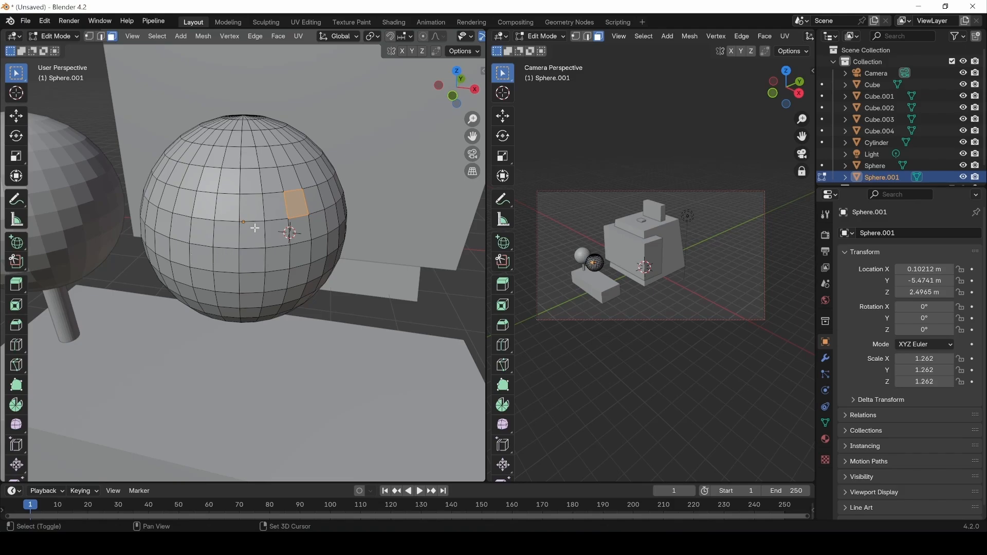
pyautogui.keyDown('shift'); pyautogui.click(272, 208); pyautogui.keyUp('shift')
pyautogui.keyDown('shift'); pyautogui.click(249, 208); pyautogui.keyUp('shift')
pyautogui.keyDown('shift'); pyautogui.click(226, 208); pyautogui.keyUp('shift')
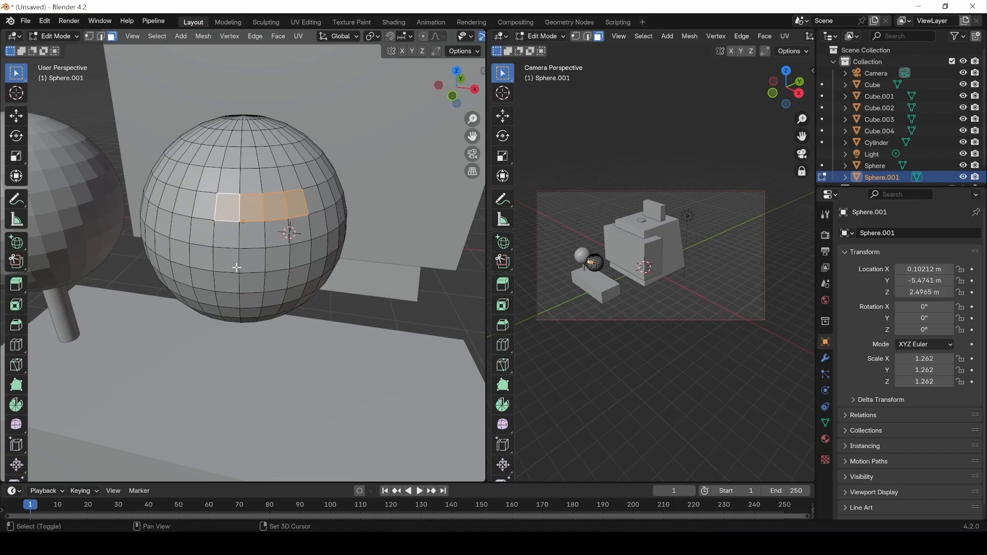
pyautogui.click(228, 207)
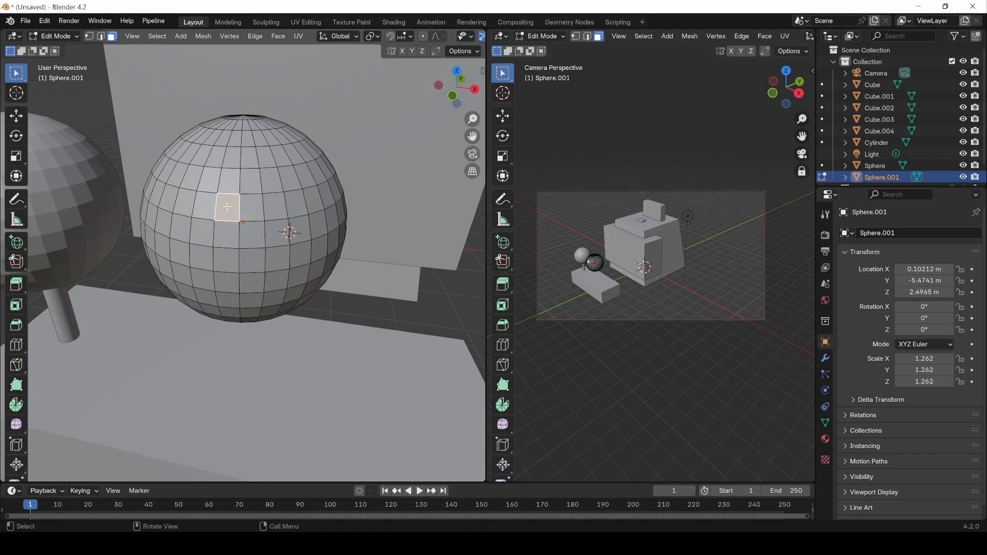
pyautogui.keyDown('ctrl'); pyautogui.click(327, 195); pyautogui.keyUp('ctrl')
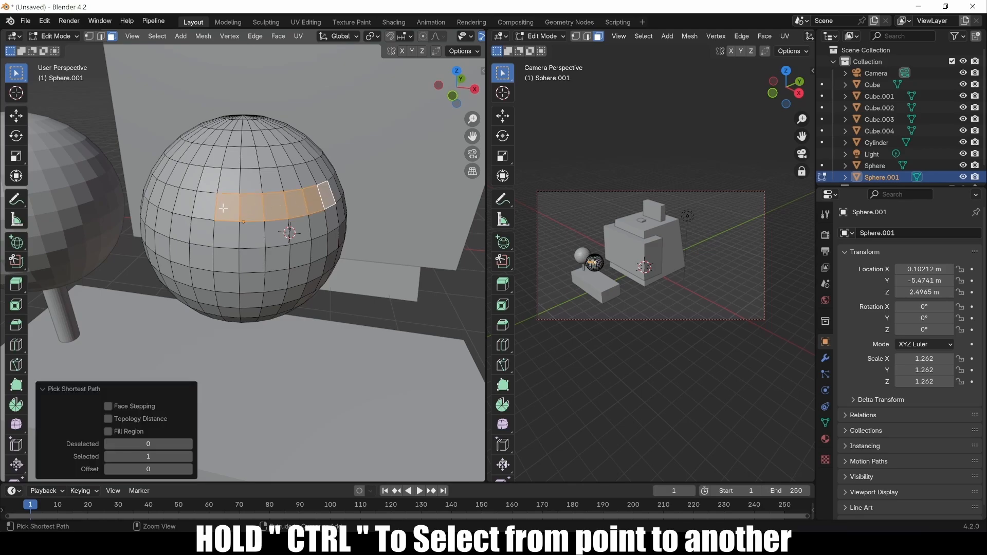
pyautogui.click(228, 207)
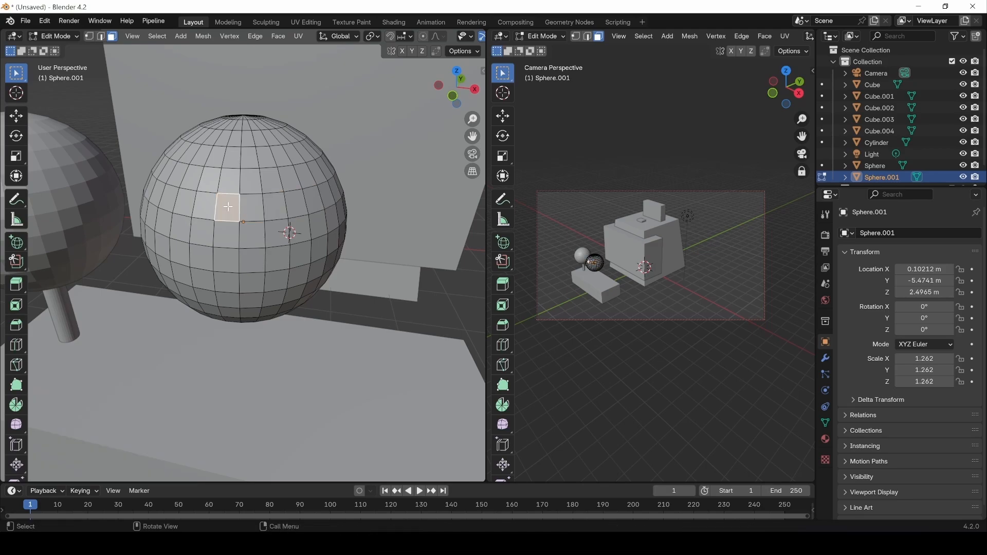
# In vertex select, add and remove a row of vertices, then select a shortest vertex path.
pyautogui.press('1')
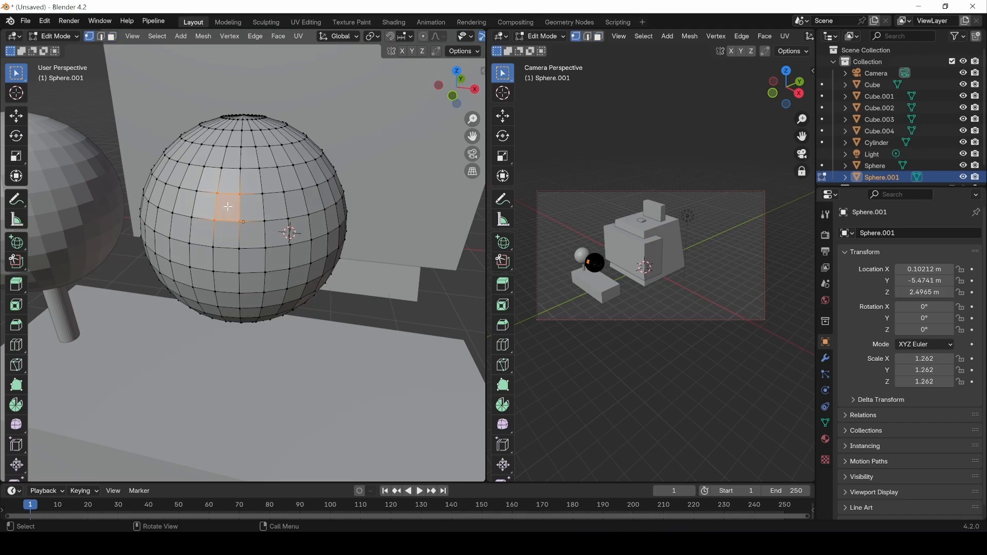
pyautogui.click(221, 194)
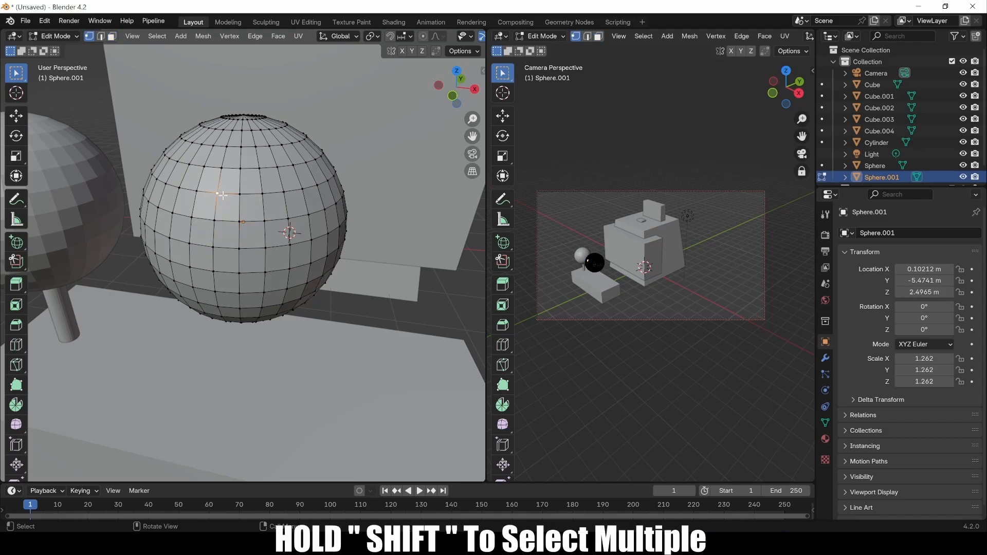
pyautogui.keyDown('shift'); pyautogui.click(239, 194); pyautogui.keyUp('shift')
pyautogui.keyDown('shift'); pyautogui.click(263, 193); pyautogui.keyUp('shift')
pyautogui.keyDown('shift'); pyautogui.click(283, 192); pyautogui.keyUp('shift')
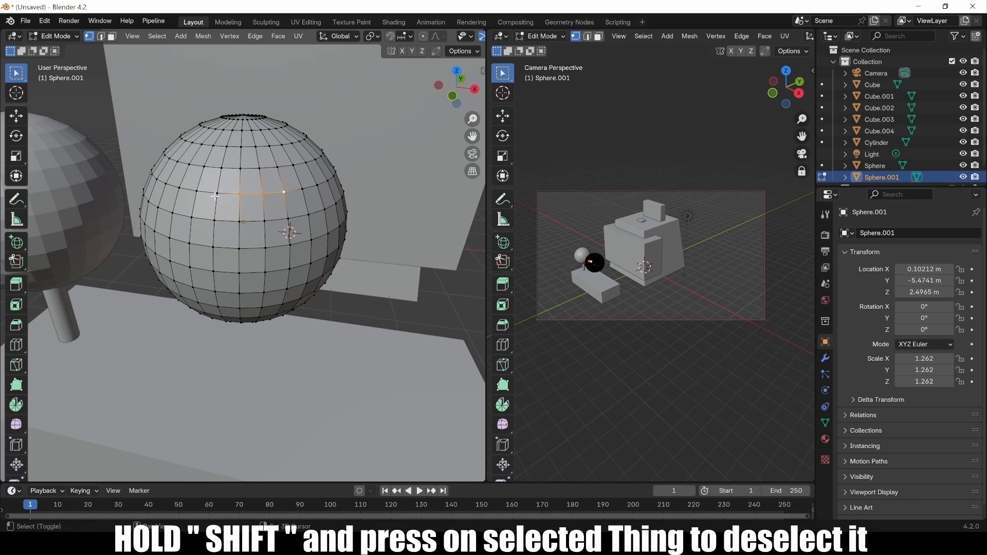
pyautogui.keyDown('shift'); pyautogui.click(238, 196); pyautogui.keyUp('shift')
pyautogui.keyDown('shift'); pyautogui.click(263, 194); pyautogui.keyUp('shift')
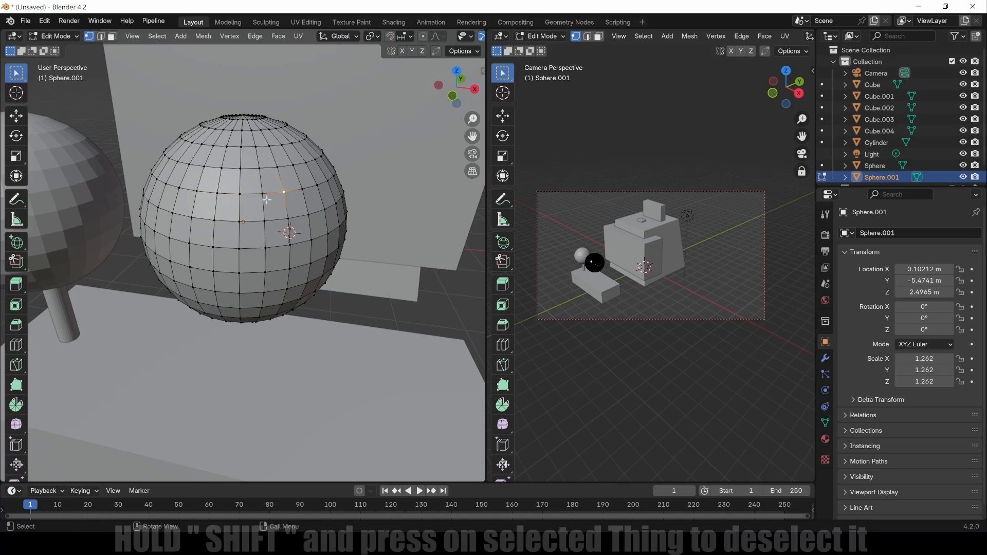
pyautogui.keyDown('ctrl'); pyautogui.click(196, 191); pyautogui.keyUp('ctrl')
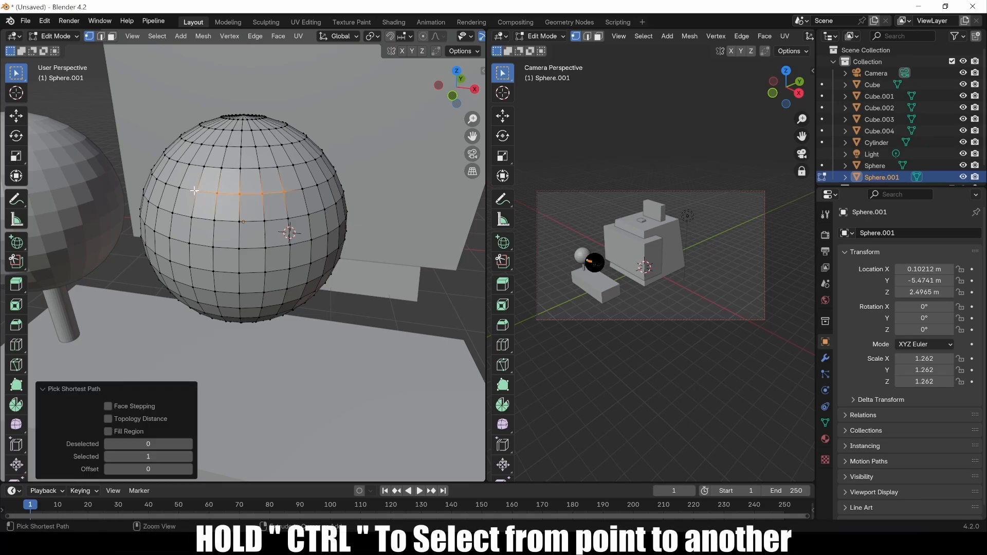
# In edge select, add and remove edges, pick a shortest edge path, then select a horizontal edge loop.
pyautogui.press('2')
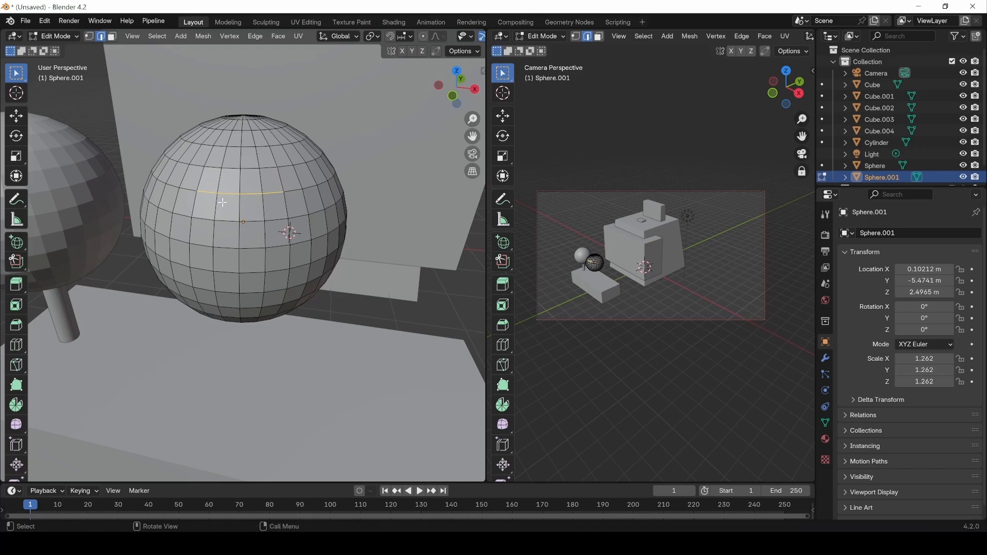
pyautogui.click(203, 193)
pyautogui.keyDown('shift'); pyautogui.click(234, 194); pyautogui.keyUp('shift')
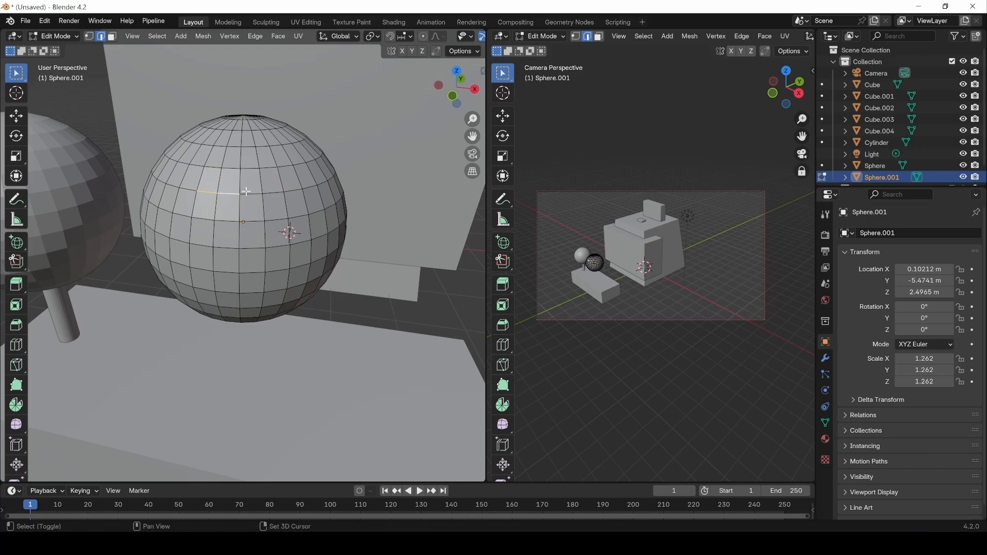
pyautogui.keyDown('shift'); pyautogui.click(272, 194); pyautogui.keyUp('shift')
pyautogui.click(273, 193)
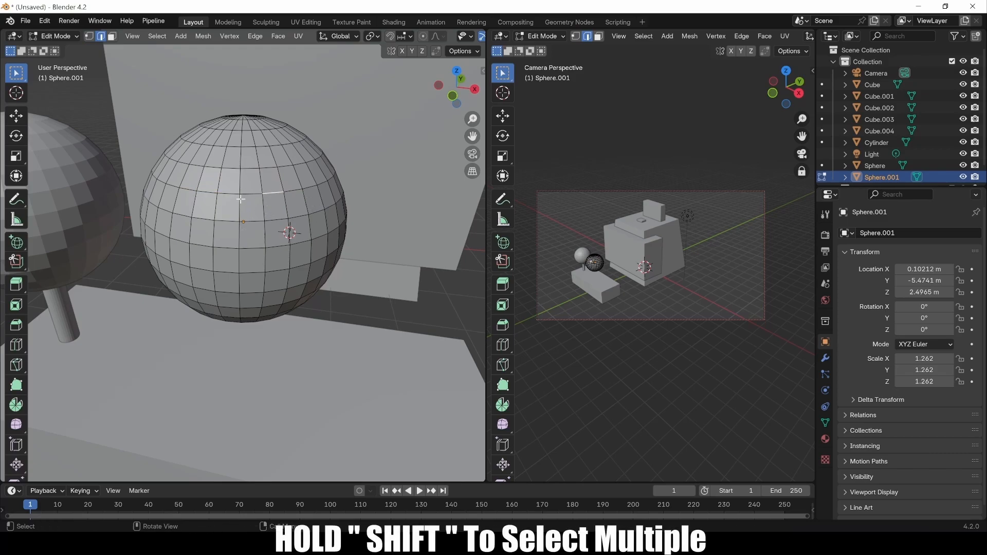
pyautogui.keyDown('ctrl'); pyautogui.click(201, 192); pyautogui.keyUp('ctrl')
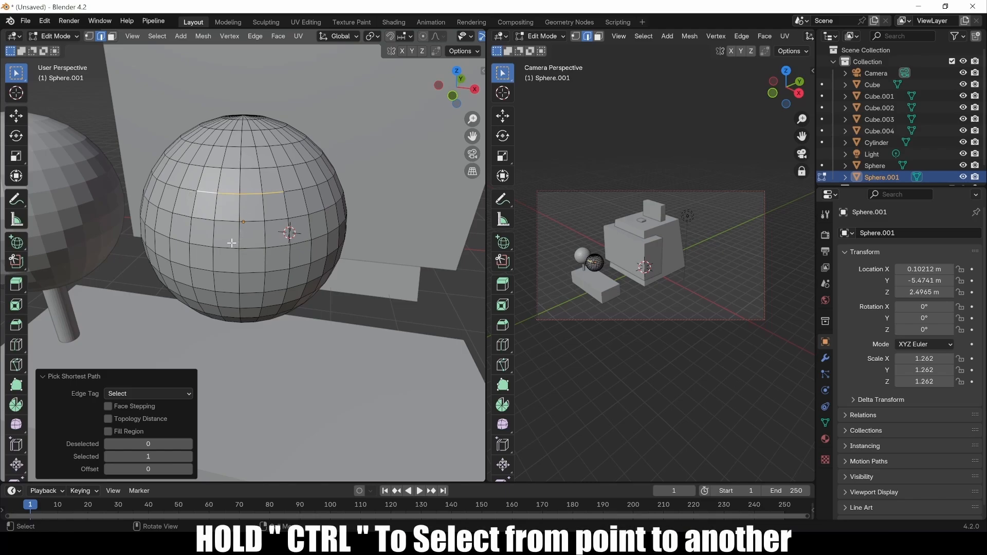
pyautogui.click(243, 202)
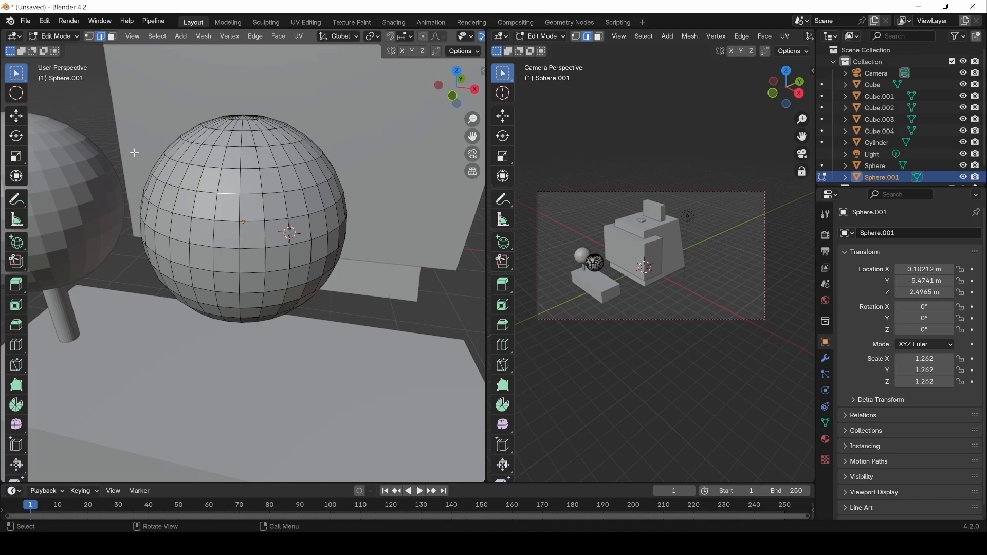
pyautogui.doubleClick(220, 221)
# Select and add horizontal and vertical edge loops on the sphere, then clear the selection.
pyautogui.doubleClick(228, 196)
pyautogui.doubleClick(232, 169)
pyautogui.doubleClick(229, 195)
pyautogui.doubleClick(232, 169)
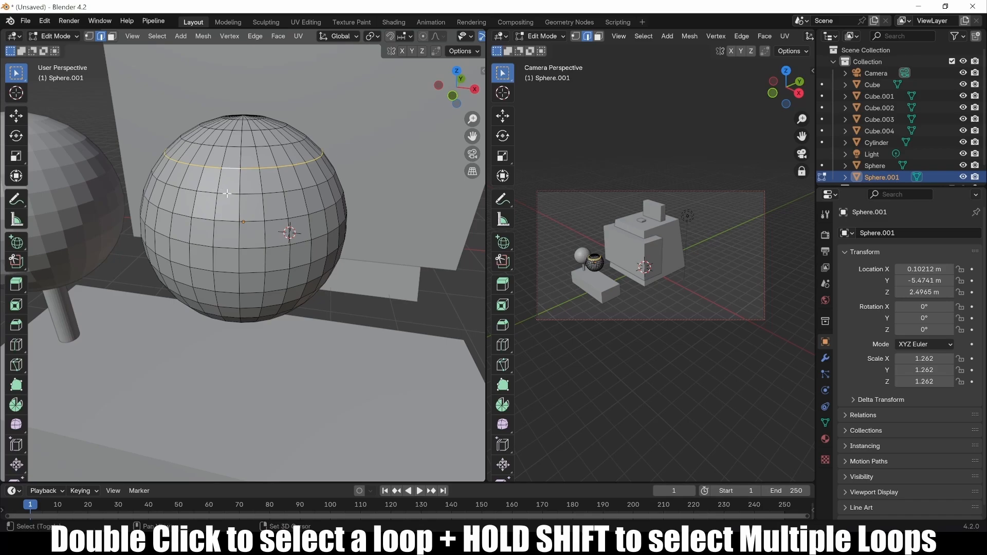
pyautogui.keyDown('shift'); pyautogui.doubleClick(227, 193); pyautogui.keyUp('shift')
pyautogui.keyDown('shift'); pyautogui.doubleClick(227, 221); pyautogui.keyUp('shift')
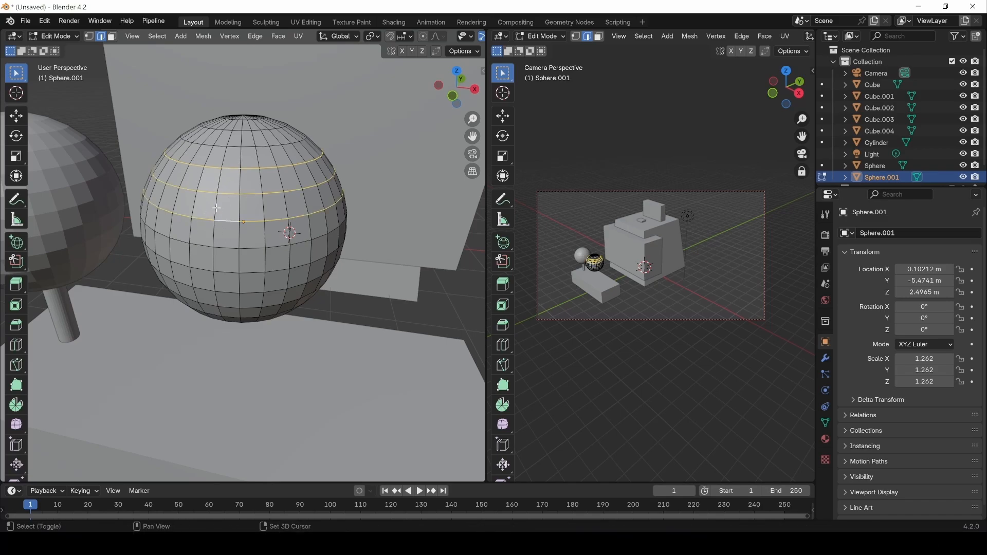
pyautogui.keyDown('shift'); pyautogui.doubleClick(216, 209); pyautogui.keyUp('shift')
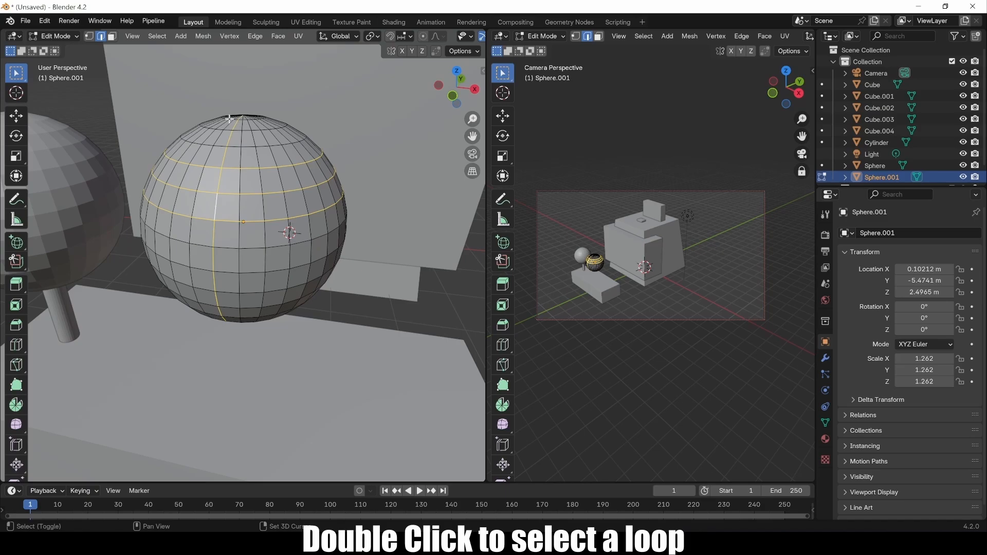
pyautogui.hotkey('alt', 'a')
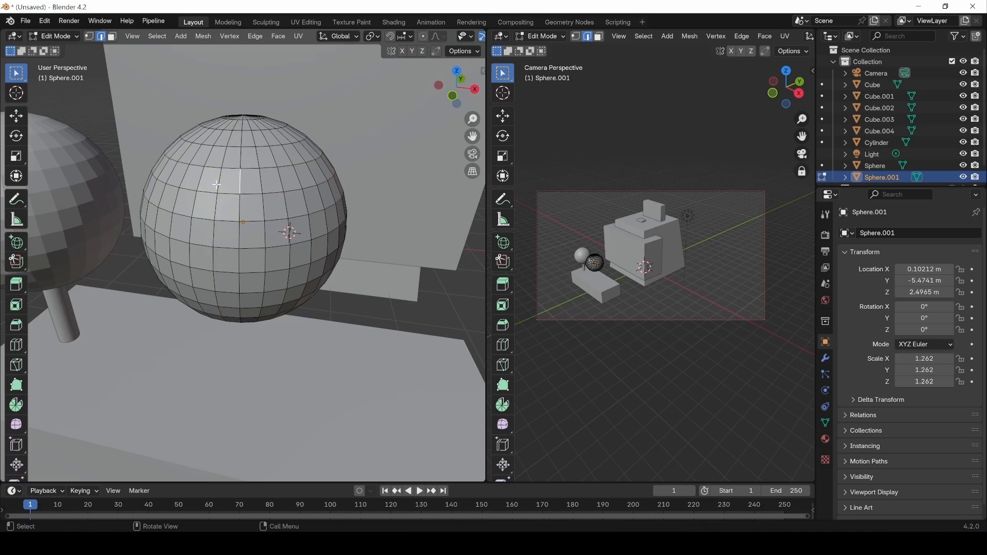
# In face mode, select single faces plus a horizontal ring and a vertical column of faces.
pyautogui.press('3')
pyautogui.click(220, 180)
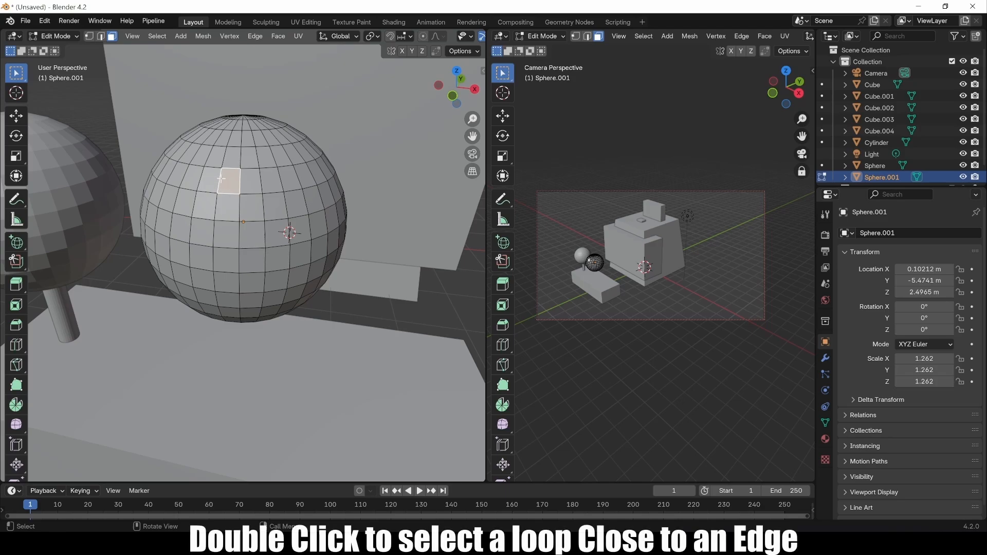
pyautogui.doubleClick(218, 178)
pyautogui.click(230, 169)
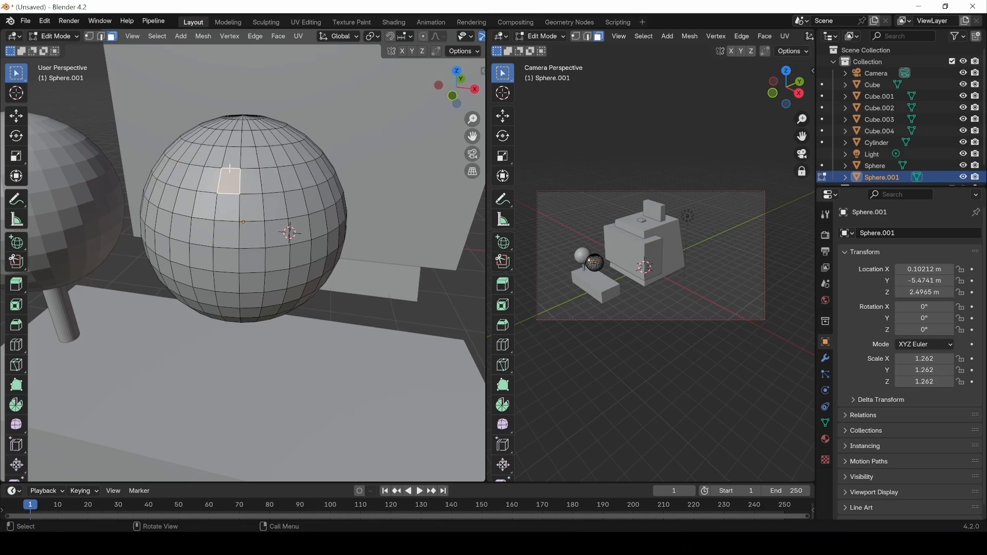
pyautogui.doubleClick(238, 140)
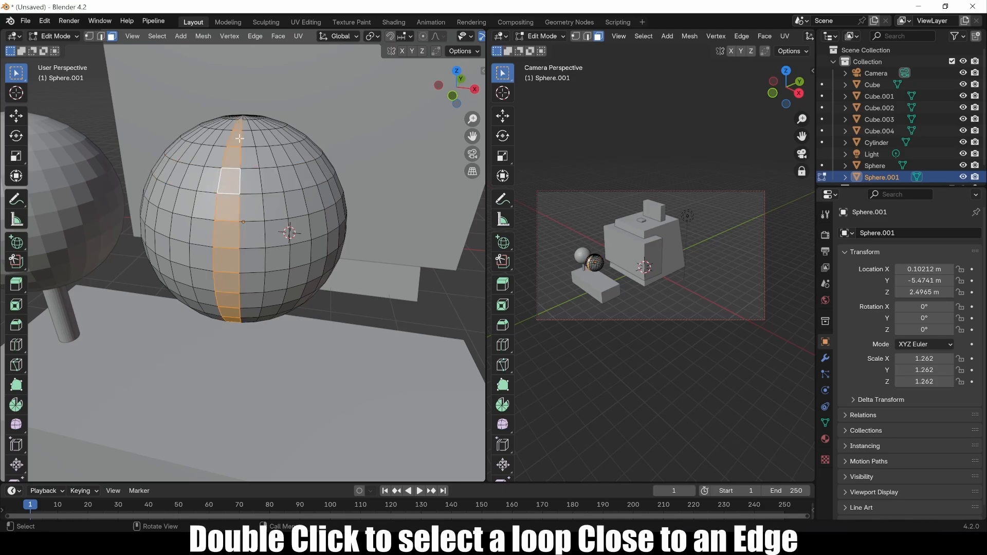
# In vertex mode, select a vertical loop, then finish with a horizontal loop near the top selected.
pyautogui.press('1')
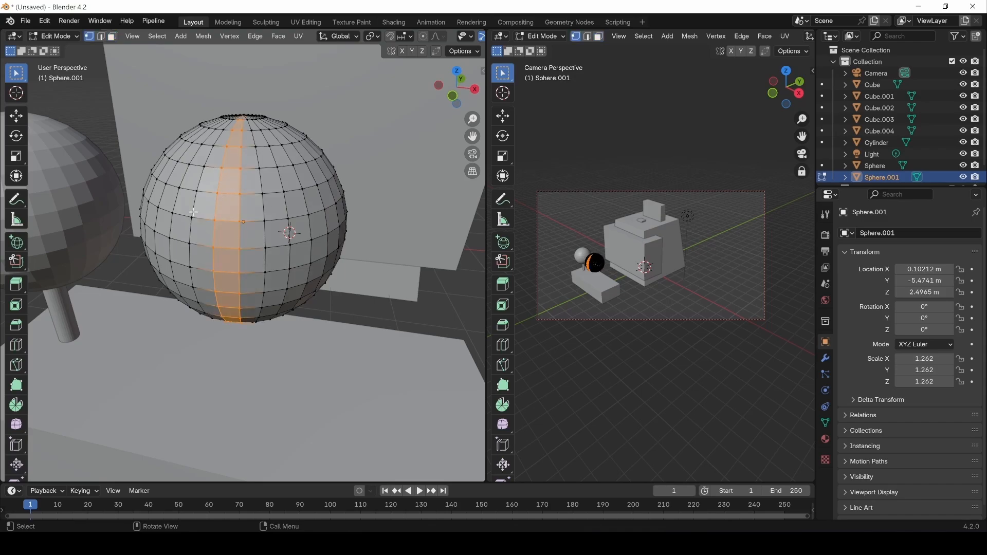
pyautogui.click(222, 170)
pyautogui.press('KP_Decimal')
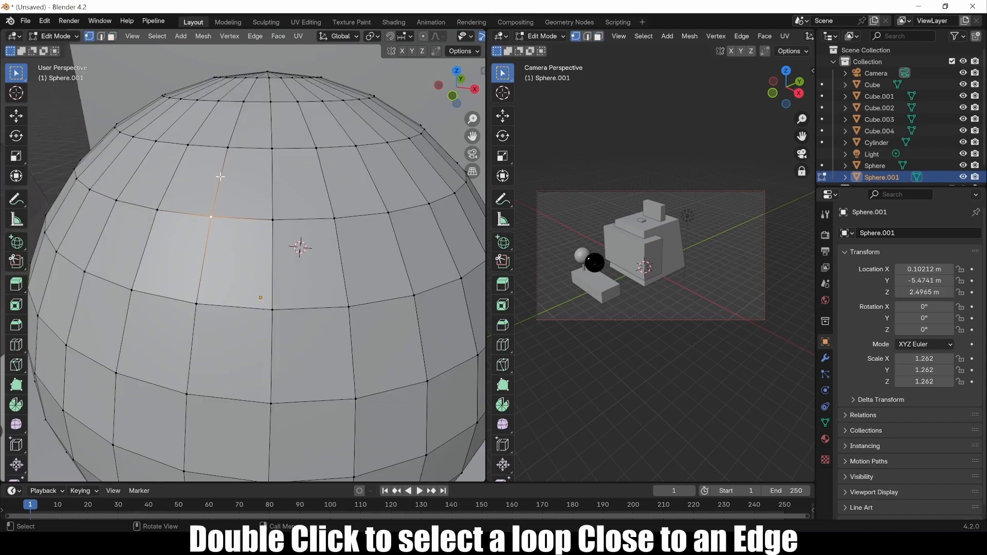
pyautogui.doubleClick(221, 176)
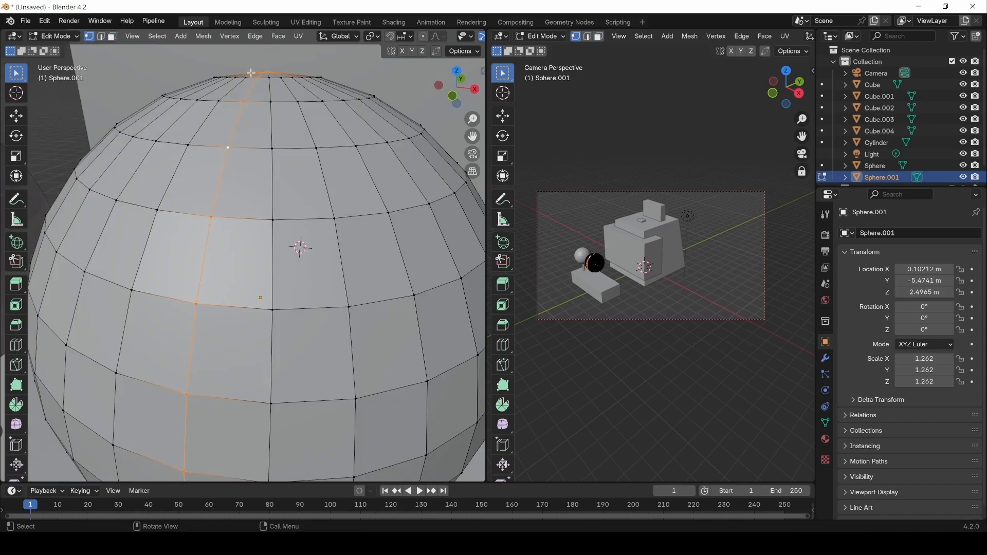
pyautogui.click(215, 223)
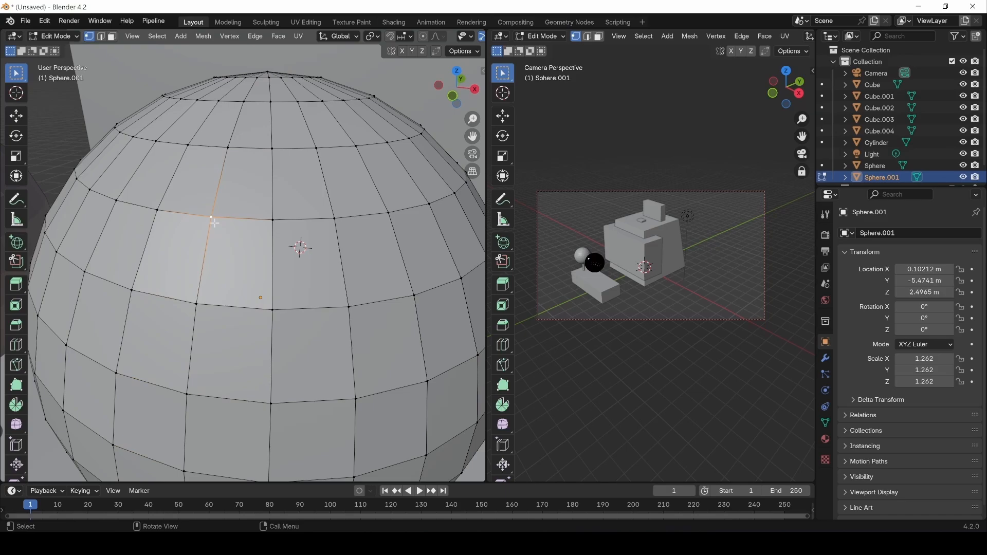
pyautogui.doubleClick(242, 219)
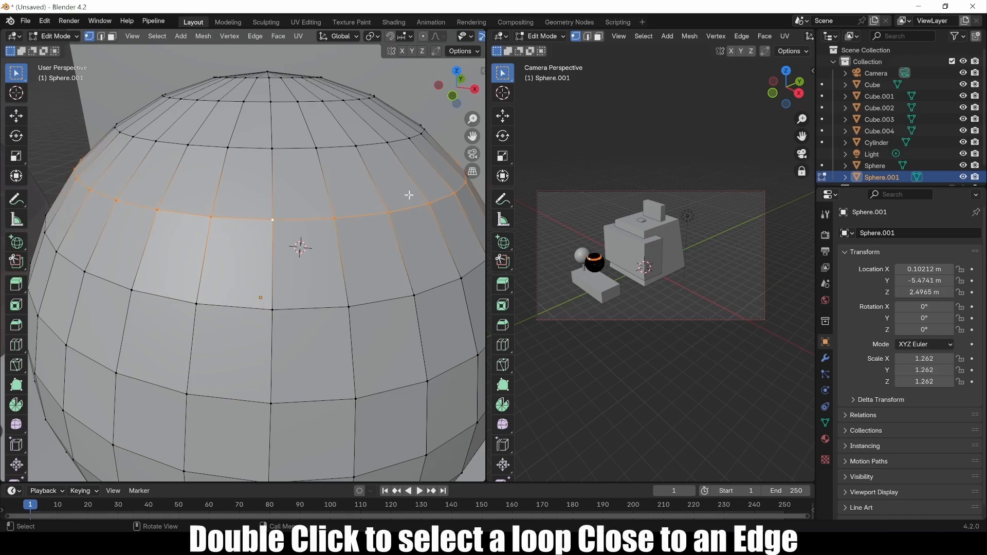
pyautogui.scroll(-5, 193, 212)
pyautogui.scroll(-3, 241, 234)
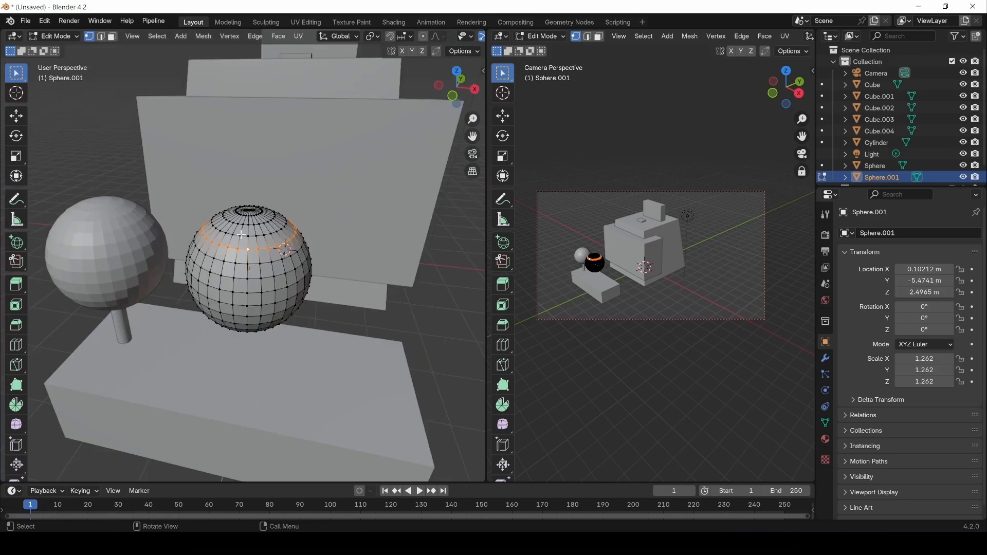
pyautogui.moveTo(233, 241); pyautogui.dragTo(234, 182, button='middle')
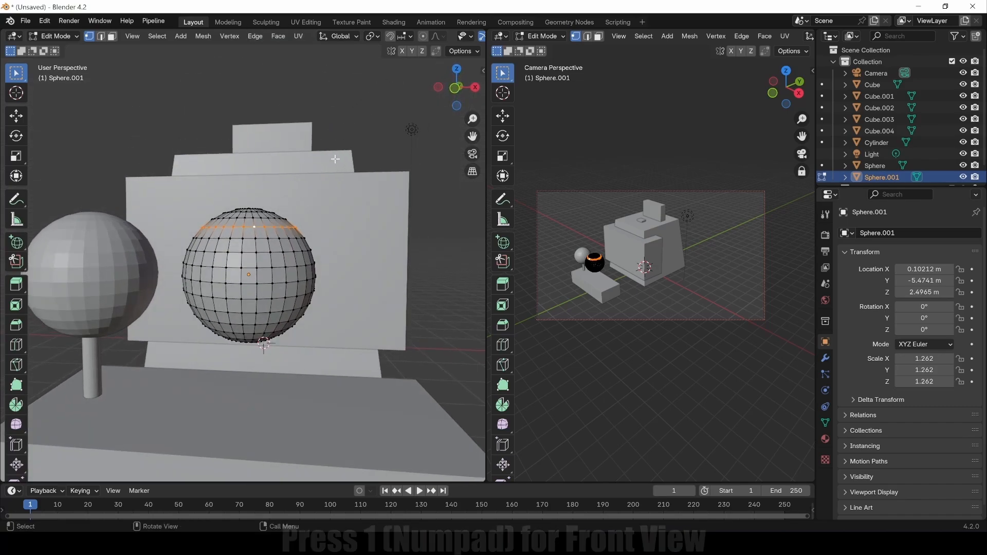
# In front orthographic wireframe view, box-select and delete the sphere's lower-half faces.
pyautogui.press('KP_1')
pyautogui.scroll(6, 264, 256)
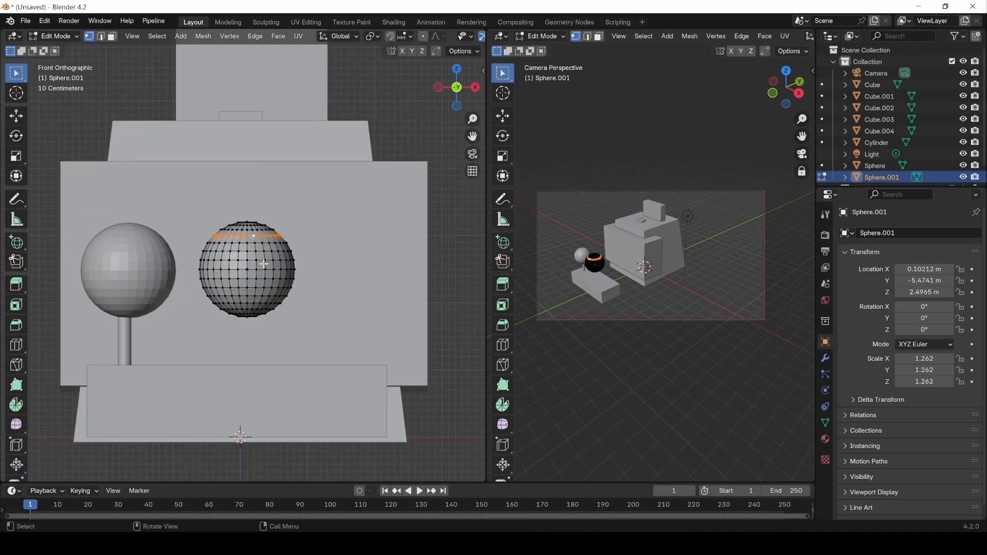
pyautogui.press('z')
pyautogui.click(237, 243)
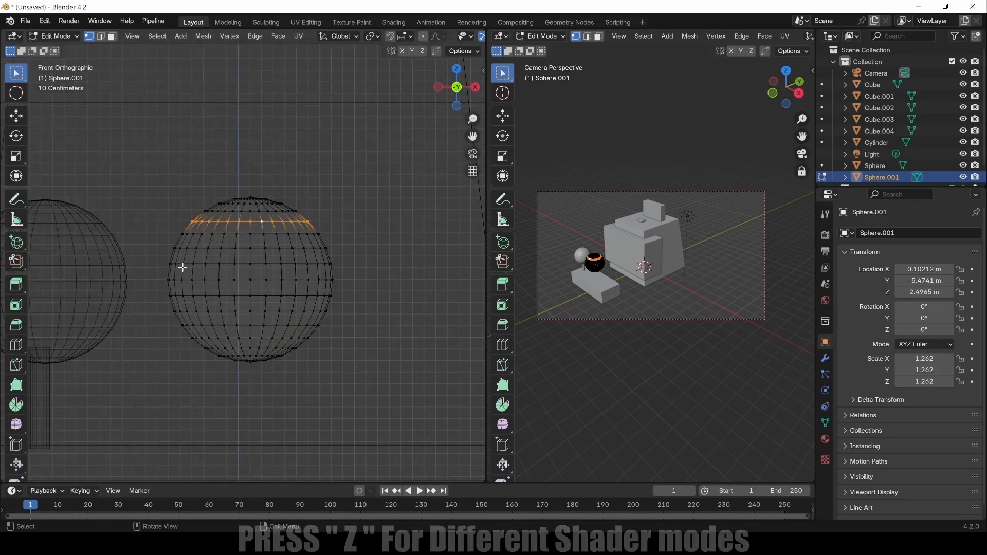
pyautogui.press('3')
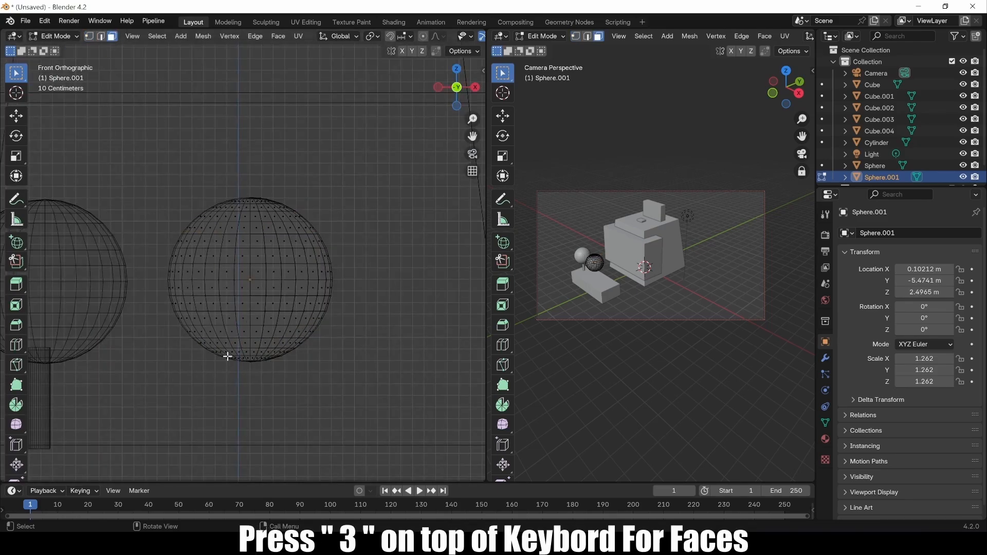
pyautogui.moveTo(151, 390); pyautogui.dragTo(399, 268)
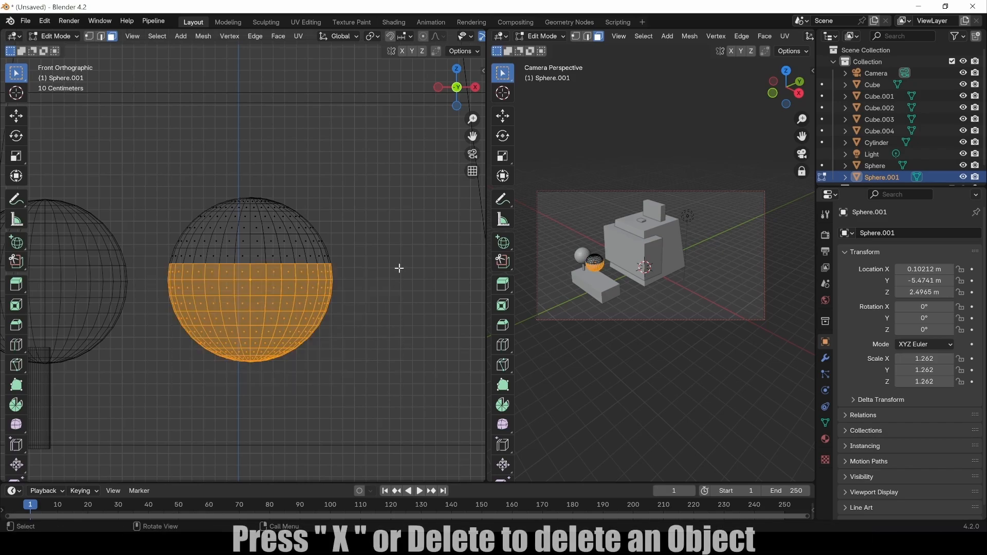
pyautogui.press('x')
pyautogui.click(348, 292)
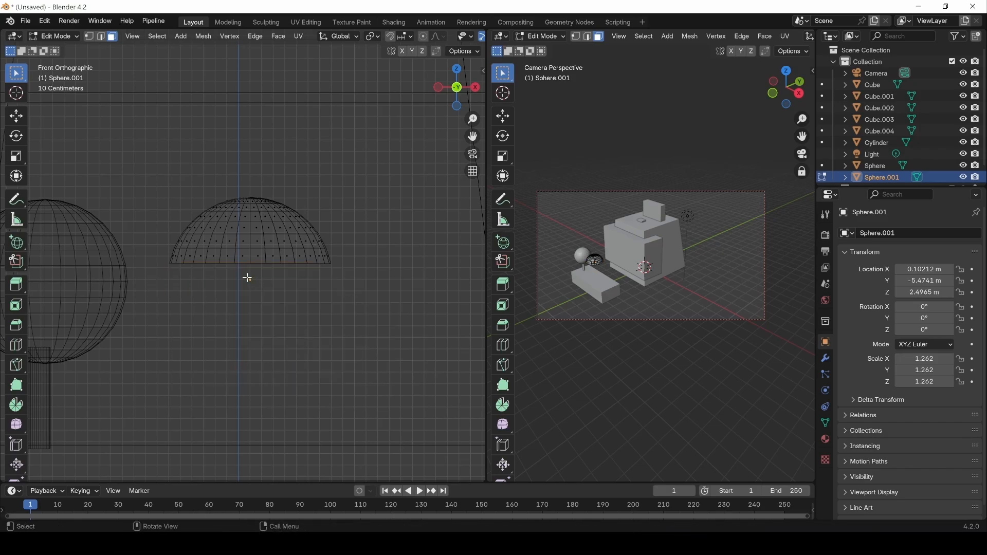
# Switch to edge select and solid shading, and orbit to see the dome's open rim.
pyautogui.click(104, 37)
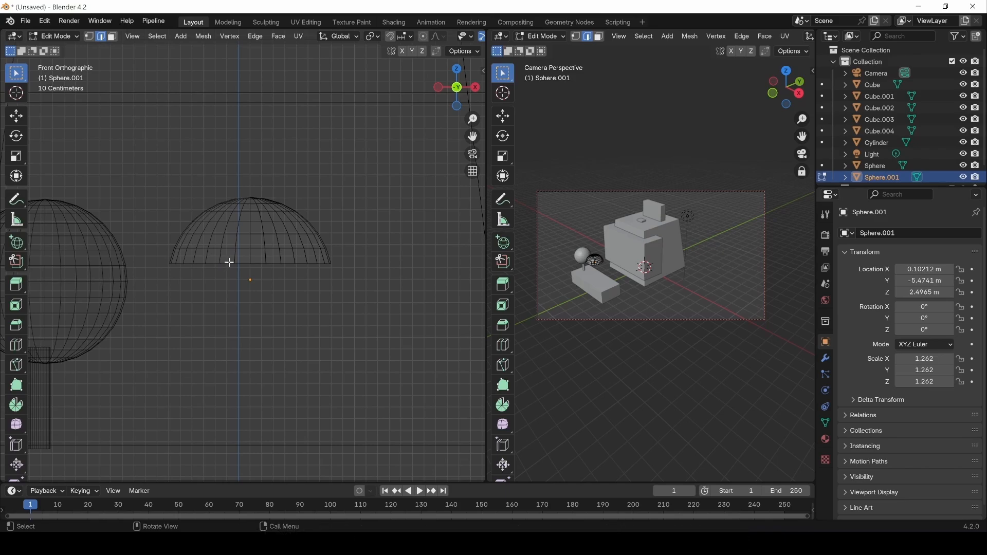
pyautogui.press('z')
pyautogui.click(343, 308)
pyautogui.keyDown('alt'); pyautogui.moveTo(275, 265); pyautogui.dragTo(268, 292); pyautogui.keyUp('alt')
pyautogui.scroll(-6, 269, 294)
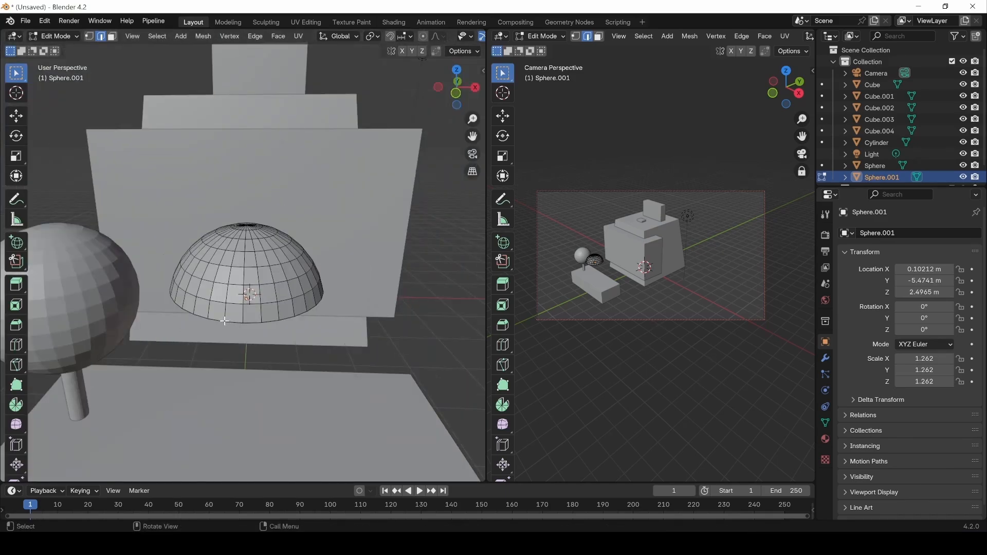
pyautogui.keyDown('alt'); pyautogui.moveTo(240, 344); pyautogui.dragTo(281, 323); pyautogui.keyUp('alt')
# Extrude the dome's bottom edge loop a short way straight down along Z.
pyautogui.doubleClick(224, 322)
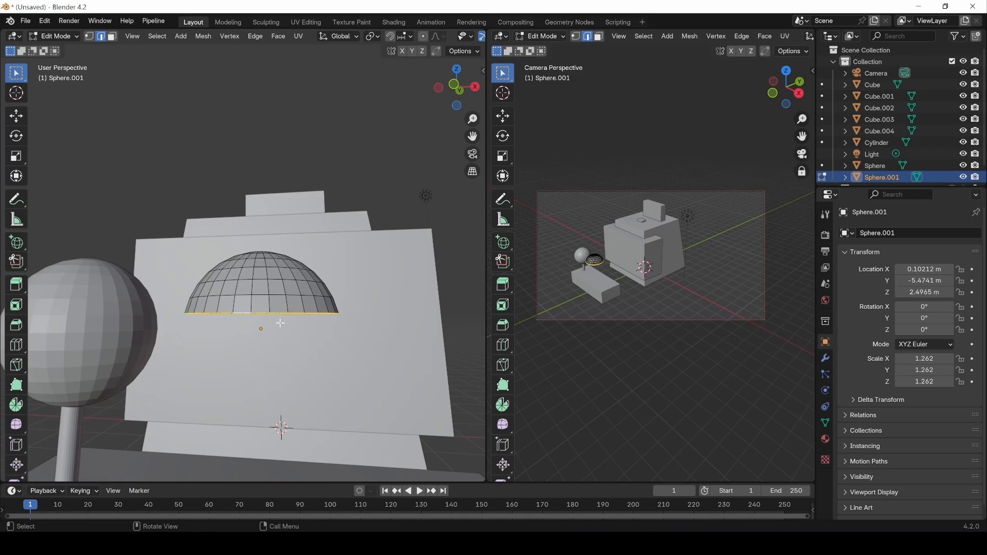
pyautogui.press('e')
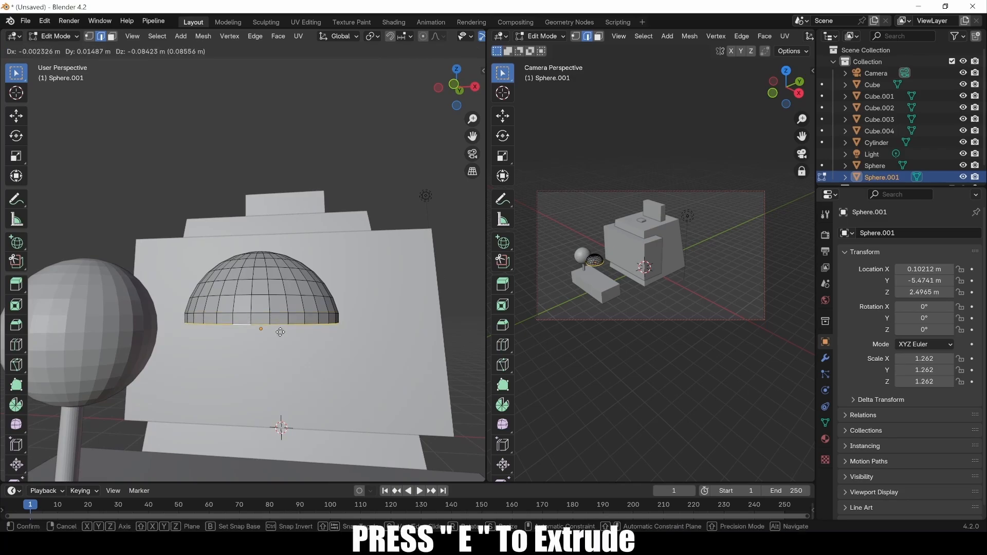
pyautogui.press('z')
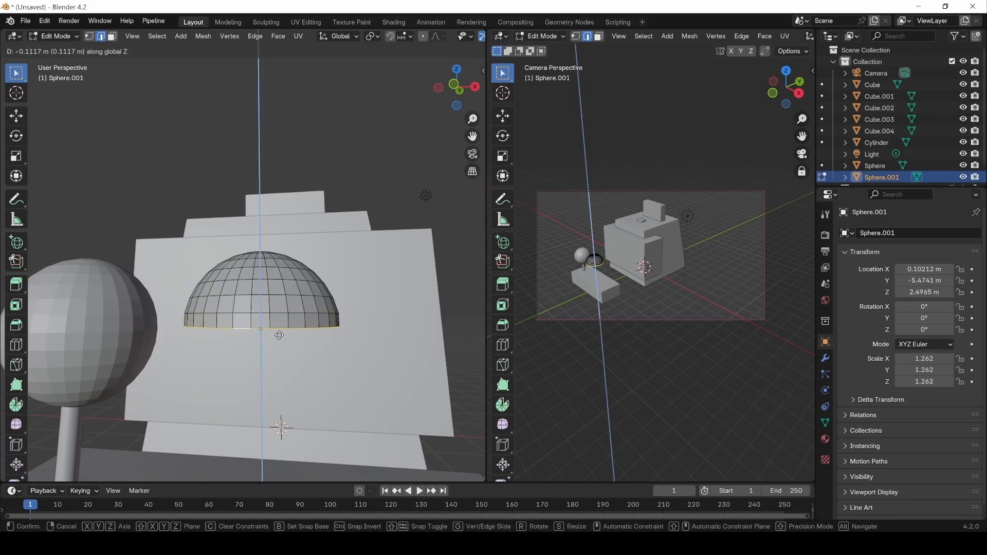
pyautogui.click(279, 333)
# Lower the extruded rim further along Z and return to Object Mode.
pyautogui.moveTo(362, 313); pyautogui.dragTo(283, 304, button='middle')
pyautogui.scroll(-2, 353, 338)
pyautogui.scroll(-2, 353, 337)
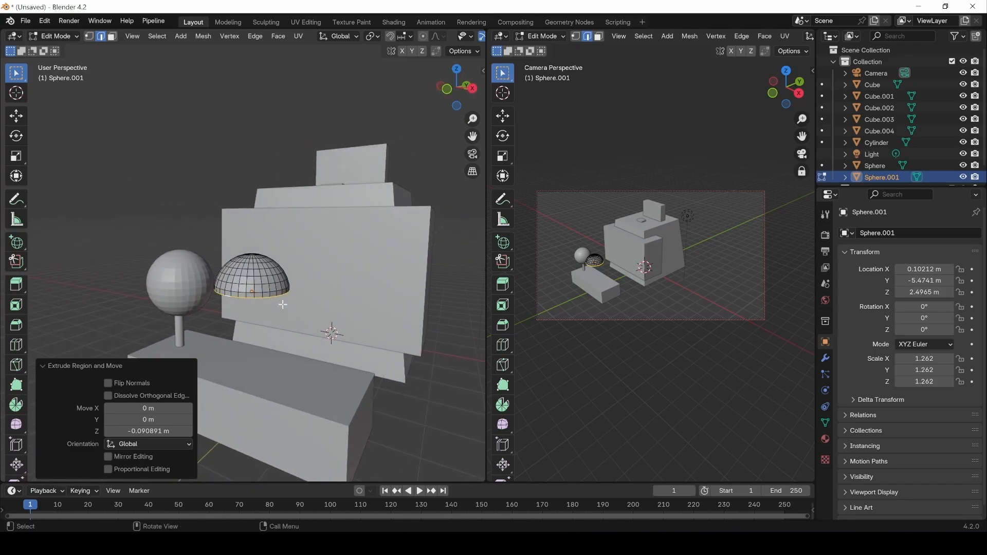
pyautogui.press('g')
pyautogui.press('z')
pyautogui.click(282, 309)
pyautogui.click(17, 117)
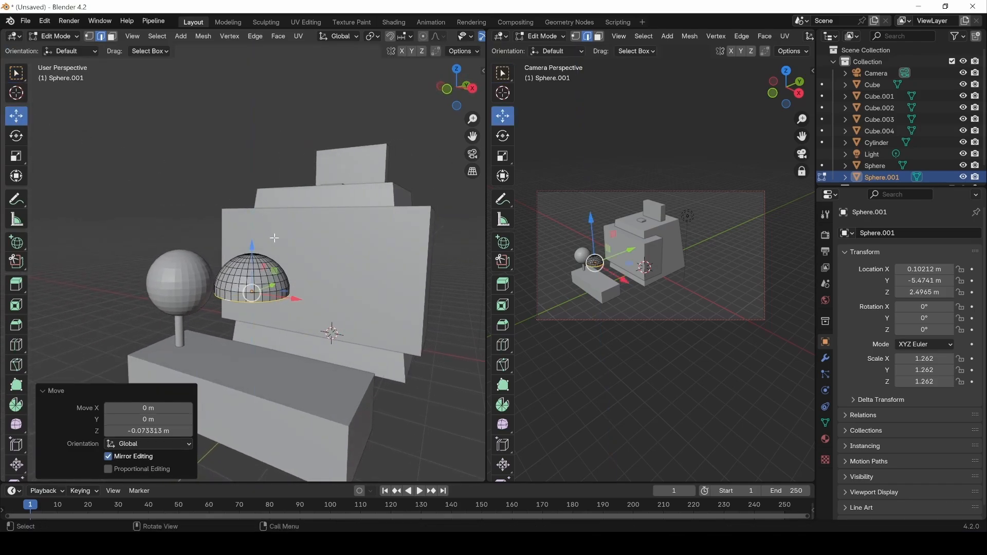
pyautogui.press('Tab')
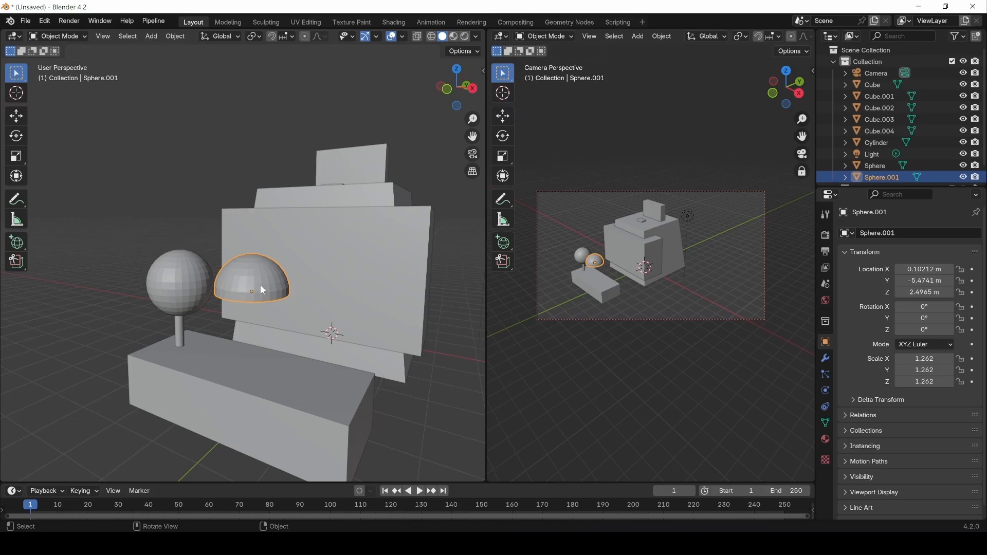
# Lower the dome onto the base block and flatten it vertically to 0.534 height.
pyautogui.press('g')
pyautogui.press('z')
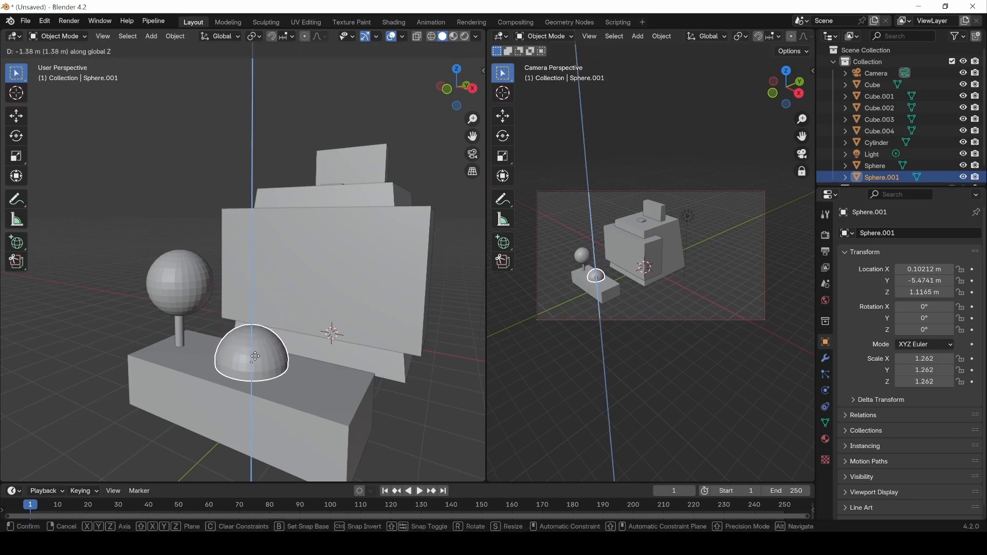
pyautogui.click(254, 357)
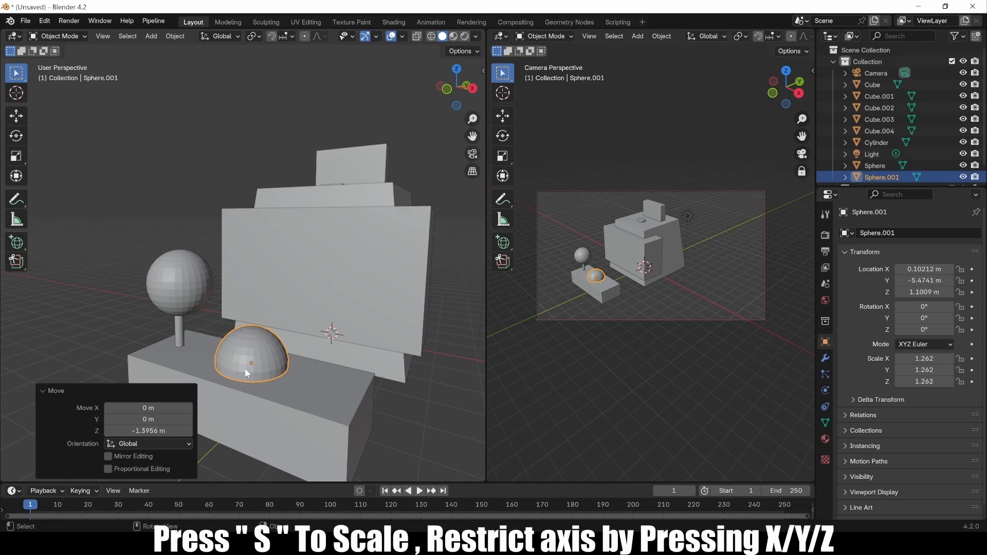
pyautogui.press('s')
pyautogui.press('z')
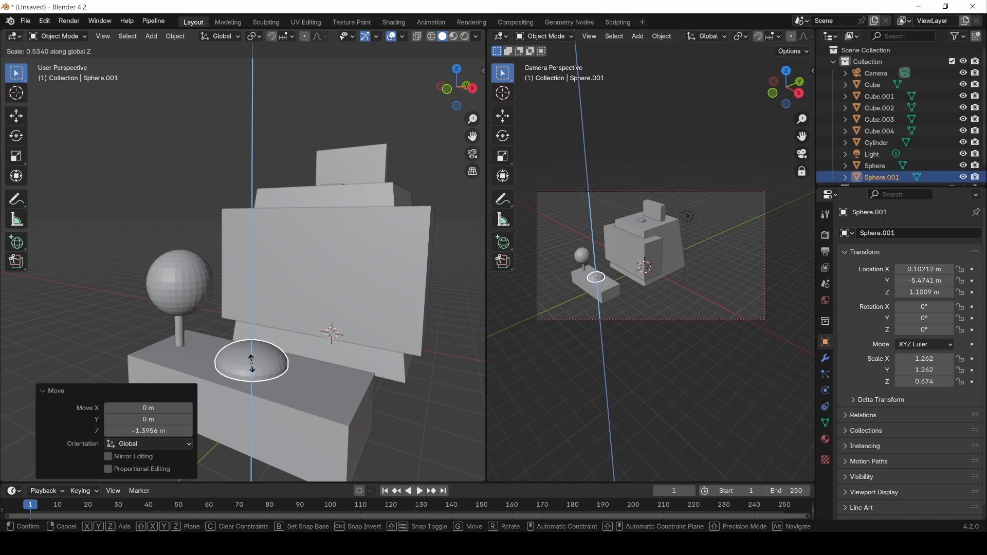
pyautogui.click(252, 360)
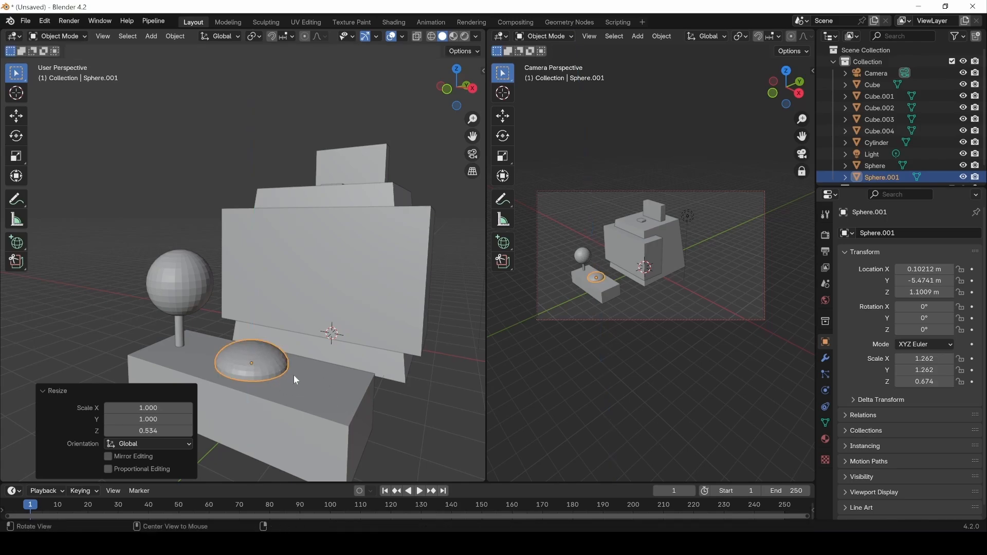
# Duplicate the dome to the right, then shift both domes left along X and shrink them slightly.
pyautogui.moveTo(294, 374); pyautogui.dragTo(304, 390, button='middle')
pyautogui.hotkey('shift', 'd')
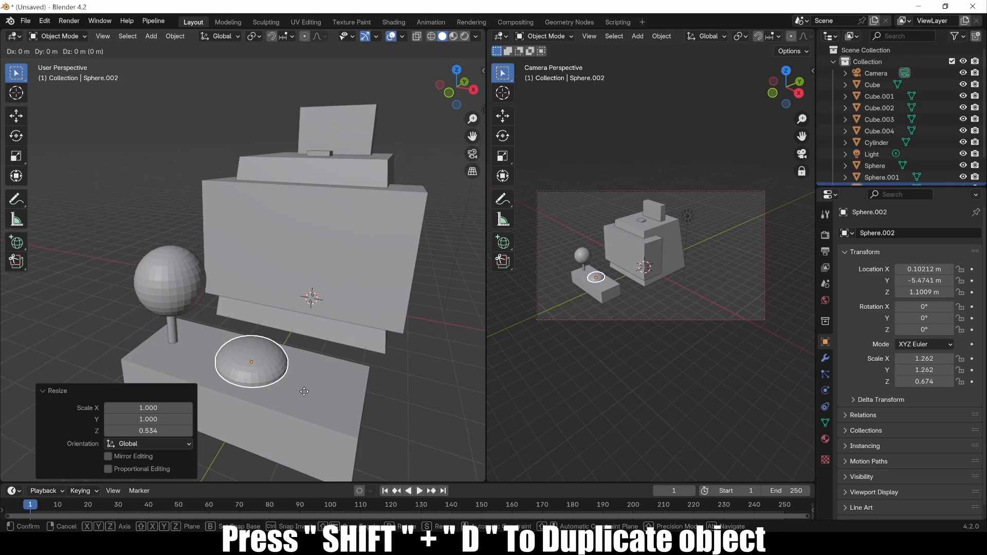
pyautogui.click(360, 406)
pyautogui.click(256, 368)
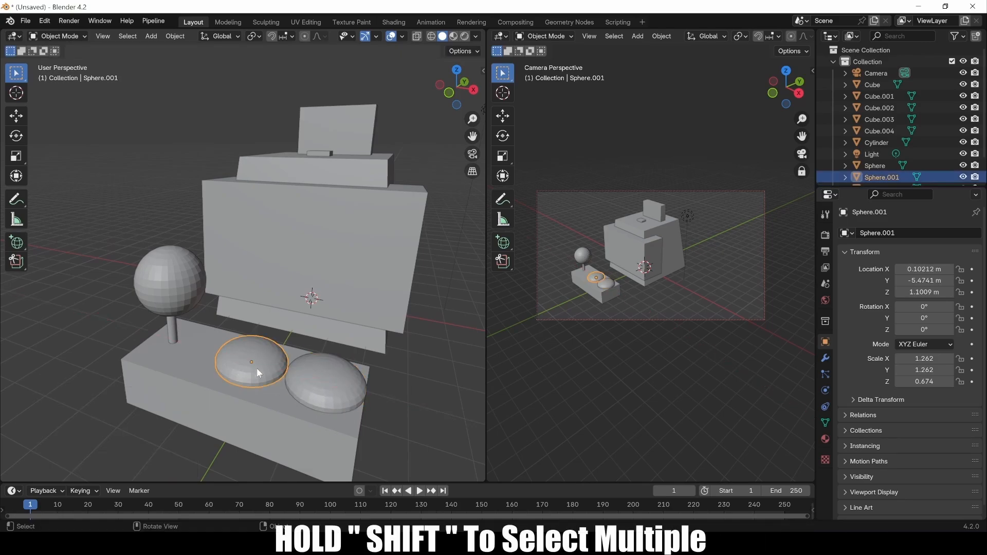
pyautogui.keyDown('shift'); pyautogui.click(326, 381); pyautogui.keyUp('shift')
pyautogui.press('g')
pyautogui.press('x')
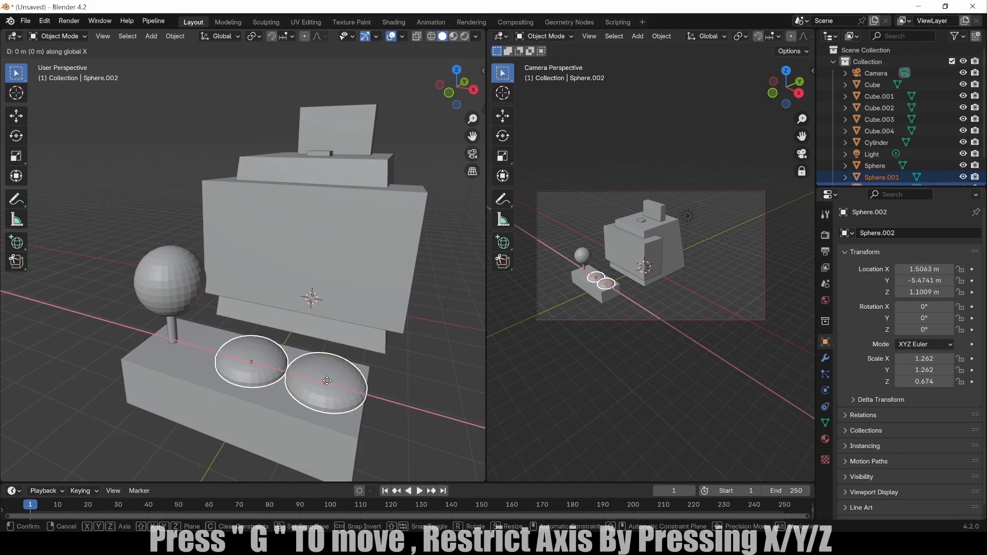
pyautogui.click(317, 378)
pyautogui.press('s')
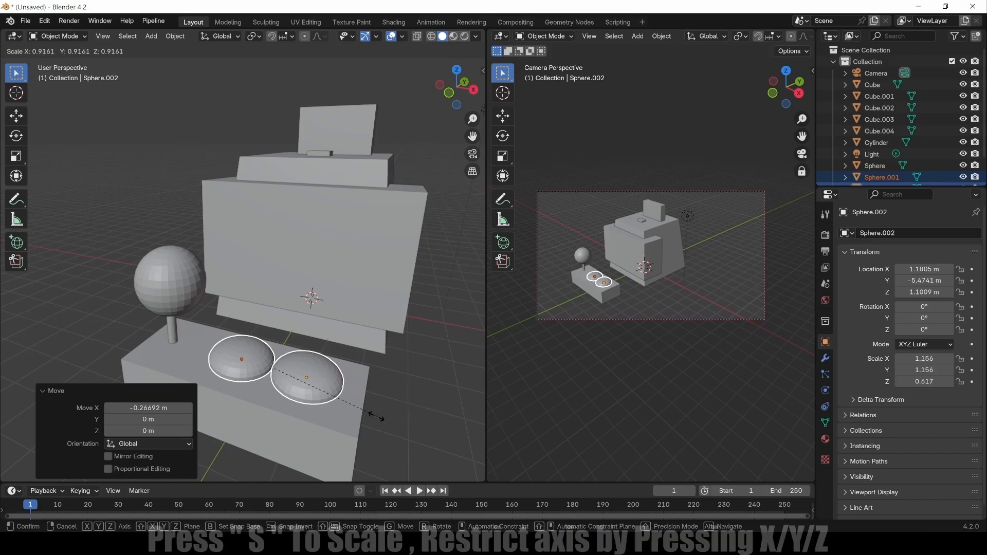
pyautogui.click(372, 412)
# Move the right dome further out along X to space the two buttons apart.
pyautogui.click(311, 381)
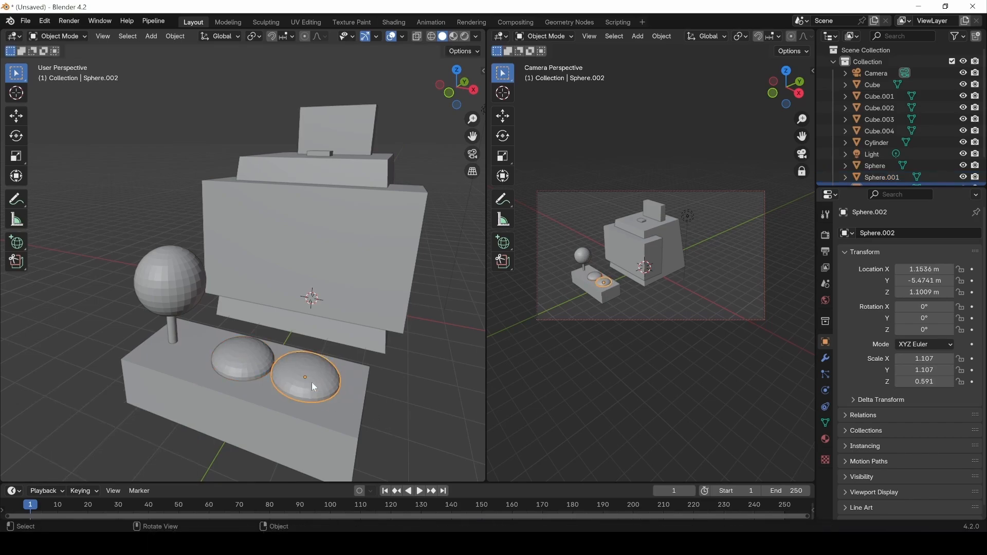
pyautogui.press('g')
pyautogui.press('x')
pyautogui.click(317, 386)
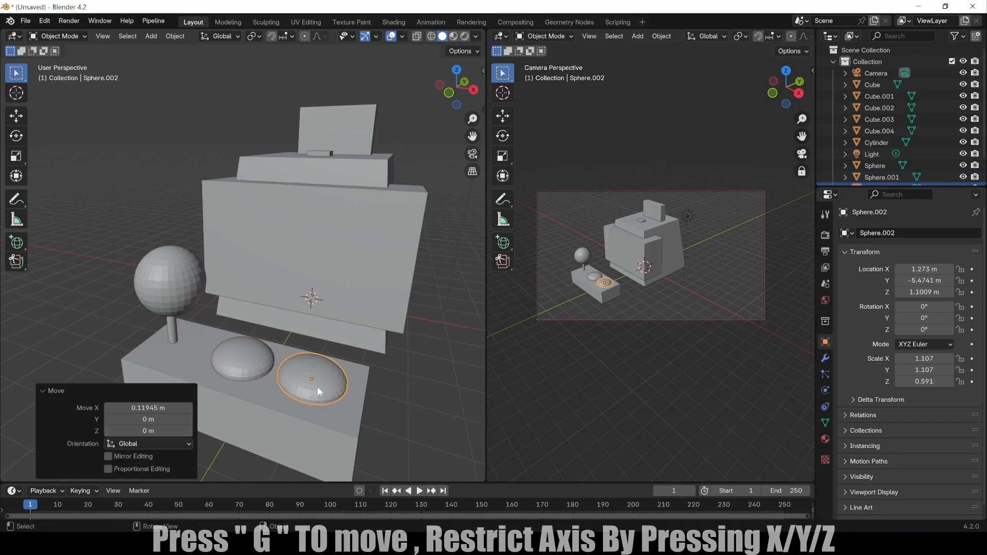
pyautogui.click(416, 391)
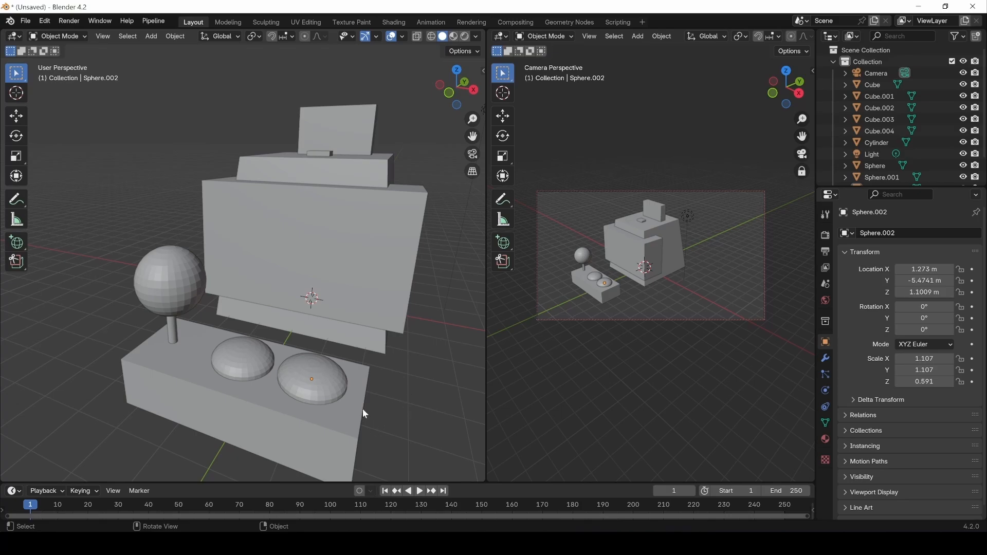
# Apply Shade Smooth to the right dome, the left dome and the joystick ball.
pyautogui.click(326, 360)
pyautogui.rightClick(320, 368)
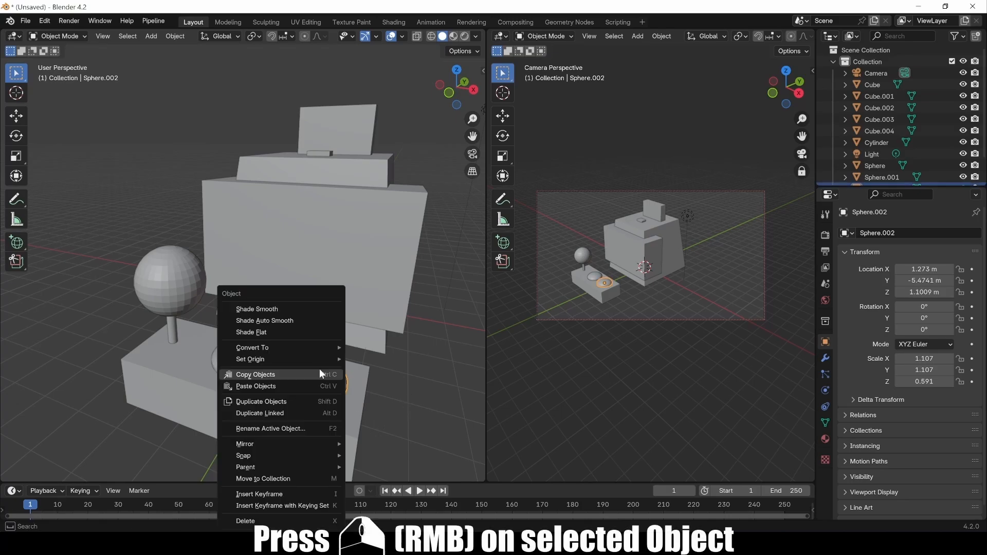
pyautogui.click(268, 311)
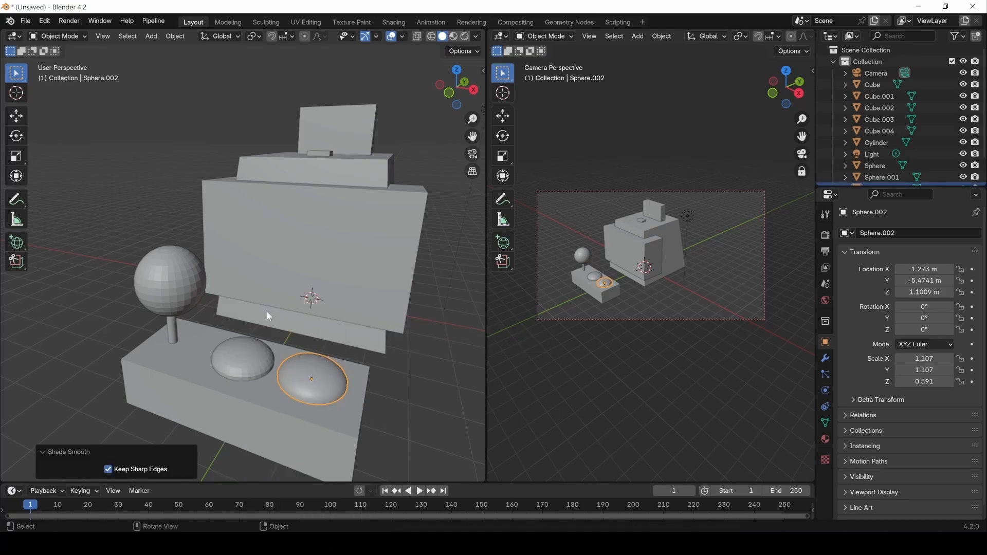
pyautogui.click(235, 361)
pyautogui.rightClick(234, 361)
pyautogui.click(218, 310)
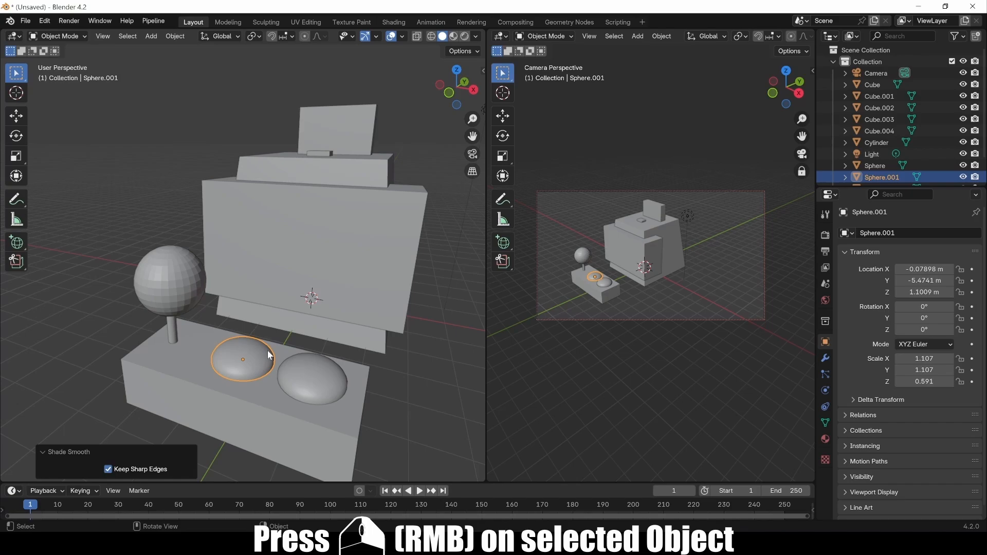
pyautogui.click(168, 277)
pyautogui.rightClick(167, 277)
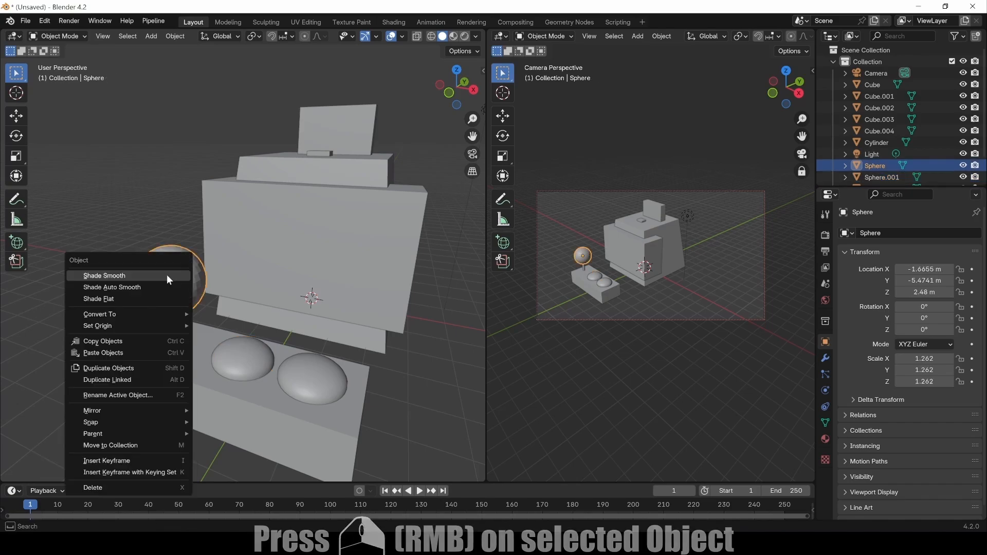
pyautogui.click(124, 278)
# Apply Shade Auto Smooth (30°) to the joystick stem cylinder, then deselect it.
pyautogui.click(173, 329)
pyautogui.rightClick(173, 330)
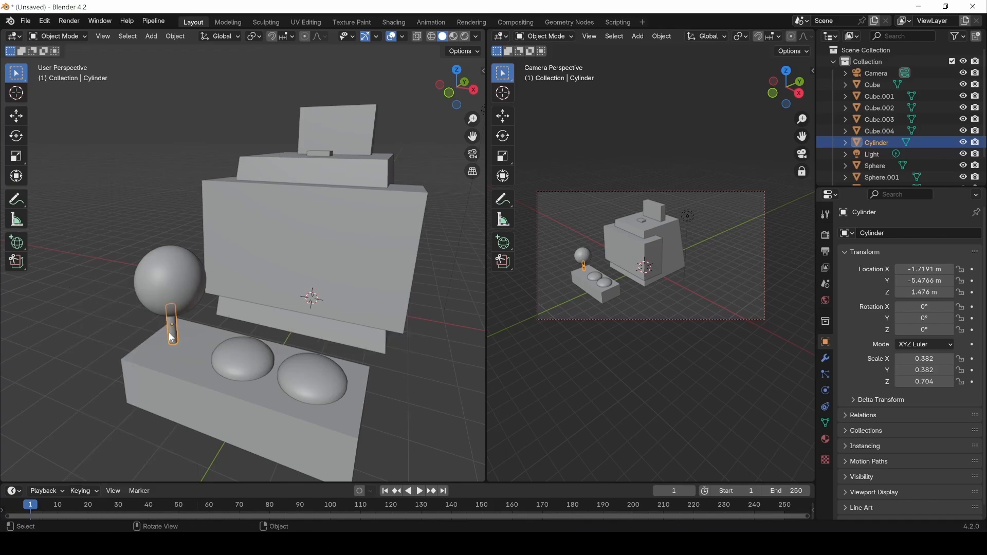
pyautogui.rightClick(173, 338)
pyautogui.click(156, 320)
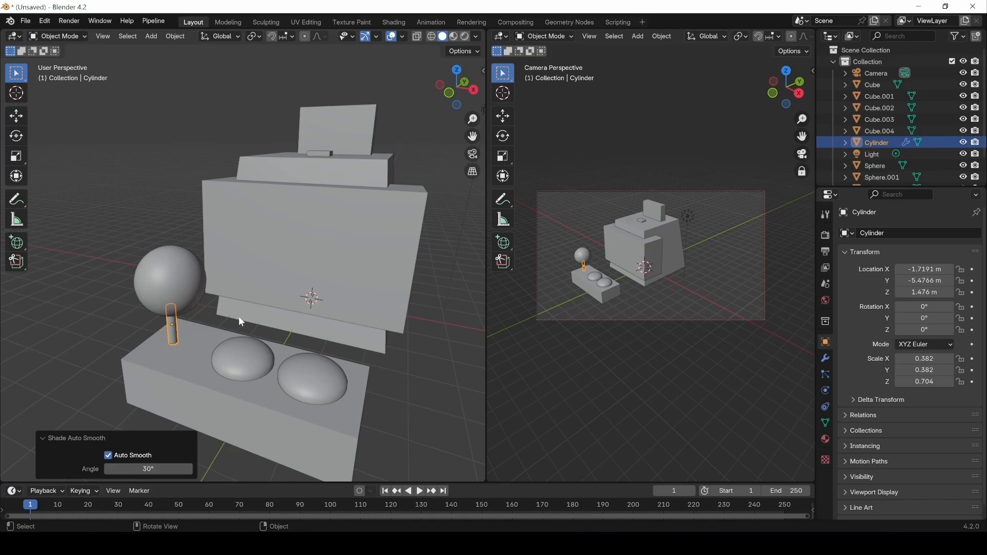
pyautogui.click(108, 270)
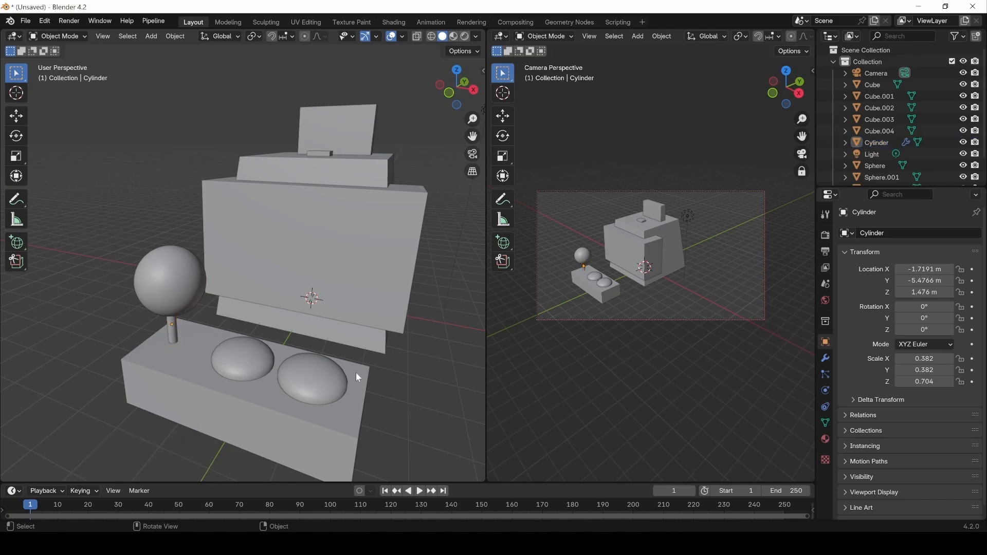
pyautogui.scroll(-3, 356, 373)
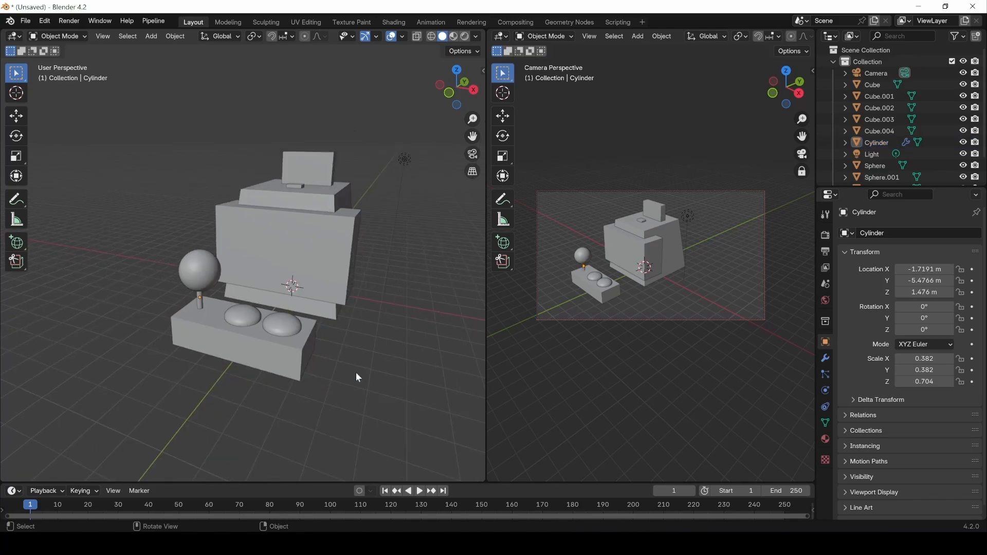
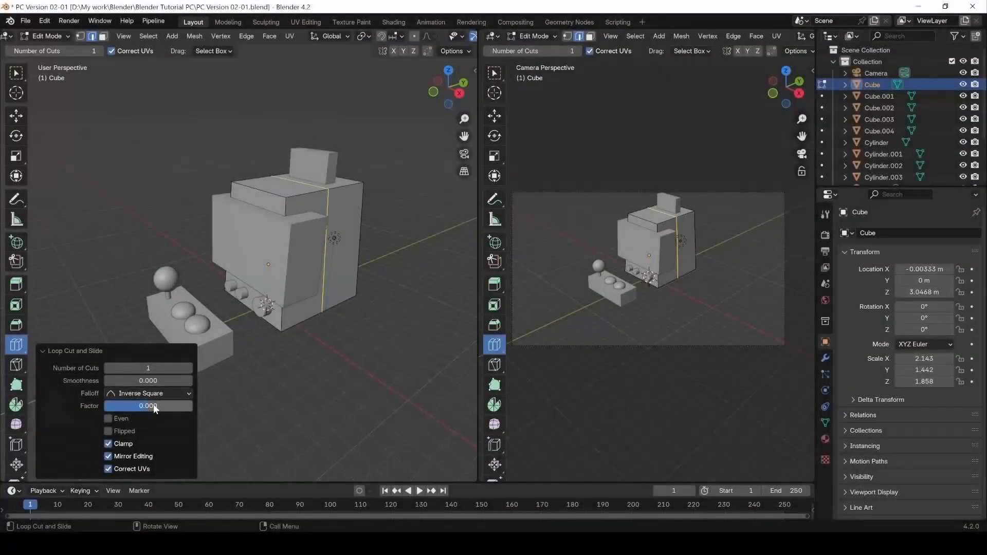
# Finish the edge-loop slide, then select the cabinet Cube and enter Edit Mode with all faces deselected.
pyautogui.moveTo(154, 404); pyautogui.dragTo(164, 404)
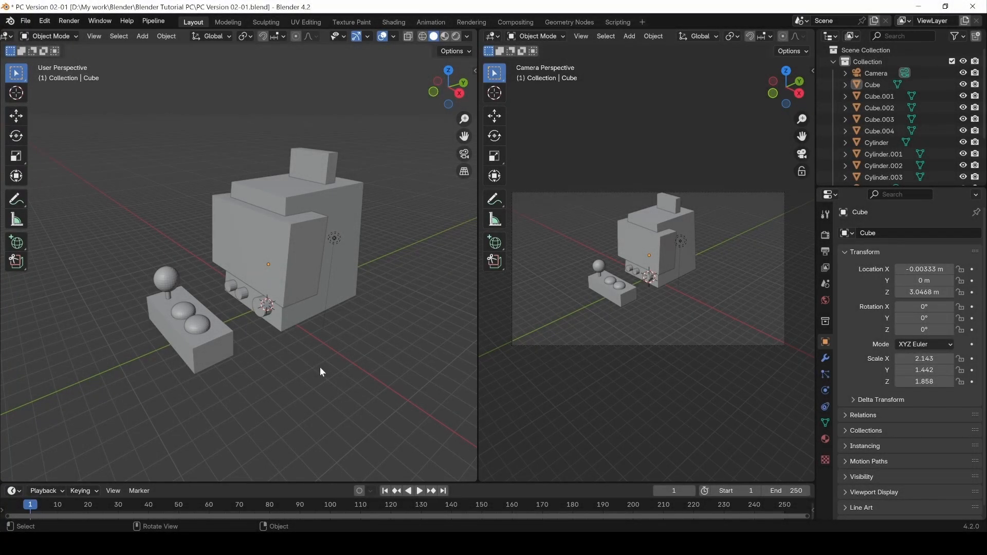
pyautogui.click(301, 196)
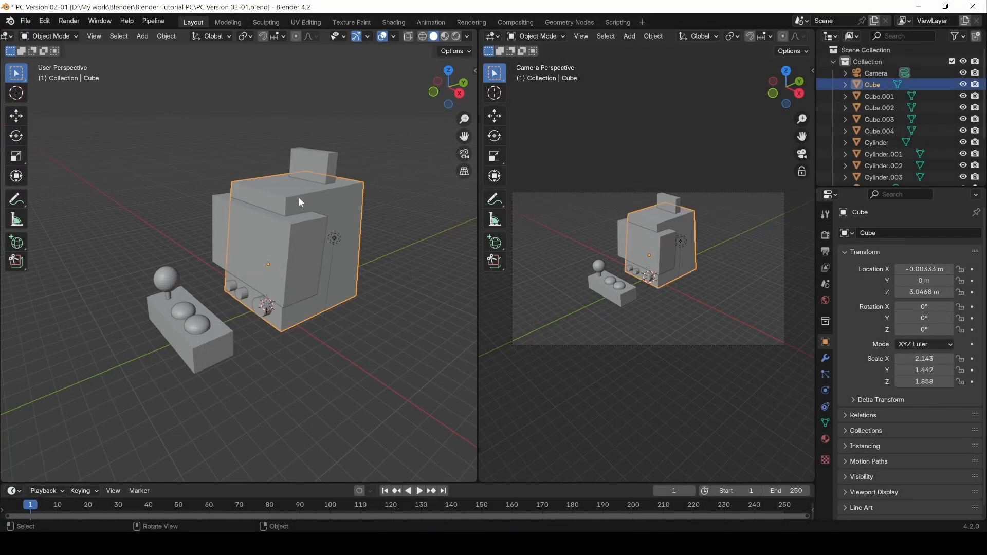
pyautogui.click(46, 37)
pyautogui.click(41, 61)
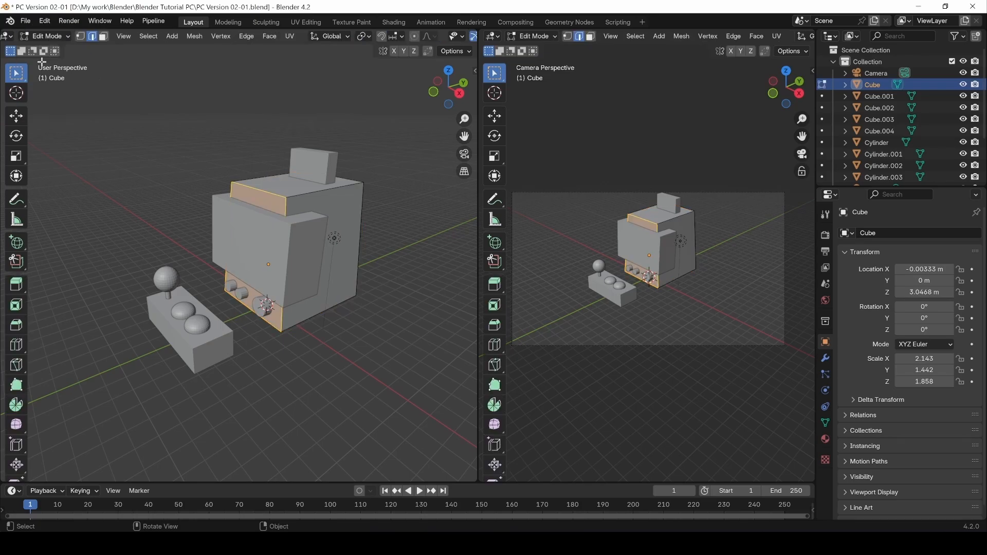
pyautogui.click(35, 40)
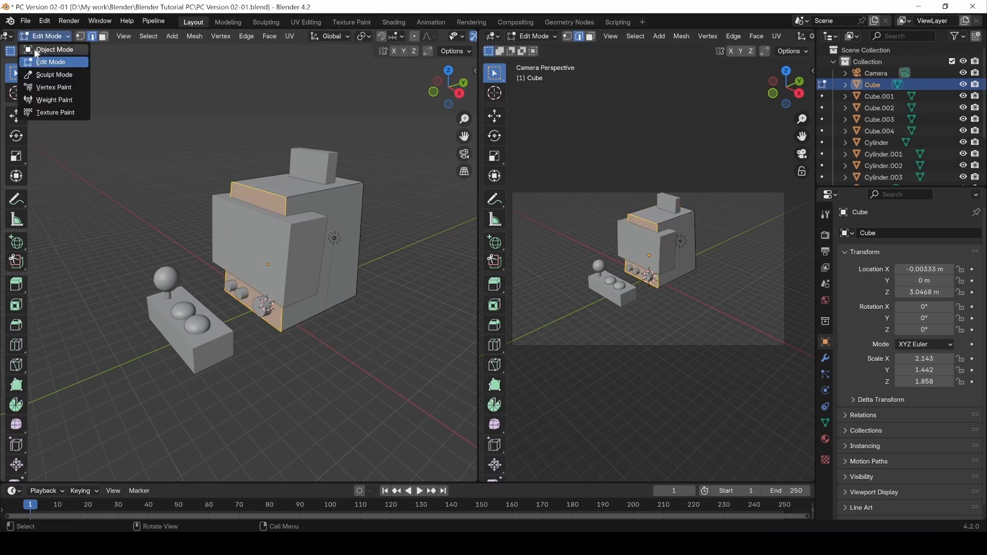
pyautogui.click(37, 50)
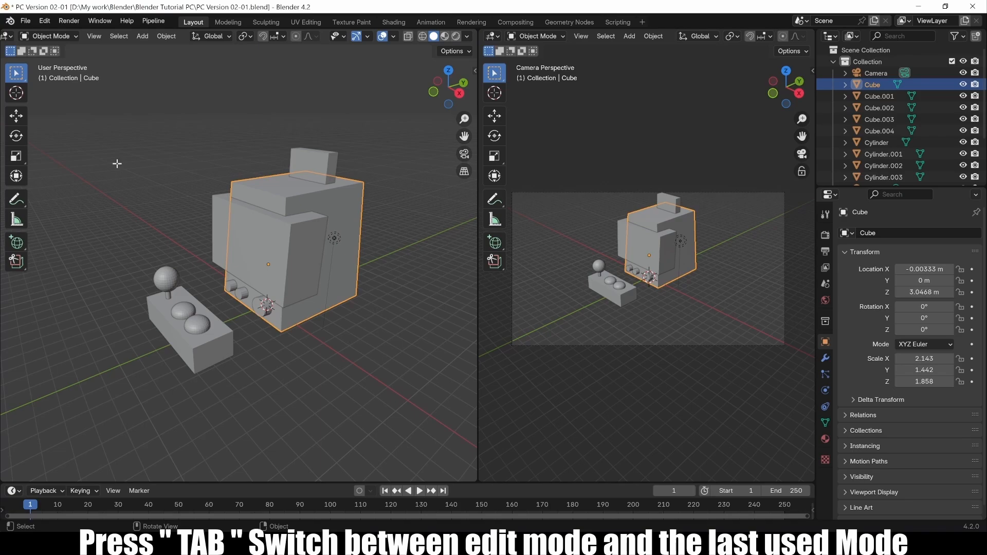
pyautogui.press('Tab')
pyautogui.press('Tab')
pyautogui.press('Tab')
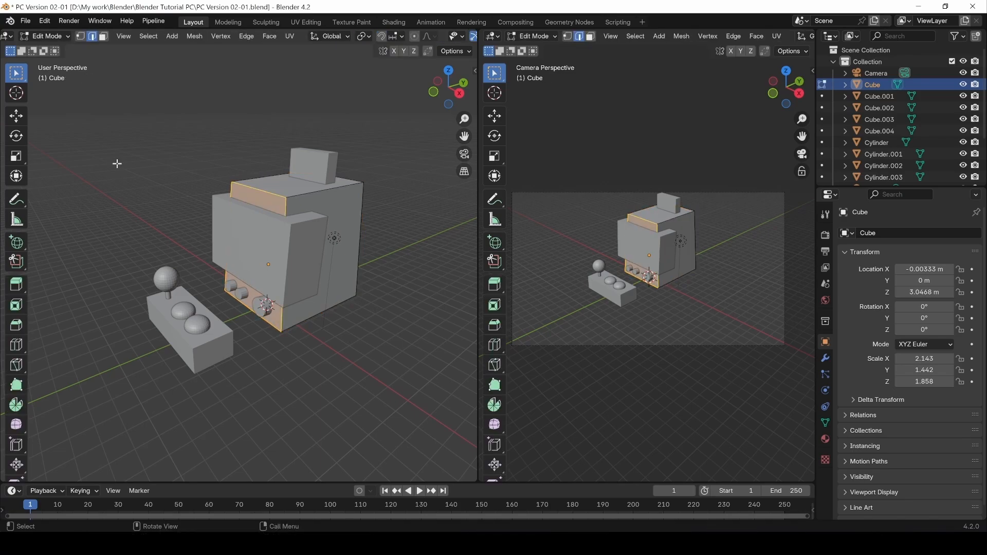
pyautogui.hotkey('alt', 'a')
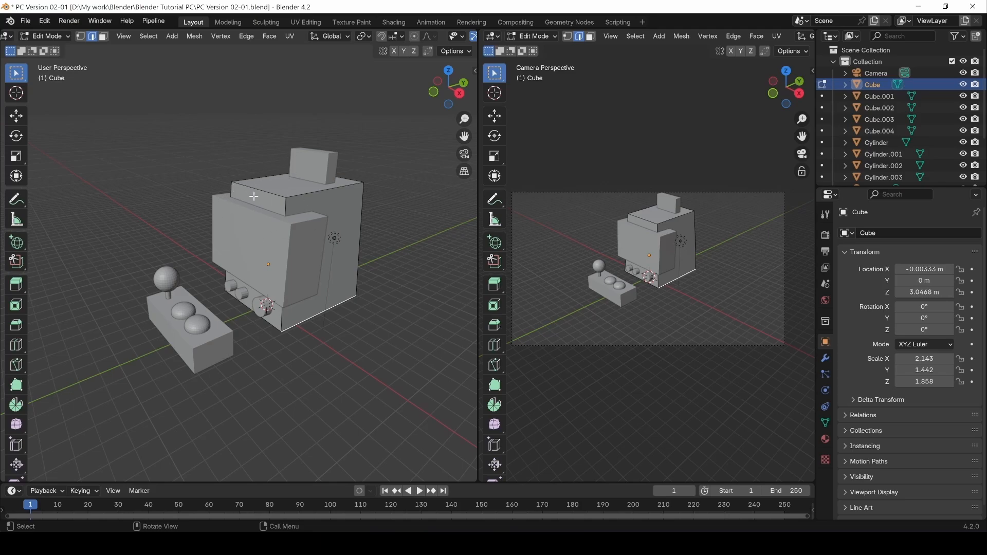
# Cut a vertical edge loop into the cabinet body and slide it toward the left.
pyautogui.click(17, 345)
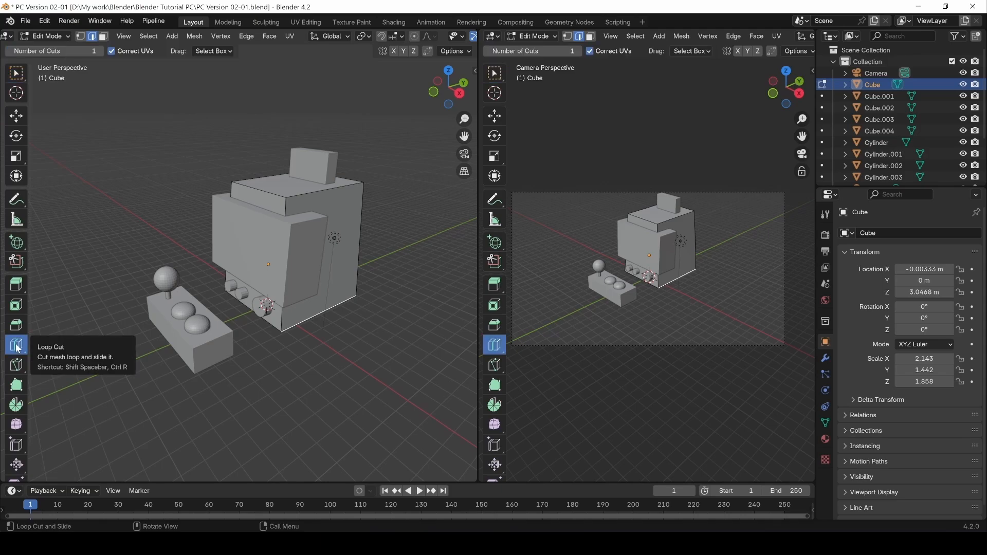
pyautogui.click(309, 196)
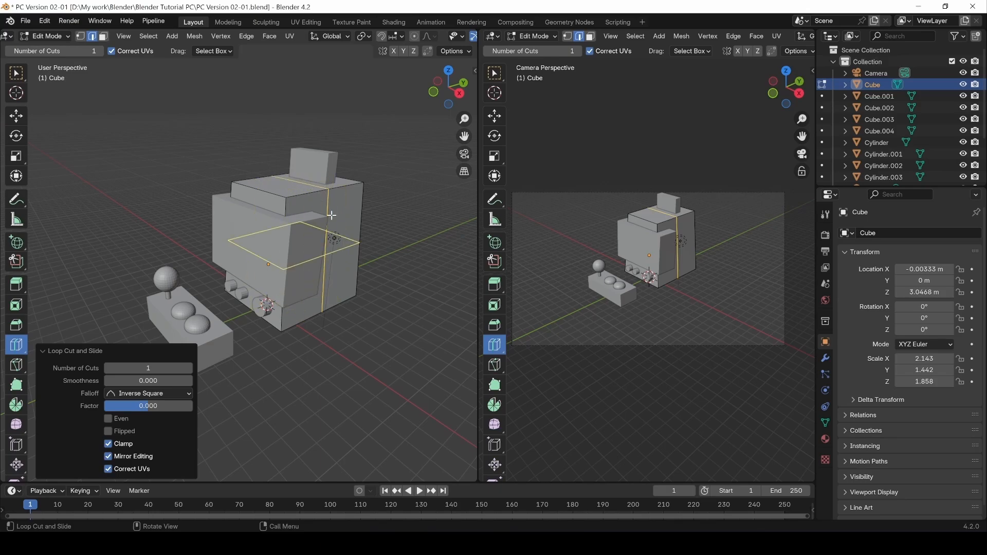
pyautogui.moveTo(156, 410); pyautogui.dragTo(126, 409)
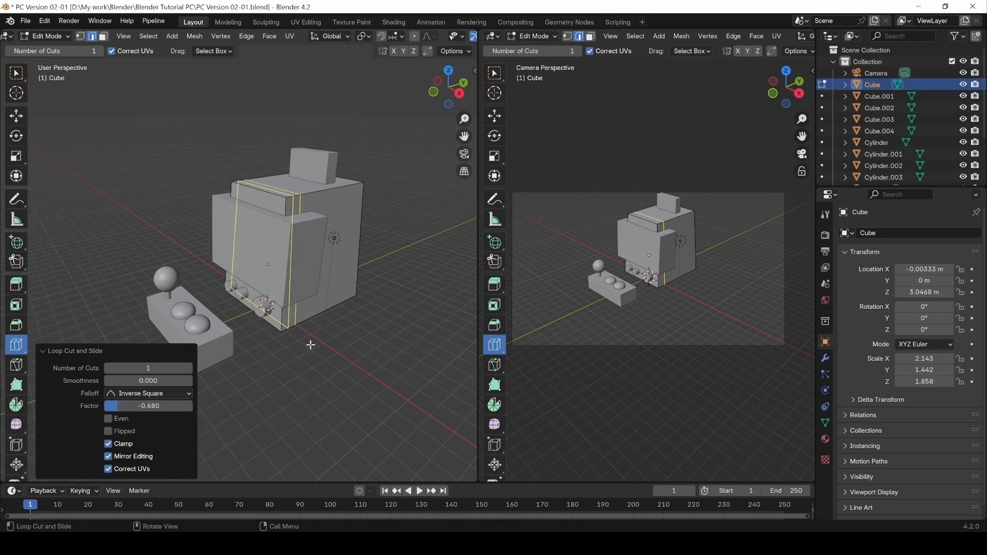
pyautogui.moveTo(309, 341); pyautogui.dragTo(298, 352, button='middle')
pyautogui.scroll(3, 299, 307)
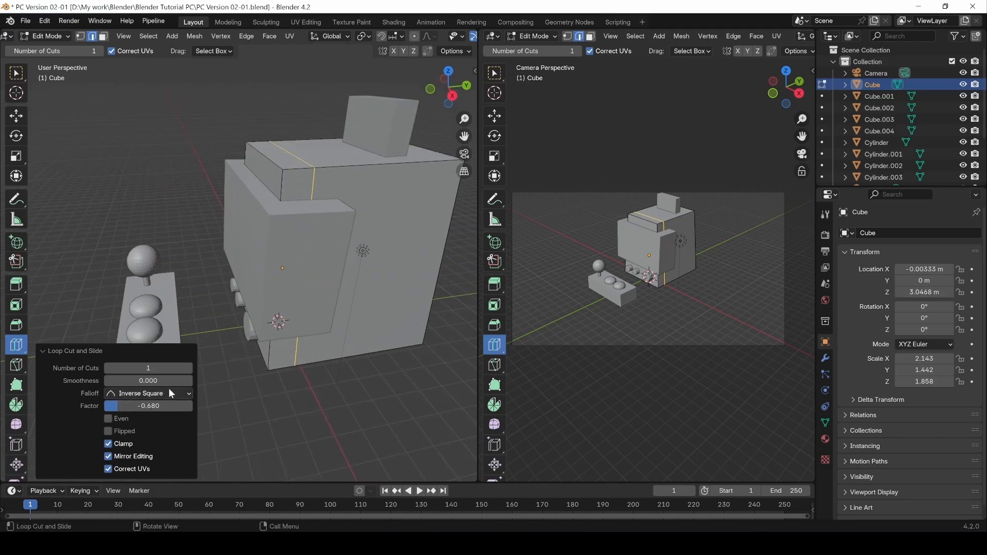
pyautogui.moveTo(144, 408); pyautogui.dragTo(142, 408)
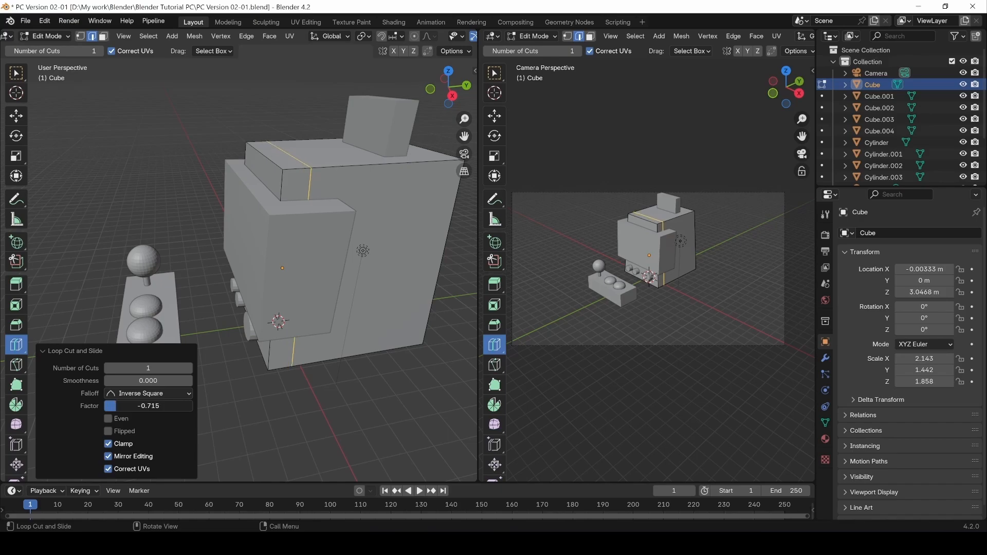
pyautogui.click(382, 164)
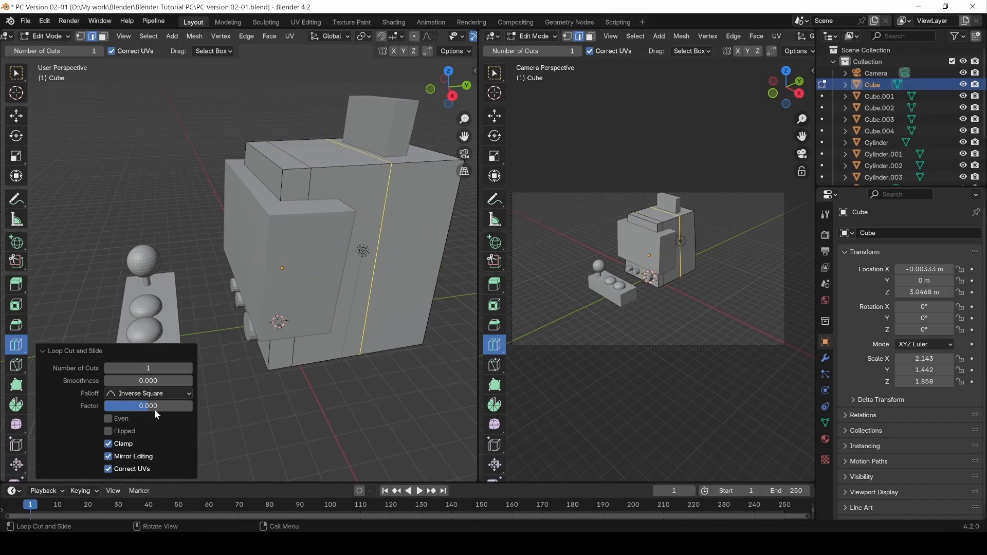
pyautogui.moveTo(155, 410)
pyautogui.mouseDown()
pyautogui.moveTo(109, 410)
pyautogui.moveTo(142, 411)
pyautogui.mouseUp()
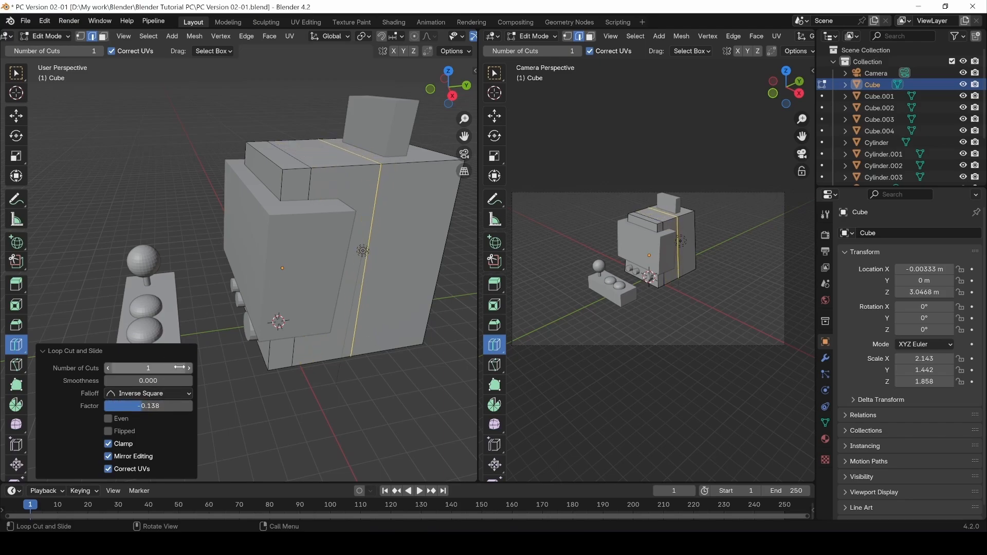
# Settle on a single cut with smoothness 0, slid near the front edge at factor about -0.94.
pyautogui.click(188, 369)
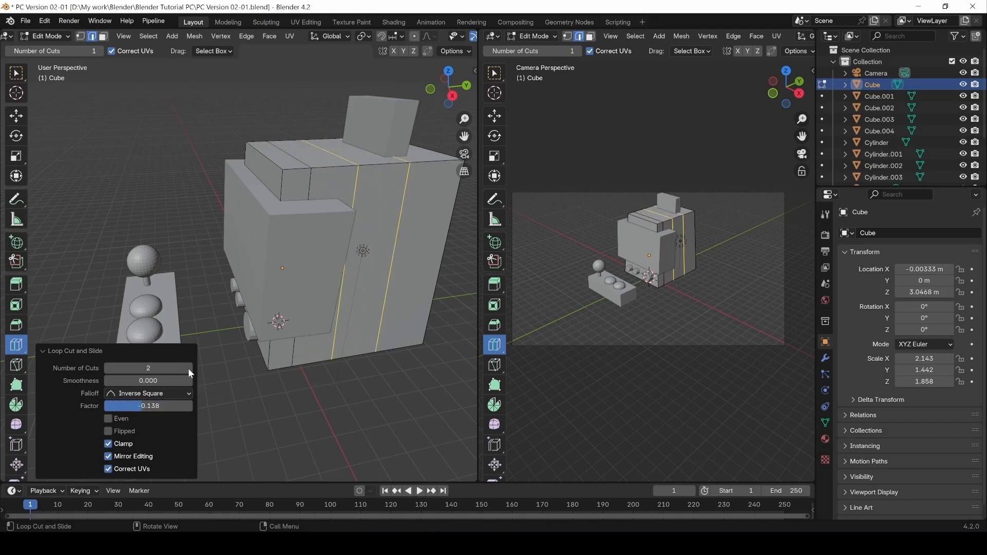
pyautogui.click(188, 368)
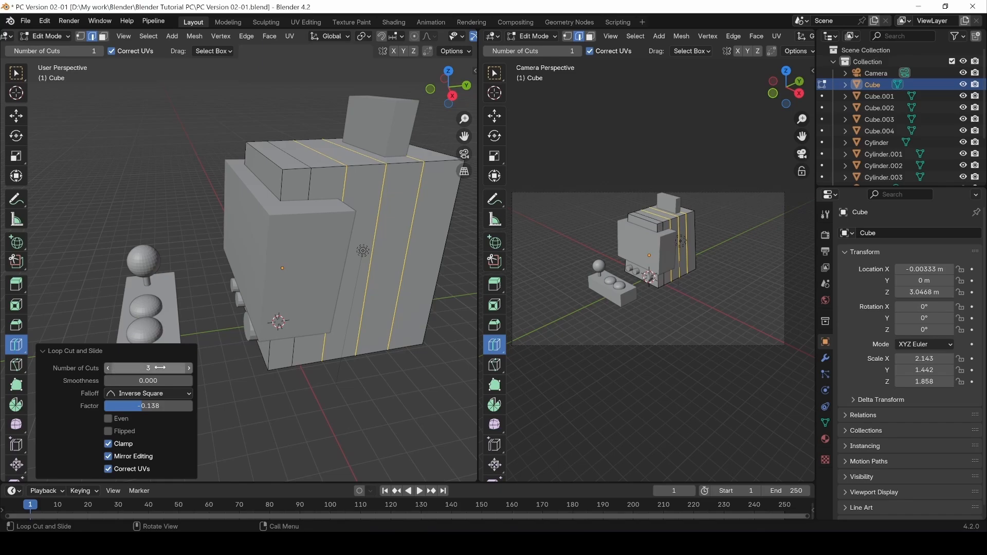
pyautogui.click(107, 368)
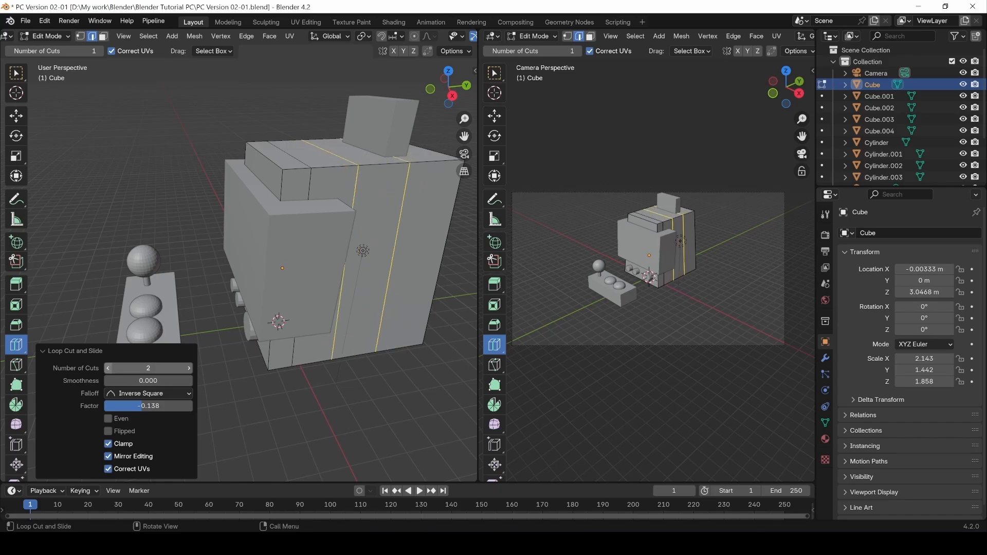
pyautogui.click(108, 368)
pyautogui.moveTo(155, 406); pyautogui.dragTo(82, 381)
pyautogui.click(156, 381)
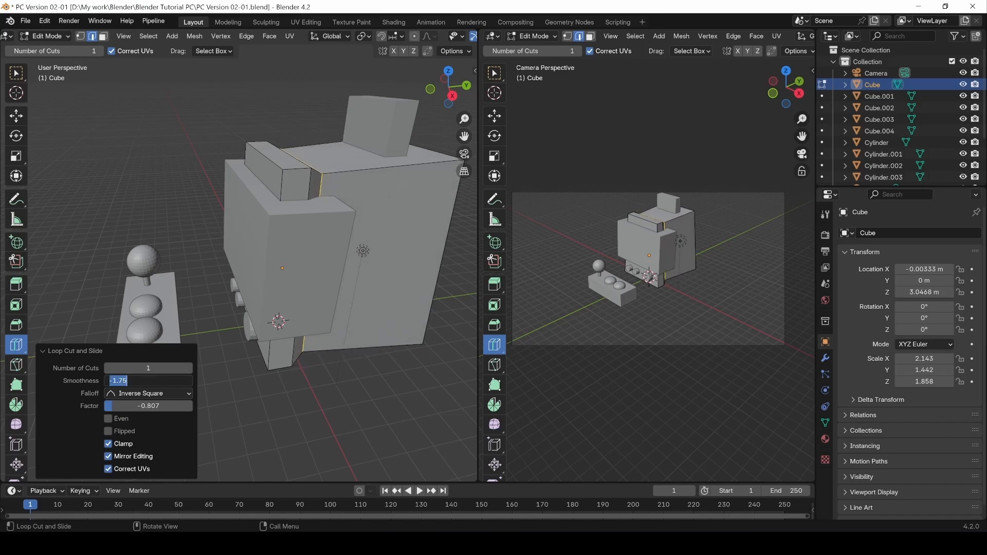
pyautogui.write('0')
pyautogui.press('Return')
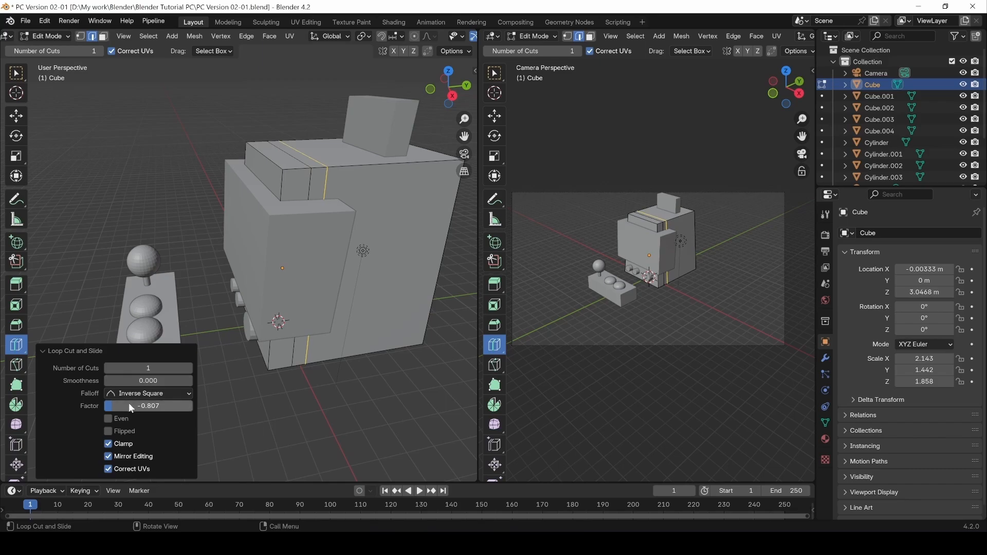
pyautogui.click(110, 421)
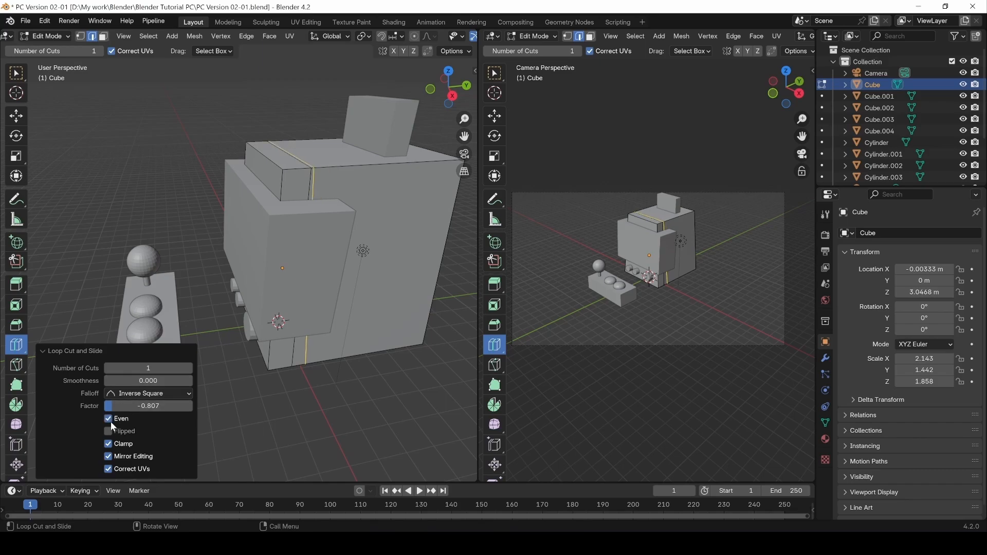
pyautogui.click(110, 421)
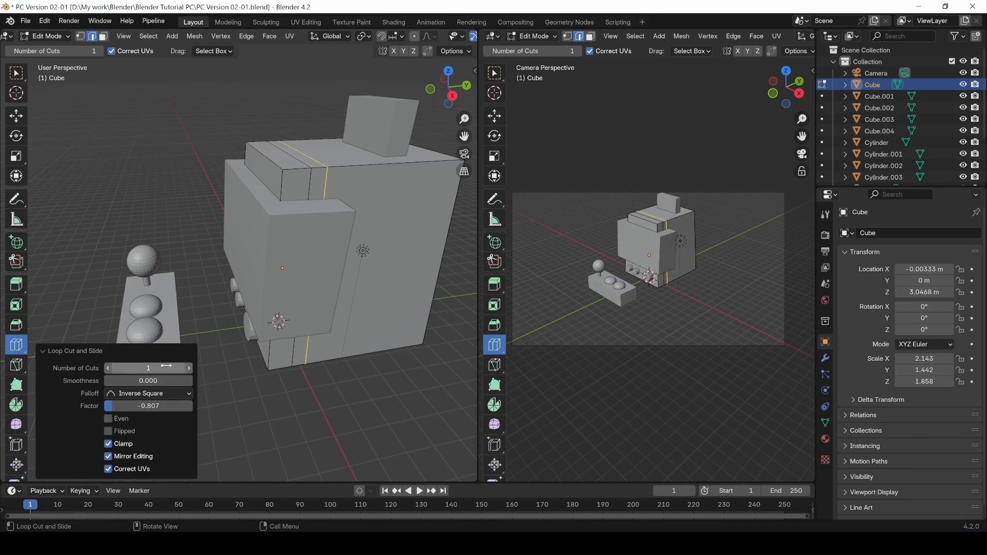
pyautogui.moveTo(157, 406); pyautogui.dragTo(152, 405)
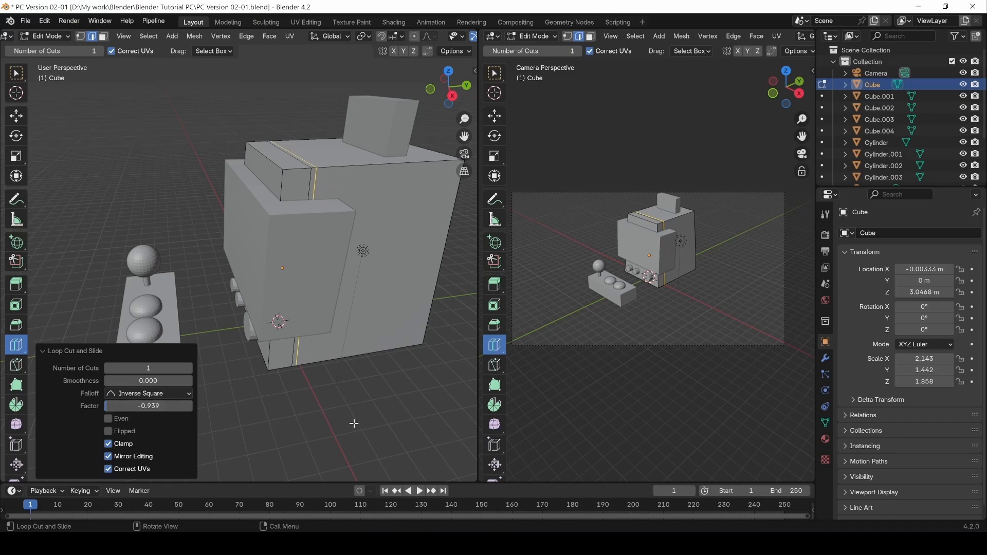
pyautogui.moveTo(354, 424); pyautogui.dragTo(296, 413, button='middle')
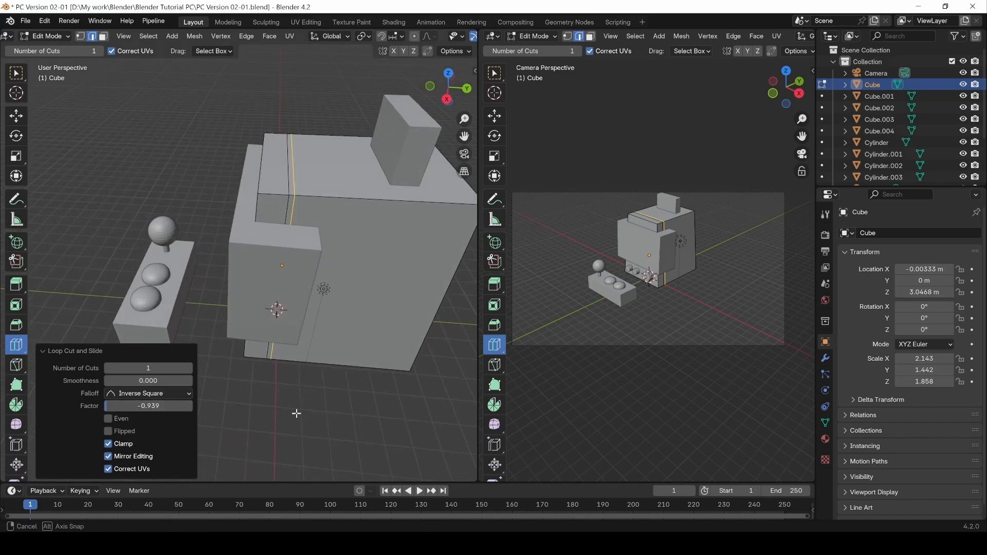
# Deselect the loop, then reopen its Loop Cut settings and slide it almost to the edge.
pyautogui.click(16, 78)
pyautogui.click(288, 404)
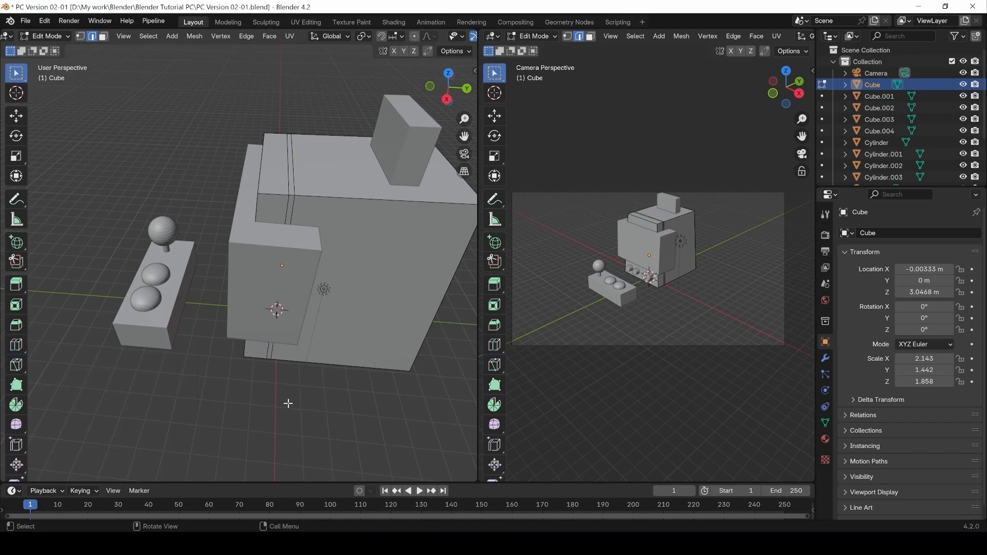
pyautogui.moveTo(311, 411); pyautogui.dragTo(247, 426, button='middle')
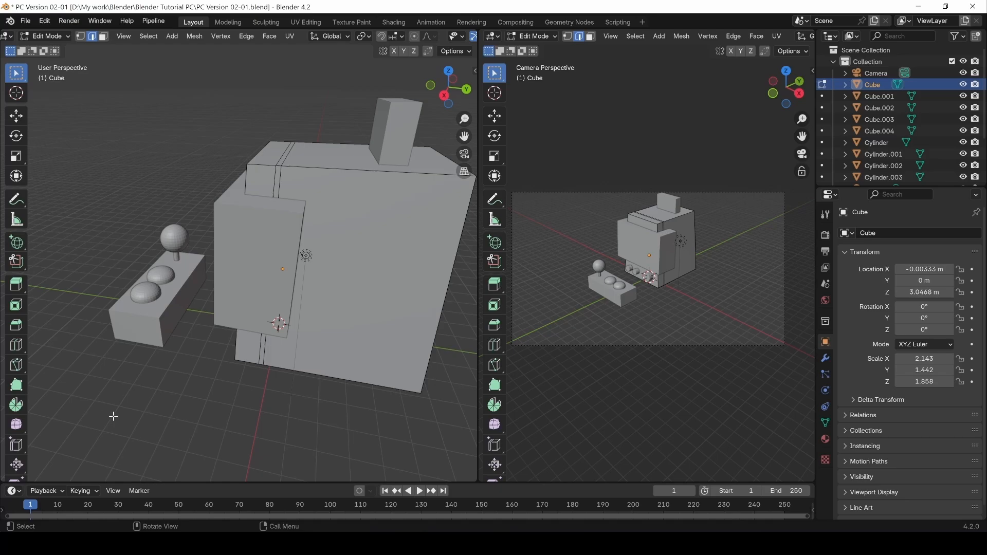
pyautogui.press('F9')
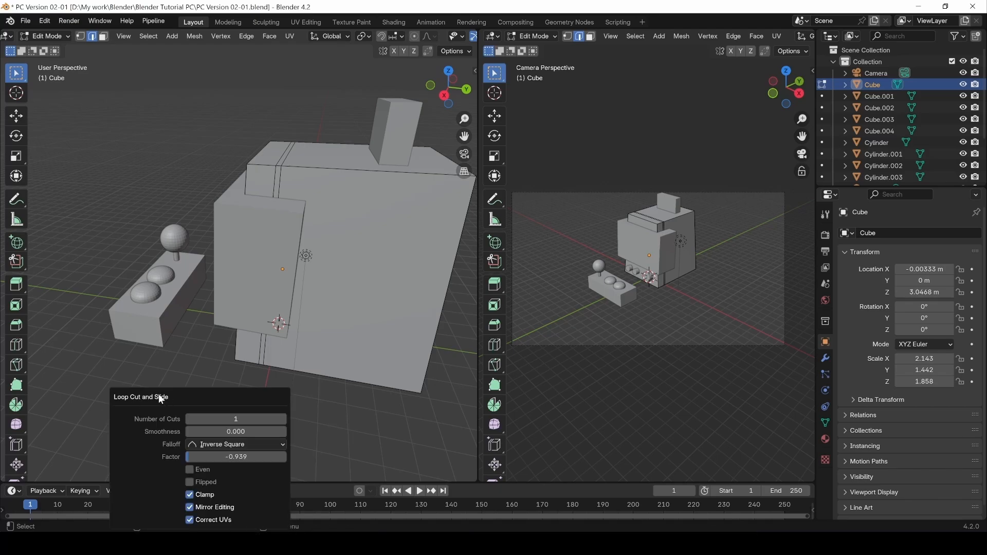
pyautogui.moveTo(159, 393); pyautogui.dragTo(78, 350)
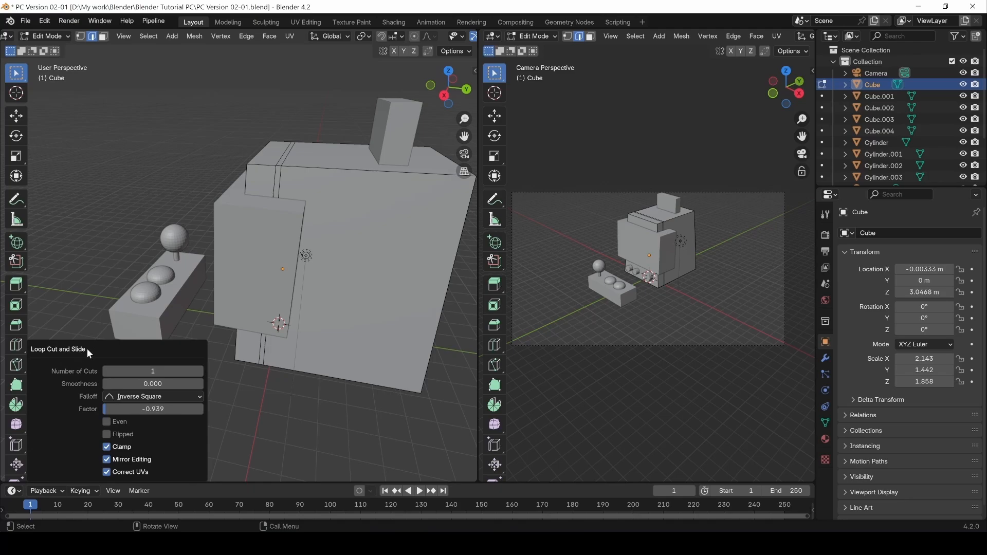
pyautogui.moveTo(143, 410); pyautogui.dragTo(140, 409)
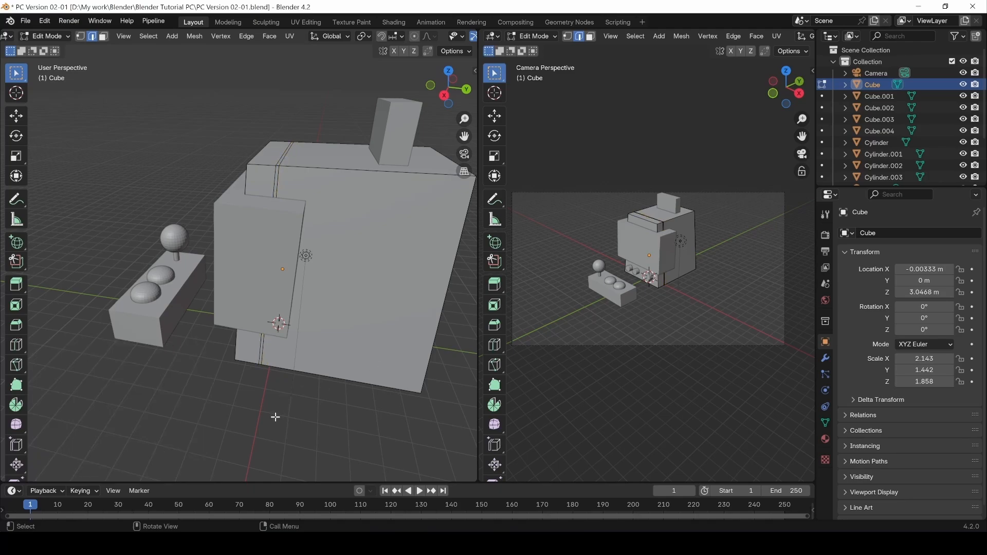
pyautogui.moveTo(95, 342); pyautogui.dragTo(278, 231, button='middle')
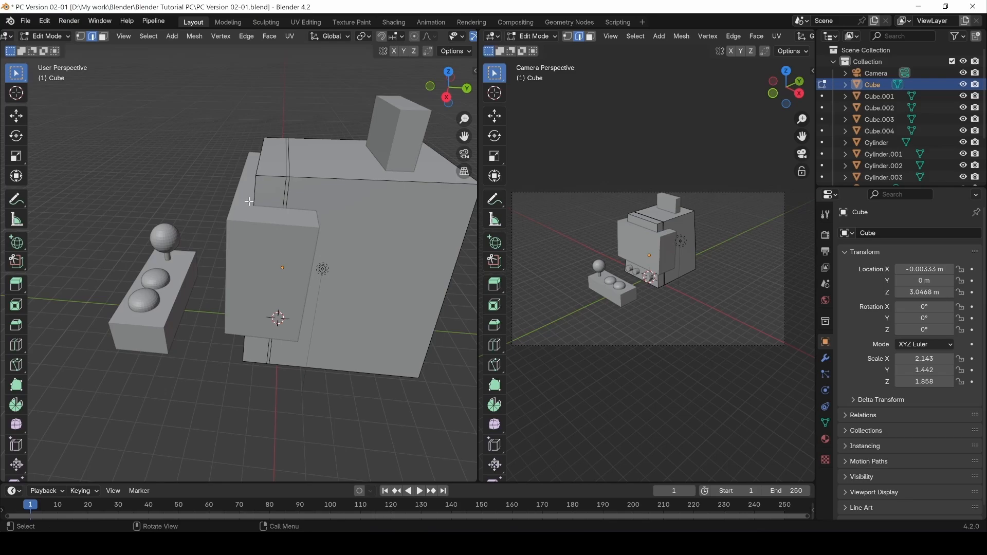
# Add two horizontal edge loops around the cabinet, sliding the second down to factor 0.444.
pyautogui.click(16, 345)
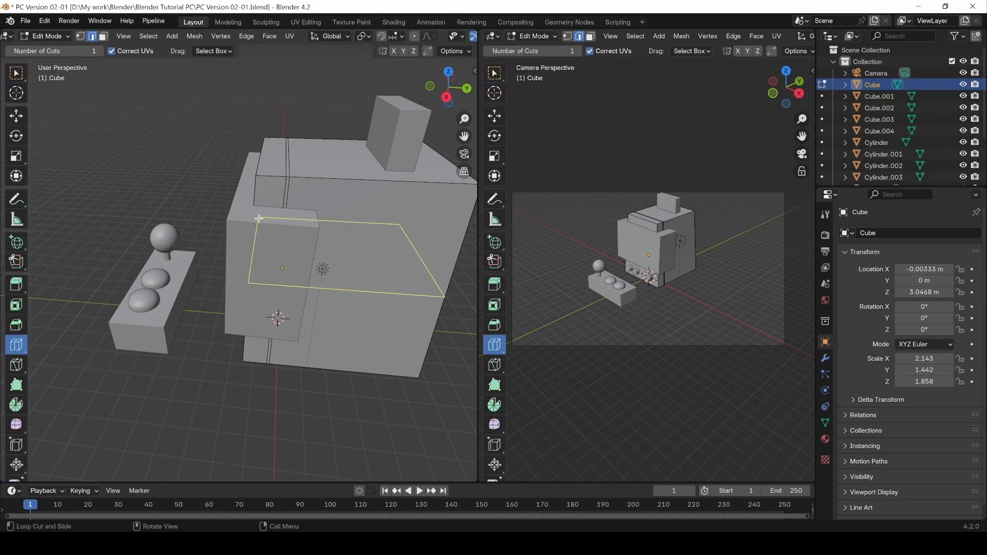
pyautogui.click(259, 223)
pyautogui.rightClick(258, 224)
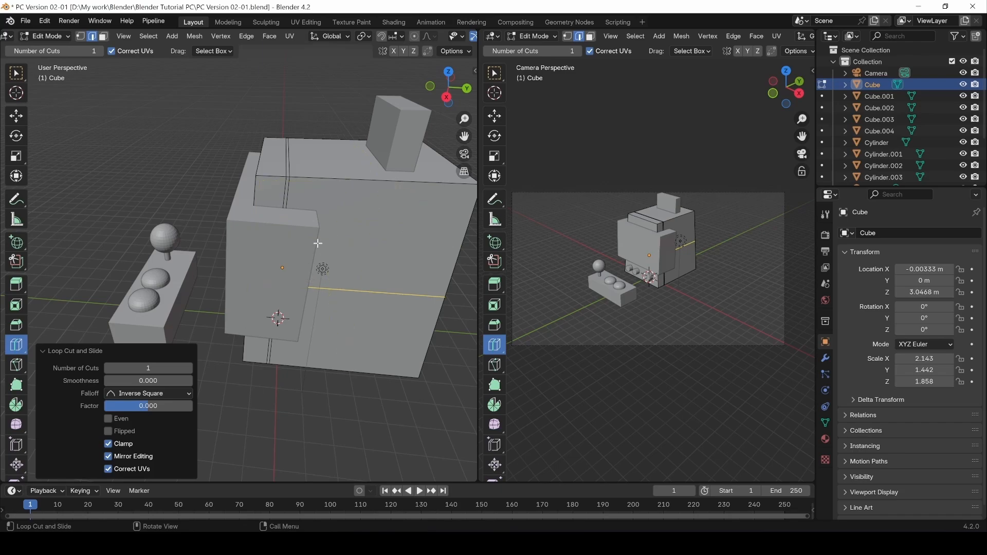
pyautogui.moveTo(149, 406); pyautogui.dragTo(115, 406)
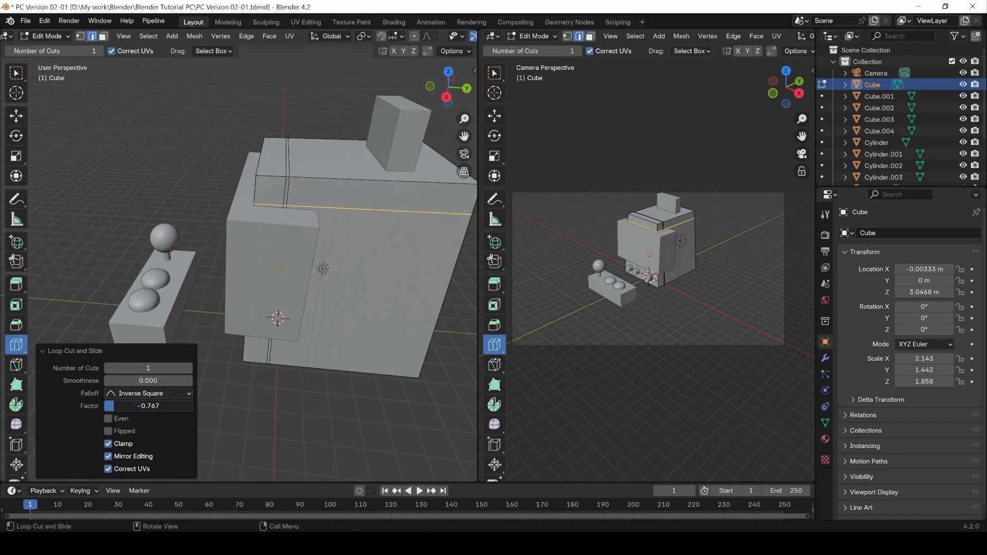
pyautogui.click(251, 334)
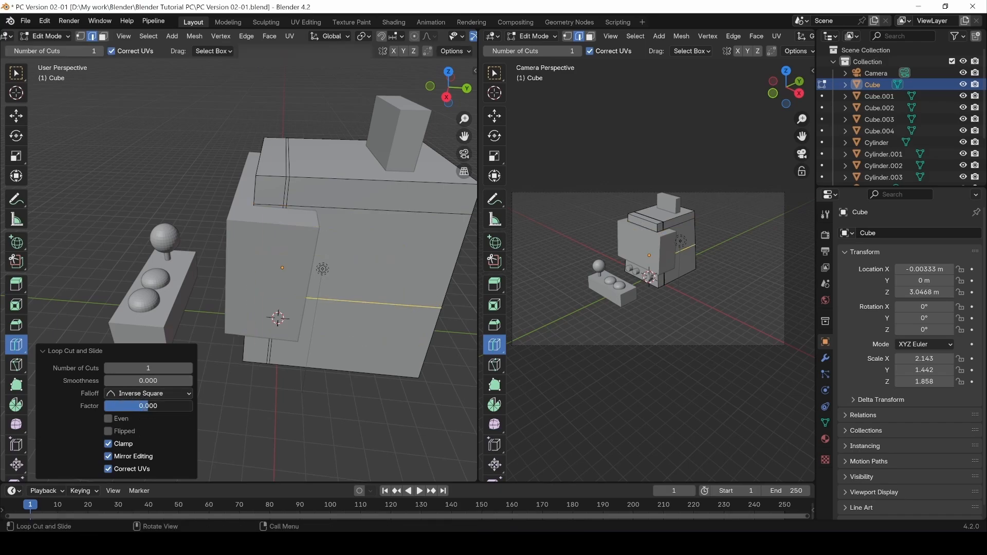
pyautogui.moveTo(148, 406); pyautogui.dragTo(168, 405)
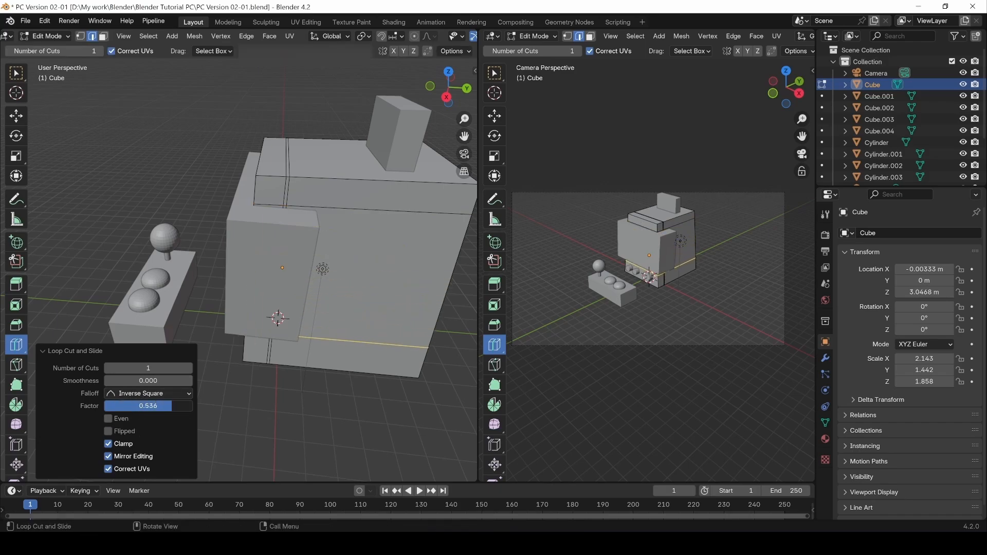
pyautogui.moveTo(329, 386); pyautogui.dragTo(209, 370, button='middle')
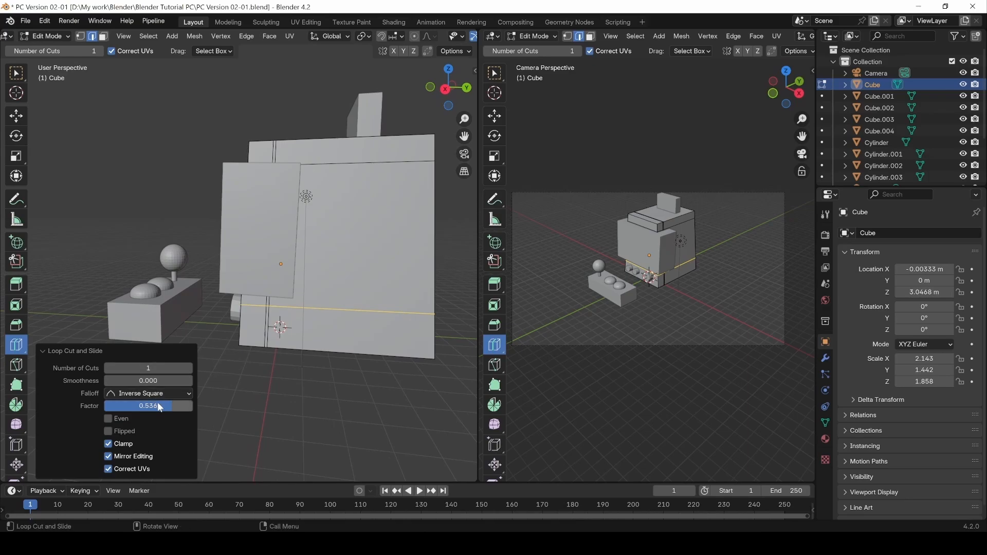
pyautogui.moveTo(168, 405); pyautogui.dragTo(155, 406)
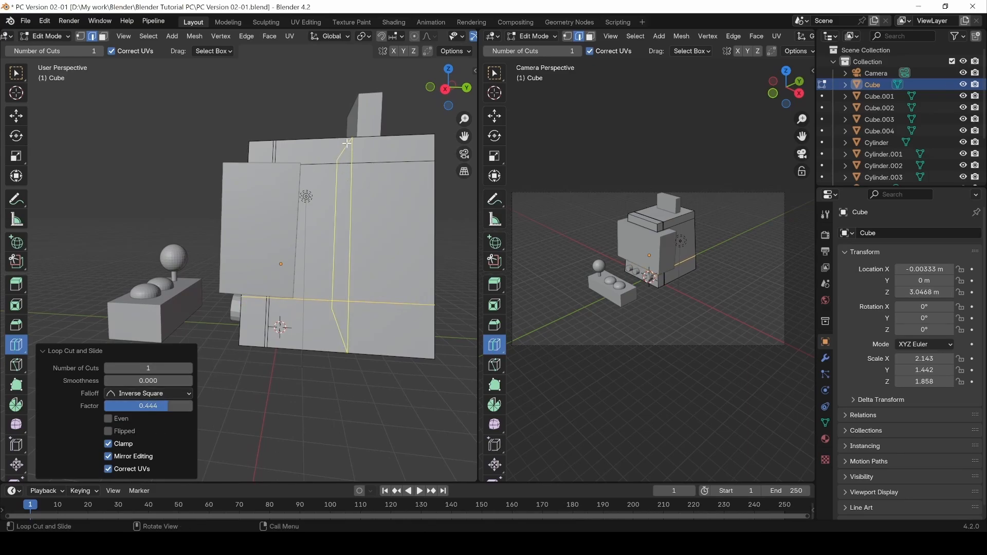
# Cut a vertical edge loop over the cabinet's top and front, slid left to factor -0.632.
pyautogui.click(16, 76)
pyautogui.moveTo(226, 305); pyautogui.dragTo(278, 388, button='middle')
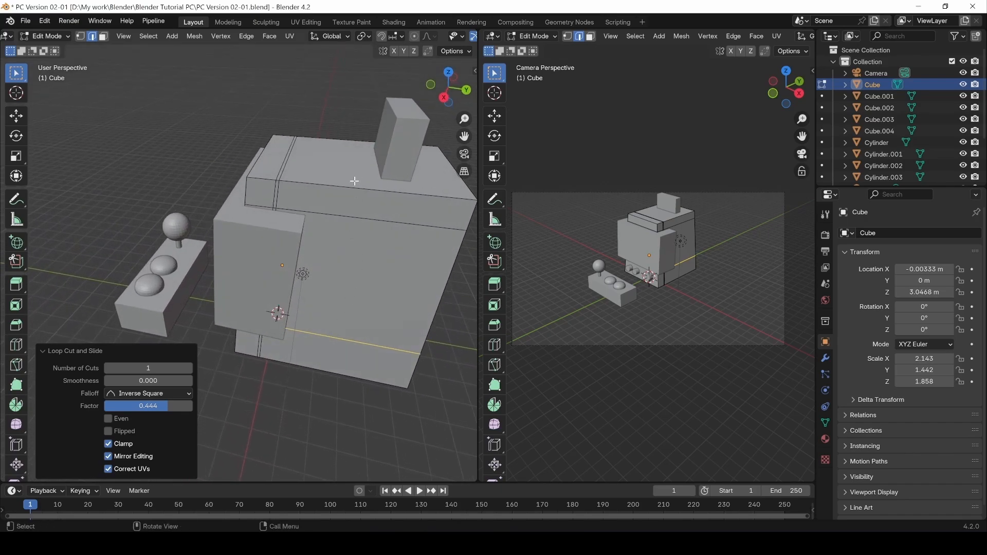
pyautogui.hotkey('ctrl', 'r')
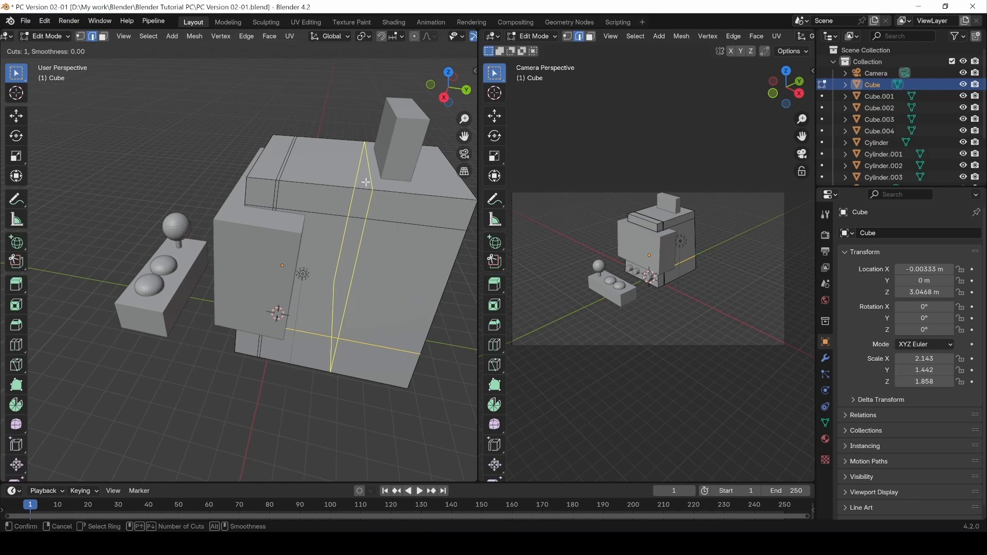
pyautogui.scroll(3, 366, 182)
pyautogui.scroll(-2, 366, 182)
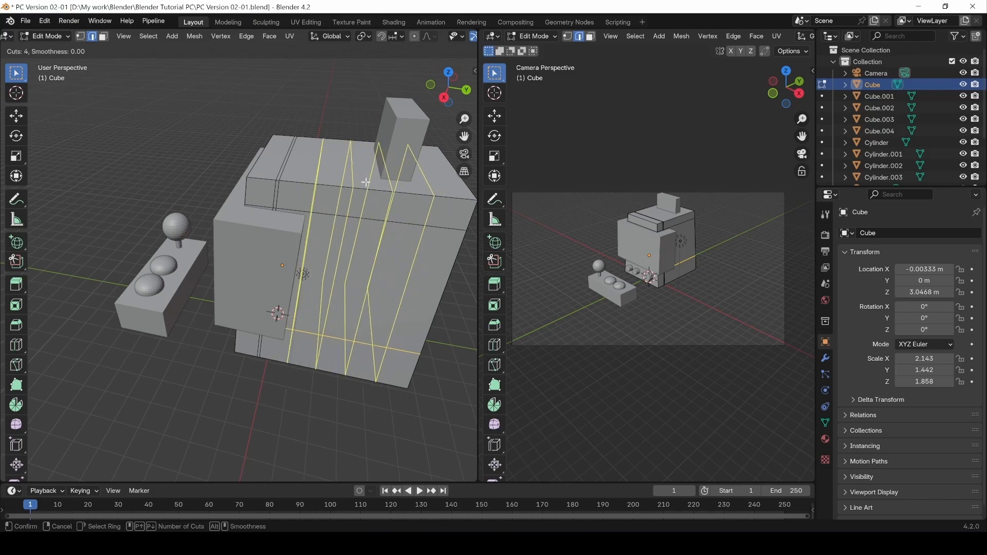
pyautogui.scroll(-1, 366, 182)
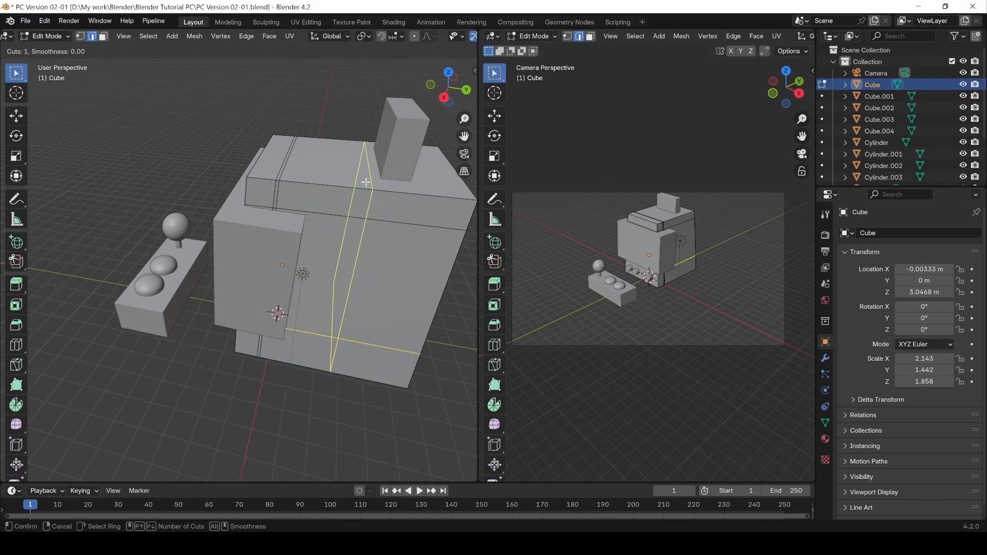
pyautogui.click(366, 182)
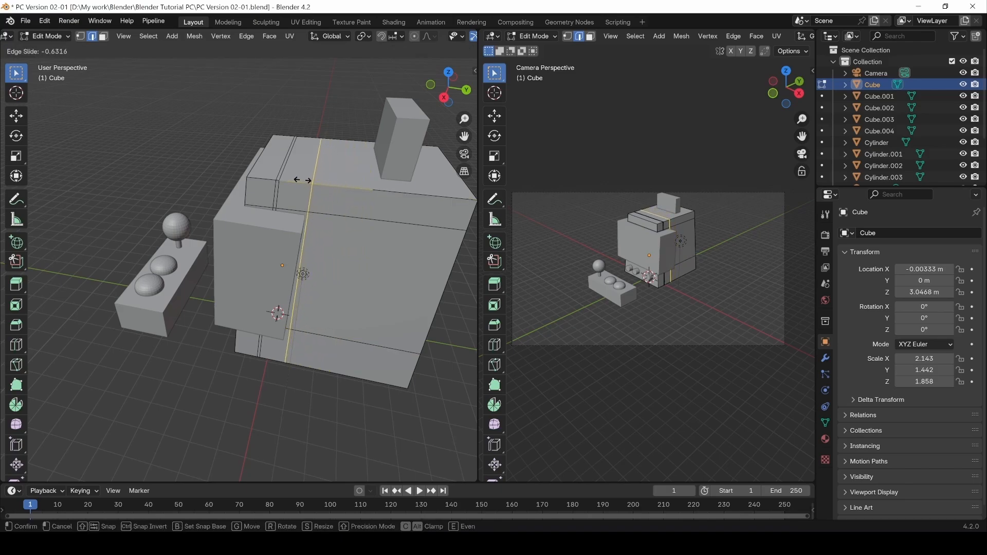
pyautogui.click(302, 180)
pyautogui.moveTo(229, 413); pyautogui.dragTo(428, 315, button='middle')
pyautogui.moveTo(294, 335); pyautogui.dragTo(271, 392, button='middle')
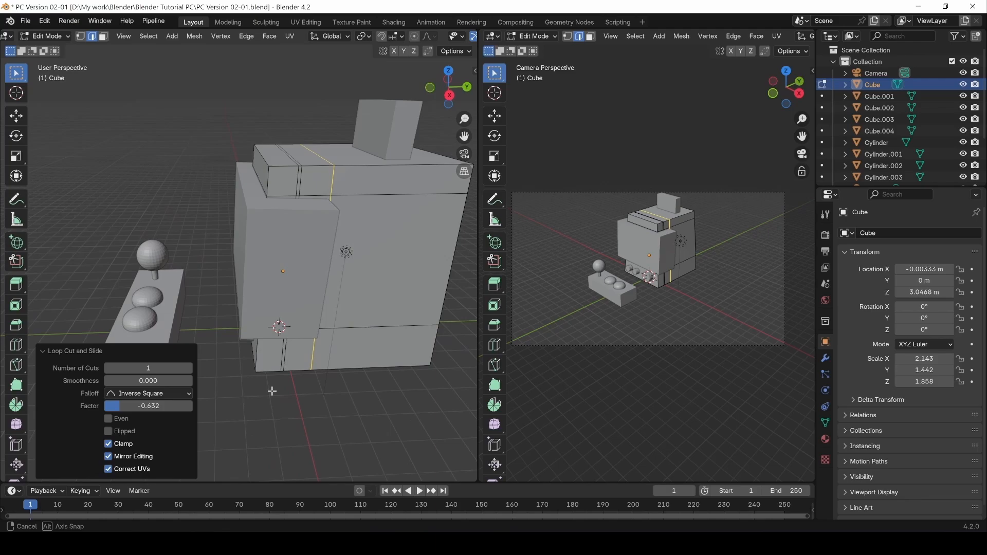
# Select the lower horizontal edge loop, try a vertical move, undo it, and edge-slide it instead.
pyautogui.doubleClick(383, 327)
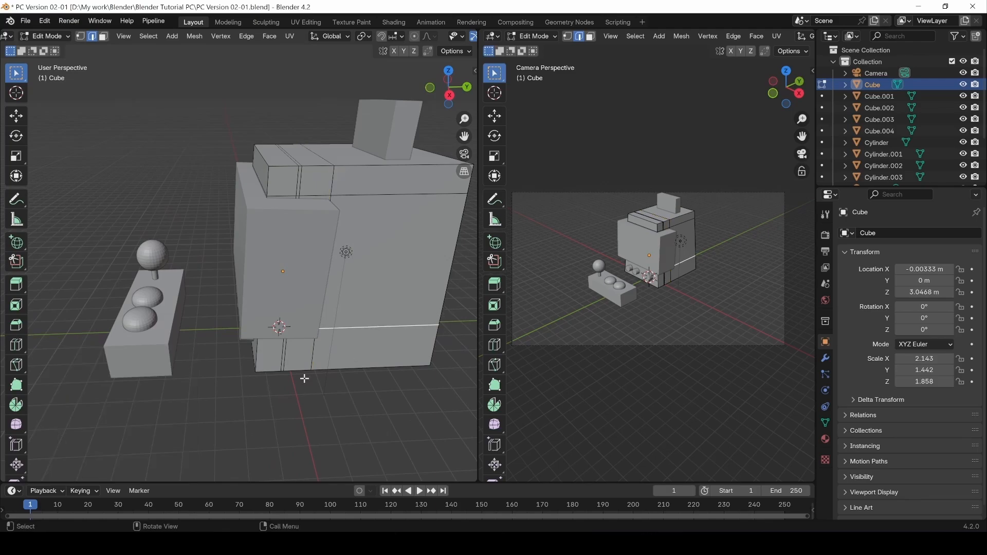
pyautogui.moveTo(394, 362); pyautogui.dragTo(409, 336, button='middle')
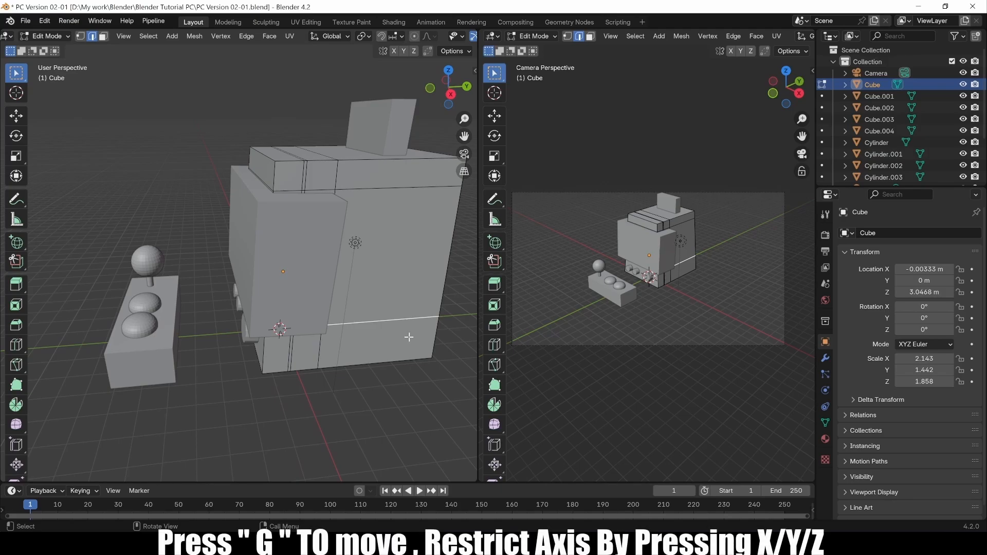
pyautogui.press('g')
pyautogui.press('z')
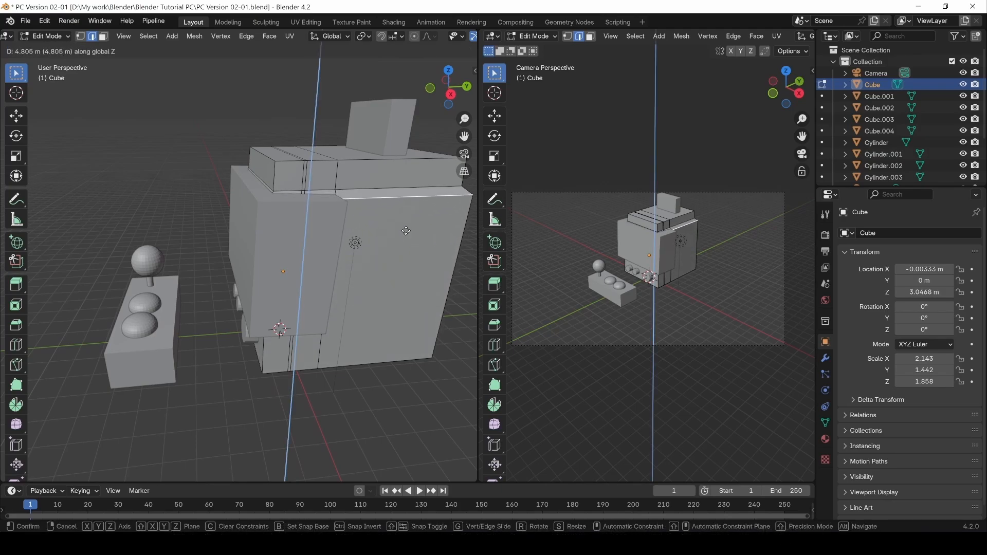
pyautogui.click(407, 354)
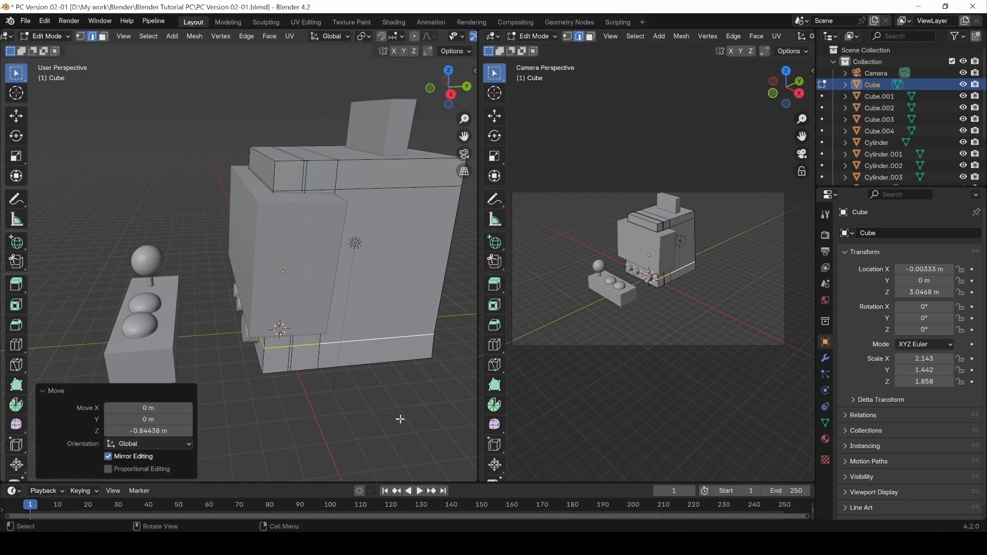
pyautogui.hotkey('ctrl', 'z')
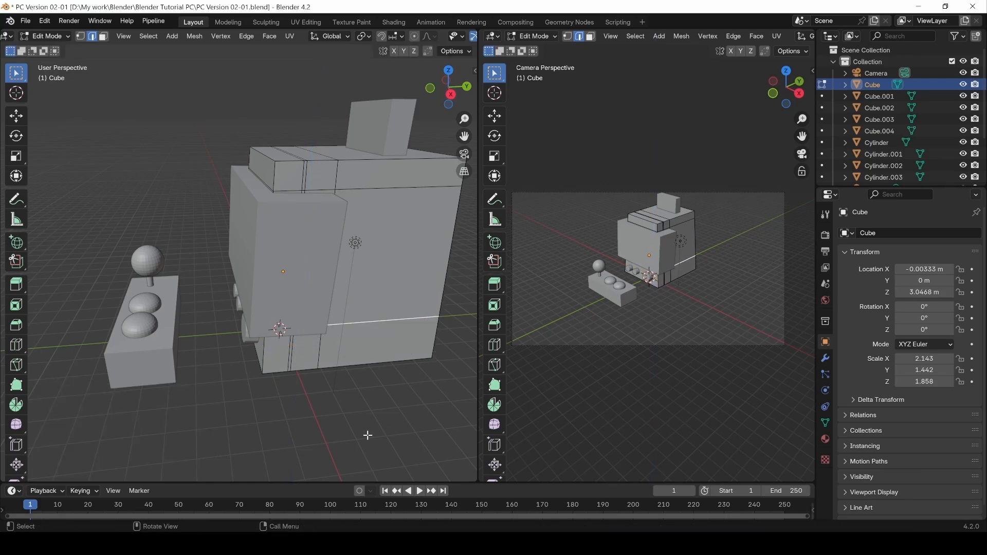
pyautogui.moveTo(368, 435); pyautogui.dragTo(350, 403, button='middle')
pyautogui.press('g')
pyautogui.press('g')
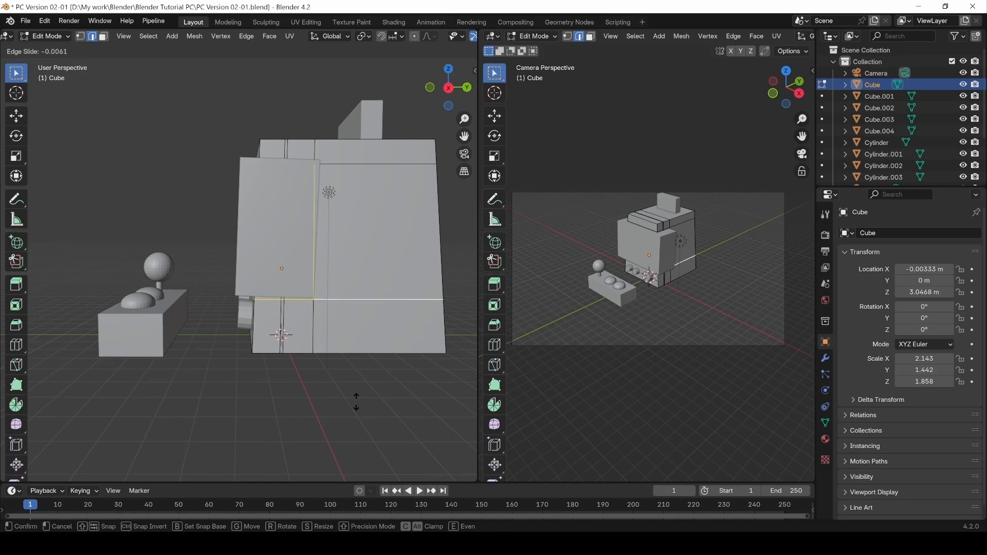
pyautogui.click(354, 404)
# Select a single lower-body edge and raise it about 0.106 m along Z.
pyautogui.moveTo(291, 434); pyautogui.dragTo(311, 269, button='middle')
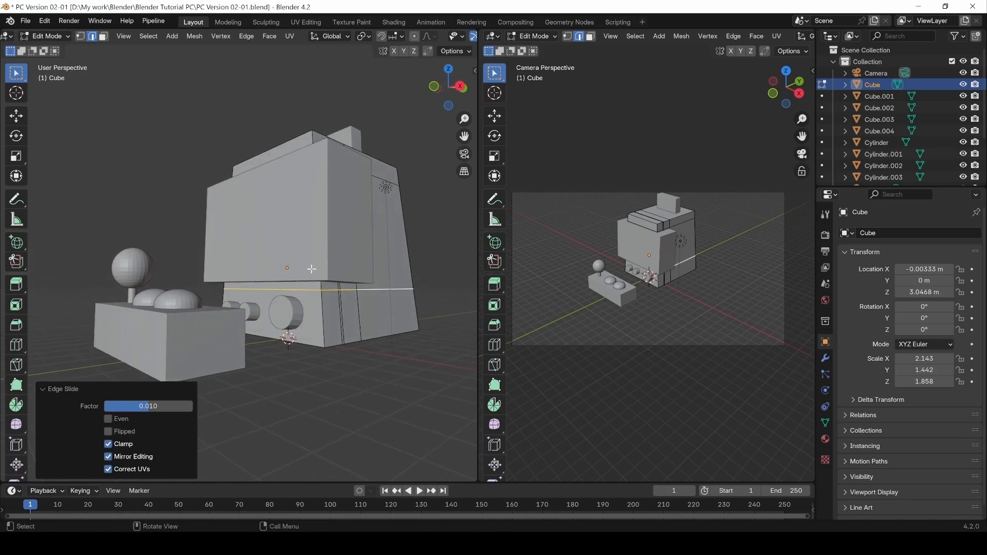
pyautogui.click(302, 292)
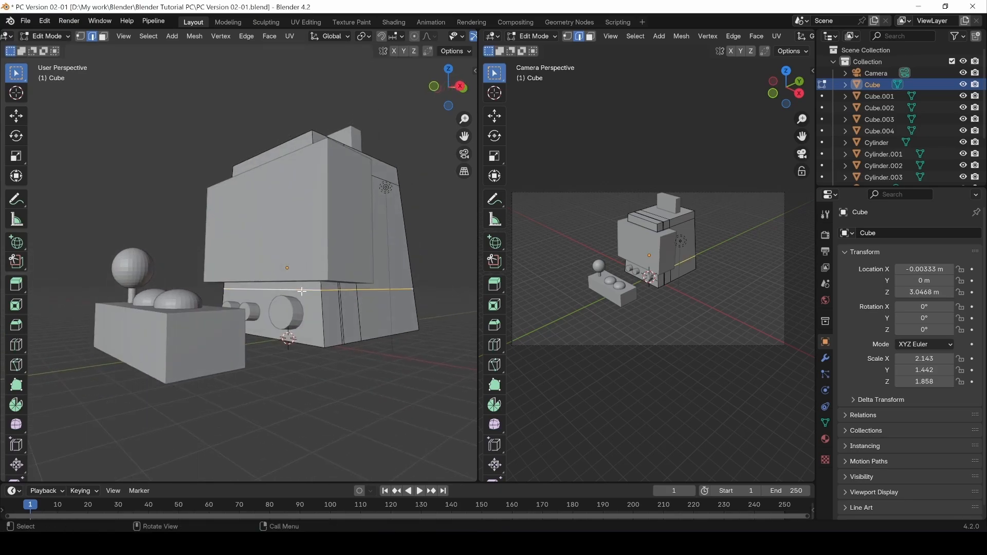
pyautogui.press('g')
pyautogui.press('g')
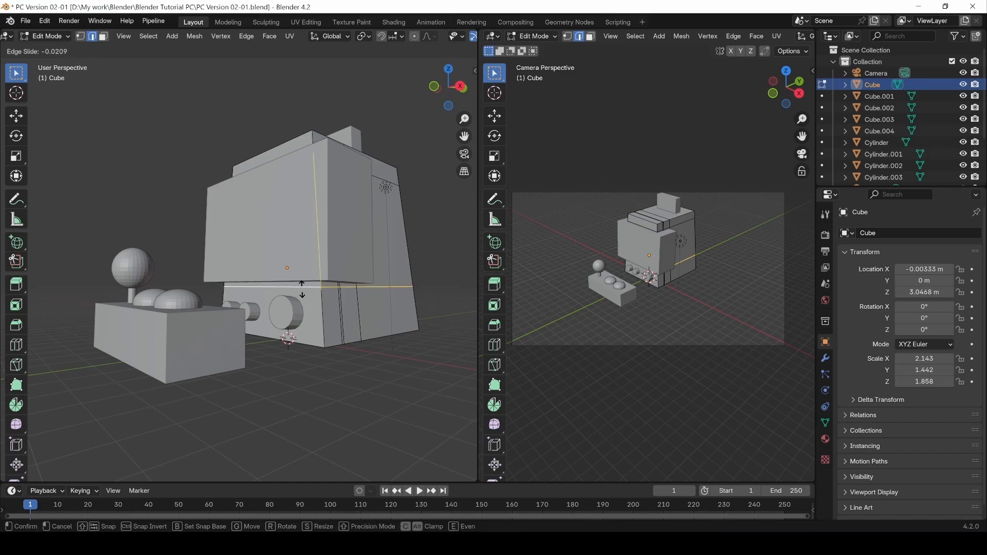
pyautogui.click(302, 289)
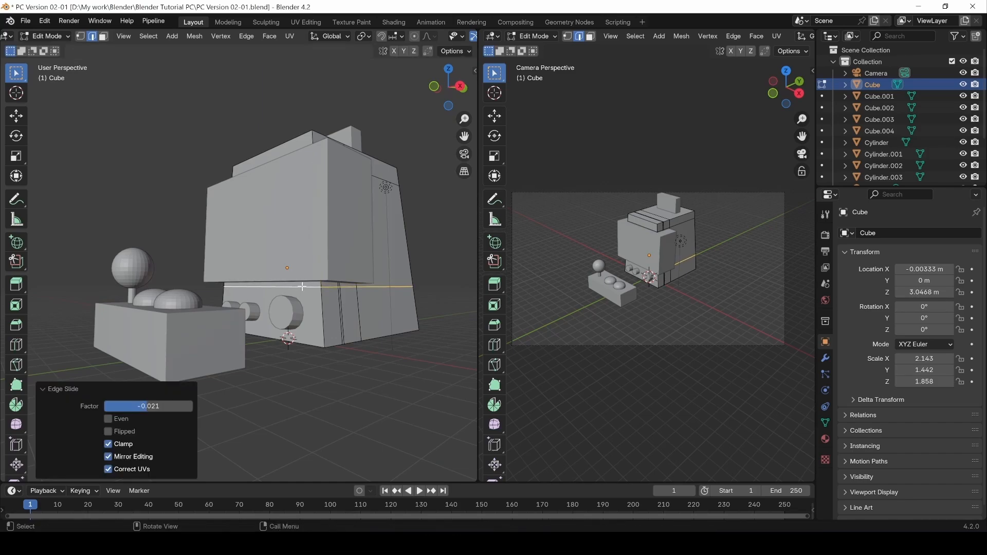
pyautogui.click(303, 286)
pyautogui.press('g')
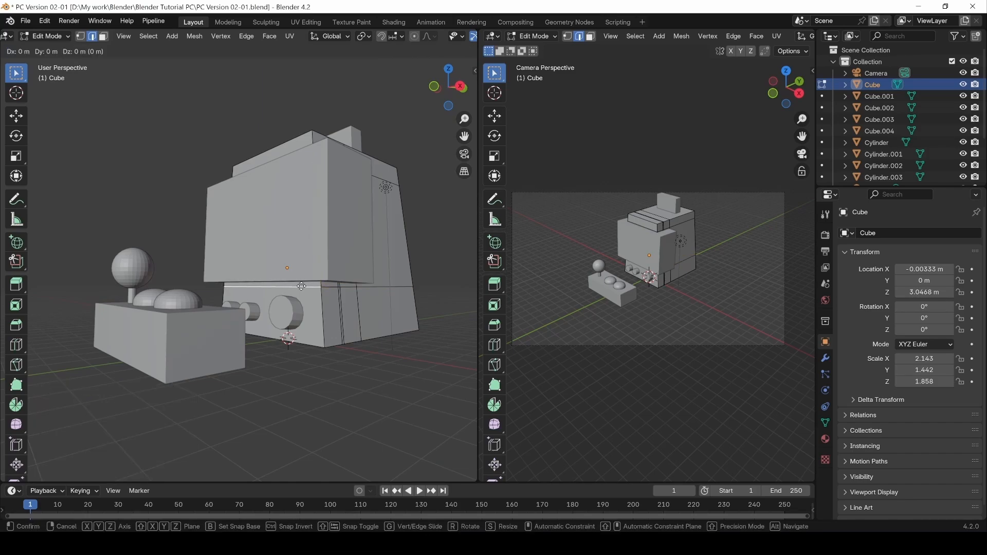
pyautogui.press('z')
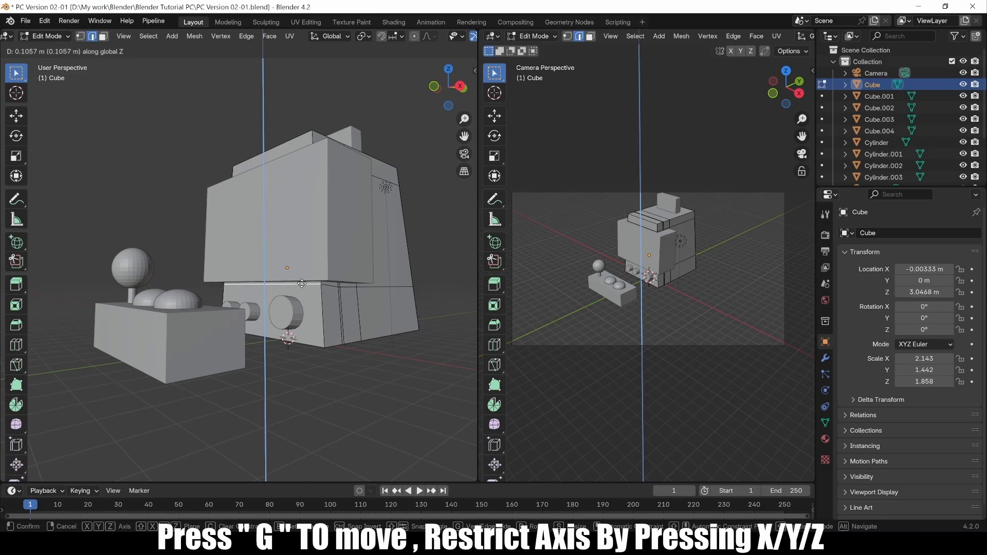
pyautogui.click(302, 284)
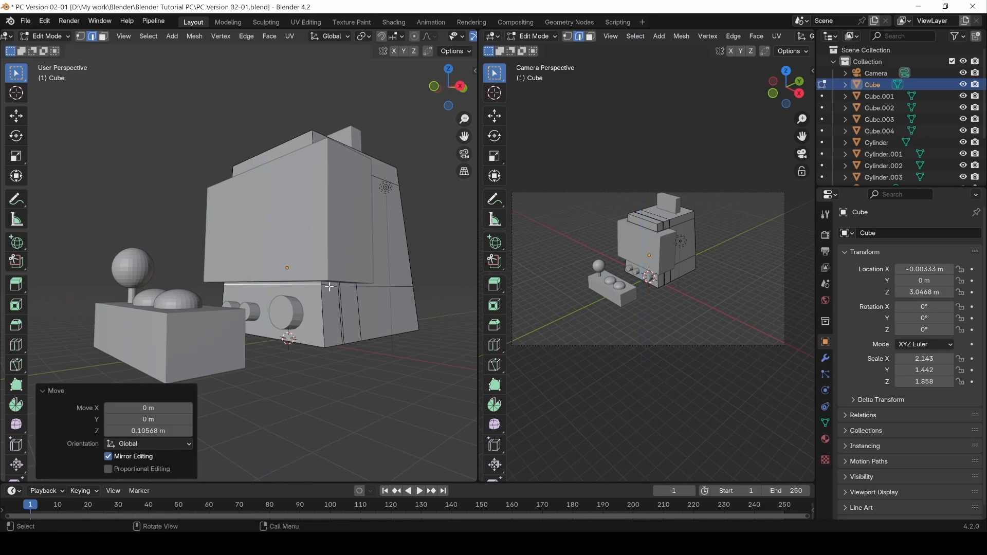
pyautogui.moveTo(364, 297); pyautogui.dragTo(289, 364, button='middle')
# Cut another vertical loop over the top and front, trying 3 cuts before returning to 1, slid well left.
pyautogui.hotkey('ctrl', 'r')
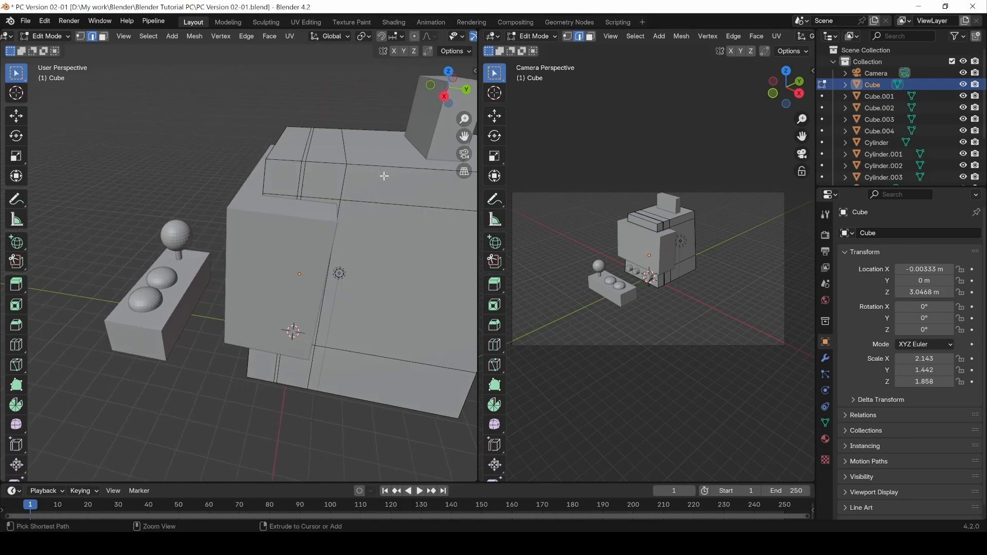
pyautogui.click(384, 174)
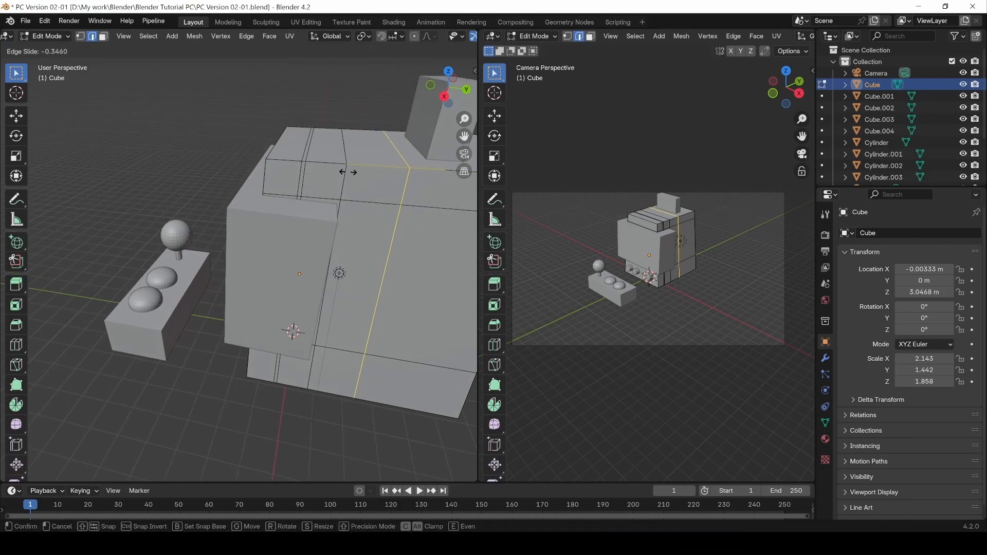
pyautogui.click(331, 170)
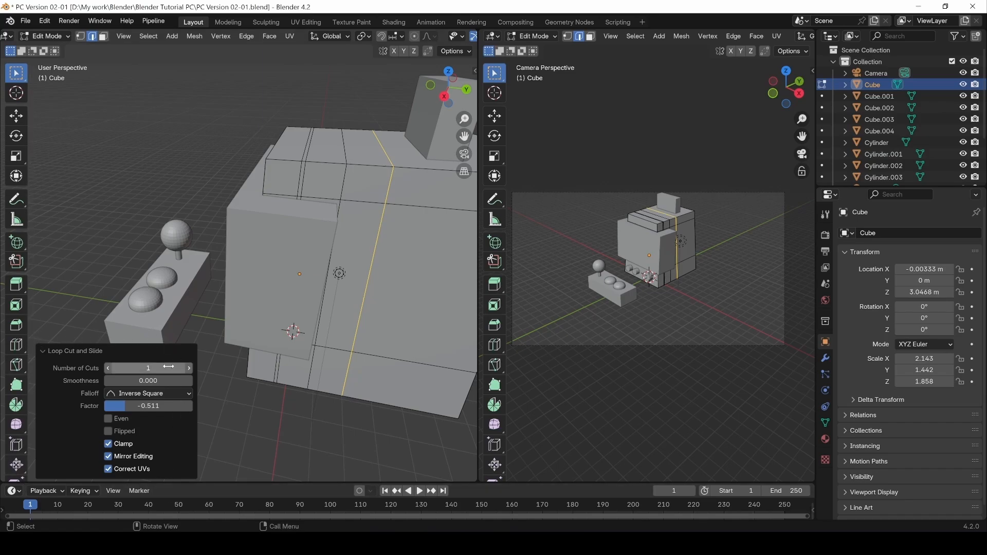
pyautogui.click(138, 368)
pyautogui.write('3')
pyautogui.press('Return')
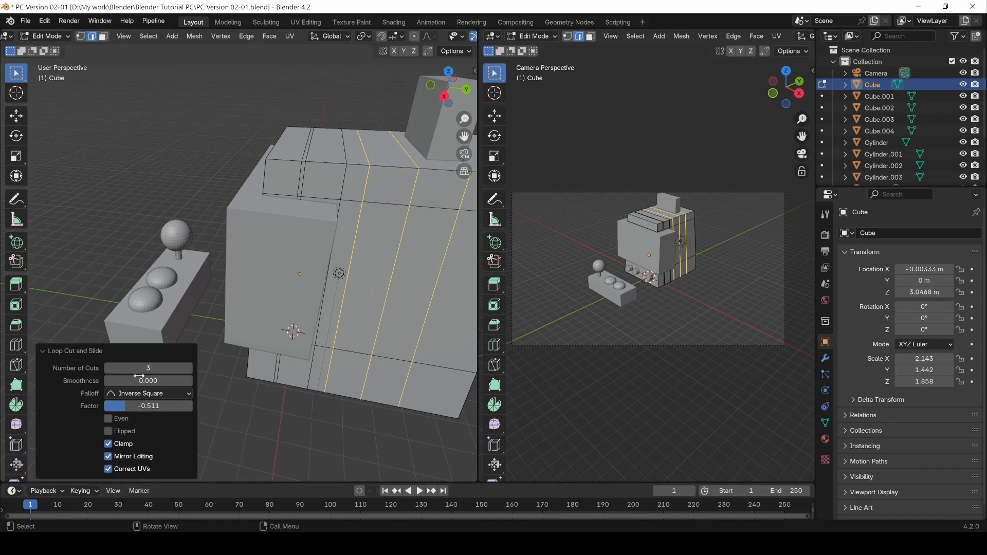
pyautogui.click(110, 369)
pyautogui.click(110, 368)
pyautogui.moveTo(148, 407)
pyautogui.mouseDown()
pyautogui.moveTo(129, 406)
pyautogui.moveTo(149, 406)
pyautogui.mouseUp()
pyautogui.click(308, 438)
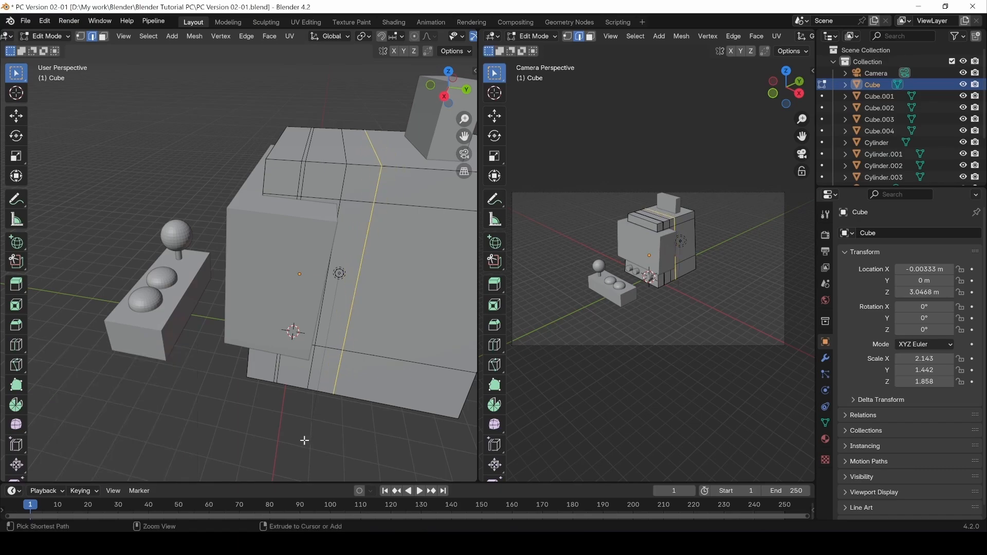
pyautogui.moveTo(194, 436); pyautogui.dragTo(223, 405, button='middle')
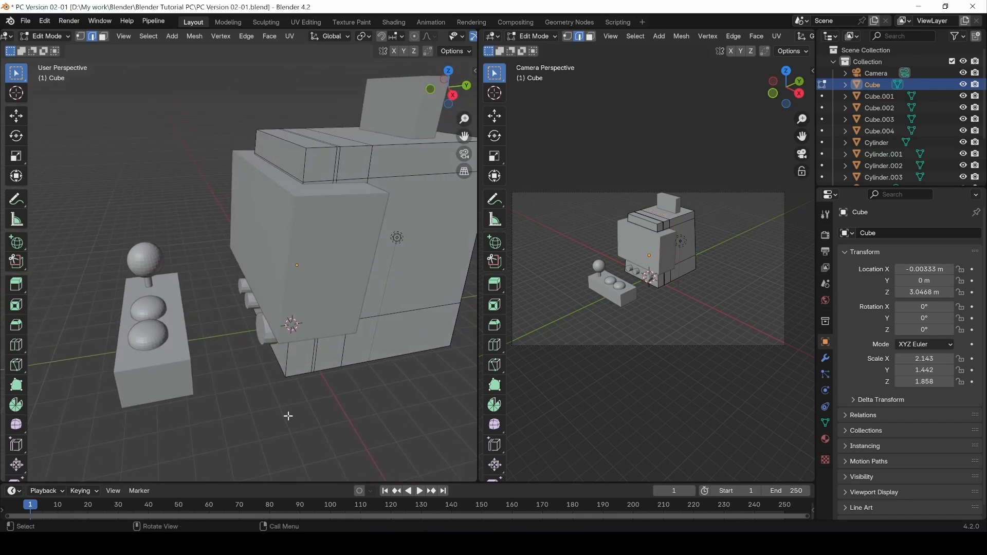
# Return to Object Mode and toggle Cube.001's visibility in the Outliner a few times.
pyautogui.press('Tab')
pyautogui.click(349, 233)
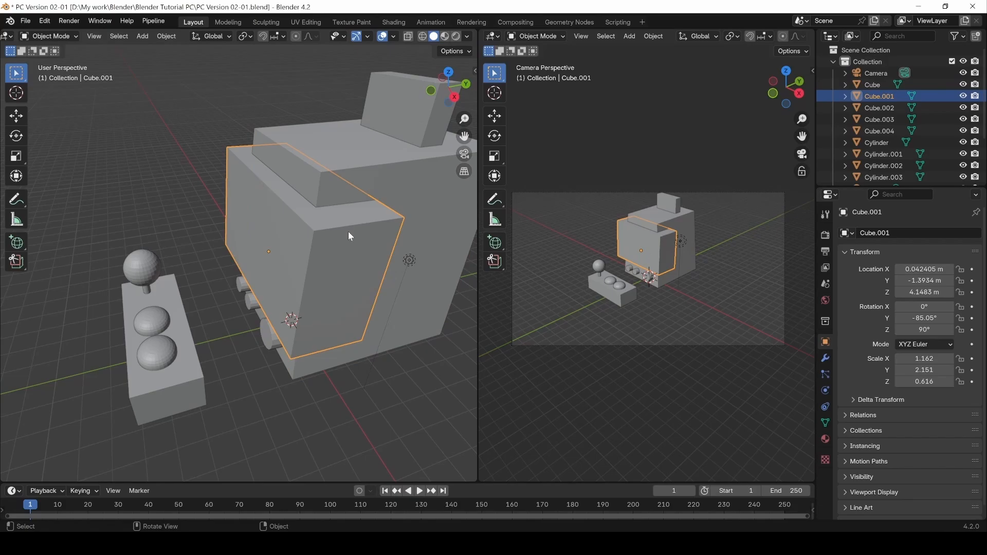
pyautogui.click(963, 96)
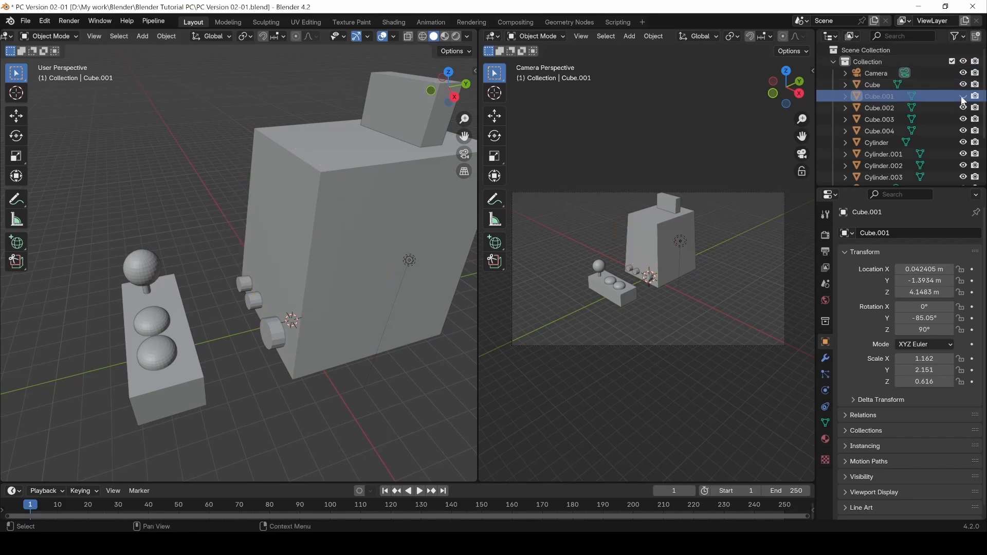
pyautogui.click(963, 97)
pyautogui.click(963, 97)
pyautogui.click(963, 97)
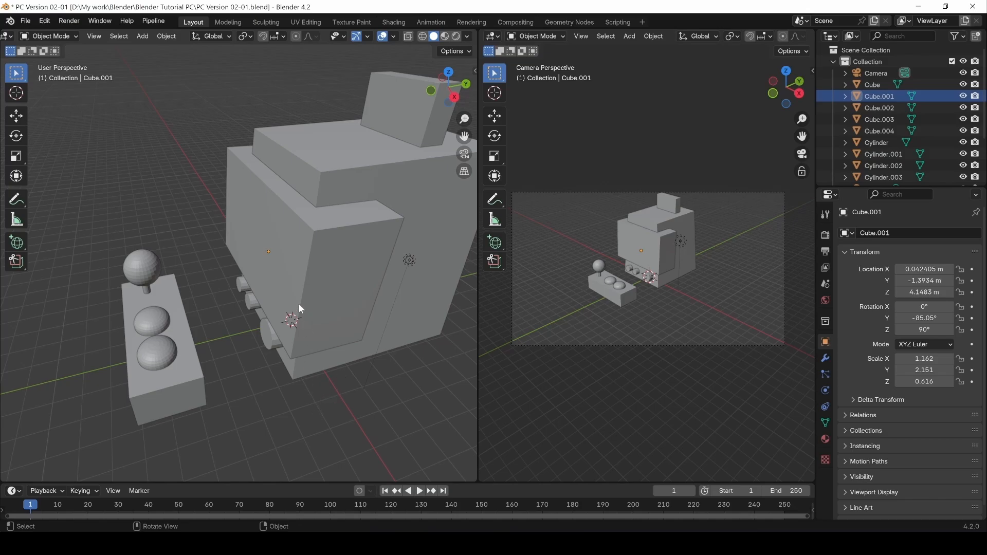
# Hide Cube.001 with H, then select the main cabinet Cube.
pyautogui.click(301, 289)
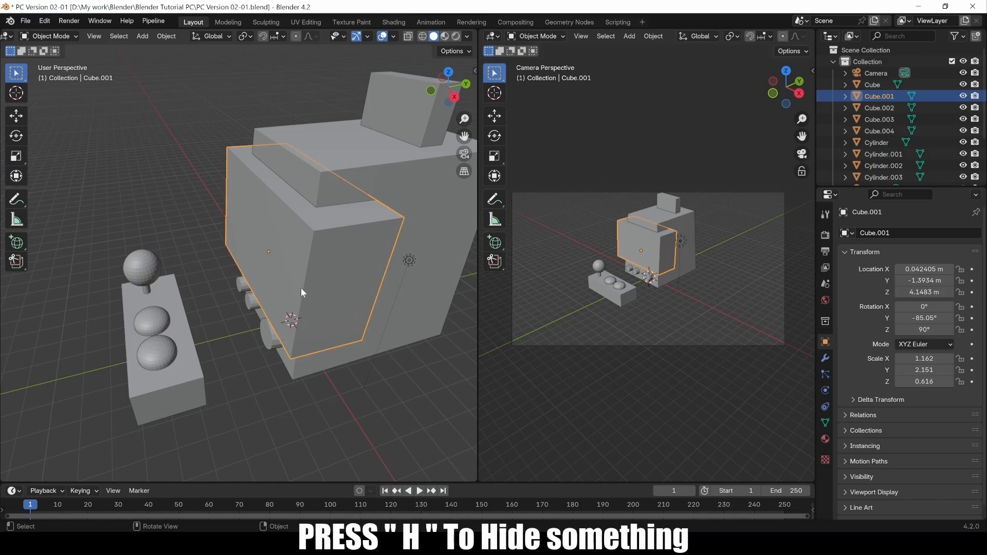
pyautogui.press('h')
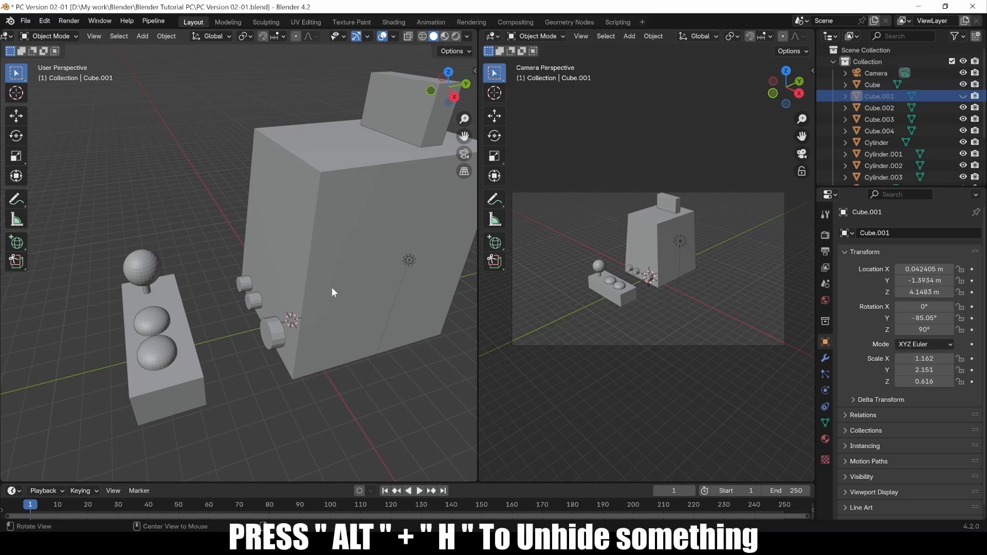
pyautogui.hotkey('alt', 'h')
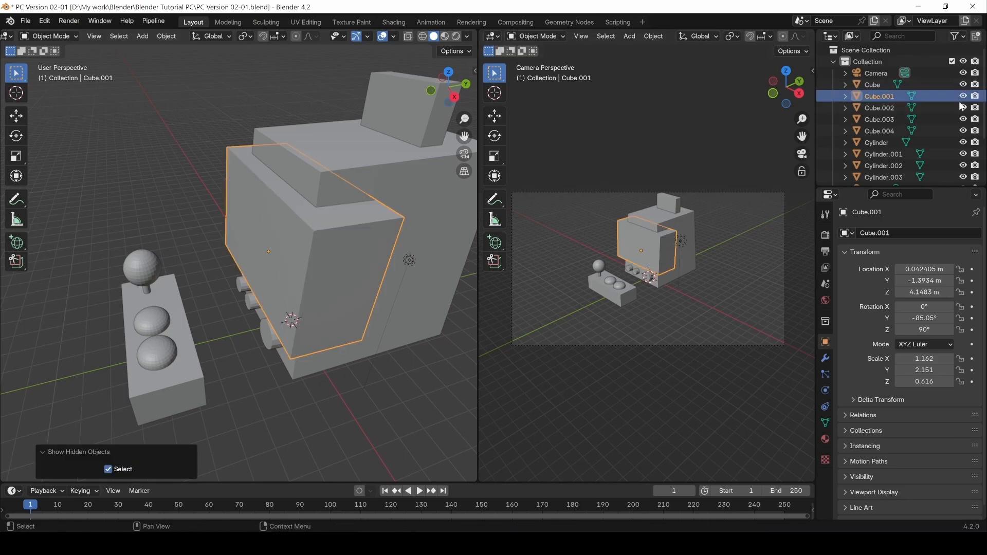
pyautogui.click(319, 428)
pyautogui.click(325, 273)
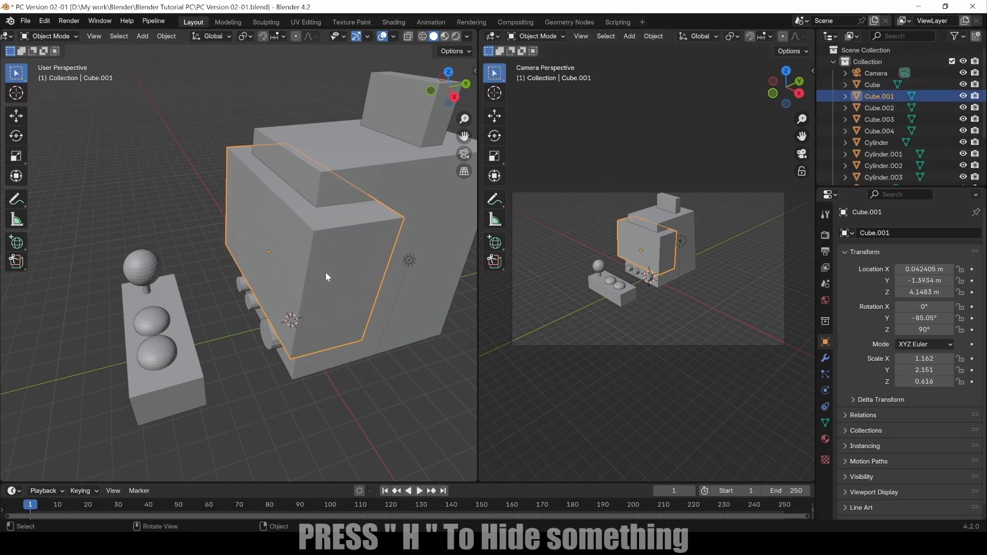
pyautogui.press('h')
pyautogui.click(338, 233)
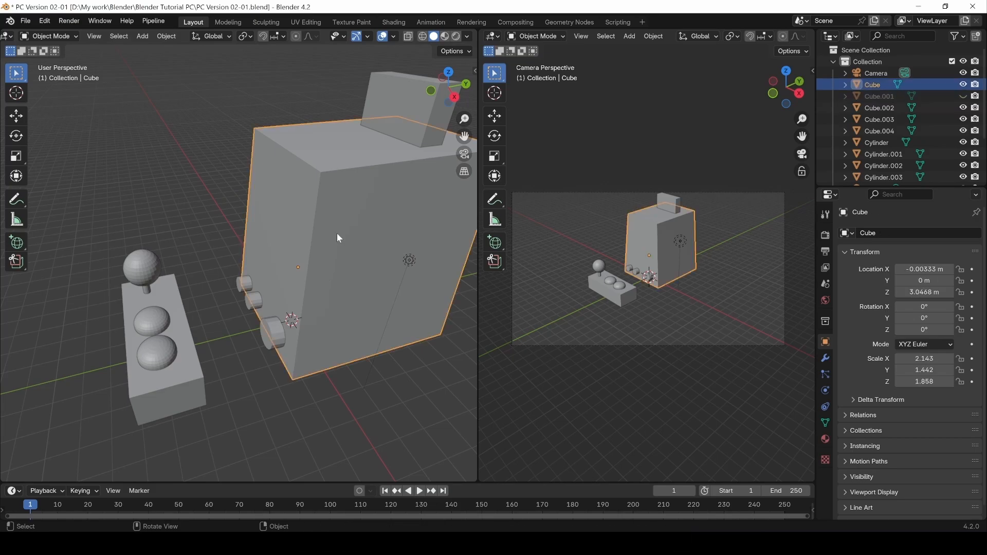
# Select the cabinet body's large front face and its narrow side strips, and delete those faces.
pyautogui.press('Tab')
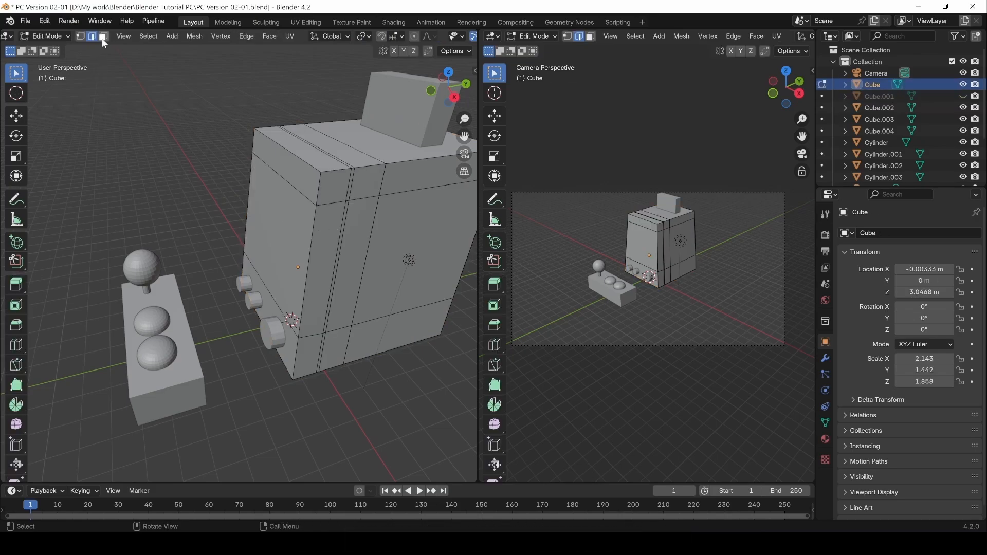
pyautogui.click(355, 242)
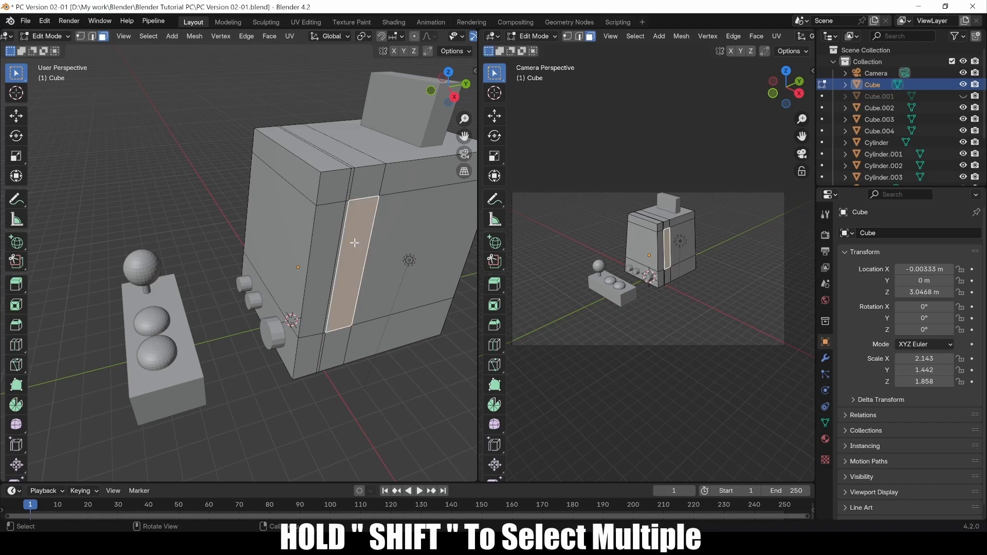
pyautogui.keyDown('shift'); pyautogui.click(337, 256); pyautogui.keyUp('shift')
pyautogui.keyDown('shift'); pyautogui.click(312, 255); pyautogui.keyUp('shift')
pyautogui.keyDown('shift'); pyautogui.click(279, 243); pyautogui.keyUp('shift')
pyautogui.hotkey('alt', 'shift')
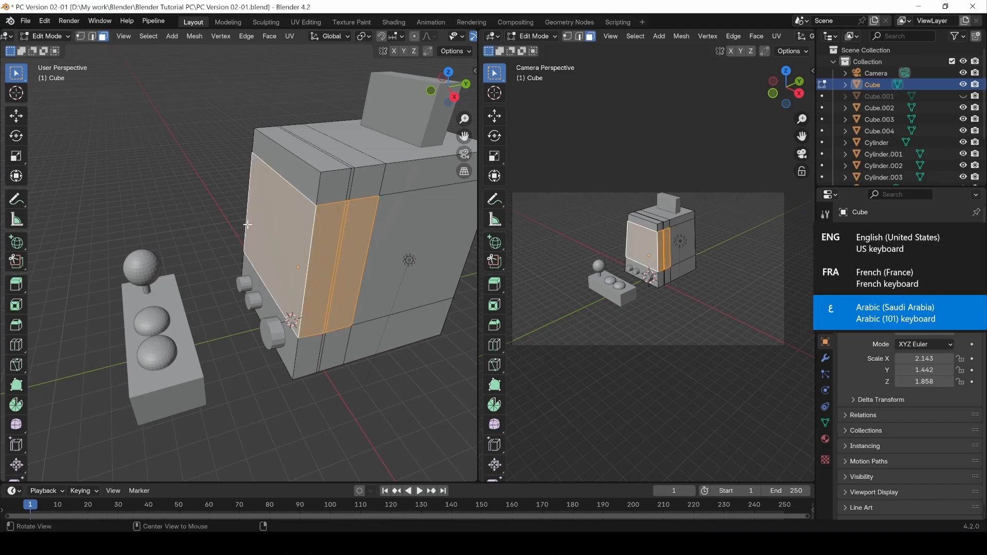
pyautogui.moveTo(205, 233)
pyautogui.mouseDown(button='middle')
pyautogui.moveTo(364, 236)
pyautogui.moveTo(220, 290)
pyautogui.moveTo(319, 241)
pyautogui.moveTo(200, 250)
pyautogui.moveTo(217, 246)
pyautogui.mouseUp(button='middle')
pyautogui.keyDown('shift'); pyautogui.click(207, 271); pyautogui.keyUp('shift')
pyautogui.keyDown('shift'); pyautogui.click(196, 267); pyautogui.keyUp('shift')
pyautogui.press('x')
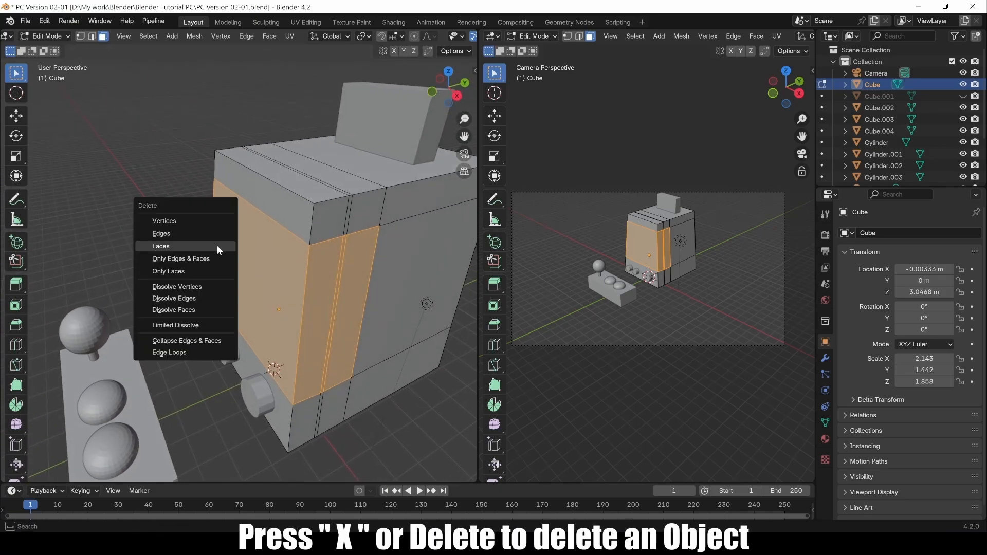
pyautogui.click(174, 246)
pyautogui.moveTo(289, 295); pyautogui.dragTo(297, 249, button='middle')
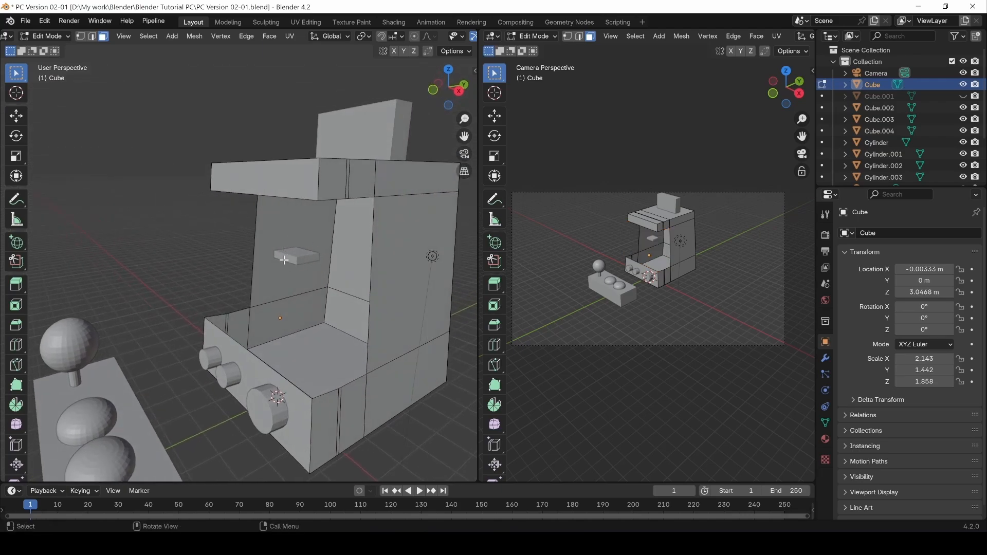
pyautogui.press('Tab')
# Raise the small Cube.003 block along Z onto the cabinet top.
pyautogui.click(294, 257)
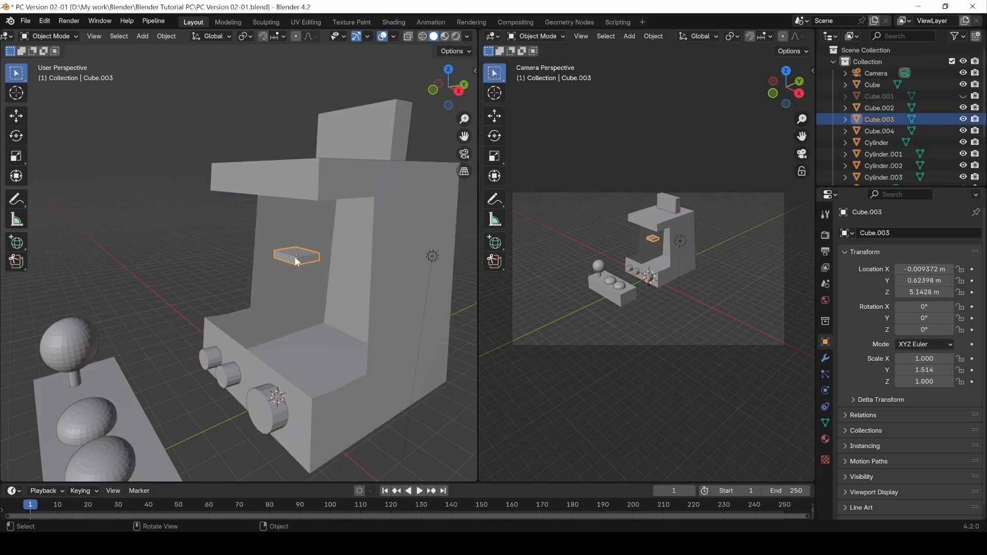
pyautogui.press('g')
pyautogui.press('z')
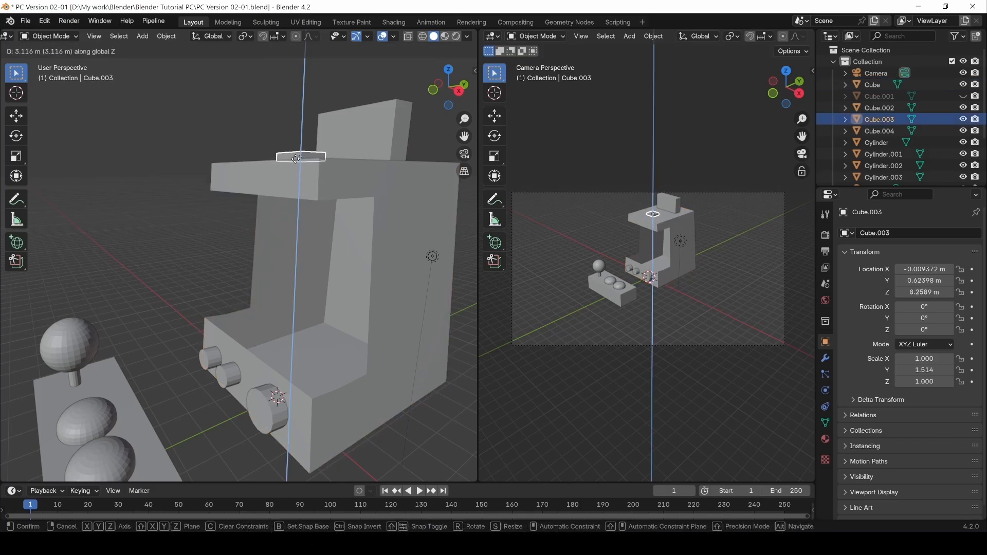
pyautogui.click(299, 159)
# In the cabinet body's Edit Mode, select the inner panel's left and right vertical edges.
pyautogui.click(204, 222)
pyautogui.click(286, 292)
pyautogui.press('Tab')
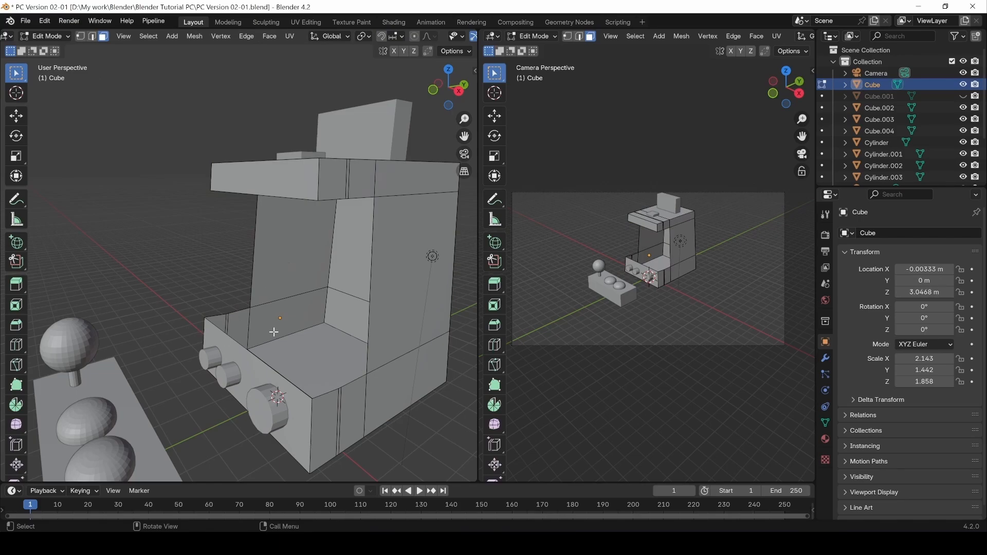
pyautogui.moveTo(274, 332); pyautogui.dragTo(240, 271, button='middle')
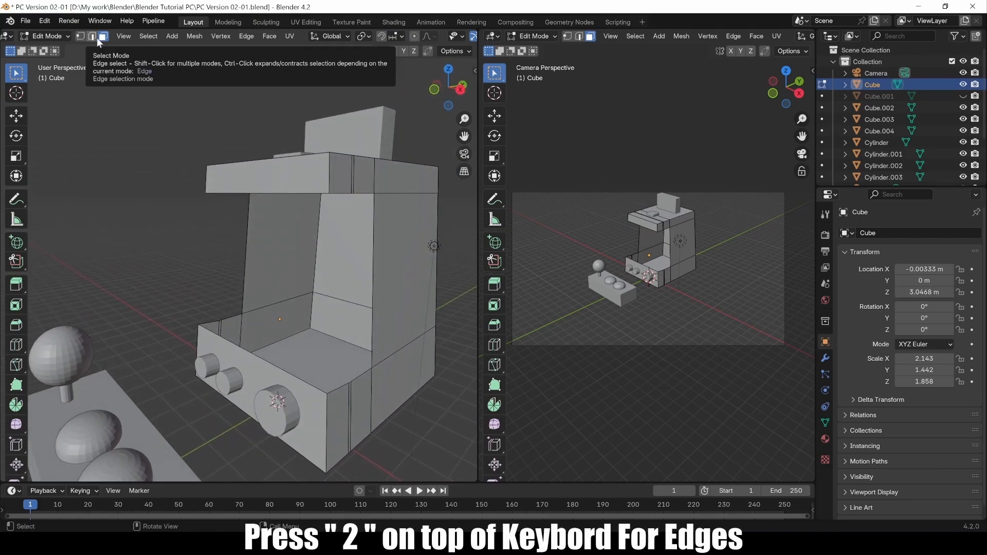
pyautogui.press('2')
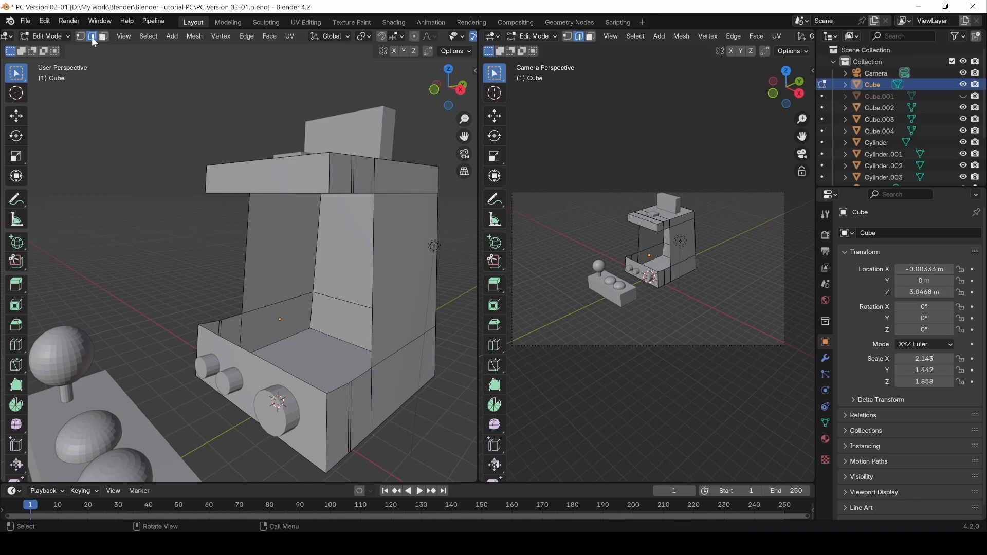
pyautogui.click(245, 249)
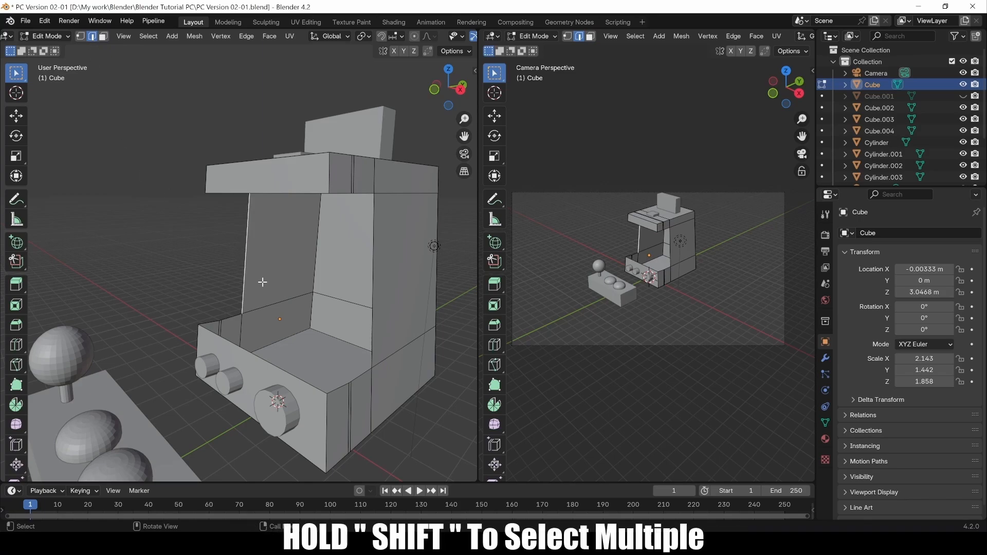
pyautogui.keyDown('shift'); pyautogui.click(372, 273); pyautogui.keyUp('shift')
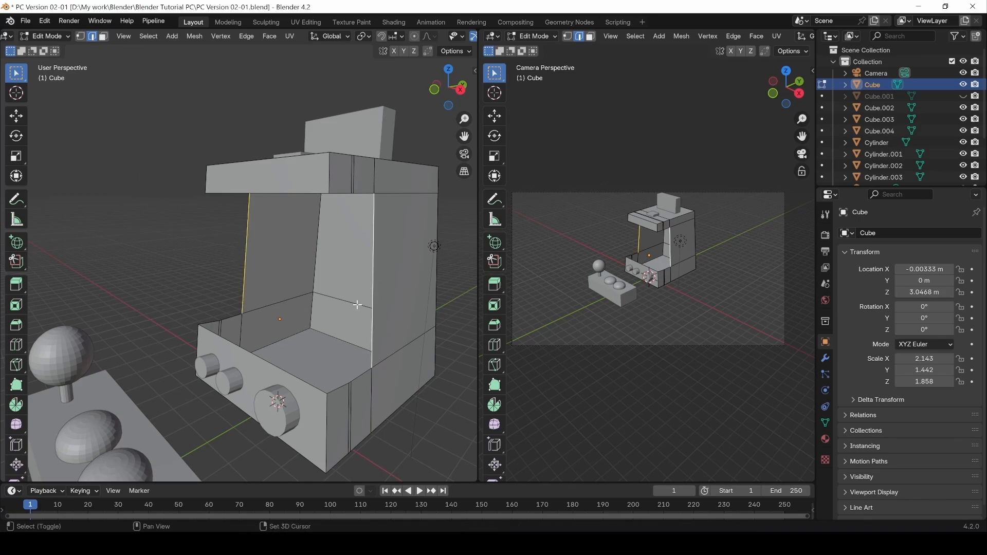
# Create a new face from the two selected edges to close the angled front opening.
pyautogui.rightClick(244, 264)
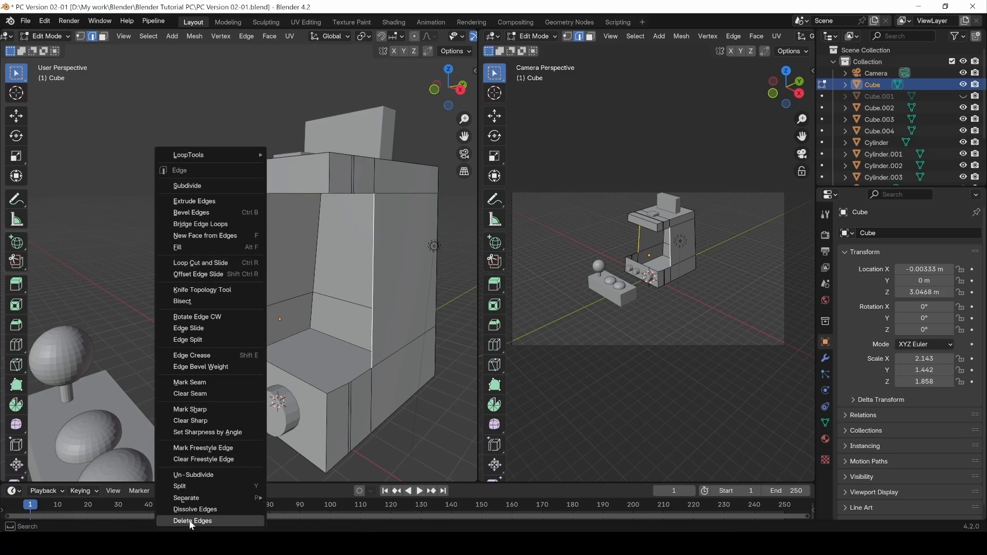
pyautogui.click(247, 36)
pyautogui.moveTo(267, 37)
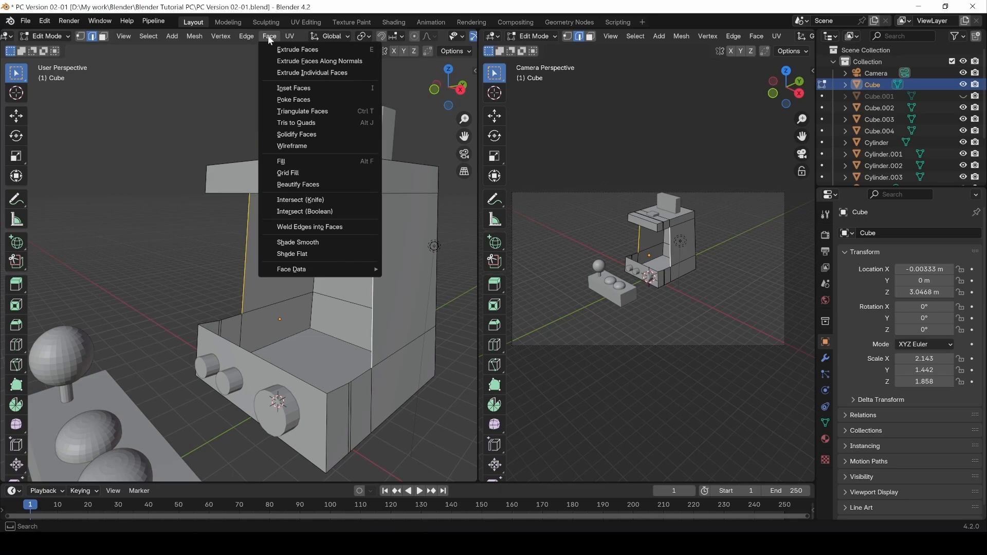
pyautogui.moveTo(225, 41)
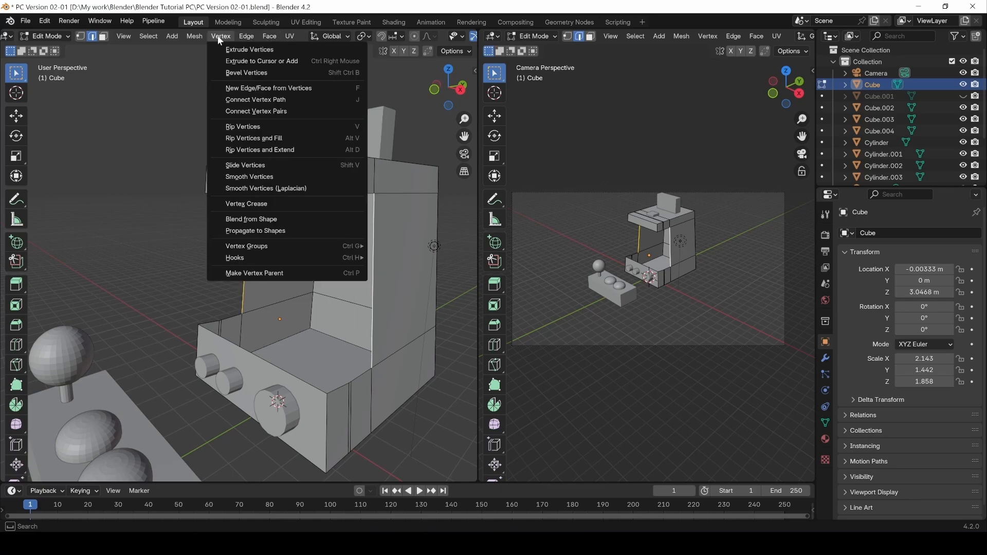
pyautogui.rightClick(230, 263)
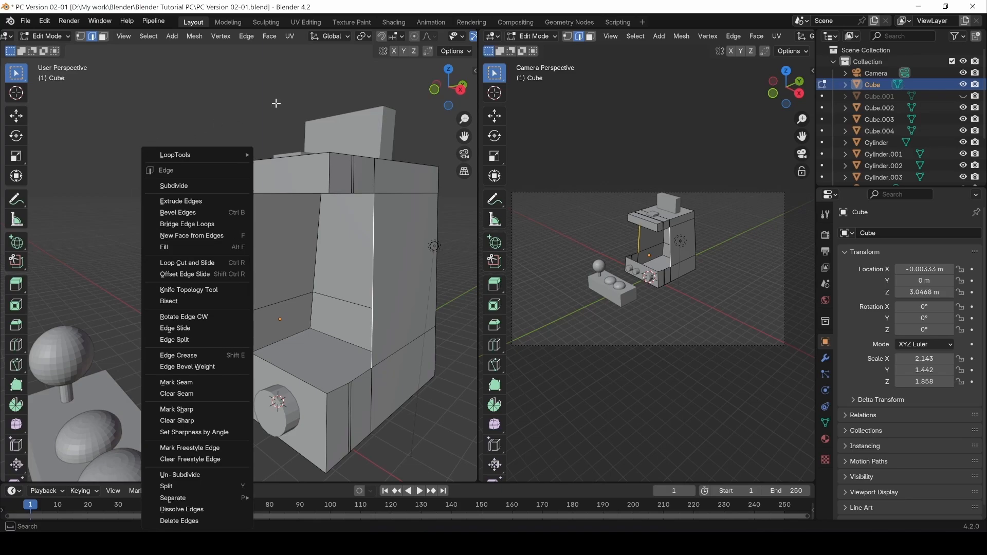
pyautogui.rightClick(248, 277)
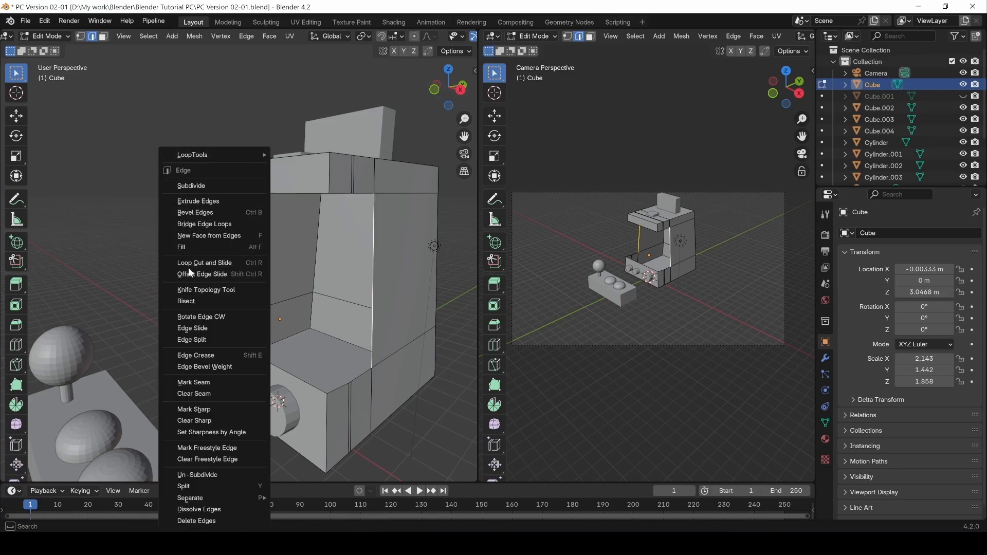
pyautogui.click(221, 236)
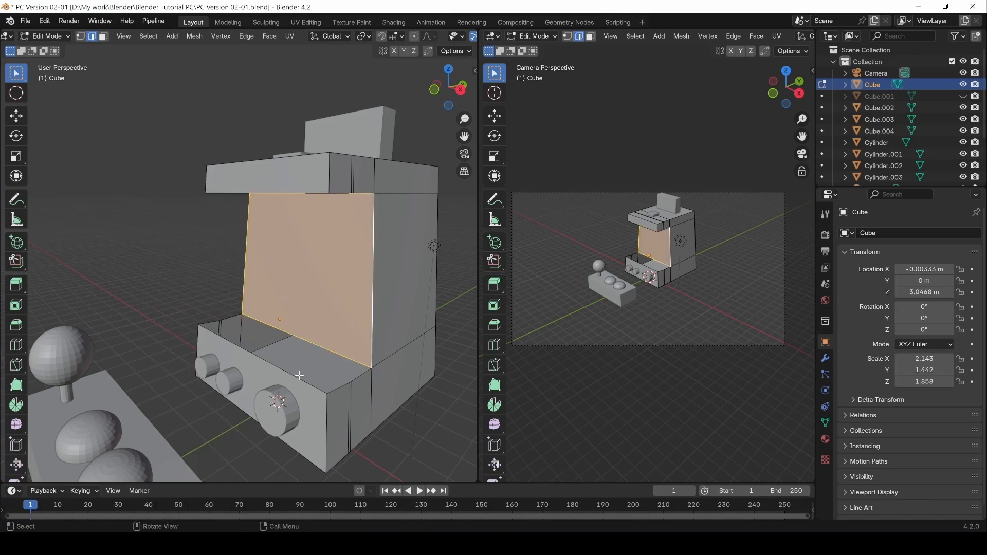
pyautogui.click(355, 378)
# Select the control deck's open top edges and fill them with New Face from Edges.
pyautogui.keyDown('shift'); pyautogui.click(321, 395); pyautogui.keyUp('shift')
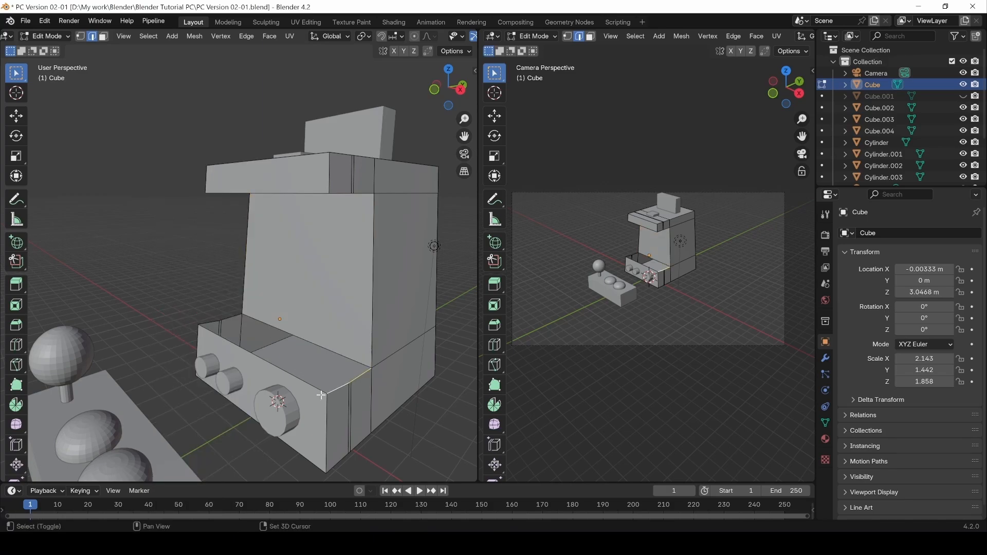
pyautogui.keyDown('shift'); pyautogui.click(209, 323); pyautogui.keyUp('shift')
pyautogui.scroll(3, 210, 324)
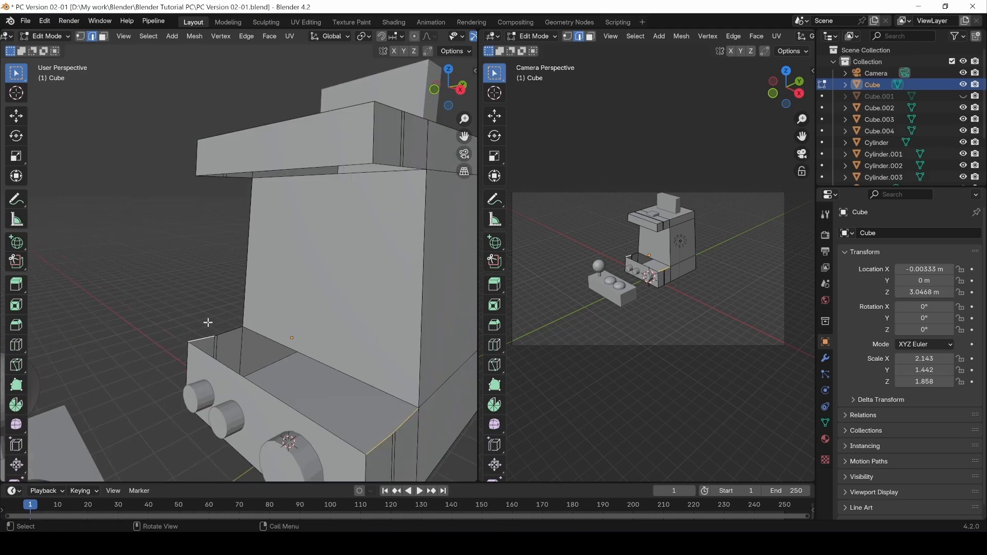
pyautogui.keyDown('shift'); pyautogui.click(211, 354); pyautogui.keyUp('shift')
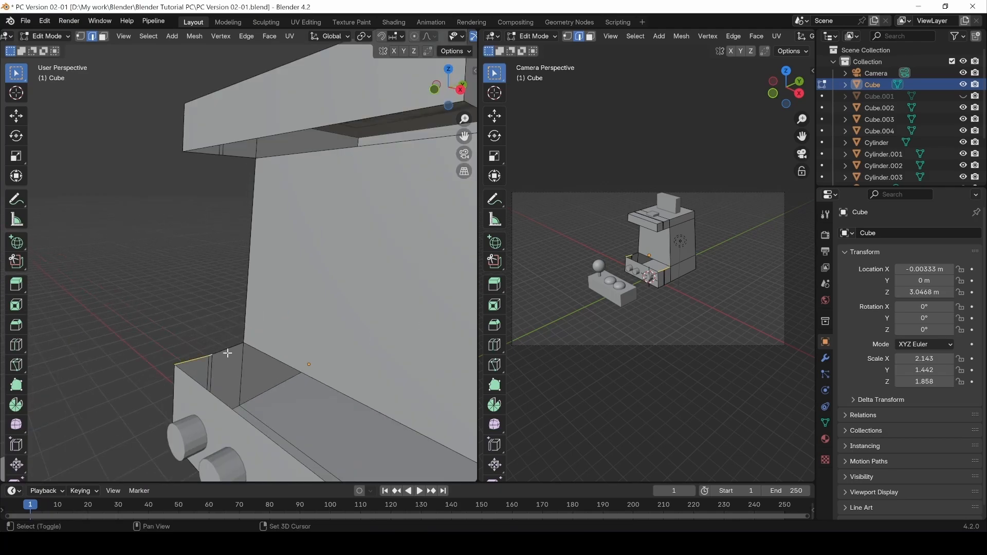
pyautogui.scroll(-5, 288, 356)
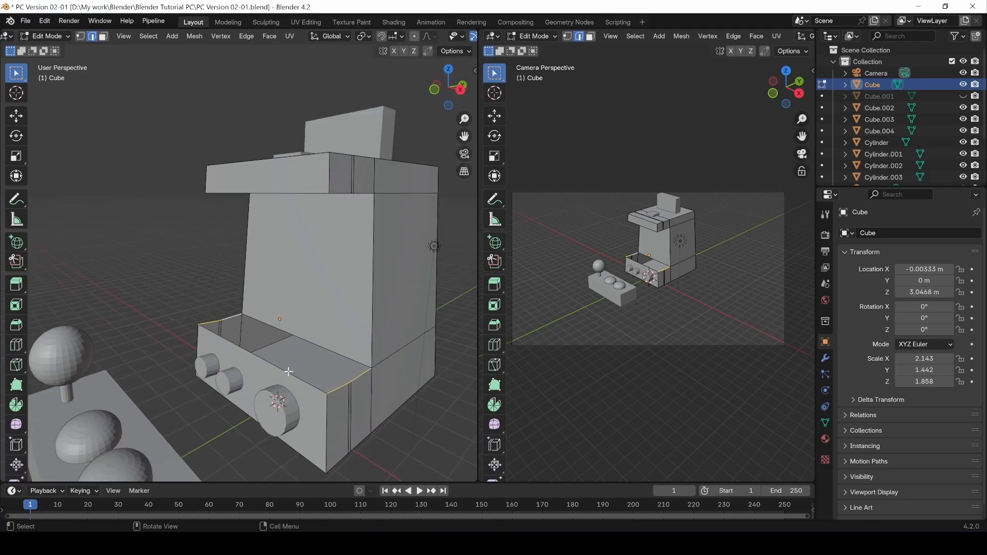
pyautogui.rightClick(279, 345)
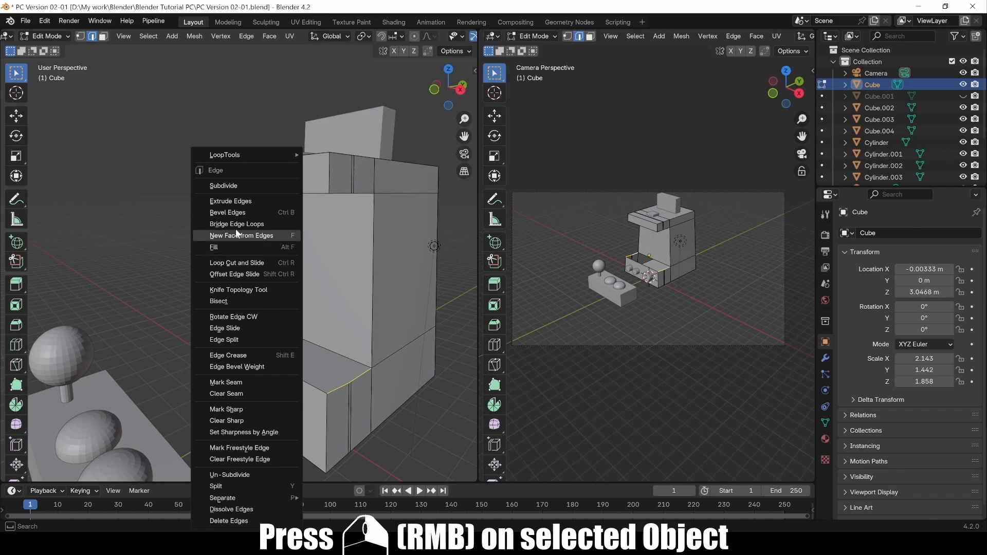
pyautogui.click(258, 237)
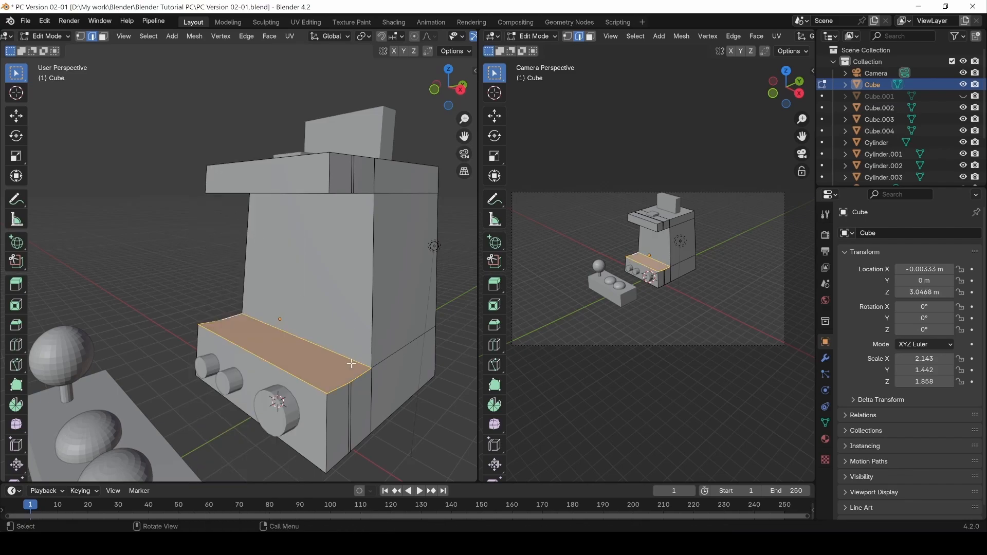
# Select the overhang's side opening edges on the cabinet's left and fill them with F.
pyautogui.moveTo(305, 347); pyautogui.dragTo(236, 282, button='middle')
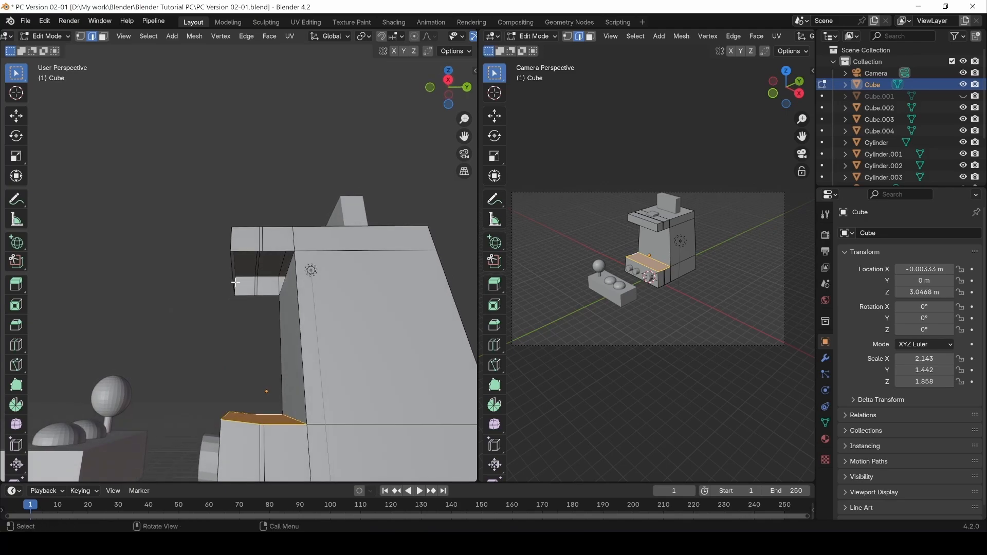
pyautogui.click(243, 252)
pyautogui.moveTo(252, 240); pyautogui.dragTo(254, 255, button='middle')
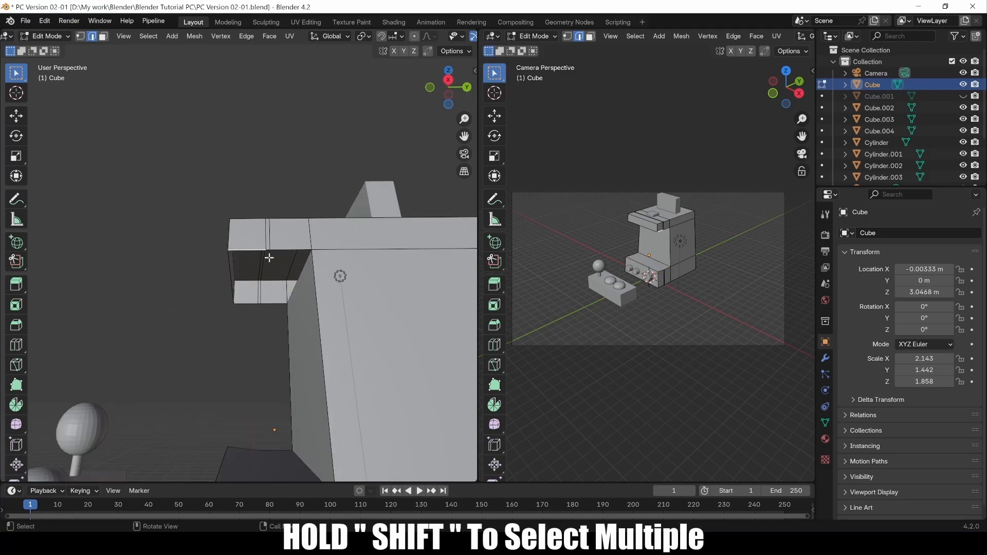
pyautogui.keyDown('shift'); pyautogui.click(290, 250); pyautogui.keyUp('shift')
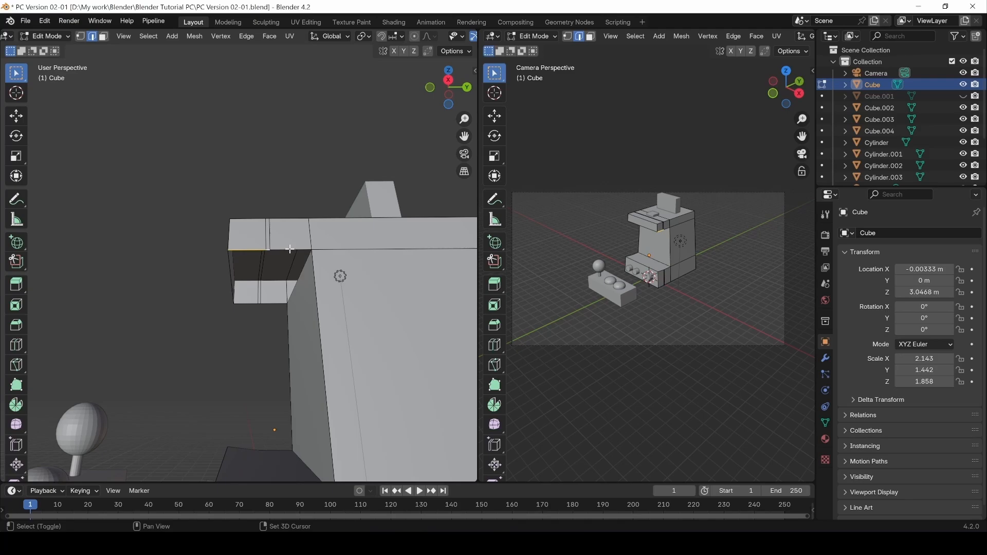
pyautogui.keyDown('shift'); pyautogui.click(247, 251); pyautogui.keyUp('shift')
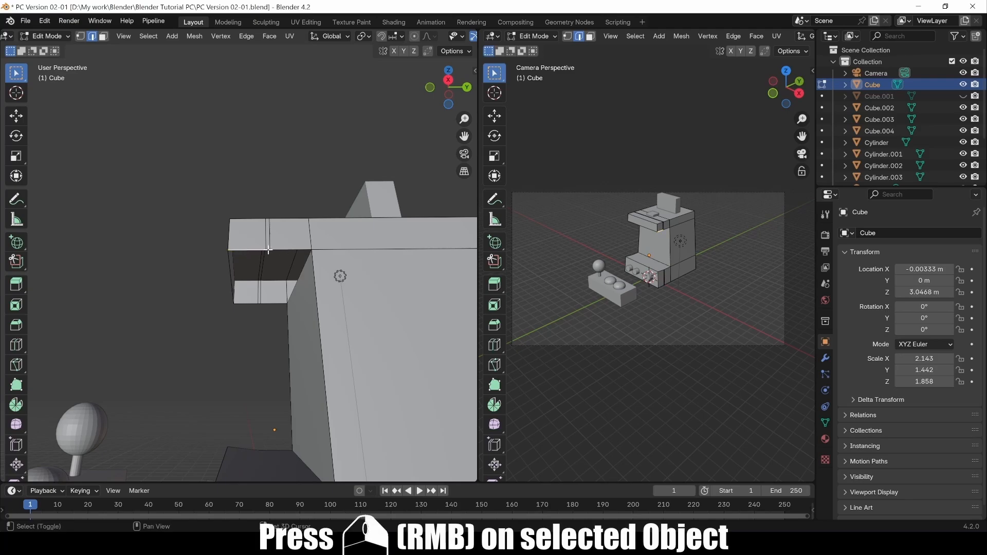
pyautogui.keyDown('shift'); pyautogui.click(268, 250); pyautogui.keyUp('shift')
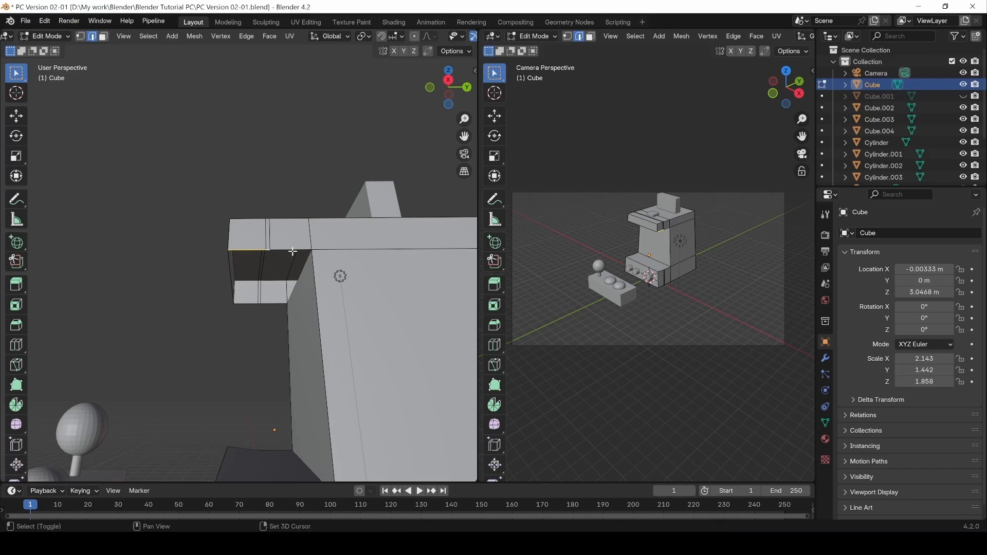
pyautogui.keyDown('shift'); pyautogui.click(293, 249); pyautogui.keyUp('shift')
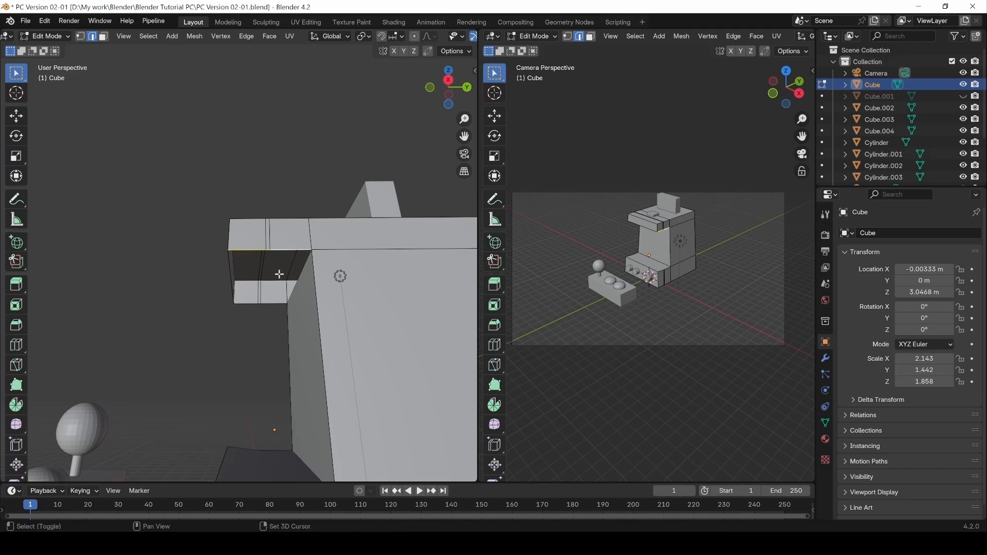
pyautogui.keyDown('shift'); pyautogui.click(293, 249); pyautogui.keyUp('shift')
pyautogui.keyDown('shift'); pyautogui.click(293, 251); pyautogui.keyUp('shift')
pyautogui.keyDown('shift'); pyautogui.click(262, 304); pyautogui.keyUp('shift')
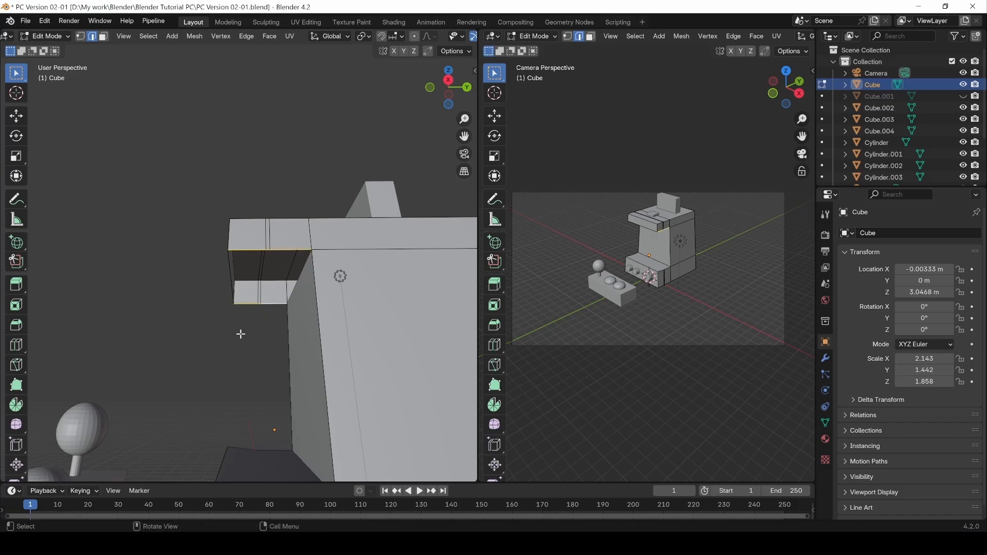
pyautogui.rightClick(253, 304)
pyautogui.press('f')
# Switch to vertex select and pick the front deck's corner vertex.
pyautogui.moveTo(210, 322); pyautogui.dragTo(221, 358, button='middle')
pyautogui.press('1')
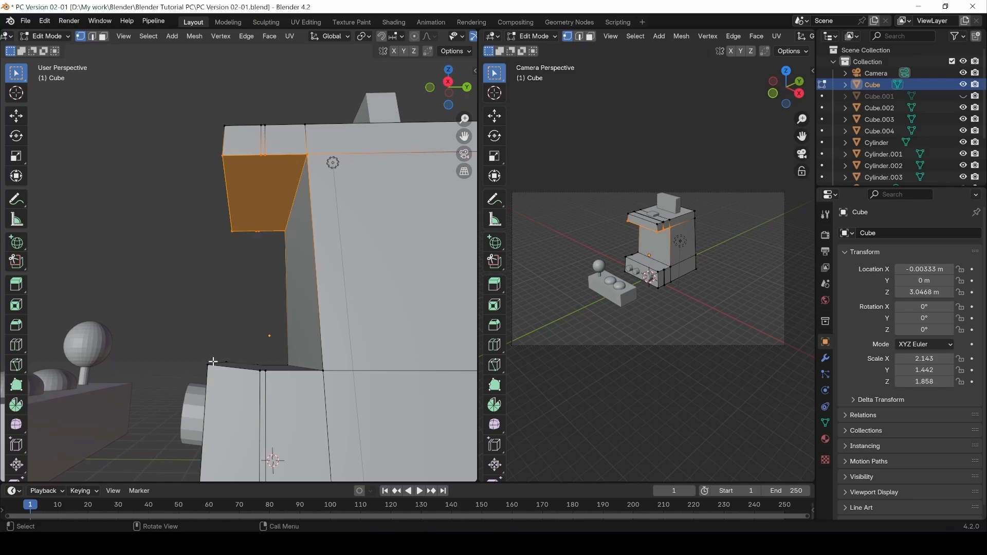
pyautogui.click(212, 362)
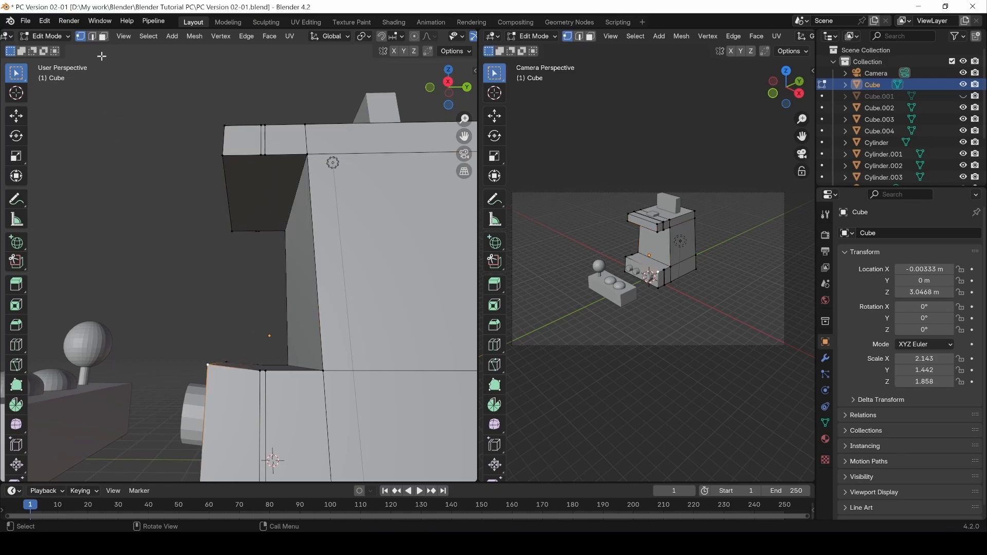
# Lower the control deck's front edge by 0.1095 m along Z, then return to Object Mode.
pyautogui.click(92, 37)
pyautogui.moveTo(199, 221); pyautogui.dragTo(202, 280, button='middle')
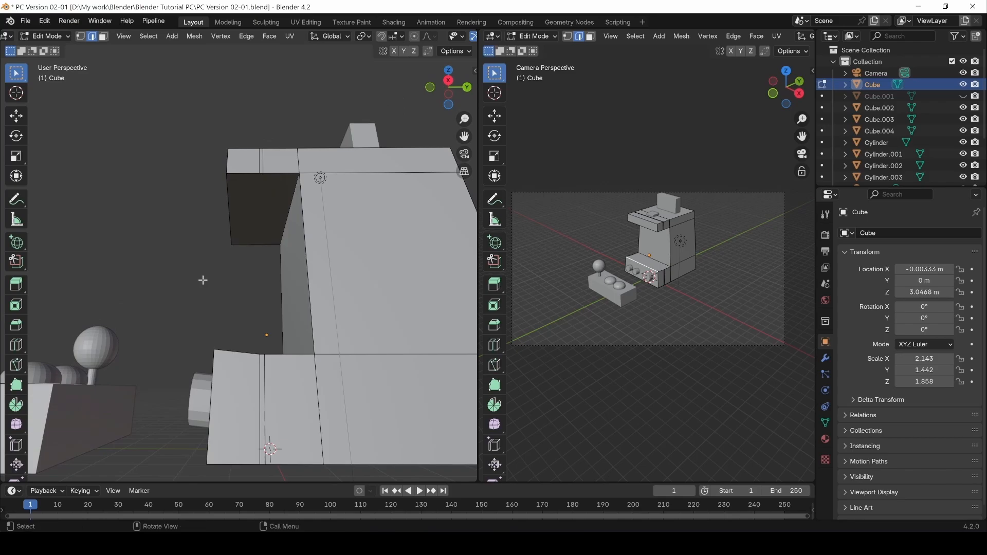
pyautogui.press('g')
pyautogui.press('z')
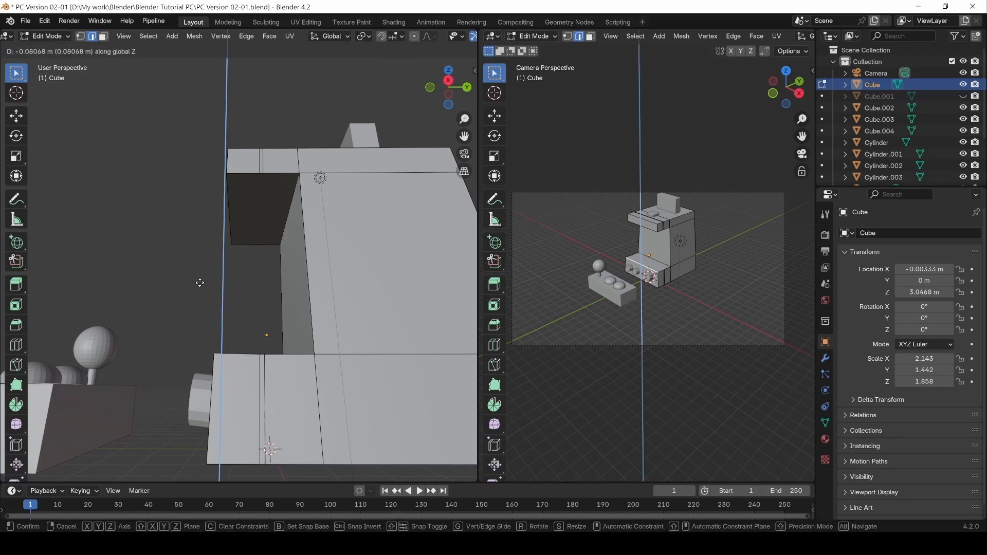
pyautogui.click(185, 292)
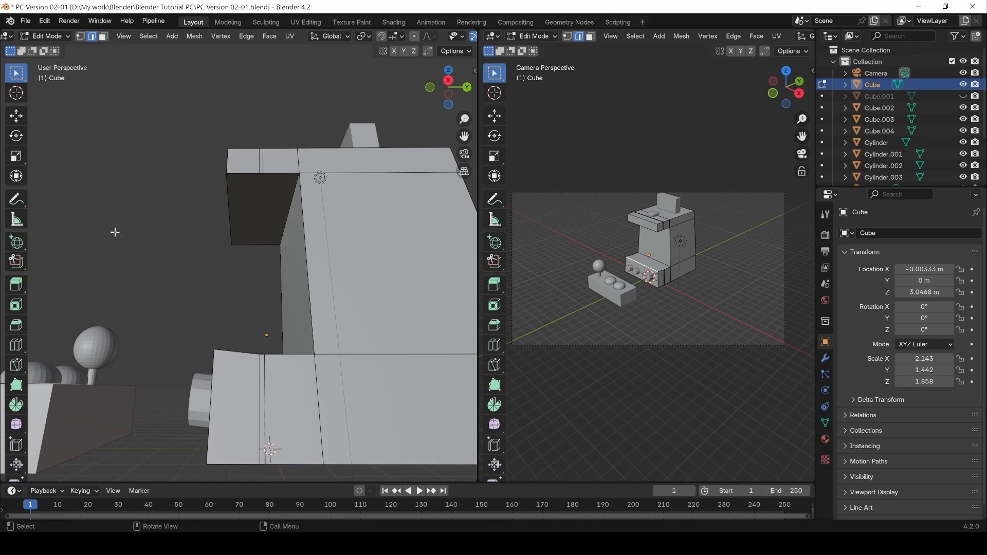
pyautogui.click(18, 118)
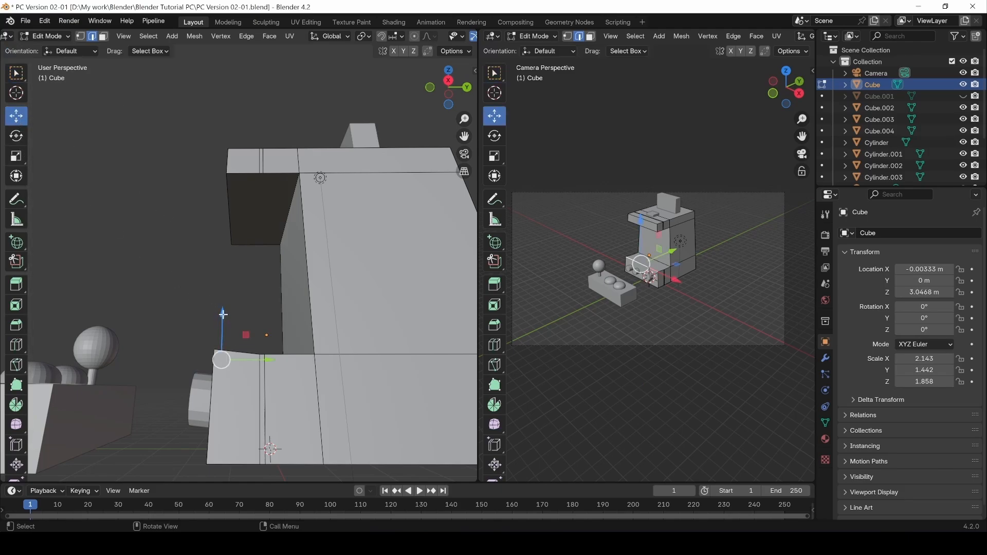
pyautogui.moveTo(223, 314); pyautogui.dragTo(221, 318)
pyautogui.moveTo(183, 269); pyautogui.dragTo(197, 293, button='middle')
pyautogui.click(214, 308)
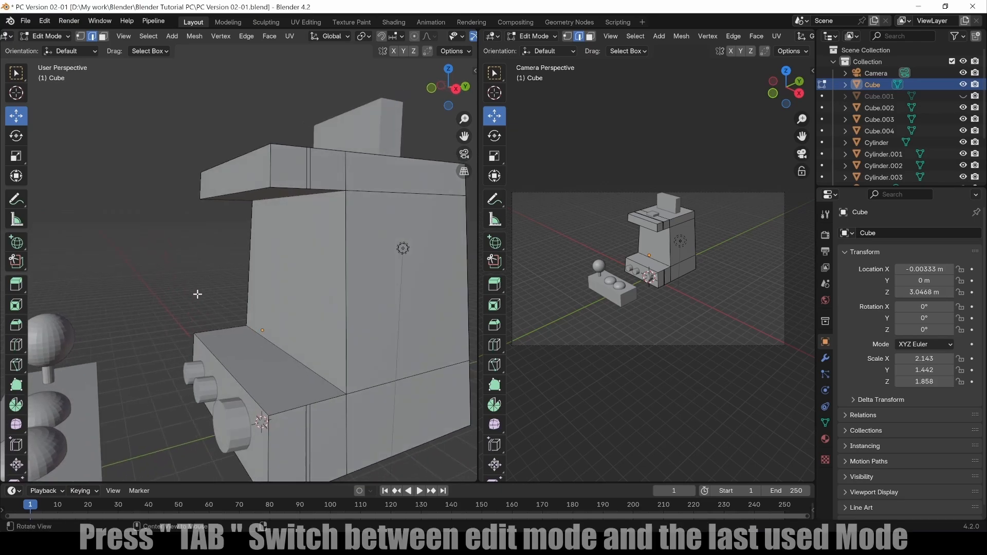
pyautogui.press('Tab')
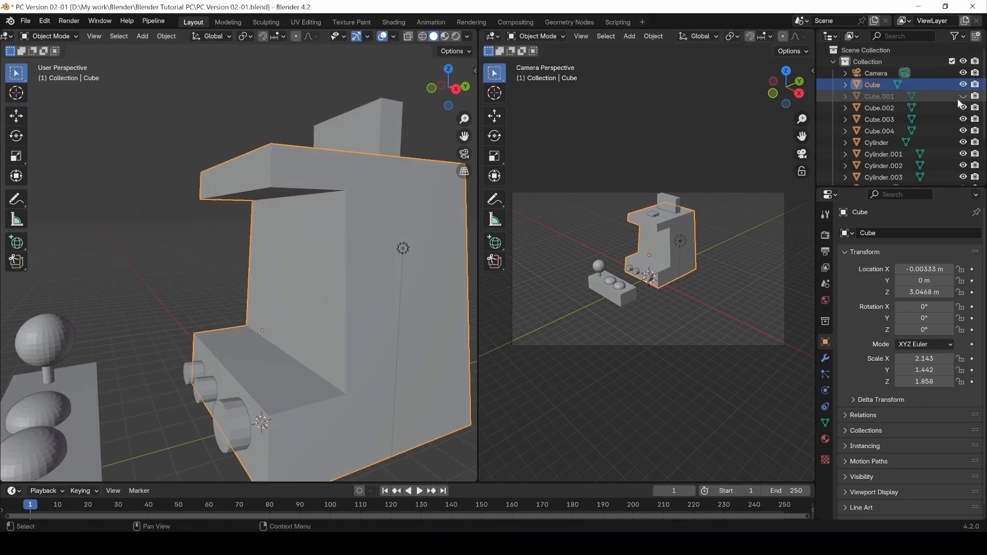
# Unhide Cube.001 with Alt+H, select it, and enter Edit Mode on its mesh.
pyautogui.hotkey('alt', 'h')
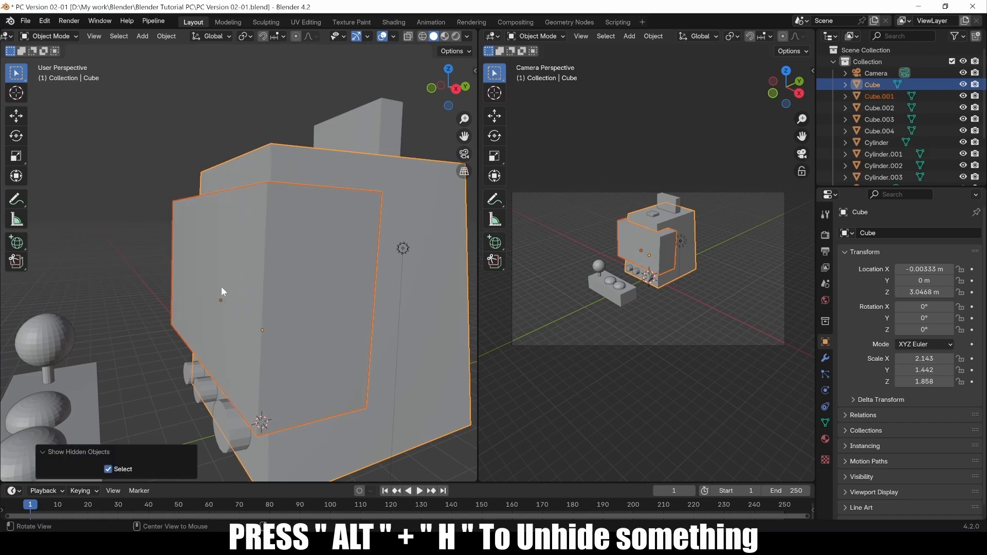
pyautogui.moveTo(163, 119); pyautogui.dragTo(178, 156, button='middle')
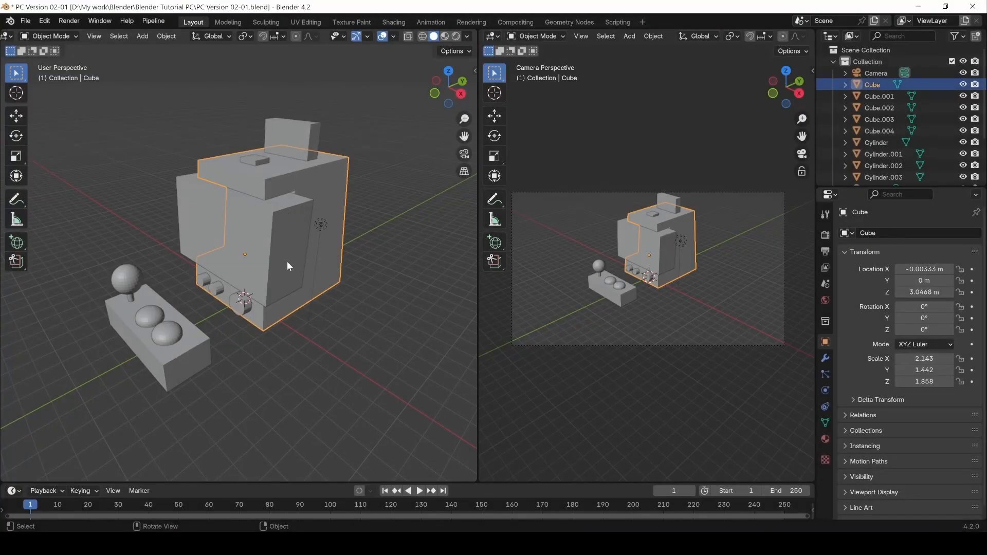
pyautogui.click(271, 235)
pyautogui.press('Tab')
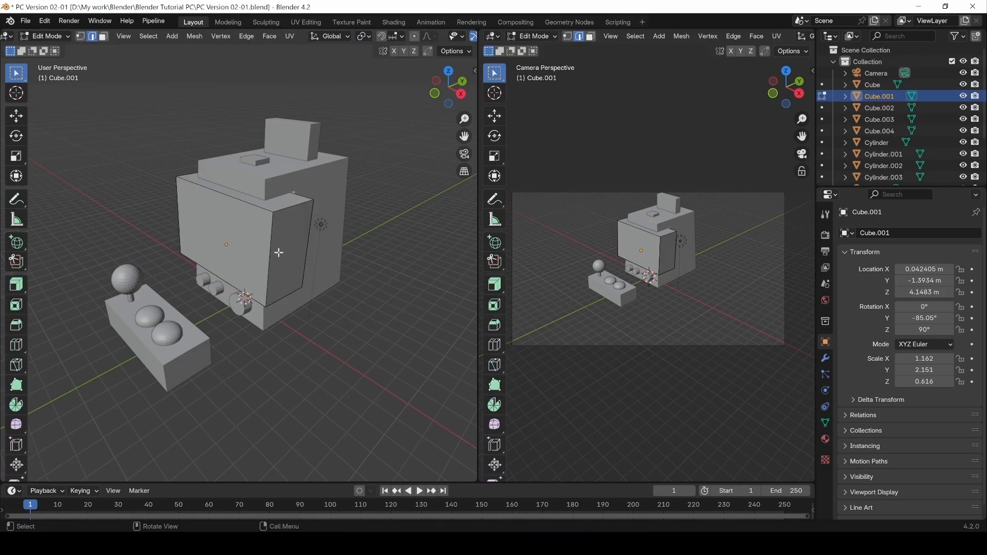
# Select the main Cube and Cube.001 and edit both meshes together.
pyautogui.press('Tab')
pyautogui.click(347, 337)
pyautogui.click(313, 286)
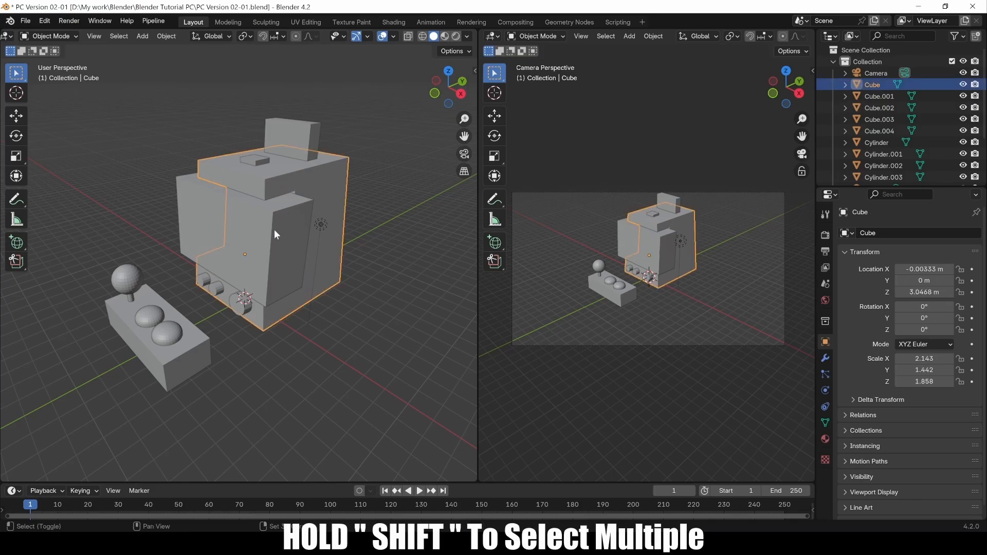
pyautogui.keyDown('shift'); pyautogui.click(276, 226); pyautogui.keyUp('shift')
pyautogui.press('Tab')
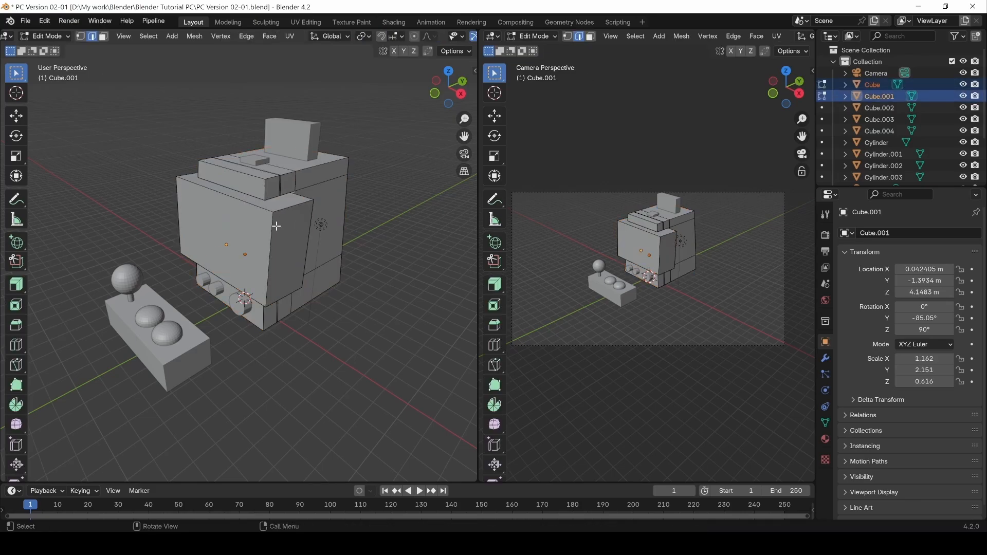
# Select the cabinet top face and Cube.001's side face, then re-enter Edit Mode and deselect.
pyautogui.scroll(4, 302, 219)
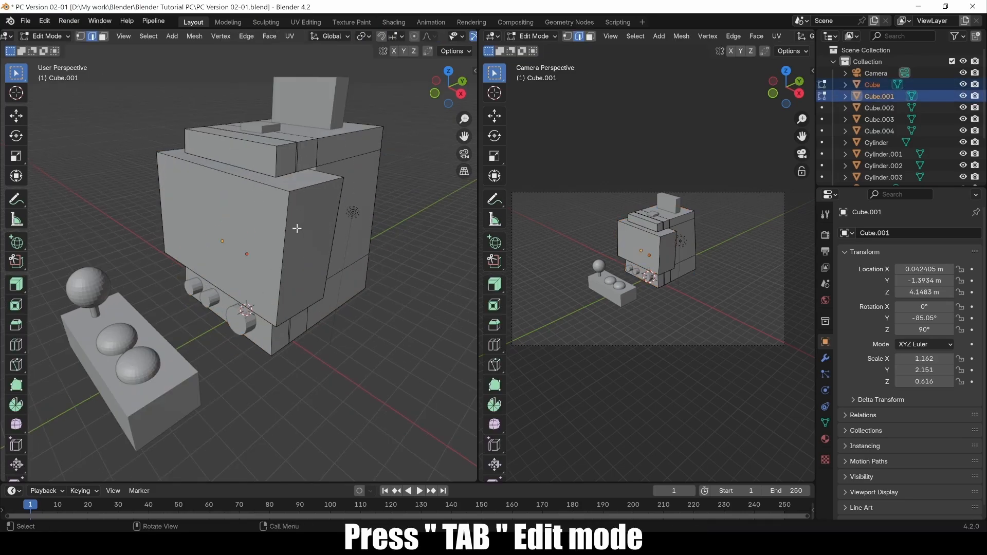
pyautogui.press('3')
pyautogui.click(312, 108)
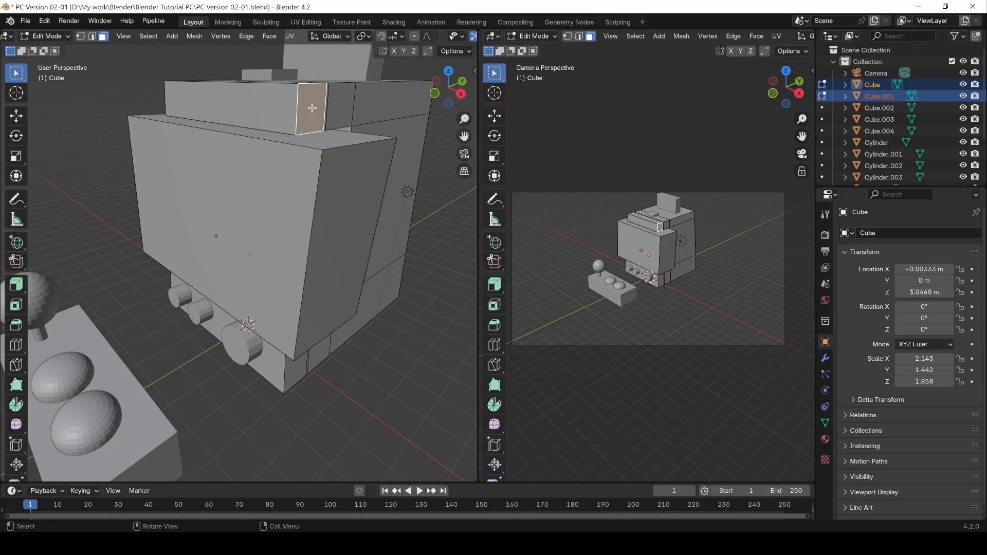
pyautogui.click(335, 206)
pyautogui.moveTo(303, 163); pyautogui.dragTo(309, 58, button='middle')
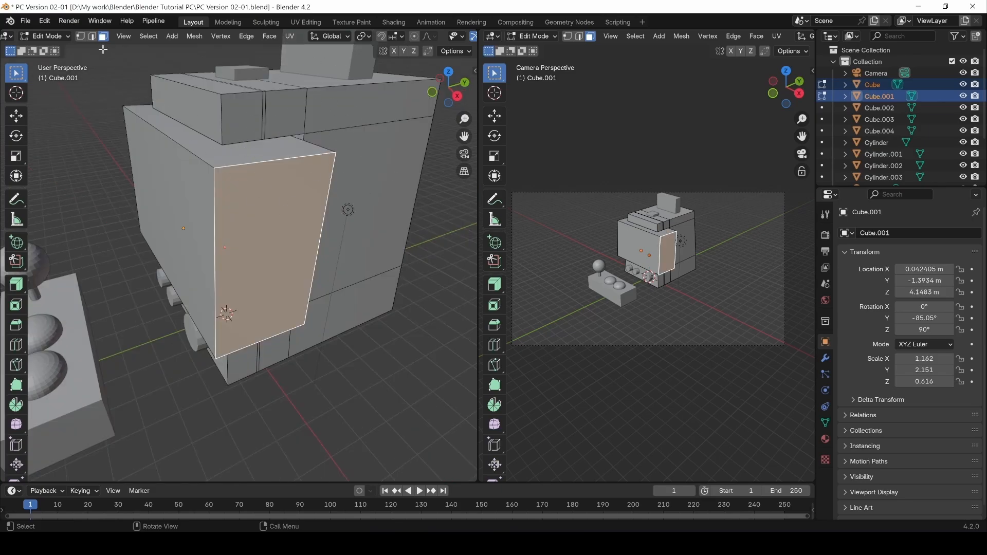
pyautogui.press('Tab')
pyautogui.click(64, 37)
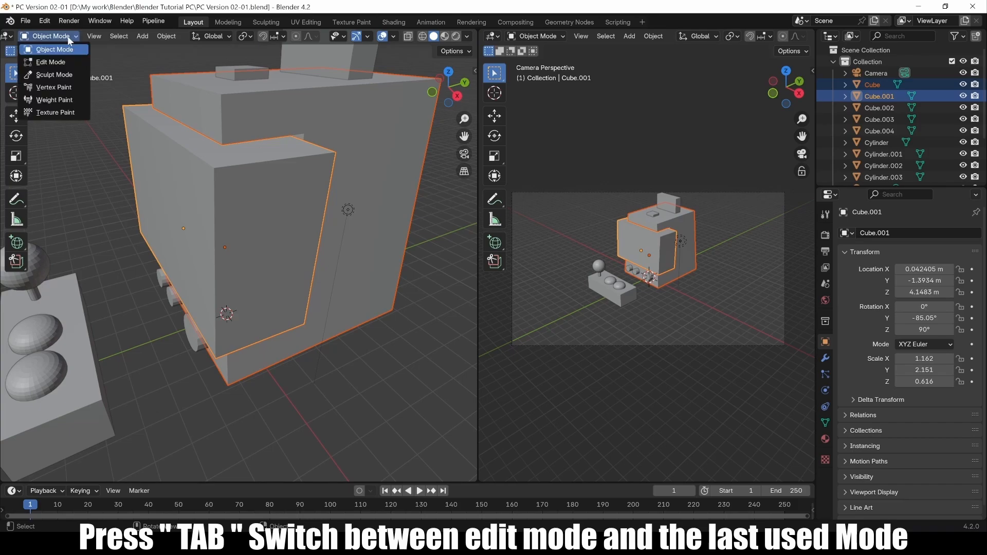
pyautogui.click(49, 57)
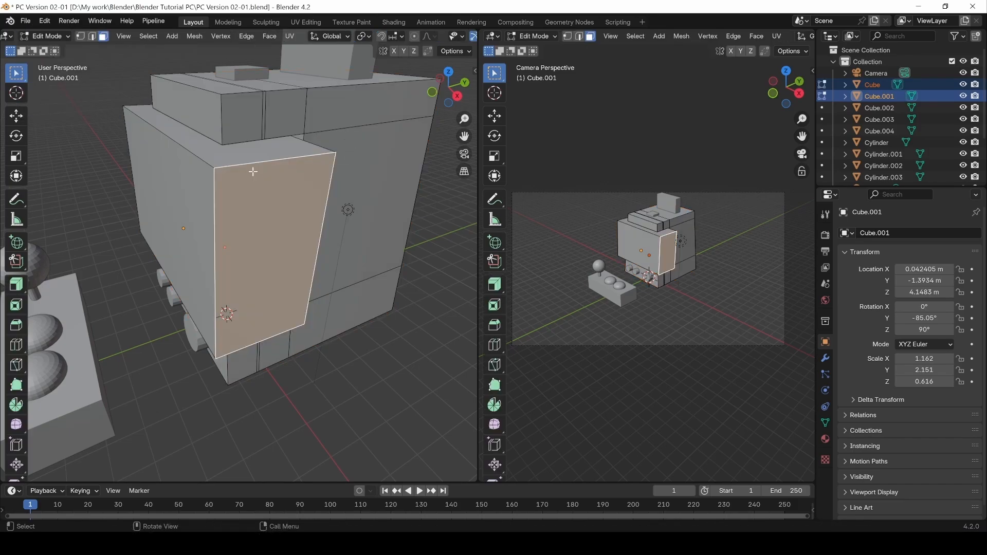
pyautogui.moveTo(252, 112); pyautogui.dragTo(248, 108, button='middle')
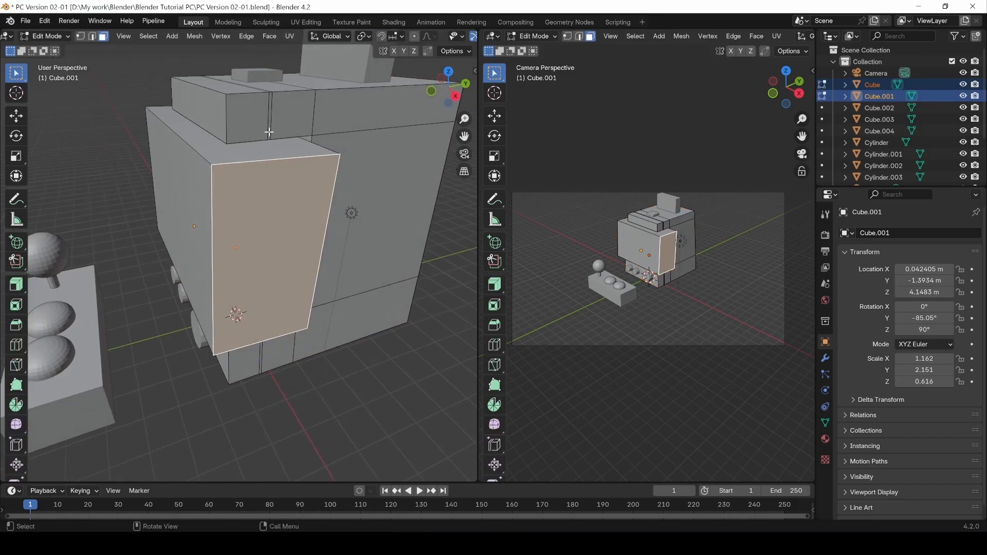
pyautogui.click(278, 369)
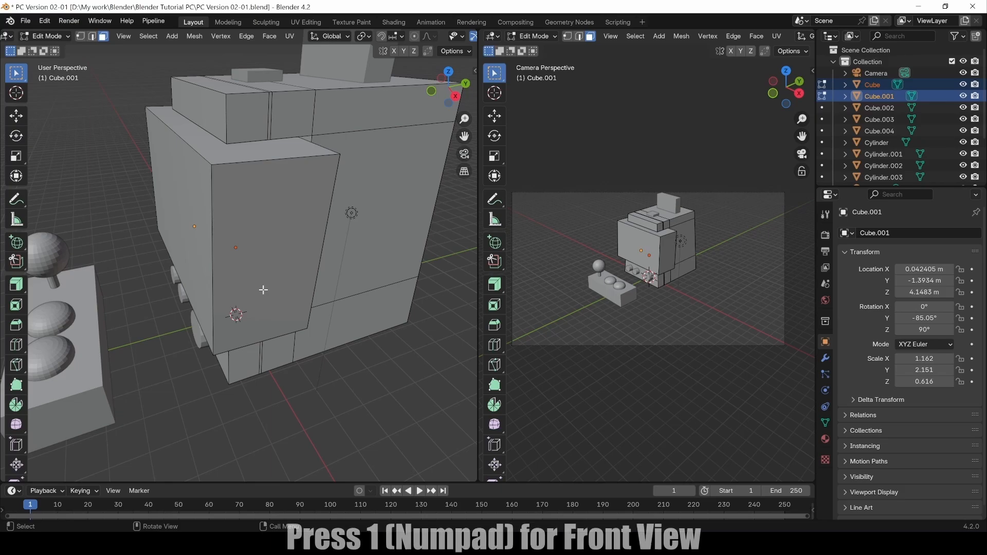
# Switch to Right Orthographic view and zoom and pan onto the screen panel.
pyautogui.press('KP_1')
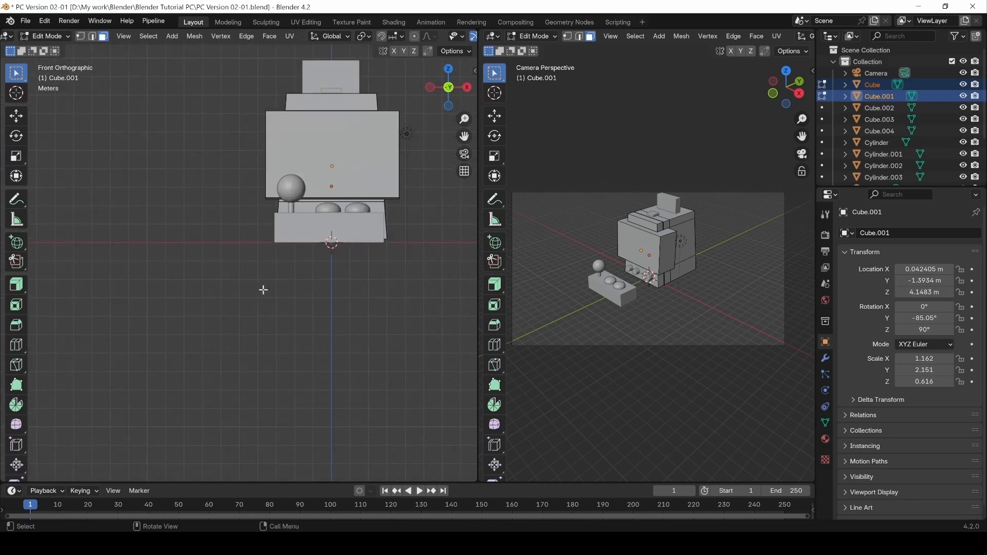
pyautogui.press('KP_3')
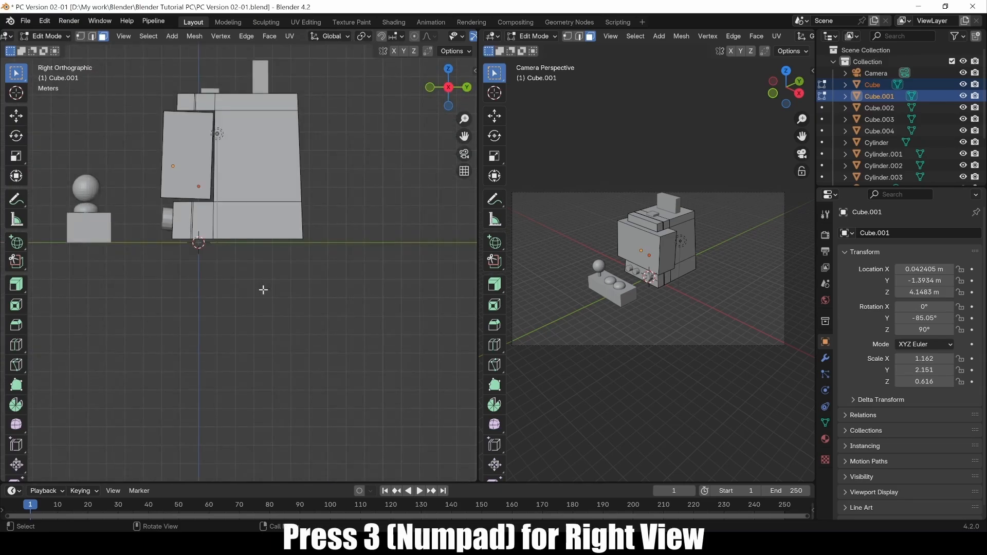
pyautogui.scroll(2, 172, 143)
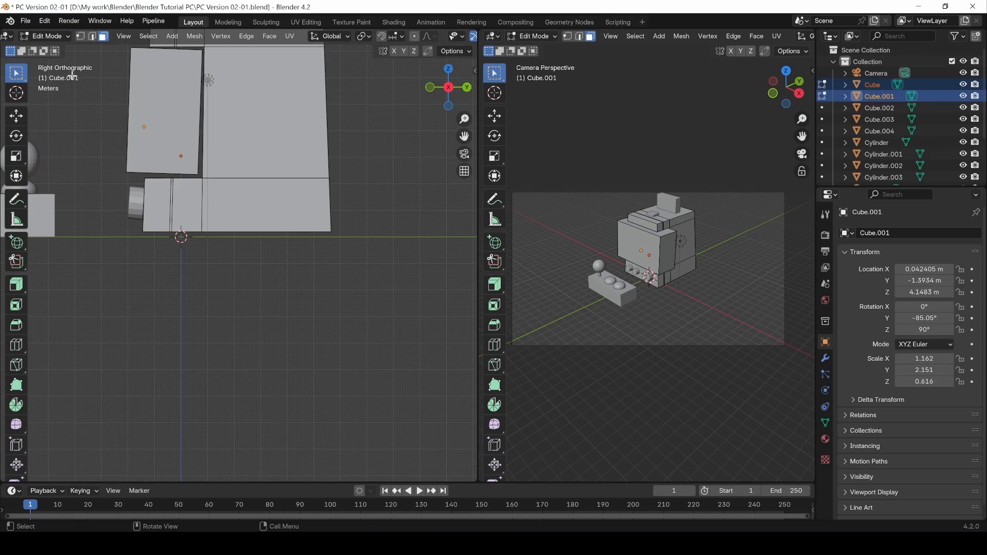
pyautogui.scroll(3, 135, 154)
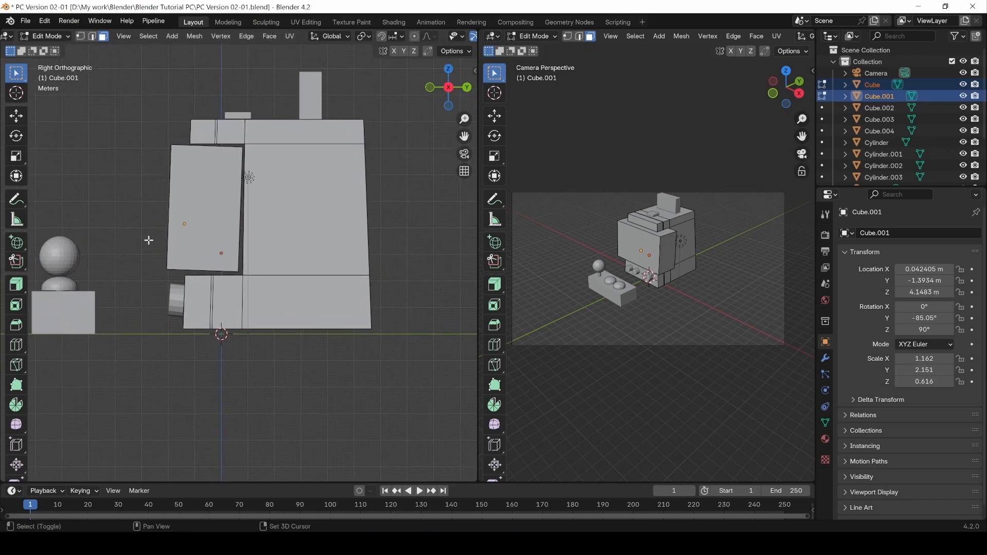
pyautogui.keyDown('shift'); pyautogui.moveTo(157, 249); pyautogui.dragTo(209, 308, button='middle'); pyautogui.keyUp('shift')
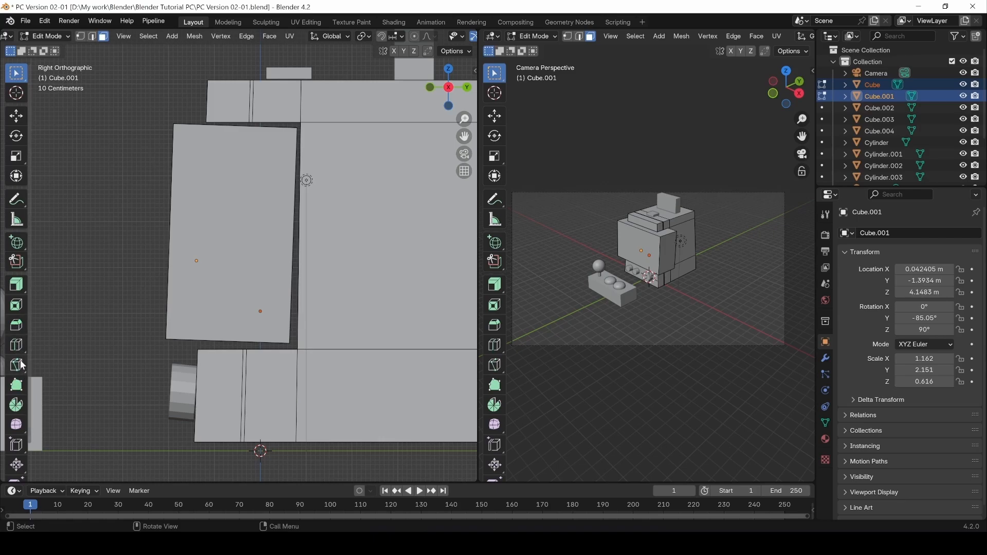
# Cut an edge loop across the screen panel and slide it to factor -0.857.
pyautogui.click(16, 345)
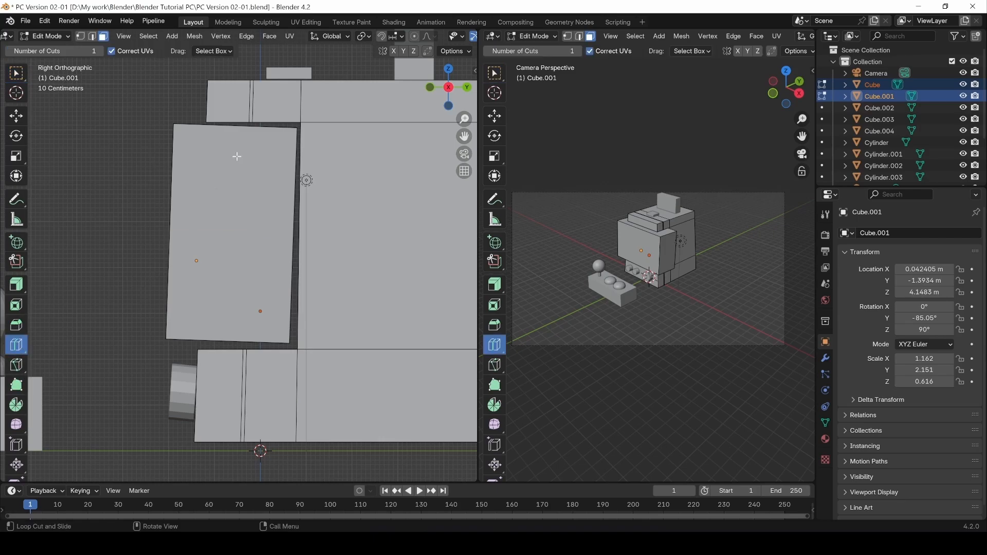
pyautogui.click(240, 126)
pyautogui.moveTo(132, 410); pyautogui.dragTo(148, 409)
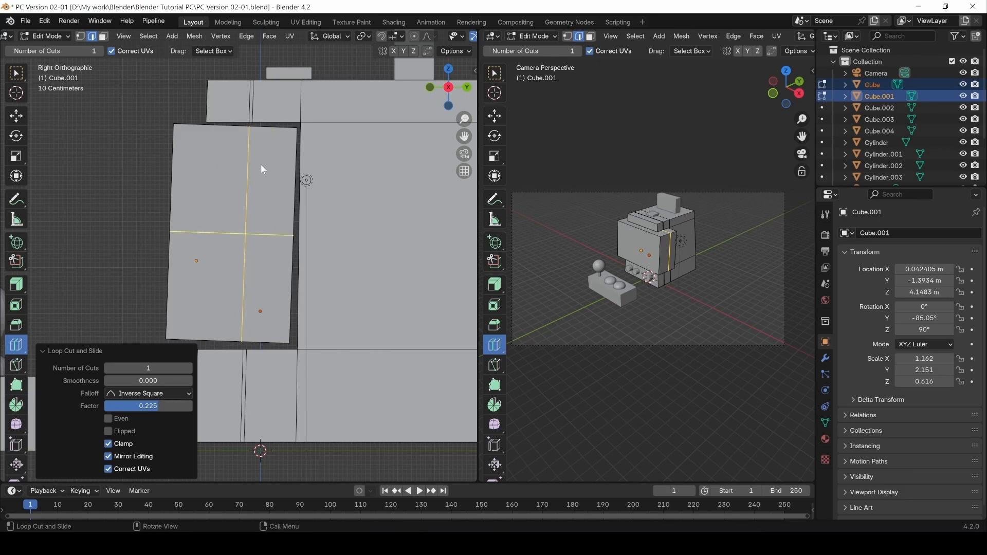
pyautogui.hotkey('ctrl', 'r')
pyautogui.click(275, 142)
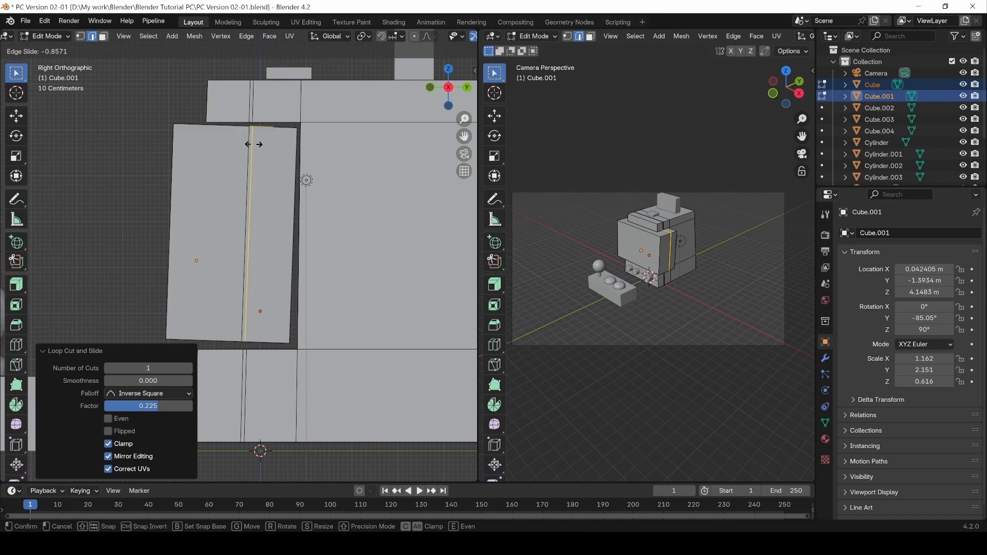
pyautogui.click(253, 145)
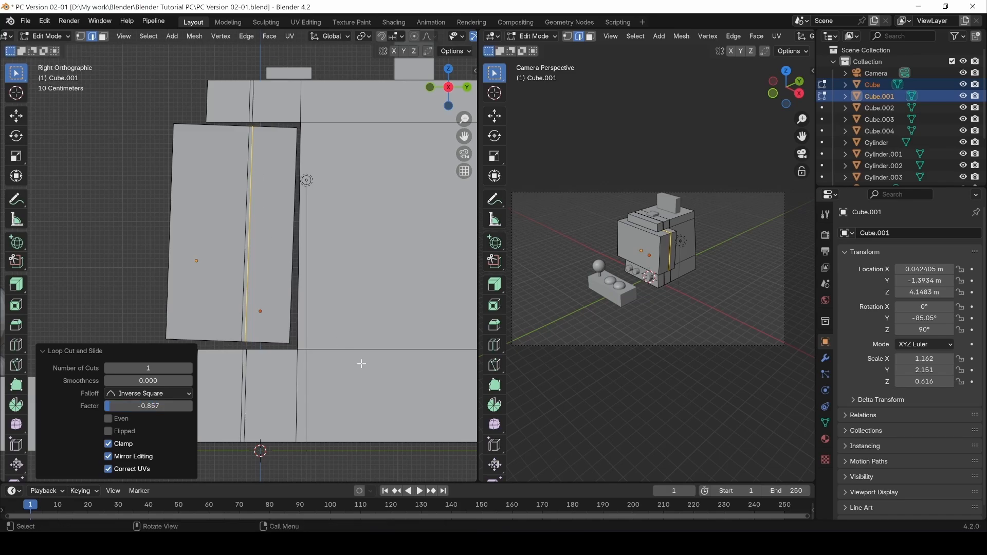
# Check the cut in perspective, return to the right side view, and exit to Object Mode.
pyautogui.moveTo(195, 219); pyautogui.dragTo(252, 224, button='middle')
pyautogui.scroll(-1, 223, 222)
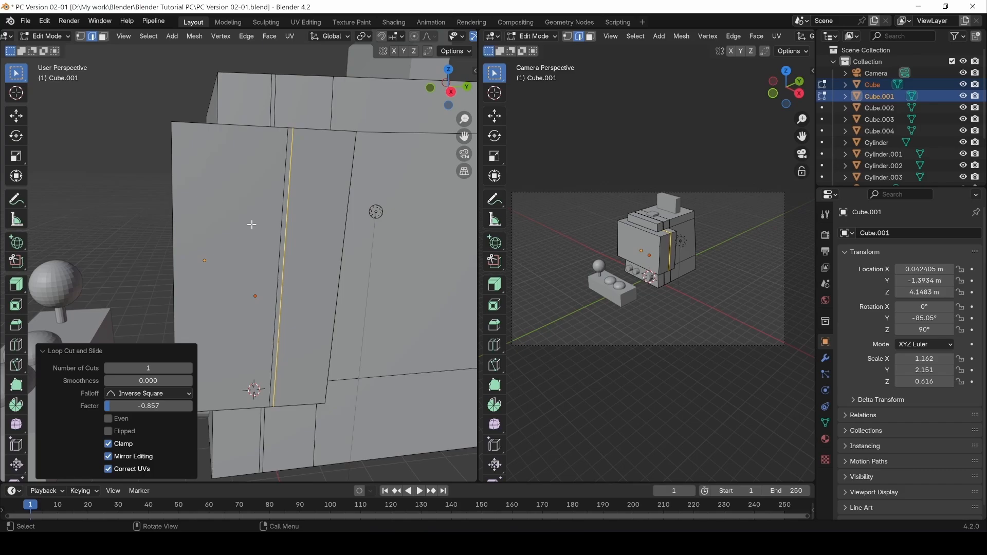
pyautogui.press('KP_3')
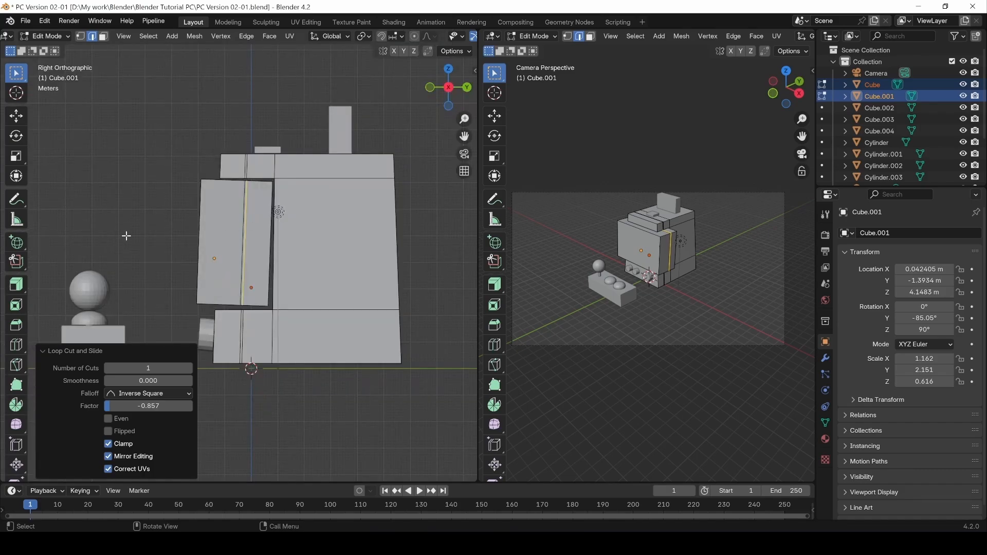
pyautogui.scroll(1, 154, 262)
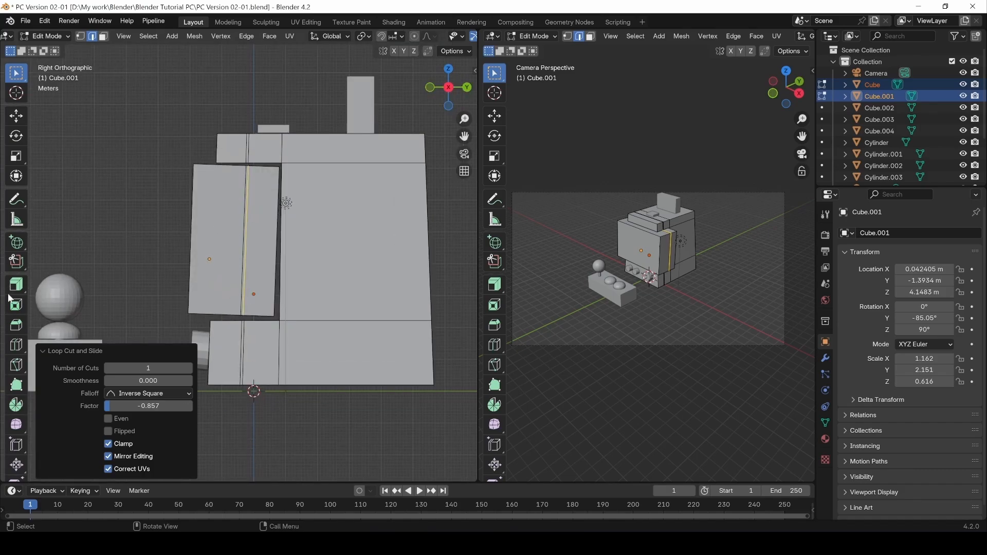
pyautogui.click(43, 349)
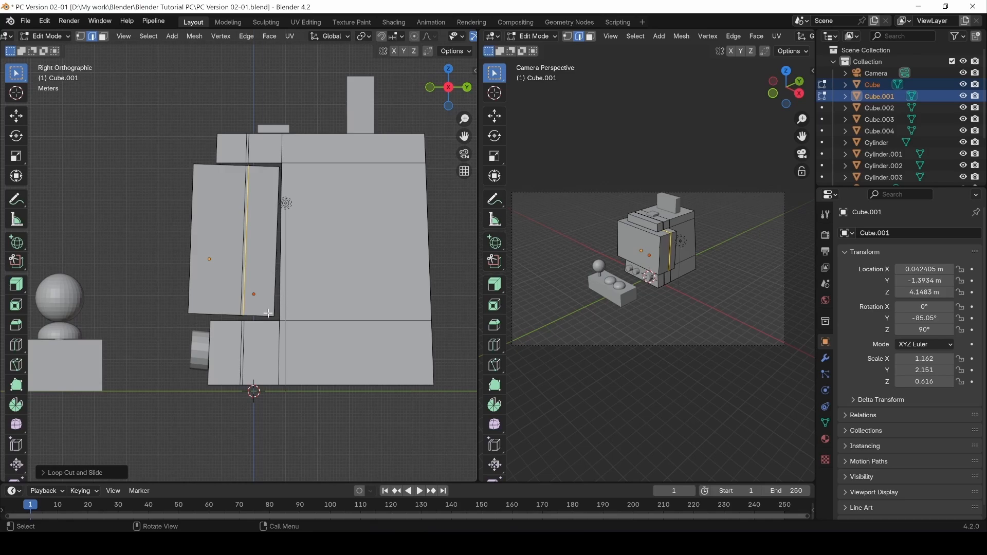
pyautogui.scroll(1, 266, 312)
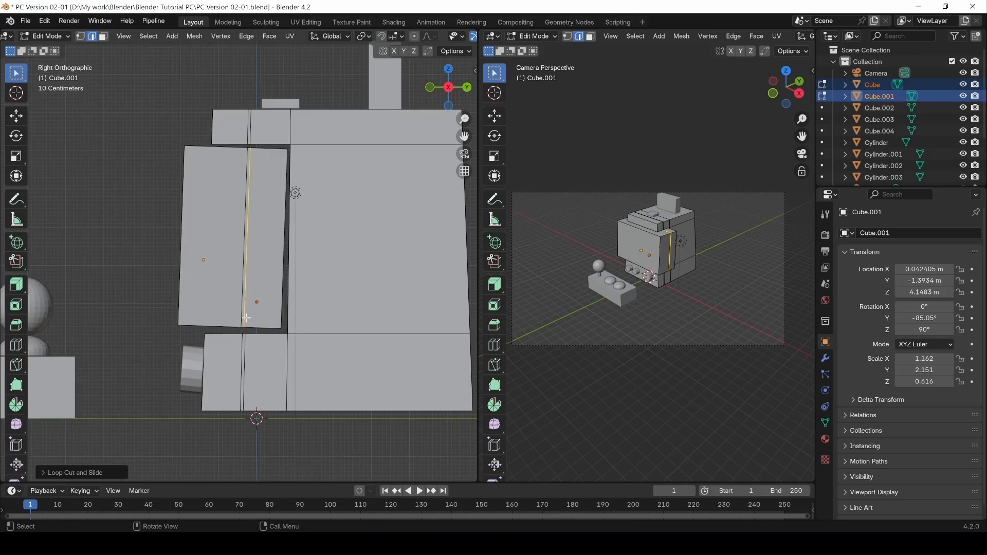
pyautogui.press('Tab')
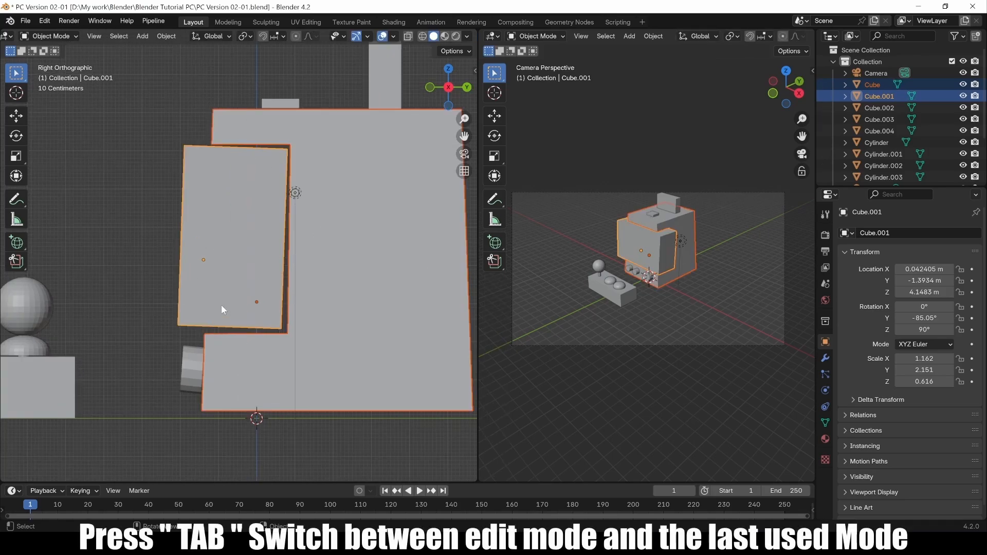
# Rotate the screen panel slightly around X to -86.132°, redoing an oversized first attempt.
pyautogui.click(215, 262)
pyautogui.press('r')
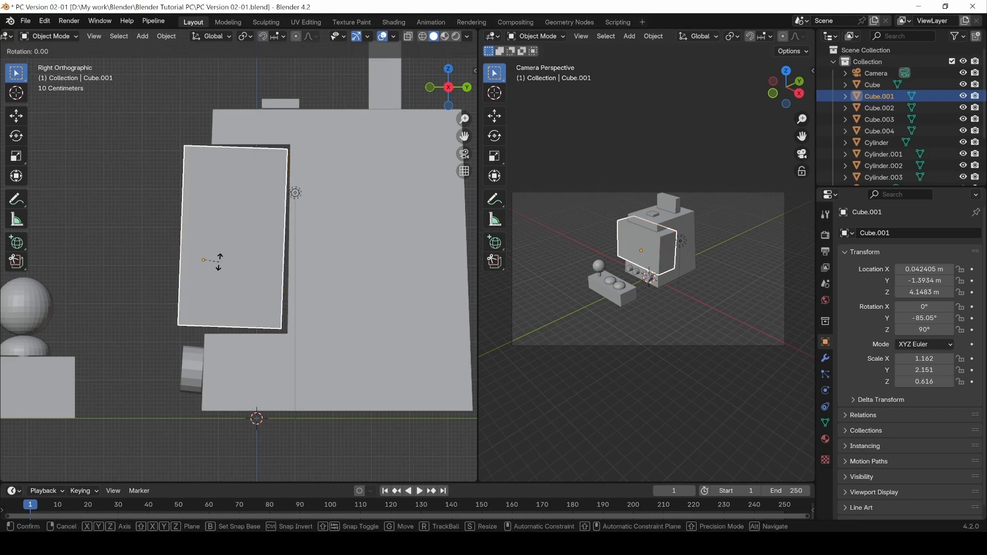
pyautogui.press('x')
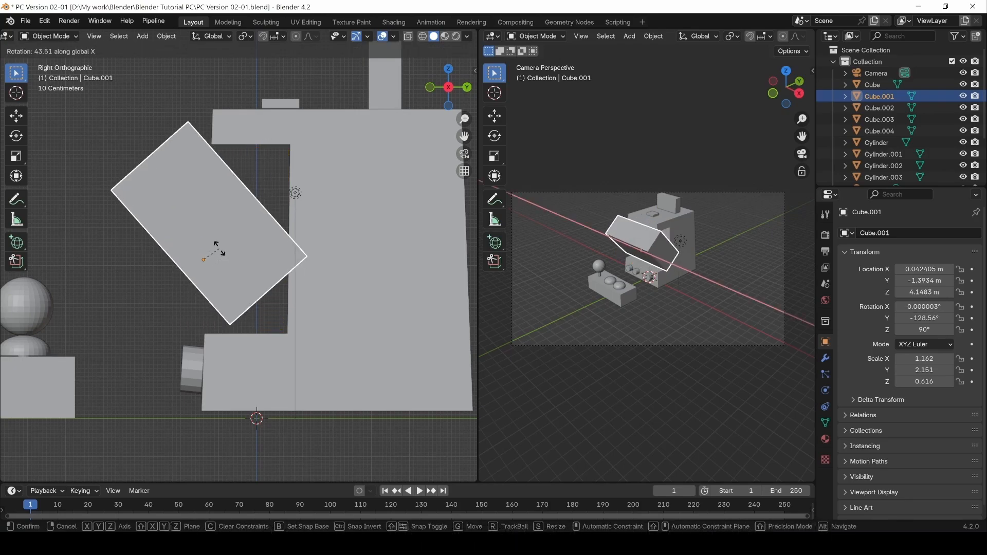
pyautogui.click(230, 249)
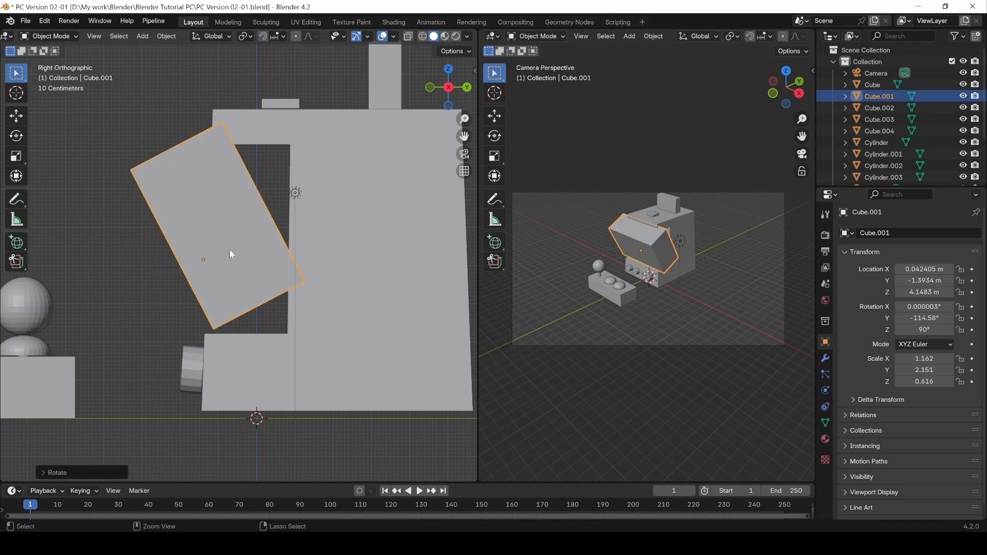
pyautogui.hotkey('ctrl', 'z')
pyautogui.press('r')
pyautogui.press('x')
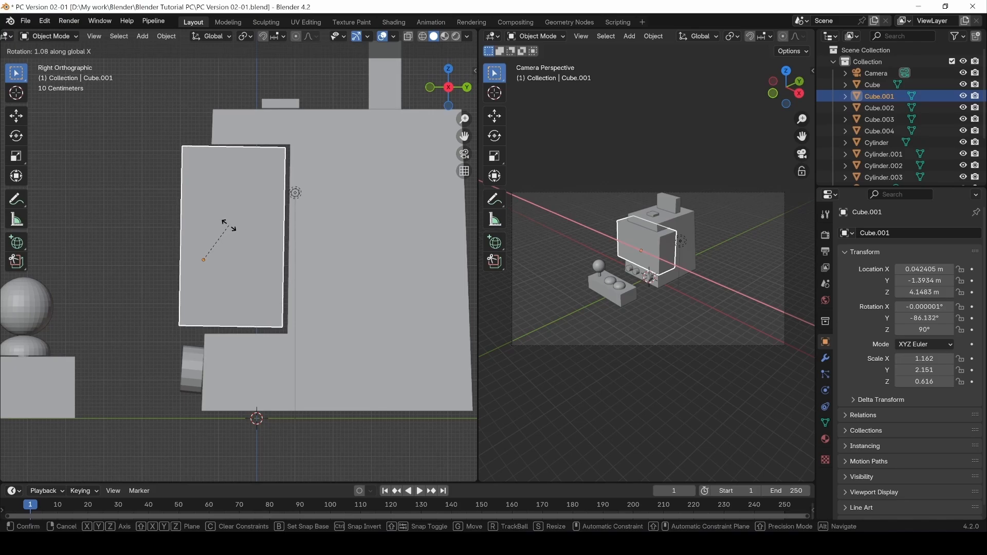
pyautogui.click(228, 224)
# Lower the panel slightly along Z to Z 4.1087 m, then enter Edit Mode.
pyautogui.press('g')
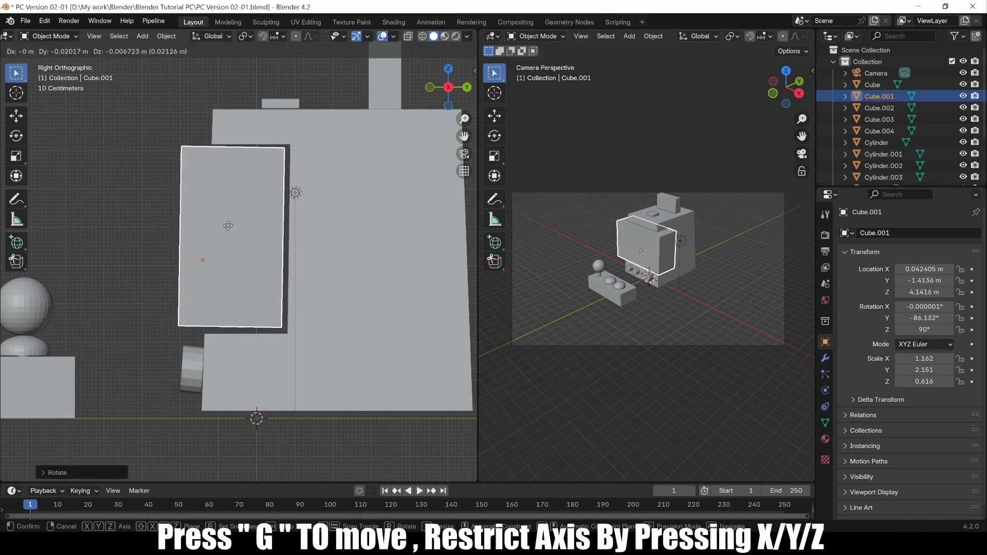
pyautogui.press('z')
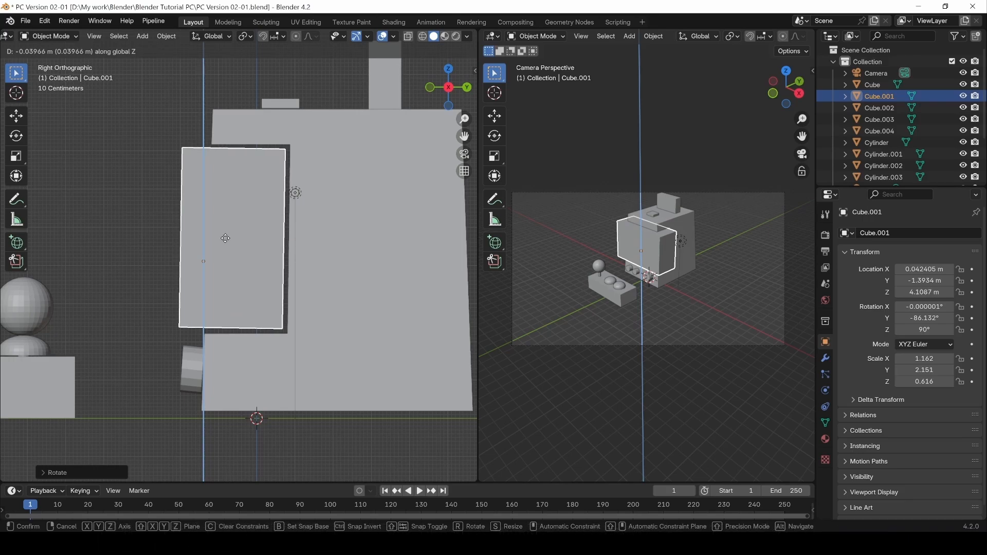
pyautogui.click(225, 238)
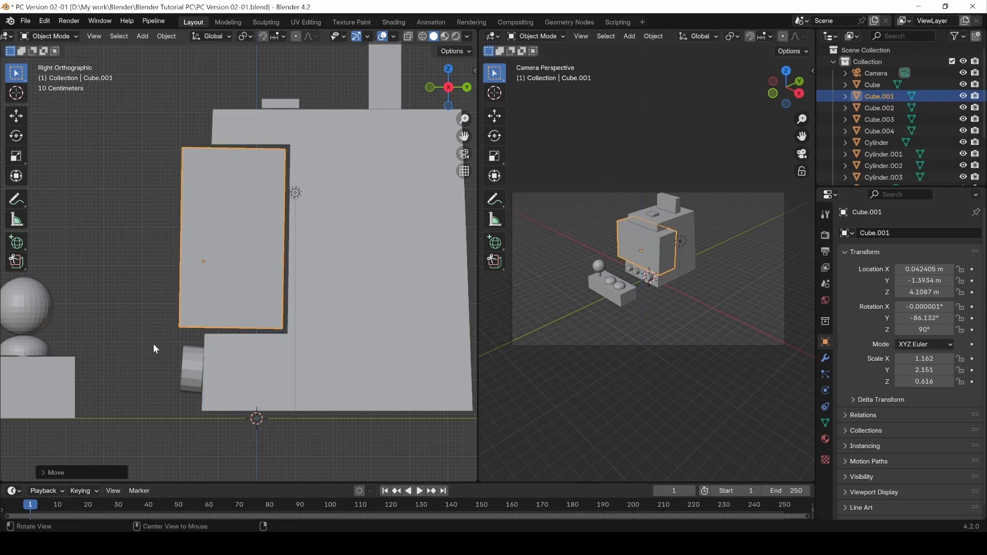
pyautogui.moveTo(154, 346); pyautogui.dragTo(273, 267, button='middle')
pyautogui.press('Tab')
# Select the main cabinet body and bevel its top edge loop 0.265 m wide with the Bevel tool.
pyautogui.press('Tab')
pyautogui.click(319, 156)
pyautogui.press('Tab')
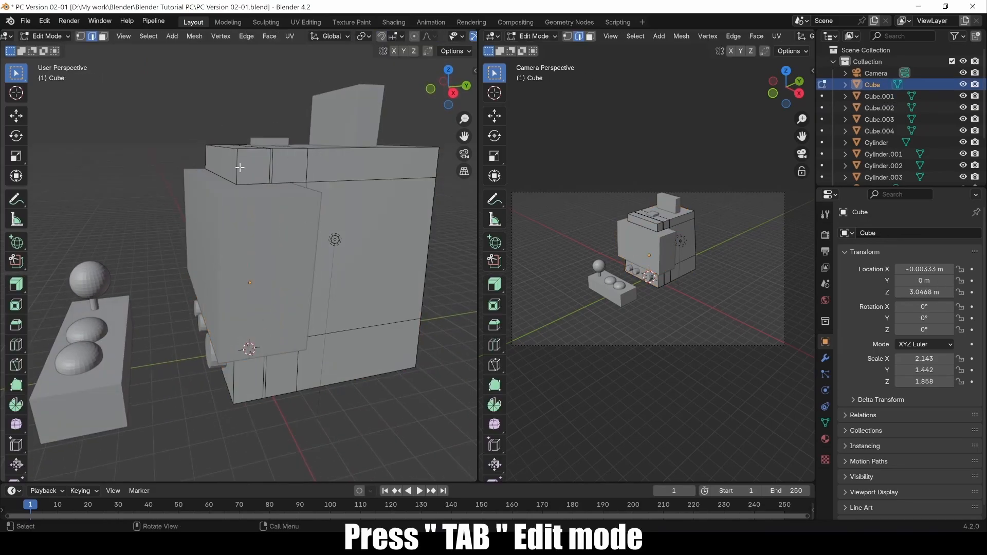
pyautogui.moveTo(396, 410); pyautogui.dragTo(339, 369, button='middle')
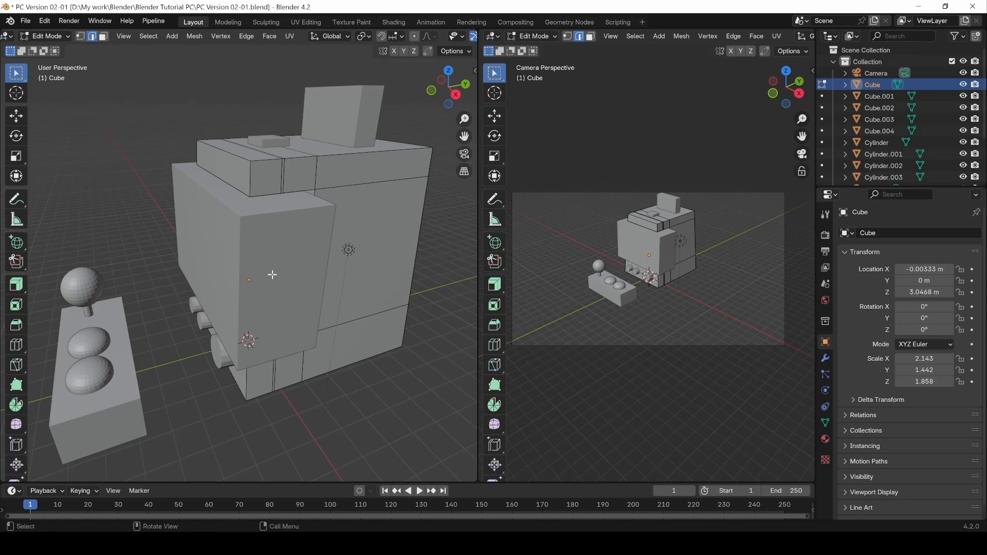
pyautogui.keyDown('alt'); pyautogui.moveTo(292, 183); pyautogui.dragTo(269, 259); pyautogui.keyUp('alt')
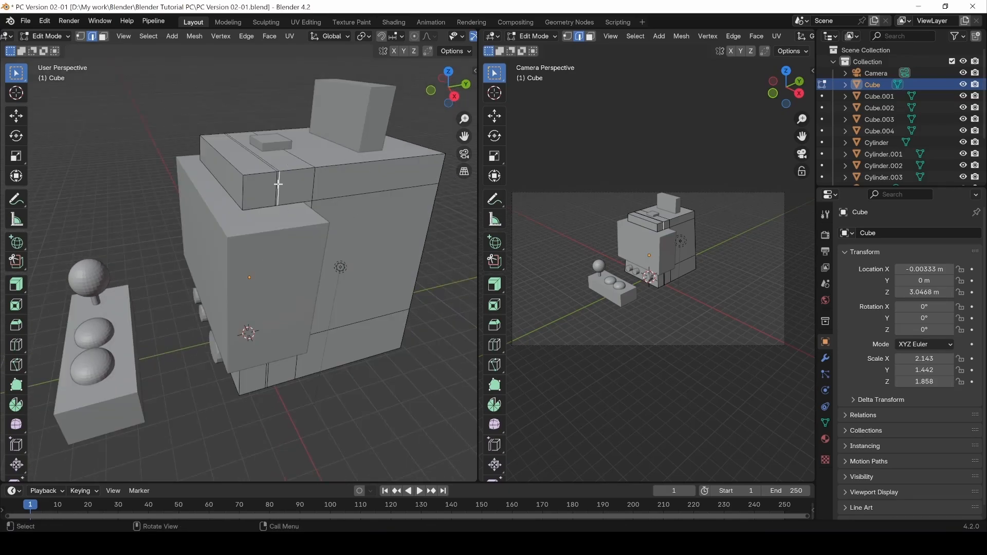
pyautogui.press('3')
pyautogui.click(17, 327)
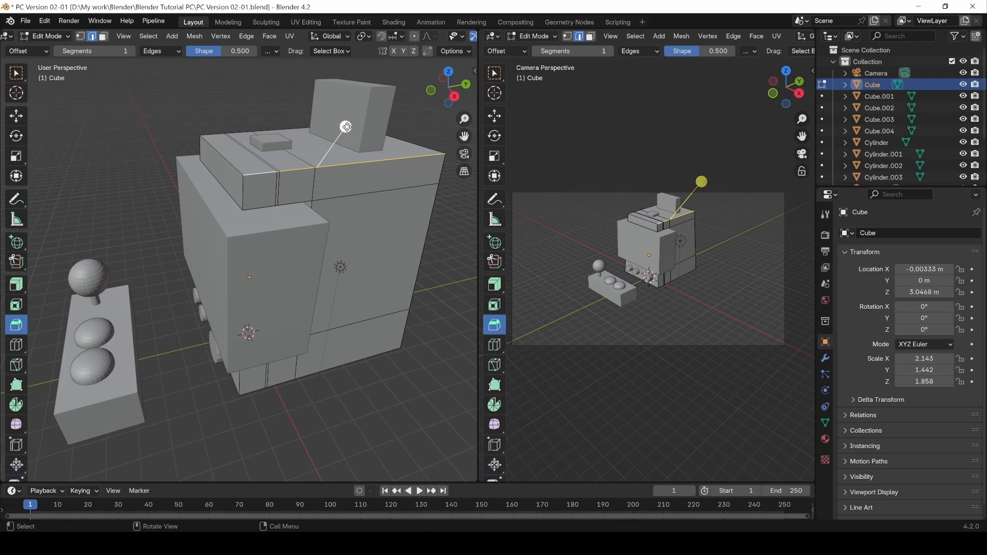
pyautogui.moveTo(346, 126); pyautogui.dragTo(361, 125)
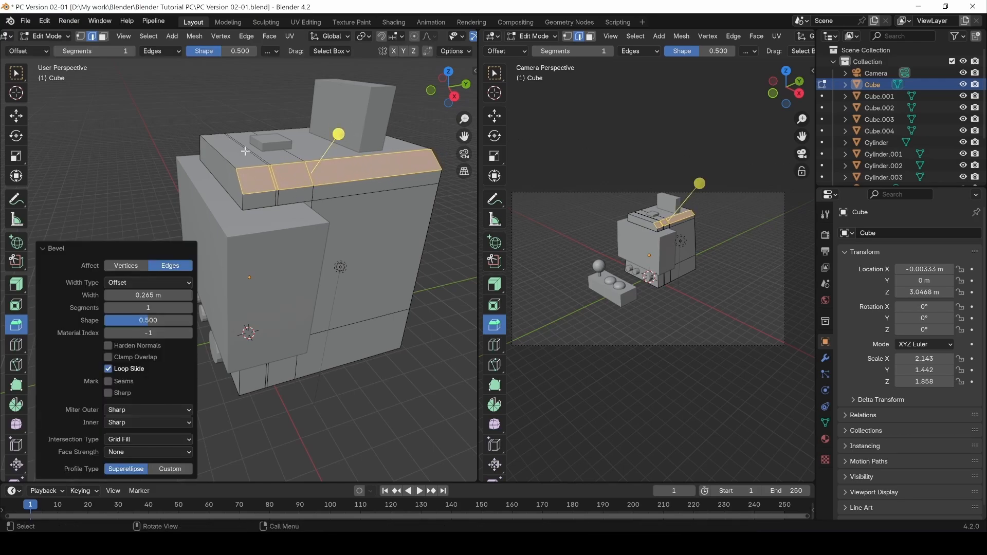
# Set the bevel to affect Edges, 0.205 m width, 4 segments, and a Custom profile.
pyautogui.click(133, 267)
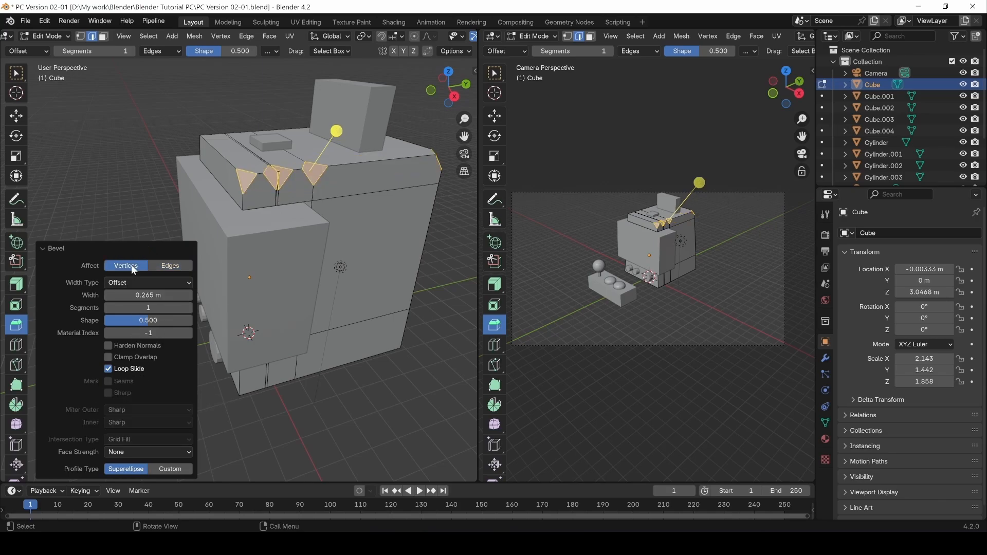
pyautogui.click(171, 266)
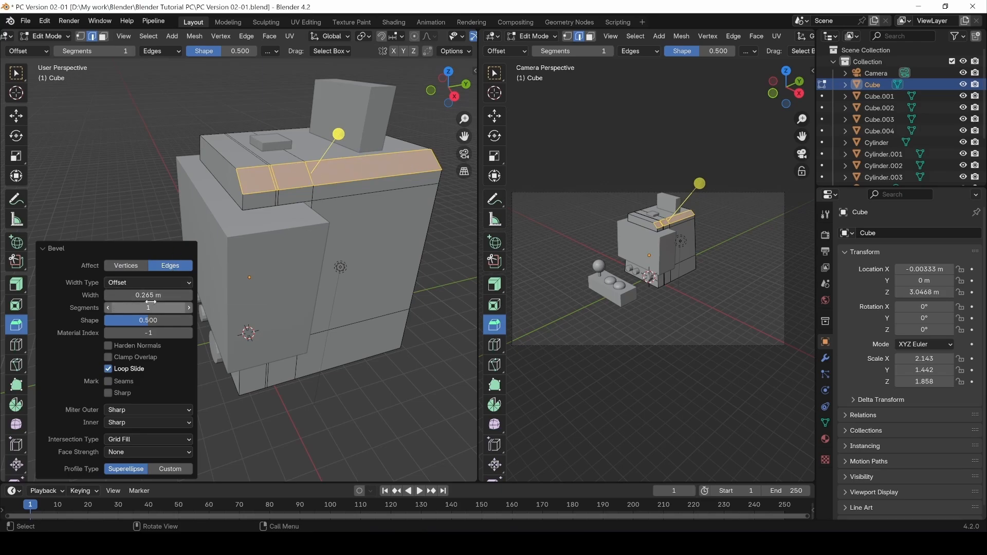
pyautogui.moveTo(148, 295)
pyautogui.mouseDown()
pyautogui.moveTo(120, 295)
pyautogui.moveTo(149, 295)
pyautogui.mouseUp()
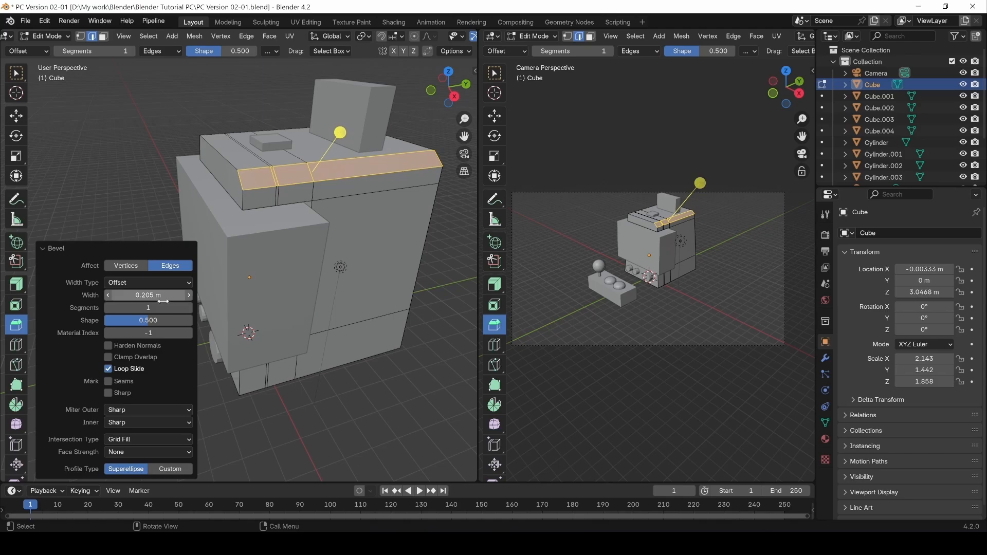
pyautogui.click(190, 308)
pyautogui.click(190, 308)
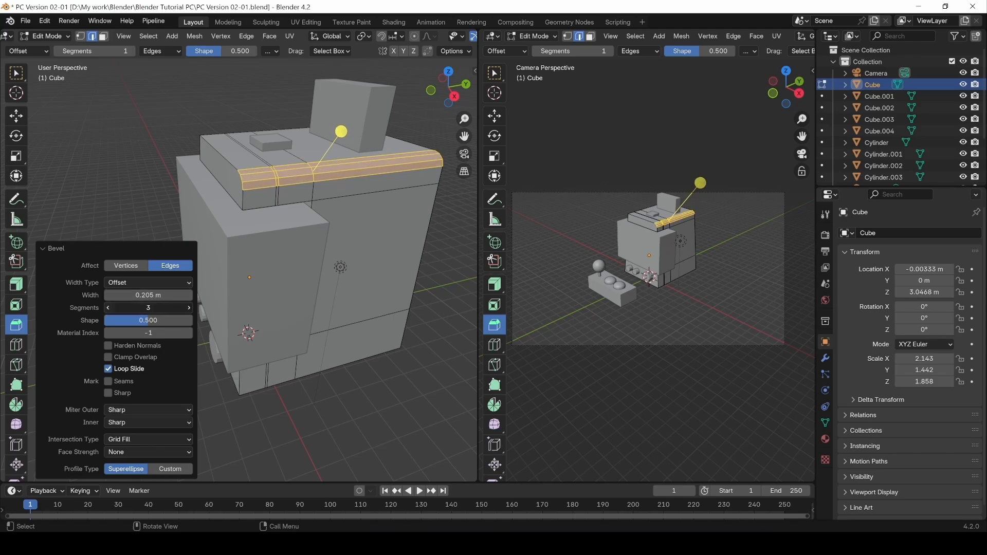
pyautogui.click(107, 308)
pyautogui.click(107, 308)
pyautogui.click(189, 308)
pyautogui.click(189, 308)
pyautogui.click(189, 308)
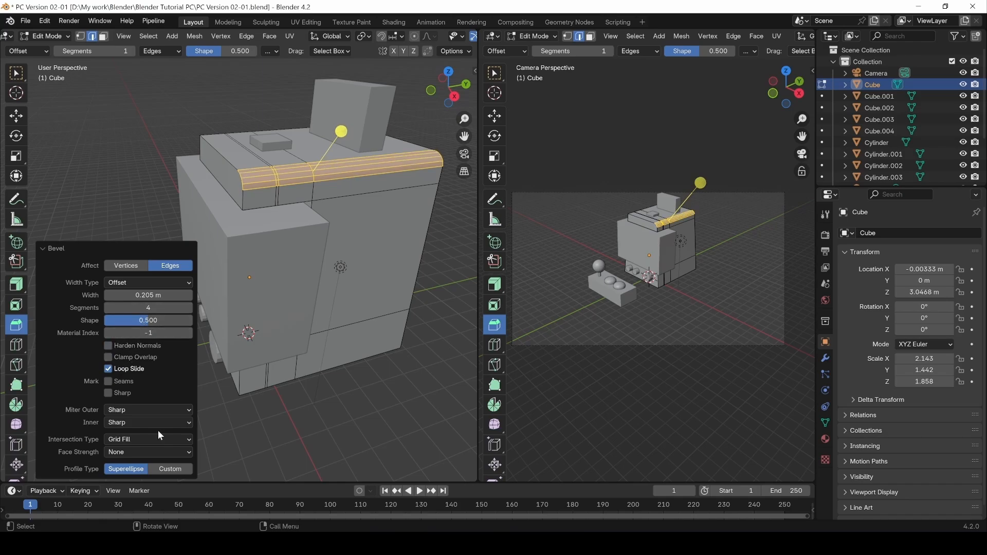
pyautogui.click(170, 469)
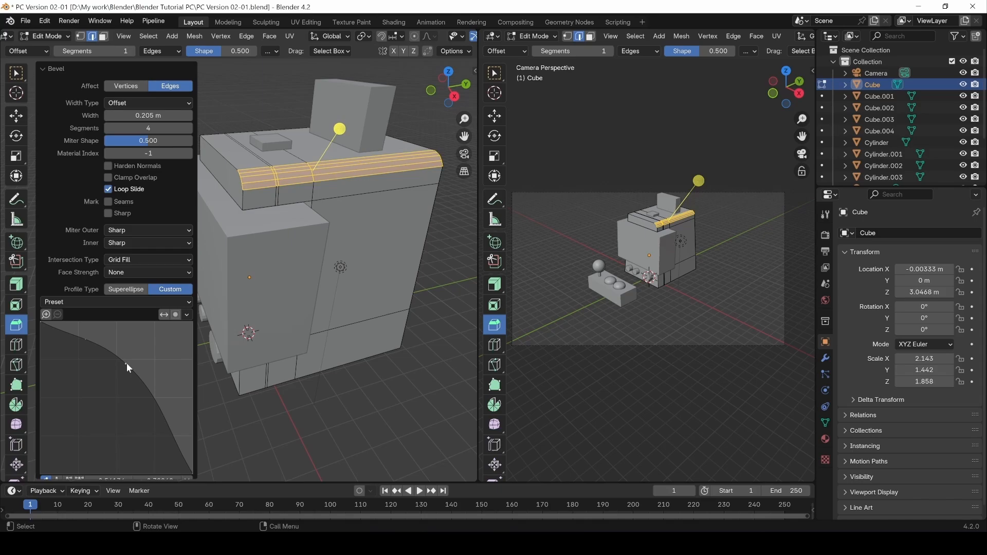
# Try the Steps, Default and Support Loops profile presets on the top bevel.
pyautogui.click(72, 303)
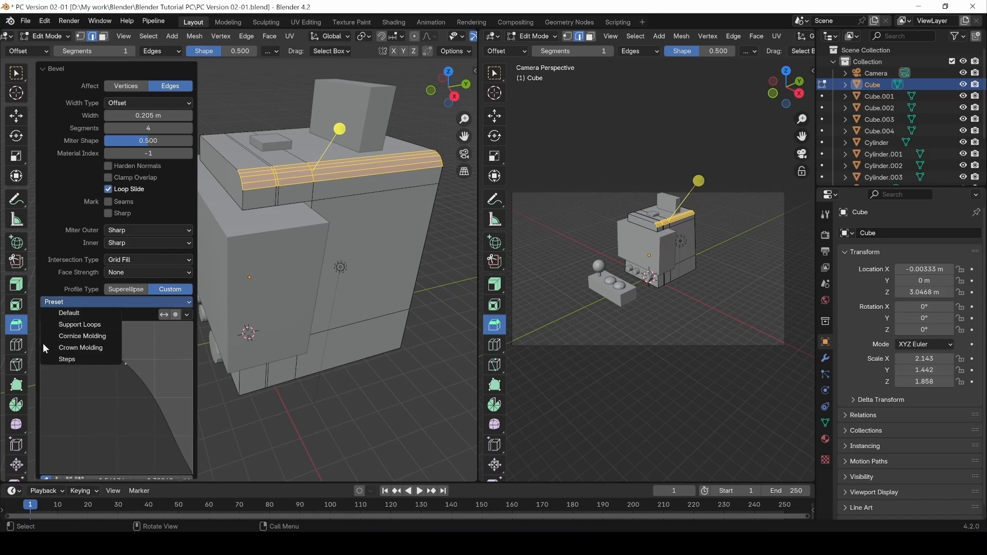
pyautogui.click(69, 359)
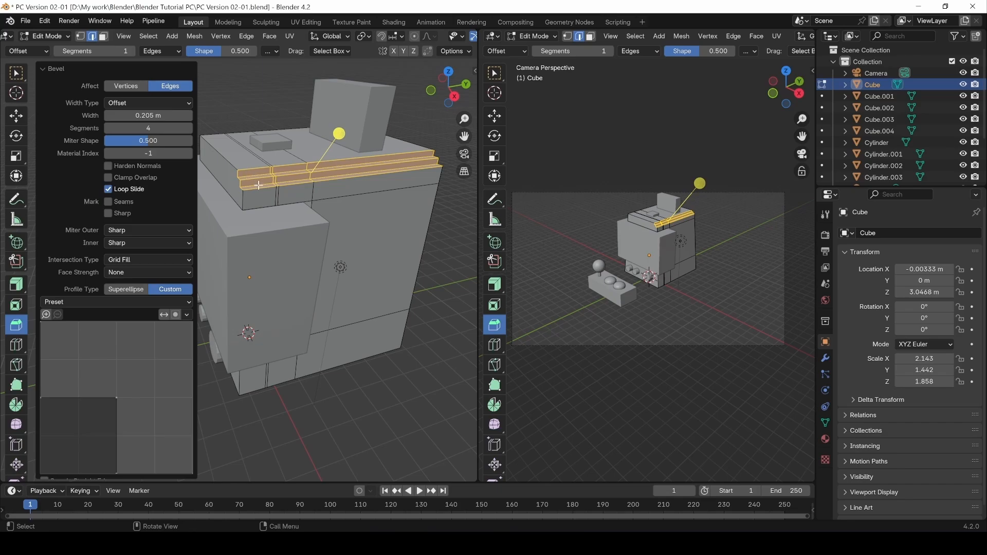
pyautogui.click(94, 301)
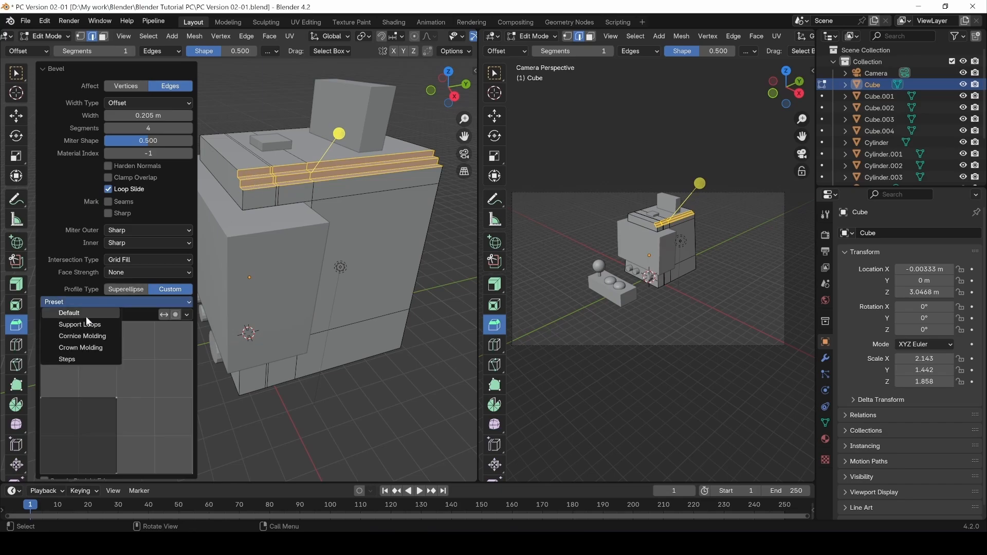
pyautogui.click(85, 311)
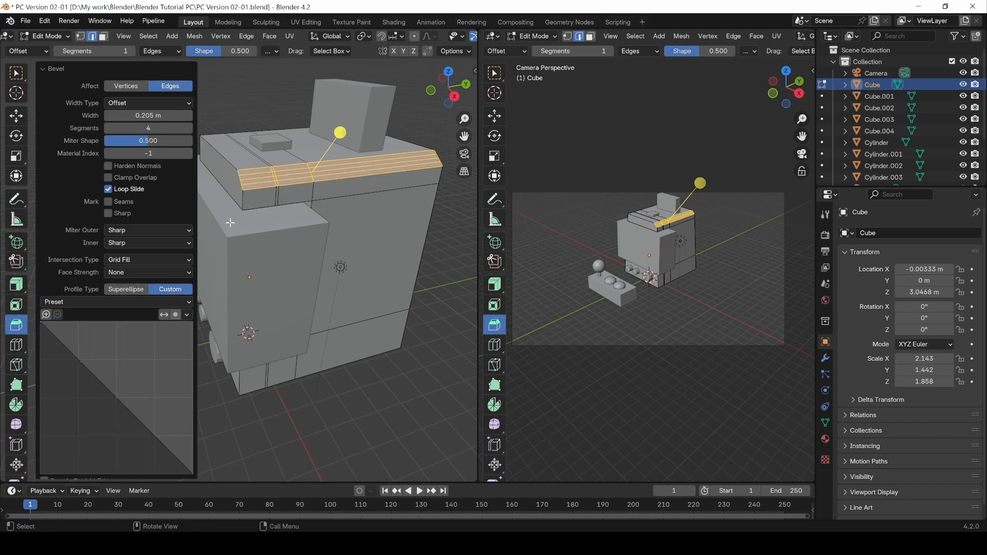
pyautogui.click(100, 302)
pyautogui.click(96, 324)
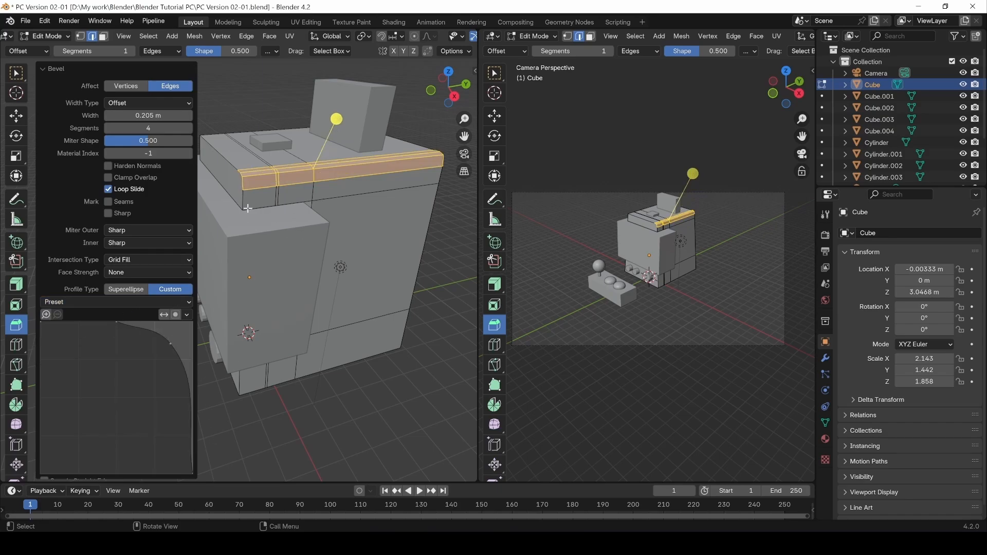
pyautogui.moveTo(235, 172); pyautogui.dragTo(268, 181, button='middle')
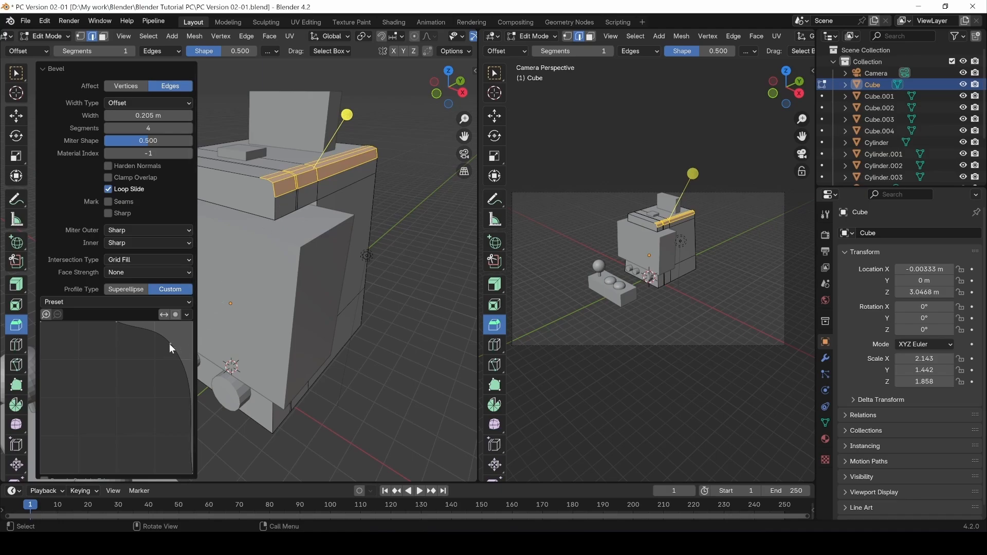
# Raise the bevel to 5 segments and bend the custom profile curve into a bulge.
pyautogui.moveTo(170, 344); pyautogui.dragTo(57, 378)
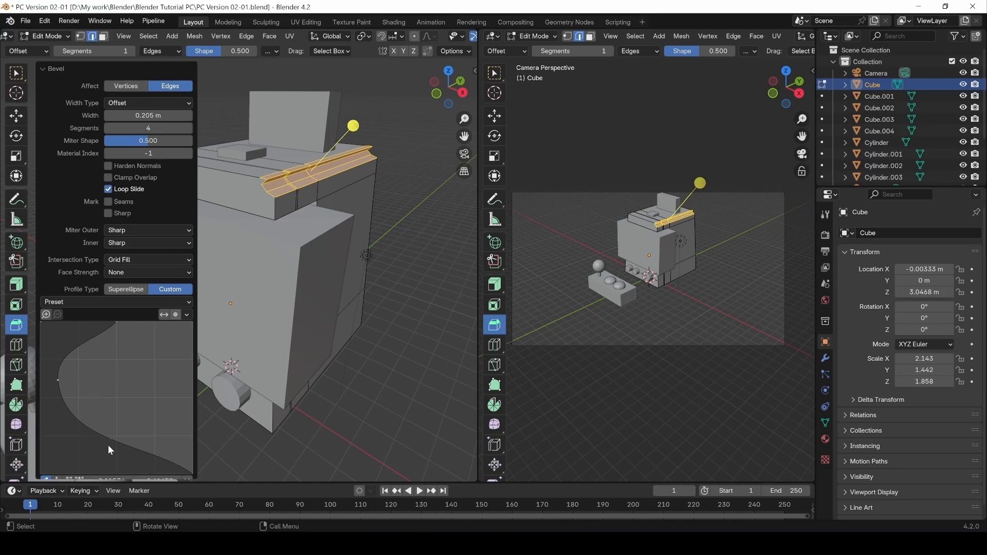
pyautogui.moveTo(108, 445); pyautogui.dragTo(116, 378)
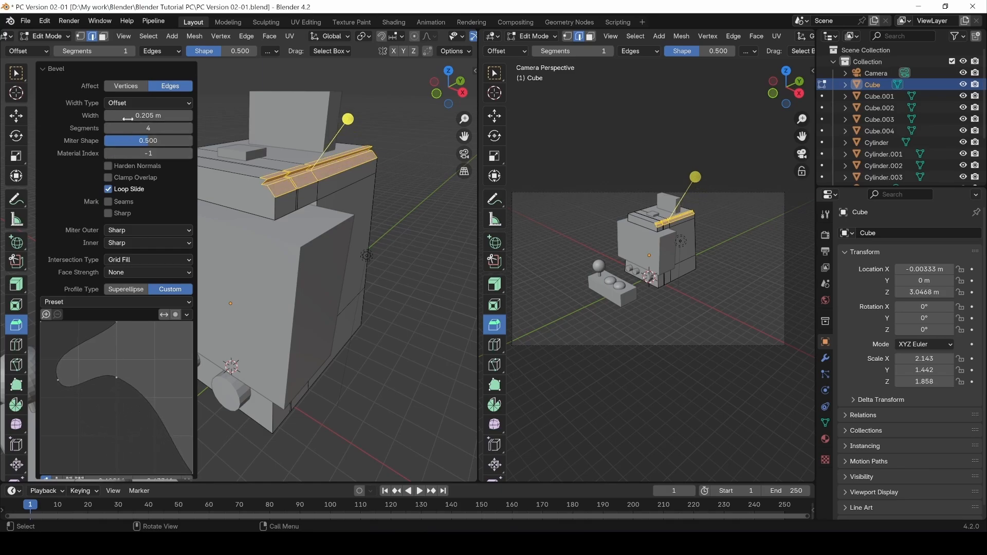
pyautogui.click(189, 127)
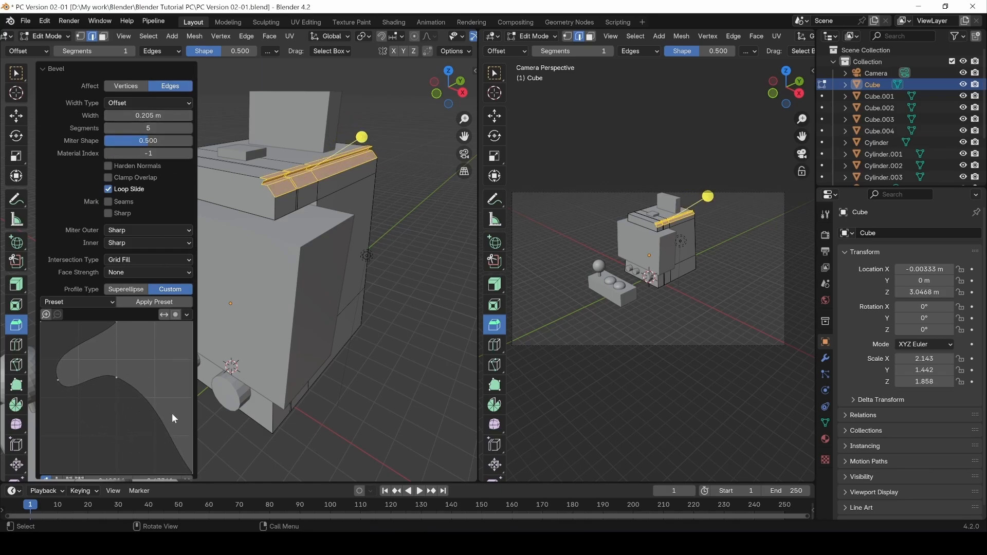
pyautogui.click(79, 301)
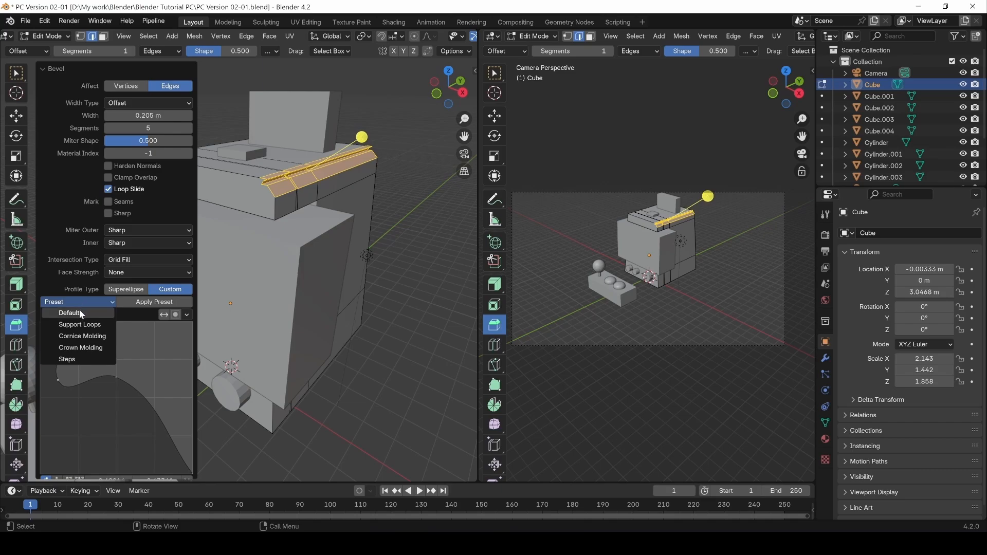
pyautogui.click(79, 312)
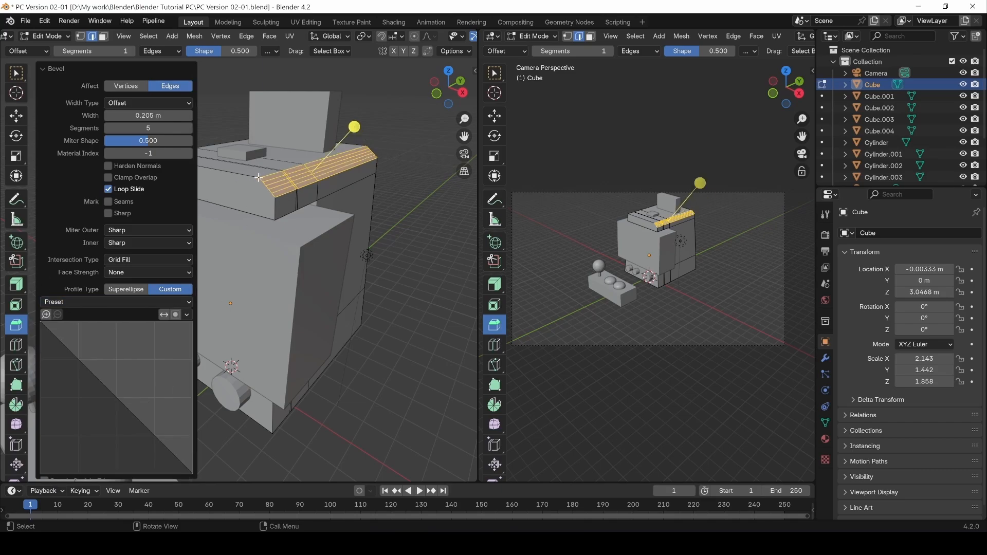
pyautogui.moveTo(94, 378); pyautogui.dragTo(133, 353)
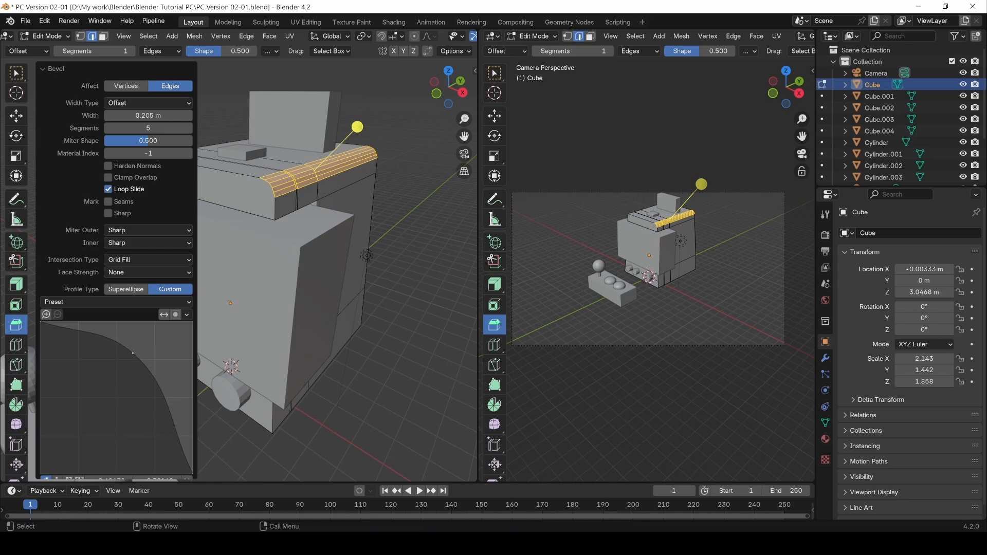
pyautogui.click(391, 398)
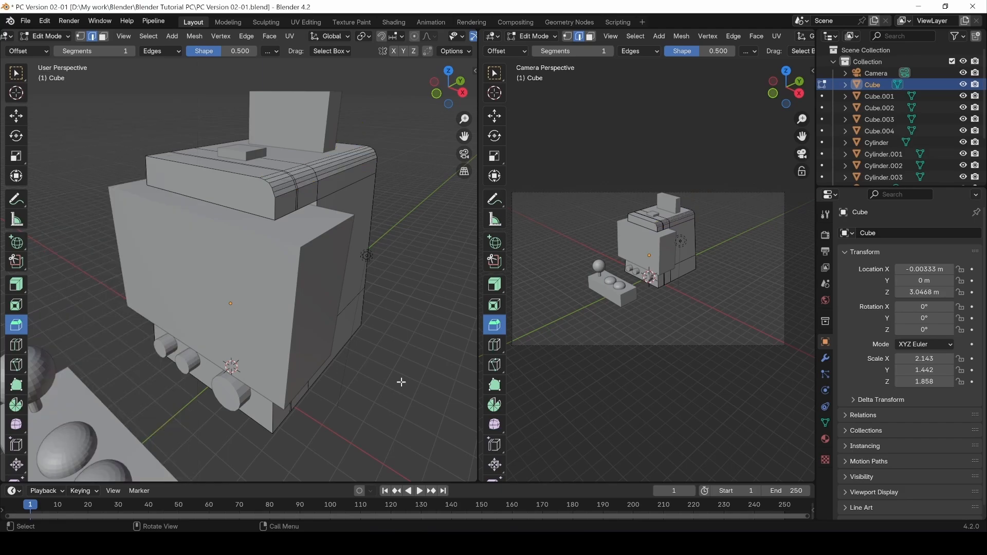
pyautogui.moveTo(375, 371); pyautogui.dragTo(368, 291, button='middle')
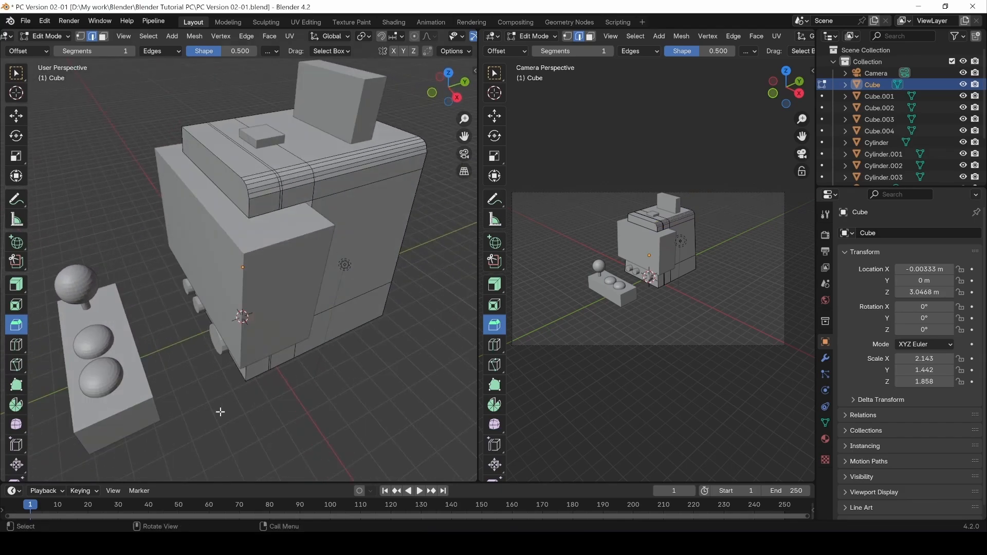
# Reopen the last bevel, re-bevel the top edge at 0.237 m with 4 segments, and deselect.
pyautogui.press('F9')
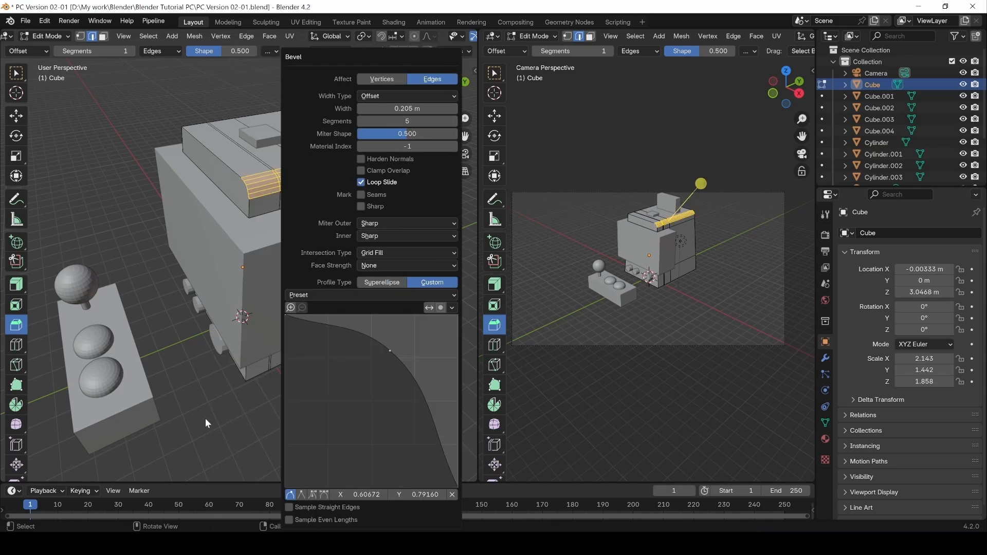
pyautogui.moveTo(241, 387); pyautogui.dragTo(336, 404, button='middle')
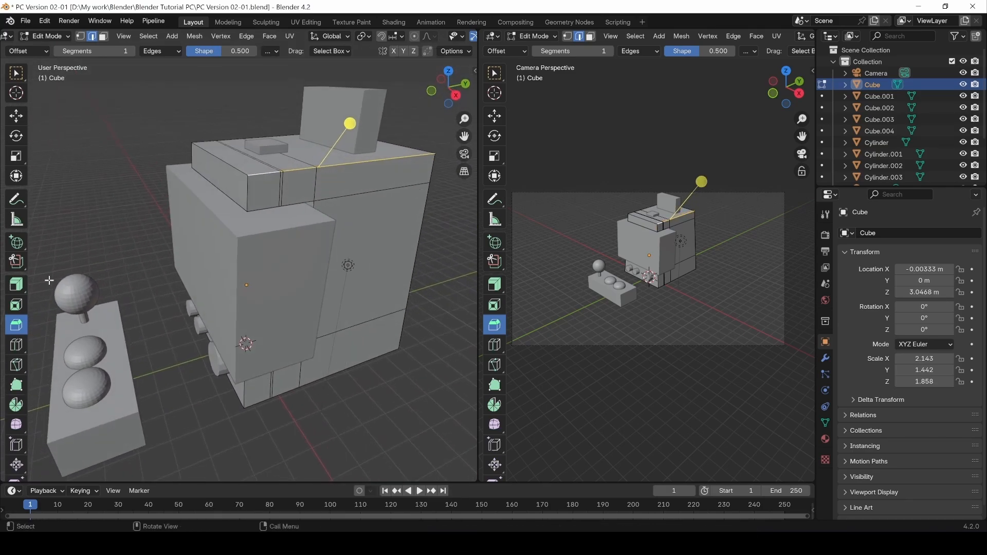
pyautogui.press('w')
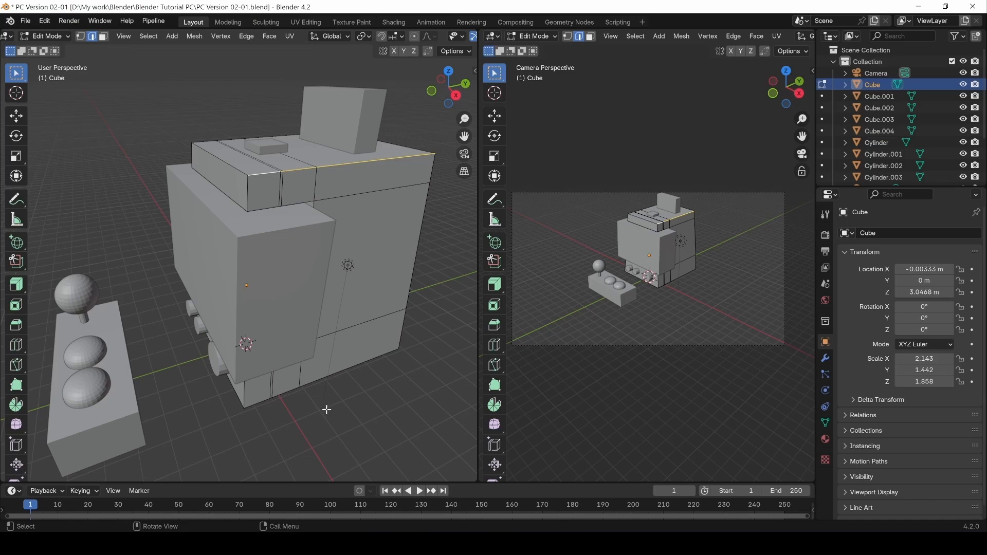
pyautogui.moveTo(370, 249); pyautogui.dragTo(356, 258, button='middle')
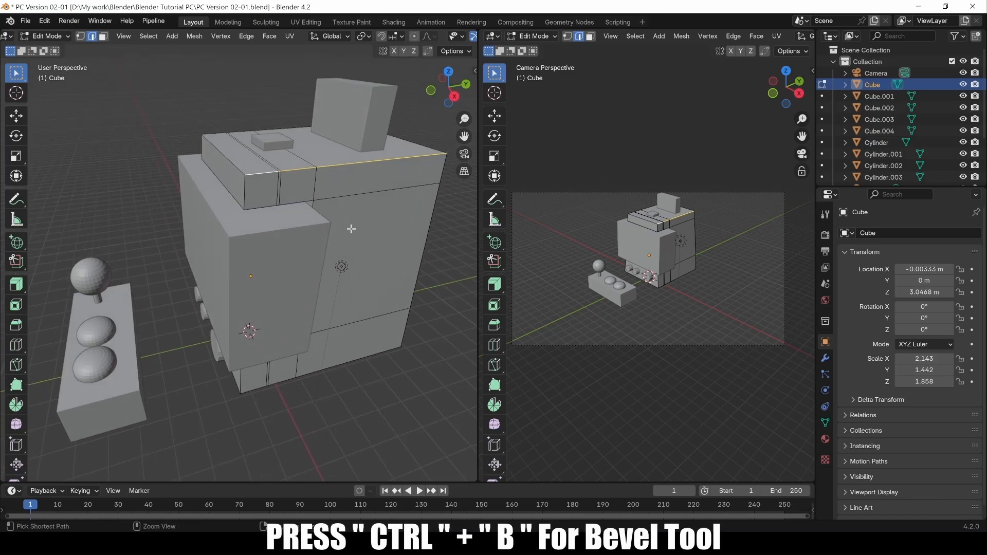
pyautogui.hotkey('ctrl', 'b')
pyautogui.scroll(4, 267, 191)
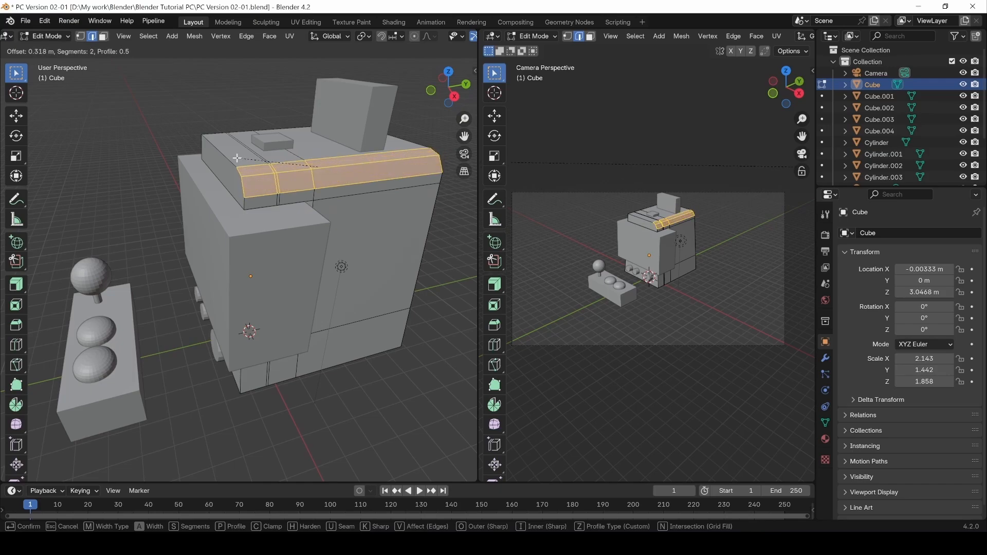
pyautogui.scroll(-1, 238, 159)
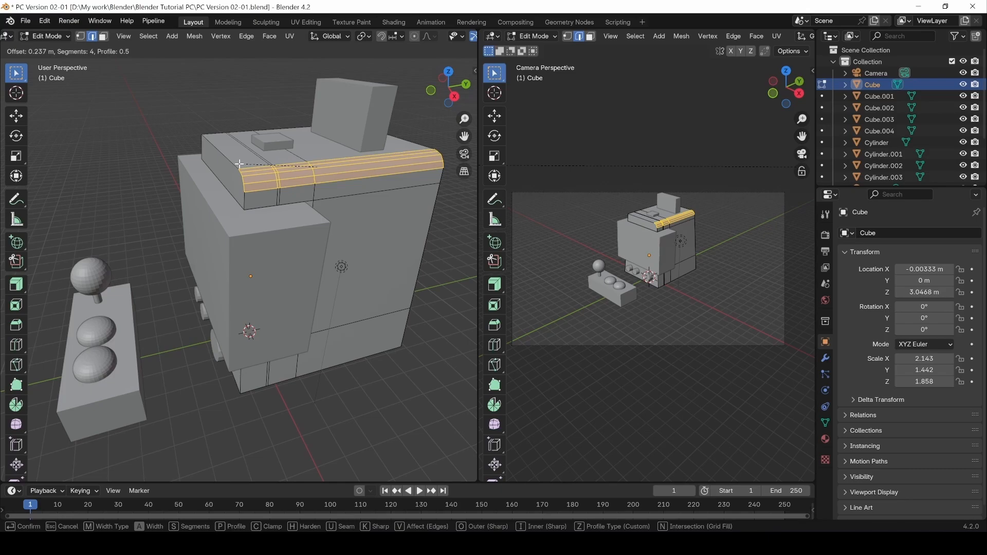
pyautogui.click(239, 163)
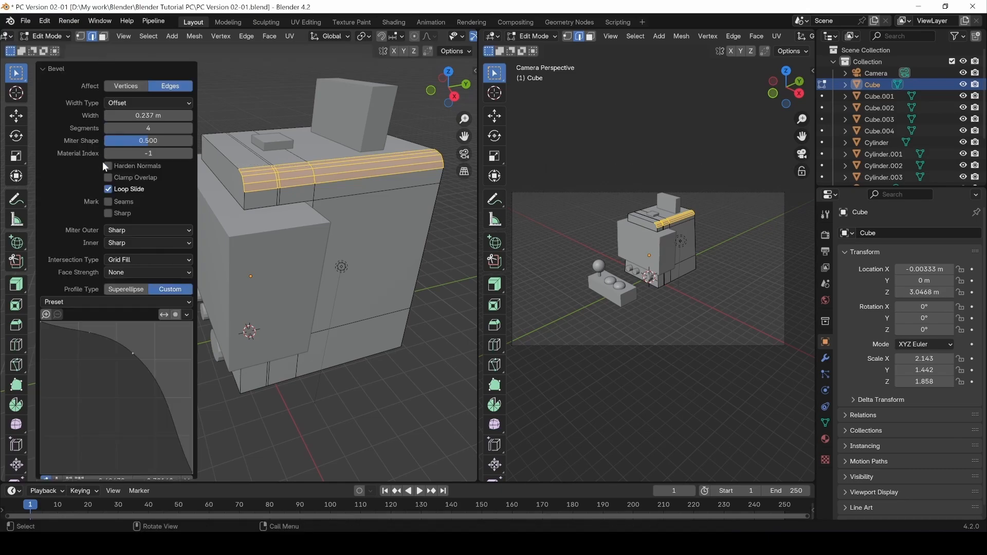
pyautogui.click(325, 432)
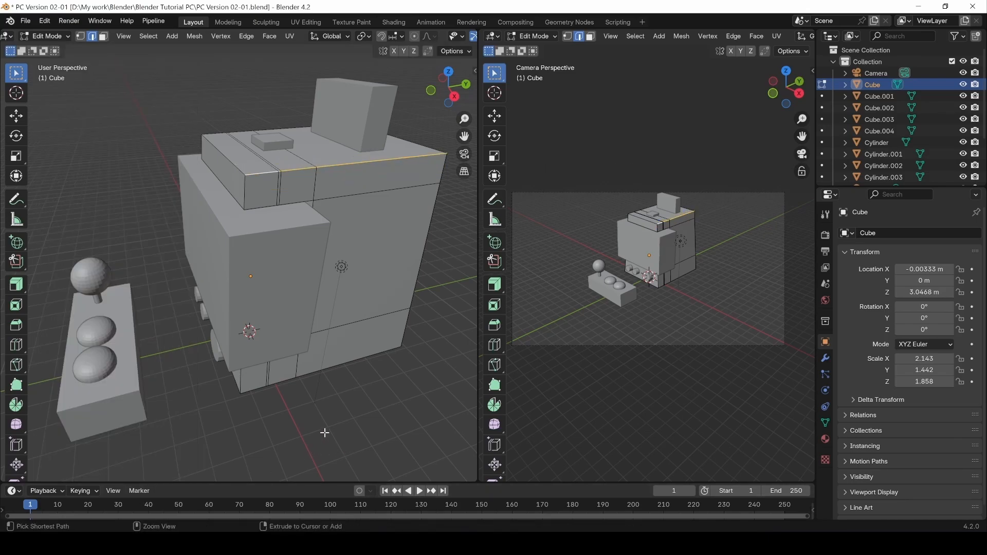
# Select the upper block's front and back edge loops plus the cabinet's bottom front edge loop.
pyautogui.doubleClick(274, 173)
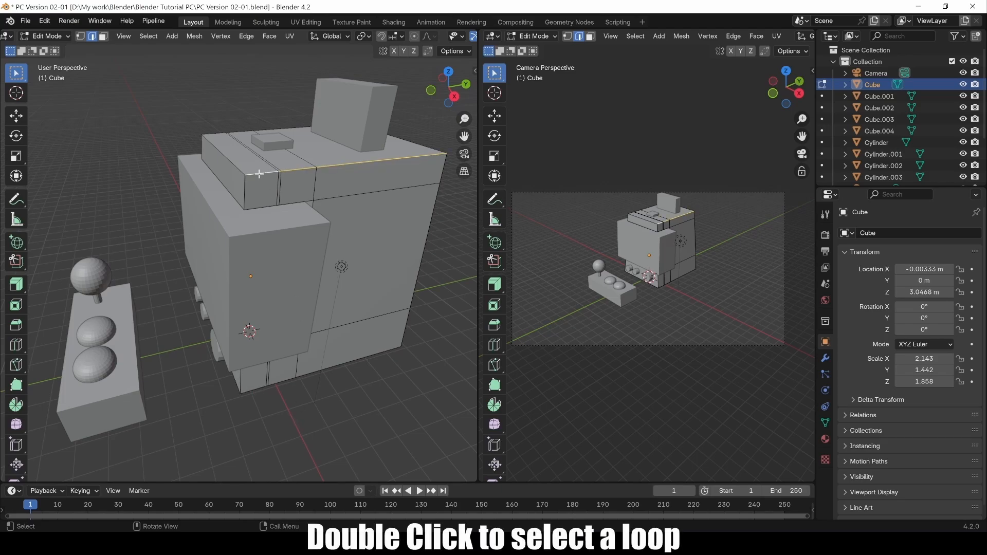
pyautogui.keyDown('shift'); pyautogui.doubleClick(219, 132); pyautogui.keyUp('shift')
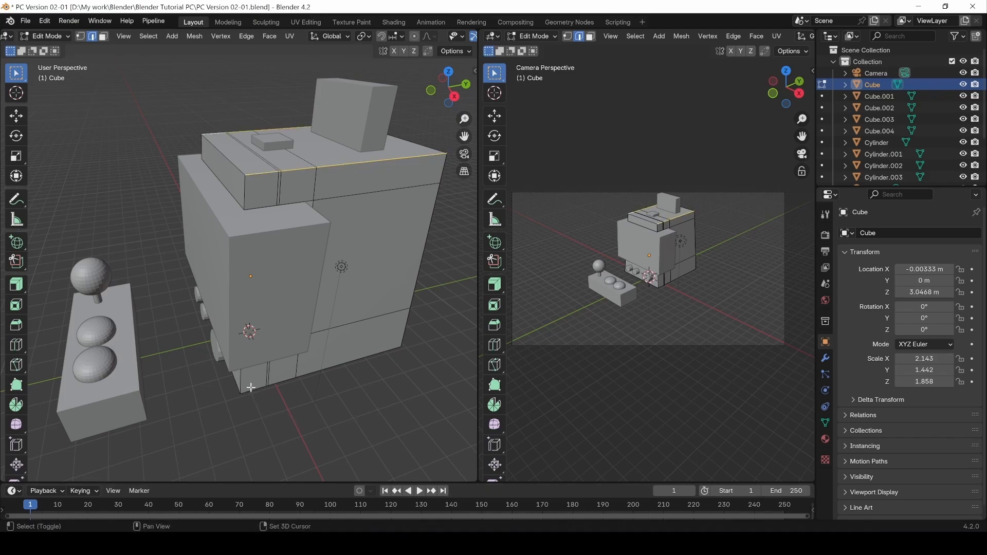
pyautogui.moveTo(181, 378); pyautogui.dragTo(317, 432, button='middle')
pyautogui.keyDown('shift'); pyautogui.doubleClick(236, 419); pyautogui.keyUp('shift')
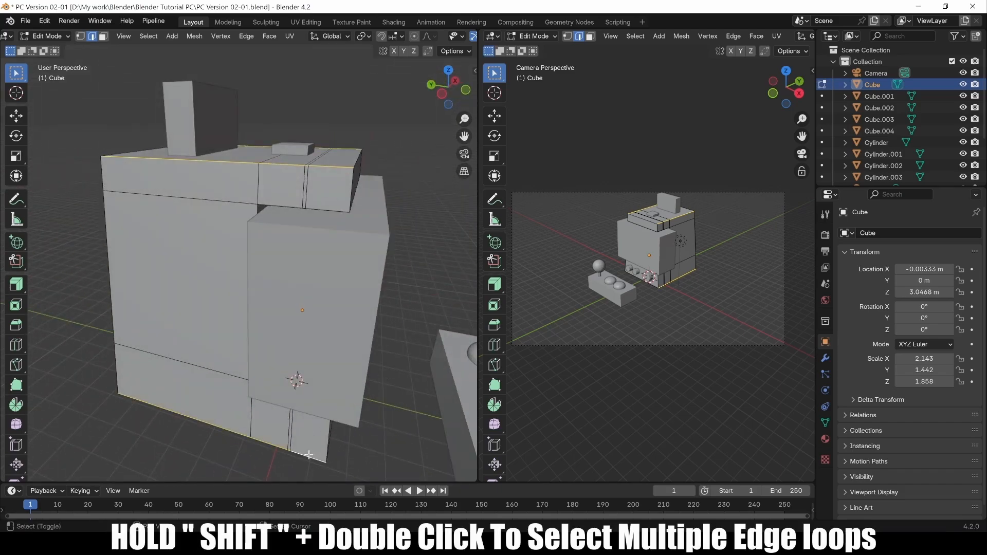
pyautogui.moveTo(235, 419); pyautogui.dragTo(269, 363, button='middle')
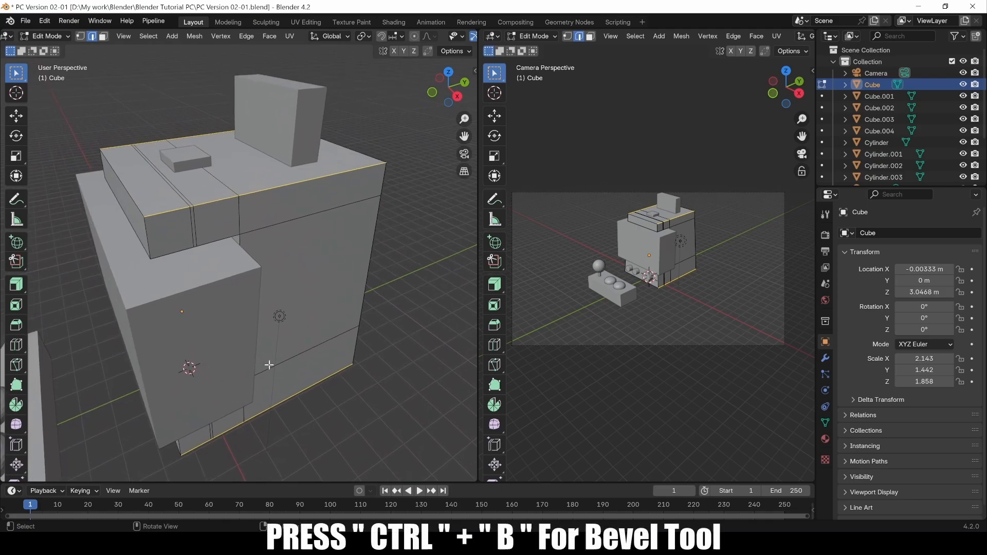
# Bevel the selected loops at 0.178 m with 3 segments, then return to object mode.
pyautogui.hotkey('ctrl', 'b')
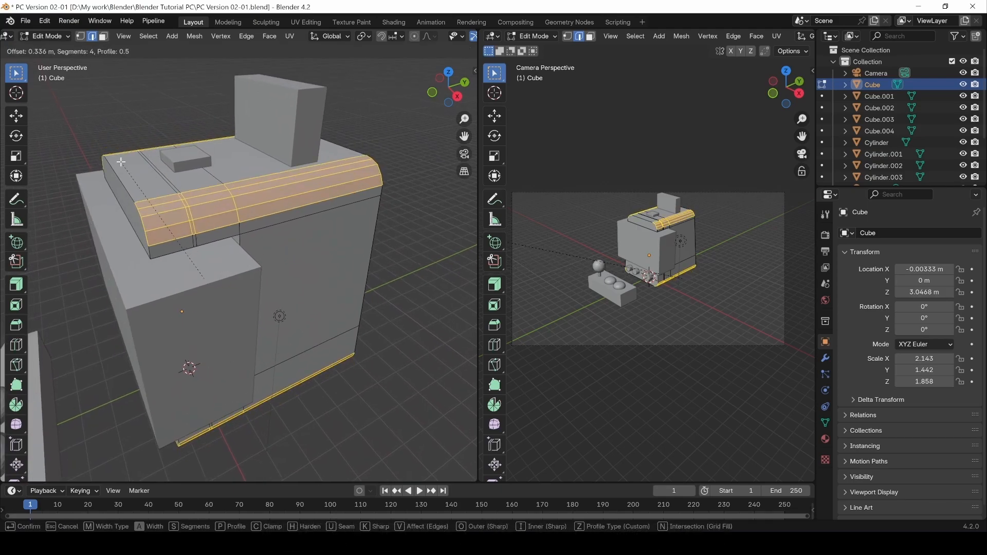
pyautogui.scroll(-3, 131, 170)
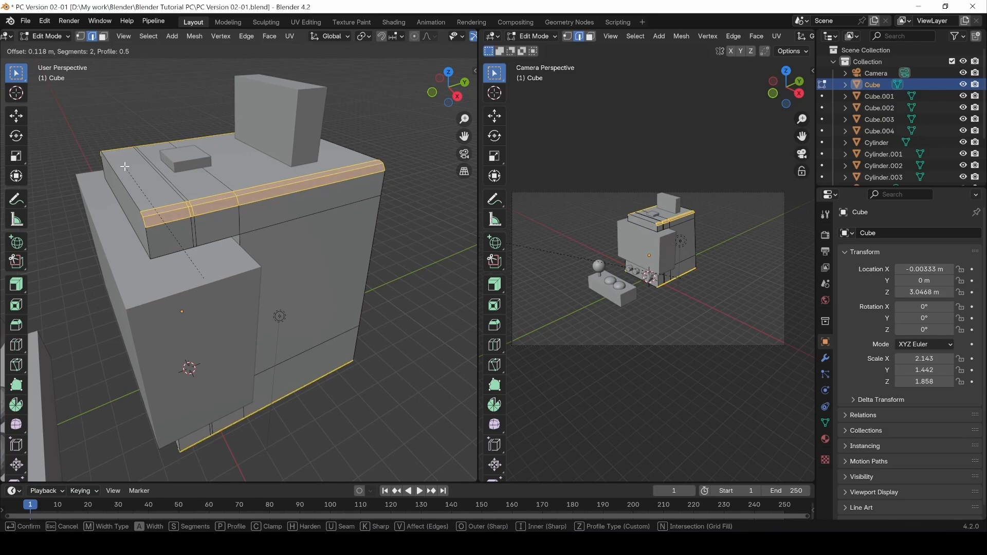
pyautogui.scroll(2, 123, 166)
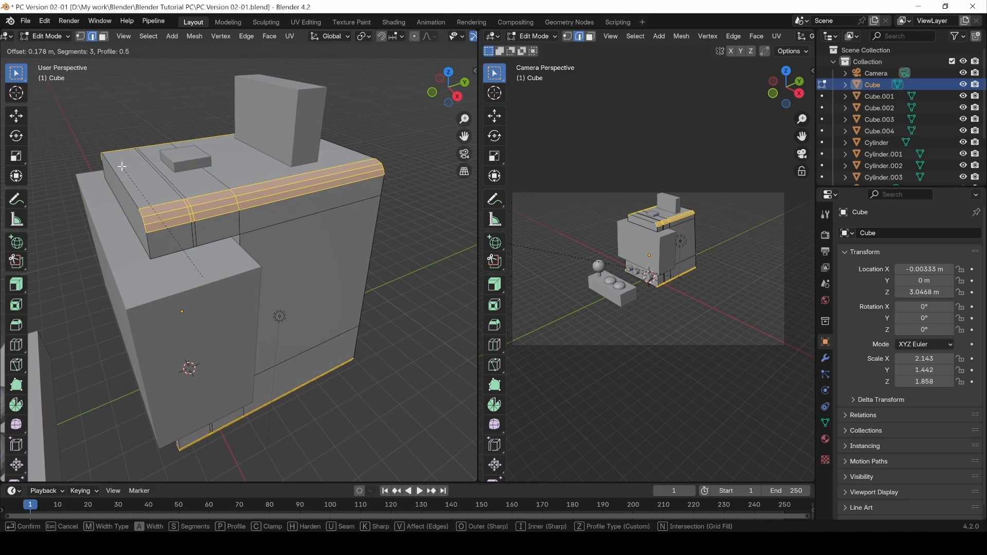
pyautogui.click(122, 166)
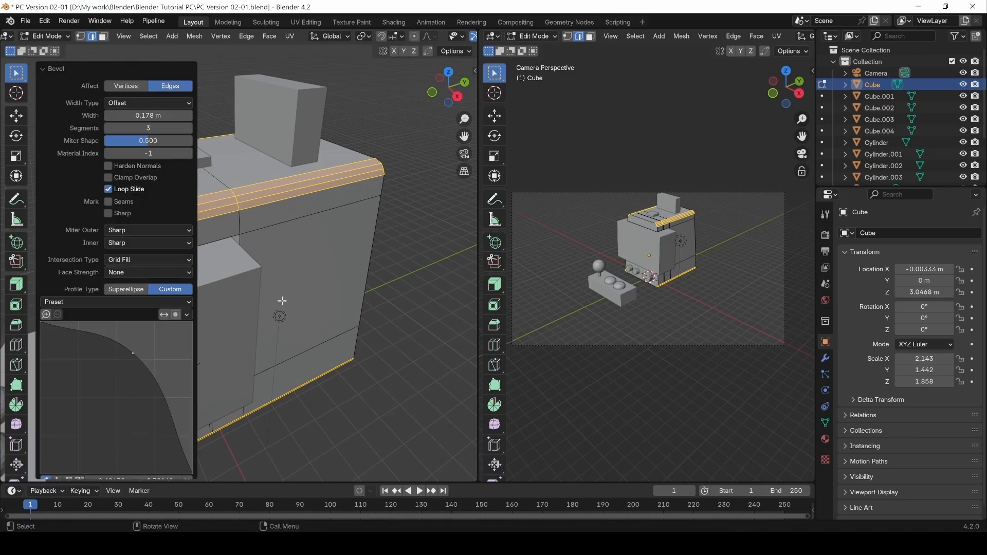
pyautogui.moveTo(304, 374); pyautogui.dragTo(387, 413, button='middle')
pyautogui.press('Tab')
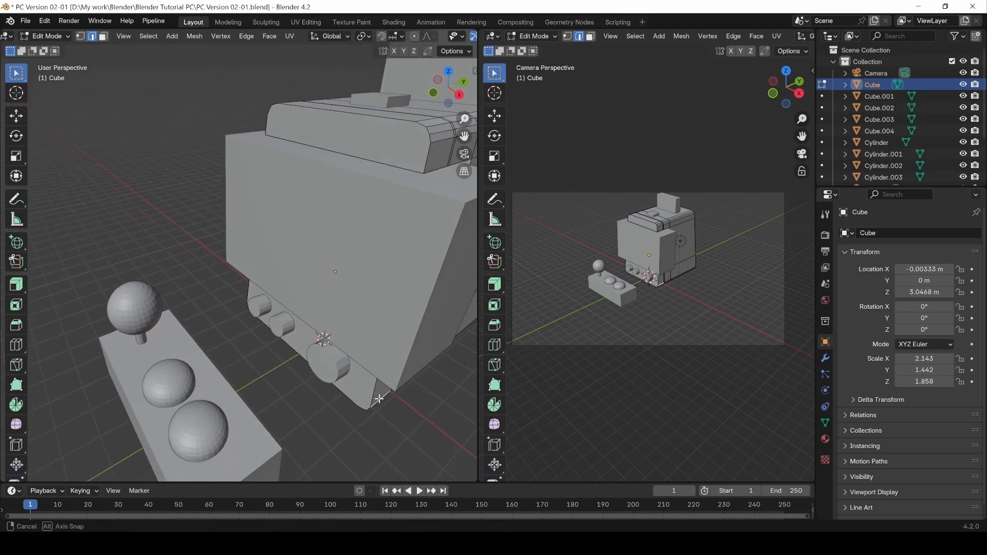
# Select Cube.001 and, in edit mode, pick the front panel's top and bottom edge loops.
pyautogui.click(433, 279)
pyautogui.moveTo(418, 368); pyautogui.dragTo(248, 256, button='middle')
pyautogui.press('Tab')
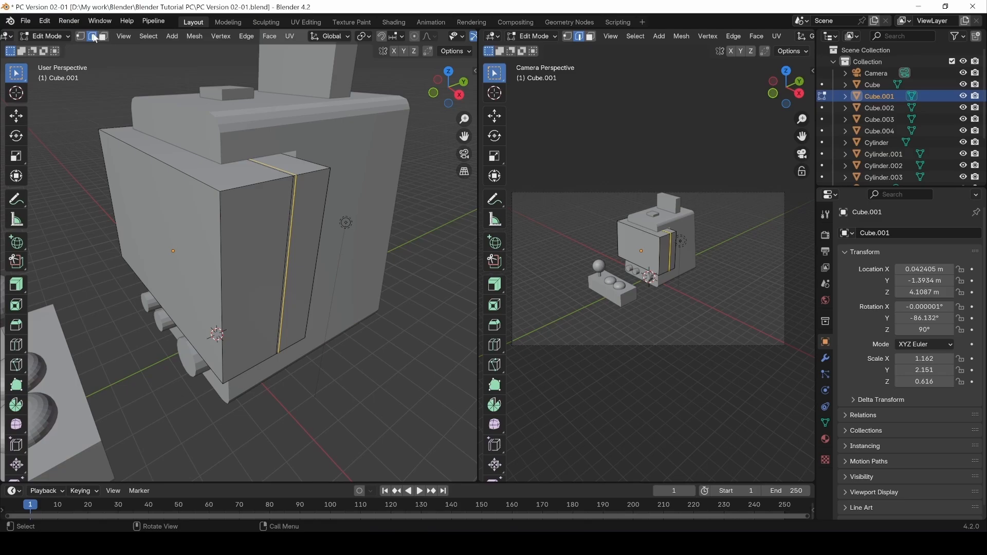
pyautogui.click(238, 191)
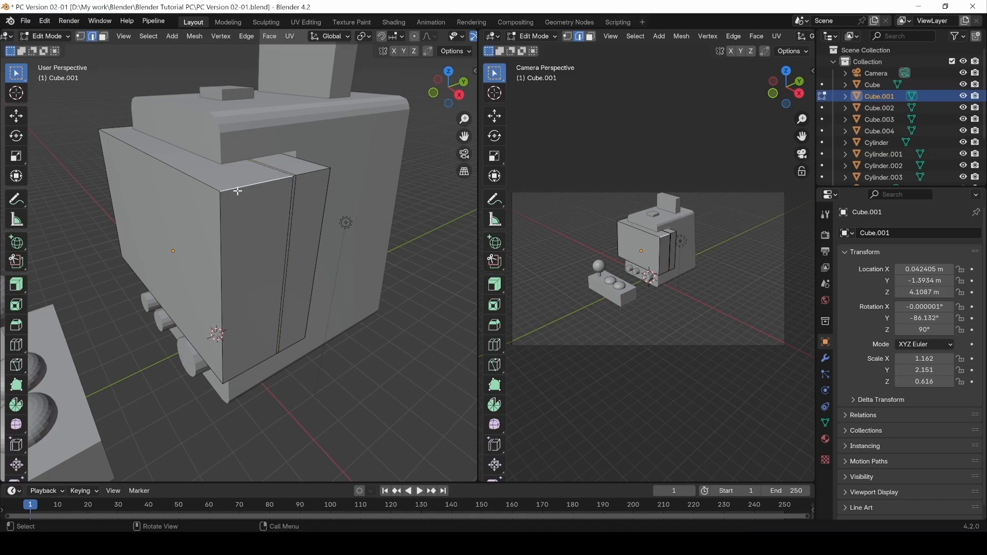
pyautogui.keyDown('shift'); pyautogui.doubleClick(245, 371); pyautogui.keyUp('shift')
pyautogui.moveTo(142, 360); pyautogui.dragTo(329, 334, button='middle')
pyautogui.keyDown('shift'); pyautogui.moveTo(218, 403); pyautogui.dragTo(296, 360, button='middle'); pyautogui.keyUp('shift')
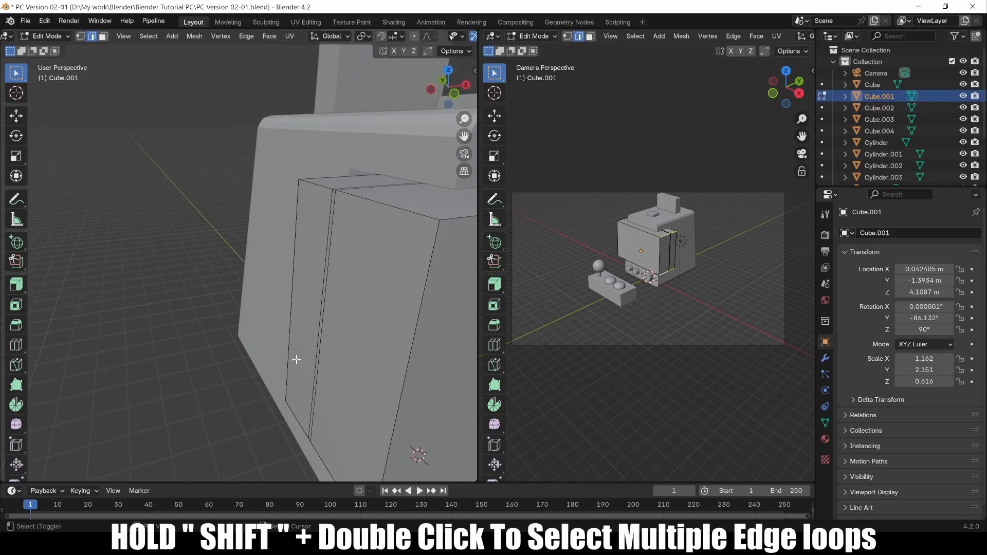
pyautogui.keyDown('shift'); pyautogui.doubleClick(398, 211); pyautogui.keyUp('shift')
pyautogui.keyDown('shift'); pyautogui.moveTo(313, 415); pyautogui.dragTo(313, 365, button='middle'); pyautogui.keyUp('shift')
pyautogui.keyDown('shift'); pyautogui.doubleClick(330, 405); pyautogui.keyUp('shift')
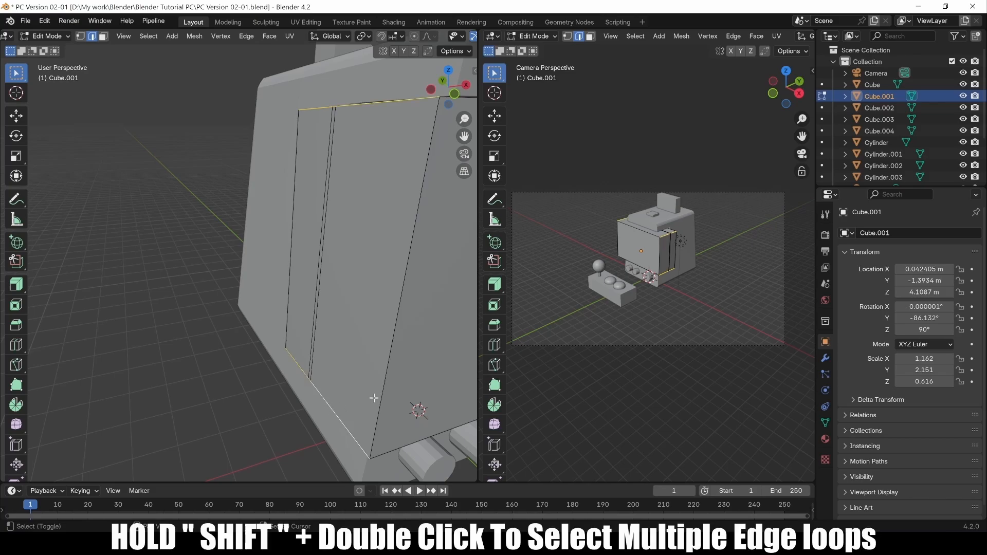
pyautogui.moveTo(374, 398); pyautogui.dragTo(226, 339, button='middle')
pyautogui.scroll(-3, 366, 394)
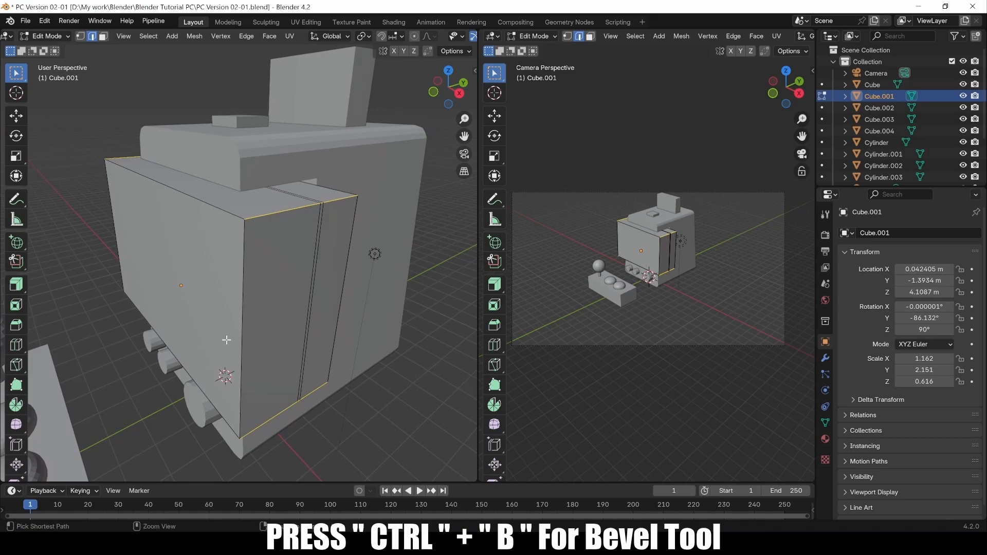
# Bevel the panel's top and bottom loops at 0.473 m with 4 segments, then deselect.
pyautogui.hotkey('ctrl', 'b')
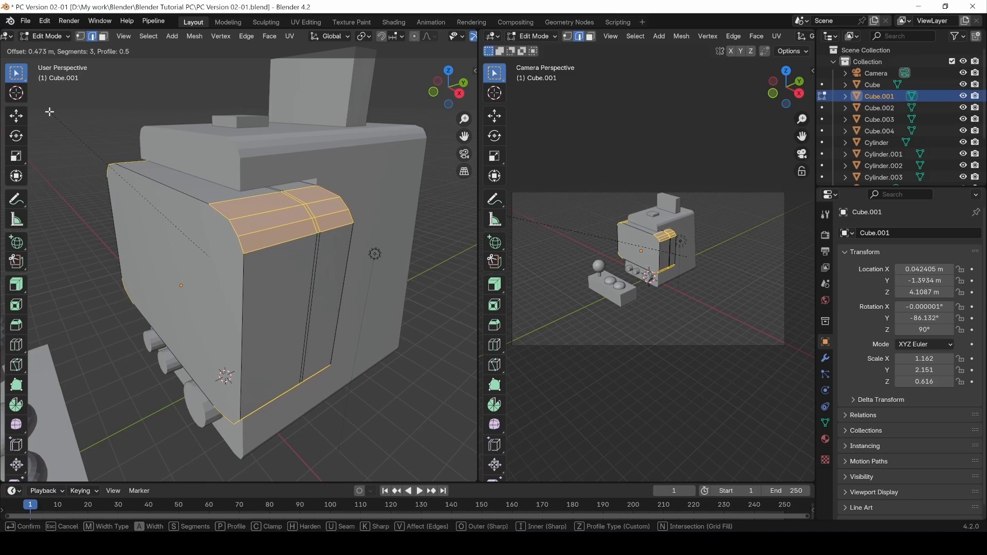
pyautogui.scroll(1, 50, 112)
pyautogui.click(49, 111)
pyautogui.moveTo(272, 305); pyautogui.dragTo(313, 326, button='middle')
pyautogui.click(322, 433)
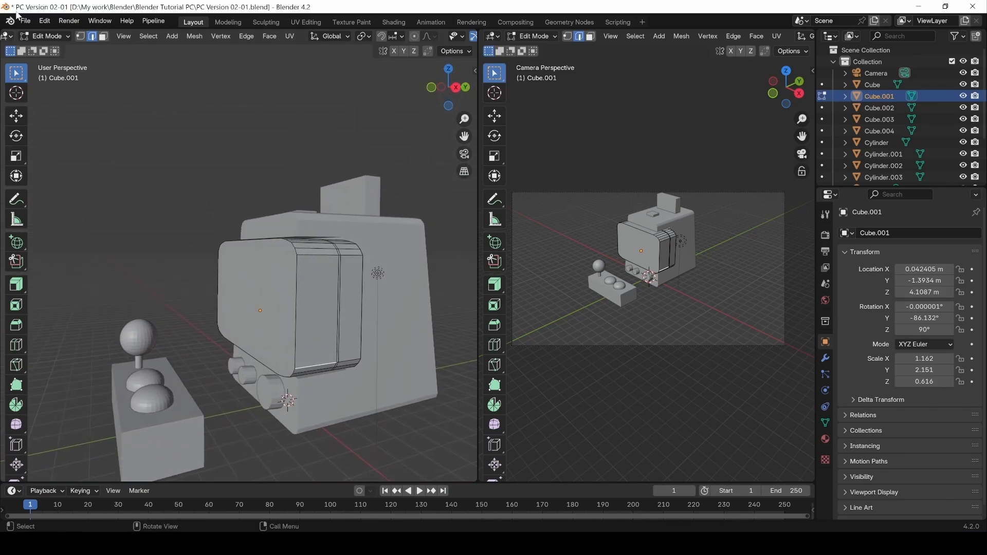
# Save the blend file.
pyautogui.click(25, 24)
pyautogui.click(40, 97)
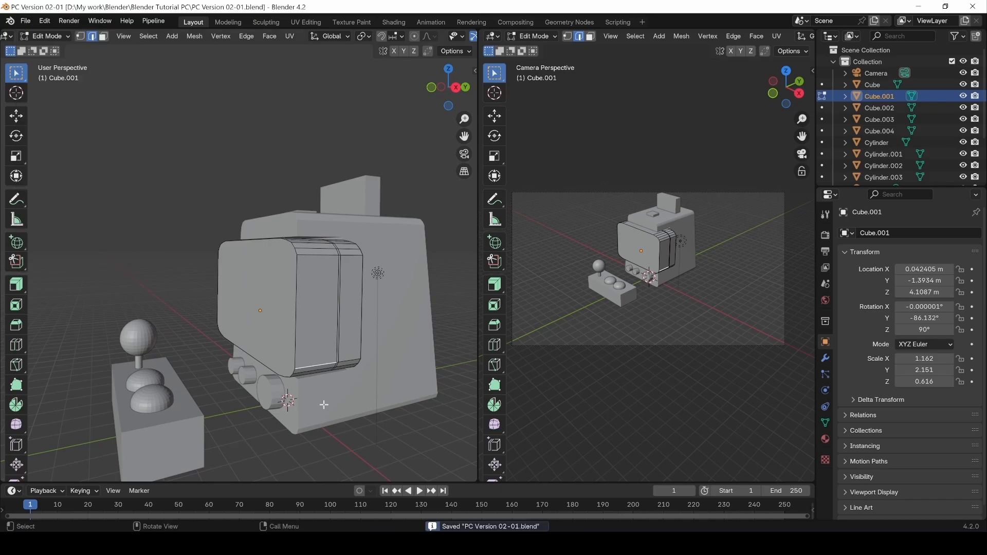
pyautogui.moveTo(324, 405); pyautogui.dragTo(322, 349, button='middle')
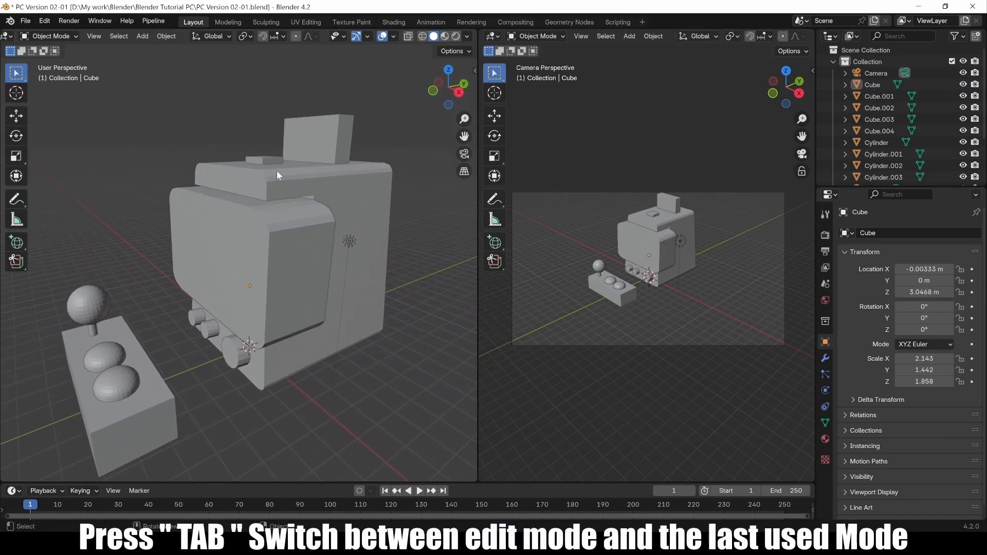
# Select Cube and Cube.001 together and enter Edit Mode on both.
pyautogui.click(270, 191)
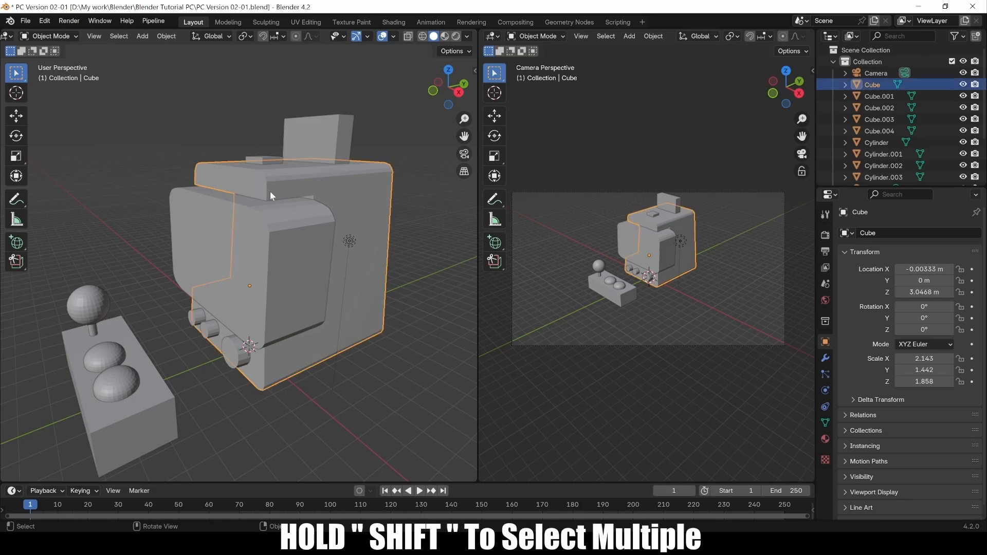
pyautogui.keyDown('shift'); pyautogui.click(282, 246); pyautogui.keyUp('shift')
pyautogui.click(48, 37)
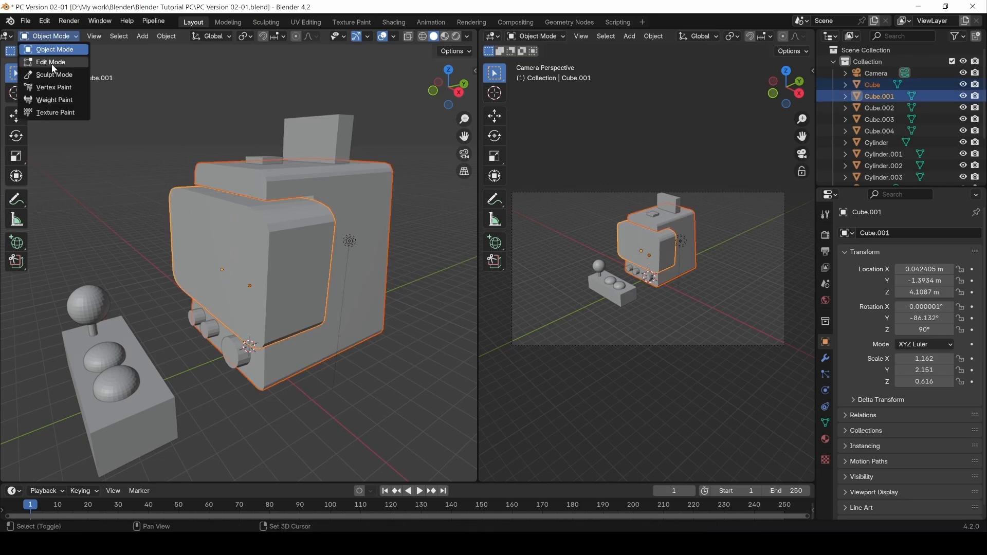
pyautogui.click(41, 65)
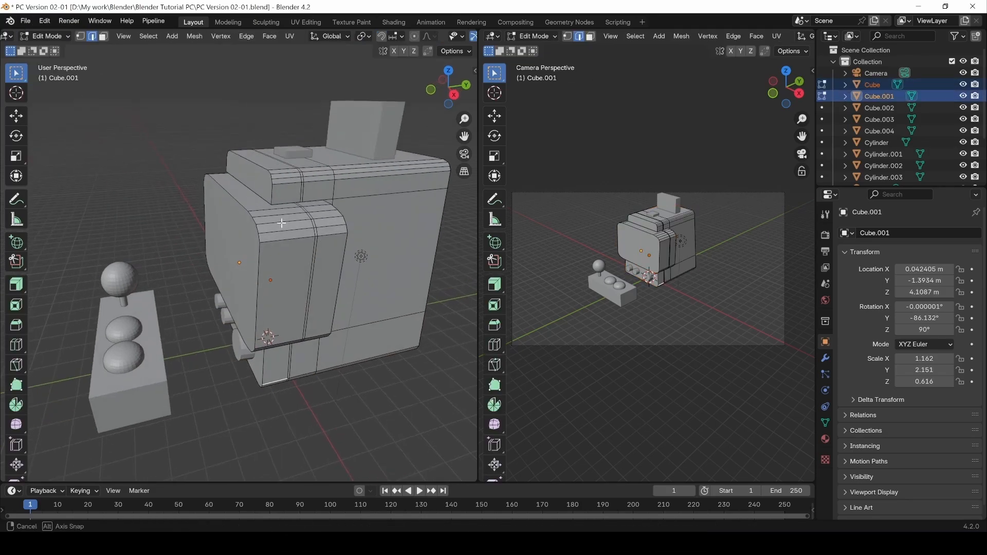
pyautogui.moveTo(282, 223)
pyautogui.mouseDown(button='middle')
pyautogui.moveTo(242, 230)
pyautogui.moveTo(229, 214)
pyautogui.moveTo(316, 205)
pyautogui.moveTo(291, 233)
pyautogui.mouseUp(button='middle')
# In face mode, select the vertical middle face loops on the cabinet top, front panel and lower block.
pyautogui.press('3')
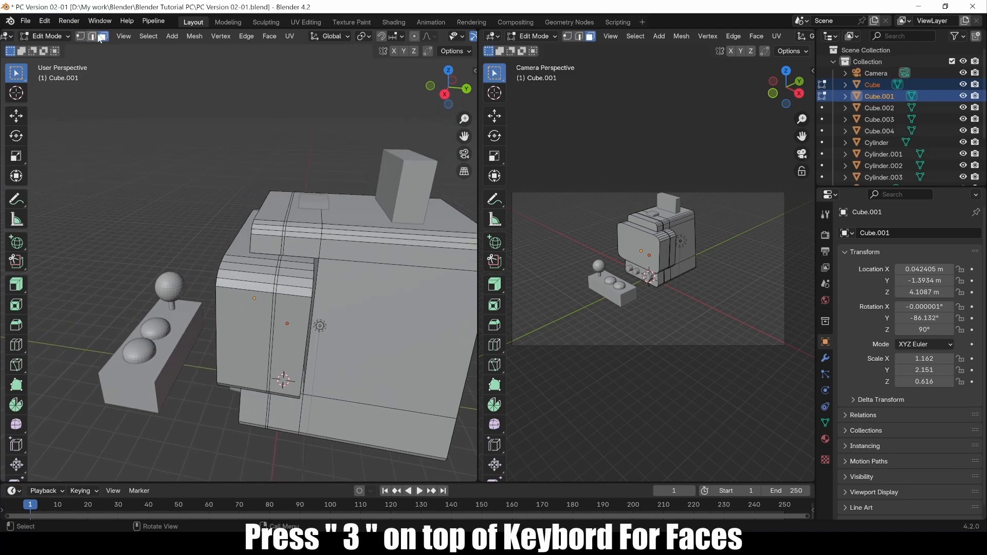
pyautogui.scroll(6, 331, 236)
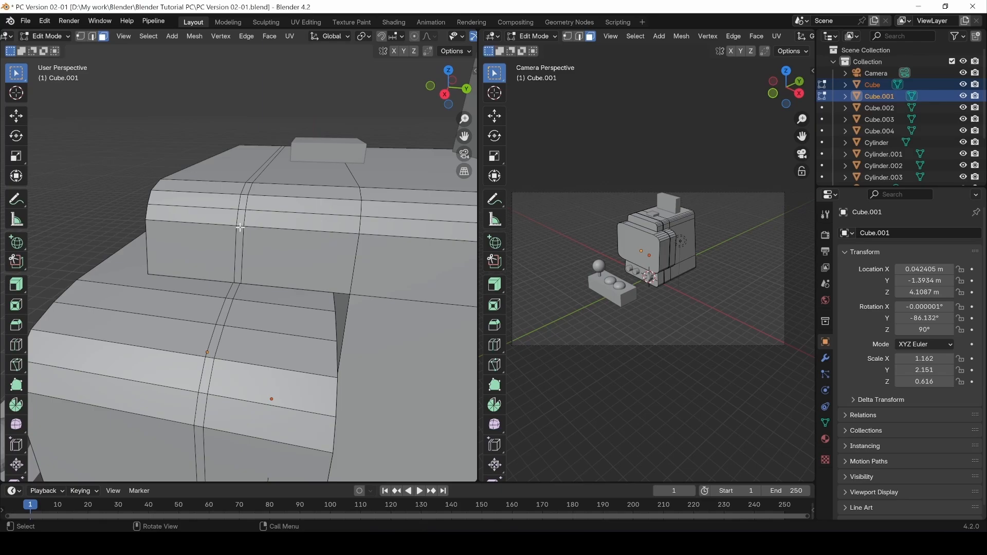
pyautogui.doubleClick(240, 227)
pyautogui.keyDown('shift'); pyautogui.moveTo(239, 317); pyautogui.dragTo(268, 261, button='middle'); pyautogui.keyUp('shift')
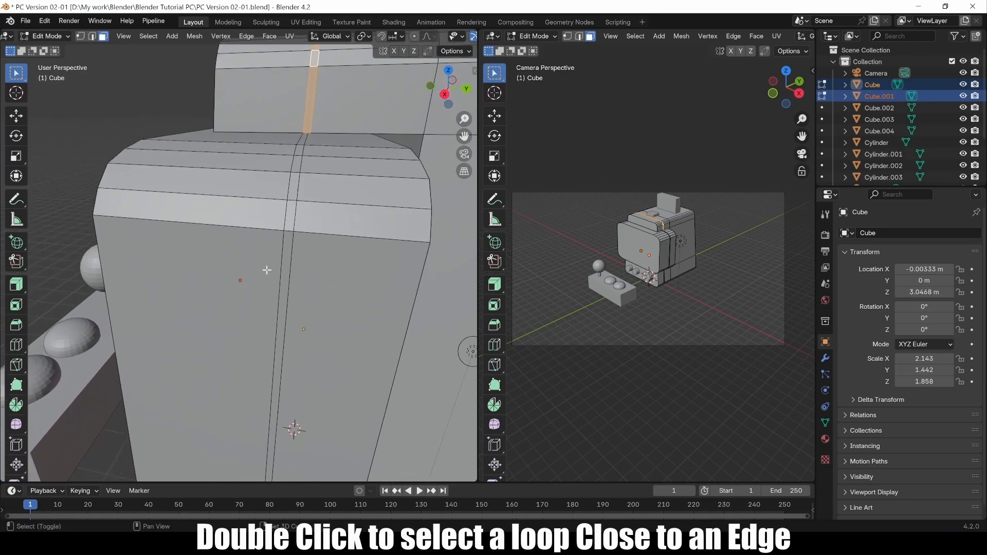
pyautogui.keyDown('shift'); pyautogui.doubleClick(289, 233); pyautogui.keyUp('shift')
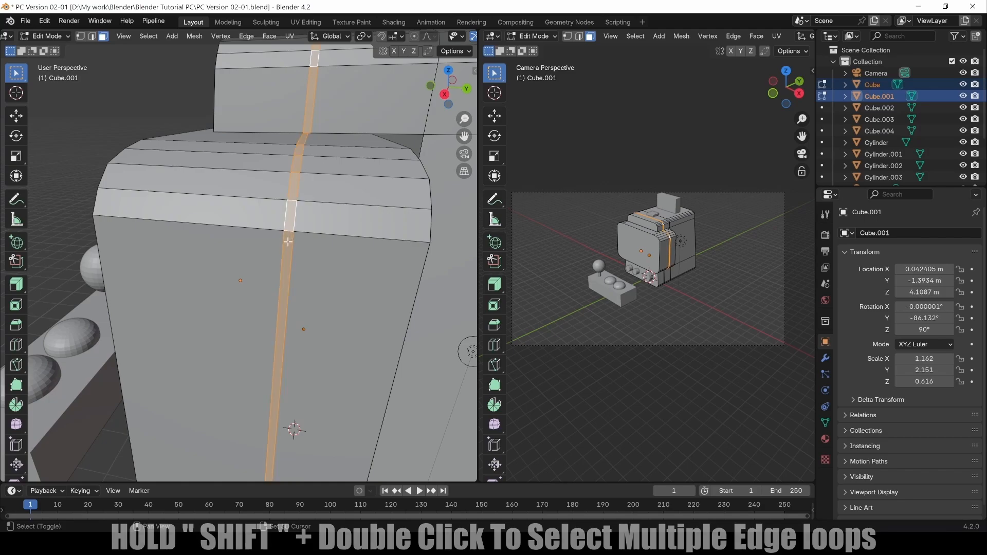
pyautogui.keyDown('shift'); pyautogui.scroll(-8, 288, 258); pyautogui.keyUp('shift')
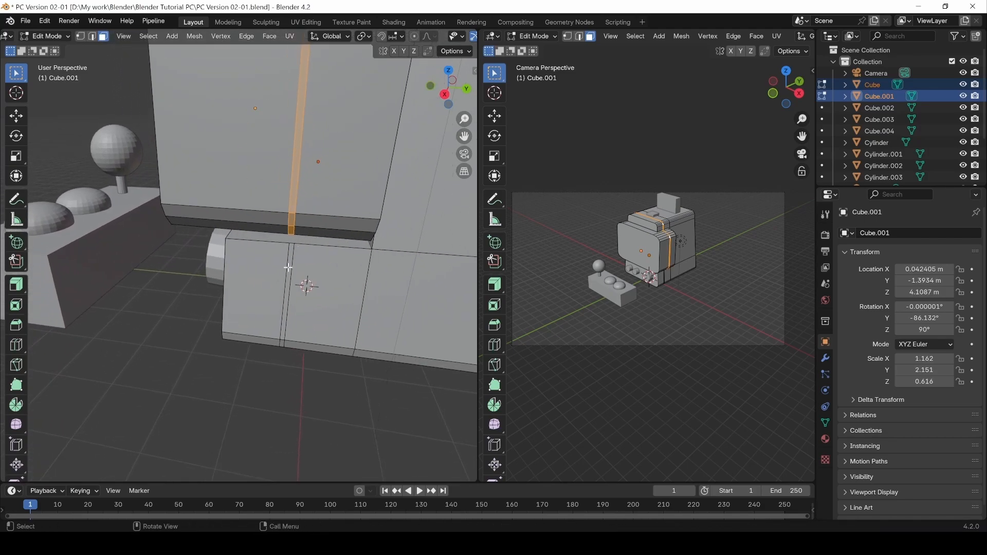
pyautogui.keyDown('shift'); pyautogui.doubleClick(283, 338); pyautogui.keyUp('shift')
pyautogui.moveTo(278, 340)
pyautogui.mouseDown(button='middle')
pyautogui.moveTo(269, 305)
pyautogui.moveTo(273, 341)
pyautogui.moveTo(273, 329)
pyautogui.moveTo(252, 329)
pyautogui.moveTo(287, 352)
pyautogui.moveTo(296, 309)
pyautogui.moveTo(293, 333)
pyautogui.mouseUp(button='middle')
# Try Extrude Region and Extrude Along Normals on the face strips, undoing both.
pyautogui.click(15, 287)
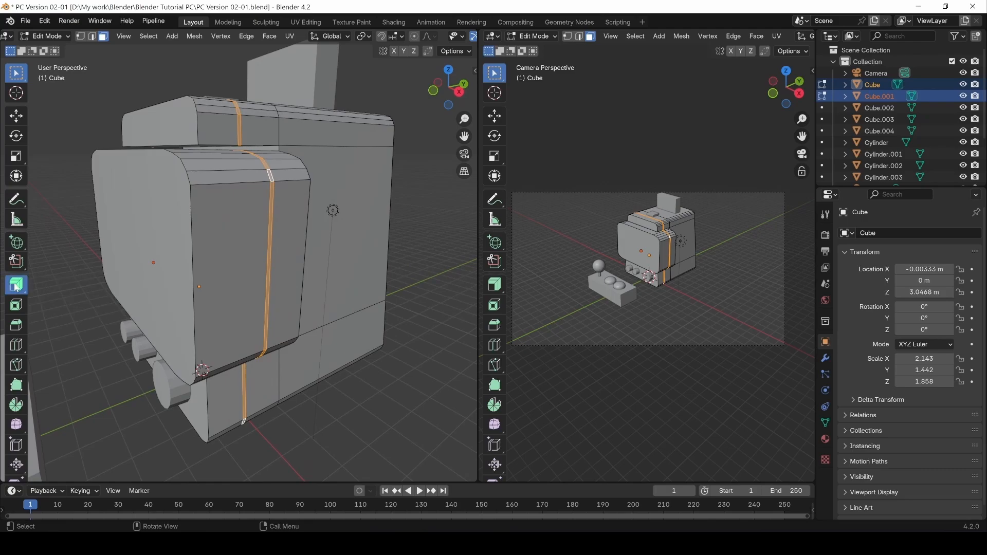
pyautogui.click(16, 287)
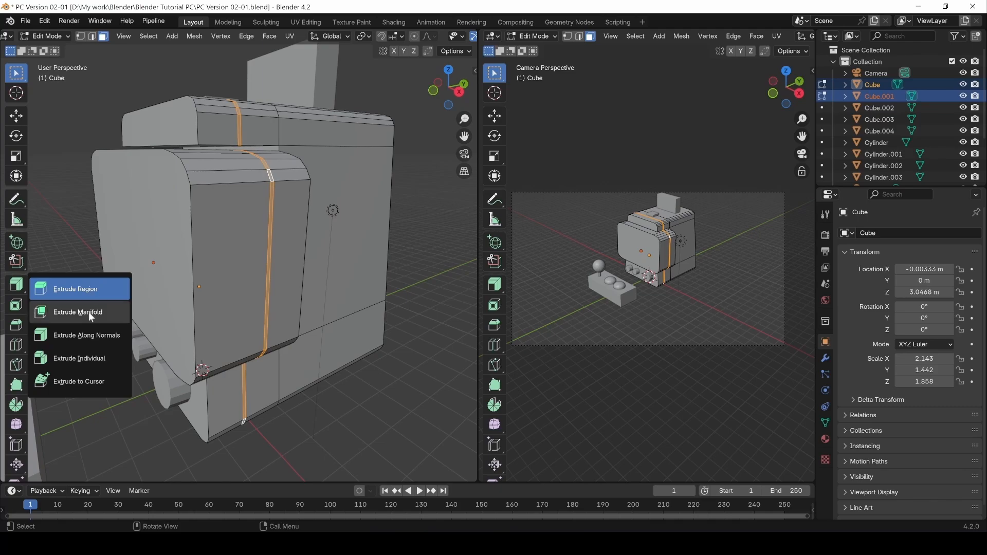
pyautogui.click(77, 289)
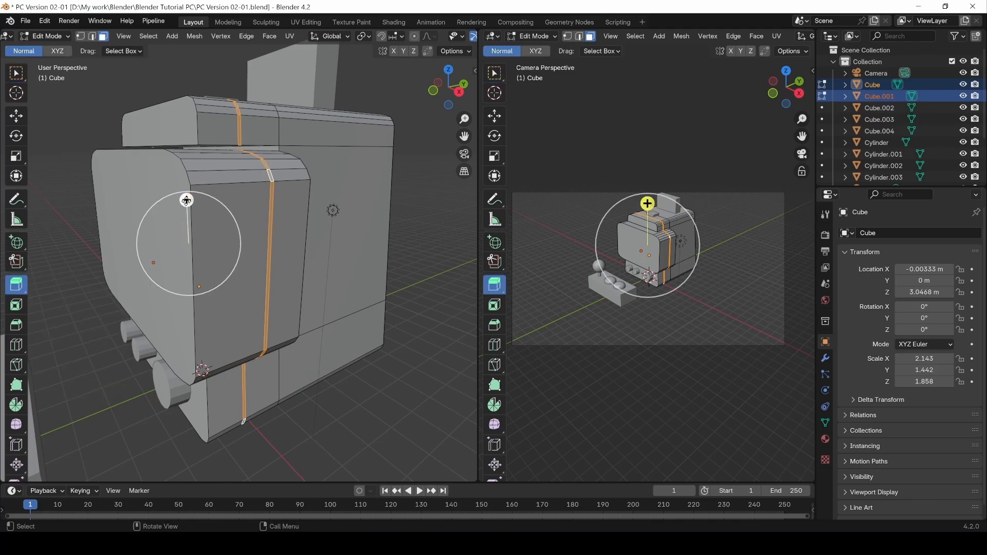
pyautogui.moveTo(187, 200); pyautogui.dragTo(174, 158)
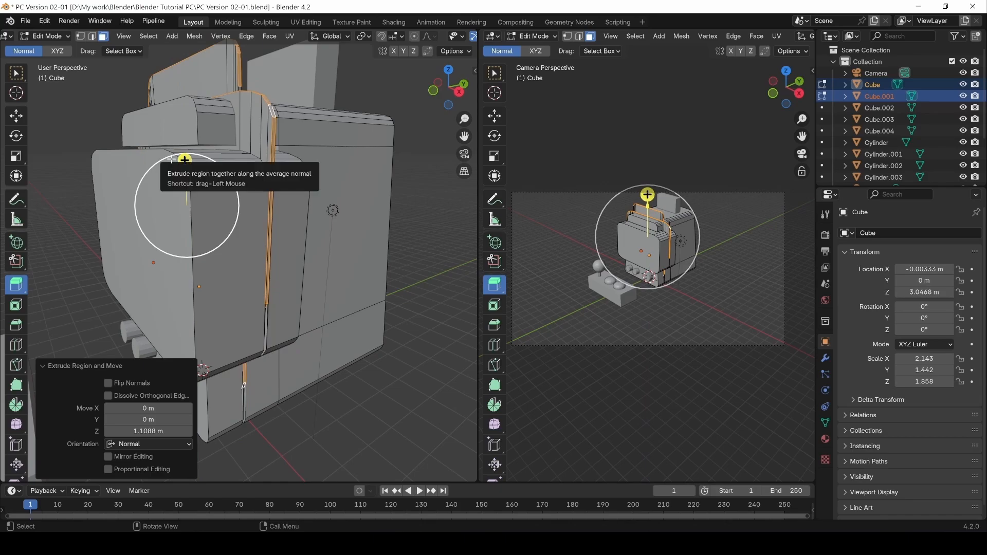
pyautogui.hotkey('ctrl', 'z')
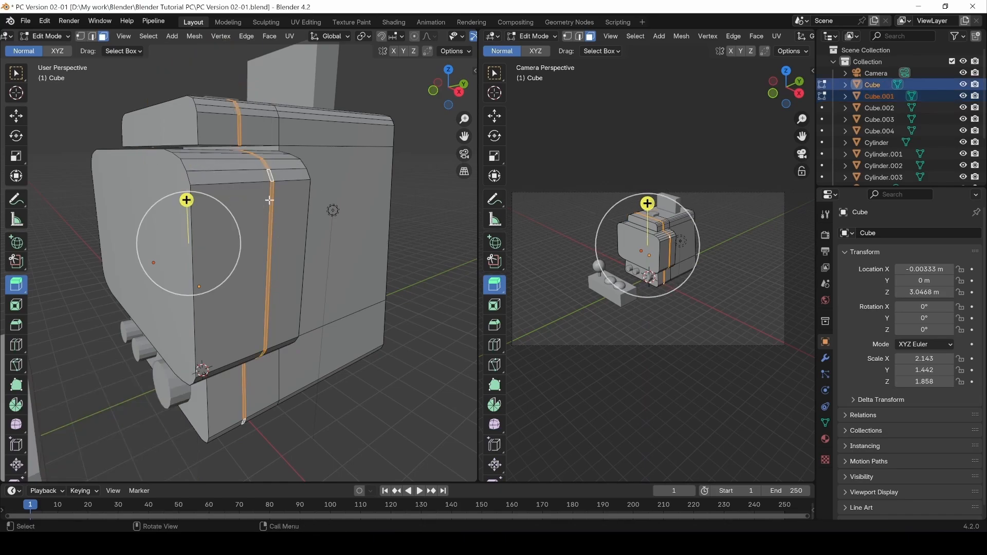
pyautogui.click(265, 167)
pyautogui.click(250, 178)
pyautogui.hotkey('ctrl', 'z')
pyautogui.hotkey('ctrl', 'z')
pyautogui.click(17, 287)
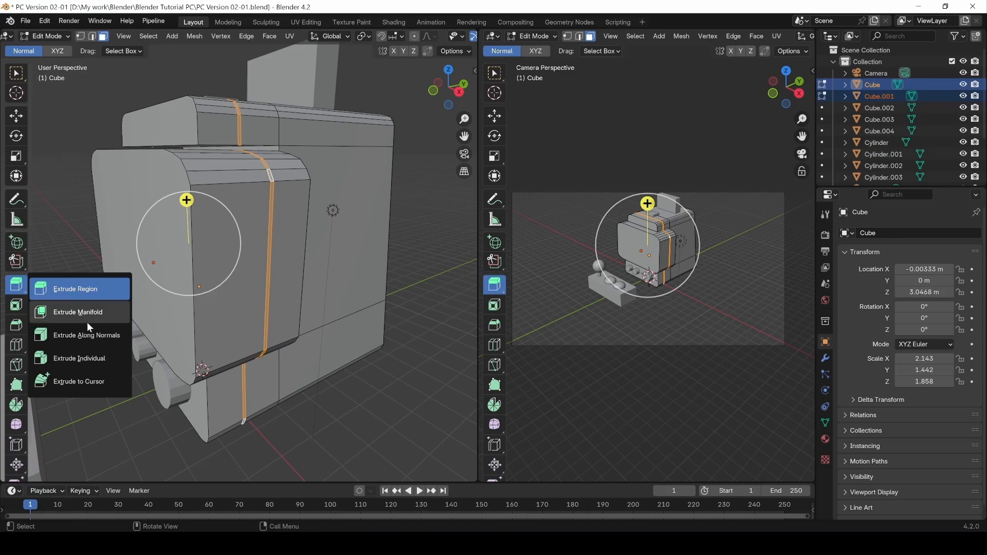
pyautogui.click(88, 352)
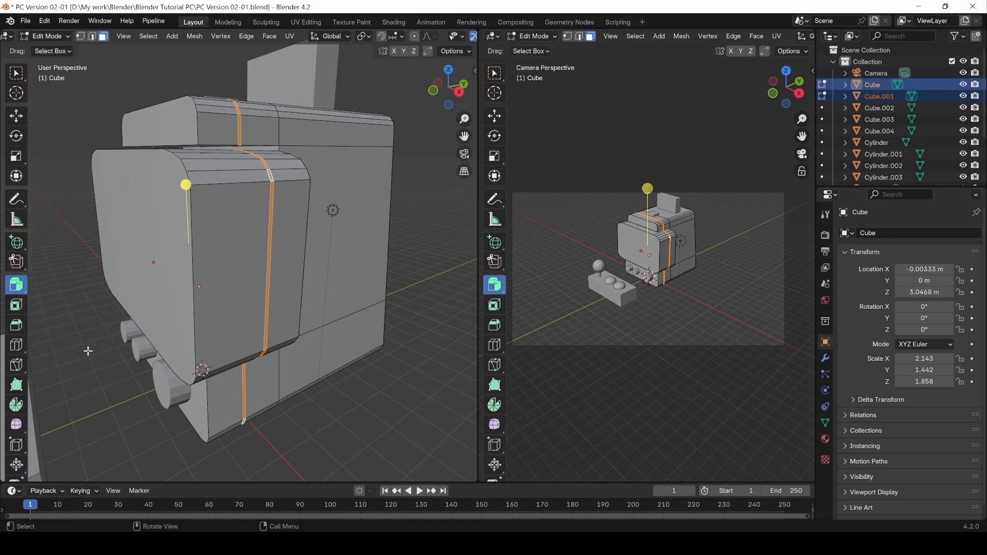
pyautogui.moveTo(185, 186); pyautogui.dragTo(179, 169)
pyautogui.hotkey('ctrl', 'z')
# Push the strips inward to -0.0493 m with Extrude Individual and check the result.
pyautogui.moveTo(18, 289); pyautogui.dragTo(90, 355)
pyautogui.moveTo(185, 186); pyautogui.dragTo(171, 212)
pyautogui.moveTo(352, 353); pyautogui.dragTo(329, 342, button='middle')
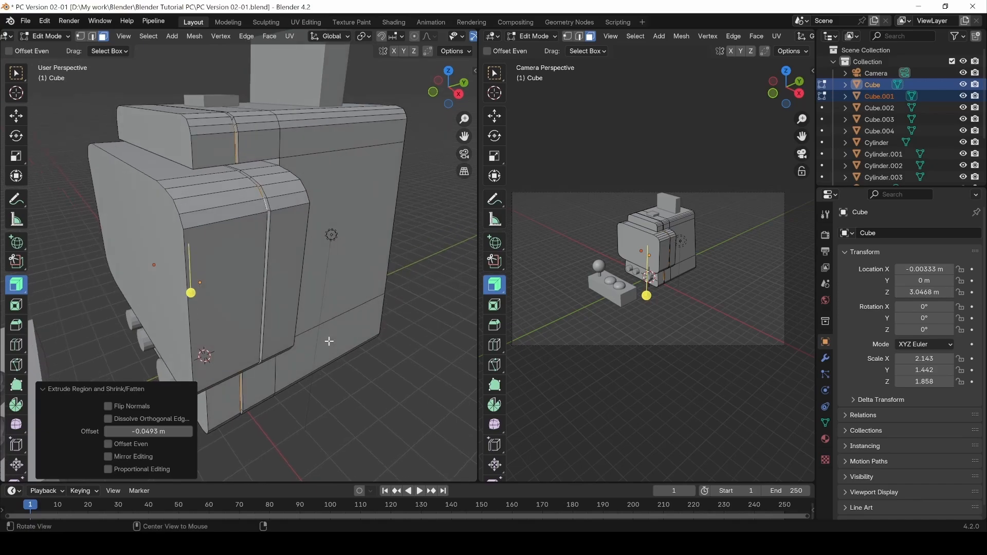
pyautogui.press('Tab')
pyautogui.moveTo(306, 378)
pyautogui.mouseDown(button='middle')
pyautogui.moveTo(276, 379)
pyautogui.moveTo(307, 379)
pyautogui.mouseUp(button='middle')
pyautogui.press('Tab')
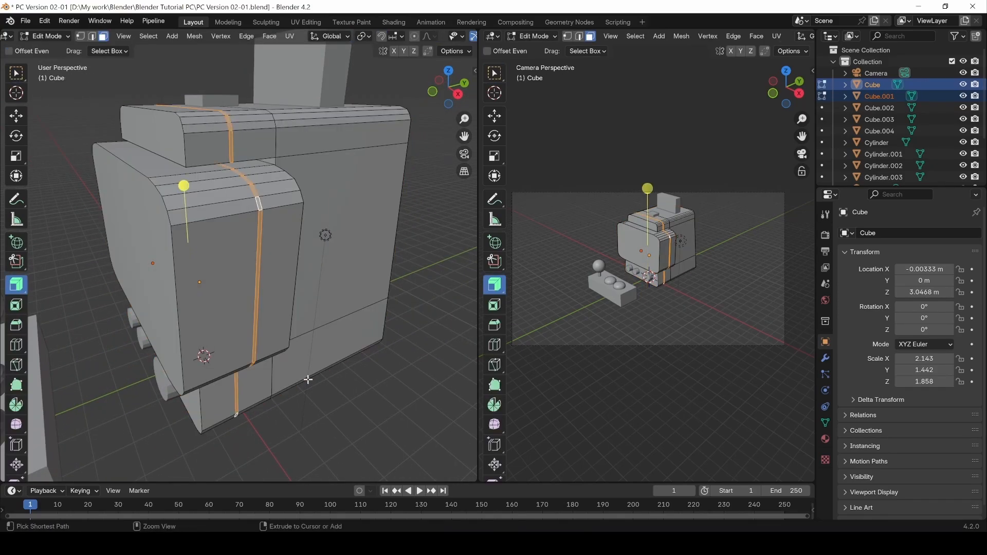
pyautogui.press('w')
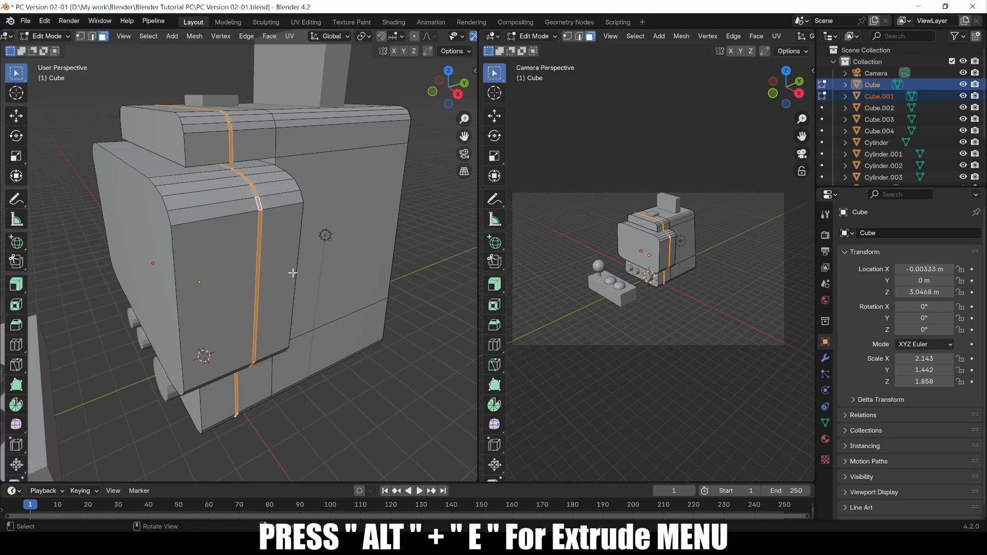
# Extrude the face strips along normals inward to -0.0795 m, then return to object mode.
pyautogui.hotkey('alt', 'e')
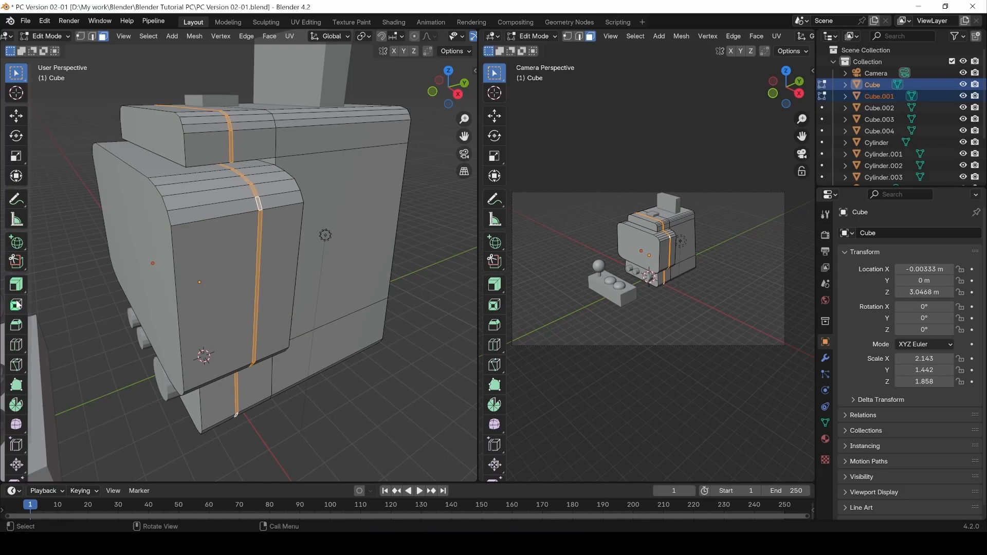
pyautogui.hotkey('alt', 'e')
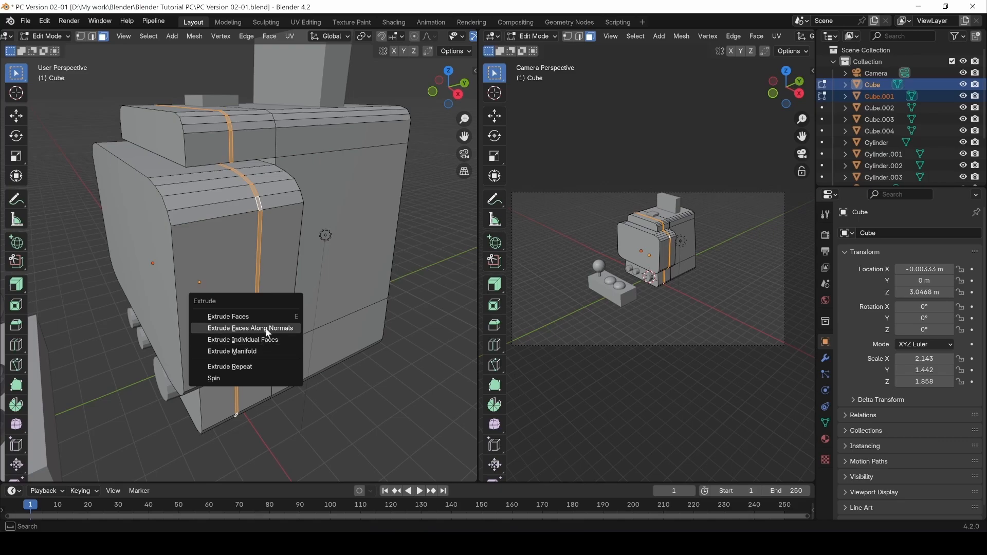
pyautogui.click(265, 328)
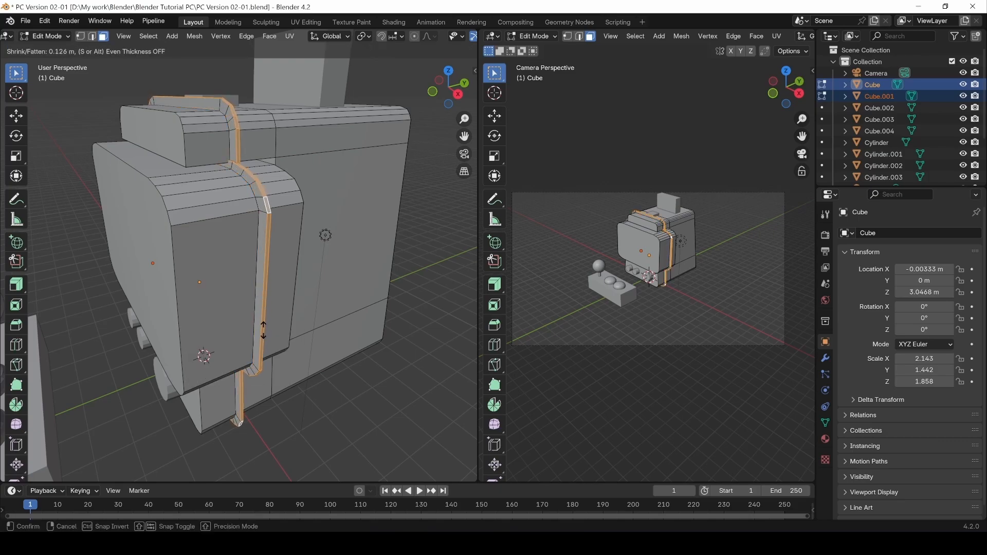
pyautogui.click(259, 365)
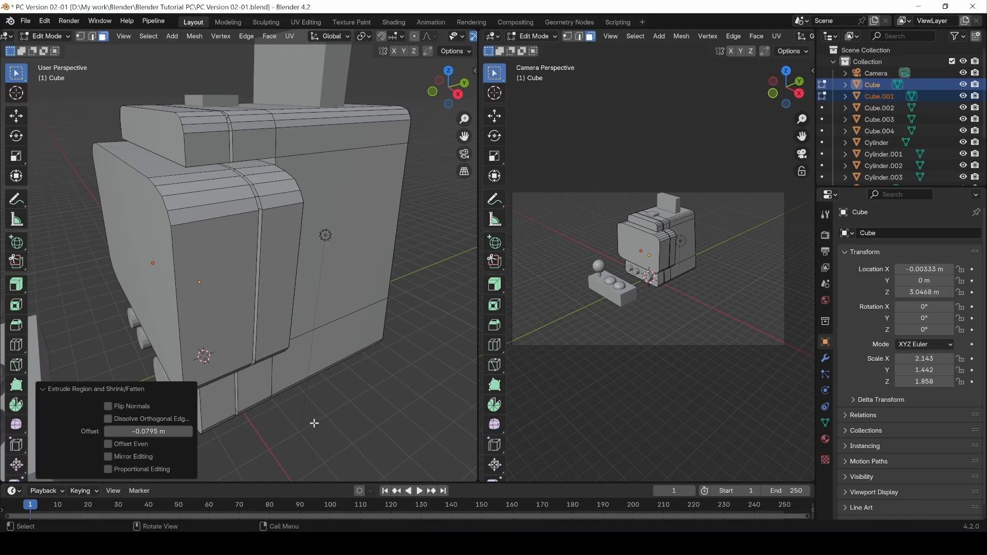
pyautogui.press('Tab')
pyautogui.moveTo(220, 389); pyautogui.dragTo(255, 233, button='middle')
# Apply auto smooth shading to the cabinet, then deselect it.
pyautogui.rightClick(252, 222)
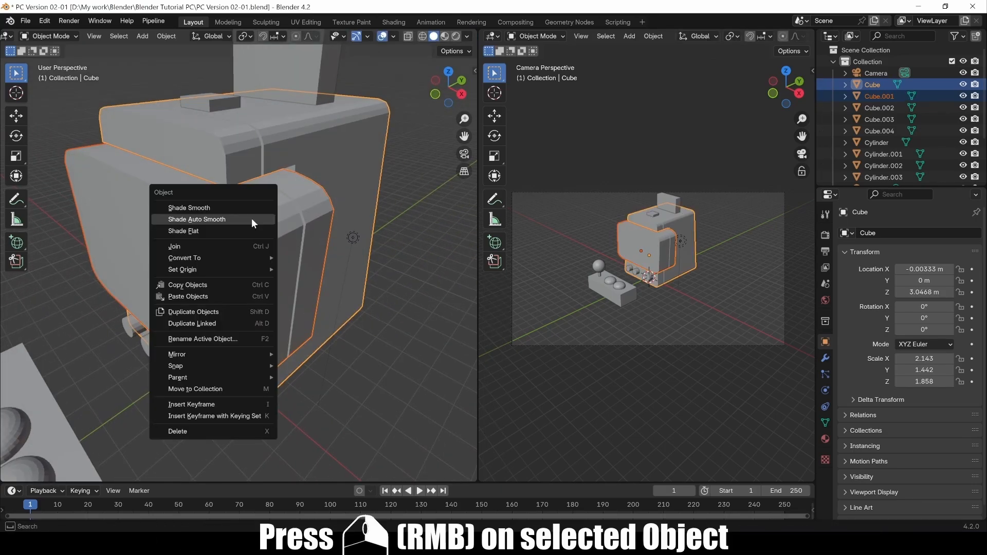
pyautogui.click(195, 219)
pyautogui.moveTo(284, 334)
pyautogui.mouseDown(button='middle')
pyautogui.moveTo(270, 298)
pyautogui.moveTo(327, 295)
pyautogui.moveTo(279, 326)
pyautogui.mouseUp(button='middle')
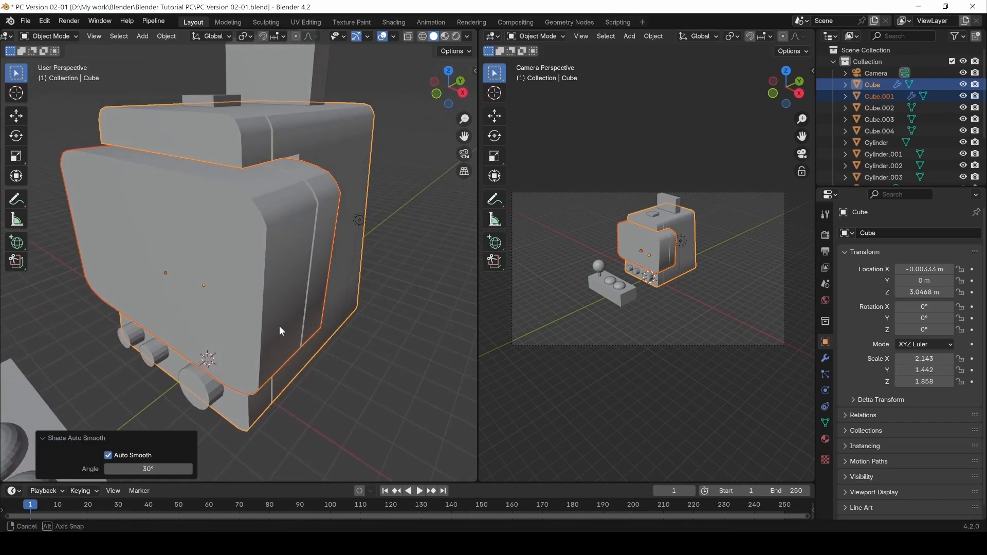
pyautogui.moveTo(271, 284); pyautogui.dragTo(180, 383, button='middle')
pyautogui.click(298, 366)
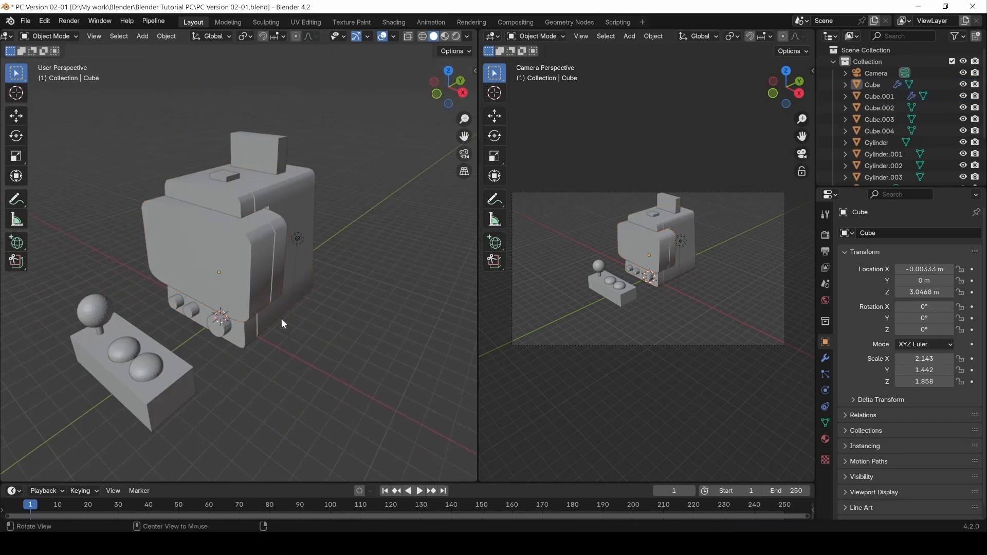
pyautogui.moveTo(282, 319)
pyautogui.mouseDown(button='middle')
pyautogui.moveTo(312, 300)
pyautogui.moveTo(269, 288)
pyautogui.moveTo(175, 316)
pyautogui.moveTo(183, 365)
pyautogui.moveTo(289, 332)
pyautogui.moveTo(292, 307)
pyautogui.mouseUp(button='middle')
# Select Cube.001 and the cabinet body Cube and set both to Shade Flat.
pyautogui.rightClick(268, 215)
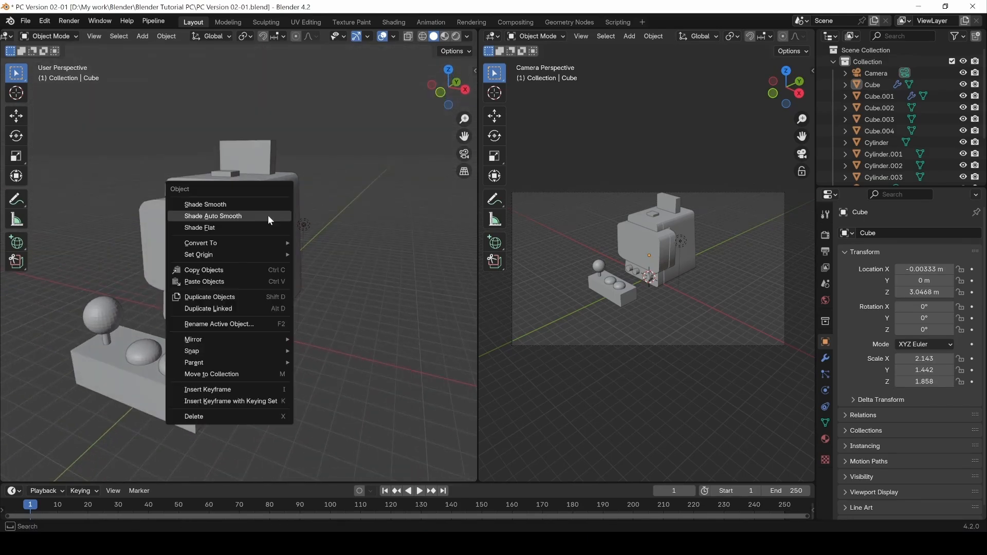
pyautogui.click(253, 226)
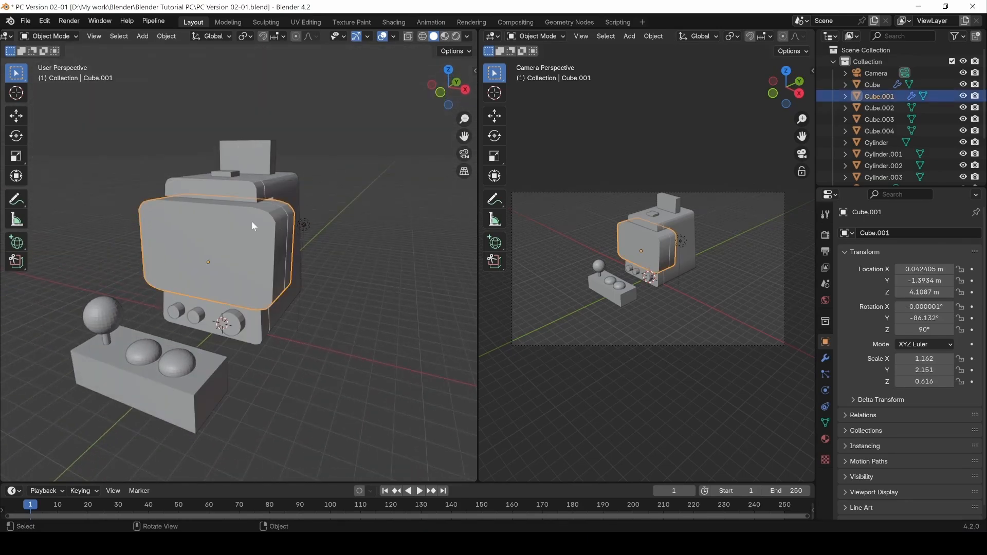
pyautogui.rightClick(283, 217)
pyautogui.keyDown('shift'); pyautogui.click(276, 189); pyautogui.keyUp('shift')
pyautogui.rightClick(273, 184)
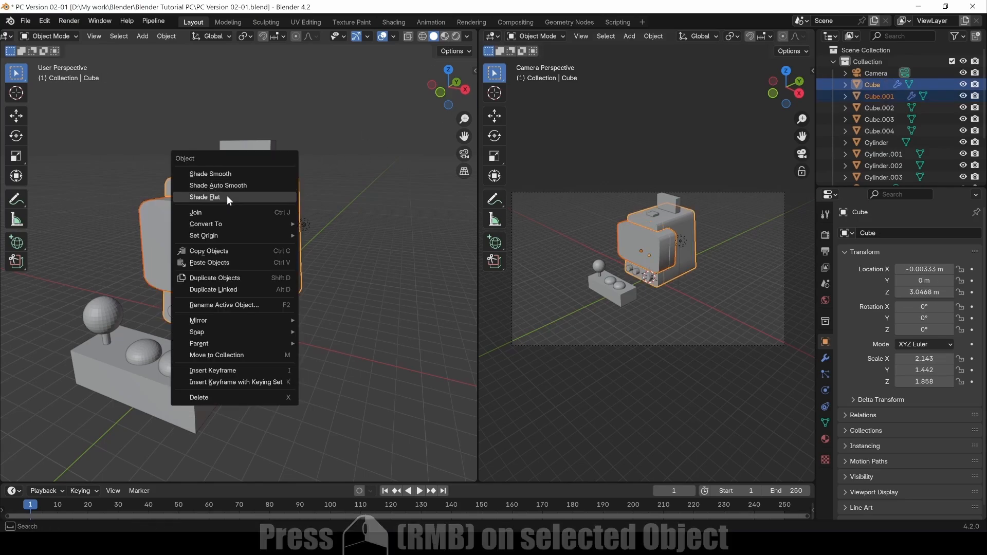
pyautogui.click(227, 195)
pyautogui.moveTo(332, 256); pyautogui.dragTo(304, 275, button='middle')
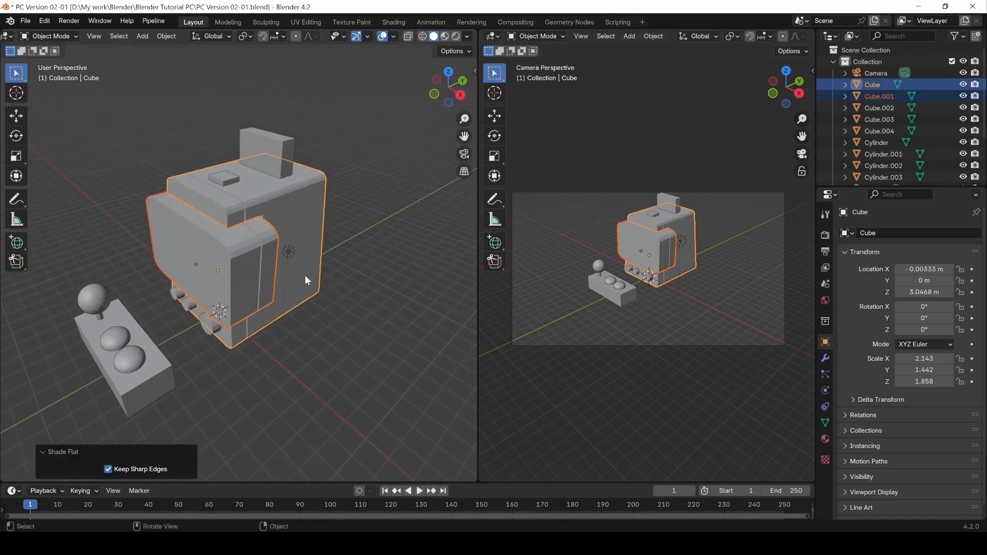
# Select only the screen panel Cube.001 and enter Edit Mode.
pyautogui.click(288, 351)
pyautogui.click(223, 273)
pyautogui.moveTo(223, 273); pyautogui.dragTo(266, 272, button='middle')
pyautogui.press('Tab')
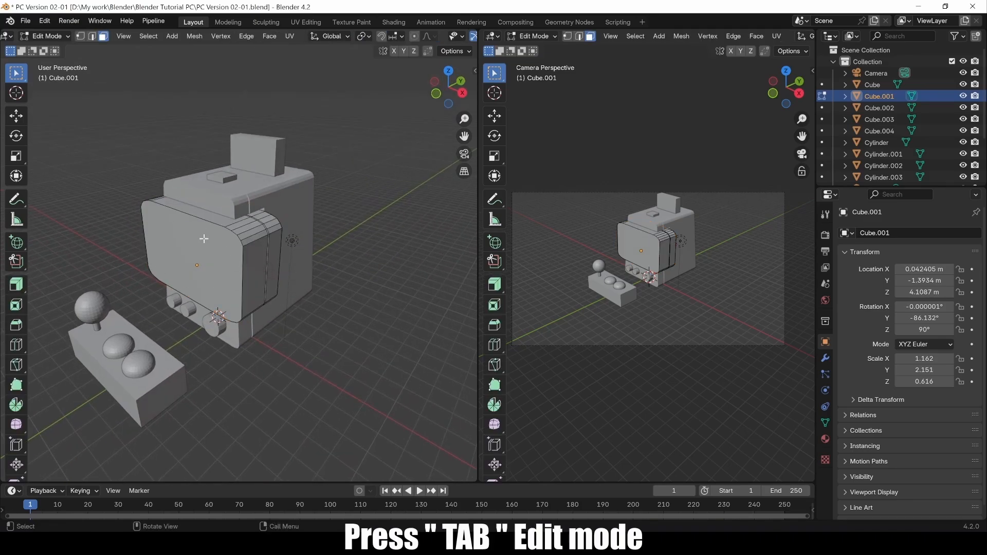
# Select the screen panel's front face in face select mode.
pyautogui.click(143, 253)
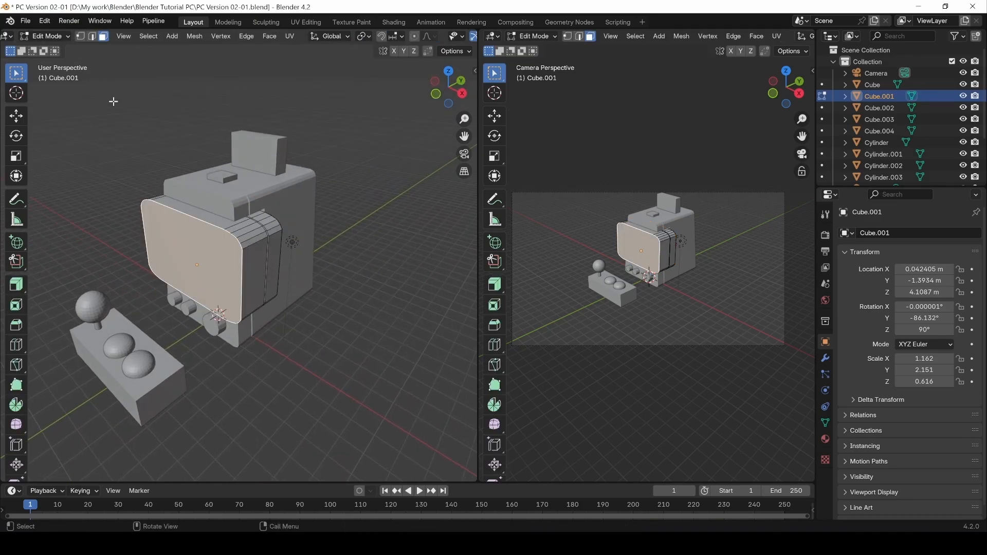
pyautogui.click(91, 36)
pyautogui.click(211, 307)
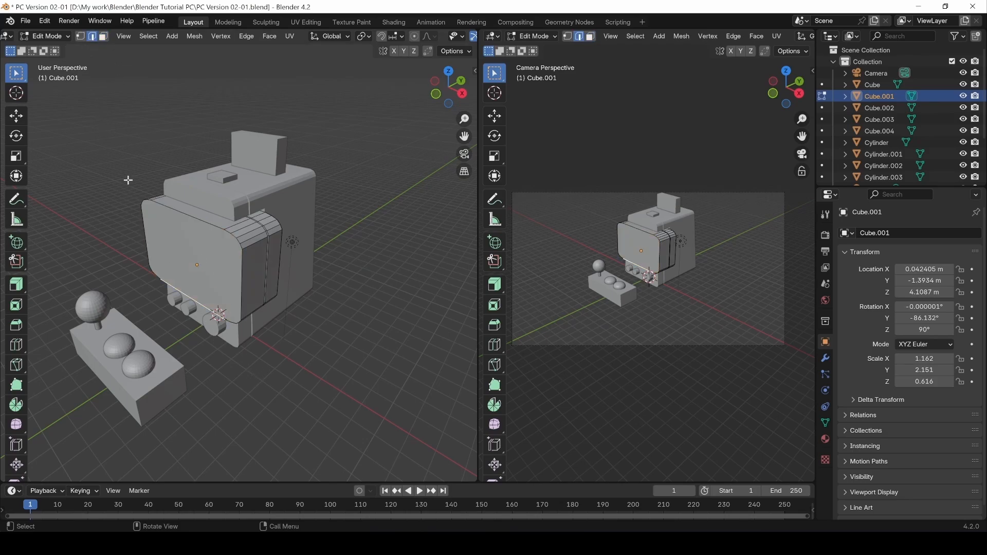
pyautogui.press('3')
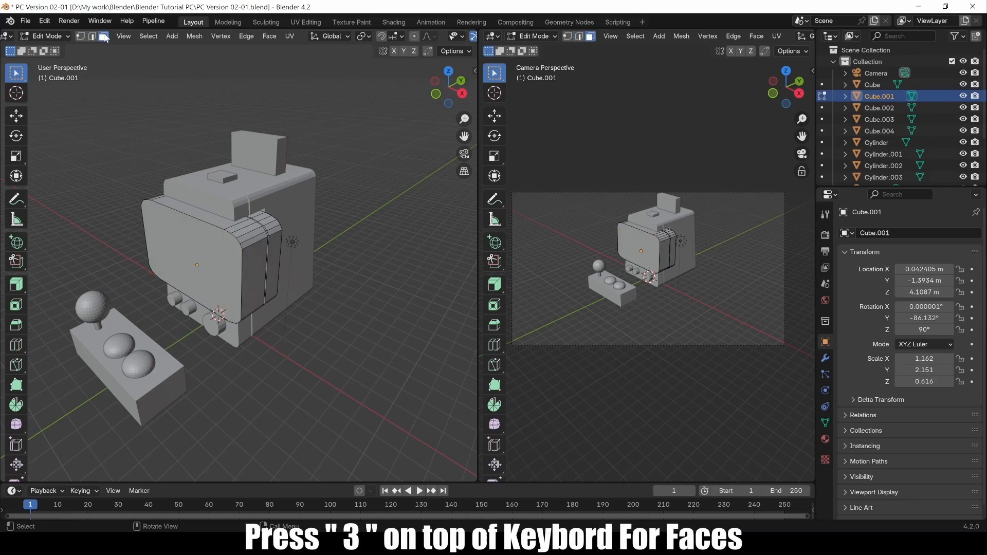
pyautogui.click(173, 269)
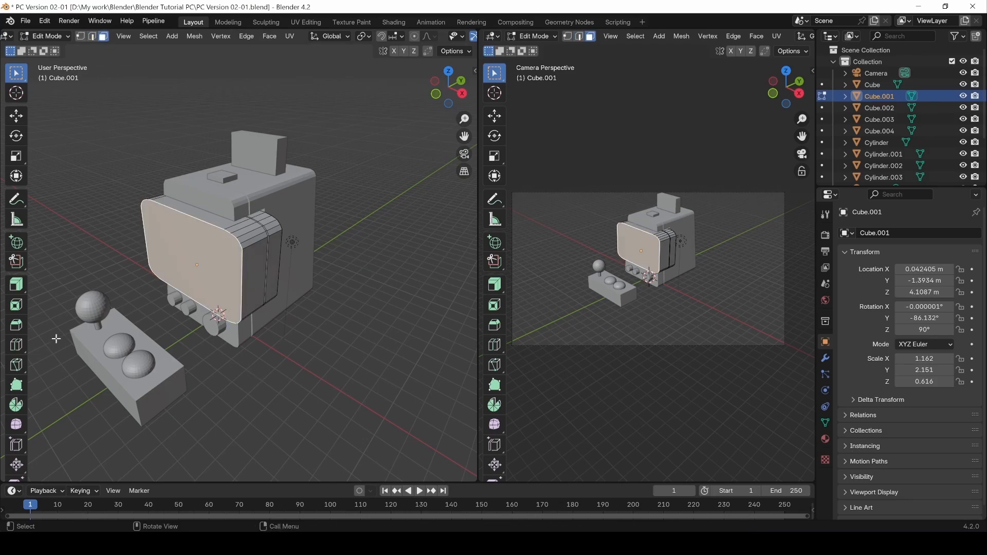
# Try the Inset Faces tool on the front face, toggling Boundary, Offset Relative and Outset.
pyautogui.click(16, 306)
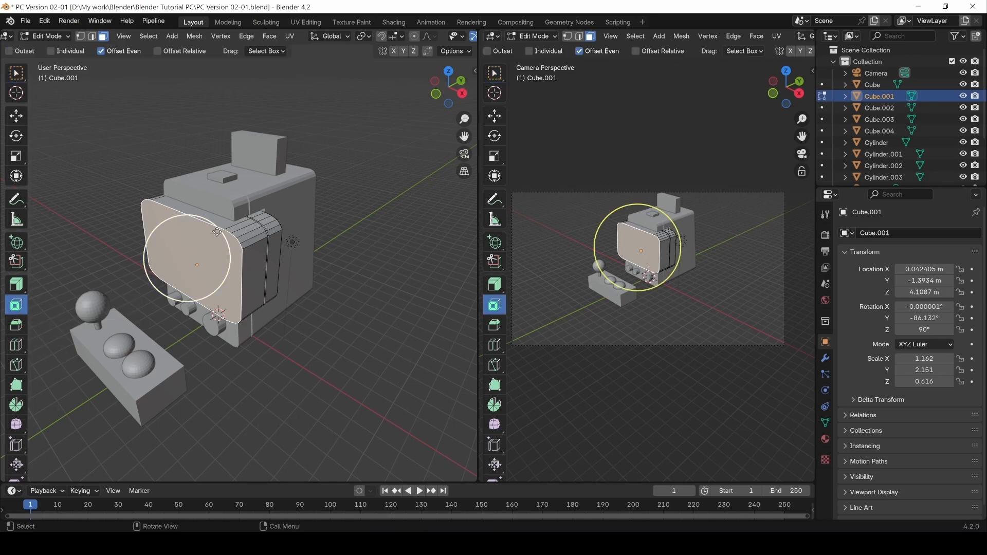
pyautogui.moveTo(216, 233); pyautogui.dragTo(218, 277)
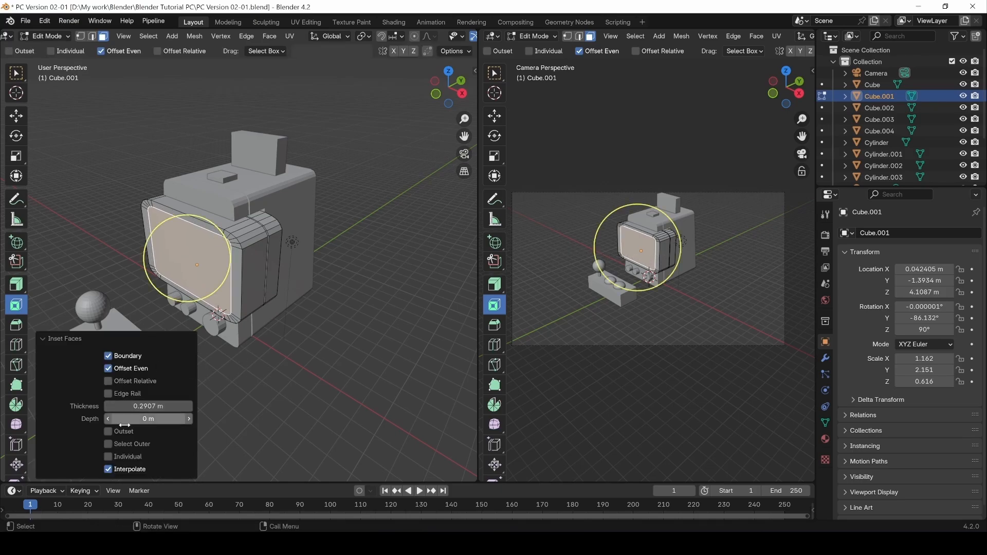
pyautogui.moveTo(154, 418)
pyautogui.mouseDown()
pyautogui.moveTo(131, 418)
pyautogui.moveTo(141, 406)
pyautogui.mouseUp()
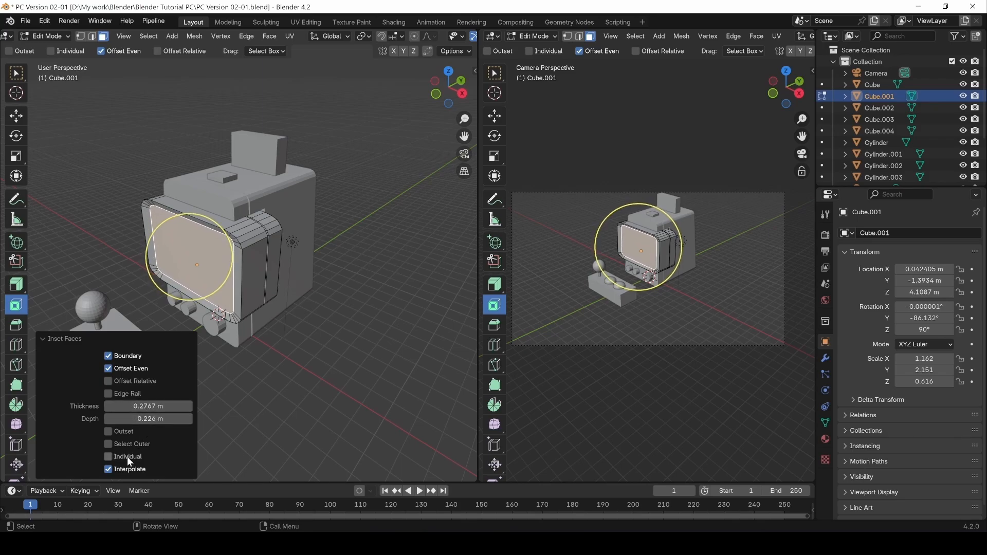
pyautogui.click(108, 355)
pyautogui.click(108, 356)
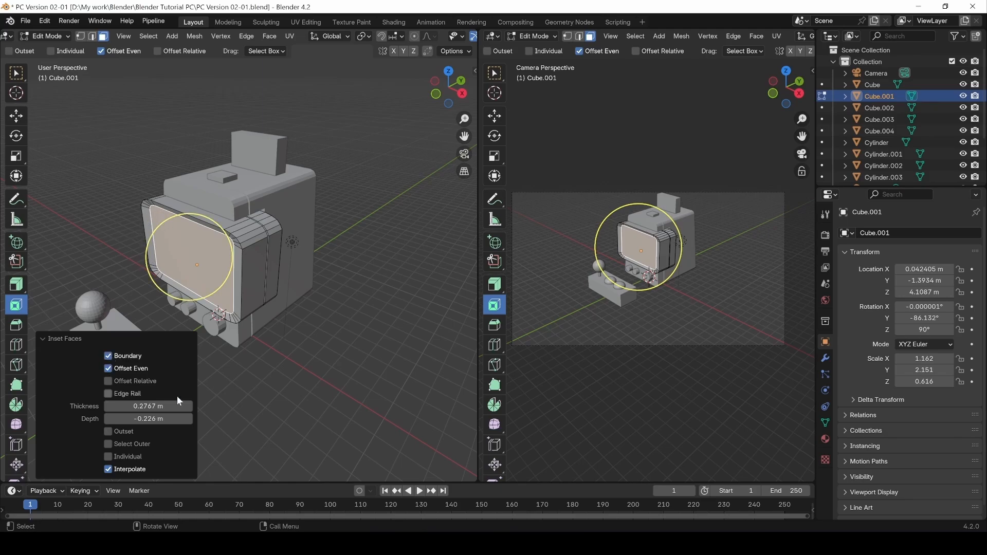
pyautogui.click(109, 380)
pyautogui.click(109, 381)
pyautogui.click(107, 432)
pyautogui.click(107, 432)
# Reselect the front face and inset it by 0.2939 m at zero depth.
pyautogui.click(352, 380)
pyautogui.press('c')
pyautogui.click(187, 258)
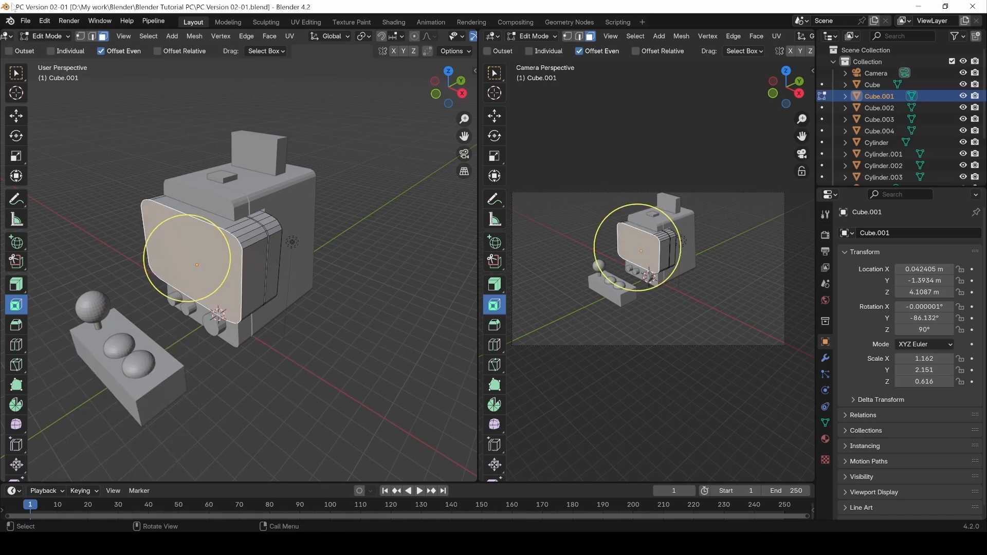
pyautogui.click(18, 77)
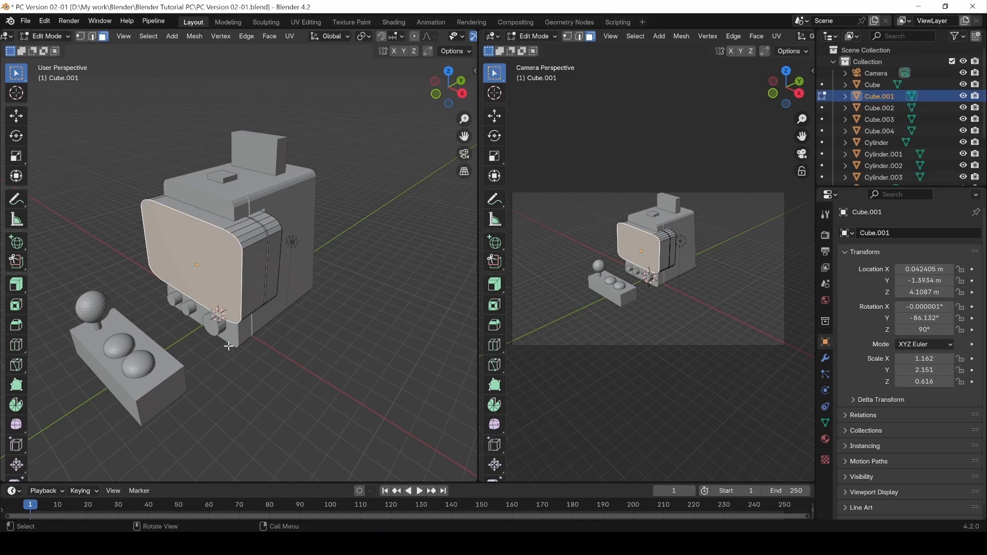
pyautogui.press('i')
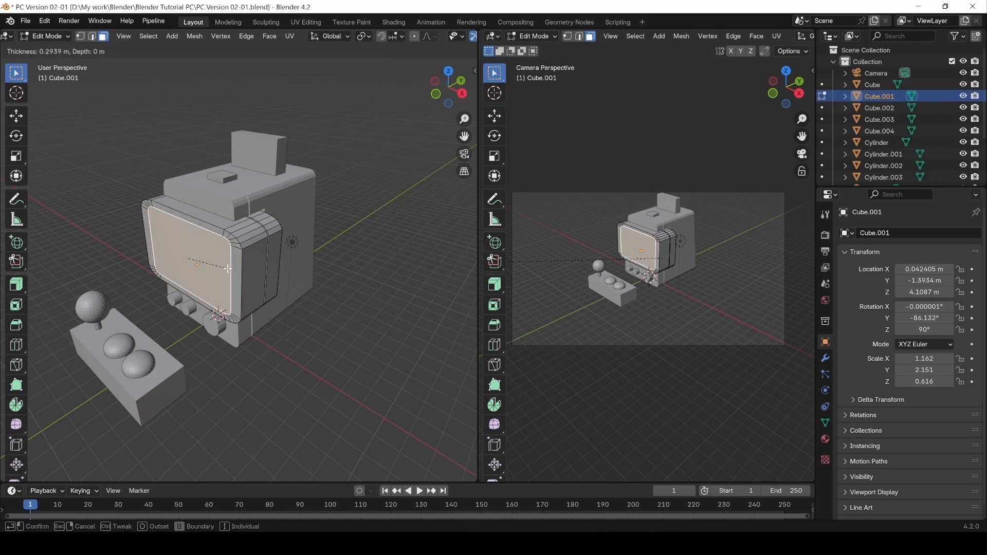
pyautogui.click(228, 269)
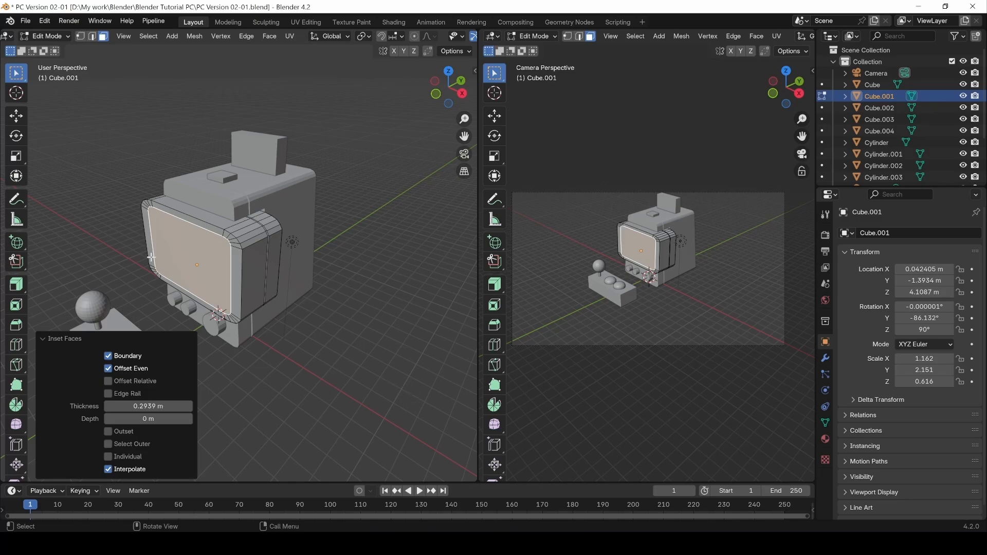
pyautogui.scroll(2, 189, 258)
pyautogui.keyDown('shift'); pyautogui.moveTo(163, 254); pyautogui.dragTo(302, 258, button='middle'); pyautogui.keyUp('shift')
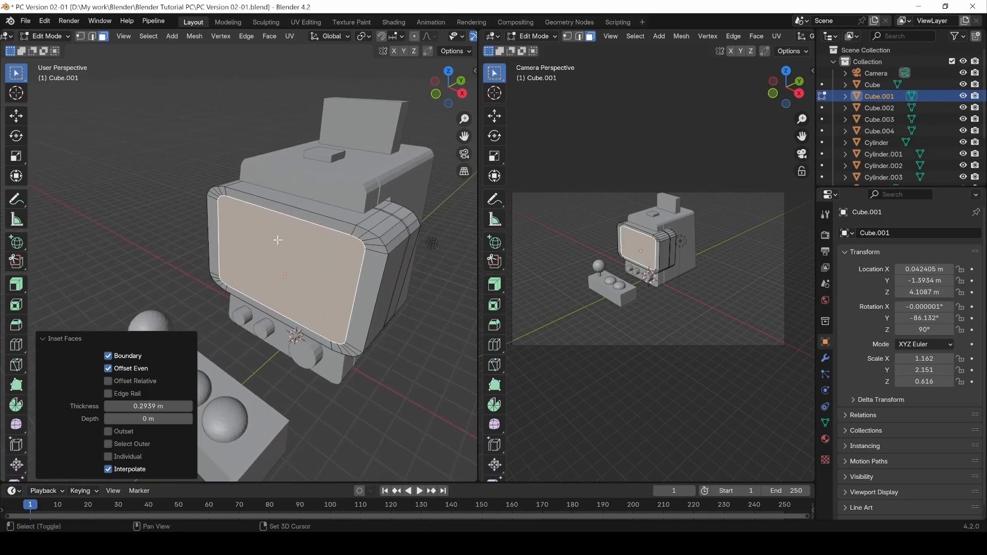
pyautogui.scroll(2, 302, 259)
# In edge mode, select the screen's top and bottom inset edge rows.
pyautogui.press('2')
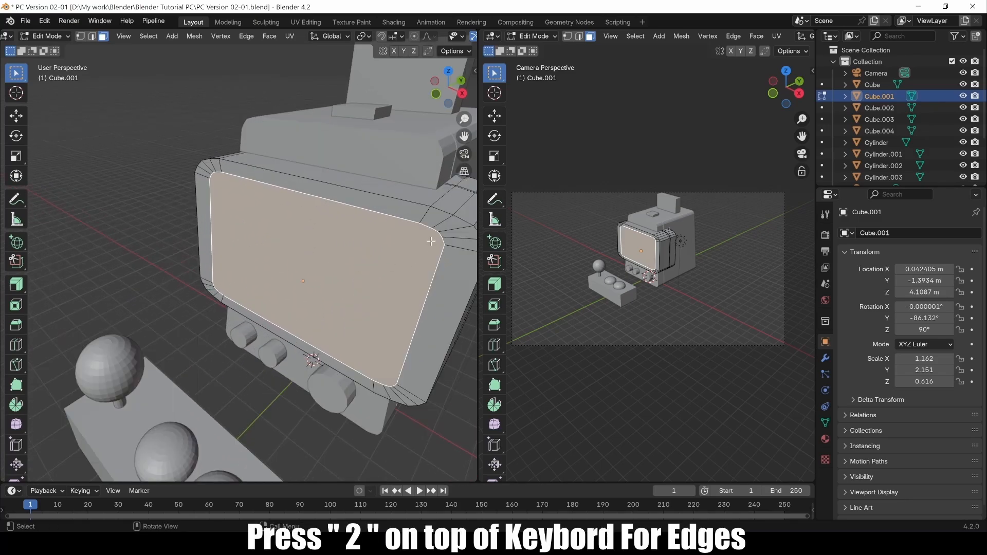
pyautogui.click(442, 246)
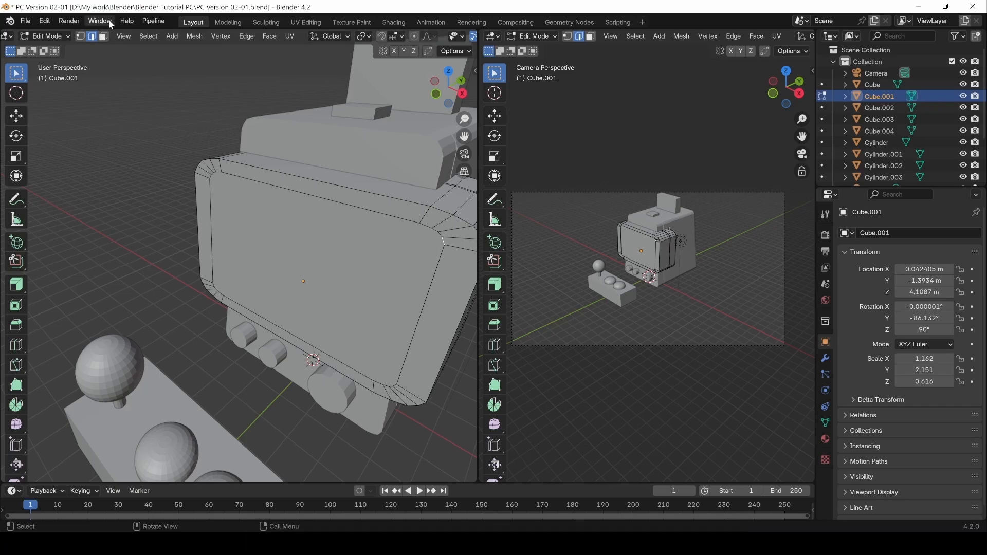
pyautogui.moveTo(278, 221); pyautogui.dragTo(322, 220, button='middle')
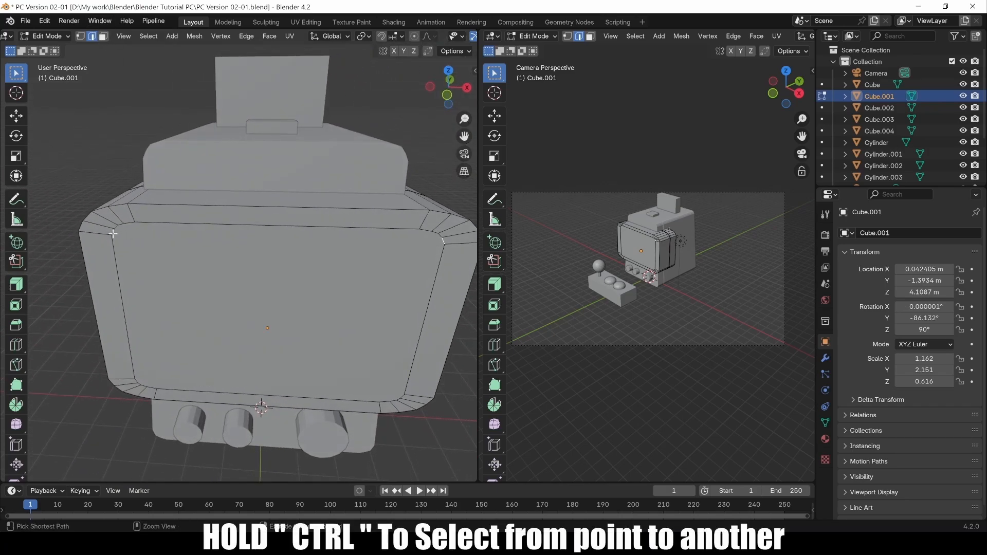
pyautogui.keyDown('ctrl'); pyautogui.click(113, 233); pyautogui.keyUp('ctrl')
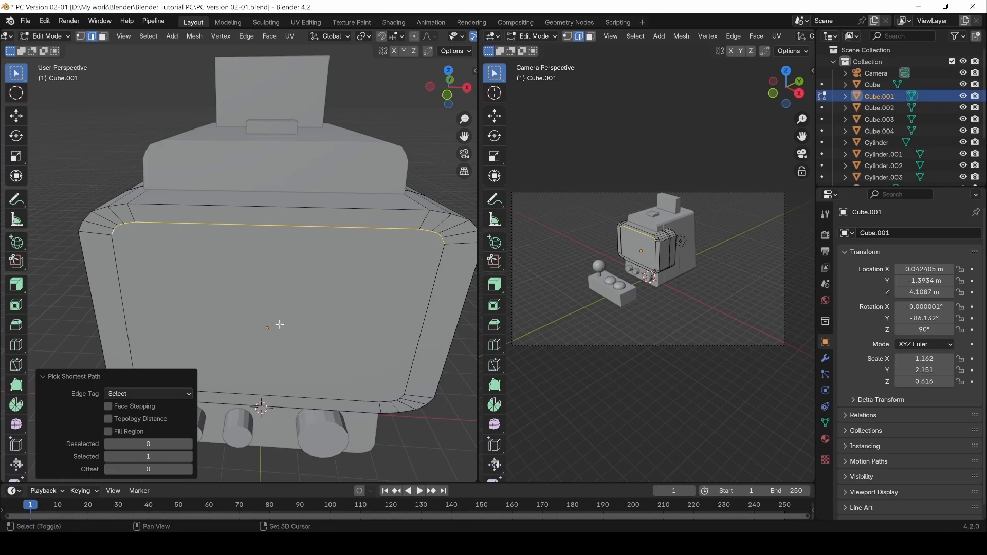
pyautogui.keyDown('shift'); pyautogui.moveTo(280, 324); pyautogui.dragTo(301, 221, button='middle'); pyautogui.keyUp('shift')
pyautogui.keyDown('shift'); pyautogui.click(156, 282); pyautogui.keyUp('shift')
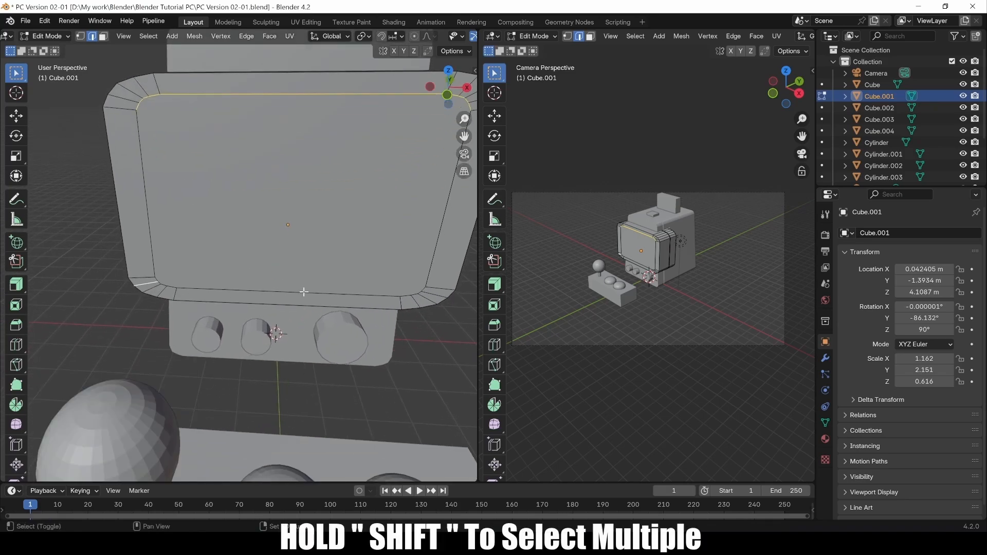
pyautogui.keyDown('ctrl'); pyautogui.click(424, 296); pyautogui.keyUp('ctrl')
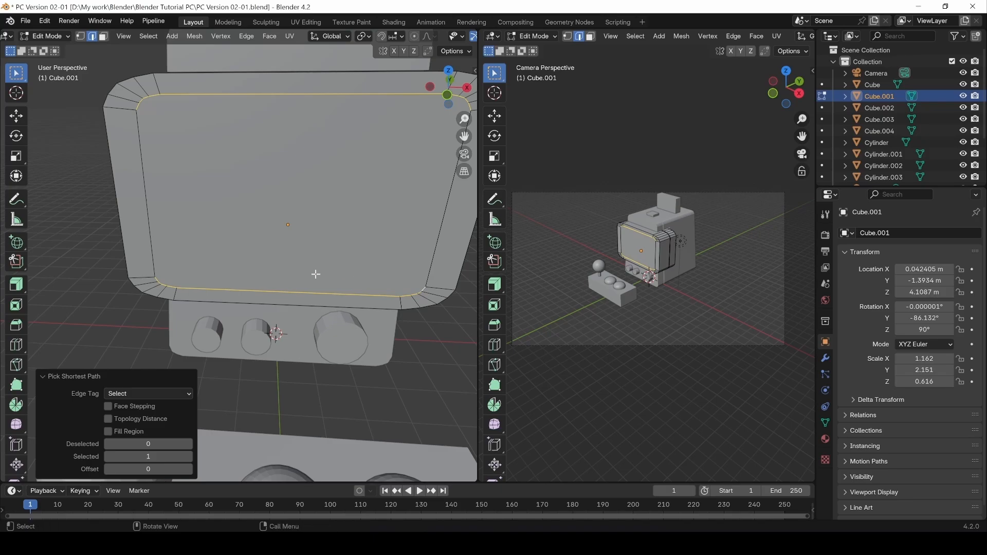
pyautogui.scroll(-2, 303, 283)
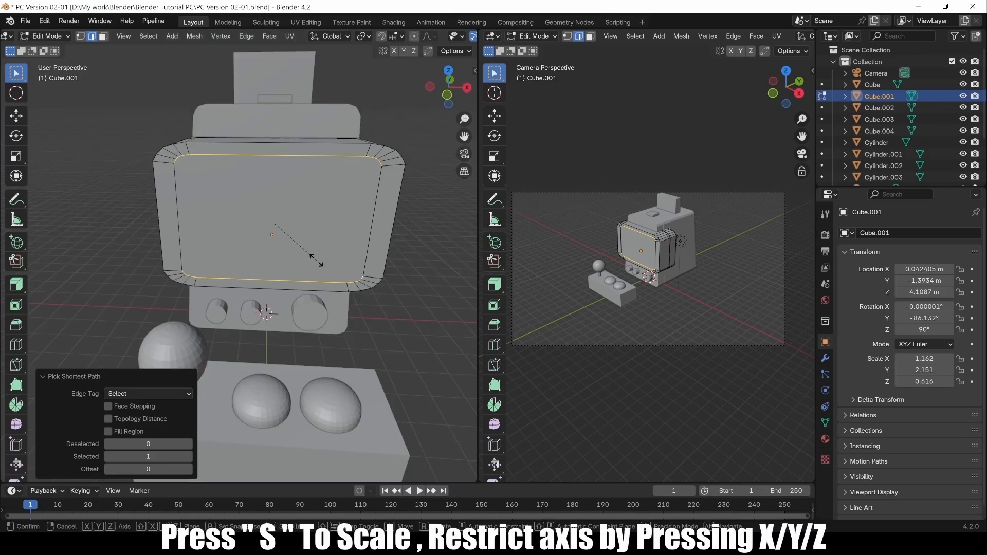
# Scale the selected edges along Z to 0.731, then deselect.
pyautogui.press('s')
pyautogui.press('z')
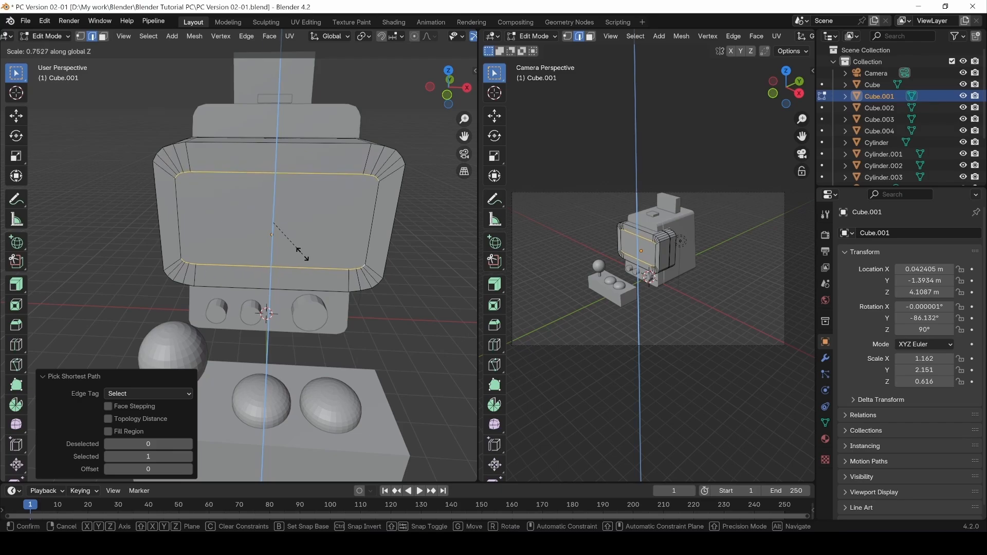
pyautogui.click(300, 254)
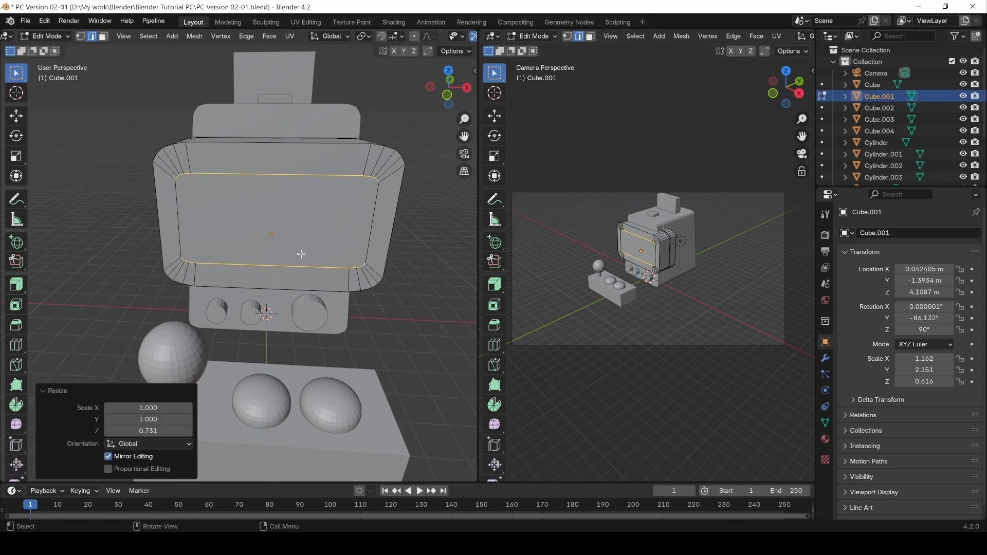
pyautogui.click(402, 353)
pyautogui.moveTo(412, 326); pyautogui.dragTo(258, 249, button='middle')
# Extrude the inset screen face inward by about 0.382 m with Extrude Region, then return to object mode.
pyautogui.press('3')
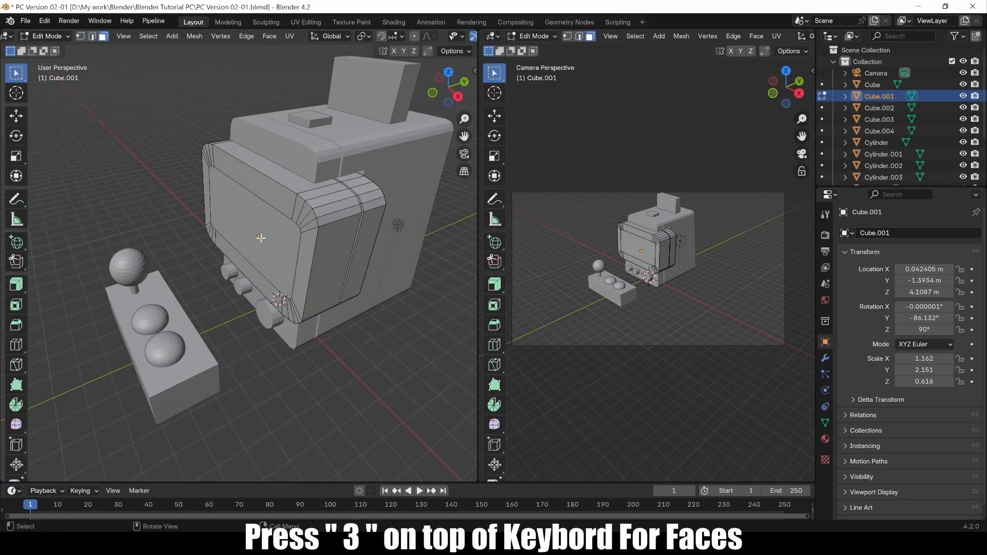
pyautogui.click(261, 230)
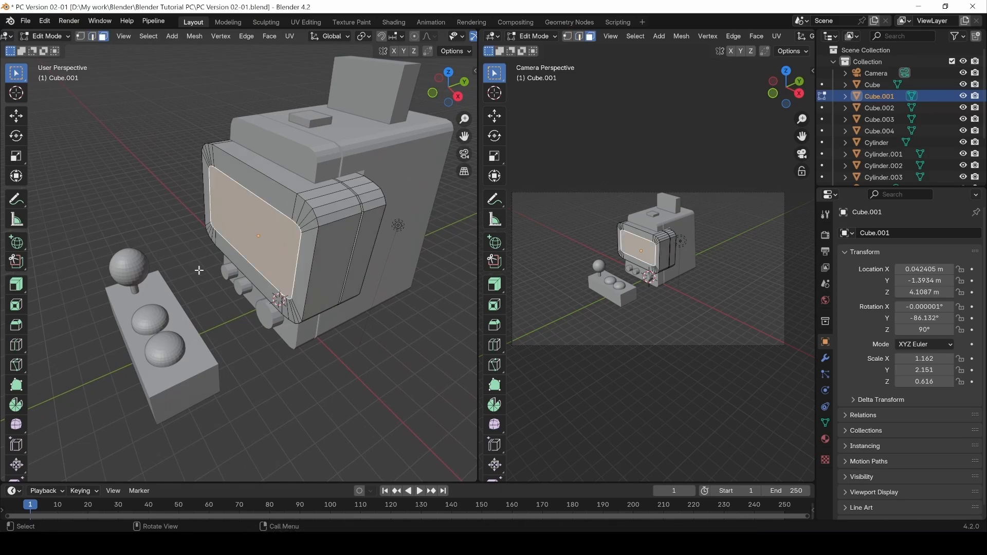
pyautogui.click(18, 287)
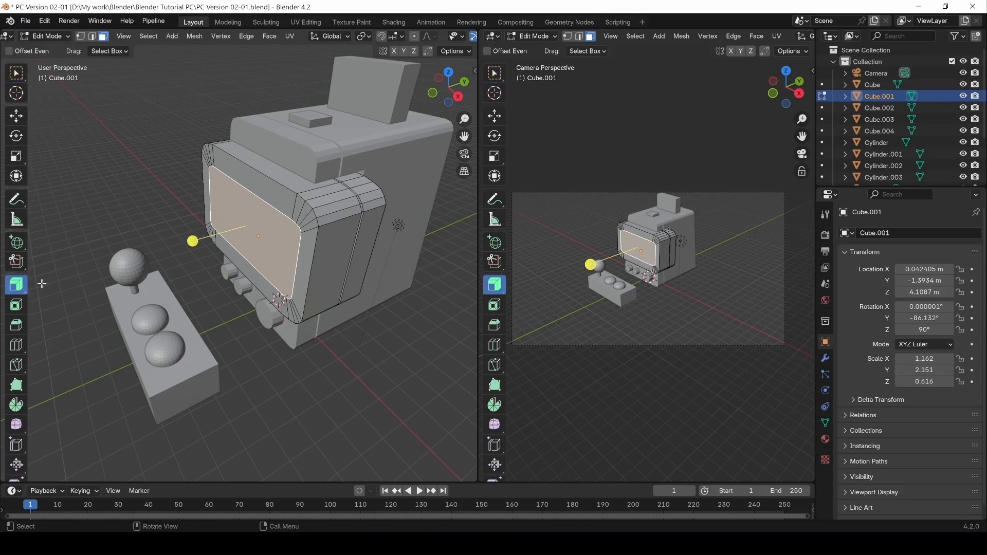
pyautogui.click(16, 287)
pyautogui.click(65, 287)
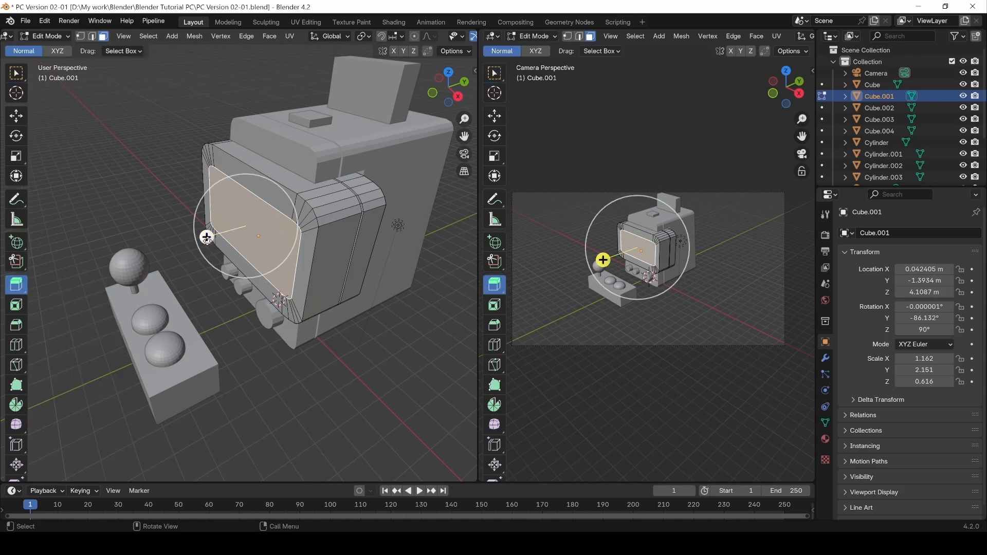
pyautogui.click(15, 285)
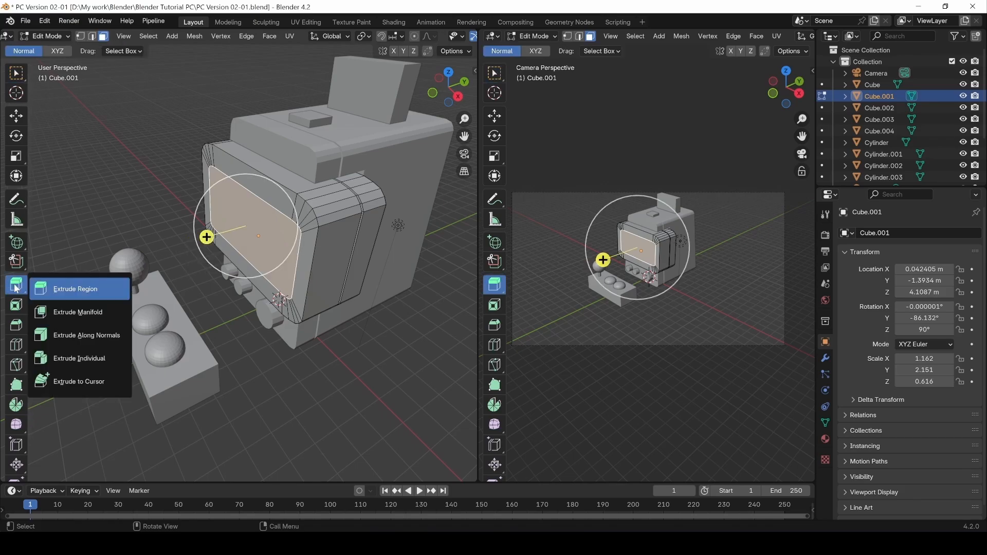
pyautogui.click(64, 287)
pyautogui.moveTo(207, 237); pyautogui.dragTo(215, 244)
pyautogui.moveTo(215, 243); pyautogui.dragTo(165, 187, button='middle')
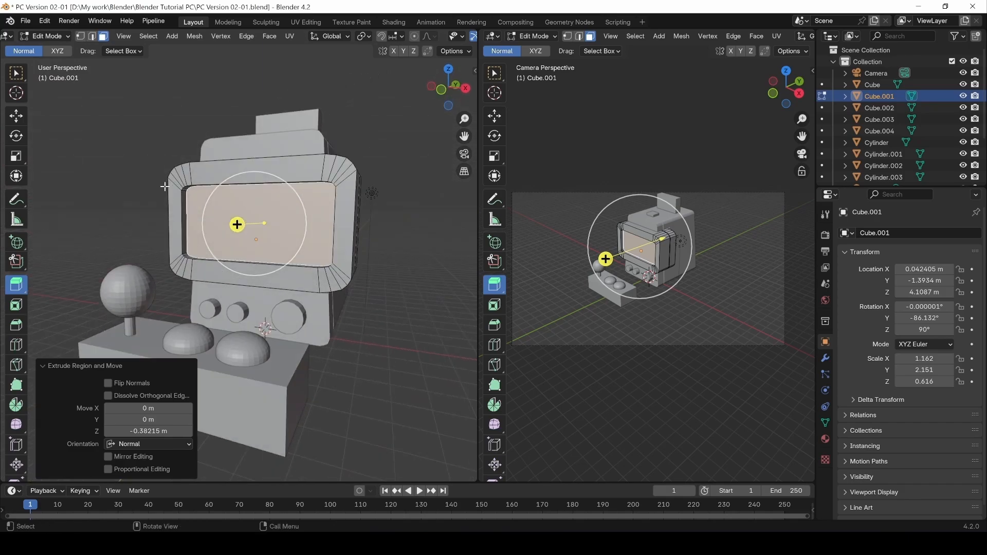
pyautogui.moveTo(182, 229); pyautogui.dragTo(290, 221, button='middle')
pyautogui.click(275, 381)
pyautogui.press('Tab')
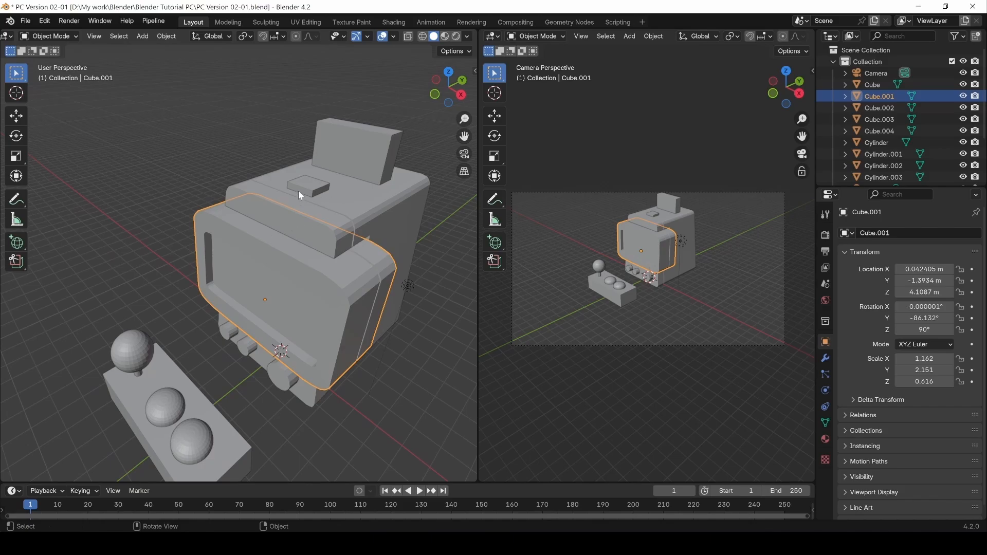
# Select the cabinet body Cube and enter Edit Mode in top view, framed on the cabinet top.
pyautogui.click(305, 196)
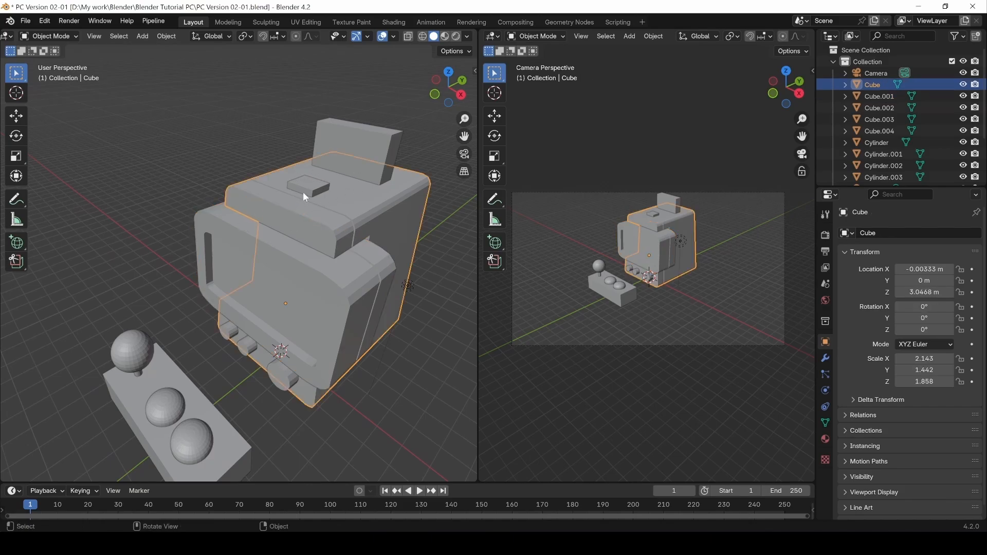
pyautogui.press('KP_7')
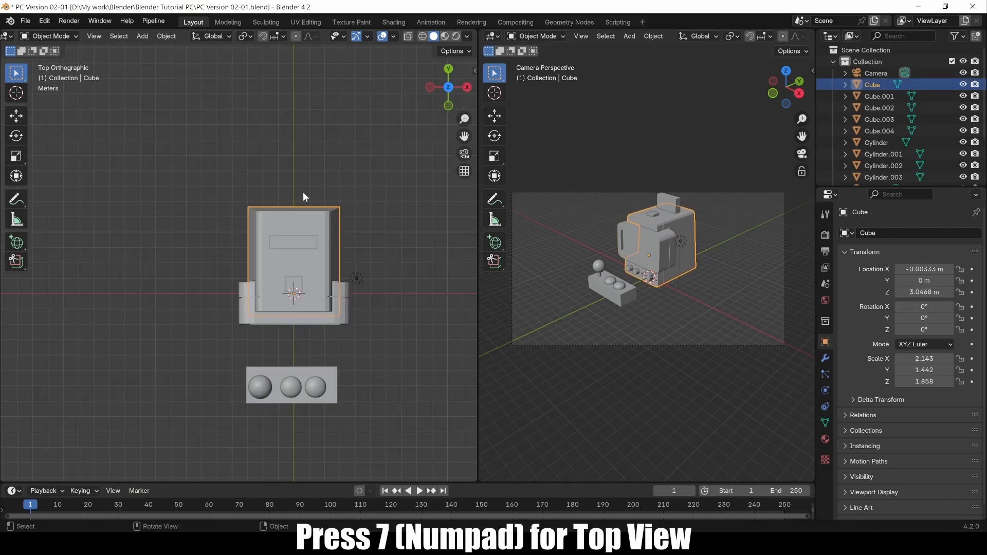
pyautogui.scroll(6, 313, 316)
pyautogui.keyDown('shift'); pyautogui.moveTo(365, 298); pyautogui.dragTo(244, 241, button='middle'); pyautogui.keyUp('shift')
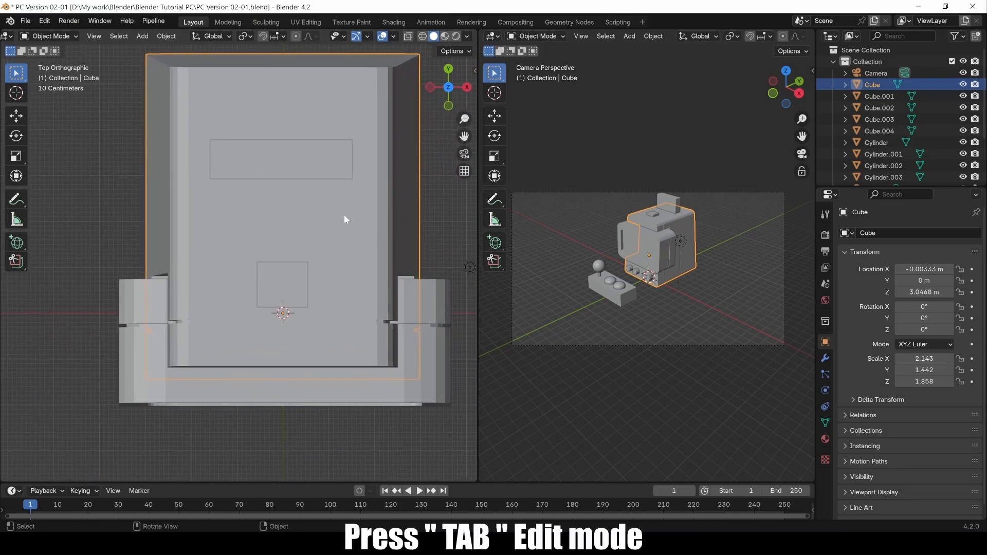
pyautogui.press('Tab')
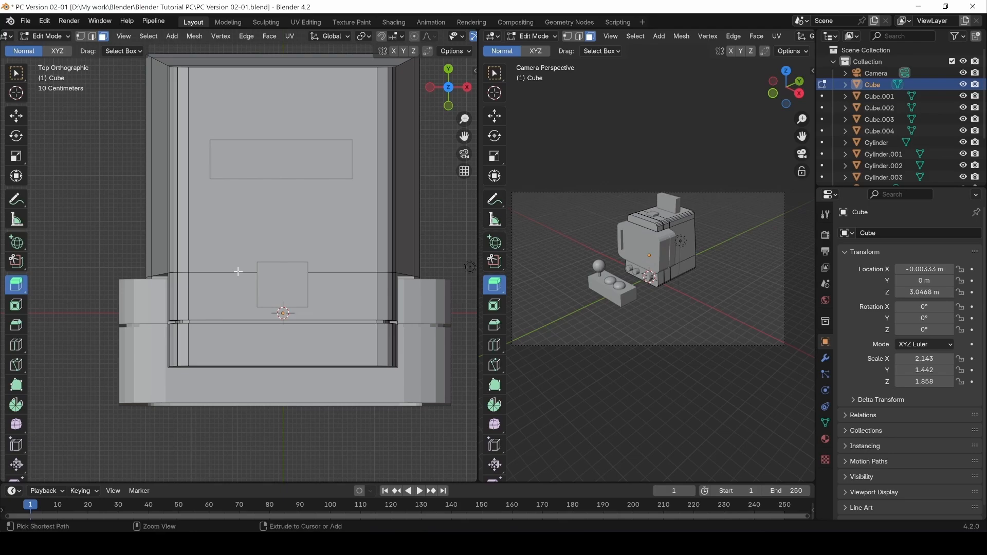
# Add a lengthwise loop cut across the cabinet top with slide factor 0.
pyautogui.click(17, 345)
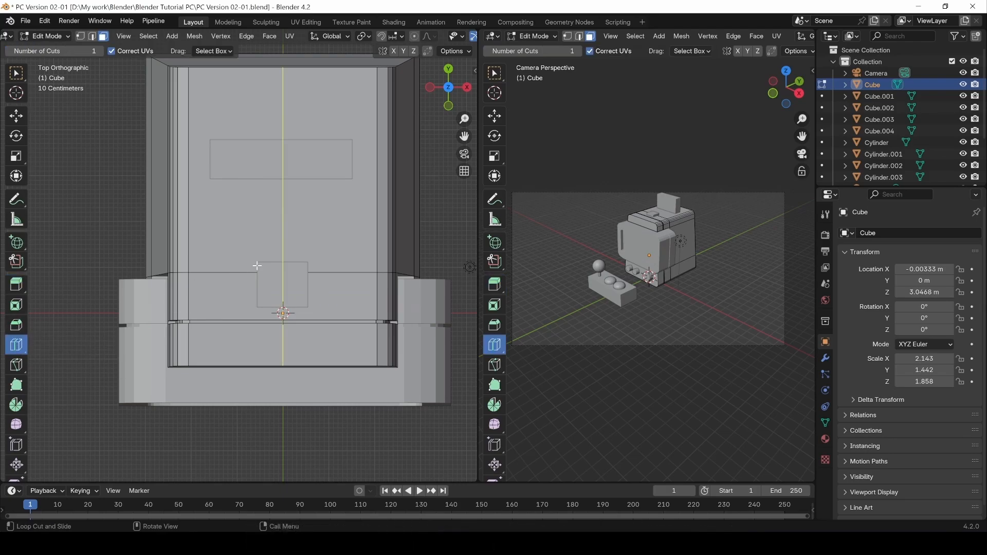
pyautogui.click(257, 266)
pyautogui.moveTo(153, 406)
pyautogui.mouseDown()
pyautogui.moveTo(169, 406)
pyautogui.moveTo(135, 406)
pyautogui.moveTo(146, 407)
pyautogui.mouseUp()
pyautogui.press('BackSpace')
pyautogui.click(20, 77)
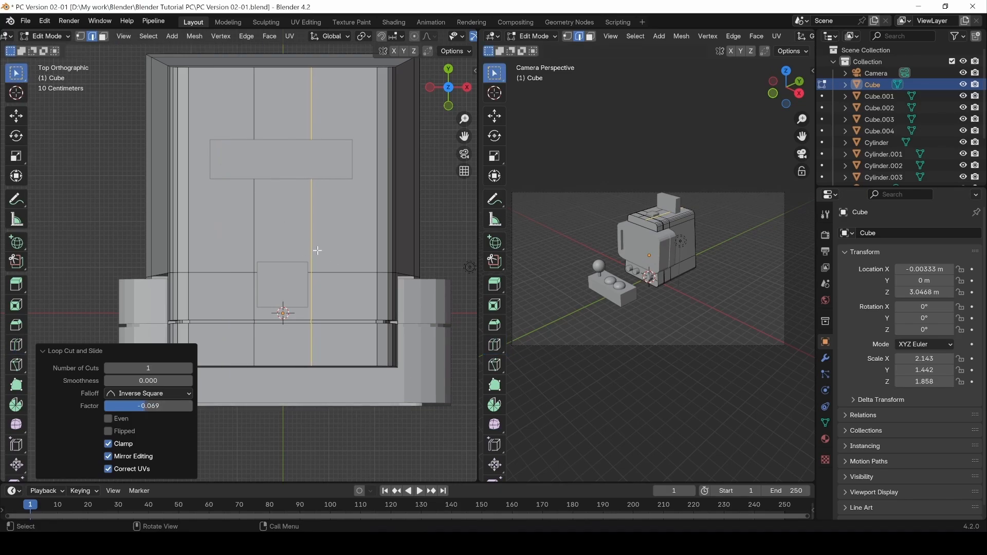
# Add two crosswise loop cuts around the small block, the last slid to factor 0.587.
pyautogui.hotkey('ctrl', 'r')
pyautogui.click(309, 212)
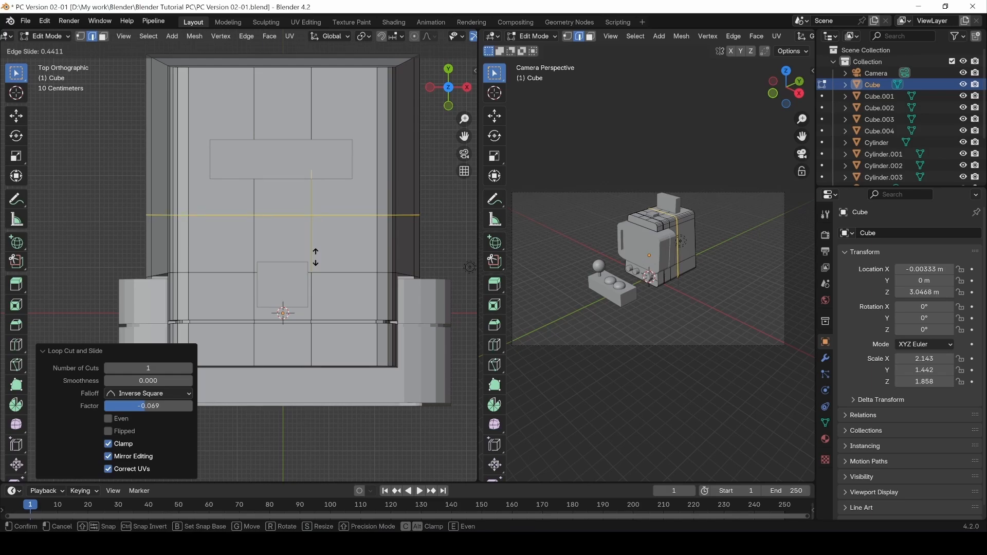
pyautogui.click(315, 257)
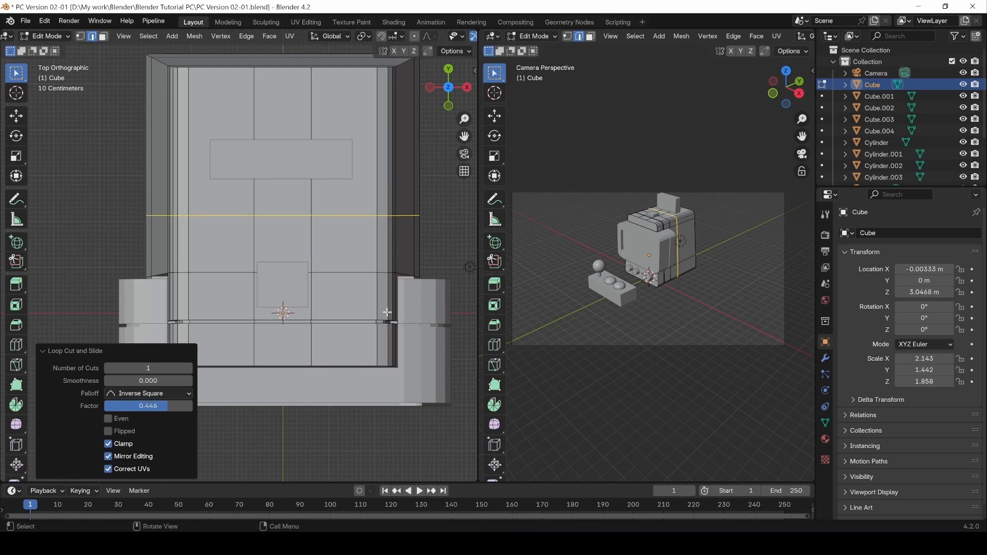
pyautogui.hotkey('ctrl', 'r')
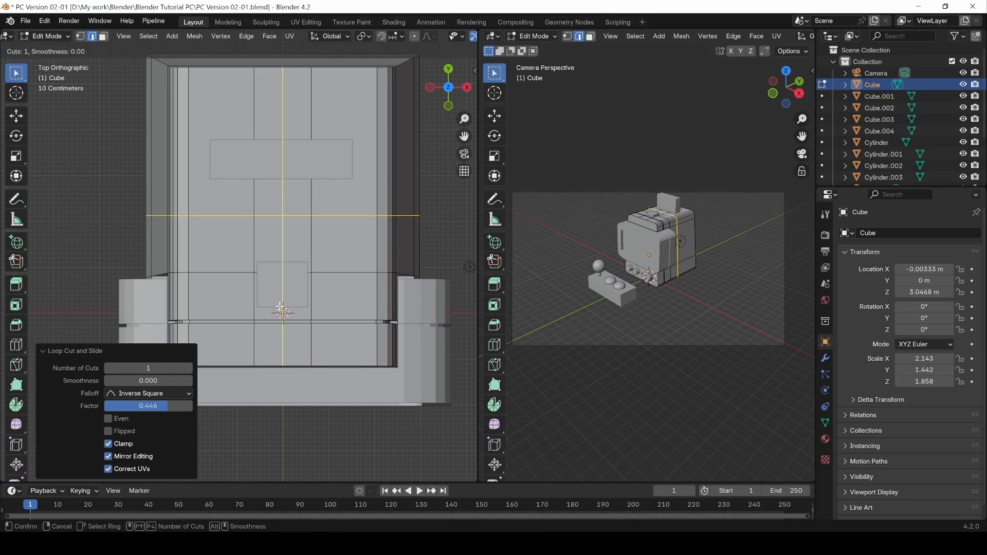
pyautogui.click(240, 298)
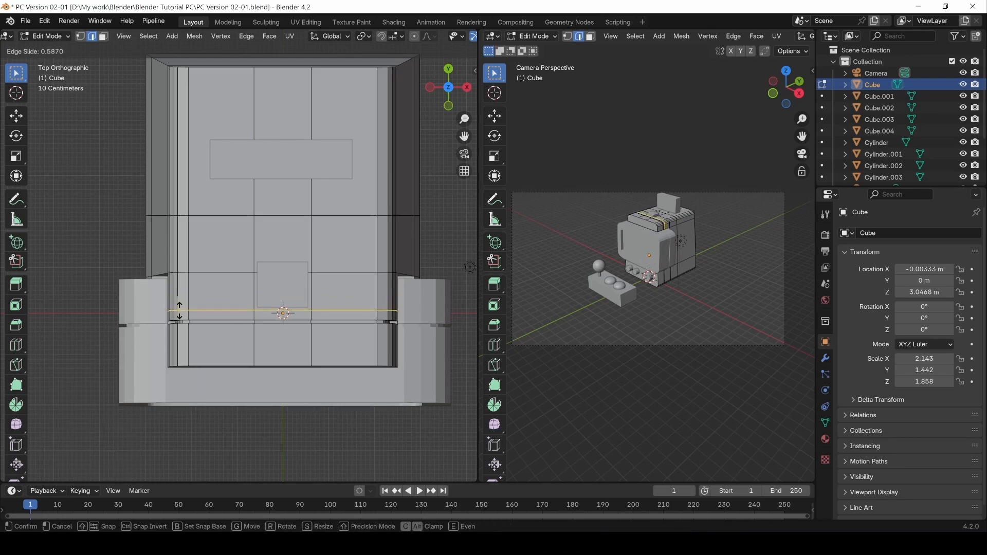
pyautogui.click(179, 311)
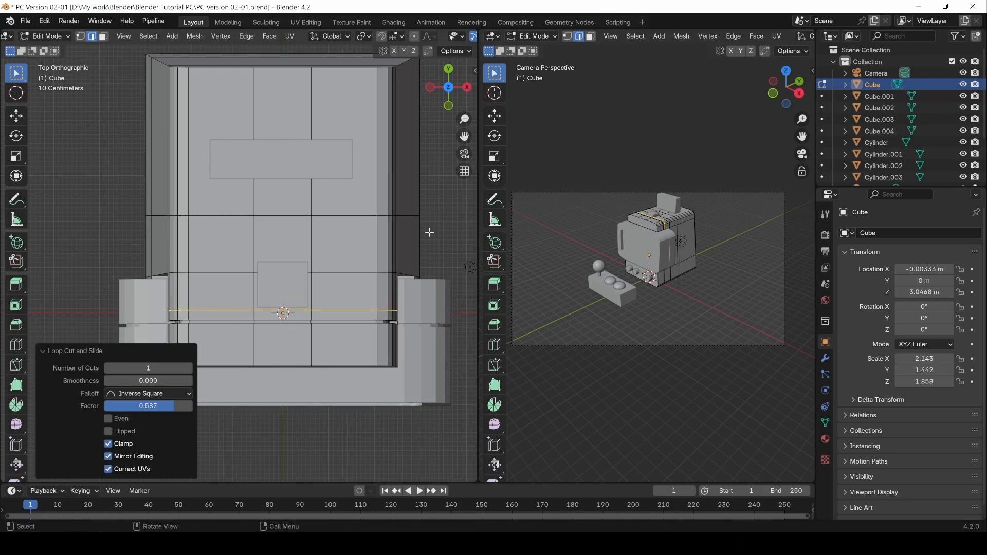
# Extrude the two faces beside the small block down -0.1535 m into a pocket, then deselect.
pyautogui.press('3')
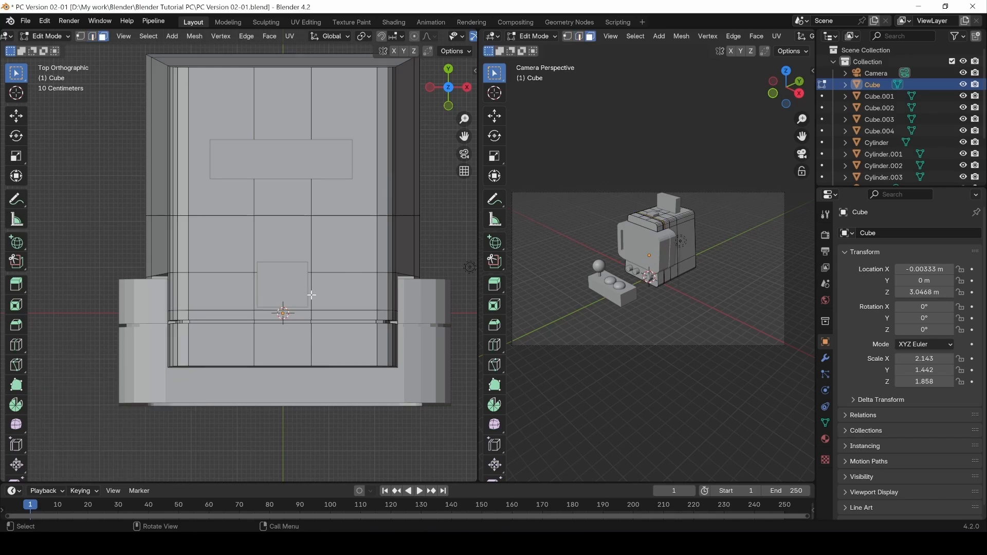
pyautogui.click(308, 294)
pyautogui.keyDown('shift'); pyautogui.click(303, 255); pyautogui.keyUp('shift')
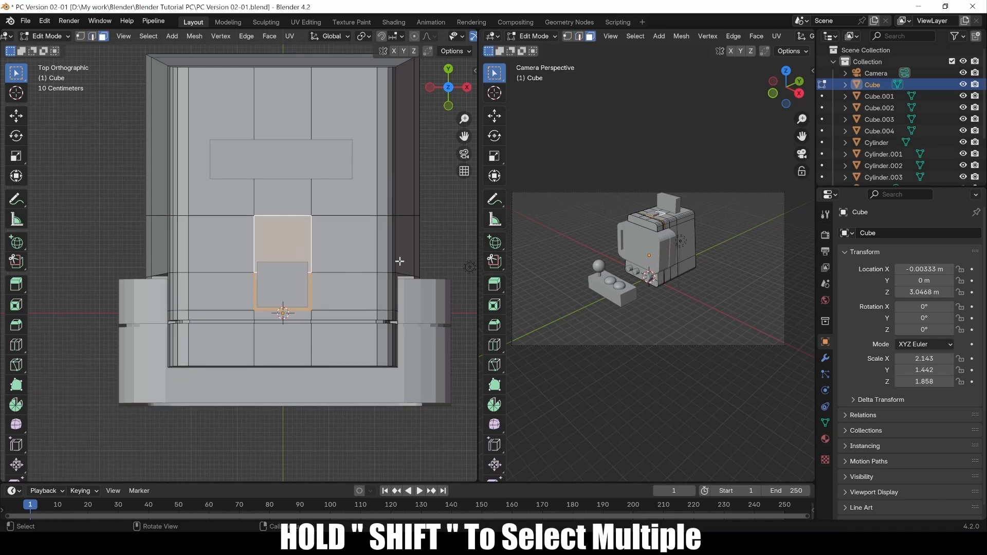
pyautogui.moveTo(401, 265); pyautogui.dragTo(292, 204, button='middle')
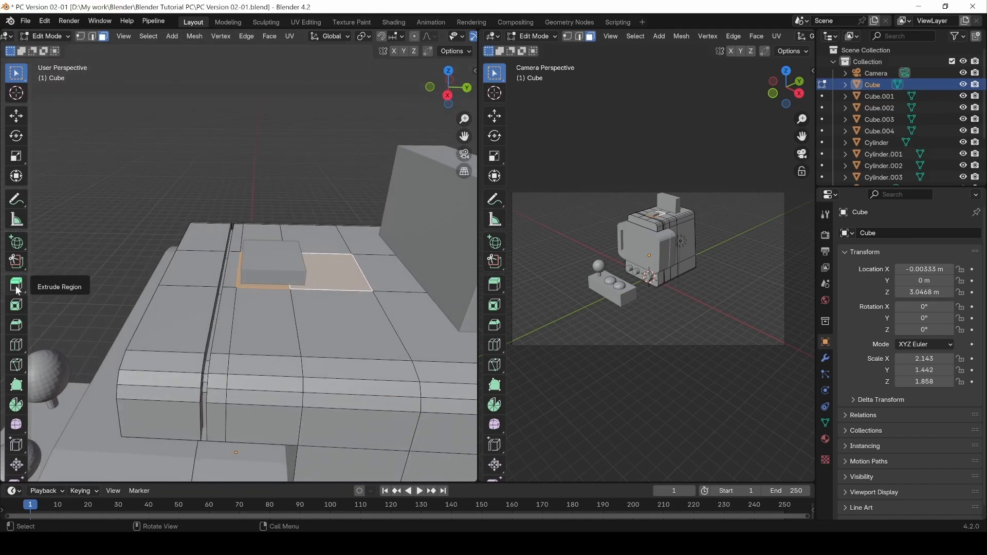
pyautogui.press('e')
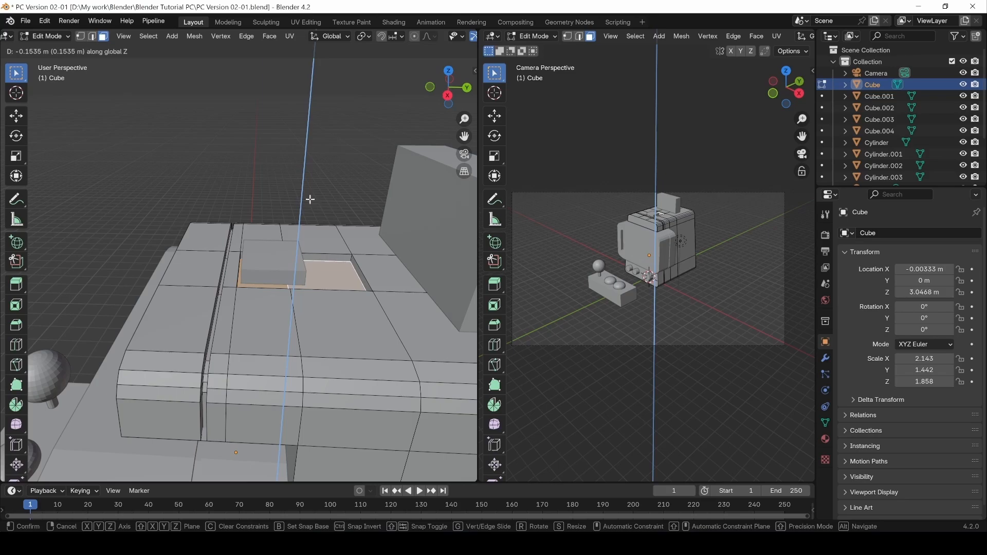
pyautogui.click(310, 199)
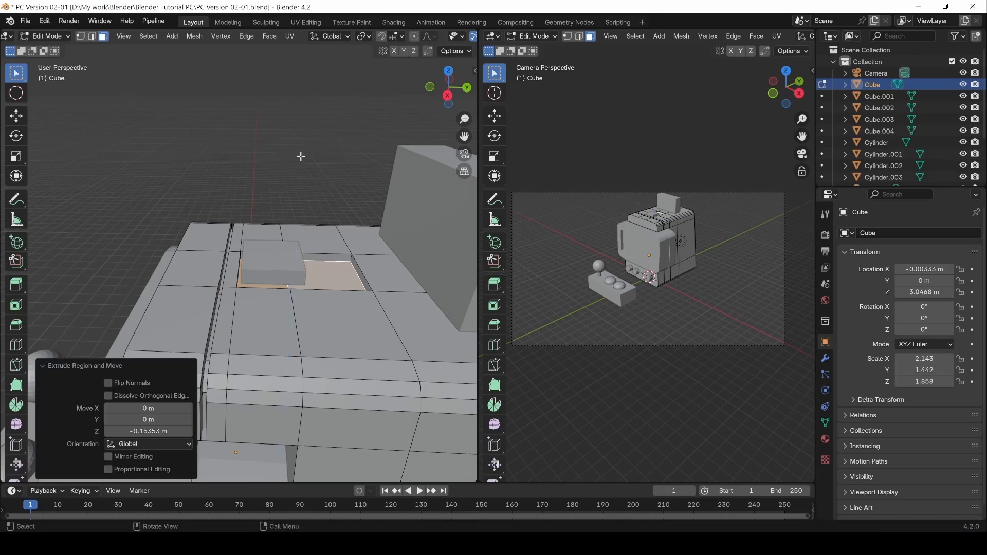
pyautogui.click(284, 164)
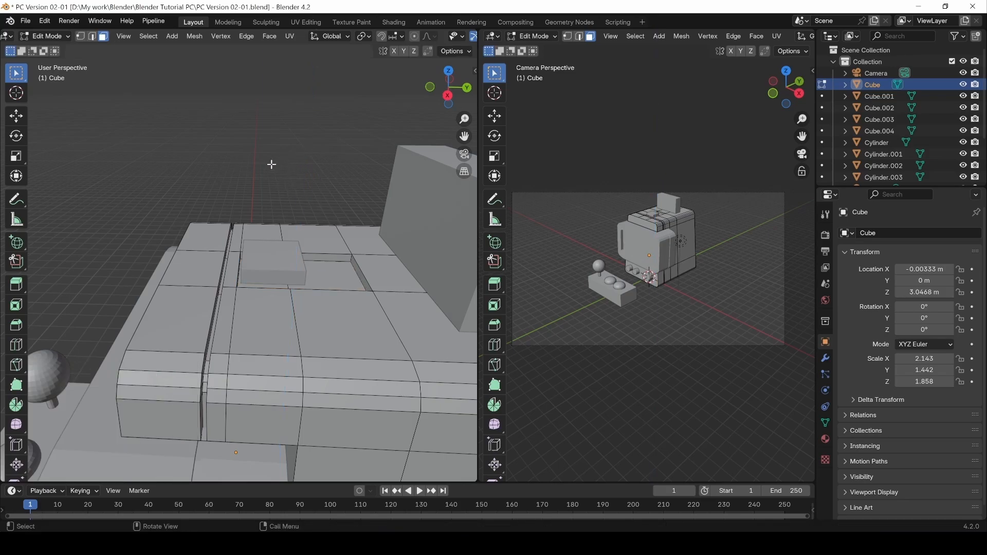
pyautogui.moveTo(272, 163); pyautogui.dragTo(269, 223, button='middle')
# Lower the small block Cube.003 along Z toward the pocket.
pyautogui.press('Tab')
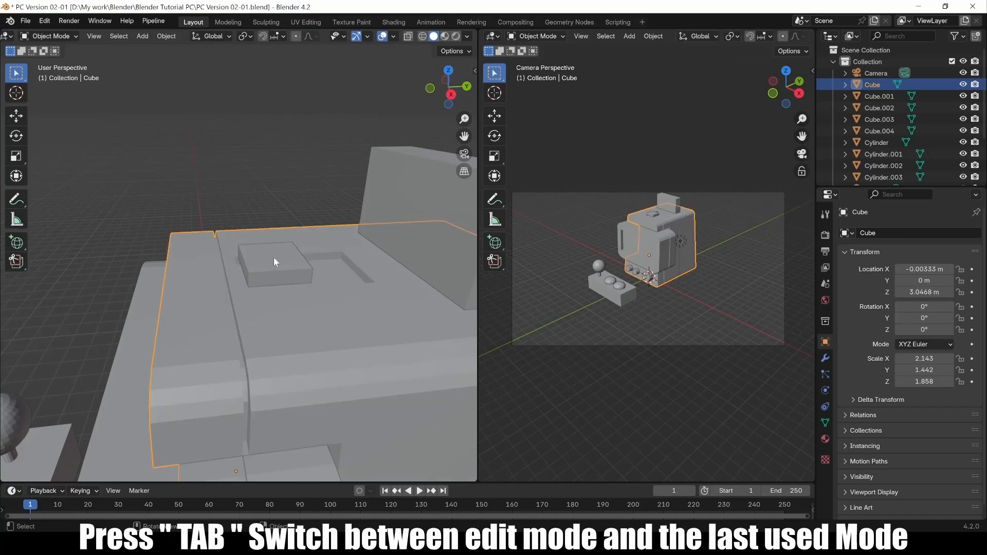
pyautogui.click(278, 251)
pyautogui.press('g')
pyautogui.press('z')
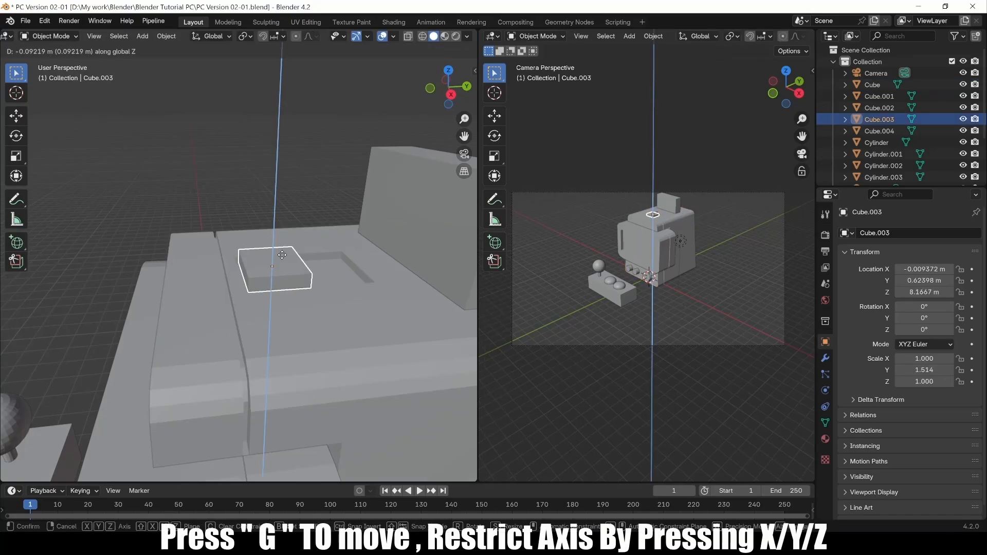
pyautogui.click(281, 257)
# Raise Cube.003's top face about 0.047 m along Z.
pyautogui.press('Tab')
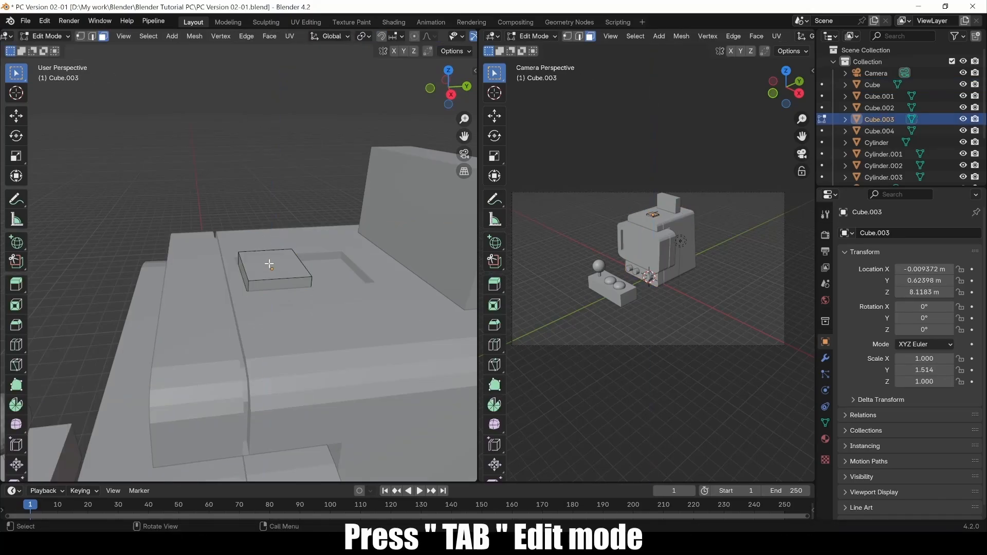
pyautogui.click(270, 266)
pyautogui.press('g')
pyautogui.press('z')
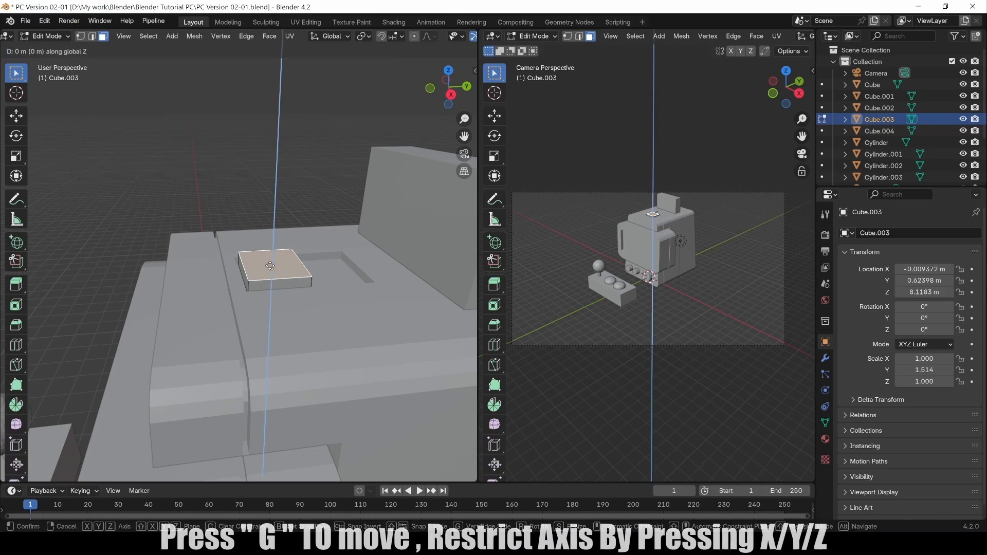
pyautogui.click(270, 263)
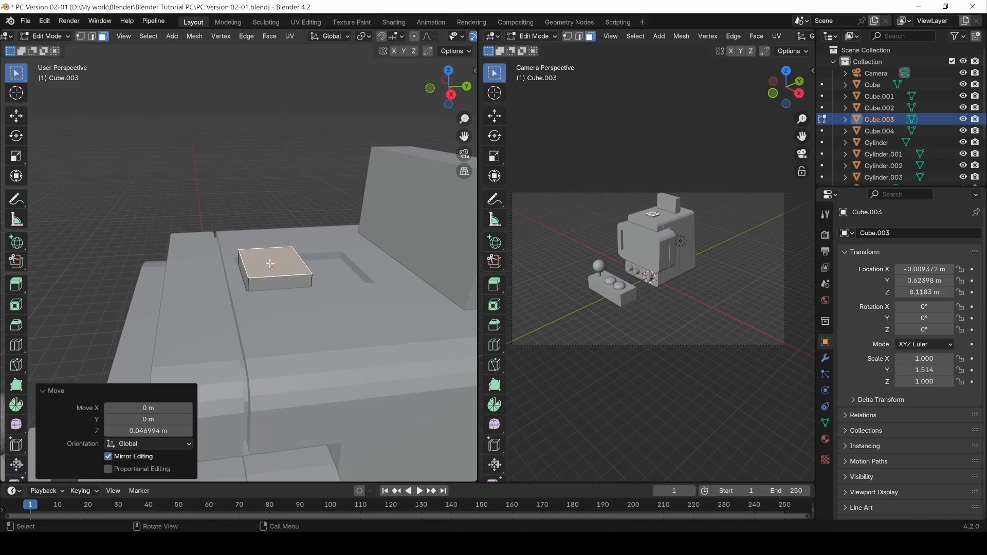
pyautogui.click(222, 168)
pyautogui.moveTo(367, 207); pyautogui.dragTo(354, 236, button='middle')
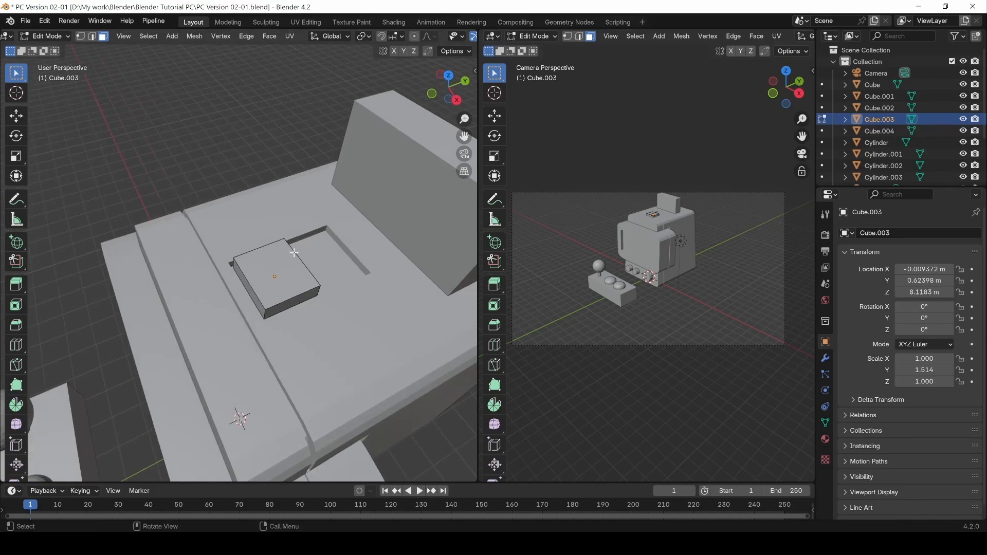
pyautogui.moveTo(294, 253); pyautogui.dragTo(256, 276, button='middle')
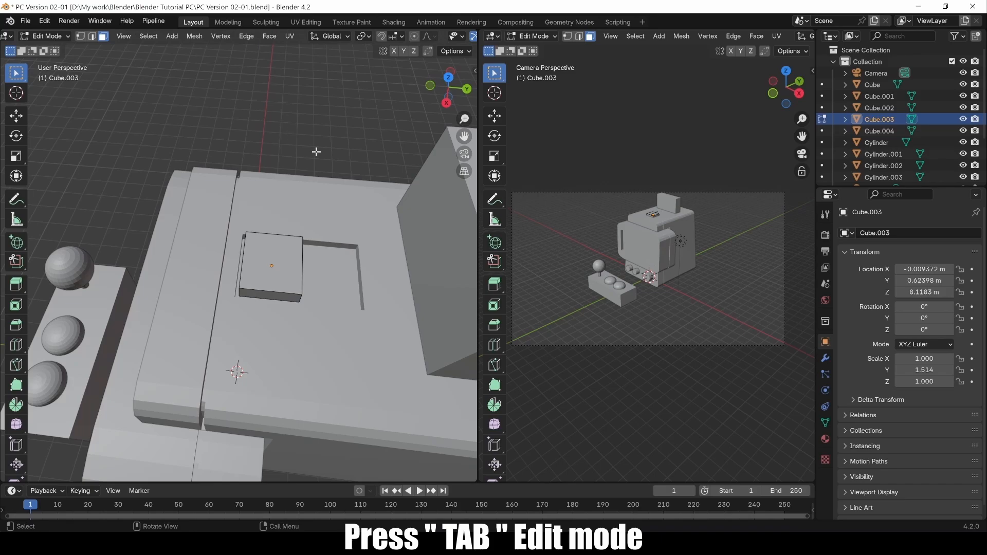
# Hide Cube.003 and open the cabinet body's mesh to inspect the empty pocket.
pyautogui.press('Tab')
pyautogui.press('h')
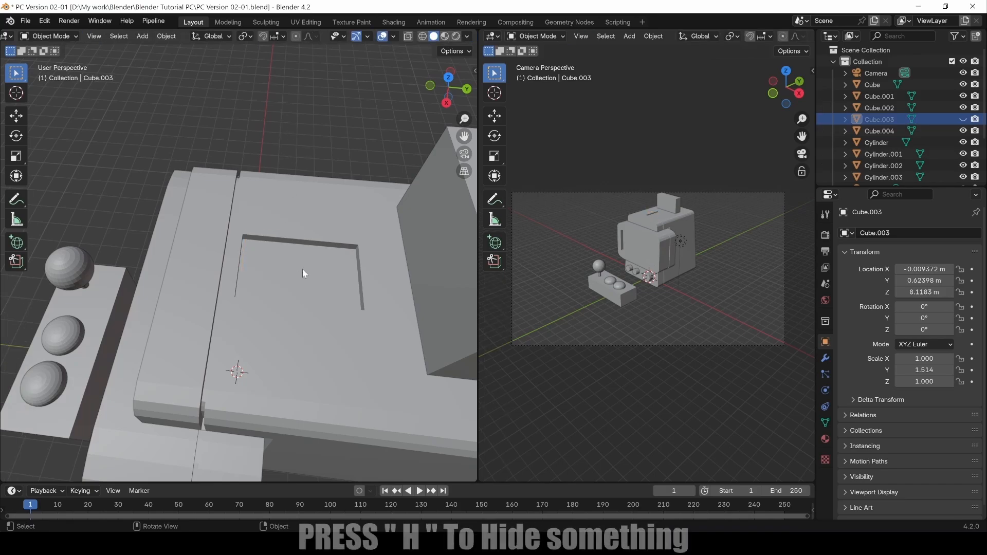
pyautogui.click(302, 267)
pyautogui.press('Tab')
pyautogui.scroll(2, 303, 280)
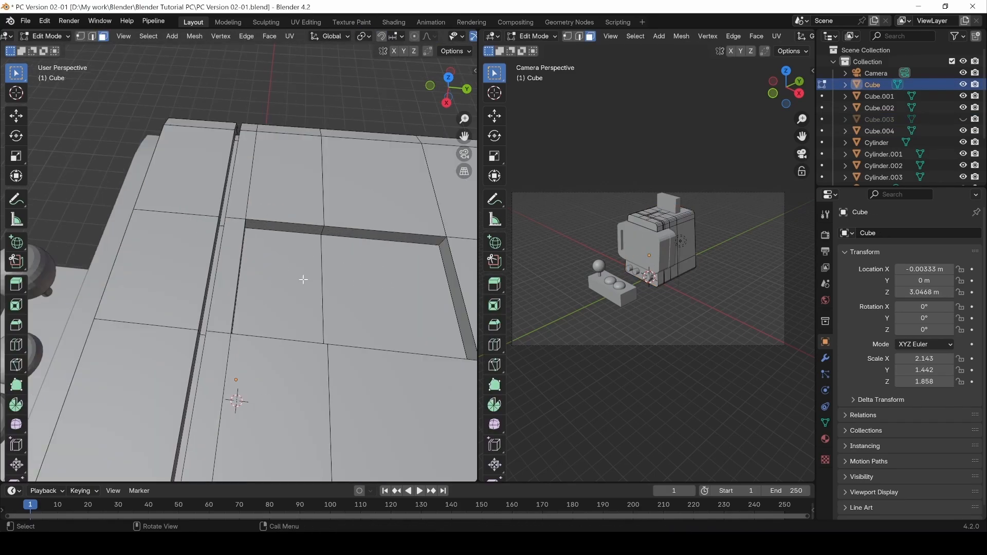
pyautogui.keyDown('shift'); pyautogui.moveTo(400, 283); pyautogui.dragTo(350, 280, button='middle'); pyautogui.keyUp('shift')
pyautogui.moveTo(183, 274); pyautogui.dragTo(105, 275, button='middle')
pyautogui.moveTo(240, 319); pyautogui.dragTo(289, 287, button='middle')
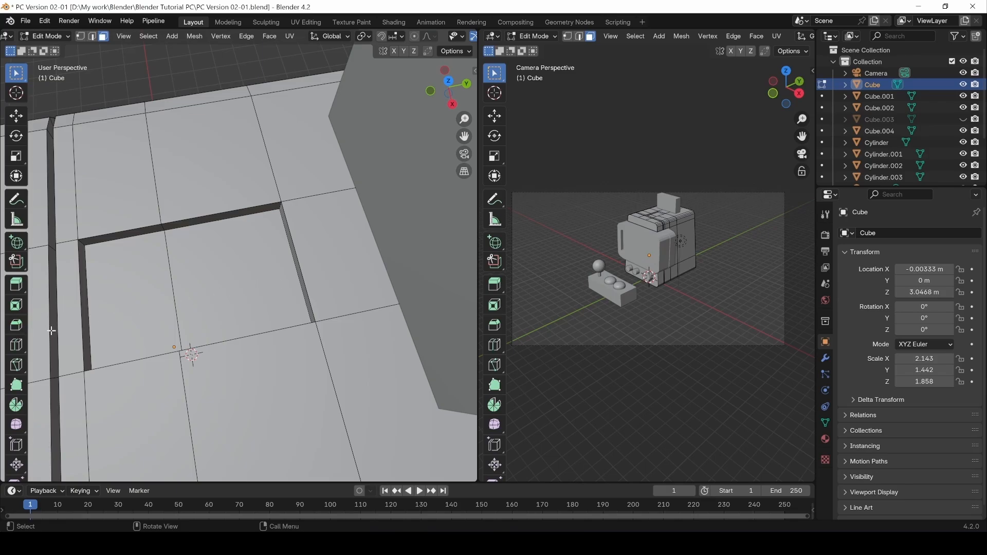
# Use the Knife to cut two parallel lines across the recessed panel, splitting off a thin strip.
pyautogui.click(20, 367)
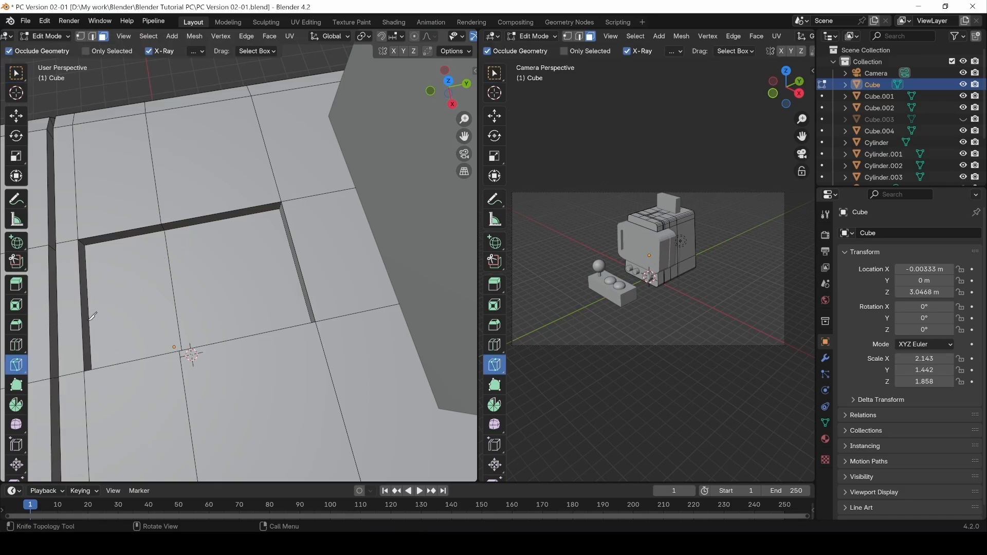
pyautogui.click(88, 313)
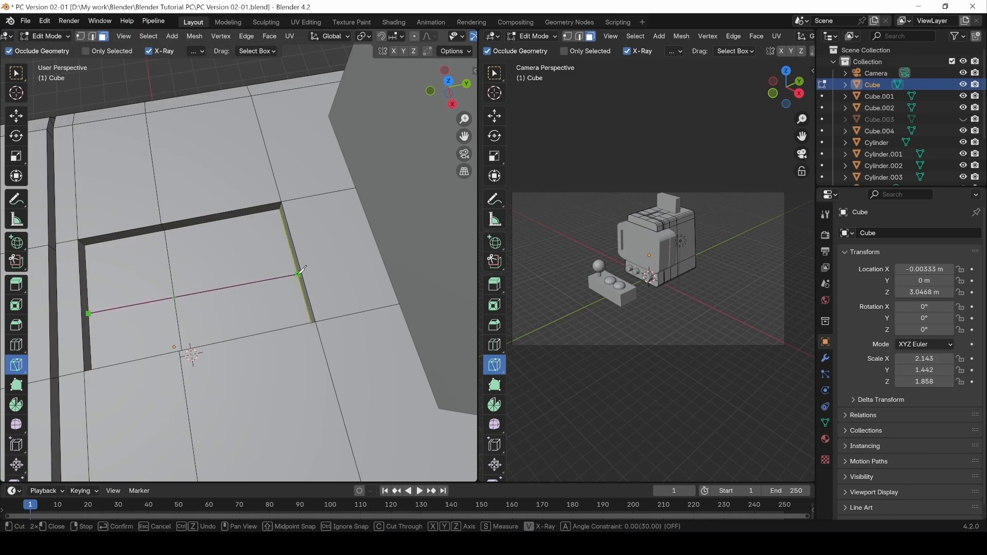
pyautogui.click(299, 274)
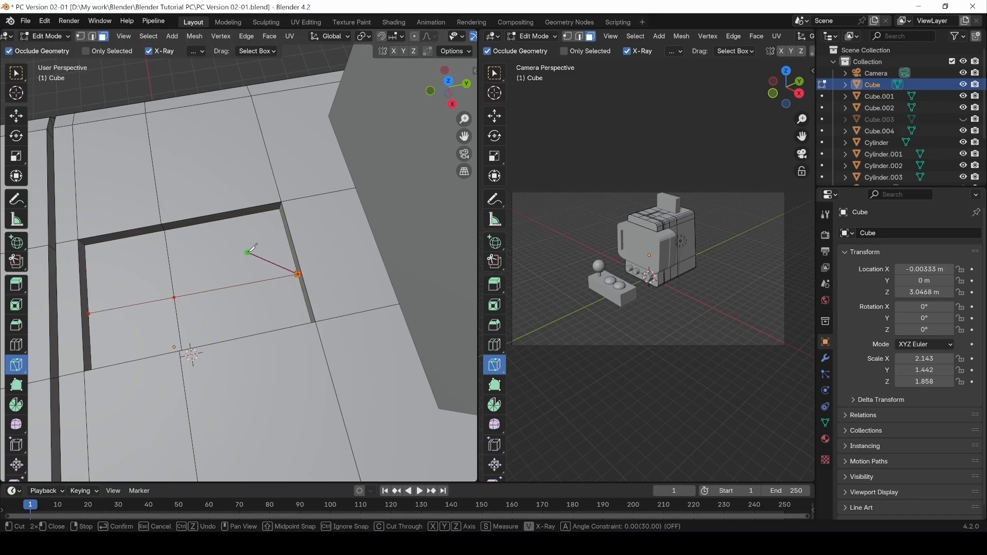
pyautogui.press('Return')
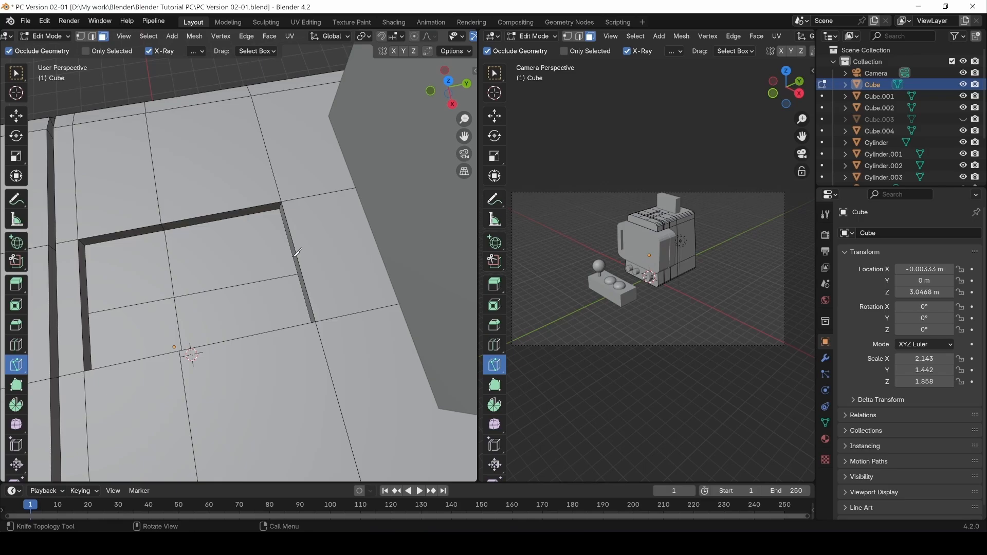
pyautogui.click(296, 254)
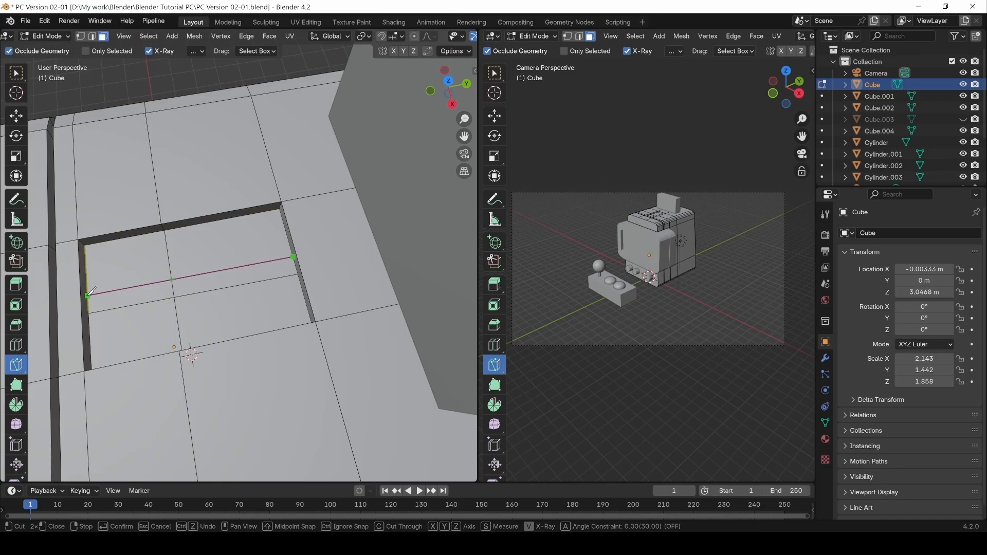
pyautogui.click(89, 294)
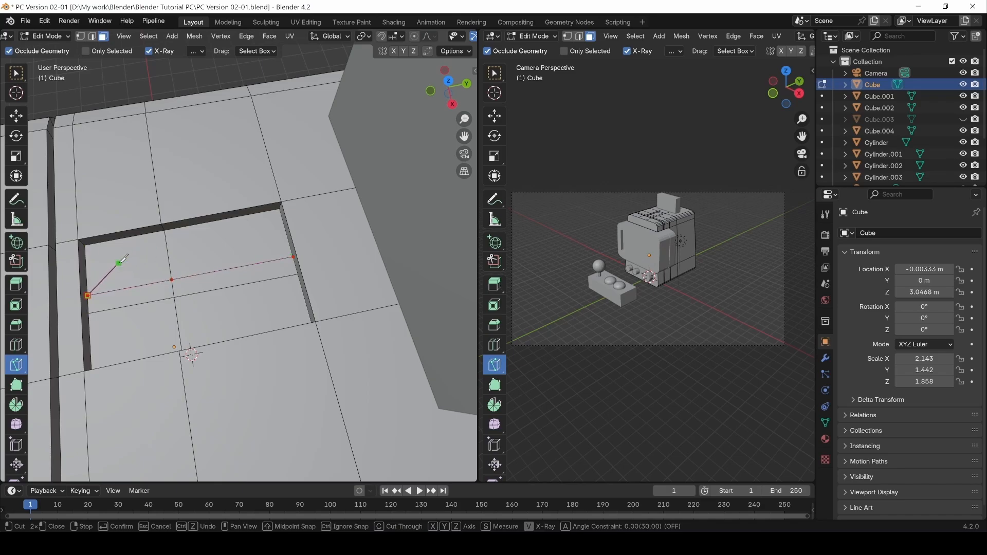
pyautogui.press('Return')
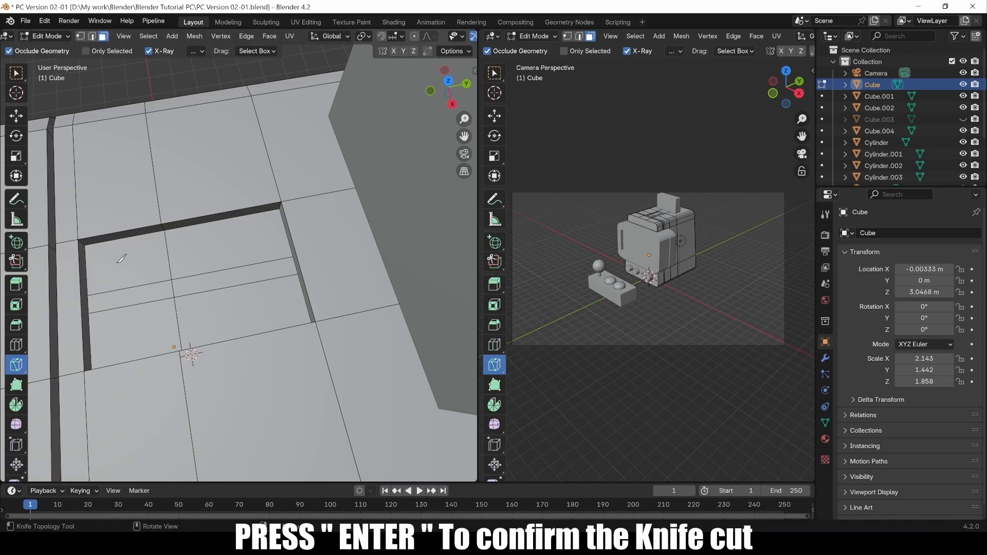
# From the top view, edge-slide the narrow strip's two long edges sideways.
pyautogui.press('w')
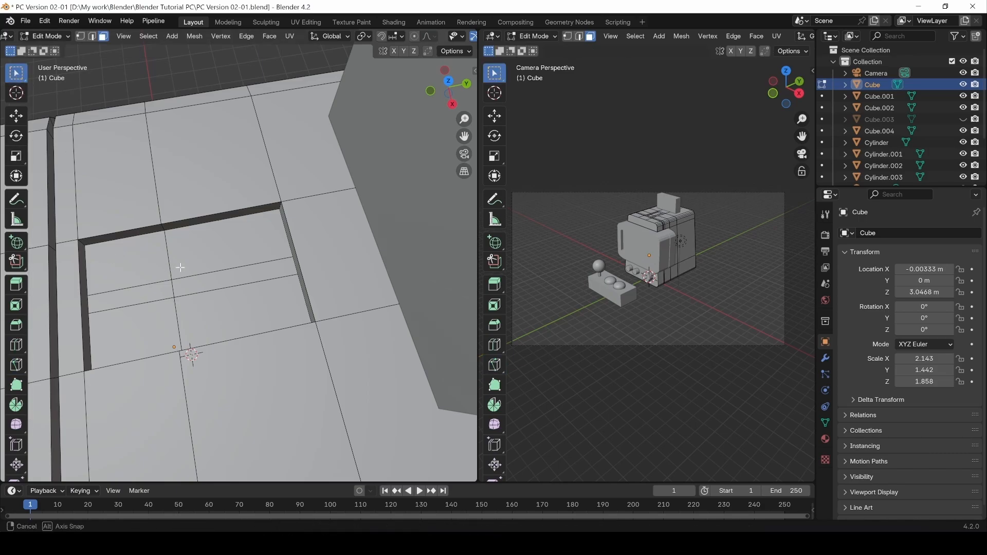
pyautogui.moveTo(180, 267); pyautogui.dragTo(301, 237, button='middle')
pyautogui.press('KP_7')
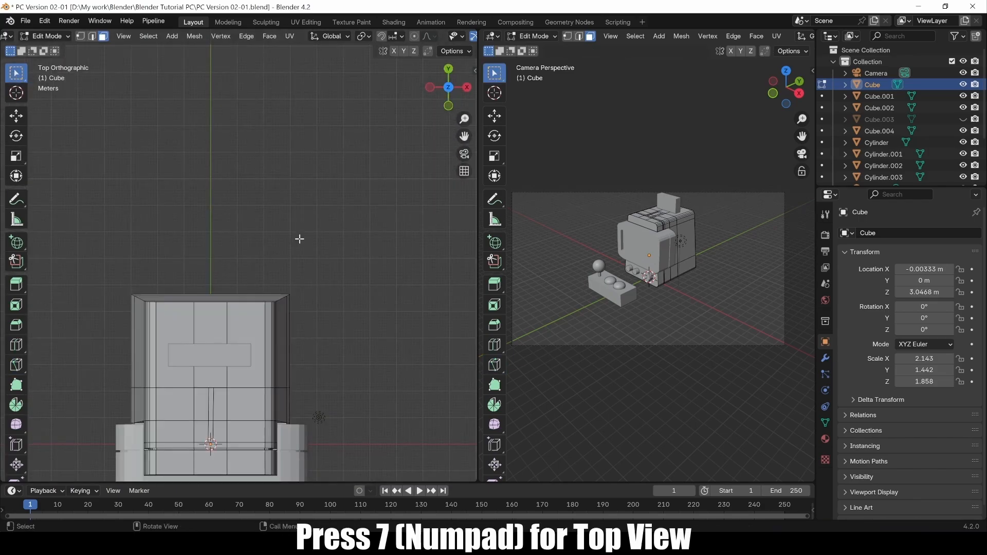
pyautogui.scroll(5, 147, 407)
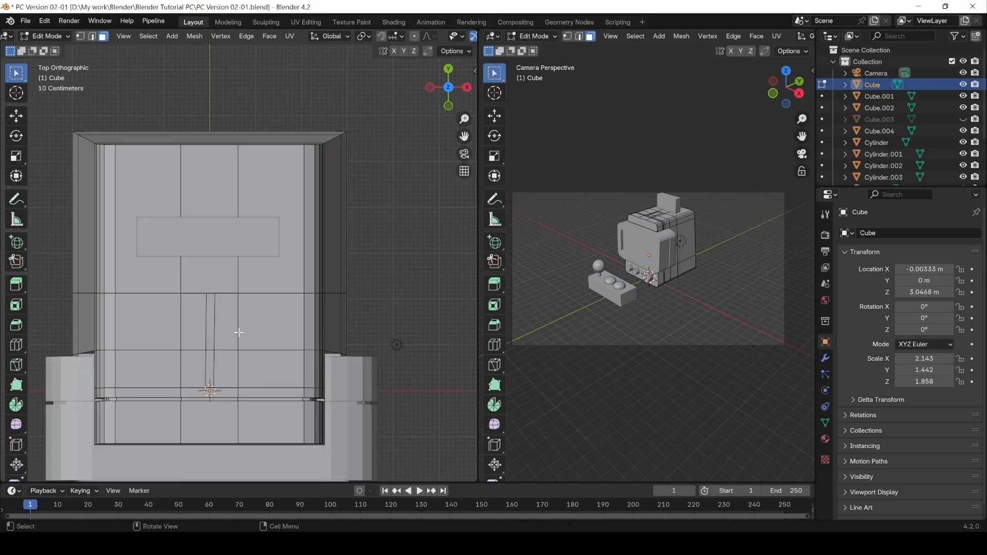
pyautogui.scroll(3, 212, 375)
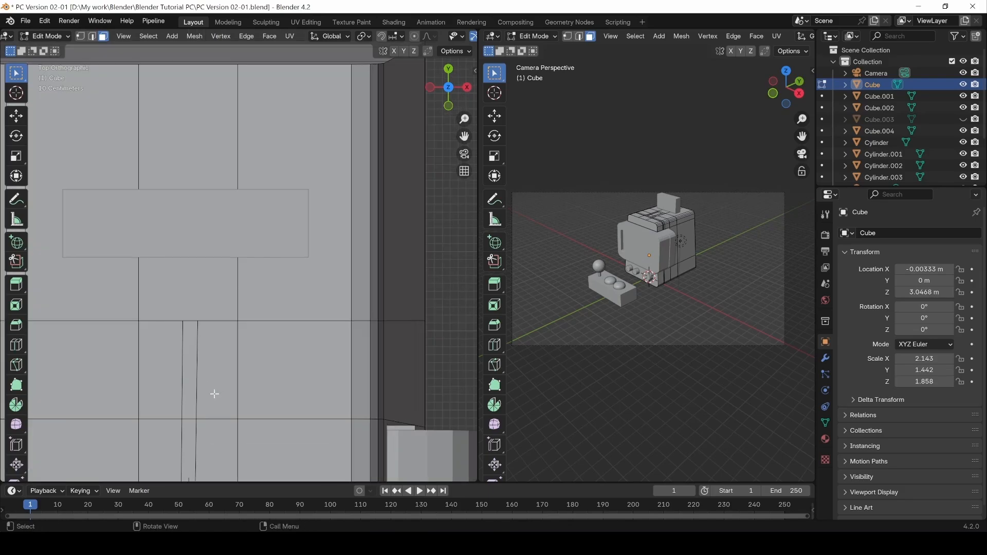
pyautogui.keyDown('shift'); pyautogui.moveTo(218, 364); pyautogui.dragTo(234, 298, button='middle'); pyautogui.keyUp('shift')
pyautogui.click(221, 327)
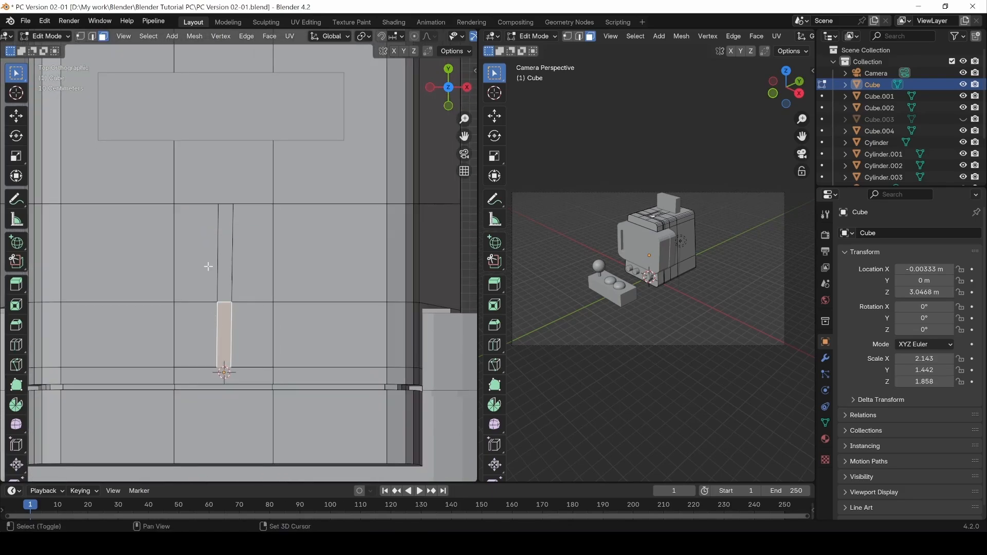
pyautogui.press('2')
pyautogui.click(217, 272)
pyautogui.keyDown('shift'); pyautogui.click(217, 332); pyautogui.keyUp('shift')
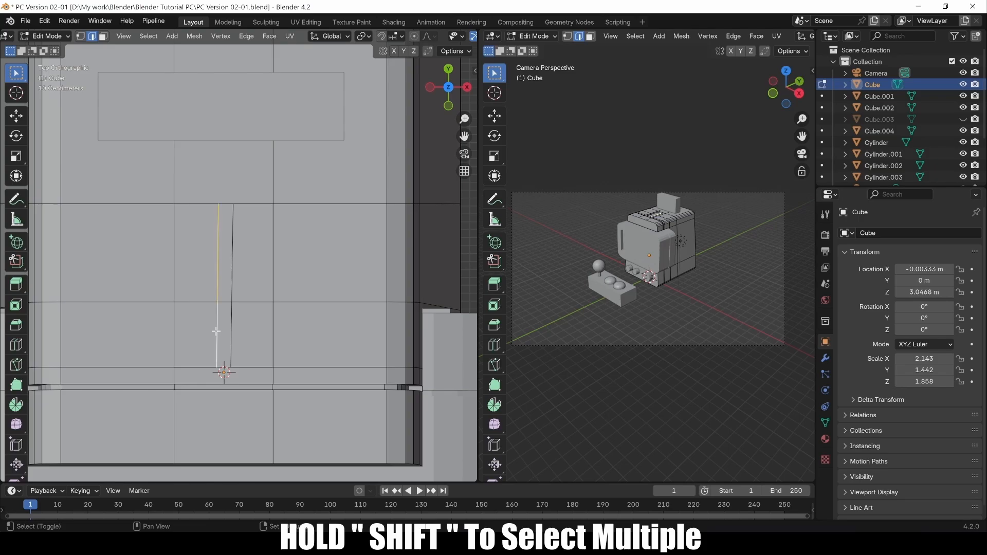
pyautogui.press('g')
pyautogui.press('g')
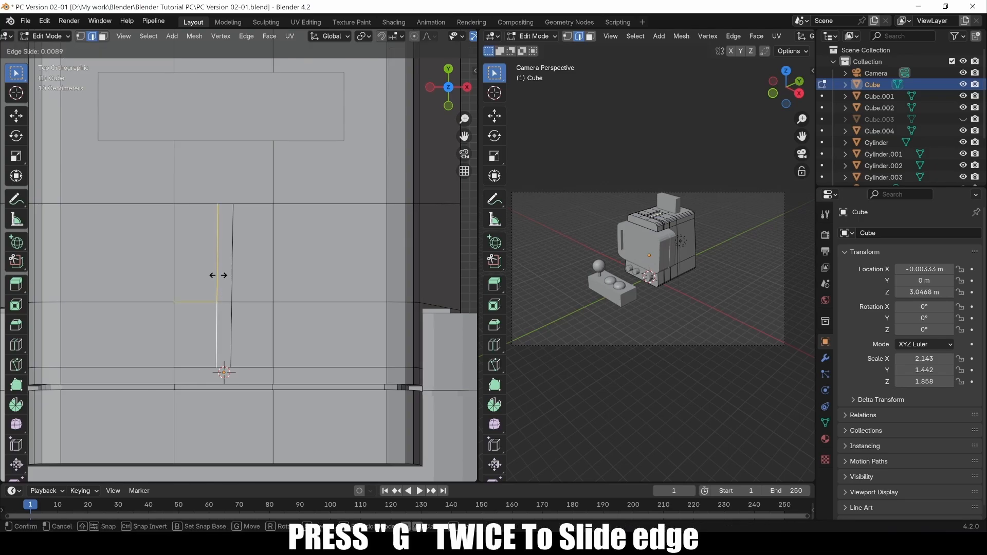
pyautogui.click(213, 277)
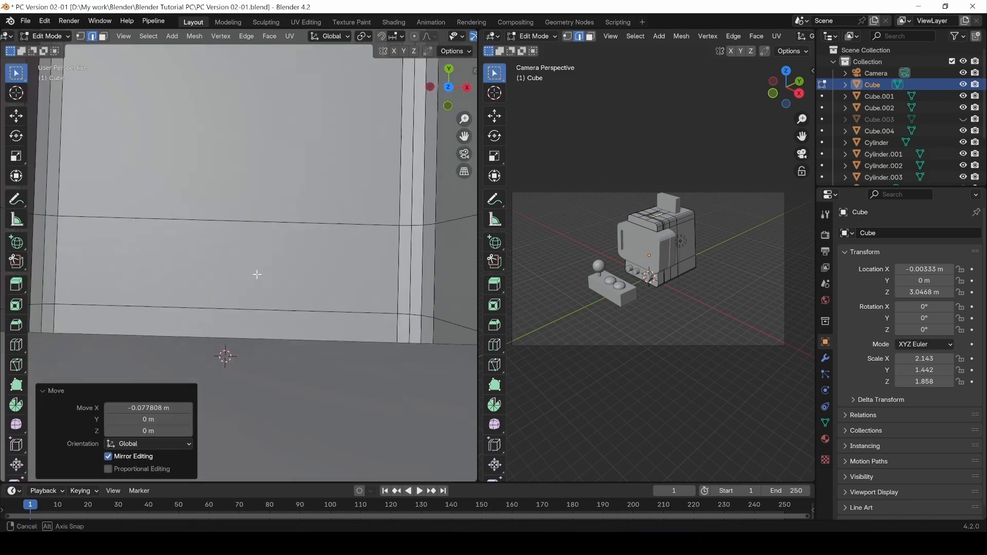
# Extrude the two strip faces about -0.098 m down into the deck to form a groove.
pyautogui.moveTo(255, 273); pyautogui.dragTo(215, 244, button='middle')
pyautogui.scroll(-5, 239, 267)
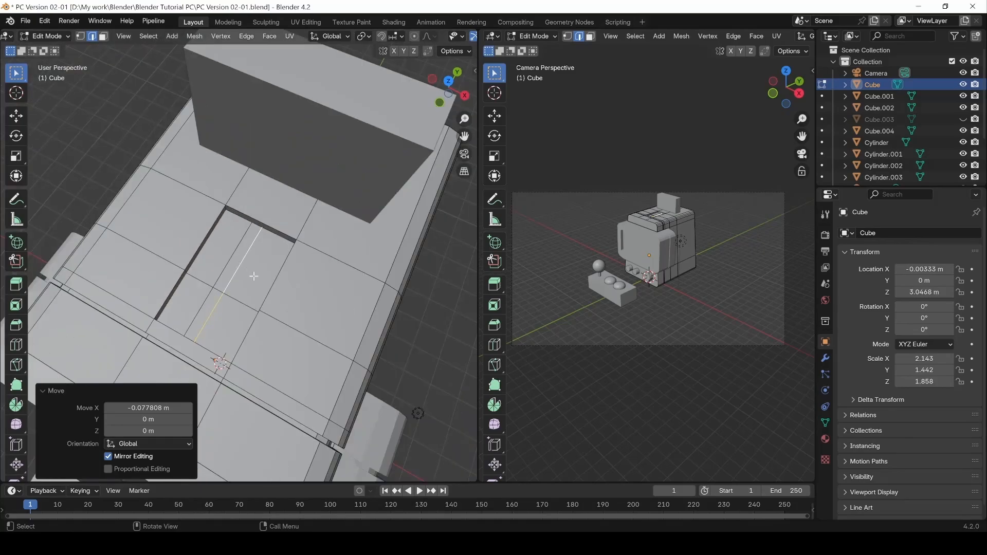
pyautogui.moveTo(239, 267); pyautogui.dragTo(197, 248, button='middle')
pyautogui.press('3')
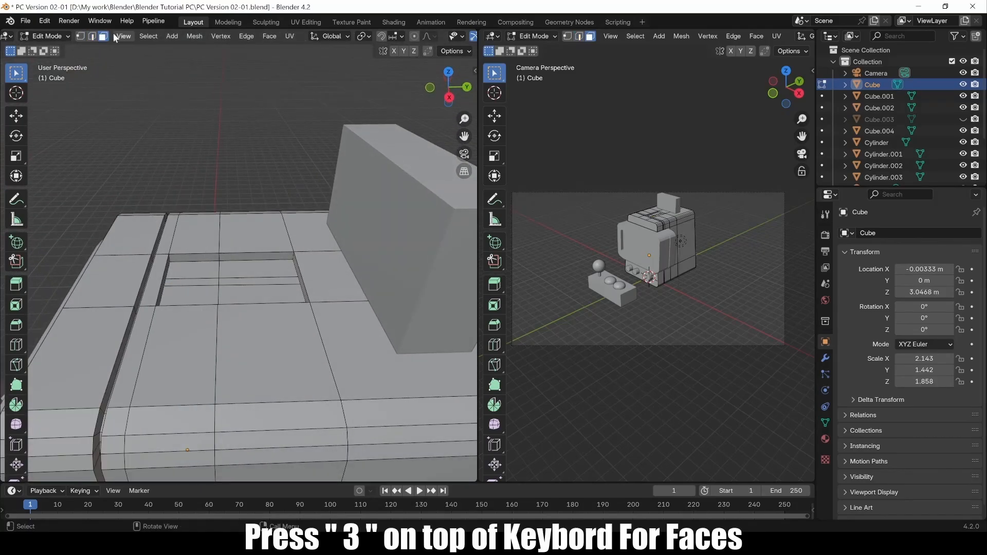
pyautogui.click(191, 282)
pyautogui.keyDown('shift'); pyautogui.click(261, 279); pyautogui.keyUp('shift')
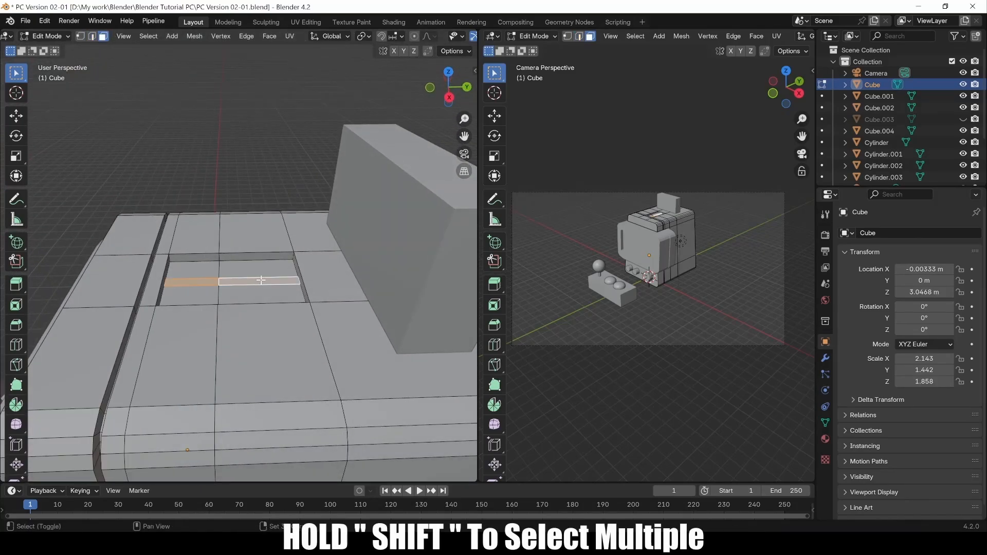
pyautogui.press('e')
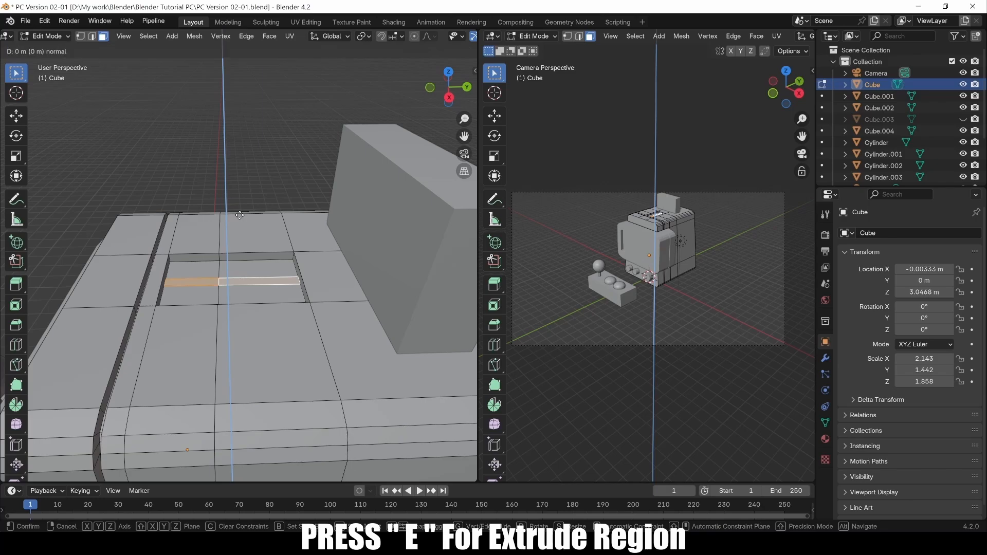
pyautogui.click(235, 220)
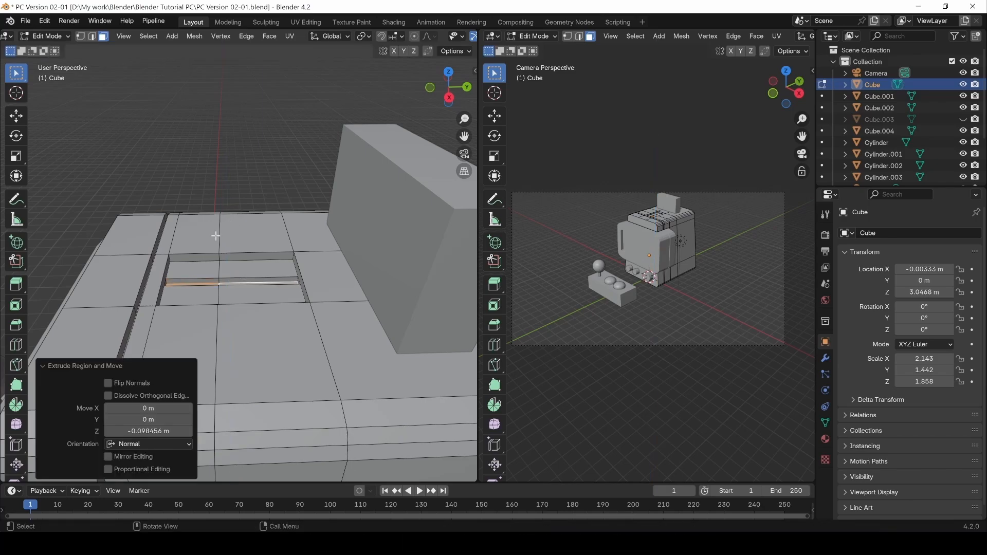
pyautogui.moveTo(221, 236); pyautogui.dragTo(304, 231, button='middle')
pyautogui.scroll(2, 278, 246)
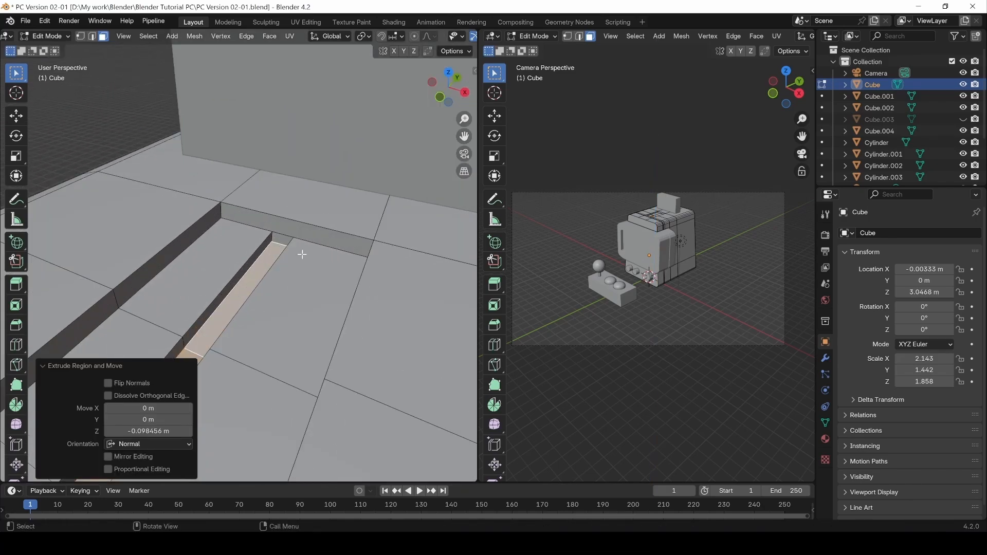
pyautogui.press('1')
pyautogui.scroll(2, 301, 257)
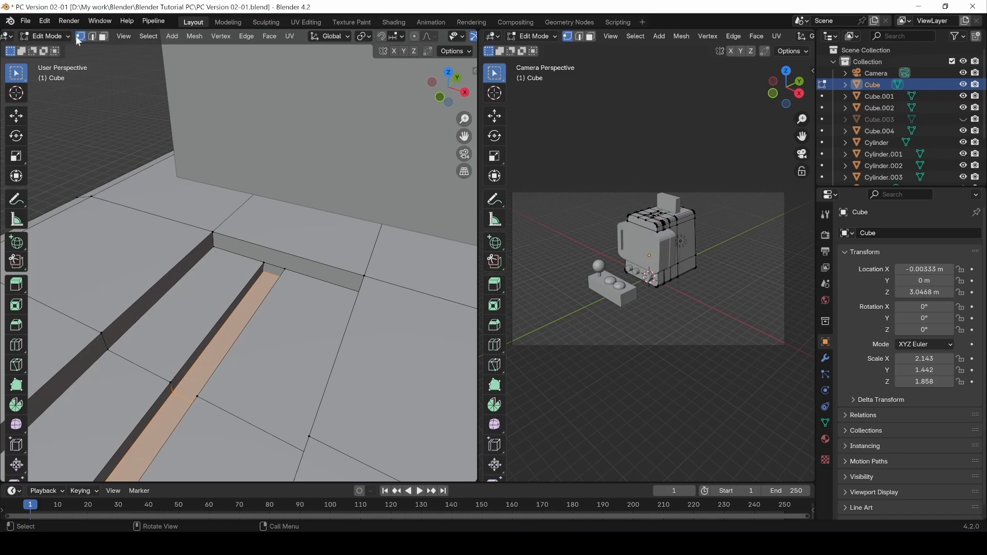
# Connect the slot's end vertices to the panel's far corner with Connect Vertex Path.
pyautogui.click(260, 261)
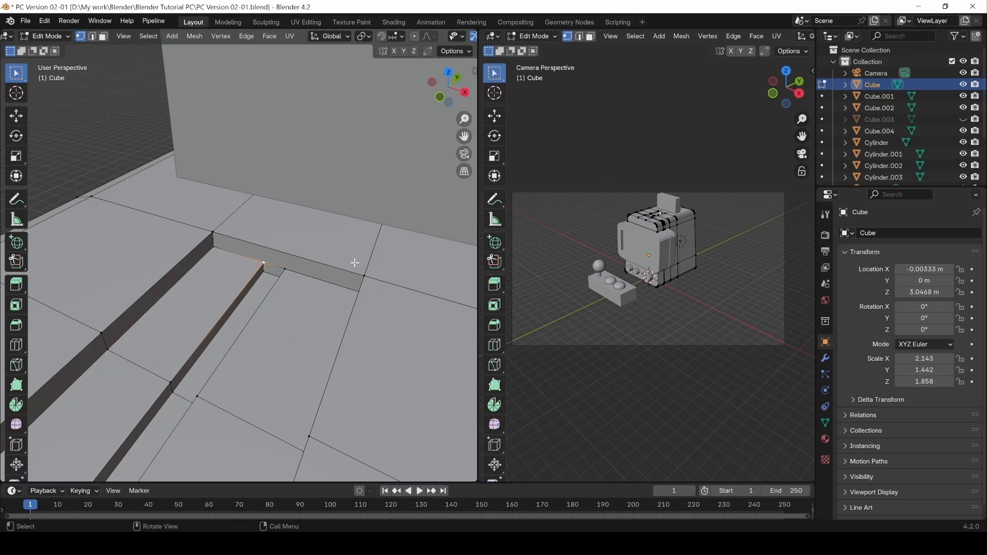
pyautogui.click(283, 275)
pyautogui.moveTo(301, 284); pyautogui.dragTo(290, 268, button='middle')
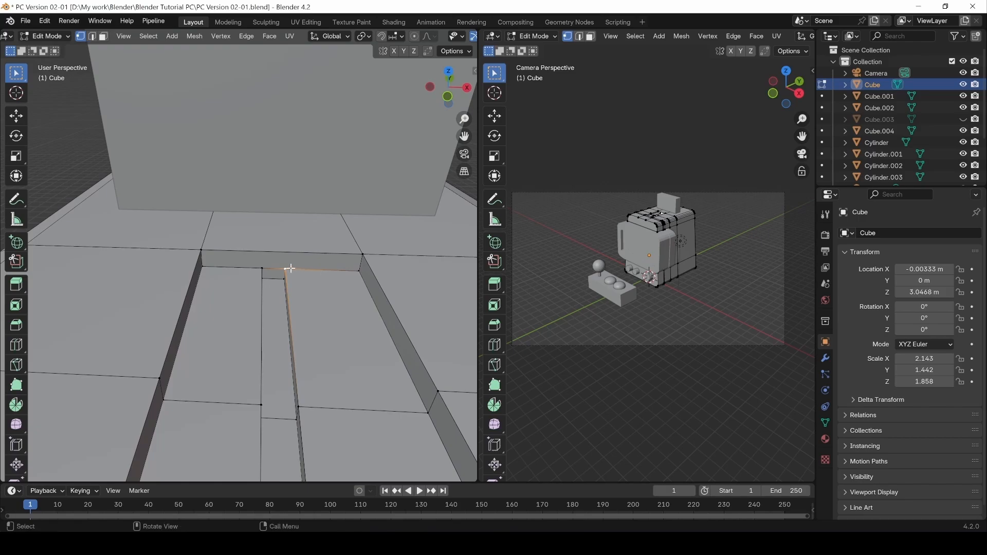
pyautogui.keyDown('shift'); pyautogui.click(363, 254); pyautogui.keyUp('shift')
pyautogui.rightClick(316, 260)
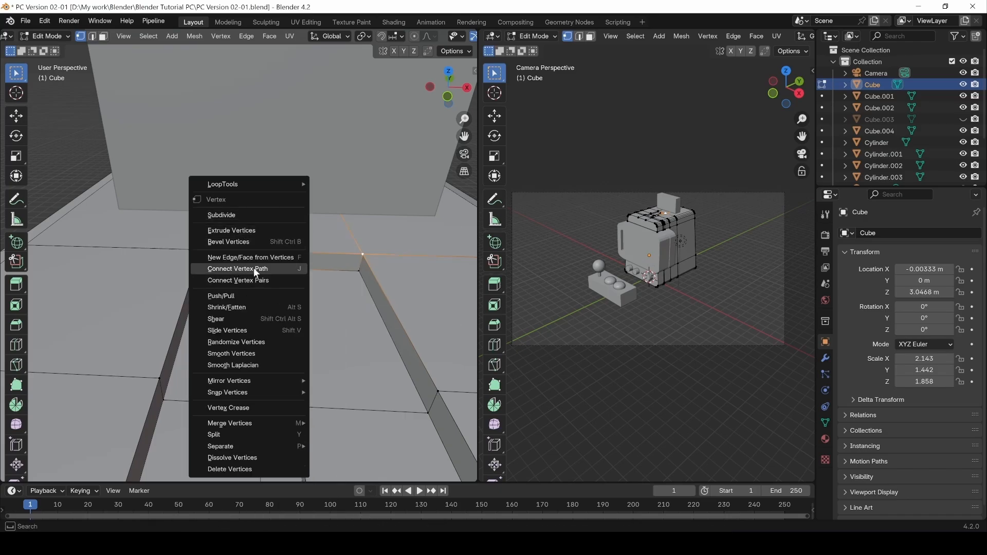
pyautogui.click(272, 269)
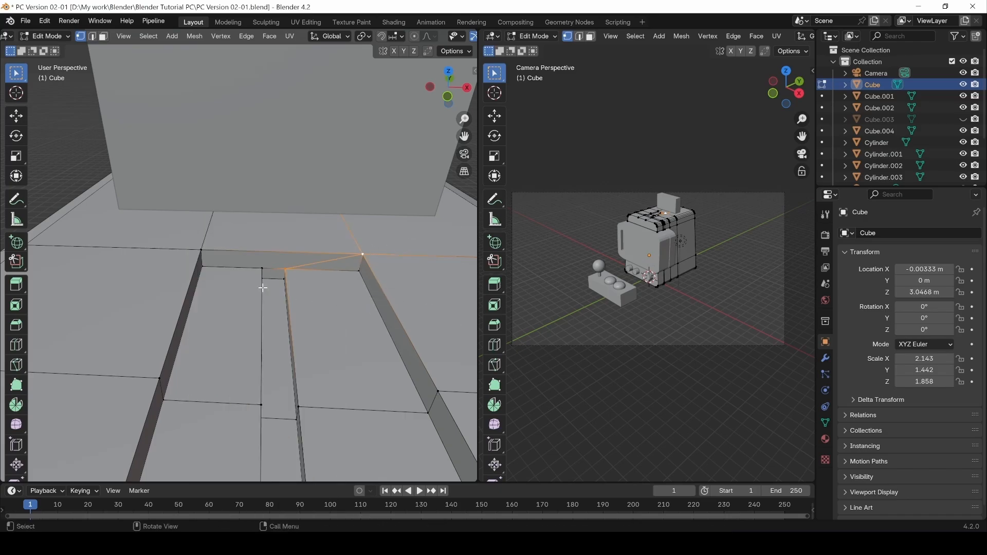
# Connect the slot's corner vertex to the panel's left corner and a vertex on the top.
pyautogui.click(257, 270)
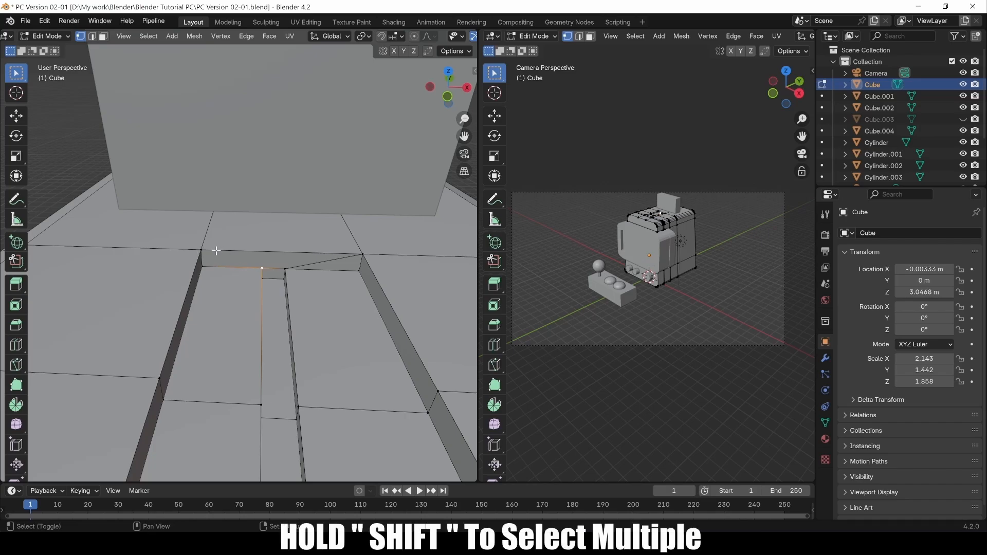
pyautogui.keyDown('shift'); pyautogui.click(201, 250); pyautogui.keyUp('shift')
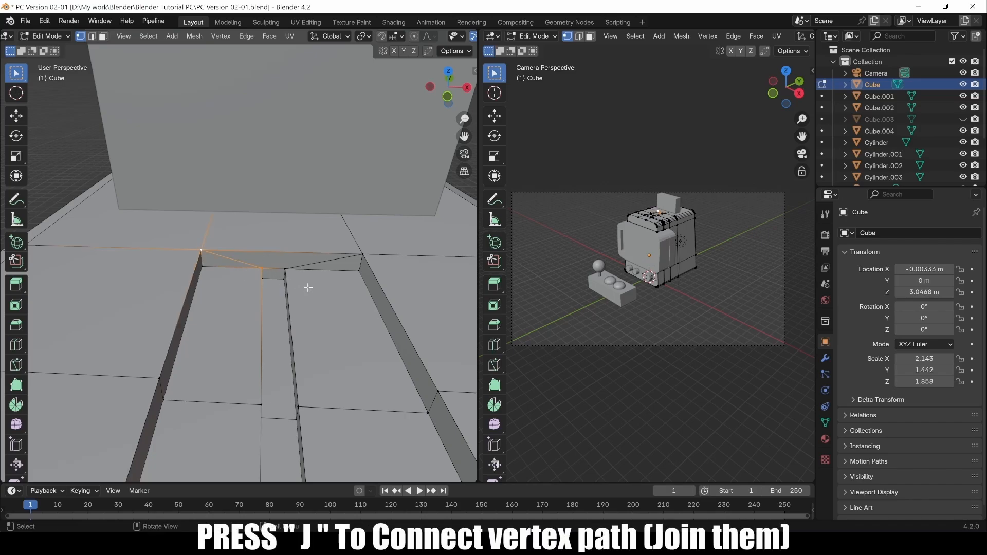
pyautogui.moveTo(308, 288); pyautogui.dragTo(385, 245, button='middle')
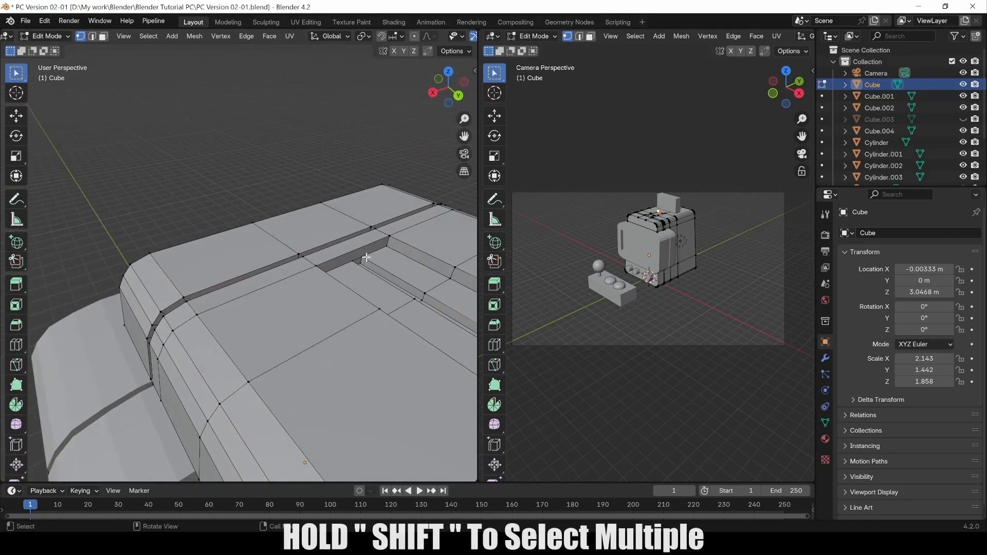
pyautogui.keyDown('shift'); pyautogui.click(389, 236); pyautogui.keyUp('shift')
pyautogui.rightClick(389, 236)
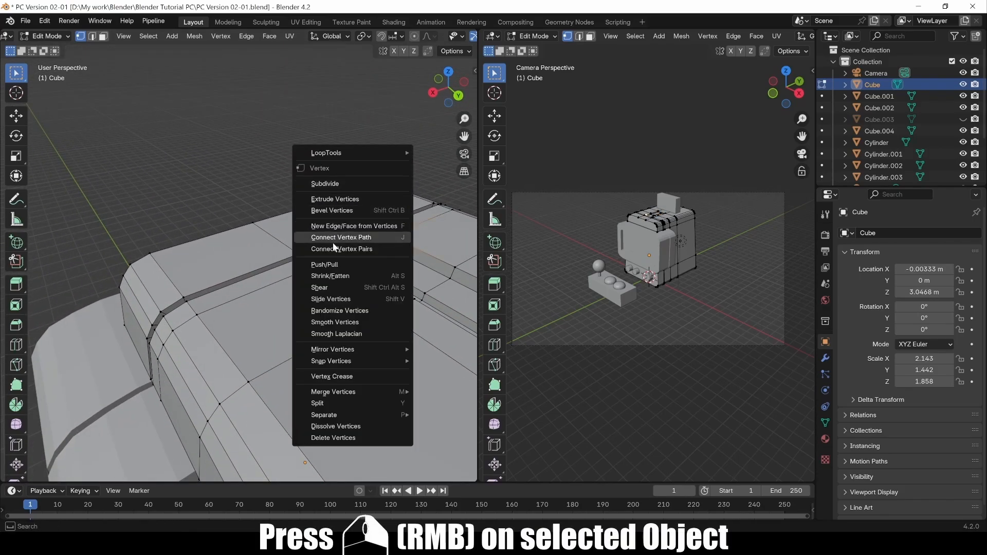
pyautogui.click(357, 237)
# Join another pair of vertices on the cabinet top with a new edge.
pyautogui.moveTo(383, 224); pyautogui.dragTo(313, 232, button='middle')
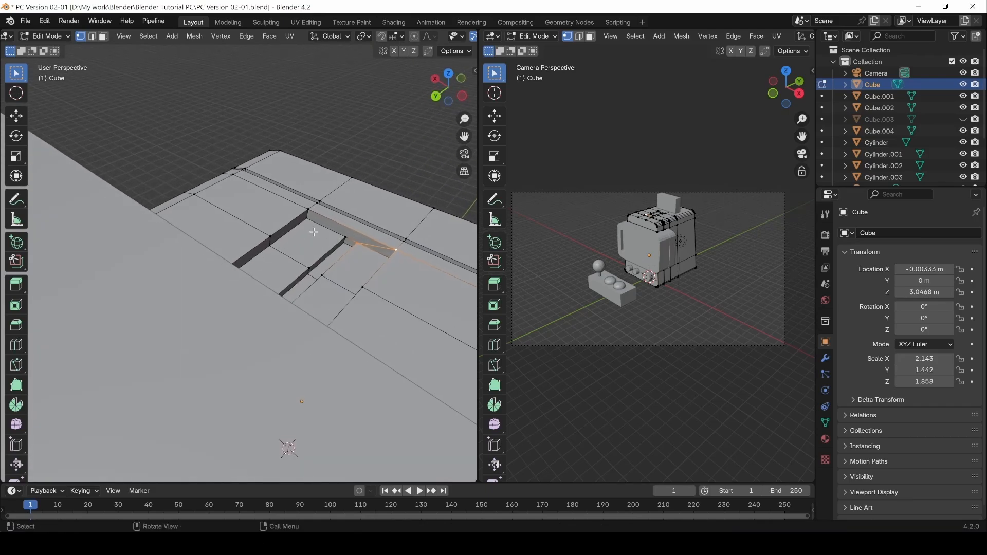
pyautogui.click(344, 237)
pyautogui.keyDown('shift'); pyautogui.click(308, 209); pyautogui.keyUp('shift')
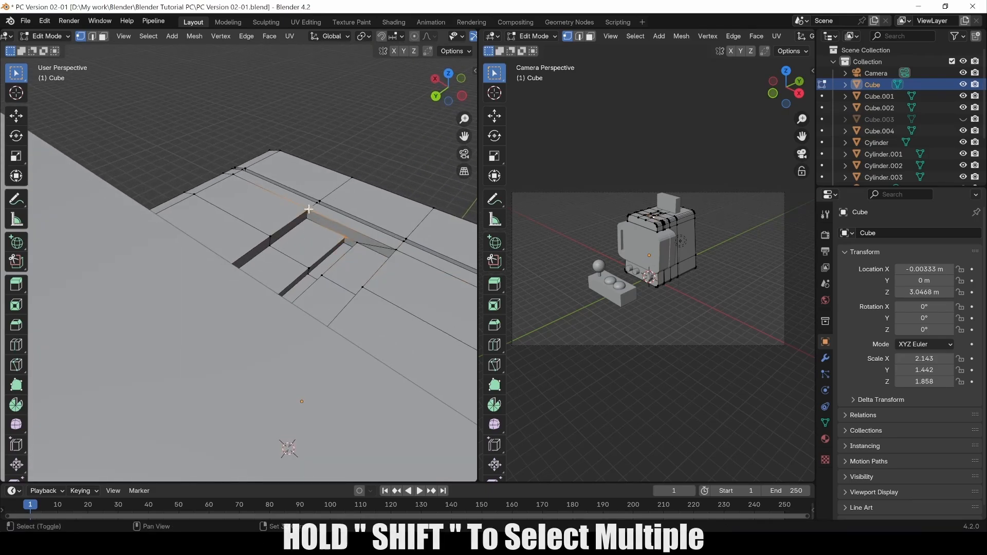
pyautogui.rightClick(308, 210)
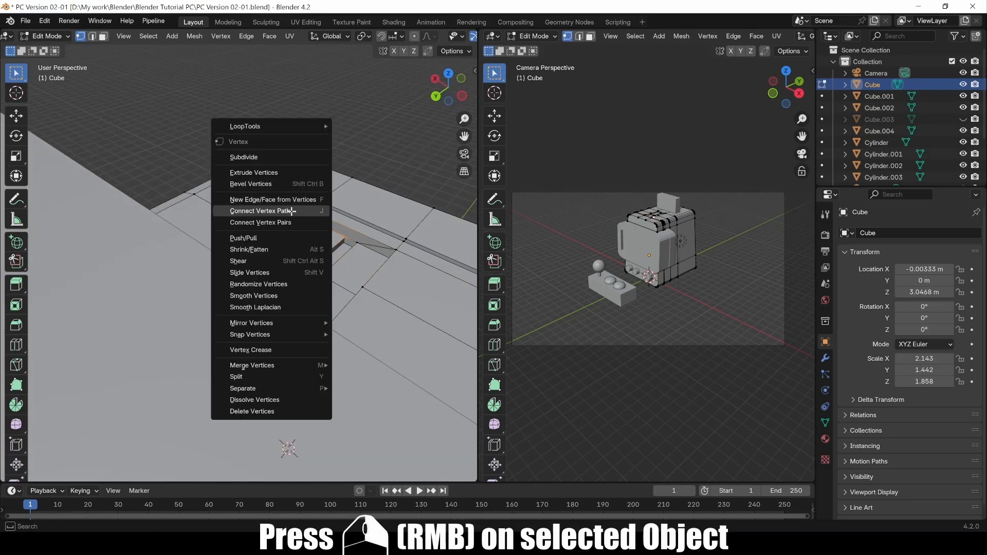
pyautogui.click(291, 211)
pyautogui.moveTo(291, 211); pyautogui.dragTo(286, 286, button='middle')
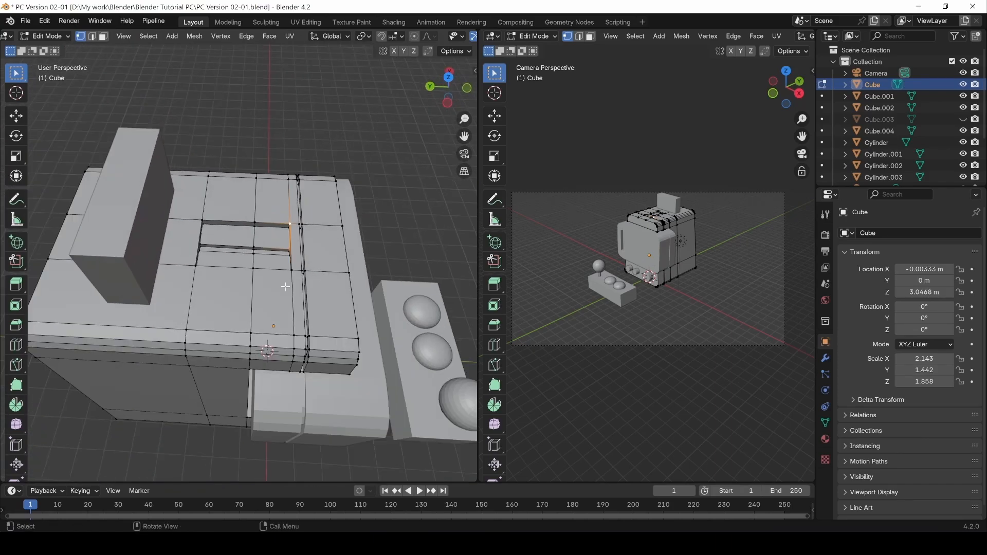
pyautogui.click(193, 330)
pyautogui.moveTo(218, 295); pyautogui.dragTo(230, 253, button='middle')
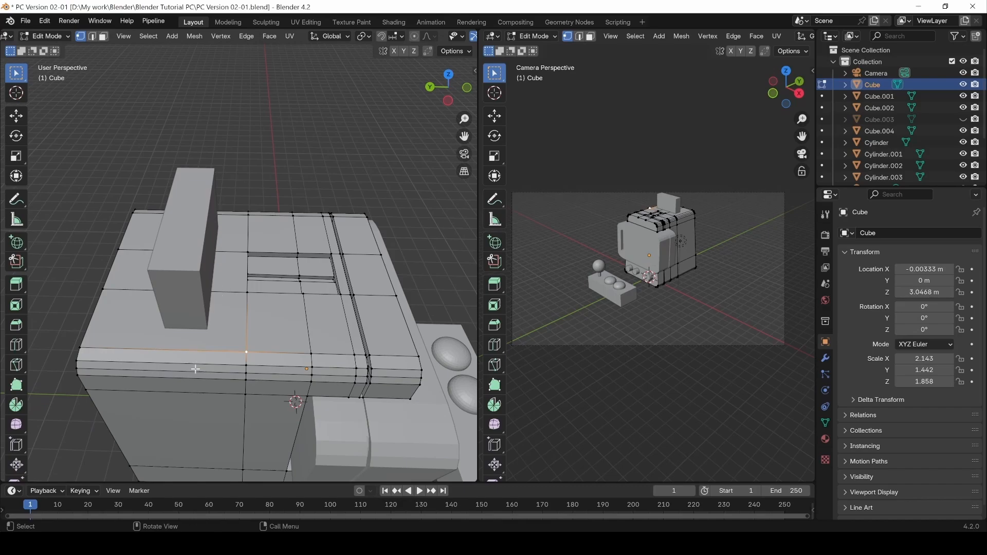
# From the top view, add a loop cut across the cabinet top and slide it toward an edge.
pyautogui.press('KP_7')
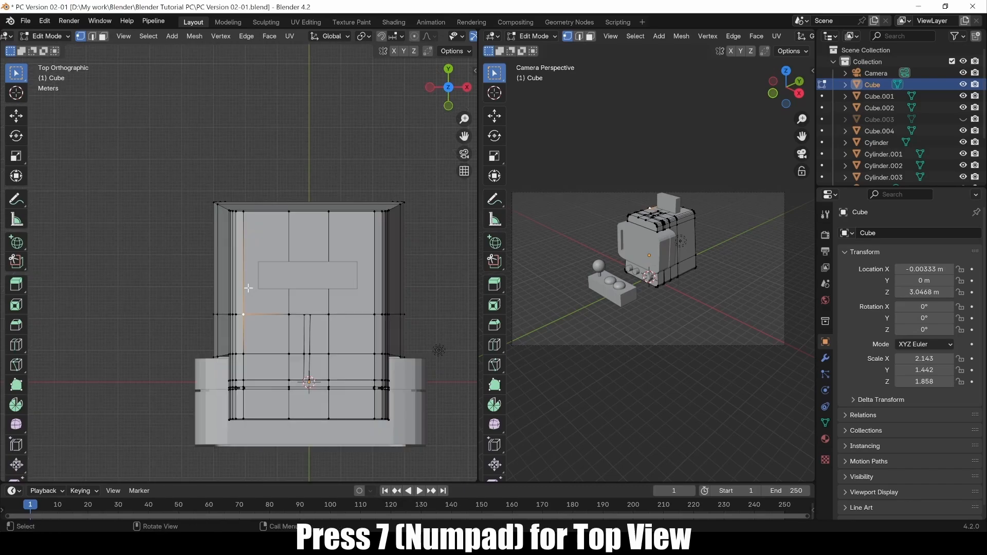
pyautogui.hotkey('ctrl', 'r')
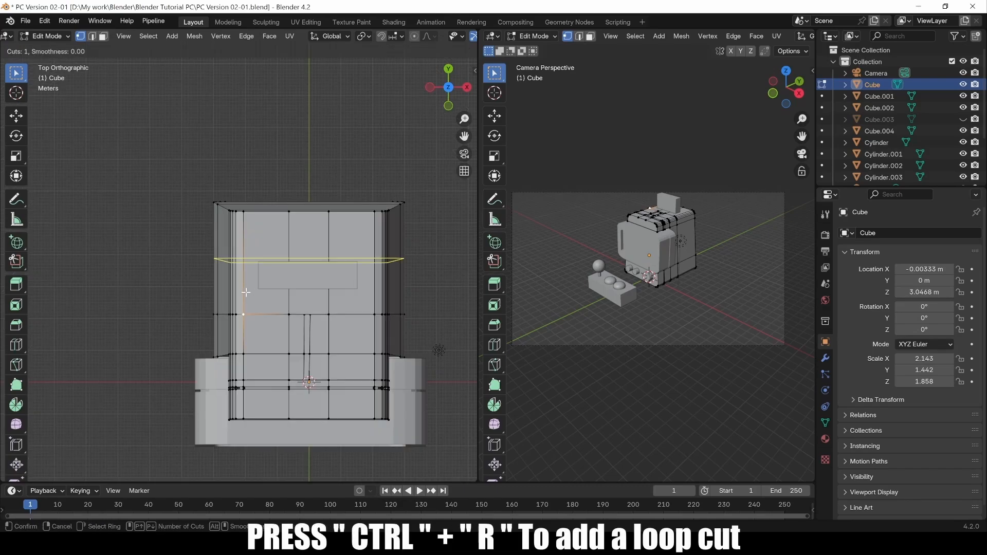
pyautogui.click(246, 292)
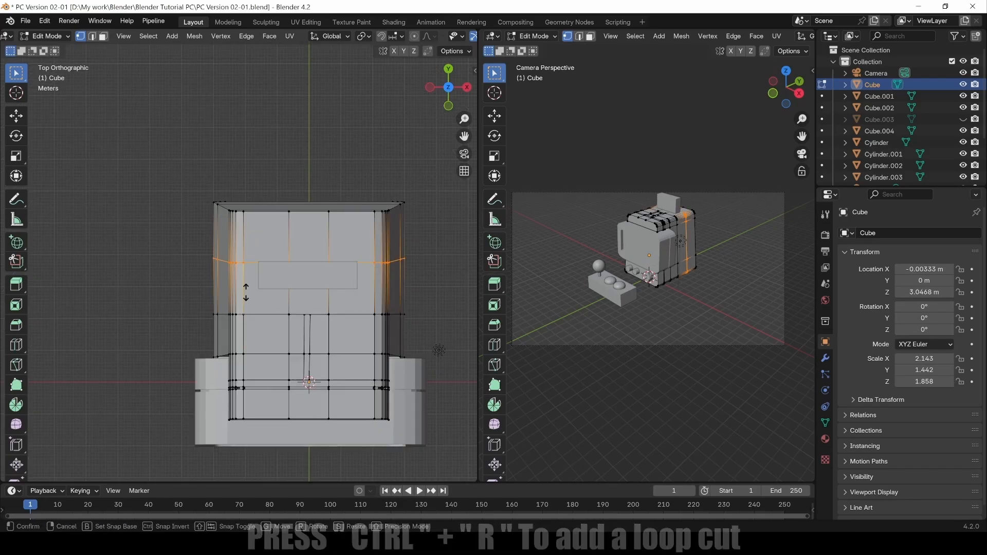
pyautogui.click(252, 321)
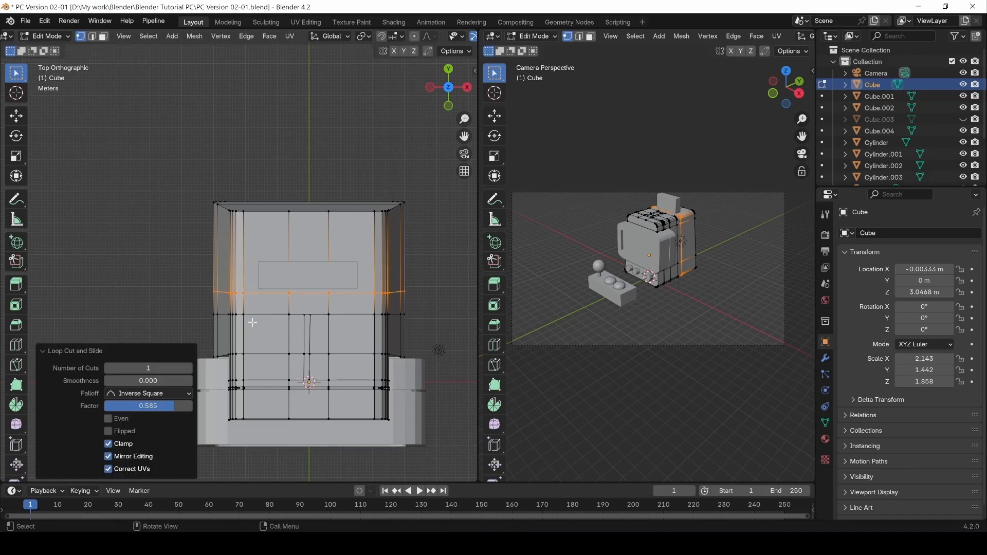
pyautogui.moveTo(218, 312); pyautogui.dragTo(375, 199, button='middle')
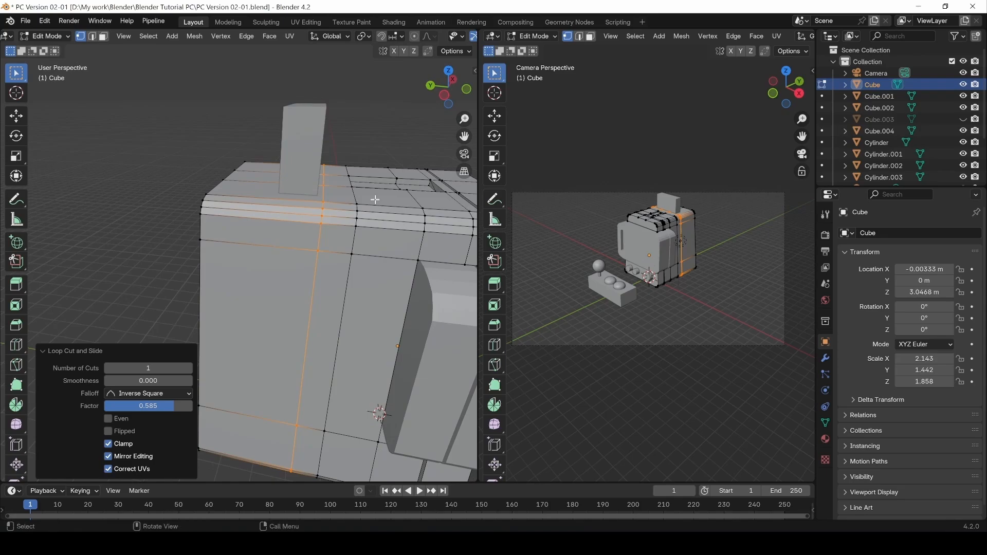
pyautogui.press('g')
pyautogui.press('g')
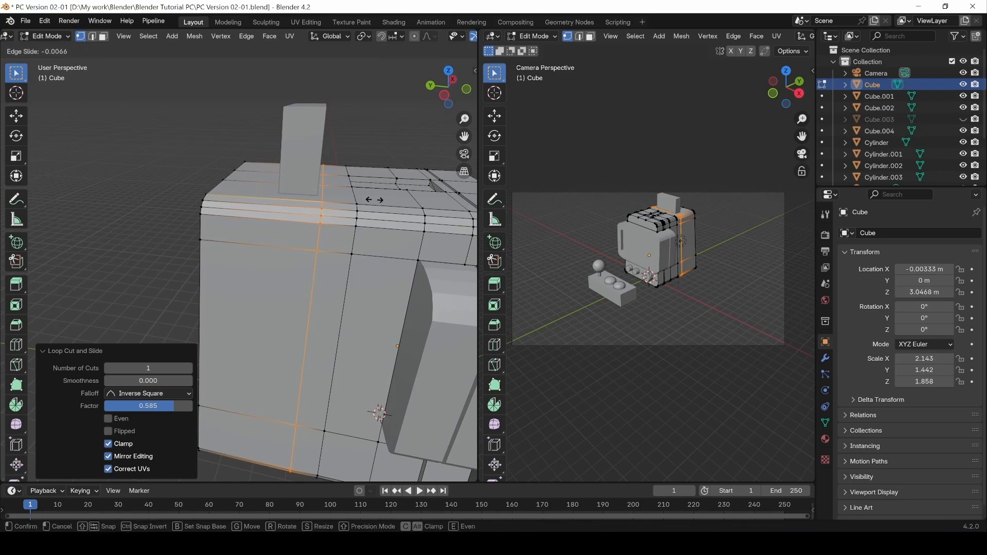
pyautogui.click(374, 199)
# Add three more loop cuts on the front, top edge and side, sliding each close to the edges.
pyautogui.hotkey('ctrl', 'r')
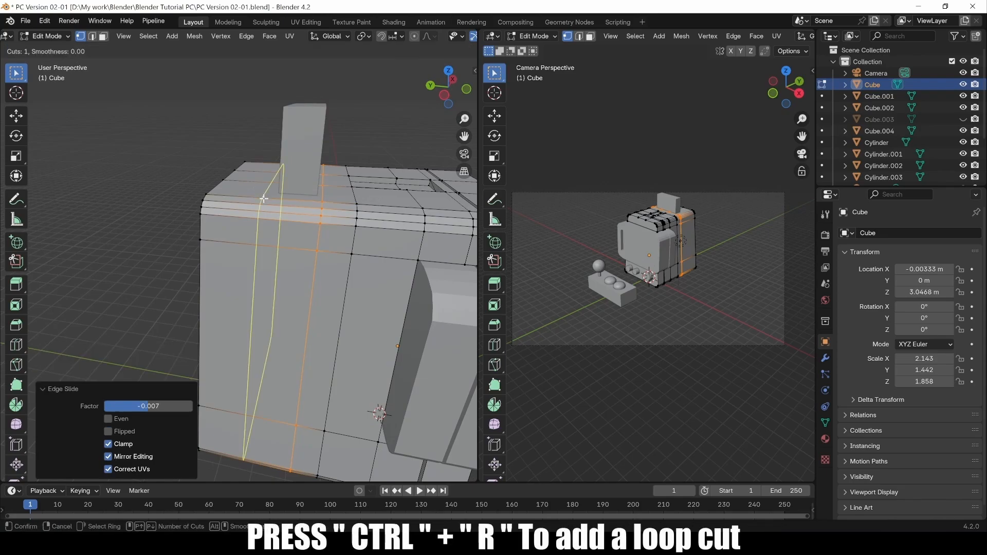
pyautogui.click(270, 203)
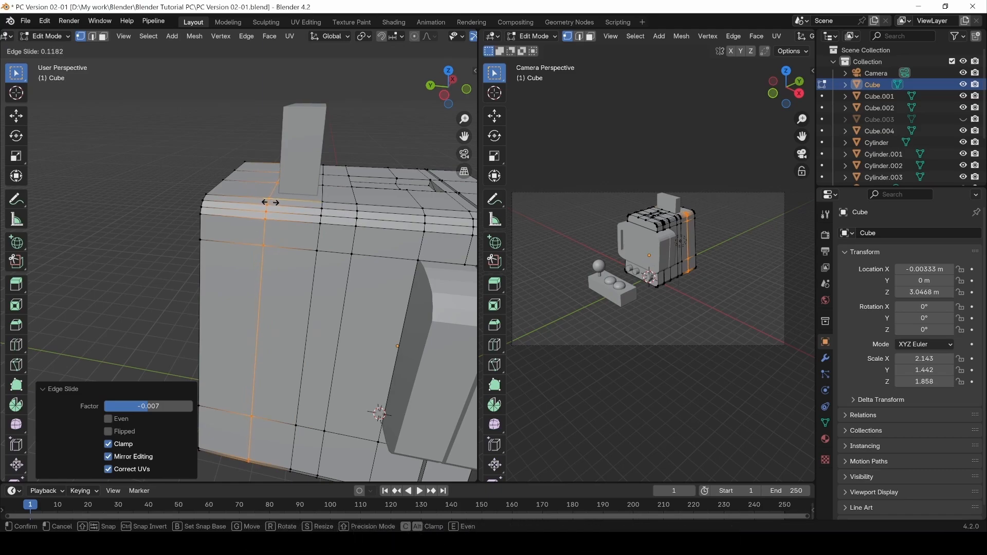
pyautogui.click(265, 202)
pyautogui.moveTo(246, 216); pyautogui.dragTo(312, 262, button='middle')
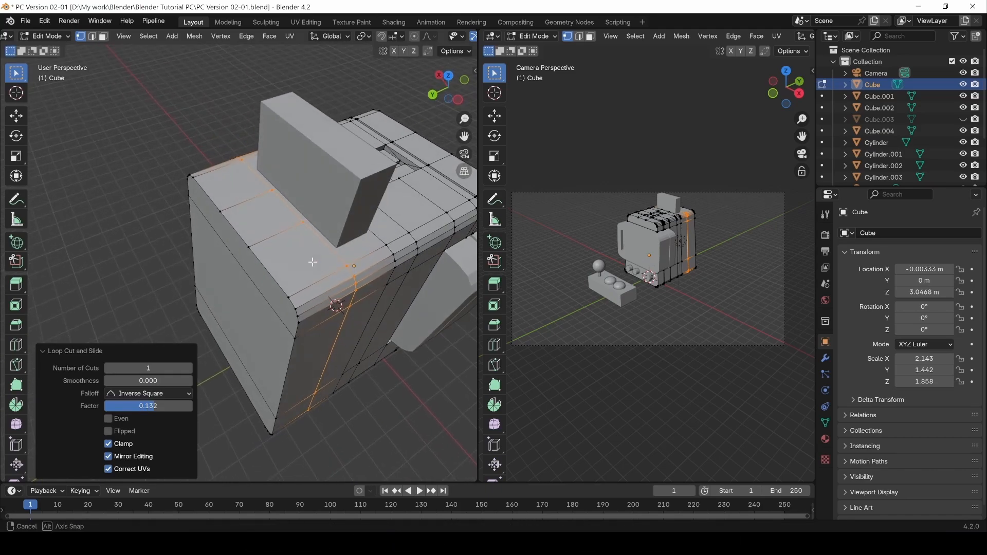
pyautogui.hotkey('ctrl', 'r')
pyautogui.click(275, 280)
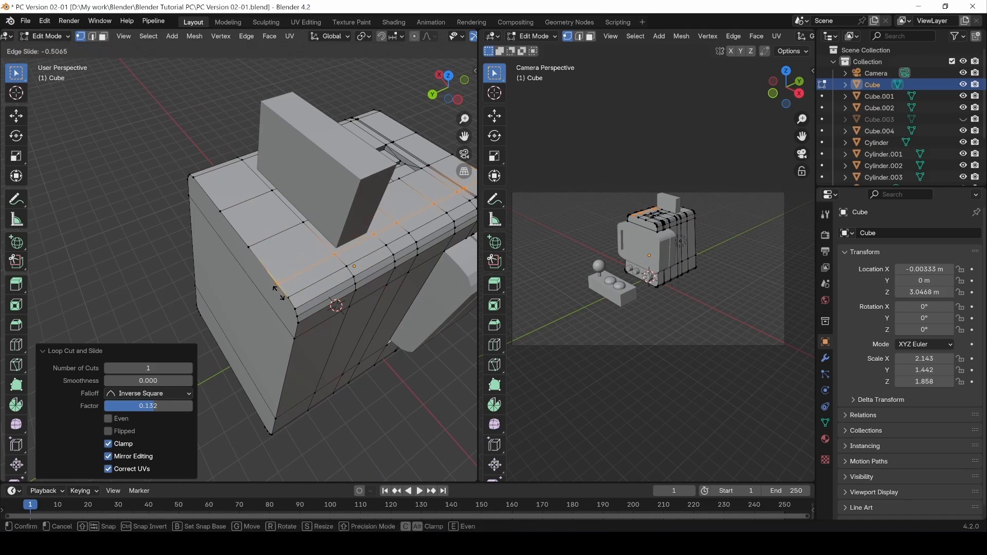
pyautogui.click(277, 293)
pyautogui.moveTo(257, 282); pyautogui.dragTo(247, 339, button='middle')
pyautogui.hotkey('ctrl', 'r')
pyautogui.click(241, 350)
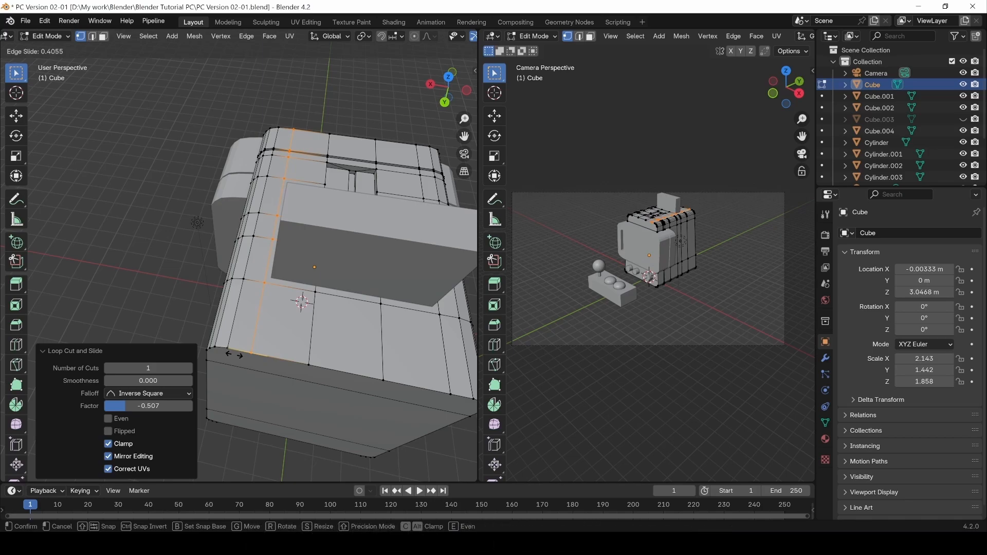
pyautogui.click(234, 353)
pyautogui.moveTo(234, 353); pyautogui.dragTo(209, 236, button='middle')
# Hide Cube.002 and enter Edit Mode on the main cabinet Cube.
pyautogui.press('Tab')
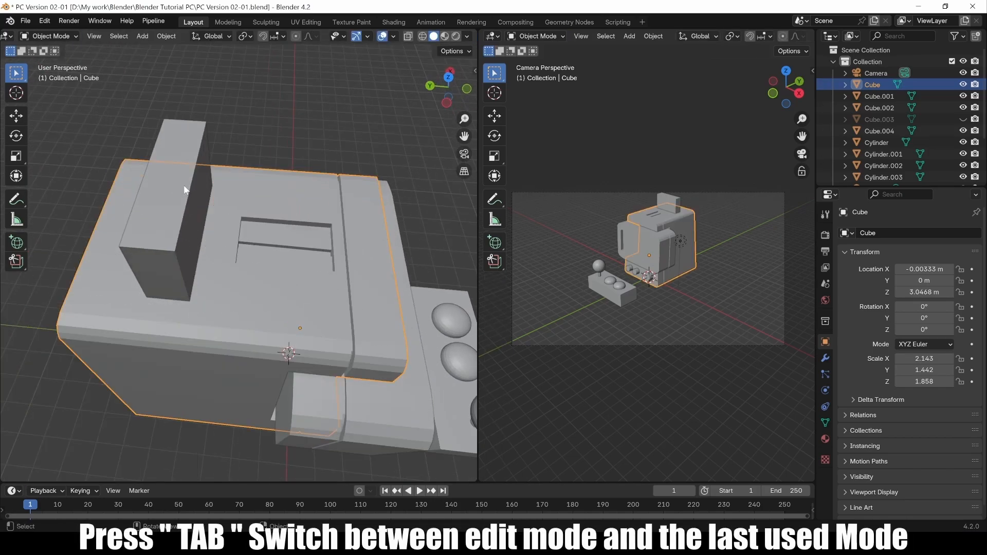
pyautogui.click(208, 236)
pyautogui.click(961, 109)
pyautogui.click(169, 242)
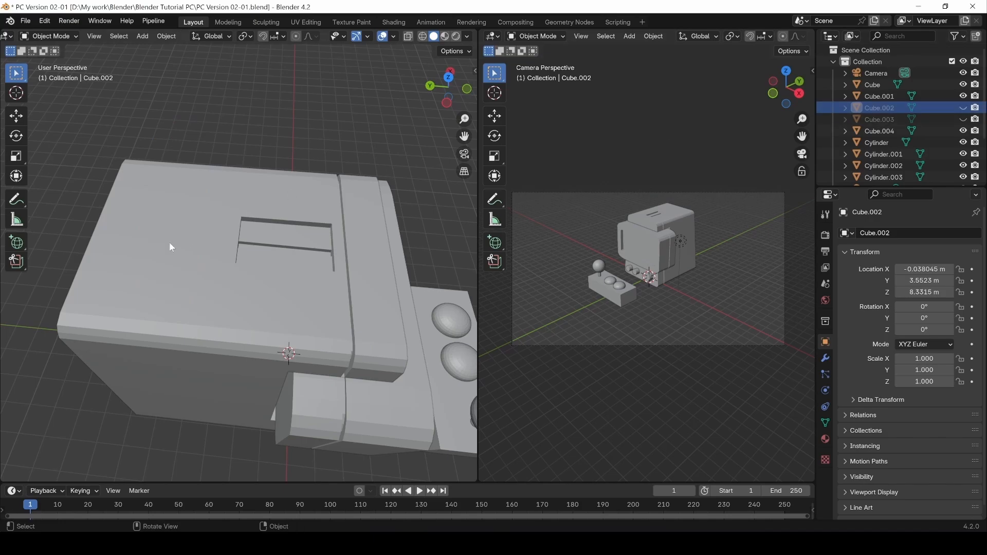
pyautogui.press('Tab')
# Extrude a strip of three top faces about -0.29 m inward, then select the pocket's rim edges.
pyautogui.press('3')
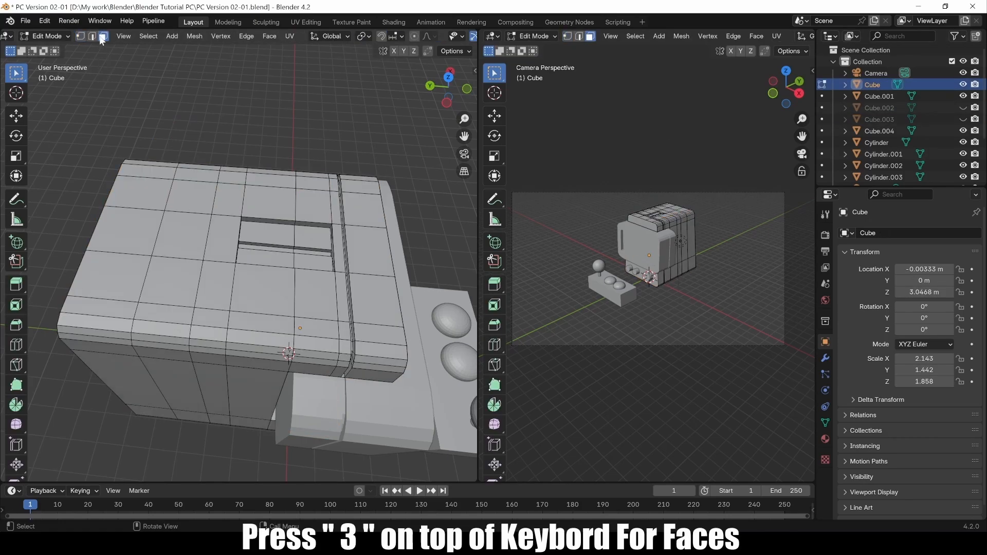
pyautogui.click(193, 201)
pyautogui.keyDown('shift'); pyautogui.click(184, 236); pyautogui.keyUp('shift')
pyautogui.keyDown('shift'); pyautogui.click(177, 280); pyautogui.keyUp('shift')
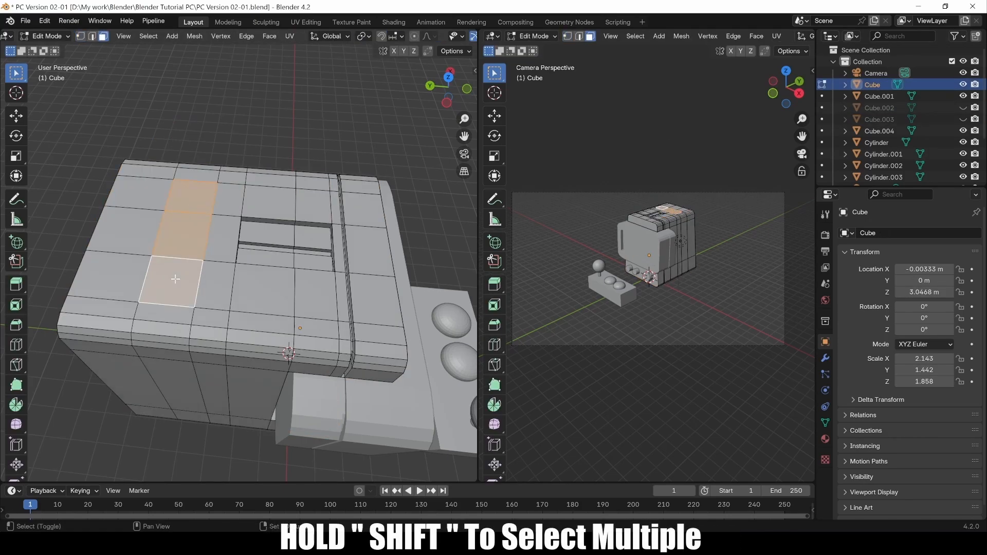
pyautogui.moveTo(177, 280); pyautogui.dragTo(156, 208, button='middle')
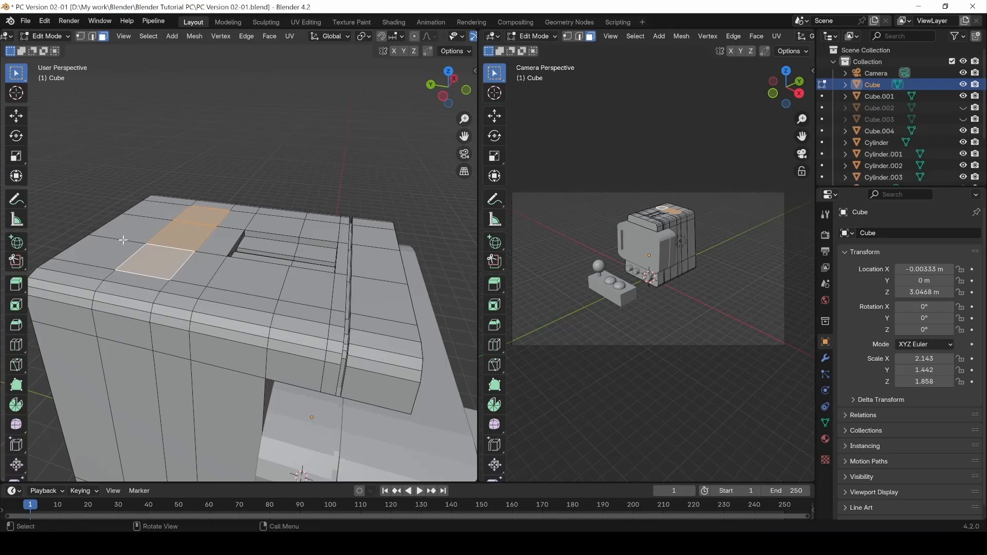
pyautogui.press('e')
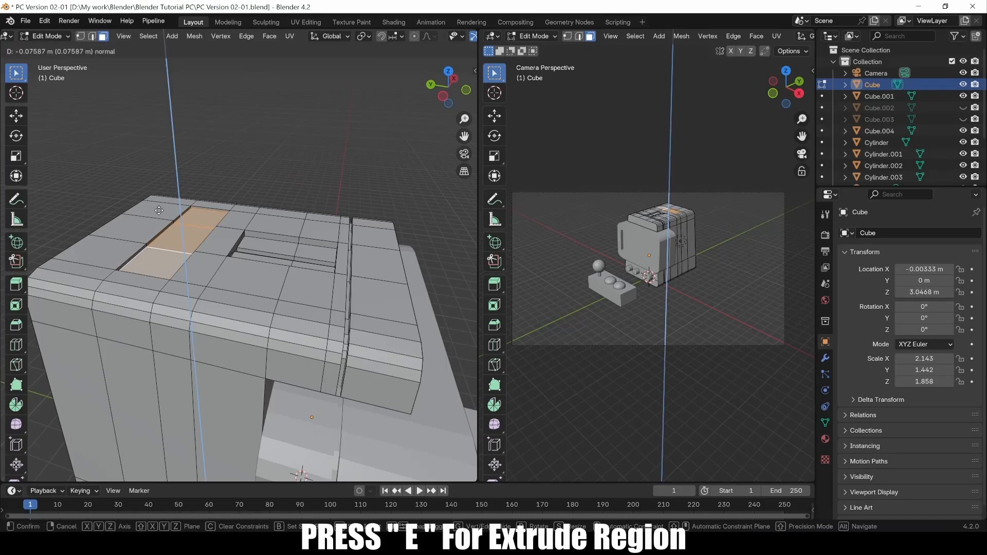
pyautogui.click(160, 219)
pyautogui.moveTo(160, 219); pyautogui.dragTo(117, 220, button='middle')
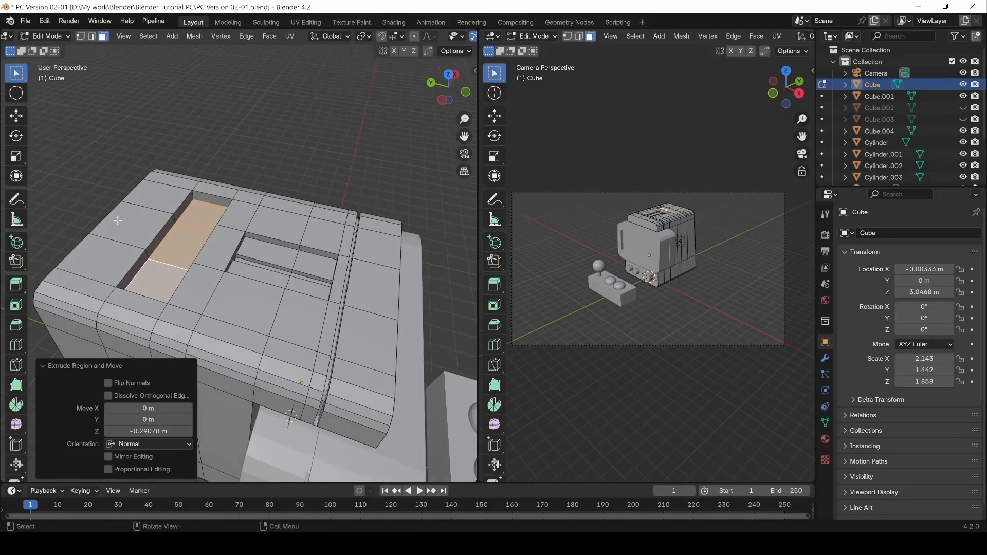
pyautogui.press('2')
pyautogui.click(128, 271)
pyautogui.keyDown('alt'); pyautogui.click(128, 269); pyautogui.keyUp('alt')
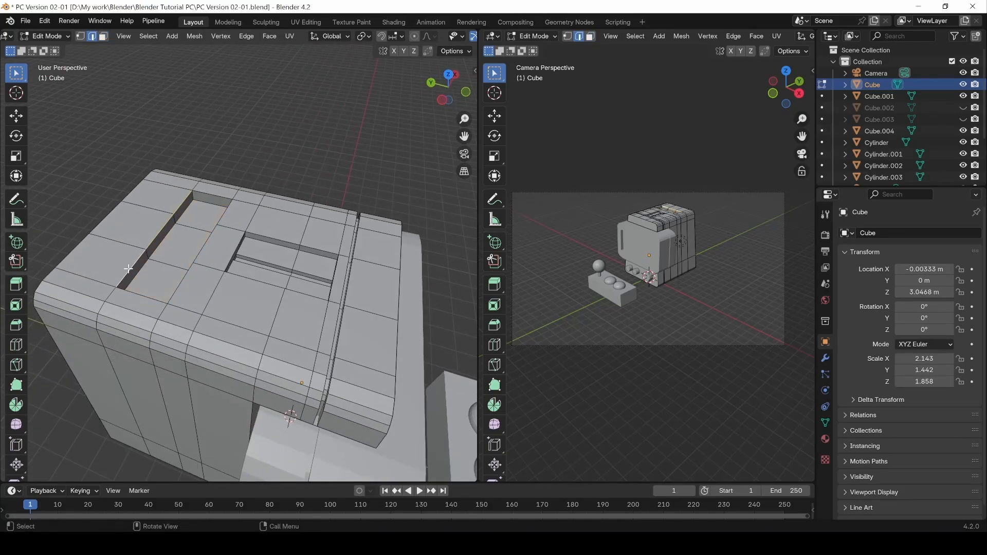
# Bevel the long pocket's rim edges at 0.0266 m width with 1 segment.
pyautogui.keyDown('shift'); pyautogui.doubleClick(205, 193); pyautogui.keyUp('shift')
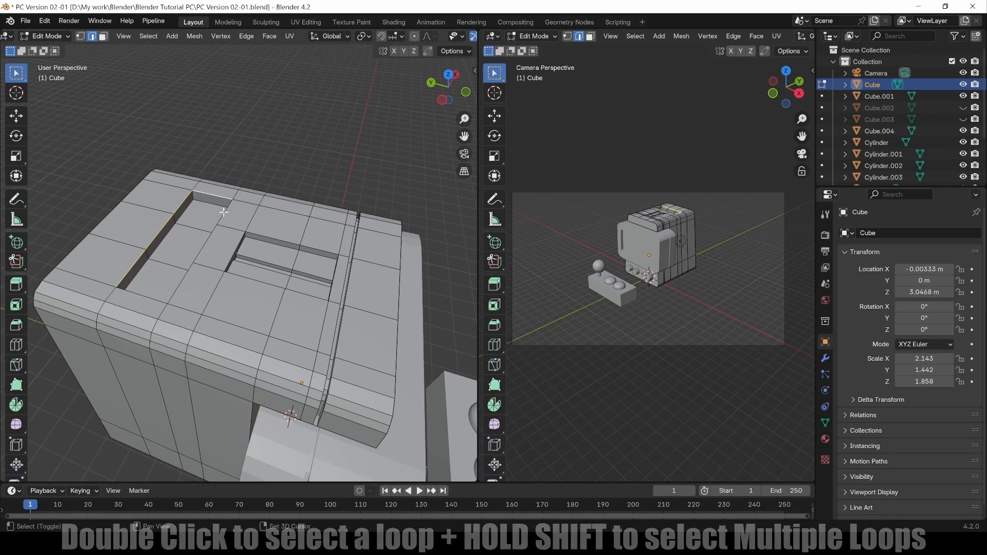
pyautogui.keyDown('shift'); pyautogui.doubleClick(226, 211); pyautogui.keyUp('shift')
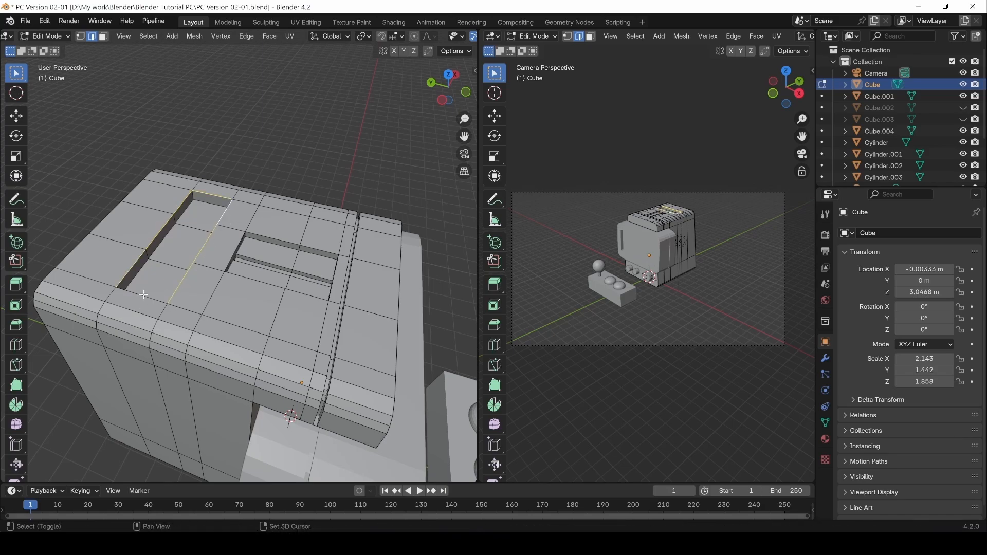
pyautogui.keyDown('shift'); pyautogui.click(143, 294); pyautogui.keyUp('shift')
pyautogui.moveTo(196, 189); pyautogui.dragTo(199, 177, button='middle')
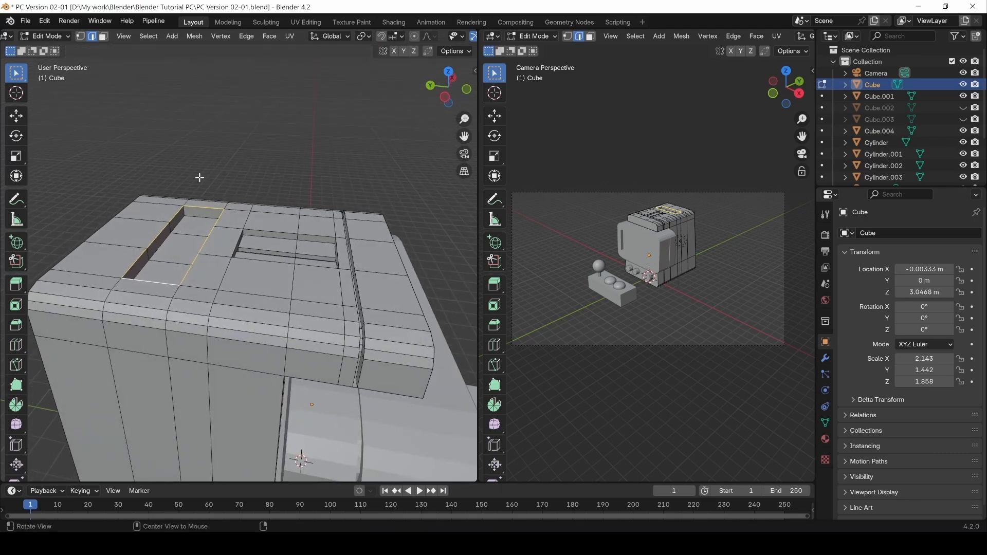
pyautogui.keyDown('shift'); pyautogui.click(185, 211); pyautogui.keyUp('shift')
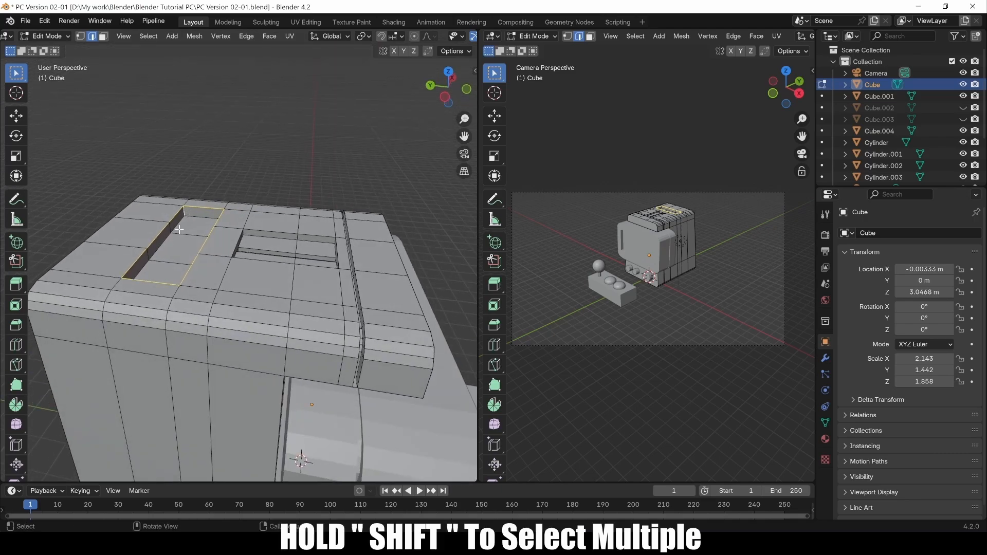
pyautogui.moveTo(185, 211); pyautogui.dragTo(192, 184, button='middle')
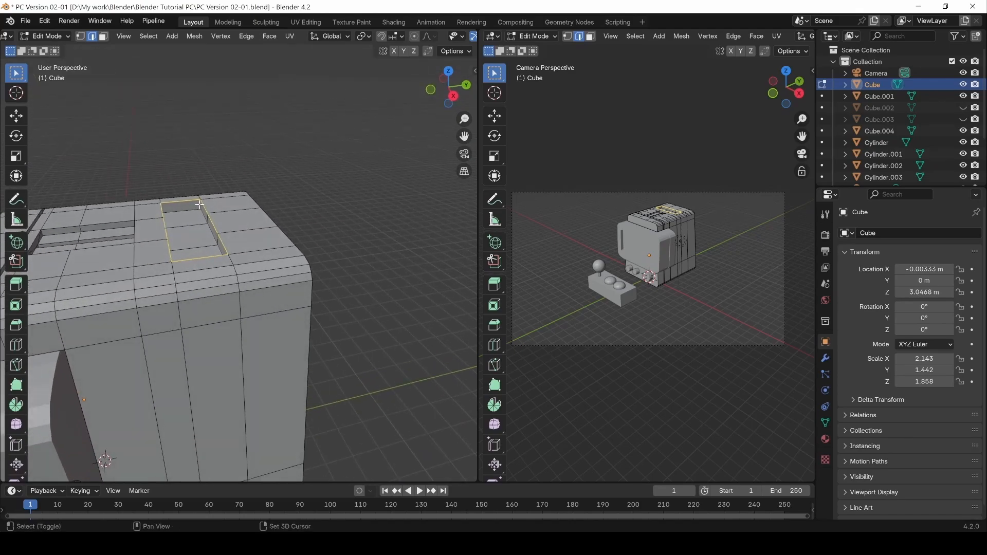
pyautogui.moveTo(255, 178); pyautogui.dragTo(194, 203, button='middle')
pyautogui.hotkey('ctrl', 'b')
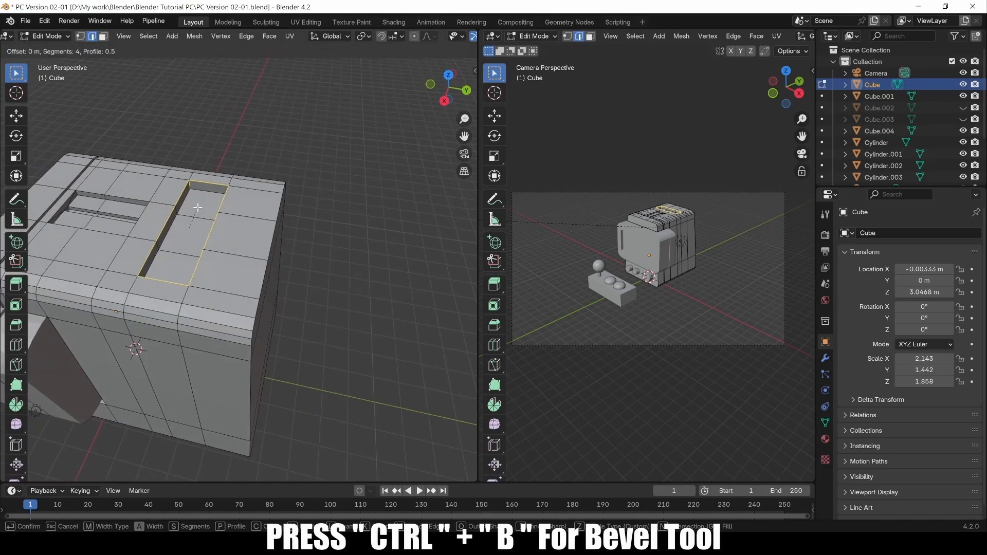
pyautogui.scroll(-3, 179, 198)
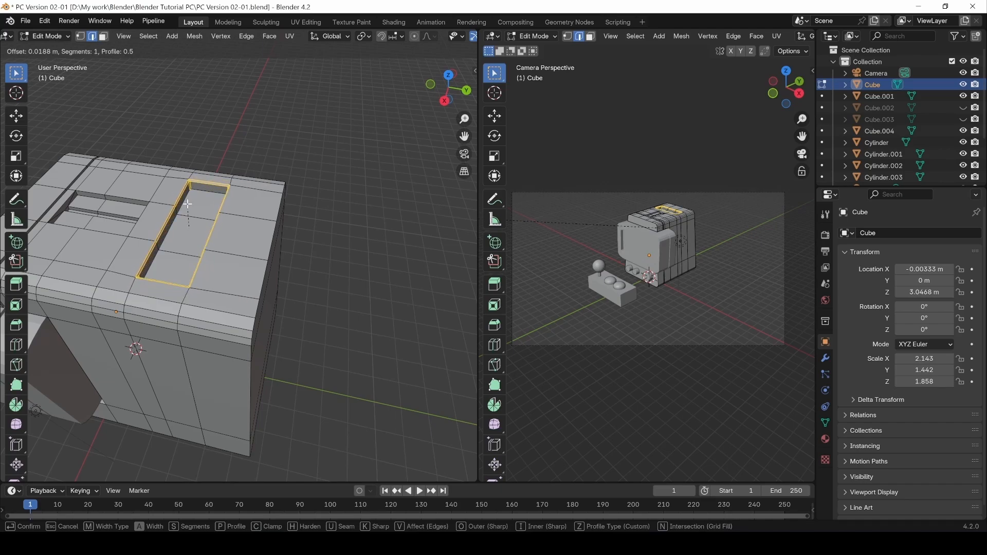
pyautogui.click(186, 203)
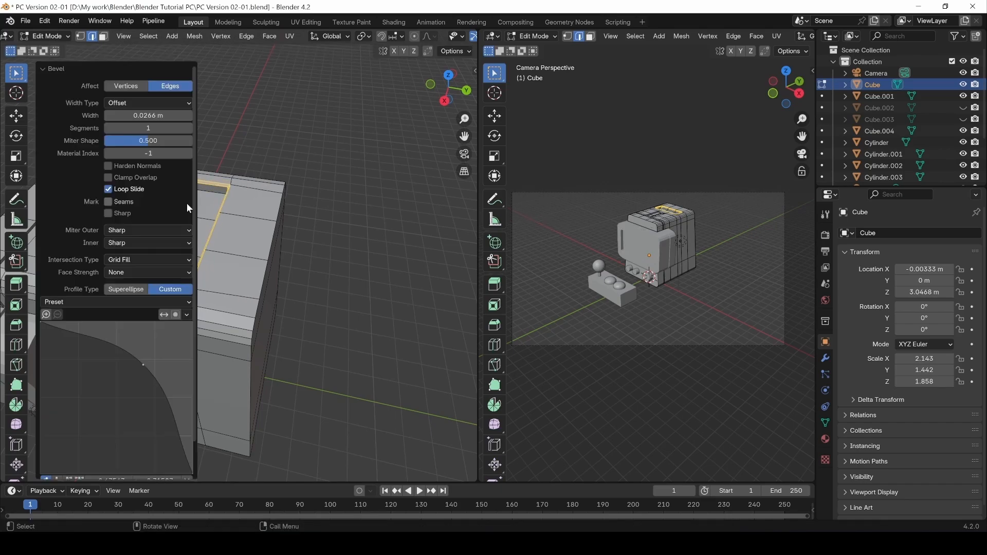
pyautogui.click(247, 142)
pyautogui.moveTo(221, 232); pyautogui.dragTo(278, 294, button='middle')
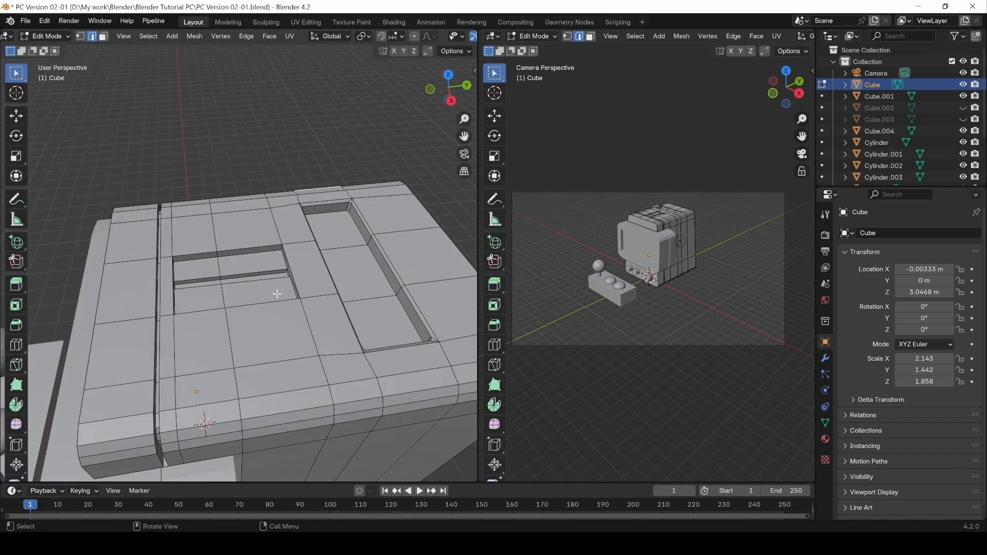
# Select the edge loops around the groove slot, bevel them at 0.019 m, and return to Object Mode.
pyautogui.click(266, 302)
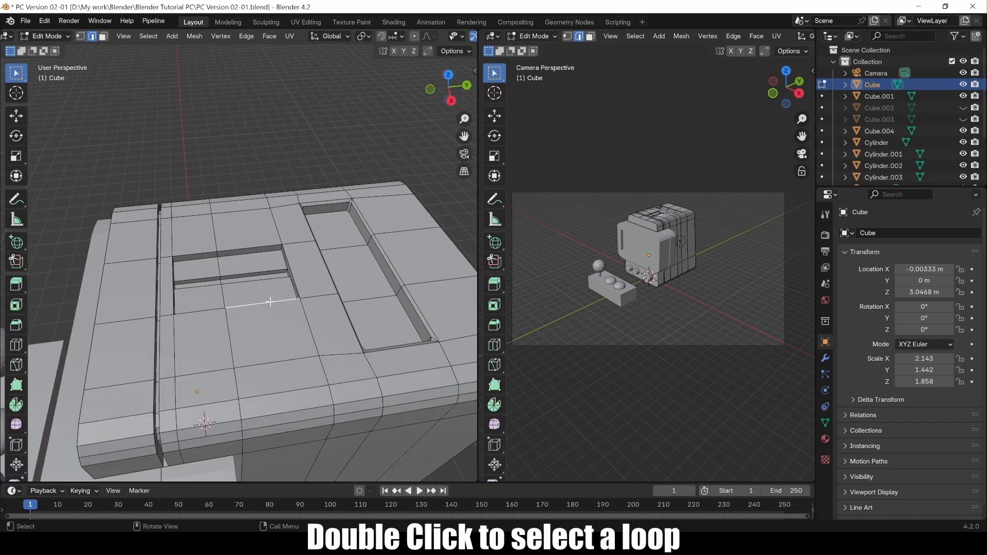
pyautogui.doubleClick(267, 302)
pyautogui.keyDown('shift'); pyautogui.click(174, 300); pyautogui.keyUp('shift')
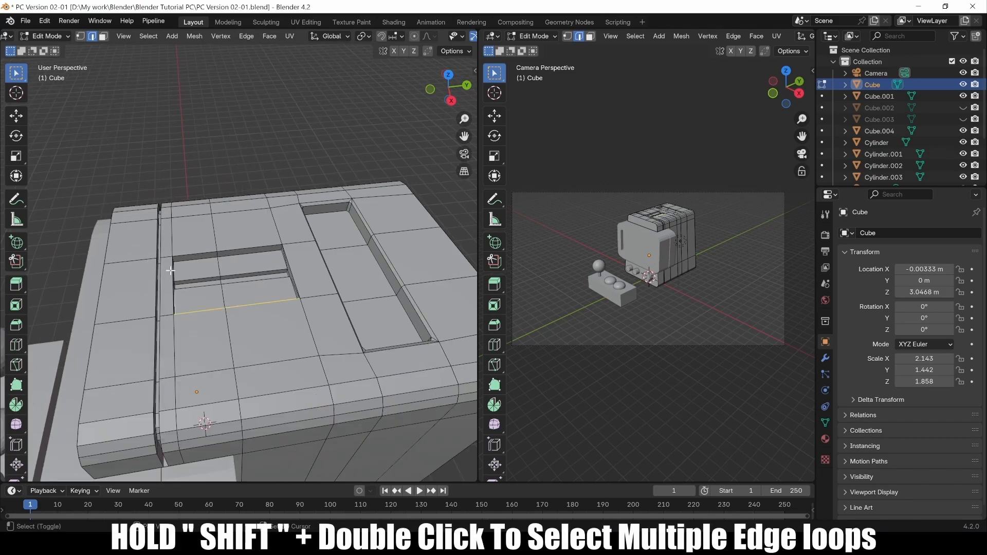
pyautogui.moveTo(170, 271); pyautogui.dragTo(193, 281, button='middle')
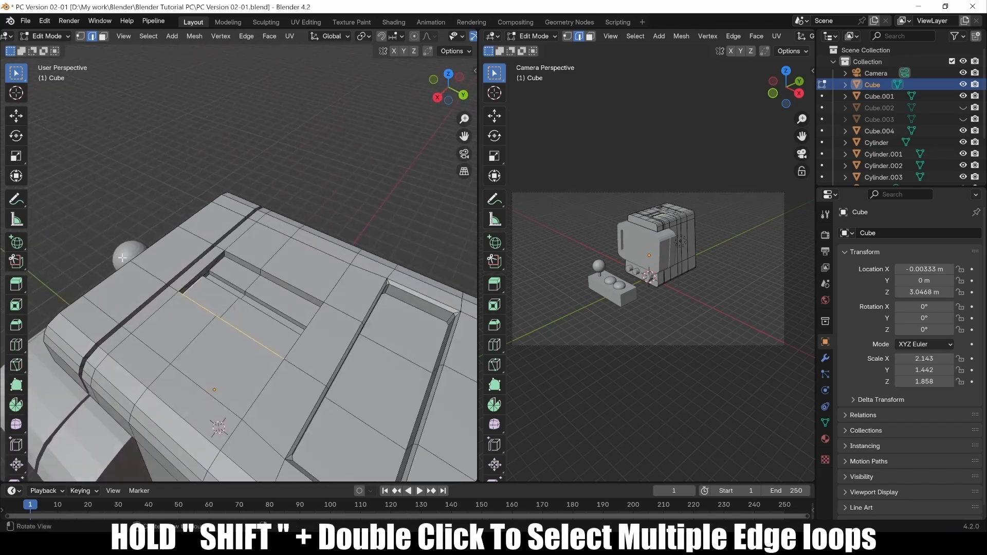
pyautogui.keyDown('shift'); pyautogui.click(192, 280); pyautogui.keyUp('shift')
pyautogui.keyDown('shift'); pyautogui.click(238, 258); pyautogui.keyUp('shift')
pyautogui.keyDown('shift'); pyautogui.click(285, 283); pyautogui.keyUp('shift')
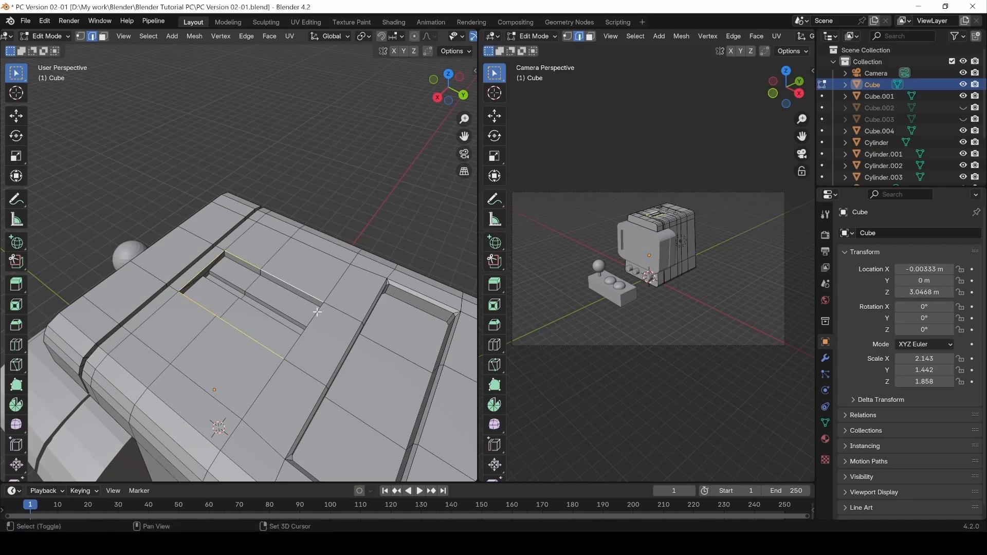
pyautogui.keyDown('alt'); pyautogui.moveTo(299, 339); pyautogui.dragTo(347, 285); pyautogui.keyUp('alt')
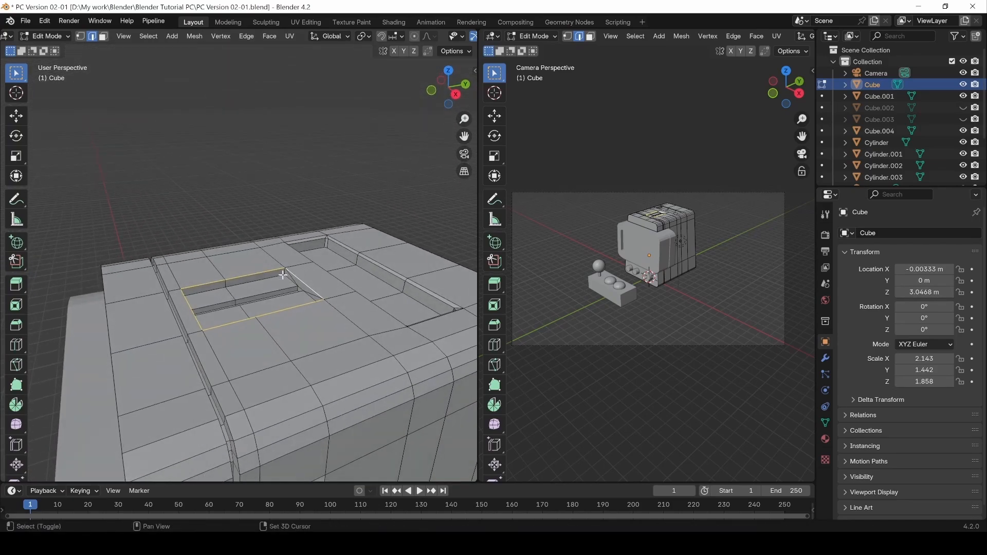
pyautogui.moveTo(285, 272); pyautogui.dragTo(205, 269, button='middle')
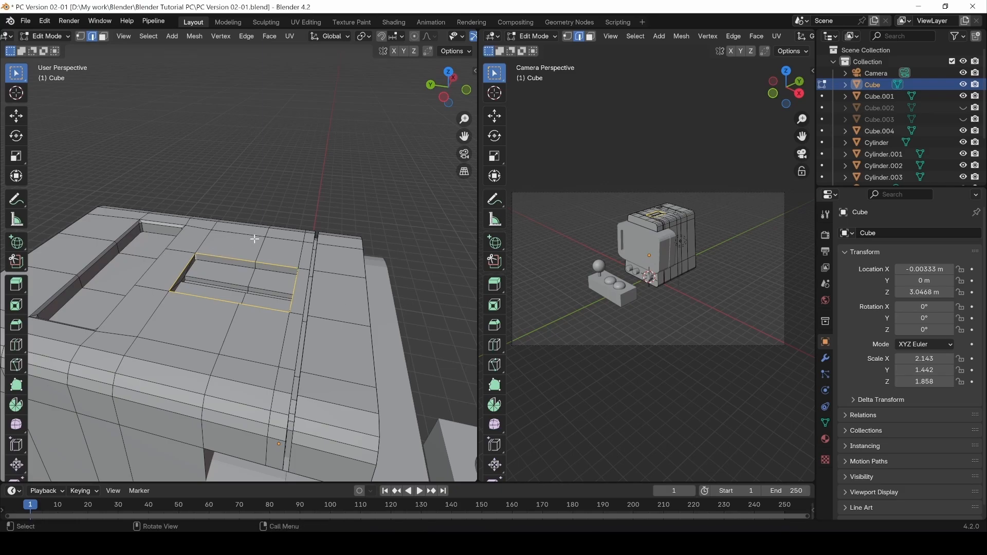
pyautogui.hotkey('ctrl', 'b')
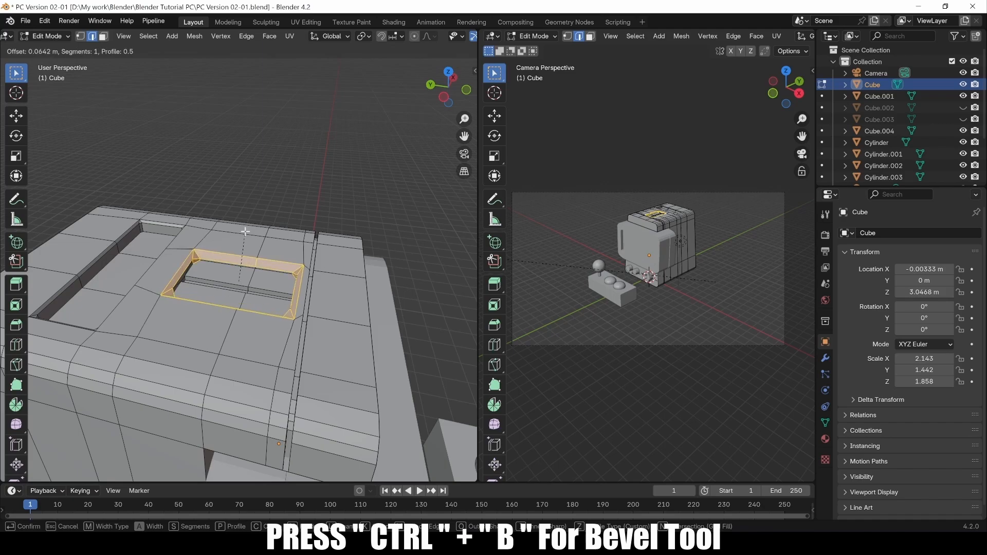
pyautogui.click(249, 234)
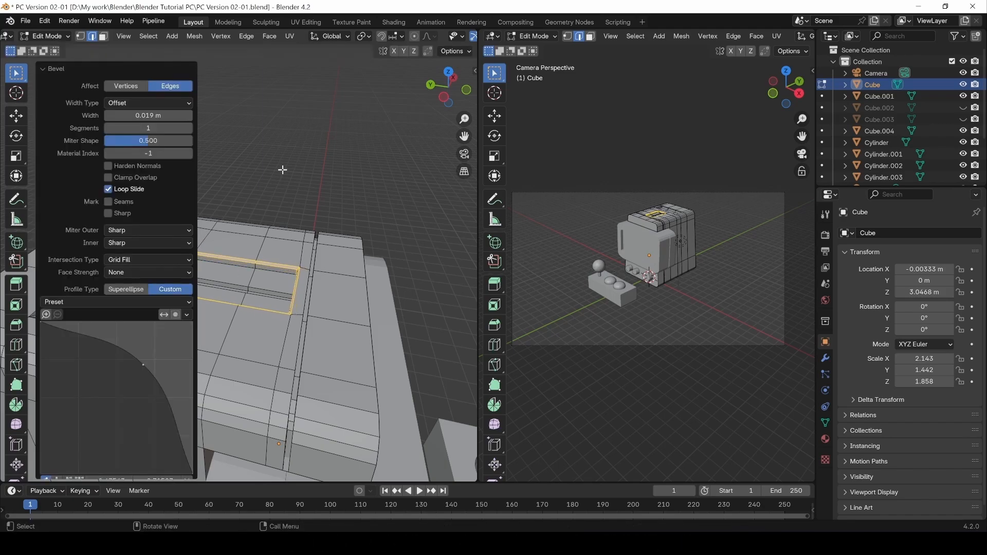
pyautogui.press('Tab')
pyautogui.moveTo(331, 181); pyautogui.dragTo(247, 227, button='middle')
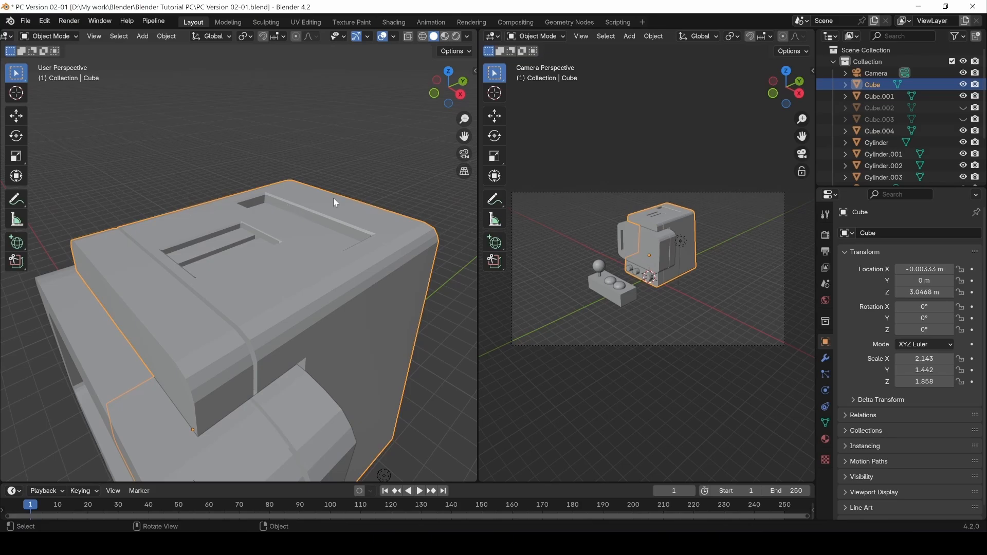
# Unhide Cube.002 and Cube.003, then enter Edit Mode on the small block Cube.003.
pyautogui.click(964, 108)
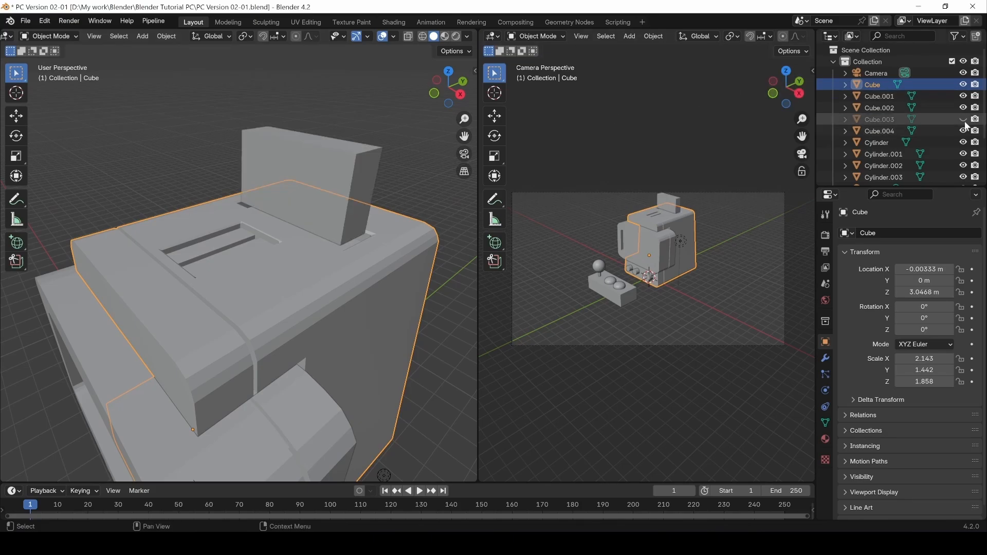
pyautogui.click(964, 120)
pyautogui.moveTo(79, 200); pyautogui.dragTo(126, 179, button='middle')
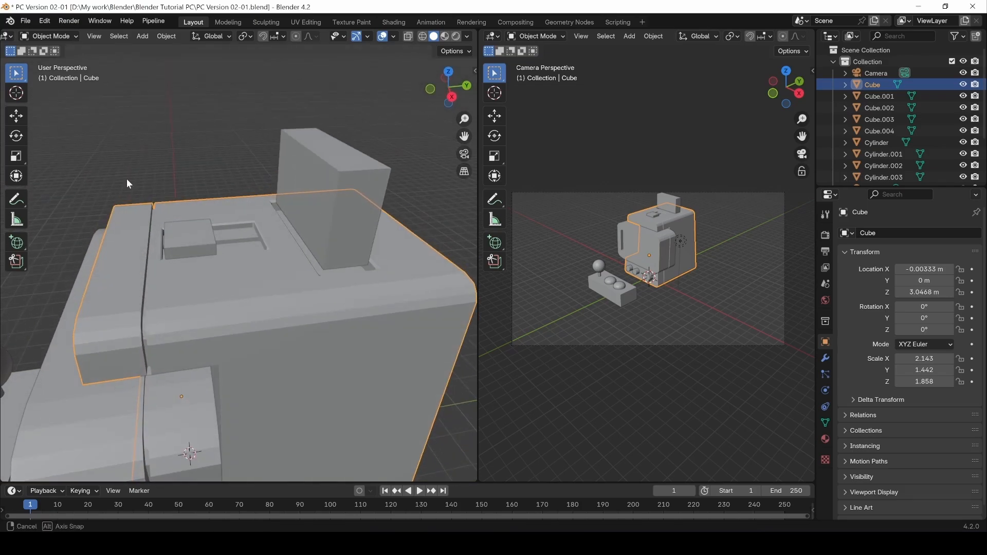
pyautogui.click(177, 248)
pyautogui.moveTo(205, 249); pyautogui.dragTo(297, 322, button='middle')
pyautogui.press('Tab')
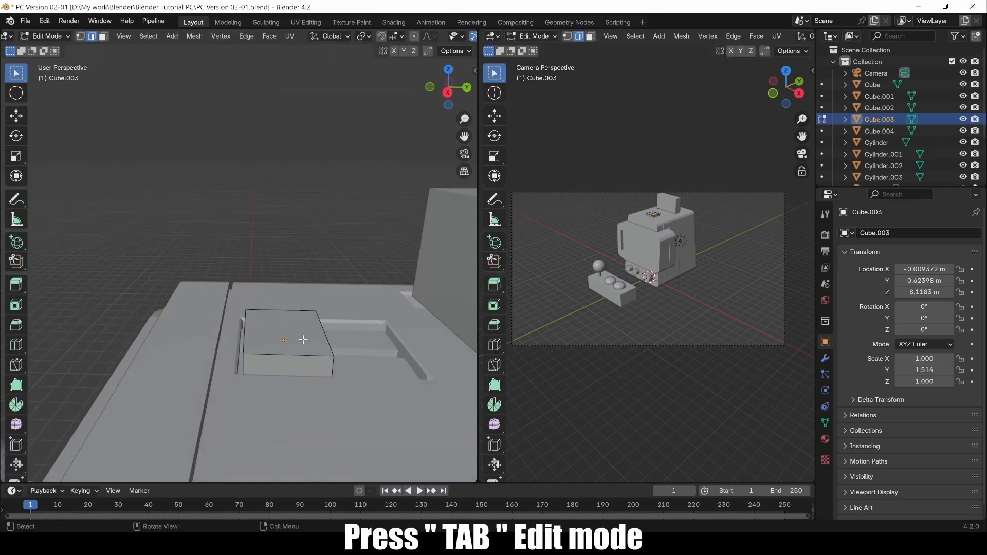
# Split Cube.003 with two loop cuts across the block.
pyautogui.hotkey('ctrl', 'r')
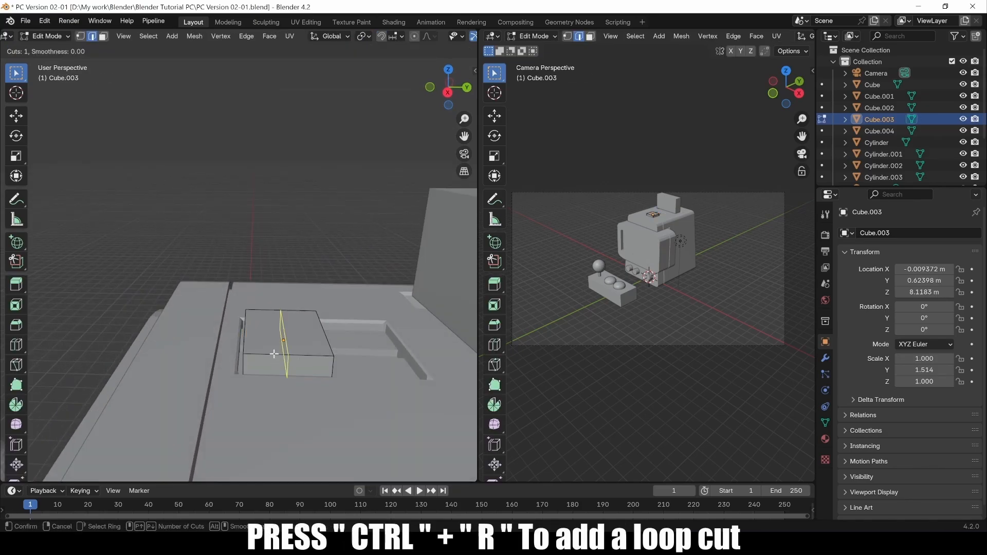
pyautogui.click(274, 353)
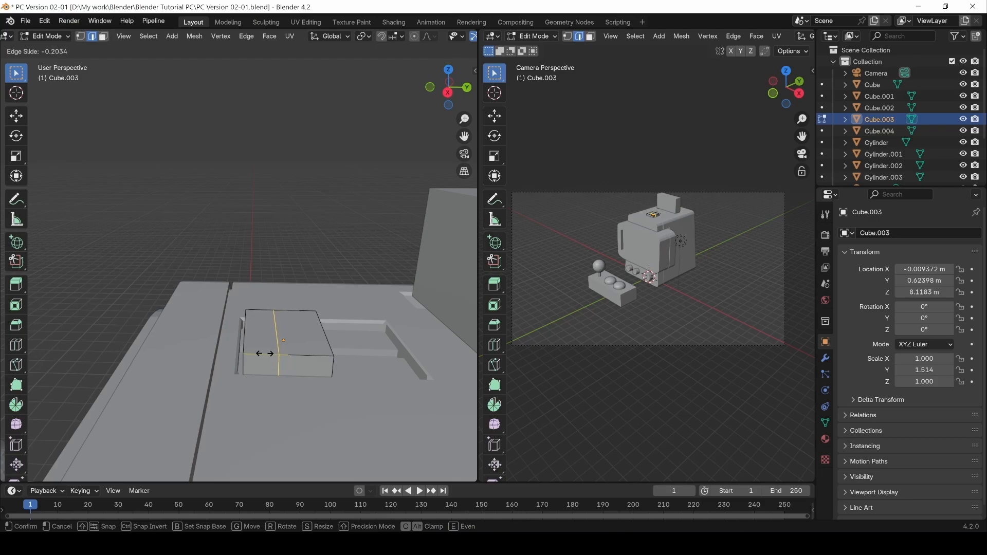
pyautogui.click(265, 353)
pyautogui.hotkey('ctrl', 'r')
pyautogui.click(314, 358)
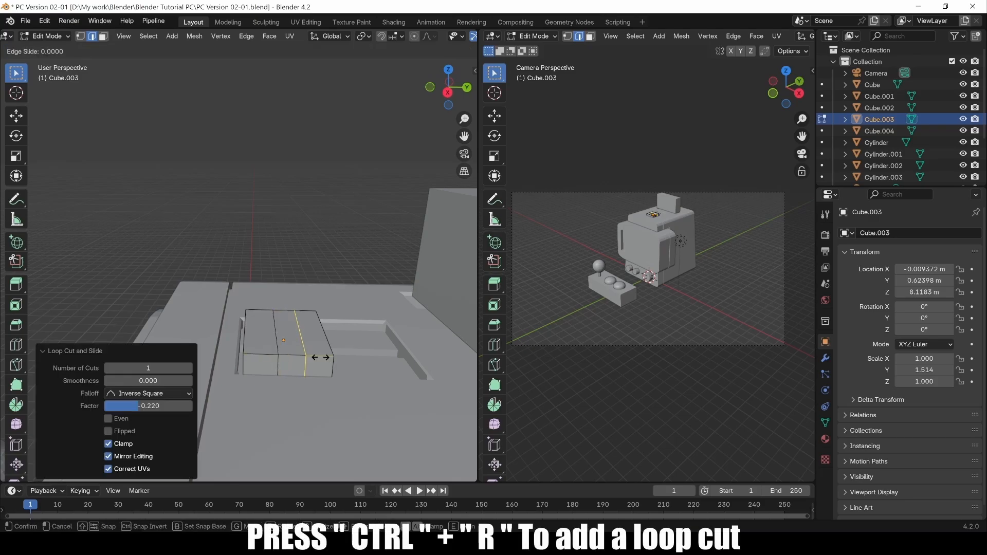
pyautogui.click(319, 357)
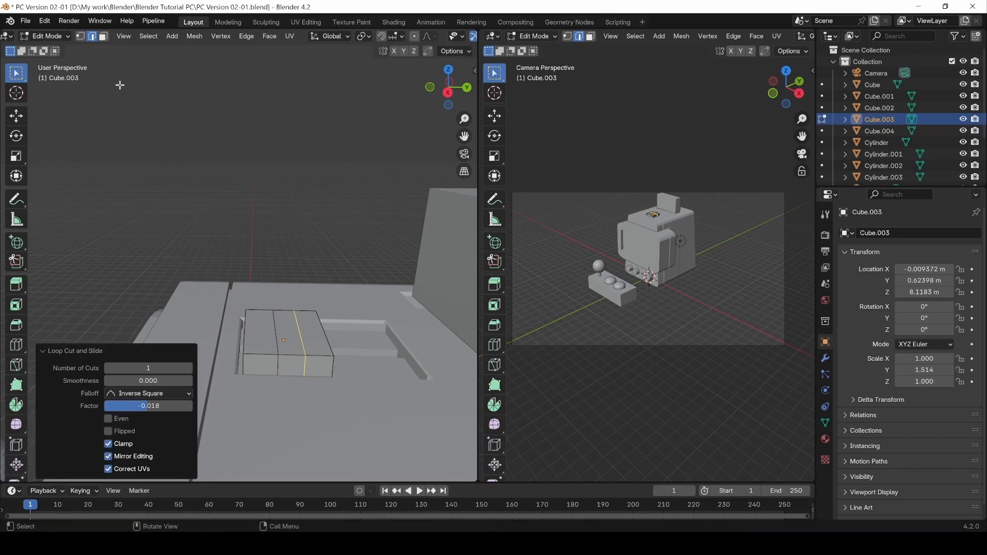
# Extrude the block's middle top face 0.3889 m upward and scale it to 0.934.
pyautogui.click(103, 37)
pyautogui.click(289, 335)
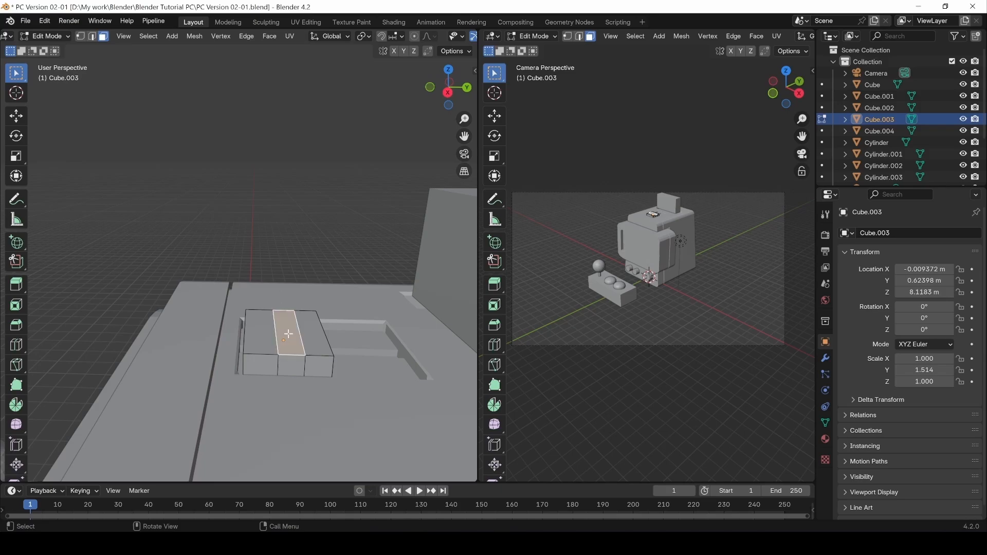
pyautogui.press('e')
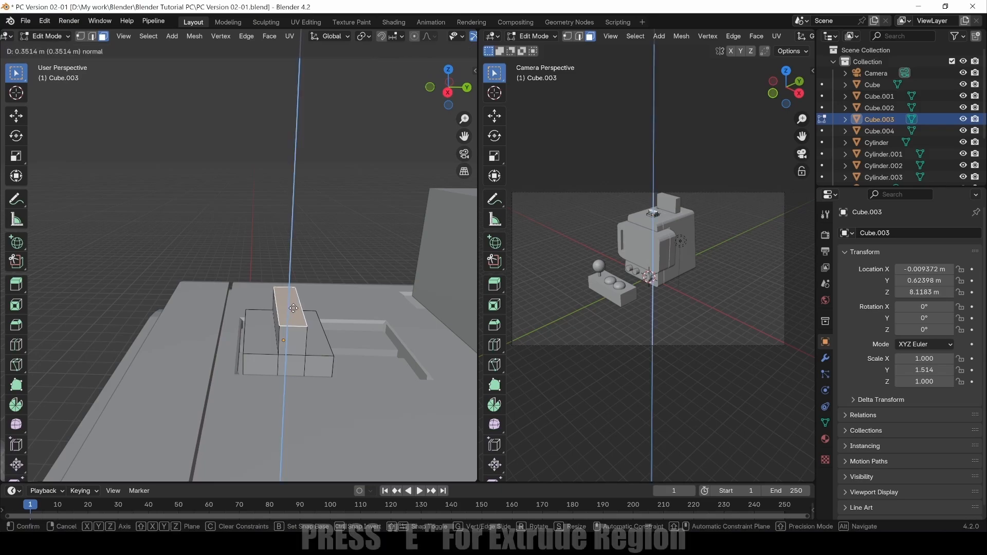
pyautogui.click(293, 305)
pyautogui.press('s')
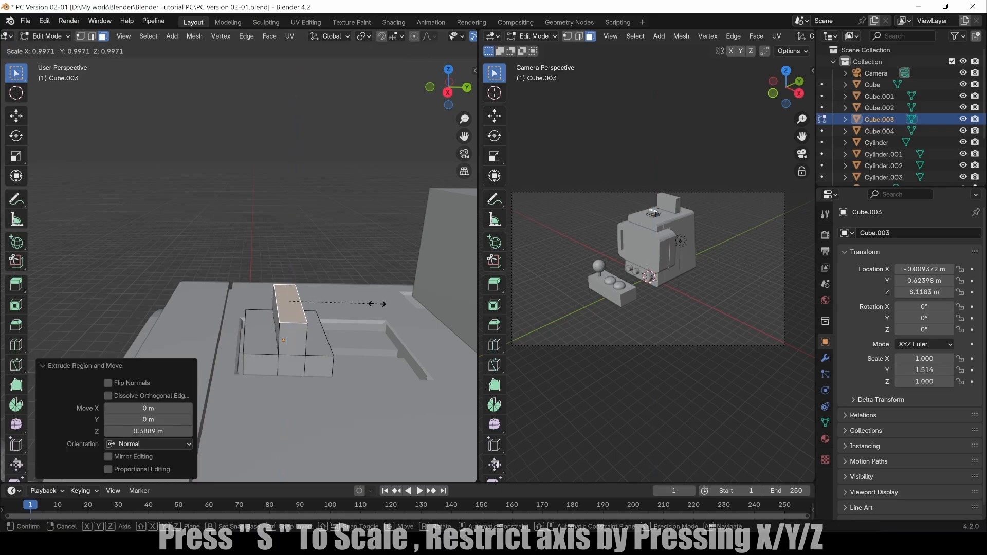
pyautogui.click(371, 304)
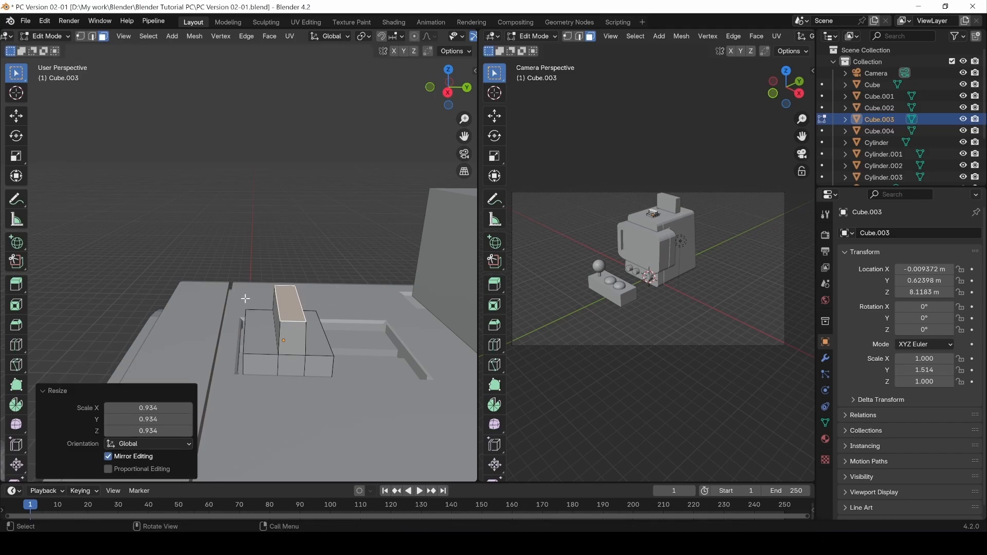
pyautogui.moveTo(371, 304); pyautogui.dragTo(283, 282, button='middle')
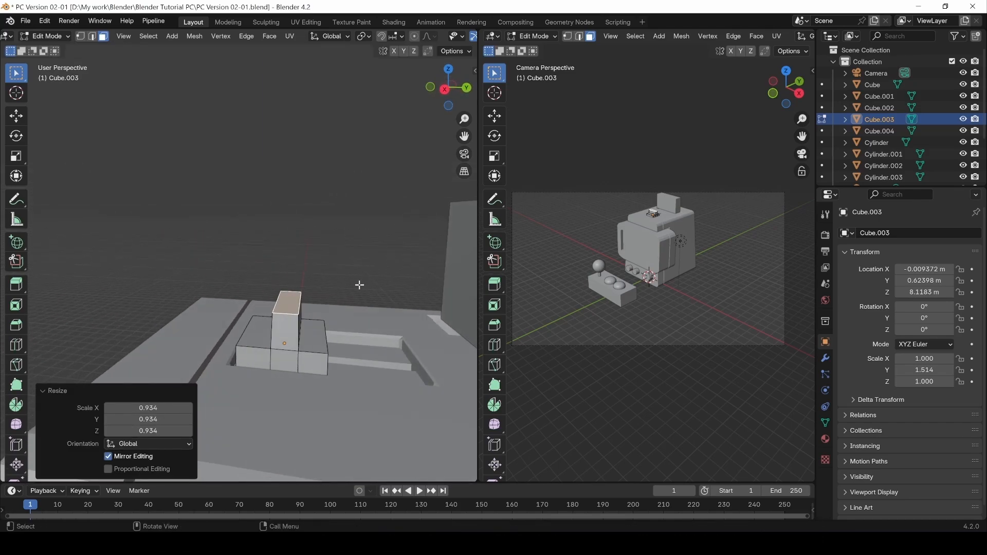
pyautogui.click(313, 342)
# Lower the side top faces of the control deck along Z.
pyautogui.keyDown('shift'); pyautogui.click(260, 335); pyautogui.keyUp('shift')
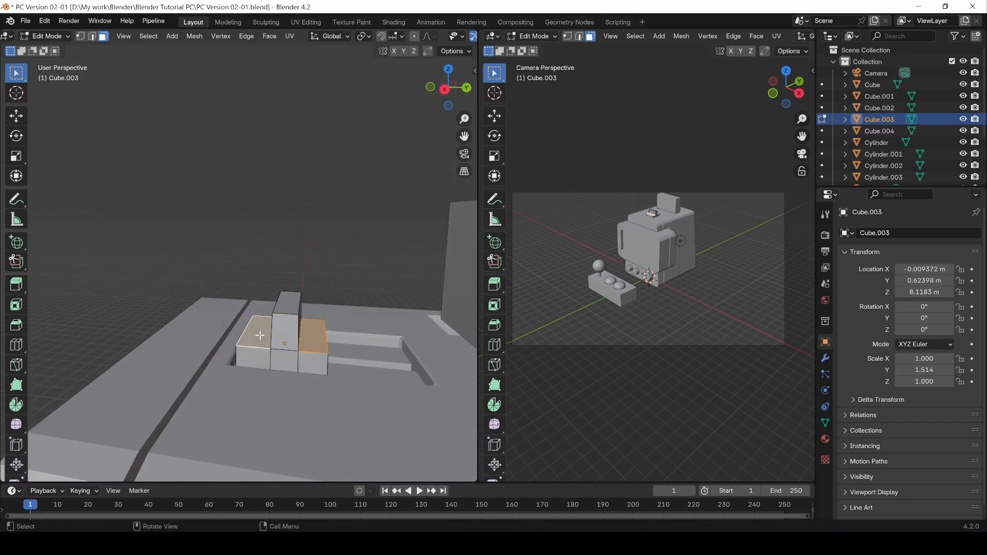
pyautogui.press('g')
pyautogui.press('z')
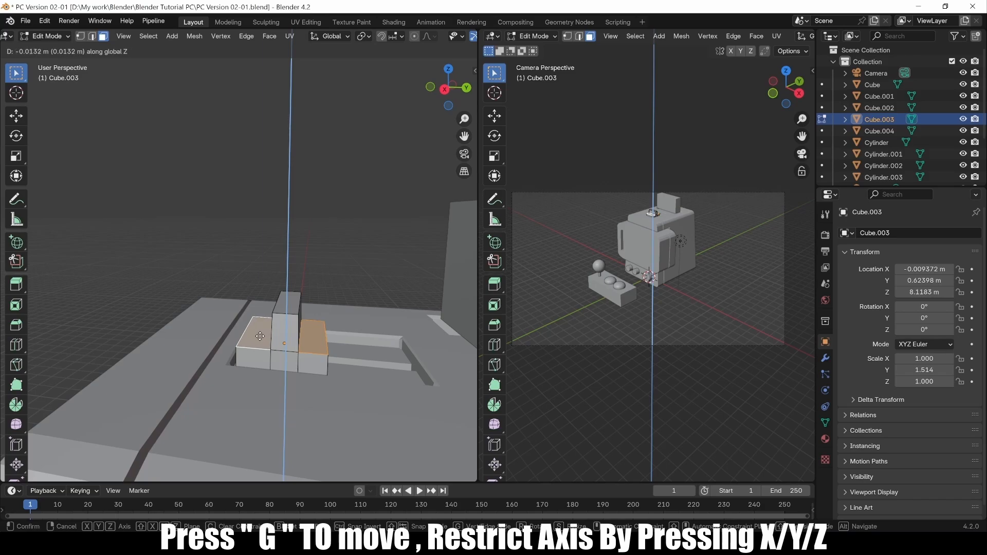
pyautogui.click(260, 338)
pyautogui.moveTo(279, 332); pyautogui.dragTo(296, 326, button='middle')
# Bevel the tall block's top edge with 3 segments to round it off.
pyautogui.press('2')
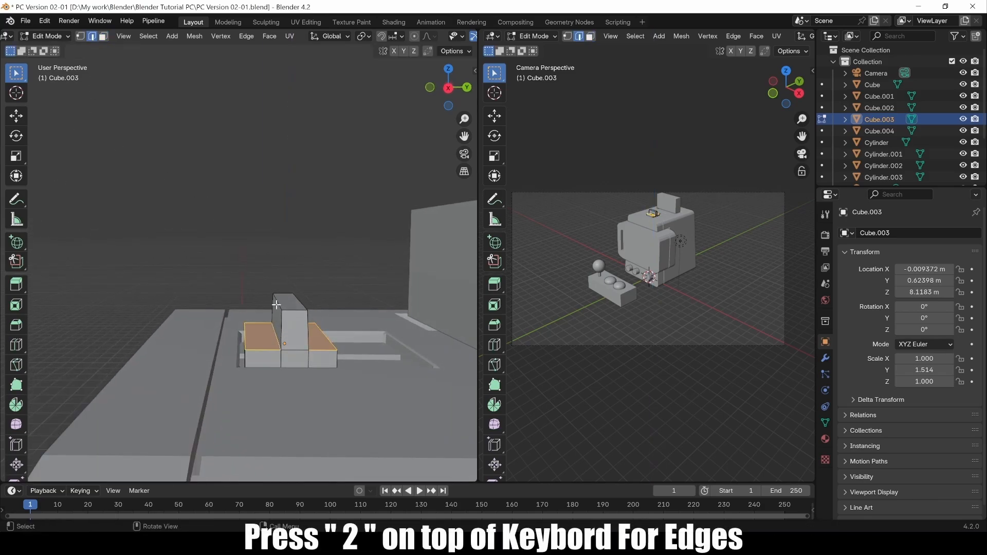
pyautogui.click(272, 304)
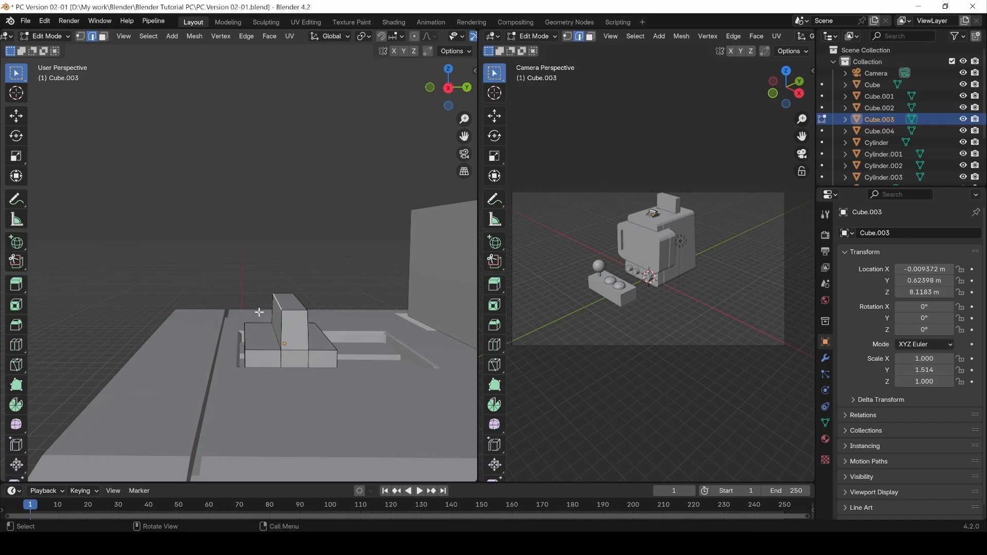
pyautogui.hotkey('ctrl', 'b')
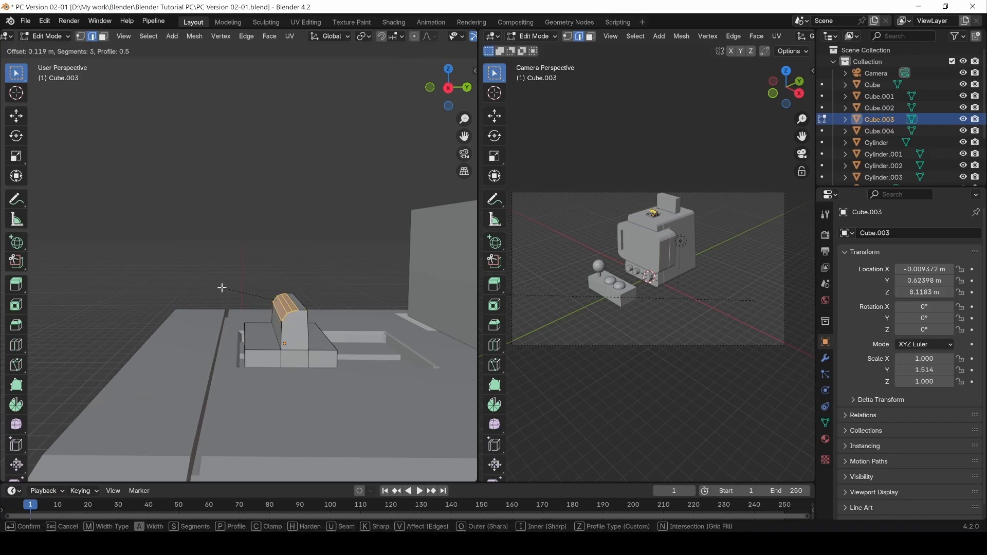
pyautogui.click(221, 287)
pyautogui.click(280, 172)
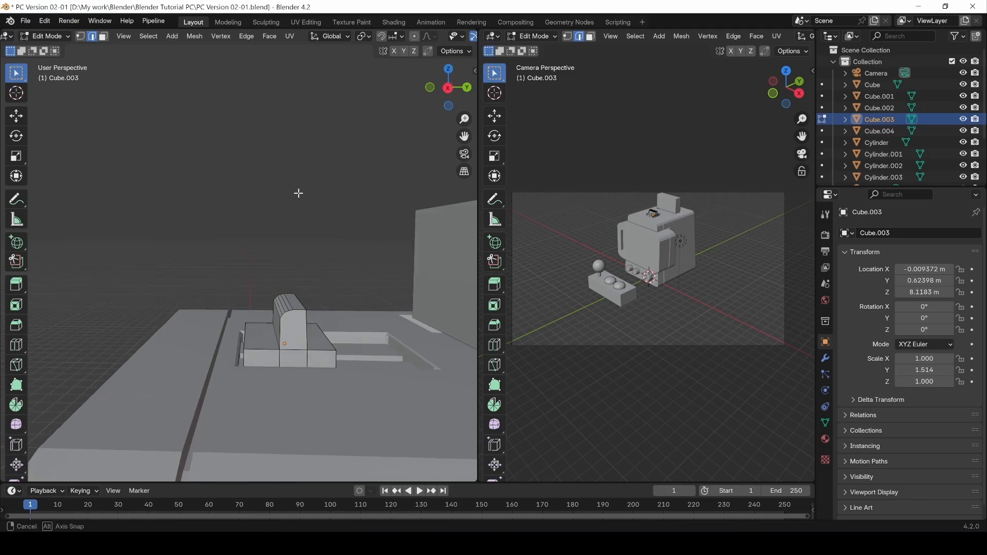
pyautogui.moveTo(299, 193)
pyautogui.mouseDown(button='middle')
pyautogui.moveTo(284, 174)
pyautogui.moveTo(322, 176)
pyautogui.moveTo(297, 209)
pyautogui.mouseUp(button='middle')
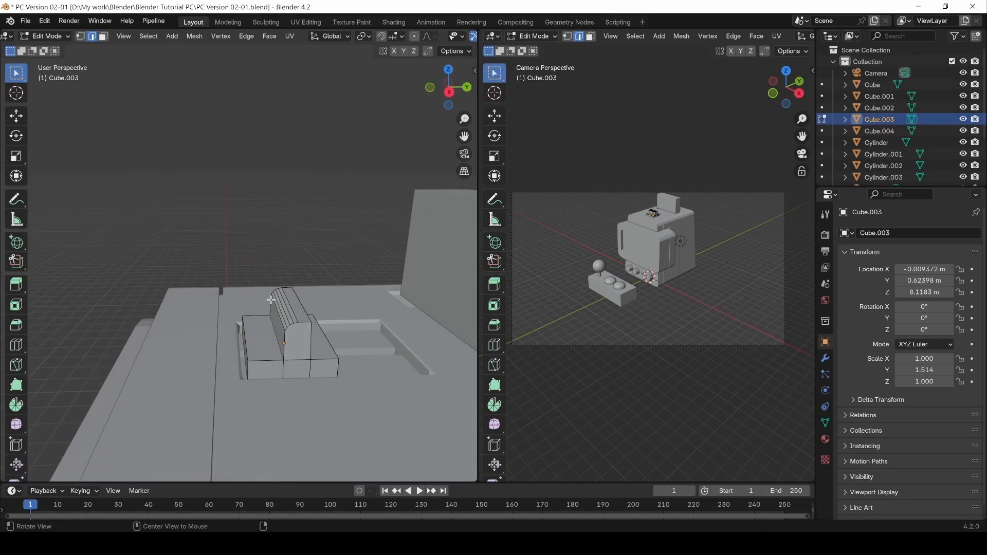
pyautogui.keyDown('alt'); pyautogui.moveTo(271, 300); pyautogui.dragTo(296, 294); pyautogui.keyUp('alt')
# Select the main cabinet Cube and enter Edit Mode on it.
pyautogui.press('Tab')
pyautogui.click(236, 185)
pyautogui.scroll(-3, 240, 240)
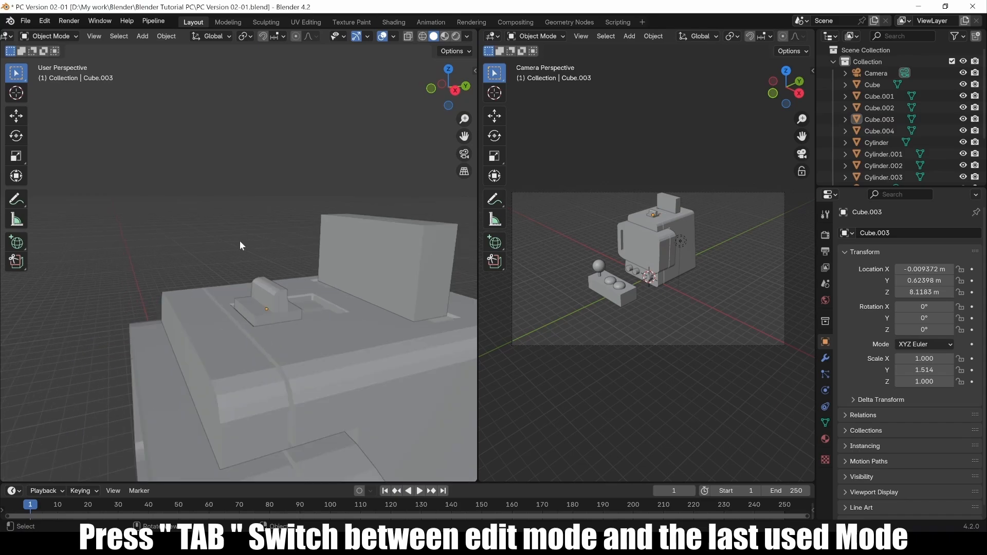
pyautogui.moveTo(240, 240); pyautogui.dragTo(291, 324, button='middle')
pyautogui.click(258, 322)
pyautogui.press('Tab')
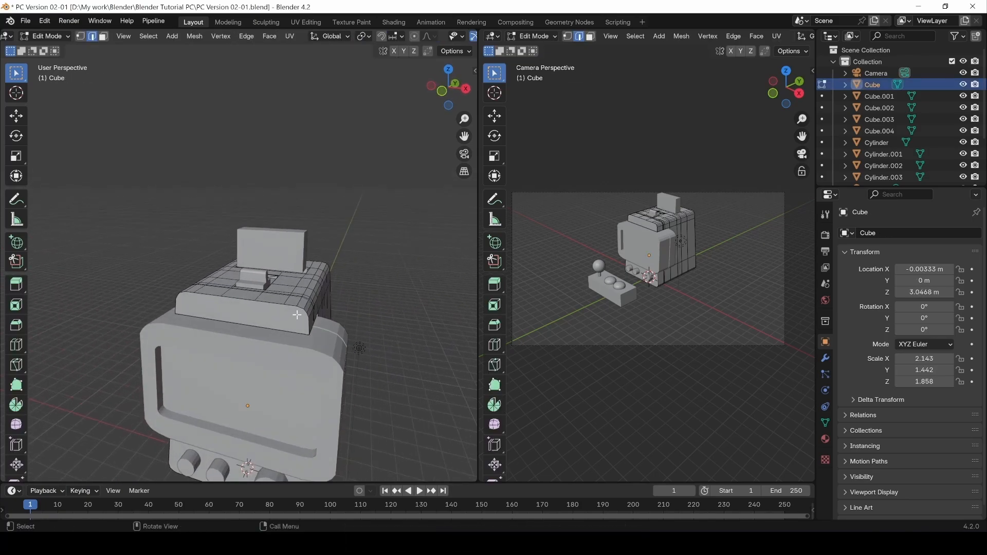
pyautogui.scroll(5, 291, 310)
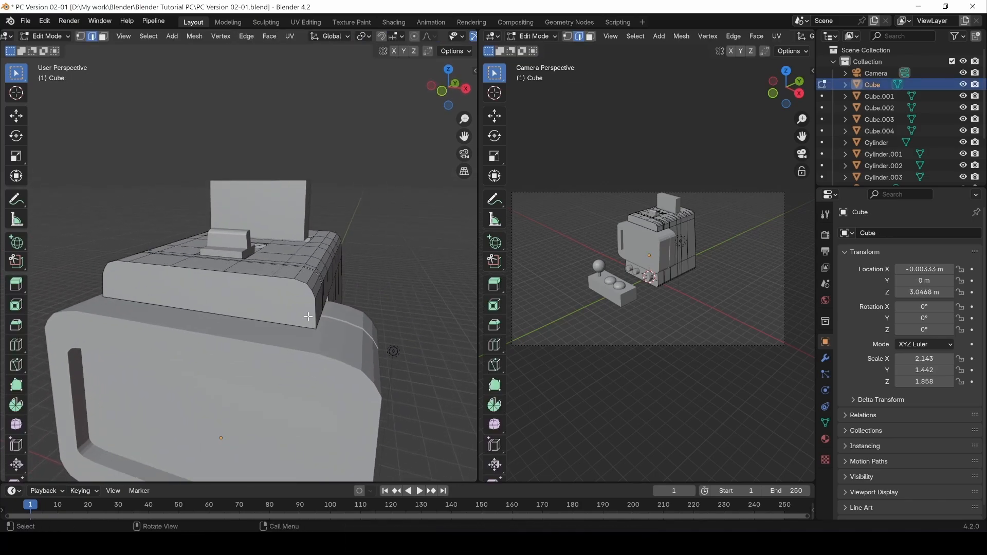
# Frame the cabinet's upper block in Front Orthographic view and activate the Knife tool.
pyautogui.press('KP_1')
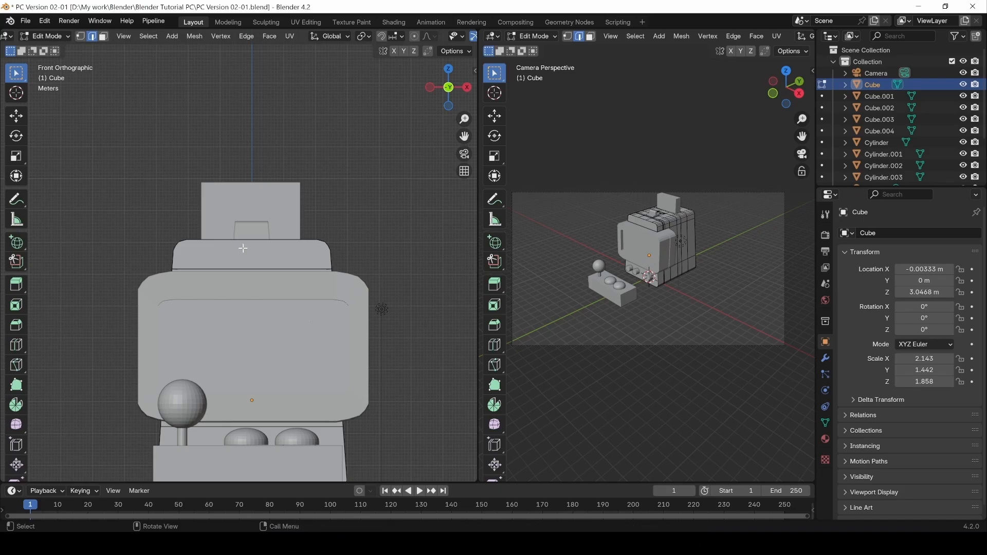
pyautogui.scroll(5, 387, 256)
pyautogui.keyDown('shift'); pyautogui.moveTo(387, 256); pyautogui.dragTo(282, 278, button='middle'); pyautogui.keyUp('shift')
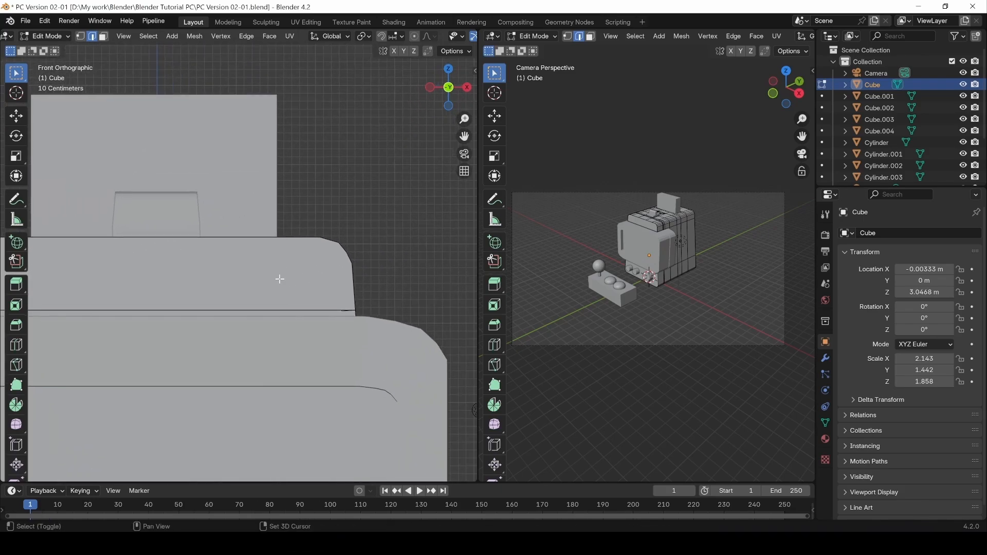
pyautogui.scroll(3, 283, 278)
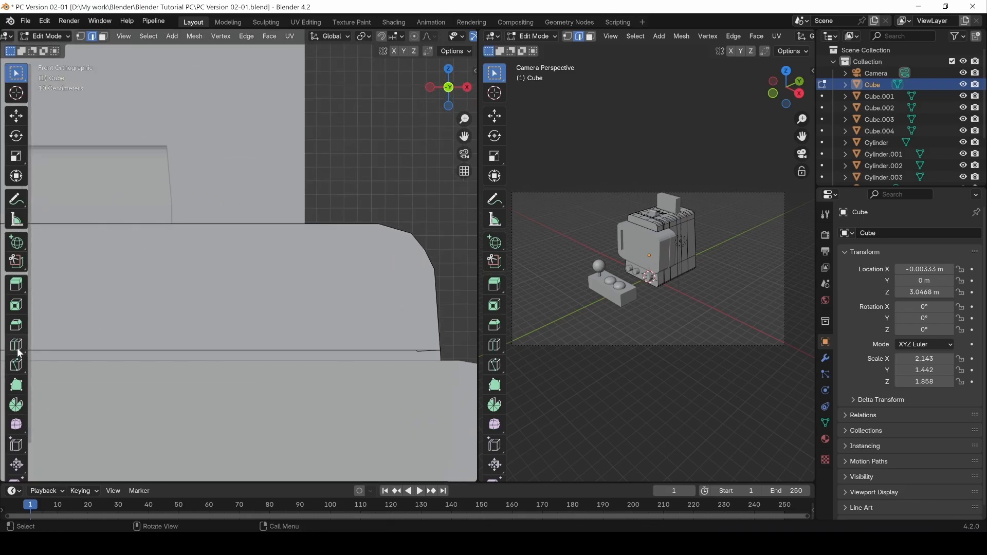
pyautogui.click(17, 367)
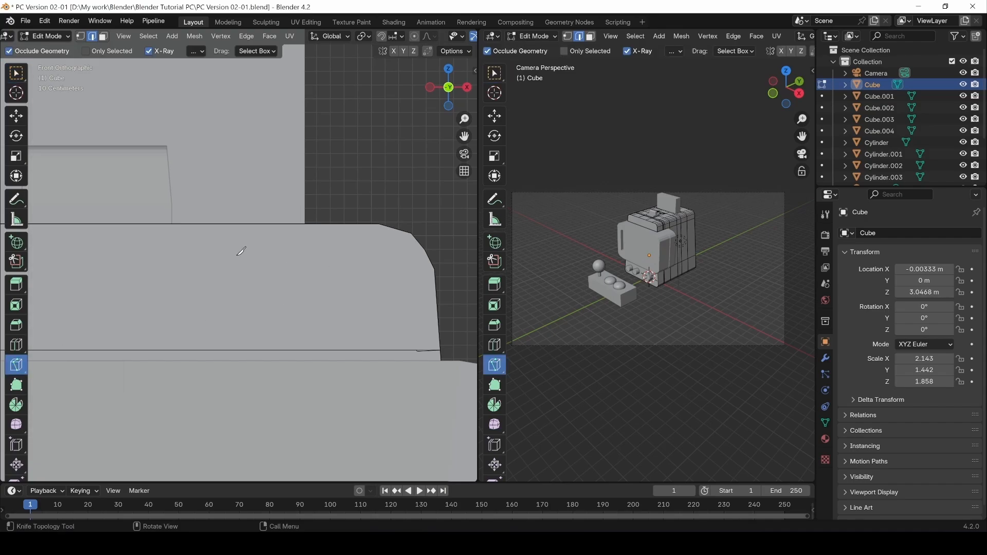
# Knife-cut a closed rectangle into the front of the upper block.
pyautogui.click(252, 257)
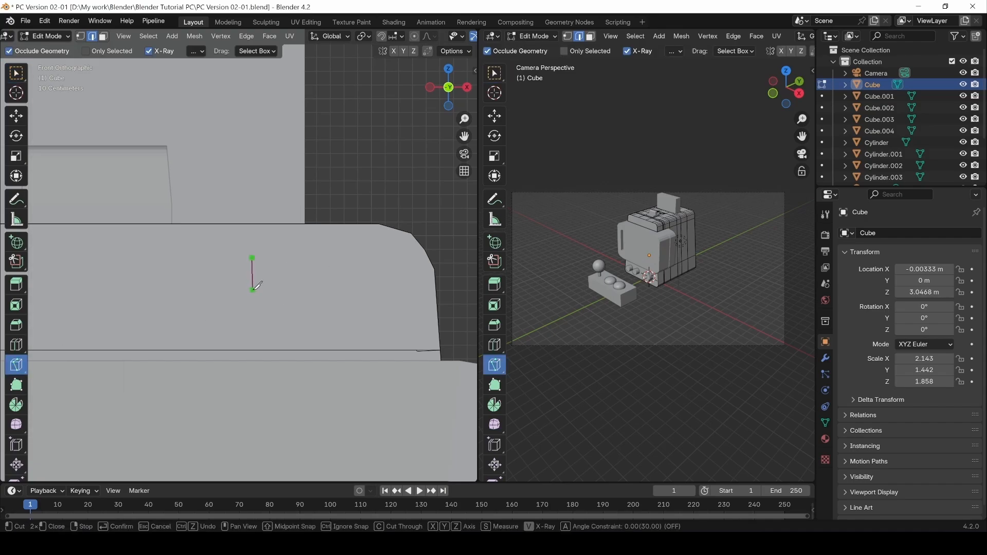
pyautogui.click(252, 290)
pyautogui.click(388, 291)
pyautogui.click(388, 260)
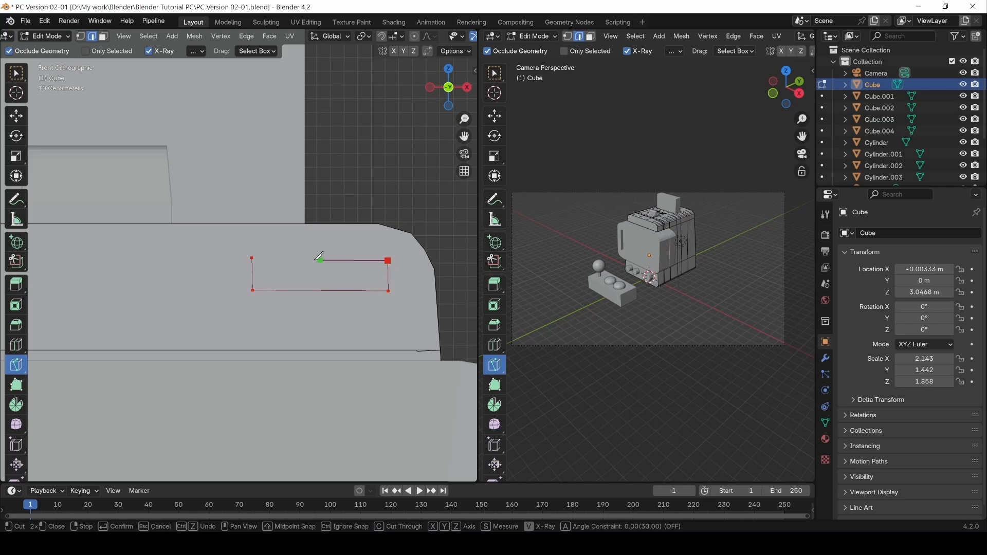
pyautogui.click(252, 257)
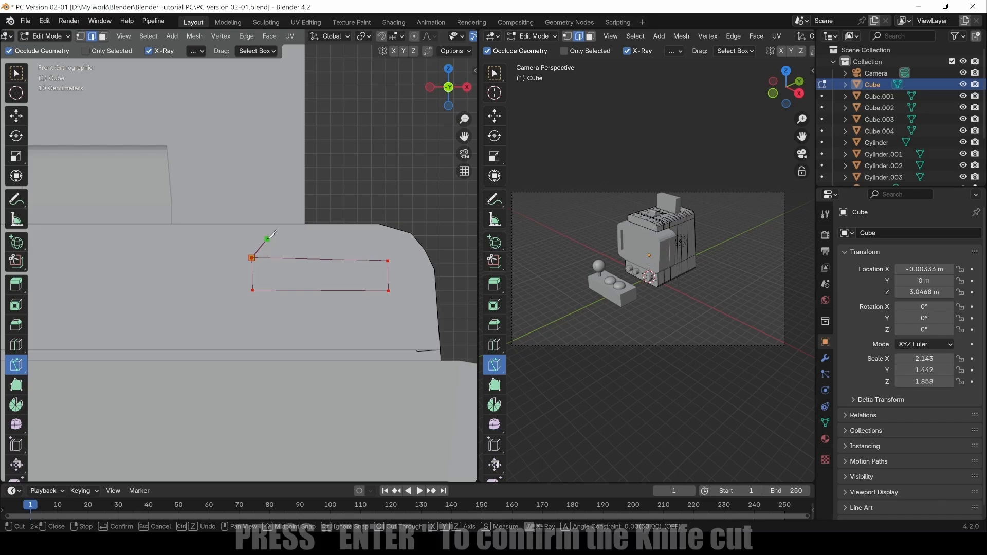
pyautogui.press('Return')
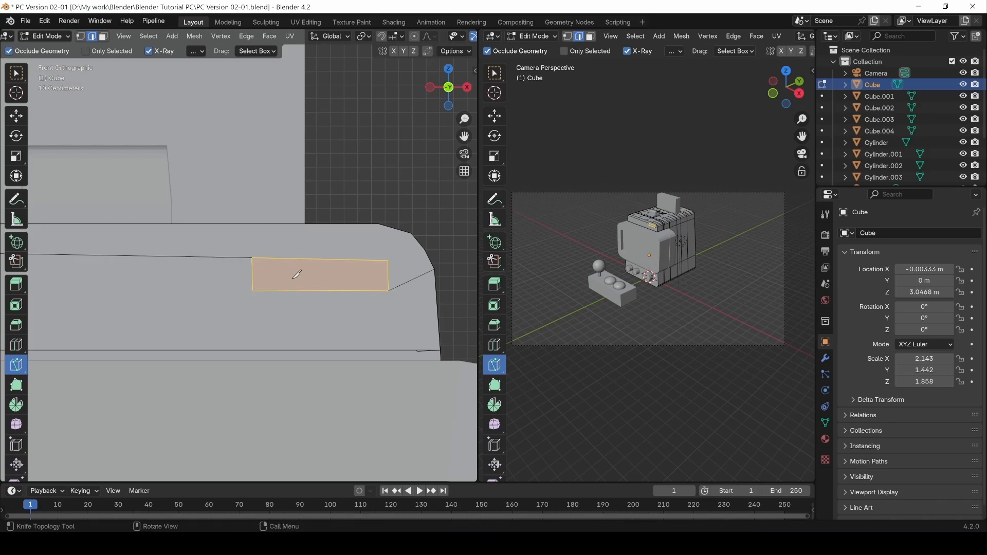
# Select the rectangle's two top corner vertices in vertex mode.
pyautogui.press('1')
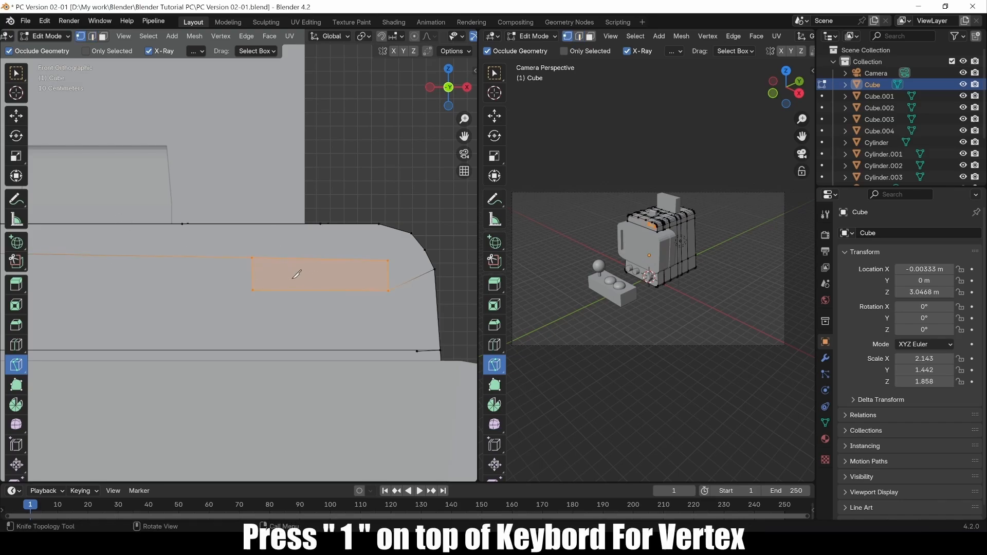
pyautogui.click(15, 77)
pyautogui.click(388, 262)
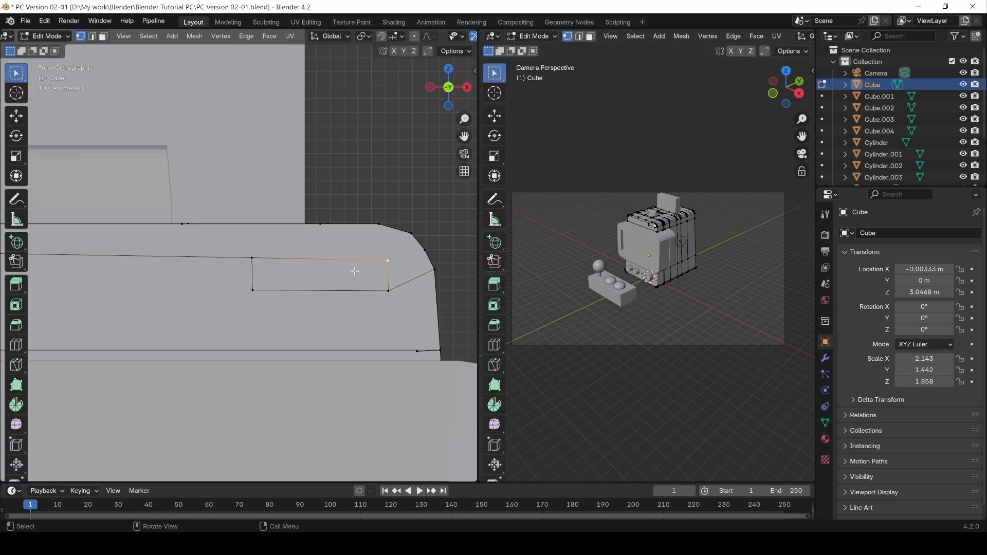
pyautogui.keyDown('shift'); pyautogui.click(252, 258); pyautogui.keyUp('shift')
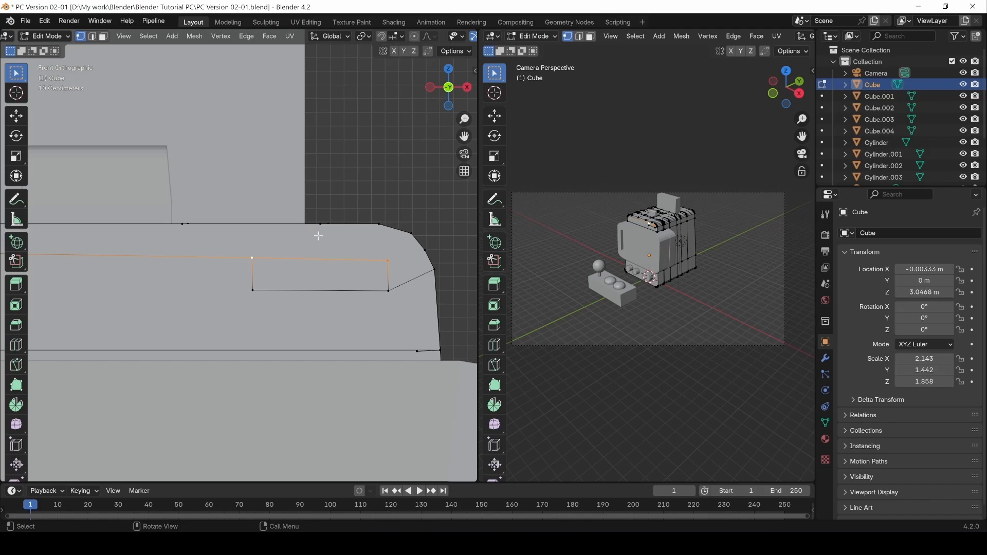
# Level the rectangle's top and bottom edges by scaling each to 0 along Z.
pyautogui.press('s')
pyautogui.press('z')
pyautogui.press('0')
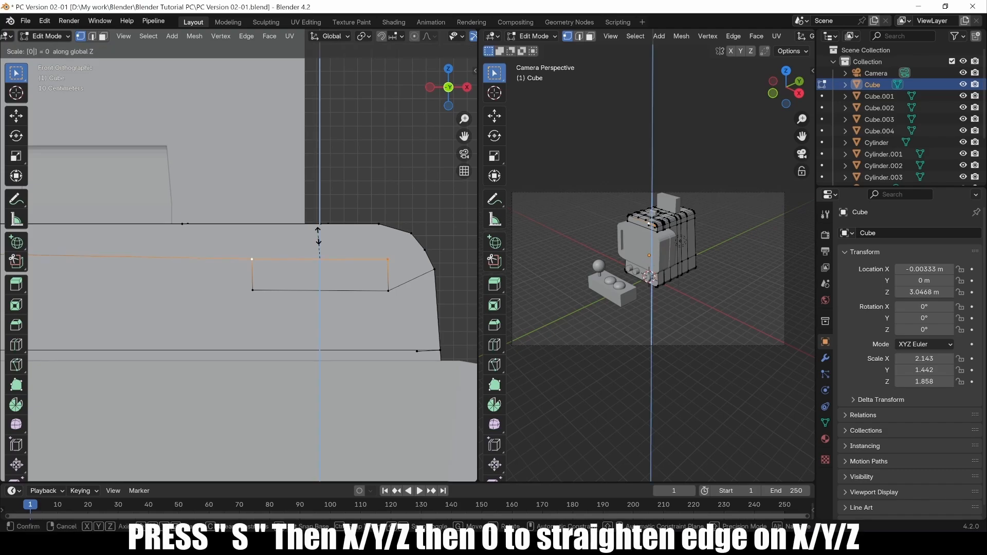
pyautogui.press('Return')
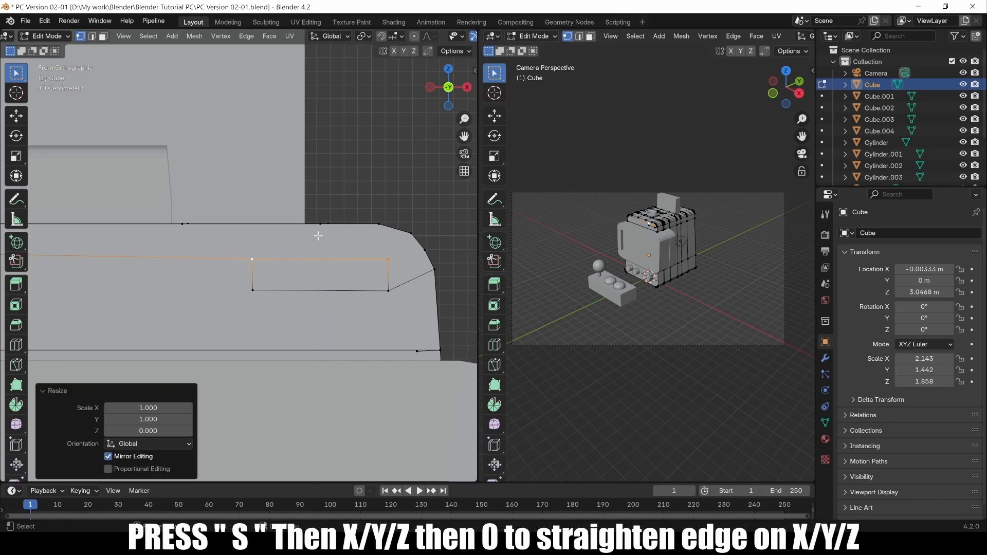
pyautogui.click(252, 291)
pyautogui.keyDown('shift'); pyautogui.click(388, 291); pyautogui.keyUp('shift')
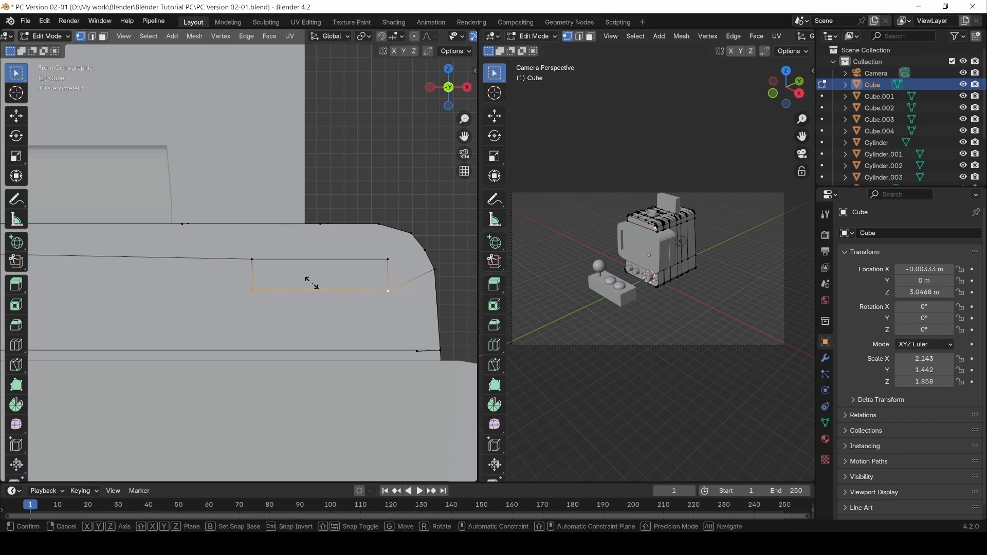
pyautogui.write('sz')
pyautogui.write('0')
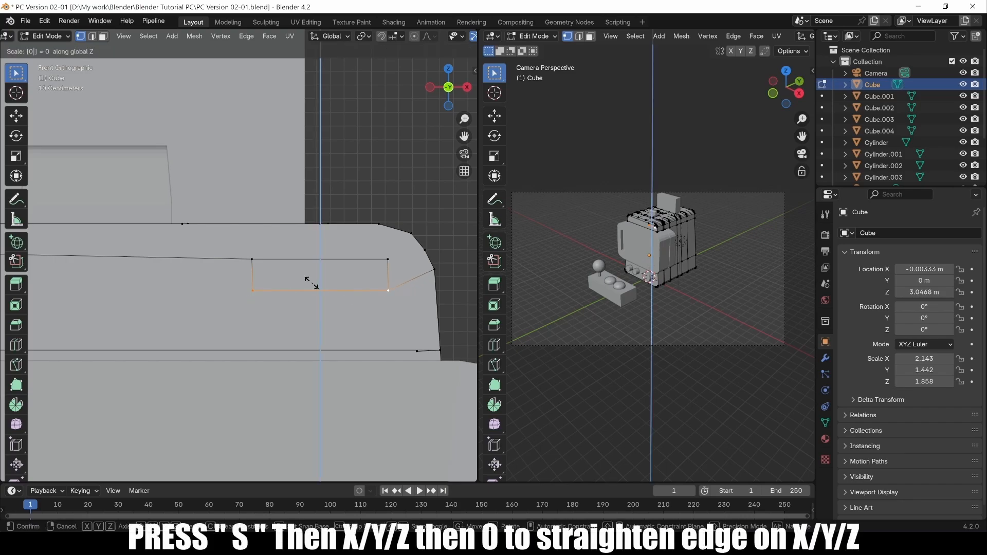
pyautogui.press('Return')
# Straighten the rectangle's left and right edges by scaling each to 0 along Y.
pyautogui.click(252, 261)
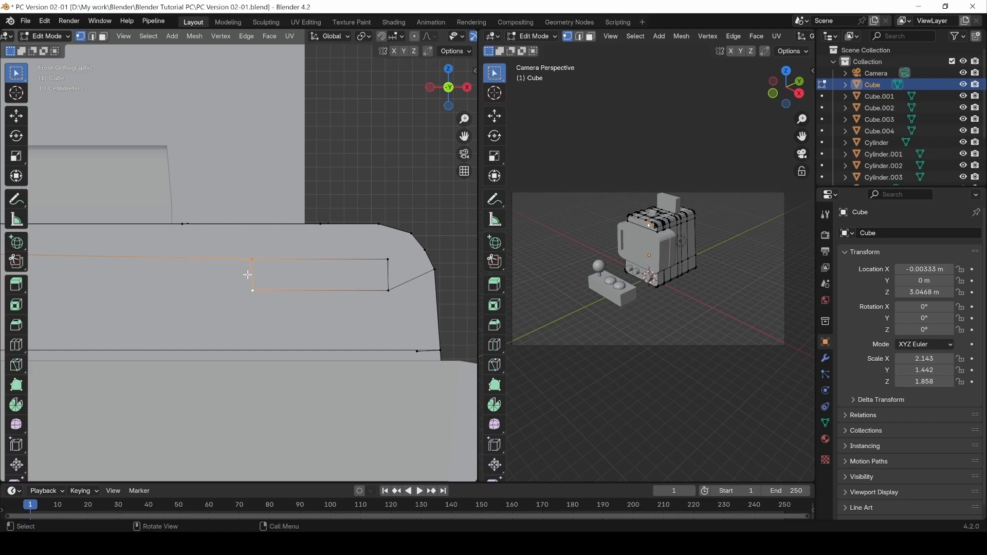
pyautogui.press('s')
pyautogui.press('y')
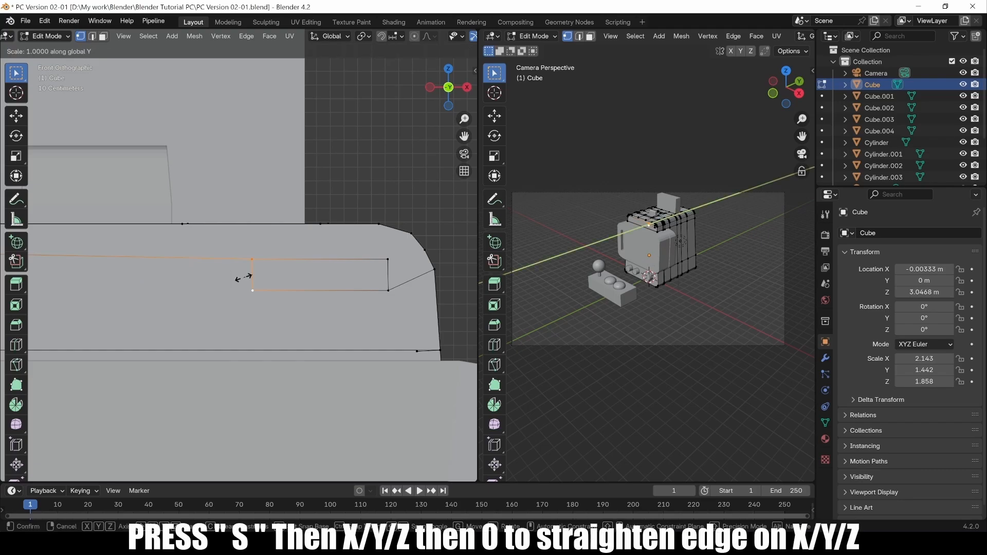
pyautogui.press('0')
pyautogui.press('Return')
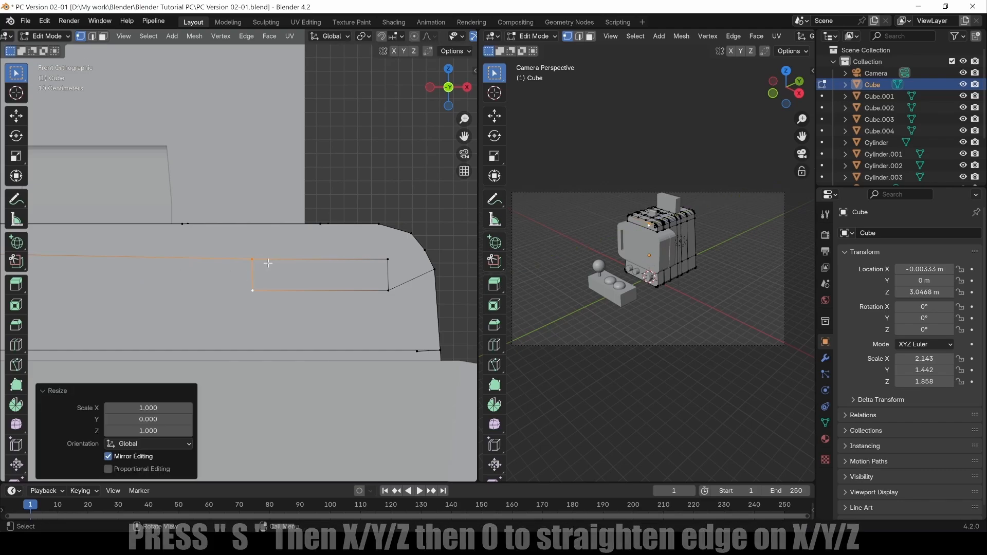
pyautogui.click(389, 261)
pyautogui.keyDown('shift'); pyautogui.click(388, 291); pyautogui.keyUp('shift')
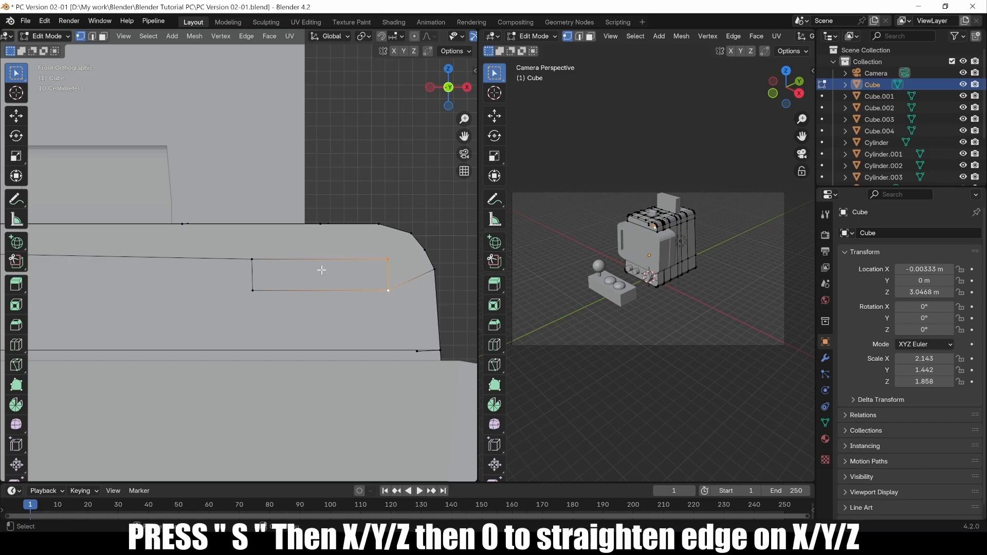
pyautogui.press('s')
pyautogui.press('y')
pyautogui.press('0')
pyautogui.press('Return')
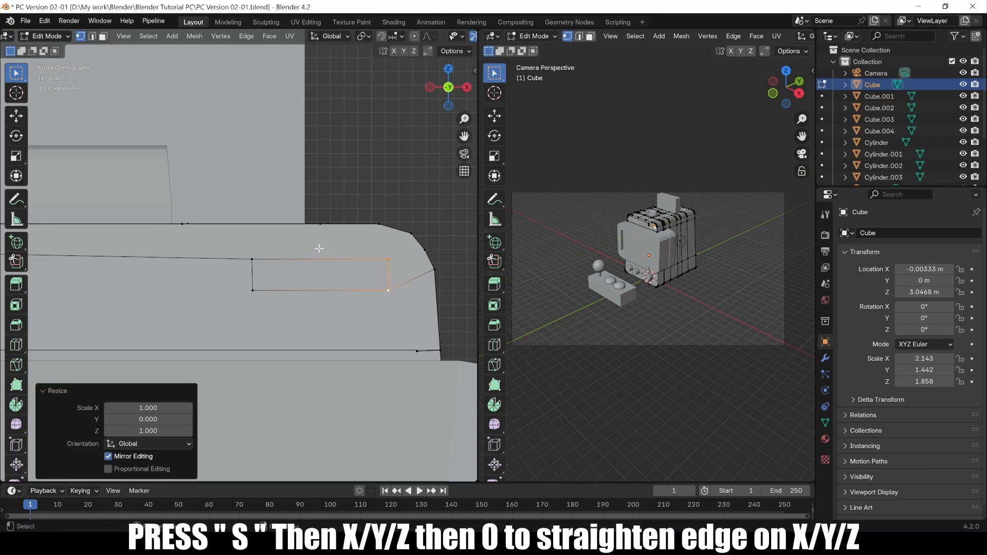
# Select the new rectangular face in face select mode.
pyautogui.click(327, 277)
pyautogui.click(103, 37)
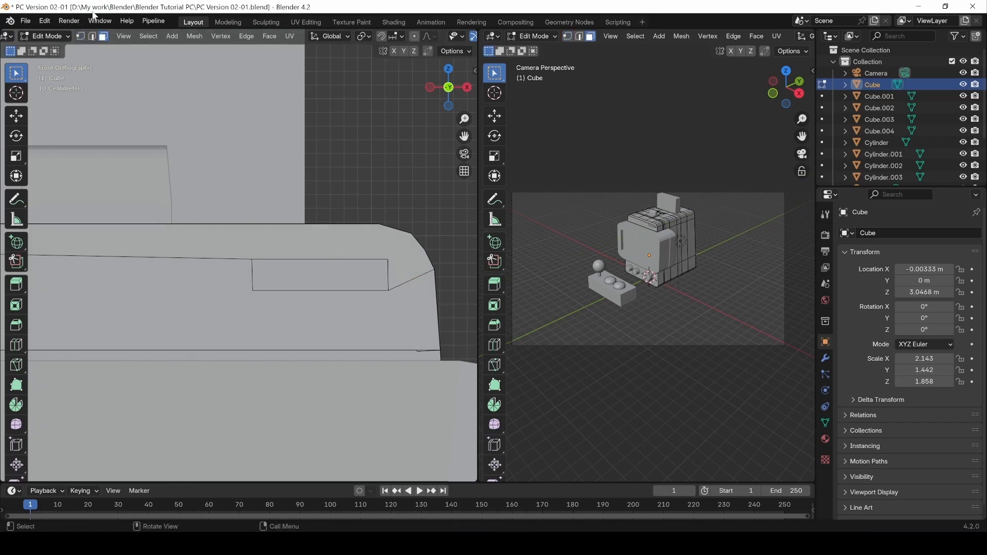
pyautogui.click(329, 273)
pyautogui.moveTo(327, 274)
pyautogui.mouseDown(button='middle')
pyautogui.moveTo(368, 205)
pyautogui.moveTo(288, 247)
pyautogui.moveTo(298, 264)
pyautogui.moveTo(268, 288)
pyautogui.moveTo(298, 292)
pyautogui.moveTo(355, 272)
pyautogui.moveTo(403, 230)
pyautogui.moveTo(290, 279)
pyautogui.moveTo(325, 279)
pyautogui.mouseUp(button='middle')
# Slide the small face's left edge inward 0.21943 m along X.
pyautogui.click(384, 191)
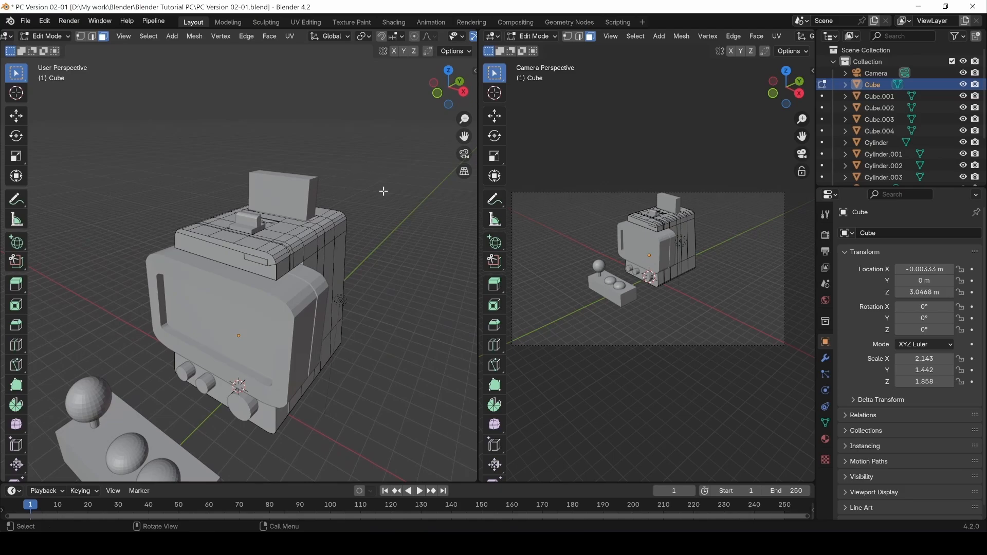
pyautogui.click(255, 267)
pyautogui.scroll(5, 241, 272)
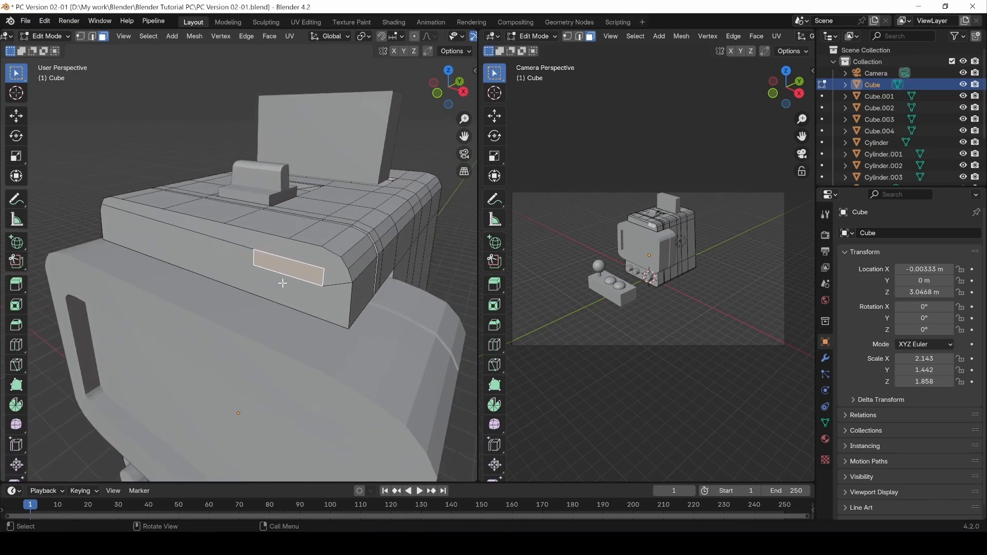
pyautogui.press('2')
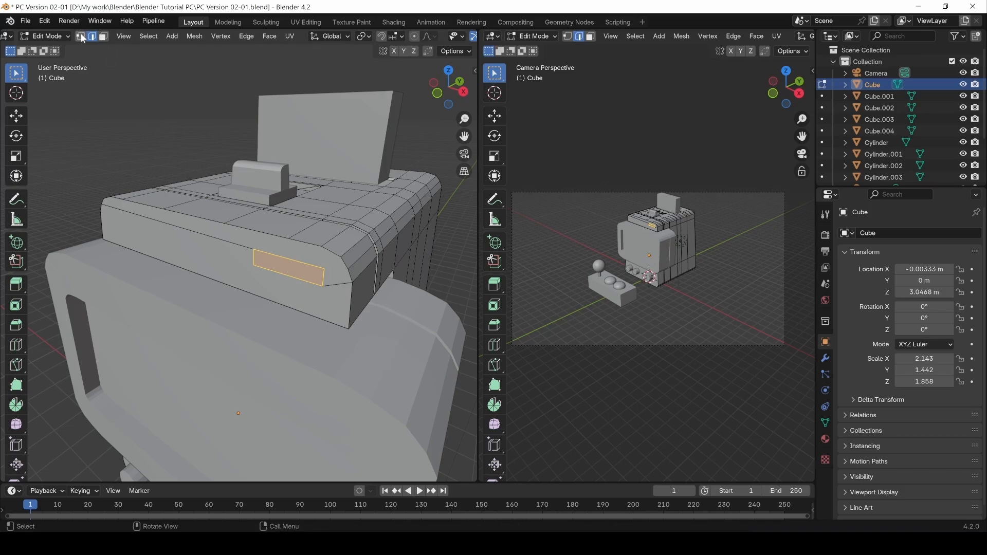
pyautogui.click(254, 260)
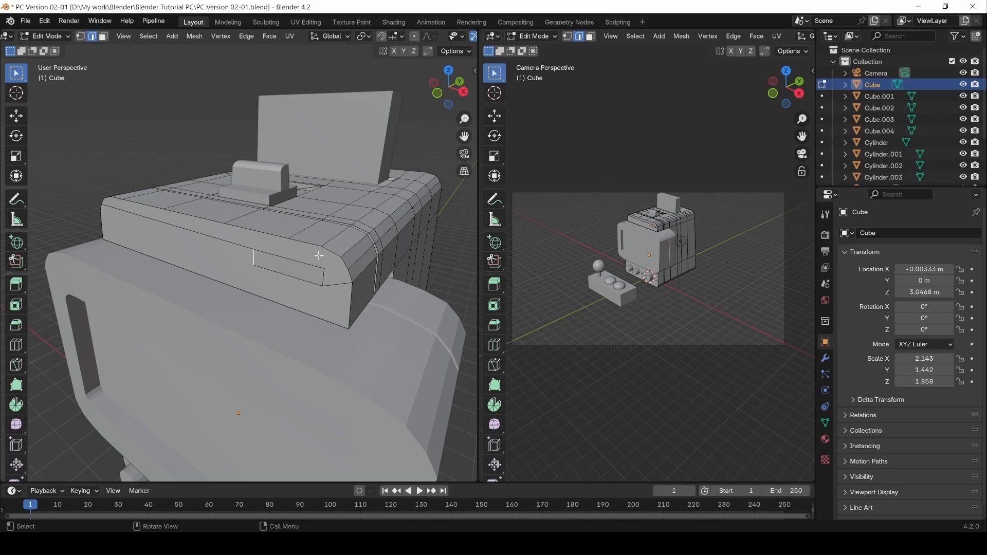
pyautogui.press('g')
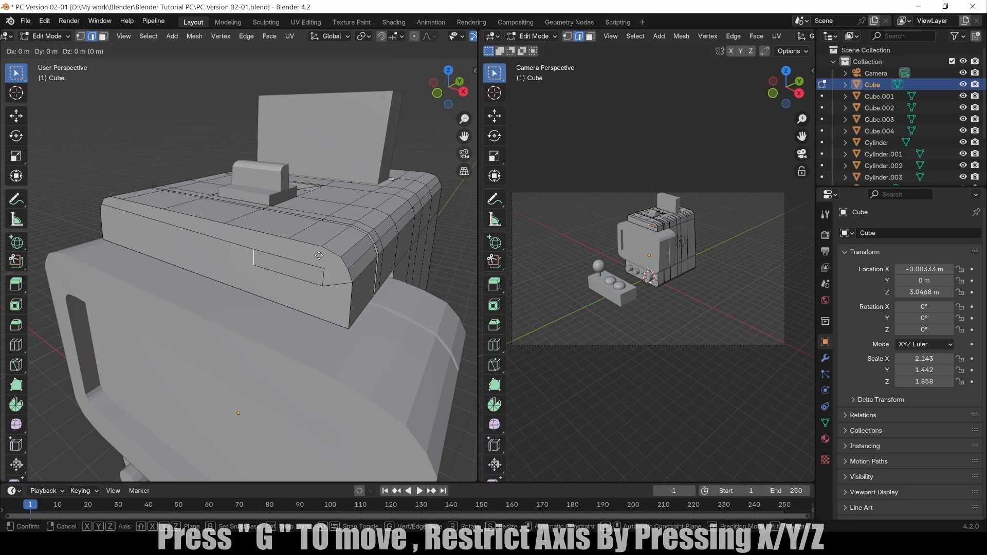
pyautogui.press('y')
pyautogui.press('x')
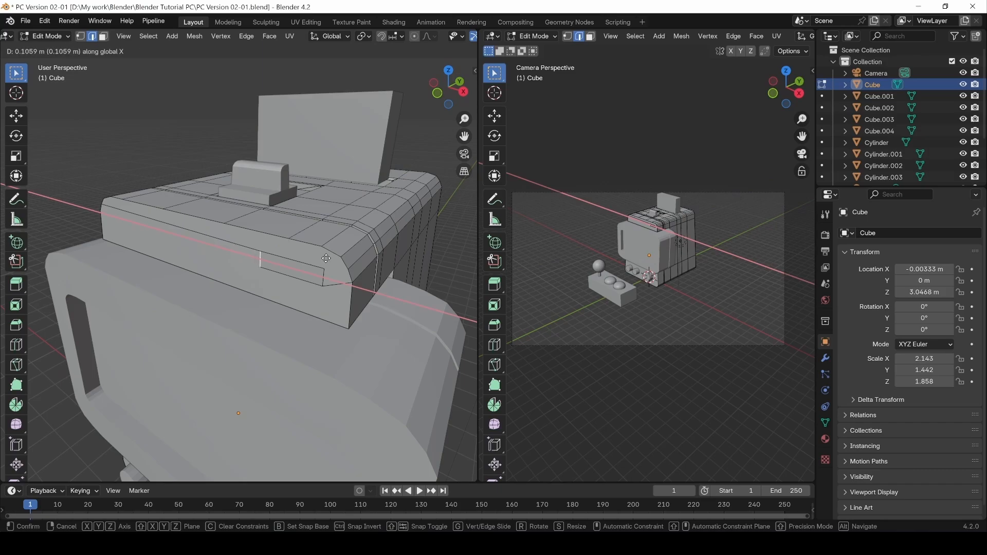
pyautogui.click(332, 261)
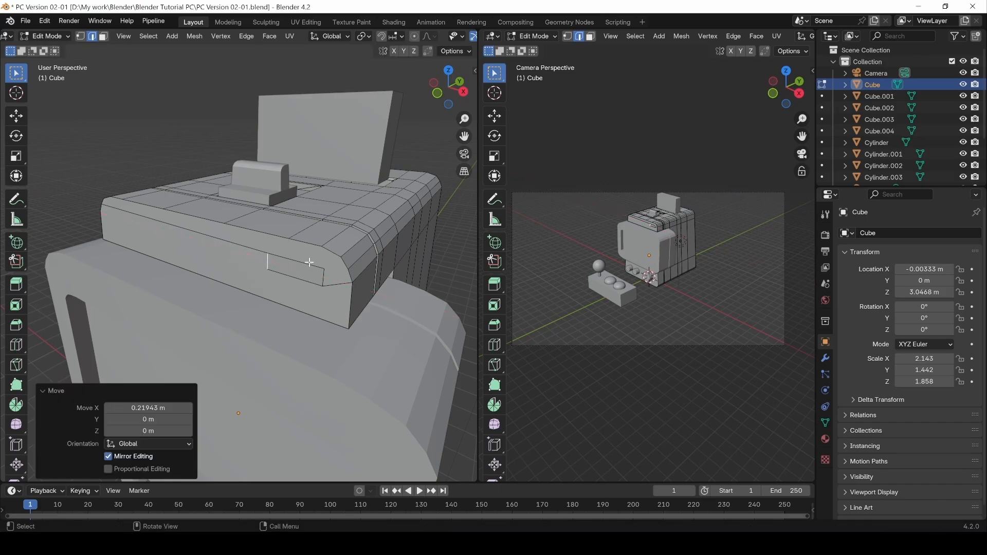
# Lower the face's sloped edge by 0.063111 m along Z.
pyautogui.click(308, 262)
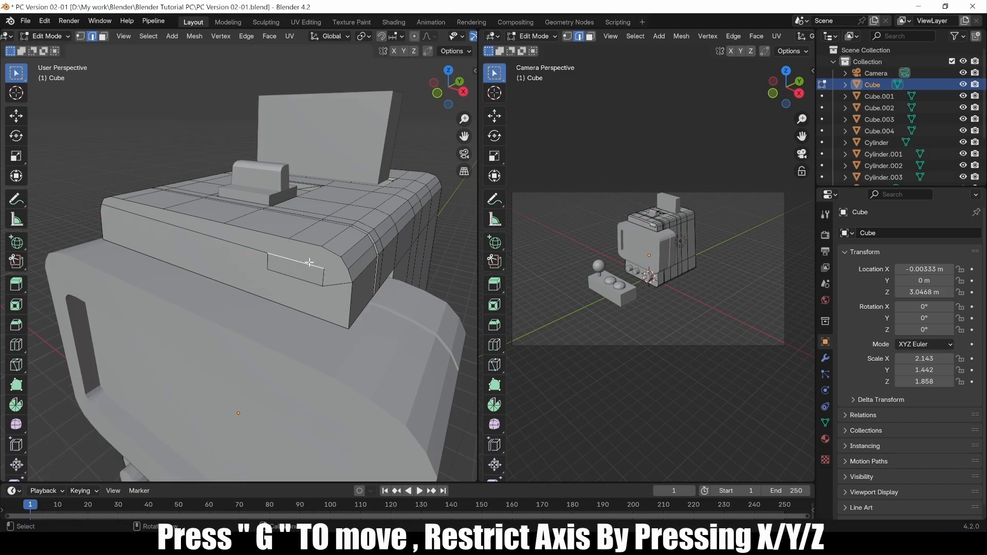
pyautogui.press('g')
pyautogui.press('z')
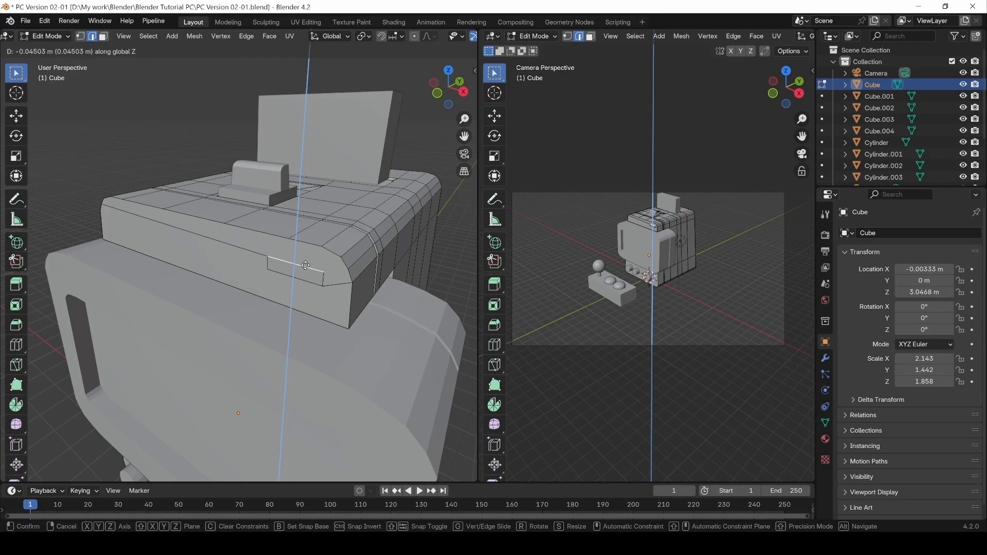
pyautogui.click(307, 268)
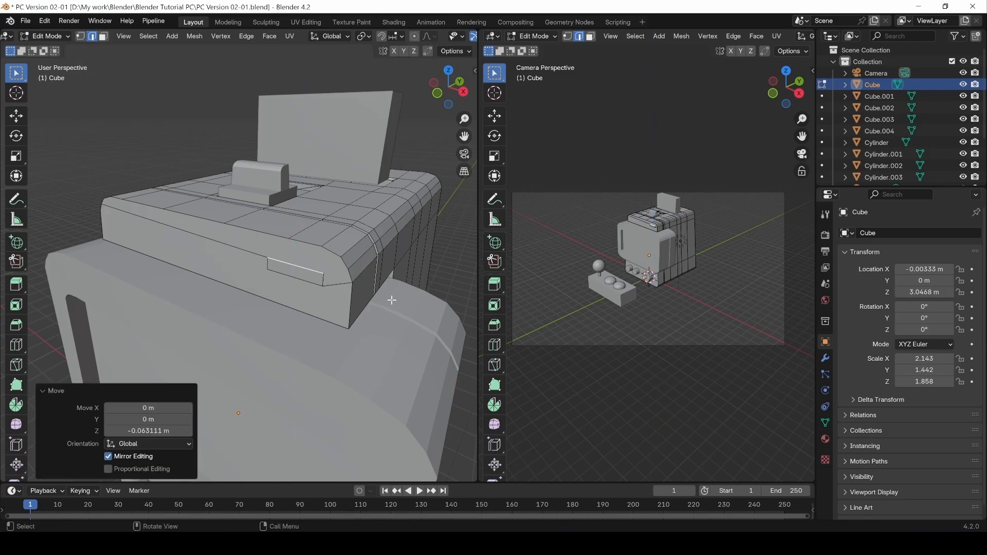
# Extrude the slot face about 0.114 m into the cabinet.
pyautogui.press('3')
pyautogui.click(301, 276)
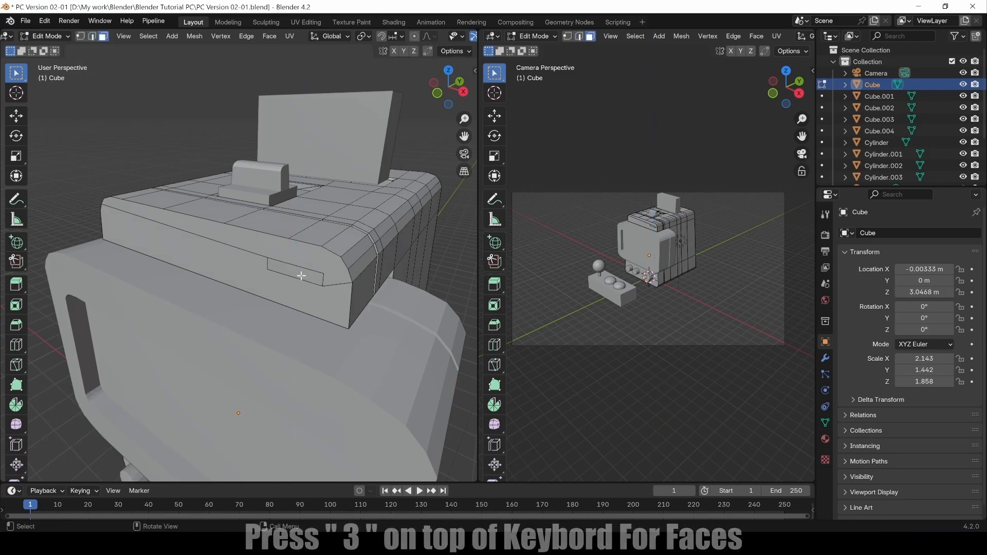
pyautogui.press('e')
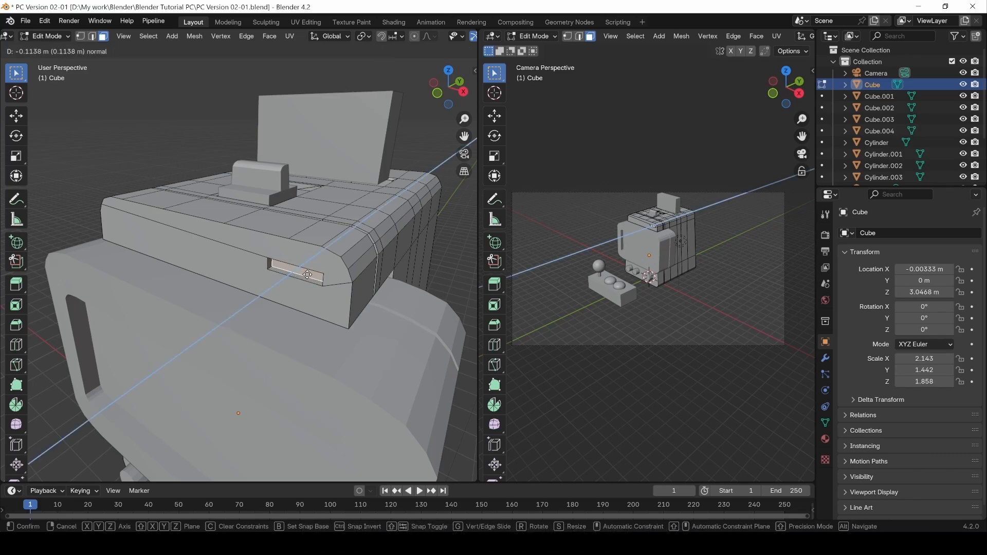
pyautogui.click(283, 277)
pyautogui.moveTo(284, 276); pyautogui.dragTo(278, 283, button='middle')
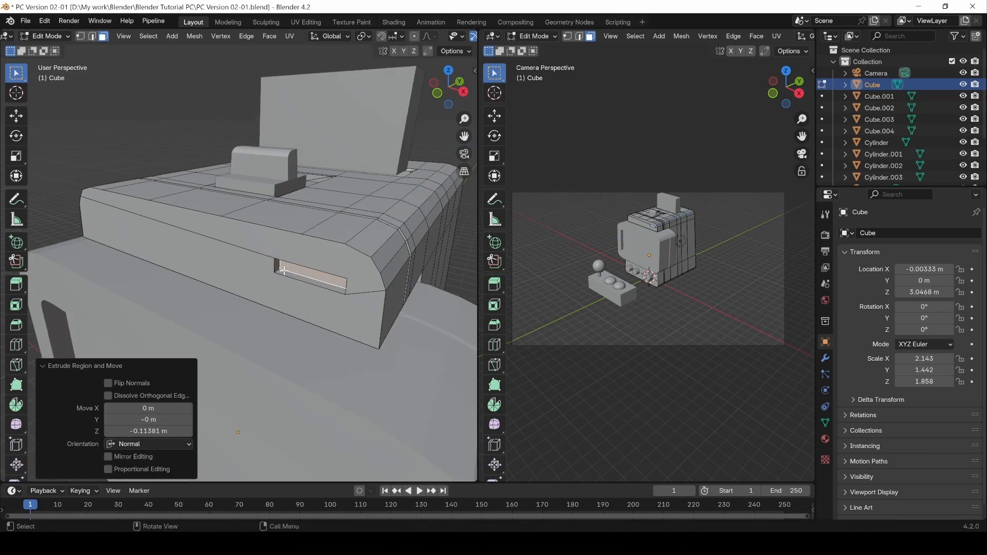
# Bevel the slot's end edges with 4 segments and return to Object Mode.
pyautogui.press('2')
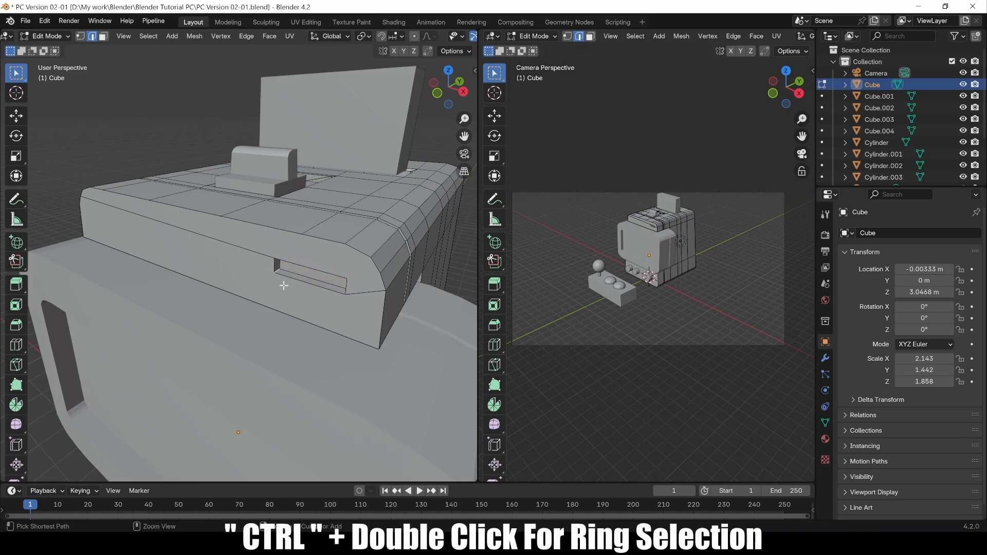
pyautogui.moveTo(284, 286); pyautogui.dragTo(311, 269, button='middle')
pyautogui.hotkey('ctrl', 'b')
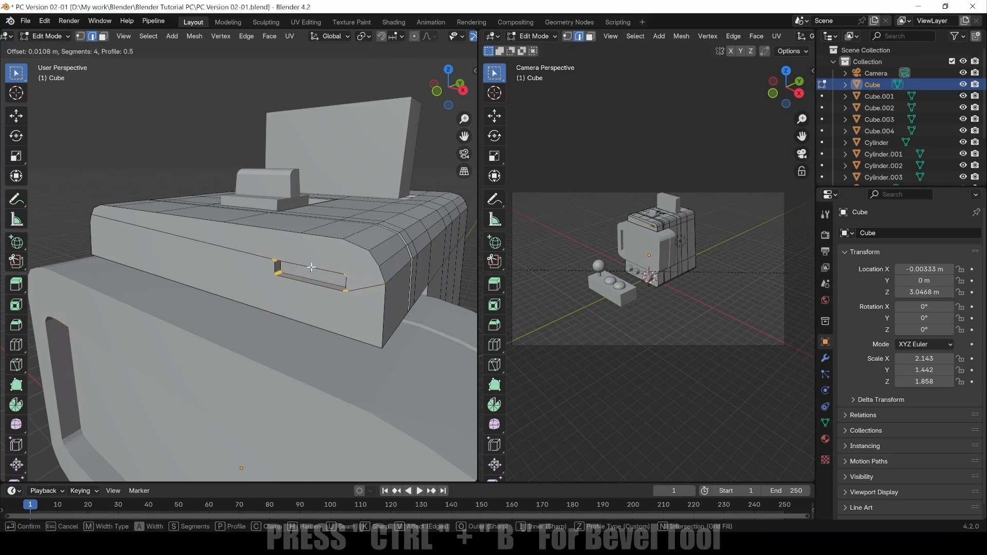
pyautogui.click(311, 267)
pyautogui.click(437, 162)
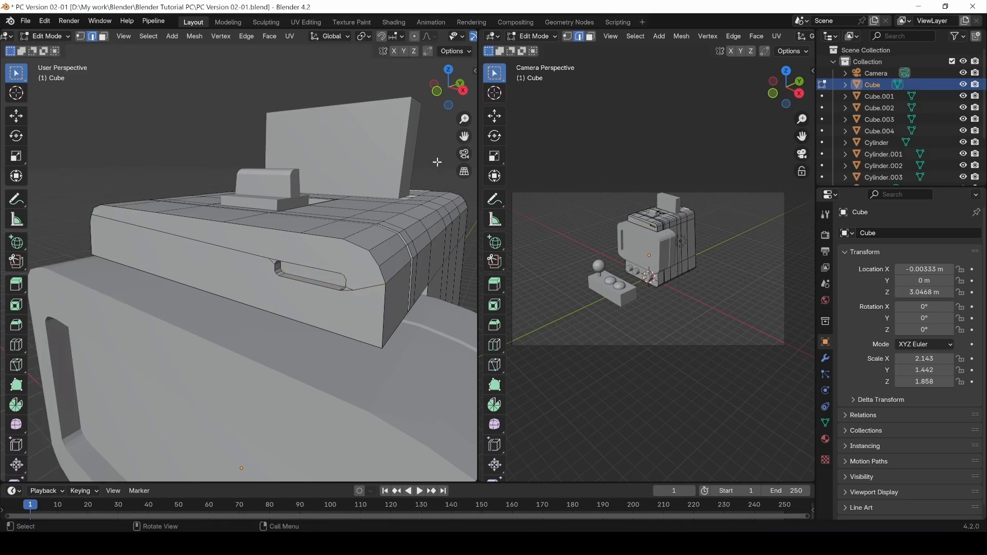
pyautogui.press('Tab')
pyautogui.scroll(-3, 313, 273)
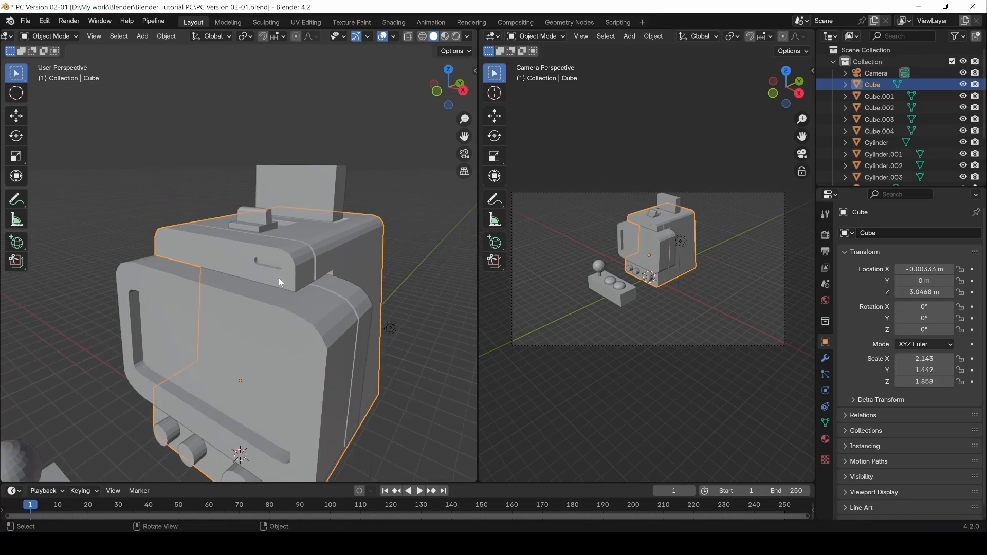
# Deselect the cabinet body, select the Cylinder.002 knob and zoom in on it.
pyautogui.moveTo(279, 277); pyautogui.dragTo(159, 295, button='middle')
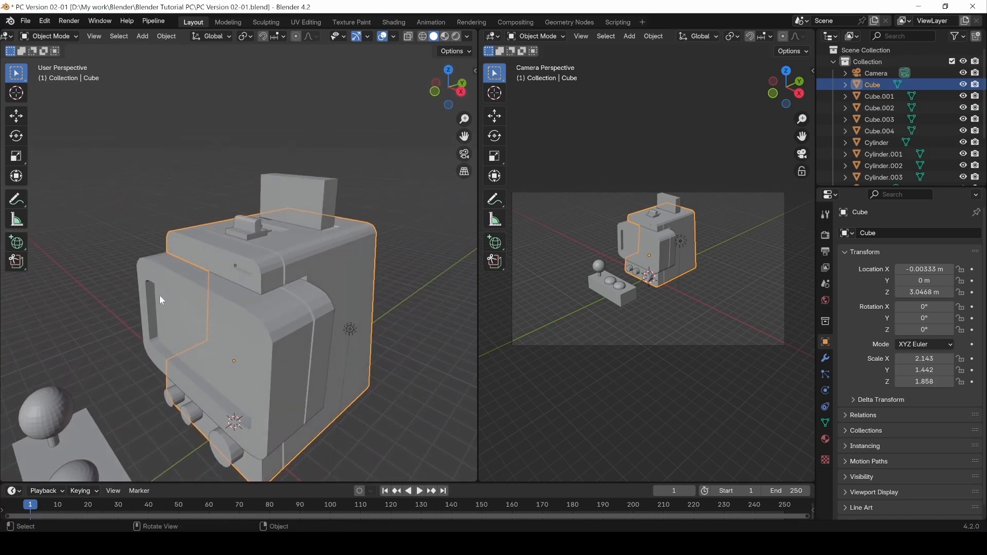
pyautogui.click(148, 204)
pyautogui.moveTo(216, 341)
pyautogui.mouseDown(button='middle')
pyautogui.moveTo(240, 320)
pyautogui.moveTo(196, 354)
pyautogui.moveTo(239, 351)
pyautogui.moveTo(221, 356)
pyautogui.mouseUp(button='middle')
pyautogui.click(221, 356)
pyautogui.click(243, 421)
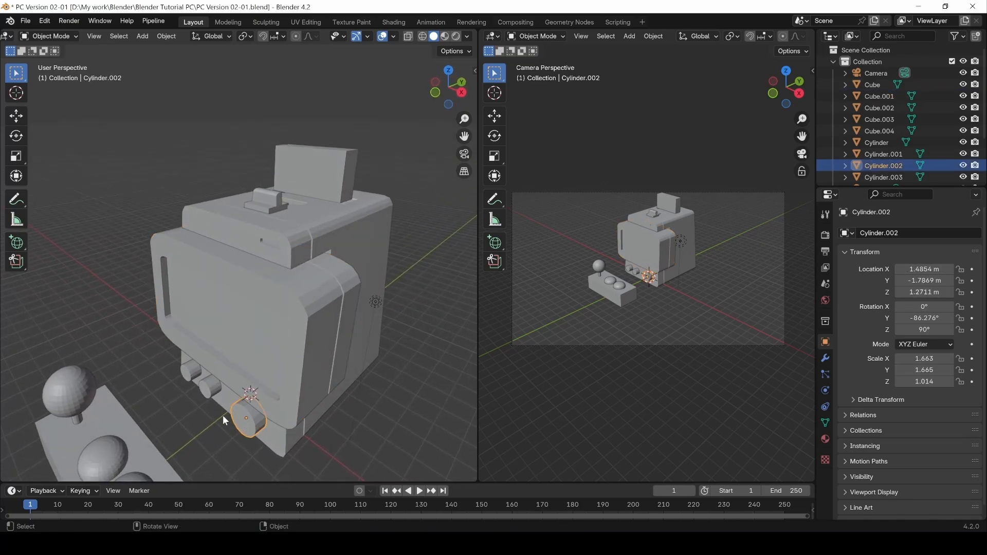
pyautogui.moveTo(184, 428); pyautogui.dragTo(254, 348, button='middle')
pyautogui.scroll(5, 303, 434)
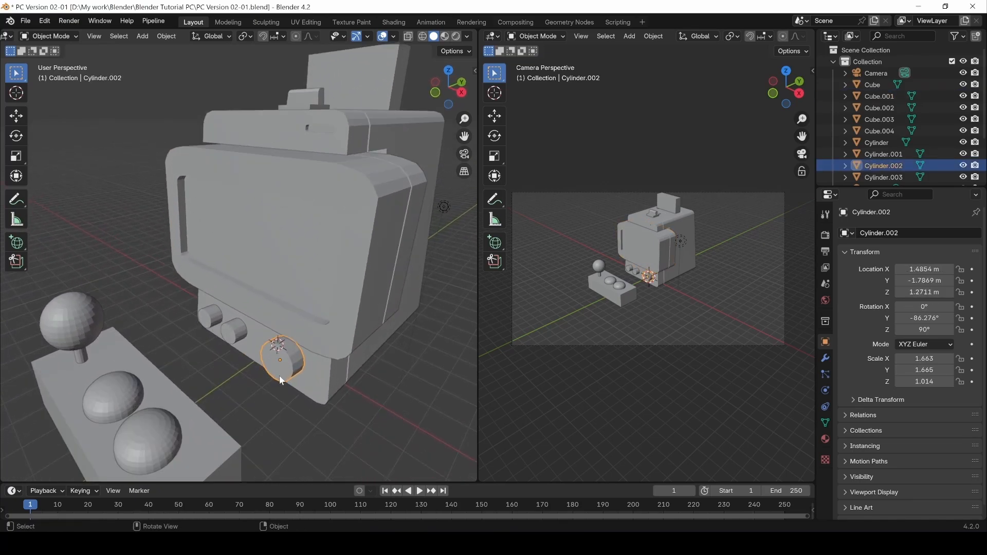
pyautogui.moveTo(304, 434); pyautogui.dragTo(268, 329, button='middle')
# Enter Edit Mode on the knob and connect two rim vertices with an edge across its cap.
pyautogui.press('Tab')
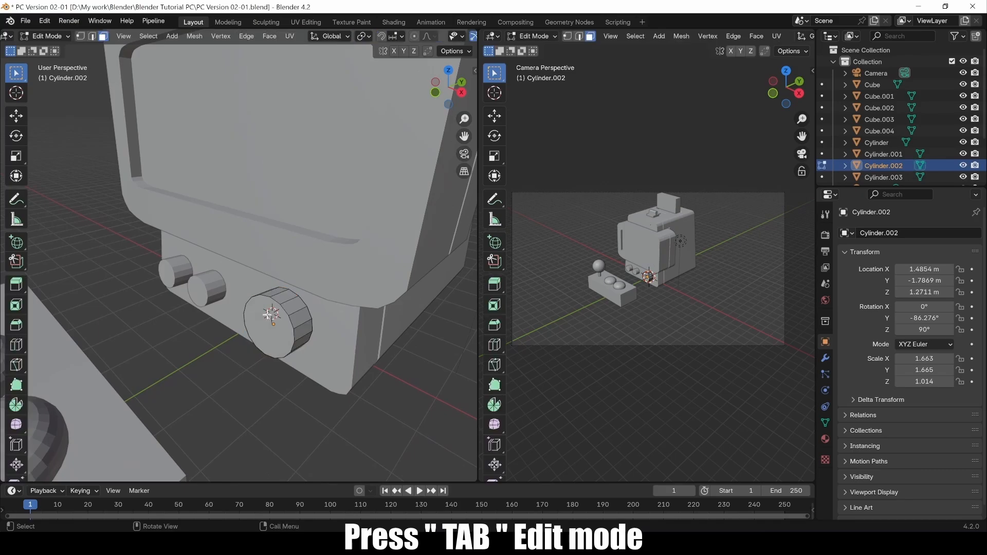
pyautogui.scroll(3, 262, 373)
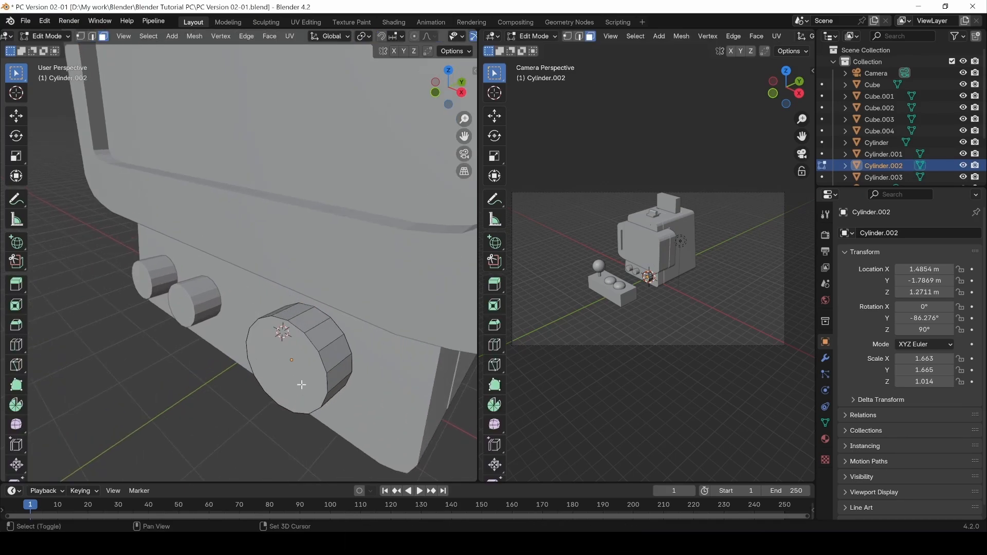
pyautogui.keyDown('shift'); pyautogui.moveTo(302, 383); pyautogui.dragTo(371, 302, button='middle'); pyautogui.keyUp('shift')
pyautogui.press('1')
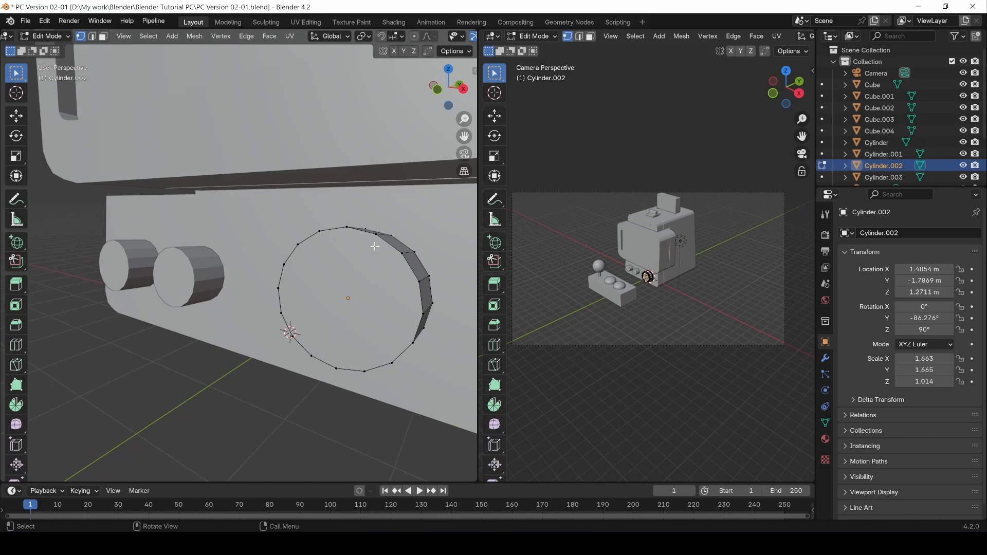
pyautogui.keyDown('shift'); pyautogui.click(363, 371); pyautogui.keyUp('shift')
pyautogui.rightClick(363, 371)
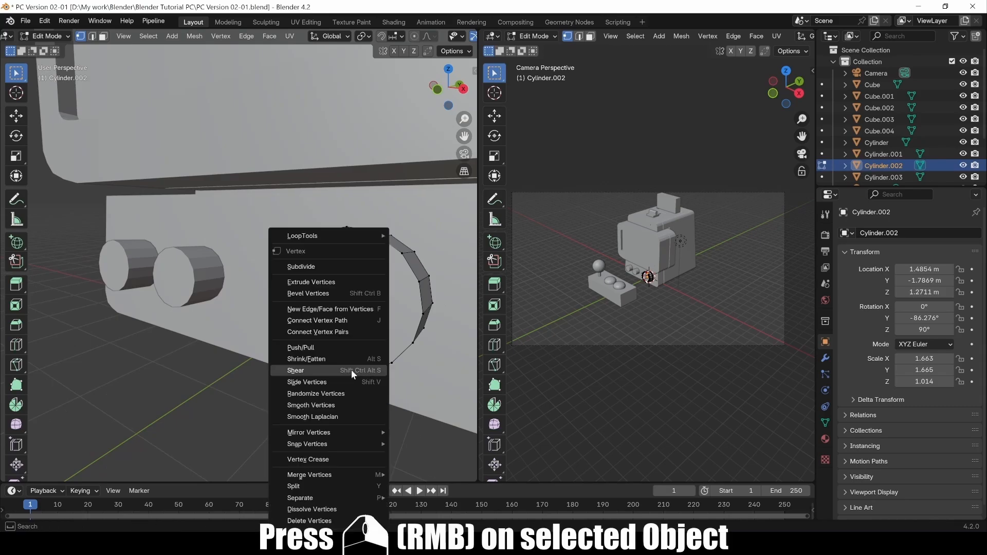
pyautogui.click(329, 323)
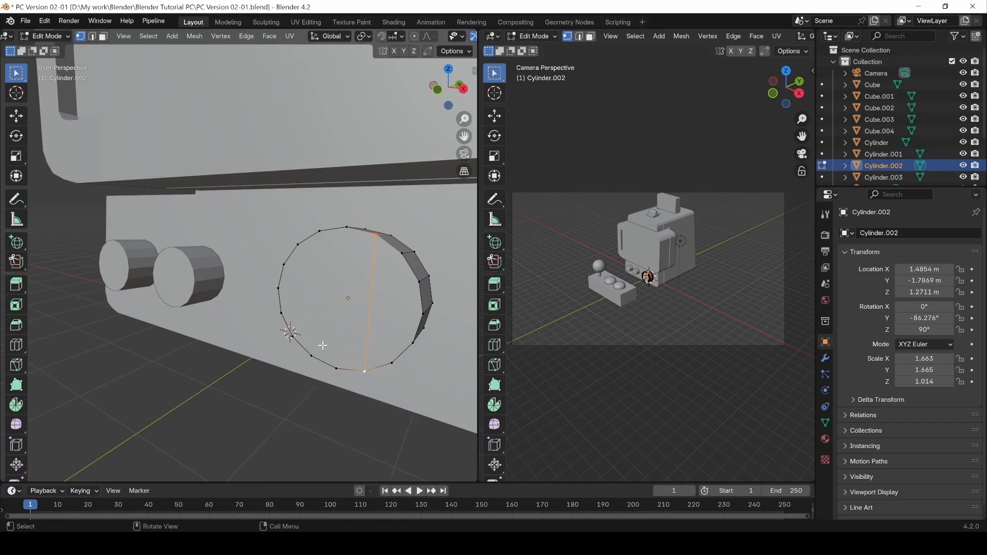
# Extrude the knob's strip face outward along Y.
pyautogui.keyDown('shift'); pyautogui.click(320, 233); pyautogui.keyUp('shift')
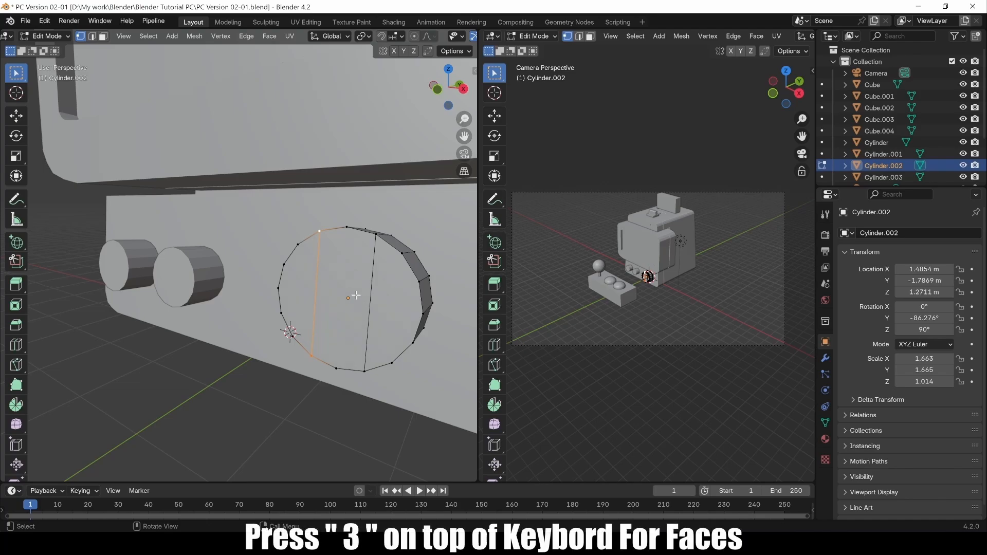
pyautogui.press('3')
pyautogui.click(360, 340)
pyautogui.moveTo(370, 357); pyautogui.dragTo(274, 331, button='middle')
pyautogui.press('e')
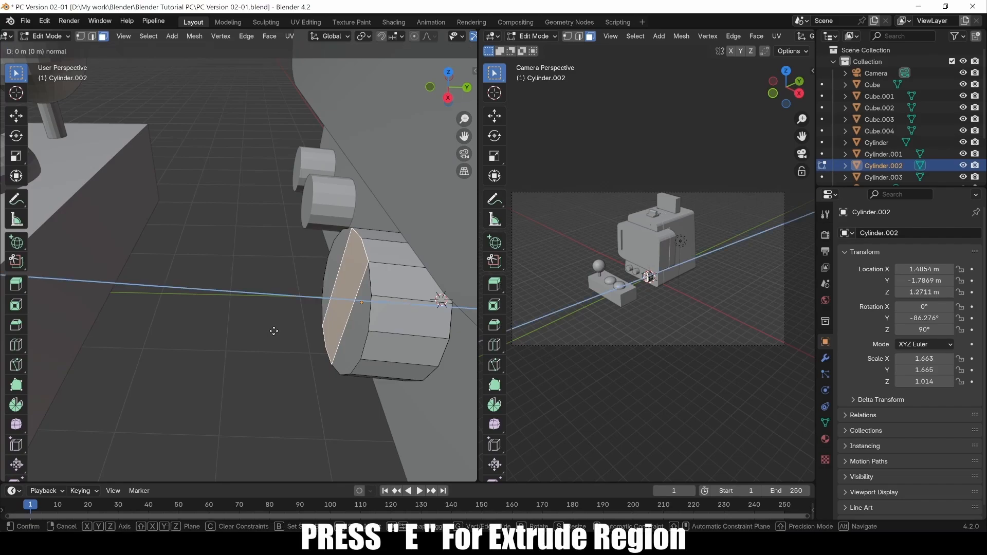
pyautogui.press('y')
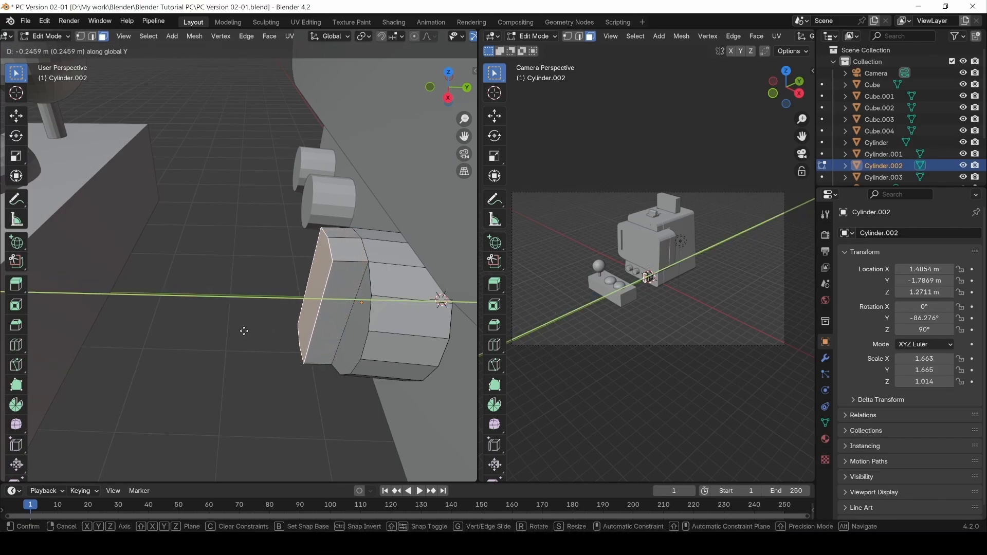
pyautogui.click(238, 331)
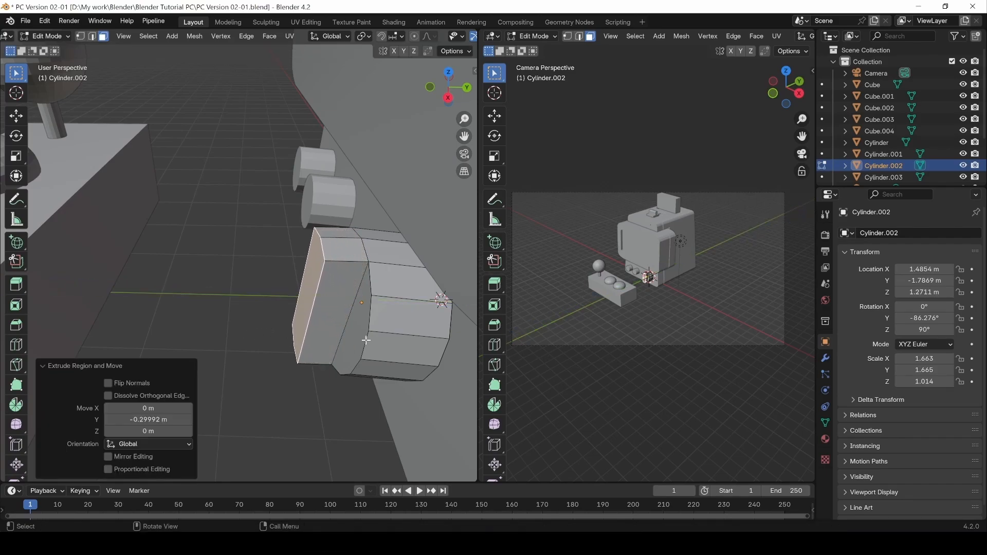
pyautogui.moveTo(365, 338); pyautogui.dragTo(366, 335, button='middle')
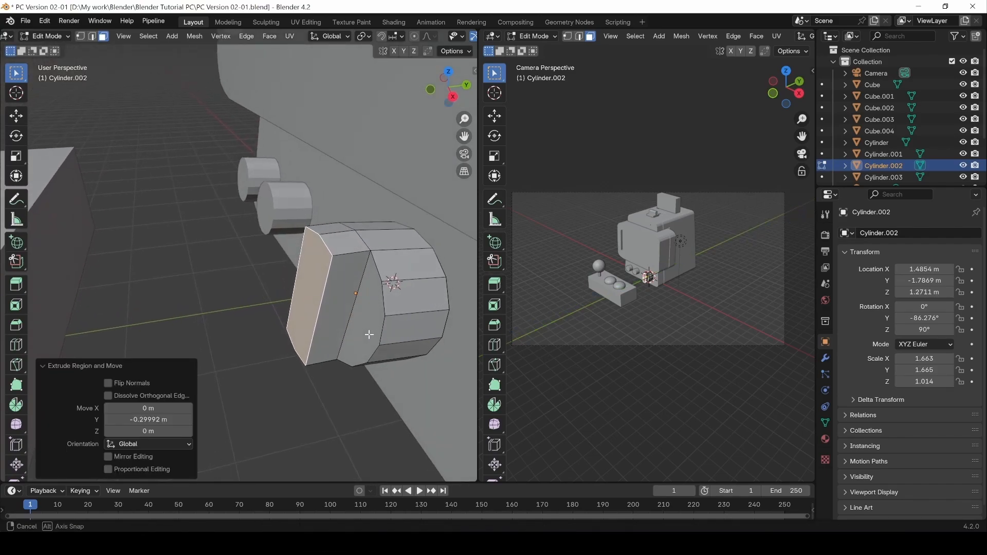
# Narrow the ridge's front face to 0.554 along X and shorten it along Z.
pyautogui.click(660, 315)
pyautogui.scroll(5, 666, 303)
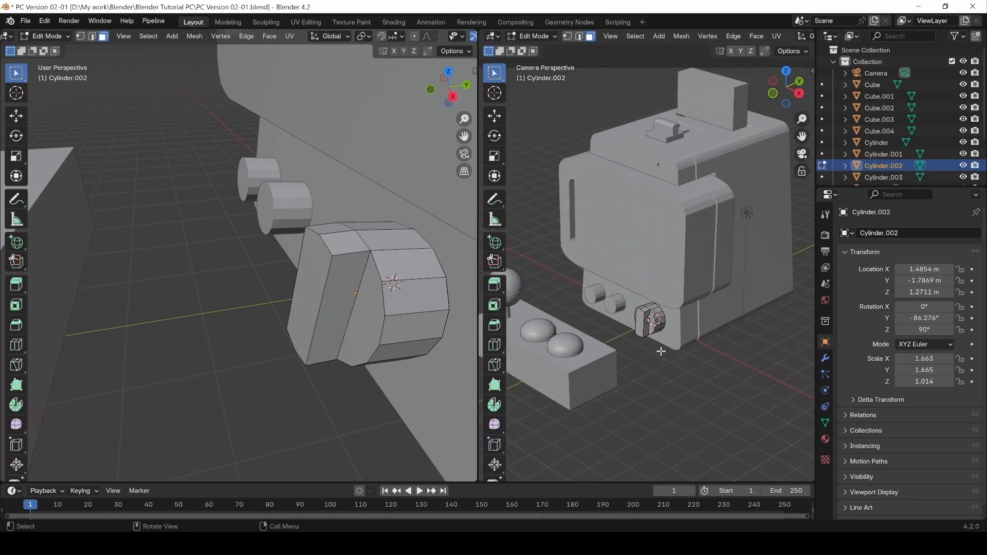
pyautogui.scroll(-2, 661, 351)
pyautogui.moveTo(269, 373); pyautogui.dragTo(316, 313, button='middle')
pyautogui.click(309, 294)
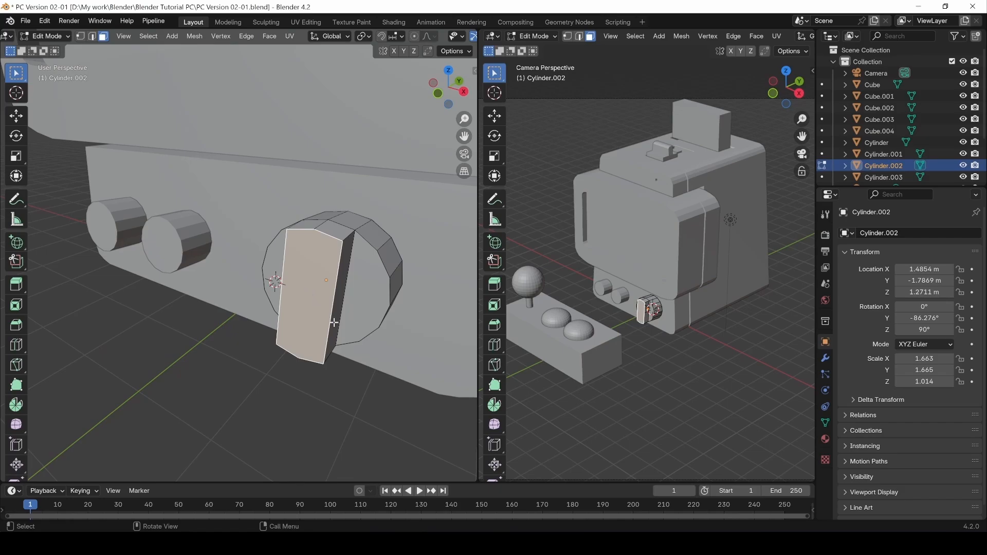
pyautogui.press('s')
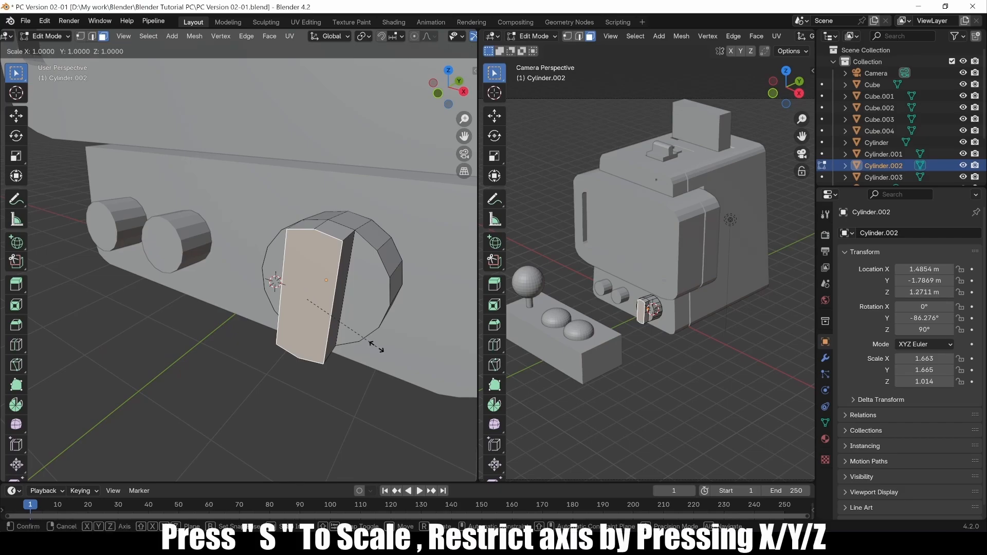
pyautogui.press('x')
pyautogui.click(313, 372)
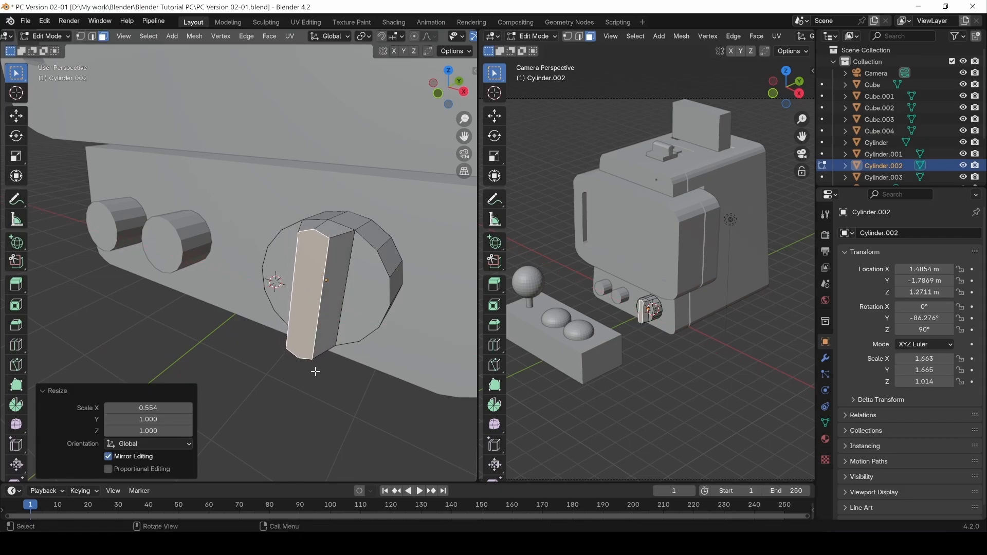
pyautogui.press('s')
pyautogui.press('z')
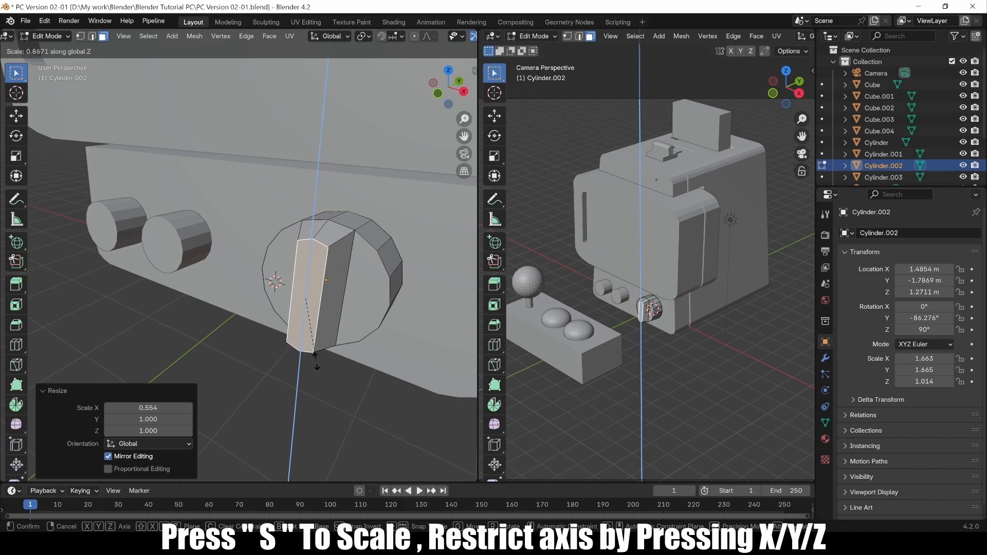
pyautogui.click(315, 364)
pyautogui.moveTo(331, 272); pyautogui.dragTo(343, 308, button='middle')
pyautogui.click(342, 353)
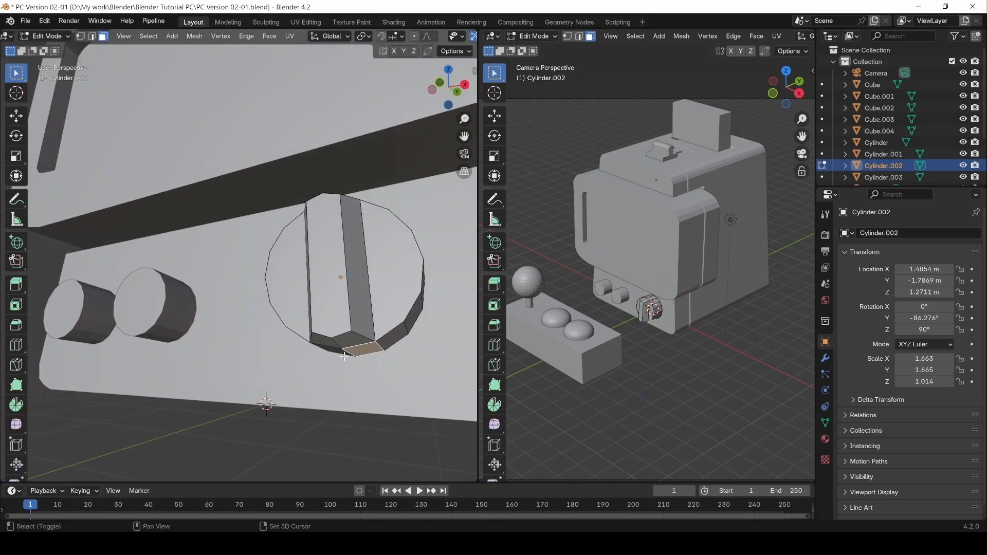
# Select the grip ridge's bottom face and vertices and raise them along Z.
pyautogui.moveTo(341, 354); pyautogui.dragTo(331, 336, button='middle')
pyautogui.keyDown('shift'); pyautogui.click(338, 353); pyautogui.keyUp('shift')
pyautogui.press('1')
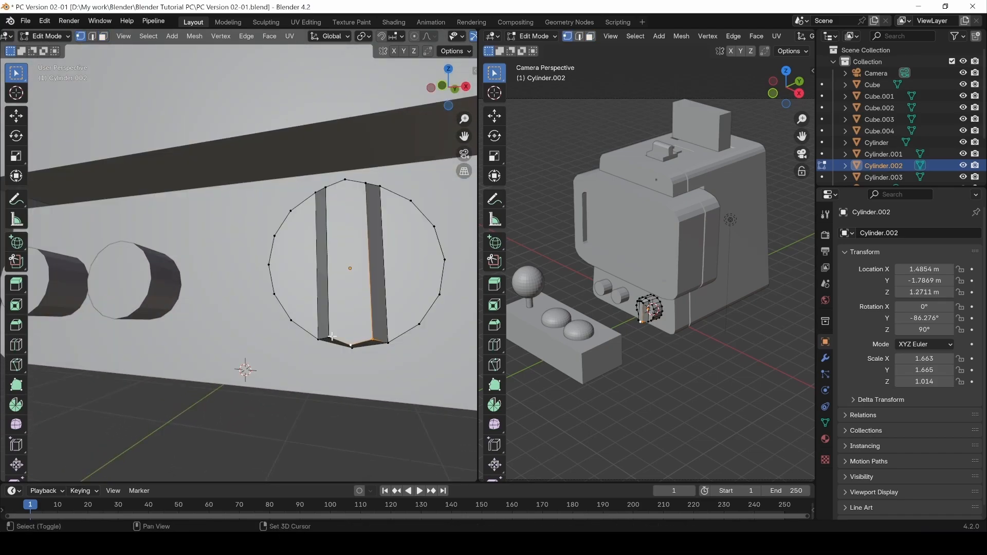
pyautogui.keyDown('shift'); pyautogui.click(332, 337); pyautogui.keyUp('shift')
pyautogui.press('g')
pyautogui.press('z')
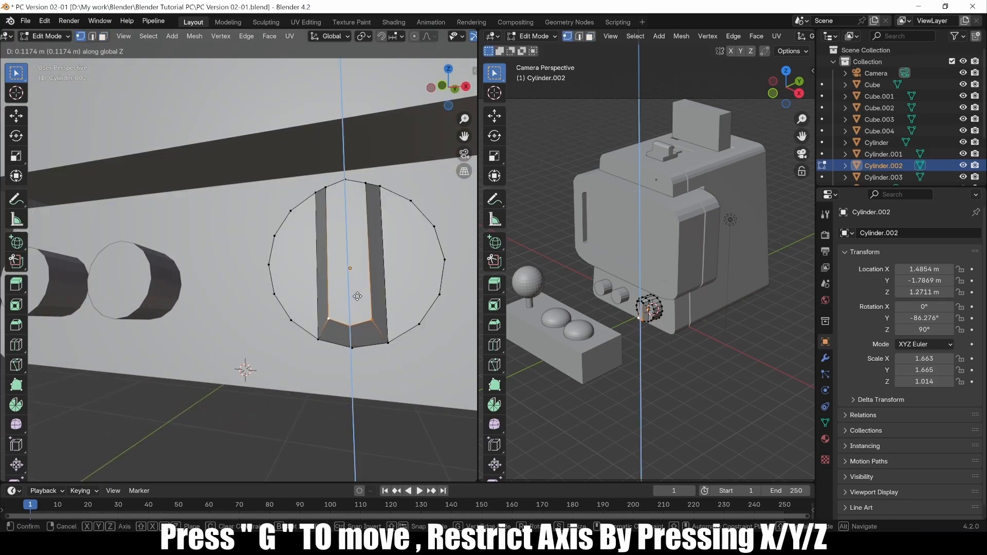
pyautogui.click(357, 297)
# Raise the lower-right outer and bottom middle vertices along Z.
pyautogui.click(389, 345)
pyautogui.keyDown('shift'); pyautogui.click(350, 350); pyautogui.keyUp('shift')
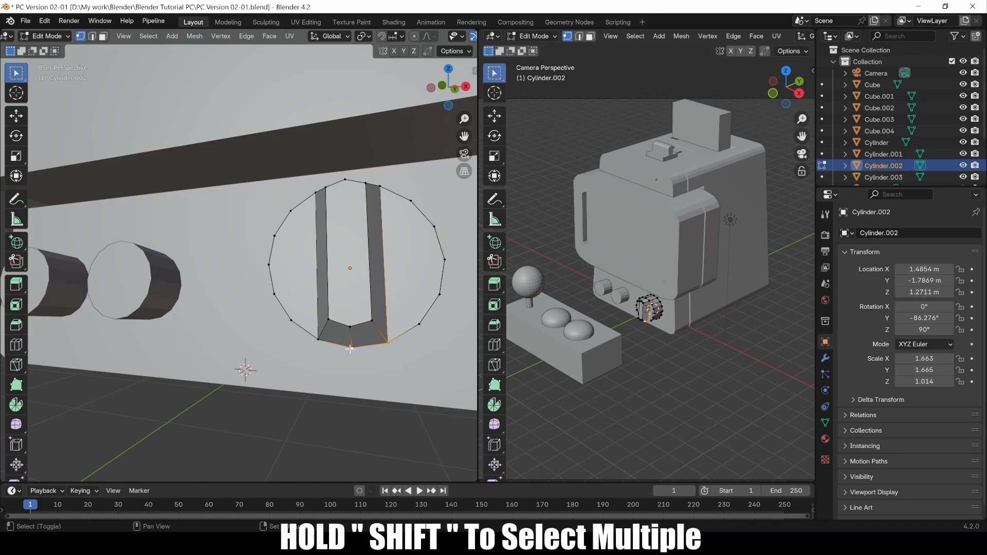
pyautogui.press('g')
pyautogui.press('z')
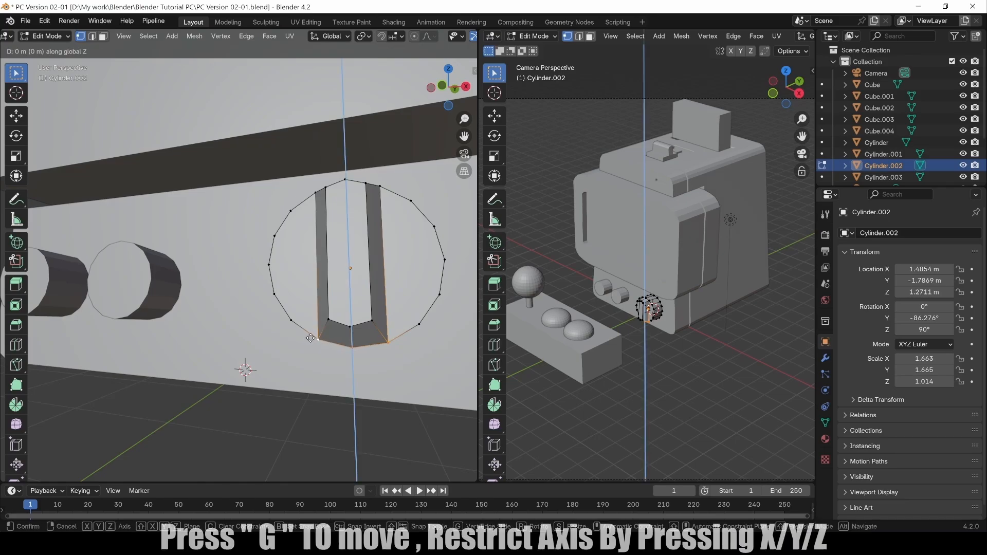
pyautogui.click(313, 333)
# Nudge the knob's two lower faces slightly up along Z.
pyautogui.press('3')
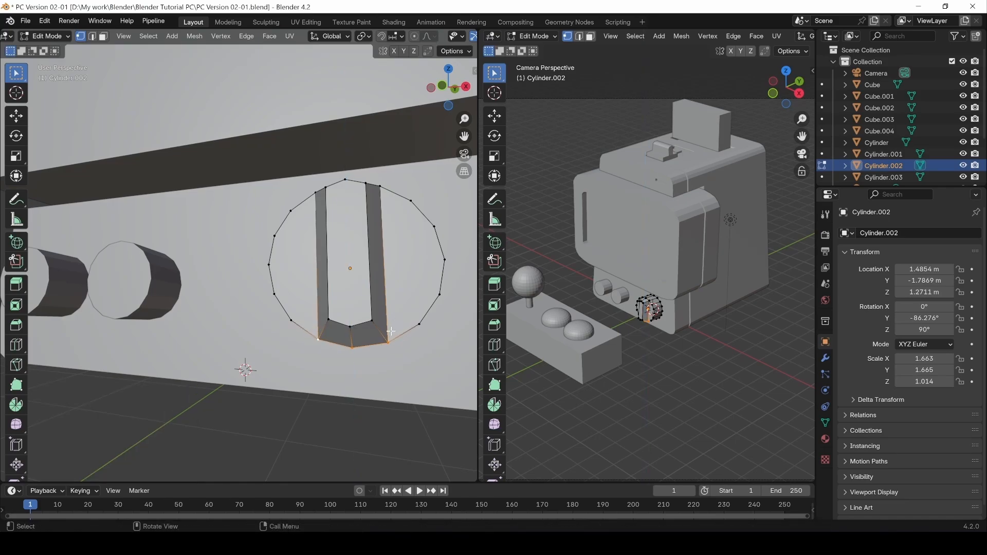
pyautogui.moveTo(243, 360); pyautogui.dragTo(318, 389, button='middle')
pyautogui.click(376, 353)
pyautogui.keyDown('shift'); pyautogui.click(337, 359); pyautogui.keyUp('shift')
pyautogui.press('g')
pyautogui.press('z')
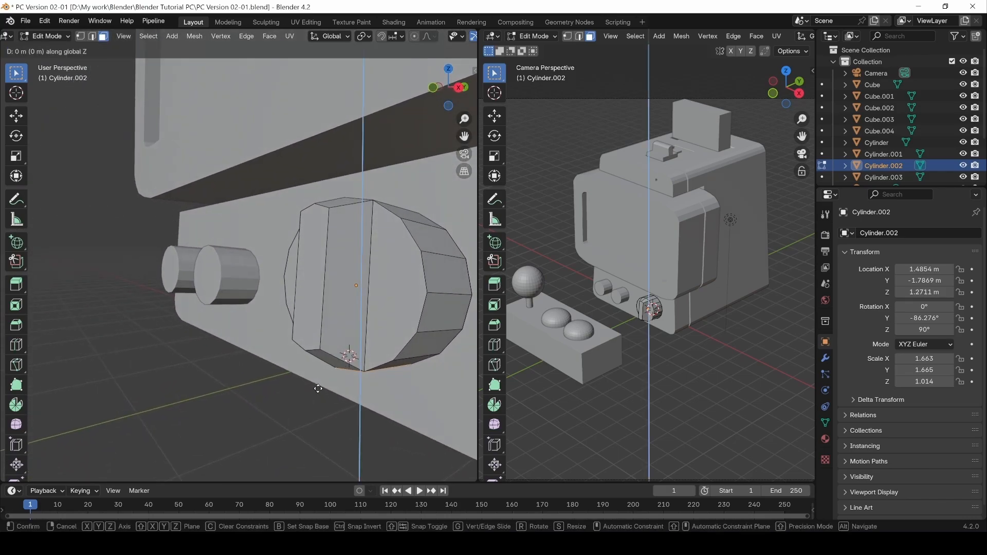
pyautogui.click(403, 367)
# Lower the knob's bottom edge slightly along Z, about -0.034 m.
pyautogui.press('2')
pyautogui.click(410, 363)
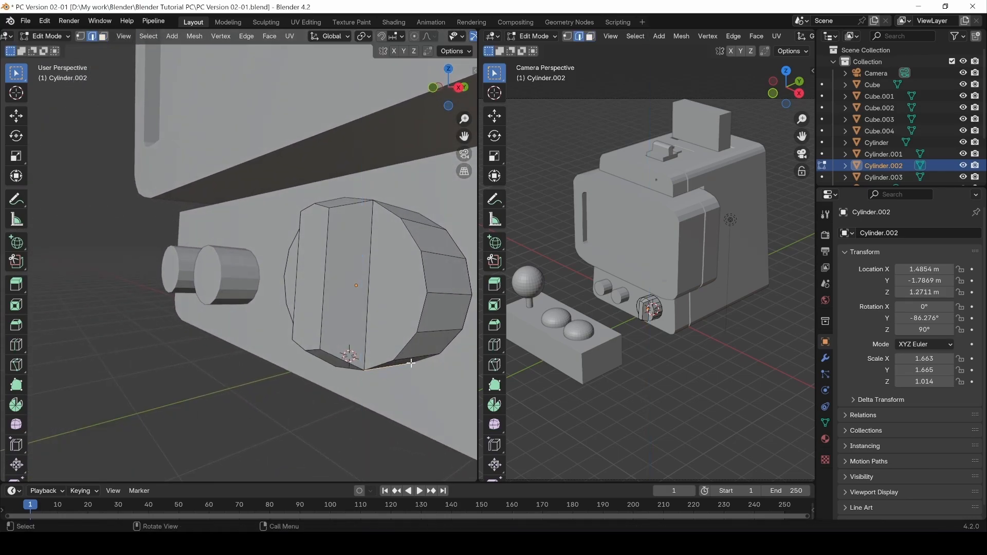
pyautogui.moveTo(403, 361); pyautogui.dragTo(301, 362, button='middle')
pyautogui.press('g')
pyautogui.press('z')
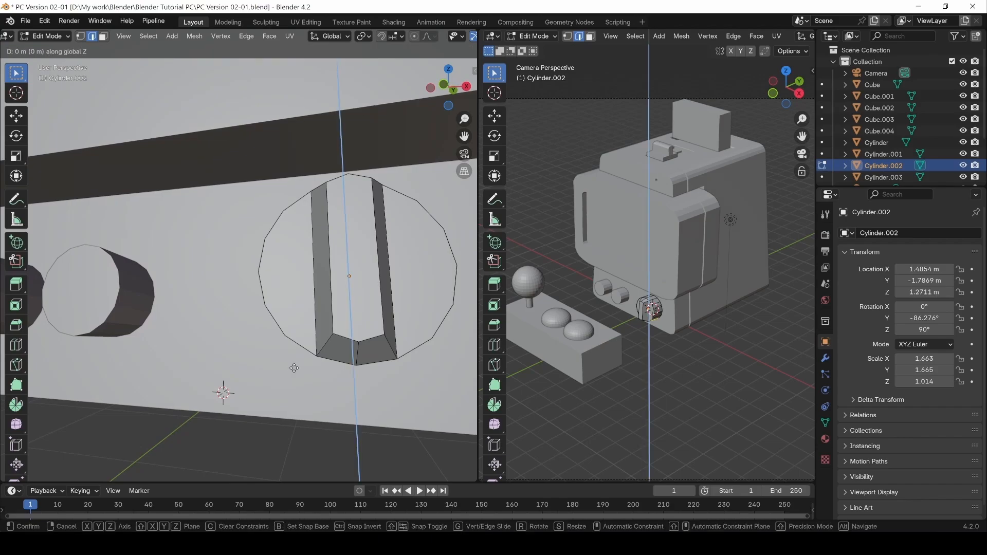
pyautogui.click(293, 369)
# Reselect knob Cylinder.002 from Object Mode and return to its Edit Mode.
pyautogui.moveTo(293, 369); pyautogui.dragTo(332, 345, button='middle')
pyautogui.scroll(-3, 309, 331)
pyautogui.moveTo(276, 317); pyautogui.dragTo(270, 275, button='middle')
pyautogui.press('Tab')
pyautogui.click(213, 348)
pyautogui.keyDown('shift'); pyautogui.moveTo(176, 365); pyautogui.dragTo(220, 386, button='middle'); pyautogui.keyUp('shift')
pyautogui.click(314, 301)
pyautogui.press('Tab')
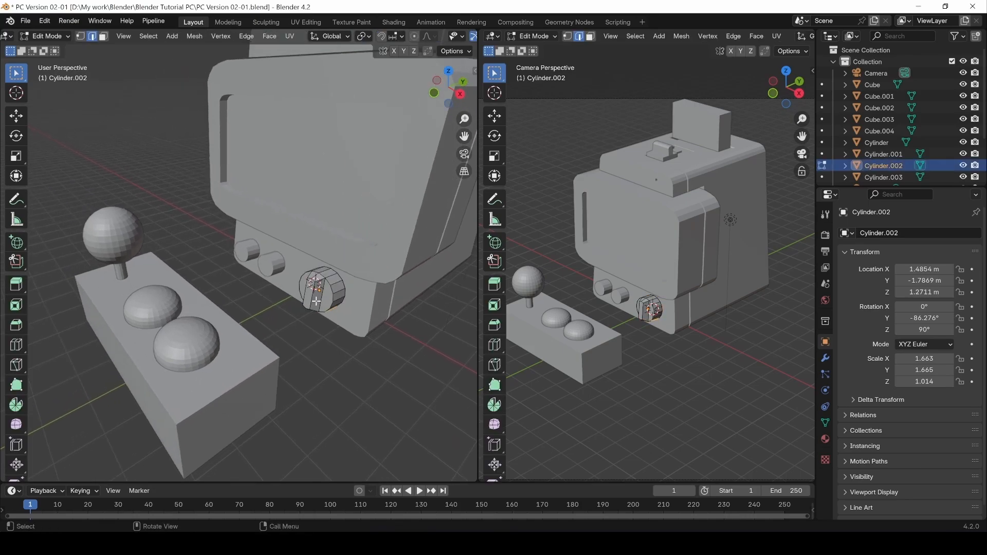
# Shrink the narrow grip face, then scale it along X to 0.851.
pyautogui.scroll(4, 315, 299)
pyautogui.keyDown('shift'); pyautogui.moveTo(409, 352); pyautogui.dragTo(333, 329, button='middle'); pyautogui.keyUp('shift')
pyautogui.press('3')
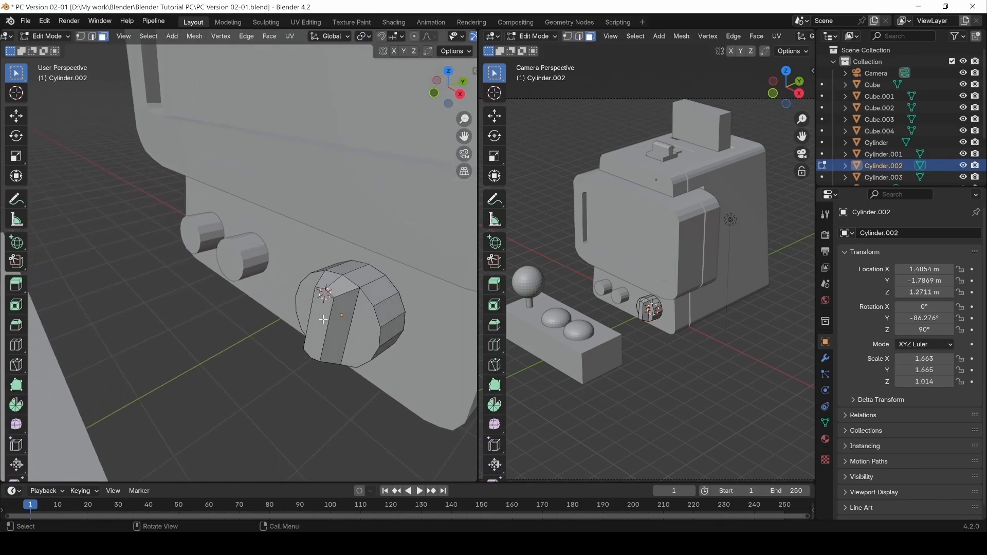
pyautogui.click(323, 320)
pyautogui.press('s')
pyautogui.click(364, 359)
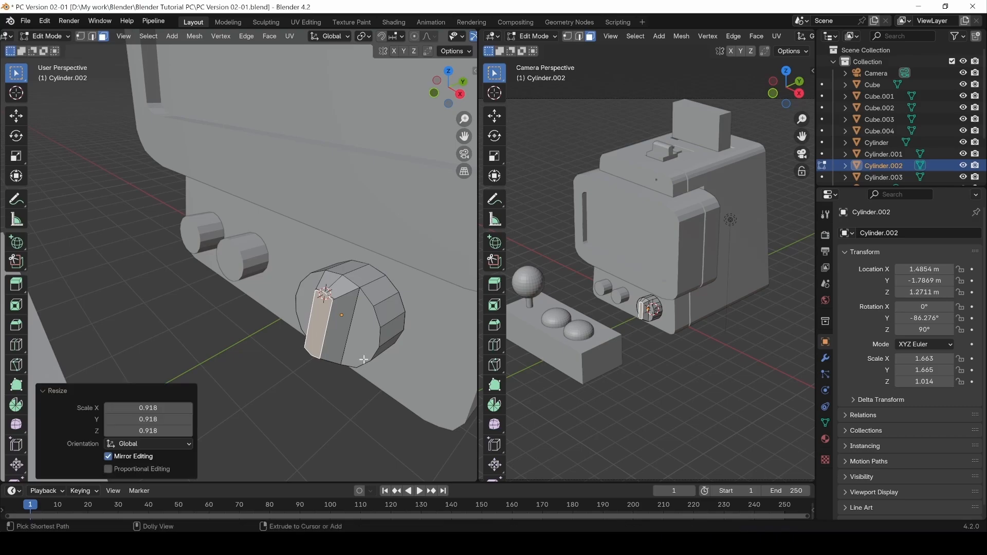
pyautogui.press('s')
pyautogui.press('x')
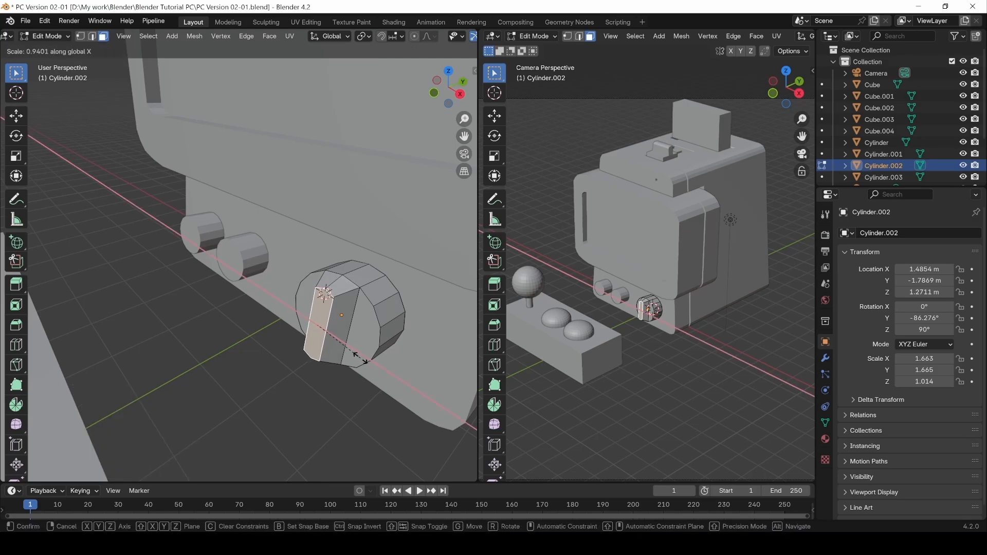
pyautogui.click(356, 354)
# Lower the knob's four top vertices slightly along Z, about -0.038 m.
pyautogui.moveTo(362, 262); pyautogui.dragTo(360, 280, button='middle')
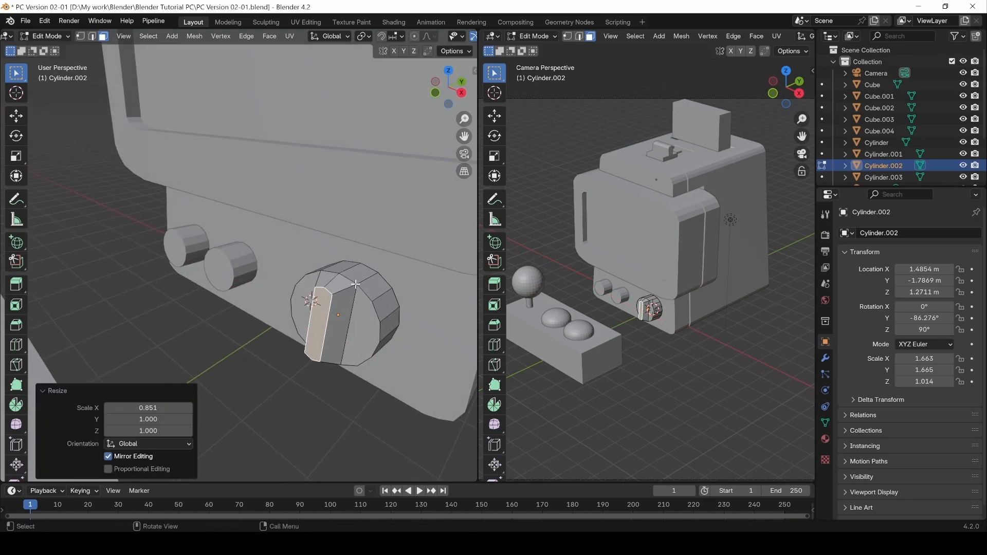
pyautogui.click(349, 280)
pyautogui.press('1')
pyautogui.click(352, 284)
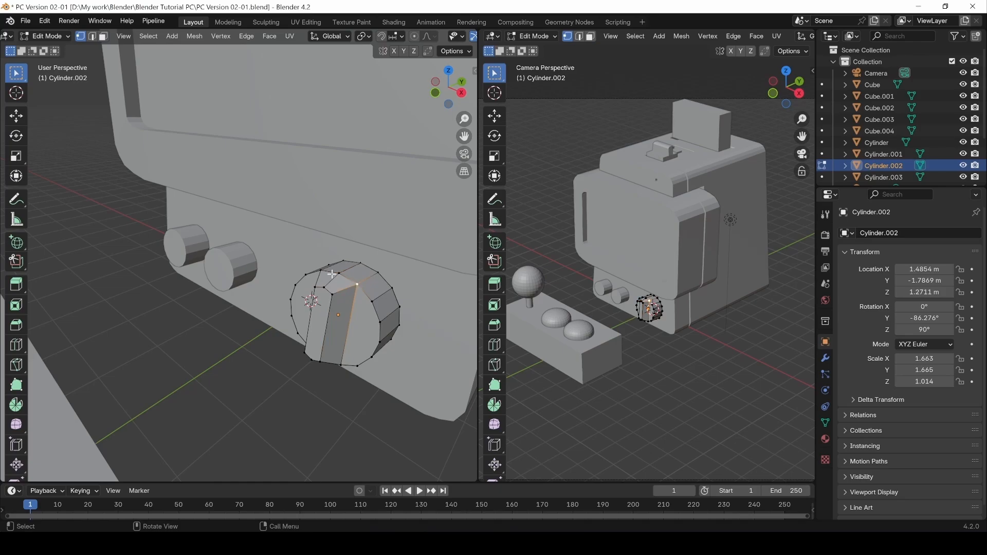
pyautogui.keyDown('shift'); pyautogui.click(332, 274); pyautogui.keyUp('shift')
pyautogui.keyDown('shift'); pyautogui.click(343, 261); pyautogui.keyUp('shift')
pyautogui.keyDown('shift'); pyautogui.click(380, 273); pyautogui.keyUp('shift')
pyautogui.press('g')
pyautogui.press('z')
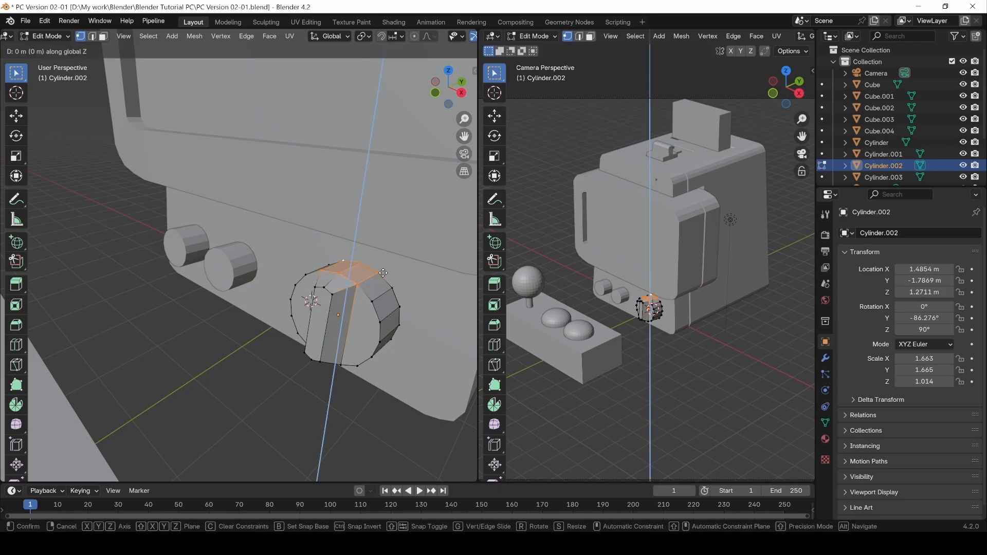
pyautogui.click(379, 275)
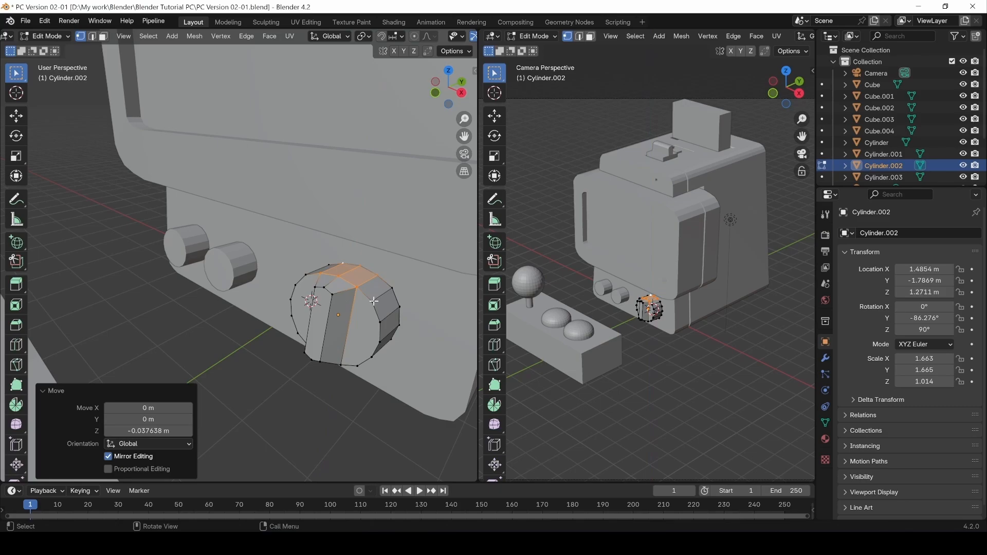
# Select a knob edge, view the whole cabinet, and return to Object Mode.
pyautogui.press('2')
pyautogui.click(381, 297)
pyautogui.moveTo(382, 297); pyautogui.dragTo(298, 369, button='middle')
pyautogui.press('Tab')
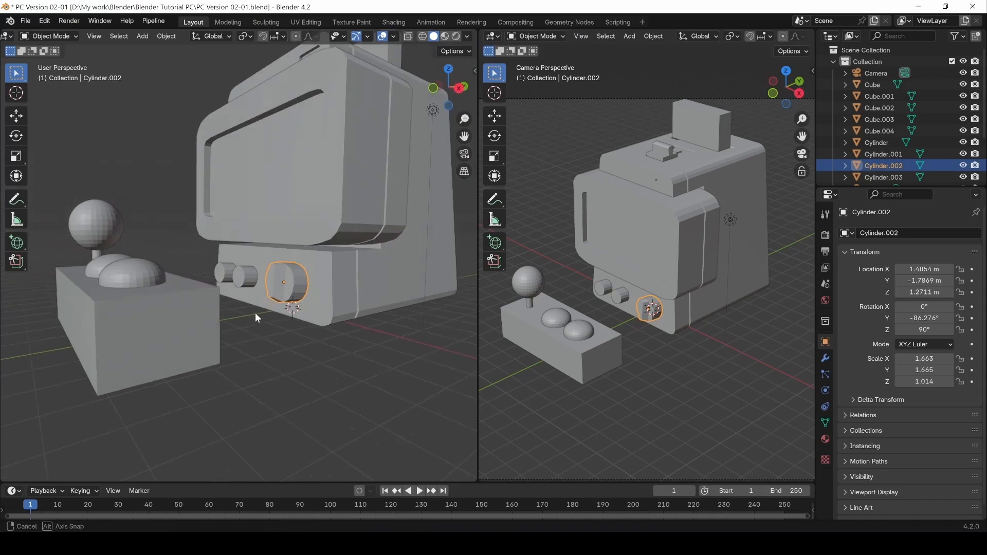
# Apply Shade Auto Smooth at 30° to Cylinder.002, then zoom out to review.
pyautogui.moveTo(255, 312); pyautogui.dragTo(279, 295, button='middle')
pyautogui.rightClick(280, 290)
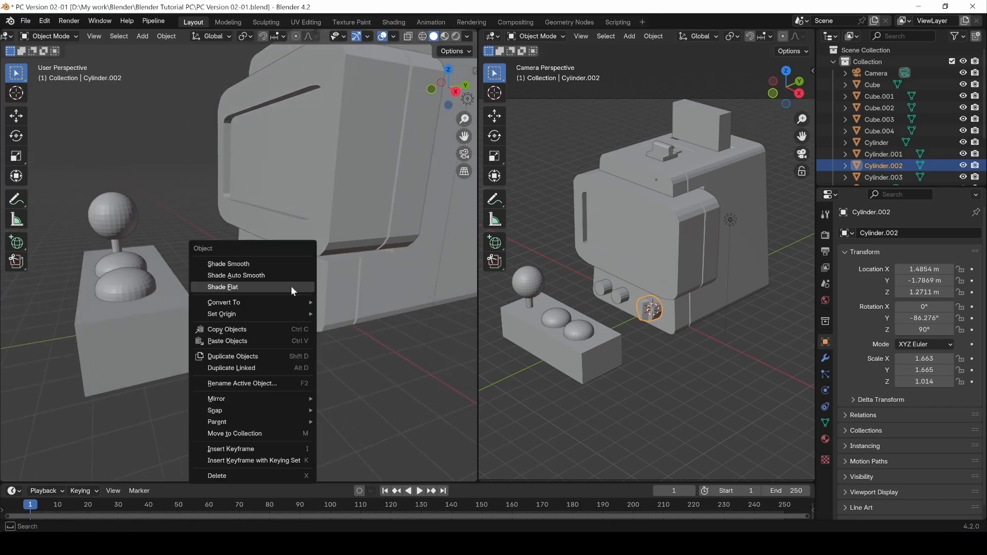
pyautogui.click(249, 276)
pyautogui.moveTo(254, 370); pyautogui.dragTo(289, 270, button='middle')
pyautogui.click(264, 384)
pyautogui.scroll(-3, 274, 343)
pyautogui.scroll(-3, 645, 257)
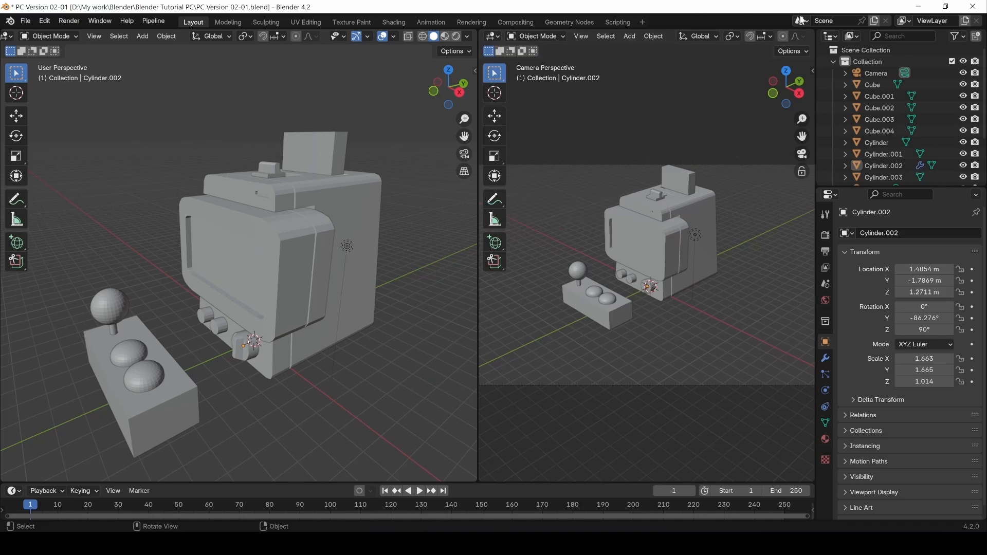
pyautogui.moveTo(797, 38); pyautogui.dragTo(648, 38, button='middle')
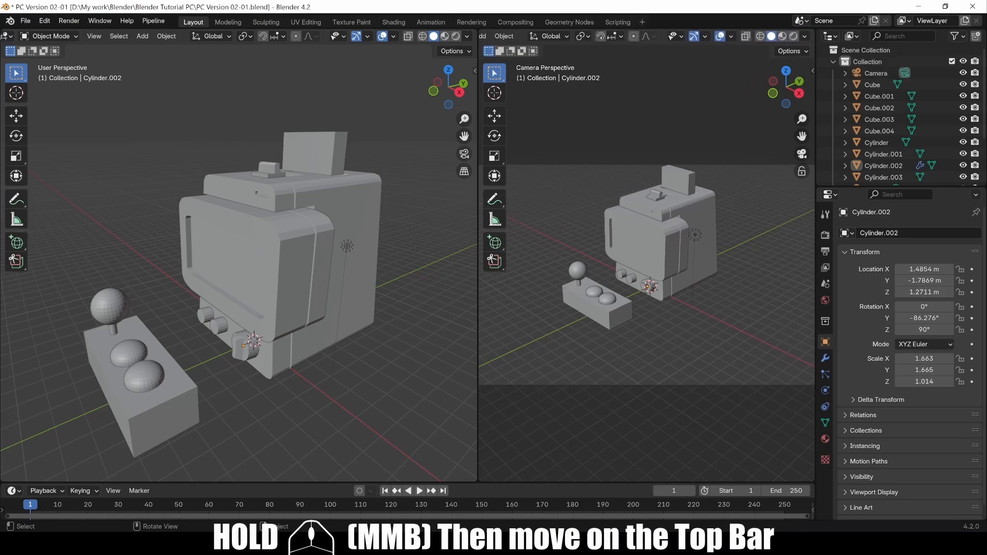
# Switch to rendered camera preview and enable EEVEE Raytracing in Render Properties.
pyautogui.click(793, 37)
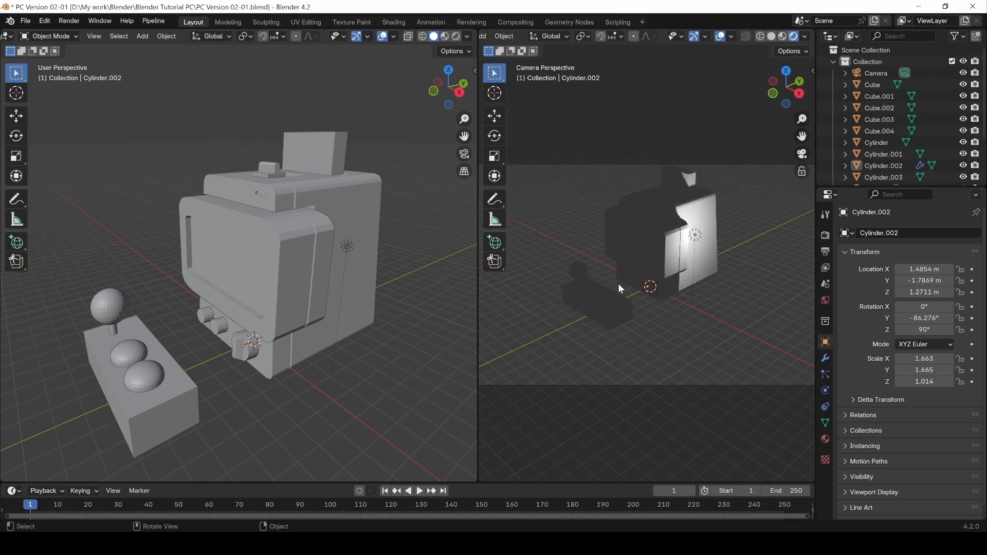
pyautogui.click(826, 215)
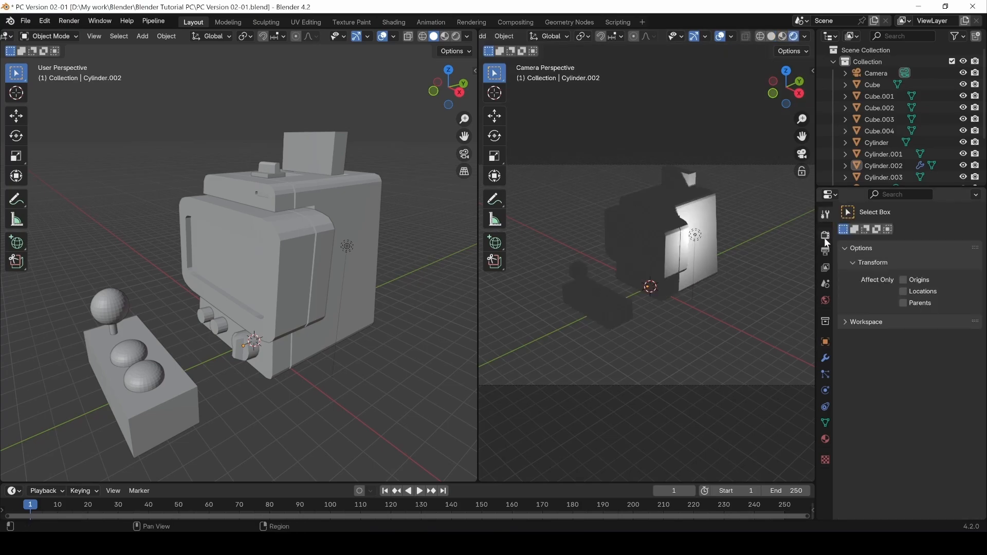
pyautogui.click(824, 234)
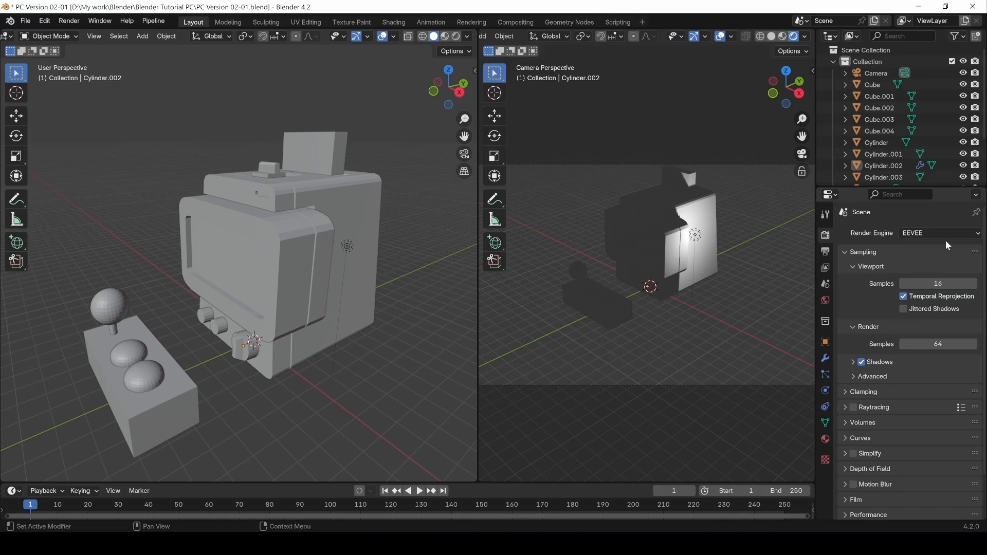
pyautogui.click(853, 407)
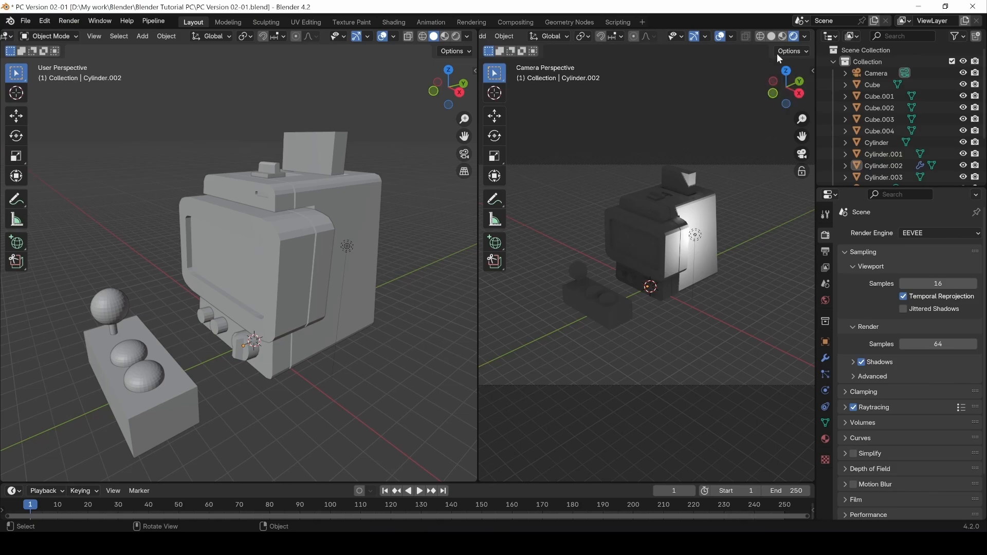
# Turn off Scene World in viewport shading and lower studio light strength to 0.369.
pyautogui.click(731, 36)
pyautogui.click(731, 36)
pyautogui.click(804, 37)
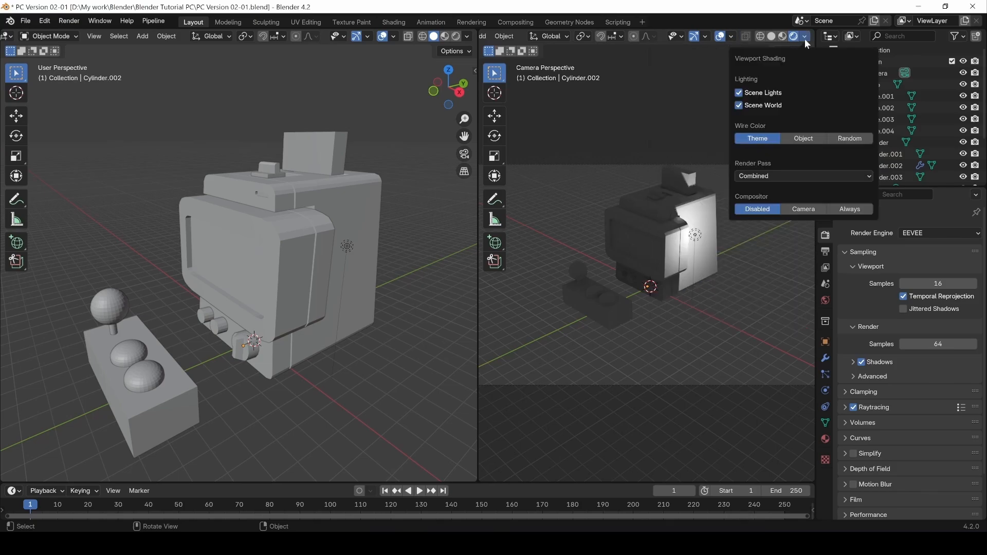
pyautogui.click(740, 106)
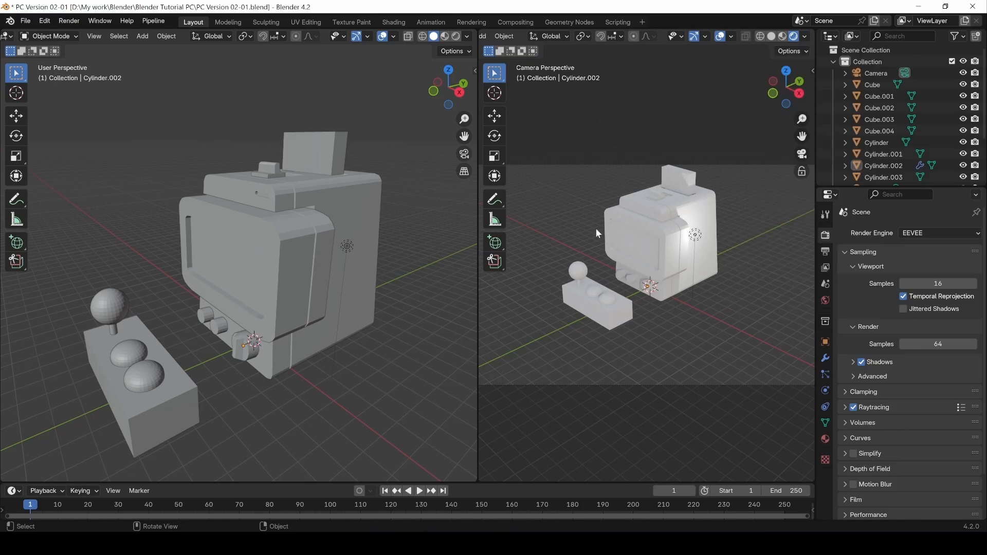
pyautogui.click(805, 36)
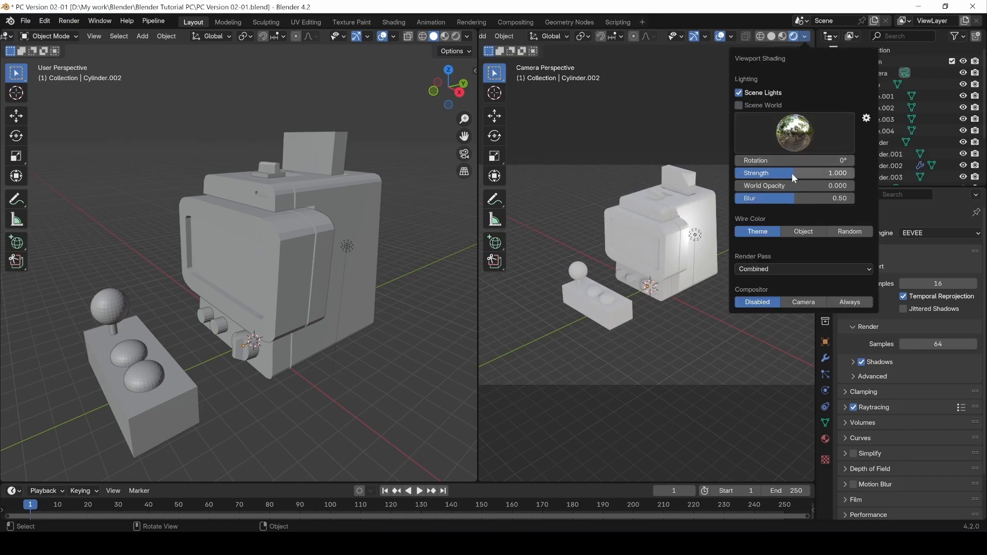
pyautogui.moveTo(791, 172); pyautogui.dragTo(748, 173)
# Move the light to the right of the cabinet and raise it high along Z.
pyautogui.click(695, 235)
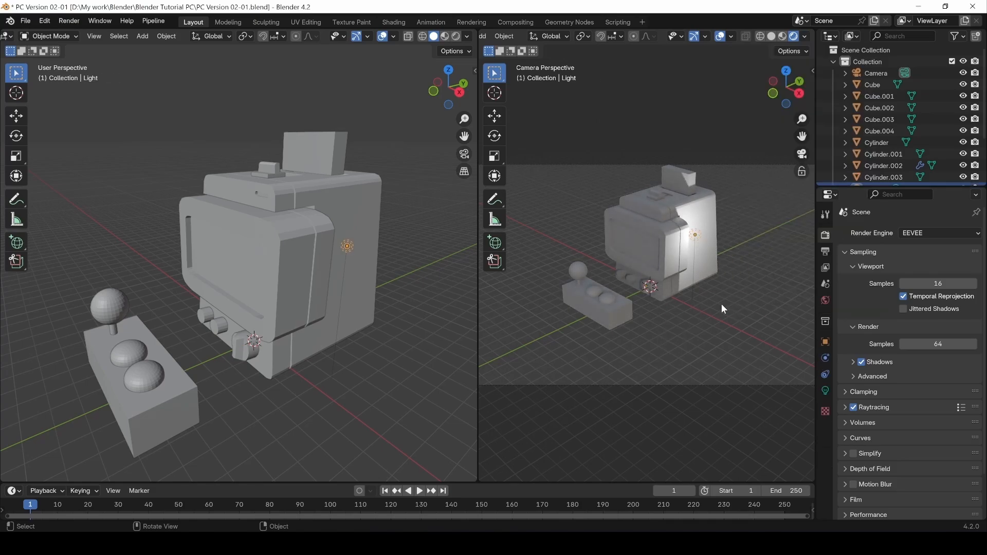
pyautogui.press('g')
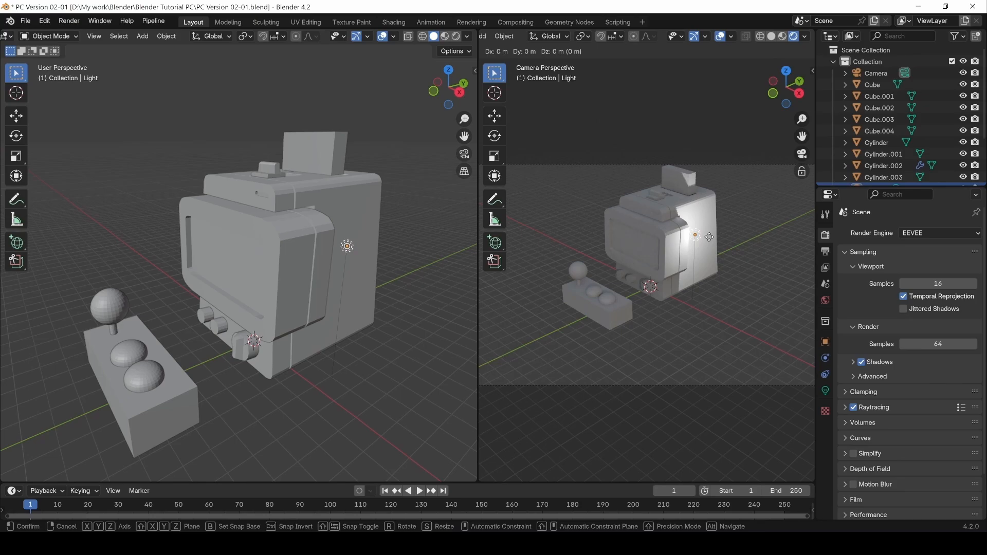
pyautogui.click(796, 269)
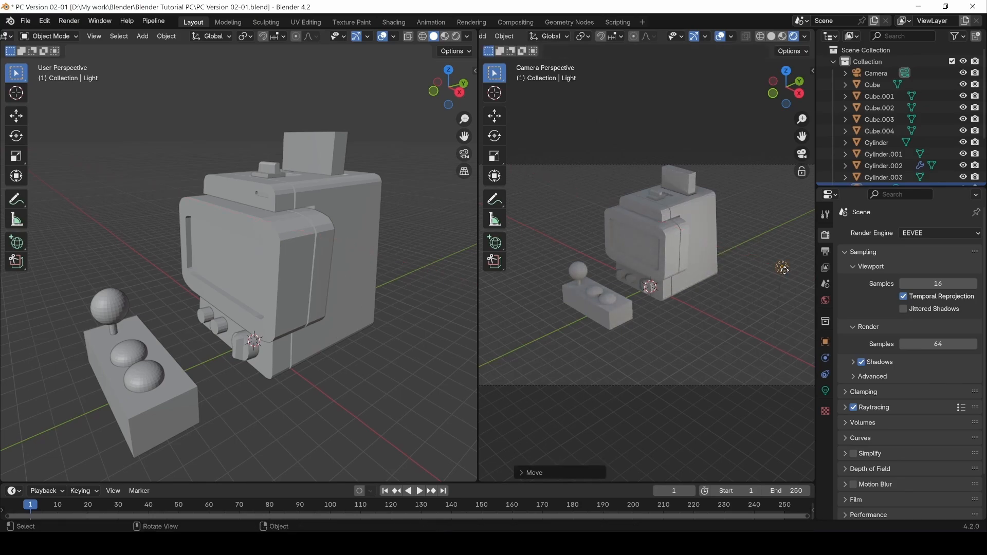
pyautogui.press('g')
pyautogui.press('z')
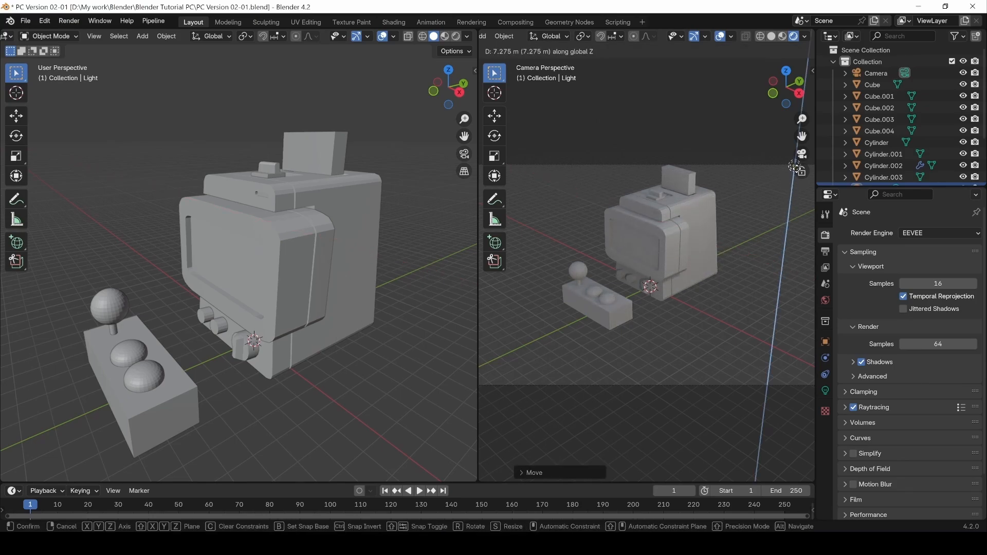
pyautogui.click(796, 167)
pyautogui.click(717, 329)
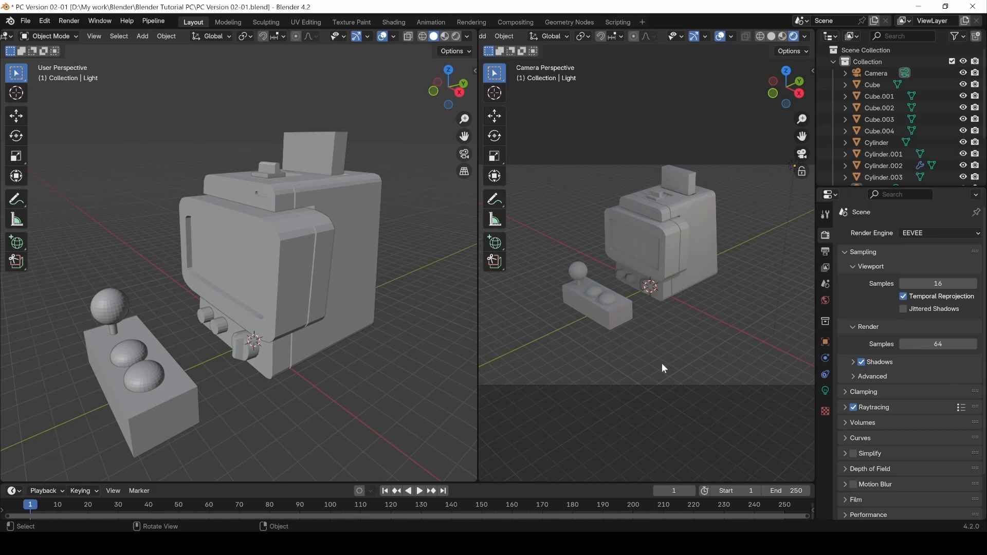
# Readjust the environment strength slider in the viewport shading options.
pyautogui.click(667, 252)
pyautogui.click(804, 36)
pyautogui.moveTo(750, 174); pyautogui.dragTo(751, 173)
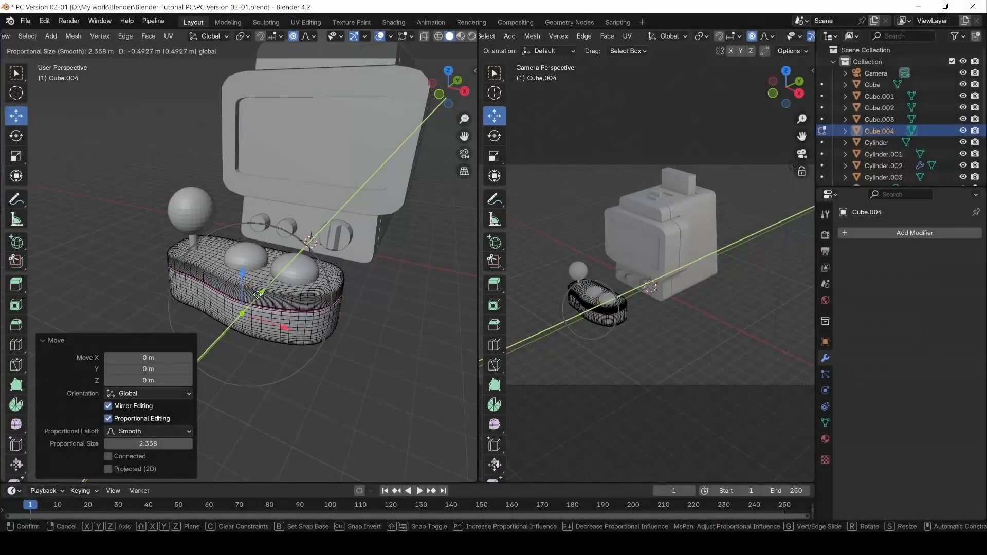
# Select control deck Cube.004, show its Modifier tab, and return to Object Mode.
pyautogui.click(256, 294)
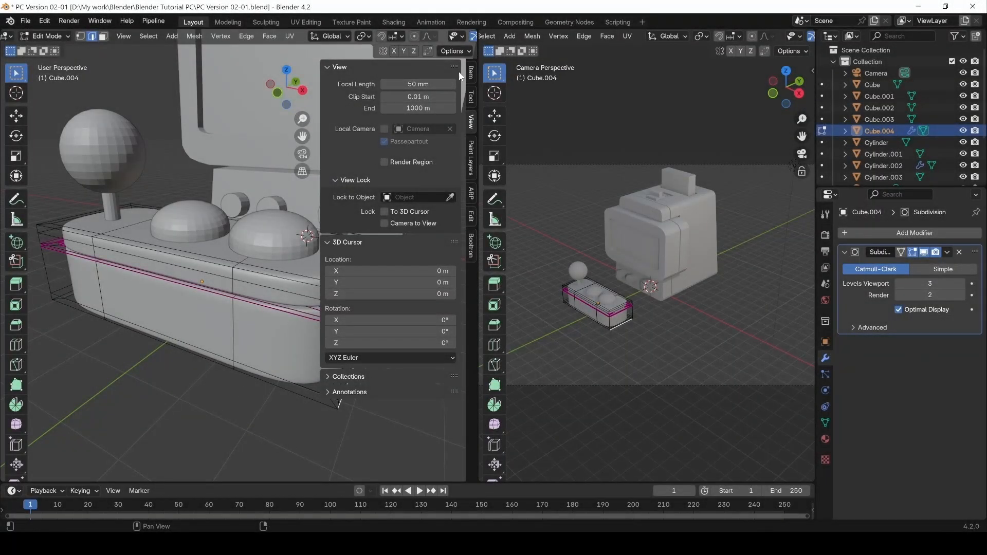
pyautogui.click(471, 72)
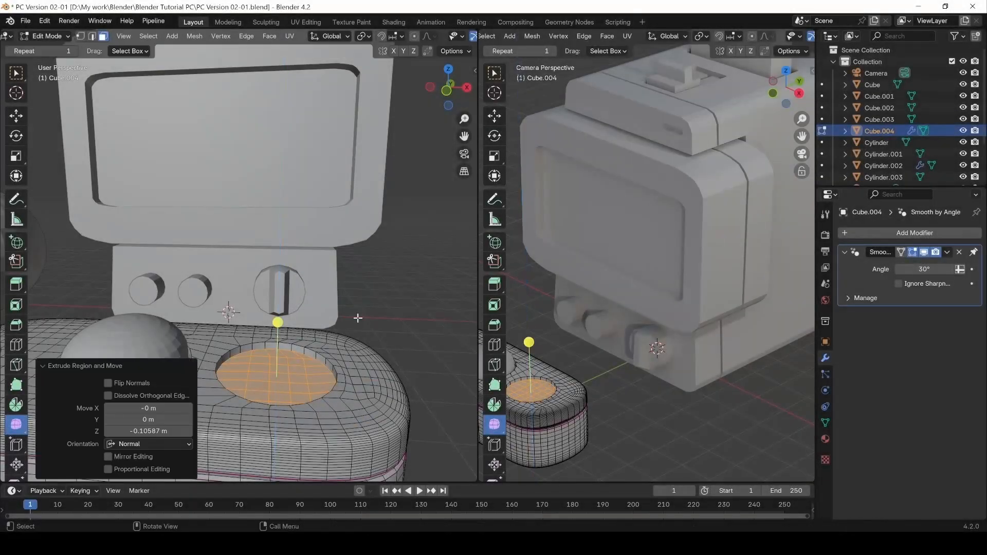
pyautogui.click(395, 315)
pyautogui.moveTo(396, 311); pyautogui.dragTo(393, 378, button='middle')
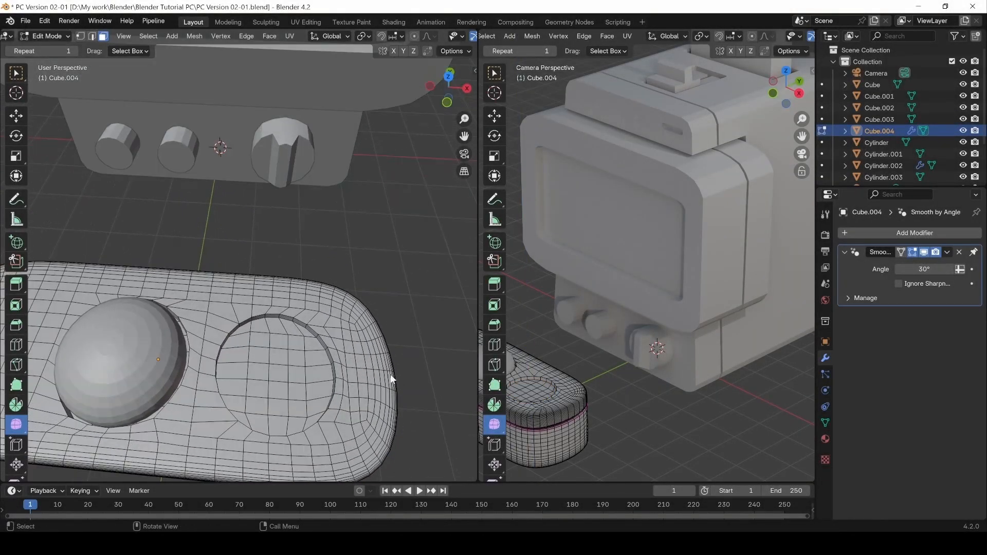
pyautogui.press('Tab')
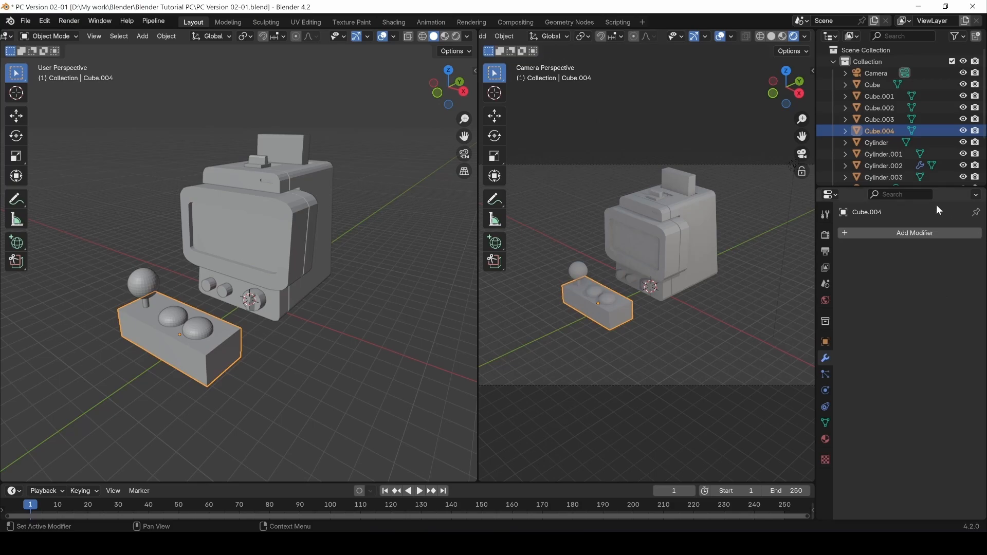
# Add a Subdivision Surface modifier to Cube.004 with viewport level 3.
pyautogui.click(872, 234)
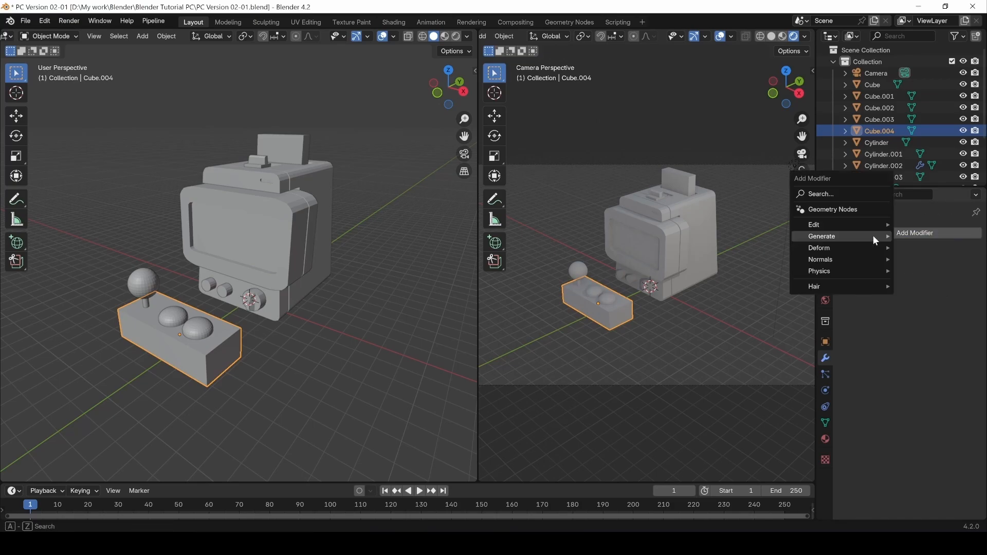
pyautogui.moveTo(843, 238)
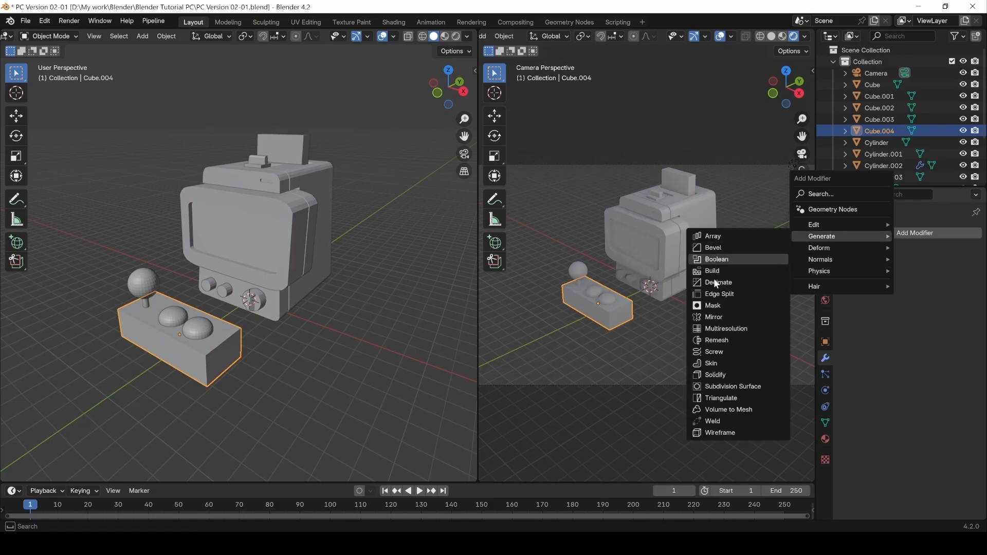
pyautogui.click(729, 388)
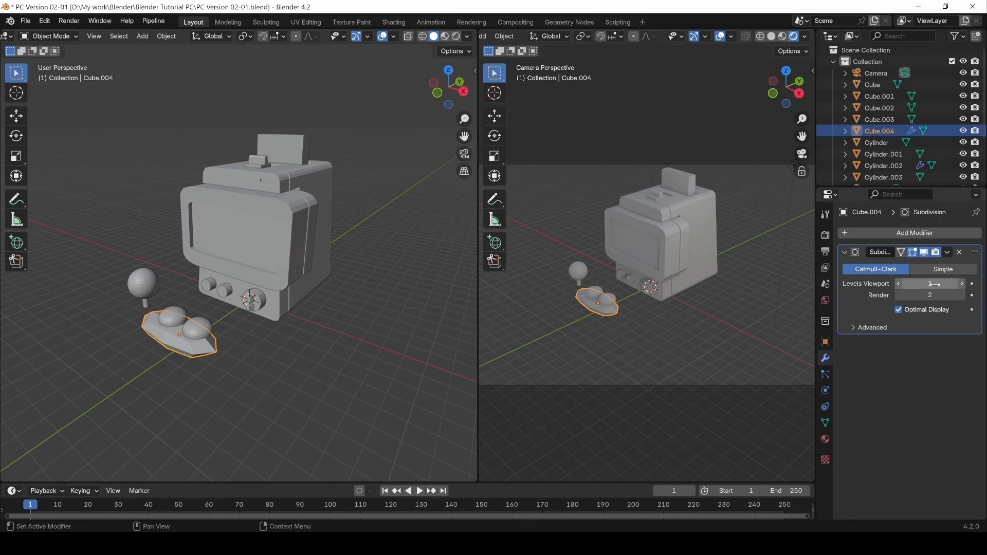
pyautogui.click(957, 284)
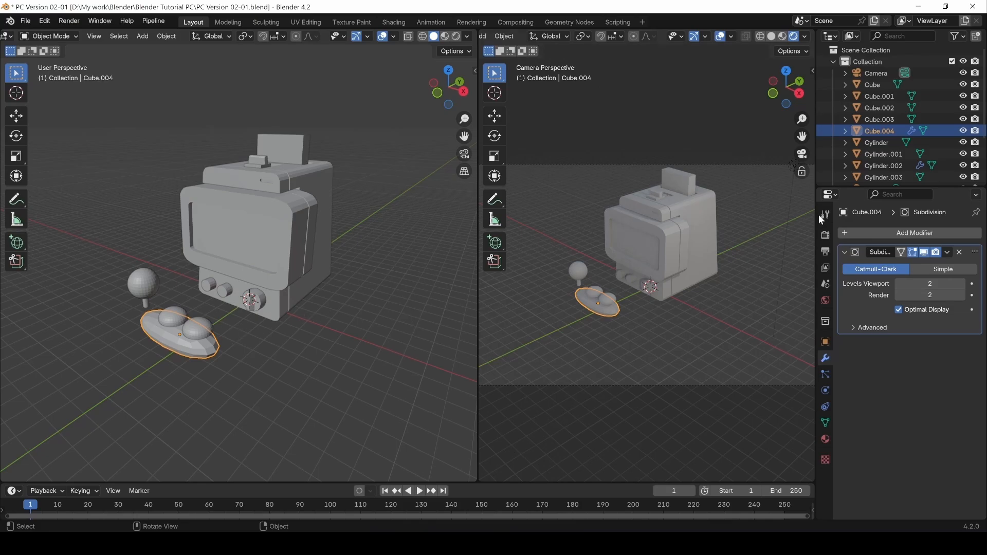
pyautogui.click(959, 284)
pyautogui.click(235, 389)
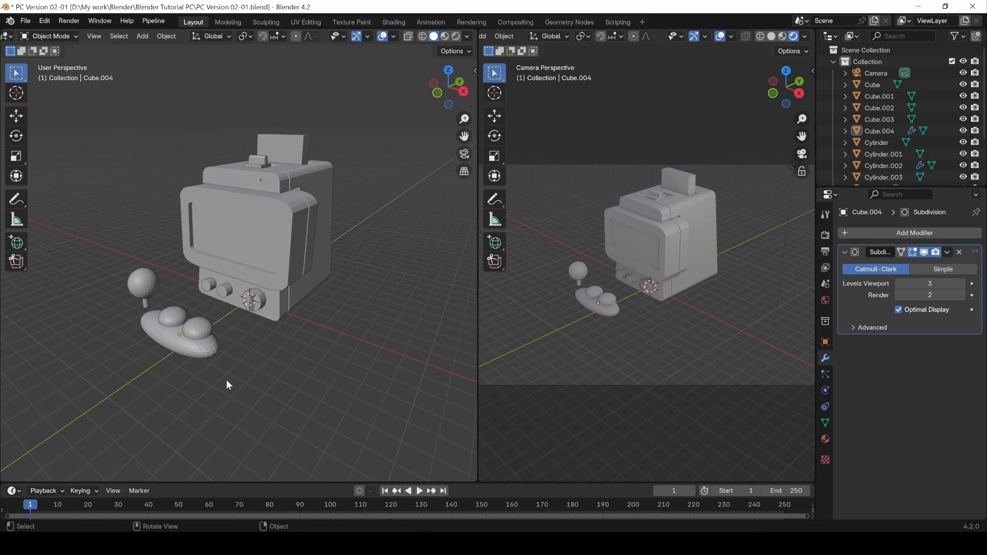
pyautogui.click(210, 354)
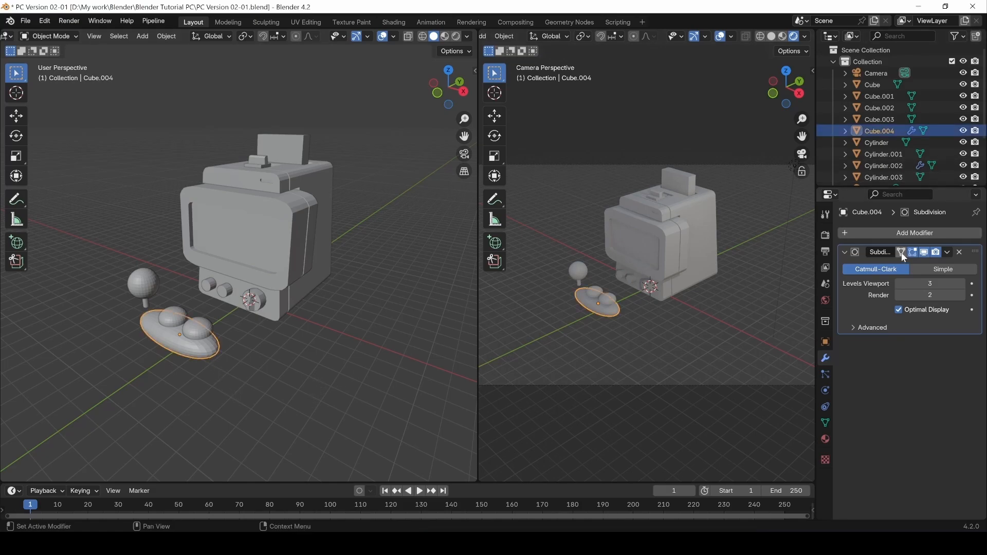
# Enter Edit Mode, undo a trial move, and delete Cube.004's Subdivision modifier.
pyautogui.press('Tab')
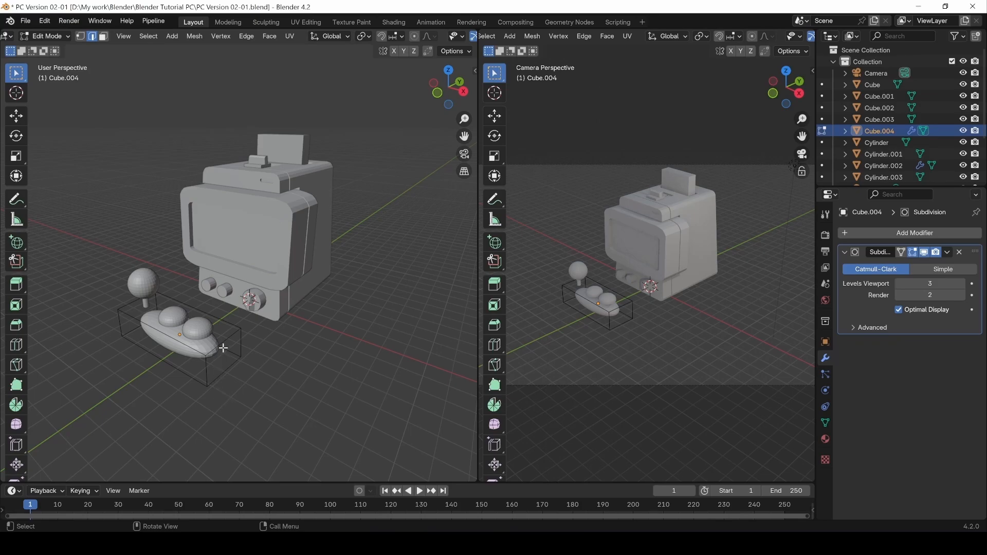
pyautogui.moveTo(218, 396); pyautogui.dragTo(249, 393, button='middle')
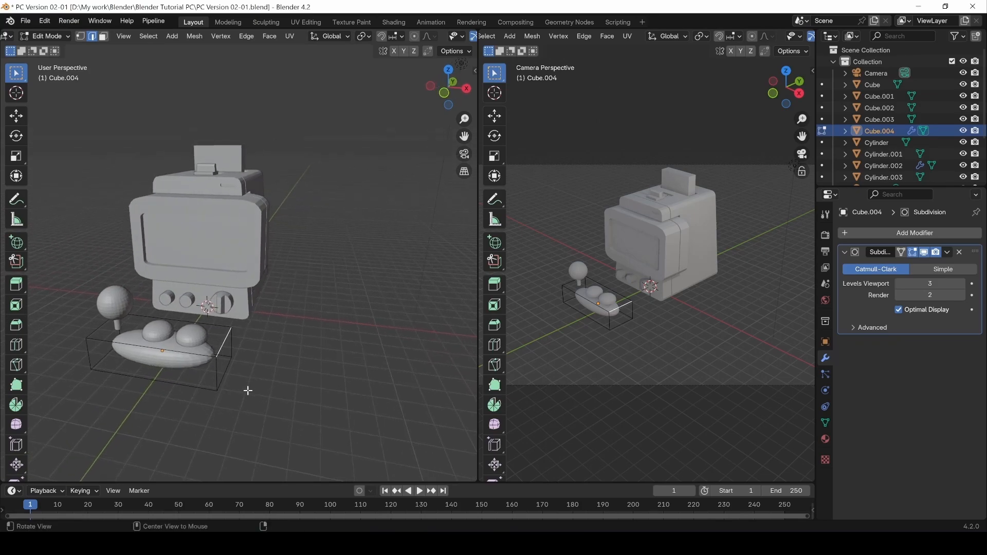
pyautogui.press('g')
pyautogui.click(302, 385)
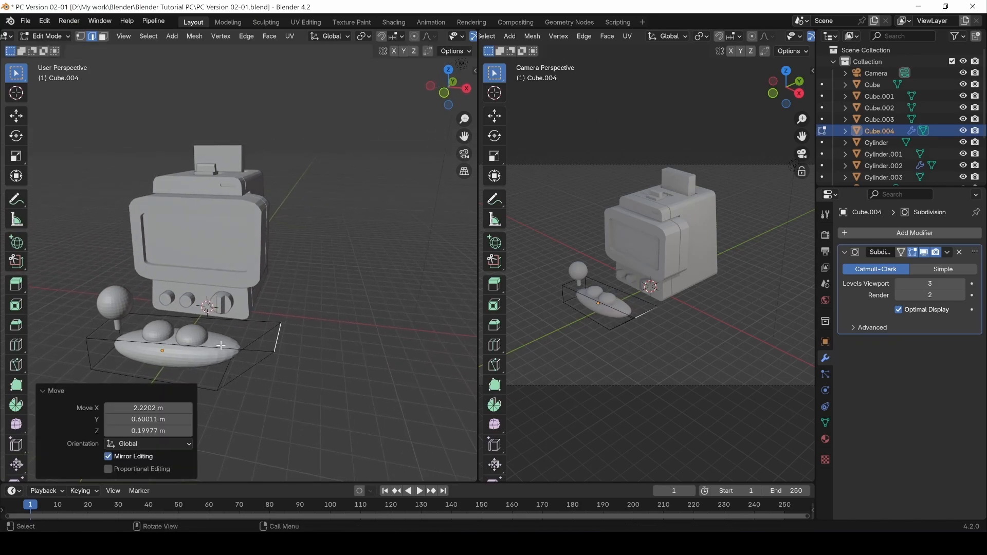
pyautogui.hotkey('ctrl', 'z')
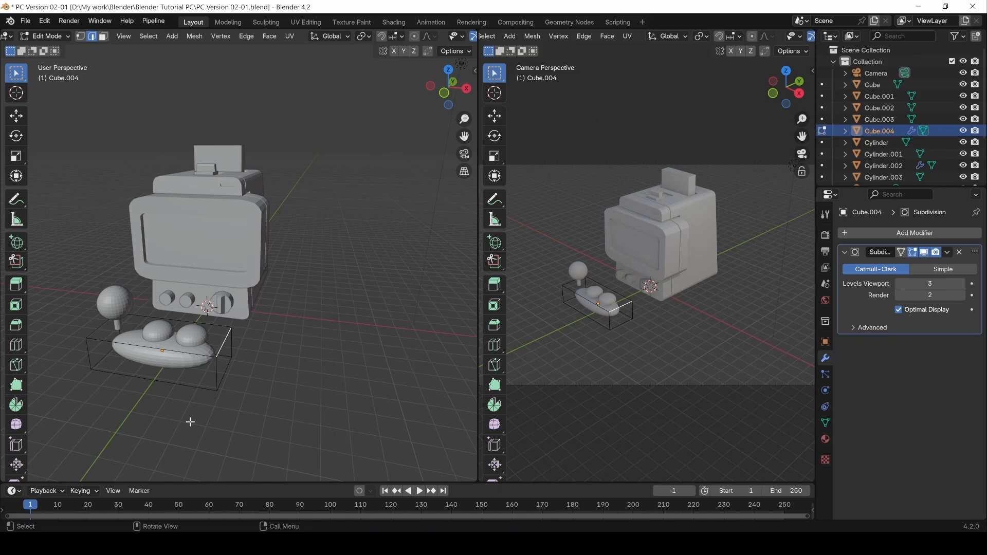
pyautogui.click(959, 251)
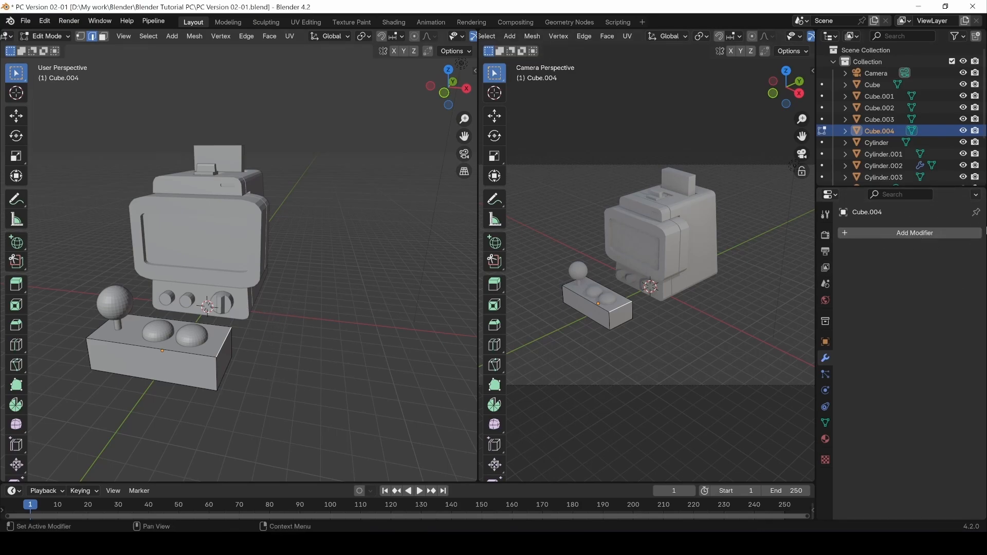
# Re-add a Subdivision Surface modifier to the deck with viewport level 3.
pyautogui.click(913, 236)
pyautogui.moveTo(911, 235)
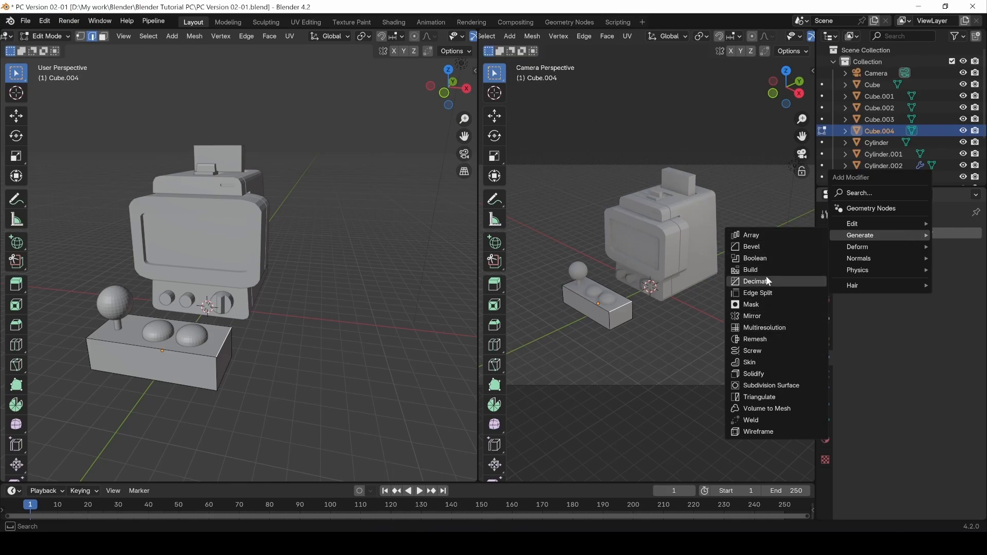
pyautogui.click(780, 386)
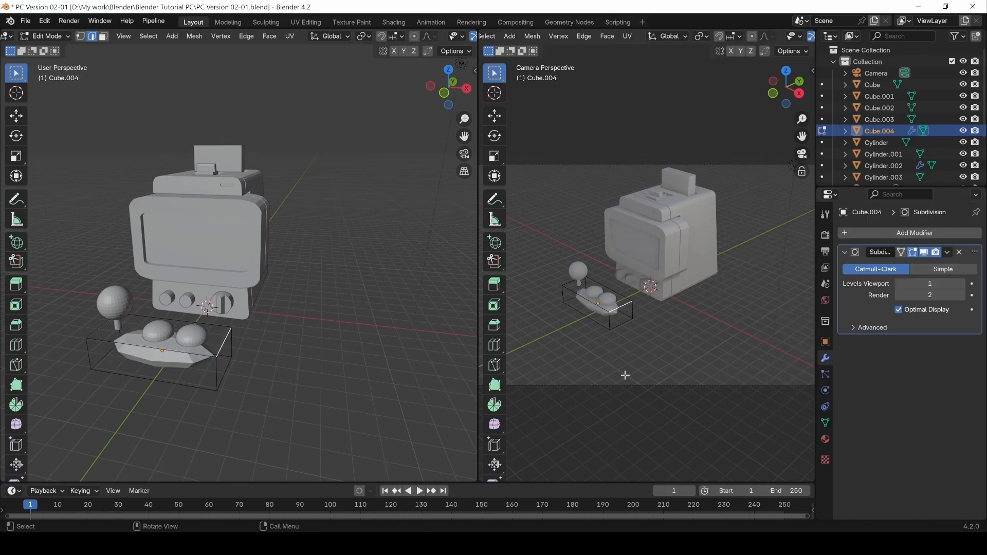
pyautogui.click(963, 284)
pyautogui.click(962, 285)
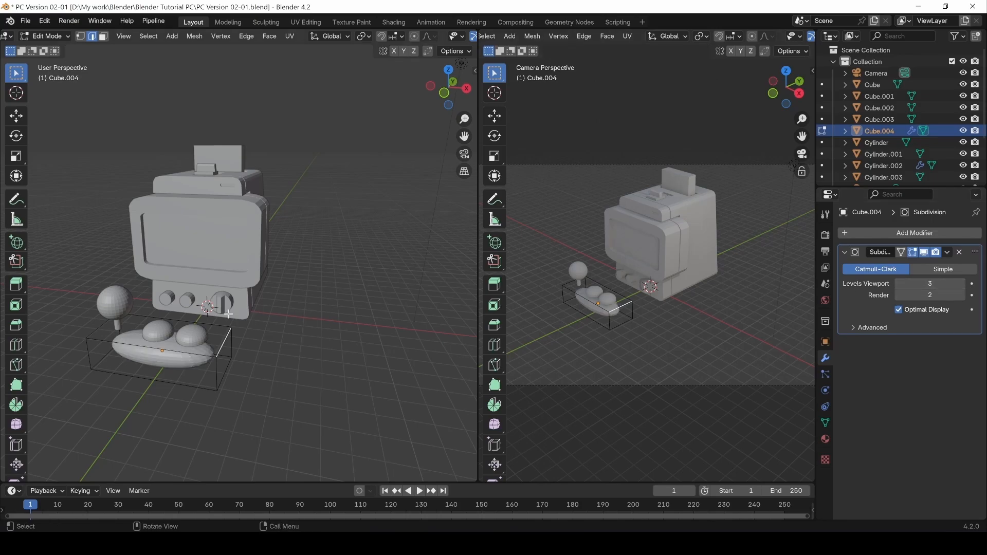
# Select the base's front vertical, bottom front and right edges in Edit Mode.
pyautogui.click(231, 416)
pyautogui.scroll(5, 197, 340)
pyautogui.scroll(-2, 276, 380)
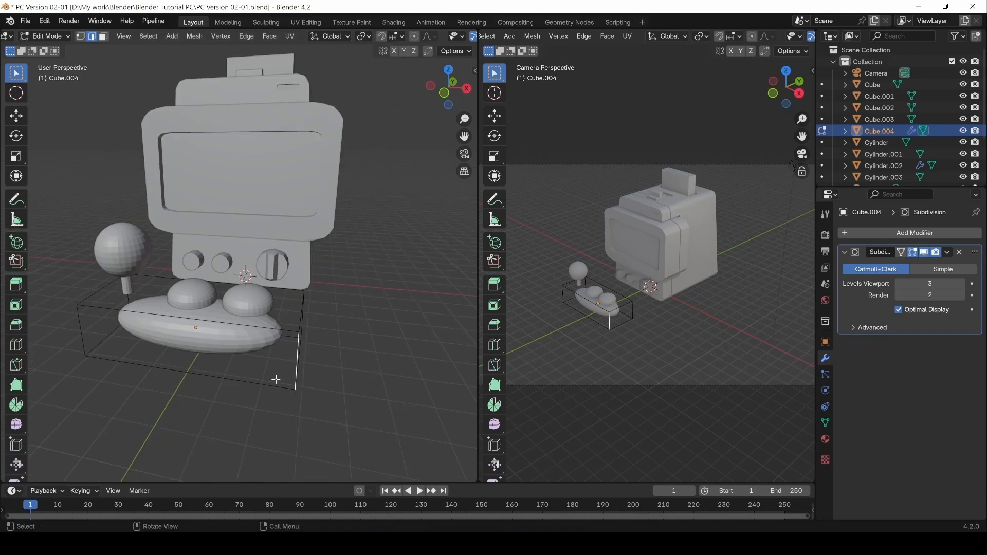
pyautogui.moveTo(276, 379); pyautogui.dragTo(263, 348, button='middle')
pyautogui.click(252, 394)
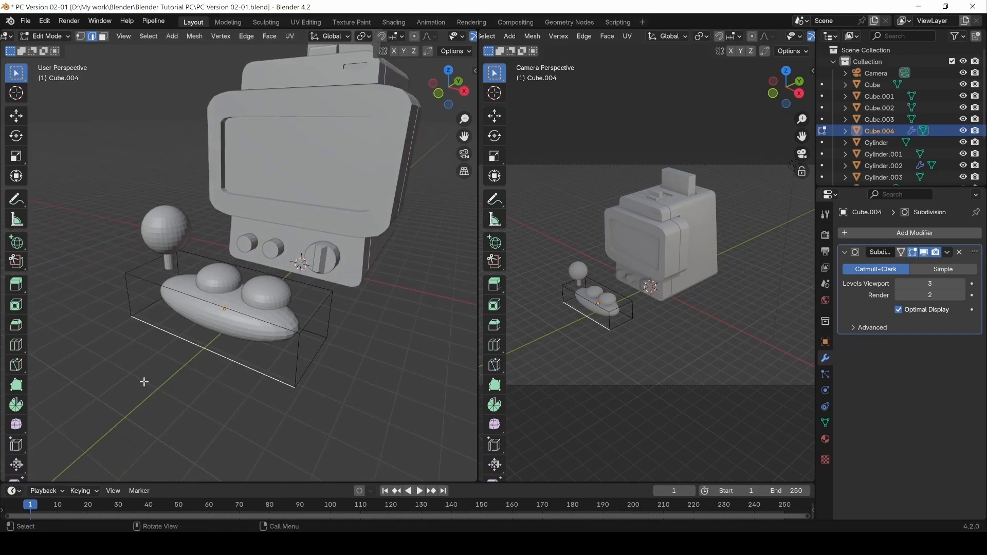
pyautogui.scroll(-8, 40, 421)
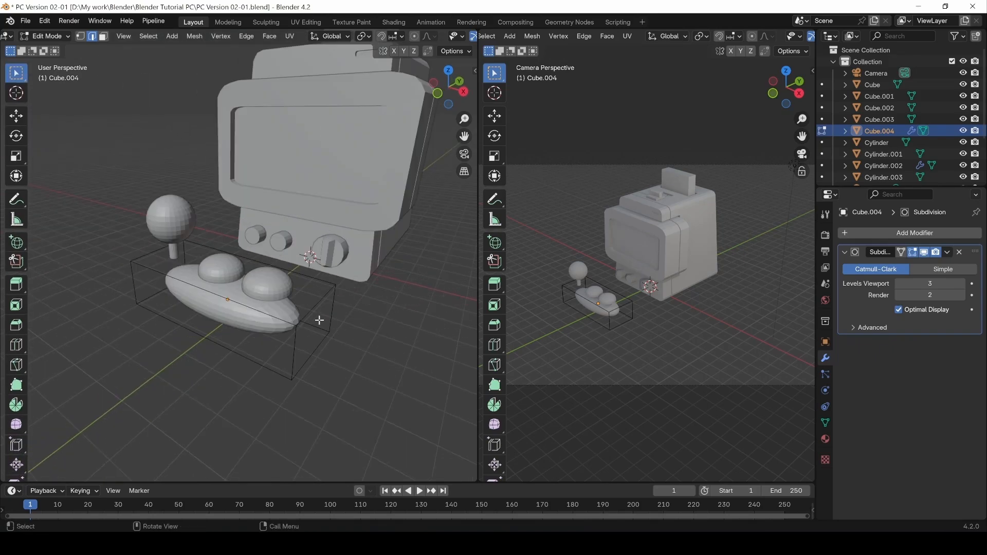
pyautogui.click(313, 307)
pyautogui.click(294, 347)
pyautogui.click(220, 345)
# Add two horizontal loop cuts, one near the base's top and one near its bottom.
pyautogui.hotkey('ctrl', 'r')
pyautogui.click(295, 349)
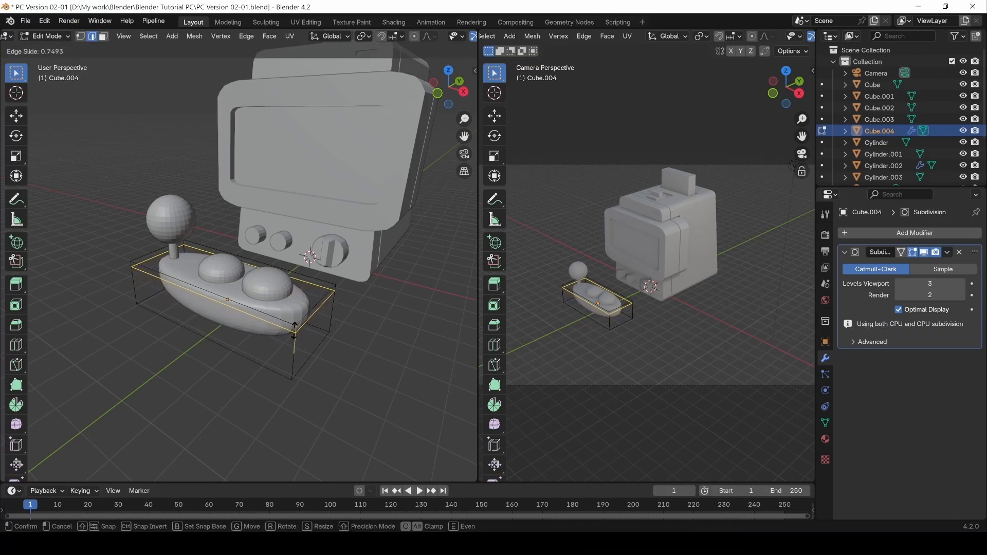
pyautogui.click(294, 330)
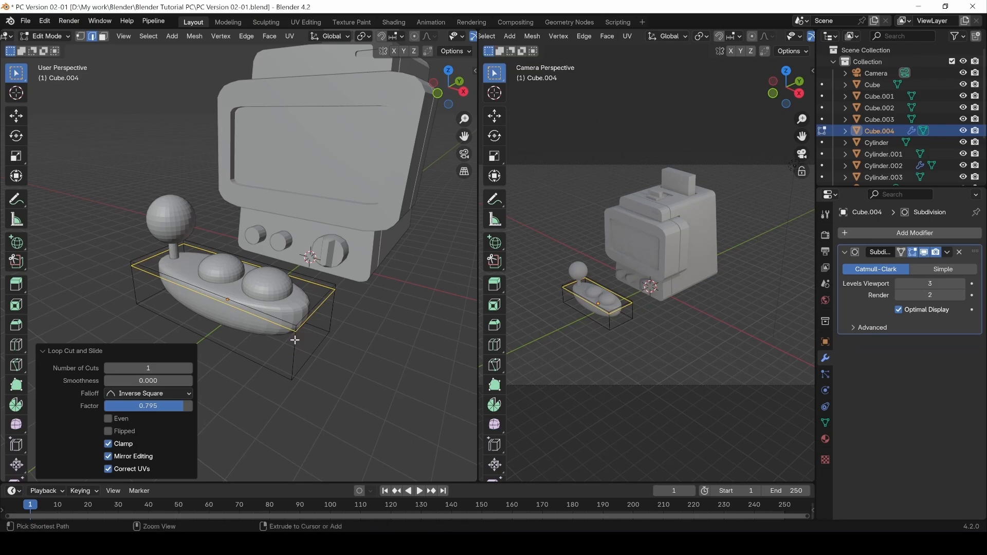
pyautogui.hotkey('ctrl', 'r')
pyautogui.click(293, 344)
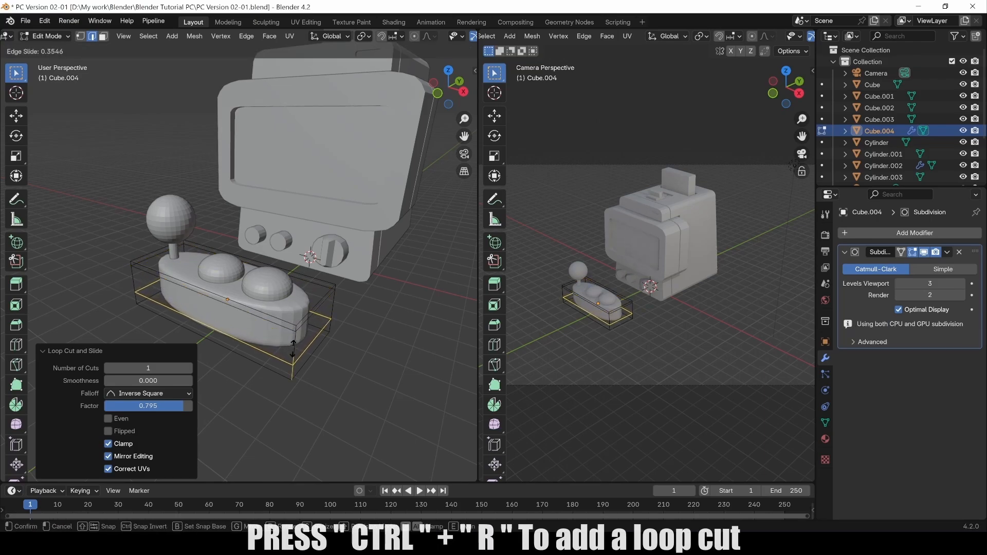
pyautogui.click(292, 355)
pyautogui.moveTo(292, 355); pyautogui.dragTo(295, 271, button='middle')
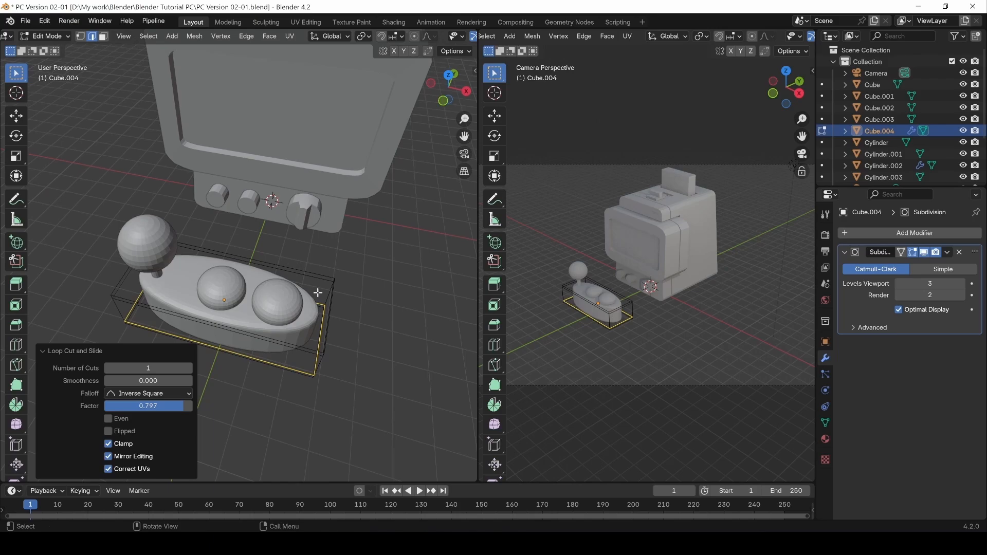
# Add two vertical loop cuts splitting the base into three sections, then exit to Object Mode.
pyautogui.hotkey('ctrl', 'r')
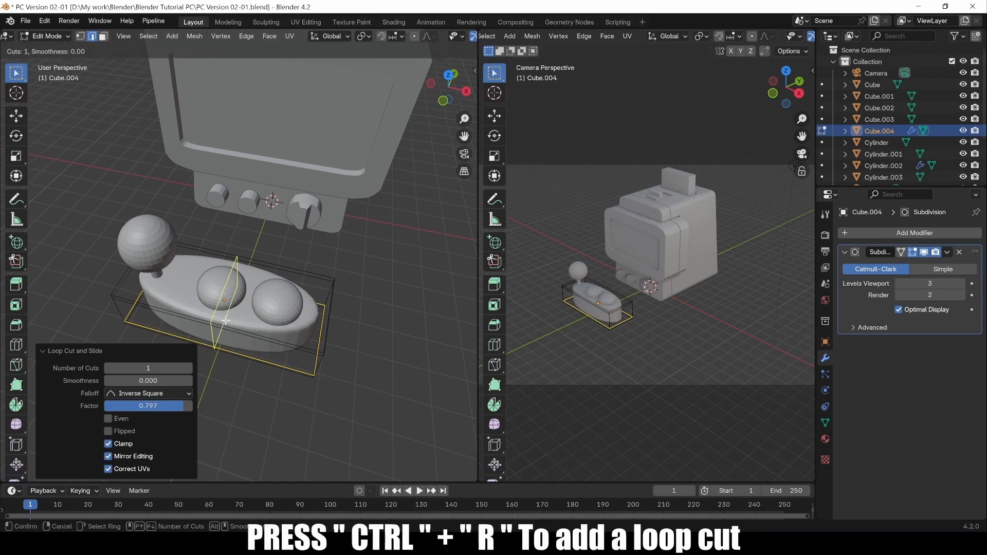
pyautogui.click(225, 320)
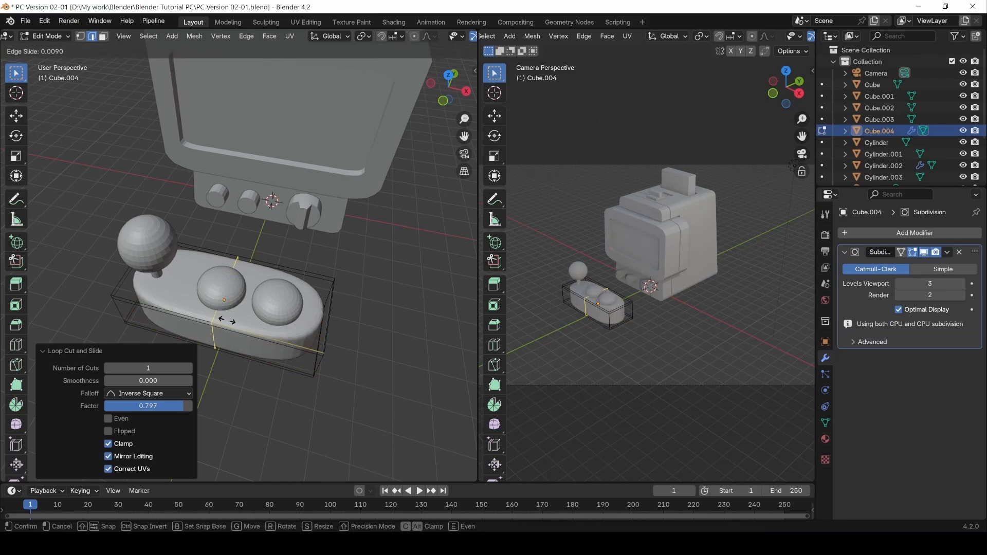
pyautogui.click(277, 337)
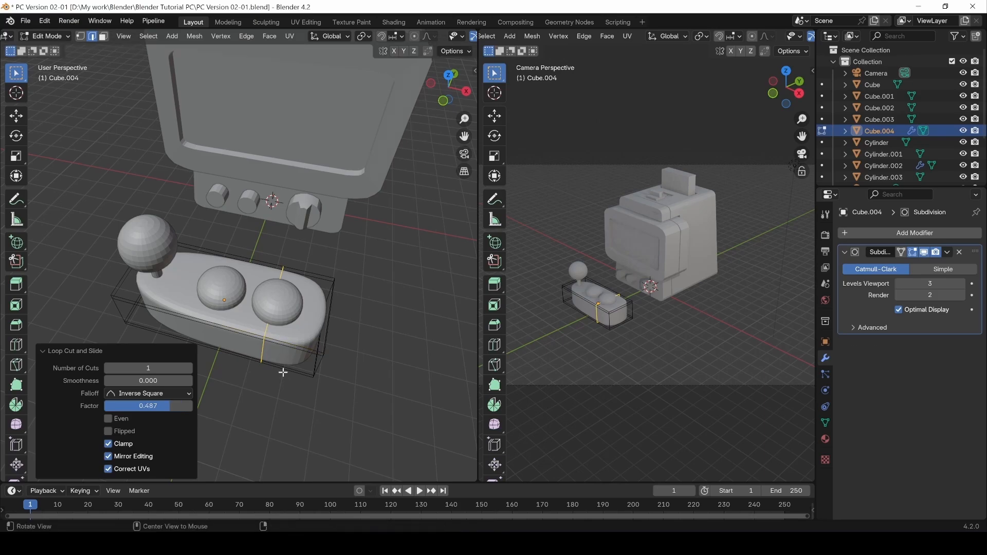
pyautogui.moveTo(280, 366); pyautogui.dragTo(275, 325, button='middle')
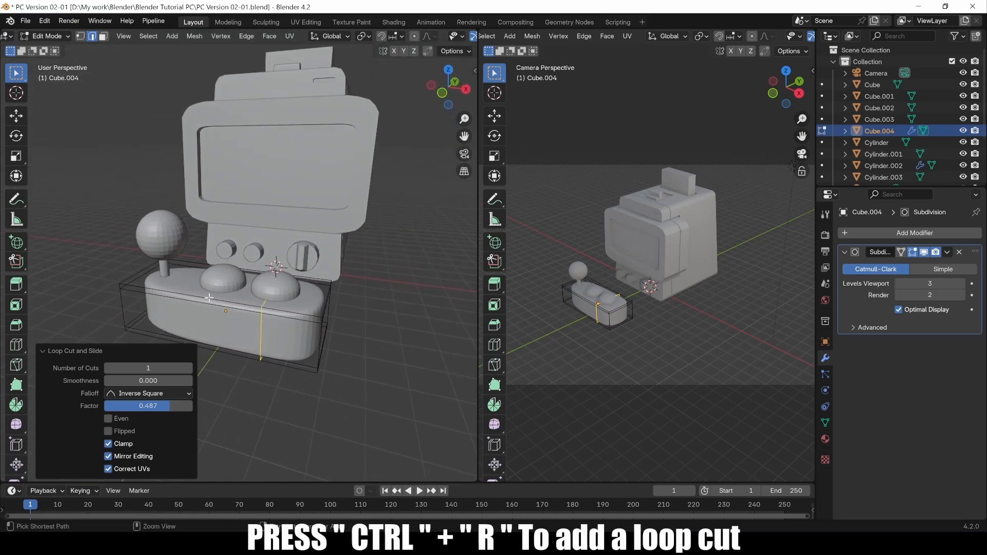
pyautogui.hotkey('ctrl', 'r')
pyautogui.click(210, 299)
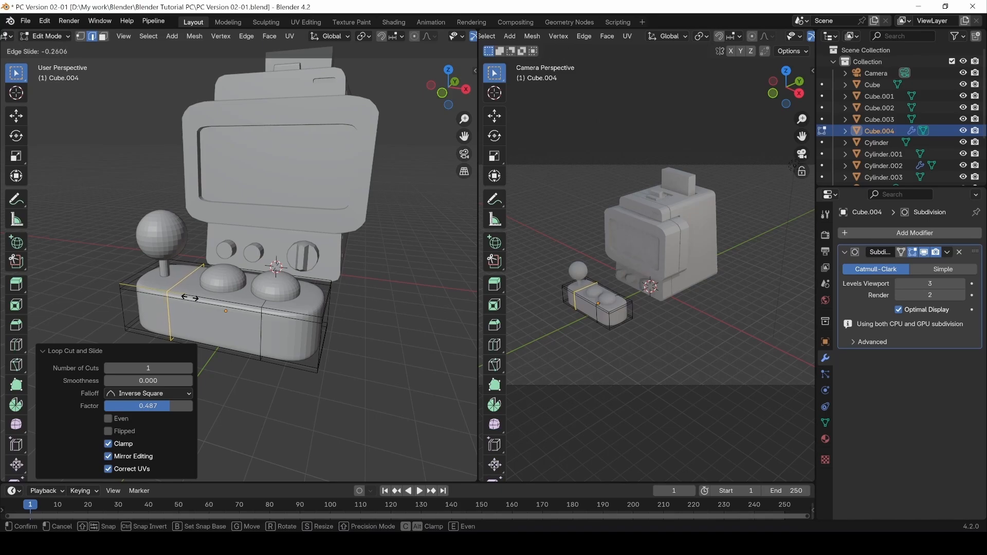
pyautogui.click(190, 298)
pyautogui.moveTo(189, 298); pyautogui.dragTo(279, 332, button='middle')
pyautogui.press('Tab')
# Try Shade Smooth on the control deck base, then switch it back to Shade Flat.
pyautogui.rightClick(289, 328)
pyautogui.click(287, 308)
pyautogui.rightClick(278, 323)
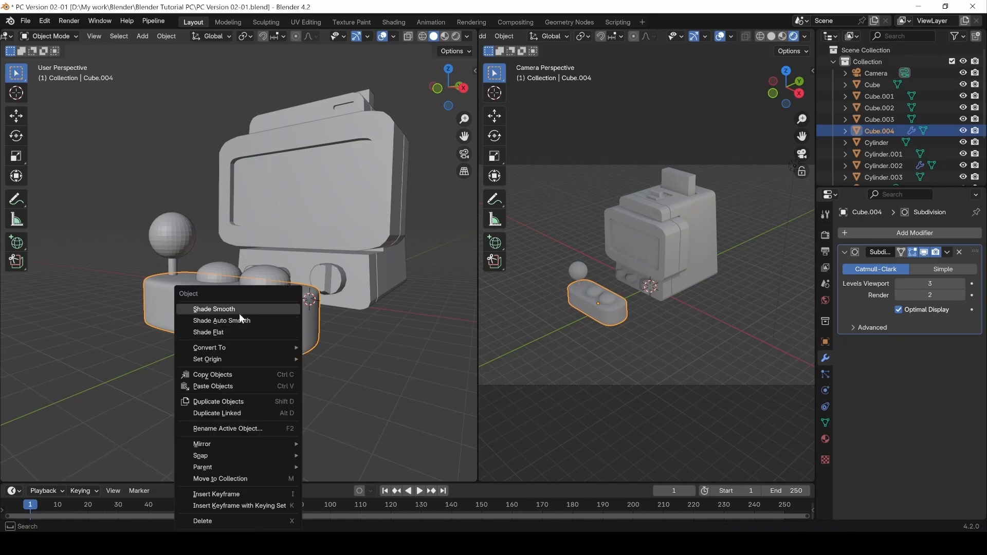
pyautogui.click(227, 332)
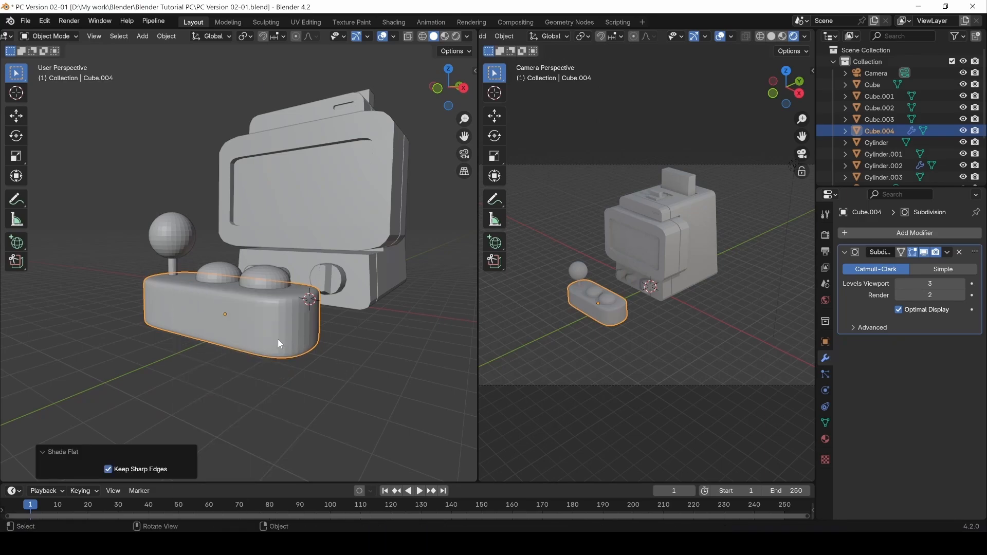
pyautogui.press('Tab')
# Scale the base's three underside faces to 0.961 and inset them.
pyautogui.moveTo(264, 368); pyautogui.dragTo(281, 266, button='middle')
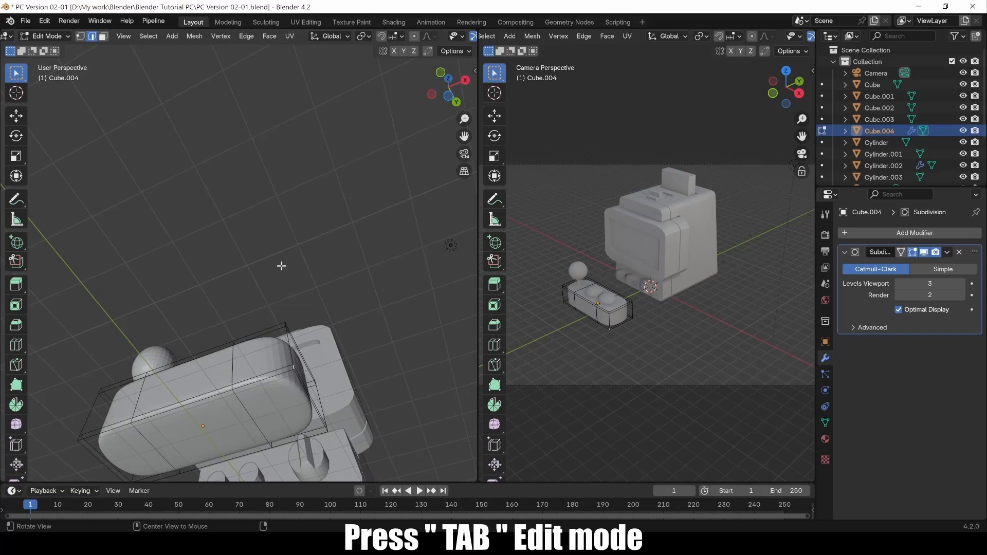
pyautogui.press('3')
pyautogui.click(275, 403)
pyautogui.keyDown('shift'); pyautogui.click(213, 423); pyautogui.keyUp('shift')
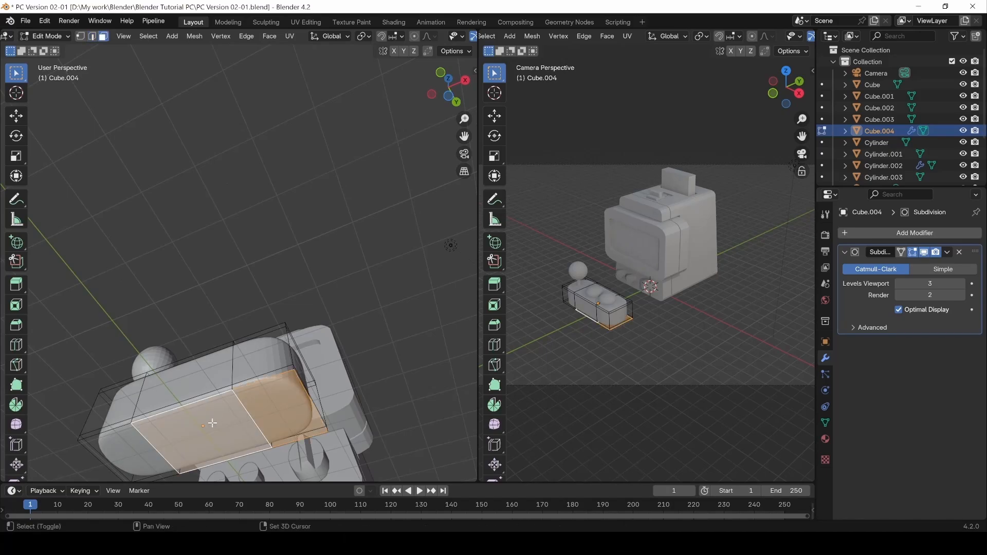
pyautogui.keyDown('shift'); pyautogui.click(132, 450); pyautogui.keyUp('shift')
pyautogui.press('s')
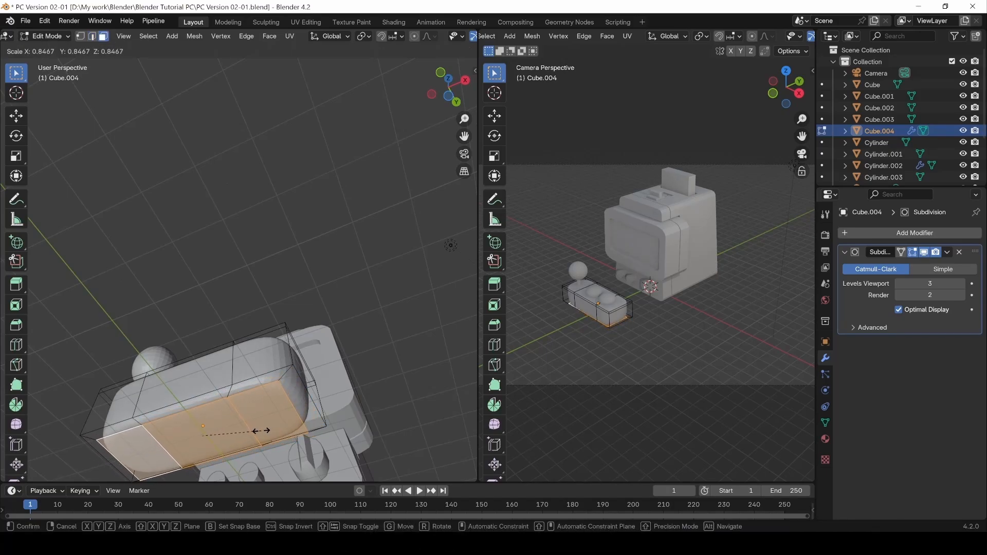
pyautogui.click(270, 430)
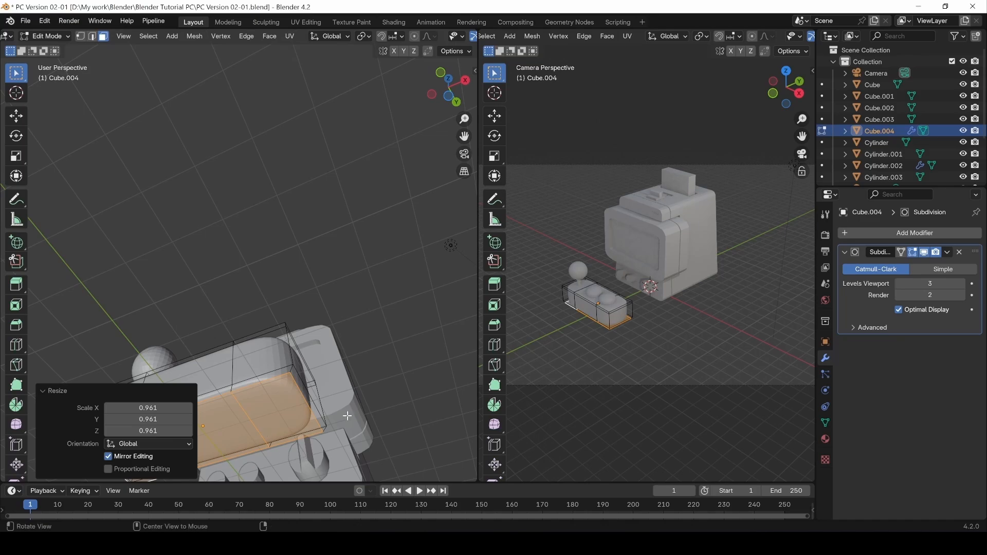
pyautogui.moveTo(347, 416); pyautogui.dragTo(345, 390, button='middle')
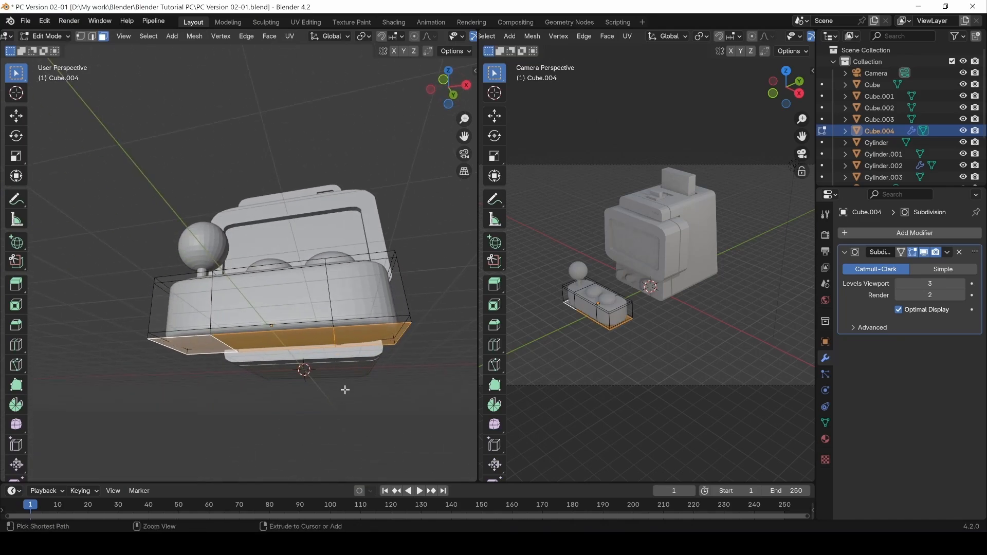
pyautogui.press('i')
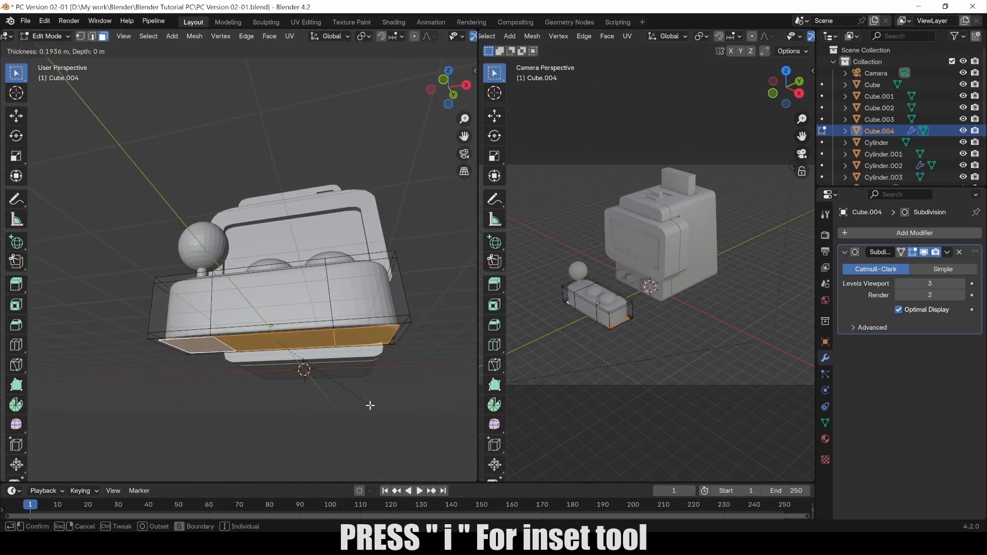
pyautogui.click(371, 406)
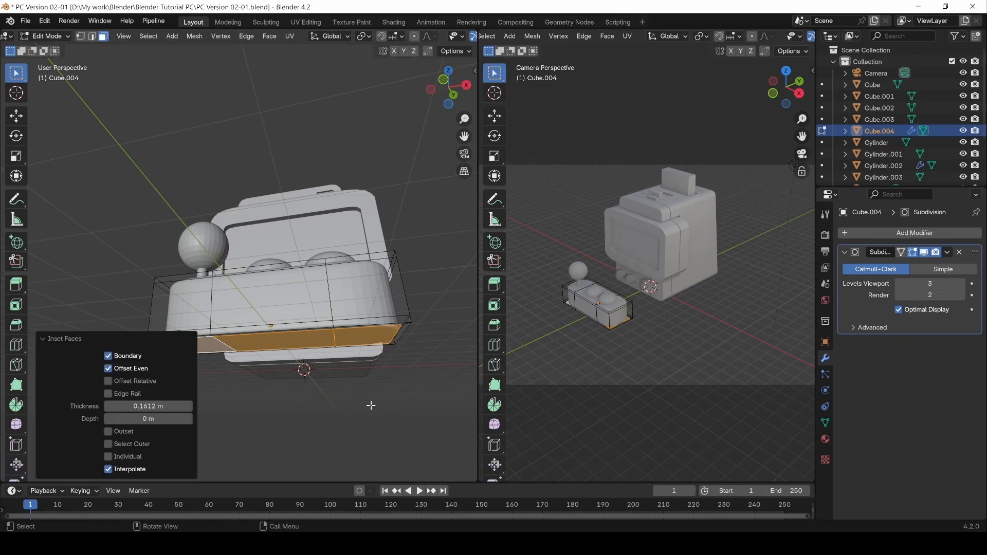
pyautogui.moveTo(370, 403); pyautogui.dragTo(356, 223, button='middle')
pyautogui.press('Tab')
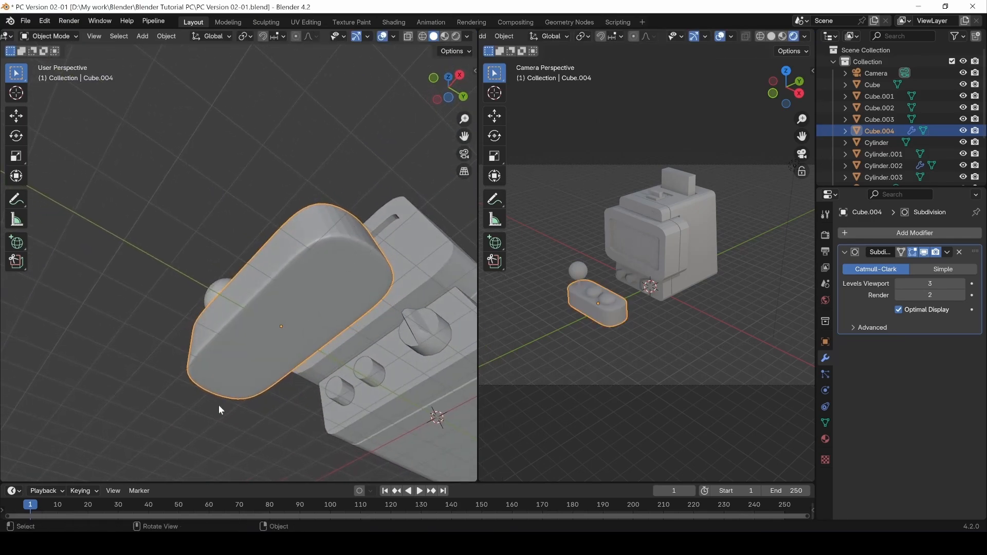
# Inset the base's three top faces by 0.1832 m and return to Object Mode.
pyautogui.moveTo(219, 410); pyautogui.dragTo(363, 357, button='middle')
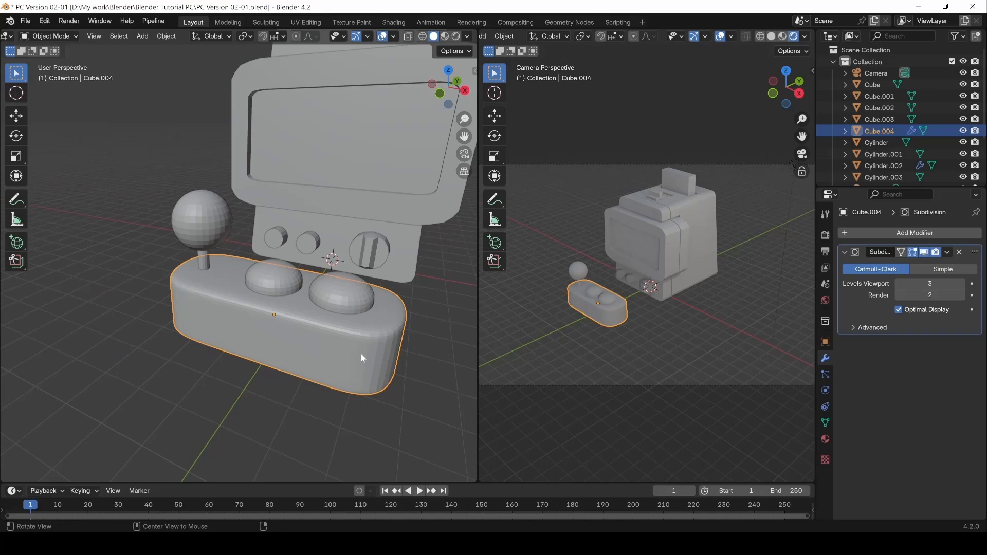
pyautogui.press('Tab')
pyautogui.click(370, 319)
pyautogui.keyDown('shift'); pyautogui.click(297, 309); pyautogui.keyUp('shift')
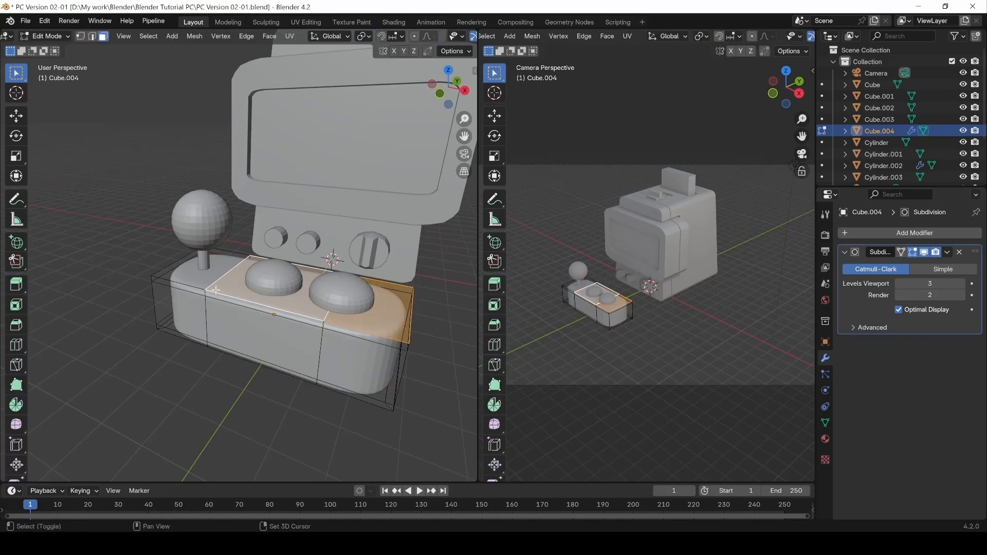
pyautogui.keyDown('shift'); pyautogui.click(198, 278); pyautogui.keyUp('shift')
pyautogui.press('i')
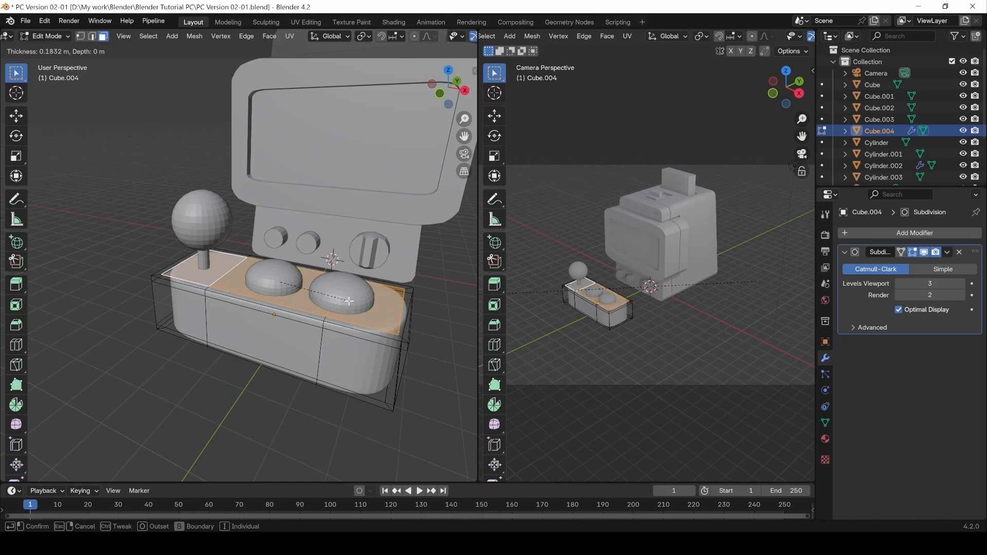
pyautogui.click(351, 302)
pyautogui.moveTo(452, 403); pyautogui.dragTo(350, 366, button='middle')
pyautogui.press('Tab')
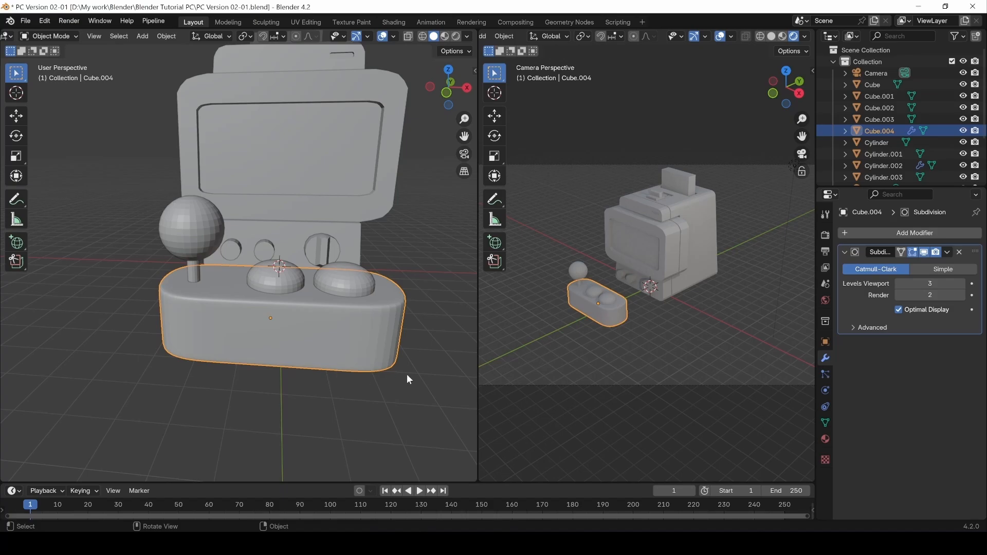
# Add two loop cuts around the control deck's sides, just below its top edge.
pyautogui.moveTo(290, 319); pyautogui.dragTo(336, 338, button='middle')
pyautogui.press('Tab')
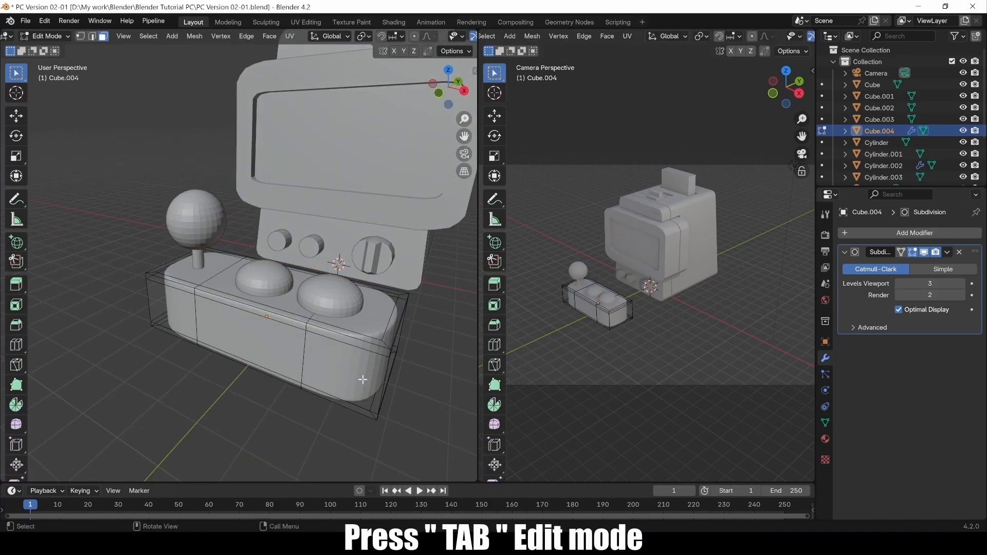
pyautogui.moveTo(362, 379); pyautogui.dragTo(346, 366, button='middle')
pyautogui.hotkey('ctrl', 'r')
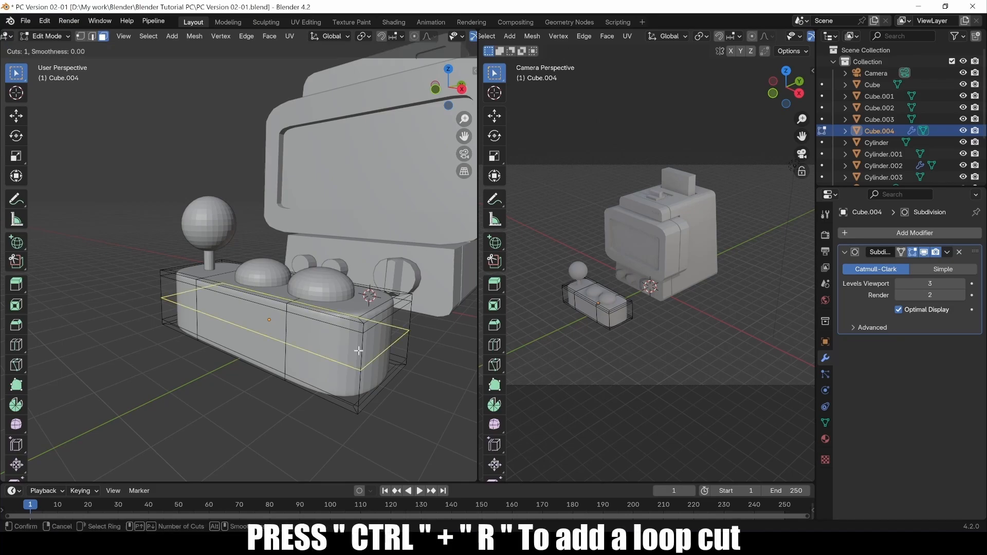
pyautogui.click(366, 331)
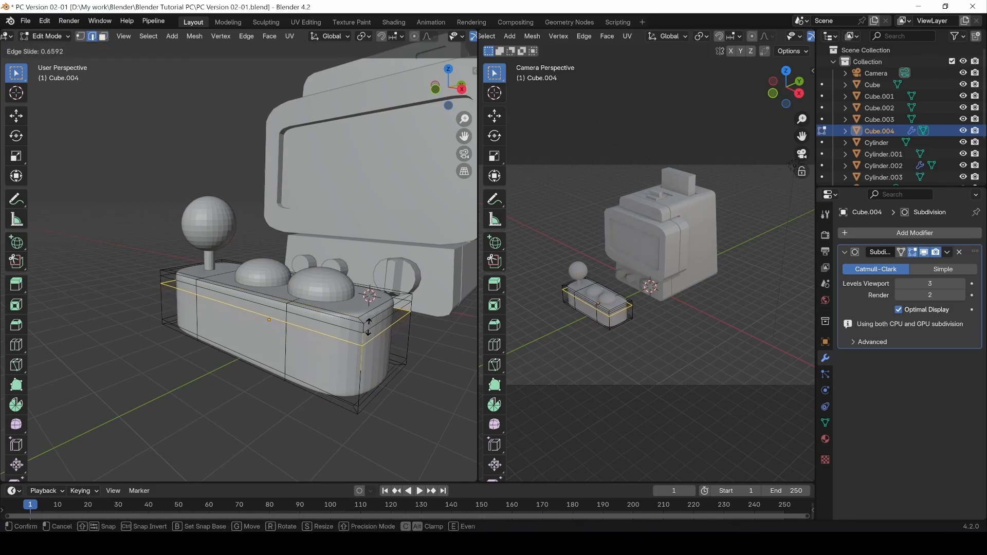
pyautogui.click(368, 327)
pyautogui.hotkey('ctrl', 'r')
pyautogui.click(356, 377)
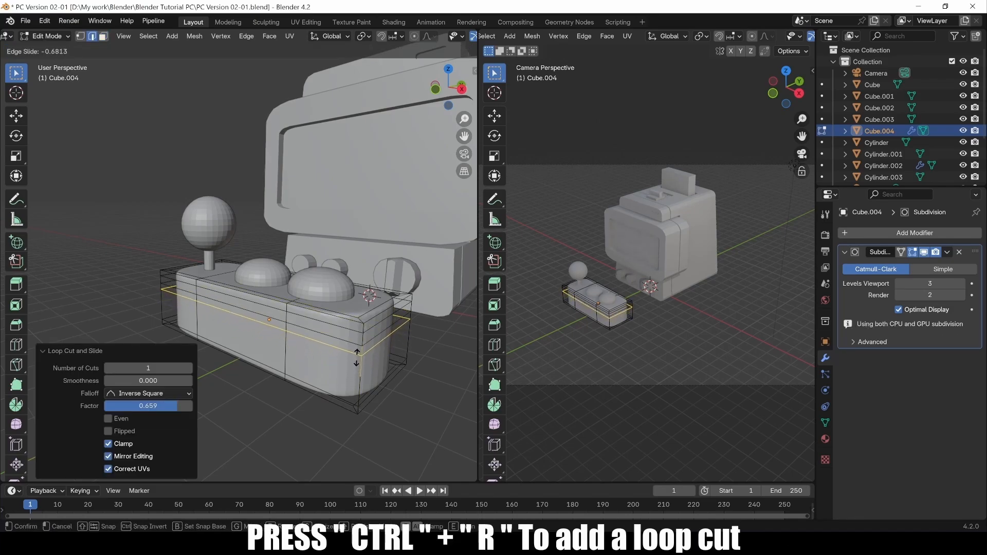
pyautogui.click(358, 354)
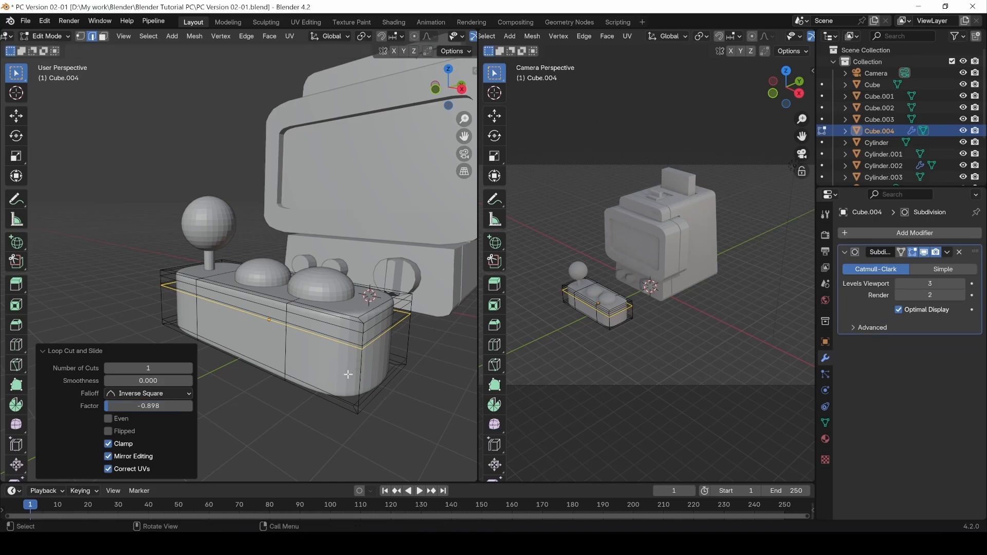
# Extrude the face band between those loops inward along its normals by -0.327 m.
pyautogui.press('3')
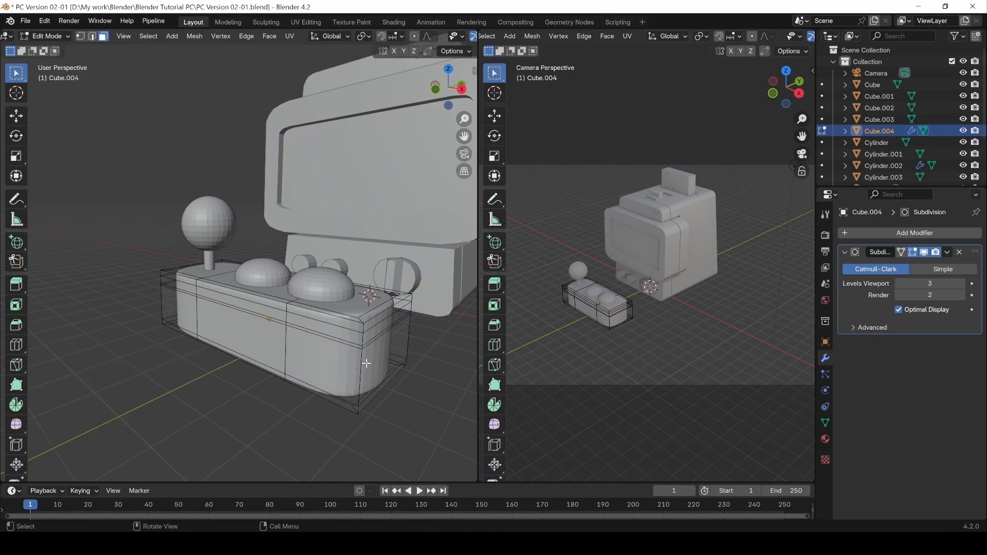
pyautogui.scroll(2, 373, 374)
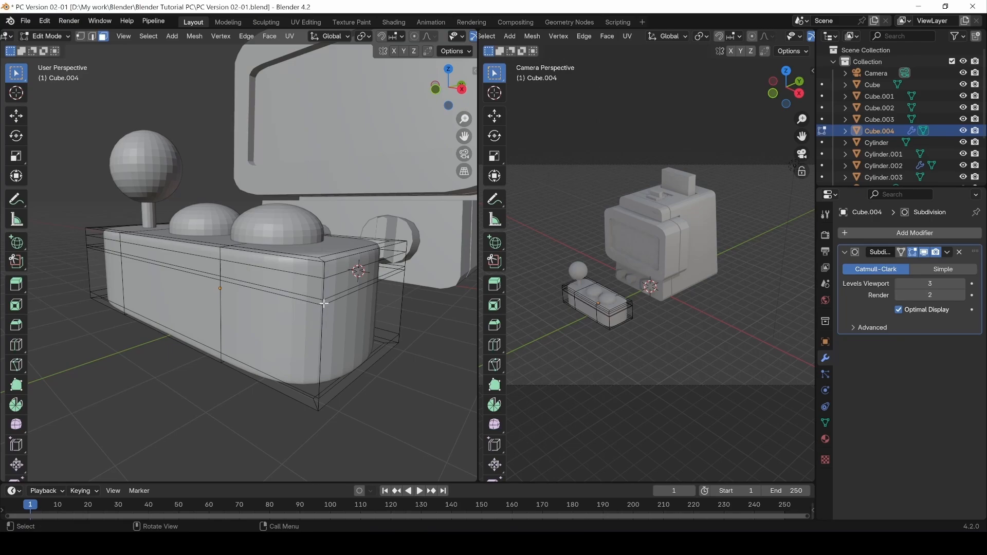
pyautogui.doubleClick(324, 303)
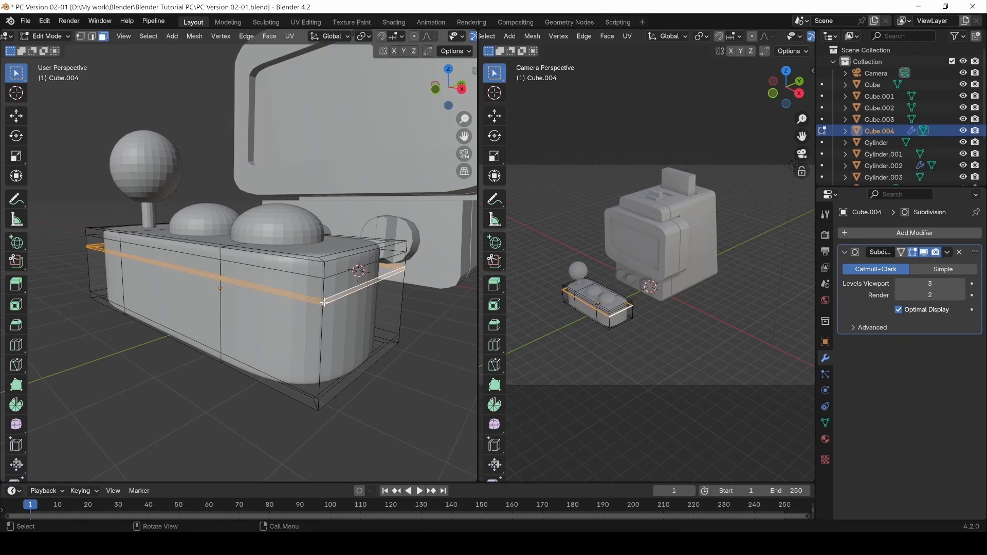
pyautogui.hotkey('alt', 'e')
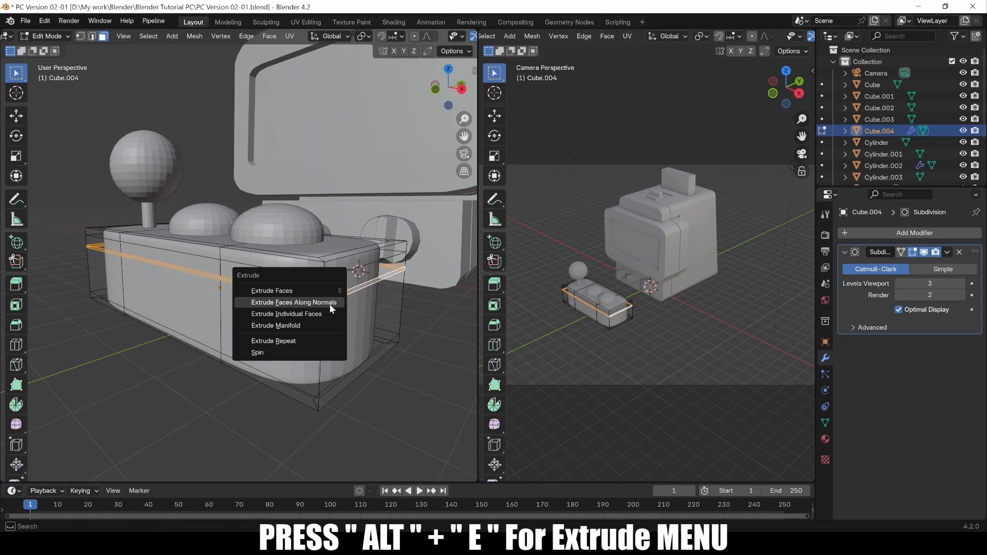
pyautogui.click(330, 304)
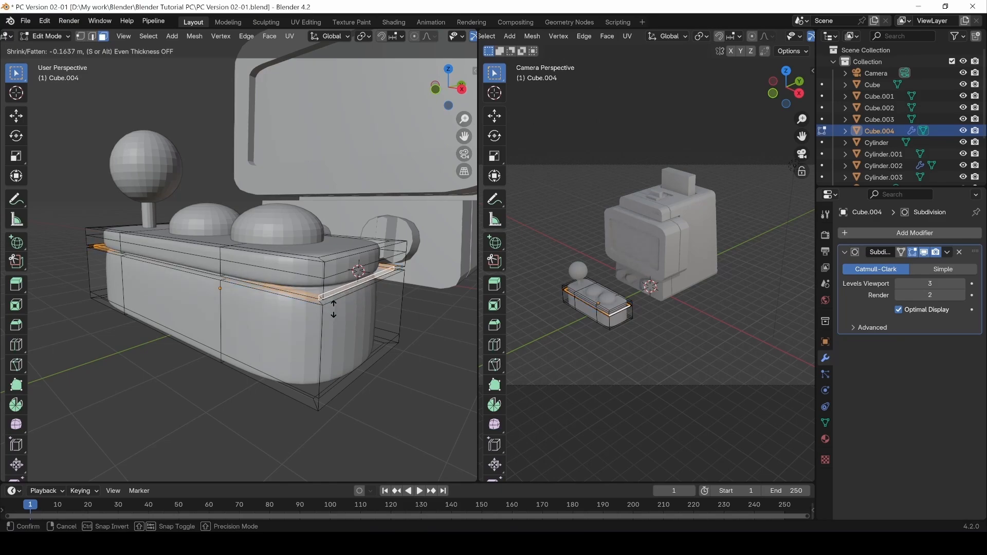
pyautogui.click(335, 313)
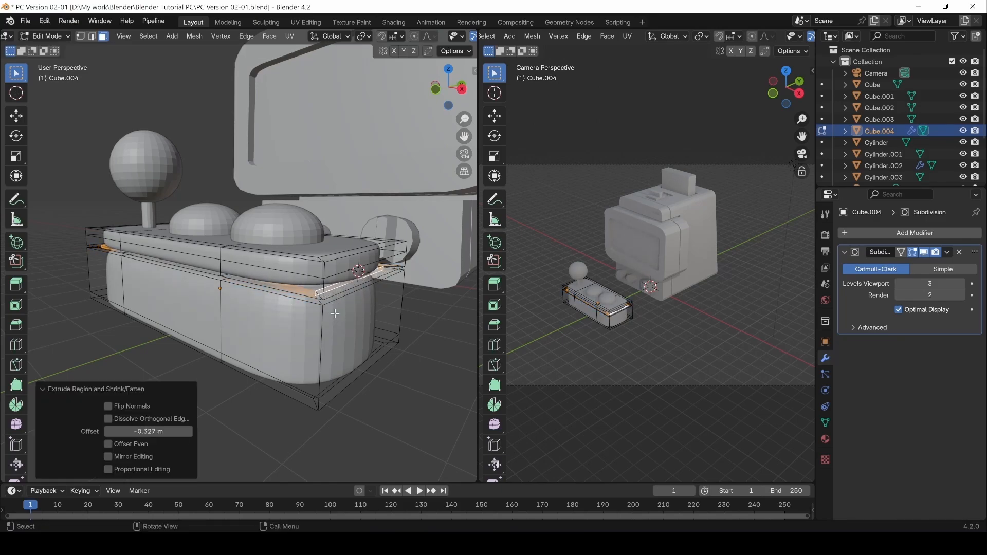
pyautogui.click(220, 454)
pyautogui.moveTo(257, 408); pyautogui.dragTo(276, 421, button='middle')
# Inspect the new groove on the deck in Object Mode from several angles.
pyautogui.press('Tab')
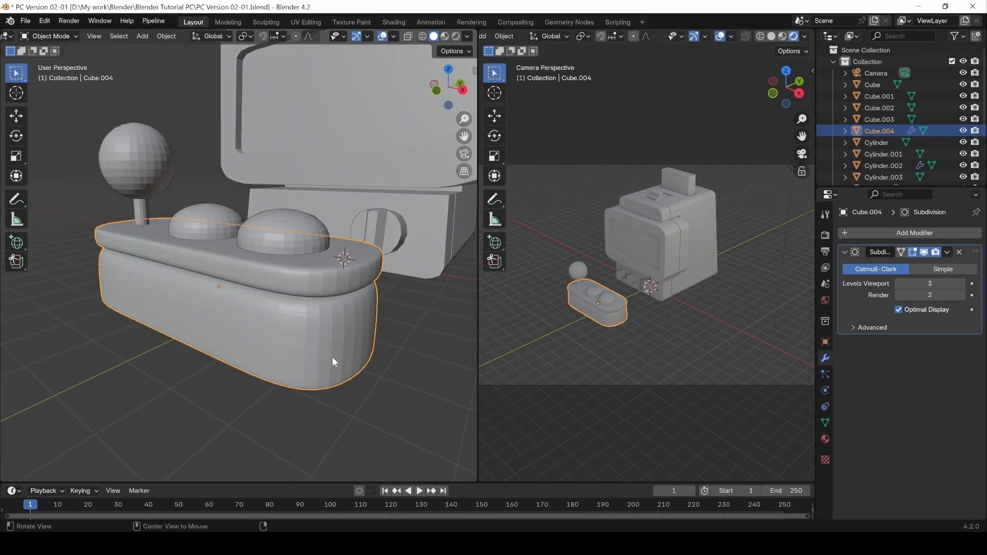
pyautogui.moveTo(332, 356); pyautogui.dragTo(257, 282, button='middle')
pyautogui.moveTo(258, 282); pyautogui.dragTo(340, 228, button='middle')
pyautogui.moveTo(234, 264); pyautogui.dragTo(287, 282, button='middle')
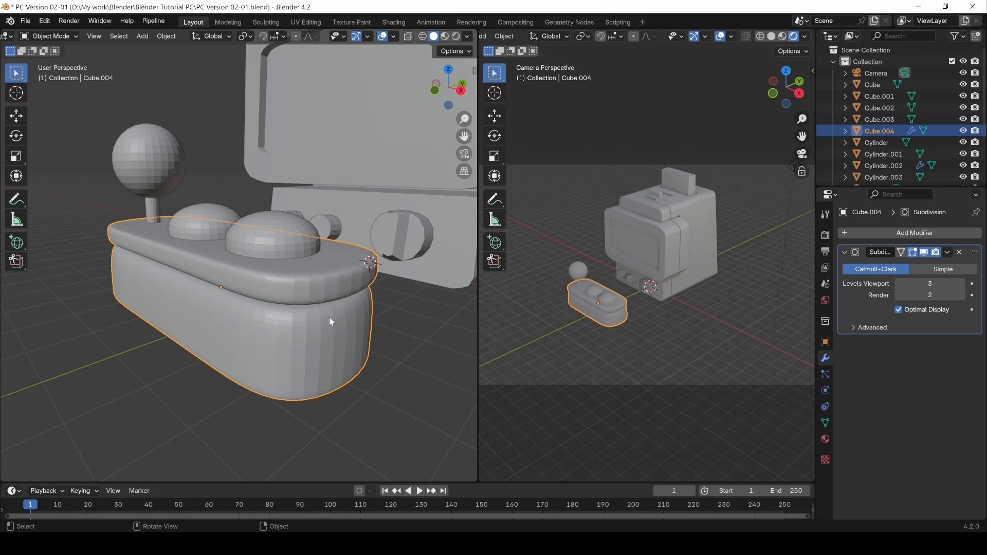
pyautogui.moveTo(329, 322)
pyautogui.mouseDown(button='middle')
pyautogui.moveTo(274, 330)
pyautogui.moveTo(331, 326)
pyautogui.moveTo(360, 288)
pyautogui.moveTo(309, 360)
pyautogui.moveTo(326, 348)
pyautogui.moveTo(229, 293)
pyautogui.moveTo(324, 288)
pyautogui.moveTo(317, 324)
pyautogui.mouseUp(button='middle')
# In Edit Mode, select the deck's bottom edge loops in edge select mode.
pyautogui.press('Tab')
pyautogui.moveTo(319, 385); pyautogui.dragTo(370, 324, button='middle')
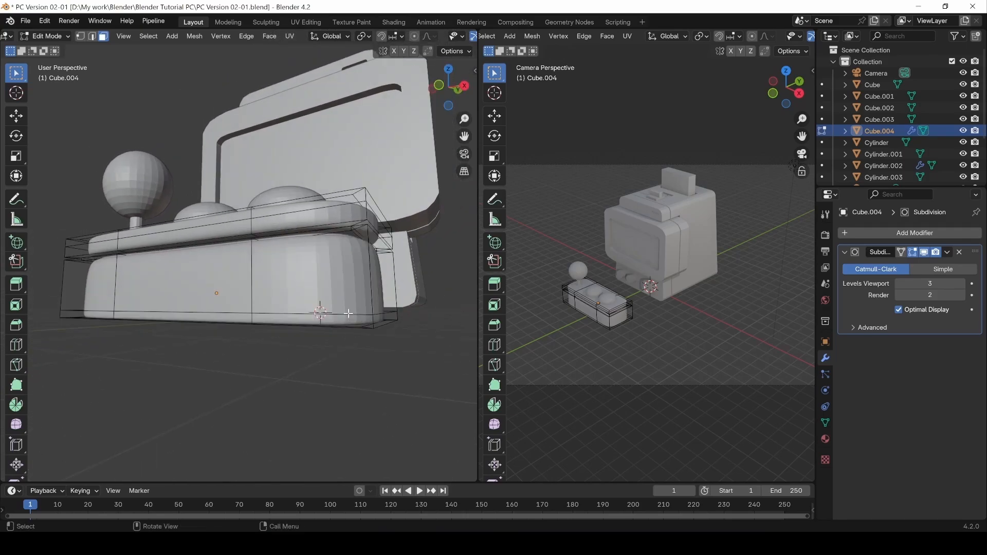
pyautogui.click(348, 314)
pyautogui.press('2')
pyautogui.click(346, 313)
pyautogui.keyDown('alt'); pyautogui.click(353, 315); pyautogui.keyUp('alt')
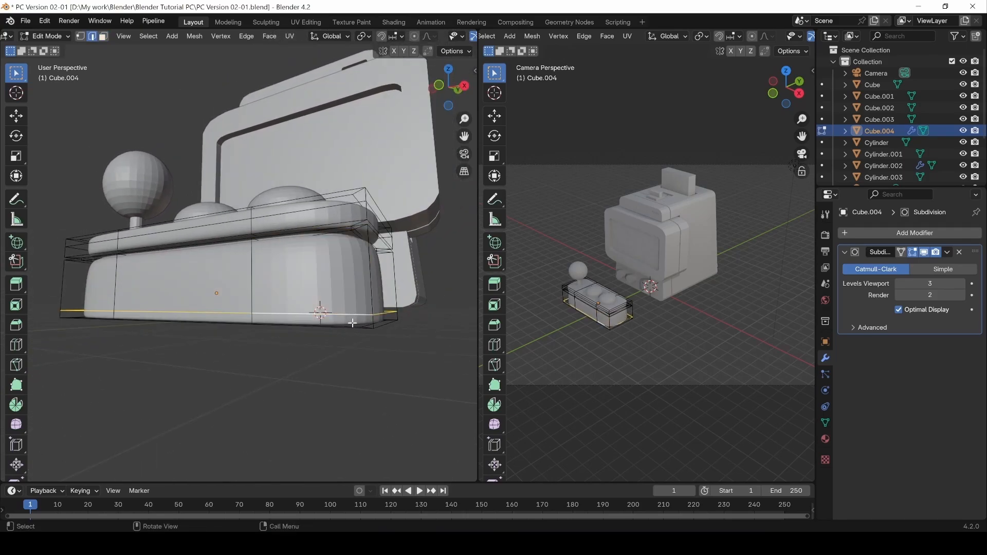
pyautogui.keyDown('alt'); pyautogui.keyDown('shift'); pyautogui.click(353, 324); pyautogui.keyUp('shift'); pyautogui.keyUp('alt')
# Select the top and mid-rim edge loops, then clear the edge selection.
pyautogui.keyDown('alt'); pyautogui.click(355, 223); pyautogui.keyUp('alt')
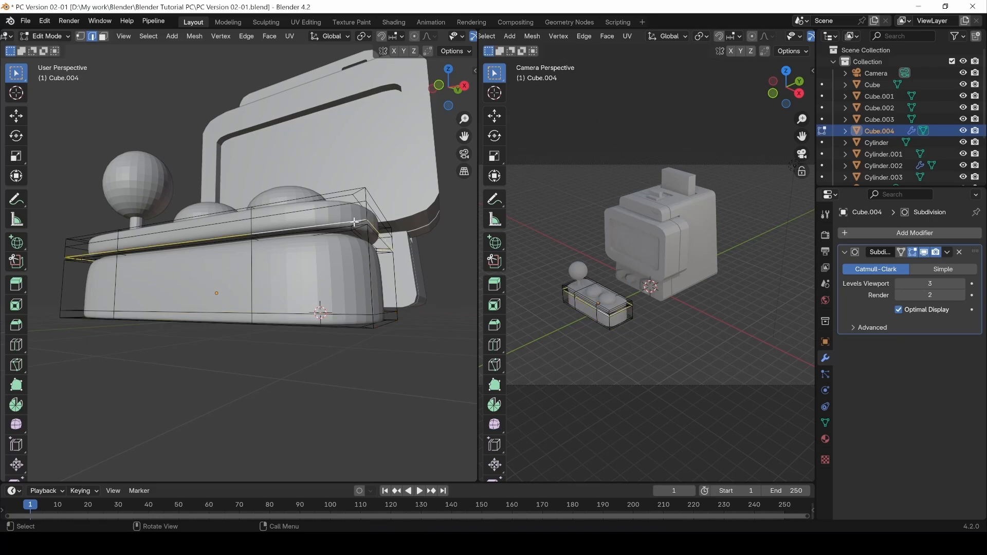
pyautogui.moveTo(355, 223); pyautogui.dragTo(342, 255, button='middle')
pyautogui.click(359, 248)
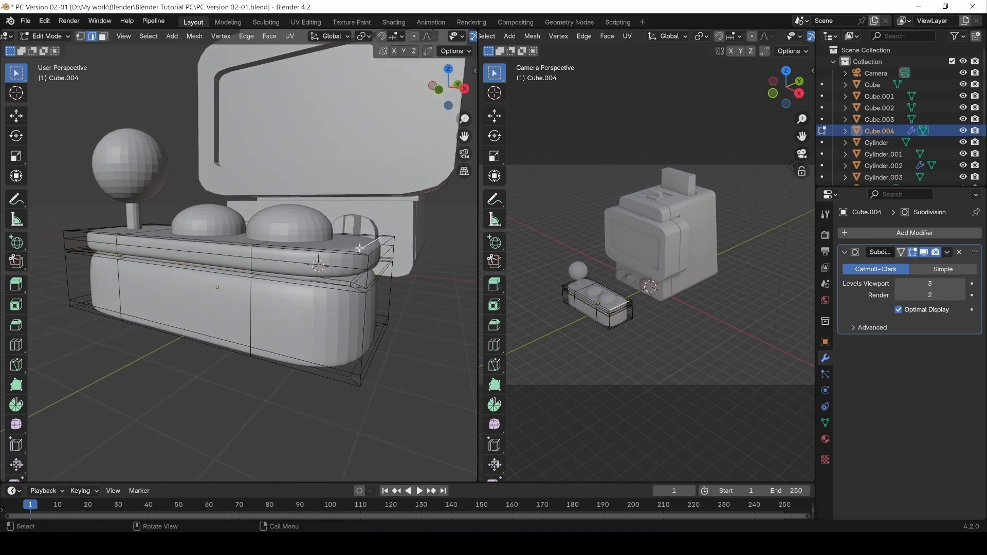
pyautogui.keyDown('alt'); pyautogui.click(354, 255); pyautogui.keyUp('alt')
pyautogui.keyDown('alt'); pyautogui.keyDown('shift'); pyautogui.click(350, 269); pyautogui.keyUp('shift'); pyautogui.keyUp('alt')
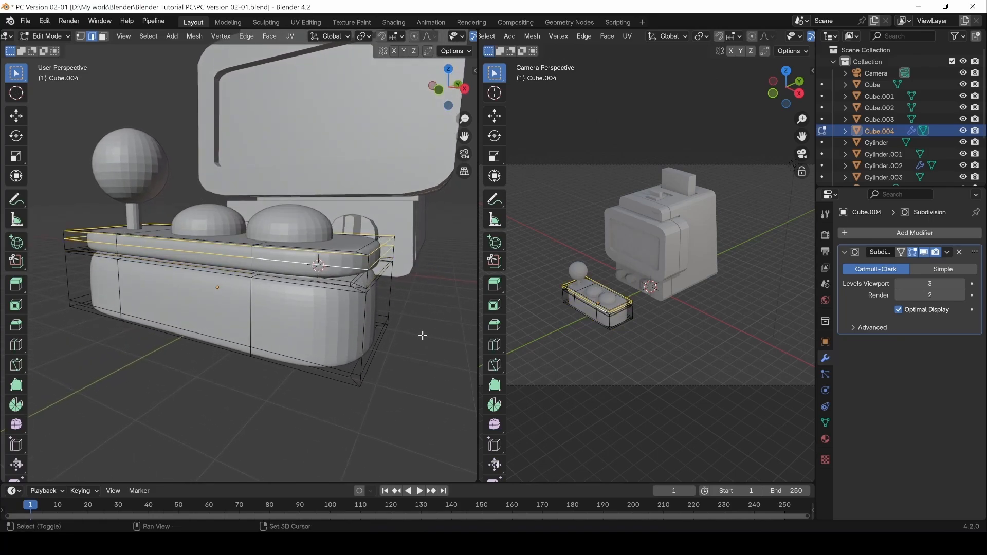
pyautogui.moveTo(423, 335); pyautogui.dragTo(325, 283, button='middle')
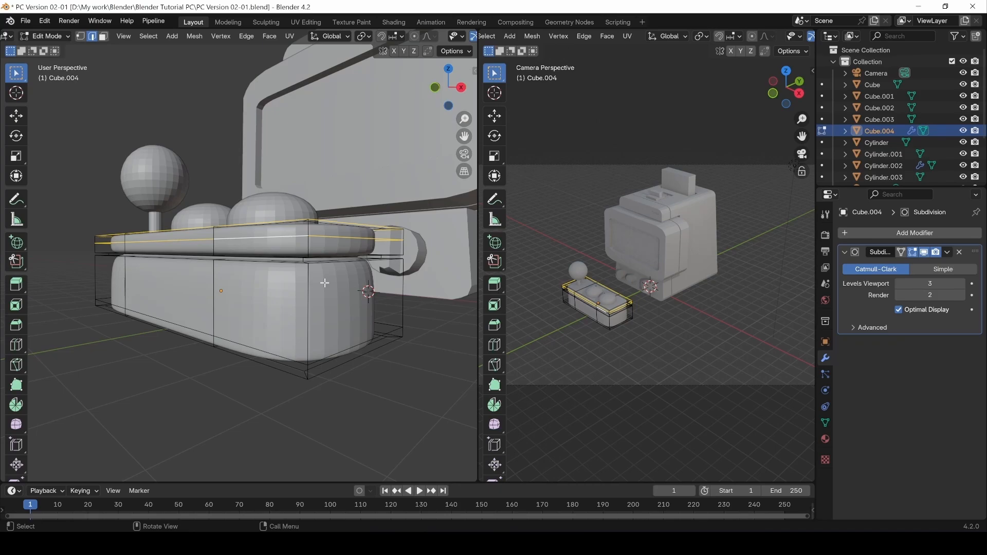
pyautogui.click(231, 422)
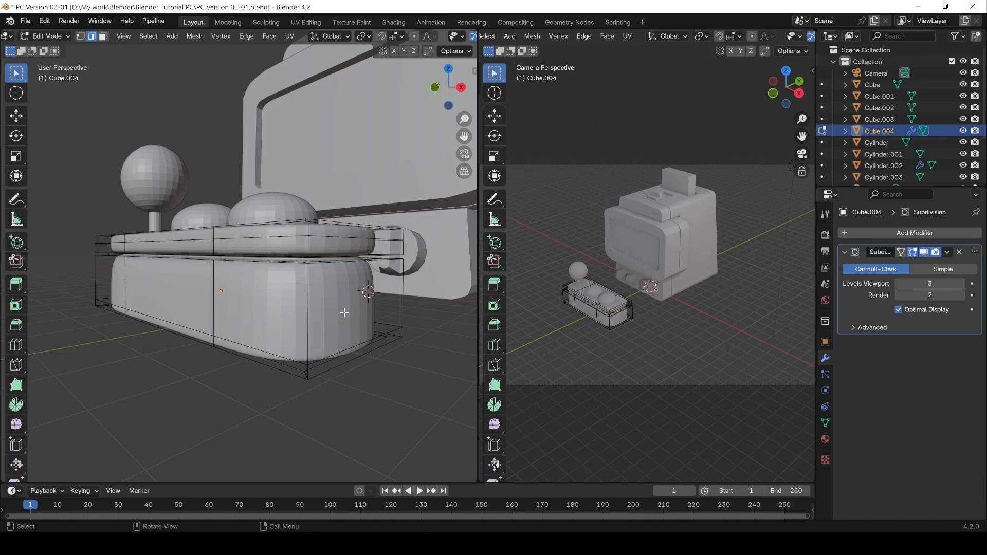
pyautogui.moveTo(325, 314); pyautogui.dragTo(317, 333, button='middle')
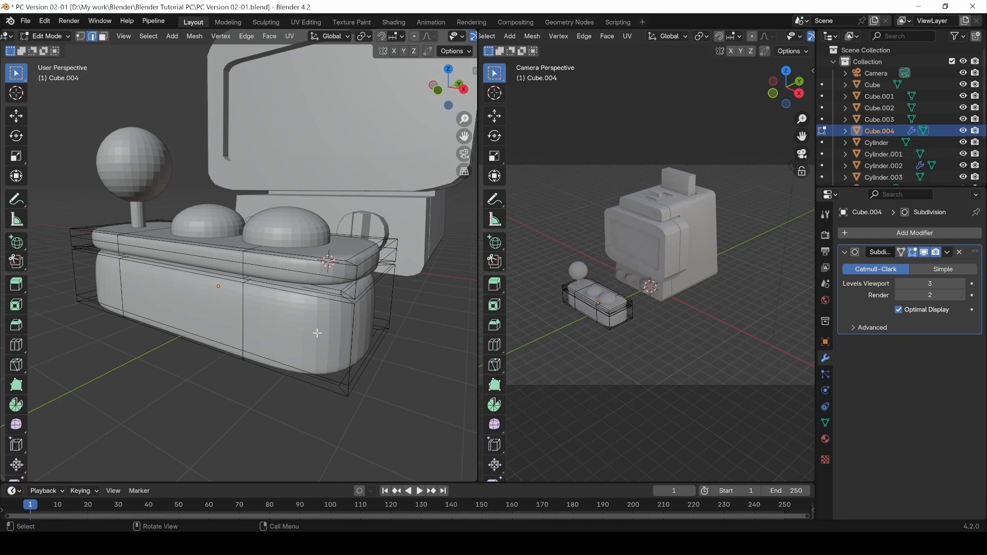
# Add three supporting loop cuts on the deck, sliding the last one tight under the groove.
pyautogui.hotkey('ctrl', 'r')
pyautogui.click(353, 301)
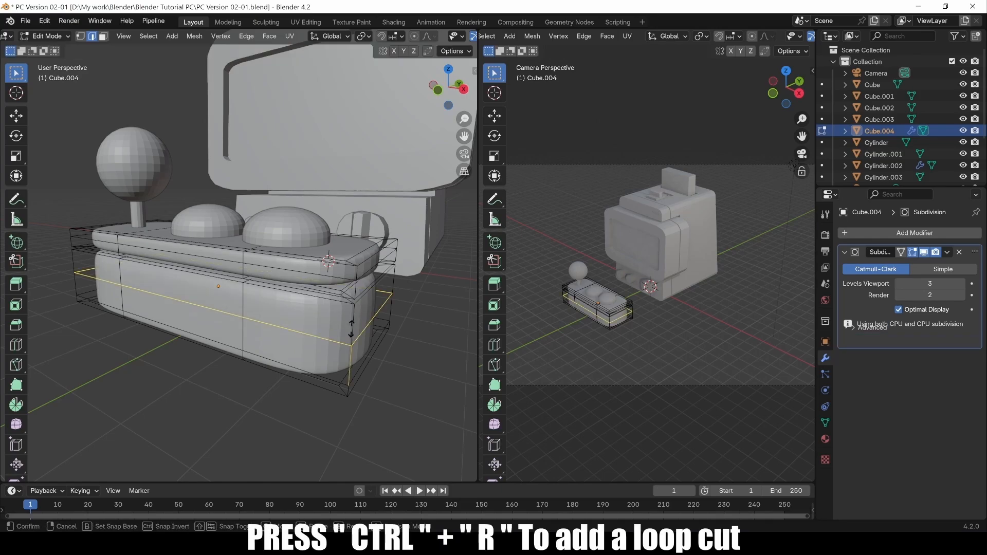
pyautogui.click(353, 306)
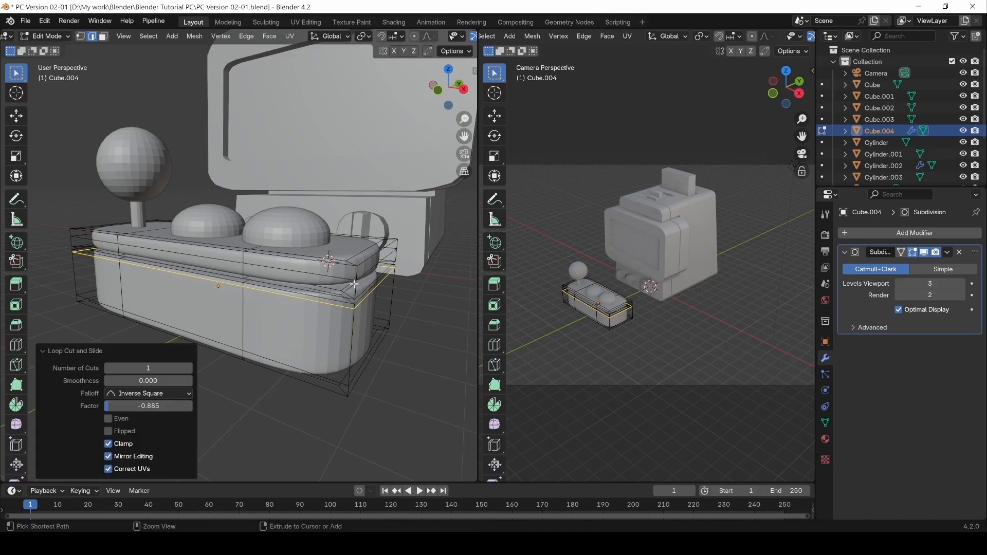
pyautogui.hotkey('ctrl', 'r')
pyautogui.click(354, 278)
pyautogui.click(355, 278)
pyautogui.hotkey('ctrl', 'r')
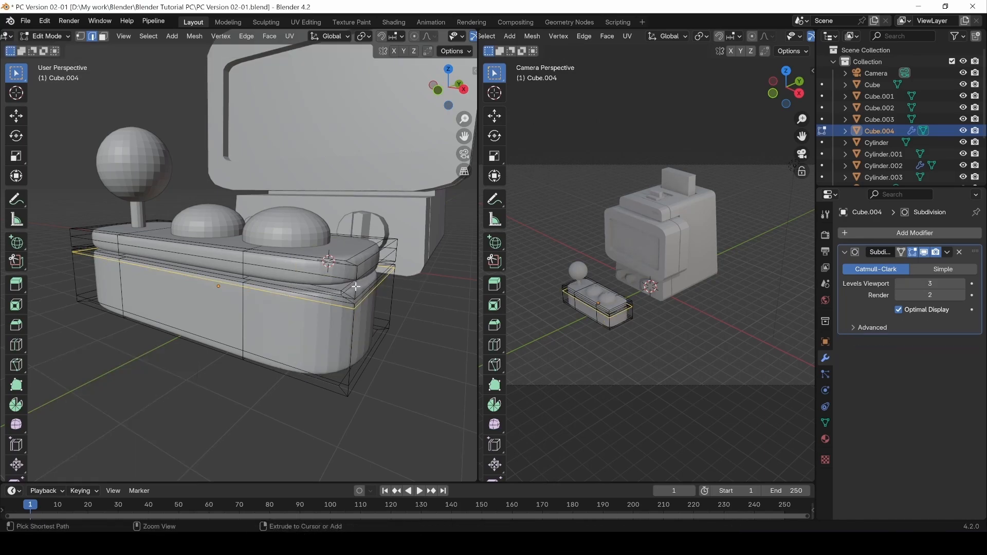
pyautogui.click(354, 286)
pyautogui.click(355, 285)
pyautogui.moveTo(355, 286); pyautogui.dragTo(336, 264, button='middle')
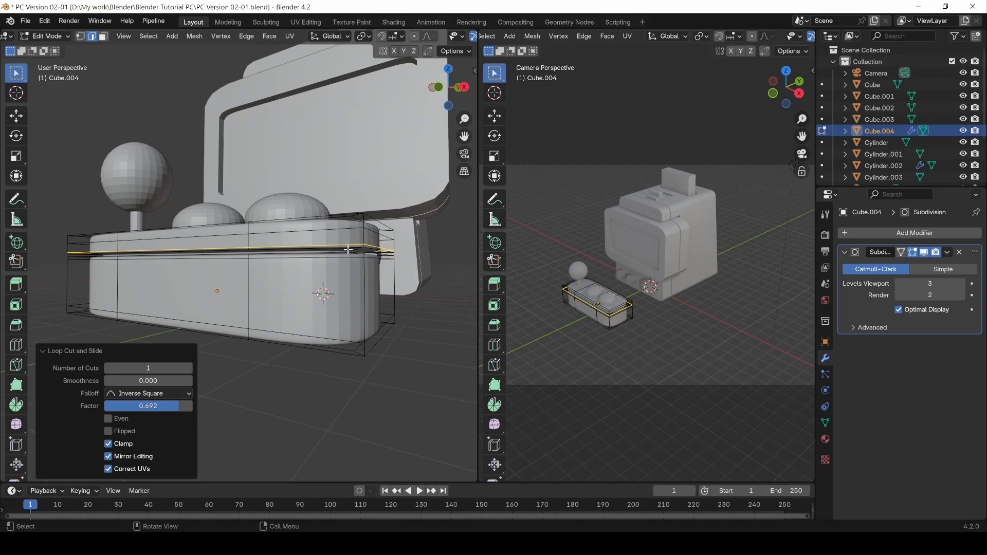
pyautogui.scroll(2, 349, 254)
pyautogui.moveTo(422, 259); pyautogui.dragTo(360, 282, button='middle')
# Add a loop cut inside the groove and return to Object Mode.
pyautogui.hotkey('ctrl', 'r')
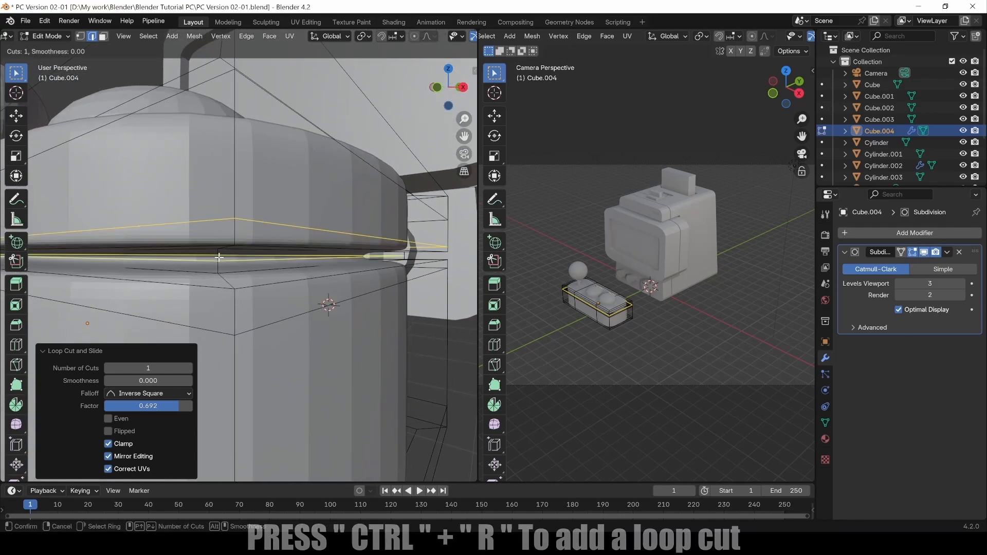
pyautogui.click(218, 260)
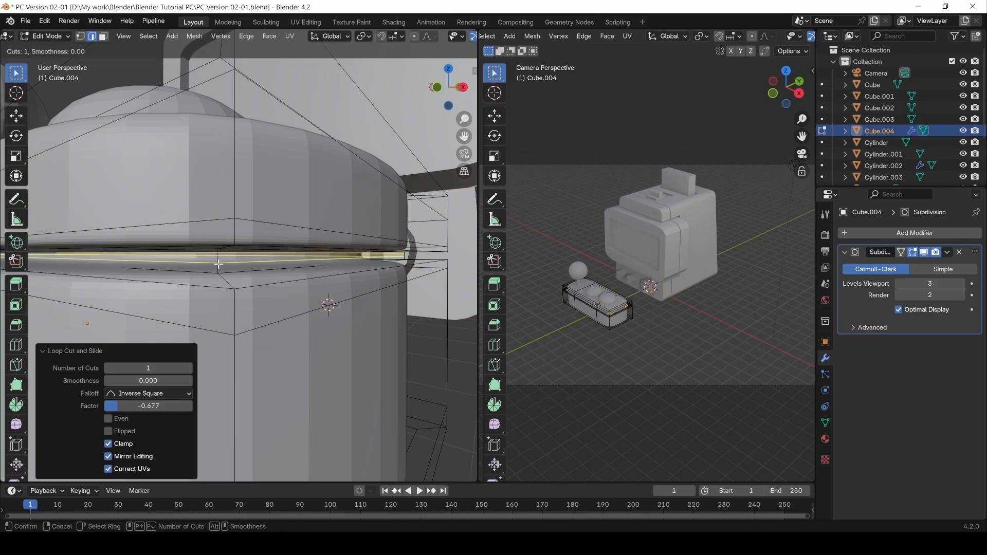
pyautogui.click(217, 268)
pyautogui.press('Tab')
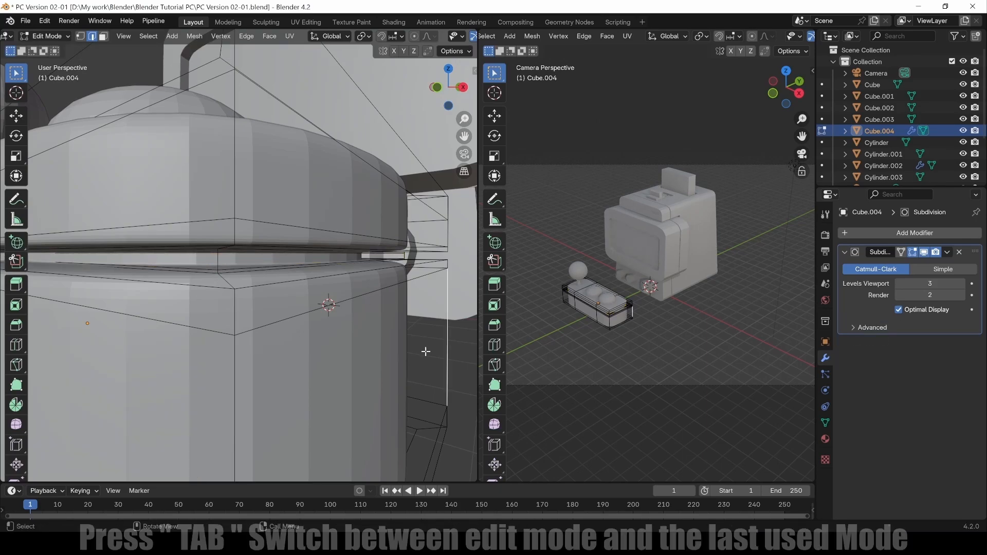
# Add a loop cut around the top of the deck in Edit Mode.
pyautogui.scroll(-6, 317, 364)
pyautogui.moveTo(287, 325); pyautogui.dragTo(257, 293, button='middle')
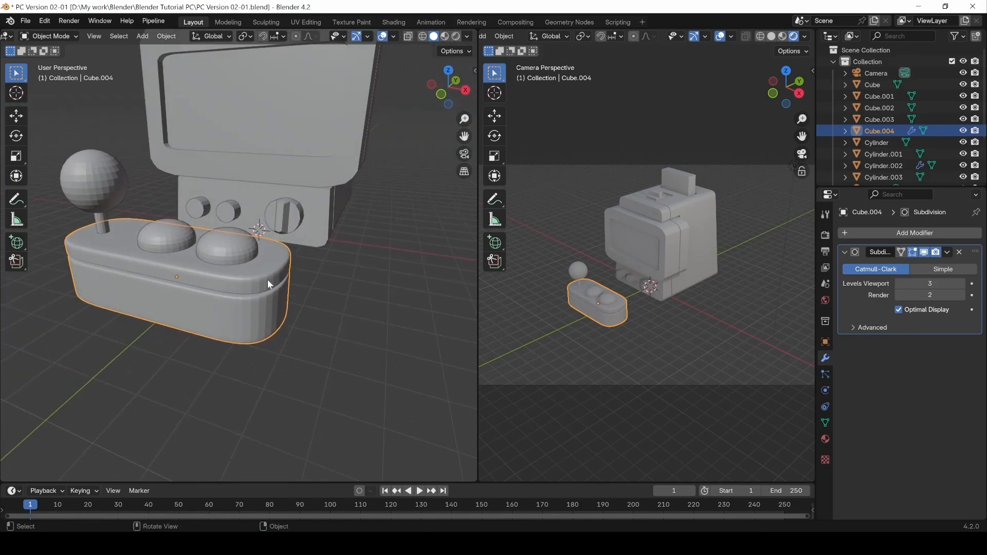
pyautogui.moveTo(279, 289); pyautogui.dragTo(255, 274, button='middle')
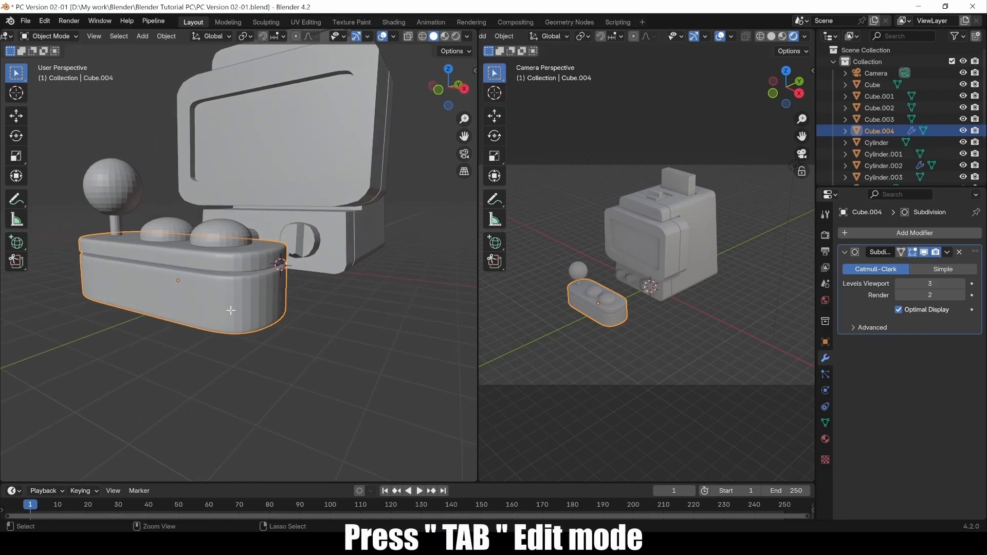
pyautogui.press('Tab')
pyautogui.hotkey('ctrl', 'r')
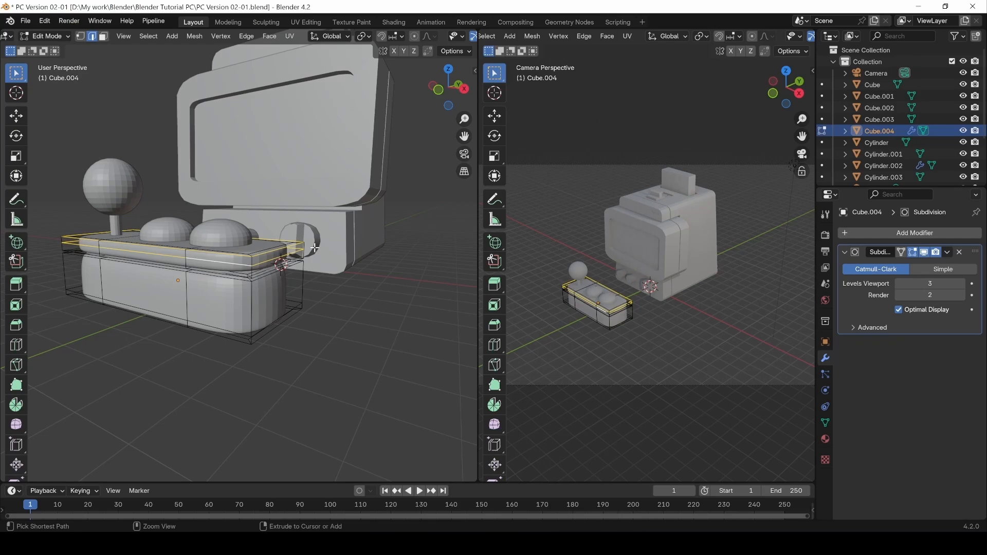
pyautogui.click(314, 247)
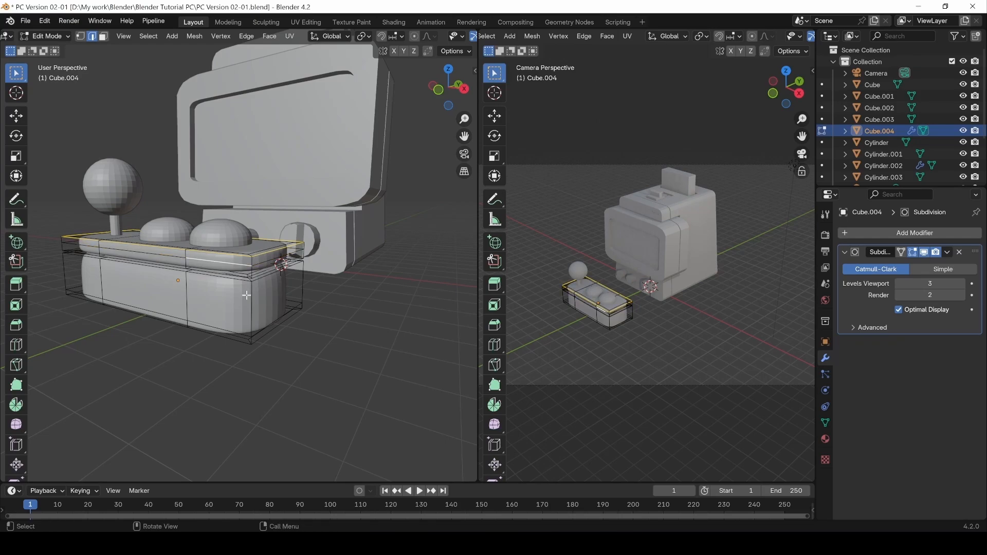
# Select the full edge loop along the seam at the case's rounded end.
pyautogui.scroll(4, 247, 295)
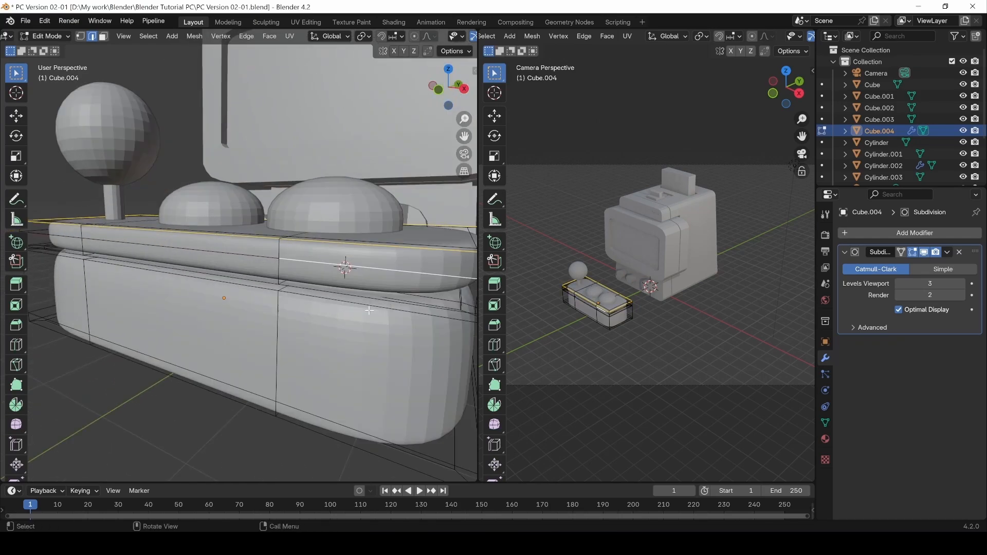
pyautogui.moveTo(369, 311); pyautogui.dragTo(334, 302, button='middle')
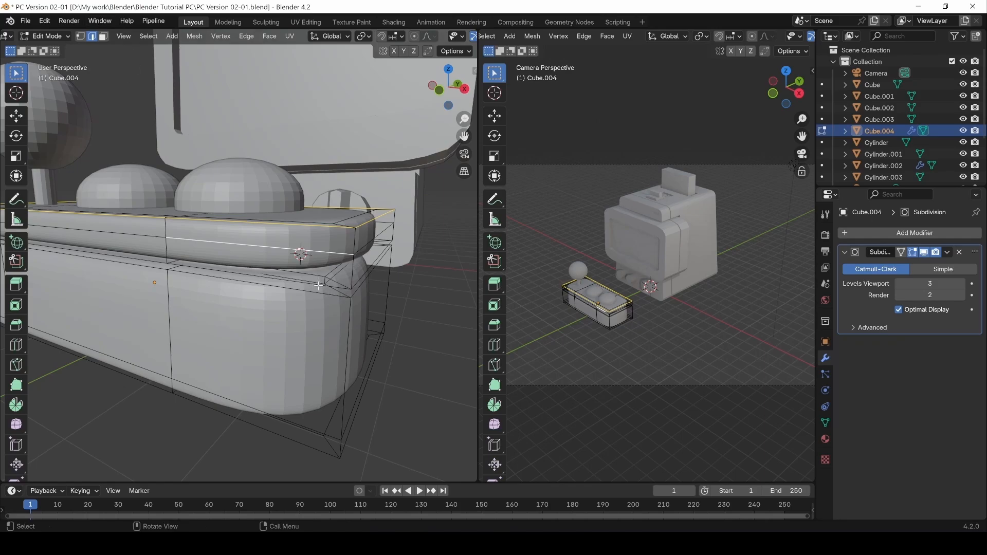
pyautogui.click(301, 281)
pyautogui.doubleClick(299, 282)
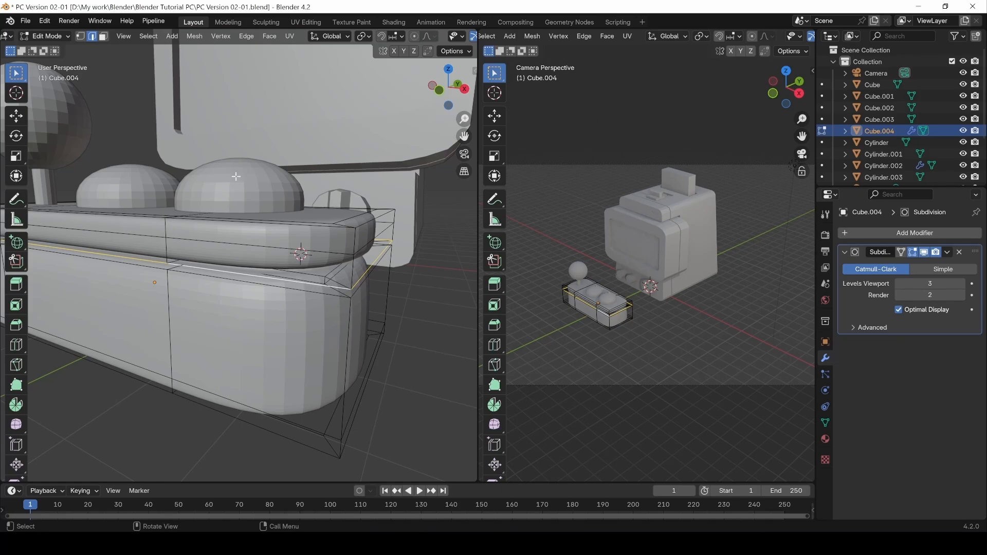
# Crease the seam loop at 0.656 and the neighbouring seam loop at 0.979.
pyautogui.rightClick(296, 280)
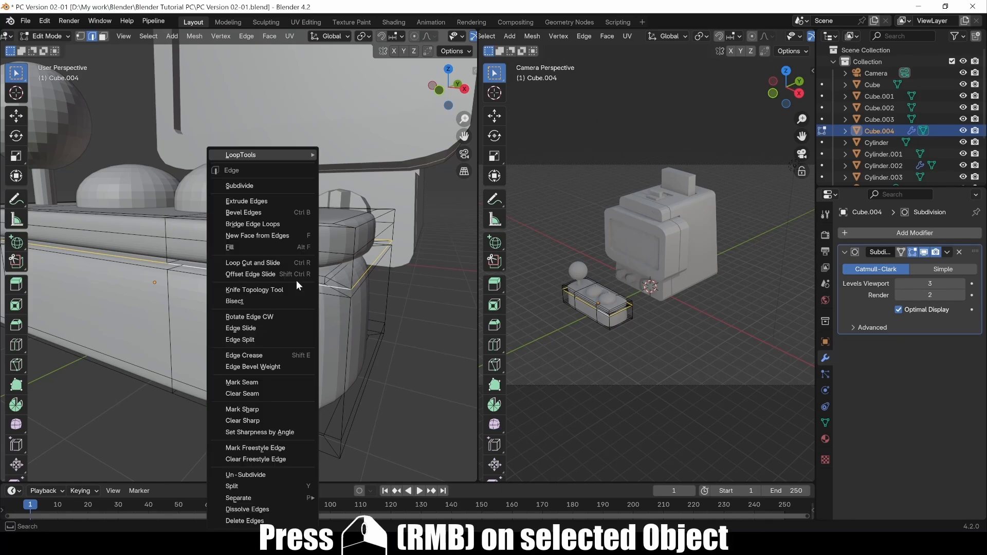
pyautogui.click(241, 355)
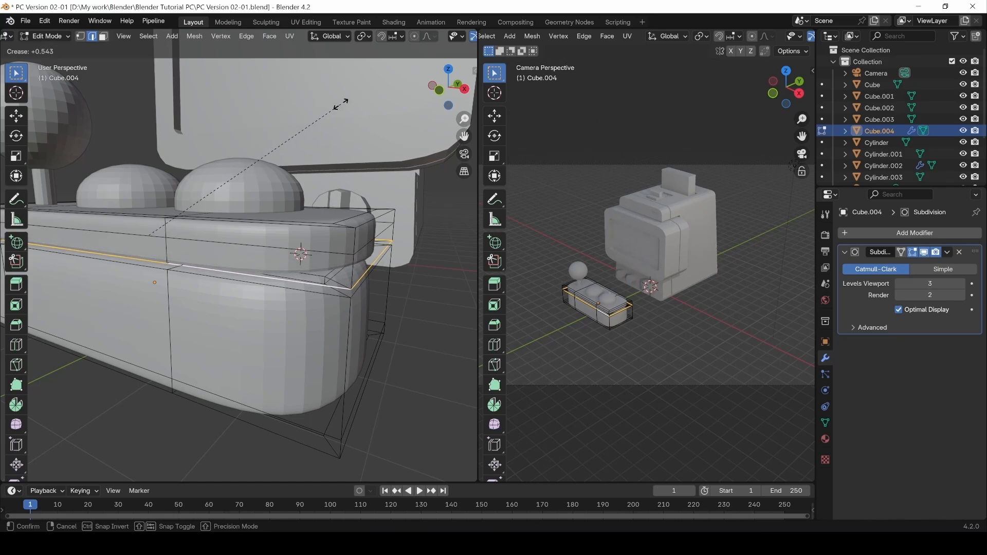
pyautogui.click(355, 95)
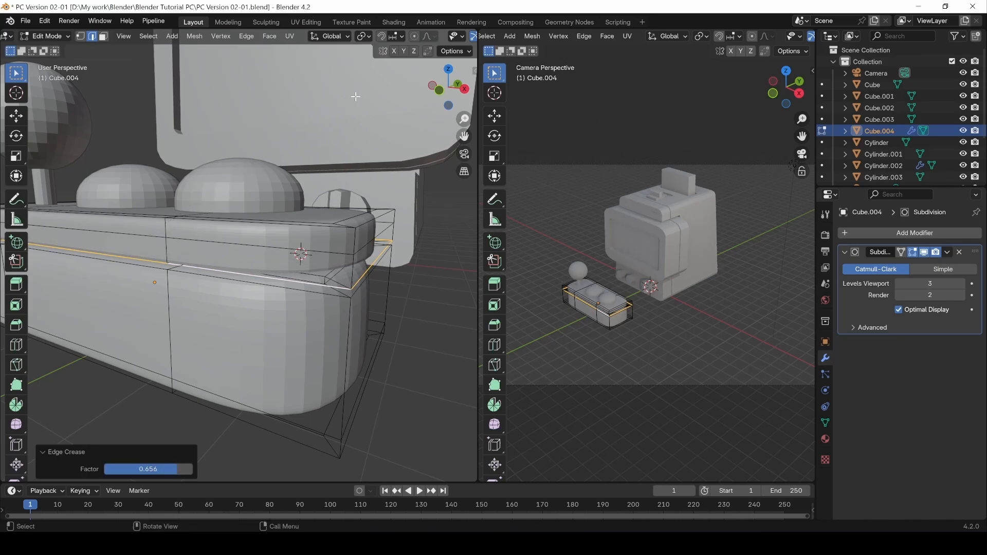
pyautogui.doubleClick(331, 297)
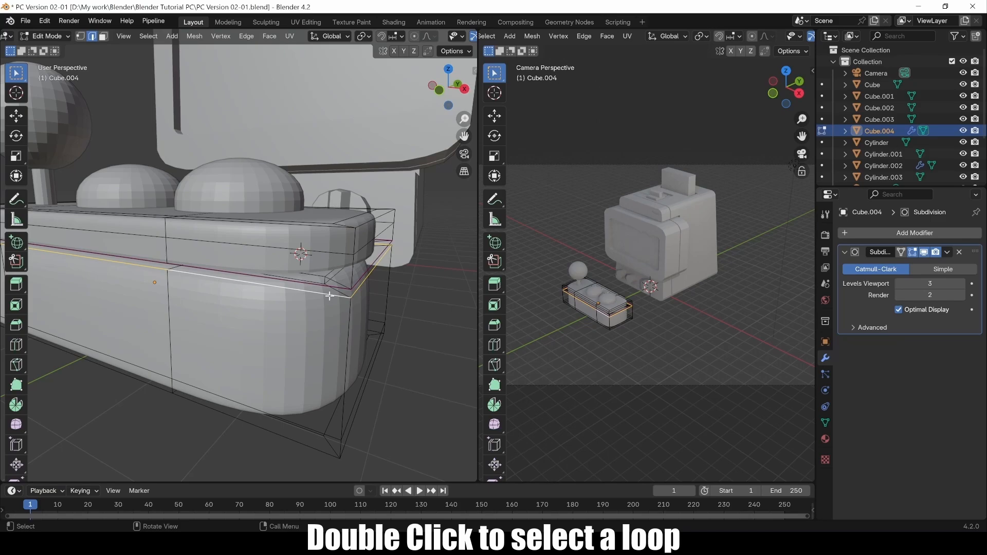
pyautogui.rightClick(313, 294)
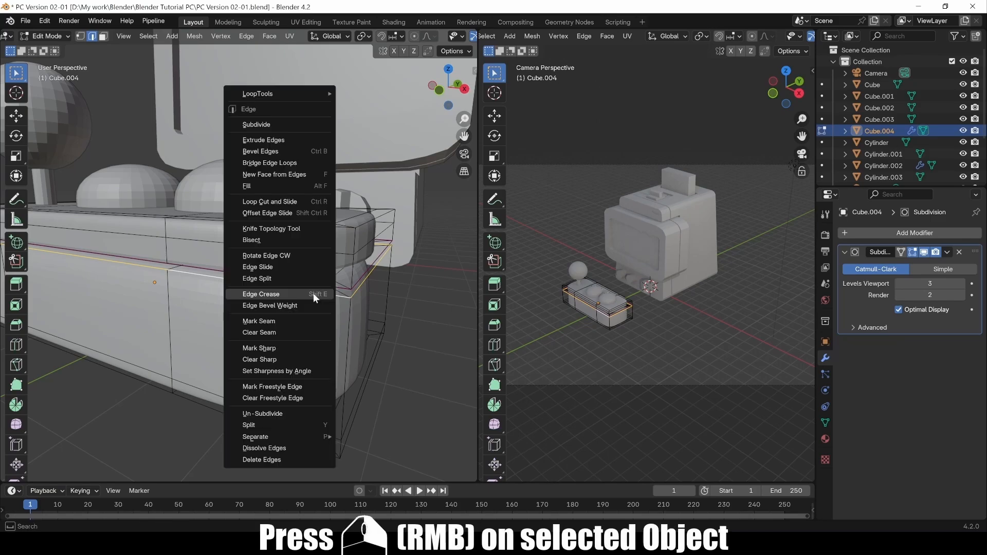
pyautogui.click(265, 295)
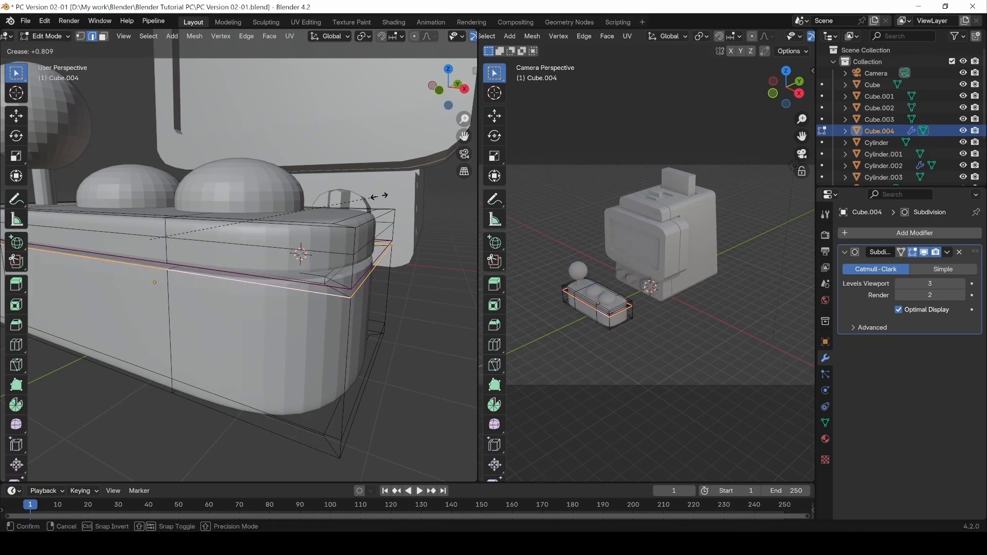
pyautogui.click(399, 197)
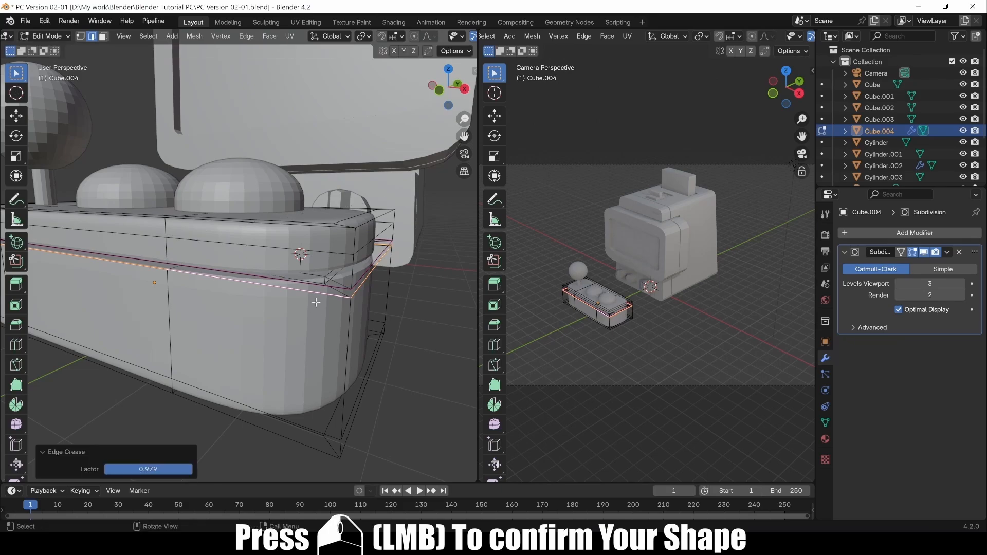
# Select individual edges along the seam's upper edge and corner.
pyautogui.moveTo(316, 303); pyautogui.dragTo(325, 268, button='middle')
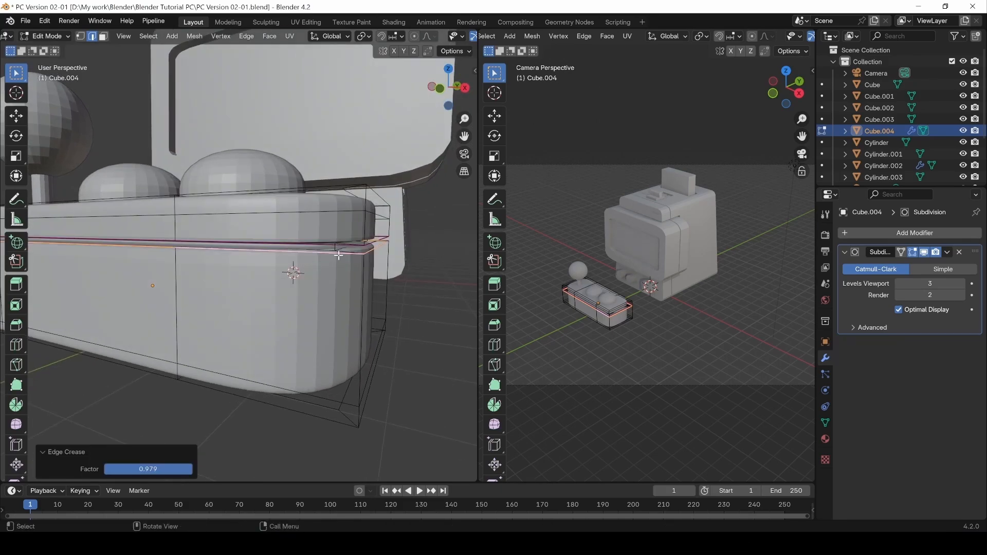
pyautogui.scroll(3, 338, 257)
pyautogui.click(433, 232)
pyautogui.moveTo(433, 232); pyautogui.dragTo(434, 330, button='middle')
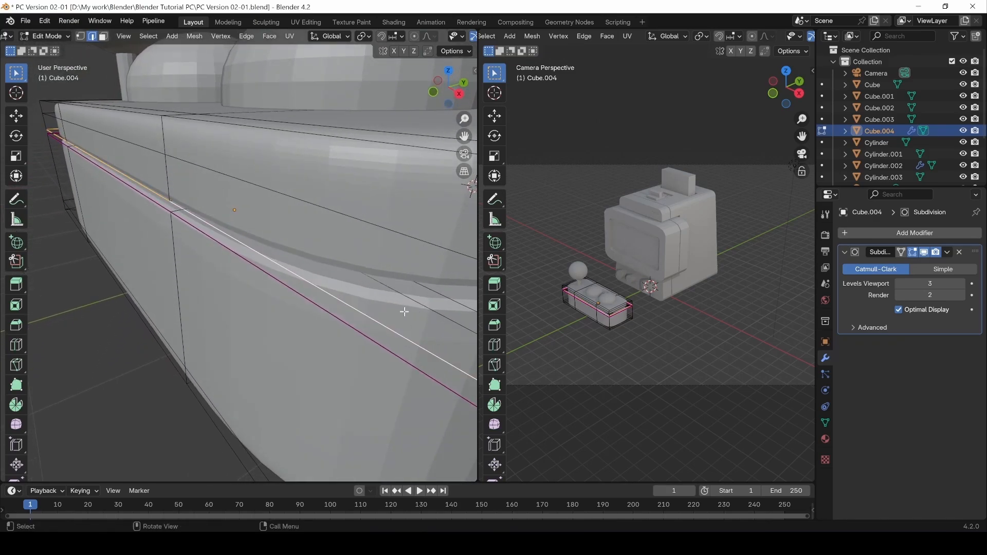
pyautogui.moveTo(404, 312); pyautogui.dragTo(332, 287, button='middle')
pyautogui.keyDown('alt'); pyautogui.moveTo(230, 171); pyautogui.dragTo(228, 222); pyautogui.keyUp('alt')
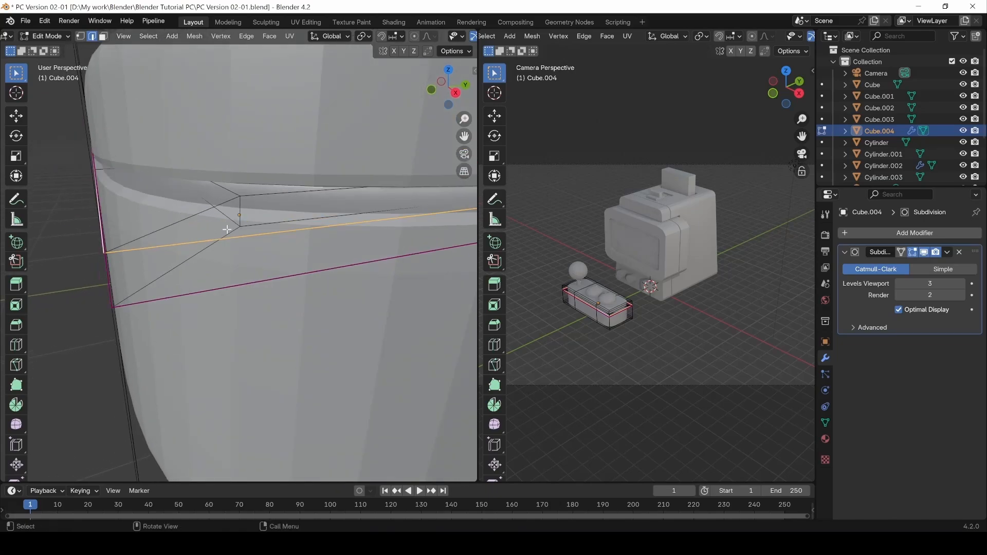
pyautogui.click(230, 216)
pyautogui.moveTo(231, 220)
pyautogui.mouseDown(button='middle')
pyautogui.moveTo(238, 229)
pyautogui.moveTo(238, 220)
pyautogui.mouseUp(button='middle')
pyautogui.click(194, 183)
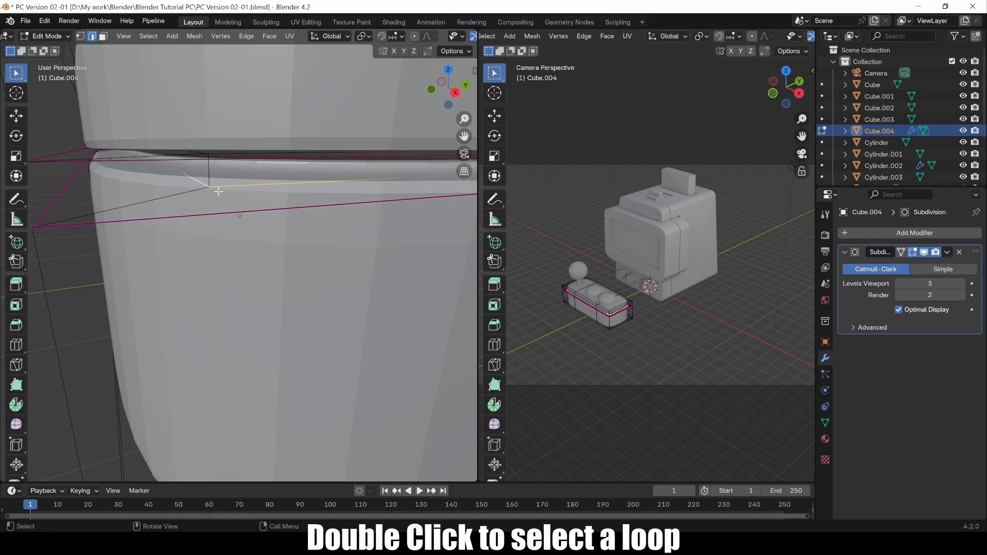
pyautogui.moveTo(211, 189); pyautogui.dragTo(207, 193, button='middle')
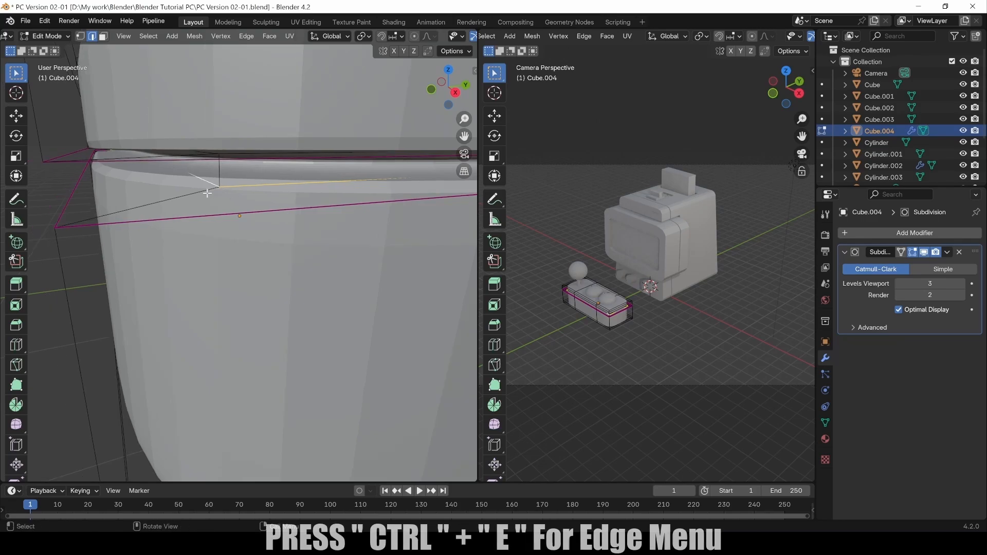
# Browse the Ctrl+E edge menu, the header Edge menu and the right-click edge menu.
pyautogui.hotkey('ctrl', 'e')
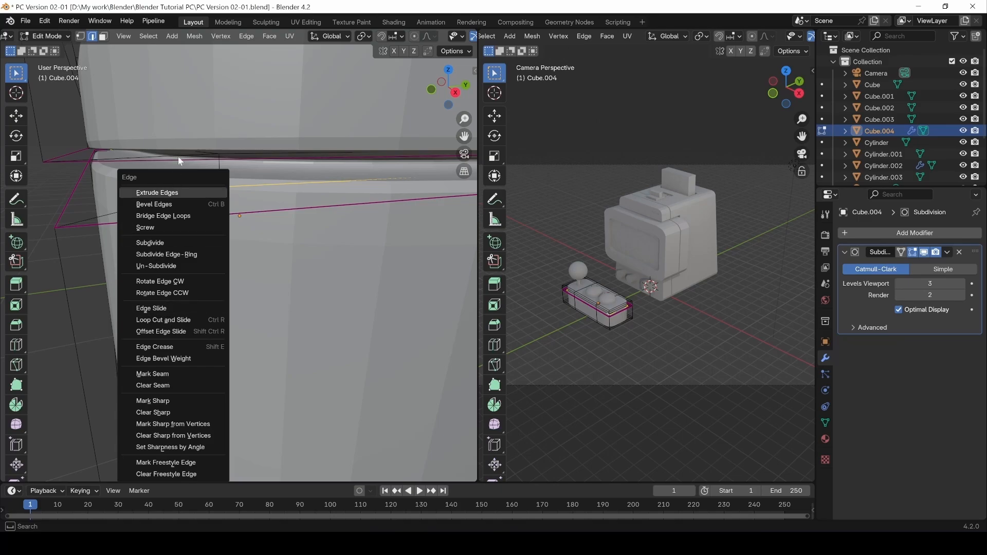
pyautogui.click(246, 36)
pyautogui.click(267, 139)
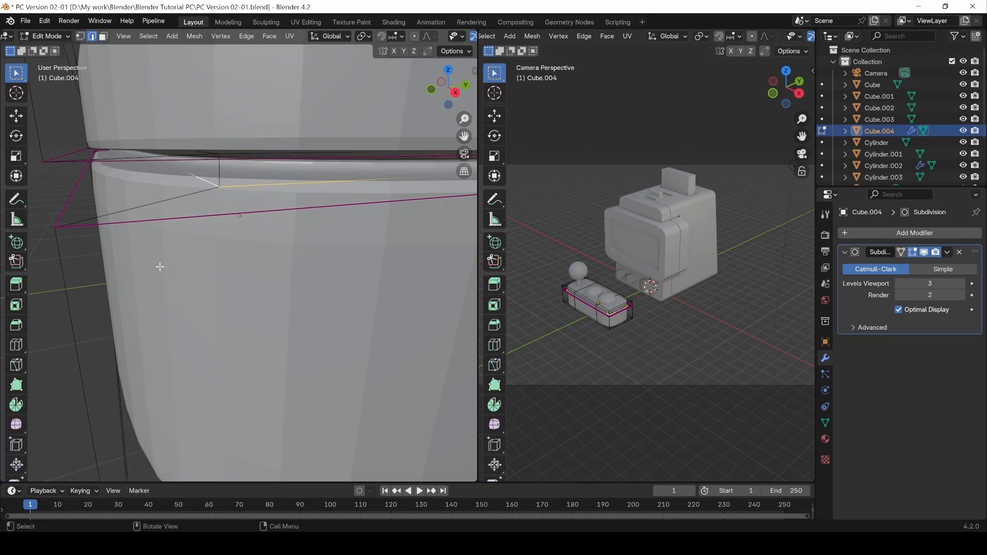
pyautogui.hotkey('ctrl', 'e')
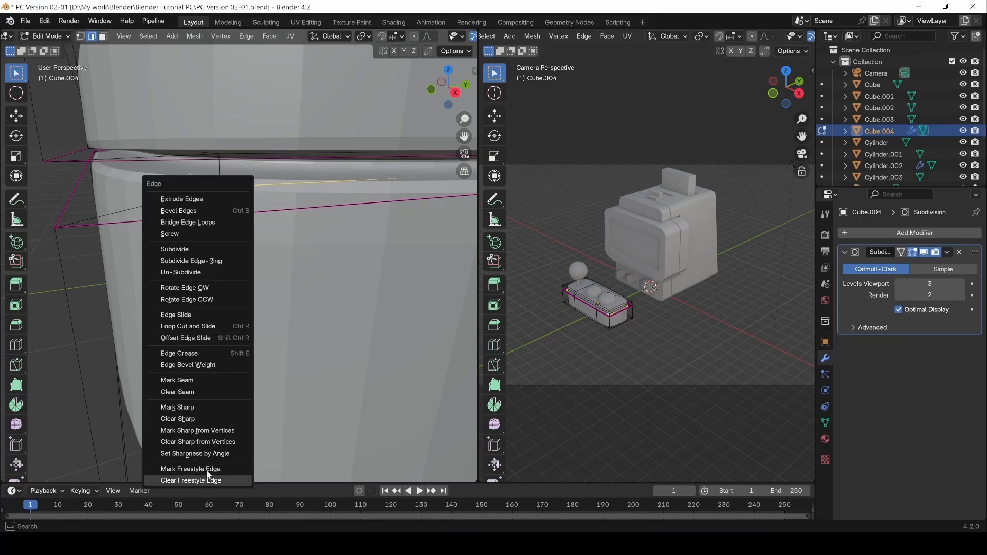
pyautogui.click(245, 40)
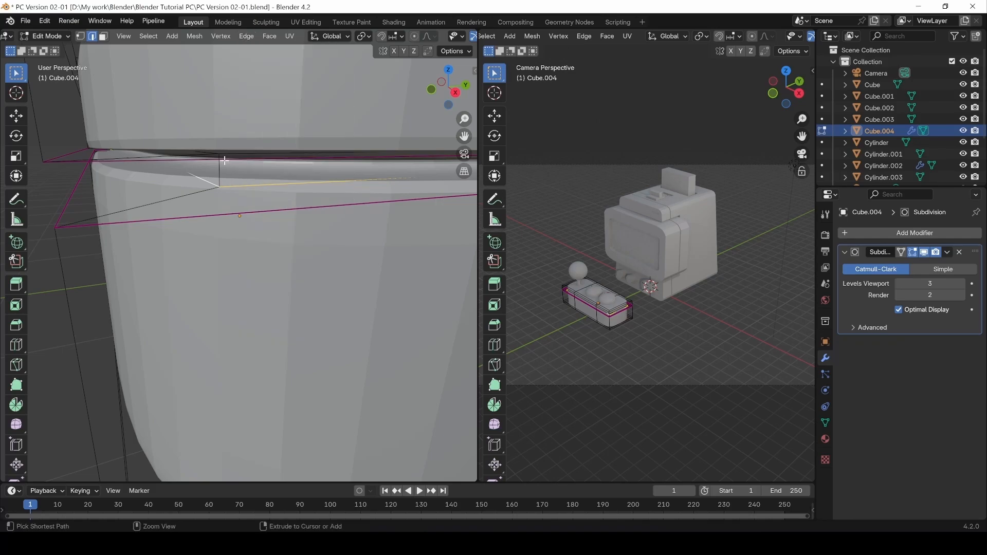
pyautogui.rightClick(223, 186)
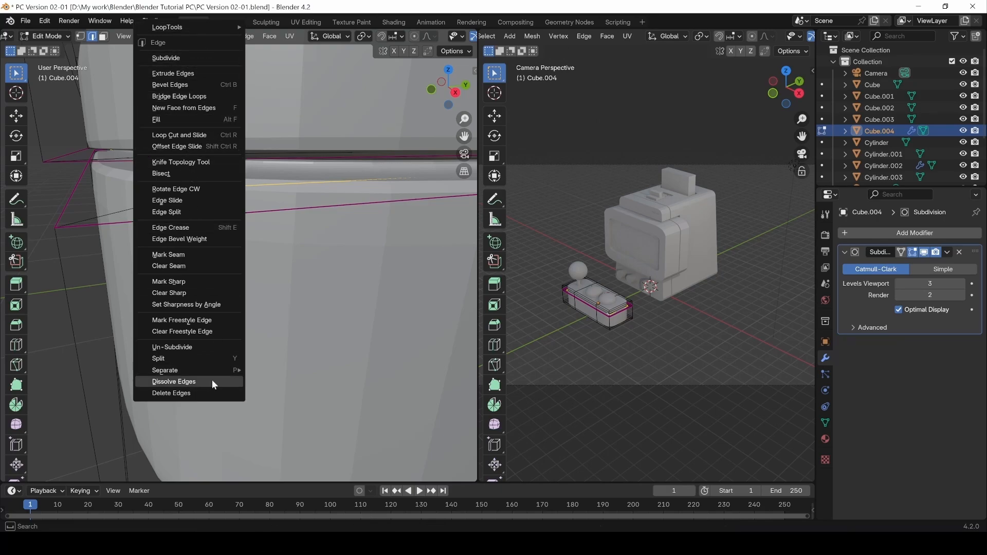
pyautogui.click(246, 36)
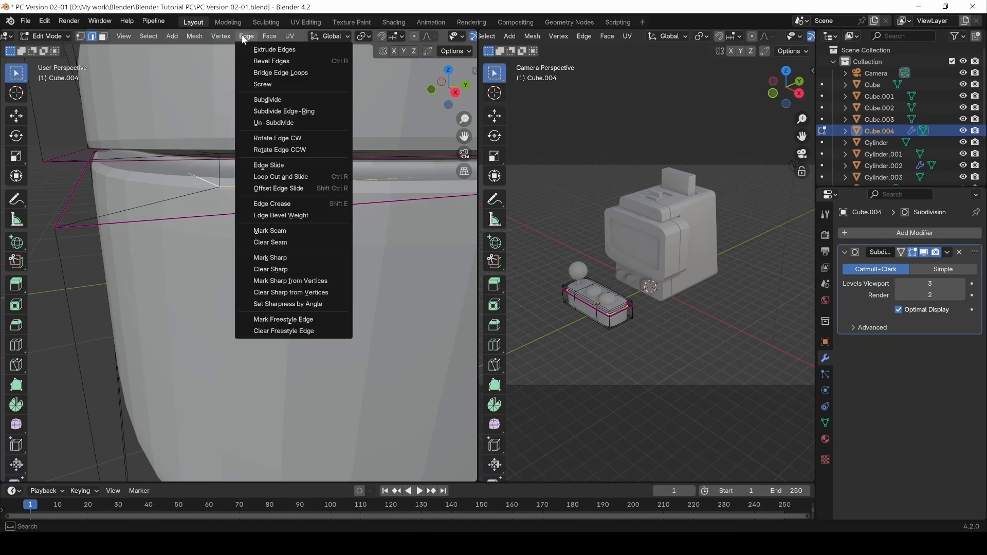
pyautogui.moveTo(195, 36)
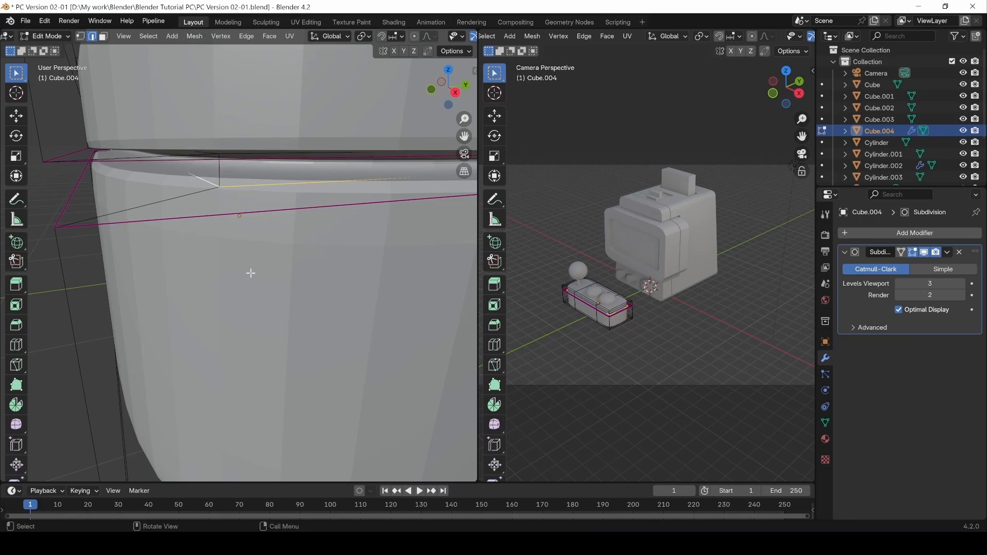
pyautogui.hotkey('ctrl', 'e')
# Browse the face, vertex and edge operation menus (Ctrl+F, Ctrl+V, Ctrl+E) and header lists.
pyautogui.hotkey('ctrl', 'f')
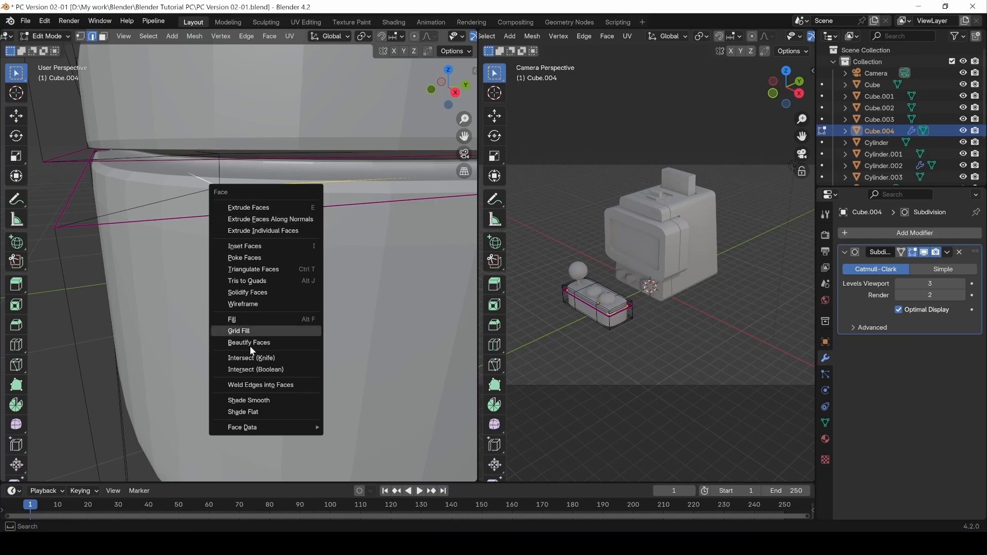
pyautogui.press('Escape')
pyautogui.hotkey('ctrl', 'v')
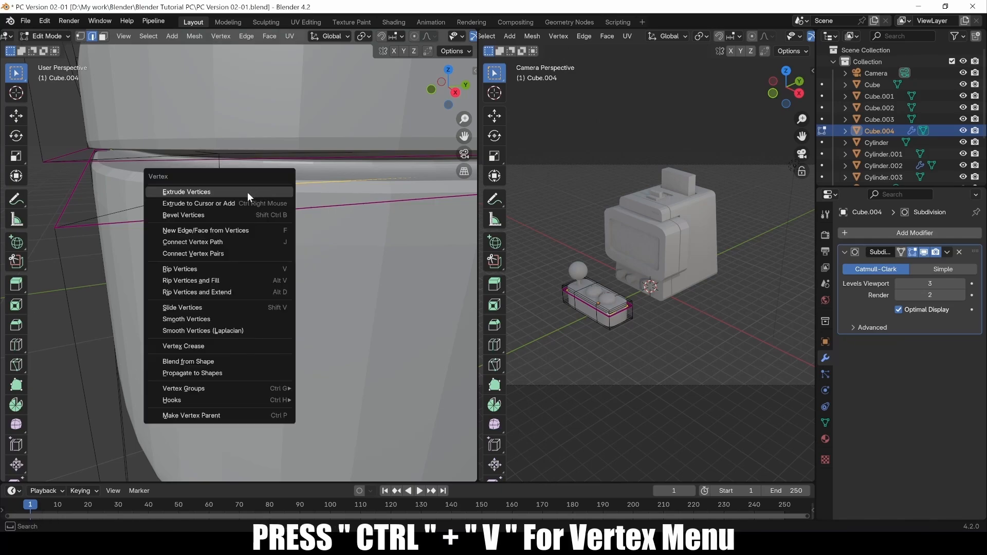
pyautogui.press('Escape')
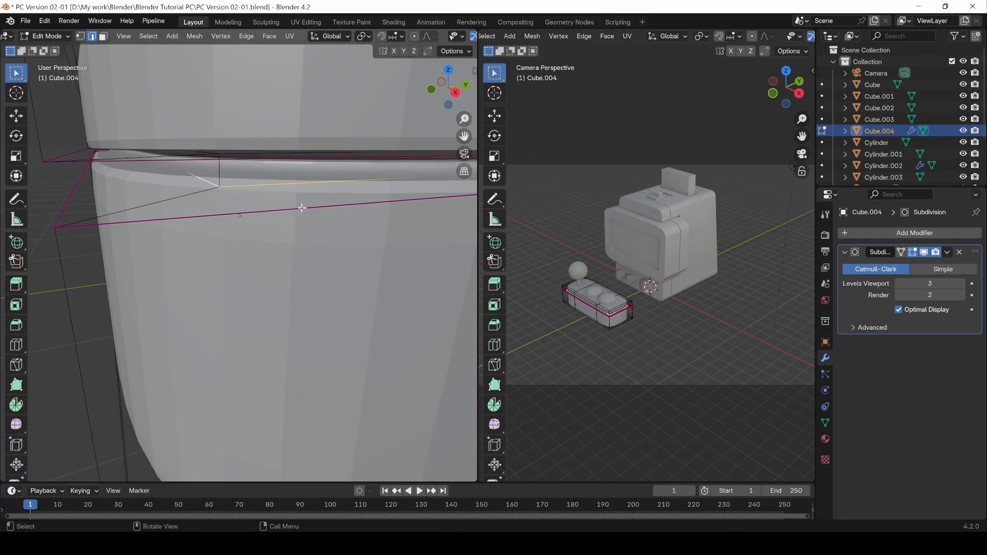
pyautogui.hotkey('ctrl', 'e')
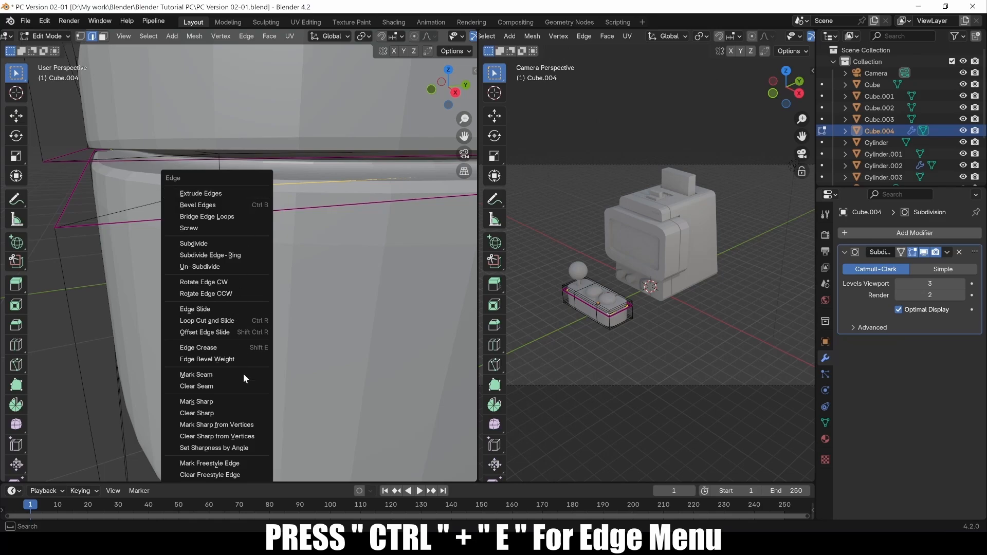
pyautogui.press('Escape')
pyautogui.hotkey('ctrl', 'f')
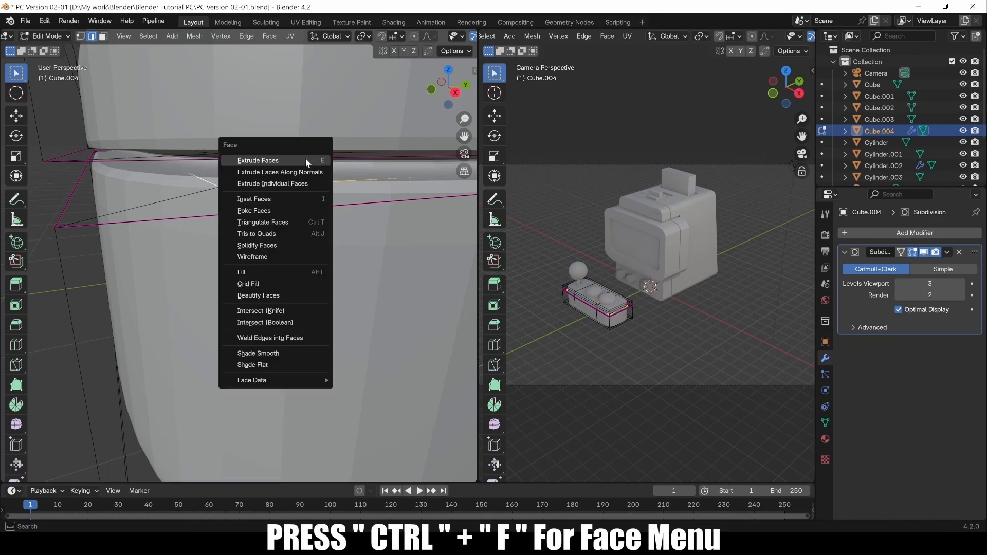
pyautogui.press('Escape')
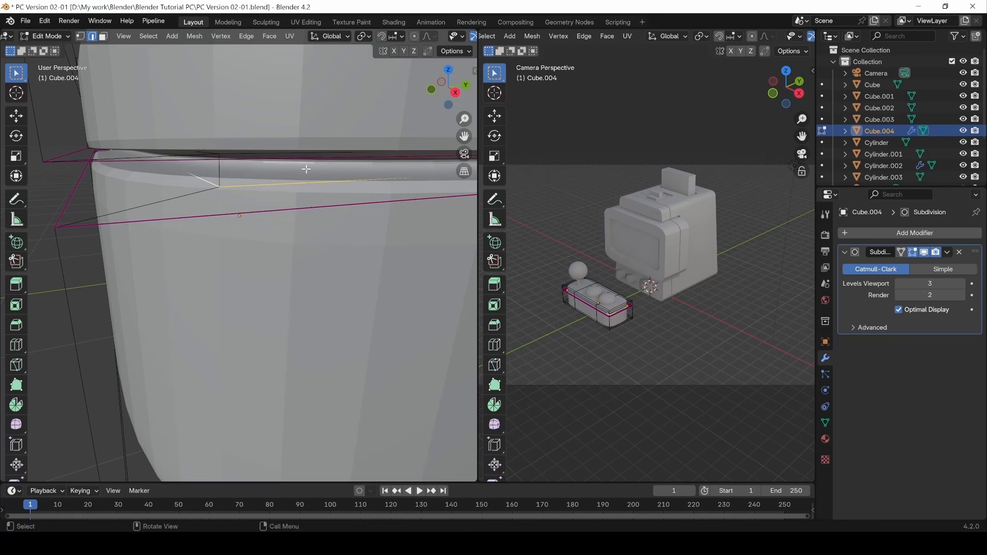
pyautogui.hotkey('ctrl', 'v')
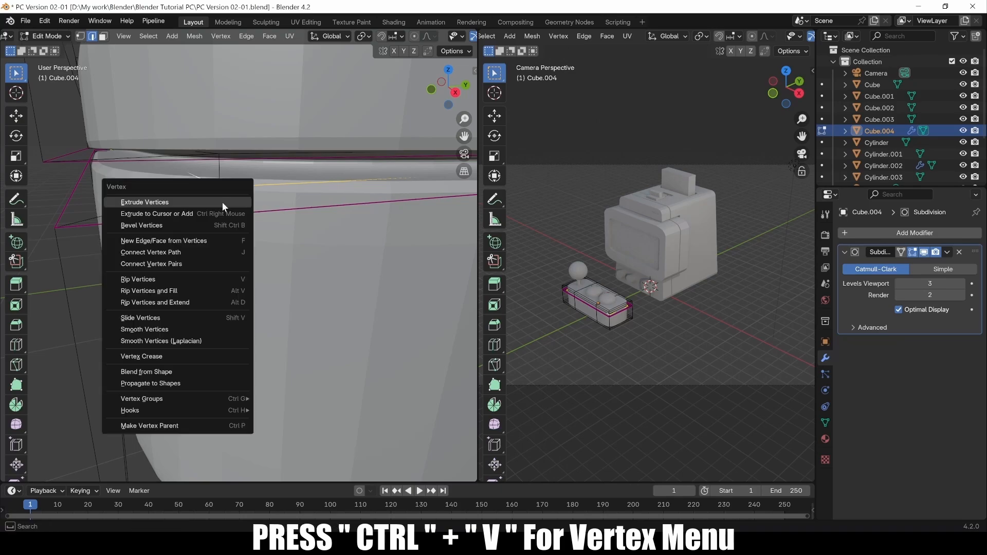
pyautogui.press('Escape')
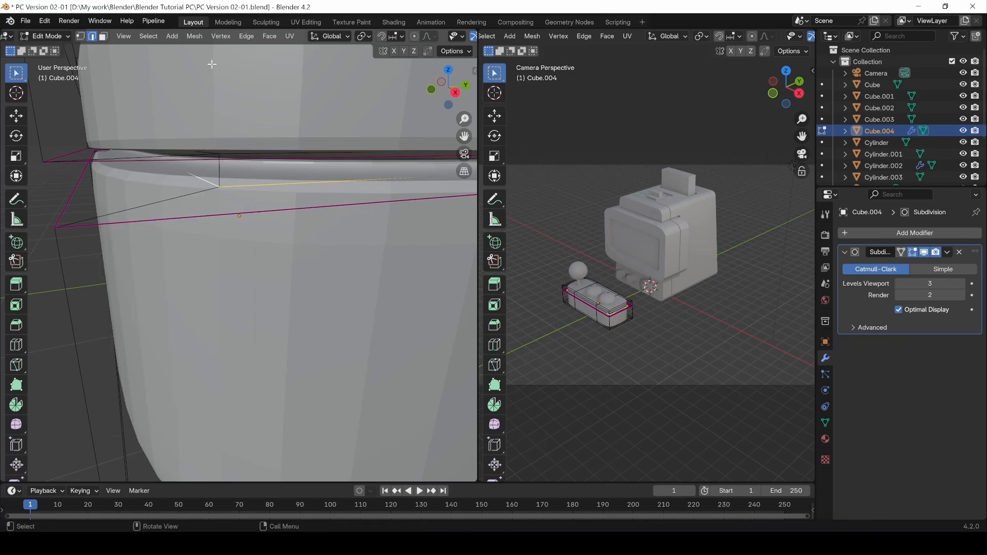
pyautogui.click(231, 37)
pyautogui.moveTo(271, 37)
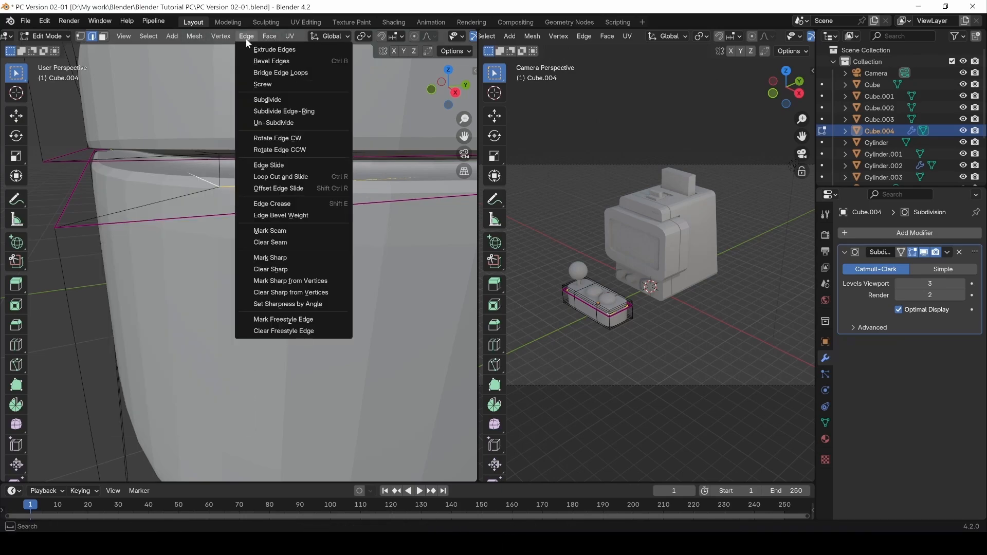
pyautogui.rightClick(209, 183)
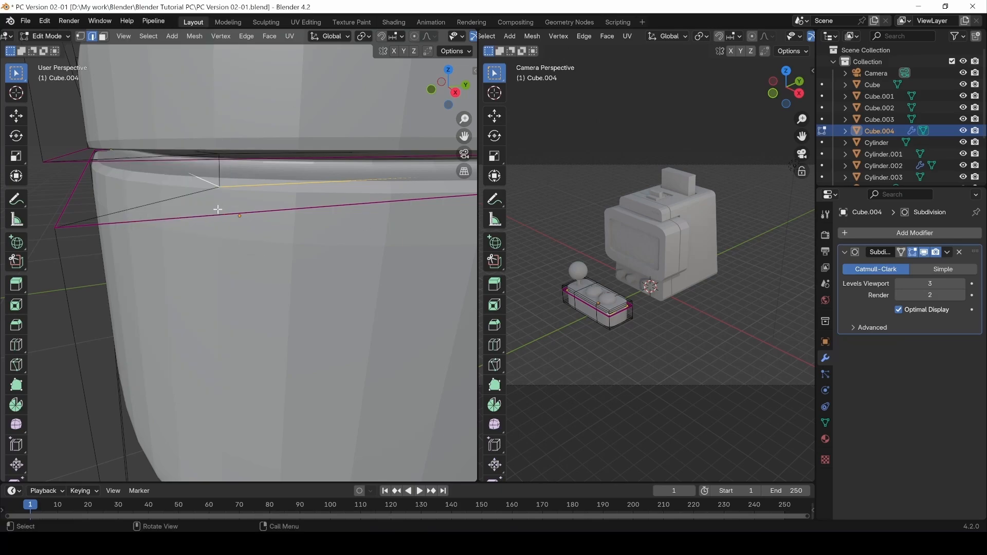
# Give the selected lip edge loop a full 1.0 edge crease.
pyautogui.hotkey('ctrl', 'e')
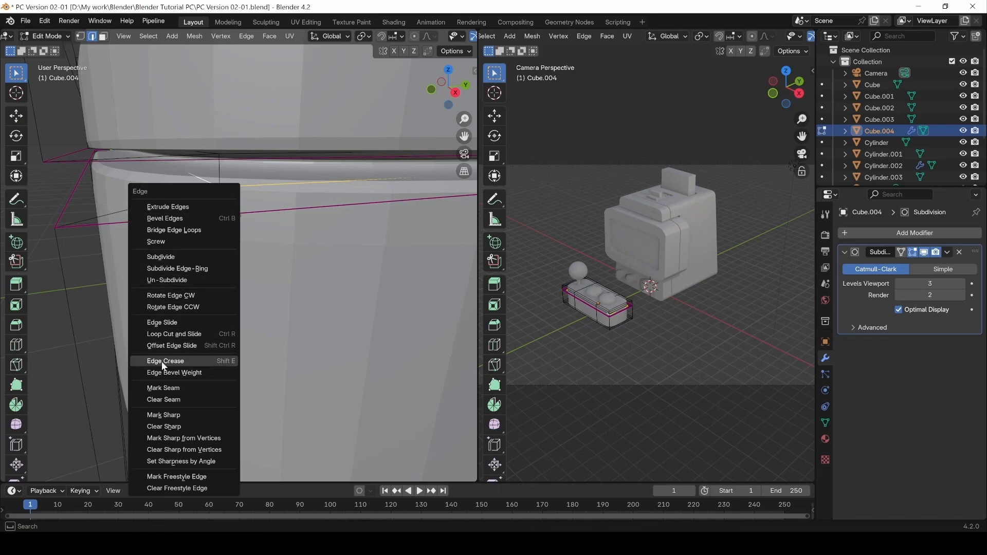
pyautogui.click(225, 358)
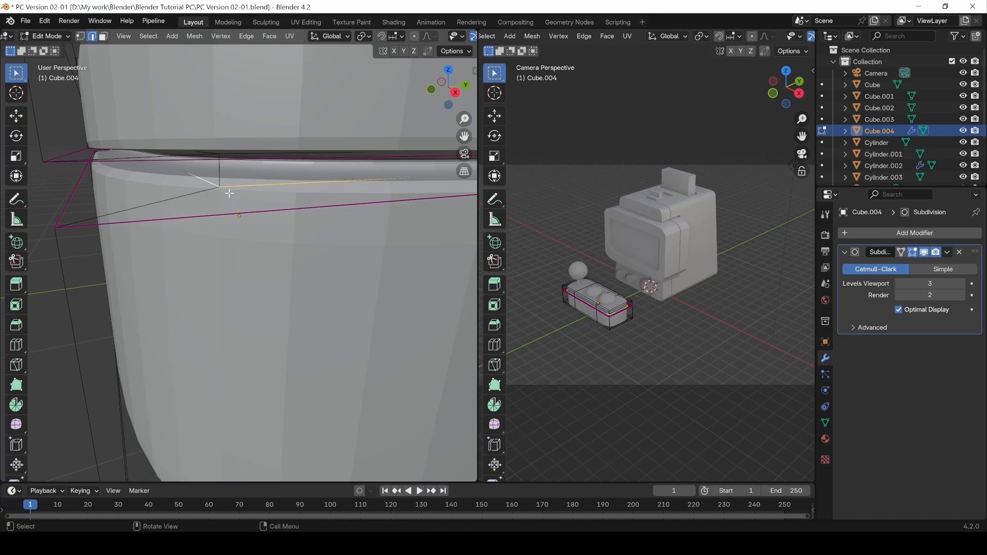
pyautogui.hotkey('shift', 'e')
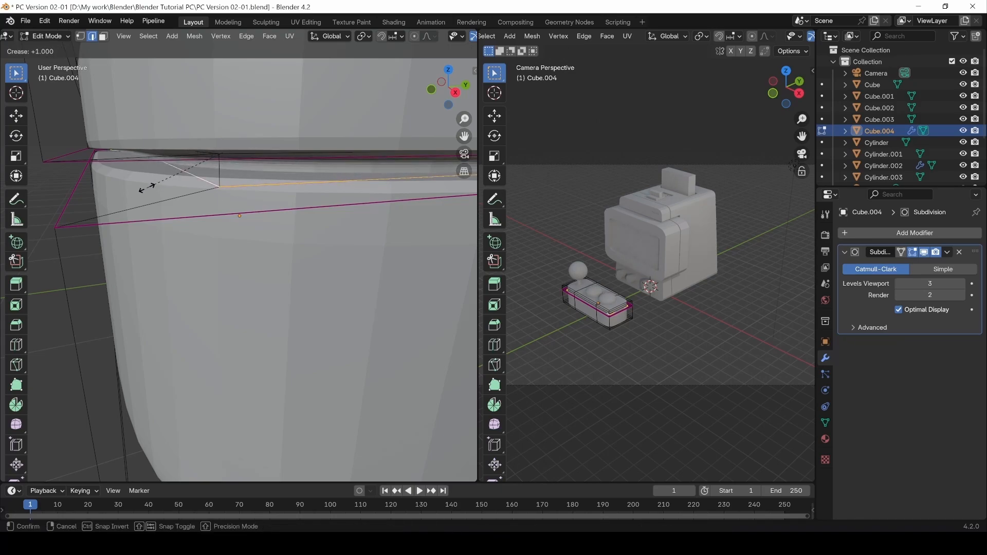
pyautogui.click(119, 205)
pyautogui.moveTo(207, 165); pyautogui.dragTo(239, 214, button='middle')
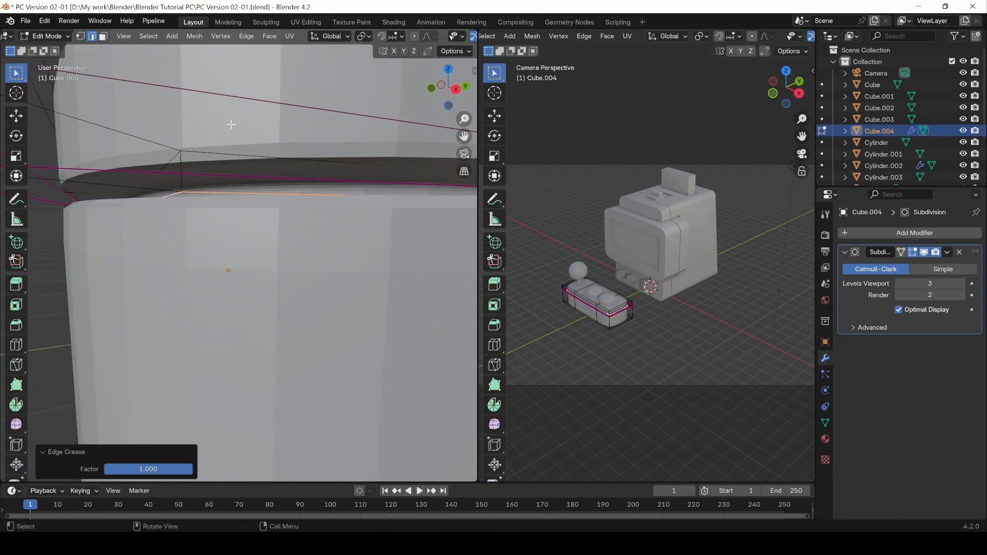
# Select the box's top edge loop and crease it fully to 1.0 as well.
pyautogui.doubleClick(223, 155)
pyautogui.hotkey('shift', 'e')
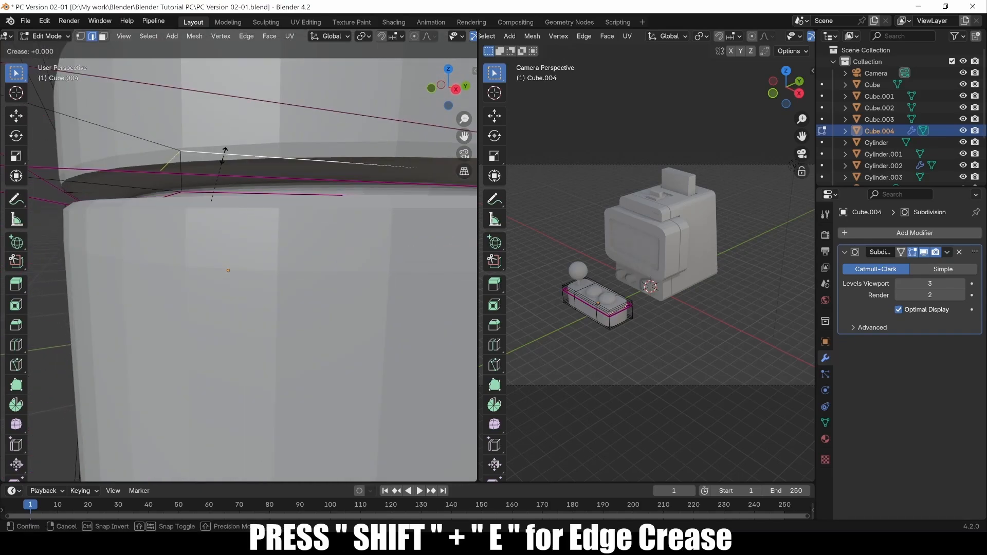
pyautogui.click(68, 97)
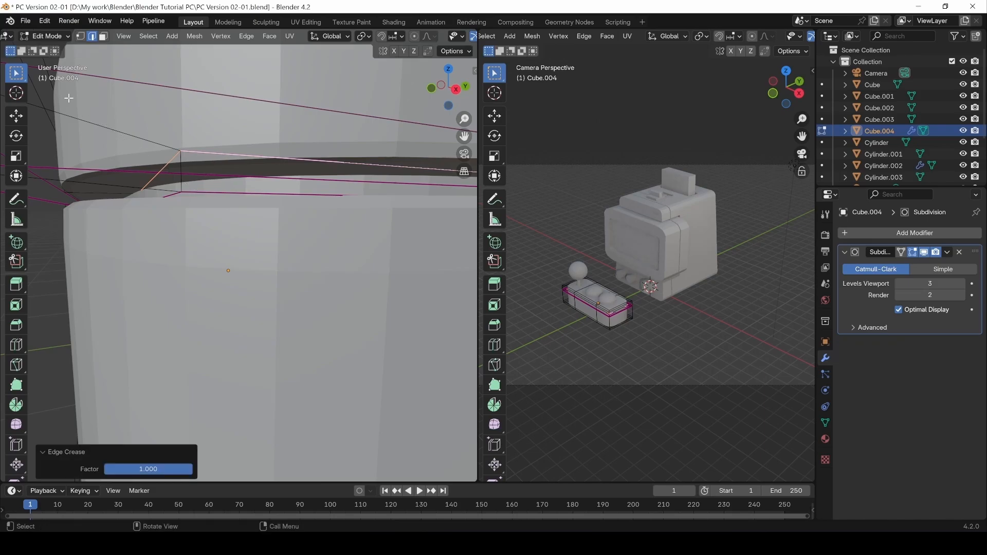
pyautogui.moveTo(141, 170); pyautogui.dragTo(205, 206, button='middle')
pyautogui.scroll(-9, 201, 234)
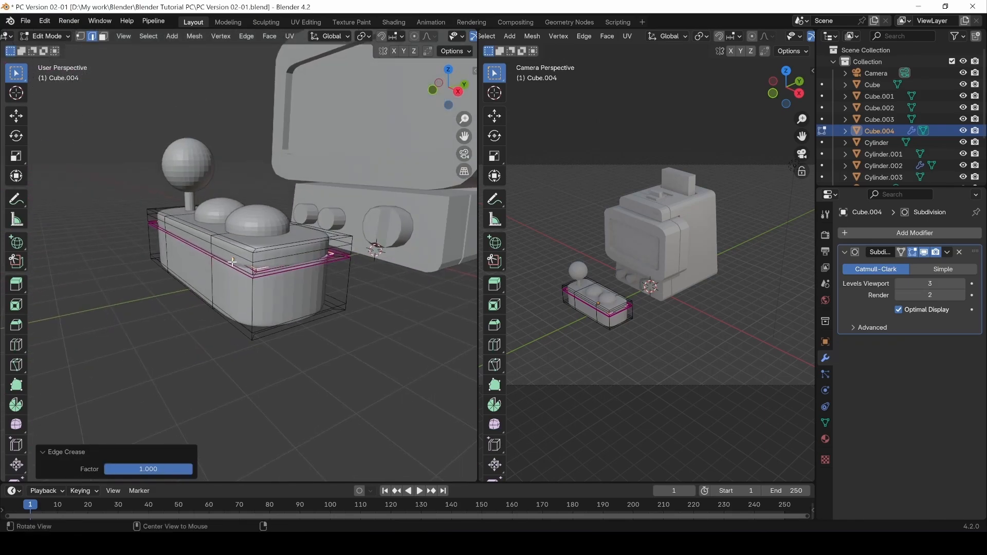
# Apply Shade Smooth to the joystick box (Cube.004) in Object Mode.
pyautogui.click(187, 338)
pyautogui.moveTo(188, 338); pyautogui.dragTo(208, 323, button='middle')
pyautogui.press('Tab')
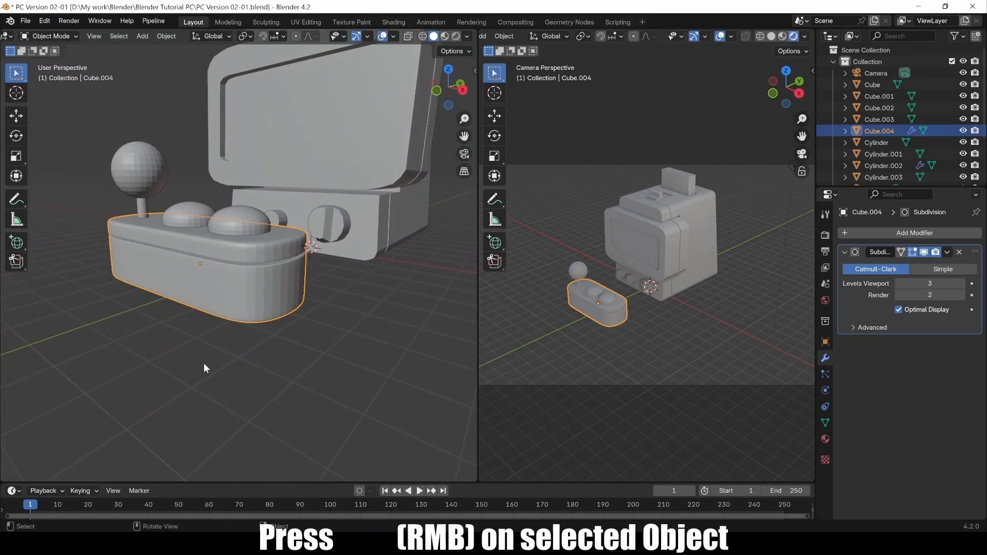
pyautogui.click(204, 363)
pyautogui.moveTo(282, 266)
pyautogui.mouseDown(button='middle')
pyautogui.moveTo(202, 266)
pyautogui.moveTo(301, 266)
pyautogui.mouseUp(button='middle')
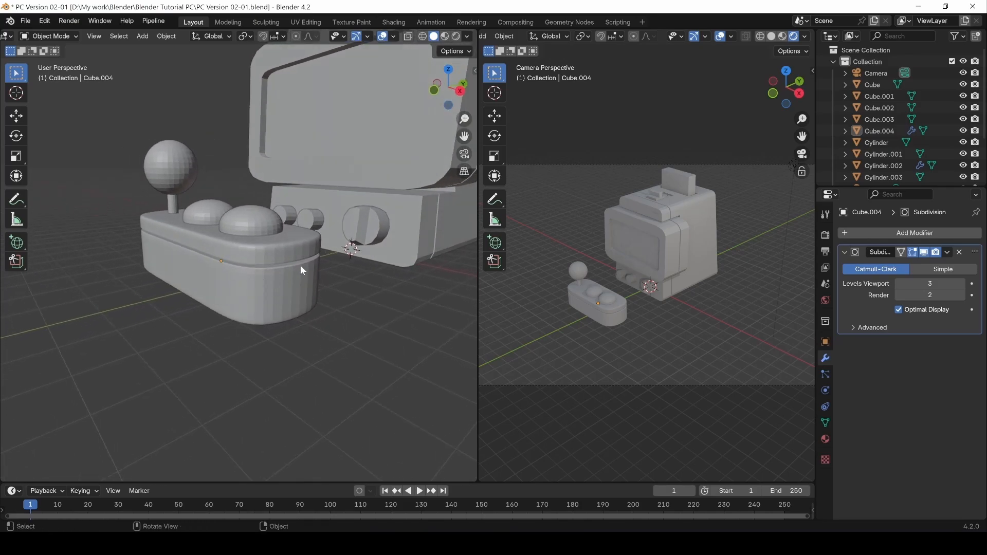
pyautogui.click(276, 302)
pyautogui.rightClick(273, 294)
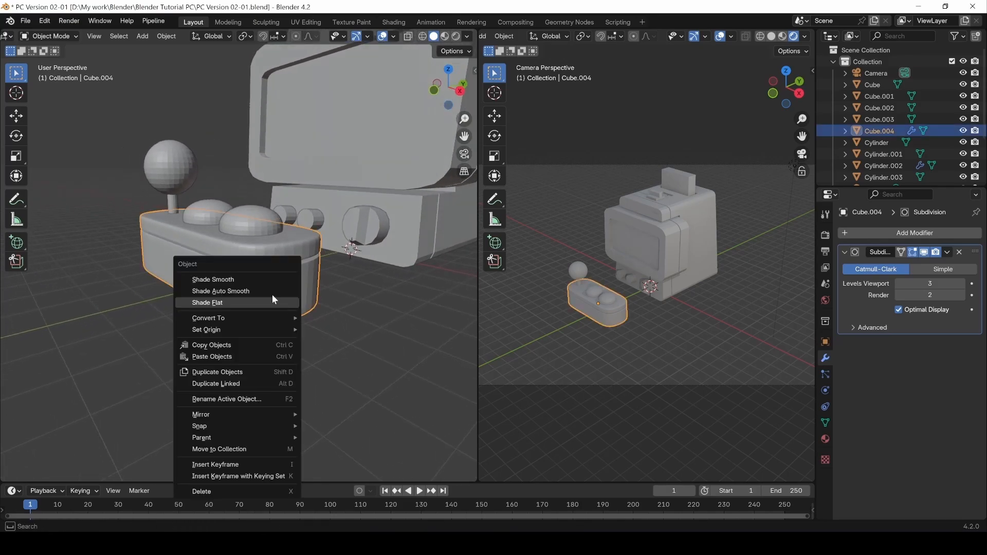
pyautogui.click(211, 277)
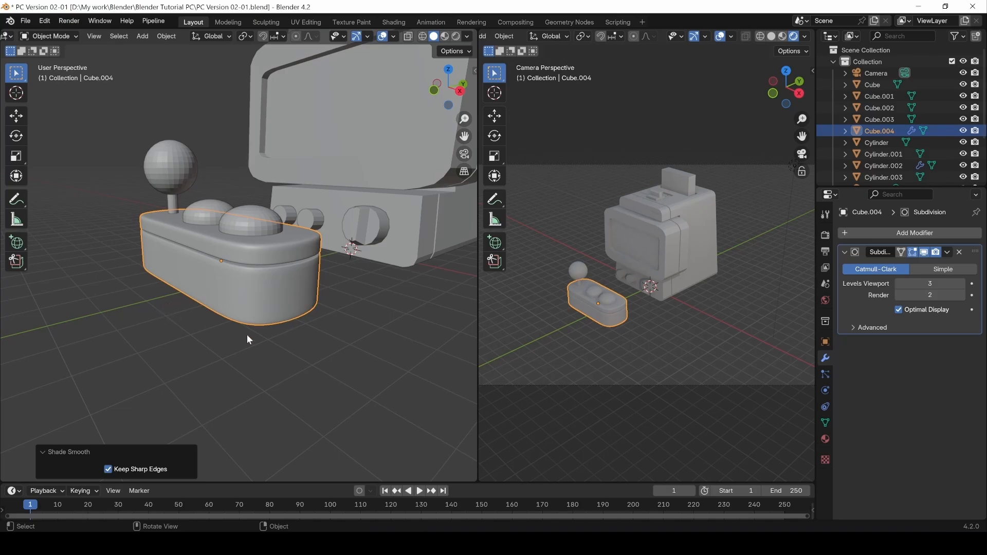
pyautogui.moveTo(247, 340); pyautogui.dragTo(215, 339, button='middle')
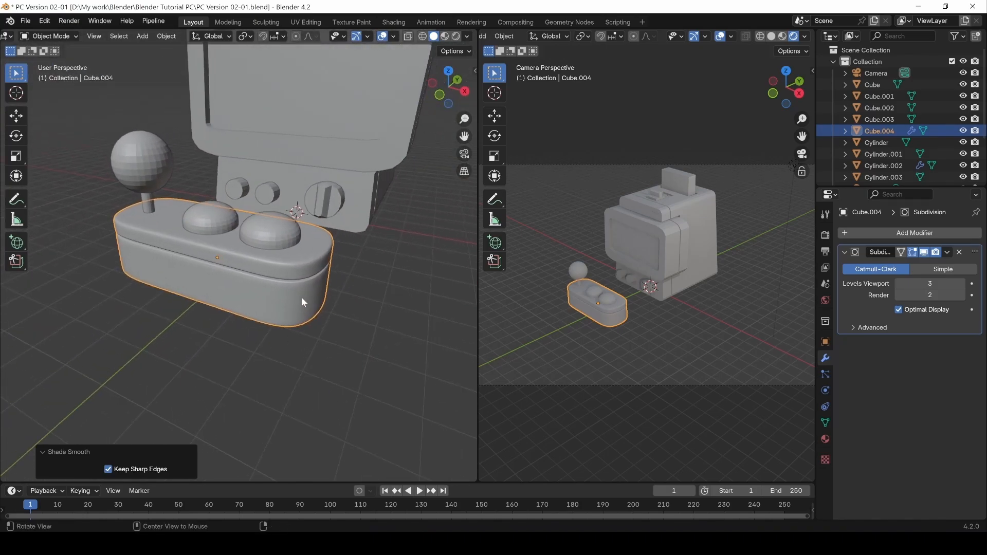
pyautogui.moveTo(302, 302); pyautogui.dragTo(288, 280, button='middle')
pyautogui.click(288, 278)
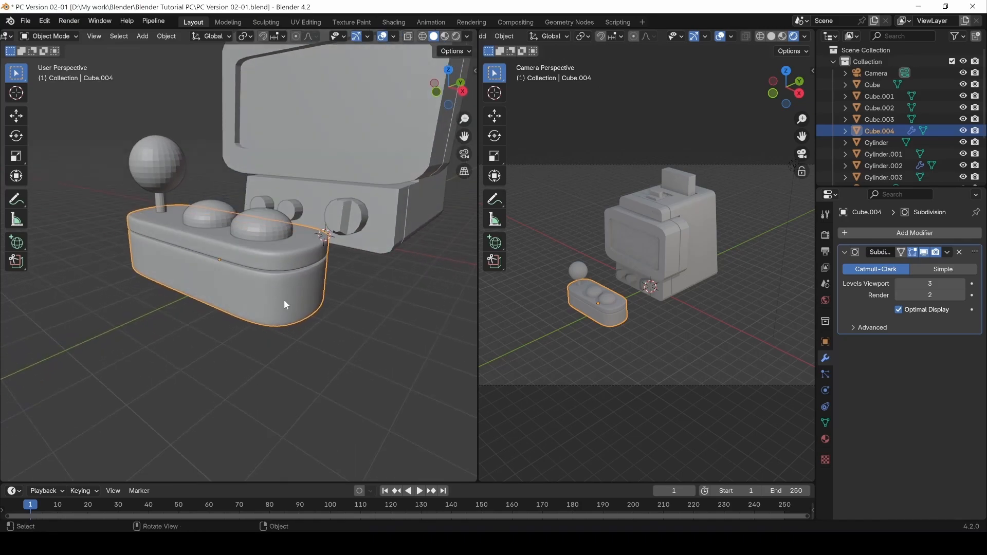
# In Edit Mode, select the box's upper edge loop, try a loop cut, then undo it.
pyautogui.press('Tab')
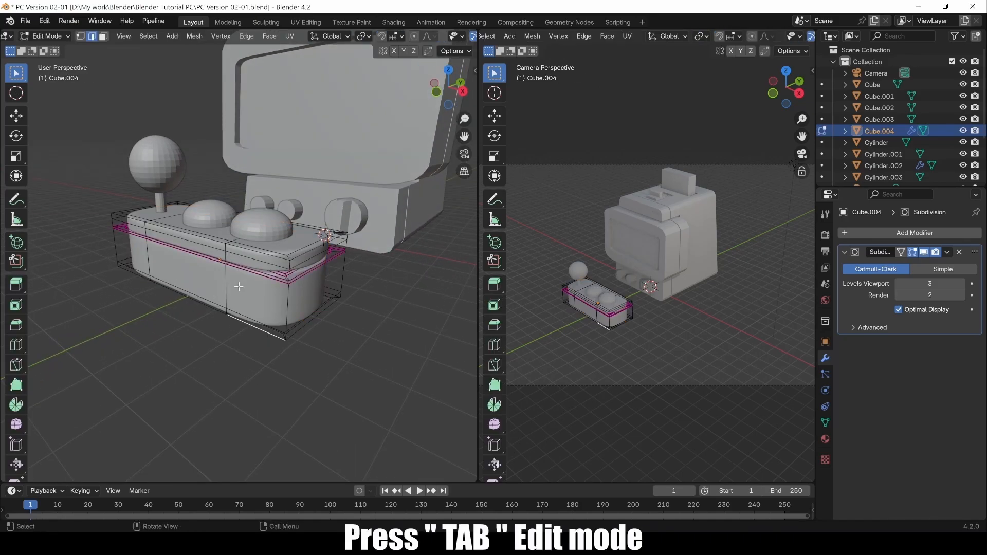
pyautogui.scroll(2, 238, 286)
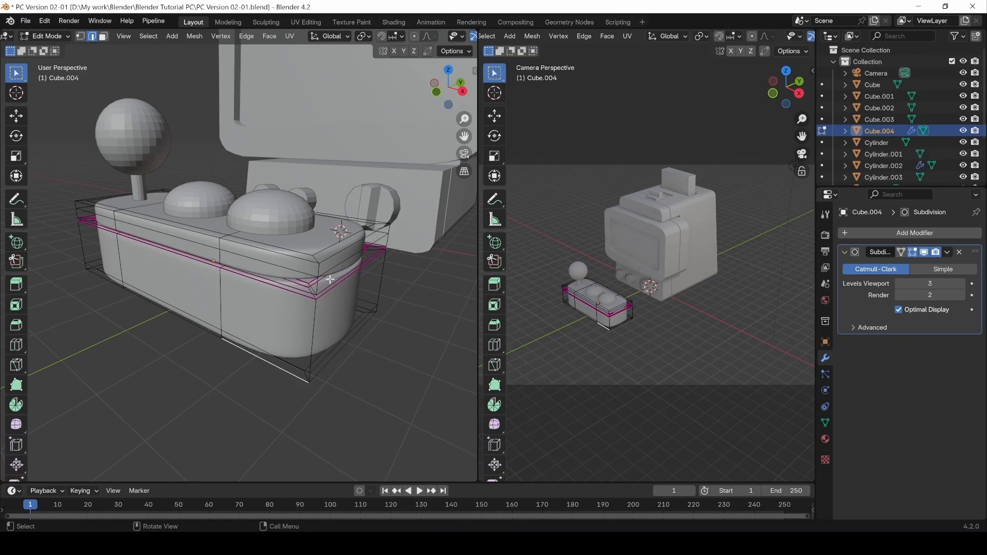
pyautogui.doubleClick(283, 292)
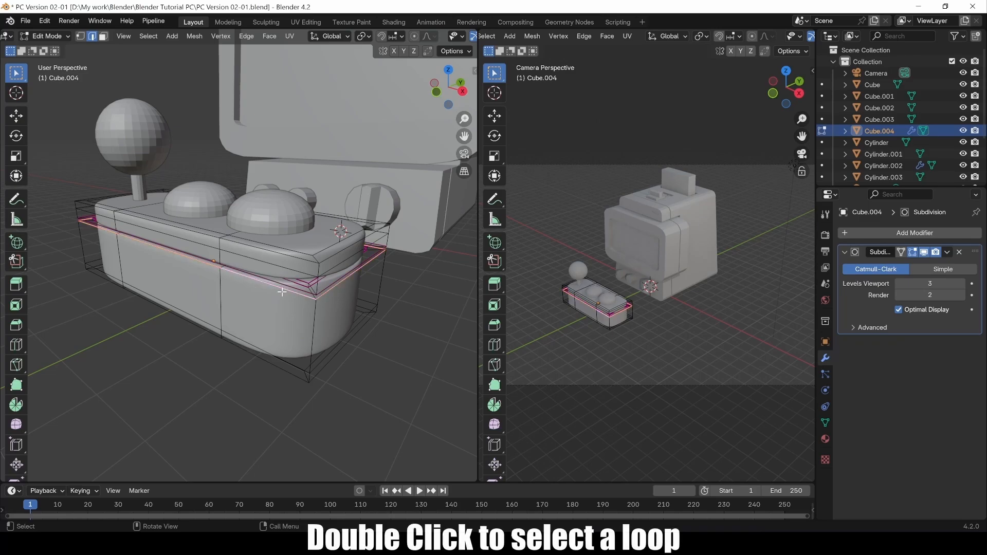
pyautogui.moveTo(322, 286); pyautogui.dragTo(315, 288, button='middle')
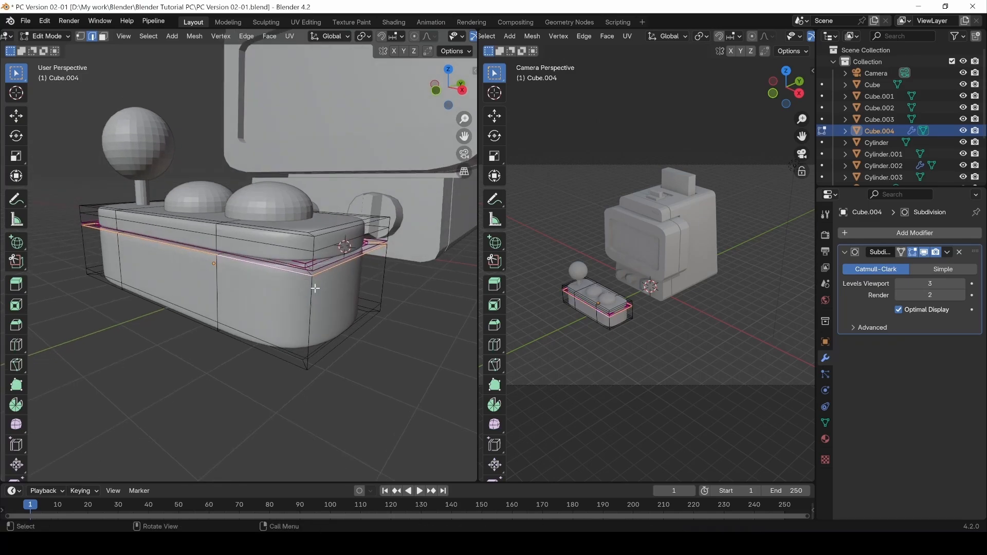
pyautogui.hotkey('ctrl', 'r')
pyautogui.click(310, 323)
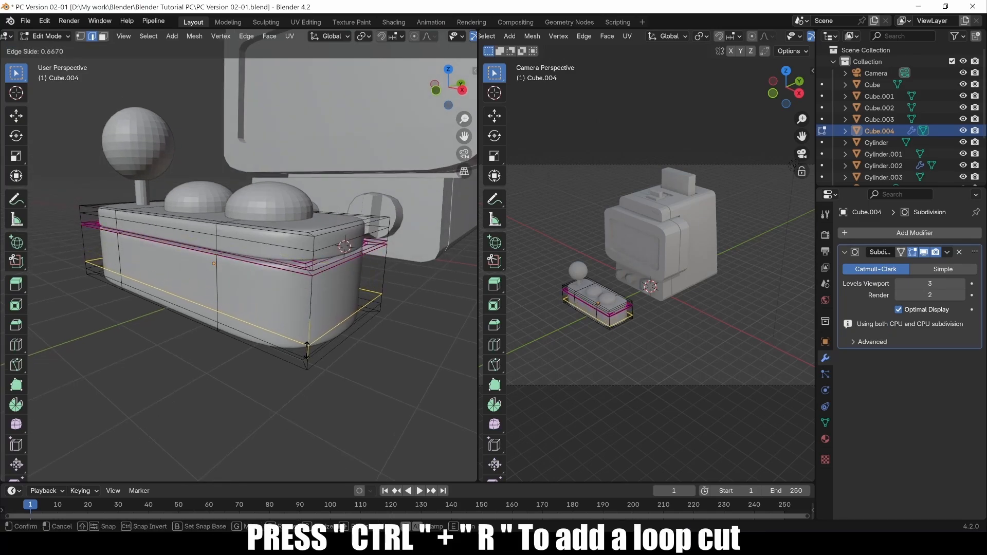
pyautogui.click(335, 343)
pyautogui.hotkey('ctrl', 'z')
pyautogui.moveTo(221, 319); pyautogui.dragTo(267, 280, button='middle')
# Slide a vertical edge loop on the joystick box's front along the X axis.
pyautogui.doubleClick(240, 328)
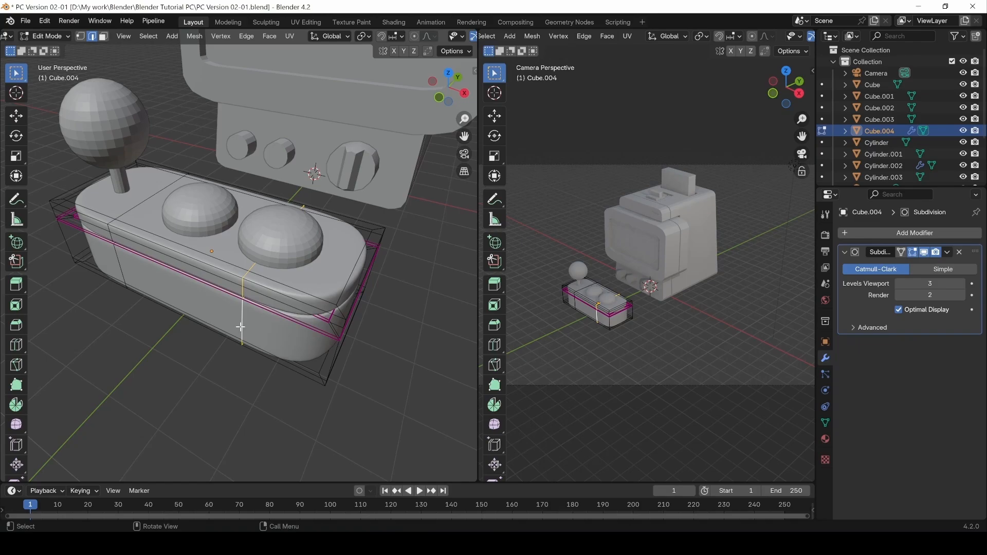
pyautogui.press('g')
pyautogui.press('x')
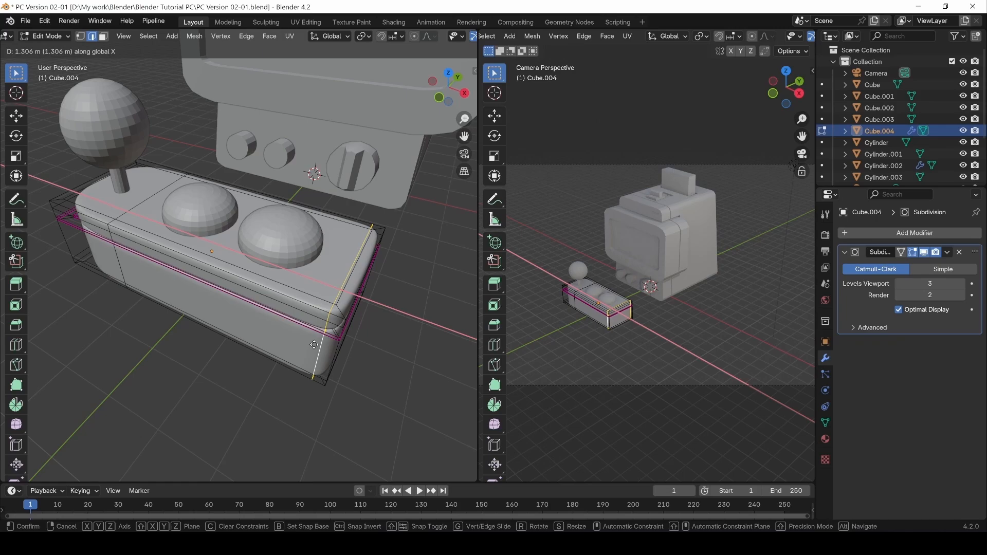
pyautogui.click(314, 344)
pyautogui.moveTo(420, 348); pyautogui.dragTo(381, 388, button='middle')
# Loop-cut a new vertical edge loop across the box.
pyautogui.hotkey('ctrl', 'r')
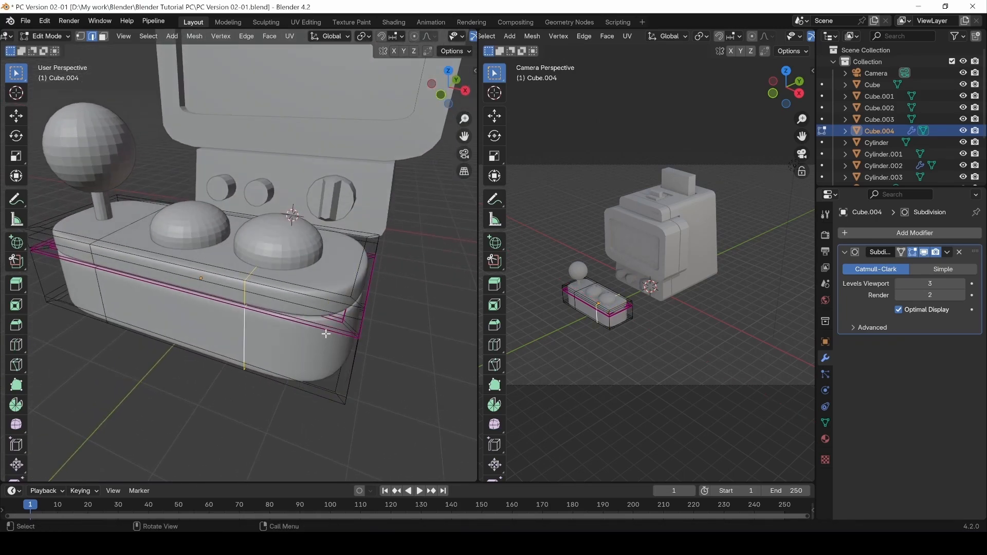
pyautogui.click(326, 333)
pyautogui.moveTo(360, 371); pyautogui.dragTo(344, 325, button='middle')
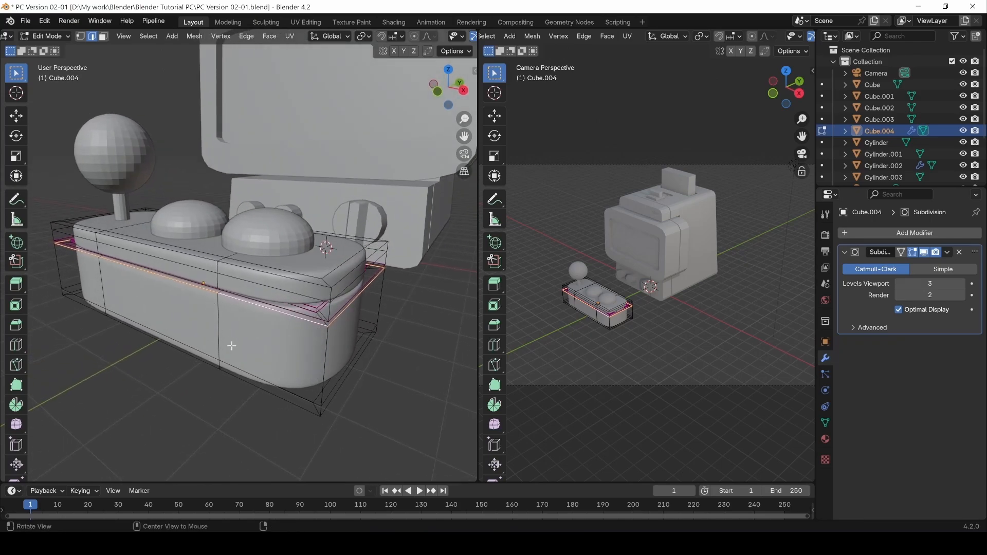
pyautogui.moveTo(281, 312); pyautogui.dragTo(228, 387, button='middle')
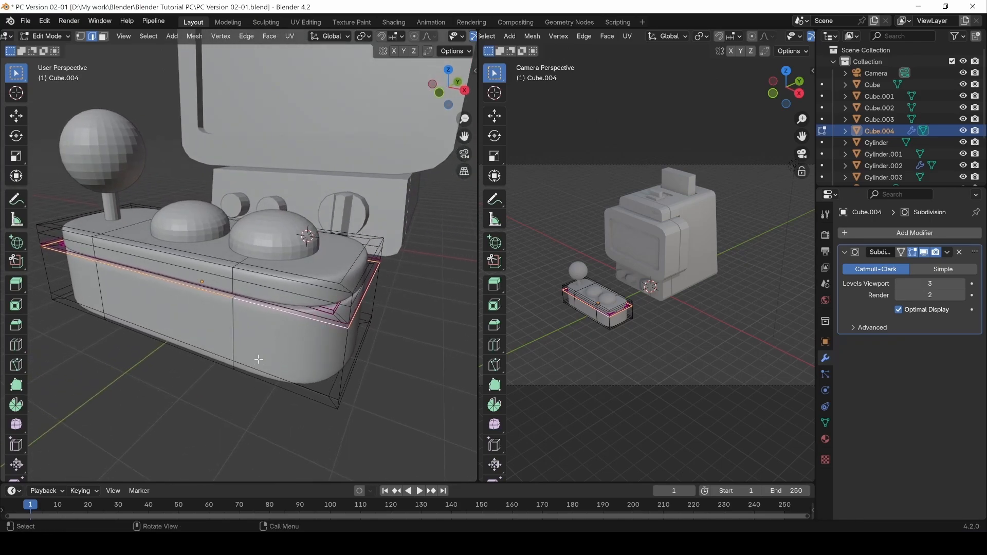
# Confirm the rim loop's Mean Crease is about 0.98, then return to object mode.
pyautogui.doubleClick(311, 318)
pyautogui.press('n')
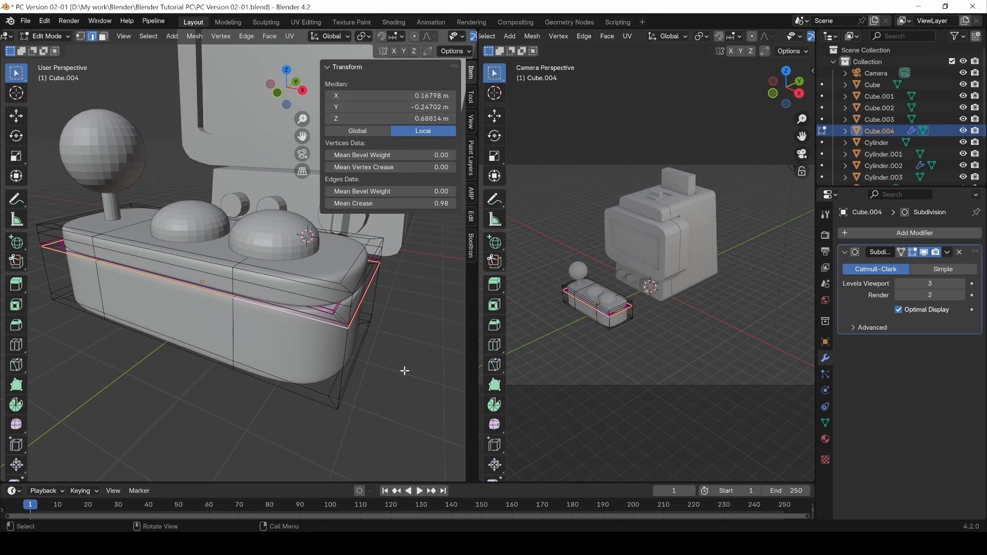
pyautogui.press('Tab')
pyautogui.click(400, 387)
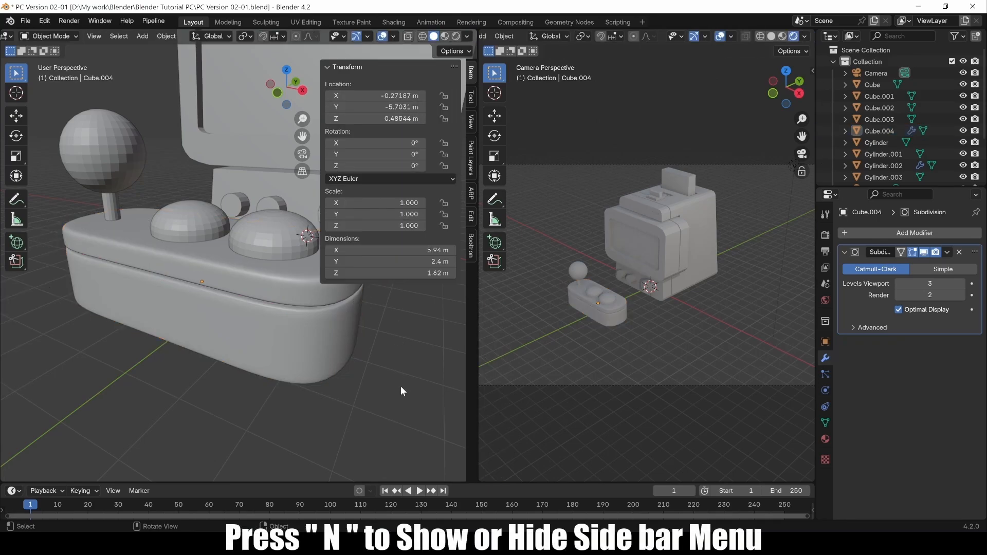
pyautogui.press('n')
pyautogui.press('n')
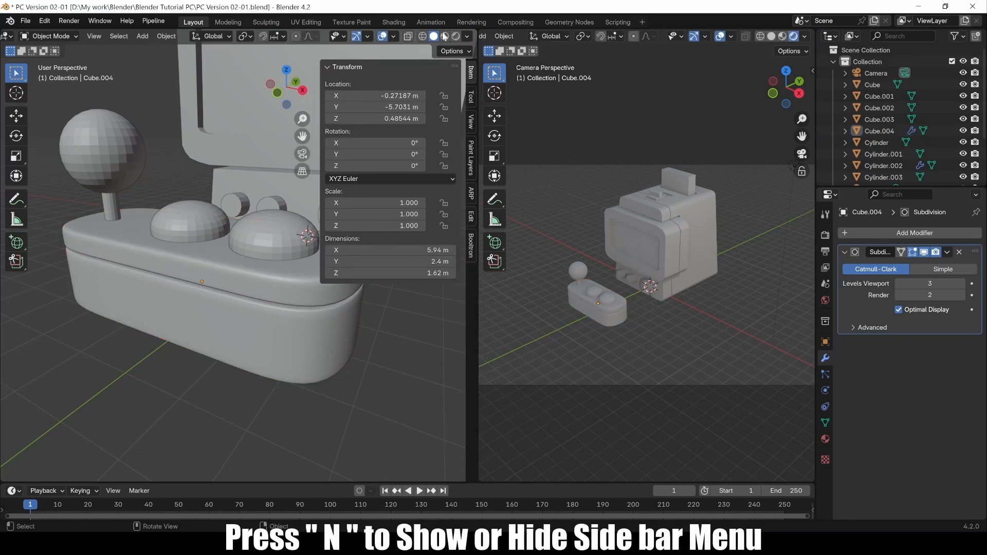
# Edit the joystick box and adjust its rim loop's crease in the sidebar.
pyautogui.click(471, 98)
pyautogui.click(470, 122)
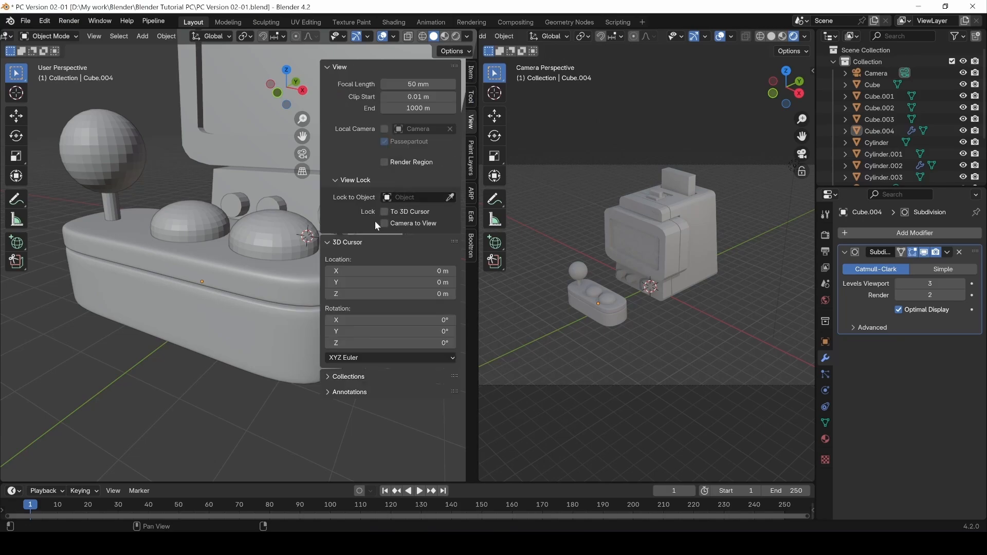
pyautogui.click(221, 334)
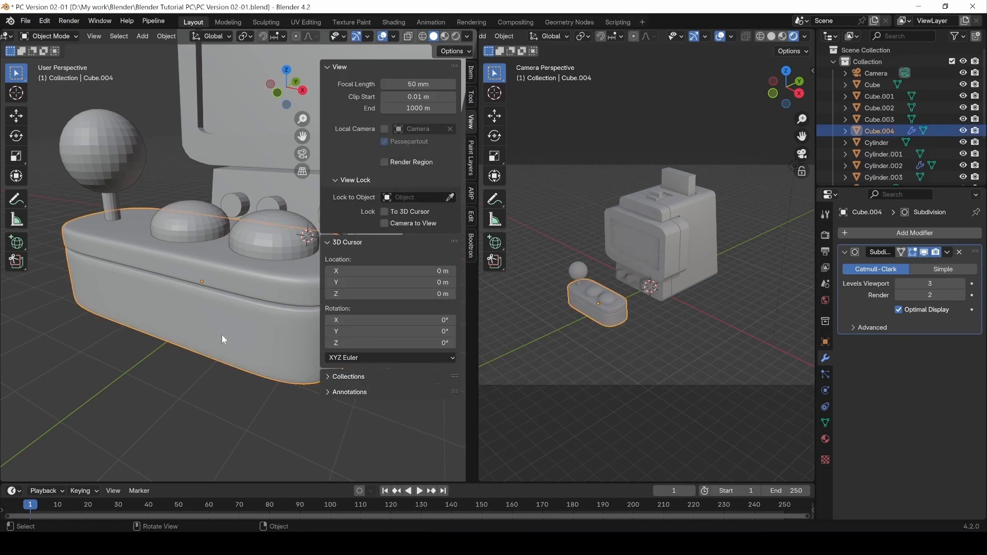
pyautogui.press('Tab')
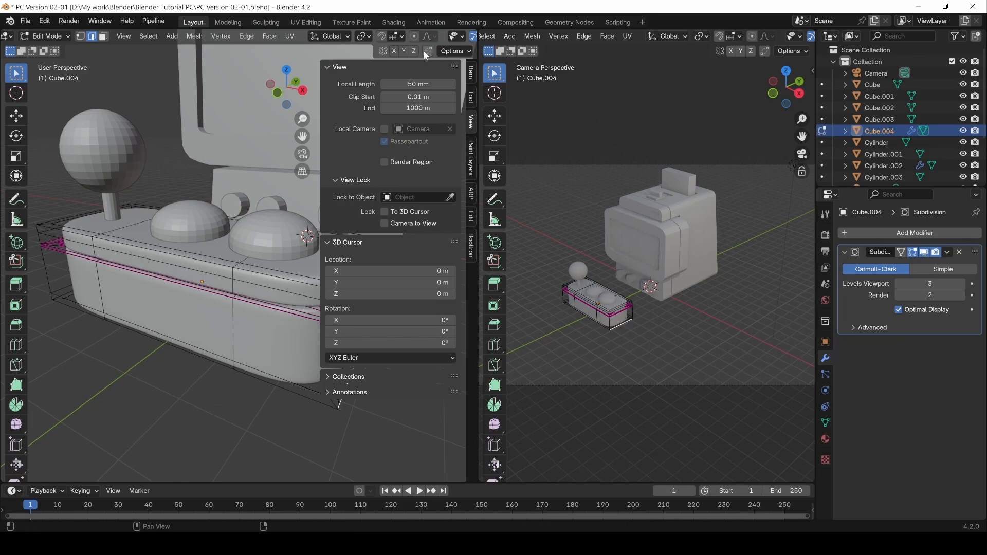
pyautogui.click(472, 74)
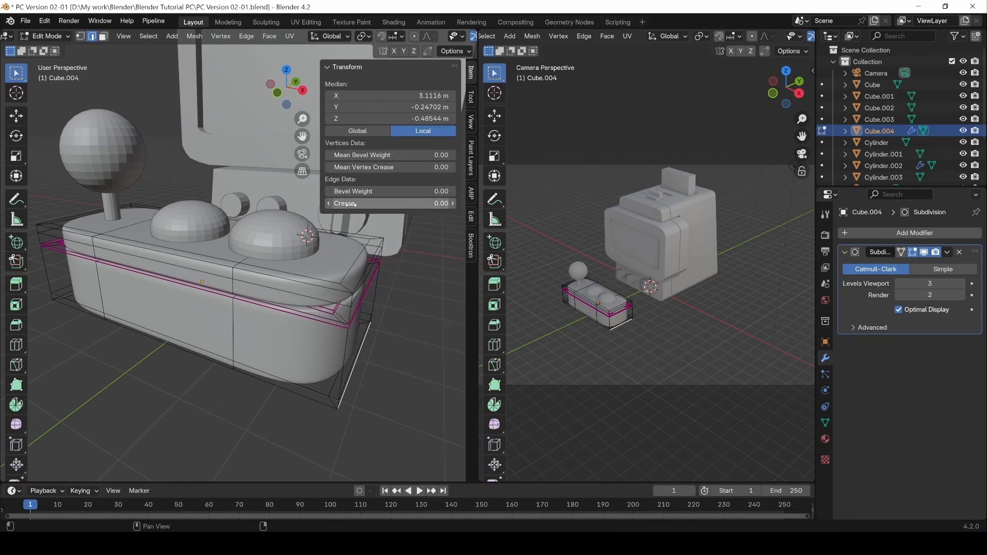
pyautogui.doubleClick(312, 319)
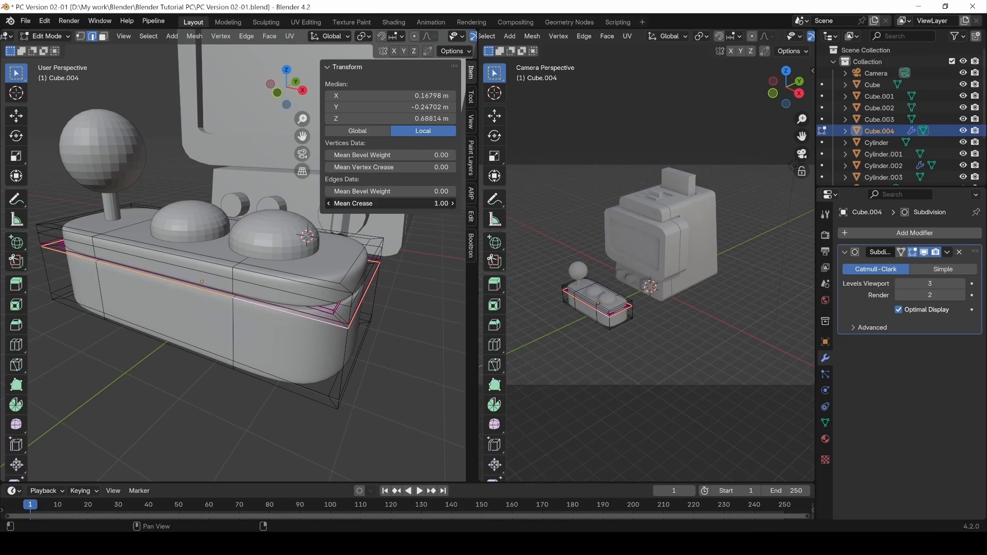
pyautogui.moveTo(391, 204)
pyautogui.mouseDown()
pyautogui.moveTo(324, 203)
pyautogui.moveTo(381, 204)
pyautogui.mouseUp()
# Set the base's old creased loop to 0 and another loop to full 1.00 crease.
pyautogui.click(244, 408)
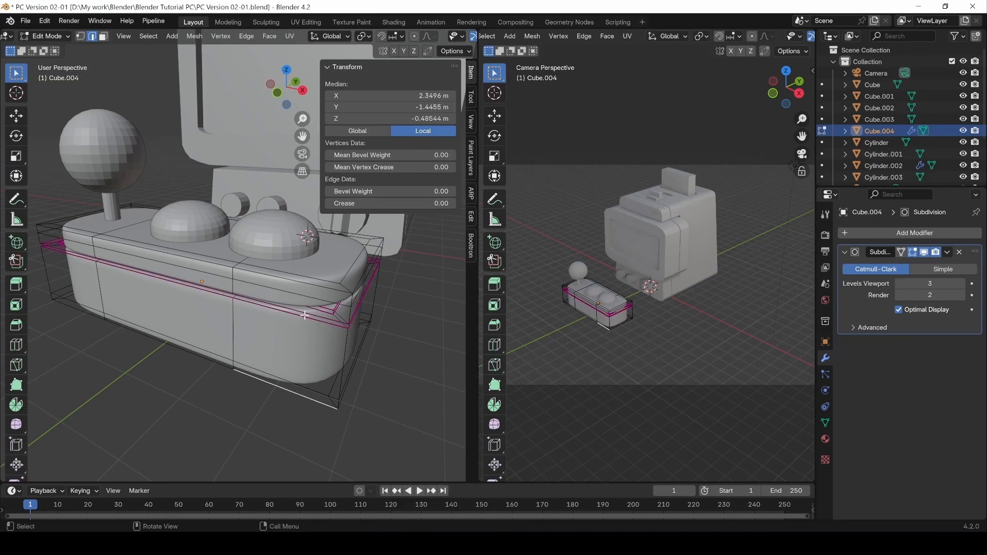
pyautogui.keyDown('alt'); pyautogui.click(278, 312); pyautogui.keyUp('alt')
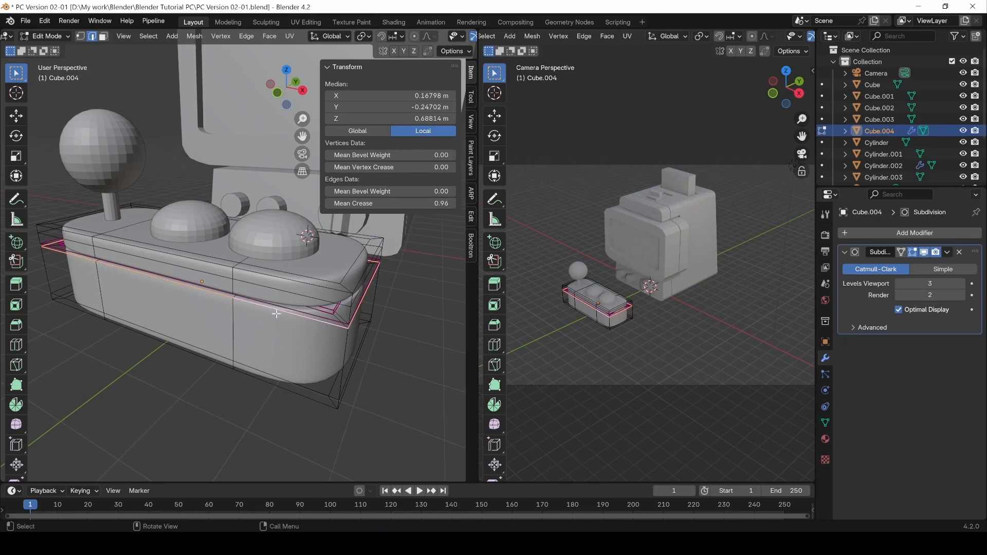
pyautogui.moveTo(441, 203); pyautogui.dragTo(334, 204)
pyautogui.click(370, 378)
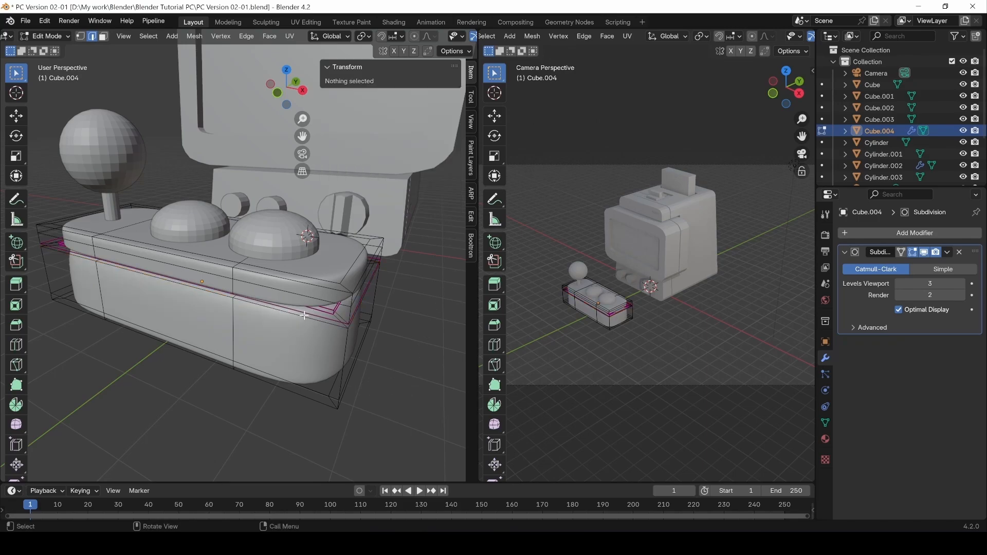
pyautogui.doubleClick(341, 323)
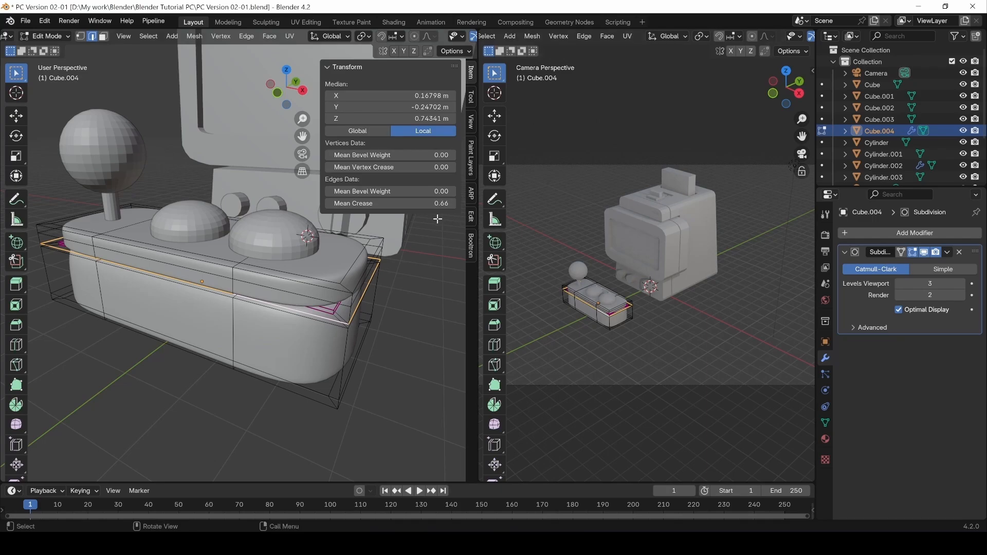
pyautogui.moveTo(437, 203); pyautogui.dragTo(483, 204)
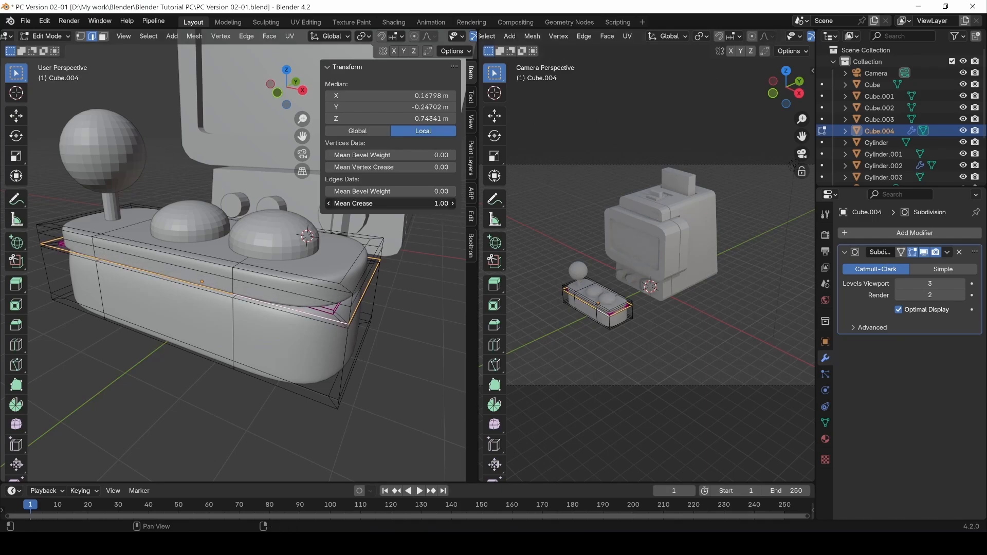
pyautogui.doubleClick(333, 329)
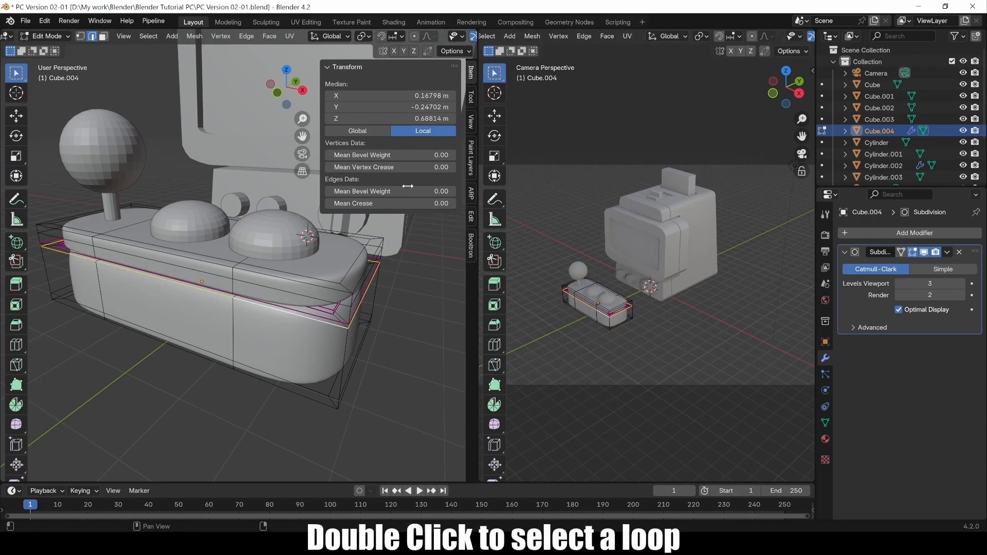
pyautogui.moveTo(372, 202); pyautogui.dragTo(453, 202)
pyautogui.press('Tab')
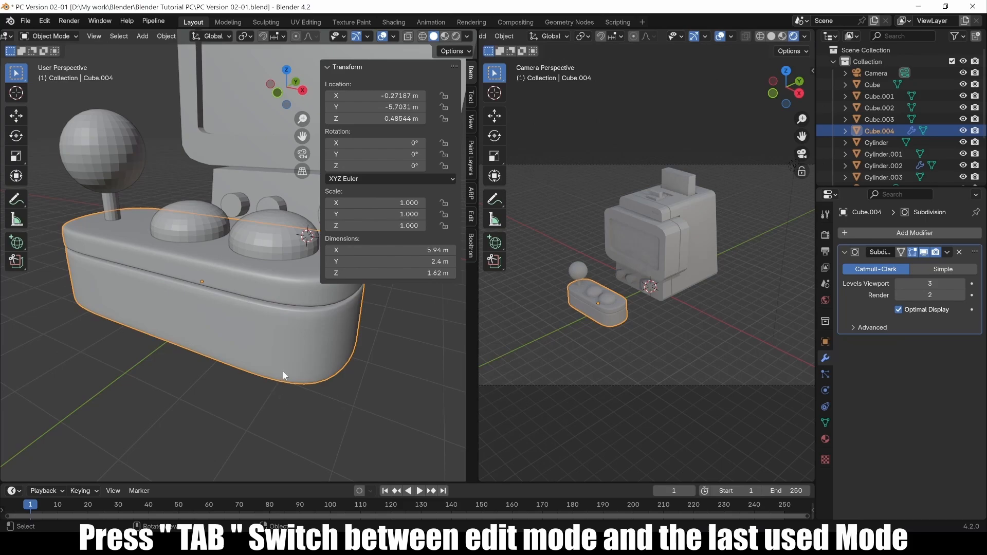
# Give the control deck a level-2 Subdivision Surface with Ctrl+2.
pyautogui.moveTo(283, 376); pyautogui.dragTo(236, 332, button='middle')
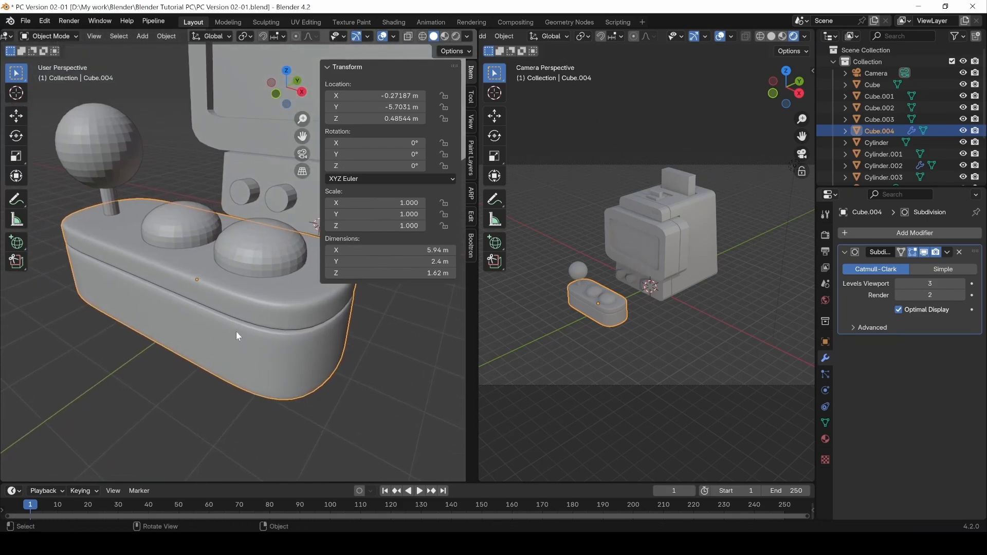
pyautogui.press('n')
pyautogui.moveTo(289, 257); pyautogui.dragTo(258, 333, button='middle')
pyautogui.moveTo(265, 298); pyautogui.dragTo(284, 373, button='middle')
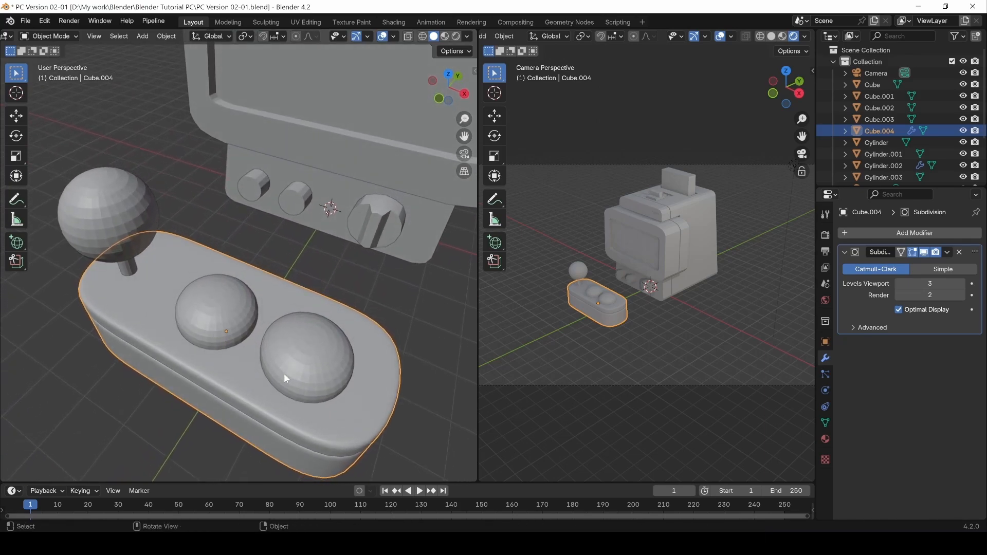
pyautogui.click(315, 402)
pyautogui.click(322, 440)
pyautogui.moveTo(322, 440); pyautogui.dragTo(315, 393, button='middle')
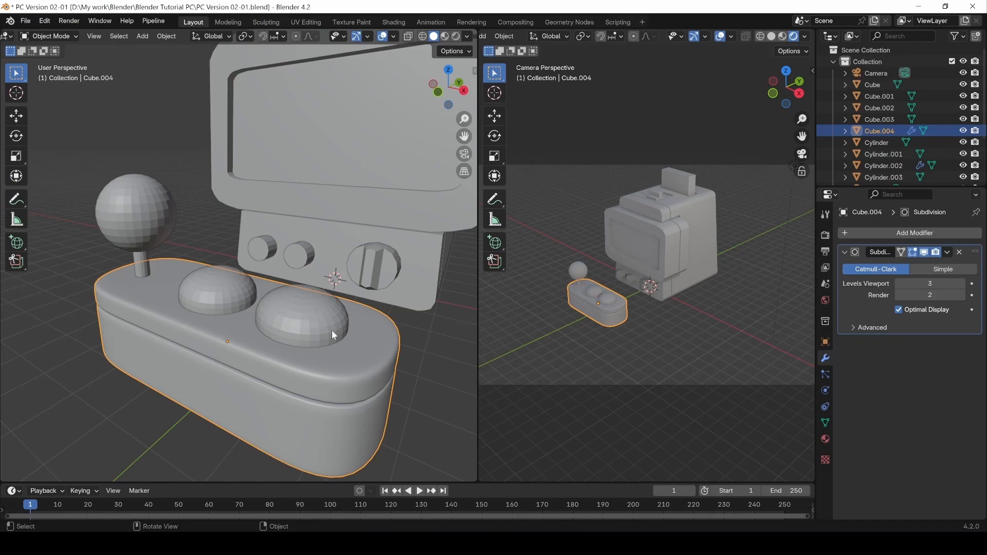
pyautogui.click(220, 299)
pyautogui.moveTo(302, 320); pyautogui.dragTo(222, 359, button='middle')
pyautogui.click(228, 340)
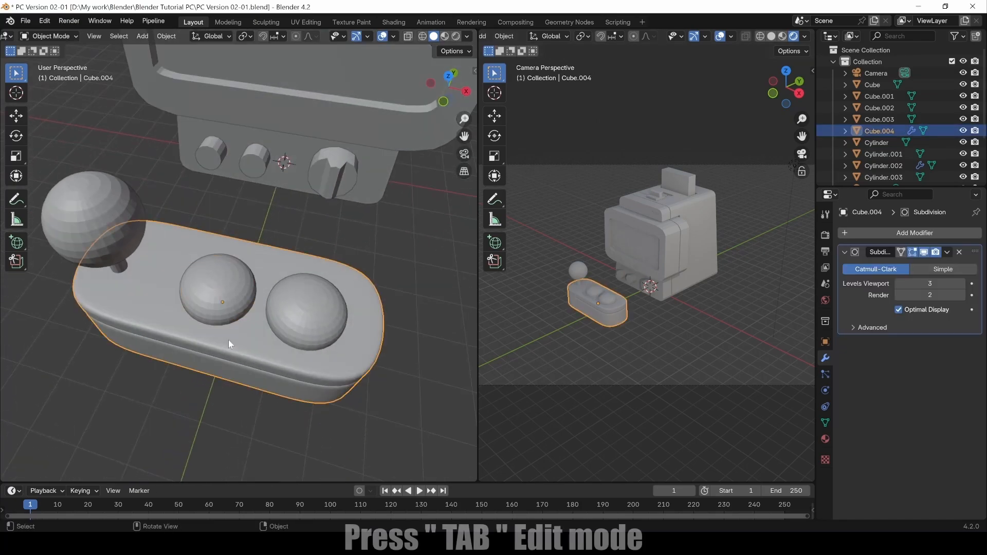
pyautogui.press('Tab')
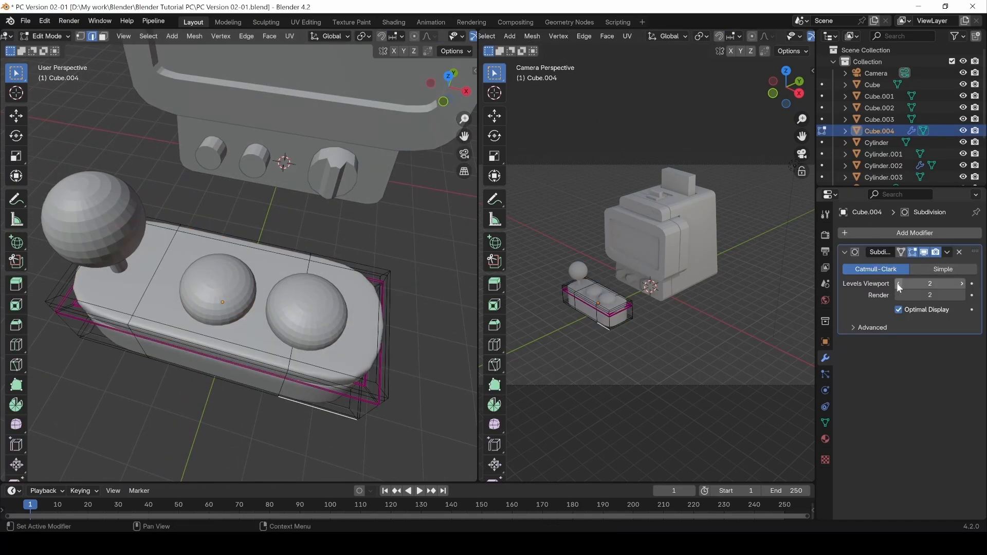
pyautogui.hotkey('ctrl', '2')
pyautogui.moveTo(257, 370); pyautogui.dragTo(322, 393, button='middle')
pyautogui.press('Tab')
# Shade the control deck smooth.
pyautogui.rightClick(322, 392)
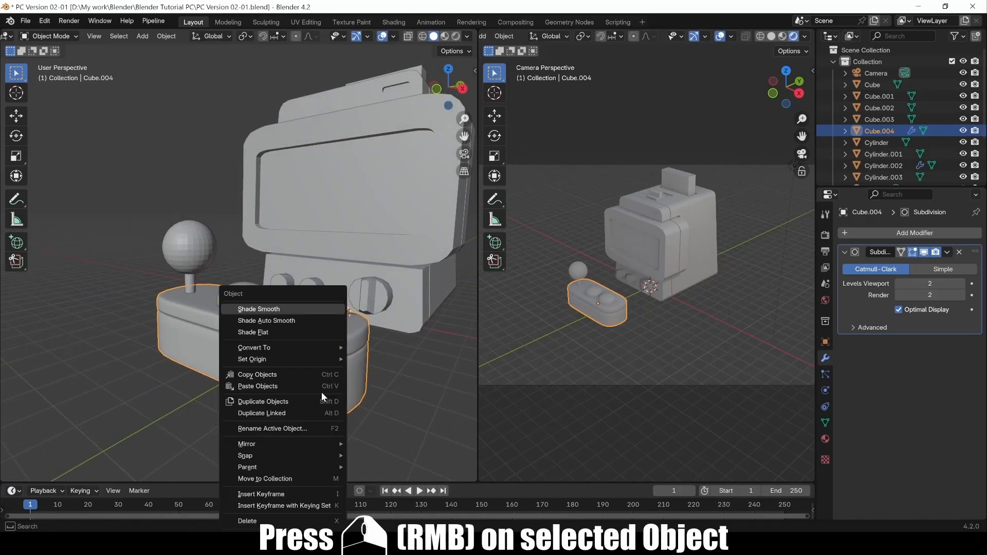
pyautogui.click(262, 309)
pyautogui.moveTo(193, 354); pyautogui.dragTo(325, 397, button='middle')
# Apply the deck's level-2 Subdivision modifier.
pyautogui.press('Tab')
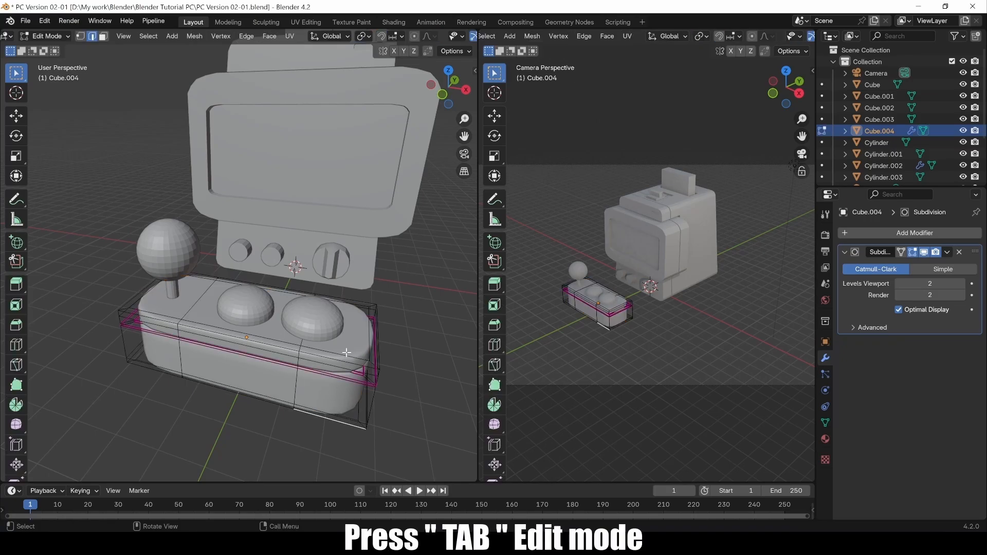
pyautogui.press('Tab')
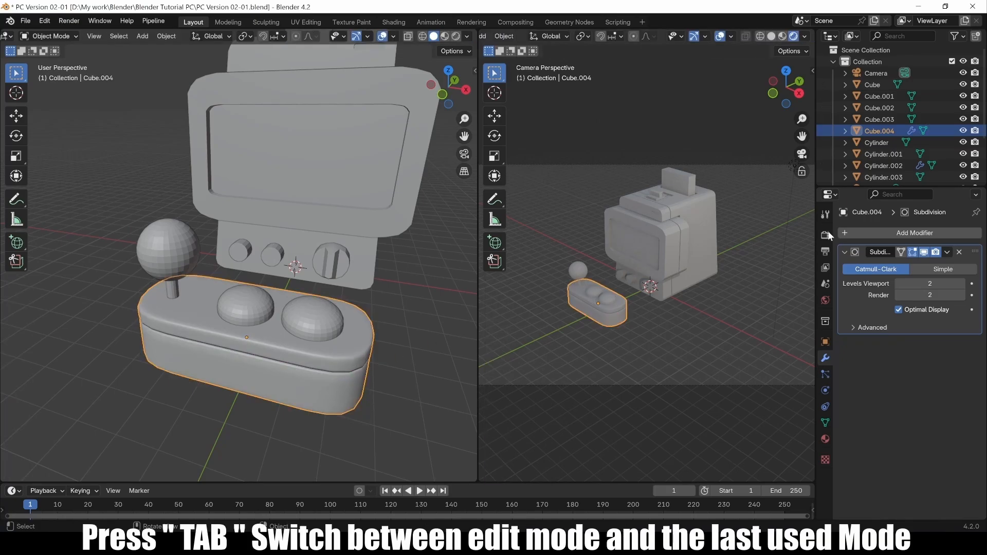
pyautogui.click(946, 252)
pyautogui.click(911, 264)
# Add a Subdivision modifier to the deck, raise its viewport level to 3, and apply it.
pyautogui.moveTo(305, 392); pyautogui.dragTo(371, 406, button='middle')
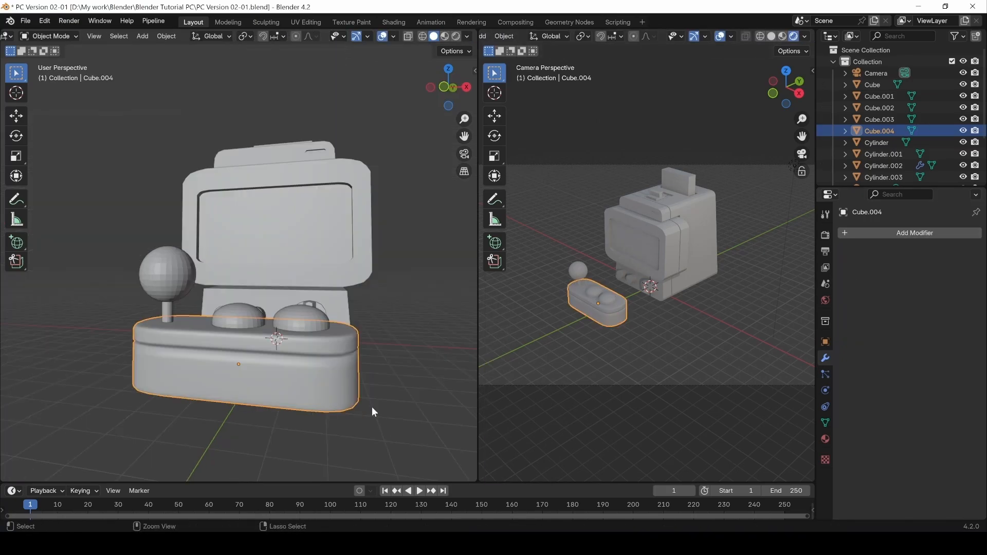
pyautogui.press('Tab')
pyautogui.press('Tab')
pyautogui.hotkey('ctrl', '2')
pyautogui.click(964, 283)
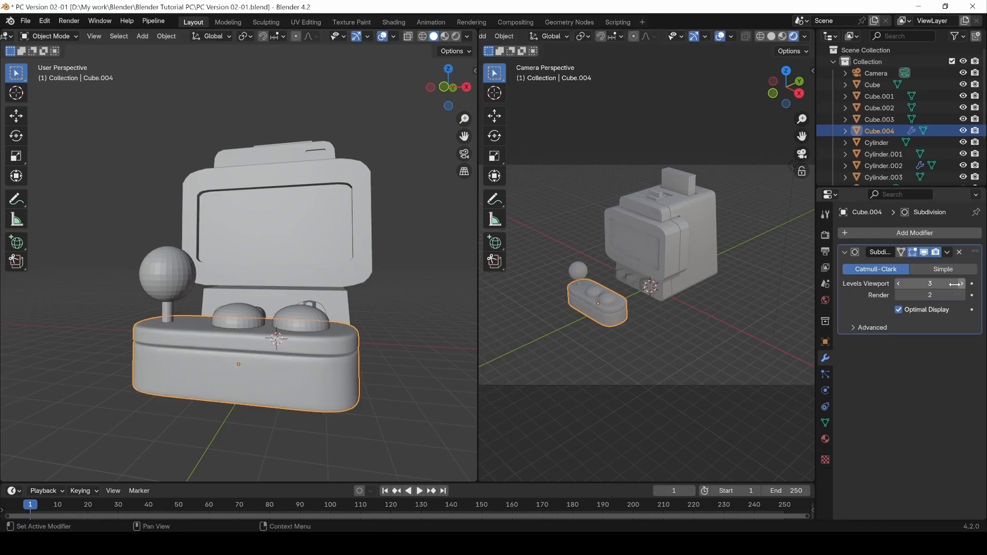
pyautogui.click(947, 252)
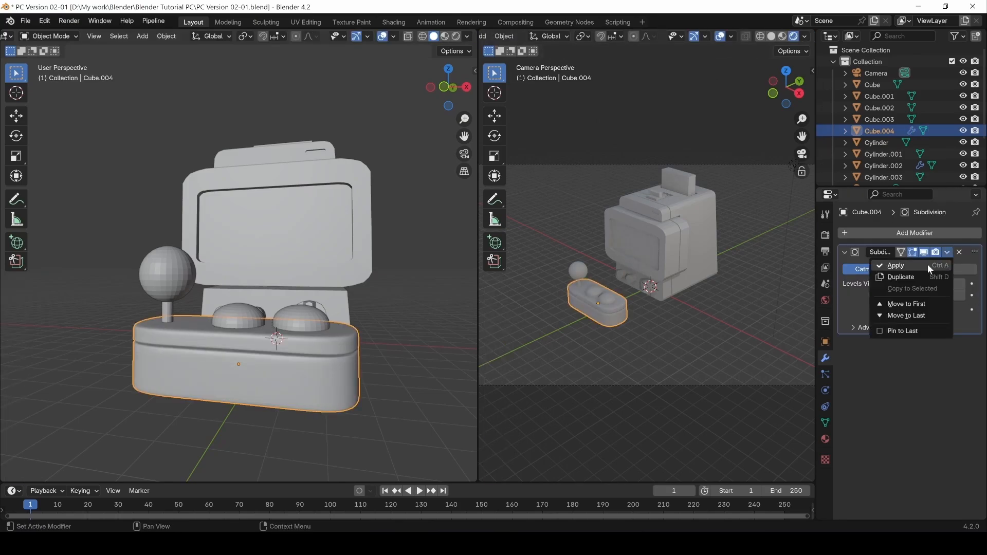
pyautogui.click(927, 264)
# Inspect the dense subdivided deck mesh in edit mode from several angles.
pyautogui.moveTo(403, 376); pyautogui.dragTo(362, 406, button='middle')
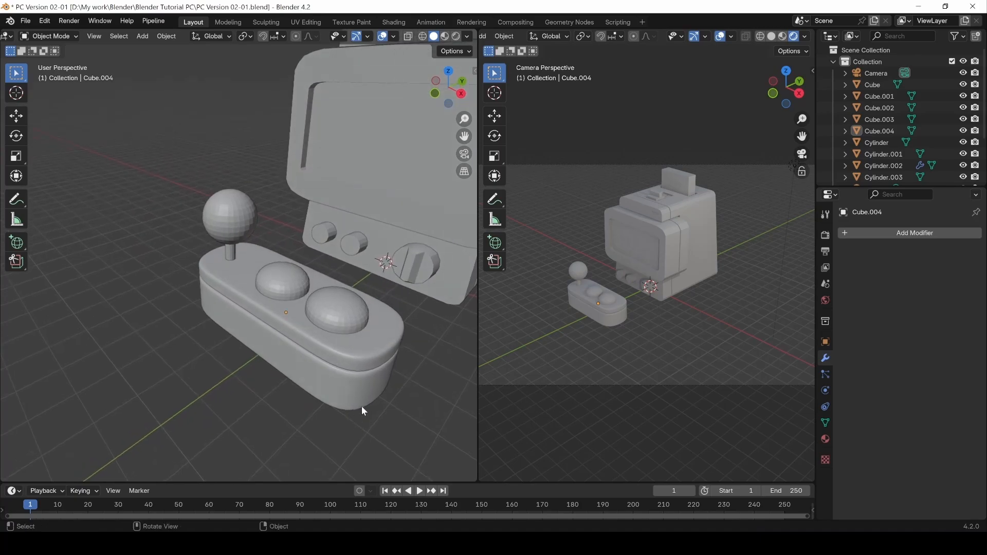
pyautogui.press('Tab')
pyautogui.moveTo(332, 377); pyautogui.dragTo(361, 310, button='middle')
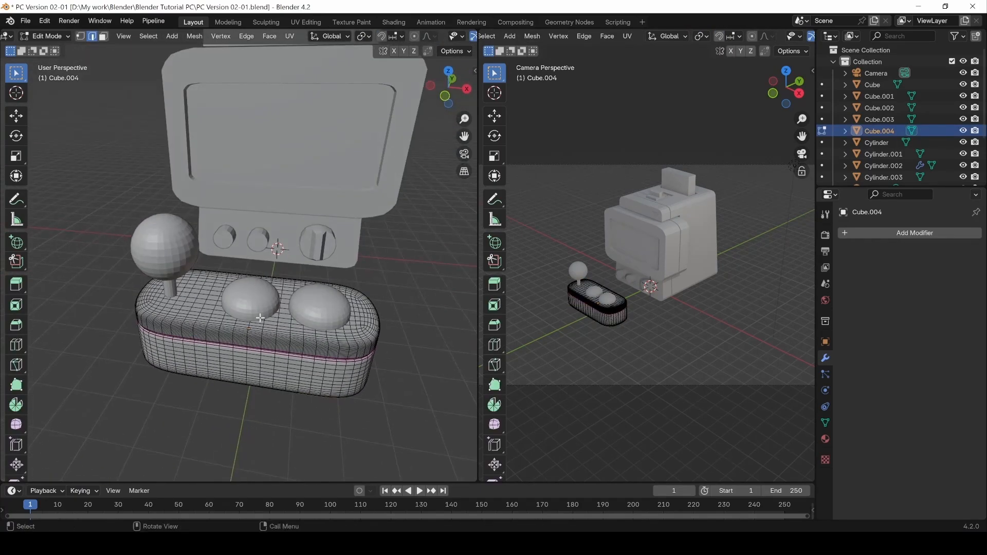
pyautogui.press('Tab')
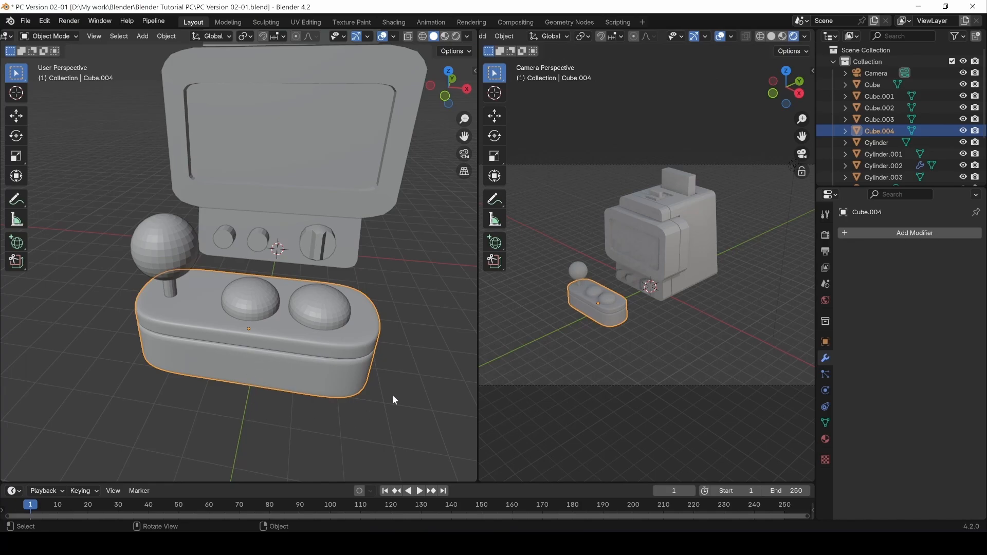
pyautogui.moveTo(393, 399); pyautogui.dragTo(330, 331, button='middle')
pyautogui.press('Tab')
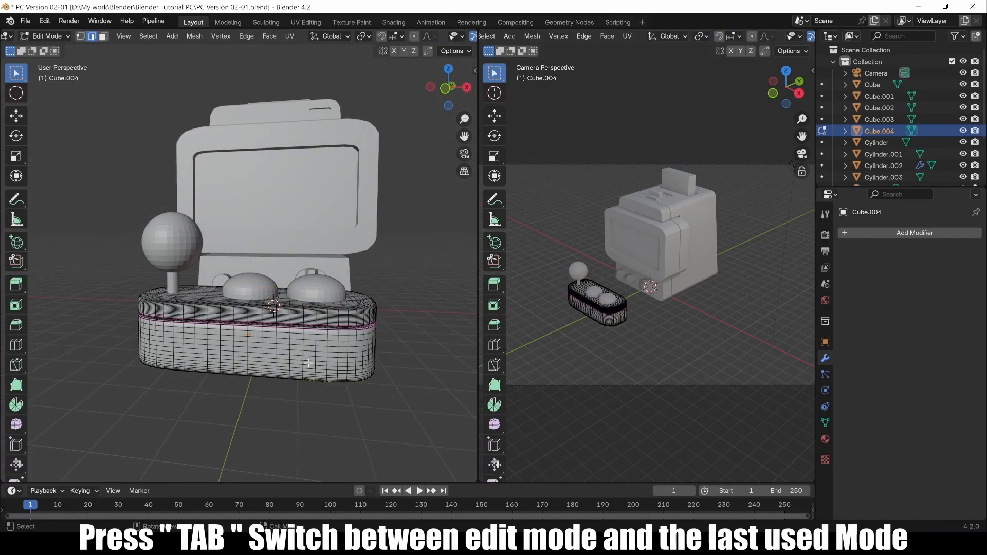
pyautogui.moveTo(308, 363); pyautogui.dragTo(278, 327, button='middle')
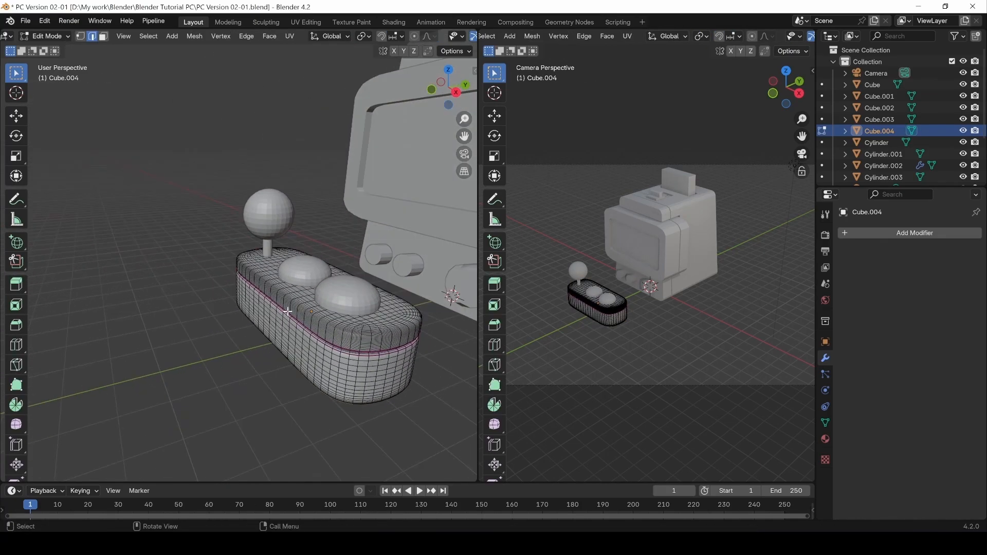
pyautogui.scroll(2, 274, 354)
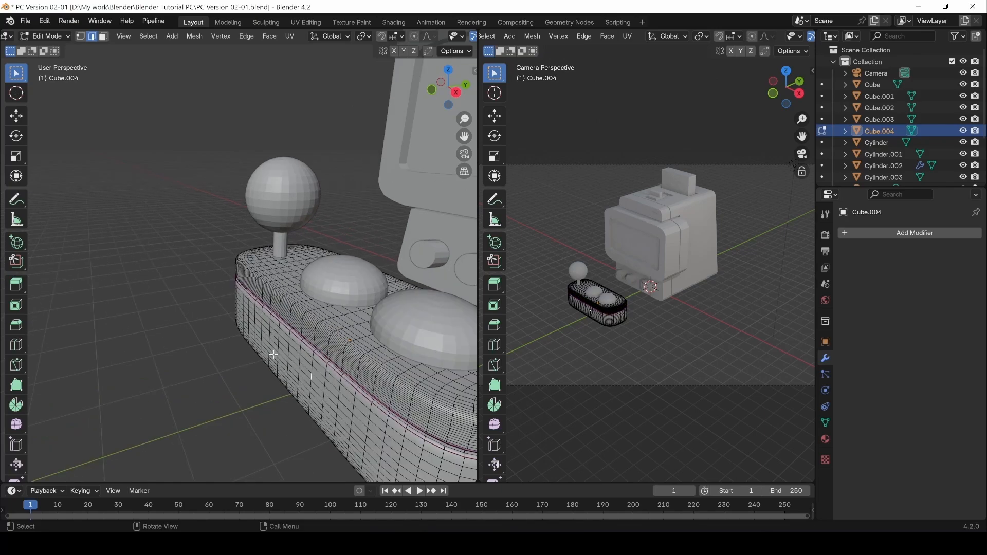
# Select a vertical edge loop across the deck, try scaling it along Y, then undo.
pyautogui.doubleClick(311, 377)
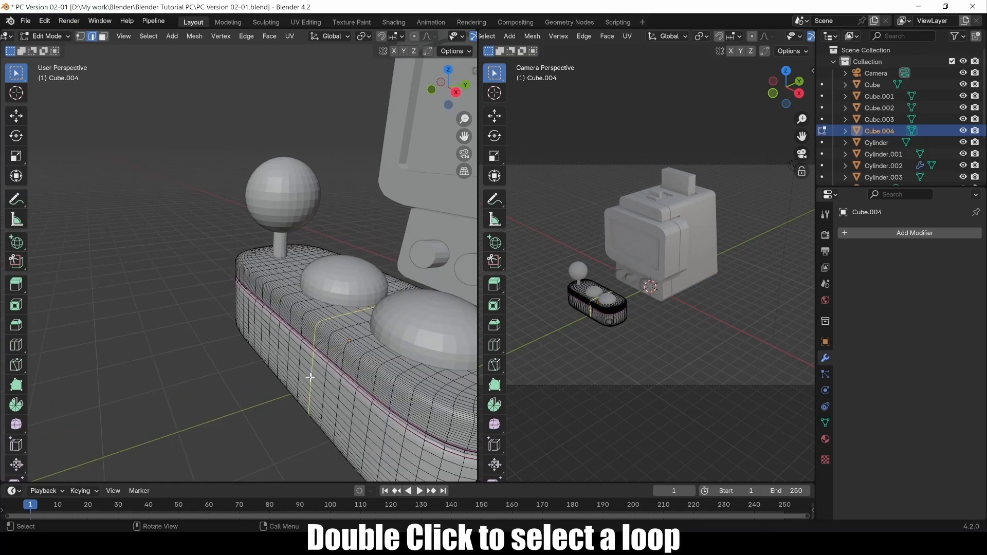
pyautogui.press('s')
pyautogui.press('x')
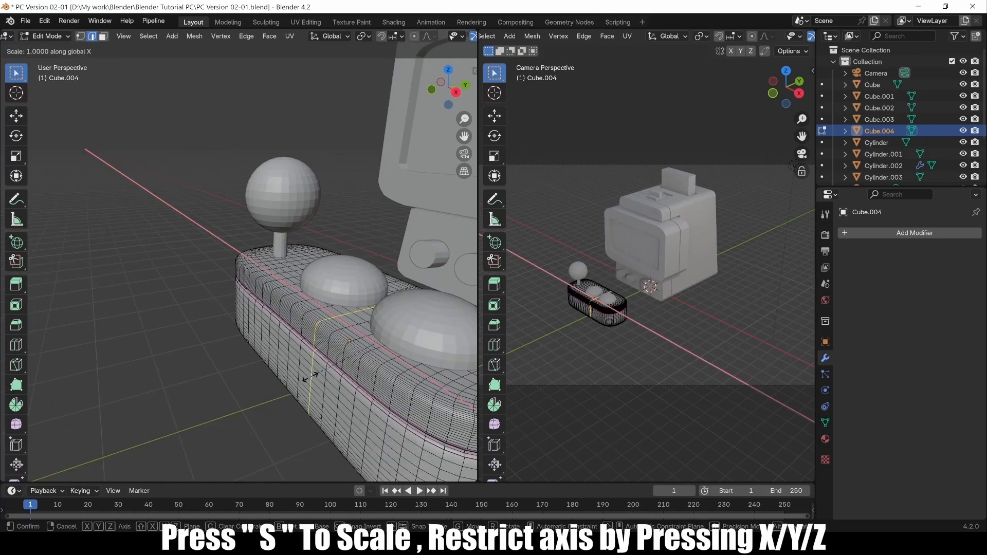
pyautogui.press('y')
pyautogui.click(304, 381)
pyautogui.moveTo(304, 382); pyautogui.dragTo(313, 355, button='middle')
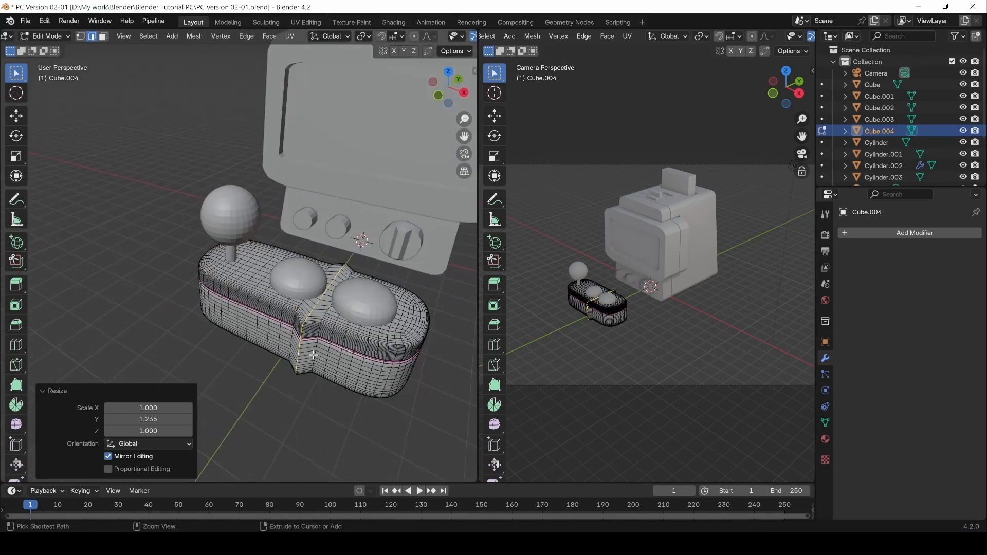
pyautogui.hotkey('ctrl', 'z')
pyautogui.moveTo(340, 308); pyautogui.dragTo(323, 320, button='middle')
pyautogui.scroll(1, 307, 357)
pyautogui.keyDown('shift'); pyautogui.moveTo(324, 359); pyautogui.dragTo(296, 339, button='middle'); pyautogui.keyUp('shift')
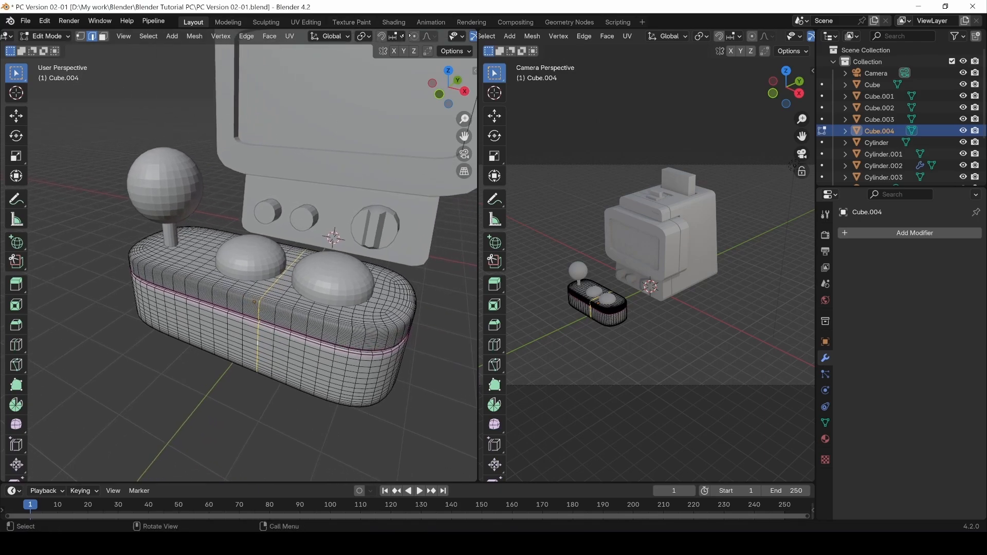
pyautogui.scroll(-3, 406, 38)
pyautogui.scroll(-4, 297, 40)
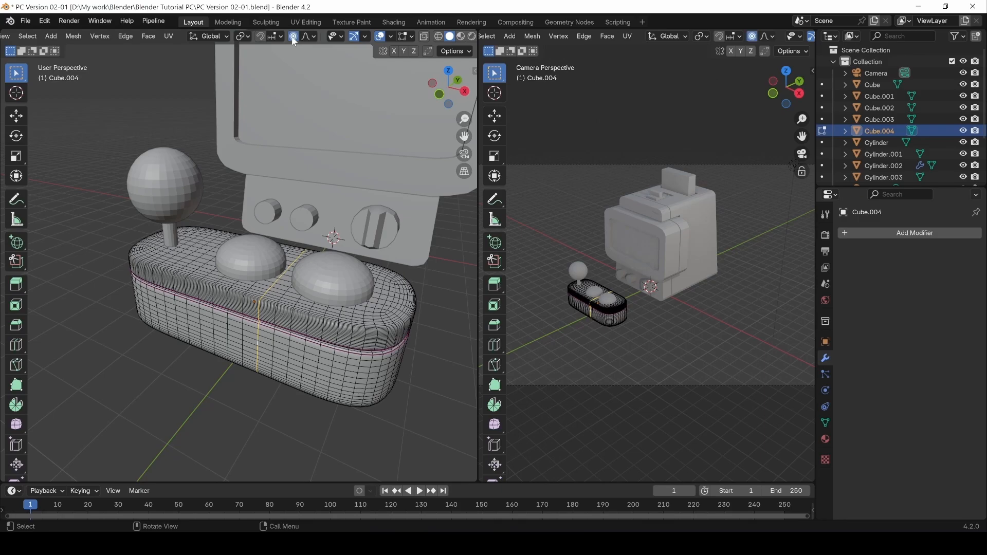
# Turn on proportional editing and try a falloff move of the deck vertices, then undo.
pyautogui.press('o')
pyautogui.press('o')
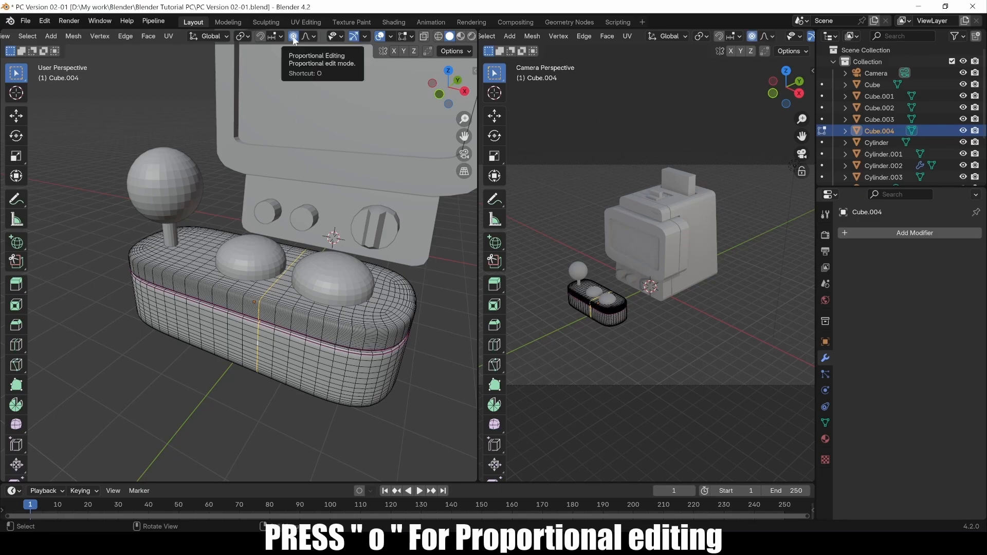
pyautogui.scroll(-4, 256, 319)
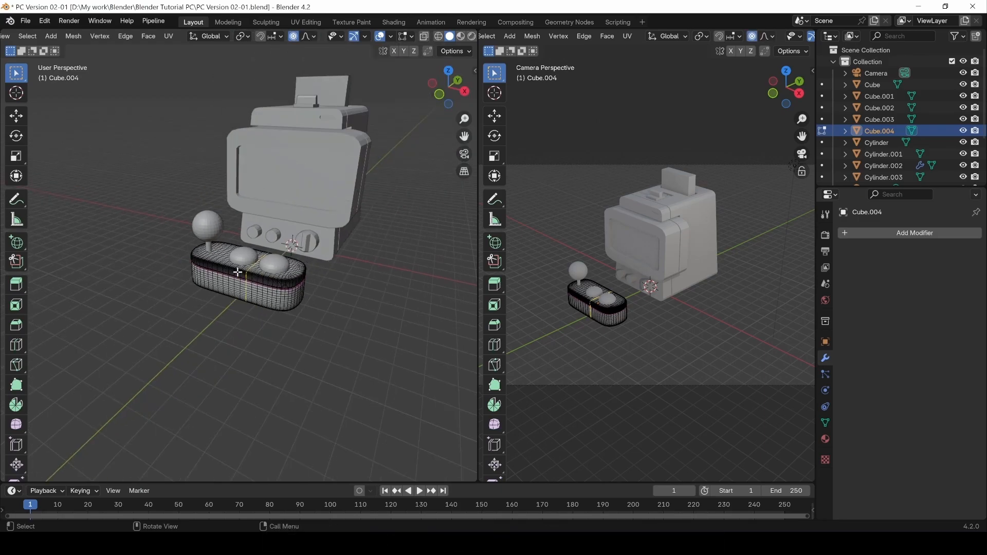
pyautogui.scroll(2, 235, 299)
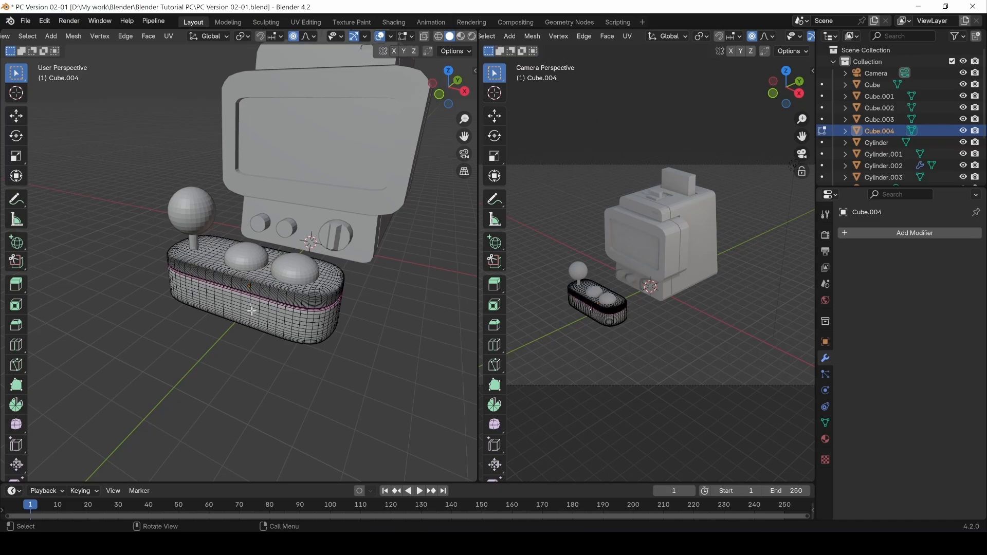
pyautogui.hotkey('shift', 'space')
pyautogui.press('g')
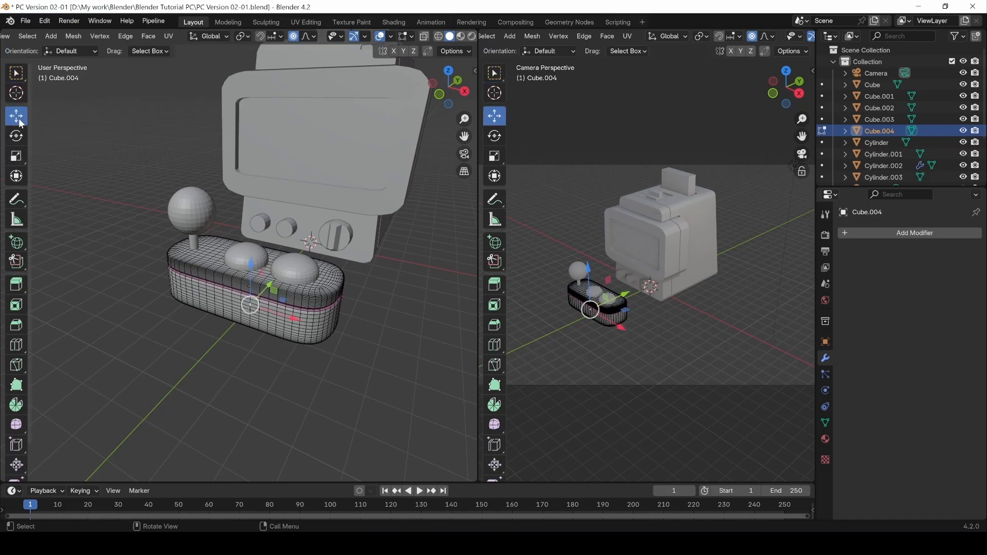
pyautogui.moveTo(263, 289)
pyautogui.mouseDown()
pyautogui.moveTo(256, 296)
pyautogui.moveTo(265, 278)
pyautogui.mouseUp()
pyautogui.hotkey('ctrl', 'z')
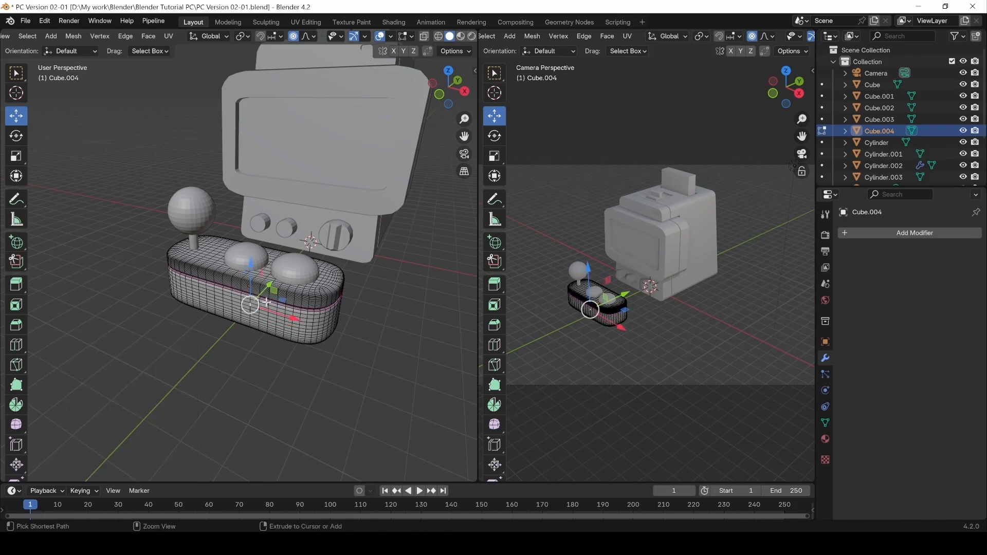
# Enlarge the proportional falloff, bulge the deck along Y, then undo it.
pyautogui.press('g')
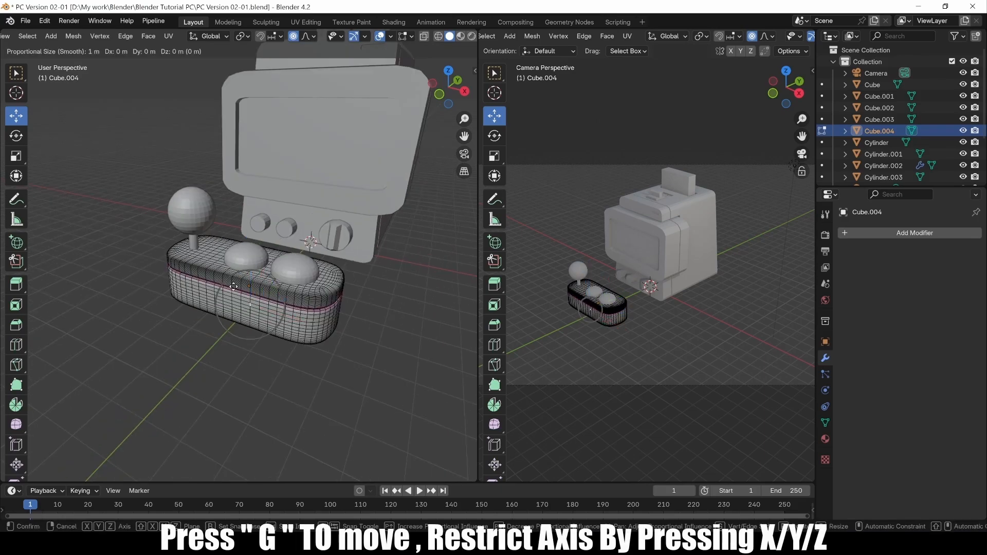
pyautogui.scroll(-9, 234, 287)
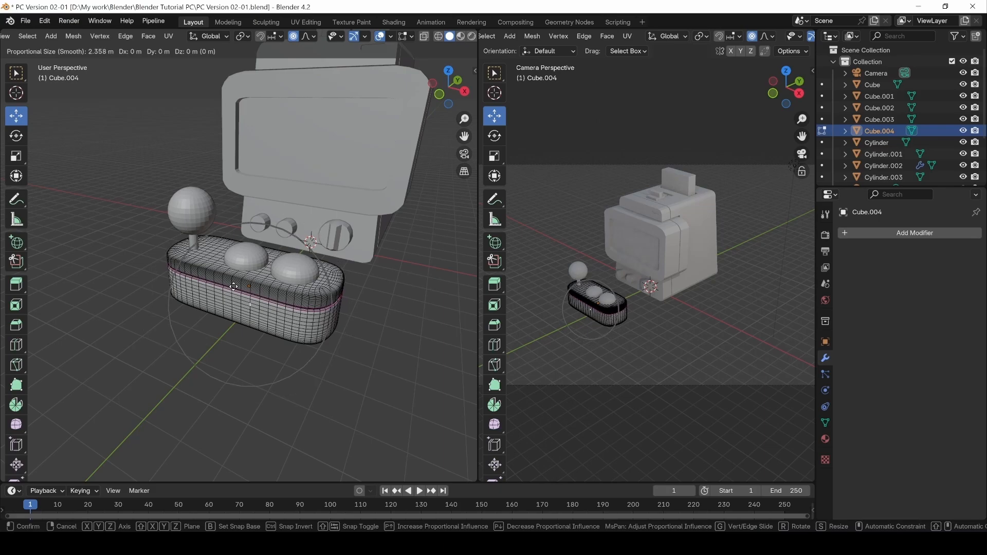
pyautogui.click(233, 286)
pyautogui.press('g')
pyautogui.press('y')
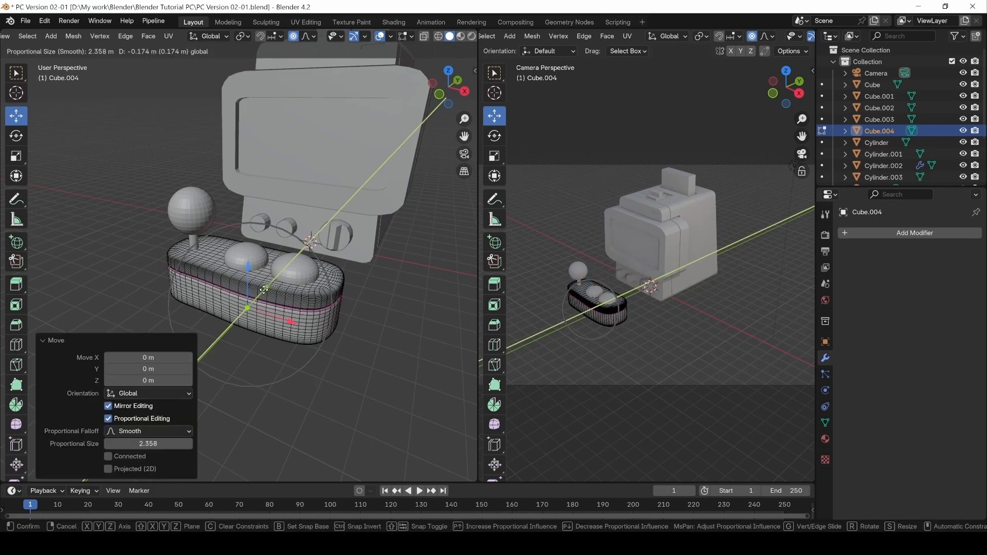
pyautogui.click(255, 295)
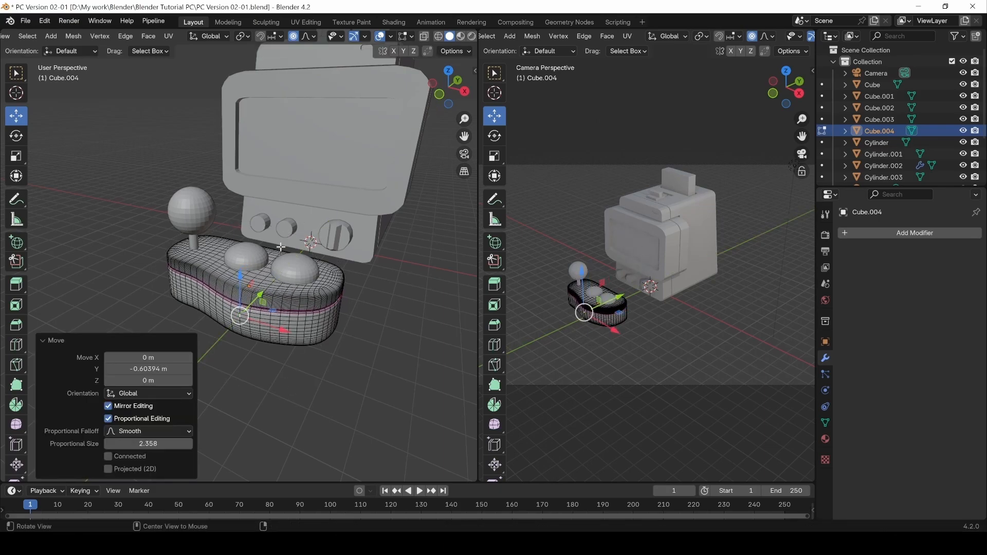
pyautogui.moveTo(257, 257); pyautogui.dragTo(185, 302, button='middle')
pyautogui.hotkey('ctrl', 'z')
# Bulge the deck front along Y with proportional falloff (−0.54993 m) and inspect the shape.
pyautogui.moveTo(271, 300); pyautogui.dragTo(265, 304, button='middle')
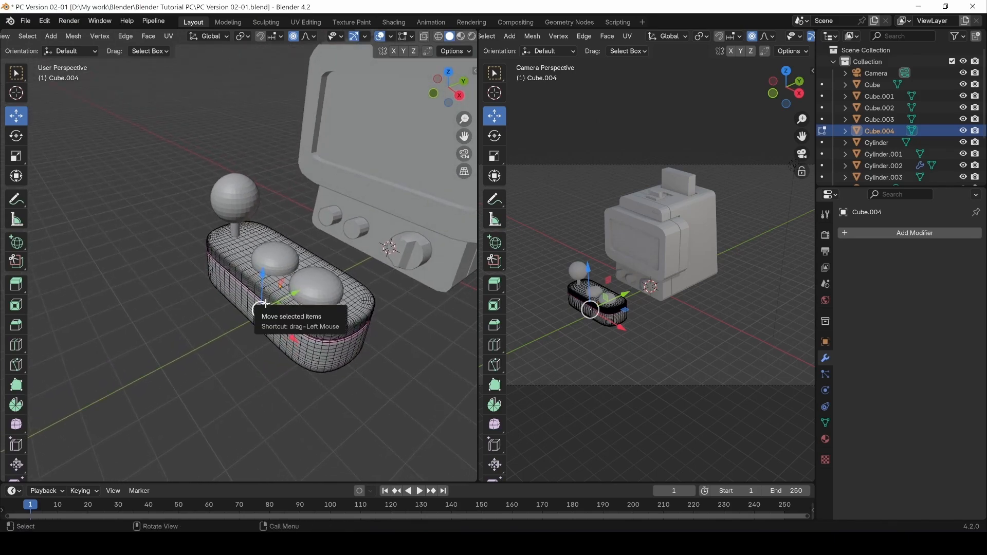
pyautogui.press('g')
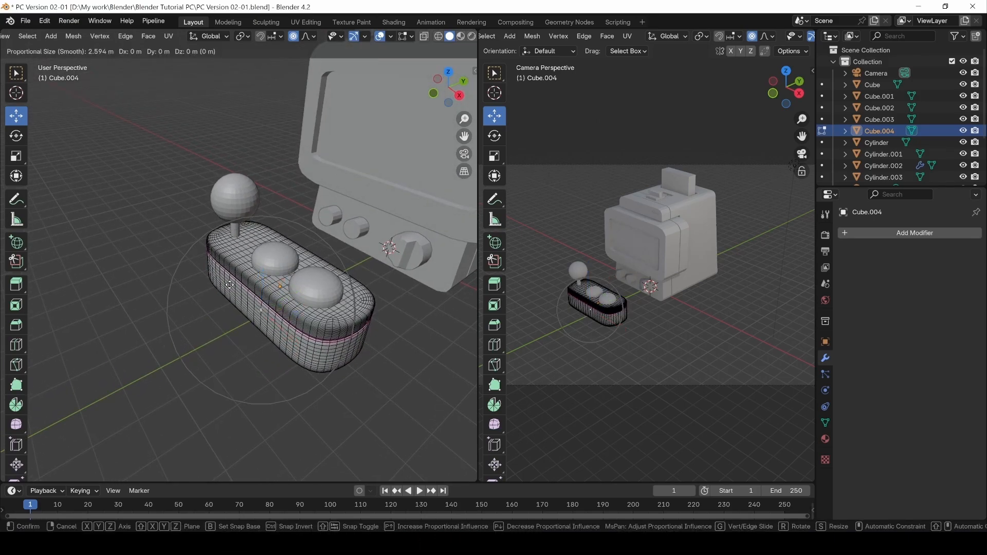
pyautogui.scroll(-1, 229, 285)
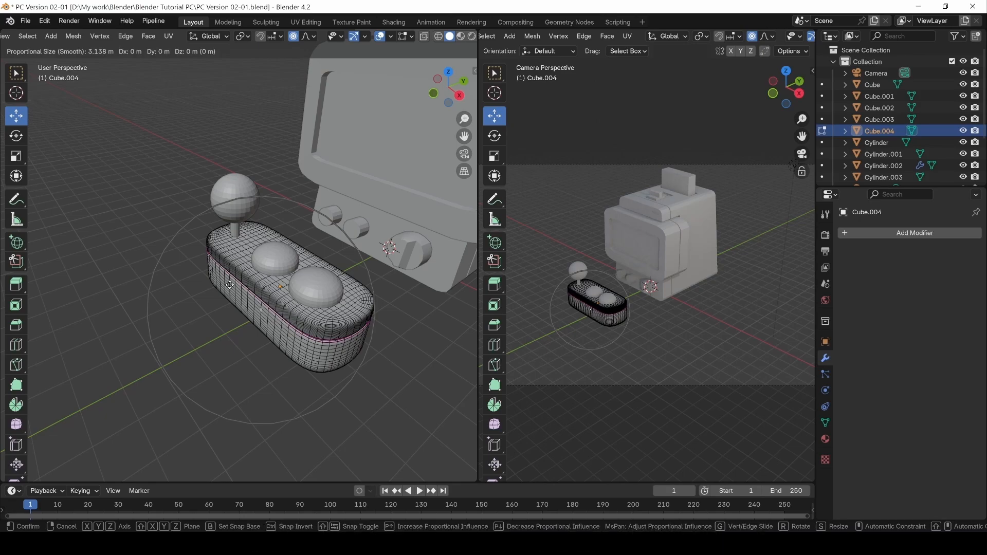
pyautogui.press('y')
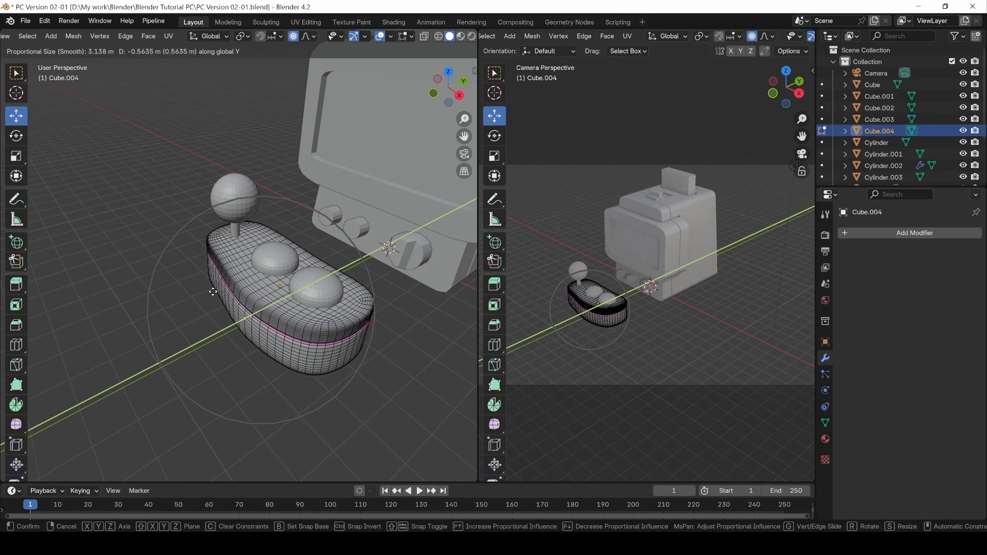
pyautogui.click(216, 288)
pyautogui.moveTo(302, 242); pyautogui.dragTo(285, 286, button='middle')
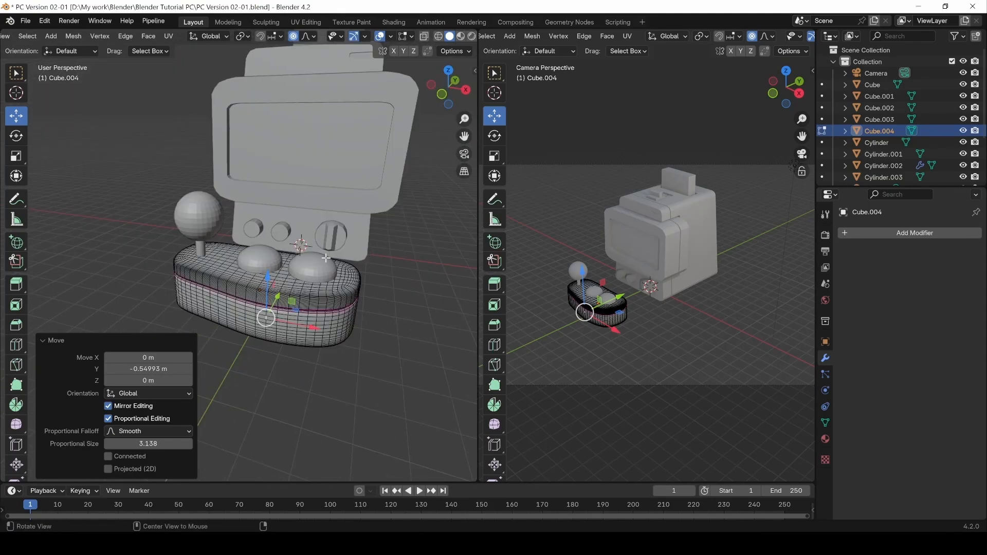
pyautogui.moveTo(326, 258); pyautogui.dragTo(267, 320, button='middle')
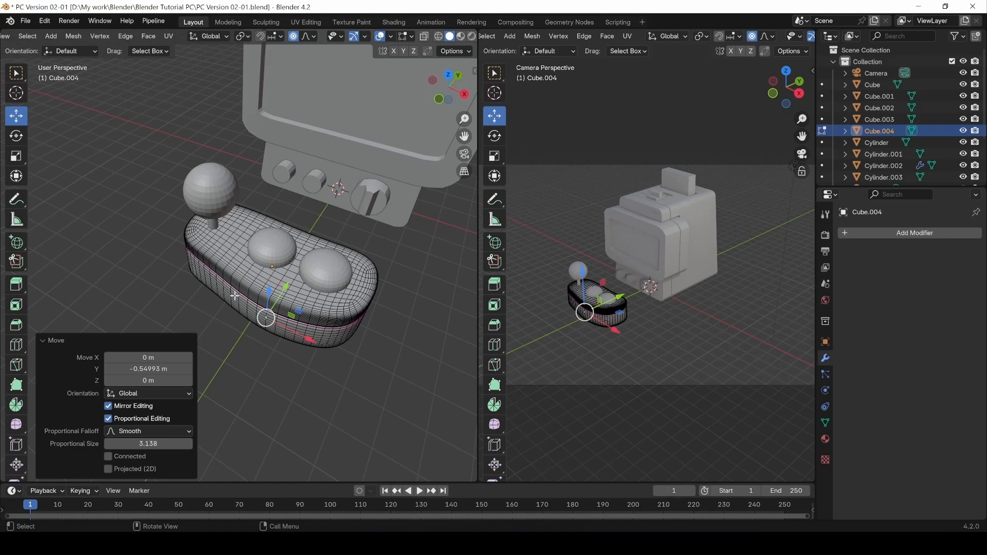
pyautogui.moveTo(360, 278); pyautogui.dragTo(376, 245, button='middle')
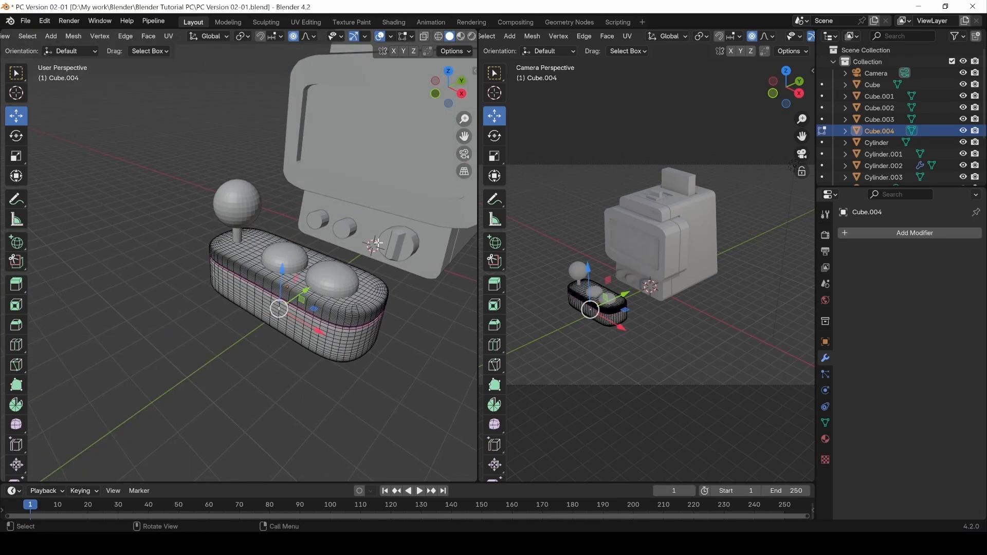
# Turn proportional editing off.
pyautogui.click(297, 37)
pyautogui.moveTo(381, 261); pyautogui.dragTo(283, 297, button='middle')
pyautogui.scroll(3, 284, 297)
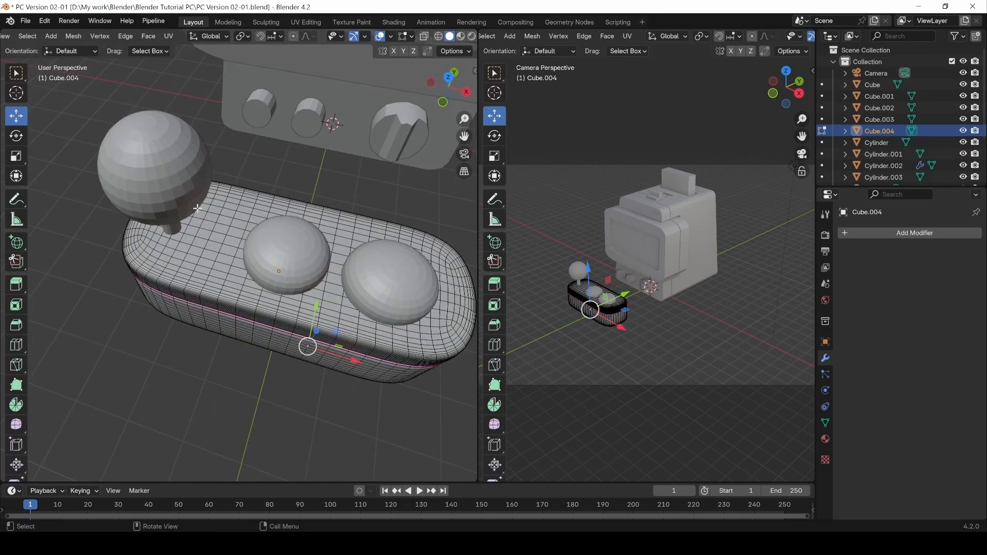
pyautogui.click(42, 22)
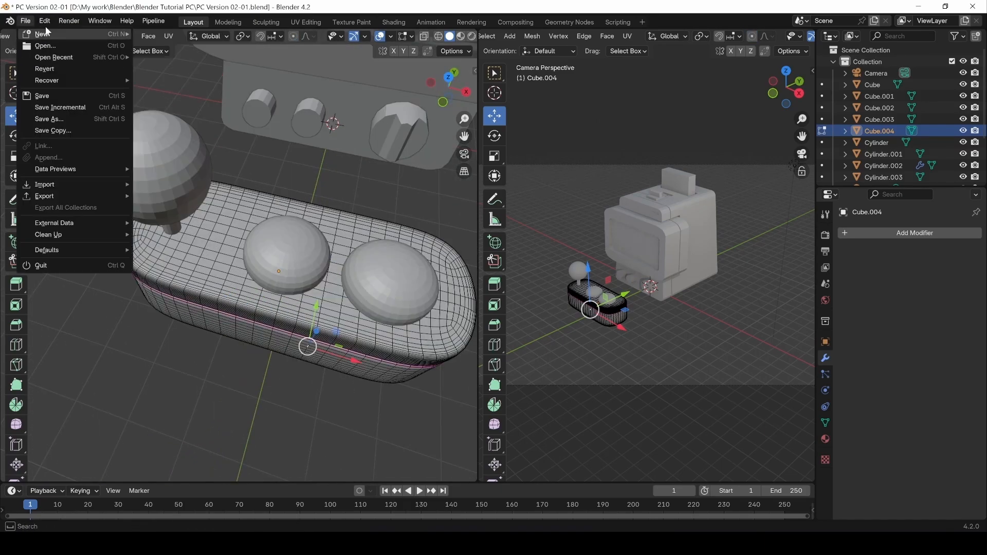
pyautogui.click(45, 21)
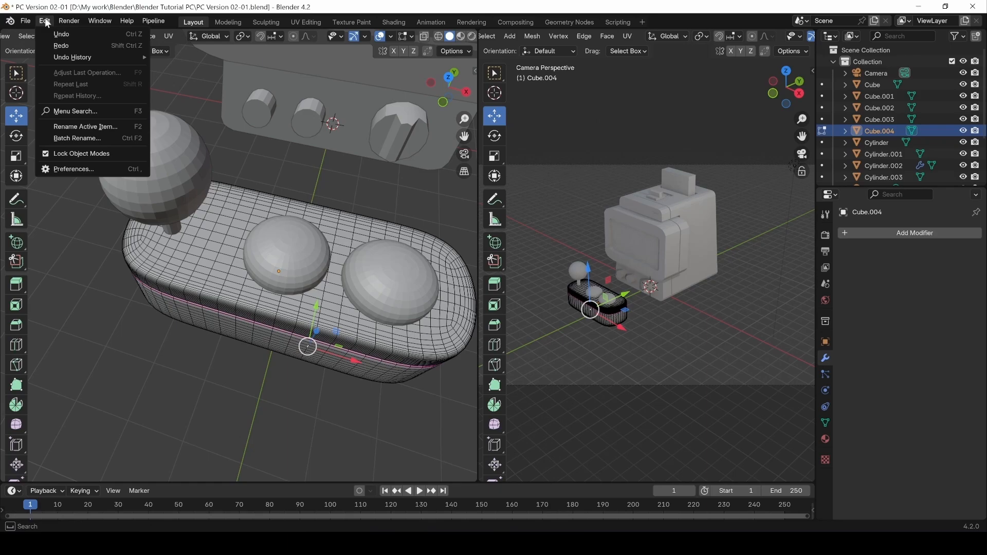
pyautogui.click(72, 168)
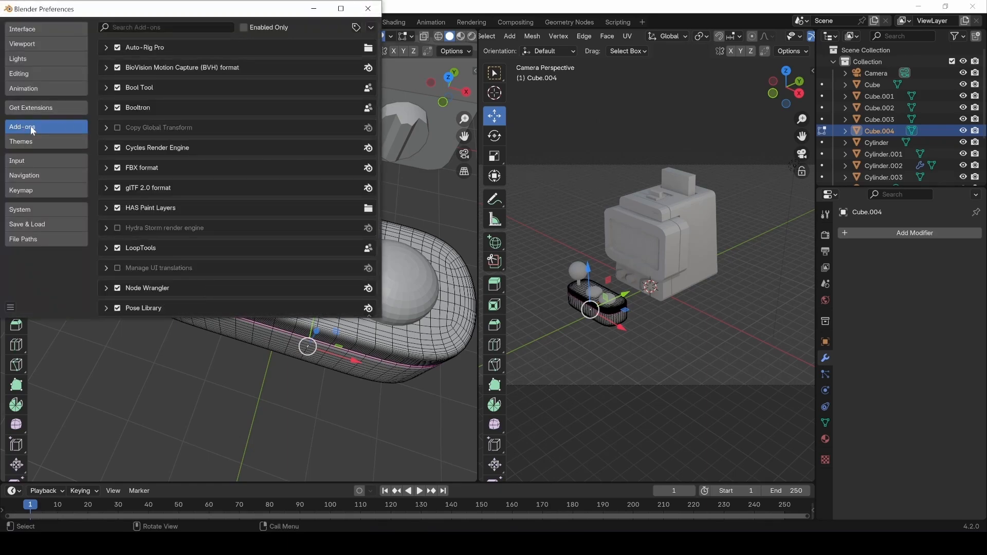
pyautogui.click(38, 108)
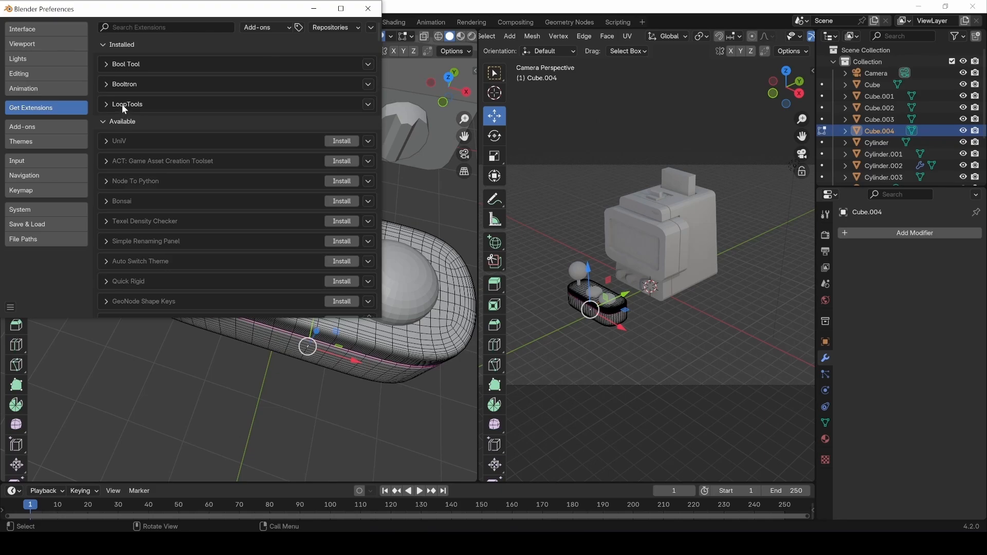
pyautogui.click(107, 104)
pyautogui.click(106, 103)
pyautogui.click(155, 27)
pyautogui.write('loop')
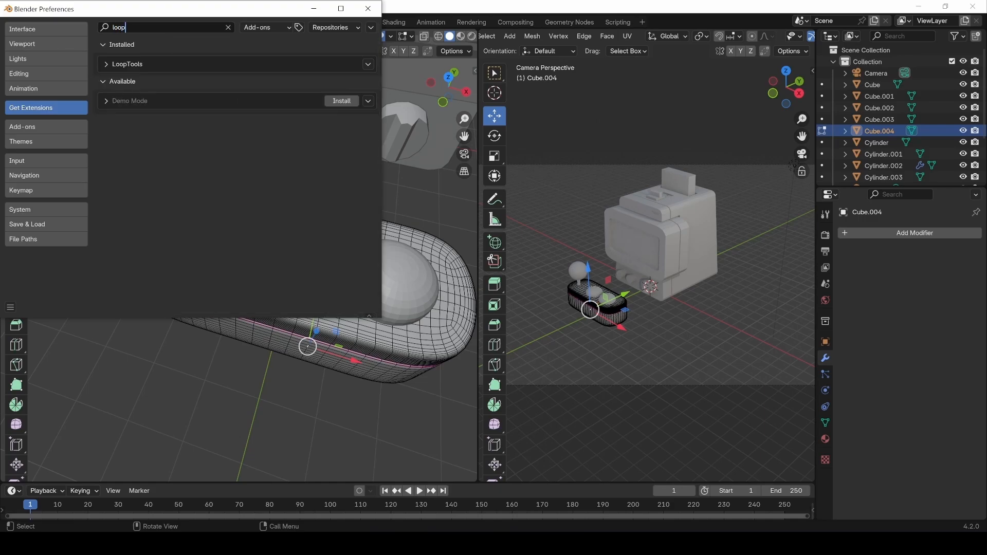
pyautogui.click(29, 129)
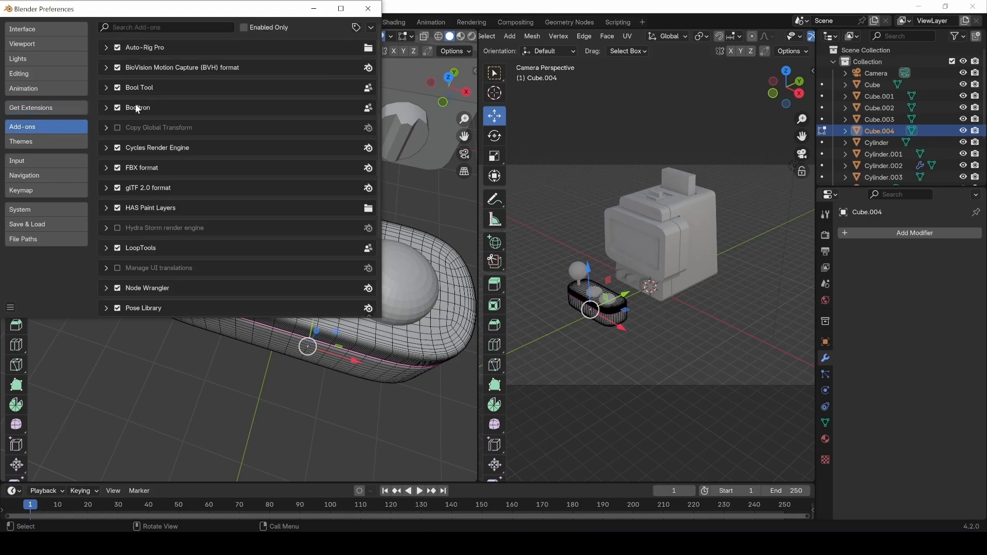
pyautogui.click(139, 27)
pyautogui.write('loop')
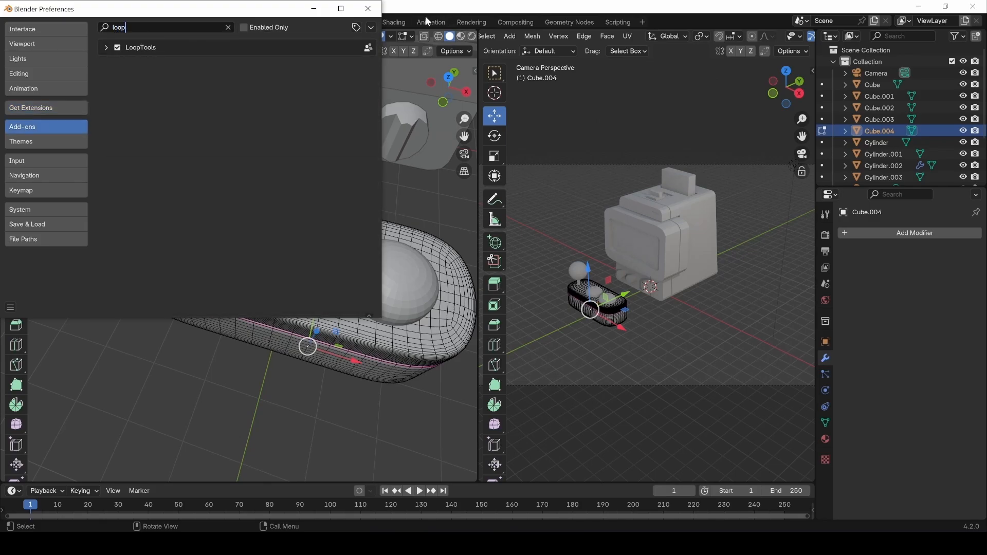
pyautogui.click(368, 8)
# Hide the sphere button nearest the joystick and enter edit mode on the control deck.
pyautogui.rightClick(293, 302)
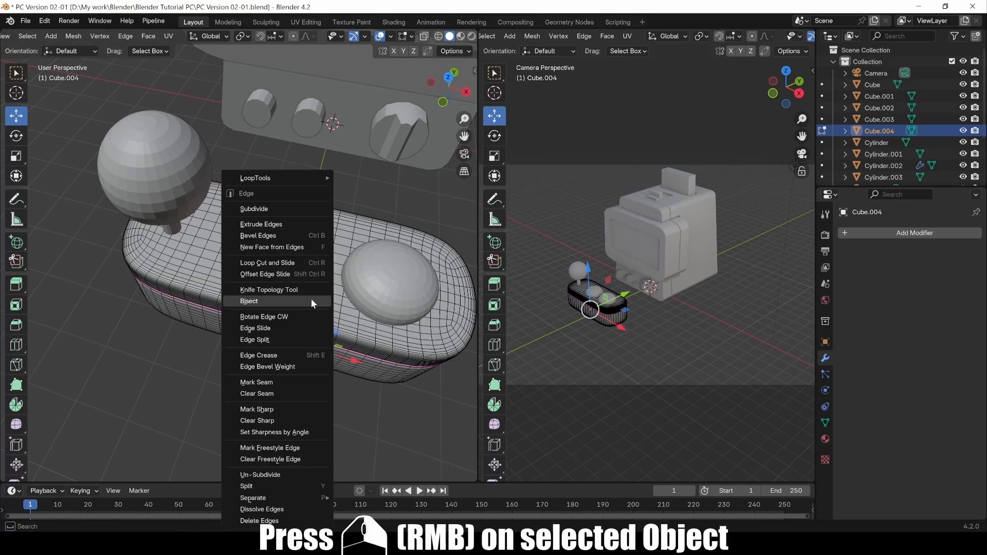
pyautogui.moveTo(252, 178)
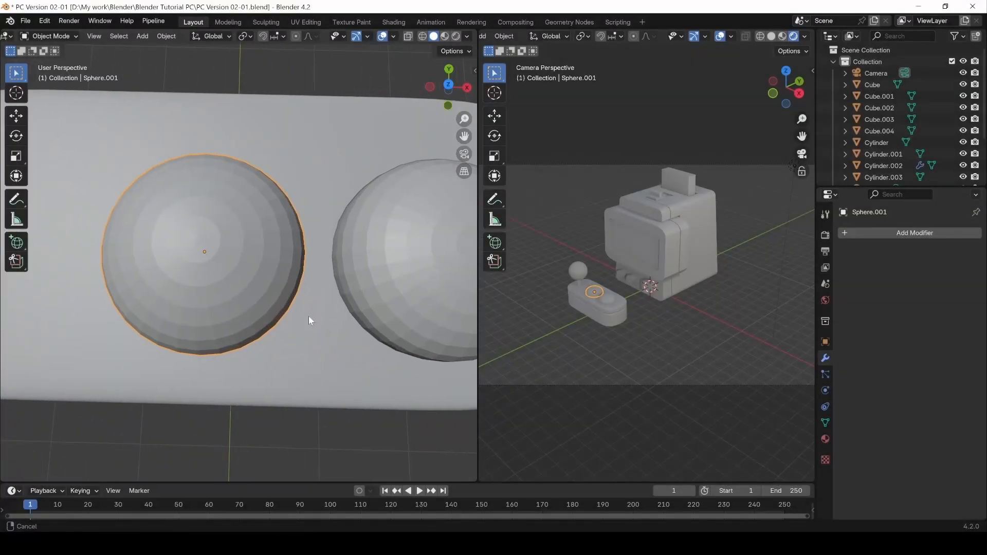
pyautogui.press('h')
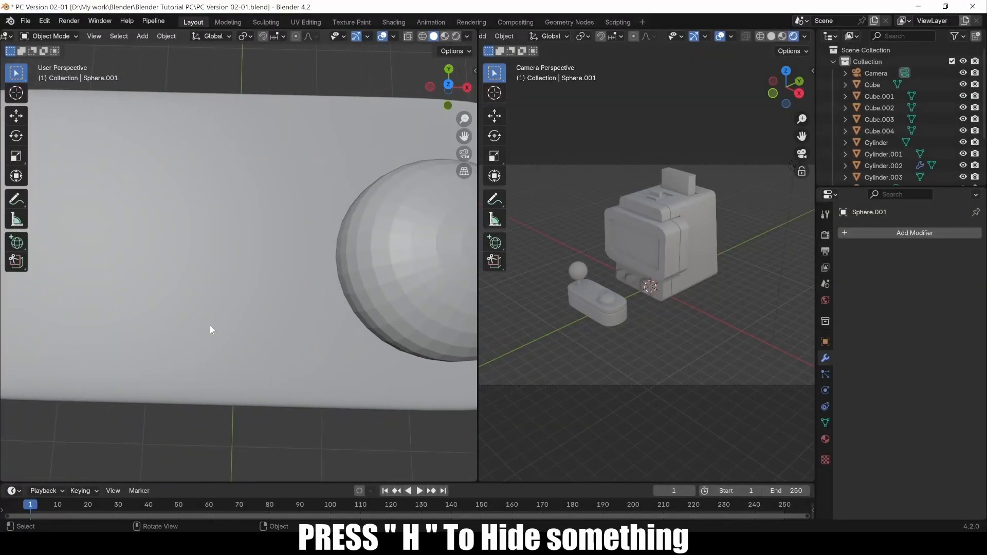
pyautogui.click(218, 300)
pyautogui.press('Tab')
pyautogui.keyDown('shift'); pyautogui.moveTo(224, 274); pyautogui.dragTo(211, 272, button='middle'); pyautogui.keyUp('shift')
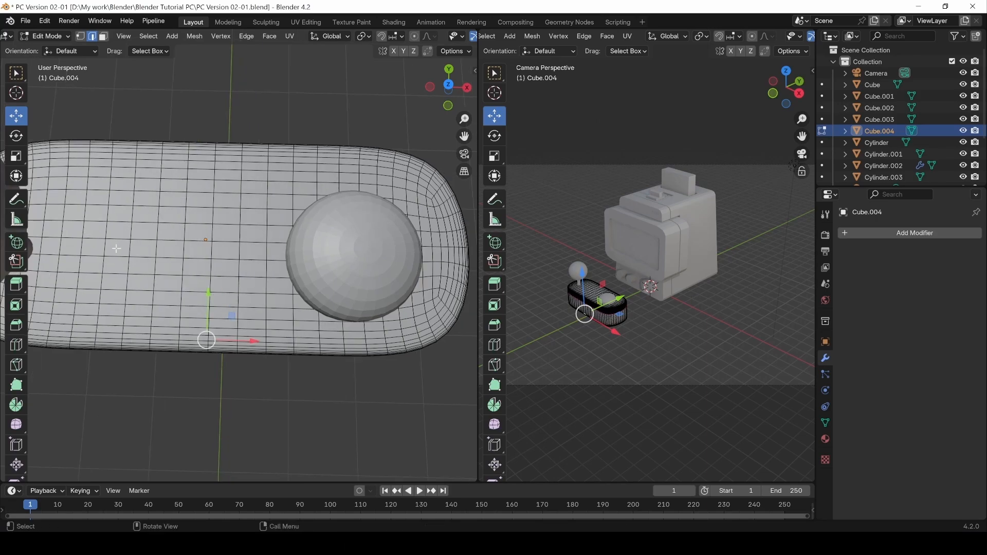
# Circle-select a square patch of deck-top faces, trimming stray rows along the top edge.
pyautogui.press('3')
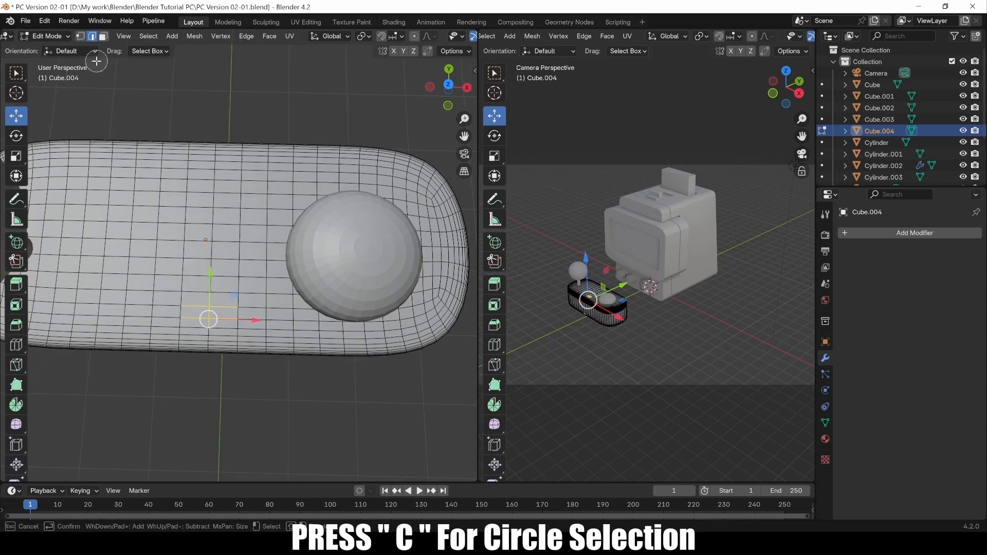
pyautogui.press('c')
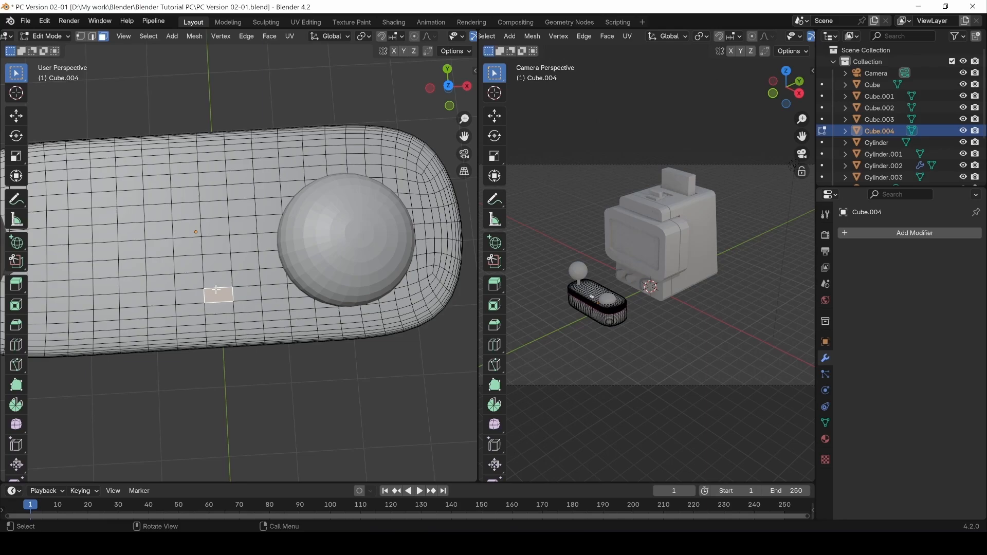
pyautogui.press('c')
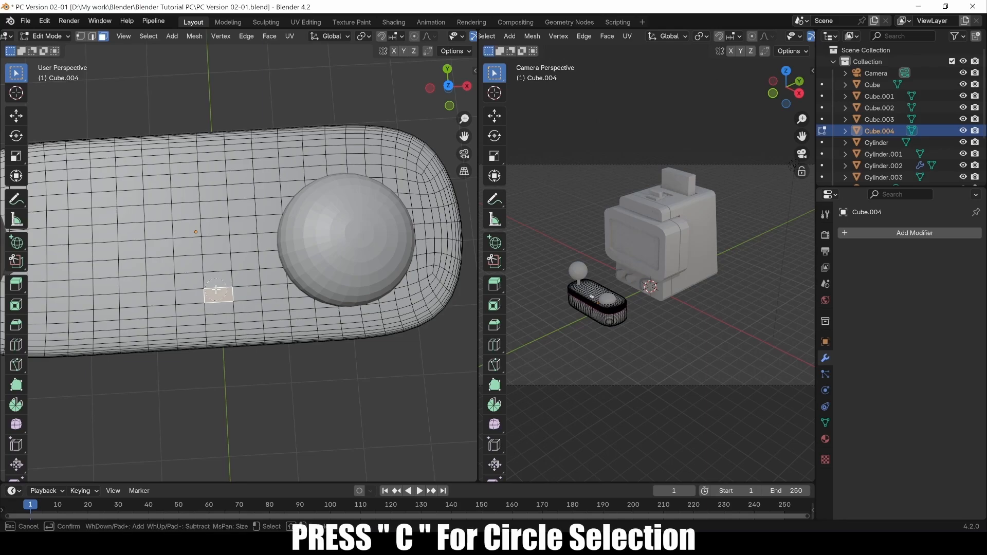
pyautogui.moveTo(214, 282)
pyautogui.mouseDown()
pyautogui.moveTo(136, 293)
pyautogui.moveTo(136, 215)
pyautogui.moveTo(213, 217)
pyautogui.moveTo(211, 252)
pyautogui.mouseUp()
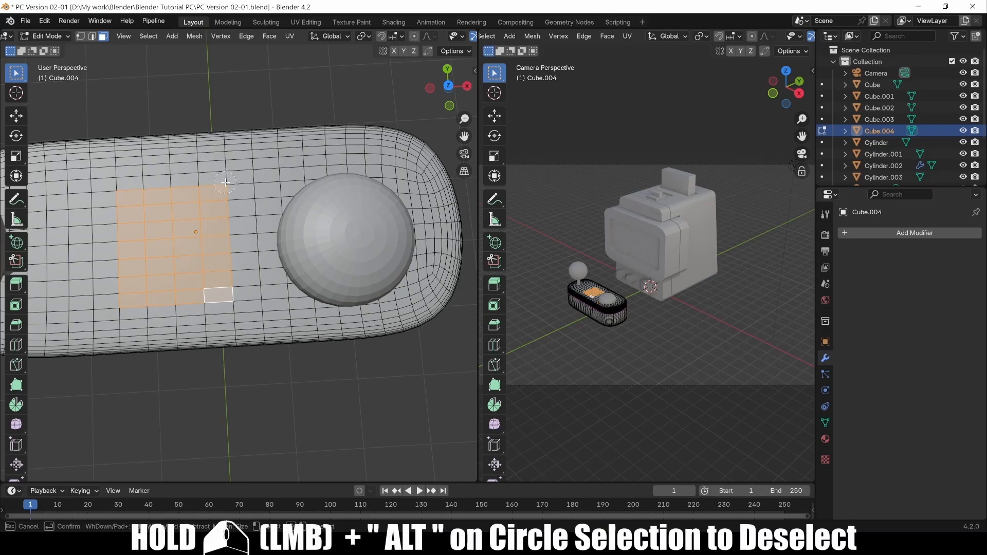
pyautogui.moveTo(216, 188)
pyautogui.keyDown('alt'); pyautogui.mouseDown()
pyautogui.moveTo(135, 188)
pyautogui.moveTo(131, 200)
pyautogui.moveTo(212, 200)
pyautogui.mouseUp(); pyautogui.keyUp('alt')
pyautogui.keyDown('alt'); pyautogui.moveTo(179, 166); pyautogui.dragTo(129, 166); pyautogui.keyUp('alt')
pyautogui.moveTo(112, 181)
pyautogui.keyDown('alt'); pyautogui.mouseDown()
pyautogui.moveTo(210, 175)
pyautogui.moveTo(148, 206)
pyautogui.mouseUp(); pyautogui.keyUp('alt')
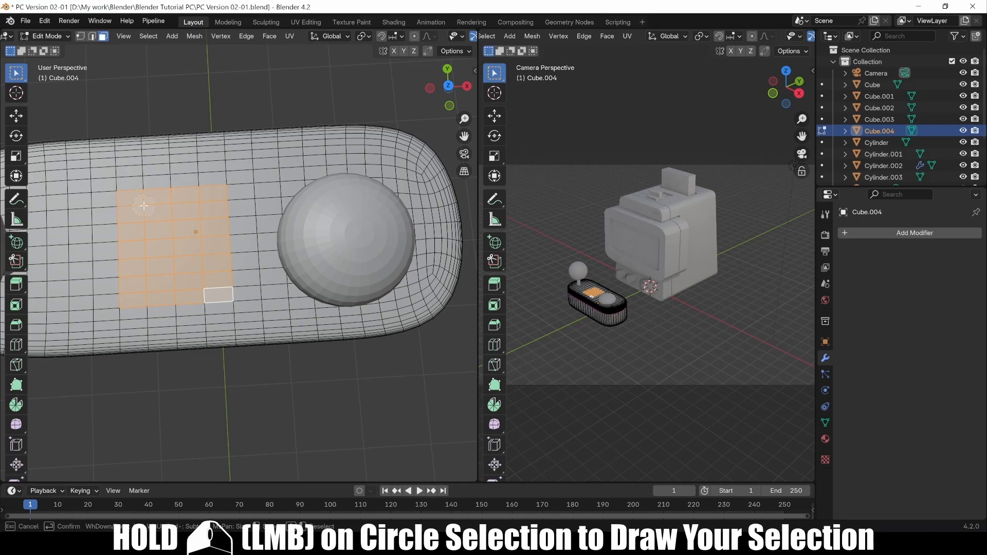
pyautogui.rightClick(150, 236)
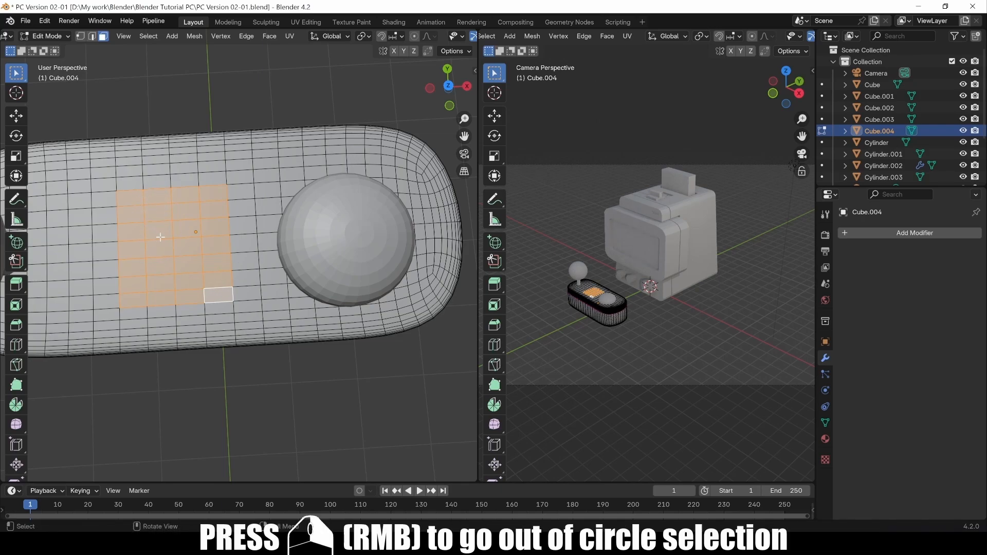
# Round the selected face patch into a circle with LoopTools Circle.
pyautogui.rightClick(164, 256)
pyautogui.moveTo(156, 241)
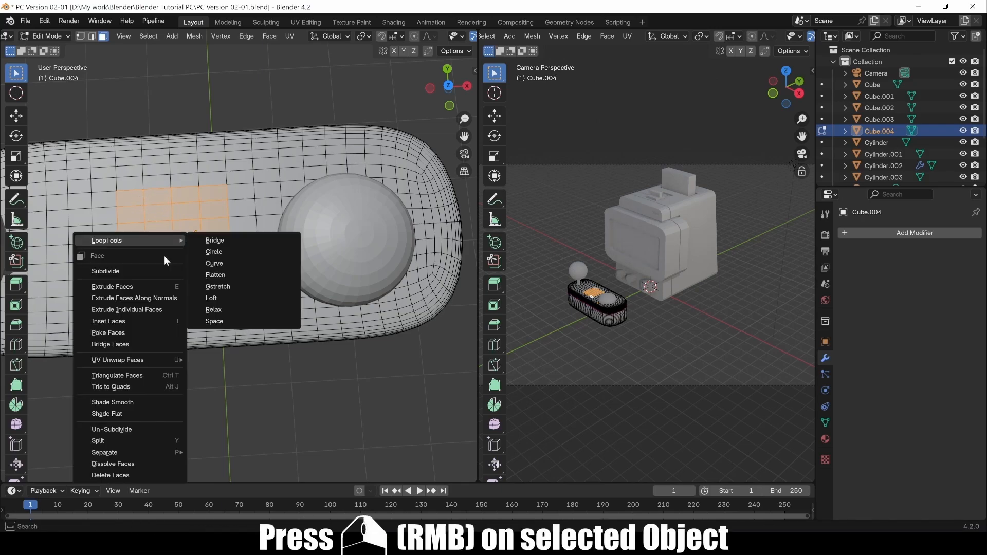
pyautogui.click(216, 252)
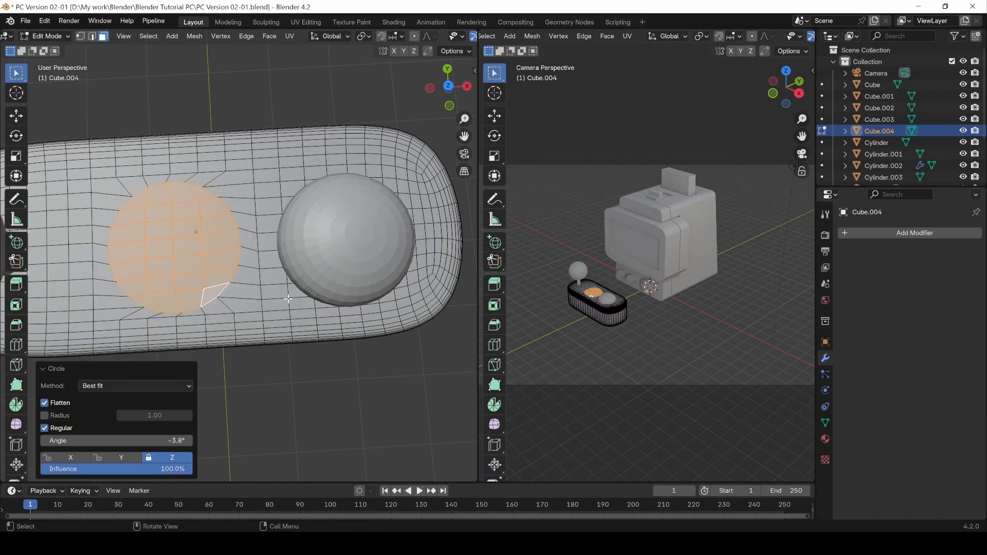
pyautogui.moveTo(301, 392); pyautogui.dragTo(276, 341, button='middle')
pyautogui.scroll(-5, 242, 356)
# Restore the circular face selection after leaving and re-entering edit mode.
pyautogui.click(241, 374)
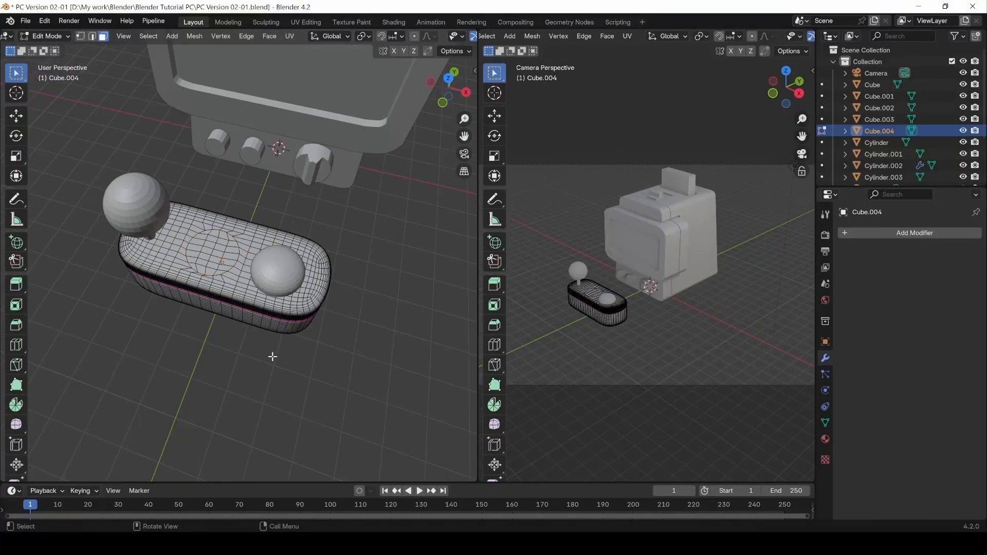
pyautogui.press('Tab')
pyautogui.scroll(3, 221, 266)
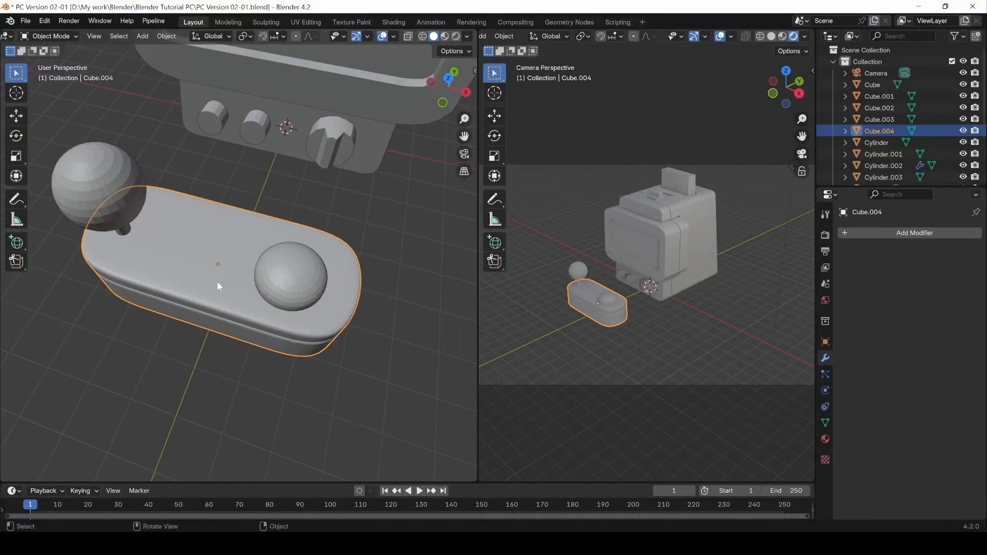
pyautogui.press('Tab')
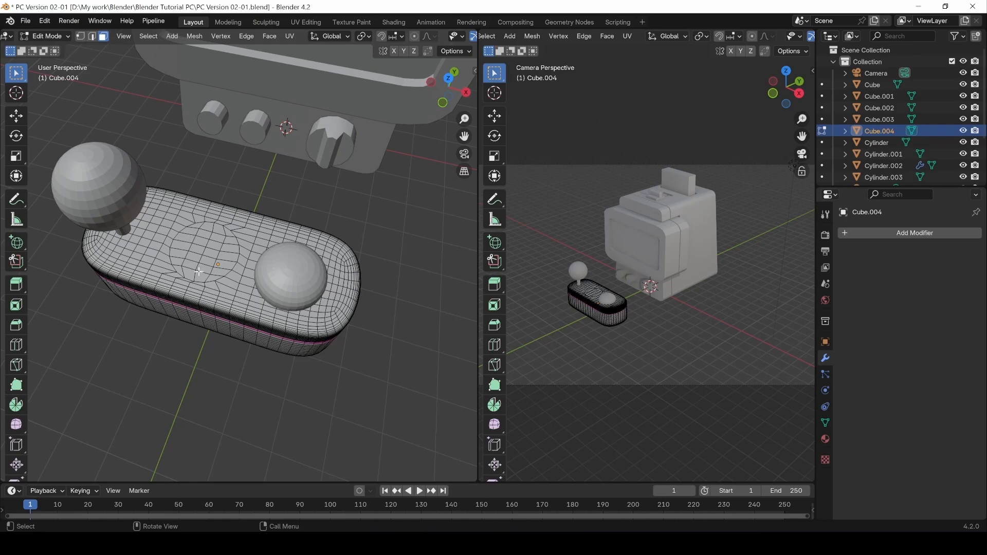
pyautogui.scroll(2, 198, 271)
pyautogui.hotkey('ctrl', 'z')
pyautogui.hotkey('ctrl', 'z')
pyautogui.hotkey('ctrl', 'z')
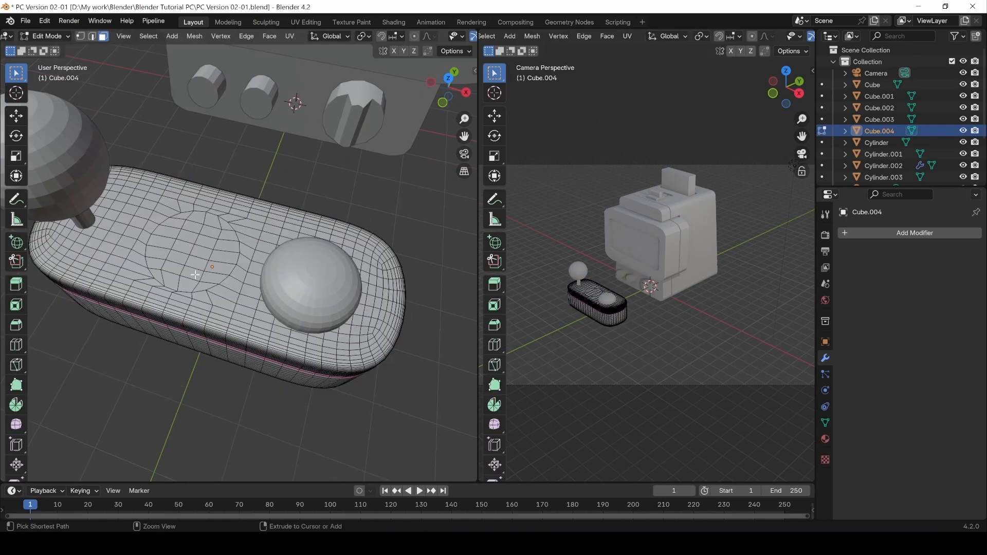
# Scale the circular face patch up slightly and check its shape on the deck top.
pyautogui.press('s')
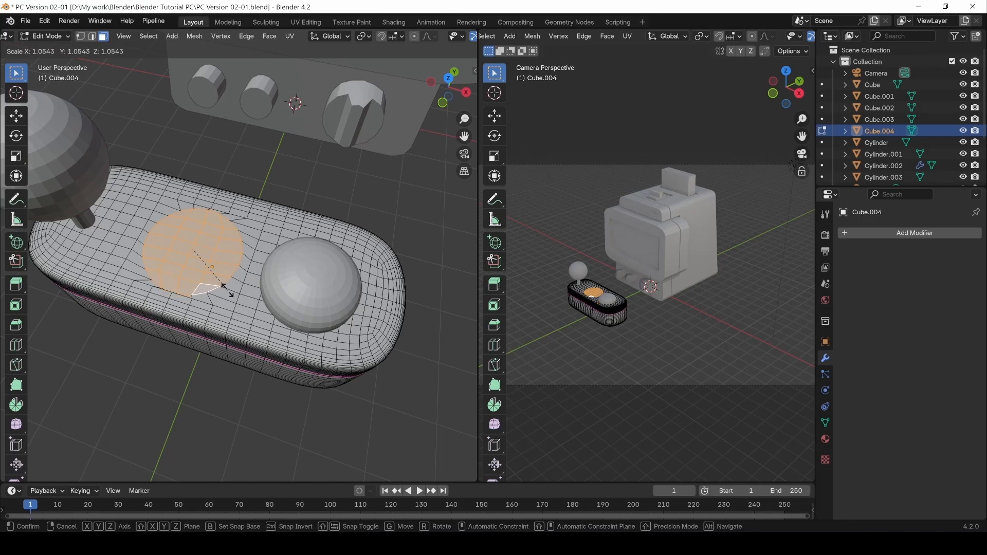
pyautogui.click(227, 291)
pyautogui.press('Tab')
pyautogui.moveTo(227, 292); pyautogui.dragTo(183, 311, button='middle')
pyautogui.press('Tab')
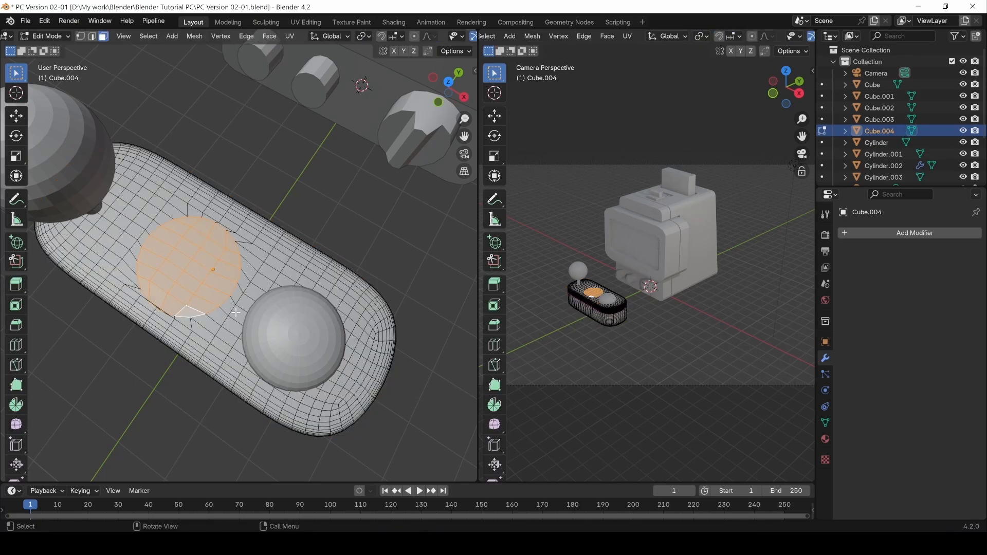
pyautogui.scroll(-3, 20, 367)
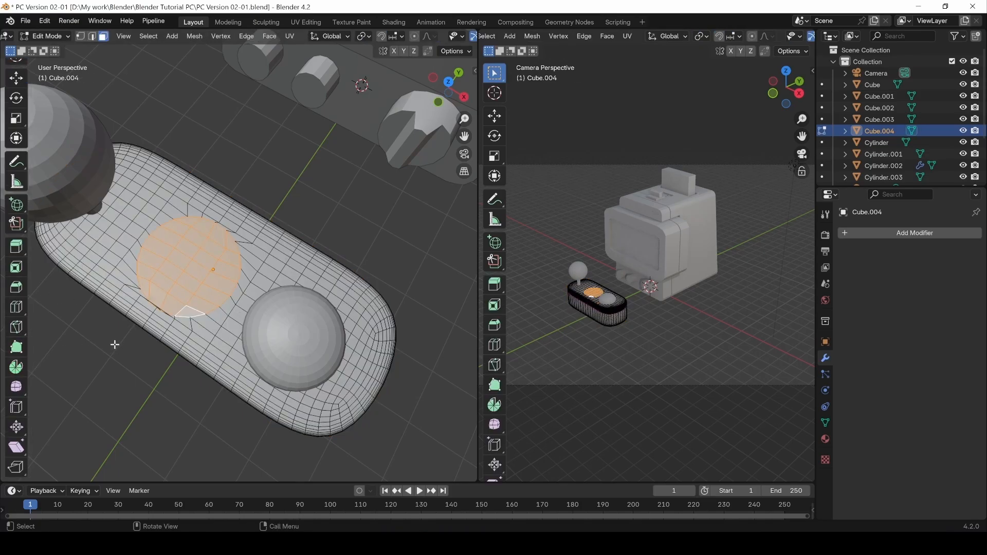
# Circle-select the distorted faces on the left side of the circular top patch.
pyautogui.press('c')
pyautogui.click(138, 303)
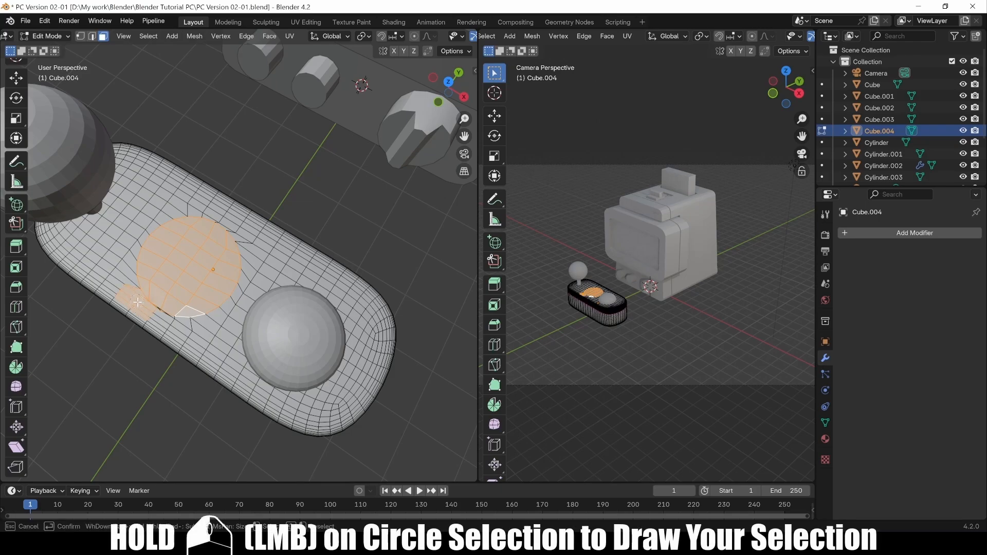
pyautogui.press('Escape')
pyautogui.click(122, 340)
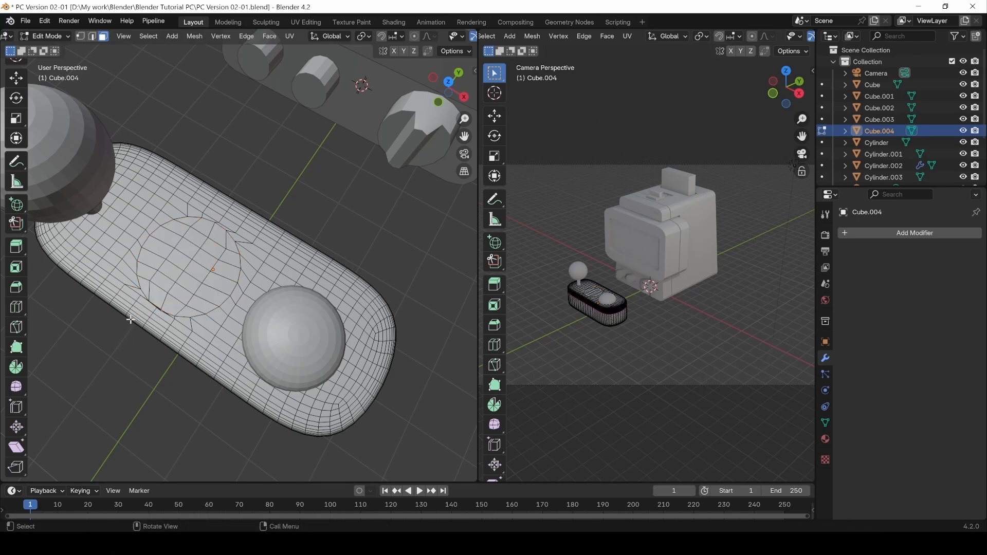
pyautogui.press('c')
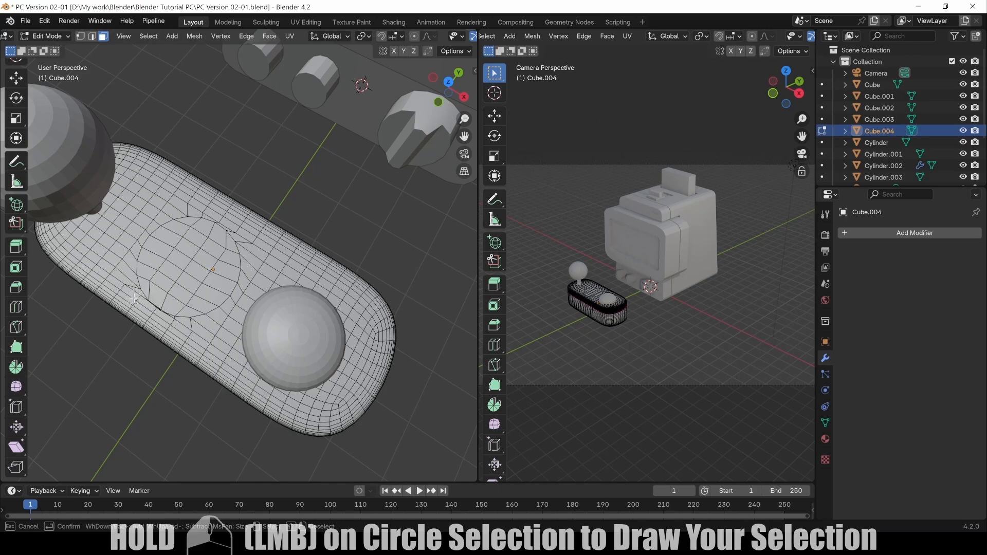
pyautogui.moveTo(140, 298); pyautogui.dragTo(169, 315)
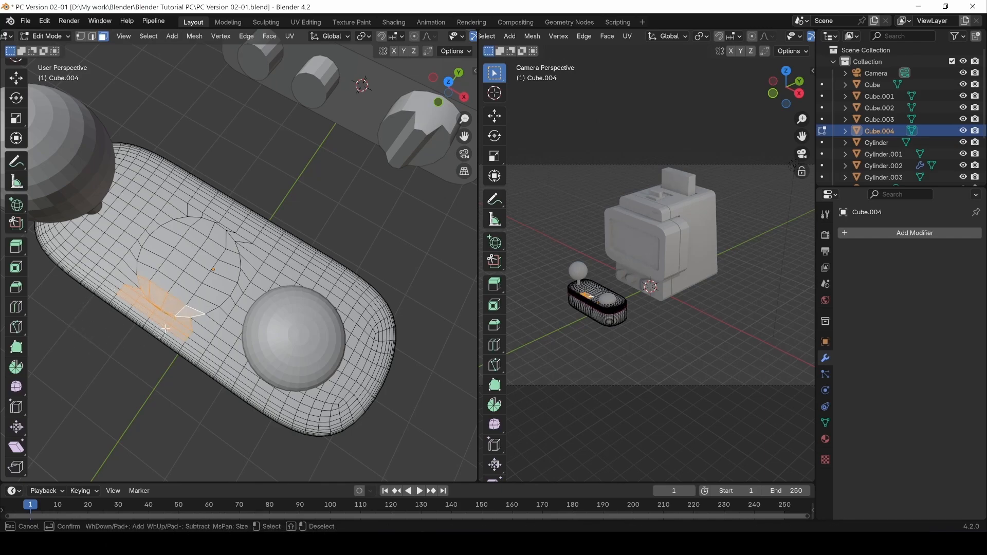
pyautogui.press('Escape')
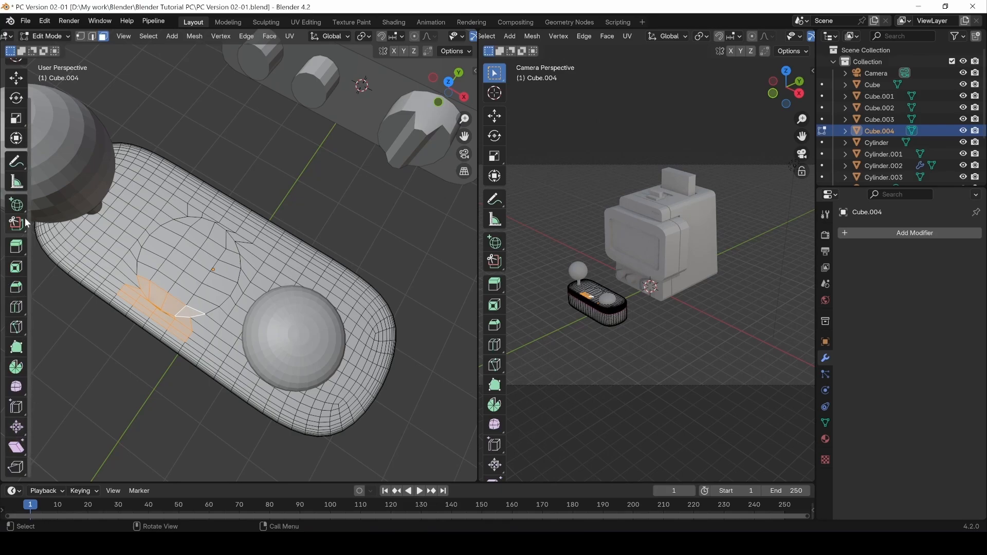
pyautogui.moveTo(24, 232)
pyautogui.mouseDown(button='middle')
pyautogui.moveTo(16, 293)
pyautogui.moveTo(17, 245)
pyautogui.mouseUp(button='middle')
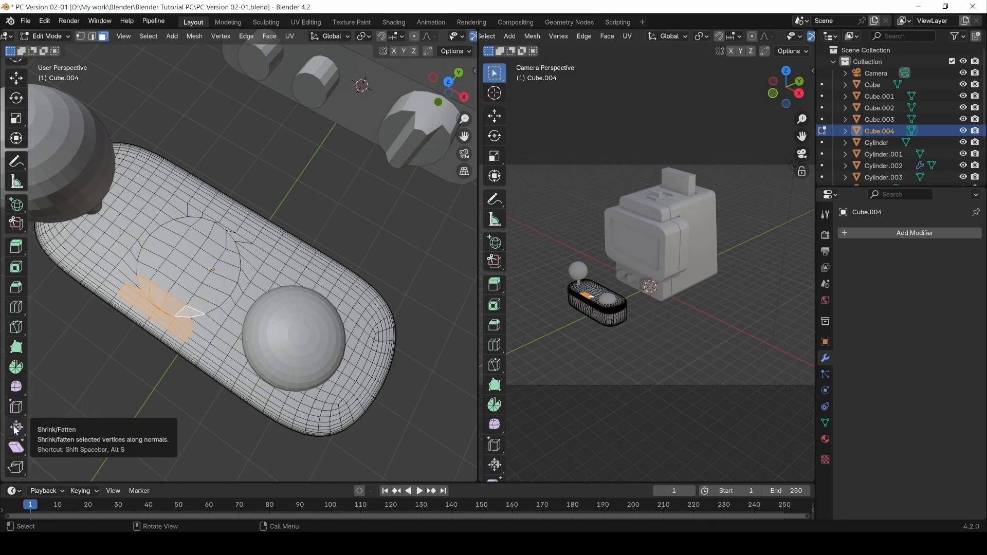
# Use the Smooth tool to even out the selected faces, adjusting the smoothing strength.
pyautogui.click(16, 388)
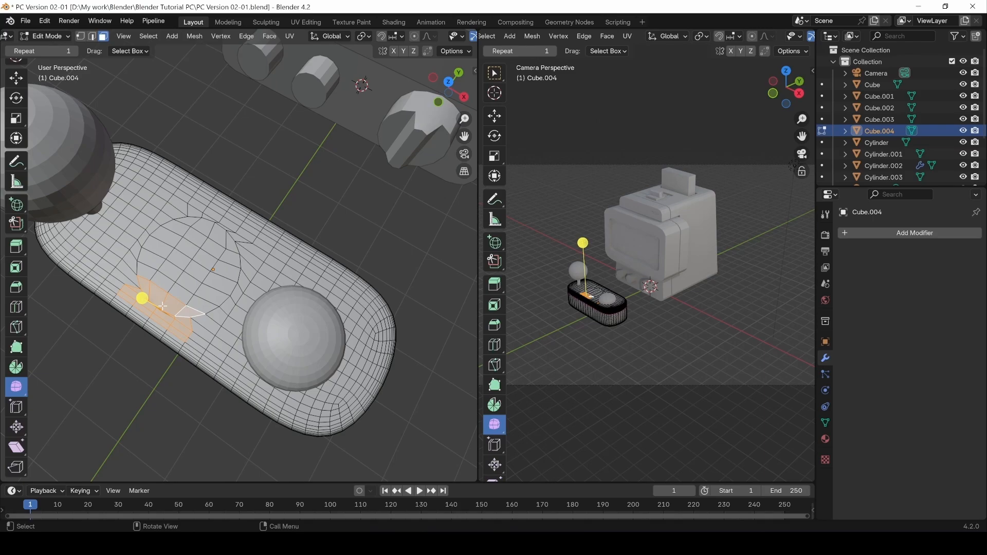
pyautogui.scroll(2, 76, 320)
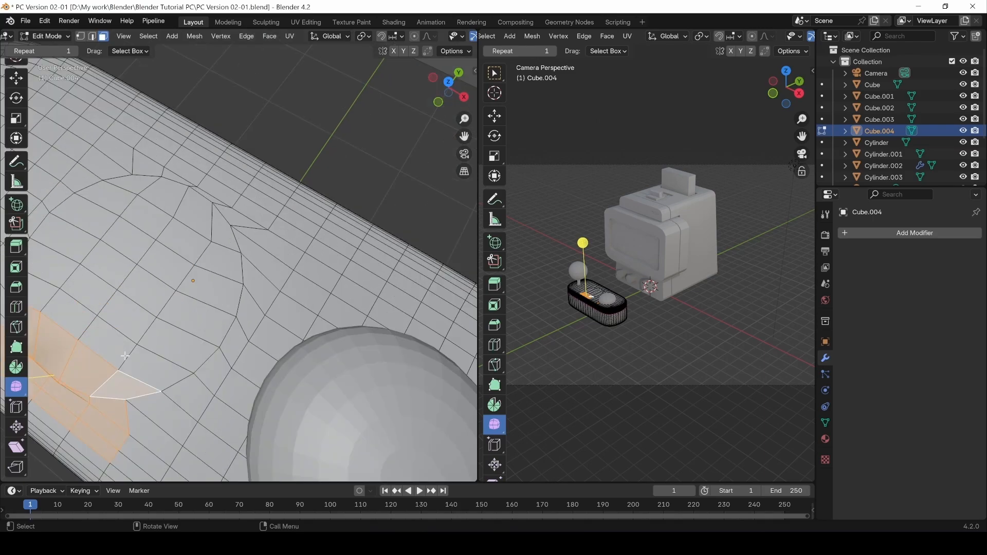
pyautogui.keyDown('shift'); pyautogui.moveTo(125, 356); pyautogui.dragTo(176, 339, button='middle'); pyautogui.keyUp('shift')
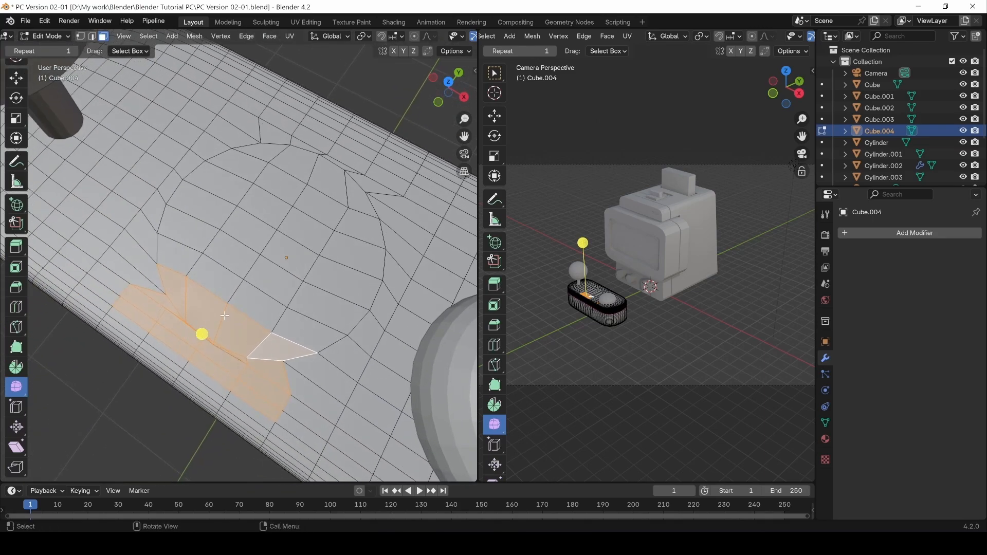
pyautogui.moveTo(225, 317); pyautogui.dragTo(125, 252, button='middle')
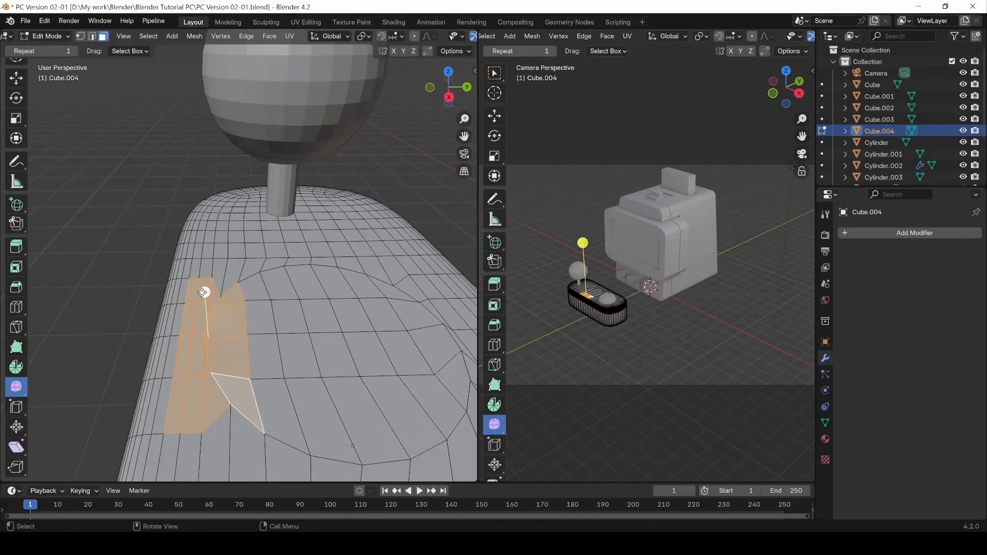
pyautogui.moveTo(205, 293); pyautogui.dragTo(238, 327)
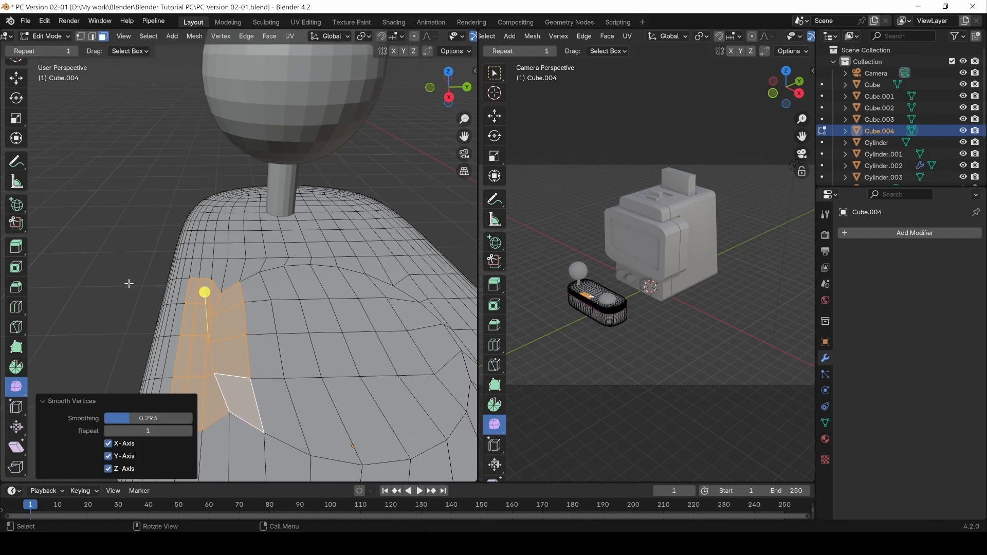
pyautogui.moveTo(206, 256)
pyautogui.mouseDown()
pyautogui.moveTo(196, 344)
pyautogui.moveTo(192, 249)
pyautogui.moveTo(224, 260)
pyautogui.moveTo(204, 254)
pyautogui.mouseUp()
# Clear the selection and check the deck's shading from above and from a low side angle.
pyautogui.hotkey('alt', 'a')
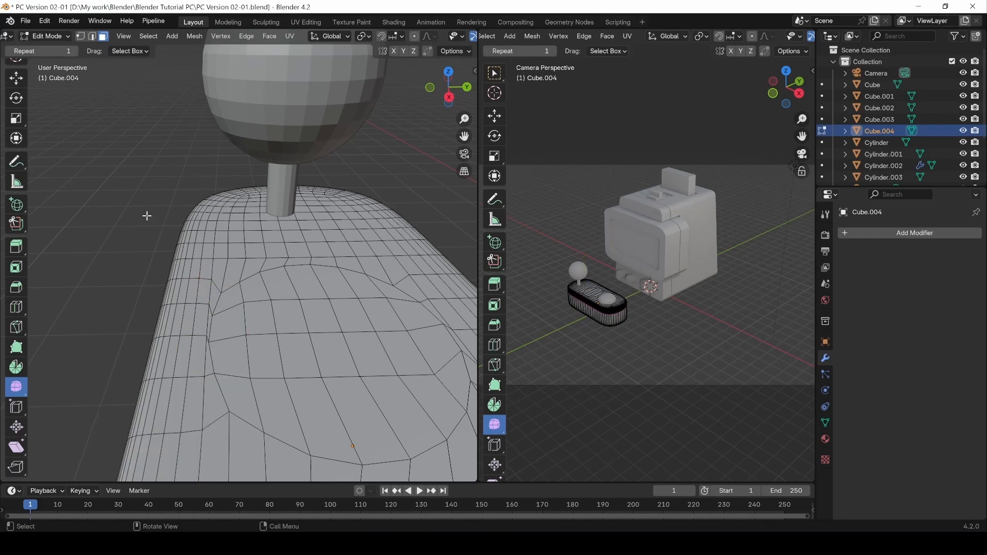
pyautogui.press('Tab')
pyautogui.press('Tab')
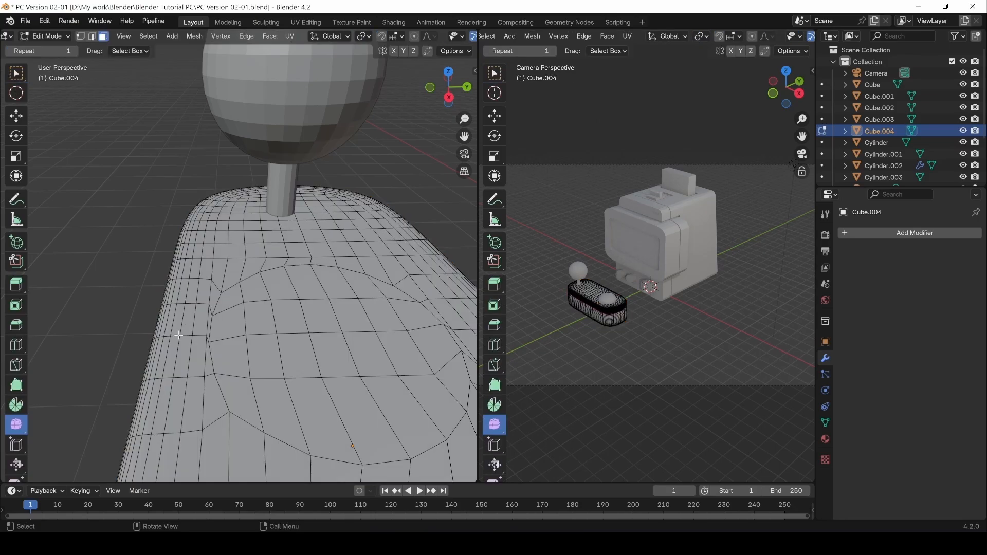
pyautogui.keyDown('alt'); pyautogui.moveTo(220, 355); pyautogui.dragTo(345, 429); pyautogui.keyUp('alt')
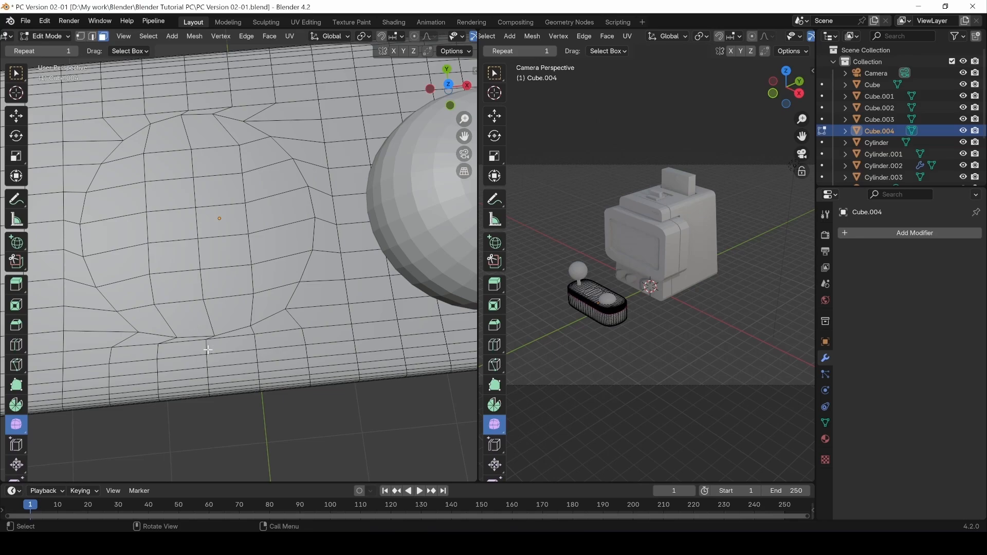
pyautogui.keyDown('alt'); pyautogui.moveTo(239, 322); pyautogui.dragTo(173, 348); pyautogui.keyUp('alt')
# Select a strip of distorted faces along the curved edge and smooth it.
pyautogui.click(208, 331)
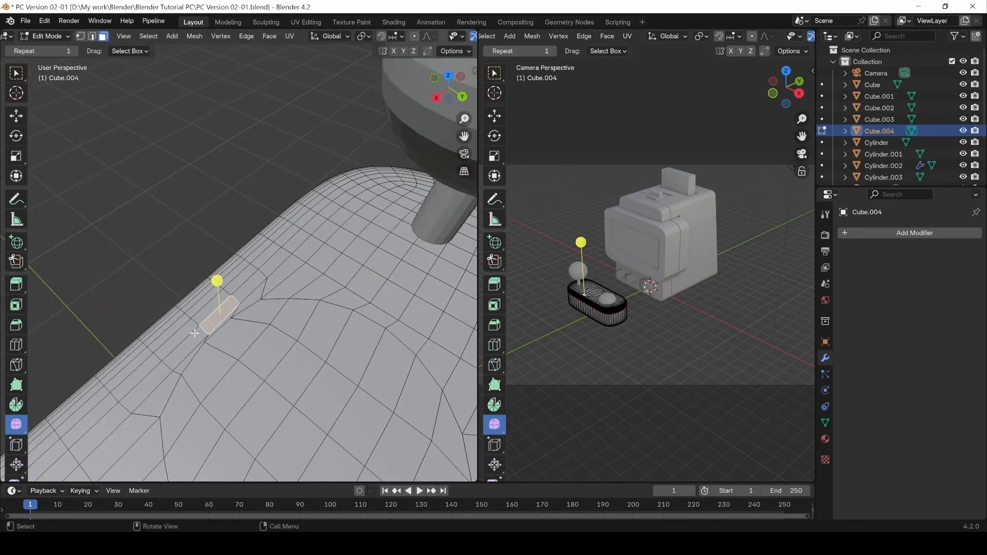
pyautogui.keyDown('shift'); pyautogui.click(141, 384); pyautogui.keyUp('shift')
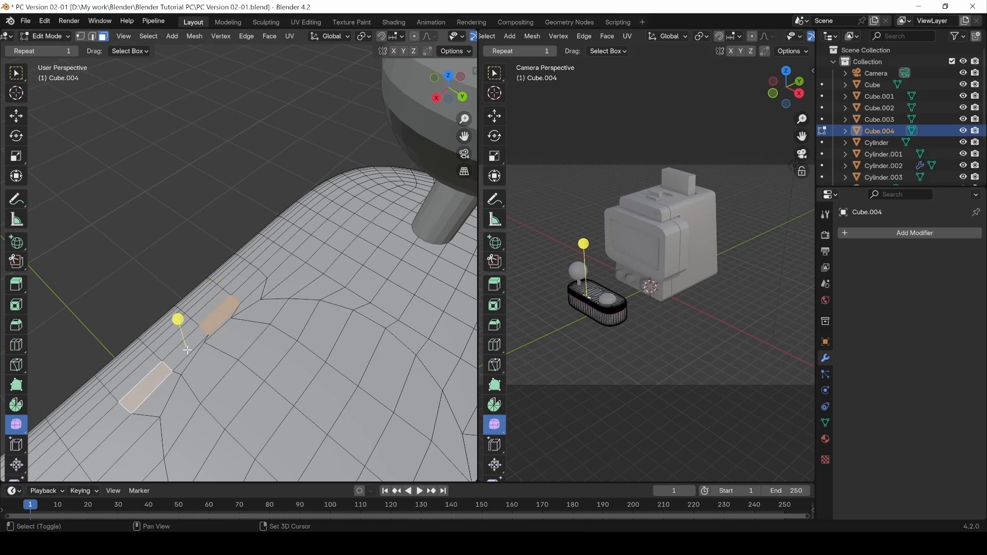
pyautogui.keyDown('shift'); pyautogui.click(189, 349); pyautogui.keyUp('shift')
pyautogui.keyDown('shift'); pyautogui.click(241, 290); pyautogui.keyUp('shift')
pyautogui.keyDown('shift'); pyautogui.click(207, 302); pyautogui.keyUp('shift')
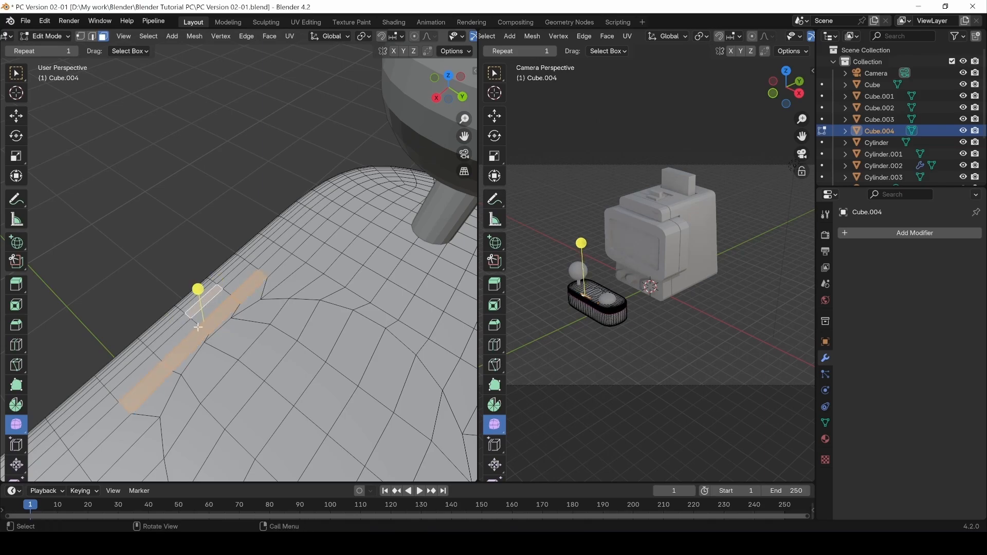
pyautogui.hotkey('ctrl', 'z')
pyautogui.moveTo(197, 301); pyautogui.dragTo(366, 536)
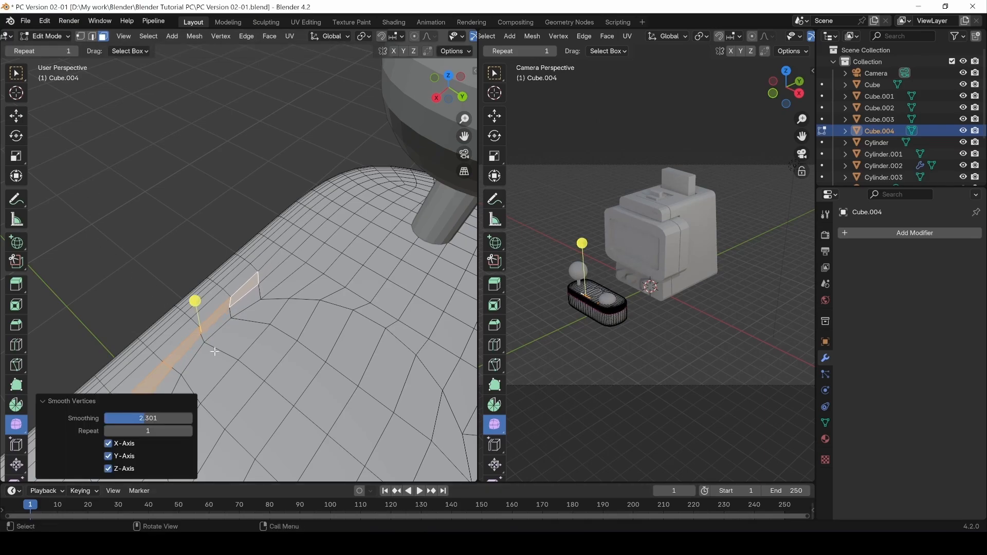
# Select the adjacent face strip, smooth it too, and inspect the result.
pyautogui.click(169, 378)
pyautogui.keyDown('shift'); pyautogui.click(192, 353); pyautogui.keyUp('shift')
pyautogui.keyDown('shift'); pyautogui.click(217, 328); pyautogui.keyUp('shift')
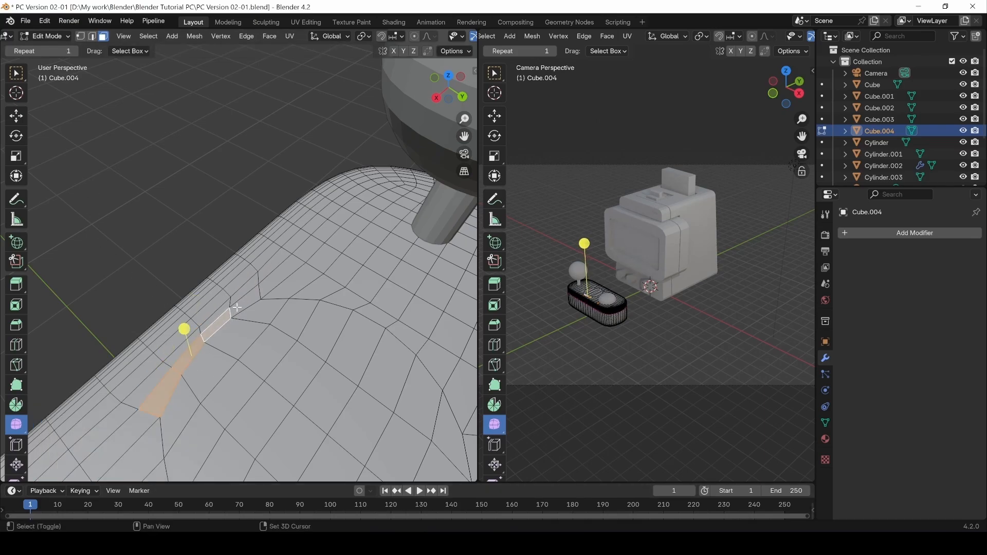
pyautogui.keyDown('shift'); pyautogui.click(240, 307); pyautogui.keyUp('shift')
pyautogui.moveTo(201, 312); pyautogui.dragTo(194, 342)
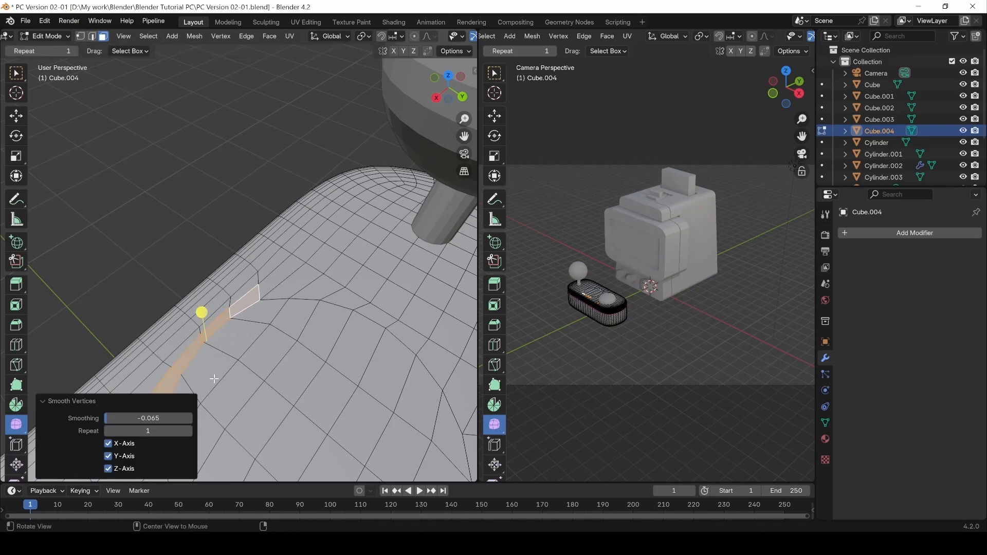
pyautogui.moveTo(195, 342); pyautogui.dragTo(406, 329, button='middle')
# Orbit toward a top view of the deck and switch from Smooth to the Edge Slide tool.
pyautogui.click(361, 353)
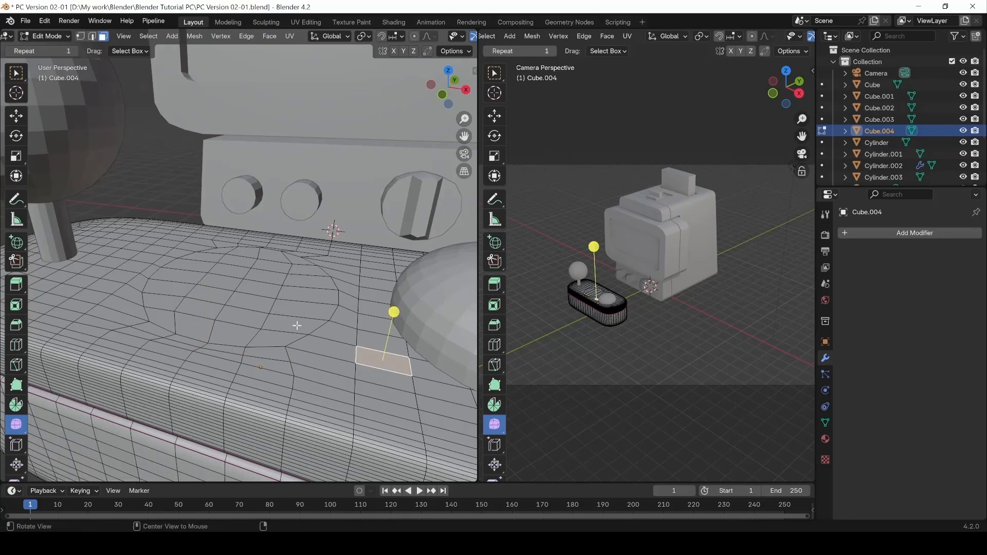
pyautogui.moveTo(302, 326); pyautogui.dragTo(315, 397, button='middle')
pyautogui.scroll(-3, 300, 364)
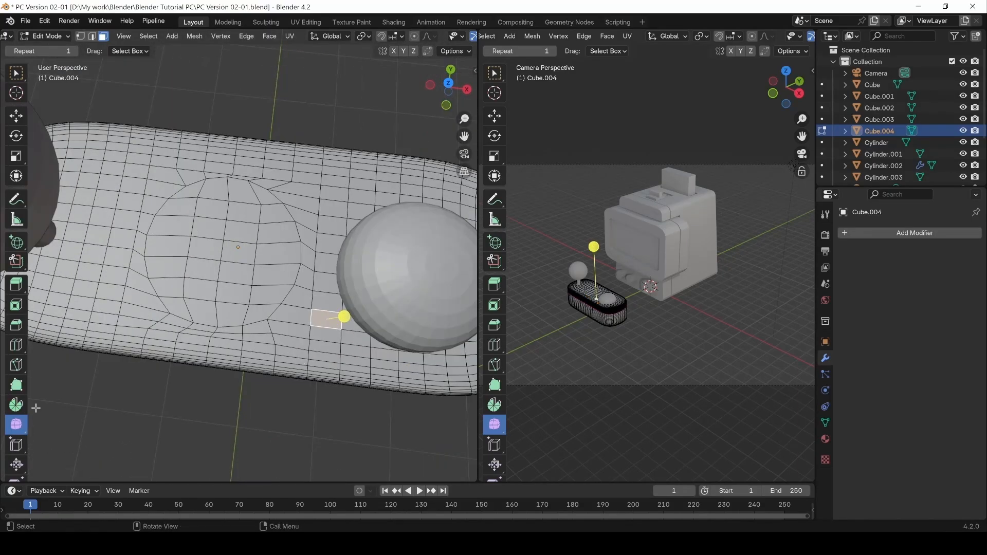
pyautogui.scroll(-3, 18, 412)
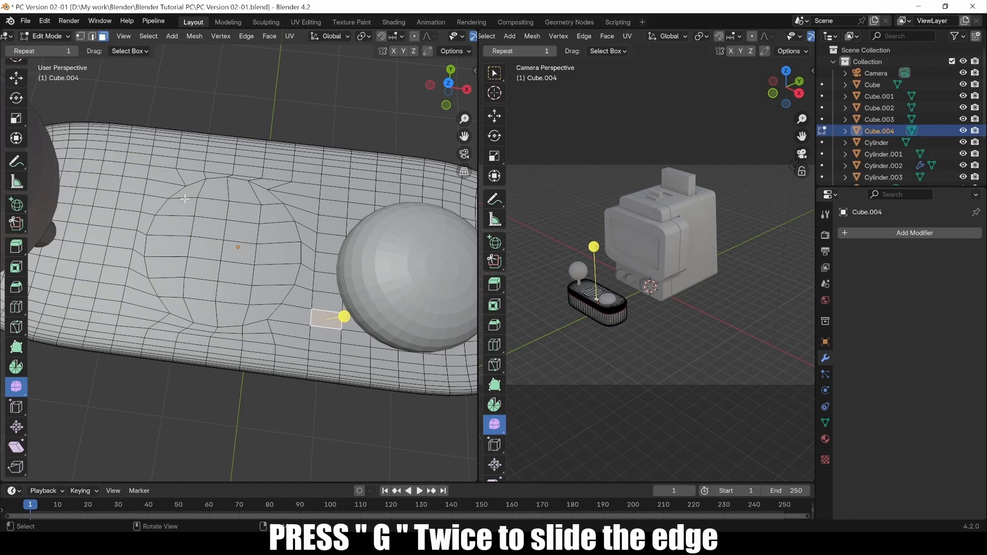
pyautogui.click(17, 408)
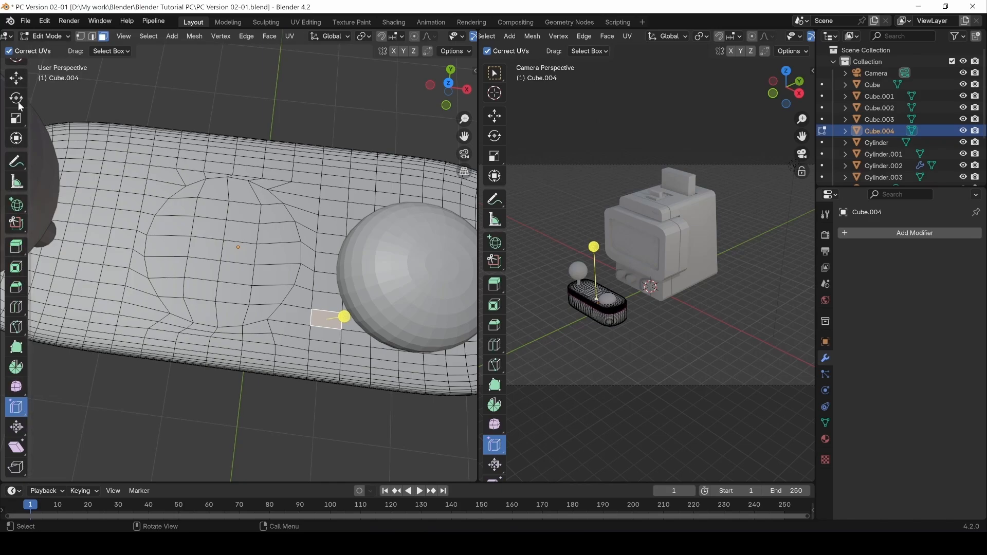
pyautogui.scroll(3, 217, 281)
pyautogui.scroll(-3, 209, 276)
pyautogui.scroll(2, 11, 180)
# With Select Box active, circle-select all faces of the circular top patch.
pyautogui.click(14, 64)
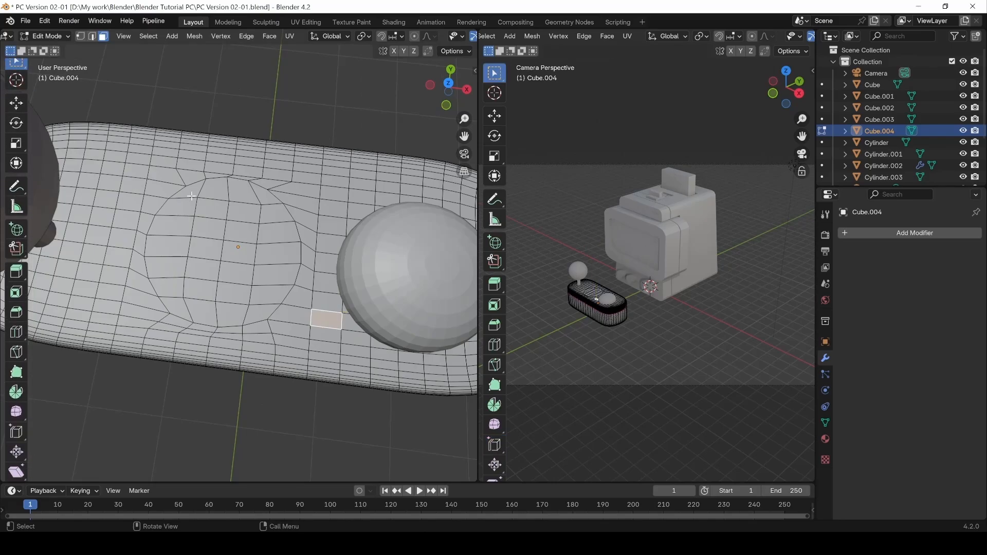
pyautogui.click(209, 293)
pyautogui.press('c')
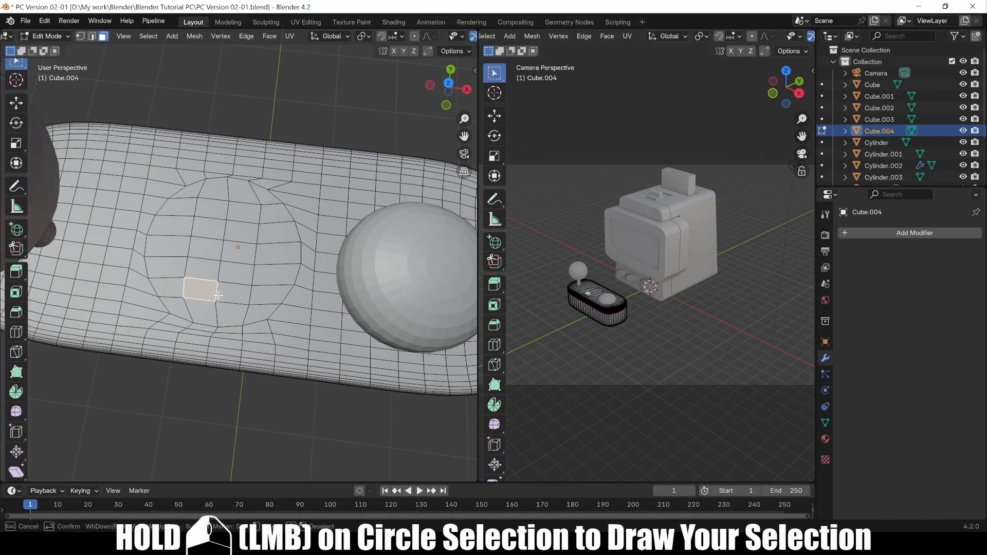
pyautogui.moveTo(263, 295)
pyautogui.mouseDown()
pyautogui.moveTo(219, 312)
pyautogui.moveTo(165, 265)
pyautogui.moveTo(208, 198)
pyautogui.moveTo(254, 217)
pyautogui.moveTo(280, 254)
pyautogui.moveTo(198, 264)
pyautogui.mouseUp()
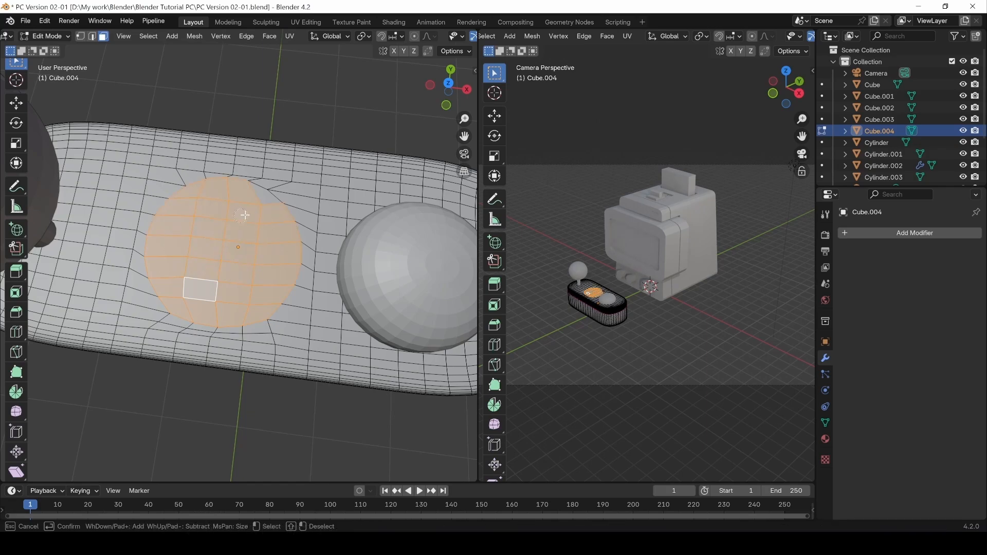
pyautogui.rightClick(224, 248)
pyautogui.moveTo(224, 249); pyautogui.dragTo(152, 196, button='middle')
# Extrude the patch downward by -0.14399 m into a recessed pocket, then return to Object Mode.
pyautogui.press('e')
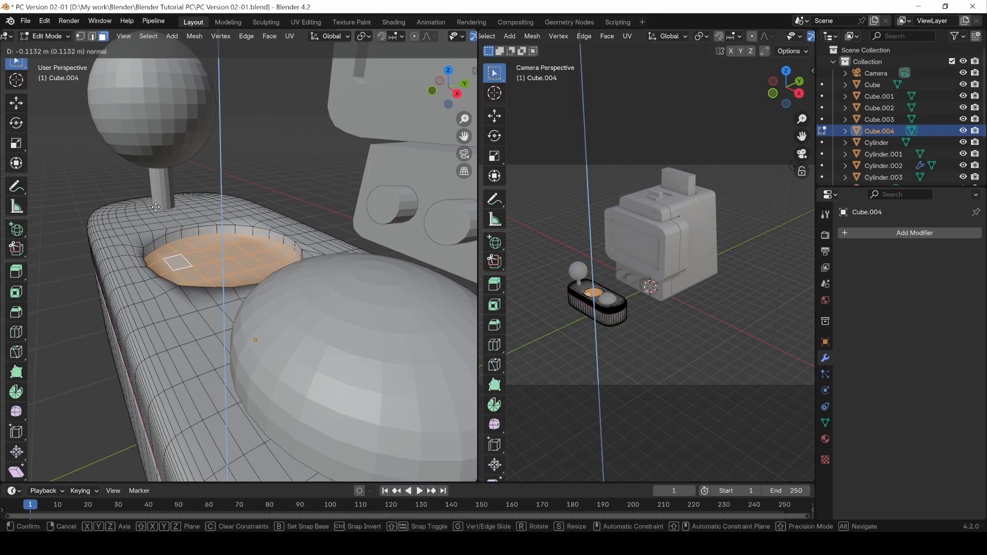
pyautogui.click(155, 209)
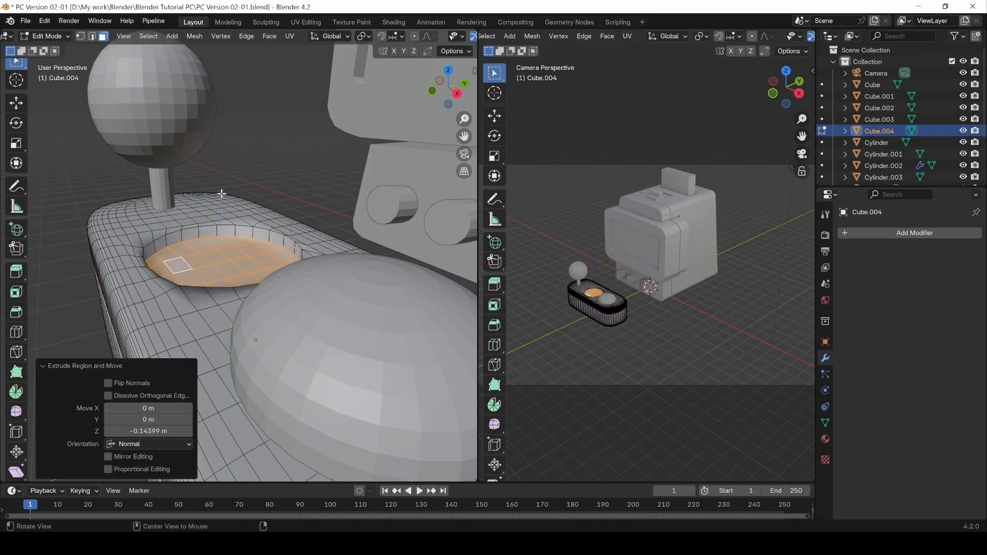
pyautogui.moveTo(155, 209); pyautogui.dragTo(271, 230, button='middle')
pyautogui.press('Tab')
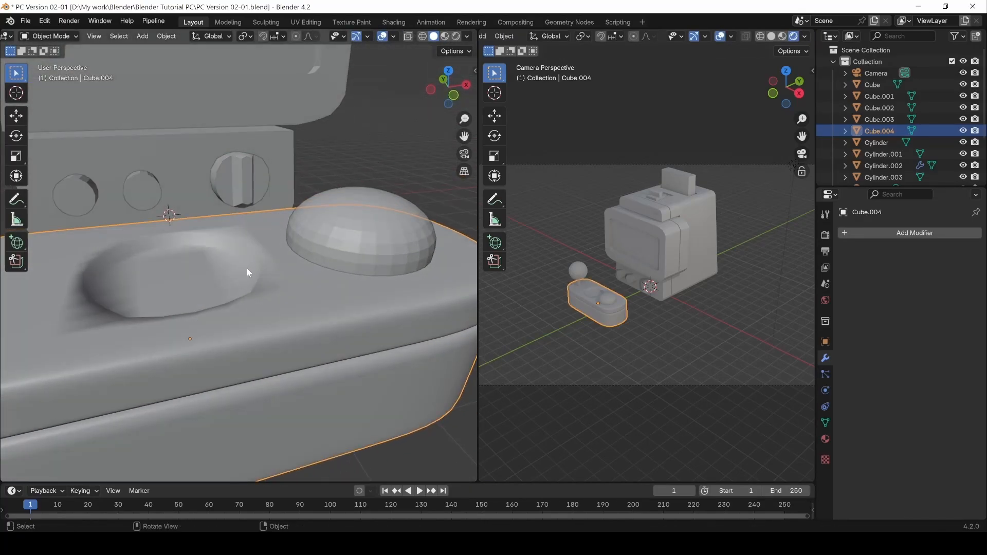
# Briefly re-enter Edit Mode to view the pocket from above, dismissing a stray menu.
pyautogui.press('Tab')
pyautogui.moveTo(234, 271); pyautogui.dragTo(266, 235, button='middle')
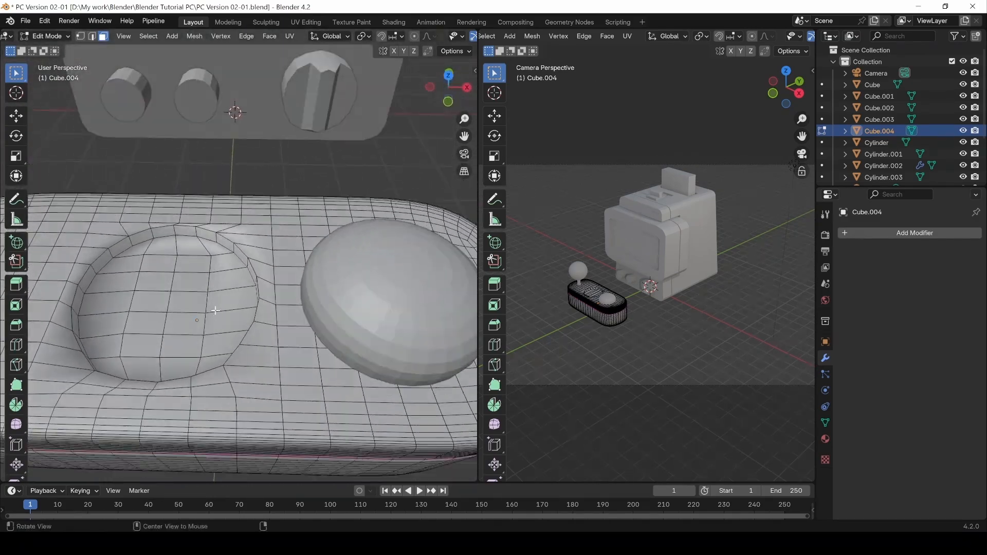
pyautogui.rightClick(266, 234)
pyautogui.moveTo(252, 235)
pyautogui.hotkey('shift', 'a')
pyautogui.press('Escape')
# Back in Object Mode, apply Shade Flat to the deck.
pyautogui.press('Tab')
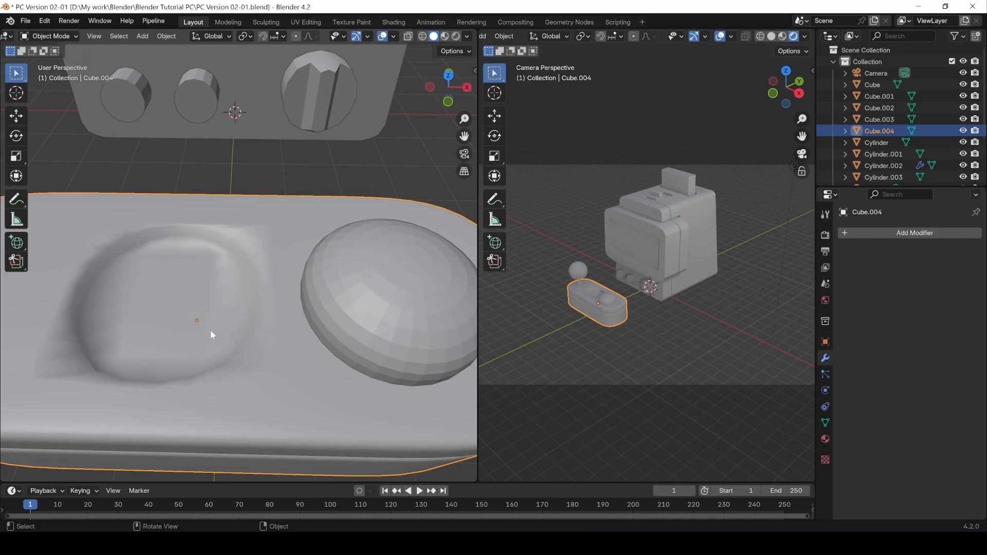
pyautogui.scroll(-5, 211, 334)
pyautogui.moveTo(269, 289); pyautogui.dragTo(230, 312, button='middle')
pyautogui.rightClick(230, 311)
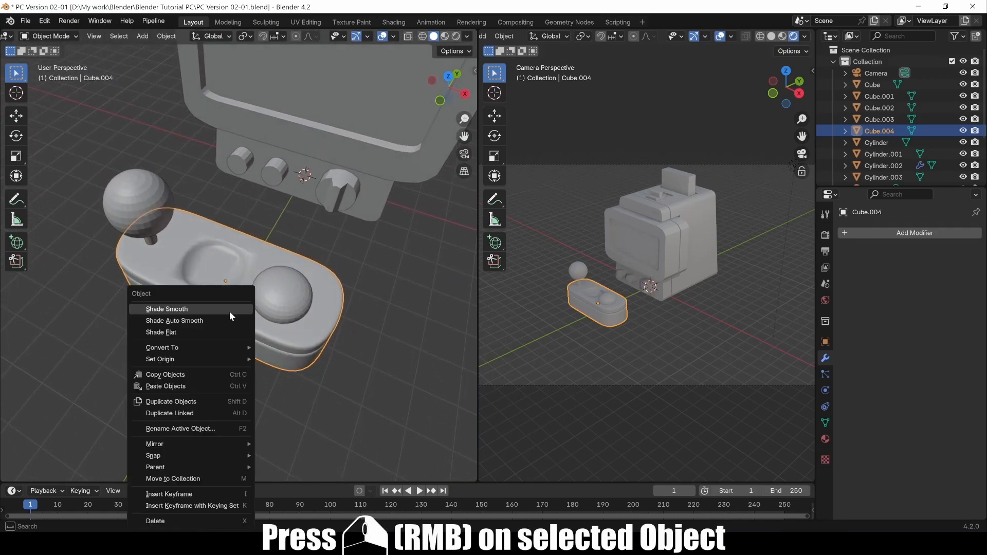
pyautogui.click(168, 333)
# Apply Shade Smooth to the whole deck and view it from above and front.
pyautogui.moveTo(241, 294); pyautogui.dragTo(240, 301, button='middle')
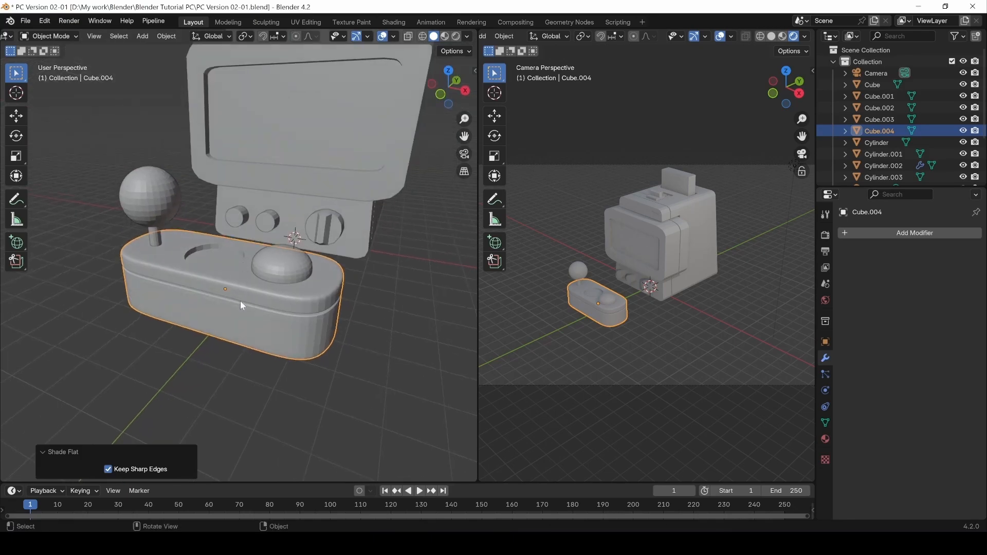
pyautogui.rightClick(240, 301)
pyautogui.click(187, 302)
pyautogui.rightClick(177, 296)
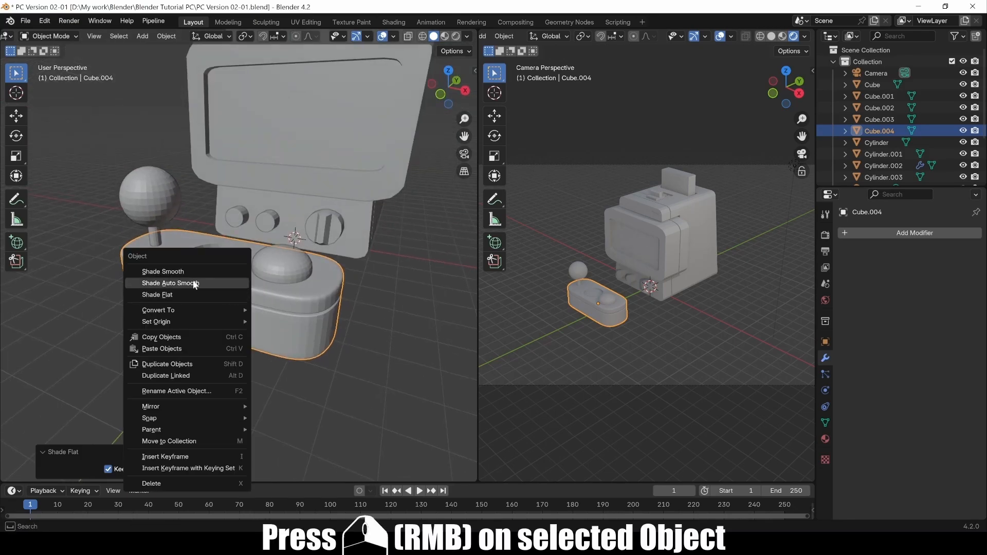
pyautogui.click(184, 268)
pyautogui.moveTo(248, 288); pyautogui.dragTo(233, 288, button='middle')
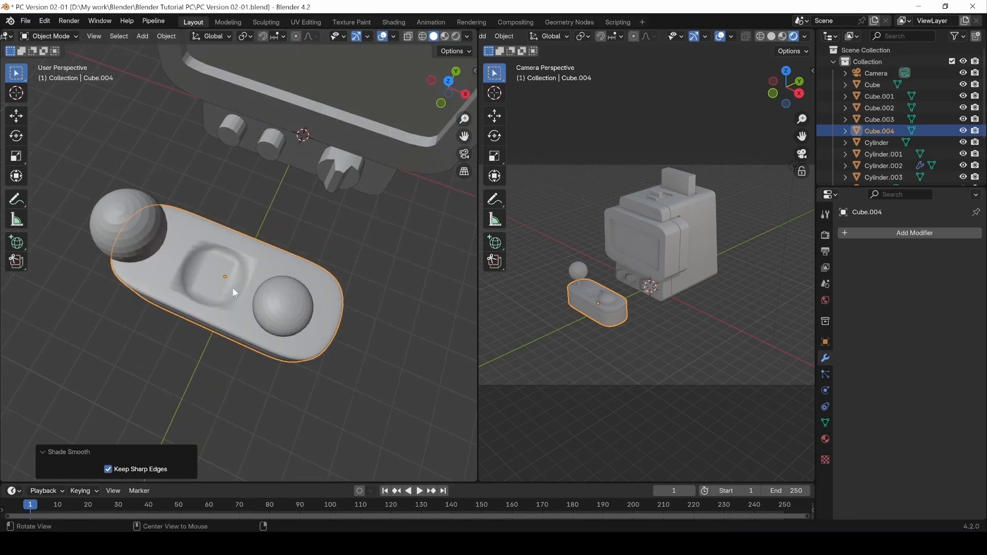
pyautogui.moveTo(189, 262); pyautogui.dragTo(240, 245, button='middle')
# Apply Shade Auto Smooth and try a 100° smoothing angle.
pyautogui.rightClick(238, 283)
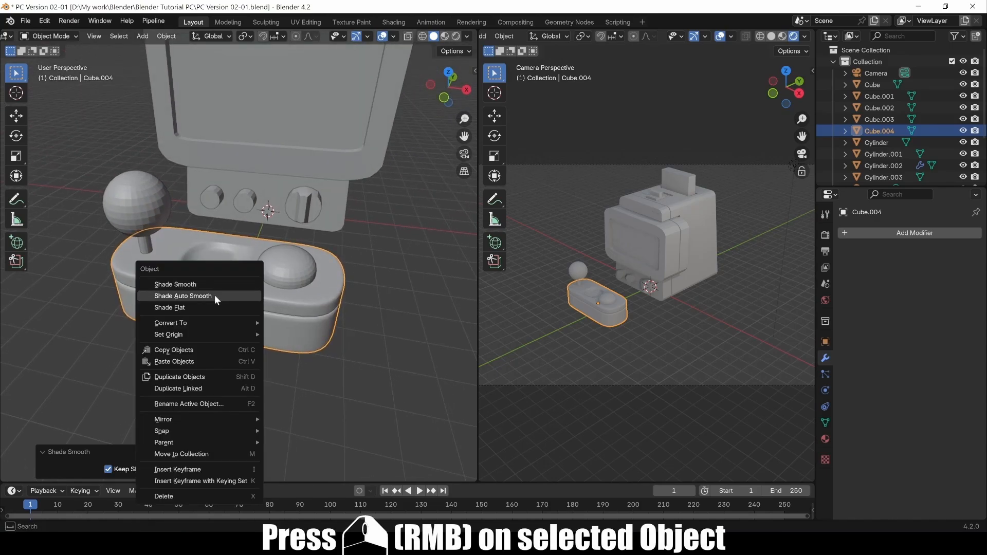
pyautogui.click(214, 294)
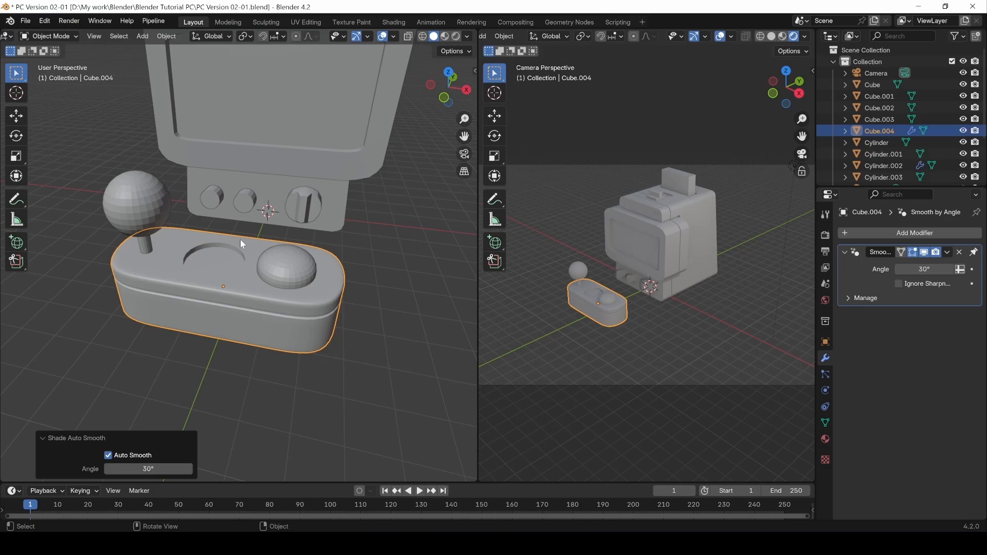
pyautogui.scroll(6, 240, 239)
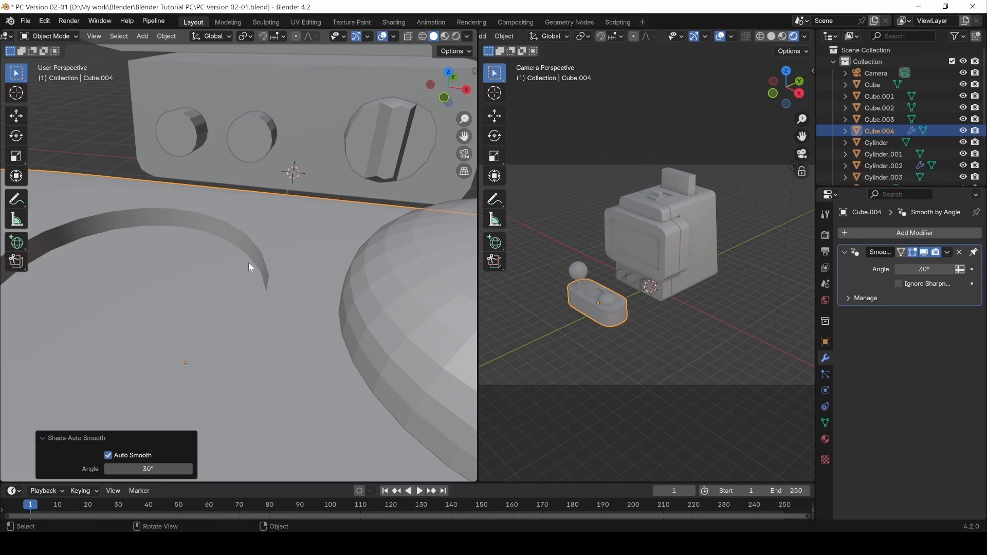
pyautogui.scroll(-2, 249, 263)
pyautogui.doubleClick(134, 469)
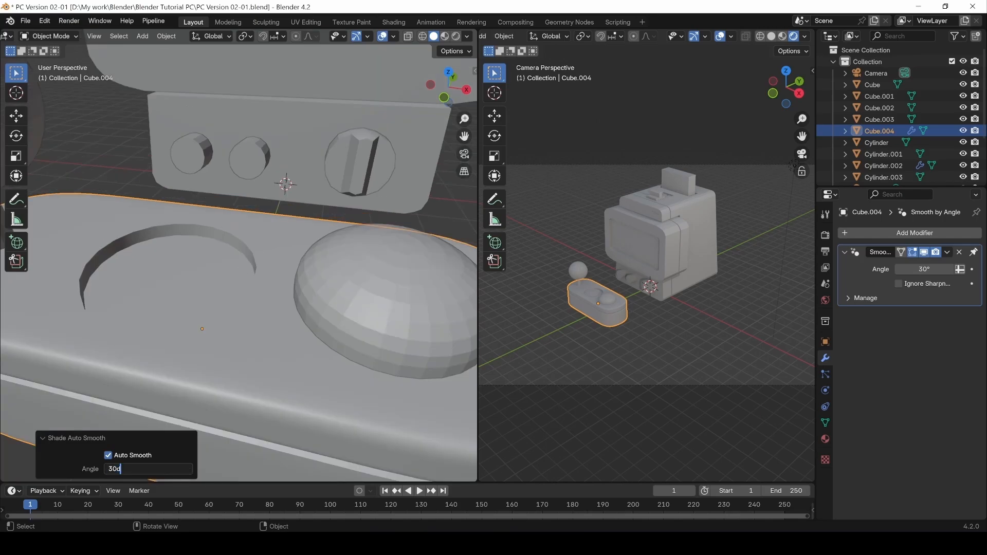
pyautogui.hotkey('ctrl', 'a')
pyautogui.press('Return')
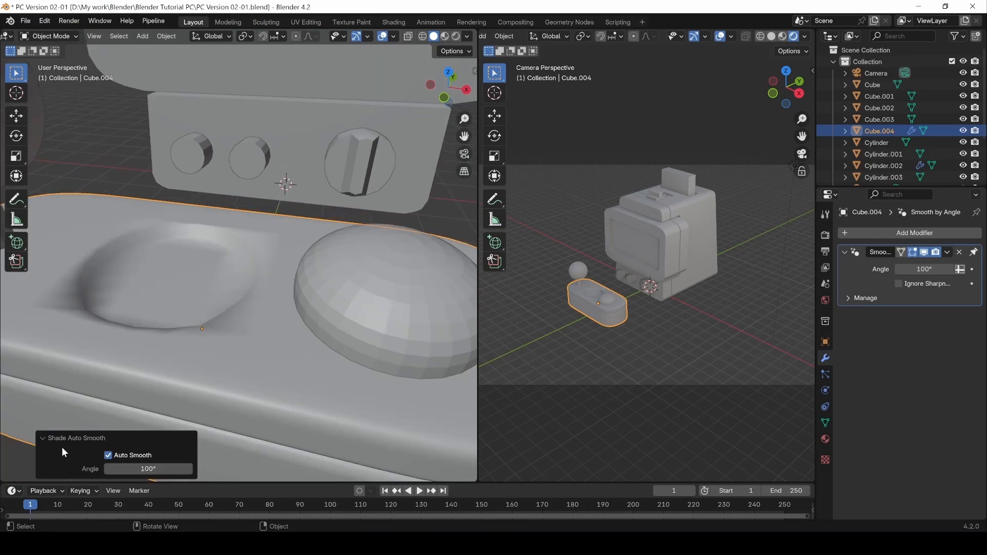
# Test an 80° smoothing angle, then settle on 30°.
pyautogui.click(150, 469)
pyautogui.write('80')
pyautogui.press('Return')
pyautogui.click(149, 469)
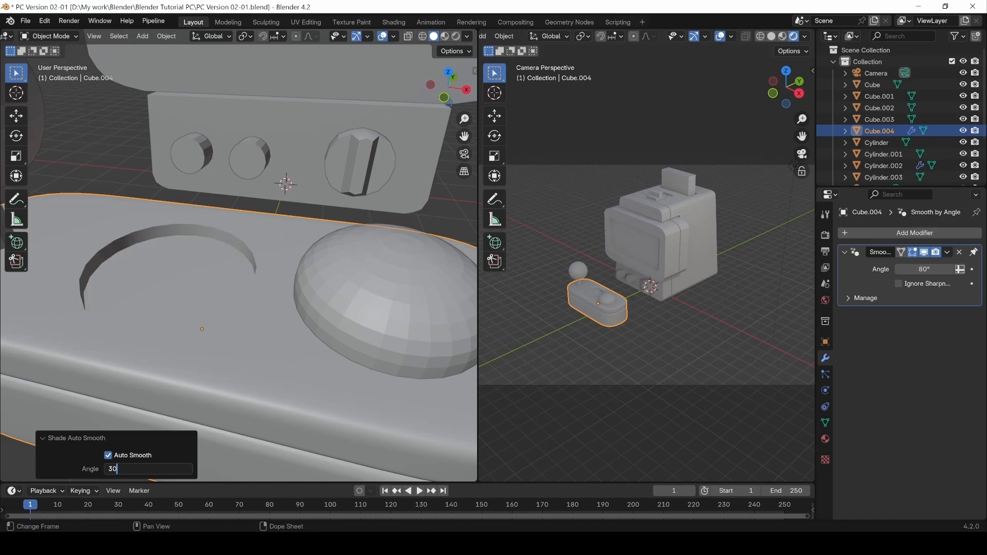
pyautogui.write('30')
pyautogui.press('Return')
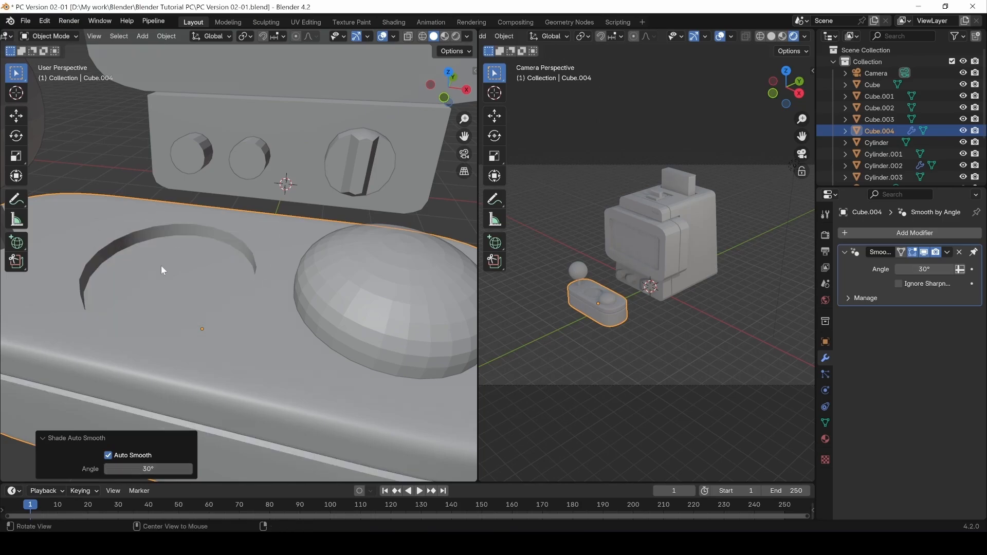
# Orbit around the deck to inspect the 30° shading along the pocket rim.
pyautogui.moveTo(162, 265); pyautogui.dragTo(274, 261, button='middle')
pyautogui.moveTo(229, 289); pyautogui.dragTo(264, 284, button='middle')
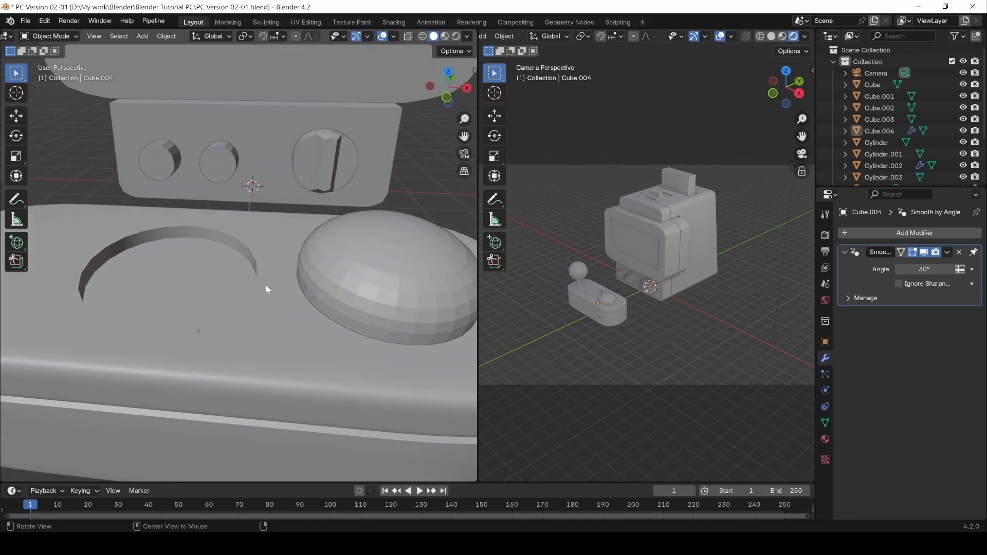
pyautogui.rightClick(289, 318)
pyautogui.click(236, 330)
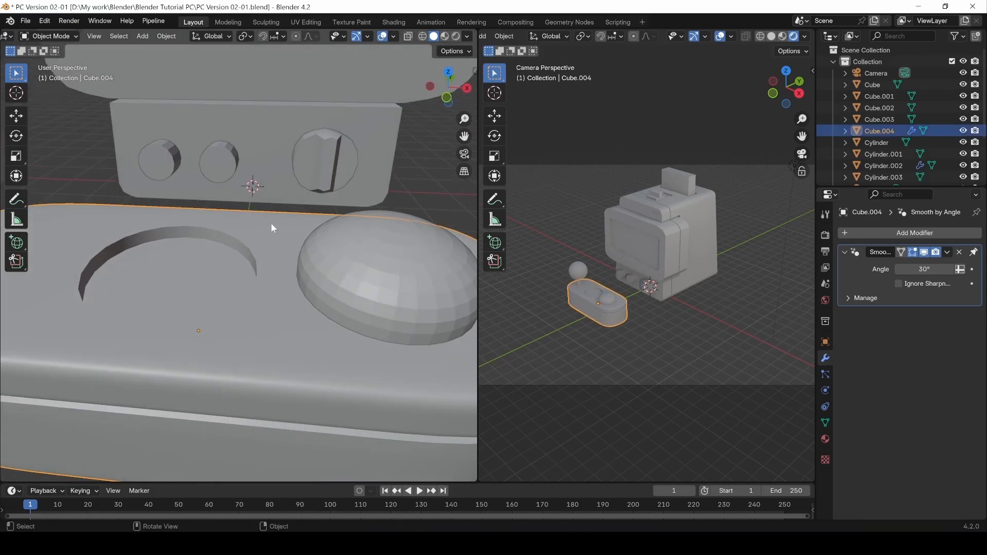
pyautogui.moveTo(270, 223); pyautogui.dragTo(267, 309, button='middle')
pyautogui.click(150, 348)
pyautogui.click(284, 300)
pyautogui.scroll(4, 300, 323)
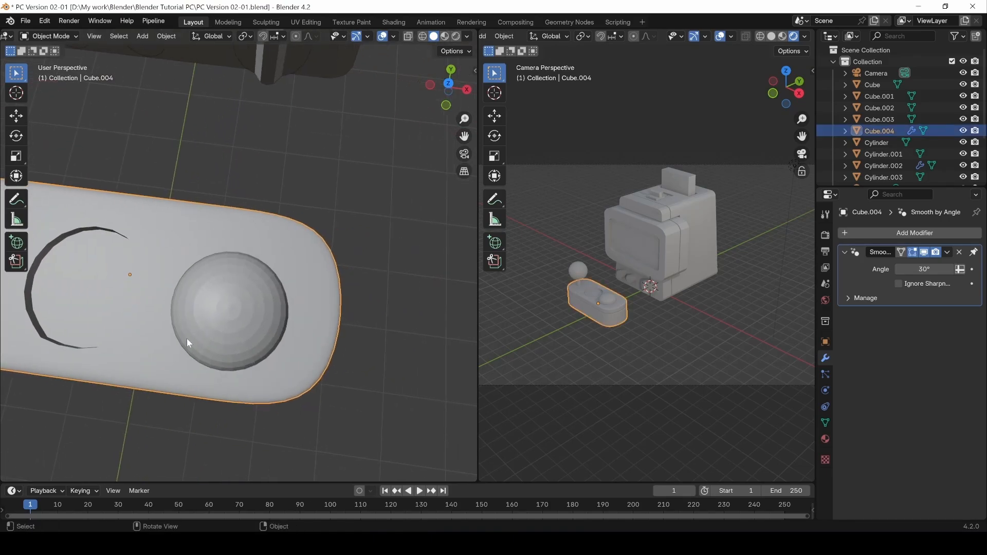
pyautogui.moveTo(186, 339); pyautogui.dragTo(273, 341, button='middle')
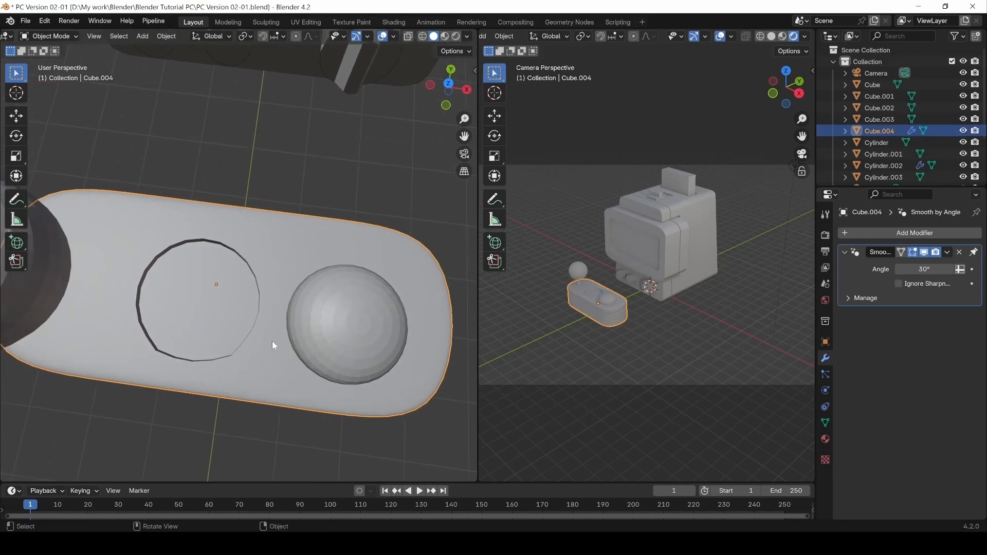
pyautogui.click(334, 316)
pyautogui.moveTo(334, 317); pyautogui.dragTo(319, 282, button='middle')
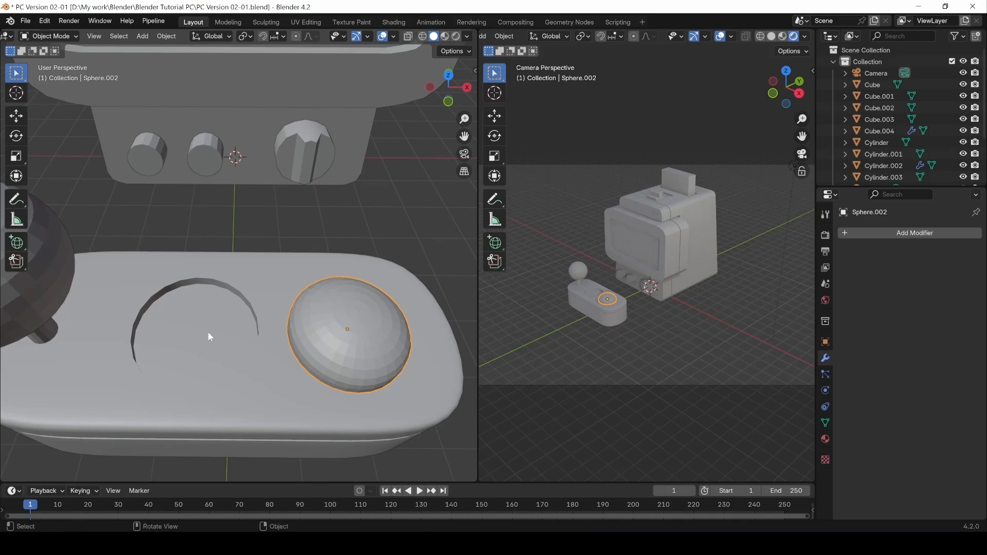
# Unhide the sphere with Alt+H and select it.
pyautogui.click(178, 324)
pyautogui.press('Tab')
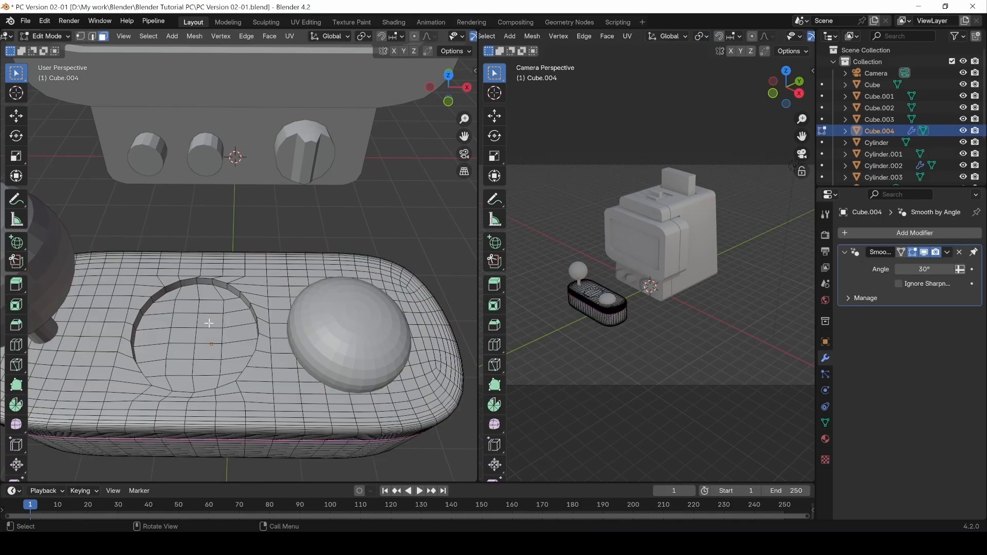
pyautogui.press('Tab')
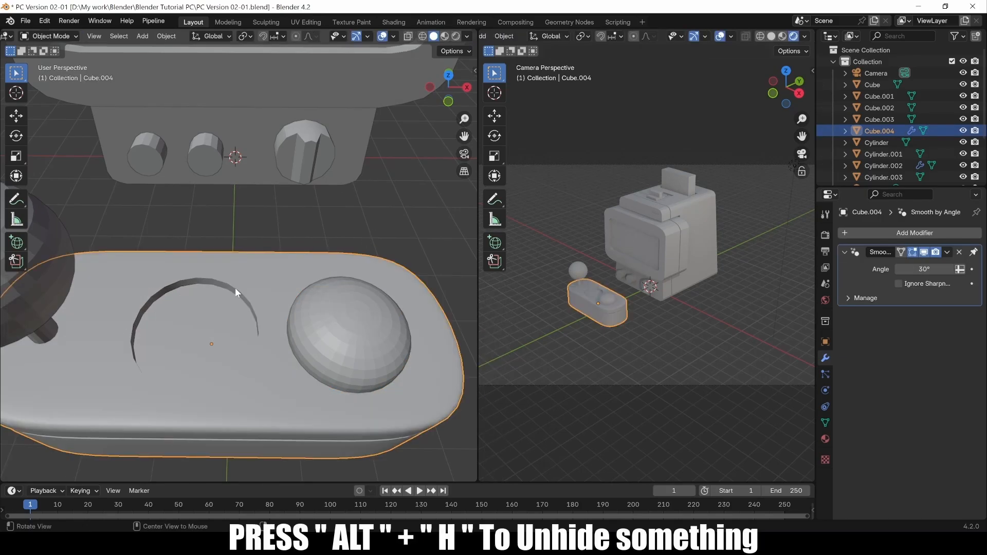
pyautogui.hotkey('alt', 'h')
pyautogui.moveTo(228, 336); pyautogui.dragTo(218, 317, button='middle')
pyautogui.click(218, 332)
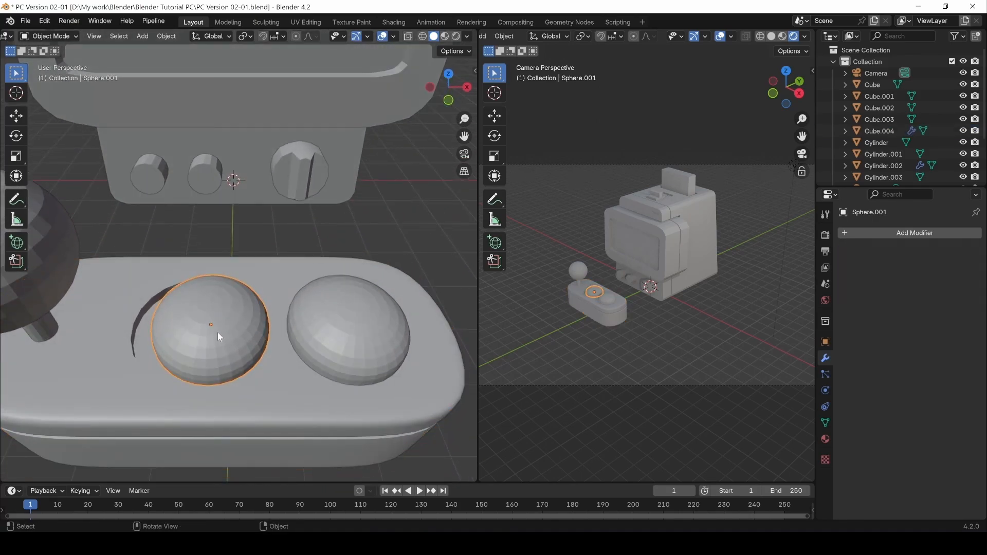
# Move the sphere -0.18646 m along X into the pocket, then adjust its height on Z.
pyautogui.press('g')
pyautogui.press('x')
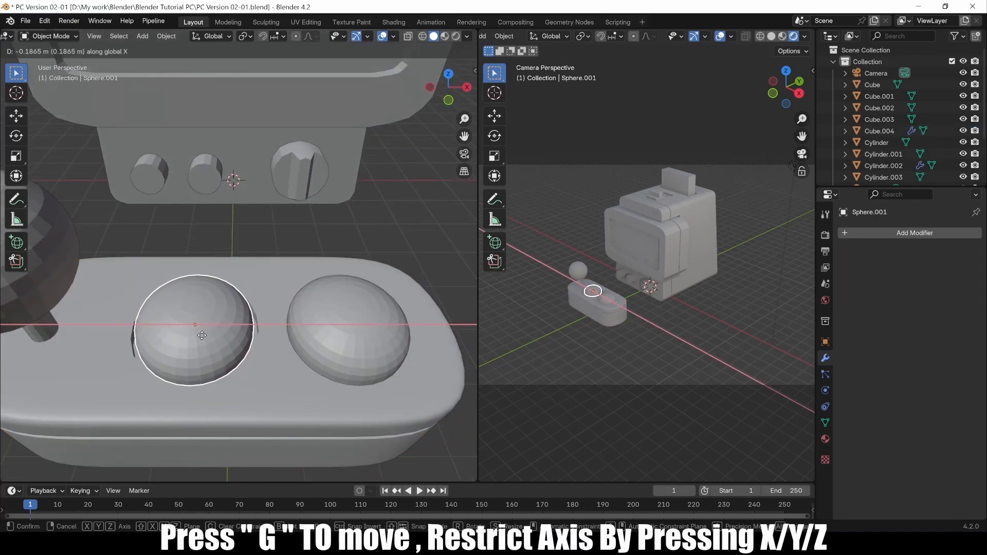
pyautogui.click(199, 335)
pyautogui.press('g')
pyautogui.press('z')
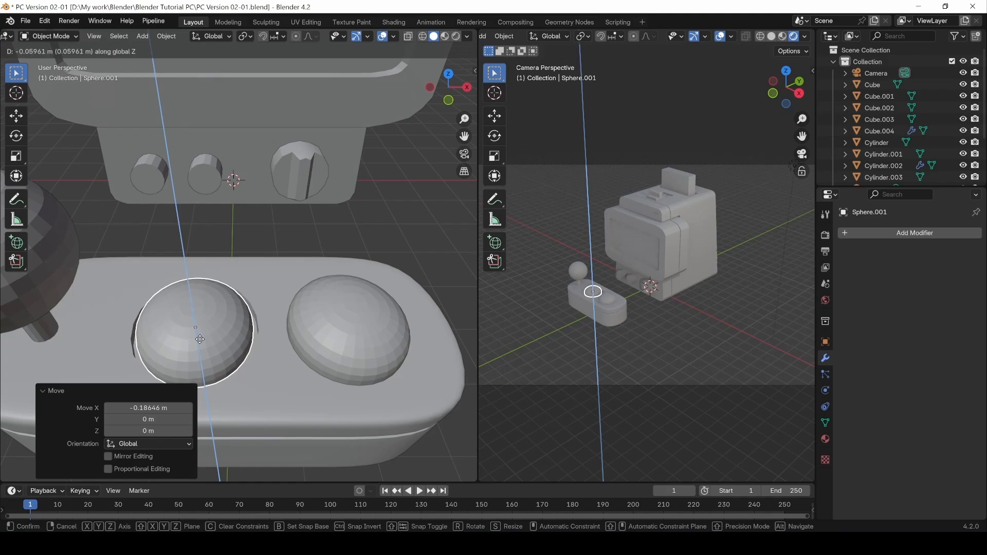
pyautogui.click(200, 340)
pyautogui.moveTo(311, 381); pyautogui.dragTo(304, 380, button='middle')
pyautogui.click(455, 278)
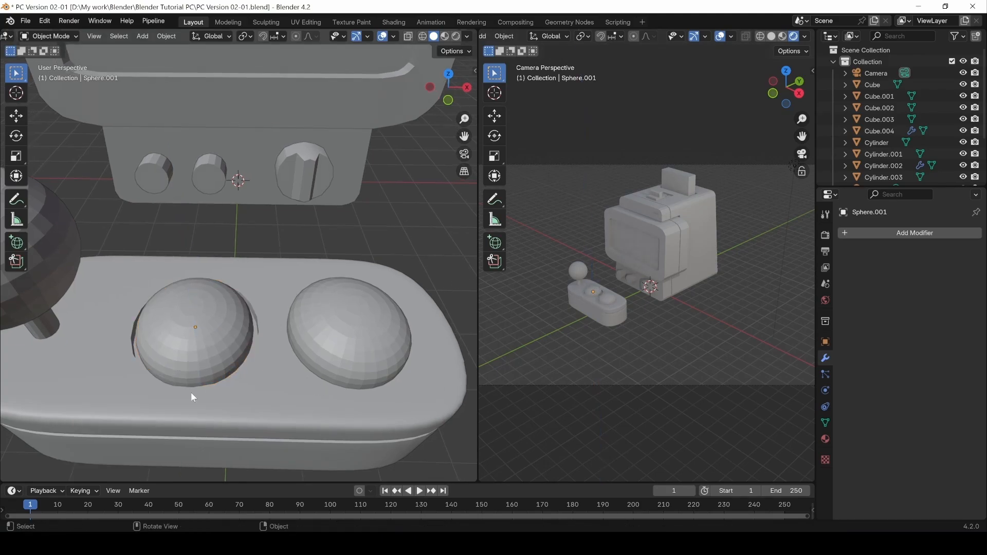
# Scale the left button dome (Sphere.001) up slightly.
pyautogui.scroll(6, 588, 309)
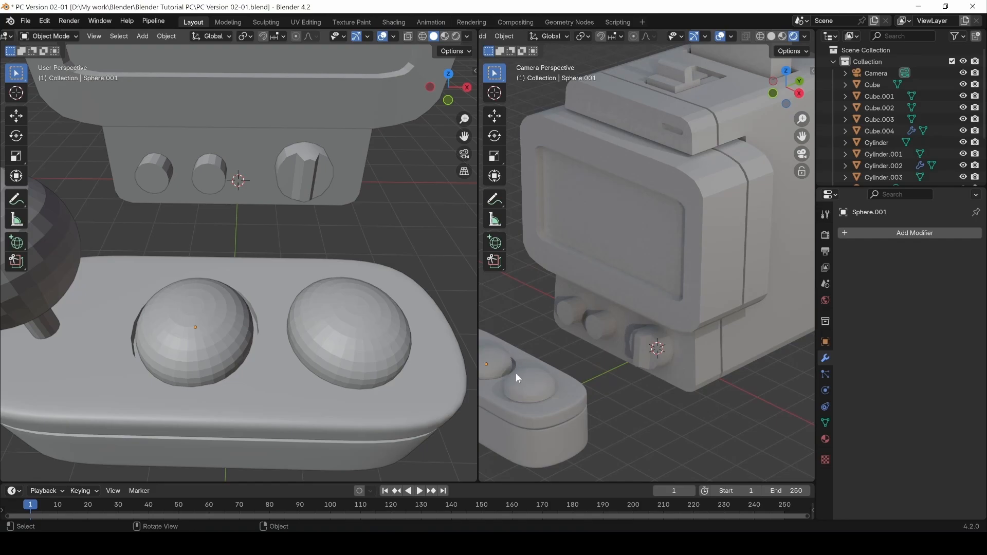
pyautogui.click(178, 343)
pyautogui.press('s')
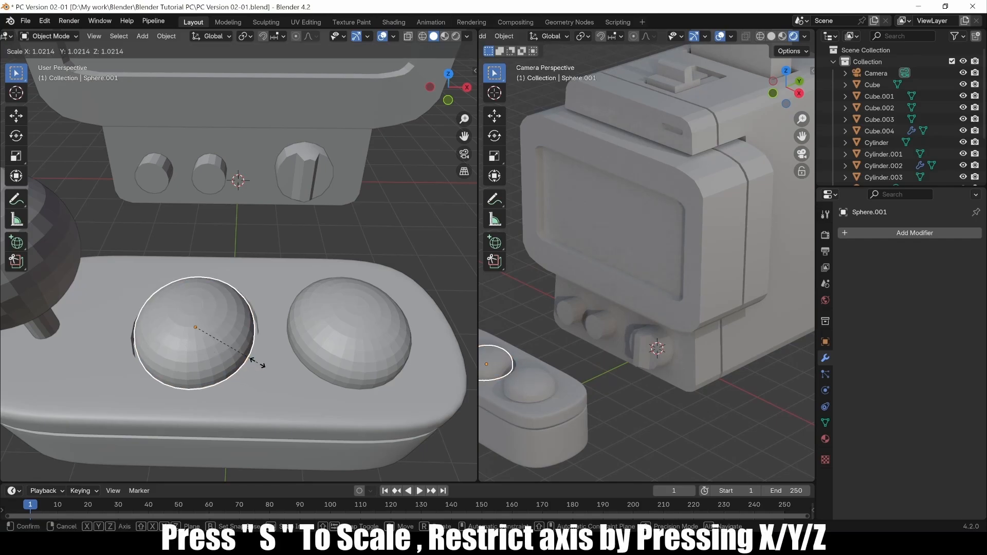
pyautogui.click(260, 365)
pyautogui.click(516, 307)
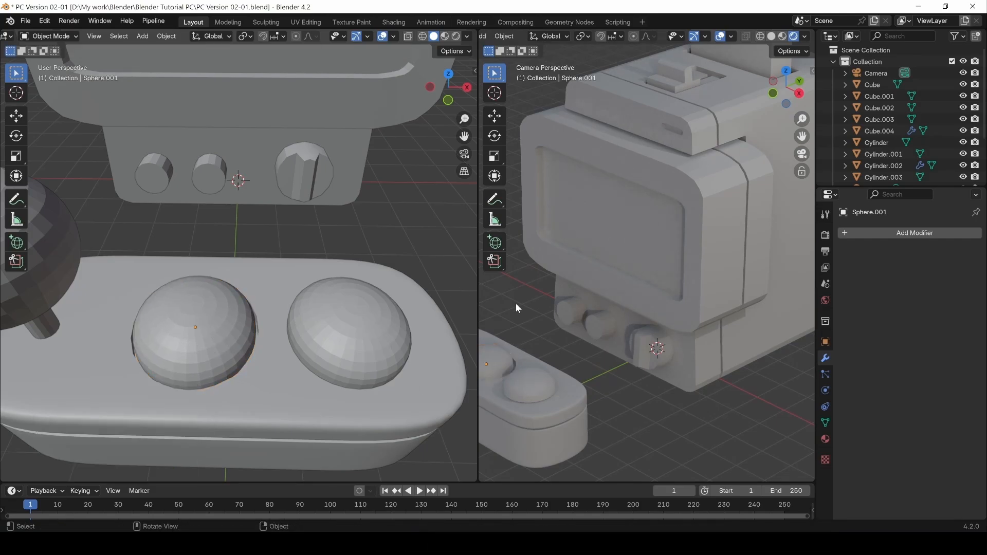
# Delete the right button dome (Sphere.002).
pyautogui.scroll(-4, 409, 285)
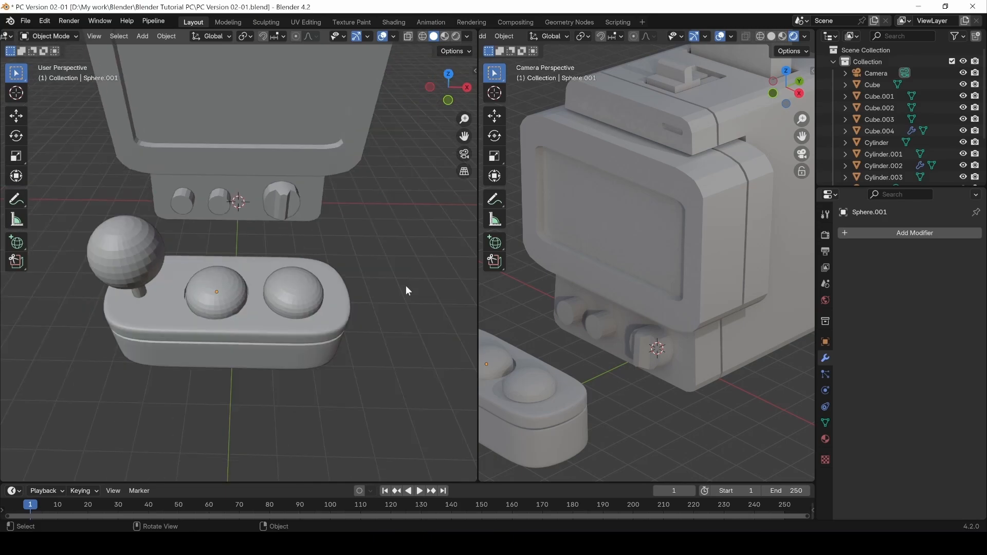
pyautogui.click(291, 299)
pyautogui.press('Delete')
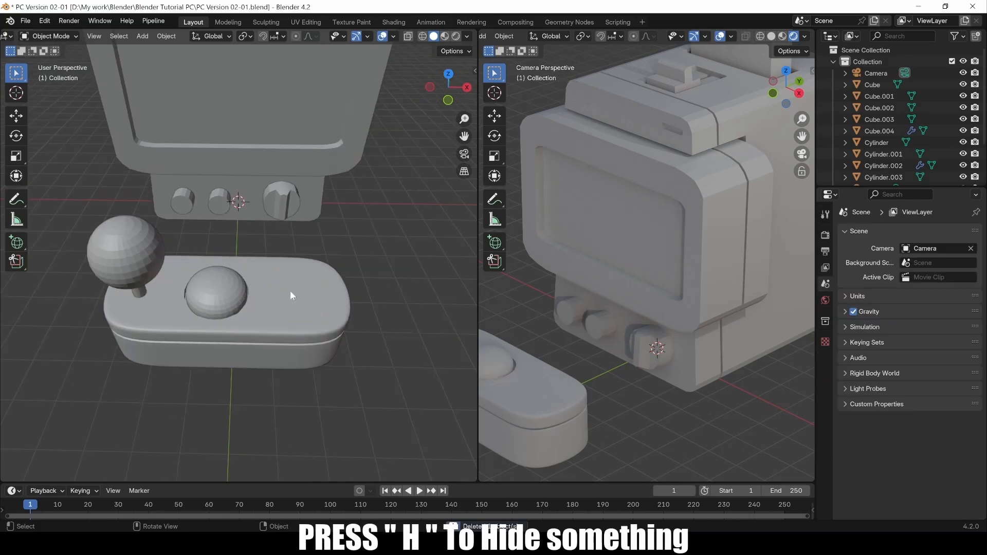
# Move the remaining dome along Y, then select the controller base (Cube.004).
pyautogui.moveTo(308, 289); pyautogui.dragTo(301, 355, button='middle')
pyautogui.press('g')
pyautogui.press('y')
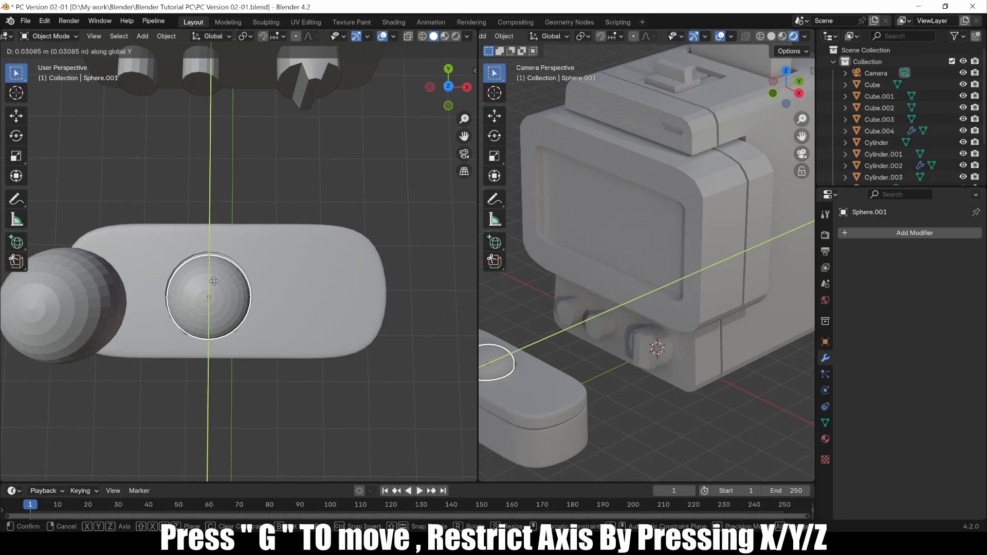
pyautogui.click(315, 291)
pyautogui.click(314, 295)
# In Edit Mode, circle-select a block of faces on the controller top beside the button.
pyautogui.press('Tab')
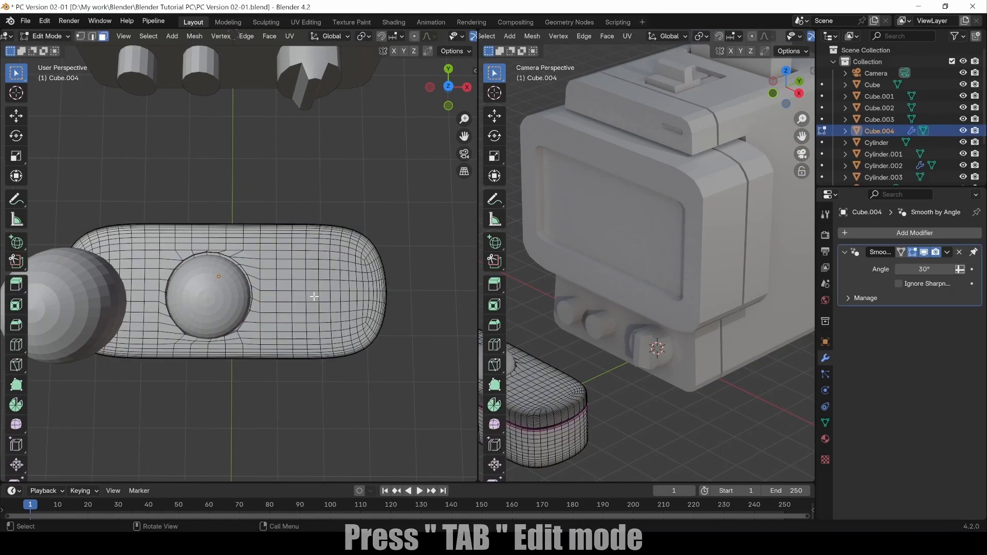
pyautogui.scroll(2, 291, 307)
pyautogui.scroll(2, 291, 308)
pyautogui.keyDown('shift'); pyautogui.moveTo(355, 326); pyautogui.dragTo(315, 320, button='middle'); pyautogui.keyUp('shift')
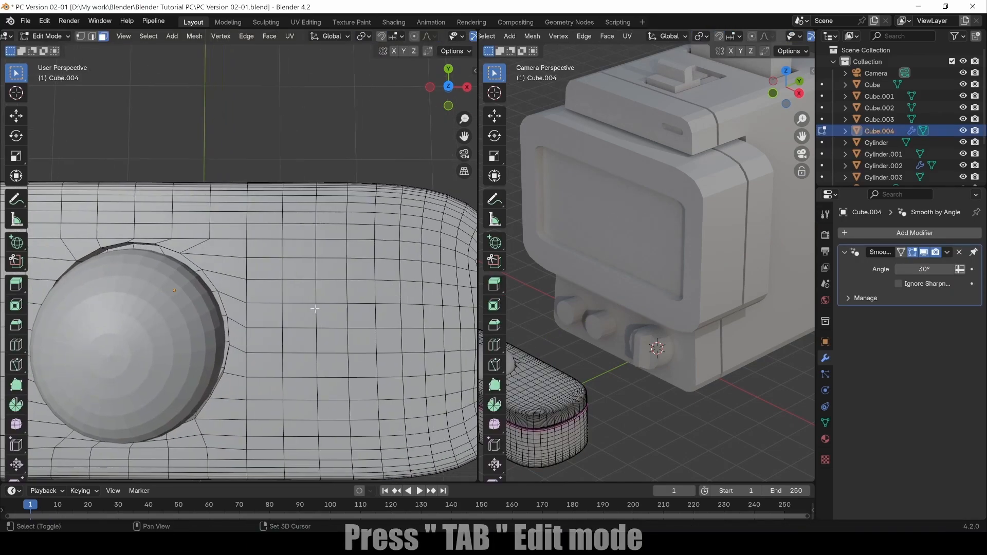
pyautogui.scroll(-2, 315, 320)
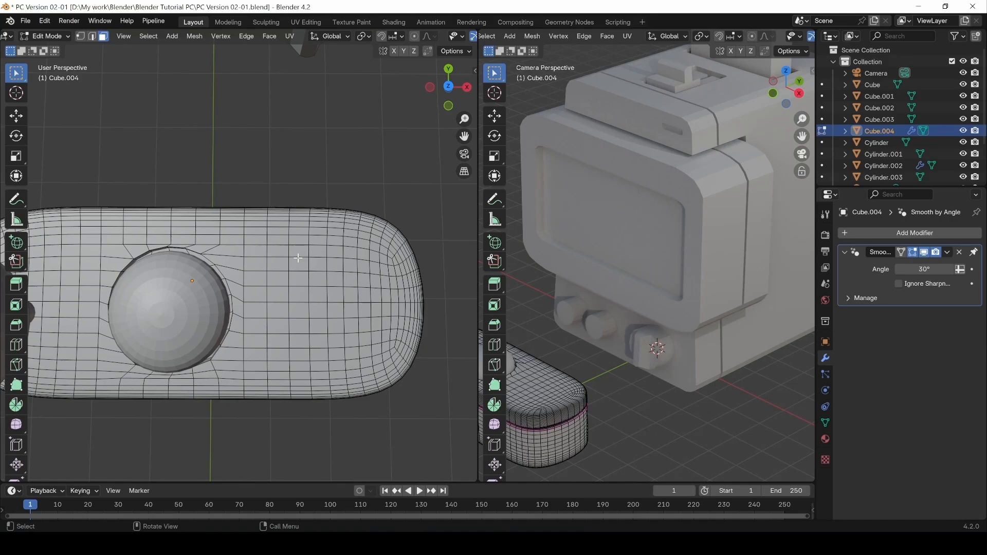
pyautogui.press('c')
pyautogui.click(278, 264)
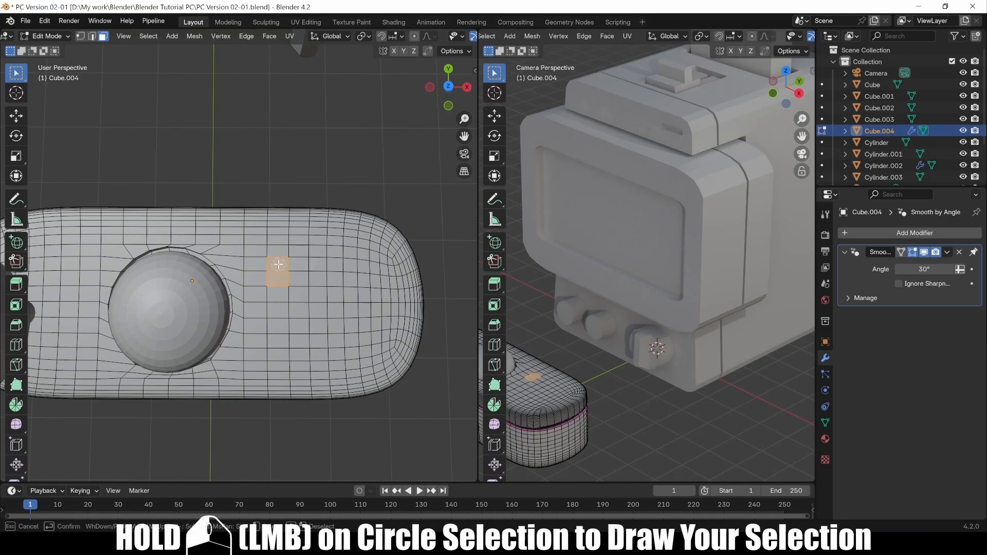
pyautogui.moveTo(278, 264)
pyautogui.mouseDown()
pyautogui.moveTo(328, 264)
pyautogui.moveTo(359, 245)
pyautogui.moveTo(343, 280)
pyautogui.moveTo(343, 337)
pyautogui.moveTo(281, 333)
pyautogui.moveTo(285, 291)
pyautogui.moveTo(308, 315)
pyautogui.moveTo(309, 342)
pyautogui.moveTo(348, 343)
pyautogui.mouseUp()
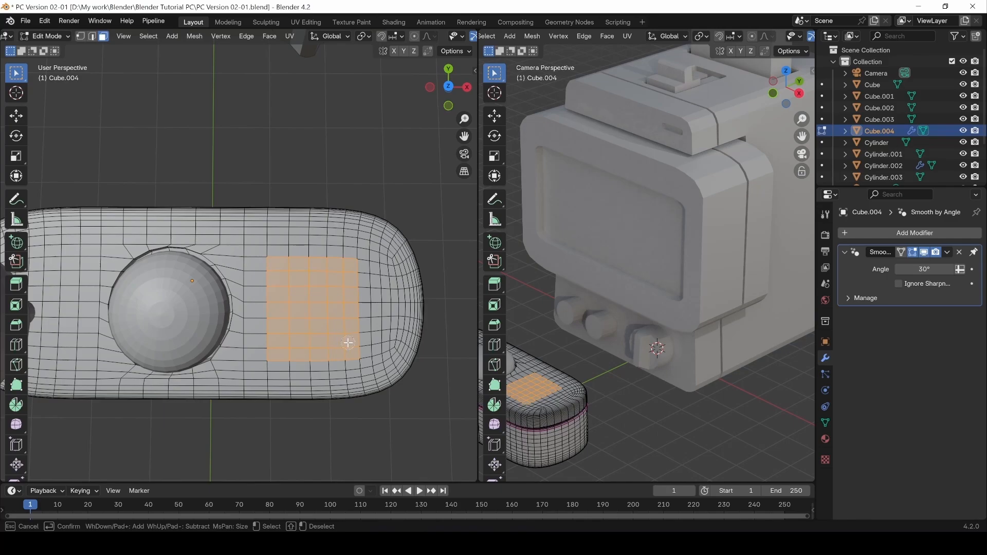
pyautogui.rightClick(313, 308)
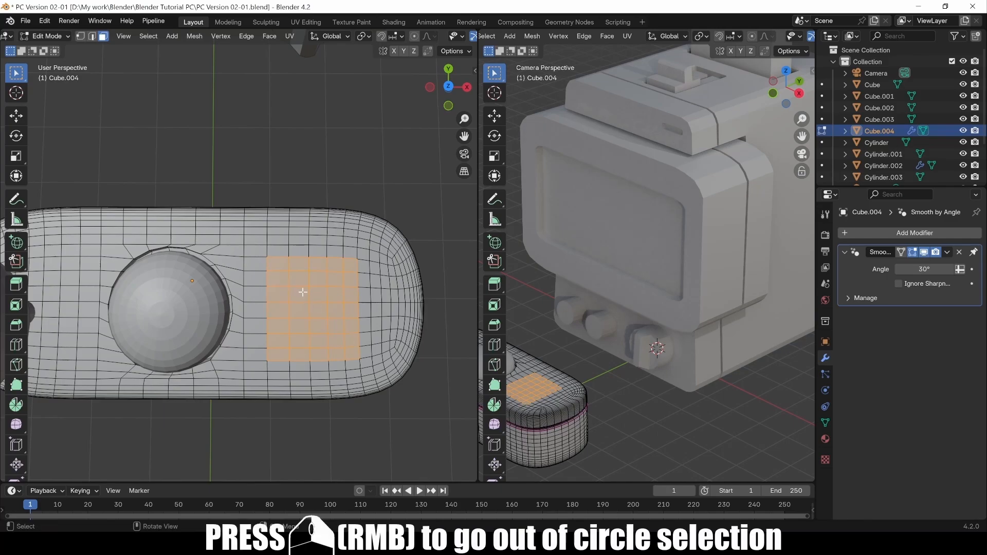
# Round the selected faces into a circle with LoopTools > Circle.
pyautogui.rightClick(308, 294)
pyautogui.moveTo(310, 286)
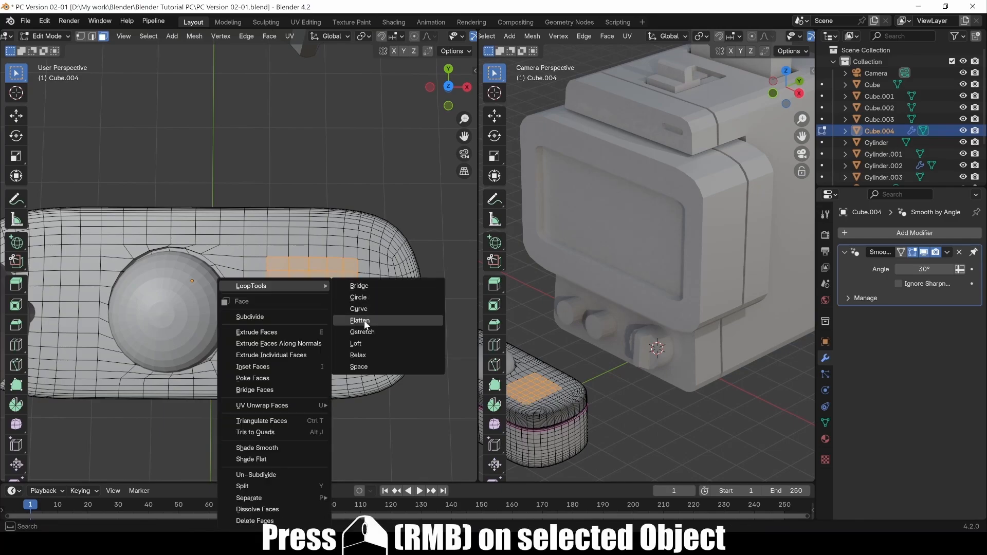
pyautogui.click(375, 295)
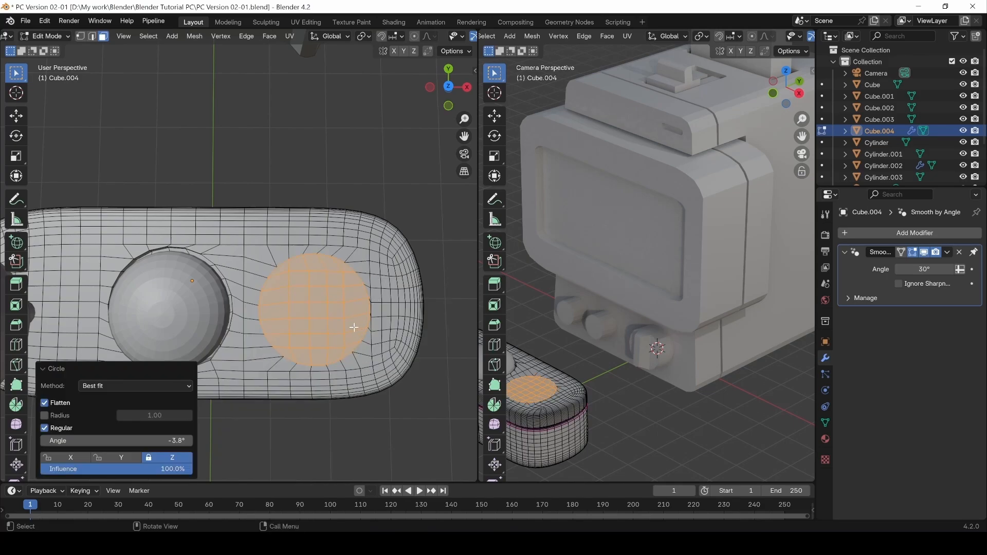
pyautogui.moveTo(354, 327); pyautogui.dragTo(338, 310, button='middle')
# Scale the circular patch up to 1.123, undo, and rescale it in X and Y only.
pyautogui.press('s')
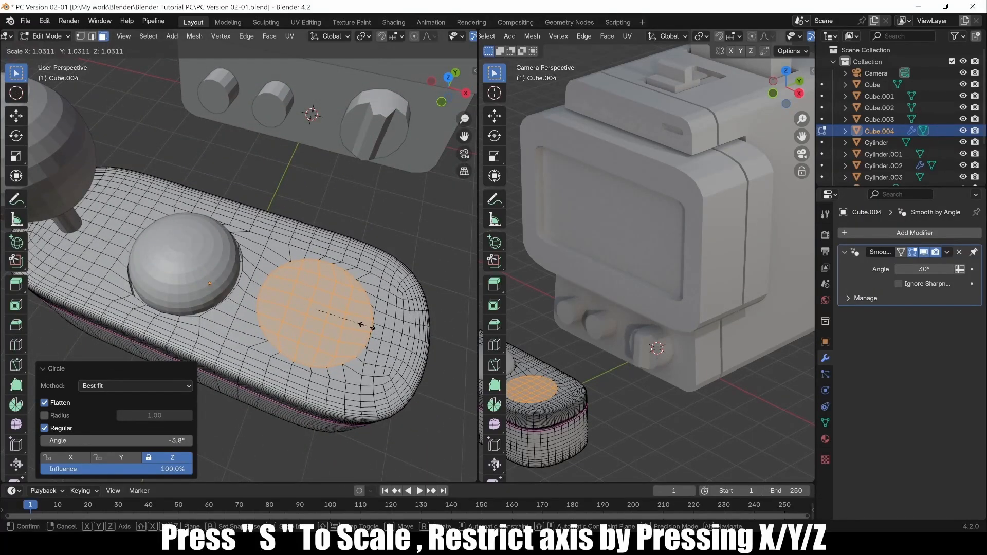
pyautogui.click(369, 327)
pyautogui.moveTo(369, 327); pyautogui.dragTo(300, 236, button='middle')
pyautogui.press('s')
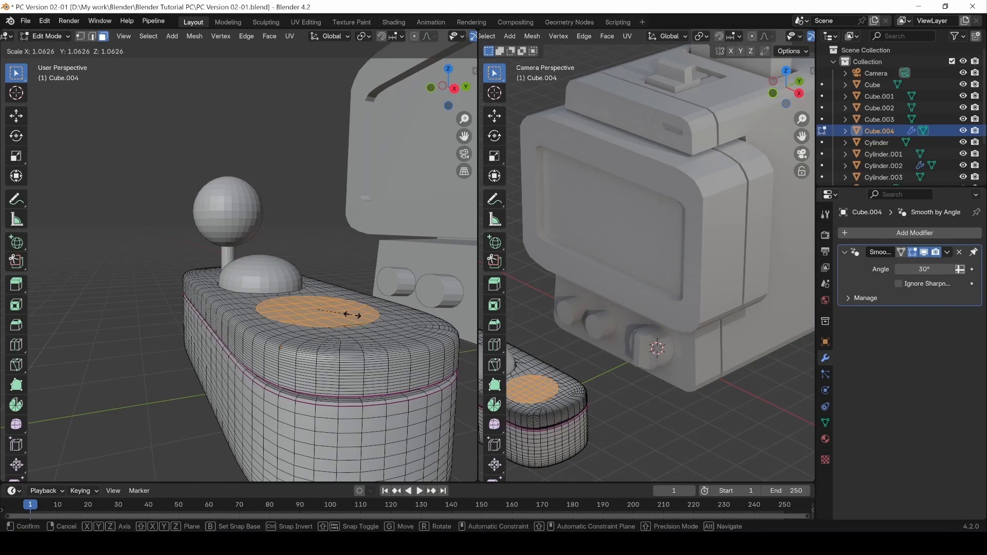
pyautogui.click(356, 315)
pyautogui.moveTo(355, 315); pyautogui.dragTo(324, 254, button='middle')
pyautogui.hotkey('ctrl', 'z')
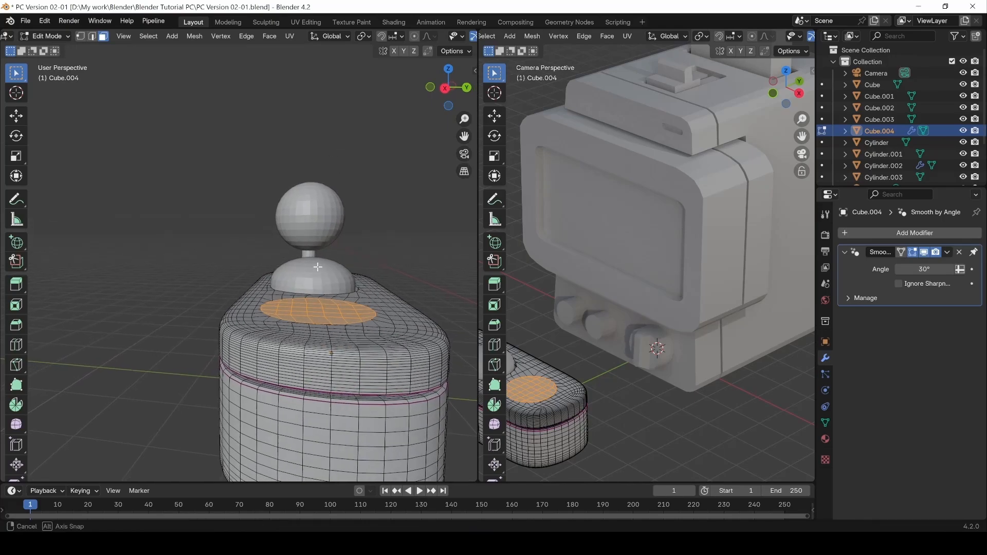
pyautogui.press('s')
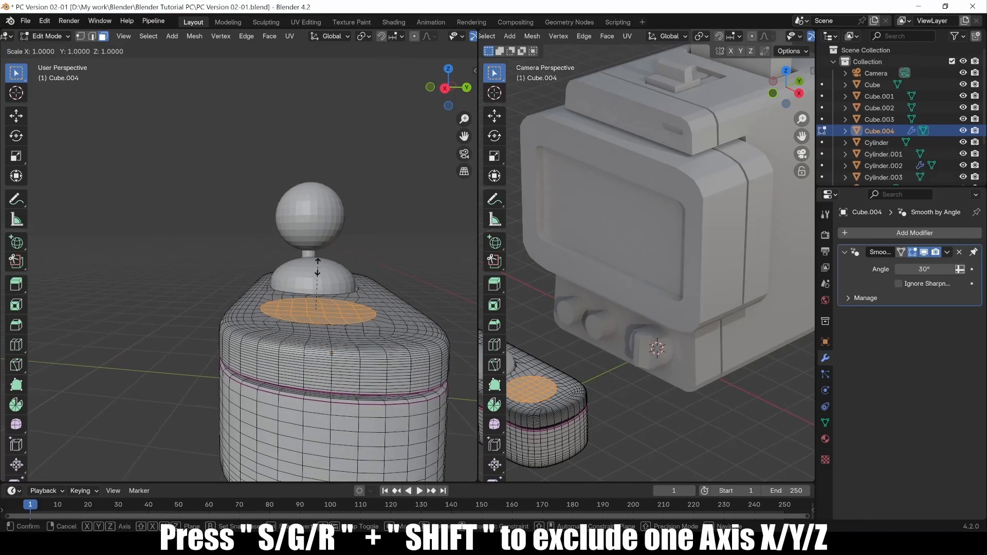
pyautogui.hotkey('shift', 'z')
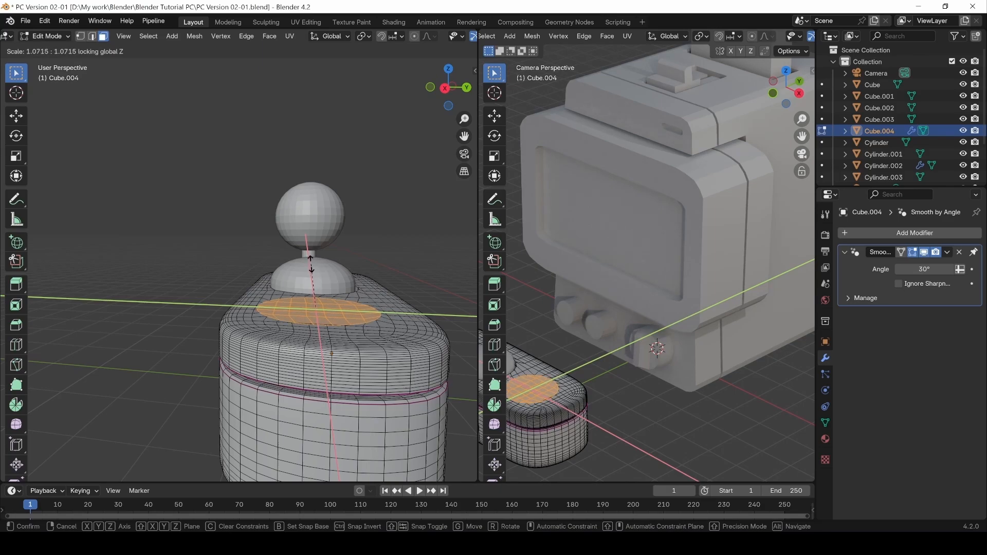
# Confirm the circle at 1.075 XY scale and check the shape outside Edit Mode.
pyautogui.click(310, 265)
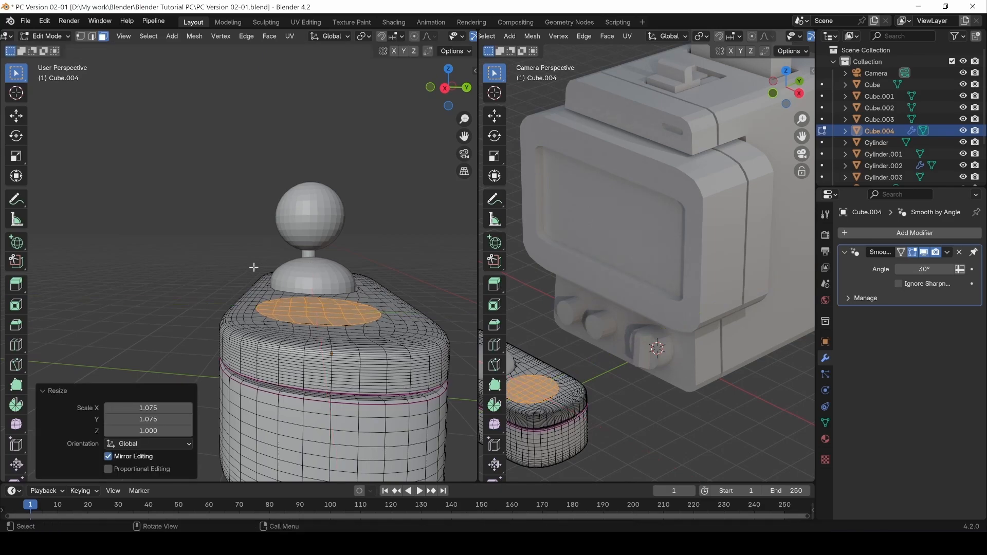
pyautogui.moveTo(255, 268); pyautogui.dragTo(372, 325, button='middle')
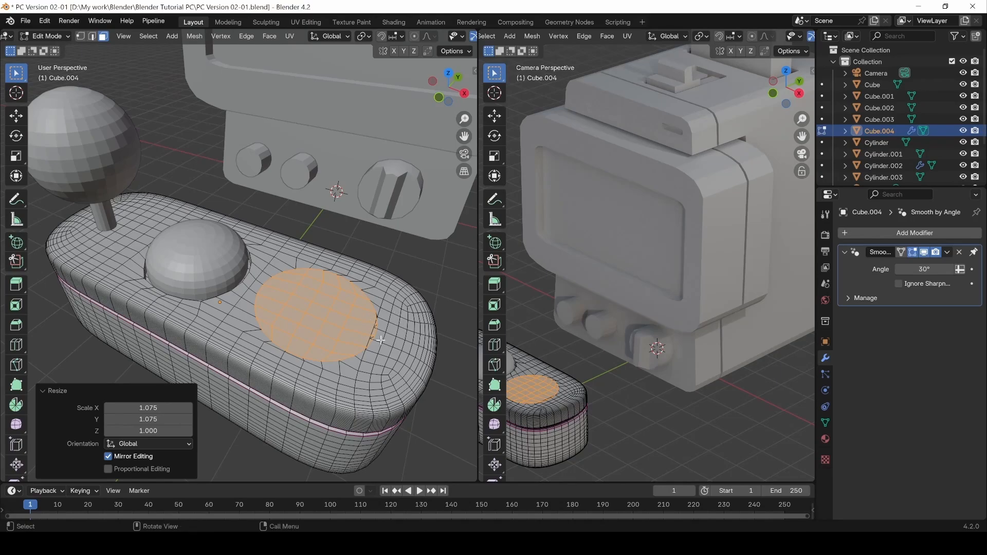
pyautogui.press('Tab')
pyautogui.press('Tab')
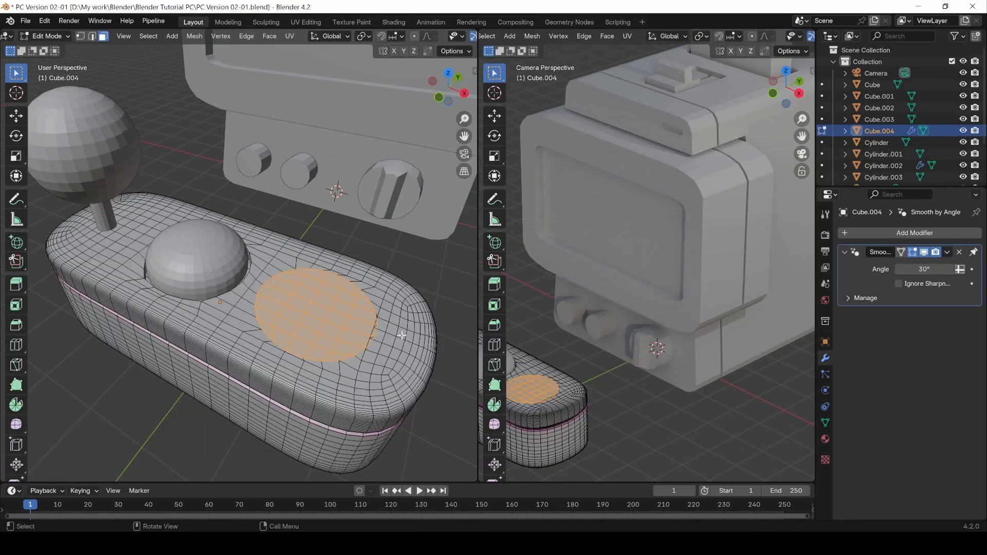
pyautogui.press('Tab')
pyautogui.press('Tab')
# Shrink the selection by one ring and select a rectangular face region below the circle.
pyautogui.press('ctrl+KP_Subtract')
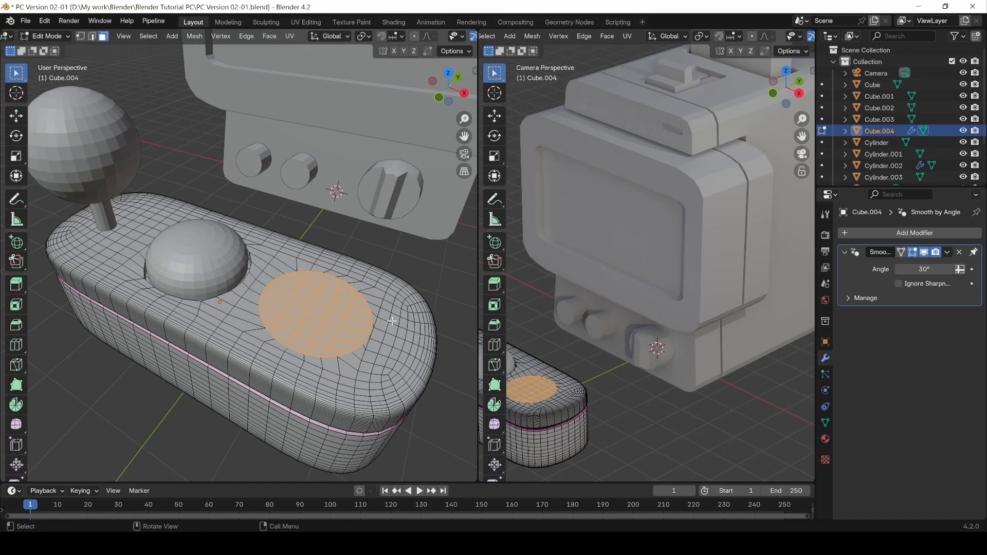
pyautogui.moveTo(393, 321); pyautogui.dragTo(325, 384, button='middle')
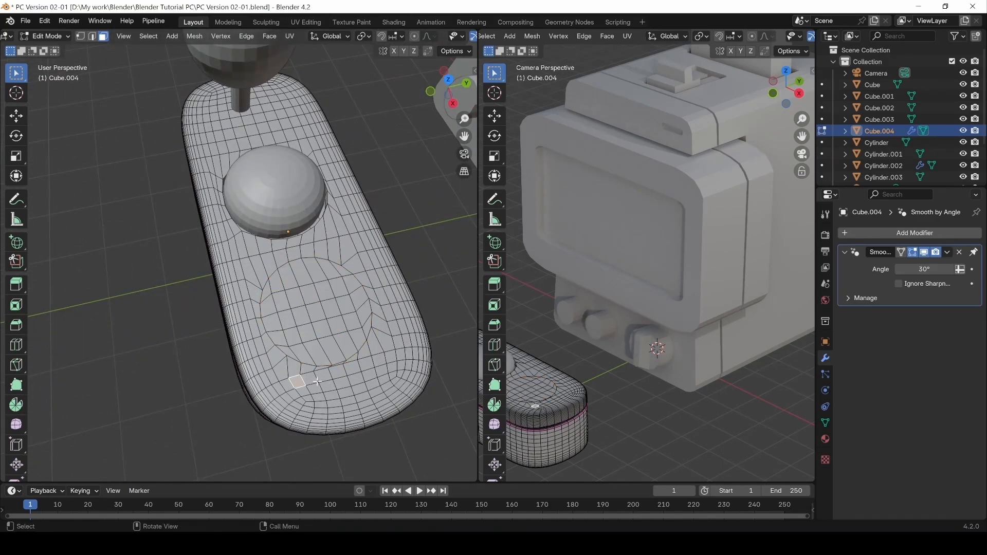
pyautogui.keyDown('ctrl'); pyautogui.click(391, 367); pyautogui.keyUp('ctrl')
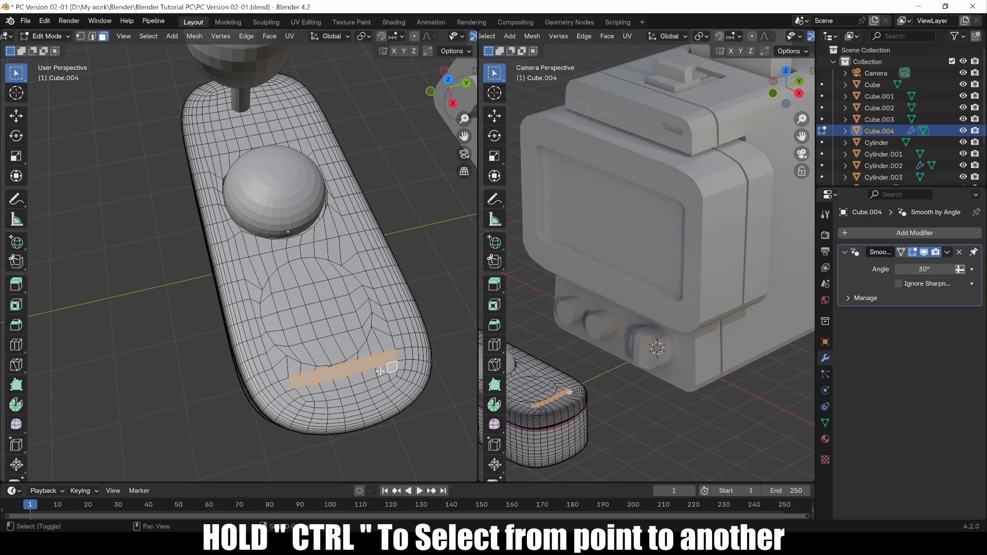
pyautogui.keyDown('ctrl'); pyautogui.keyDown('shift'); pyautogui.click(303, 391); pyautogui.keyUp('shift'); pyautogui.keyUp('ctrl')
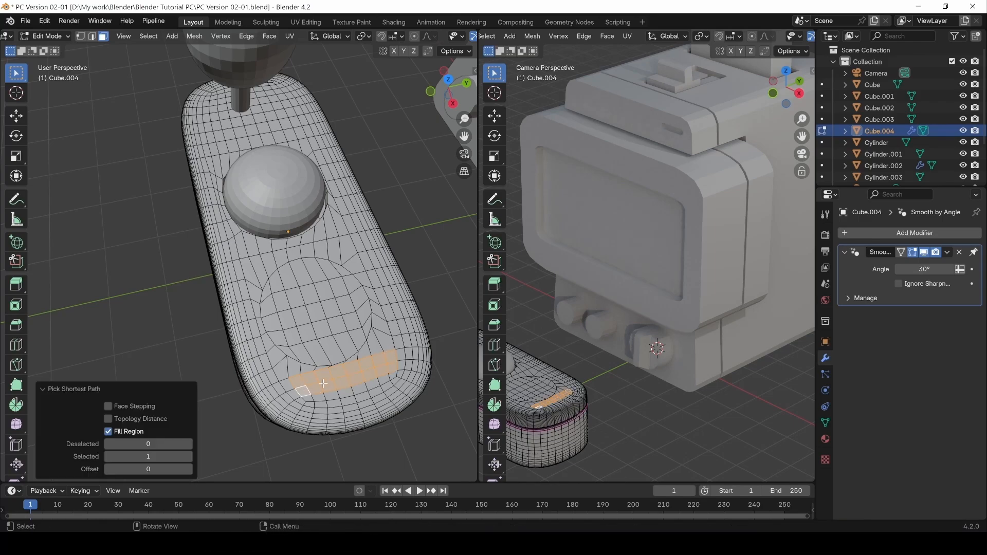
pyautogui.moveTo(323, 383); pyautogui.dragTo(342, 376, button='middle')
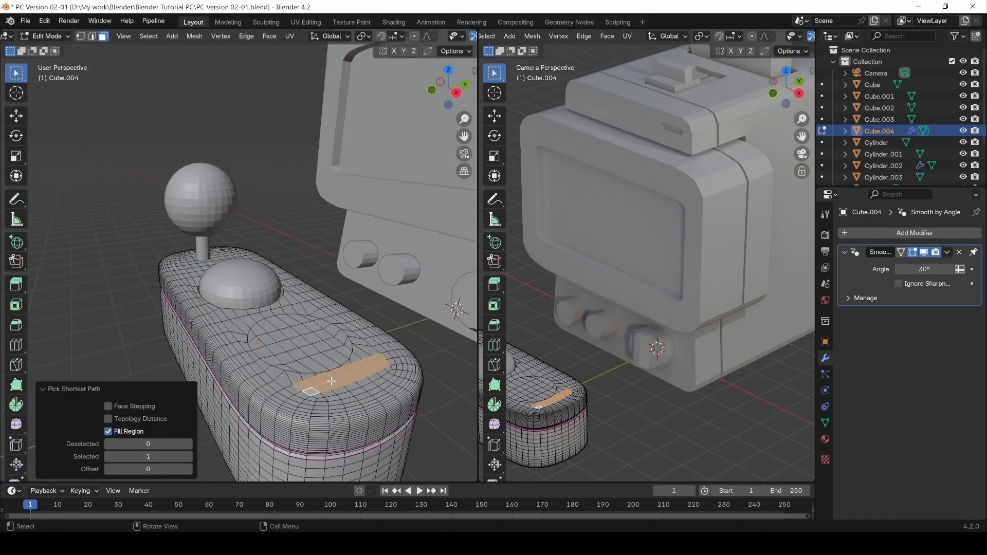
# Smooth the selected vertices with a smoothing value of 2.349.
pyautogui.click(17, 426)
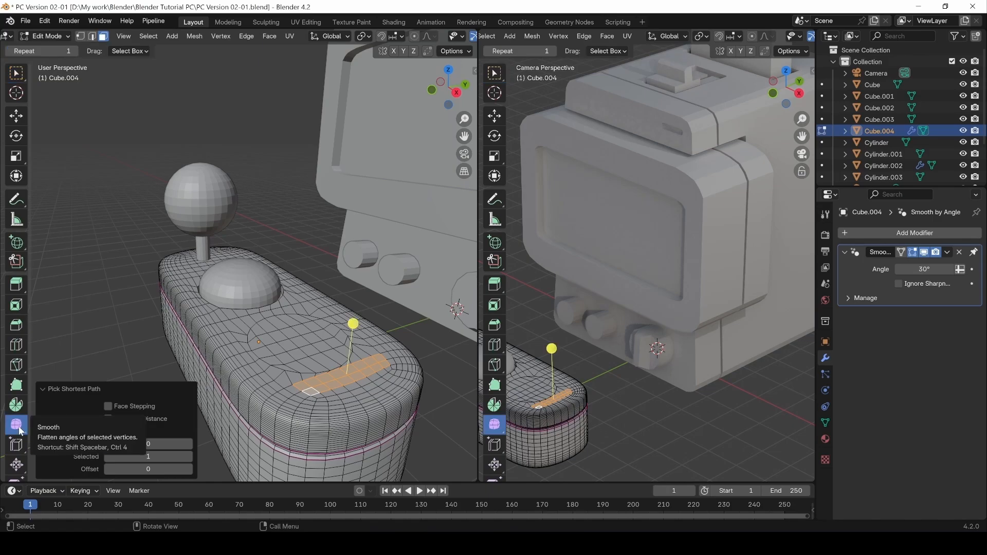
pyautogui.moveTo(353, 325); pyautogui.dragTo(379, 353)
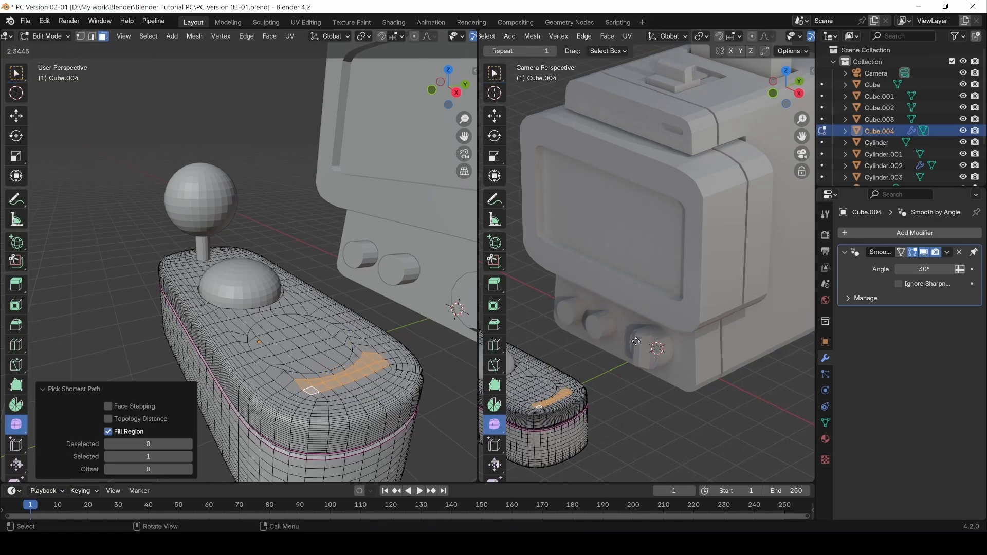
pyautogui.moveTo(637, 341); pyautogui.dragTo(636, 341)
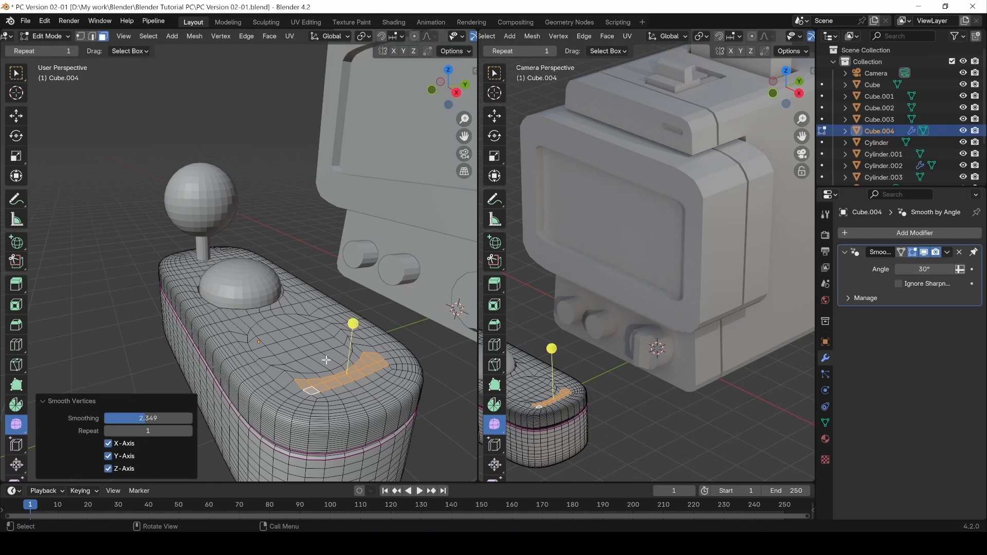
# Circle-select an arc of faces beside the button dome.
pyautogui.moveTo(264, 343); pyautogui.dragTo(313, 394, button='middle')
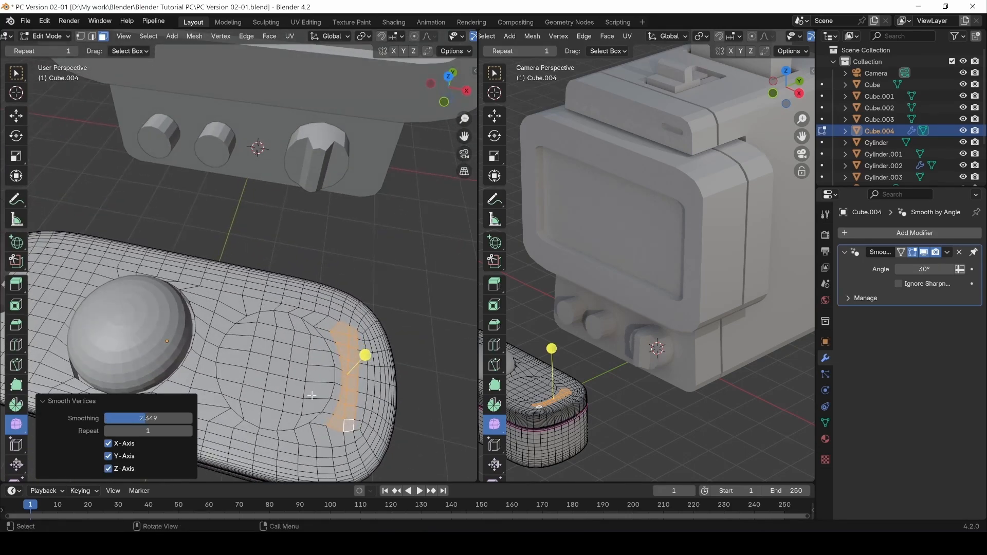
pyautogui.press('c')
pyautogui.moveTo(301, 407)
pyautogui.mouseDown()
pyautogui.moveTo(314, 390)
pyautogui.moveTo(255, 411)
pyautogui.moveTo(234, 360)
pyautogui.moveTo(259, 332)
pyautogui.moveTo(314, 354)
pyautogui.mouseUp()
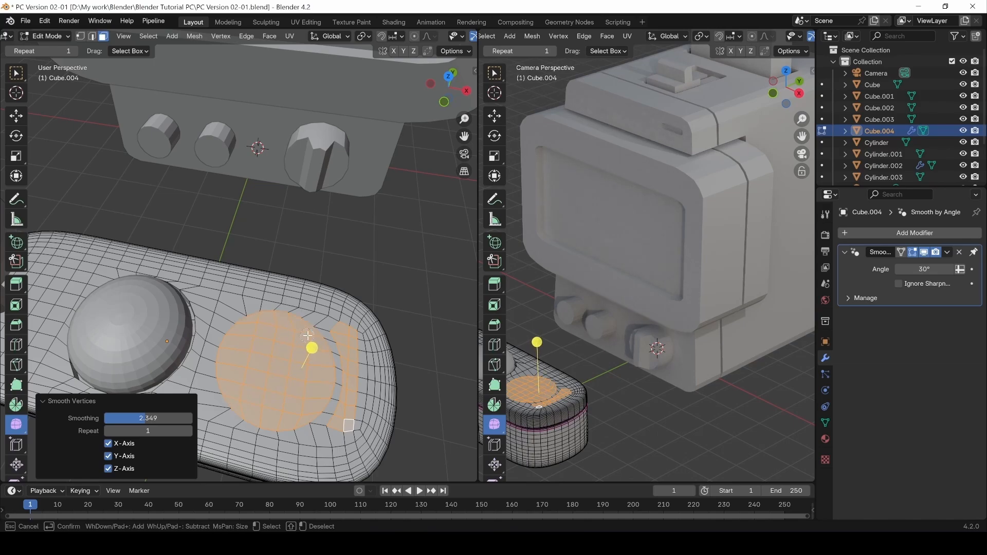
# Extrude the painted faces inward, then undo it and clear the selection.
pyautogui.rightClick(287, 368)
pyautogui.moveTo(287, 369); pyautogui.dragTo(263, 370, button='middle')
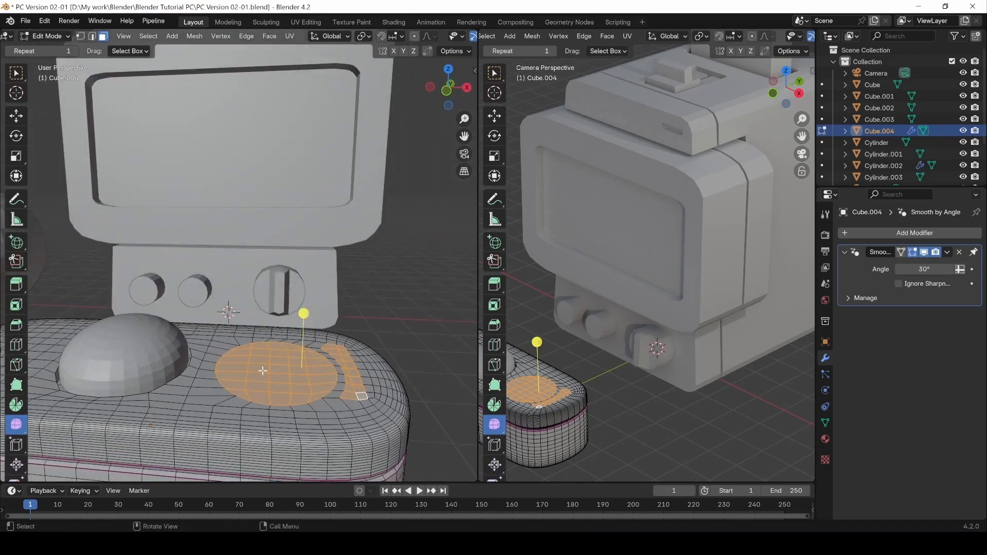
pyautogui.press('e')
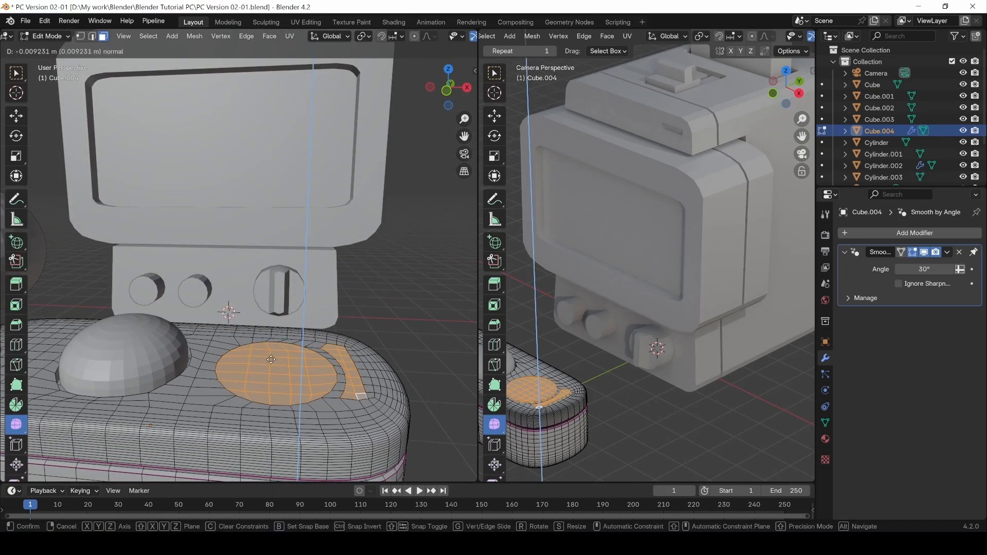
pyautogui.click(344, 347)
pyautogui.hotkey('ctrl', 'z')
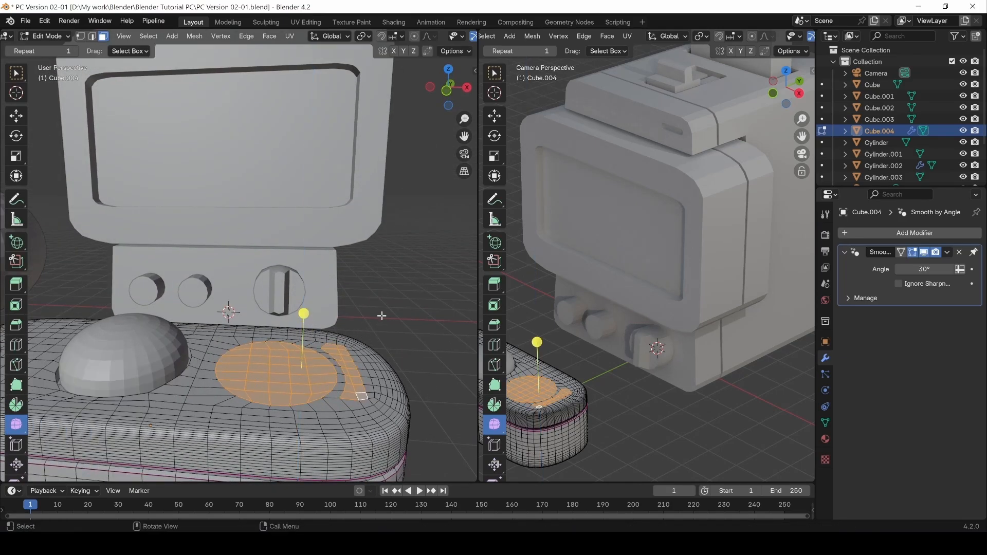
pyautogui.click(381, 316)
# Select a round disc of faces beside the dome and extrude it 0.10587 m inward.
pyautogui.press('c')
pyautogui.moveTo(294, 385)
pyautogui.mouseDown()
pyautogui.moveTo(263, 386)
pyautogui.moveTo(236, 365)
pyautogui.moveTo(300, 355)
pyautogui.moveTo(305, 380)
pyautogui.moveTo(295, 384)
pyautogui.mouseUp()
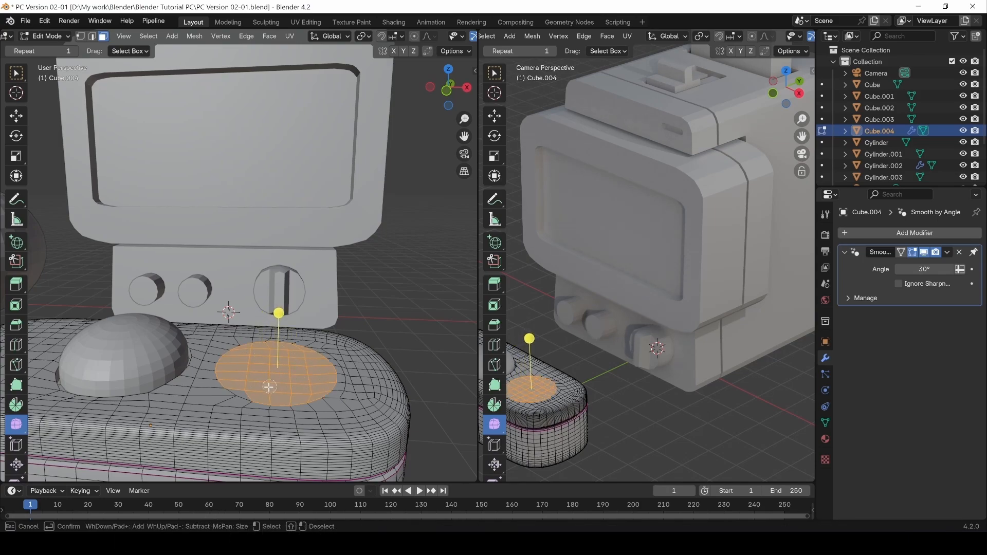
pyautogui.rightClick(251, 387)
pyautogui.press('e')
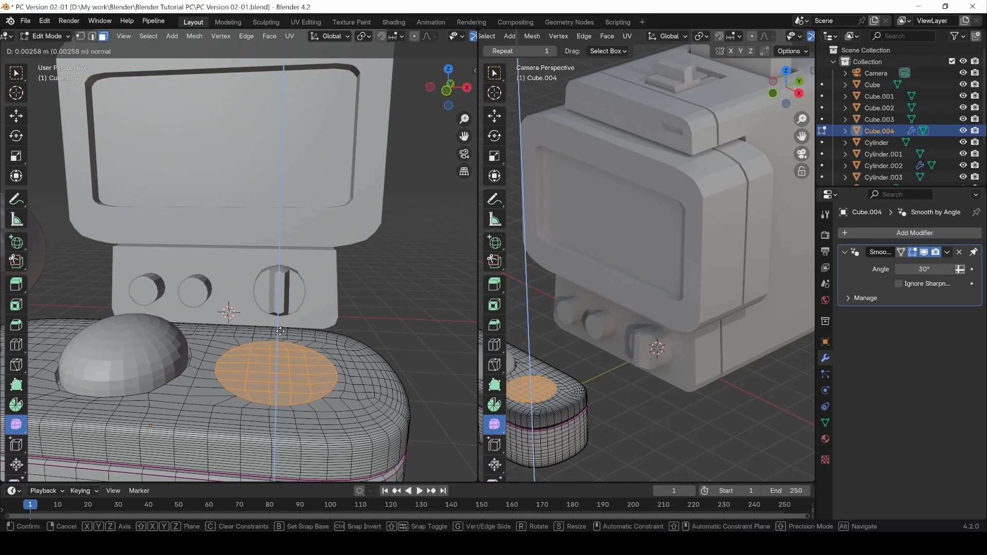
pyautogui.click(277, 335)
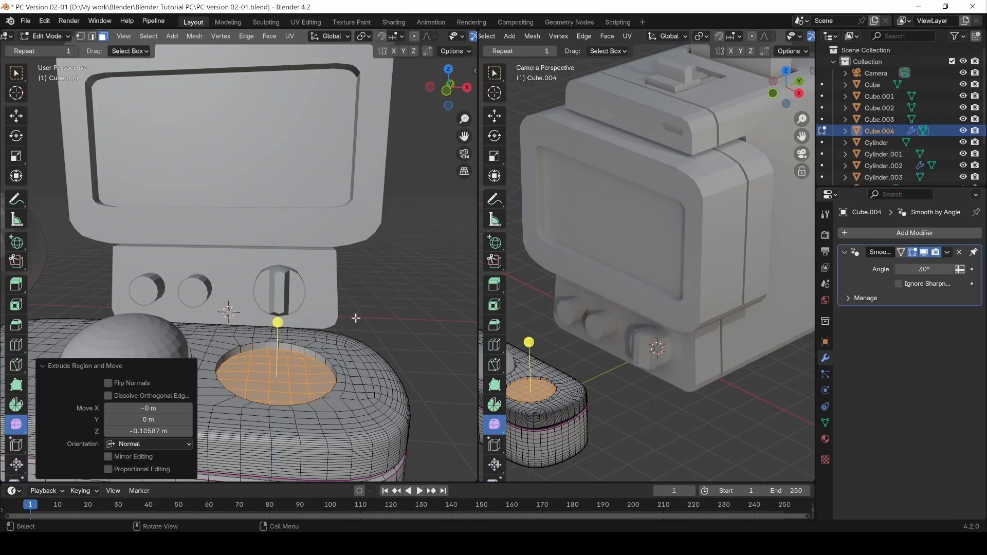
pyautogui.click(397, 311)
pyautogui.keyDown('alt'); pyautogui.moveTo(396, 311); pyautogui.dragTo(391, 375); pyautogui.keyUp('alt')
# In Object Mode, select Sphere.001, try an X-axis duplicate into the recess, then undo it.
pyautogui.press('Tab')
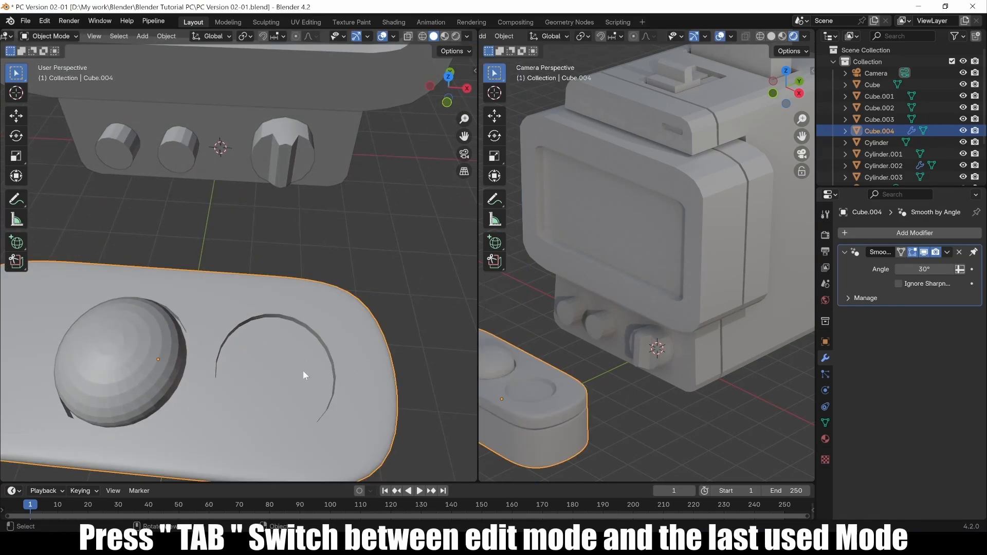
pyautogui.scroll(-5, 294, 375)
pyautogui.click(244, 375)
pyautogui.scroll(3, 229, 304)
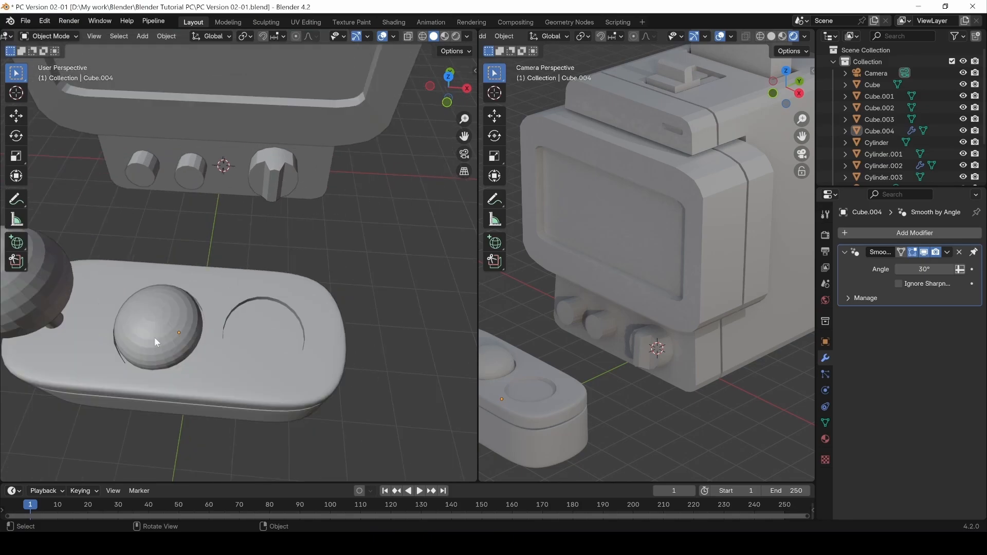
pyautogui.click(168, 333)
pyautogui.hotkey('shift', 'd')
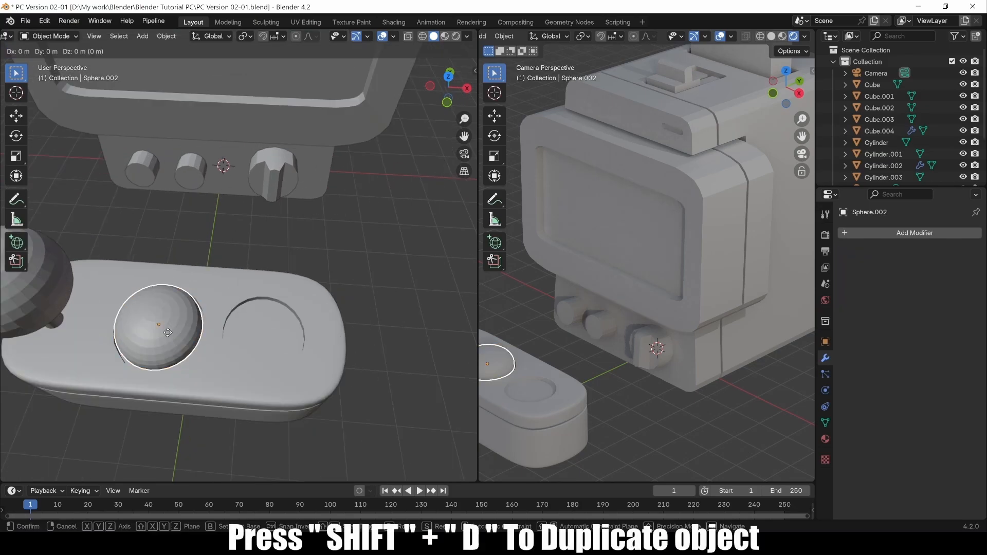
pyautogui.press('x')
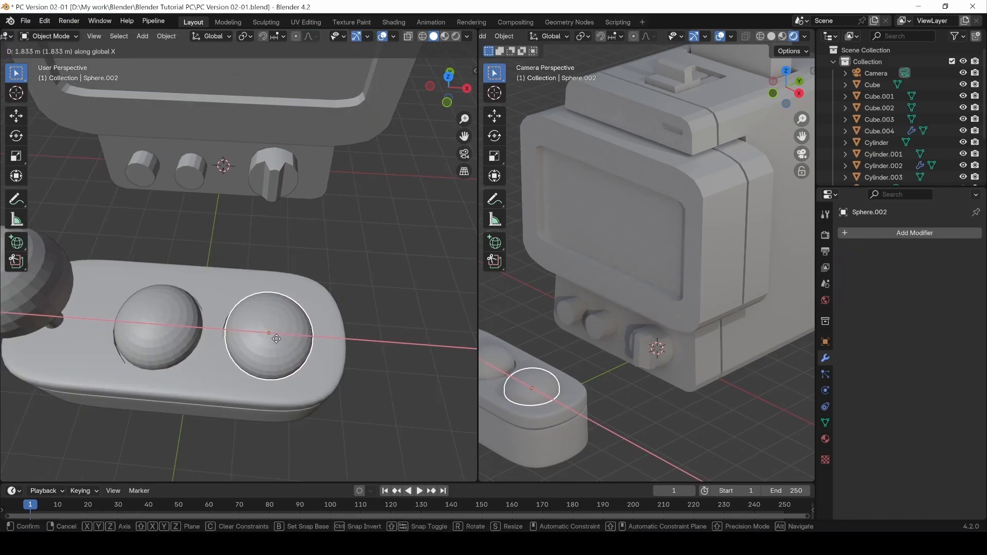
pyautogui.click(276, 338)
pyautogui.hotkey('ctrl', 'z')
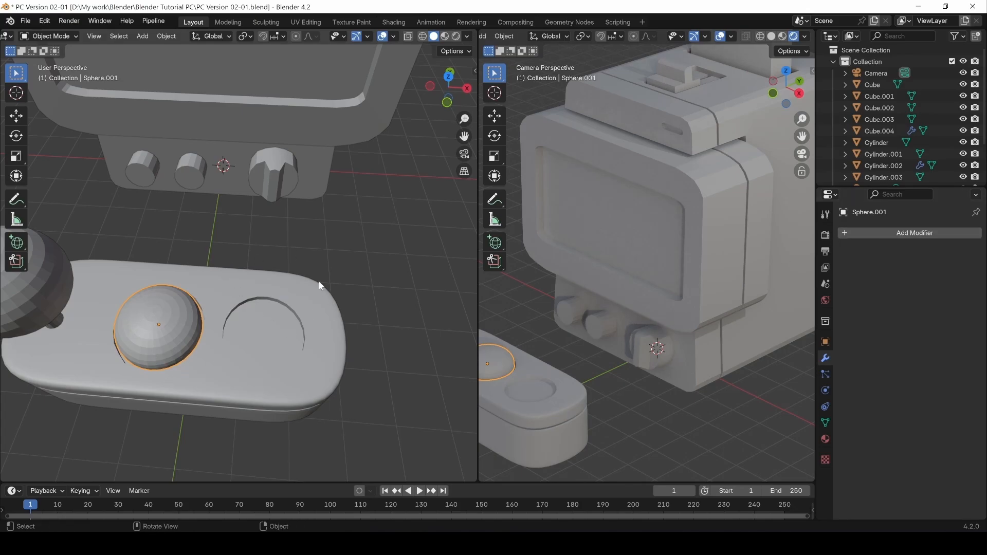
# Add an Array modifier to the dome and keep its count at 2.
pyautogui.click(867, 234)
pyautogui.moveTo(869, 237)
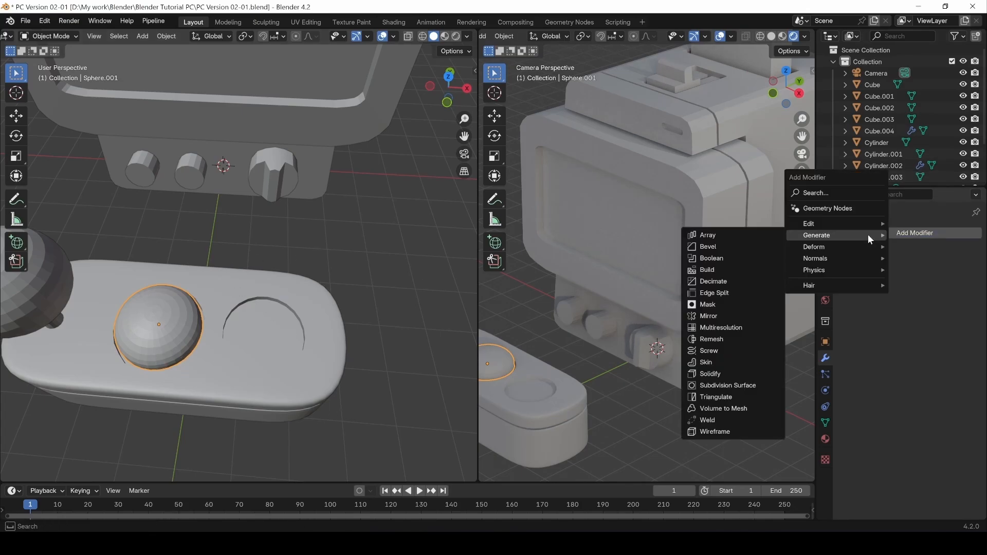
pyautogui.click(714, 234)
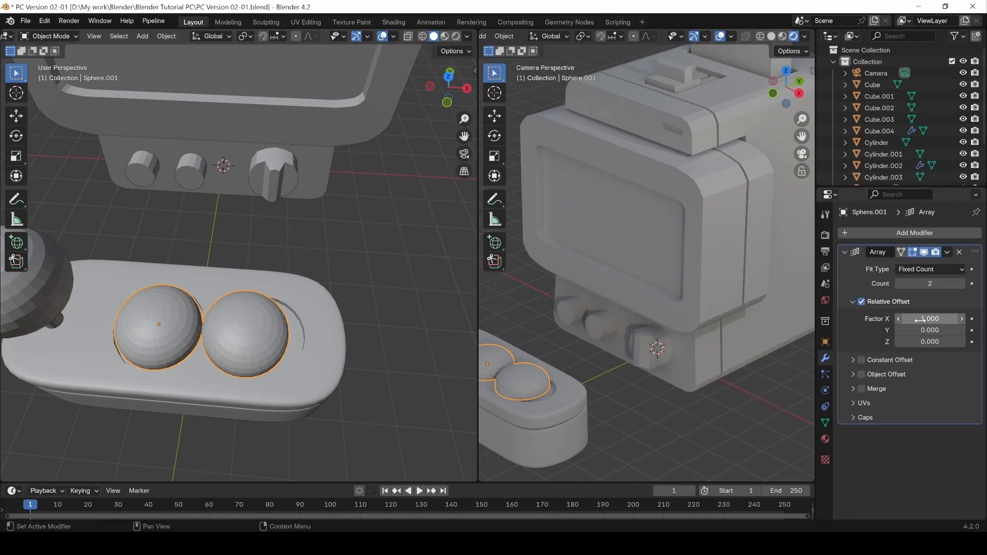
pyautogui.click(962, 283)
pyautogui.click(963, 283)
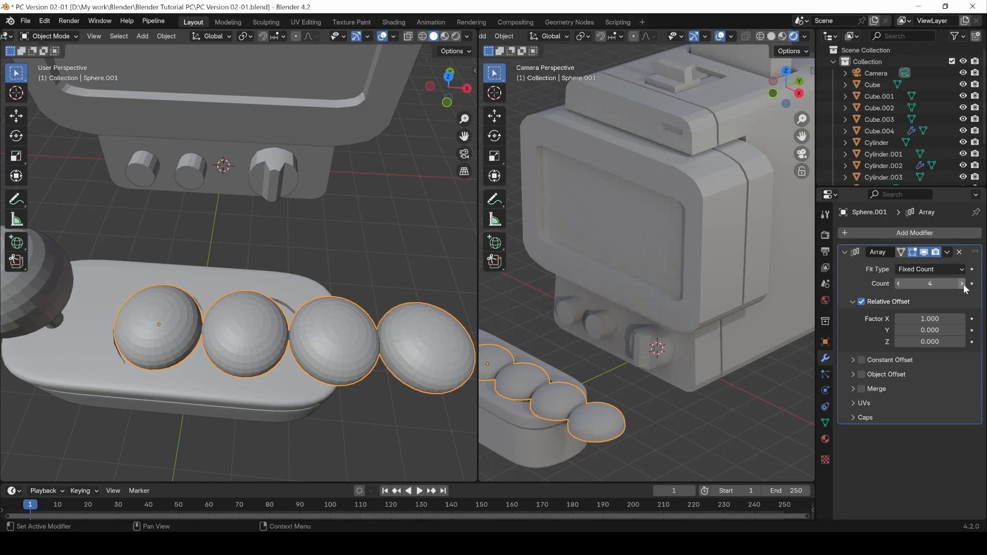
pyautogui.click(899, 284)
pyautogui.click(899, 284)
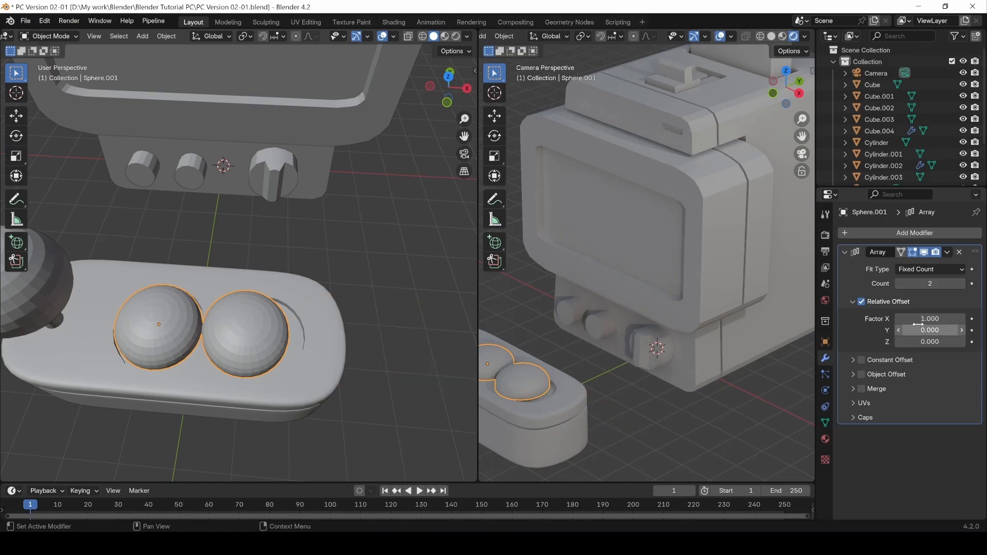
# Set the Array's Relative Offset X to 1.170 so the second dome sits in the recess.
pyautogui.moveTo(909, 317); pyautogui.dragTo(939, 317)
pyautogui.moveTo(217, 358); pyautogui.dragTo(236, 289, button='middle')
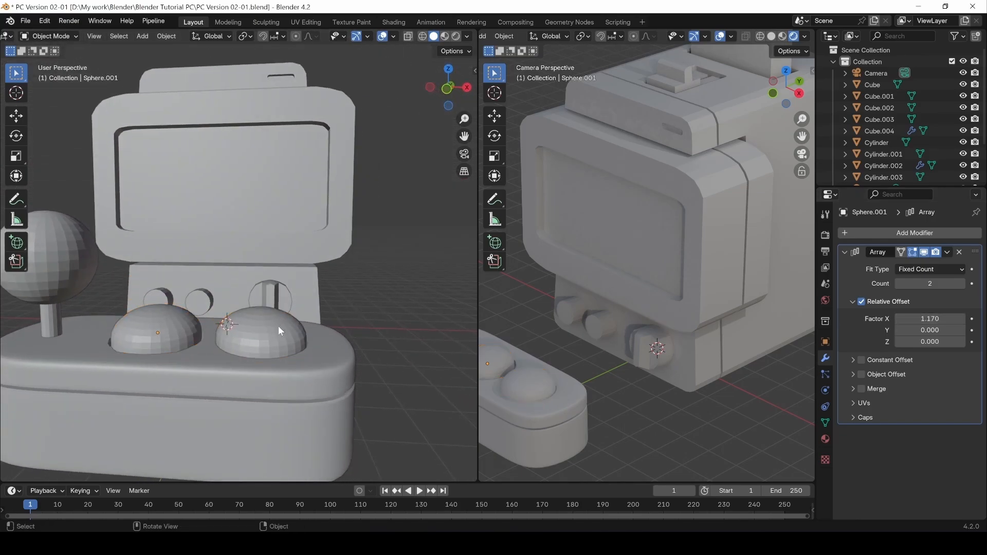
pyautogui.keyDown('shift'); pyautogui.moveTo(279, 326); pyautogui.dragTo(334, 328, button='middle'); pyautogui.keyUp('shift')
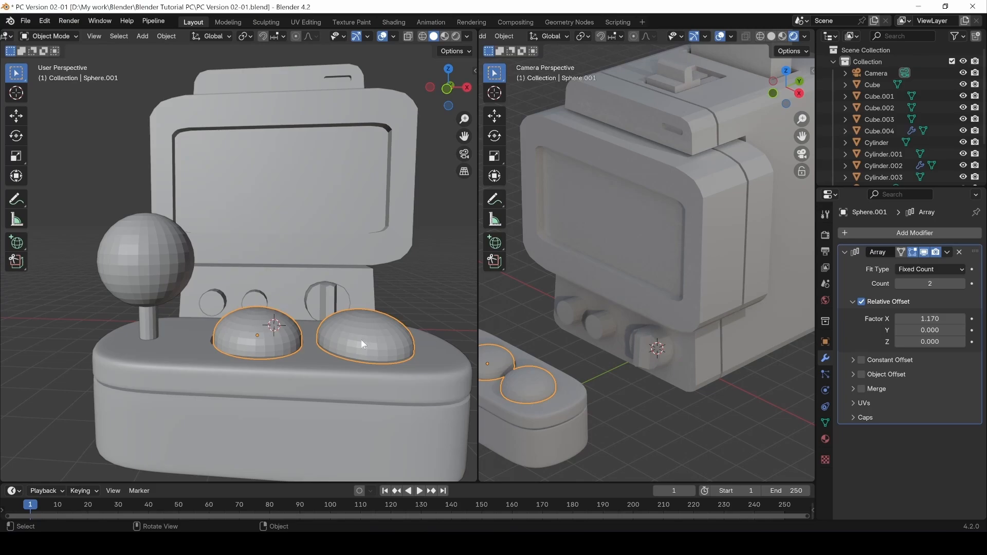
# Shade the arrayed button domes smooth and collapse the Array modifier panel.
pyautogui.rightClick(236, 333)
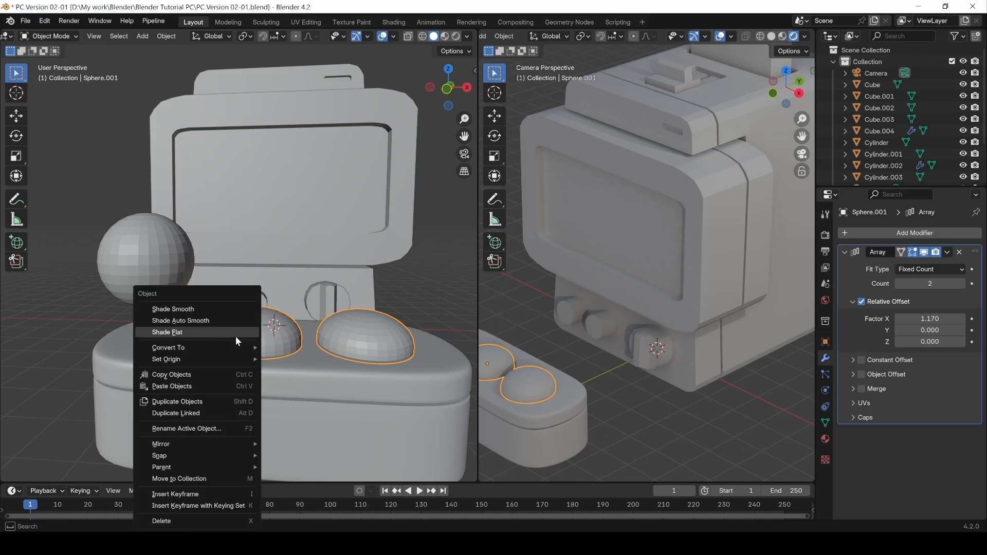
pyautogui.click(202, 309)
pyautogui.click(446, 275)
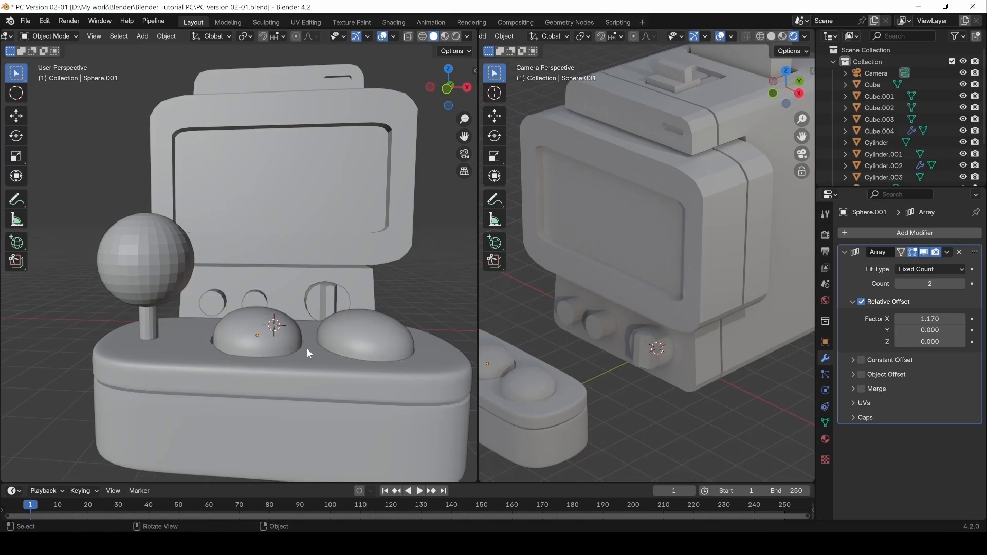
pyautogui.click(255, 343)
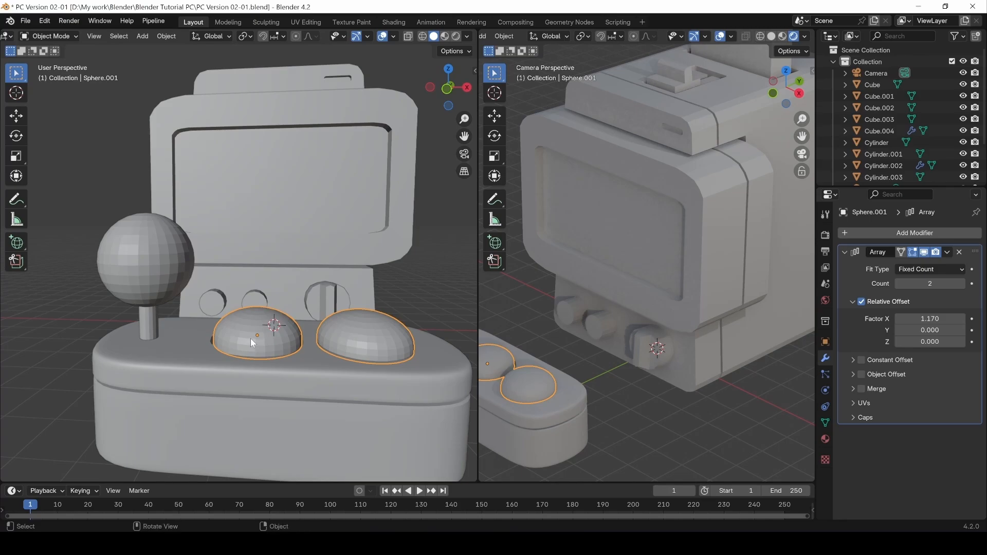
pyautogui.click(844, 252)
# Add a Subdivision Surface modifier to the domes with Levels Viewport 2.
pyautogui.click(869, 232)
pyautogui.moveTo(869, 232)
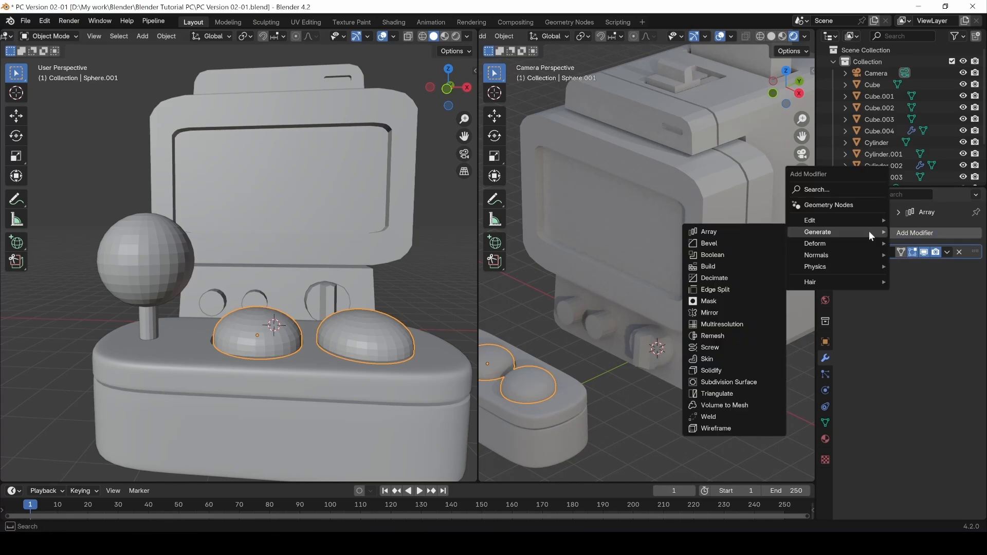
pyautogui.click(728, 383)
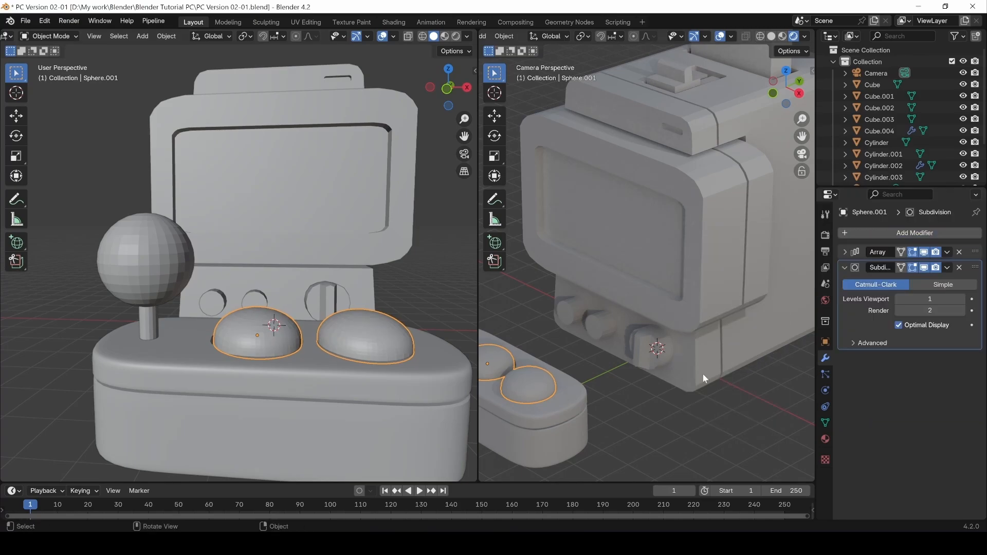
pyautogui.click(961, 299)
pyautogui.moveTo(267, 332)
pyautogui.mouseDown(button='middle')
pyautogui.moveTo(274, 373)
pyautogui.moveTo(353, 319)
pyautogui.moveTo(260, 277)
pyautogui.moveTo(205, 318)
pyautogui.moveTo(312, 351)
pyautogui.moveTo(321, 292)
pyautogui.moveTo(310, 340)
pyautogui.moveTo(238, 332)
pyautogui.moveTo(282, 336)
pyautogui.mouseUp(button='middle')
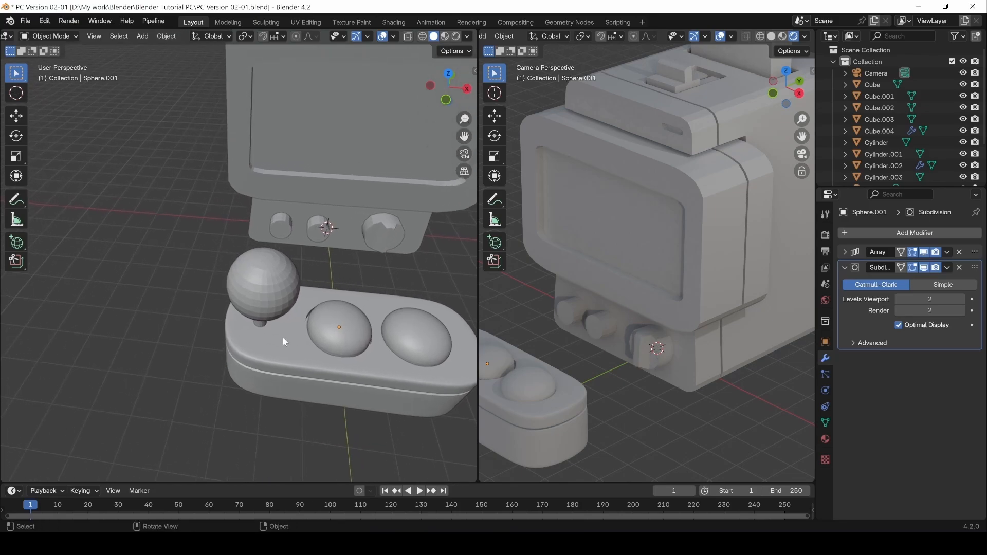
pyautogui.scroll(4, 280, 341)
# Open the controller base in Edit Mode and turn to a front view of it.
pyautogui.click(258, 335)
pyautogui.press('Tab')
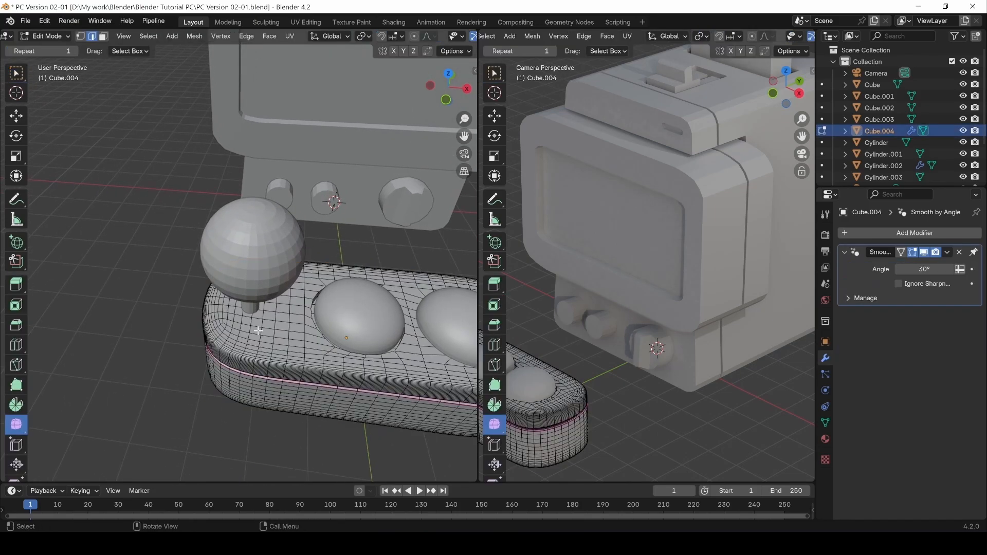
pyautogui.scroll(4, 272, 331)
pyautogui.moveTo(283, 352); pyautogui.dragTo(270, 336, button='middle')
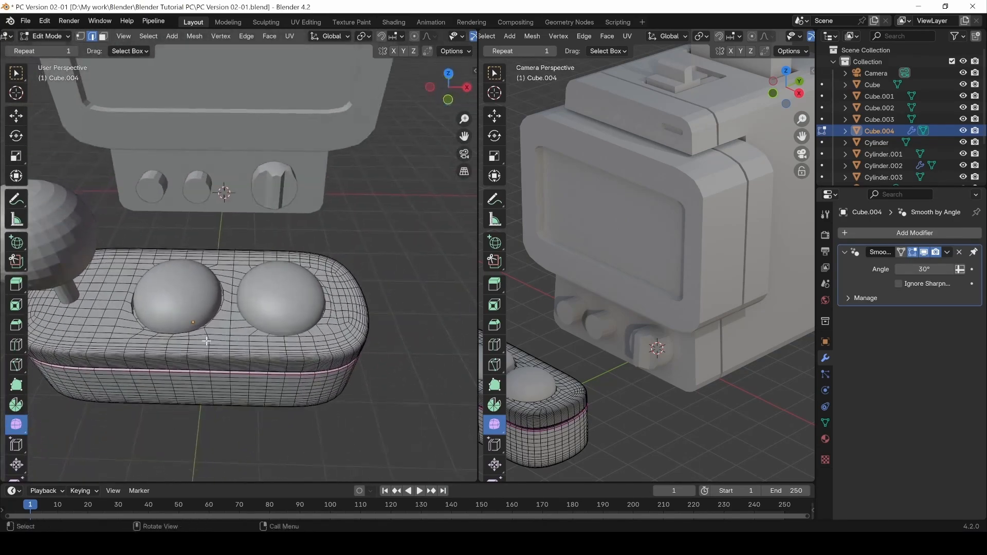
pyautogui.keyDown('shift'); pyautogui.moveTo(205, 337); pyautogui.dragTo(319, 350, button='middle'); pyautogui.keyUp('shift')
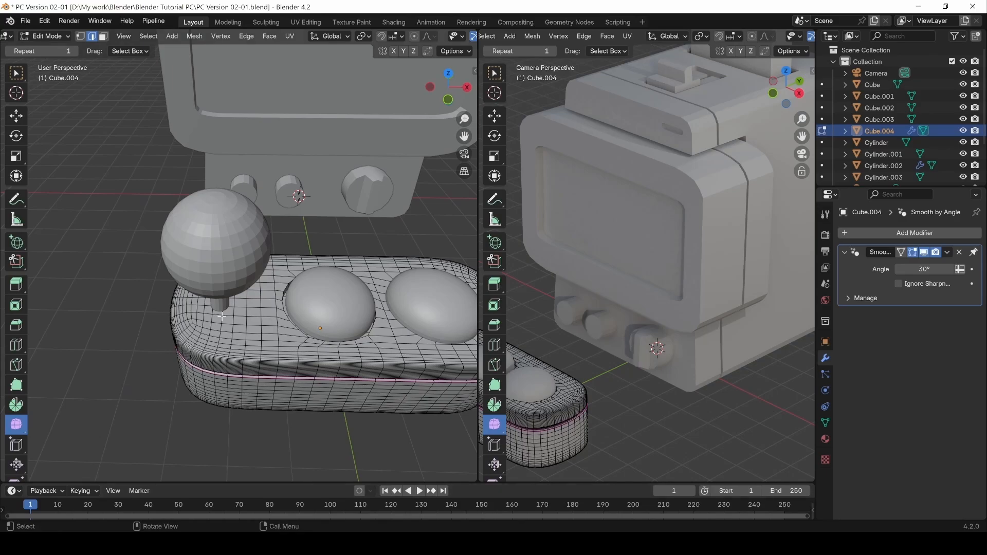
pyautogui.scroll(2, 232, 317)
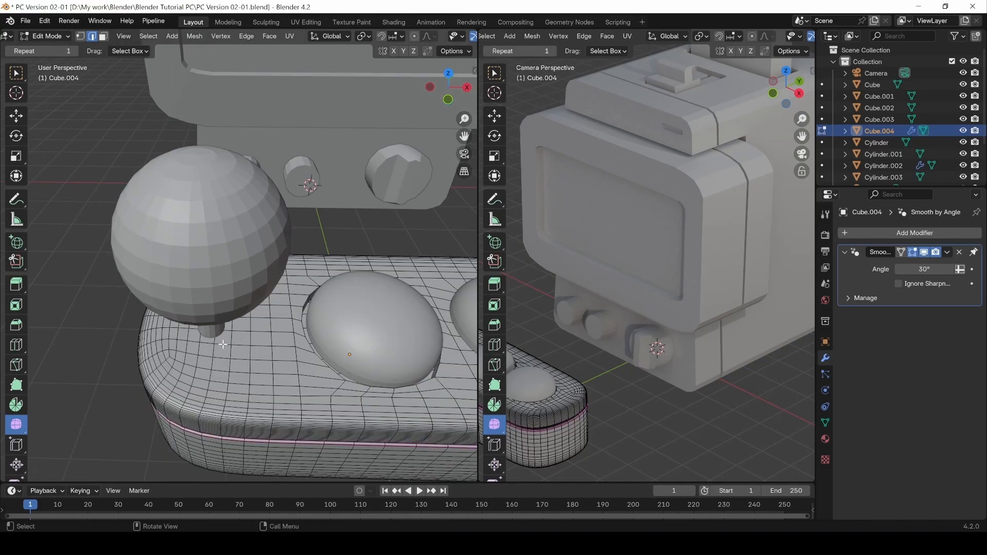
# Circle-select the faces directly under the joystick stick.
pyautogui.press('c')
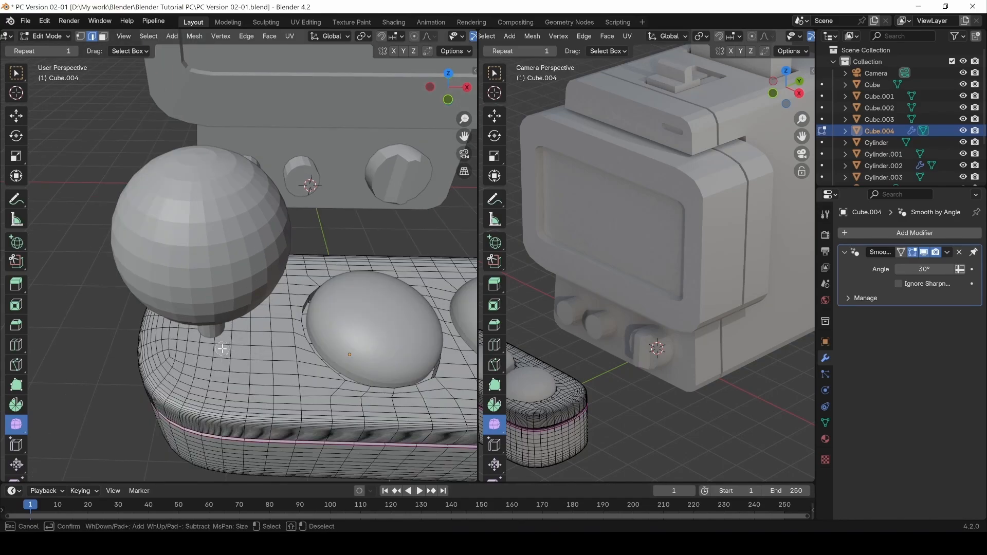
pyautogui.press('Escape')
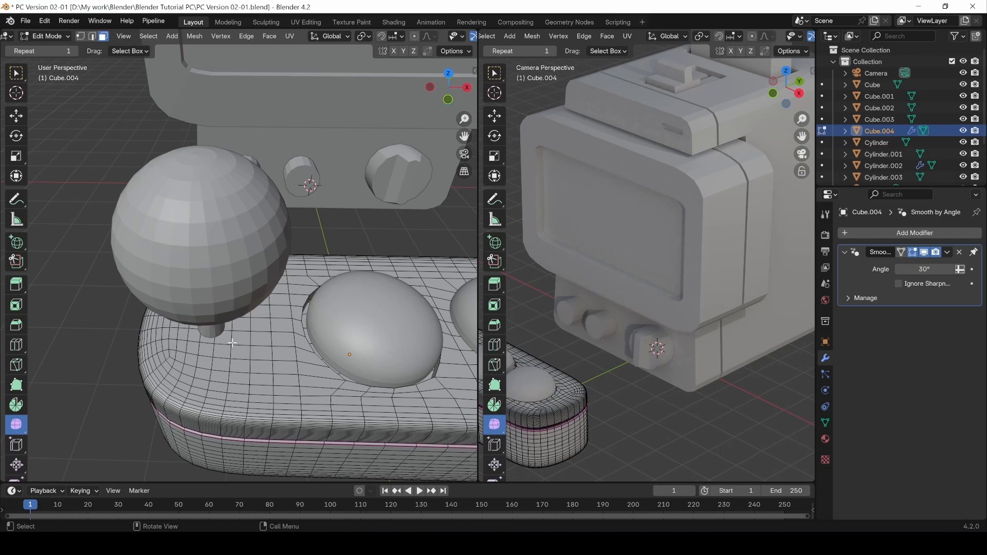
pyautogui.press('c')
pyautogui.moveTo(225, 345); pyautogui.dragTo(218, 345)
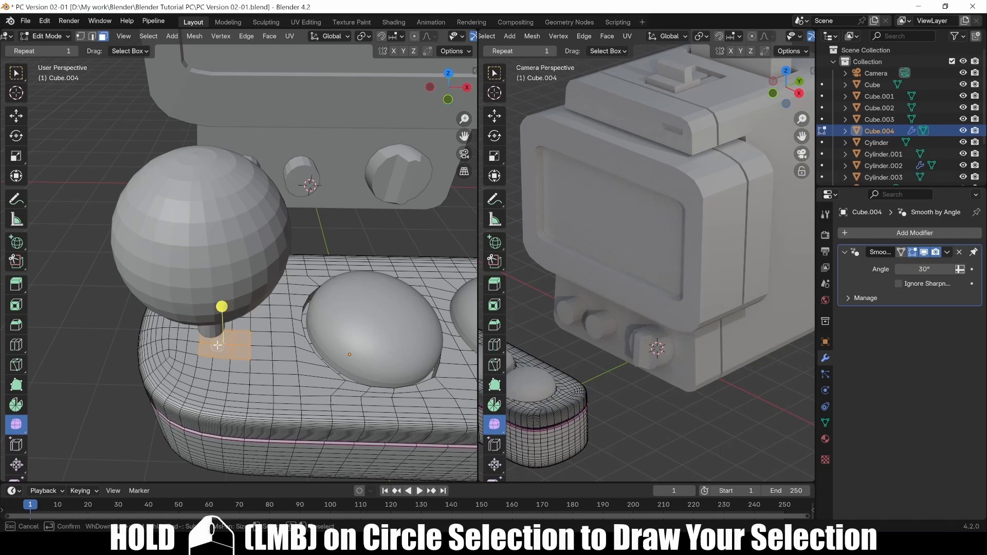
pyautogui.press('Escape')
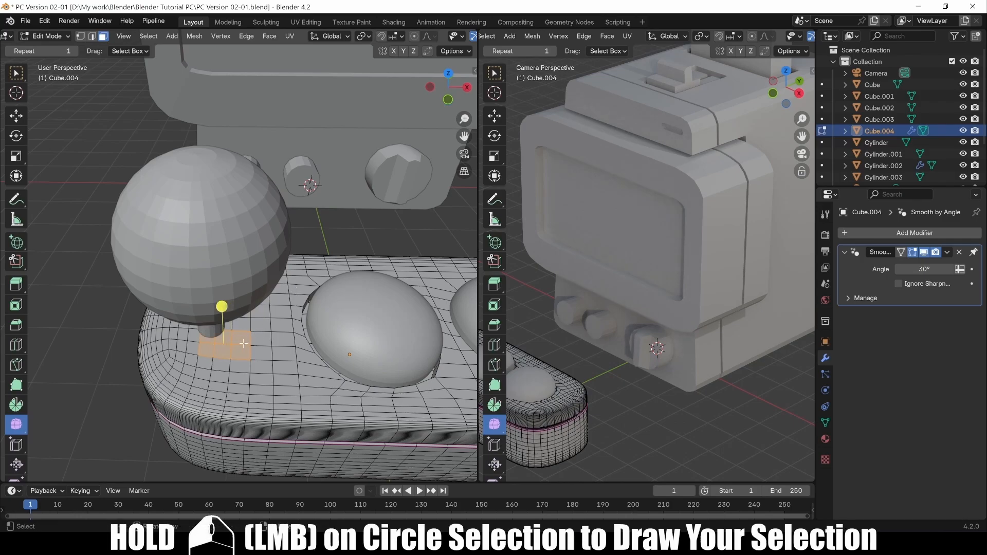
pyautogui.click(225, 349)
pyautogui.press('c')
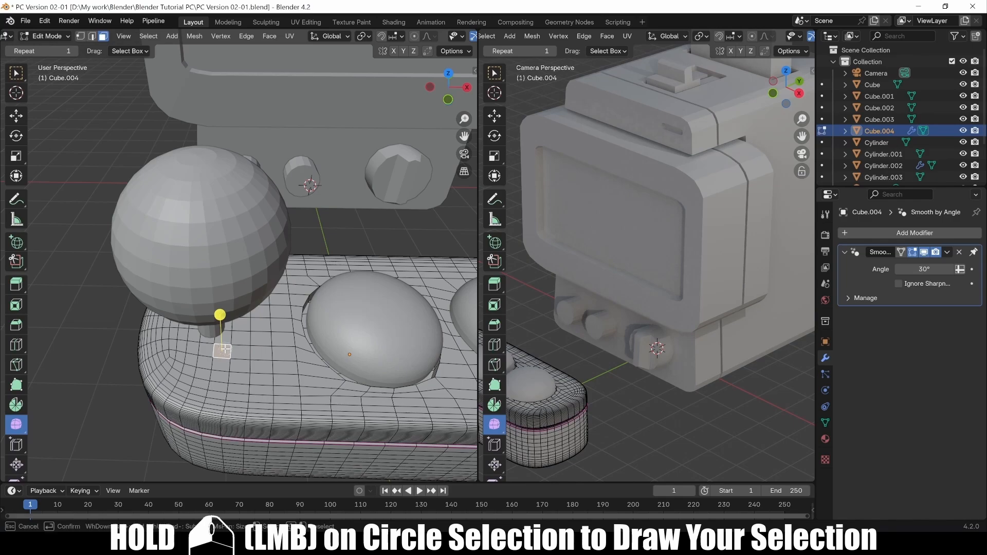
pyautogui.moveTo(222, 348); pyautogui.dragTo(200, 338)
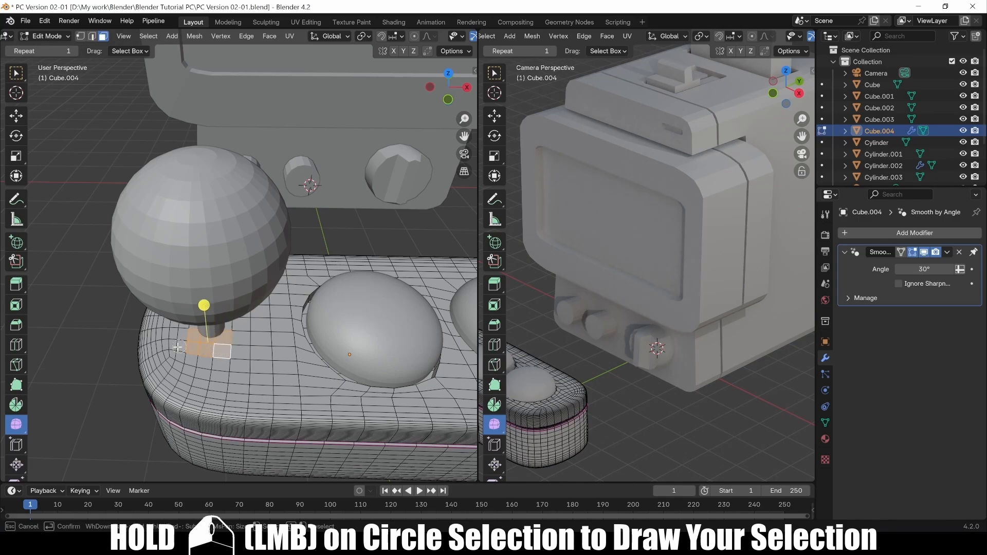
pyautogui.rightClick(178, 348)
# Add more faces around the joystick base to the selection from other angles.
pyautogui.moveTo(177, 348); pyautogui.dragTo(242, 334, button='middle')
pyautogui.press('c')
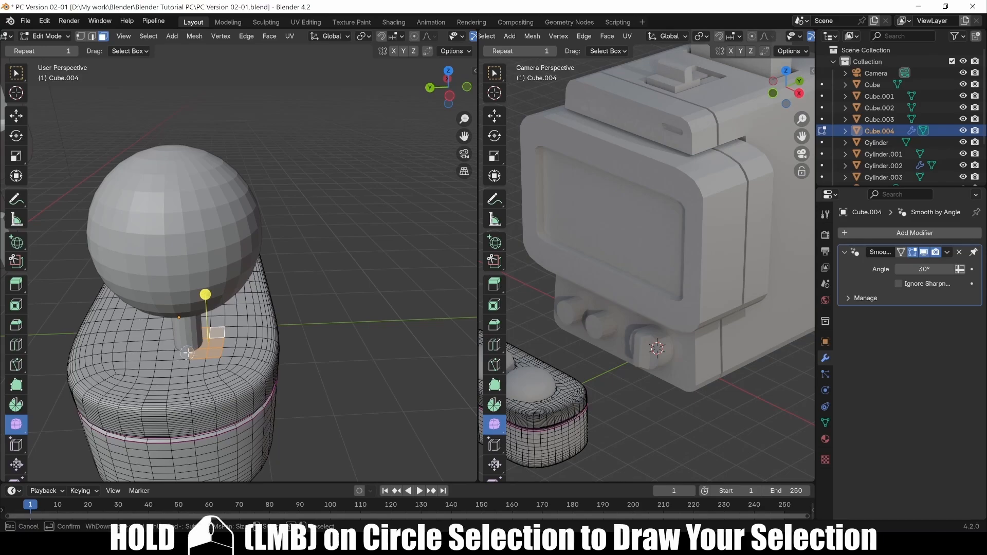
pyautogui.moveTo(188, 353)
pyautogui.mouseDown()
pyautogui.moveTo(171, 339)
pyautogui.moveTo(189, 340)
pyautogui.moveTo(179, 370)
pyautogui.moveTo(201, 369)
pyautogui.mouseUp()
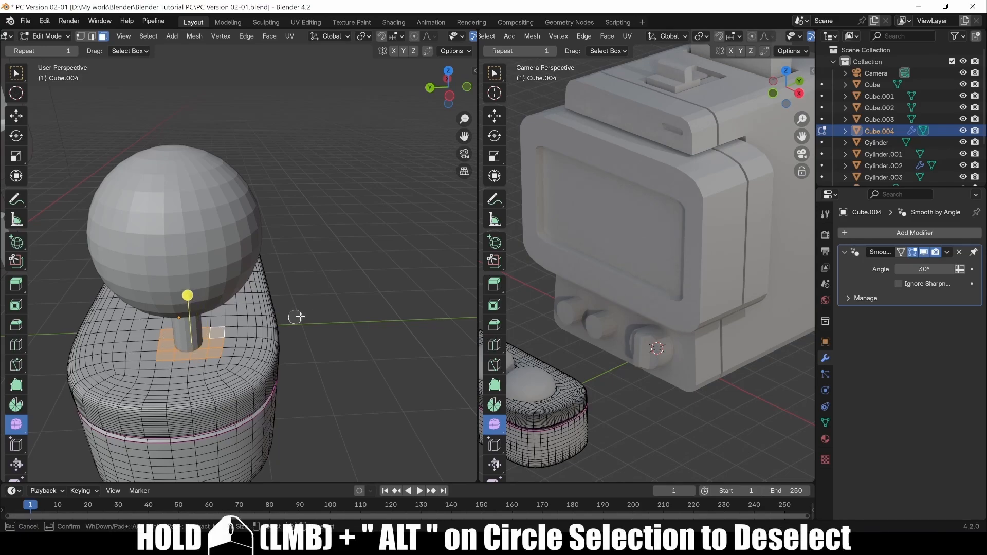
pyautogui.rightClick(352, 302)
pyautogui.moveTo(352, 302)
pyautogui.keyDown('alt'); pyautogui.mouseDown()
pyautogui.moveTo(162, 302)
pyautogui.moveTo(170, 311)
pyautogui.mouseUp(); pyautogui.keyUp('alt')
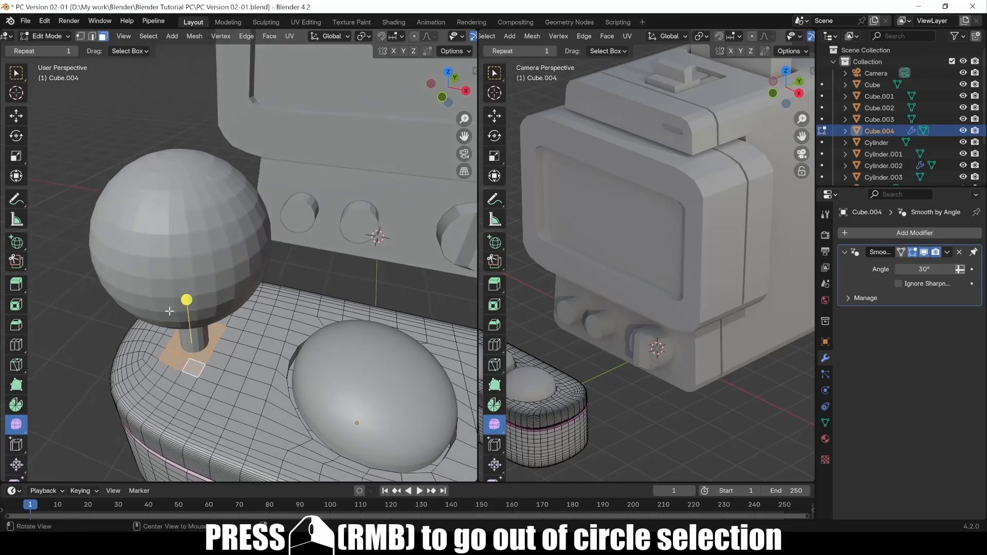
pyautogui.keyDown('alt'); pyautogui.moveTo(215, 375); pyautogui.dragTo(195, 367); pyautogui.keyUp('alt')
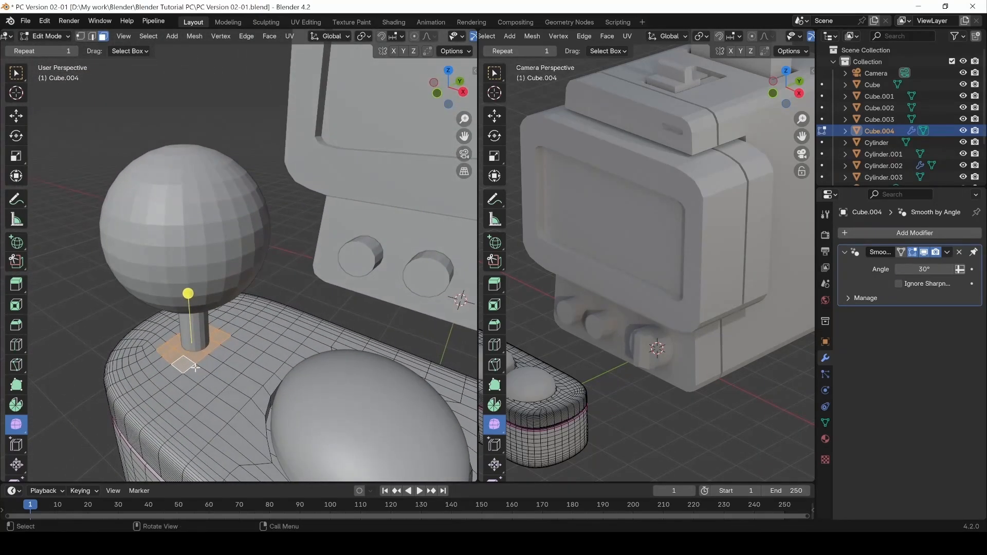
pyautogui.press('c')
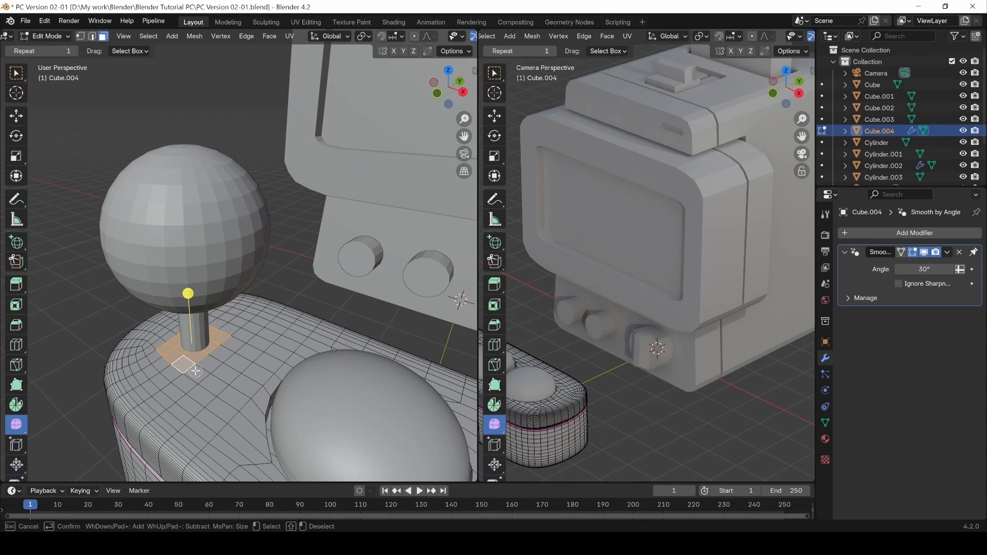
pyautogui.moveTo(195, 371); pyautogui.dragTo(228, 348)
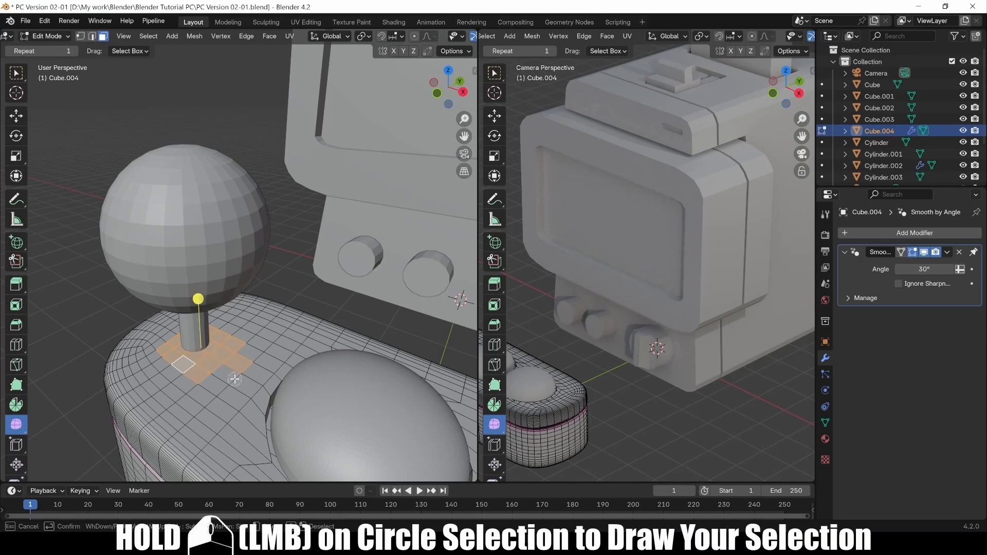
pyautogui.press('Escape')
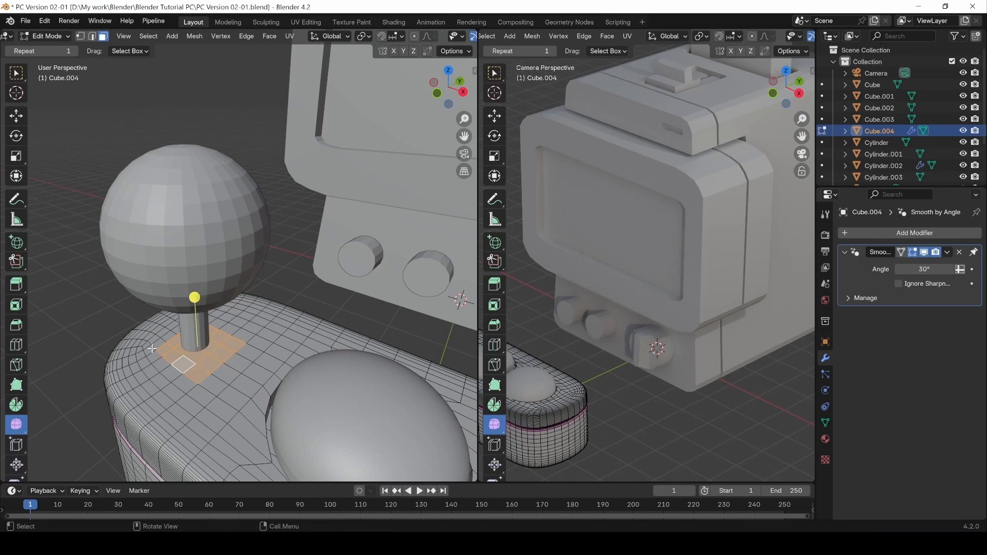
pyautogui.press('c')
pyautogui.moveTo(149, 355)
pyautogui.mouseDown(button='middle')
pyautogui.moveTo(170, 363)
pyautogui.moveTo(208, 323)
pyautogui.moveTo(41, 331)
pyautogui.moveTo(96, 349)
pyautogui.mouseUp(button='middle')
pyautogui.press('Escape')
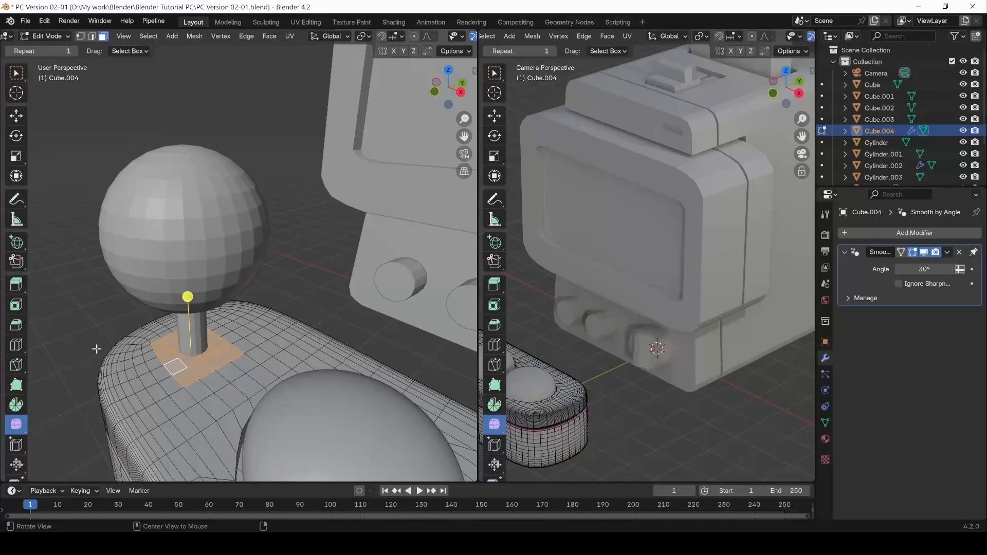
# Round the faces around the joystick stick into a disc with LoopTools > Circle.
pyautogui.rightClick(207, 358)
pyautogui.moveTo(177, 284)
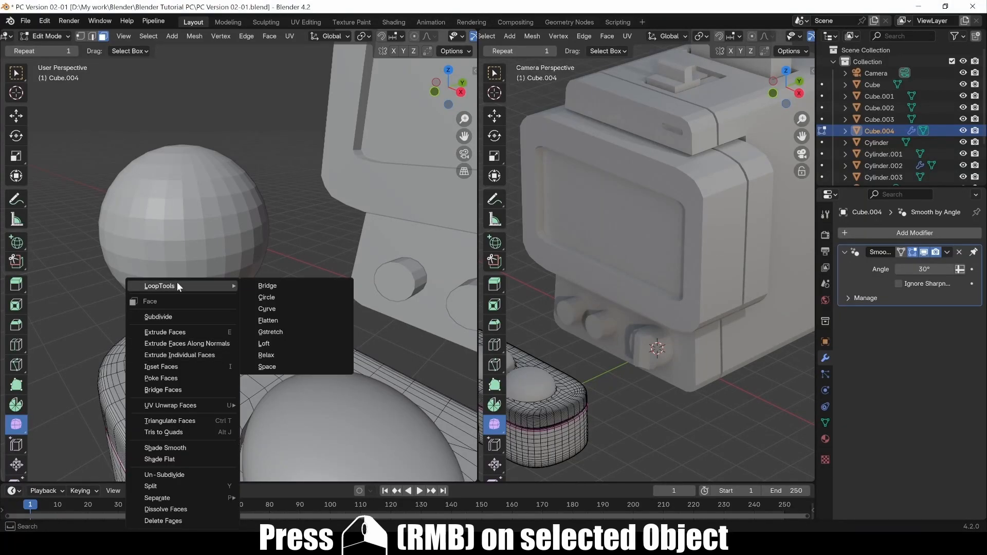
pyautogui.click(284, 297)
pyautogui.moveTo(250, 327); pyautogui.dragTo(271, 345, button='middle')
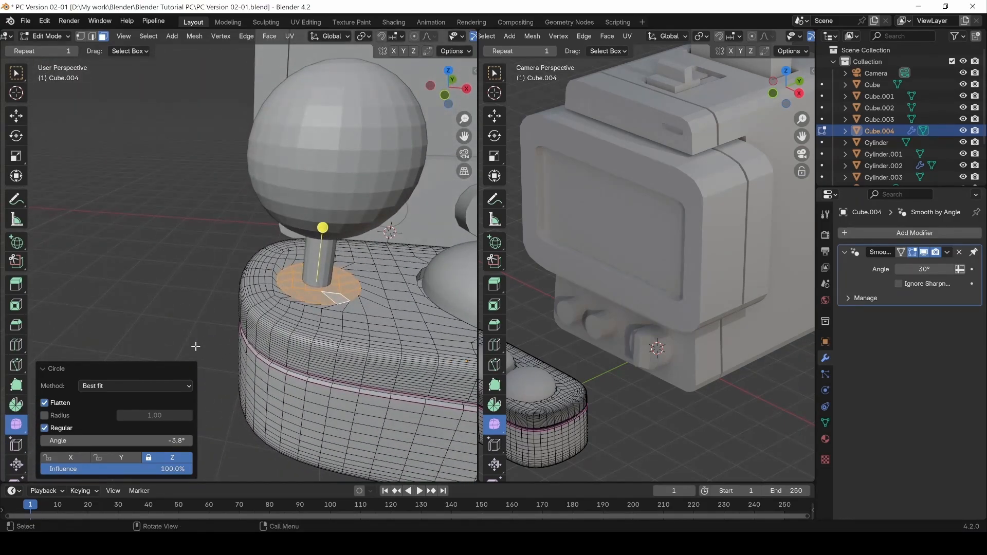
pyautogui.click(203, 300)
pyautogui.moveTo(203, 301); pyautogui.dragTo(186, 280, button='middle')
pyautogui.moveTo(346, 271); pyautogui.dragTo(334, 303, button='middle')
pyautogui.hotkey('ctrl', 'z')
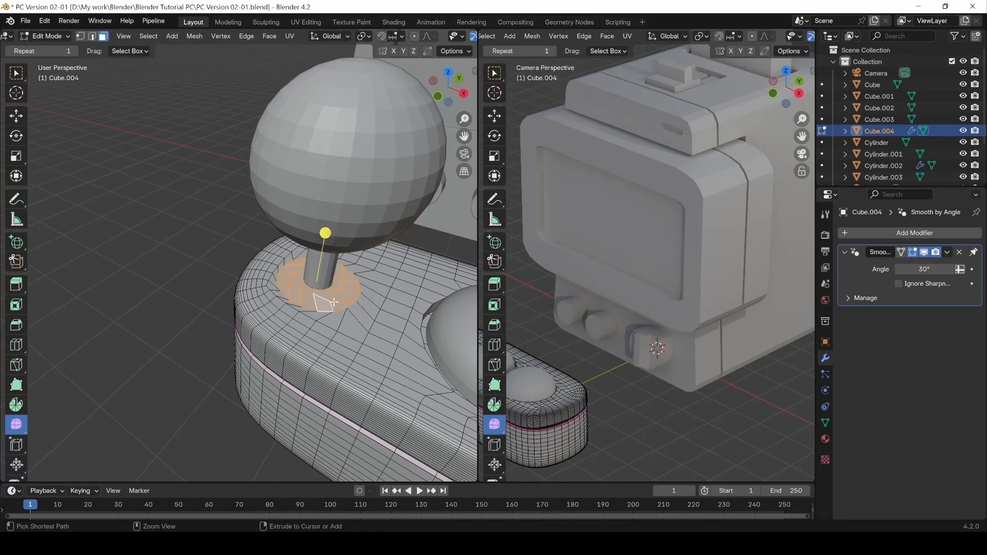
# Scale the disc to 1.022, extrude it into a round socket, and return to Object Mode.
pyautogui.press('s')
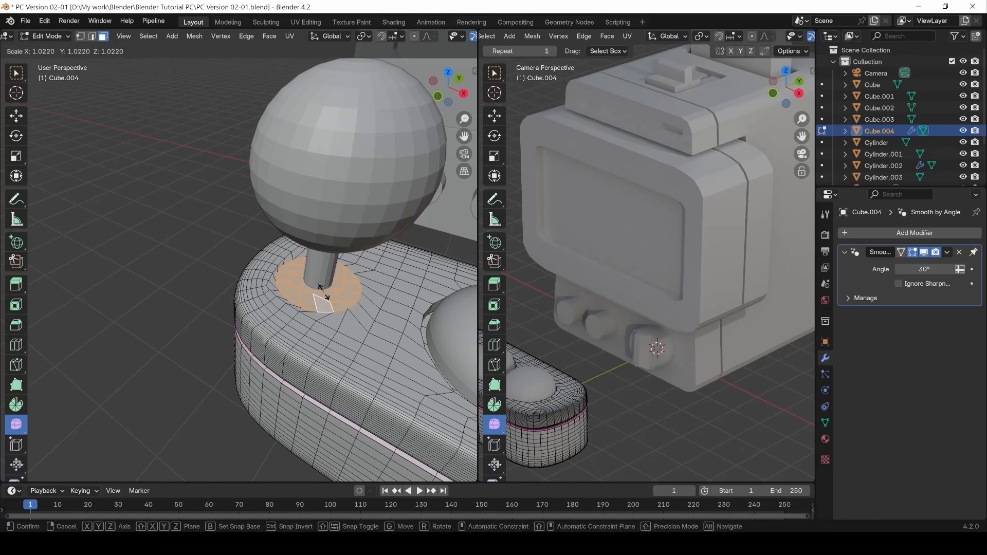
pyautogui.click(322, 292)
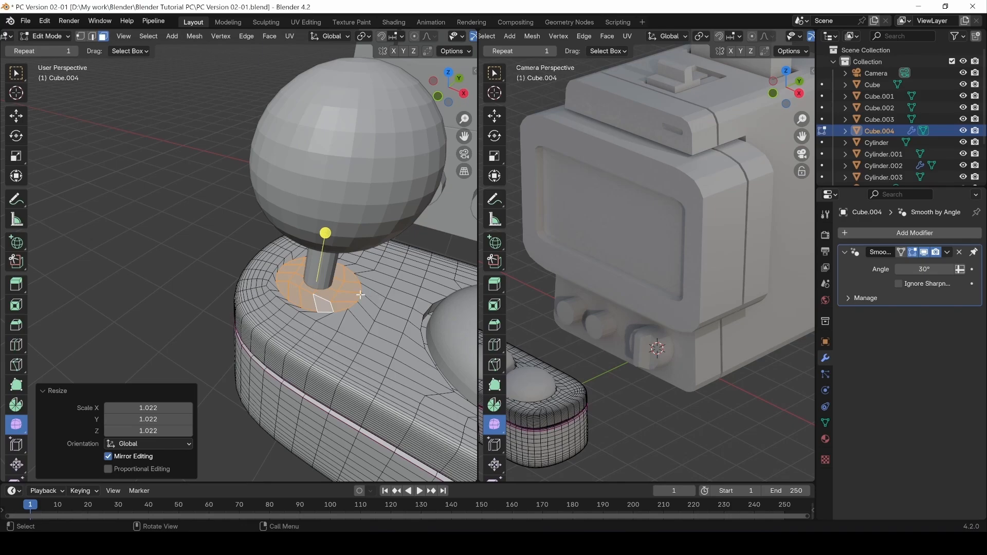
pyautogui.press('e')
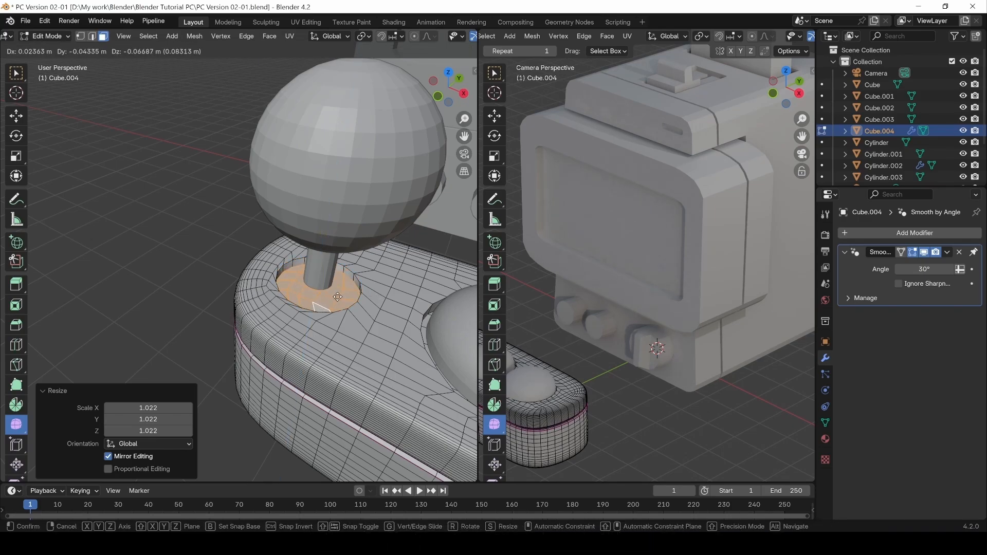
pyautogui.click(337, 297)
pyautogui.click(189, 261)
pyautogui.moveTo(247, 280); pyautogui.dragTo(290, 278, button='middle')
pyautogui.press('Tab')
pyautogui.scroll(3, 288, 332)
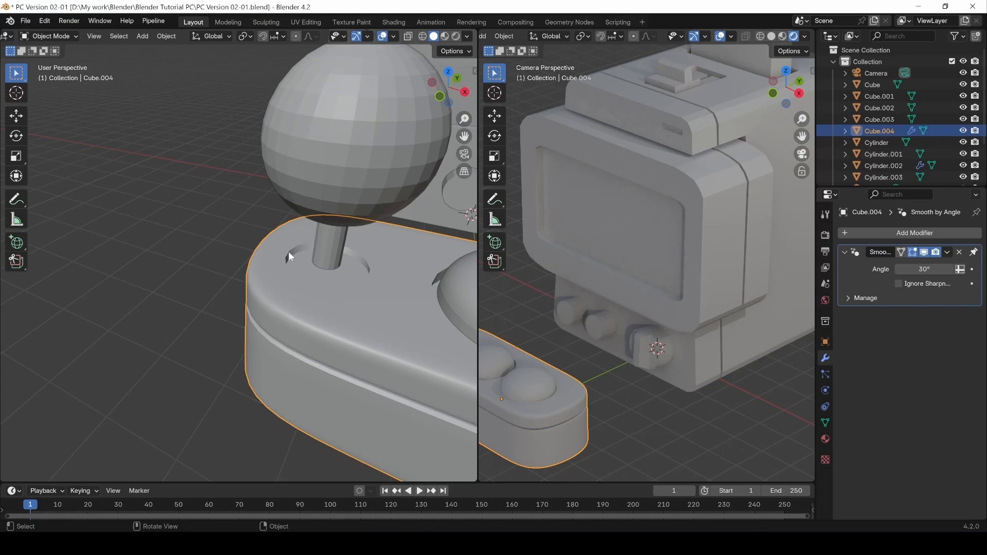
# Select the joystick stick and ball in top view and hide them to expose the socket.
pyautogui.press('Tab')
pyautogui.scroll(3, 289, 276)
pyautogui.keyDown('shift'); pyautogui.moveTo(383, 295); pyautogui.dragTo(337, 354, button='middle'); pyautogui.keyUp('shift')
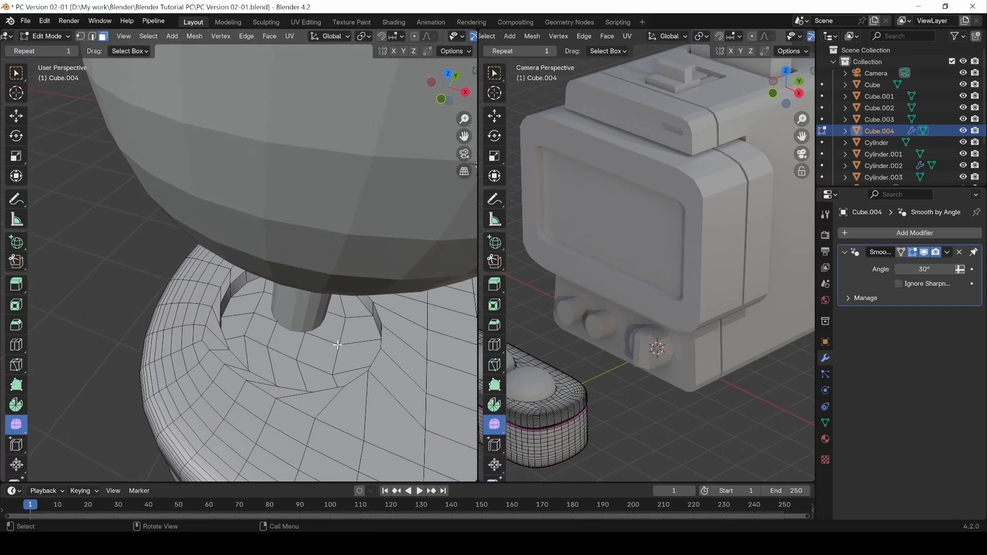
pyautogui.press('Tab')
pyautogui.click(314, 252)
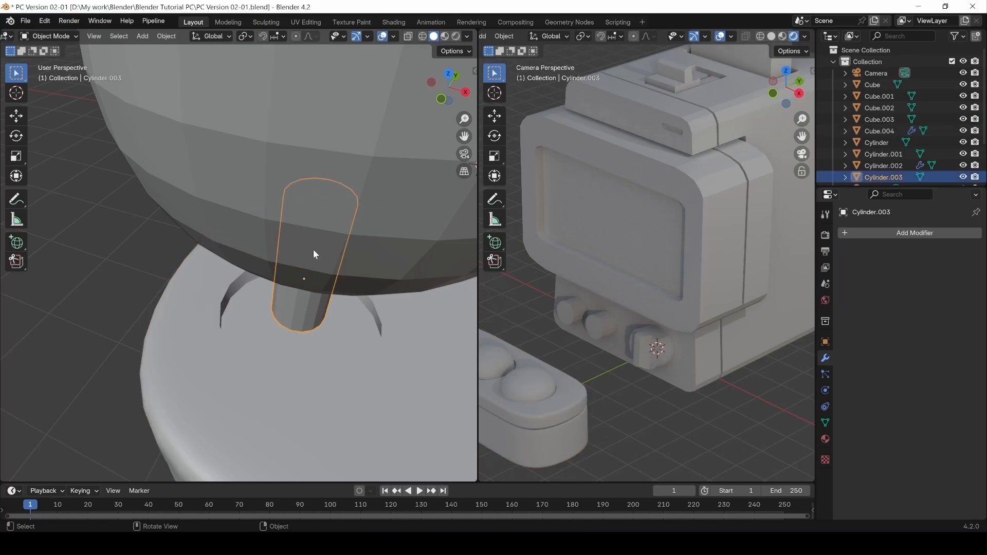
pyautogui.keyDown('shift'); pyautogui.click(326, 200); pyautogui.keyUp('shift')
pyautogui.press('KP_7')
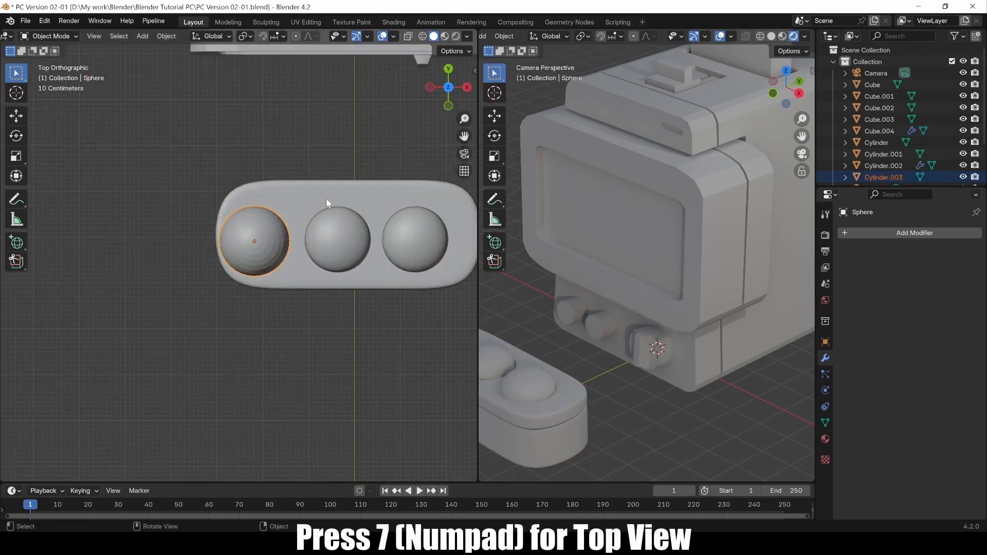
pyautogui.press('h')
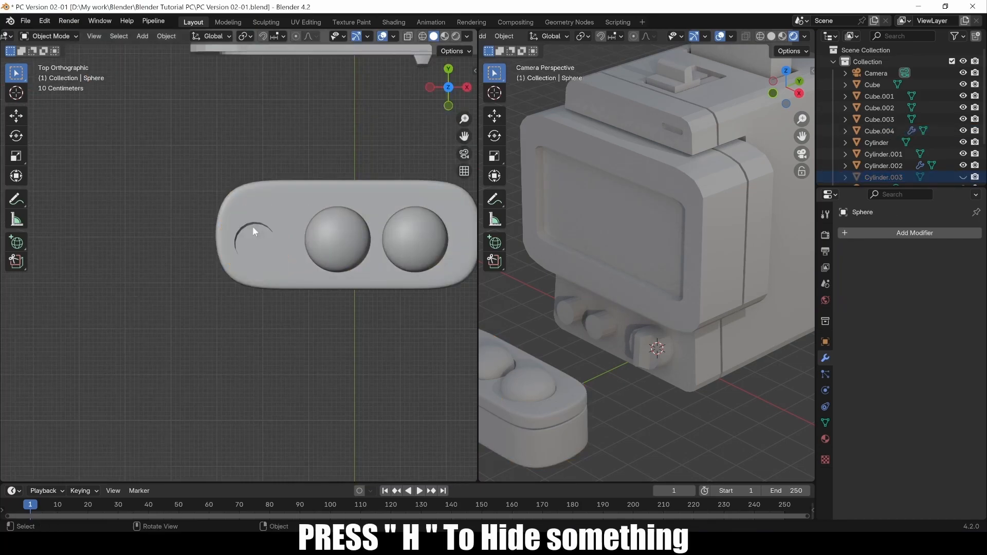
# Select the base plate Cube.004 and return to Edit Mode on its mesh.
pyautogui.scroll(3, 258, 258)
pyautogui.scroll(5, 257, 258)
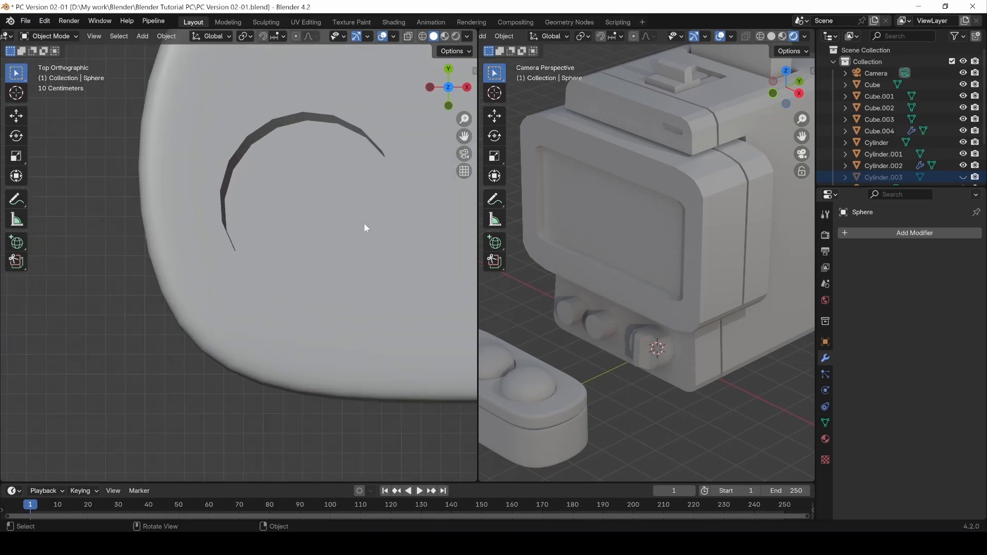
pyautogui.keyDown('shift'); pyautogui.moveTo(395, 219); pyautogui.dragTo(304, 223, button='middle'); pyautogui.keyUp('shift')
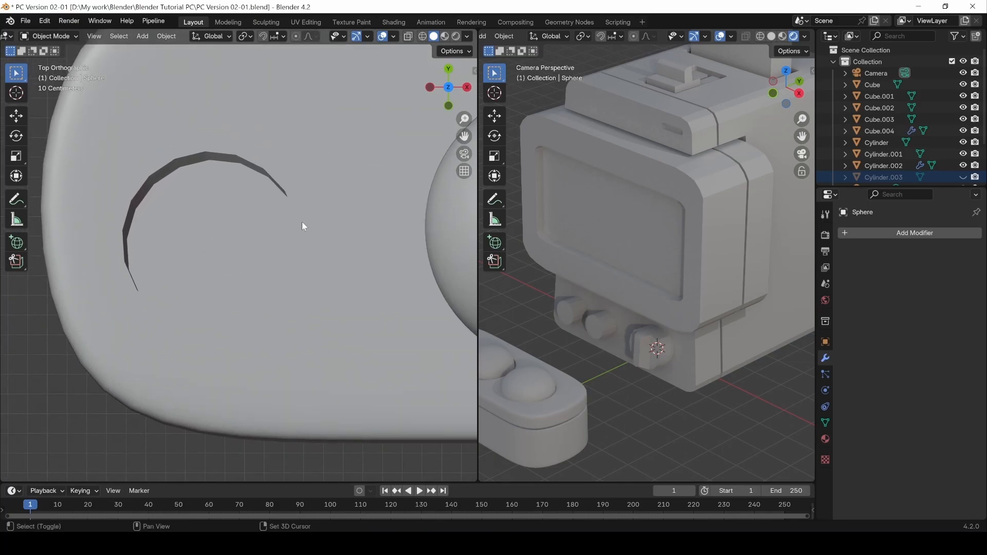
pyautogui.click(303, 174)
pyautogui.press('Tab')
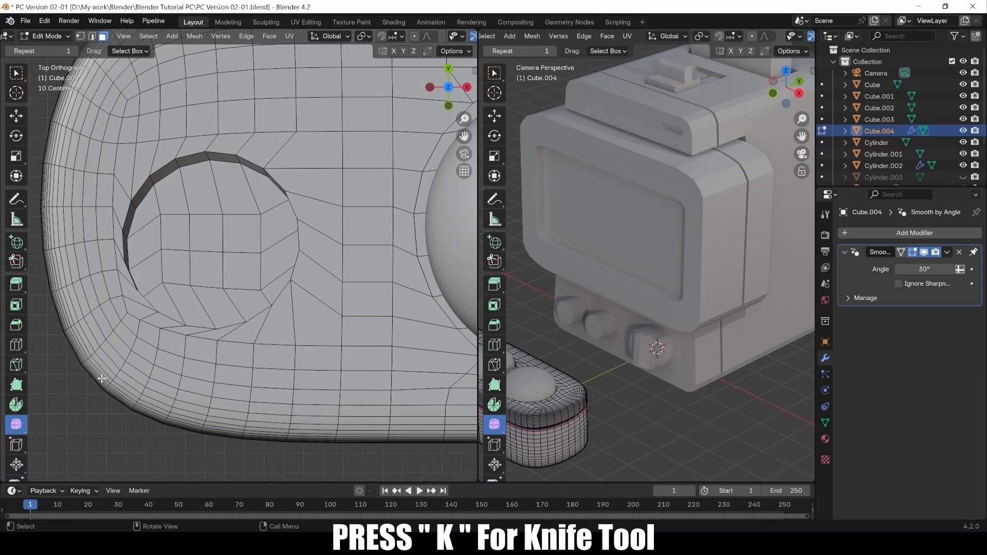
# Knife-cut a closed ring of points all around the joystick hole and confirm the cut.
pyautogui.press('k')
pyautogui.scroll(1, 272, 329)
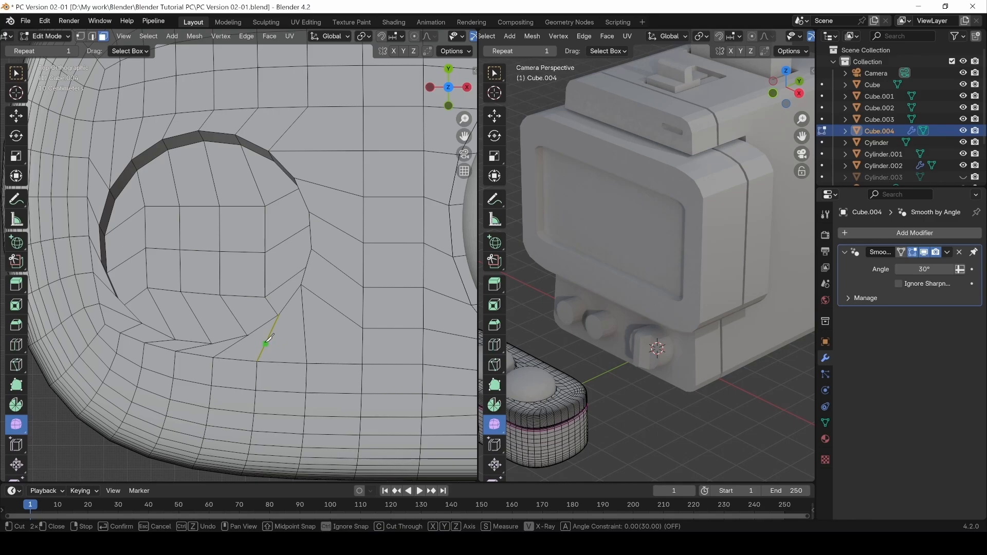
pyautogui.click(304, 310)
pyautogui.click(312, 292)
pyautogui.click(322, 257)
pyautogui.click(322, 219)
pyautogui.click(311, 182)
pyautogui.click(243, 125)
pyautogui.click(135, 145)
pyautogui.click(111, 166)
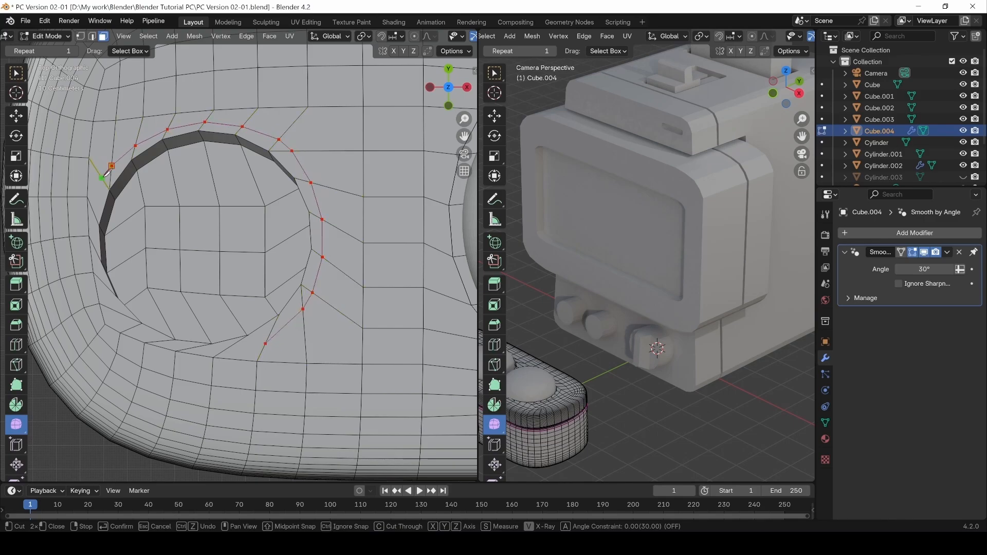
pyautogui.click(108, 307)
pyautogui.click(127, 330)
pyautogui.click(157, 341)
pyautogui.click(190, 349)
pyautogui.click(223, 351)
pyautogui.click(266, 344)
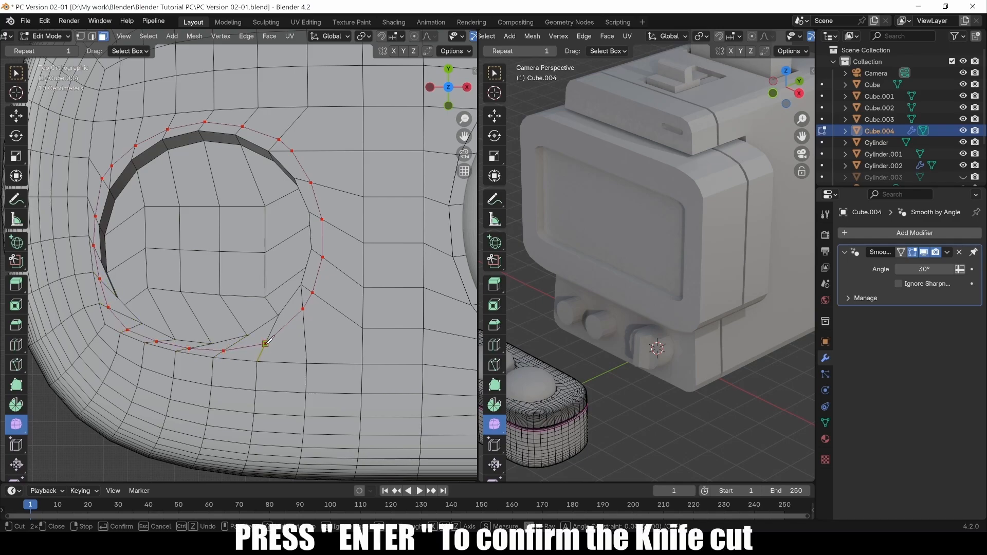
pyautogui.press('Return')
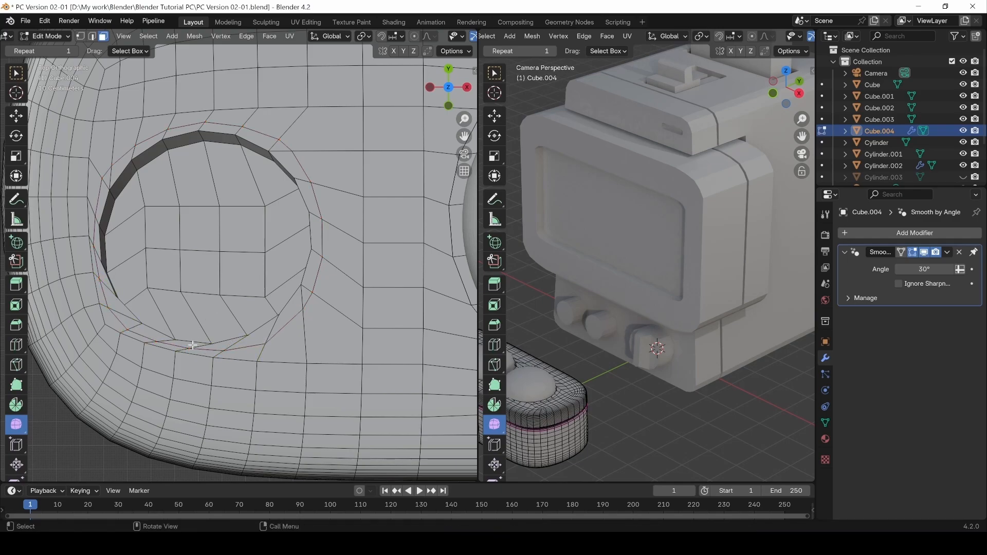
# Select the rim faces along the bottom, up the left side and across the top of the hole.
pyautogui.click(286, 313)
pyautogui.keyDown('alt'); pyautogui.click(272, 331); pyautogui.keyUp('alt')
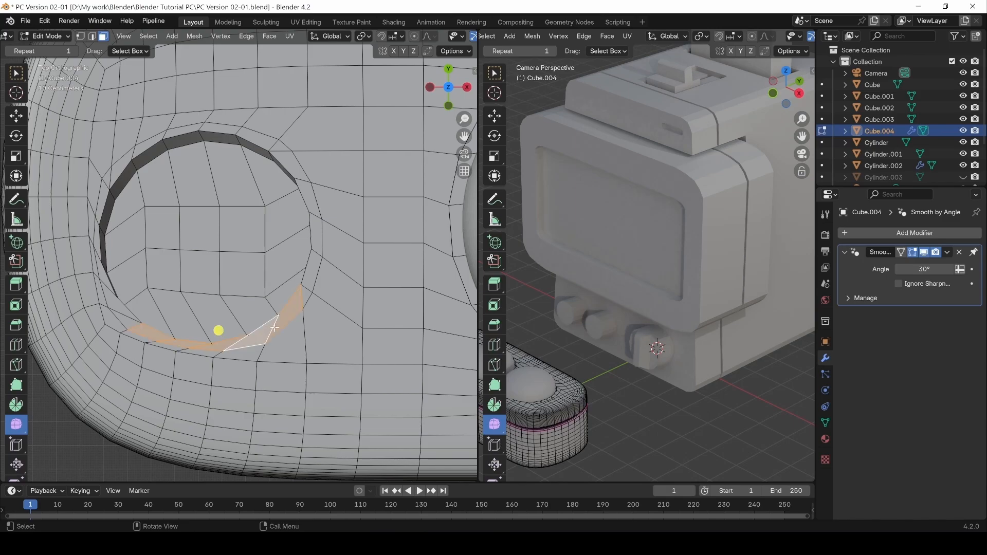
pyautogui.keyDown('shift'); pyautogui.doubleClick(124, 320); pyautogui.keyUp('shift')
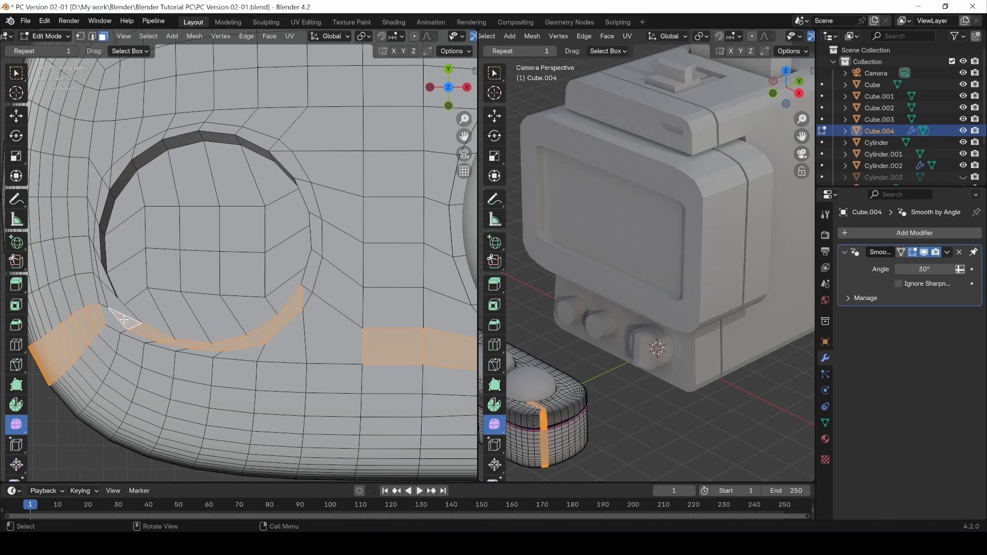
pyautogui.hotkey('ctrl', 'z')
pyautogui.keyDown('shift'); pyautogui.click(108, 291); pyautogui.keyUp('shift')
pyautogui.keyDown('shift'); pyautogui.click(96, 241); pyautogui.keyUp('shift')
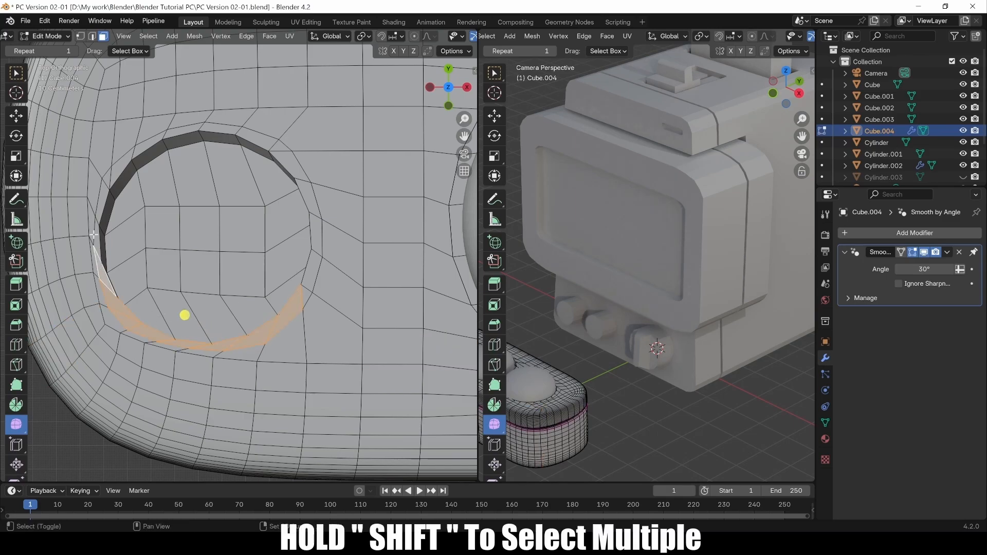
pyautogui.keyDown('shift'); pyautogui.click(96, 223); pyautogui.keyUp('shift')
pyautogui.keyDown('shift'); pyautogui.click(102, 203); pyautogui.keyUp('shift')
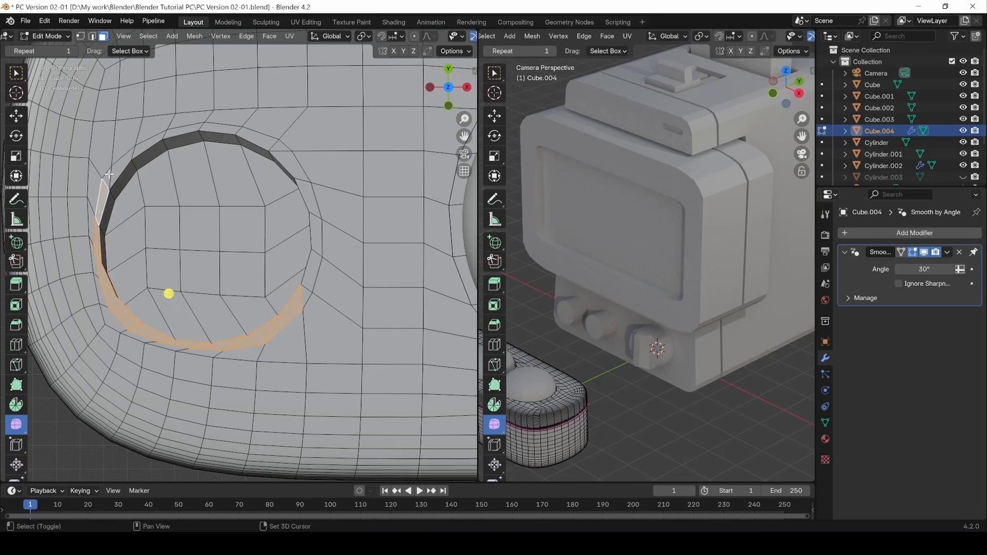
pyautogui.keyDown('shift'); pyautogui.click(110, 173); pyautogui.keyUp('shift')
pyautogui.keyDown('shift'); pyautogui.click(124, 164); pyautogui.keyUp('shift')
pyautogui.keyDown('shift'); pyautogui.click(153, 140); pyautogui.keyUp('shift')
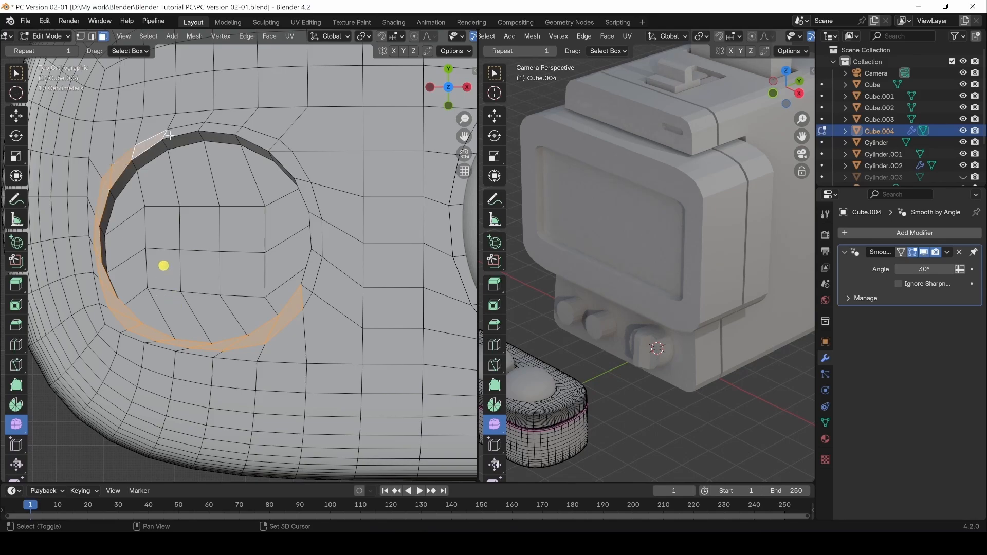
pyautogui.keyDown('shift'); pyautogui.click(185, 130); pyautogui.keyUp('shift')
pyautogui.keyDown('shift'); pyautogui.click(221, 128); pyautogui.keyUp('shift')
pyautogui.keyDown('shift'); pyautogui.click(257, 138); pyautogui.keyUp('shift')
# Add the right-side and remaining left-side rim faces, dropping a stray face outside the rim.
pyautogui.keyDown('shift'); pyautogui.click(283, 155); pyautogui.keyUp('shift')
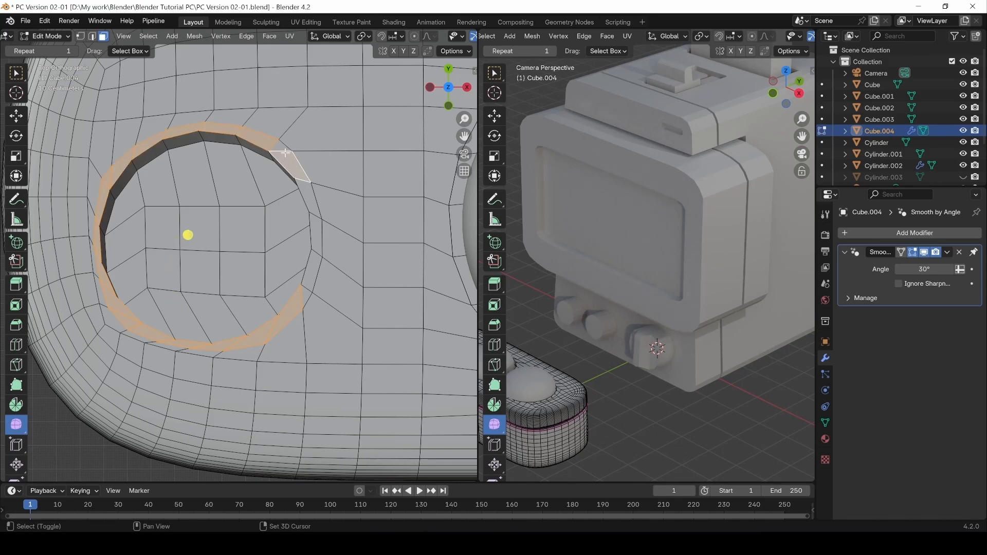
pyautogui.keyDown('shift'); pyautogui.click(282, 148); pyautogui.keyUp('shift')
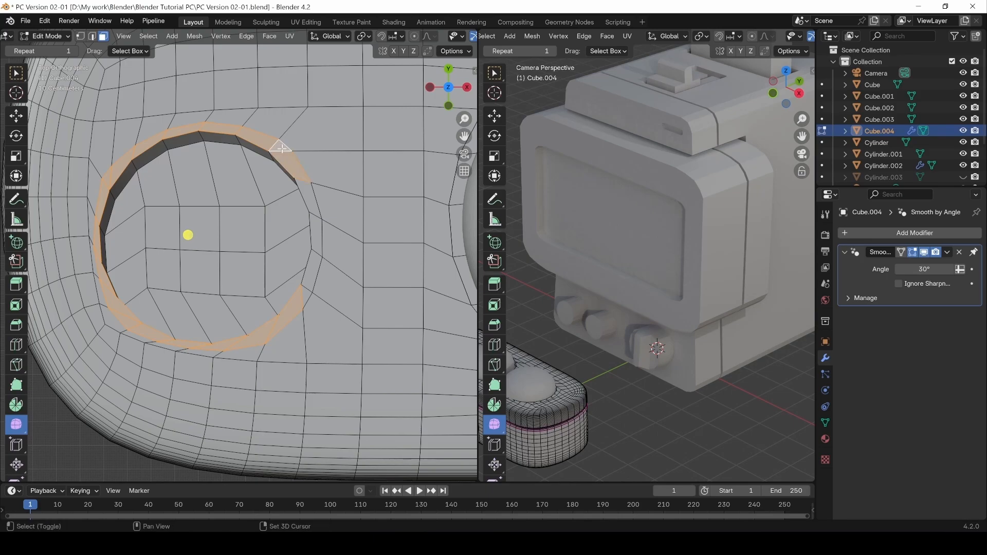
pyautogui.keyDown('shift'); pyautogui.click(308, 200); pyautogui.keyUp('shift')
pyautogui.keyDown('shift'); pyautogui.click(315, 231); pyautogui.keyUp('shift')
pyautogui.keyDown('shift'); pyautogui.click(310, 282); pyautogui.keyUp('shift')
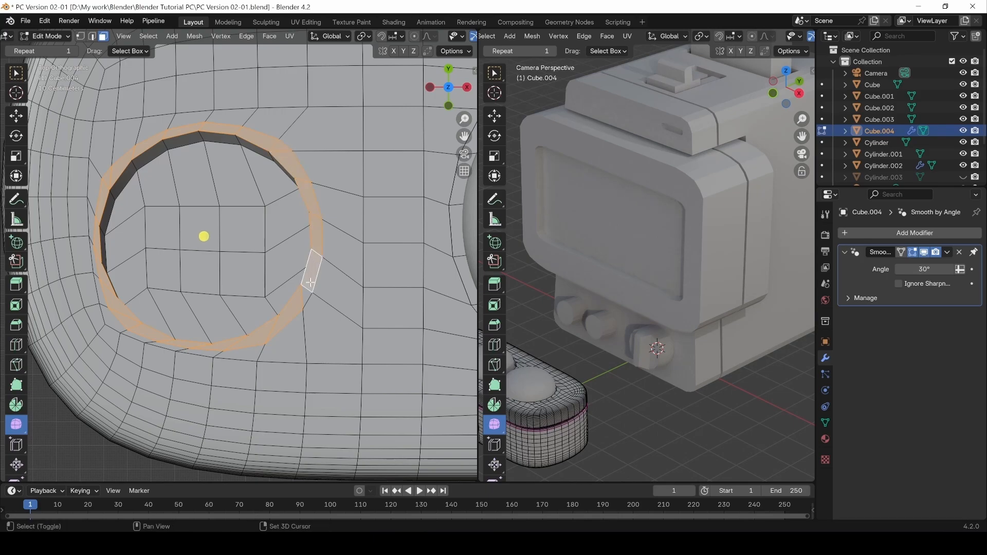
pyautogui.keyDown('shift'); pyautogui.click(305, 296); pyautogui.keyUp('shift')
pyautogui.keyDown('shift'); pyautogui.click(111, 321); pyautogui.keyUp('shift')
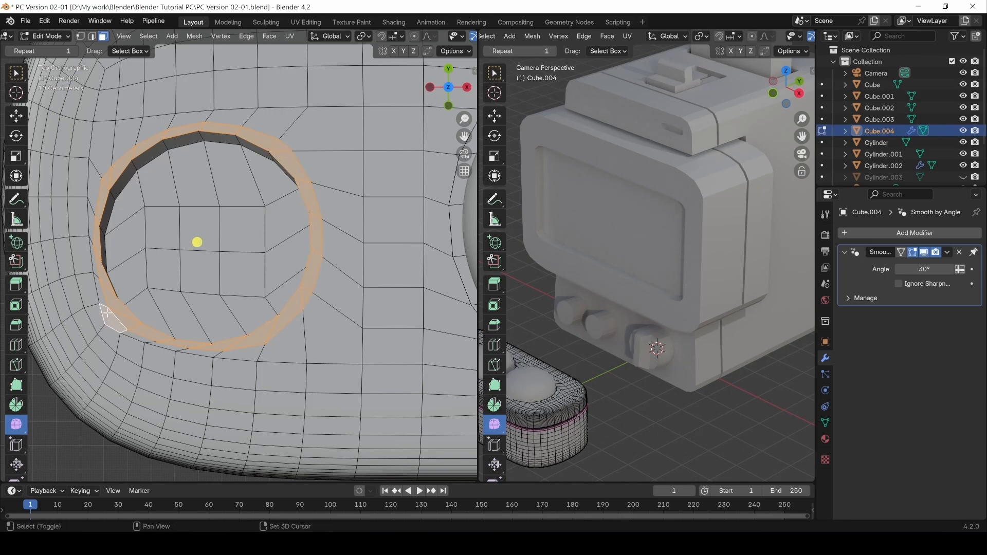
pyautogui.keyDown('shift'); pyautogui.click(100, 288); pyautogui.keyUp('shift')
pyautogui.keyDown('shift'); pyautogui.click(91, 257); pyautogui.keyUp('shift')
pyautogui.hotkey('ctrl', 'z')
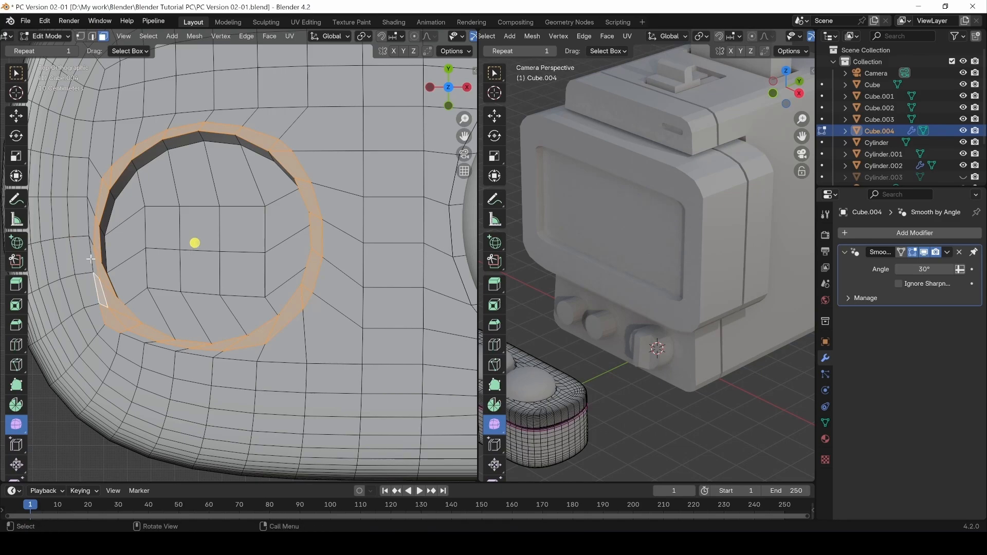
pyautogui.keyDown('shift'); pyautogui.click(94, 257); pyautogui.keyUp('shift')
pyautogui.keyDown('shift'); pyautogui.click(93, 222); pyautogui.keyUp('shift')
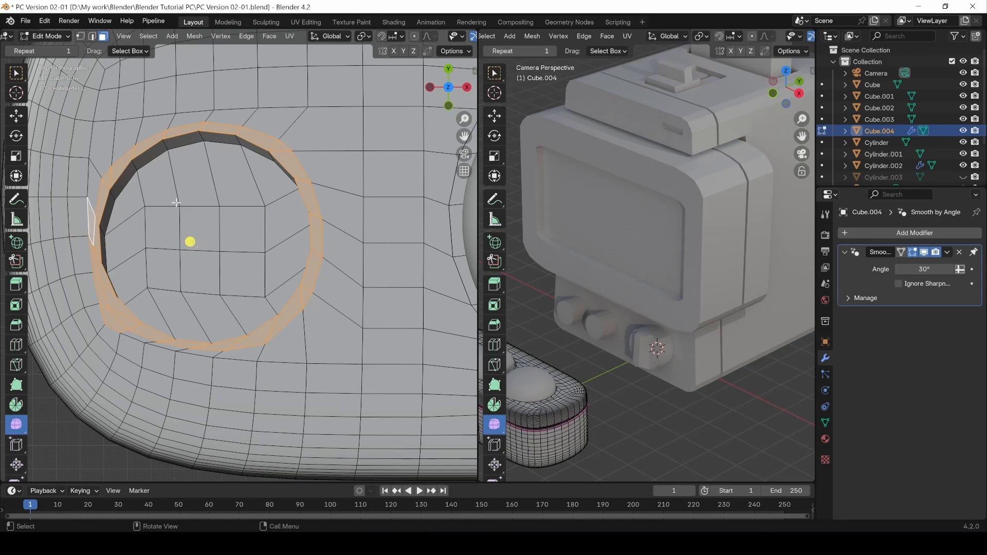
# Smooth the selected face ring into an even circle with Smooth Vertices at 0.491.
pyautogui.moveTo(190, 242); pyautogui.dragTo(248, 315)
pyautogui.moveTo(247, 302); pyautogui.dragTo(181, 275, button='middle')
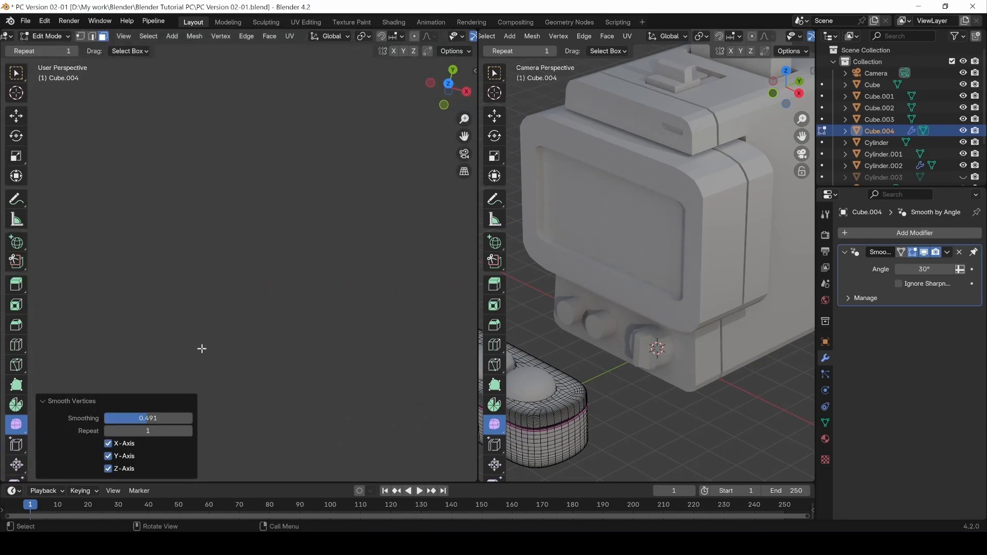
pyautogui.scroll(-10, 205, 328)
pyautogui.scroll(3, 171, 291)
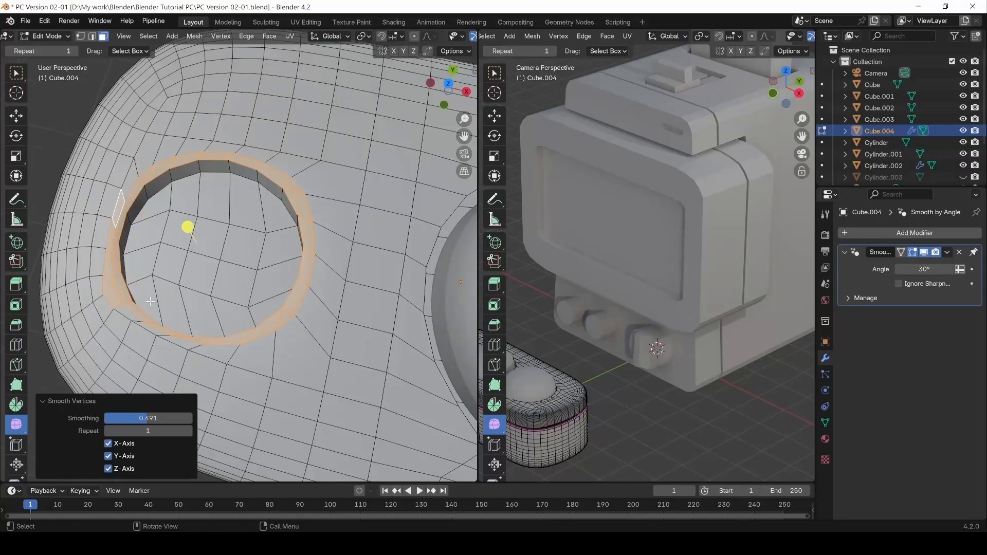
pyautogui.keyDown('shift'); pyautogui.click(109, 279); pyautogui.keyUp('shift')
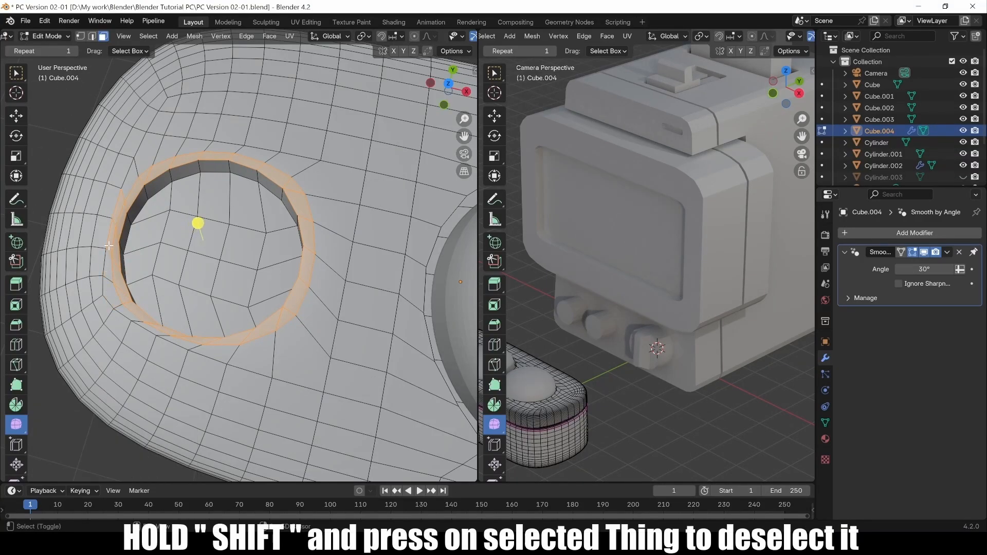
# Extrude the face ring around the hole upward by 0.071766 m.
pyautogui.moveTo(201, 232); pyautogui.dragTo(193, 247, button='middle')
pyautogui.press('e')
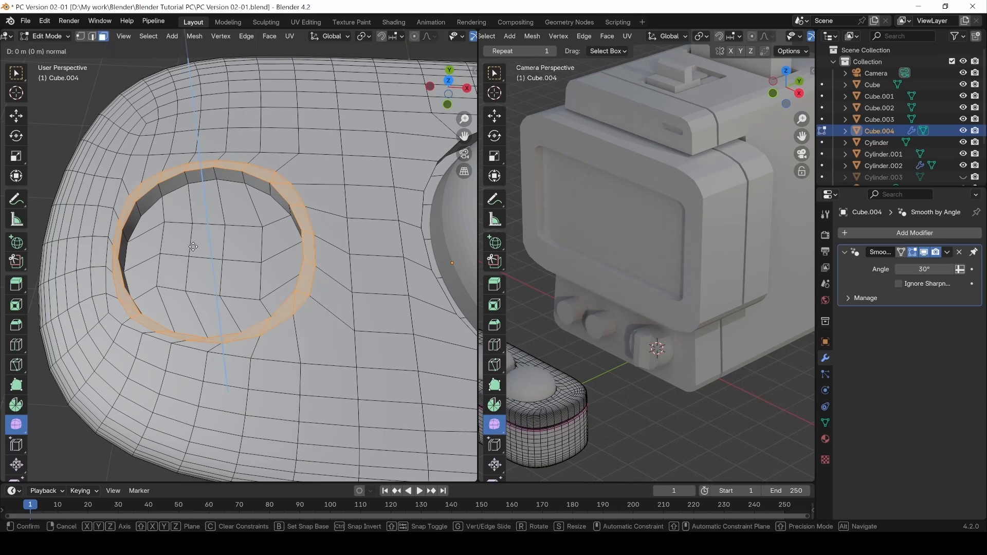
pyautogui.click(192, 242)
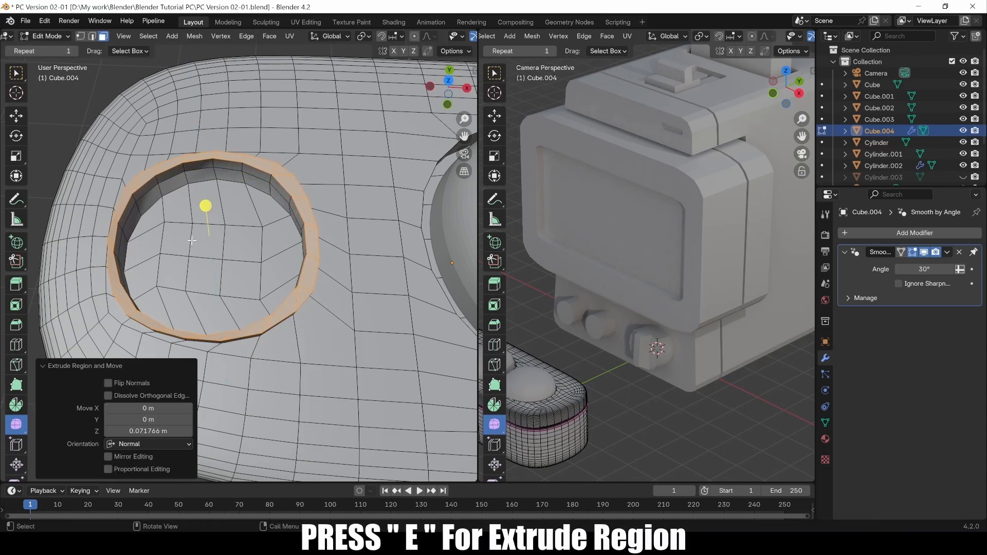
pyautogui.moveTo(192, 242); pyautogui.dragTo(192, 209, button='middle')
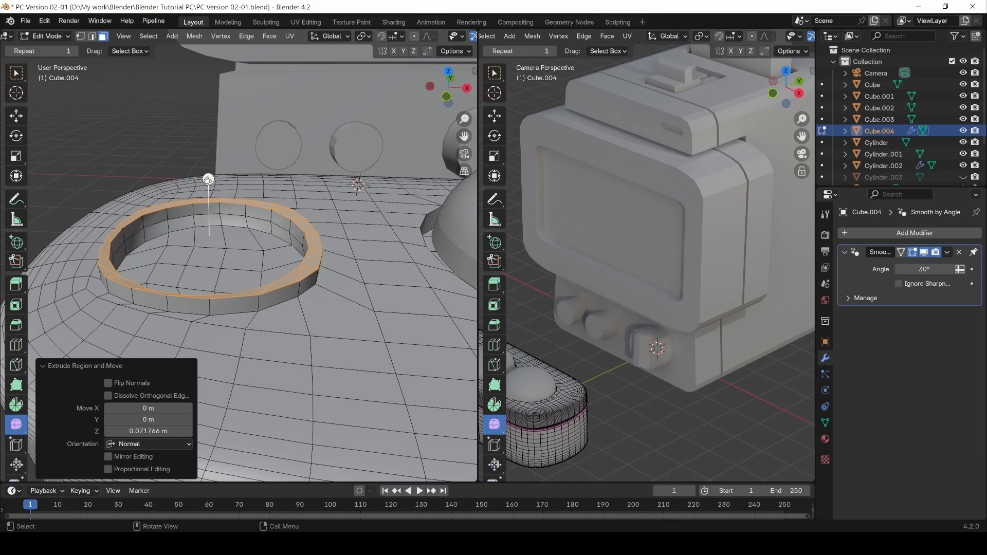
# Lower the extruded ring 0.04462 m along Z and switch to Object Mode to review it.
pyautogui.press('g')
pyautogui.press('z')
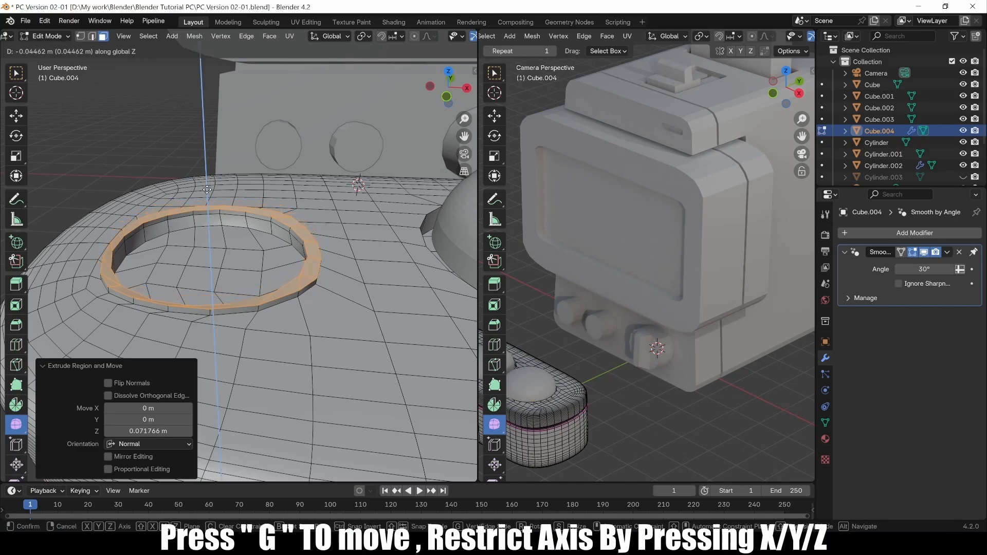
pyautogui.click(209, 186)
pyautogui.press('Tab')
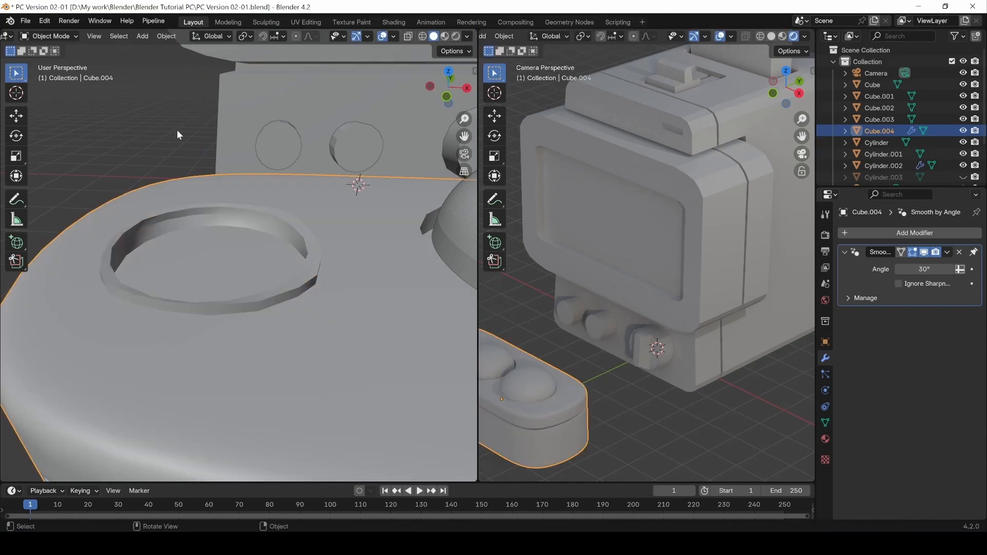
pyautogui.moveTo(227, 252); pyautogui.dragTo(267, 331, button='middle')
# In edge select mode, pick edges along the ring's lower rim, undoing a trial smooth.
pyautogui.press('Tab')
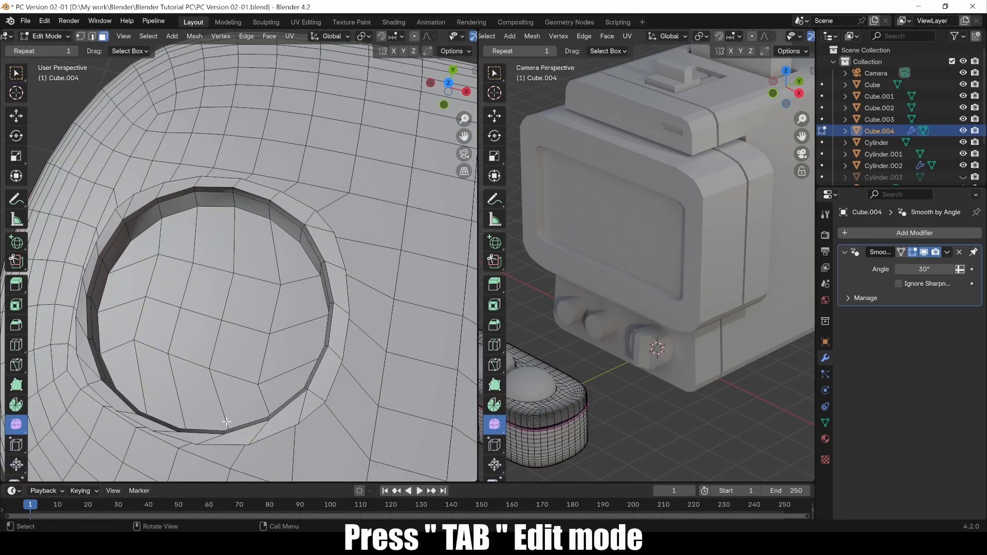
pyautogui.keyDown('shift'); pyautogui.moveTo(243, 433); pyautogui.dragTo(183, 404, button='middle'); pyautogui.keyUp('shift')
pyautogui.press('1')
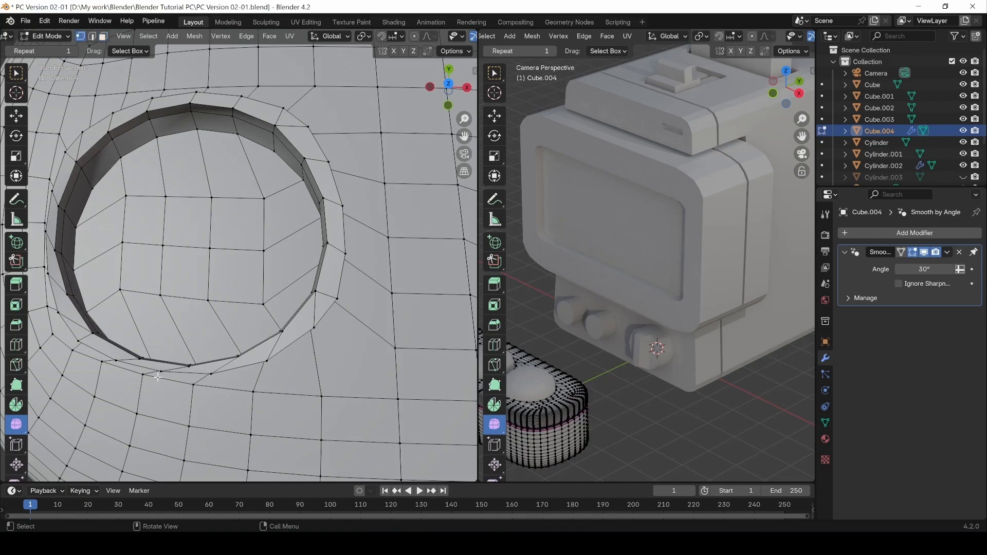
pyautogui.moveTo(162, 373)
pyautogui.mouseDown(button='middle')
pyautogui.moveTo(143, 415)
pyautogui.moveTo(146, 370)
pyautogui.moveTo(154, 373)
pyautogui.mouseUp(button='middle')
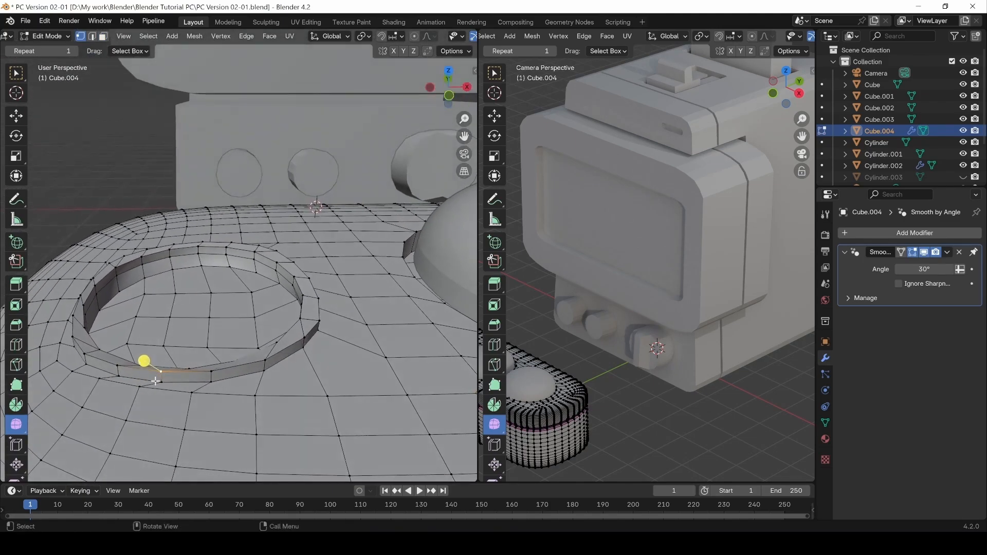
pyautogui.press('2')
pyautogui.keyDown('shift'); pyautogui.click(118, 371); pyautogui.keyUp('shift')
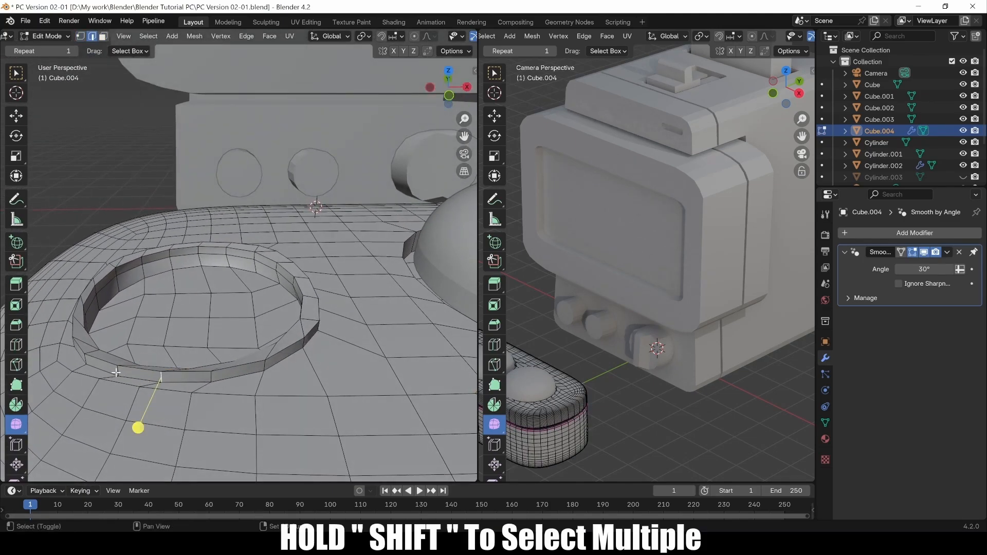
pyautogui.keyDown('shift'); pyautogui.click(86, 363); pyautogui.keyUp('shift')
pyautogui.moveTo(81, 356); pyautogui.dragTo(33, 376)
pyautogui.hotkey('ctrl', 'z')
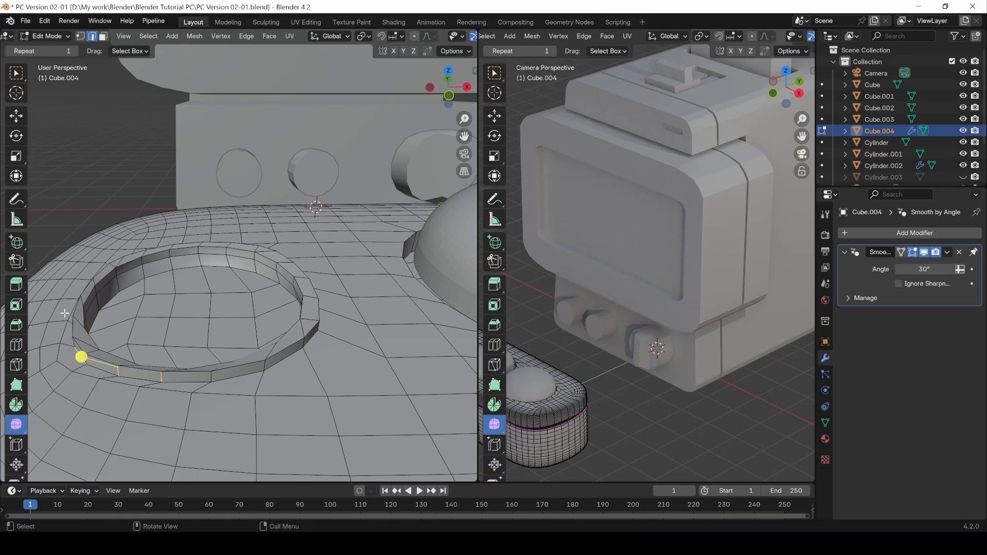
# Move the selected rim, then a short rim edge, slightly along Y.
pyautogui.click(16, 74)
pyautogui.moveTo(143, 165); pyautogui.dragTo(203, 350, button='middle')
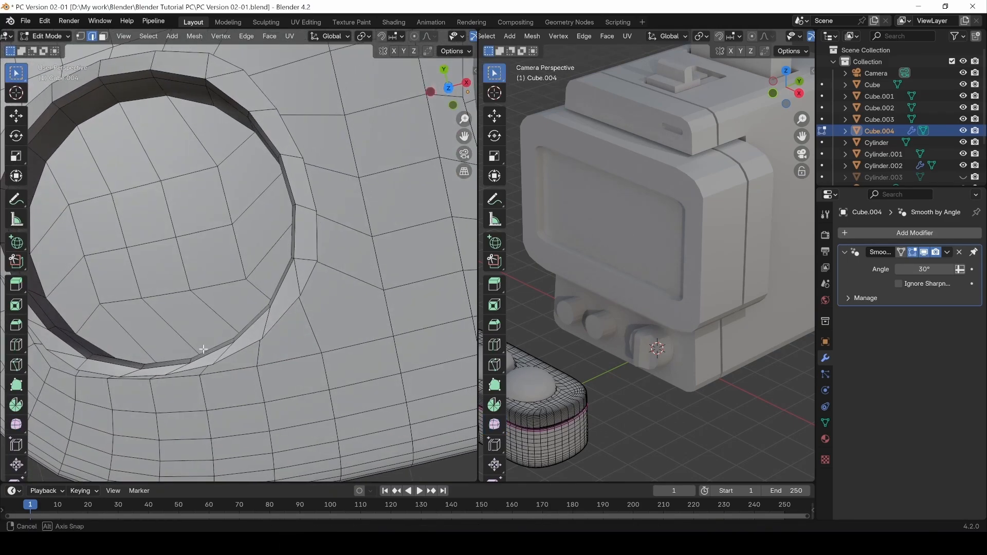
pyautogui.press('g')
pyautogui.press('y')
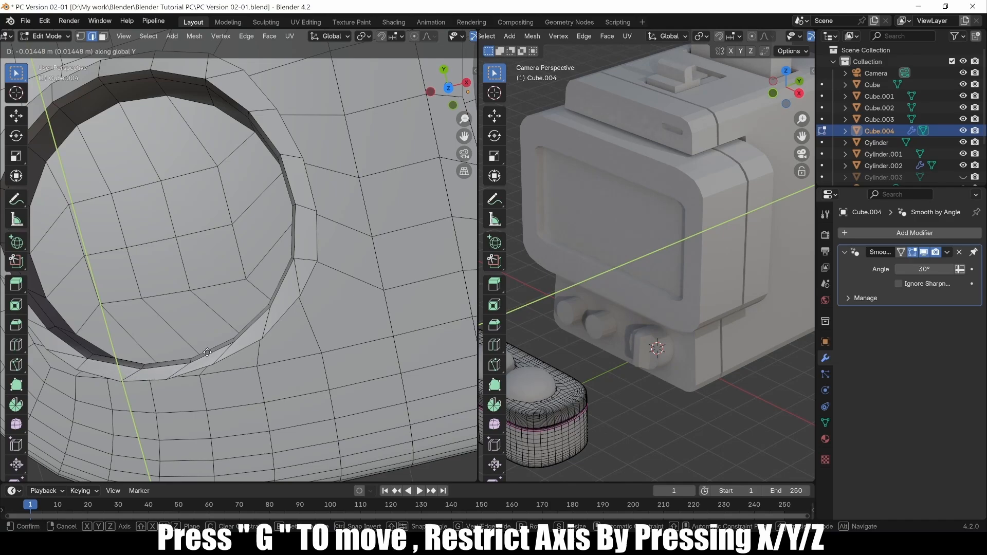
pyautogui.click(207, 352)
pyautogui.moveTo(207, 353); pyautogui.dragTo(199, 309, button='middle')
pyautogui.click(213, 358)
pyautogui.moveTo(237, 360); pyautogui.dragTo(242, 388, button='middle')
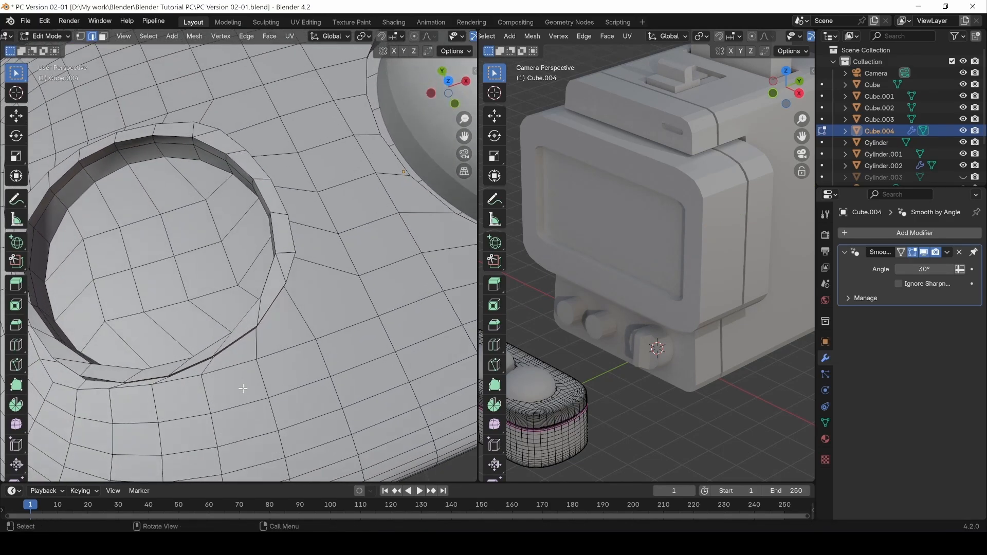
pyautogui.press('g')
pyautogui.press('y')
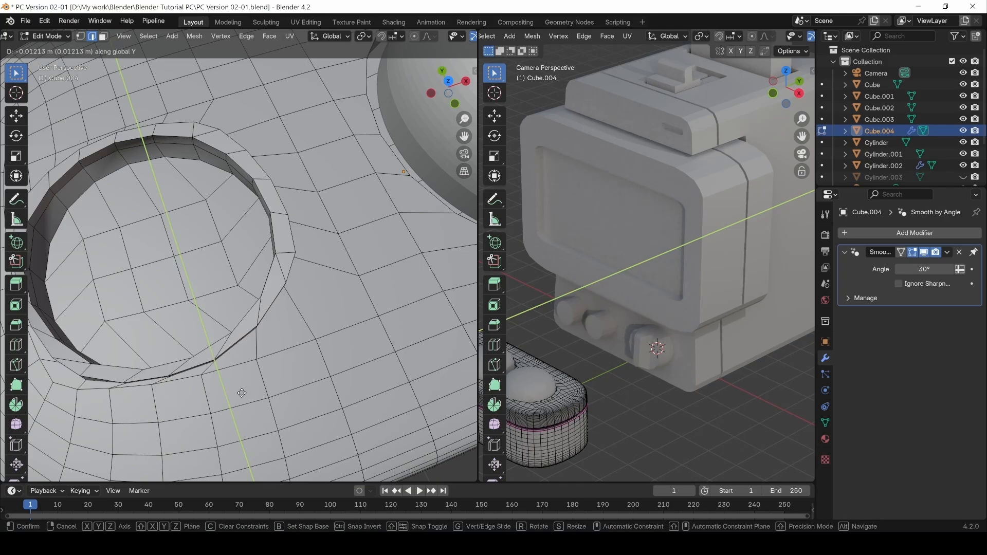
pyautogui.click(242, 393)
# Nudge another hole rim edge along Y, then return to Object Mode.
pyautogui.moveTo(245, 373); pyautogui.dragTo(260, 335, button='middle')
pyautogui.click(263, 349)
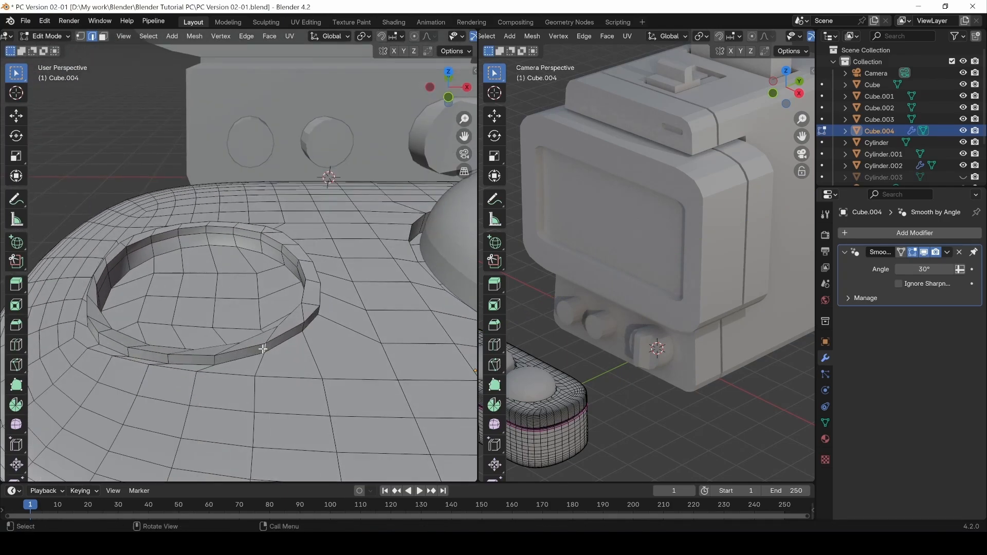
pyautogui.press('g')
pyautogui.press('y')
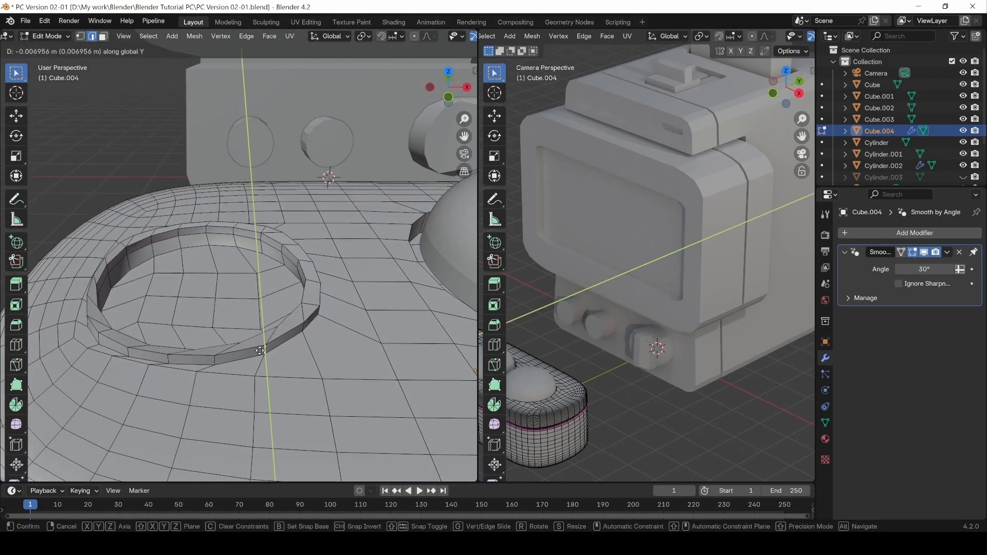
pyautogui.click(215, 357)
pyautogui.click(235, 350)
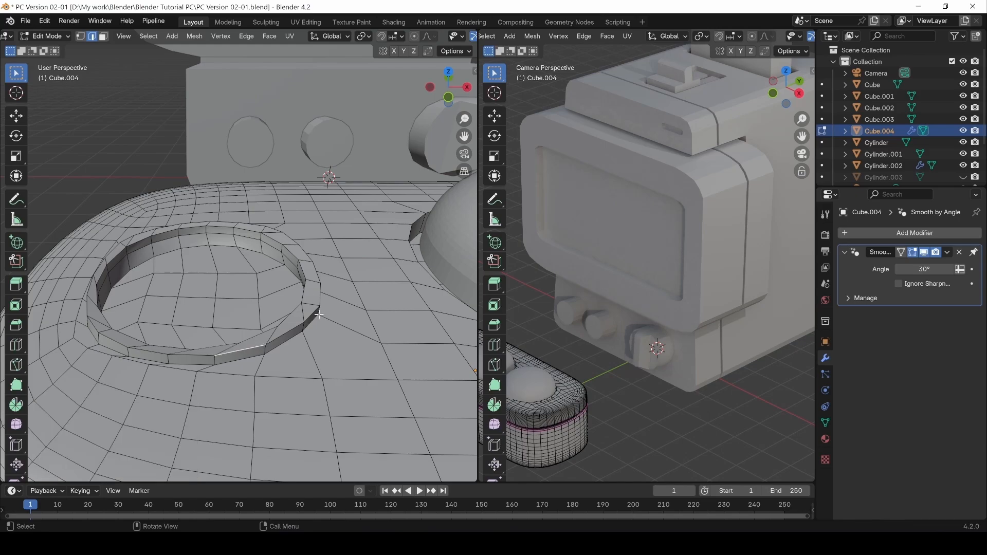
pyautogui.moveTo(248, 301); pyautogui.dragTo(232, 345, button='middle')
pyautogui.press('Tab')
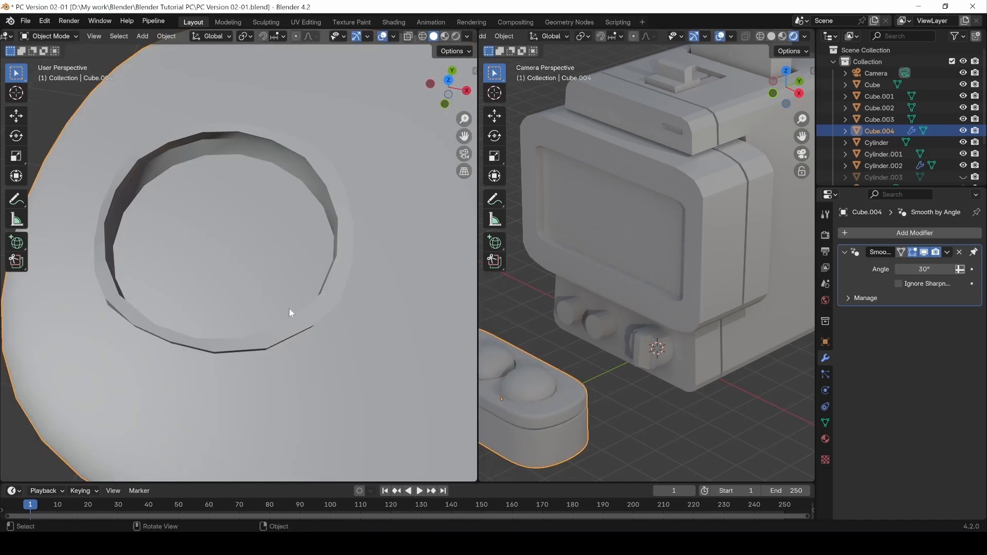
pyautogui.moveTo(289, 308); pyautogui.dragTo(294, 260, button='middle')
# Unhide the joystick and apply Shade Smooth to its ball.
pyautogui.scroll(-8, 286, 309)
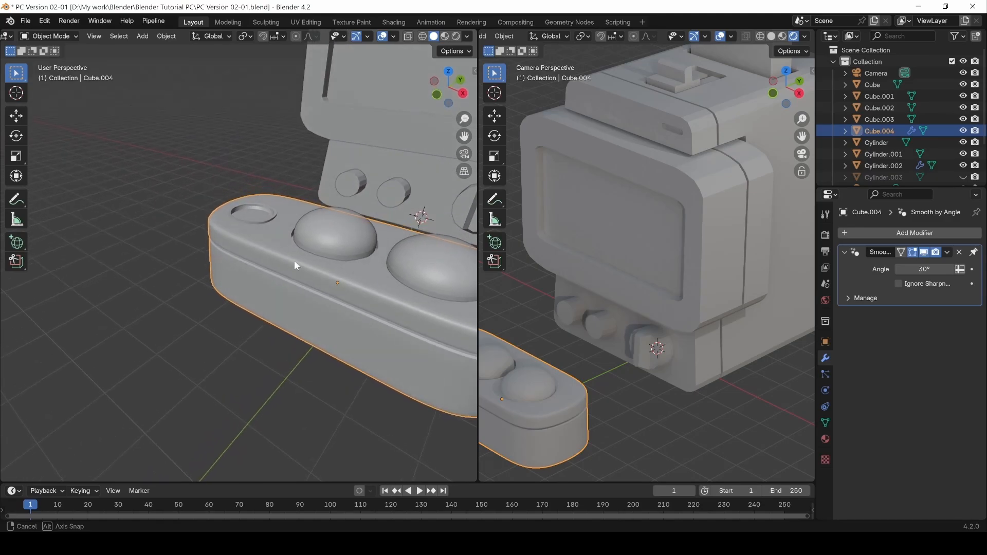
pyautogui.scroll(-3, 524, 372)
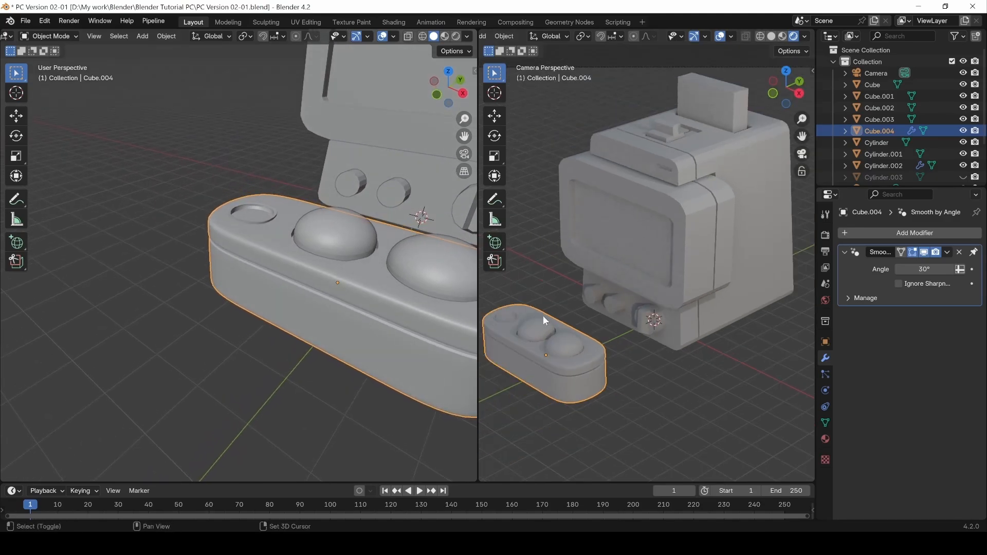
pyautogui.click(218, 349)
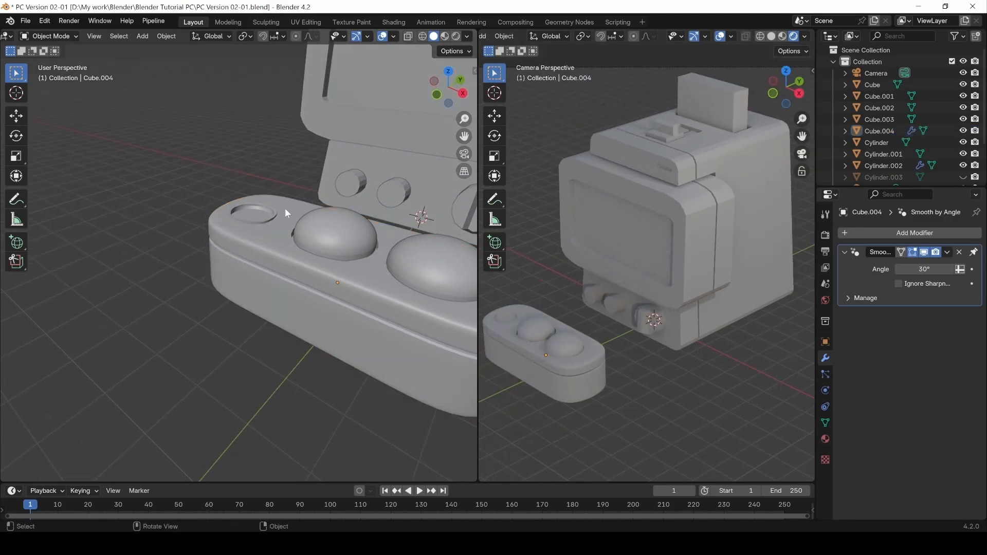
pyautogui.hotkey('alt', 'h')
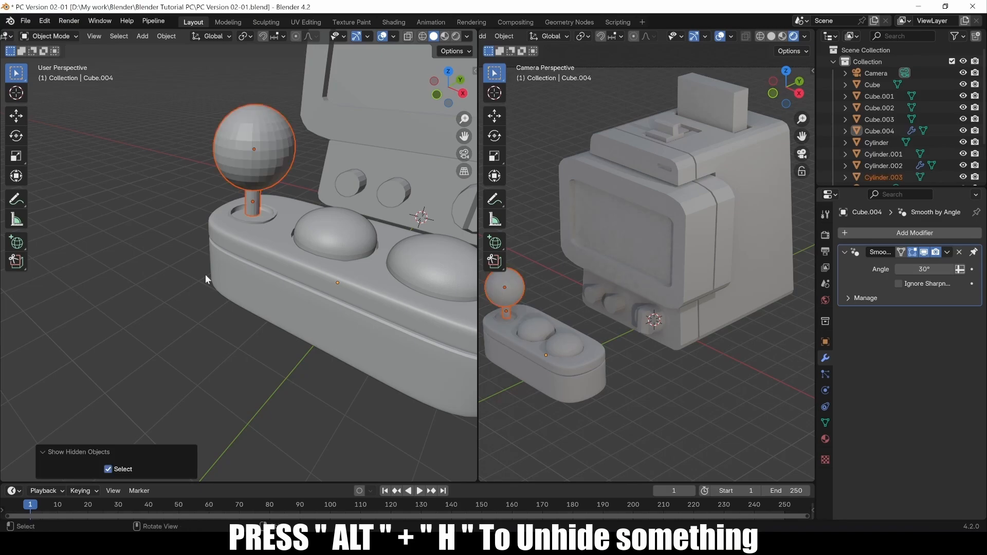
pyautogui.click(177, 328)
pyautogui.click(270, 147)
pyautogui.rightClick(271, 147)
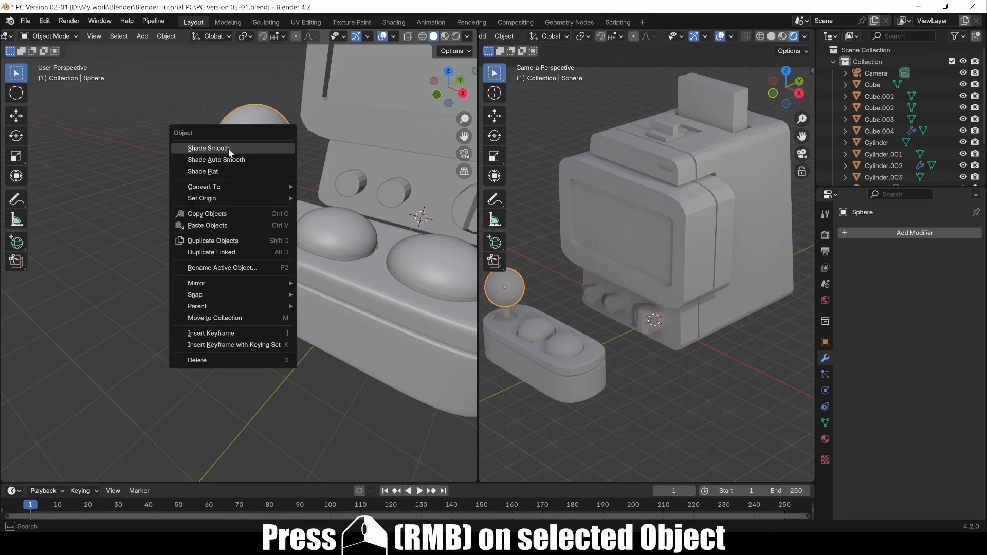
pyautogui.click(228, 148)
# Shade the joystick stick smooth, then give it Auto Smooth at 30°.
pyautogui.click(255, 200)
pyautogui.rightClick(251, 141)
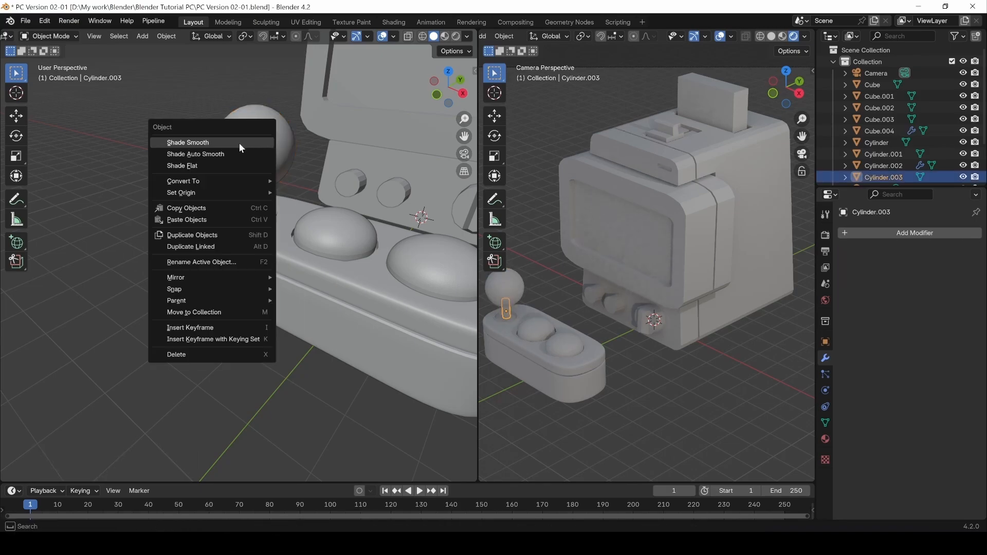
pyautogui.click(239, 143)
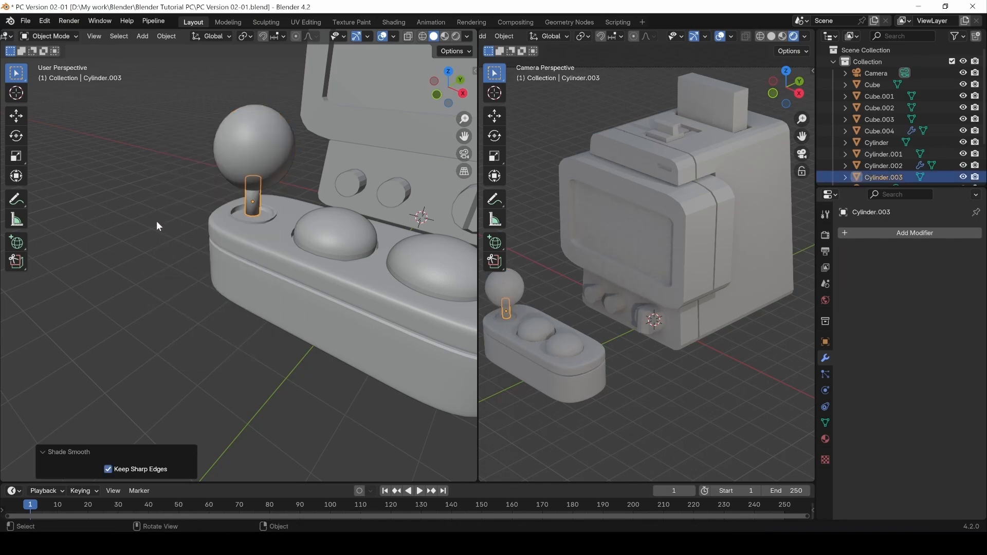
pyautogui.click(190, 203)
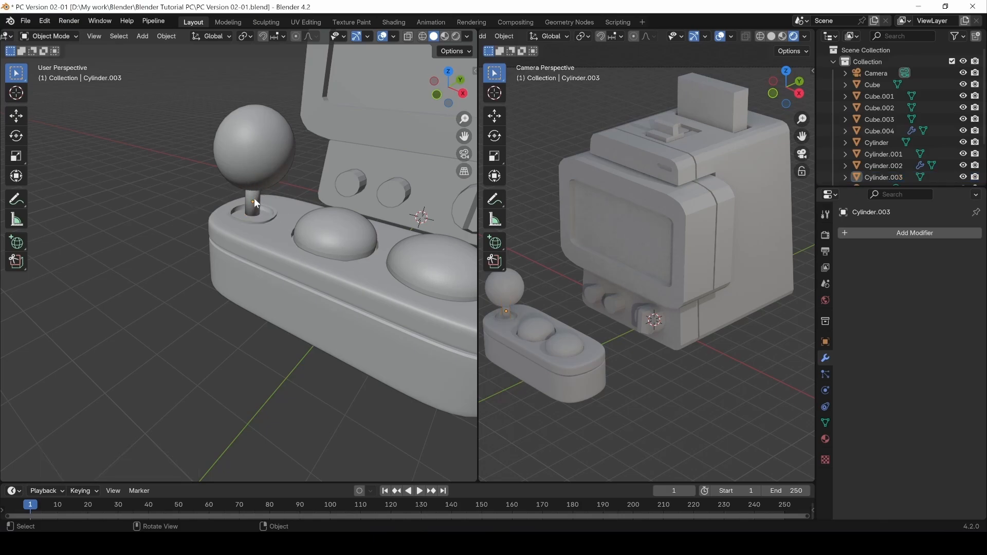
pyautogui.click(254, 199)
pyautogui.rightClick(254, 198)
pyautogui.click(221, 209)
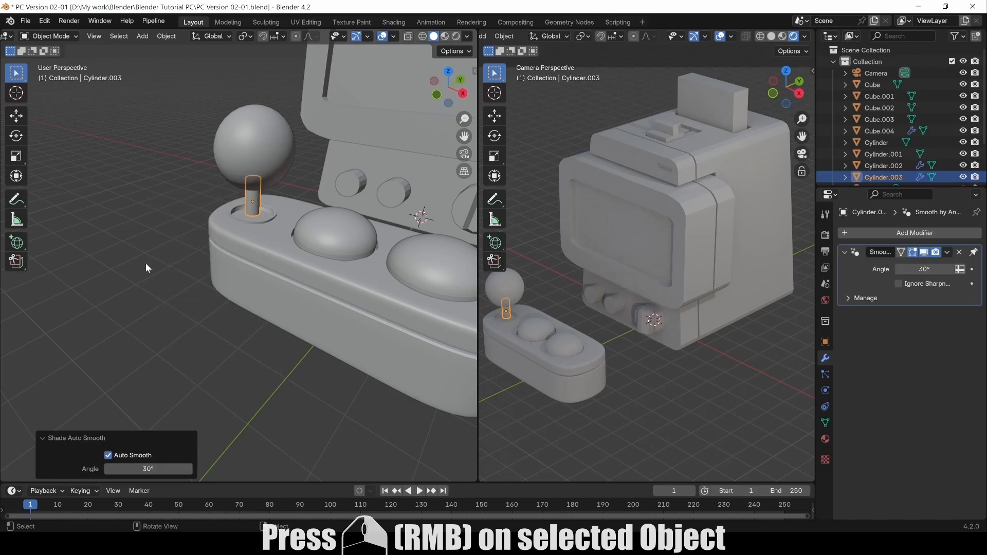
# Duplicate the joystick ball as Sphere.002, constrained to move along Z.
pyautogui.click(166, 289)
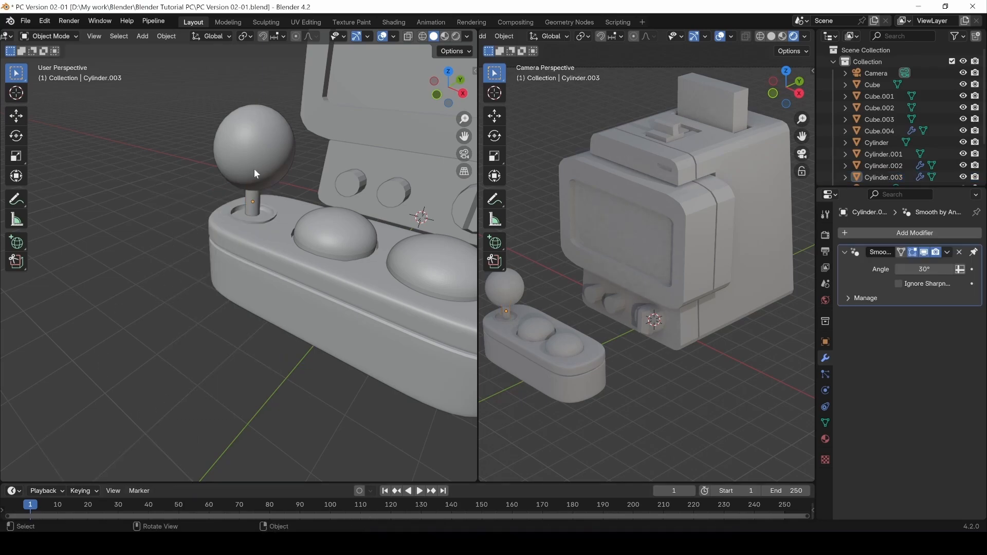
pyautogui.click(255, 149)
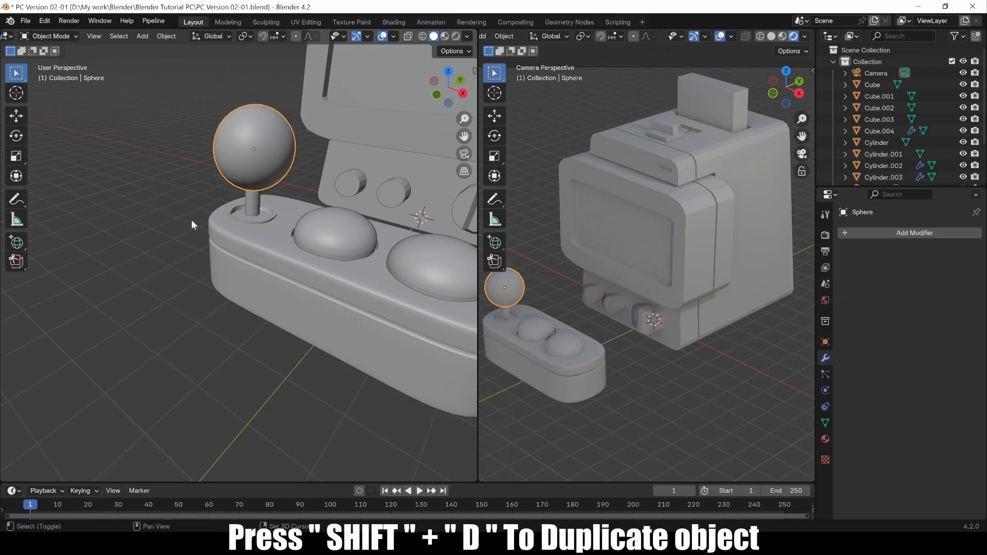
pyautogui.hotkey('shift', 'd')
pyautogui.press('z')
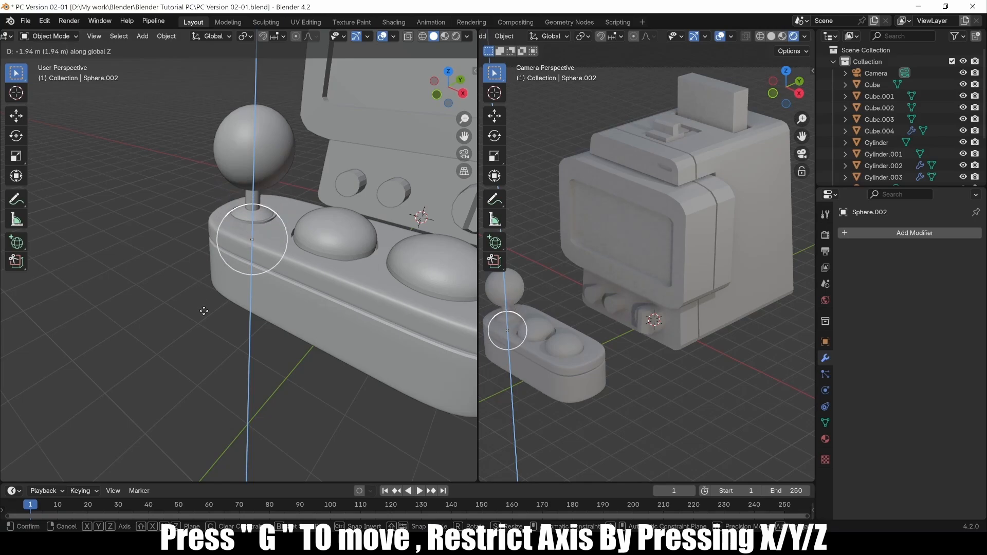
# Drop the copied ball, scale it to 0.671, raise it 0.33538 m on Z and resize it.
pyautogui.click(203, 314)
pyautogui.press('s')
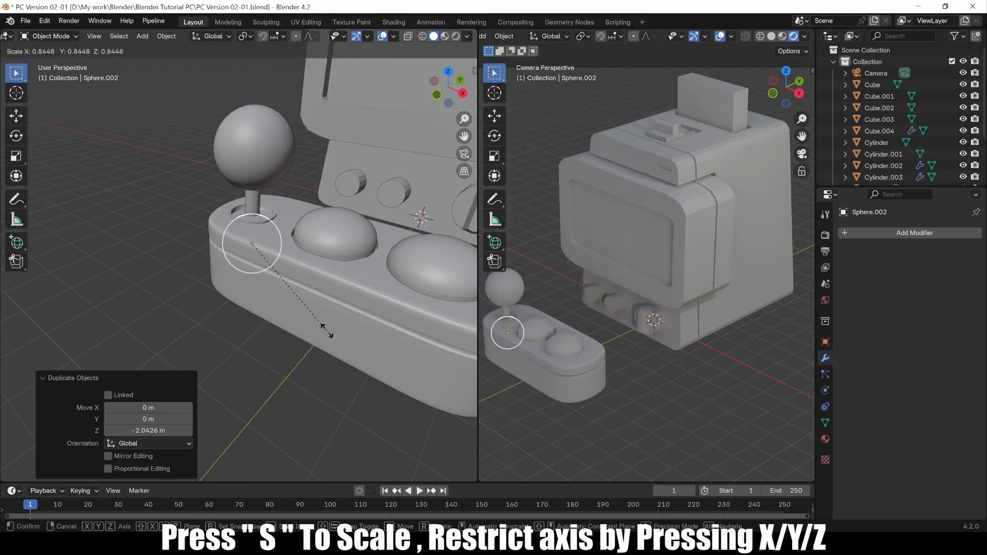
pyautogui.click(300, 320)
pyautogui.press('g')
pyautogui.press('z')
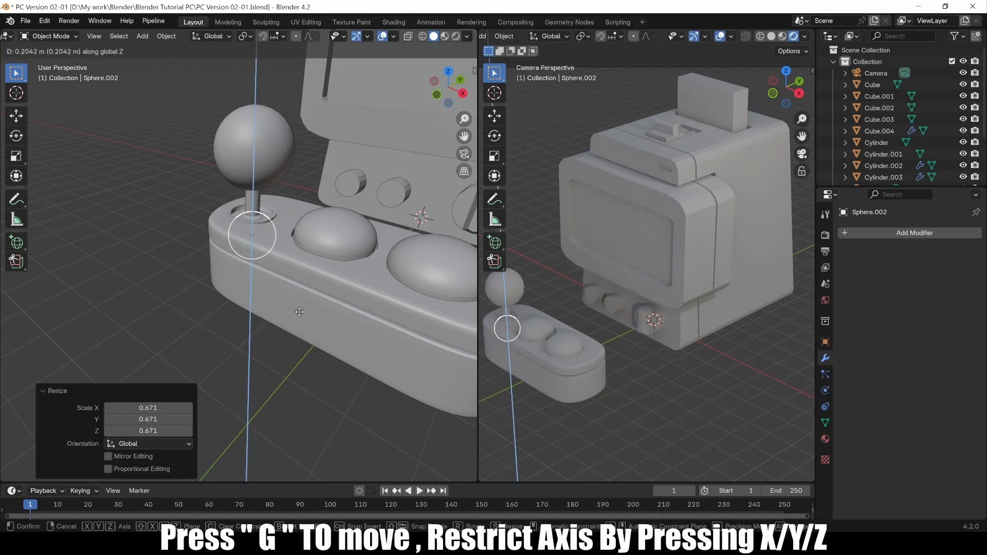
pyautogui.click(300, 307)
pyautogui.press('s')
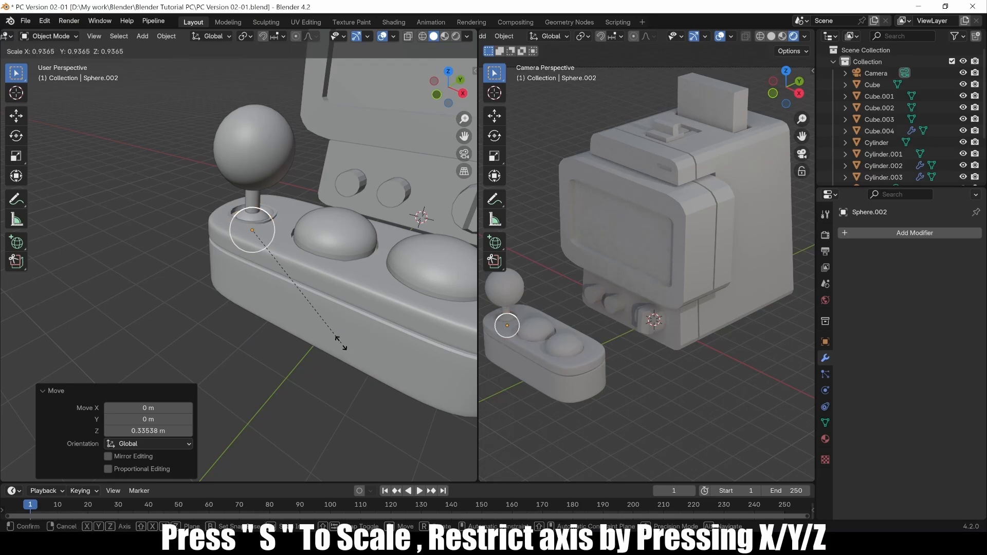
pyautogui.click(337, 340)
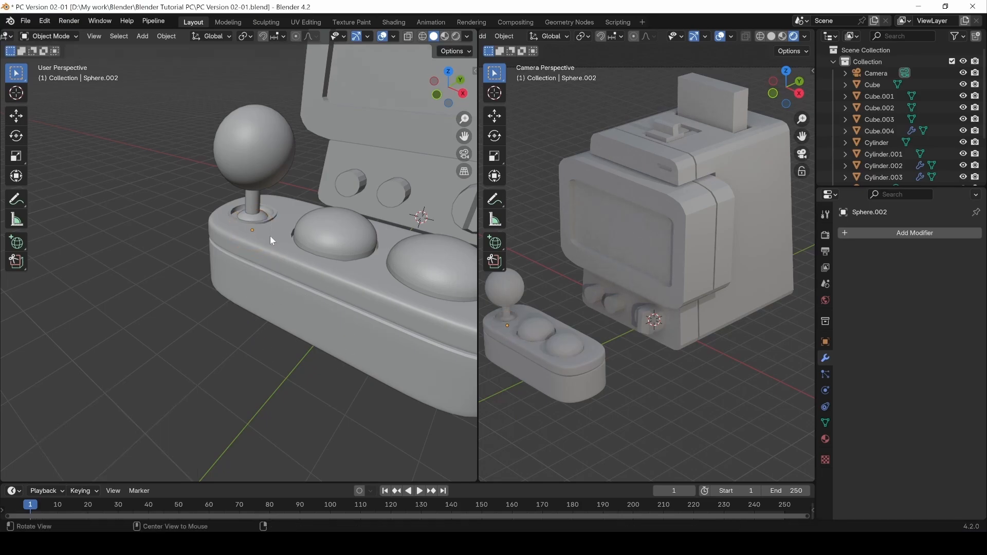
# Enlarge the small ball by 1.049 around the joystick stick's base.
pyautogui.moveTo(268, 235)
pyautogui.mouseDown(button='middle')
pyautogui.moveTo(278, 275)
pyautogui.moveTo(261, 249)
pyautogui.mouseUp(button='middle')
pyautogui.click(255, 215)
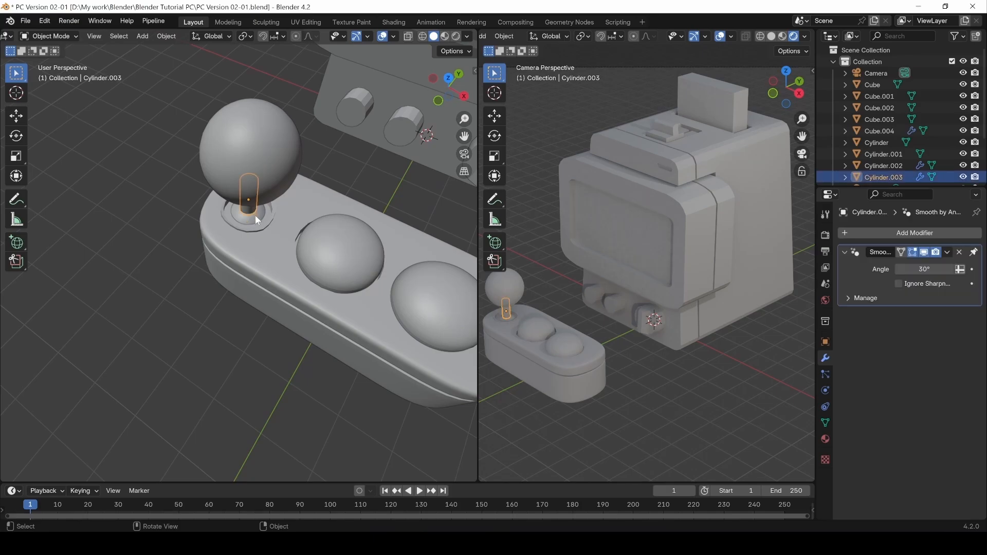
pyautogui.click(255, 215)
pyautogui.press('s')
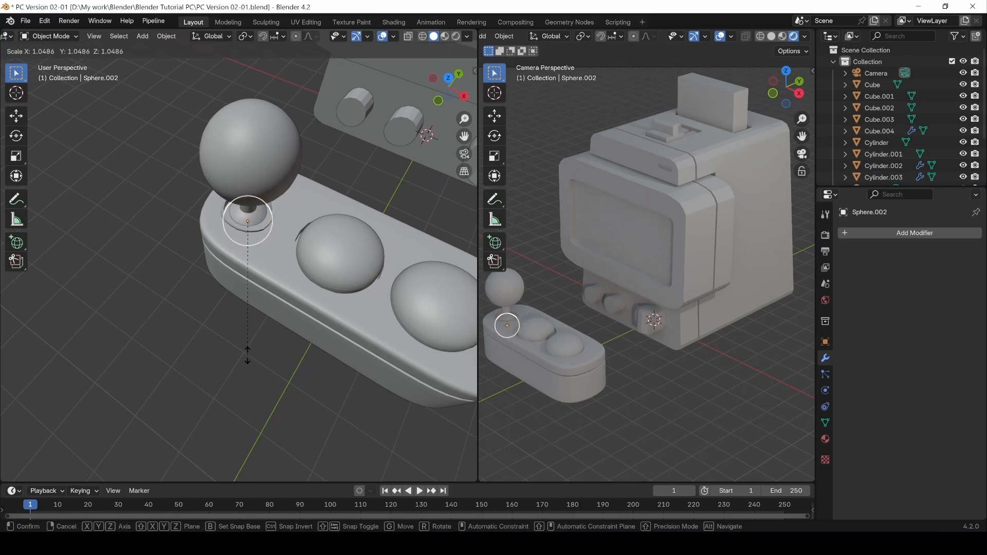
pyautogui.click(248, 355)
pyautogui.moveTo(248, 355); pyautogui.dragTo(288, 215, button='middle')
pyautogui.scroll(5, 264, 222)
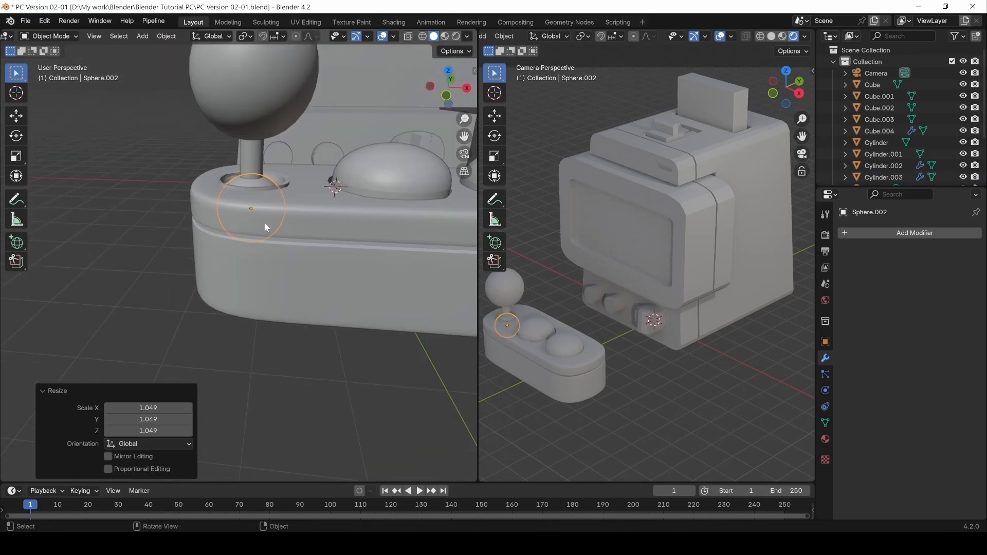
# Enter Edit Mode on Sphere.002 with X-ray on and box-select its lower vertices in front view.
pyautogui.press('Tab')
pyautogui.scroll(-5, 451, 37)
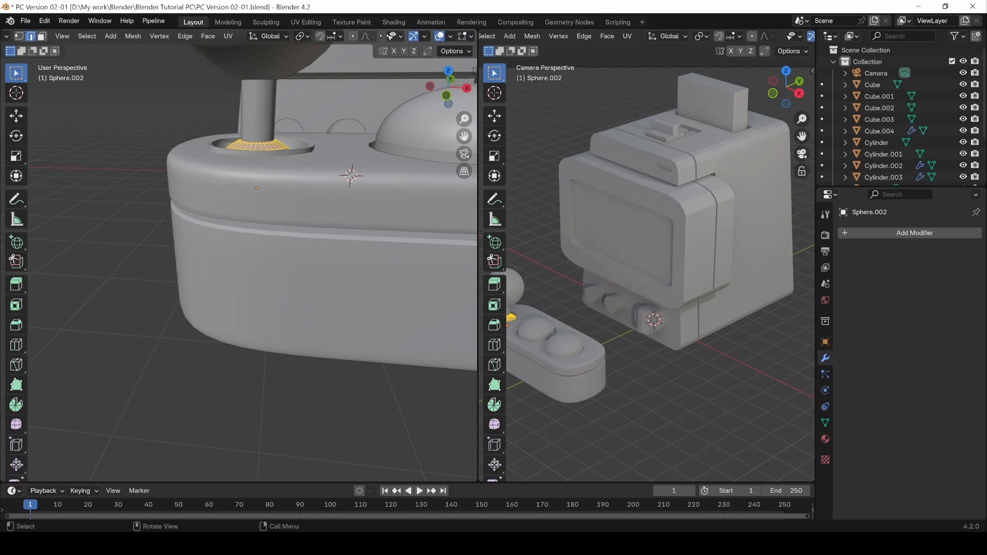
pyautogui.click(409, 40)
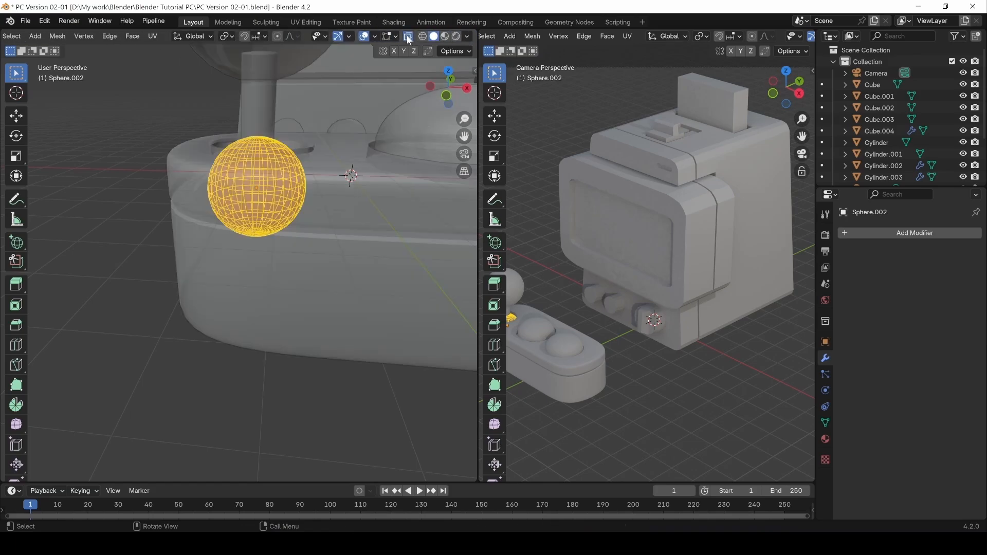
pyautogui.moveTo(307, 196); pyautogui.dragTo(308, 162, button='middle')
pyautogui.press('1')
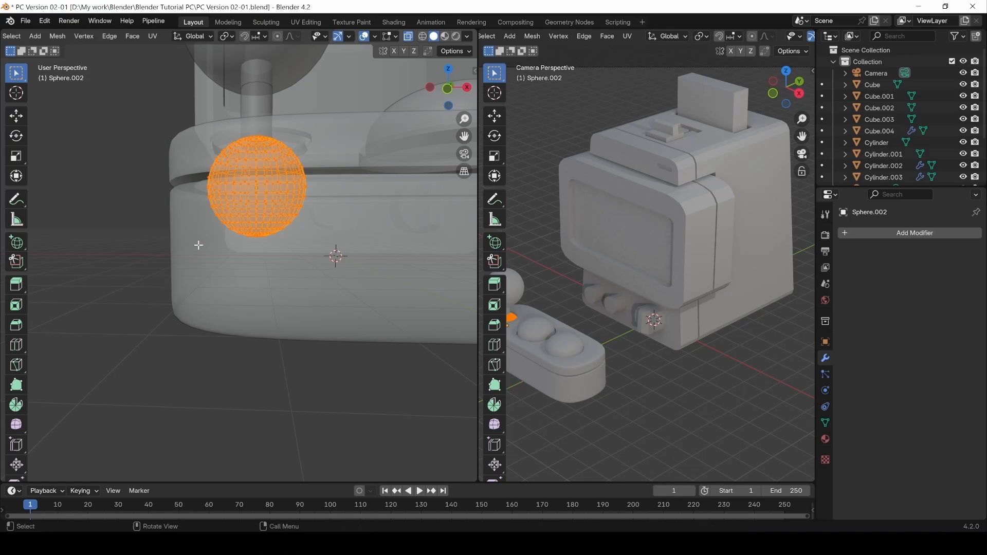
pyautogui.press('KP_1')
pyautogui.scroll(3, 199, 245)
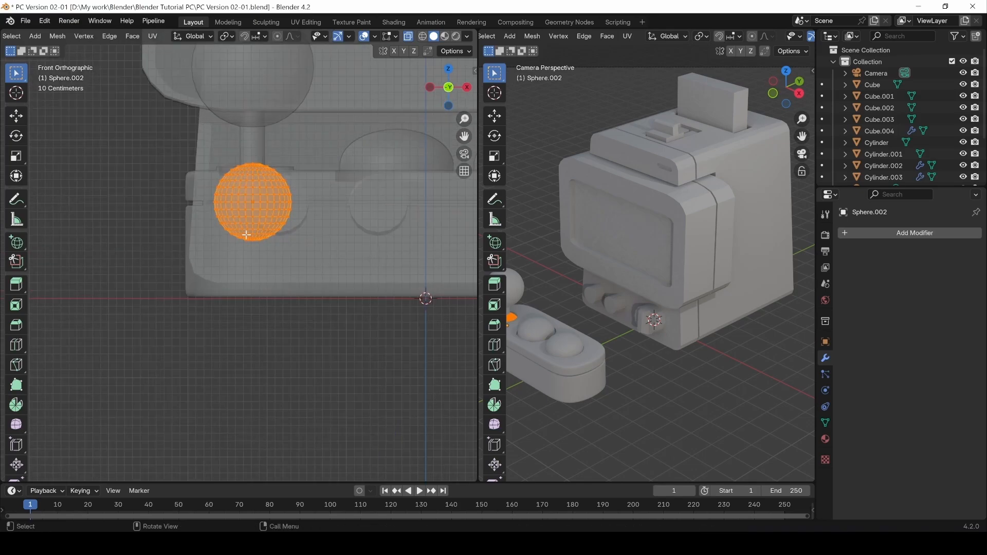
pyautogui.scroll(4, 271, 235)
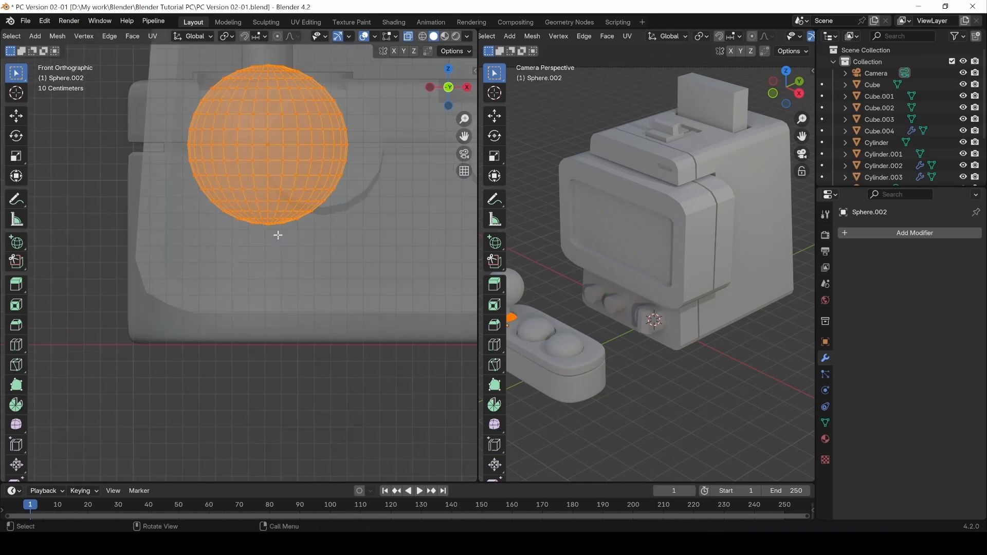
pyautogui.keyDown('shift'); pyautogui.moveTo(304, 177); pyautogui.dragTo(285, 214, button='middle'); pyautogui.keyUp('shift')
pyautogui.click(165, 310)
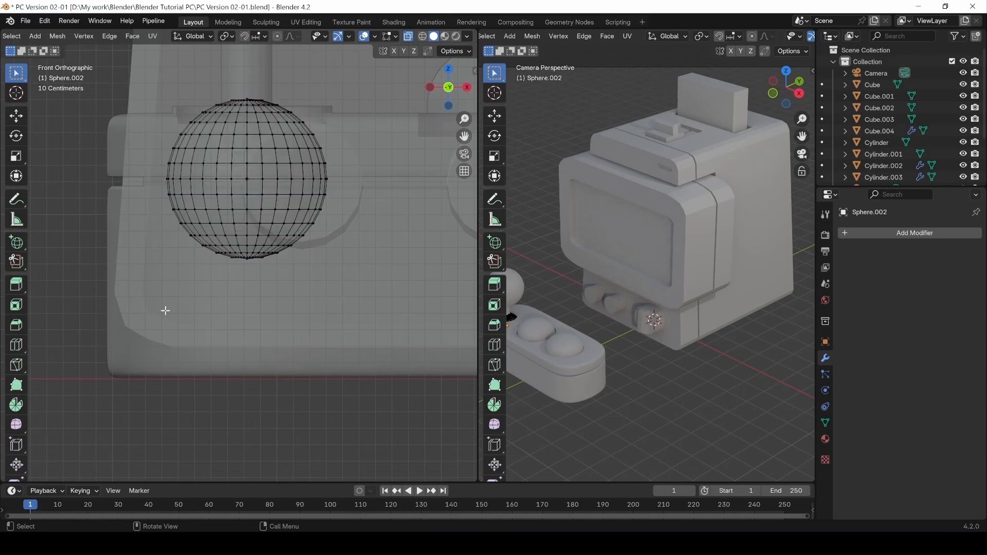
pyautogui.press('b')
pyautogui.moveTo(148, 319); pyautogui.dragTo(428, 128)
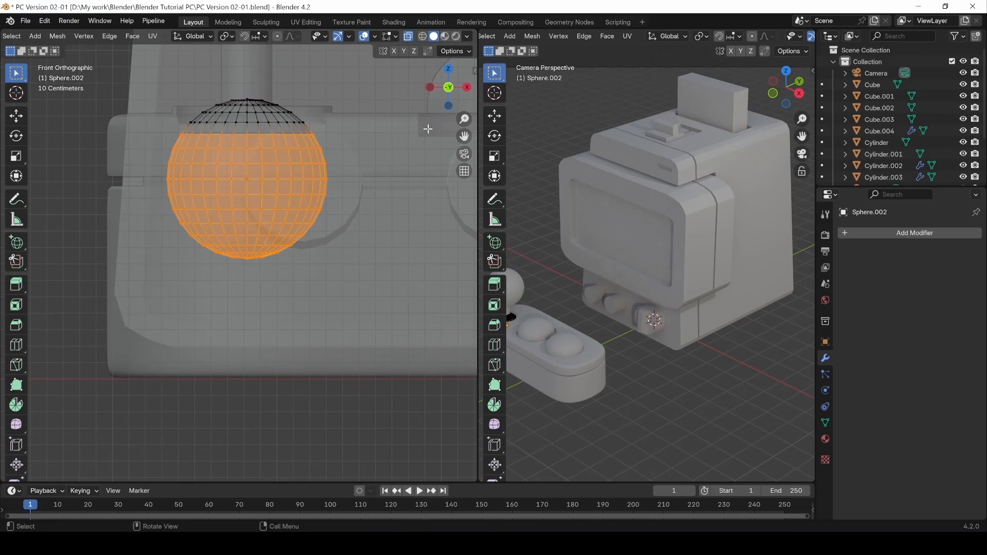
# Delete the selected faces, leaving a shallow dome cap, then turn X-ray off and exit Edit Mode.
pyautogui.press('x')
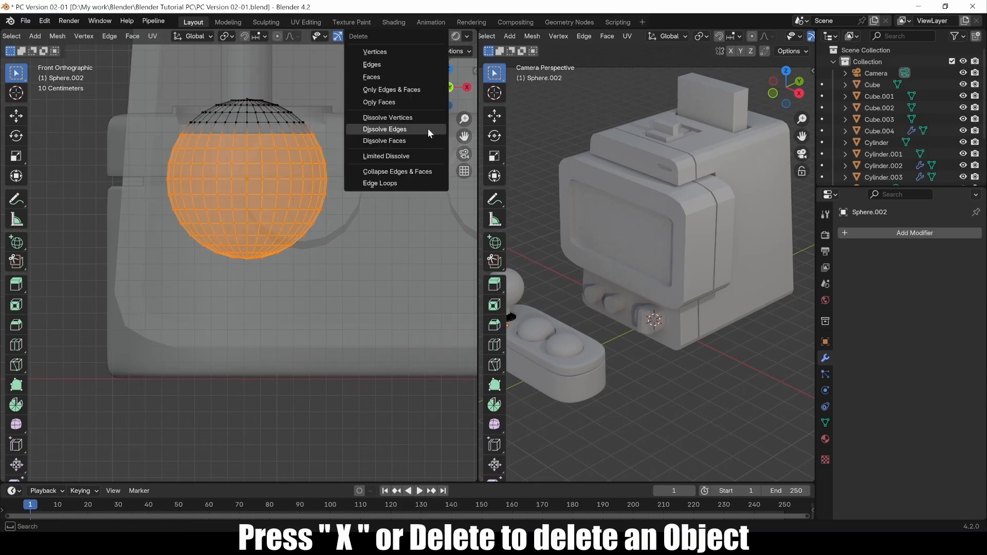
pyautogui.click(383, 80)
pyautogui.moveTo(384, 79); pyautogui.dragTo(263, 154, button='middle')
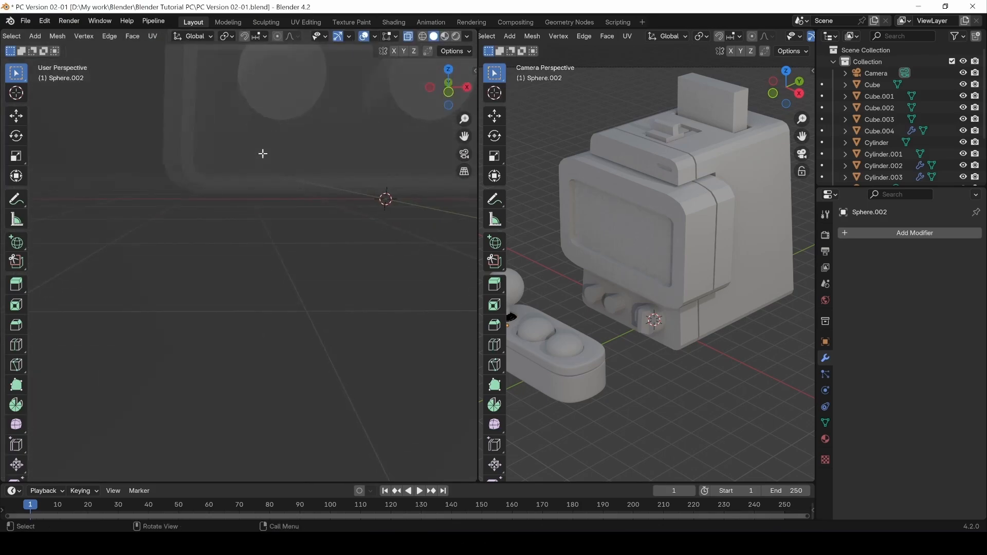
pyautogui.click(407, 37)
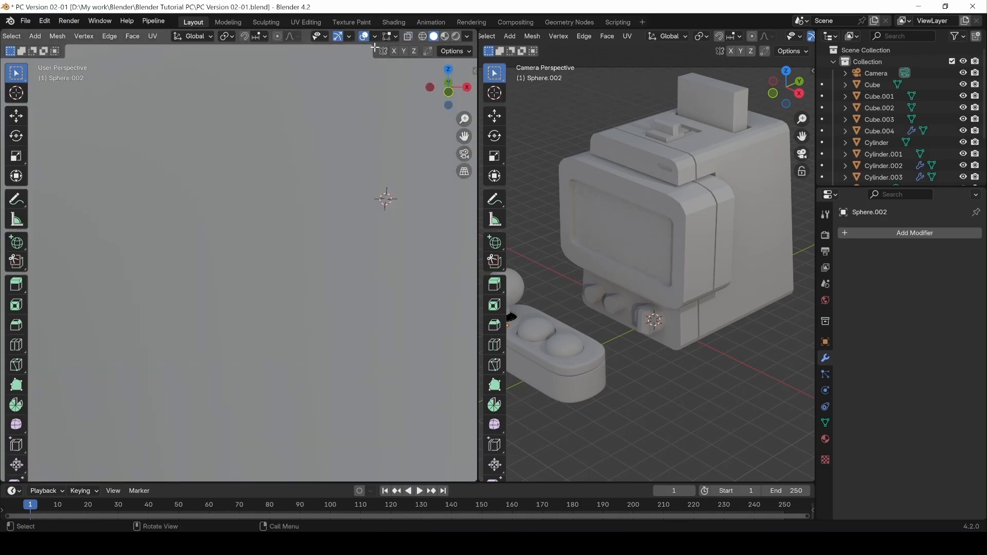
pyautogui.scroll(-8, 363, 134)
pyautogui.press('Tab')
pyautogui.moveTo(272, 203); pyautogui.dragTo(188, 288, button='middle')
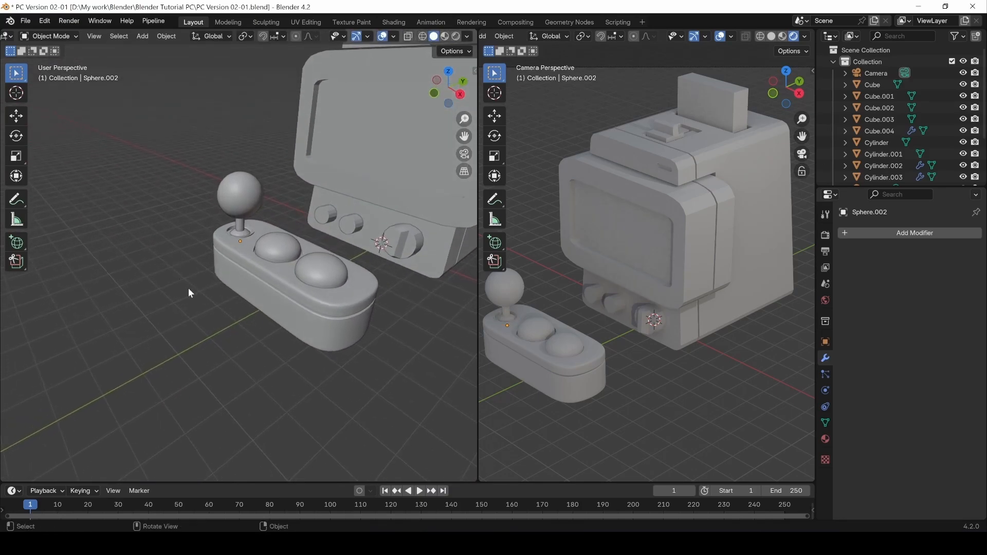
pyautogui.click(308, 311)
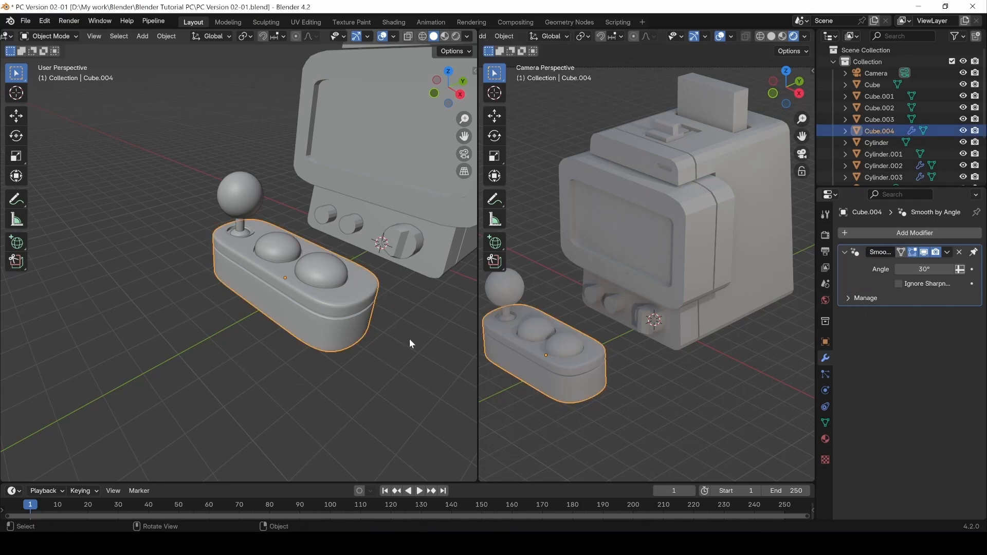
pyautogui.rightClick(259, 317)
pyautogui.click(266, 362)
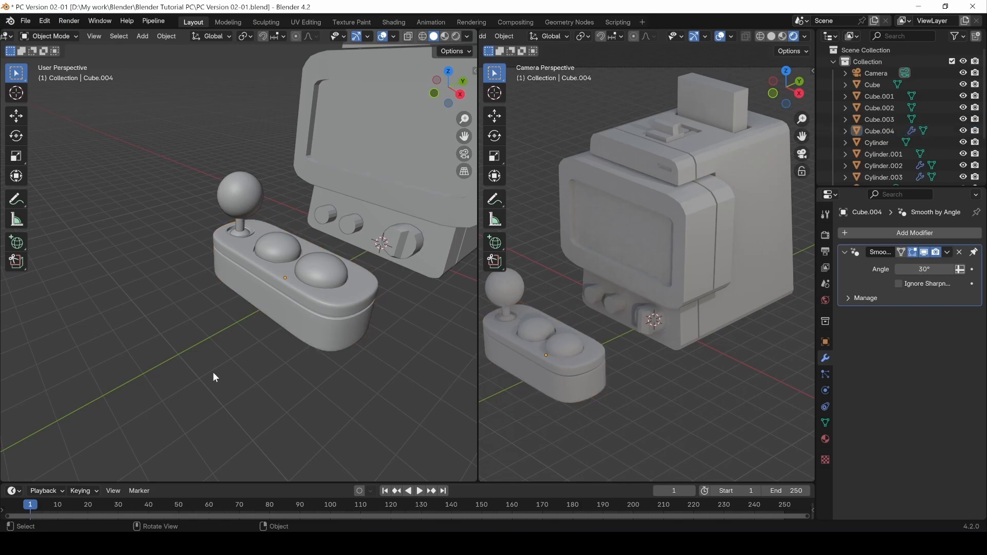
pyautogui.moveTo(213, 371); pyautogui.dragTo(155, 344, button='middle')
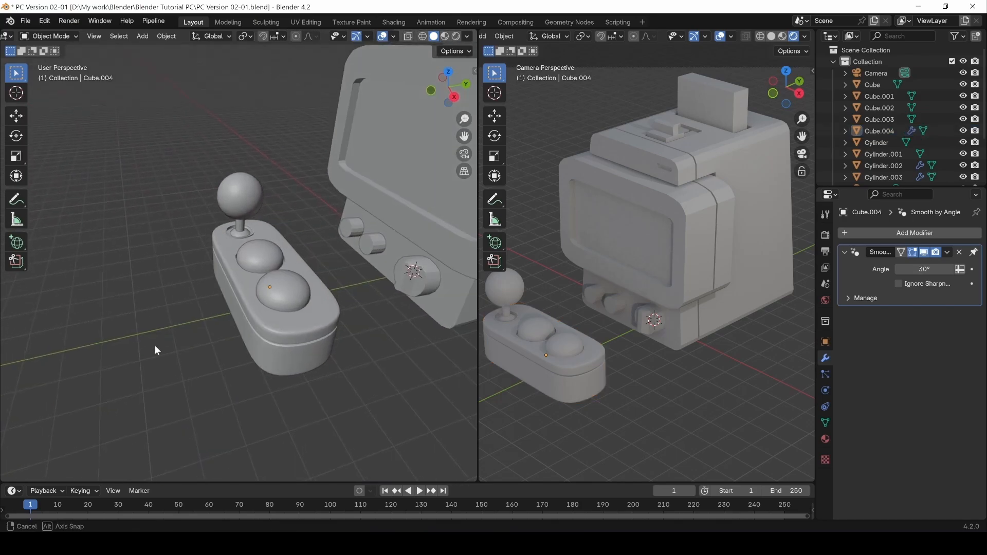
pyautogui.click(264, 261)
pyautogui.moveTo(180, 285); pyautogui.dragTo(259, 292, button='middle')
pyautogui.click(190, 307)
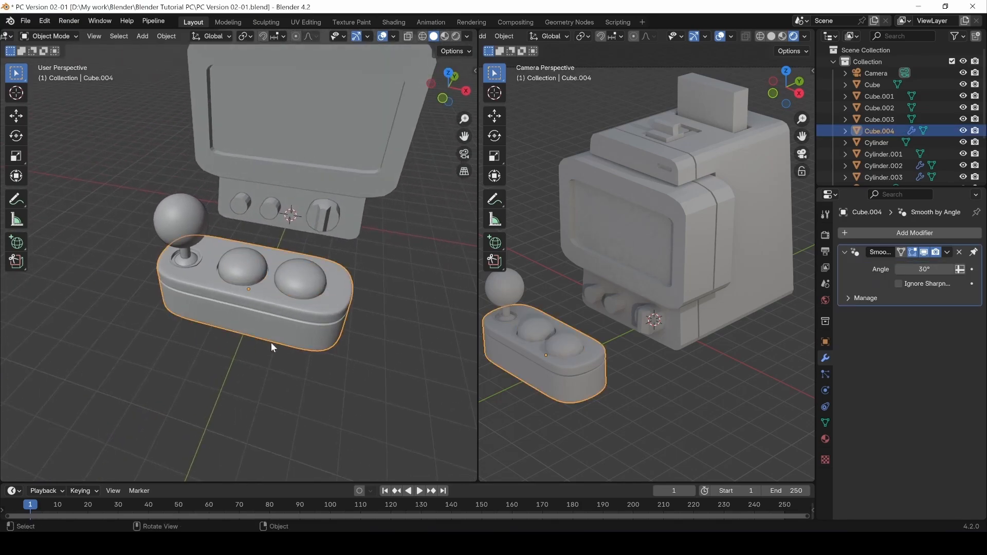
pyautogui.click(236, 341)
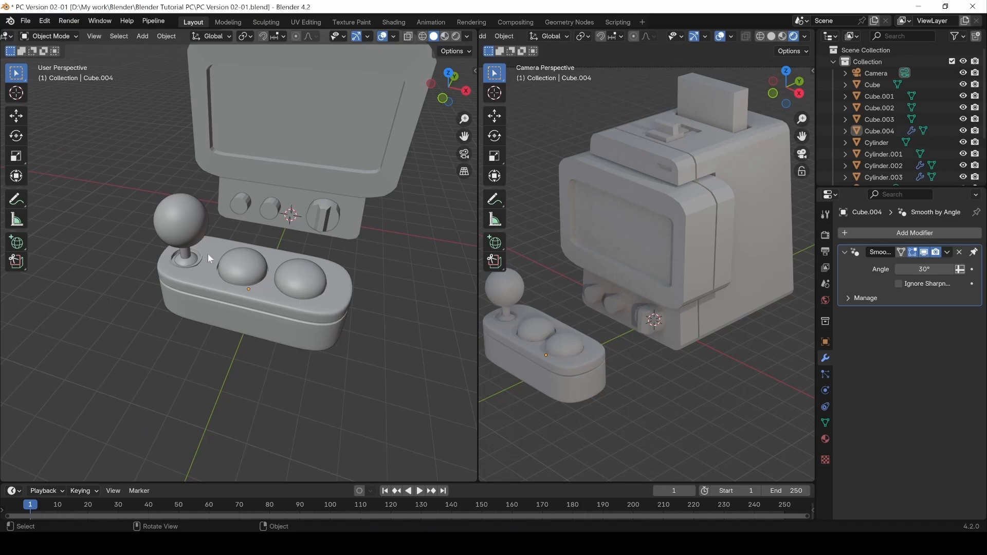
pyautogui.moveTo(214, 341); pyautogui.dragTo(305, 279, button='middle')
pyautogui.click(299, 140)
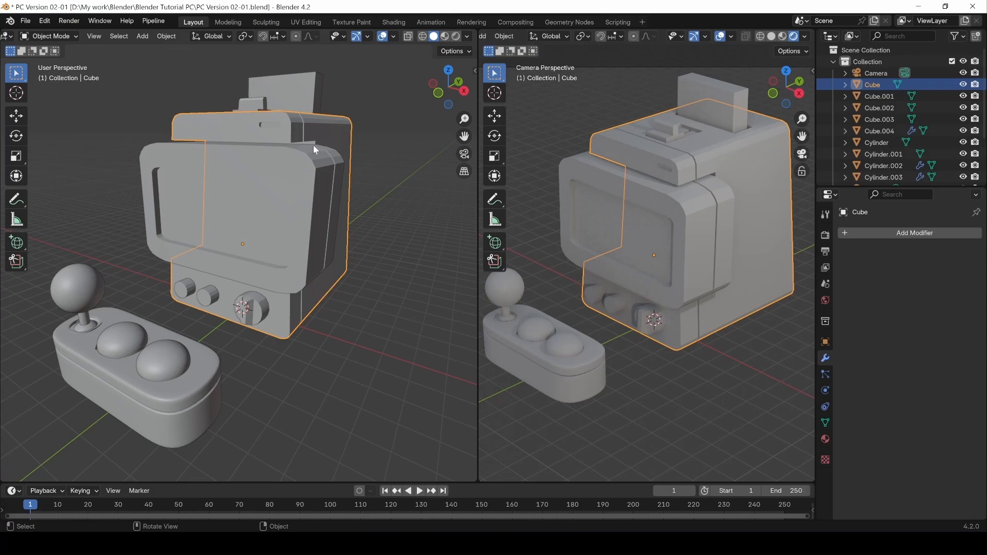
# Hide the screen housing Cube.001 and enter Edit Mode on the cabinet body Cube.
pyautogui.press('Tab')
pyautogui.moveTo(333, 145); pyautogui.dragTo(270, 149, button='middle')
pyautogui.press('Tab')
pyautogui.click(223, 235)
pyautogui.press('h')
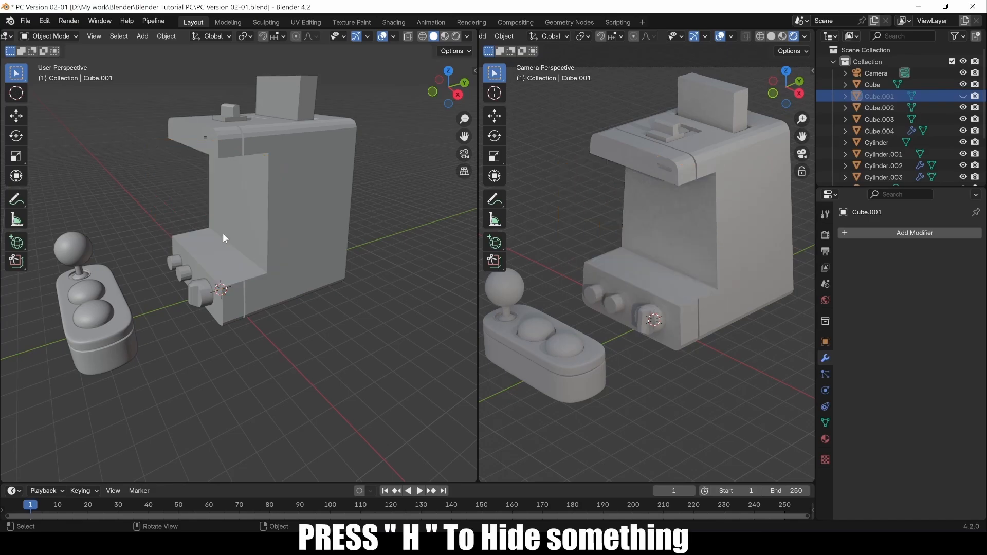
pyautogui.click(224, 233)
pyautogui.press('Tab')
# Select the edge loop running under the top overhang.
pyautogui.click(228, 156)
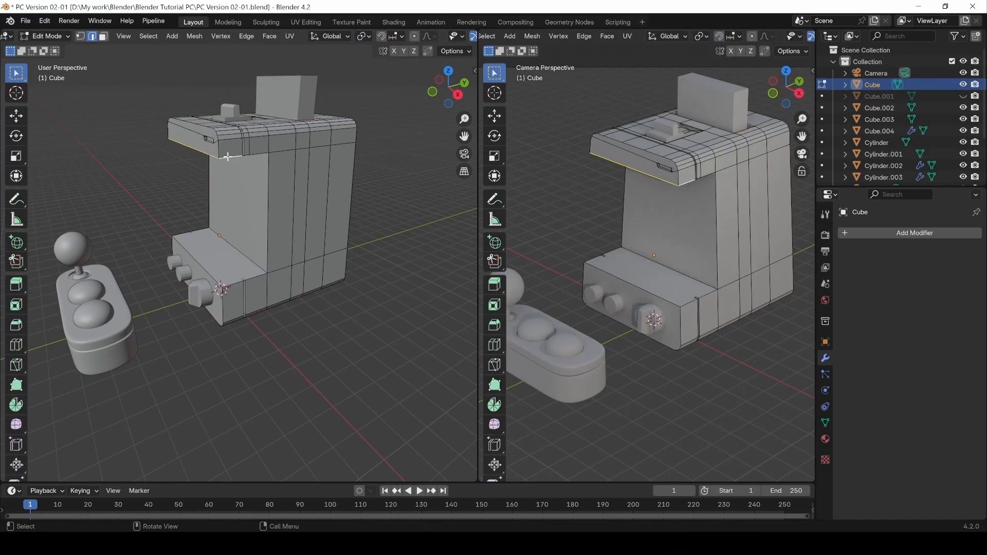
pyautogui.scroll(2, 227, 158)
pyautogui.keyDown('shift'); pyautogui.moveTo(216, 165); pyautogui.dragTo(226, 224, button='middle'); pyautogui.keyUp('shift')
pyautogui.click(150, 201)
pyautogui.scroll(2, 242, 177)
pyautogui.doubleClick(244, 176)
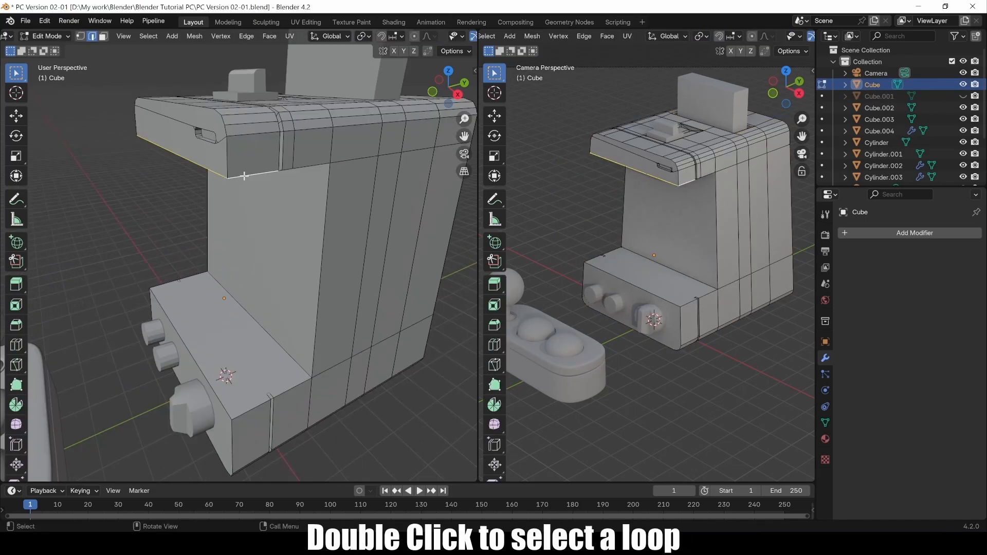
pyautogui.keyDown('shift'); pyautogui.doubleClick(303, 166); pyautogui.keyUp('shift')
# Add the lower ledge's top and top-left edge loops to the selection.
pyautogui.keyDown('shift'); pyautogui.doubleClick(288, 389); pyautogui.keyUp('shift')
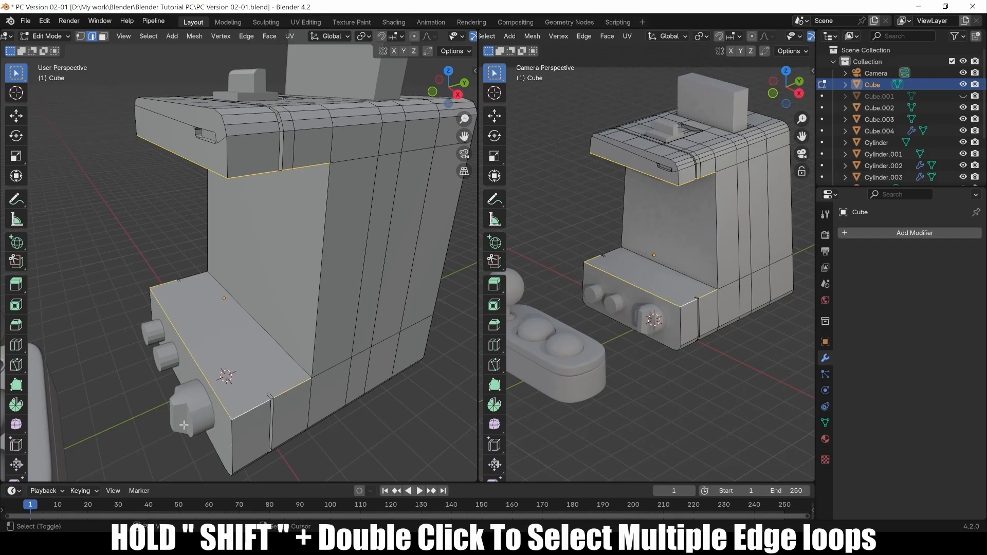
pyautogui.keyDown('shift'); pyautogui.doubleClick(194, 279); pyautogui.keyUp('shift')
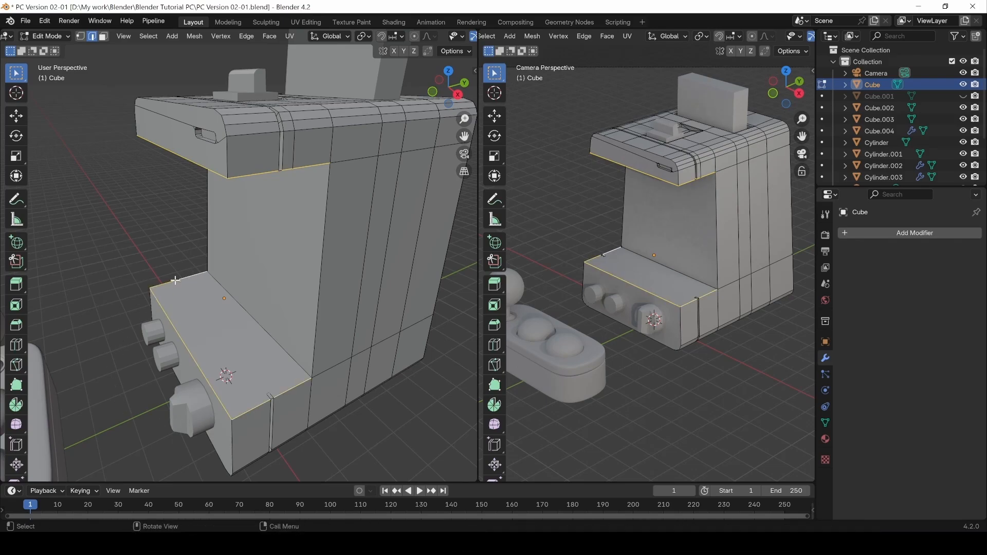
pyautogui.scroll(5, 158, 307)
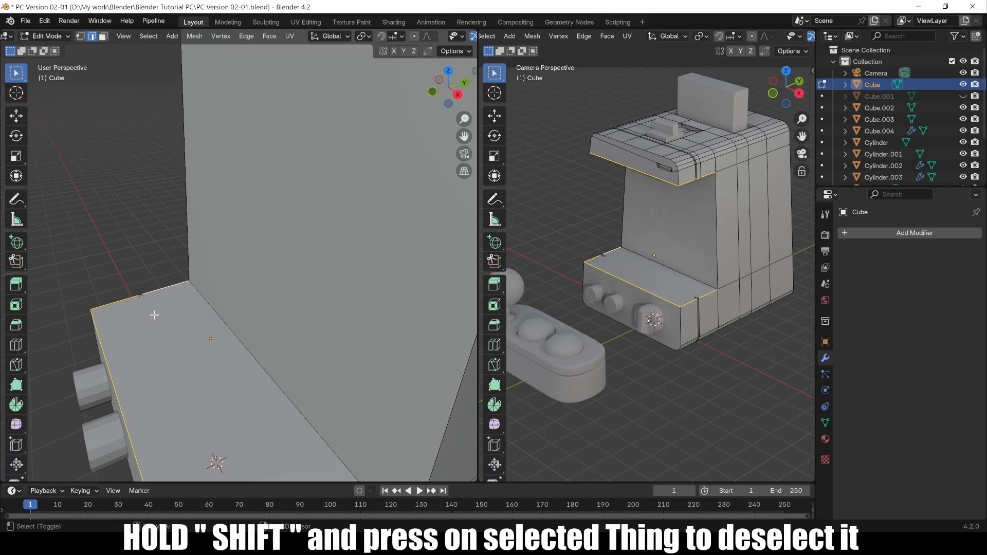
pyautogui.moveTo(184, 300); pyautogui.dragTo(192, 293, button='middle')
pyautogui.moveTo(205, 258); pyautogui.dragTo(232, 129, button='middle')
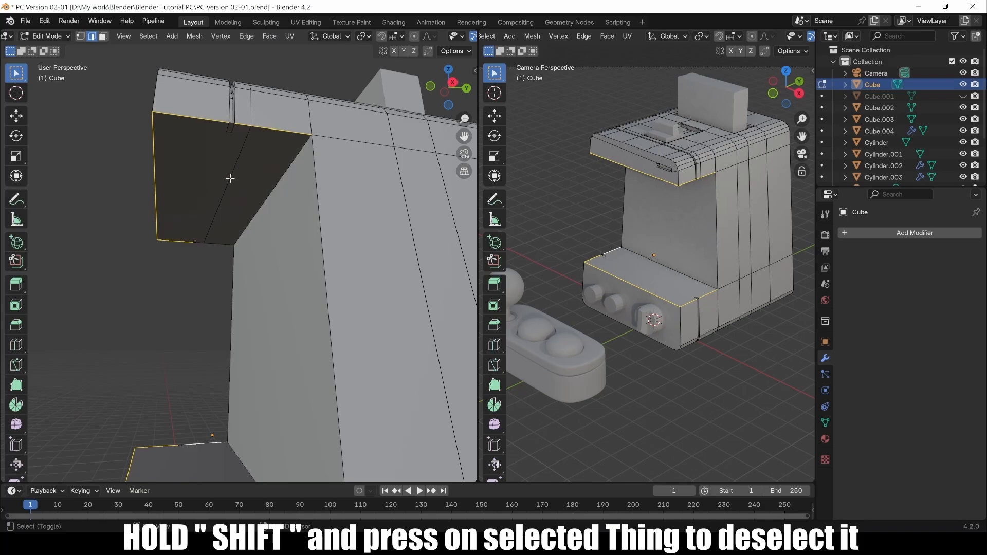
pyautogui.moveTo(230, 178); pyautogui.dragTo(191, 216, button='middle')
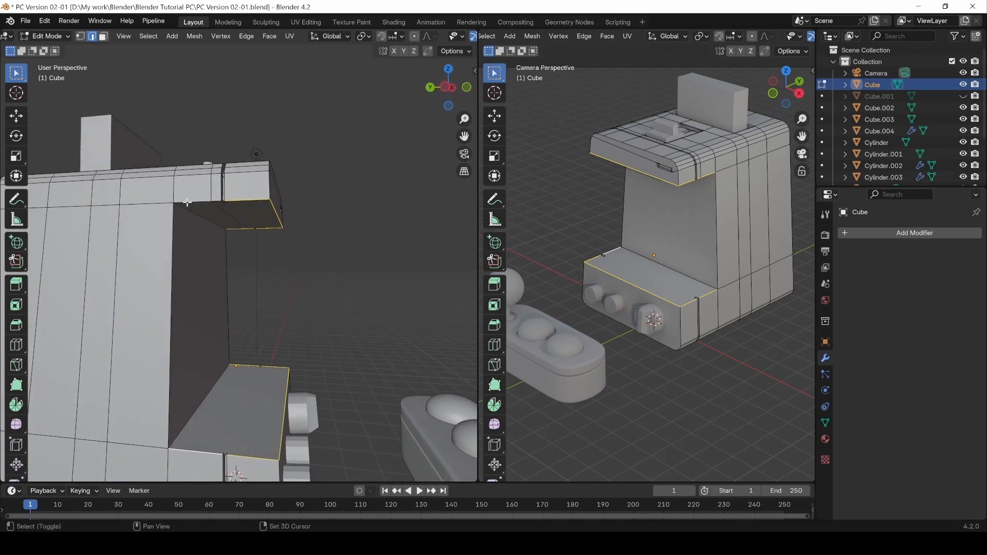
pyautogui.scroll(2, 239, 188)
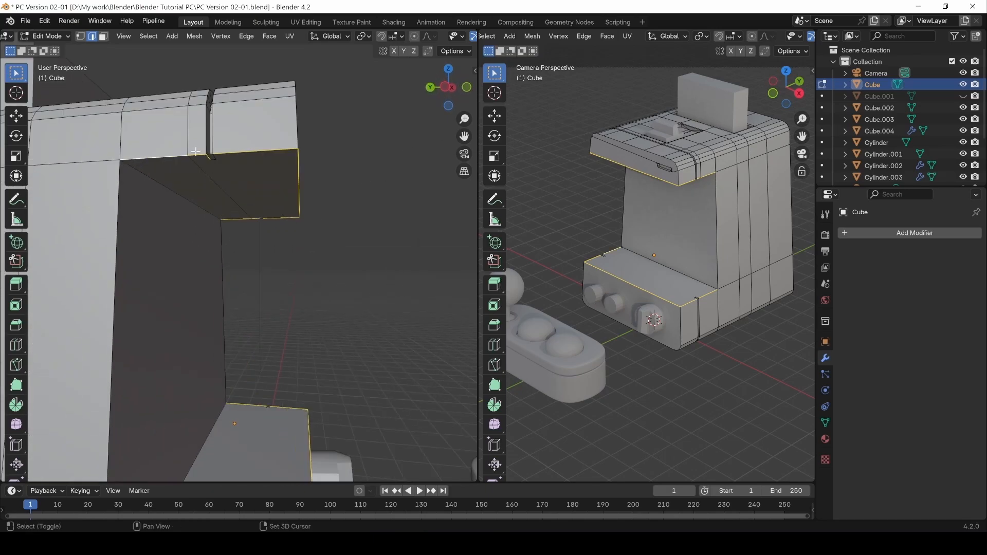
pyautogui.moveTo(311, 157); pyautogui.dragTo(243, 208, button='middle')
pyautogui.scroll(-1, 254, 254)
pyautogui.moveTo(255, 254); pyautogui.dragTo(172, 97, button='middle')
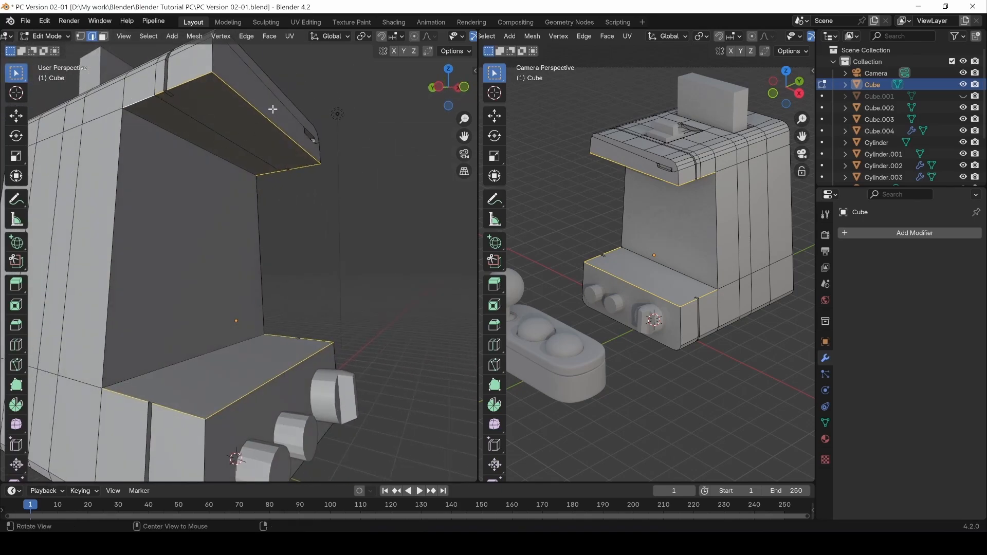
pyautogui.moveTo(271, 106); pyautogui.dragTo(224, 182, button='middle')
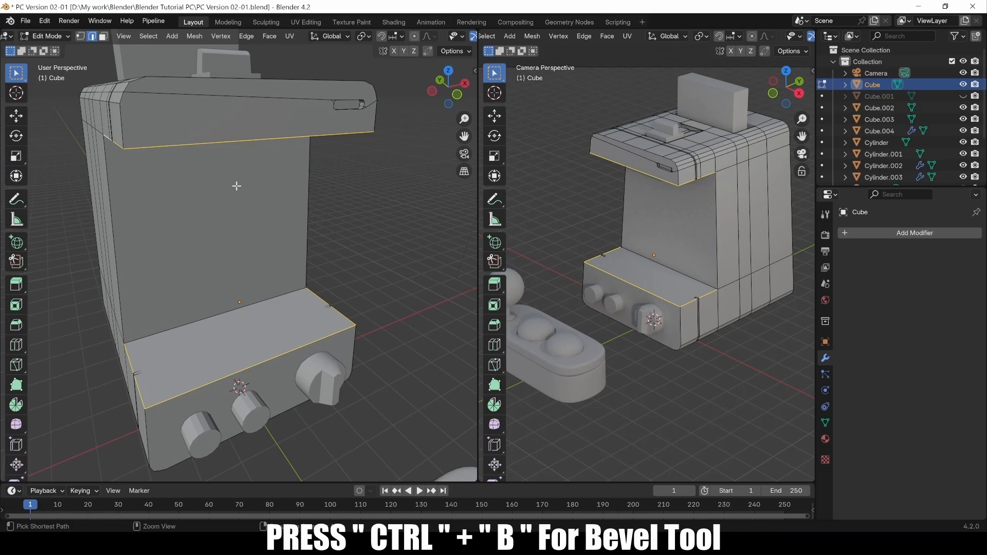
# Try a bevel on the selected edges, then undo it.
pyautogui.hotkey('ctrl', 'b')
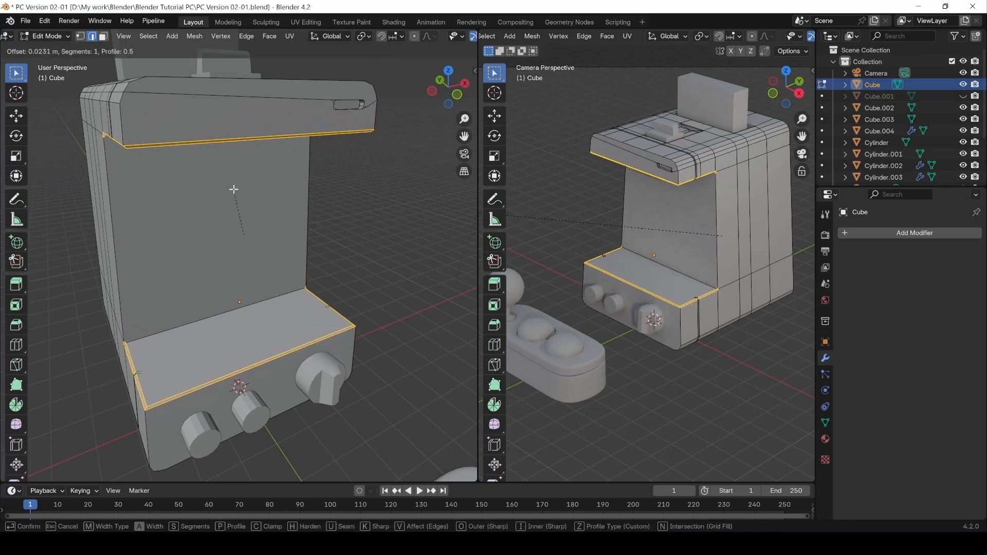
pyautogui.click(234, 192)
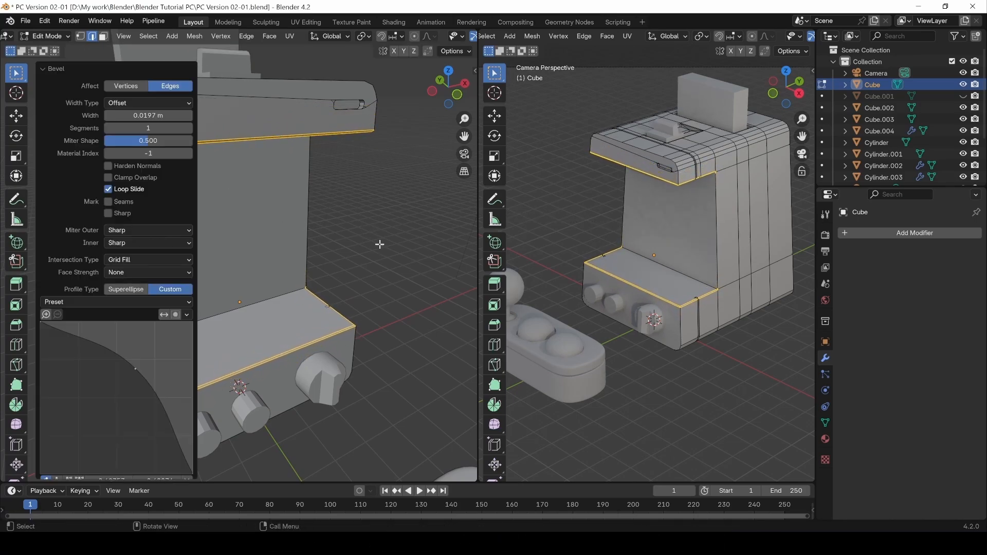
pyautogui.moveTo(380, 244); pyautogui.dragTo(247, 225, button='middle')
pyautogui.hotkey('ctrl', 'z')
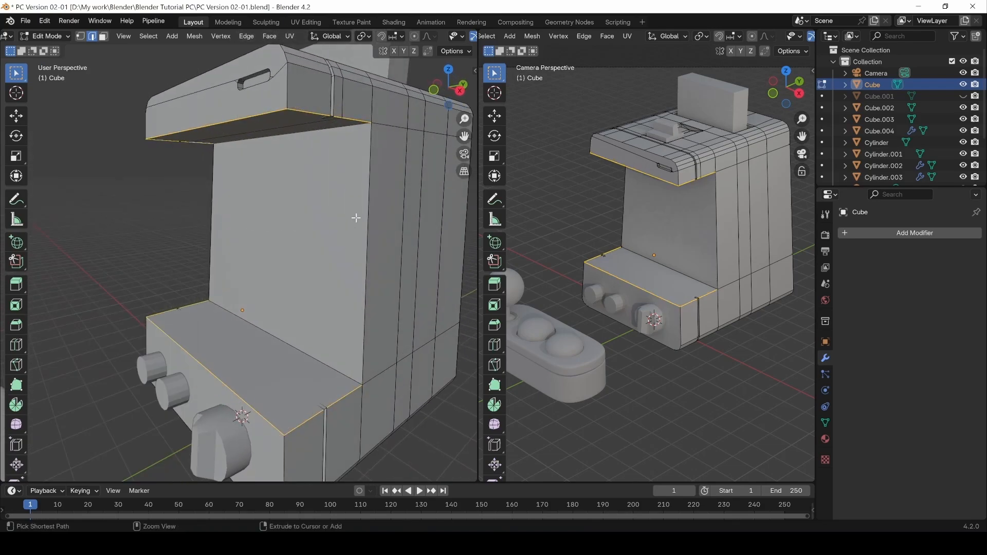
# Add both vertical side edges and bevel all selected edges at 0.0197 m, then exit Edit Mode.
pyautogui.keyDown('shift'); pyautogui.click(368, 172); pyautogui.keyUp('shift')
pyautogui.keyDown('shift'); pyautogui.click(211, 207); pyautogui.keyUp('shift')
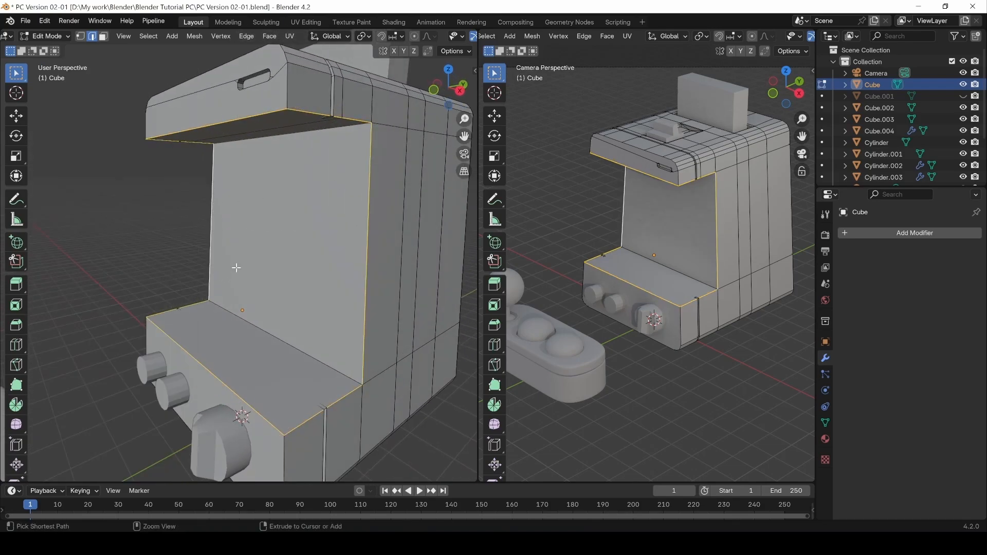
pyautogui.hotkey('ctrl', 'b')
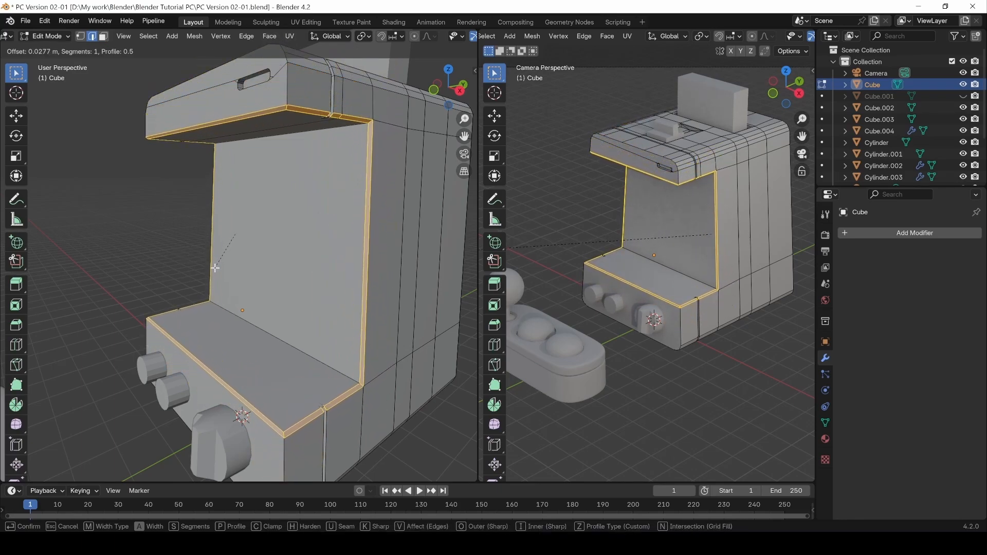
pyautogui.click(215, 267)
pyautogui.click(206, 221)
pyautogui.keyDown('alt'); pyautogui.moveTo(208, 267); pyautogui.dragTo(186, 265); pyautogui.keyUp('alt')
pyautogui.press('Tab')
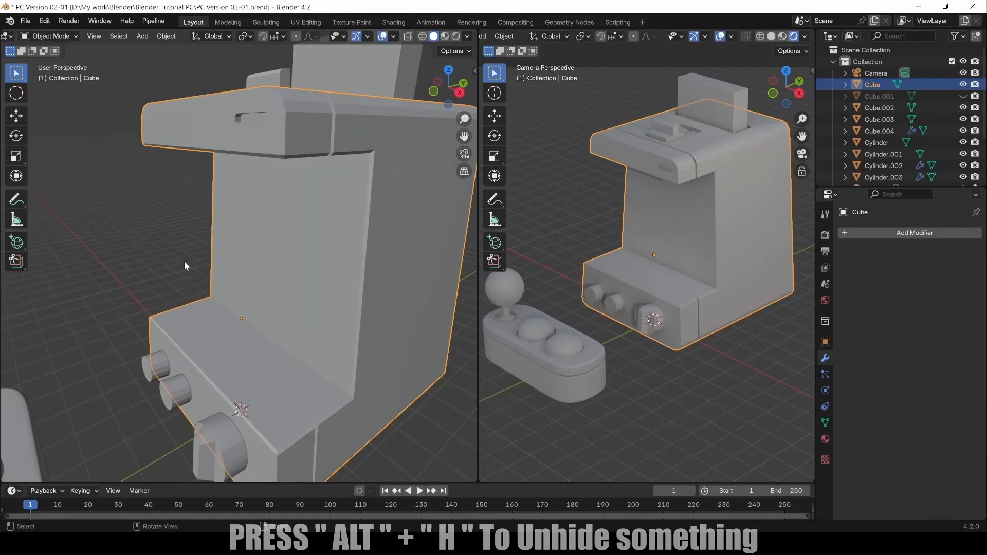
# Unhide the screen housing Cube.001 and enter Edit Mode on it.
pyautogui.hotkey('alt', 'h')
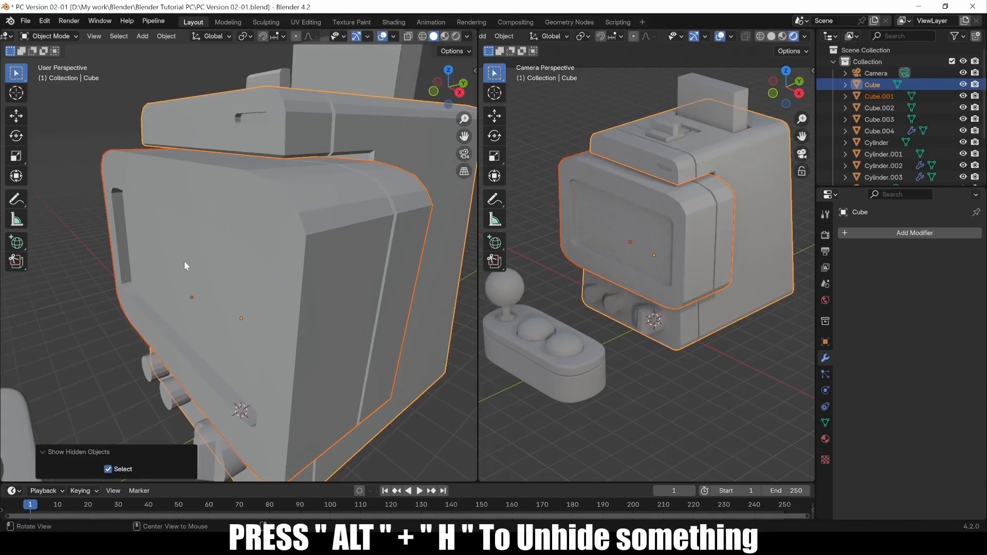
pyautogui.click(98, 132)
pyautogui.moveTo(163, 251); pyautogui.dragTo(214, 285, button='middle')
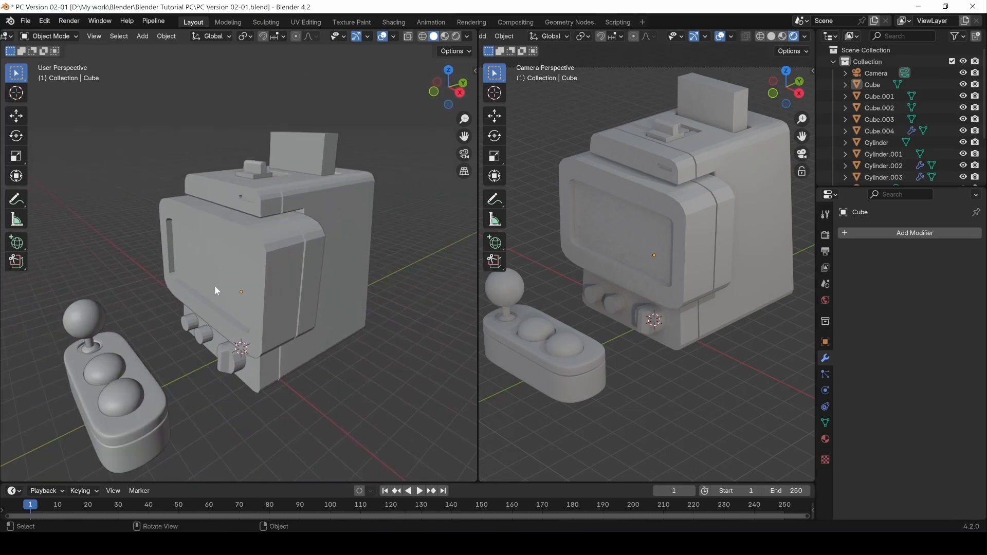
pyautogui.click(250, 272)
pyautogui.press('Tab')
pyautogui.scroll(1, 242, 289)
# Bevel the inner edge loops around the screen border.
pyautogui.doubleClick(256, 280)
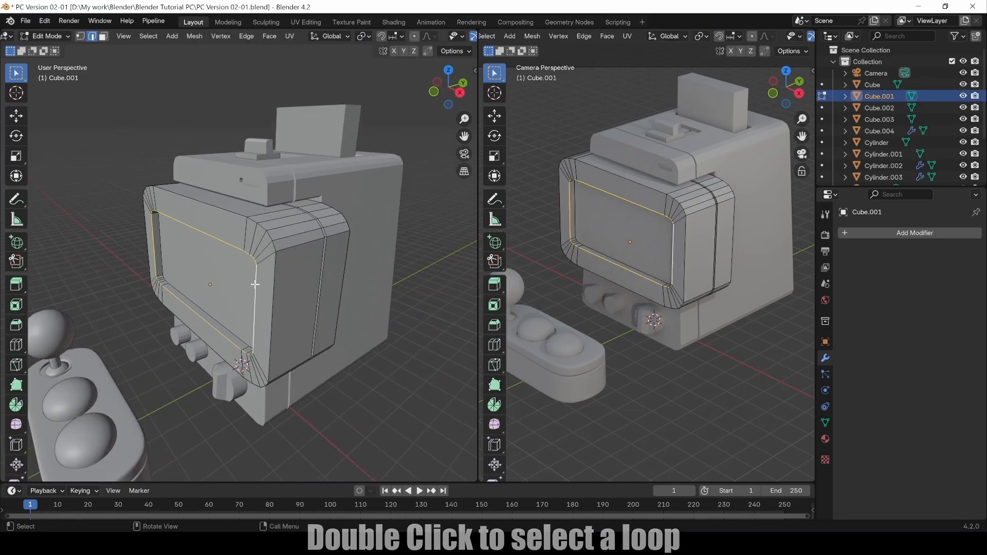
pyautogui.keyDown('shift'); pyautogui.doubleClick(215, 319); pyautogui.keyUp('shift')
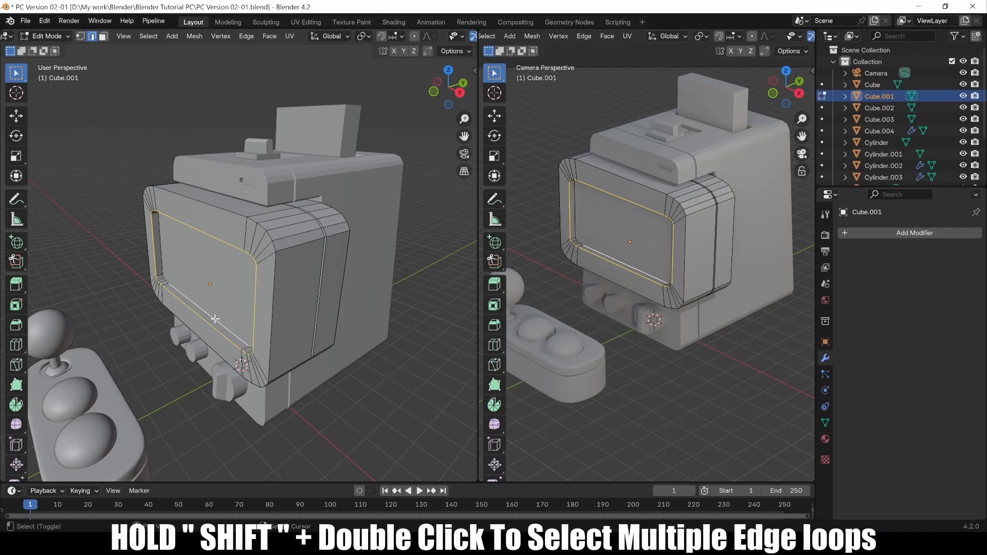
pyautogui.hotkey('ctrl', 'b')
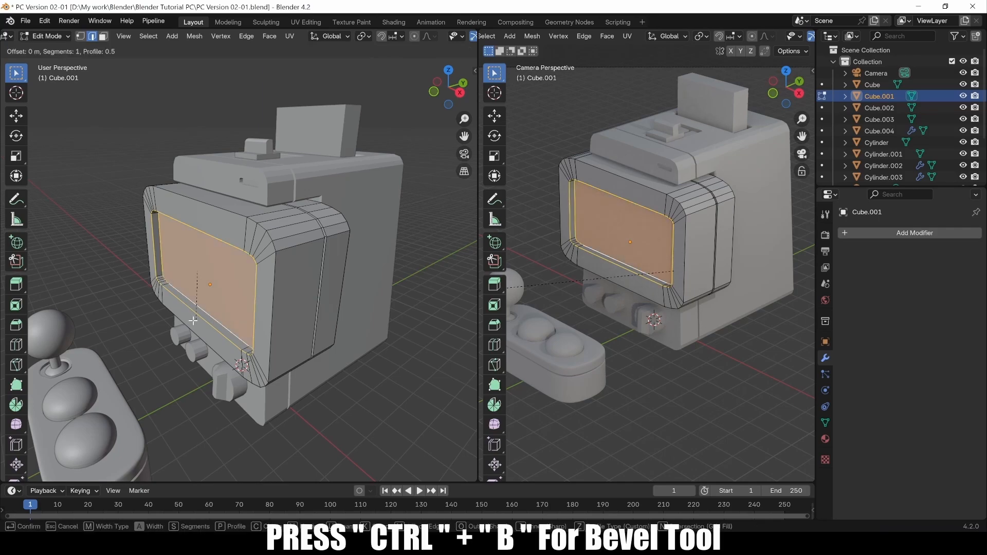
pyautogui.click(293, 243)
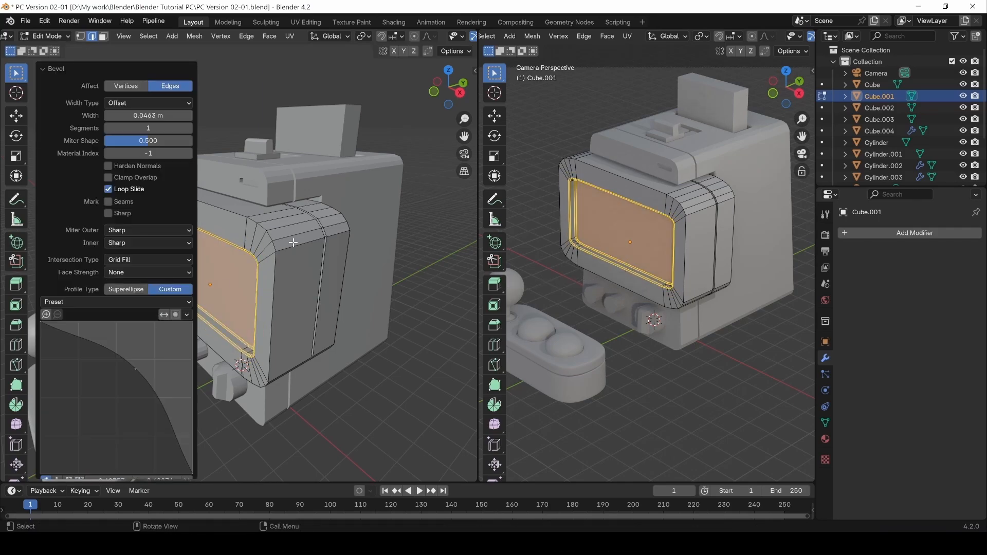
# Bevel the outer edge loops around the screen at 0.0475 m and return to Object Mode.
pyautogui.doubleClick(272, 275)
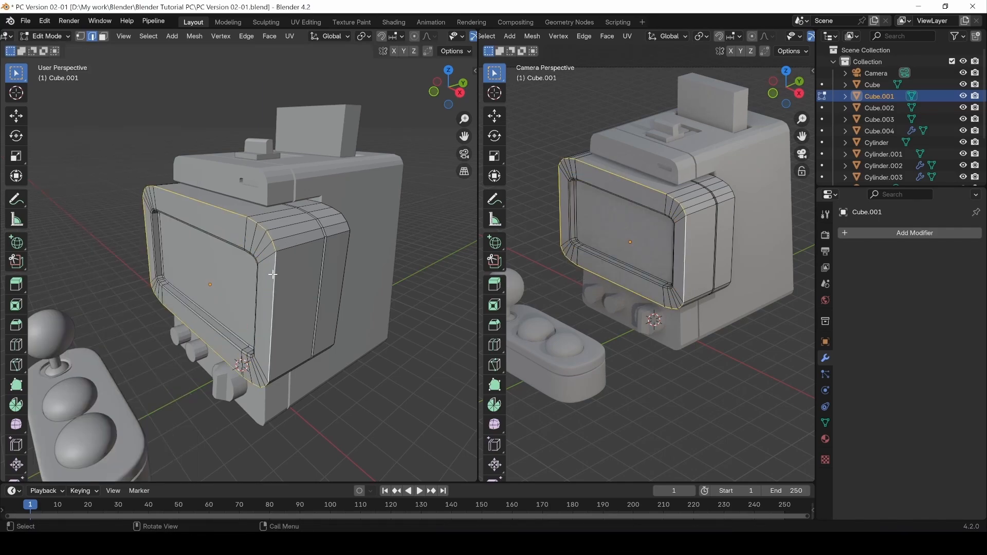
pyautogui.keyDown('shift'); pyautogui.doubleClick(347, 250); pyautogui.keyUp('shift')
pyautogui.hotkey('ctrl', 'b')
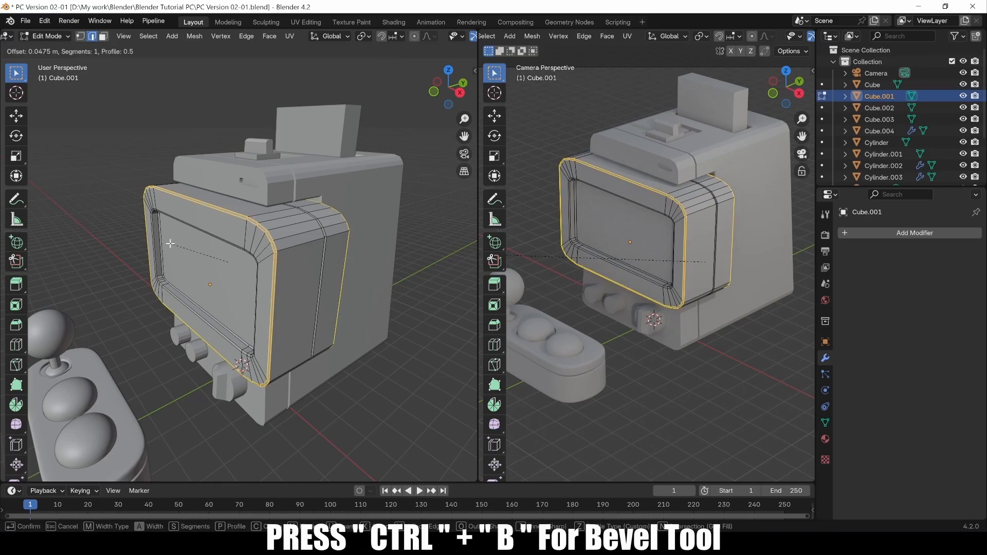
pyautogui.click(170, 243)
pyautogui.press('Tab')
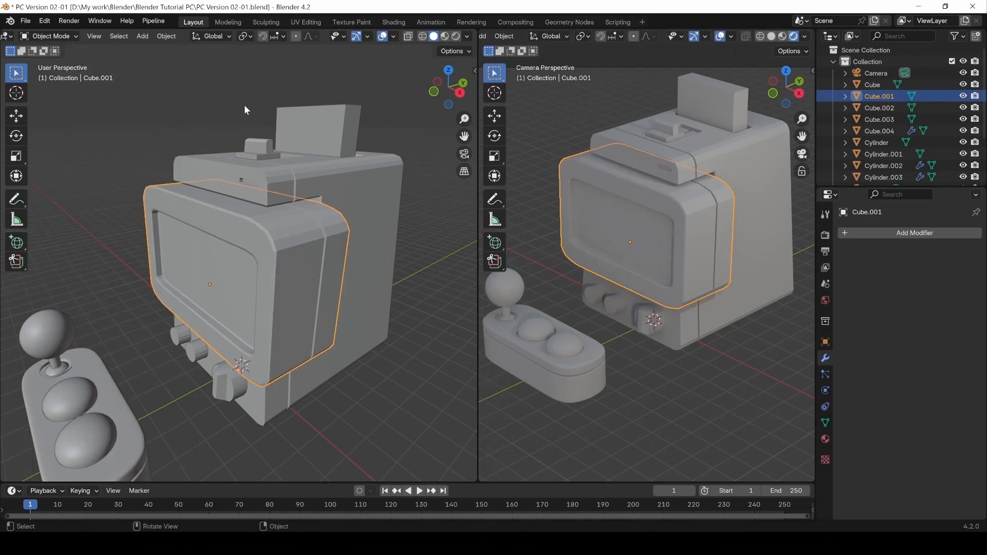
# Briefly enter and leave Edit Mode on the cabinet body Cube.
pyautogui.moveTo(202, 246); pyautogui.dragTo(273, 214, button='middle')
pyautogui.click(279, 200)
pyautogui.press('Tab')
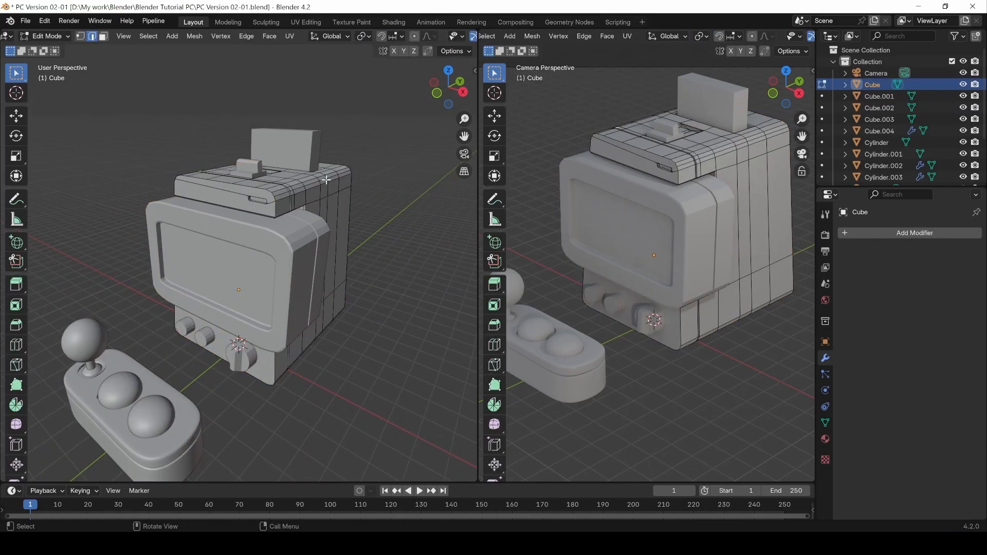
pyautogui.moveTo(276, 210); pyautogui.dragTo(239, 282, button='middle')
pyautogui.press('Tab')
# Apply Shade Auto Smooth (30° Smooth by Angle) to the small top block Cube.003.
pyautogui.click(160, 226)
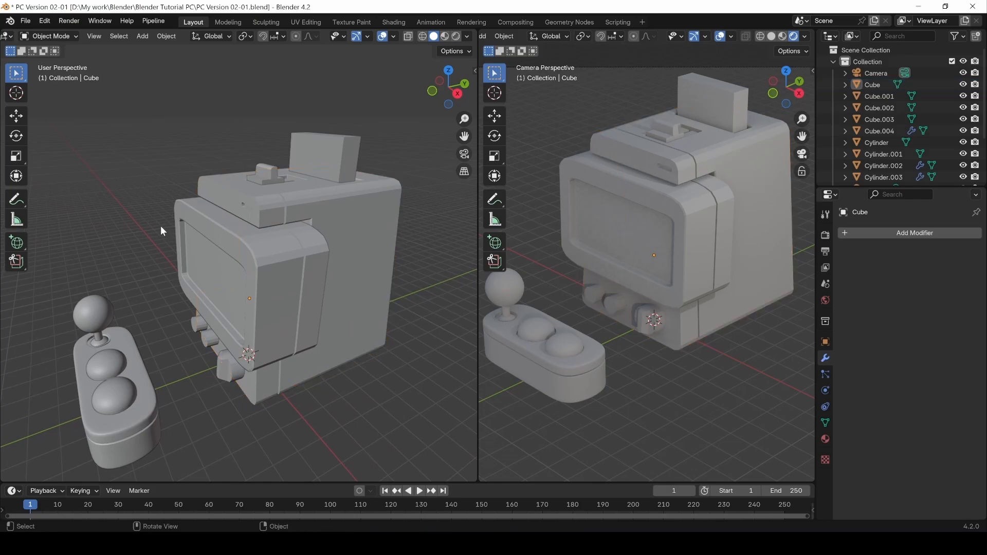
pyautogui.moveTo(161, 226); pyautogui.dragTo(289, 338, button='middle')
pyautogui.click(302, 157)
pyautogui.rightClick(270, 154)
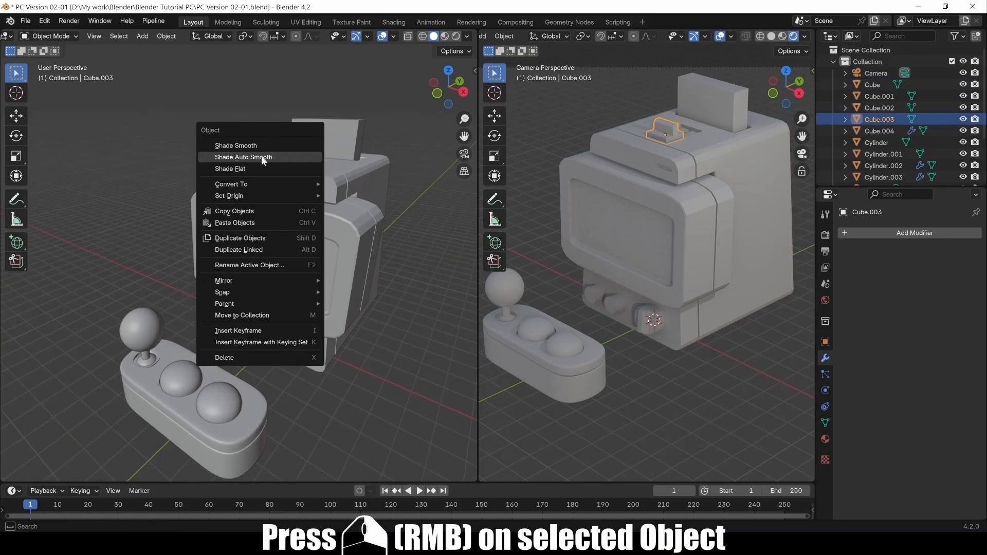
pyautogui.click(261, 157)
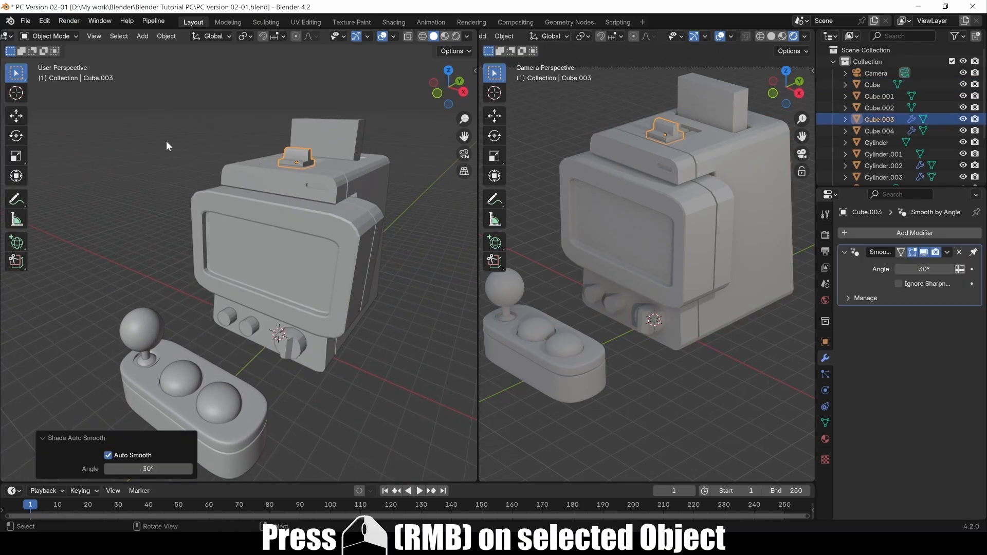
# Check the smoothing on Cube.002, joystick base Cube.004 and Cube.001, ending with Cube.002 selected.
pyautogui.click(32, 21)
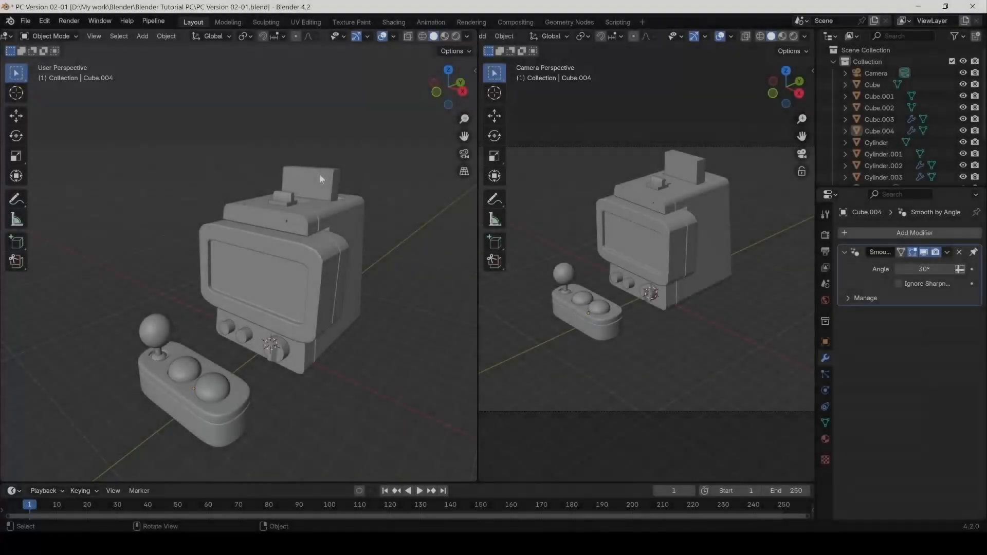
pyautogui.click(320, 176)
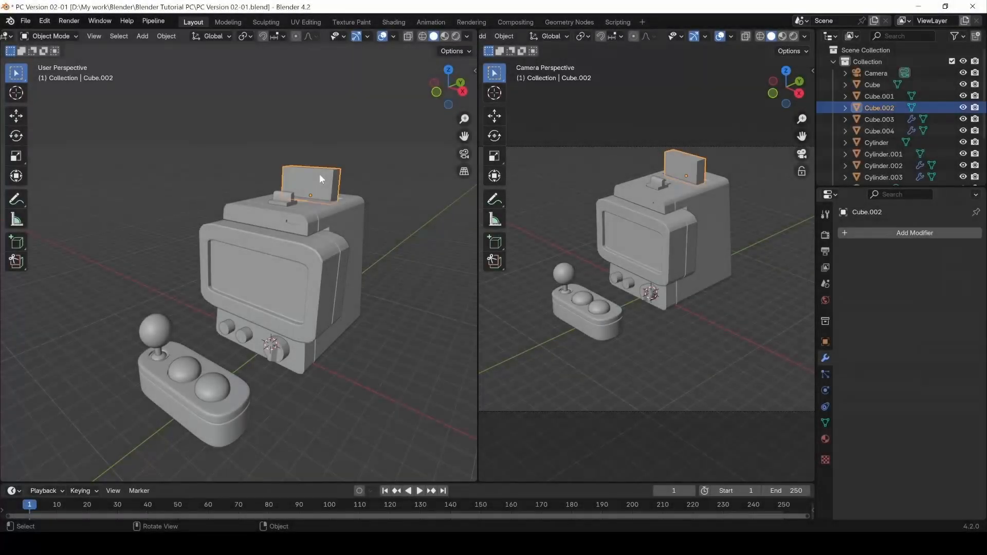
pyautogui.click(214, 415)
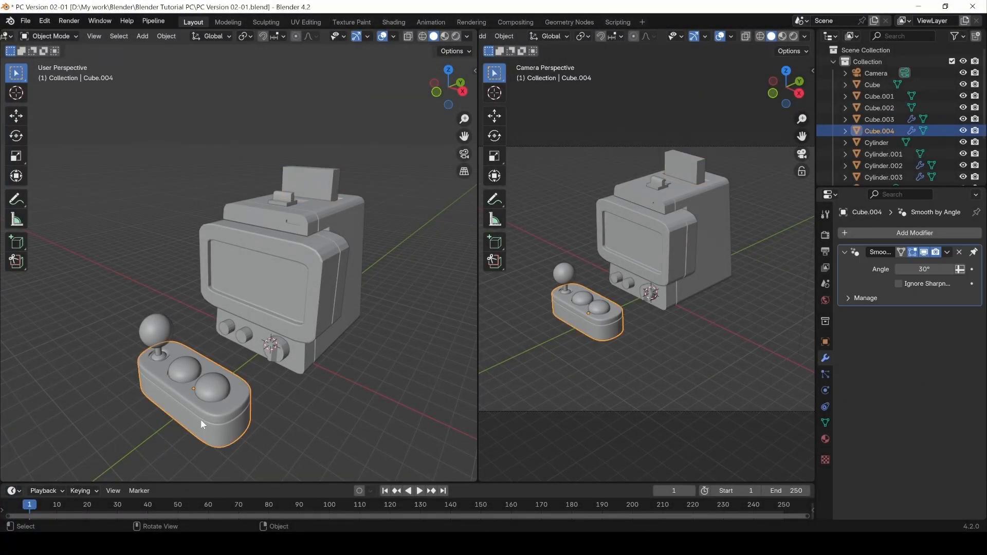
pyautogui.click(309, 426)
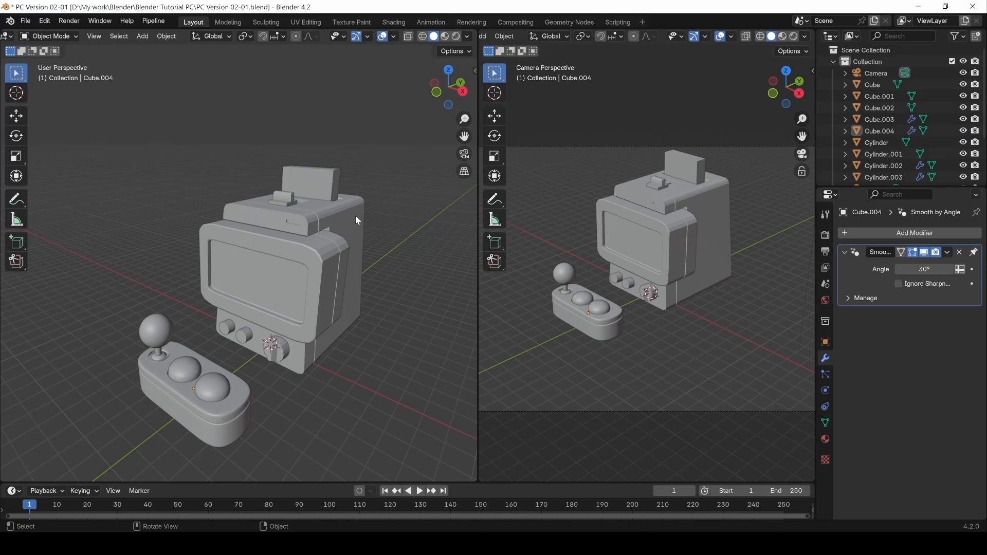
pyautogui.click(321, 258)
pyautogui.click(347, 381)
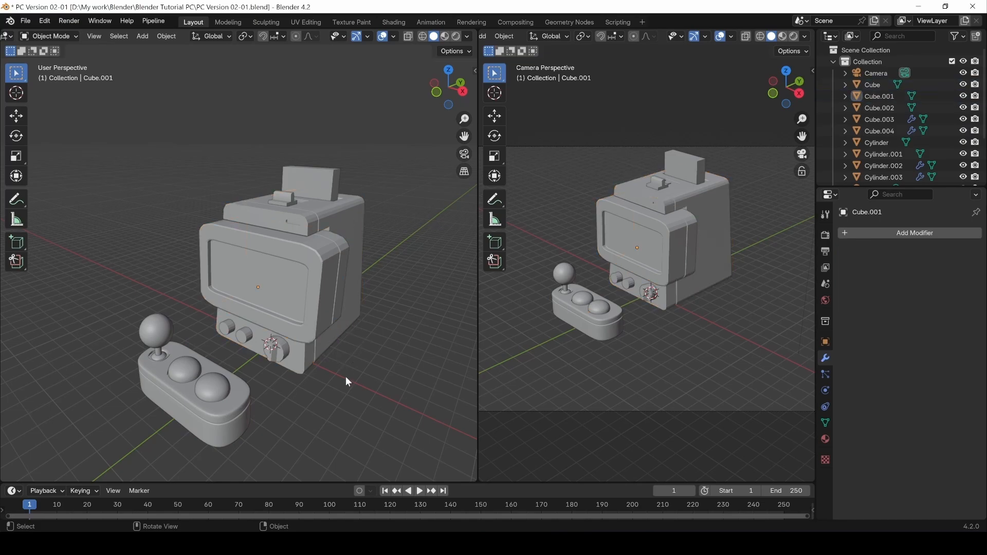
pyautogui.click(228, 417)
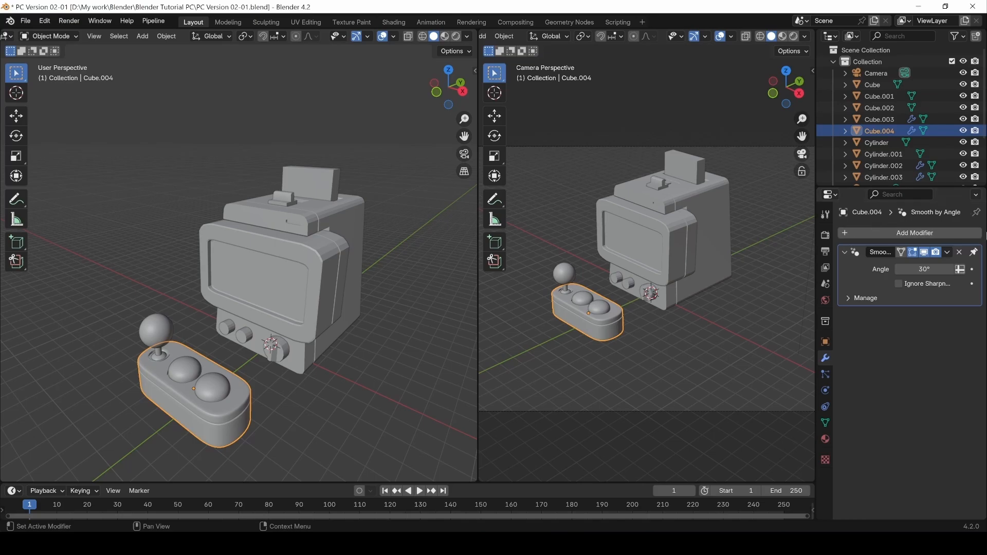
pyautogui.click(342, 396)
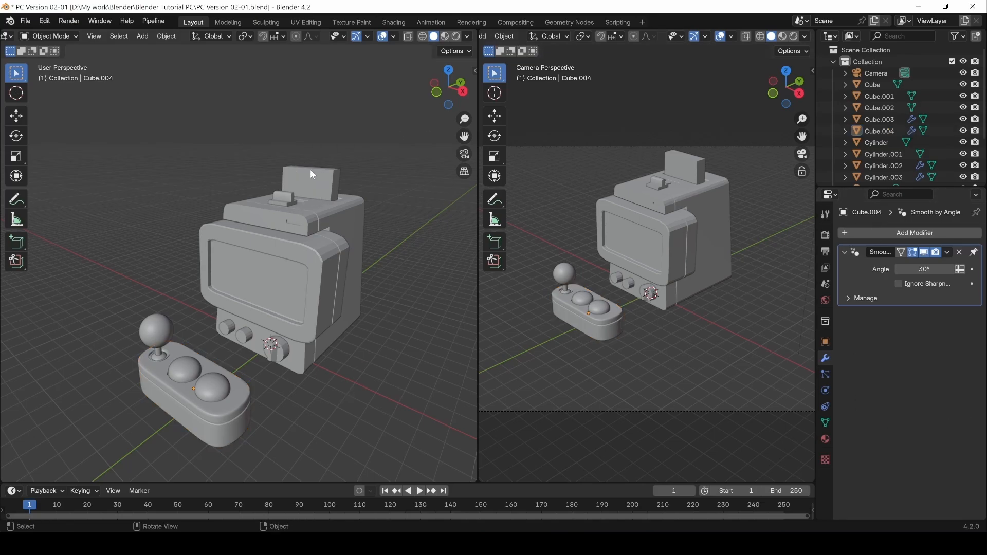
pyautogui.click(323, 185)
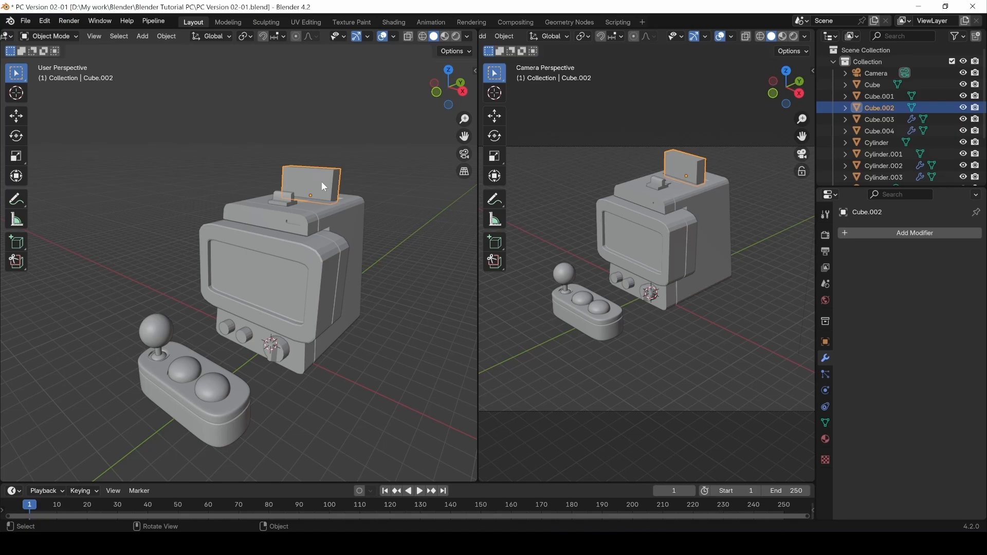
# Duplicate the top panel Cube.002 in place and hide the copy Cube.005 in the Outliner.
pyautogui.rightClick(322, 183)
pyautogui.moveTo(320, 180)
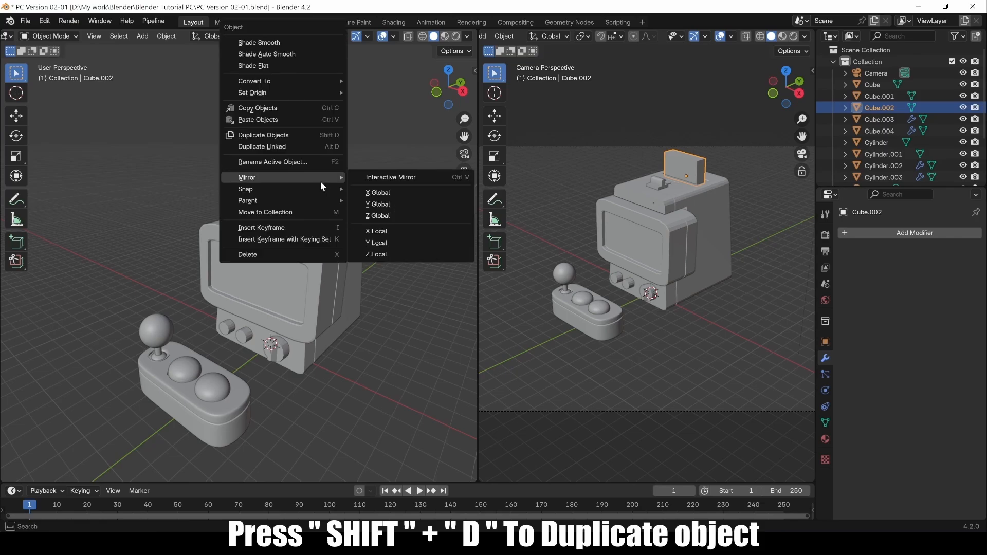
pyautogui.click(288, 134)
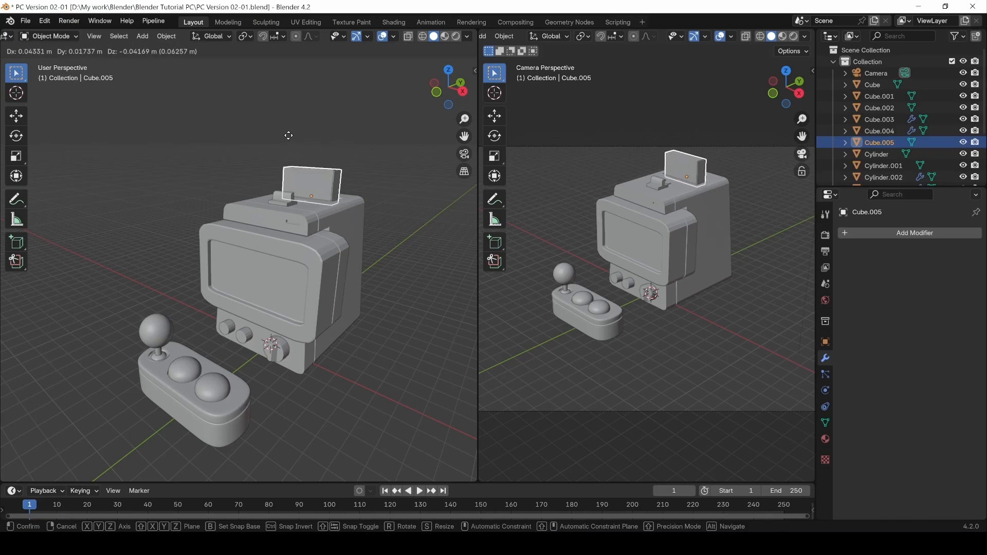
pyautogui.click(287, 137)
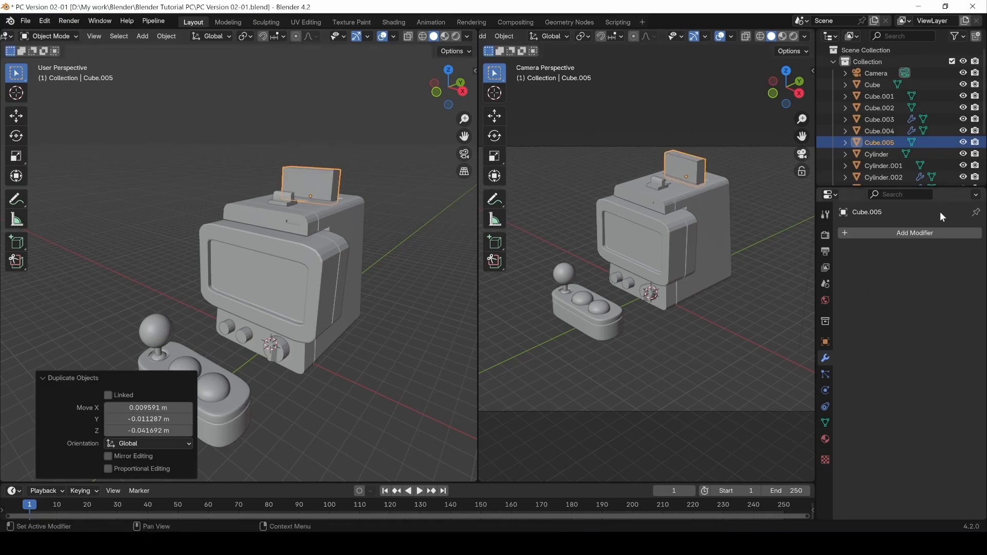
pyautogui.click(963, 142)
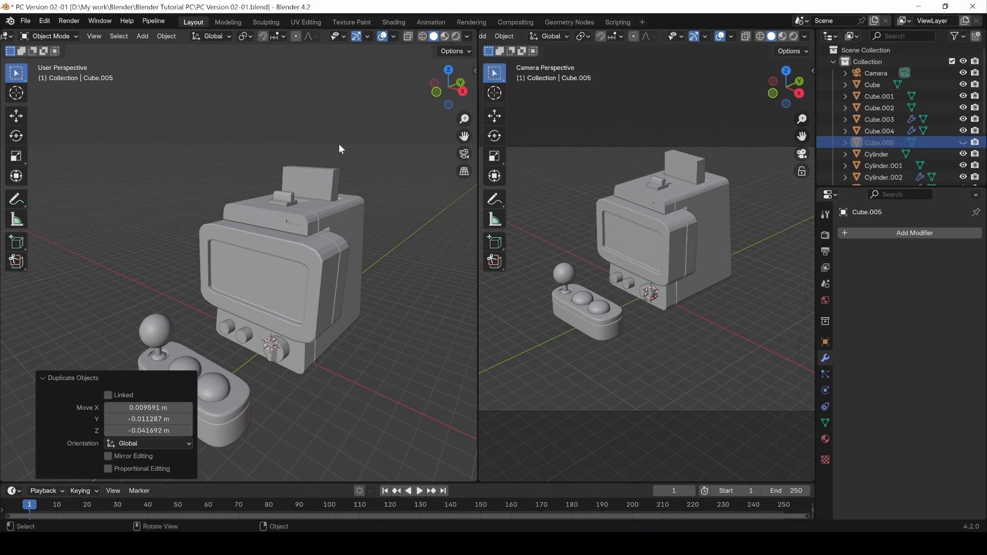
pyautogui.click(318, 192)
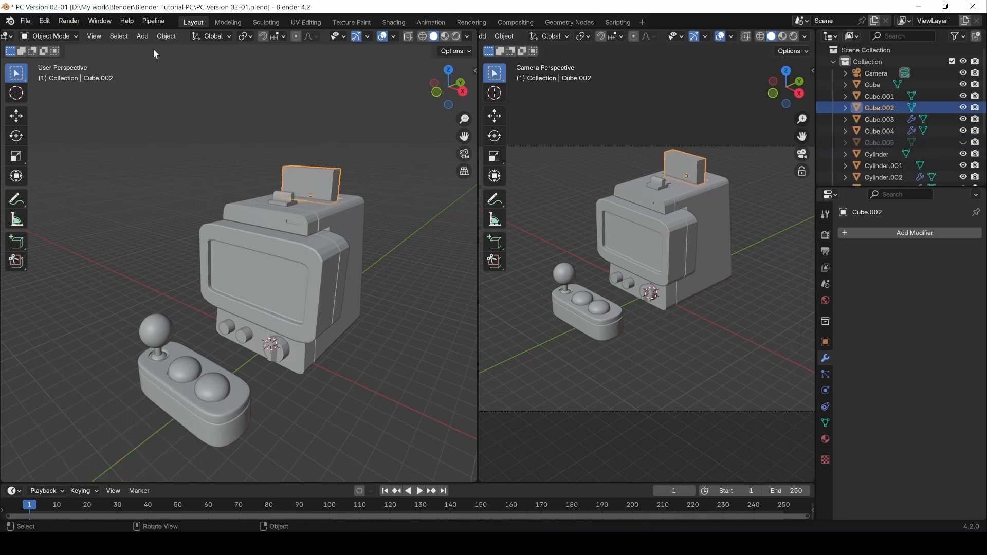
pyautogui.click(94, 36)
# Try Local View on the top panel, frame it, then exit local view and reselect Cube.002.
pyautogui.moveTo(146, 146)
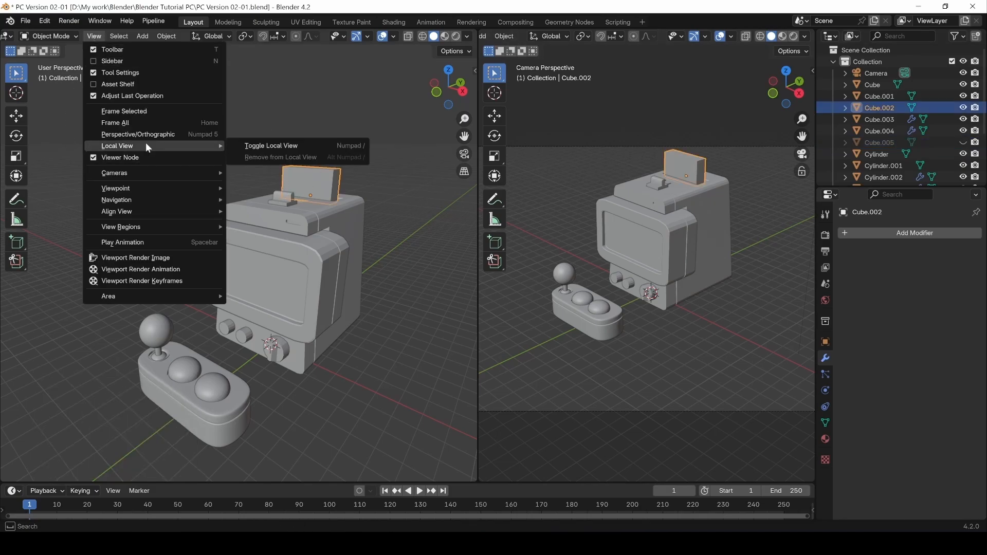
pyautogui.click(265, 146)
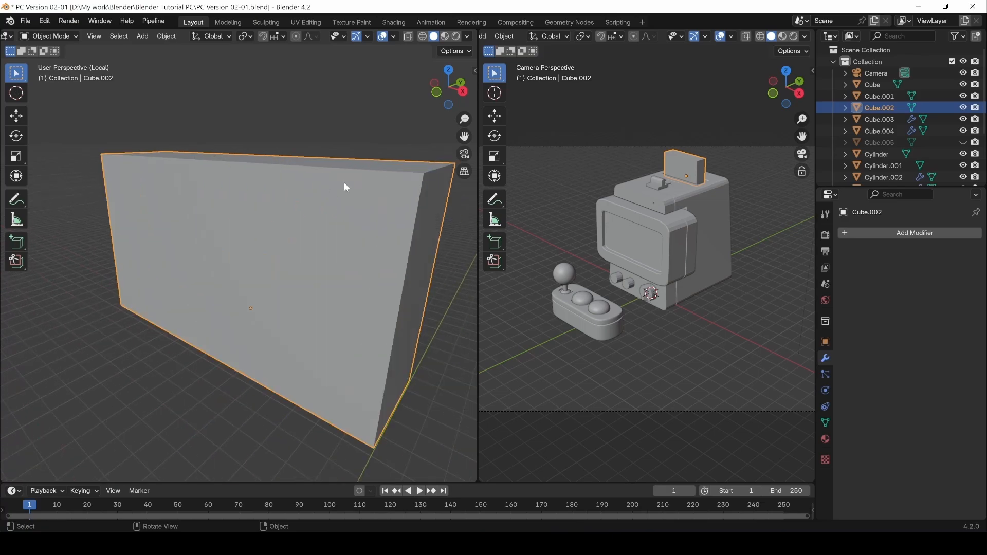
pyautogui.scroll(-10, 255, 344)
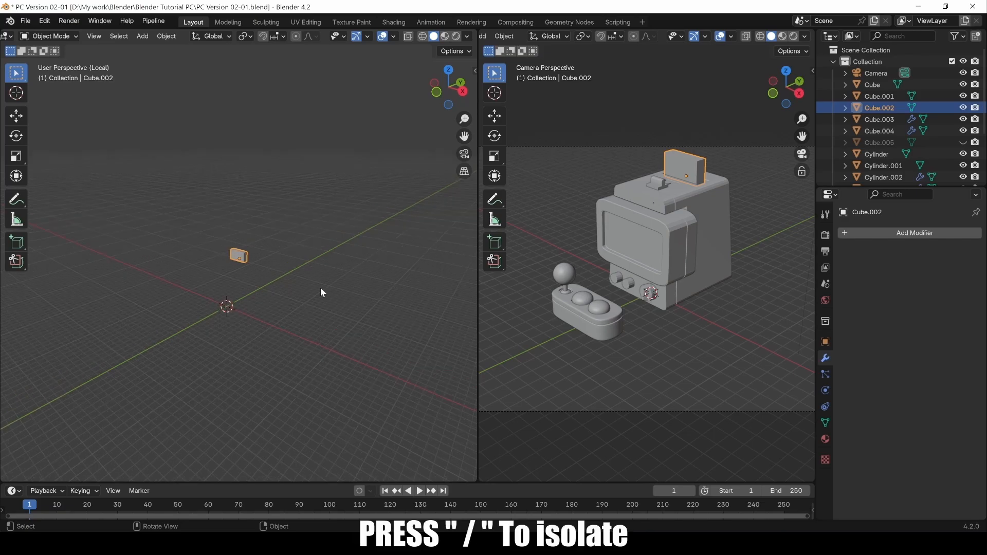
pyautogui.press('KP_Decimal')
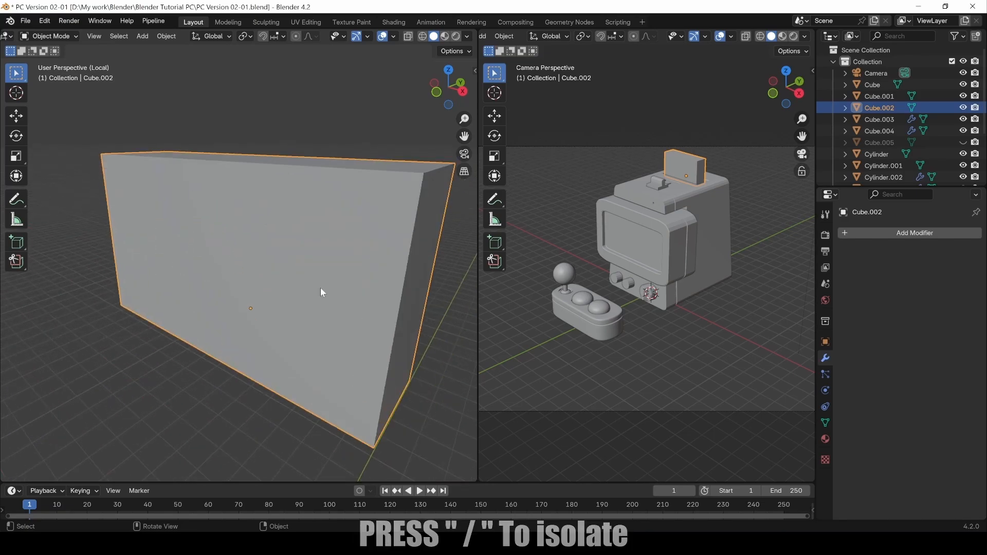
pyautogui.click(93, 36)
pyautogui.moveTo(109, 146)
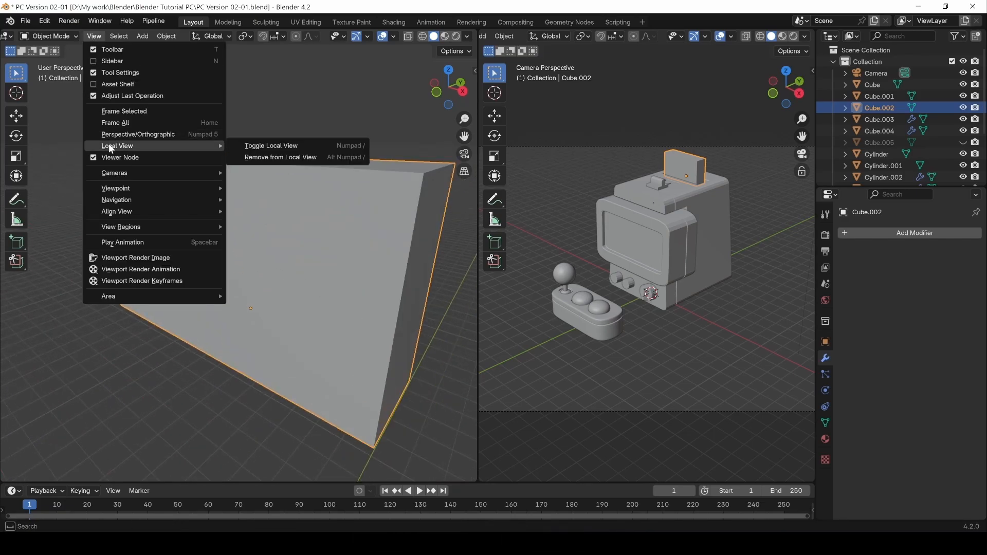
pyautogui.click(283, 147)
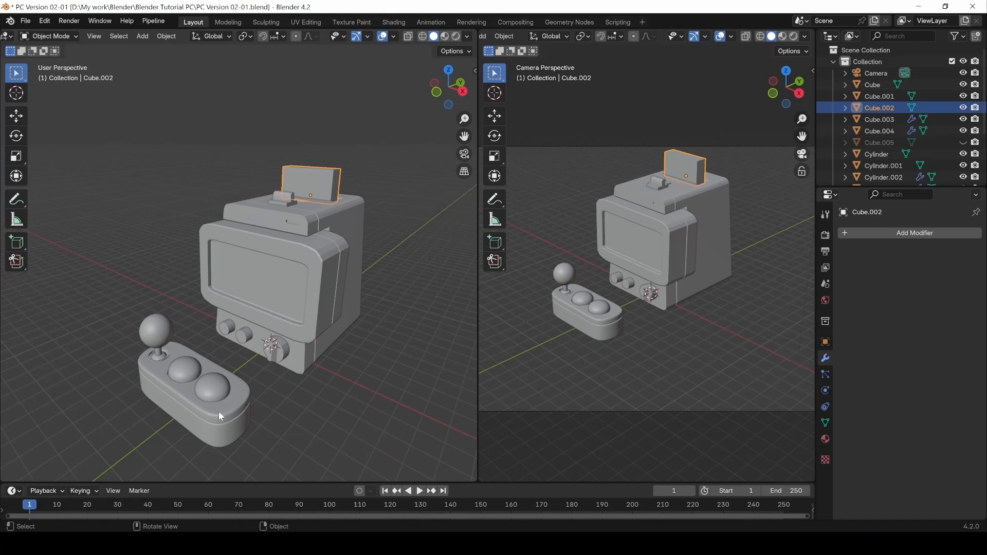
pyautogui.click(387, 403)
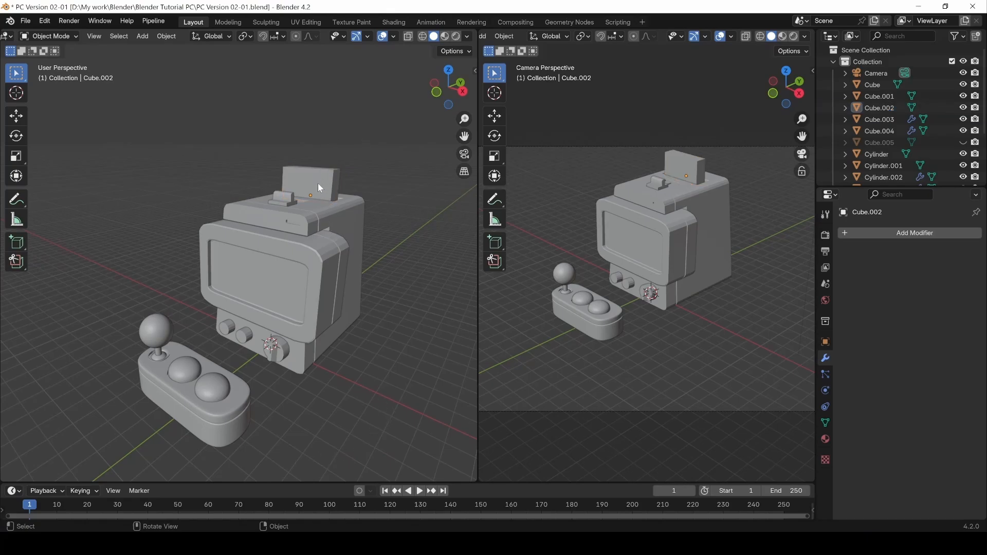
pyautogui.click(316, 179)
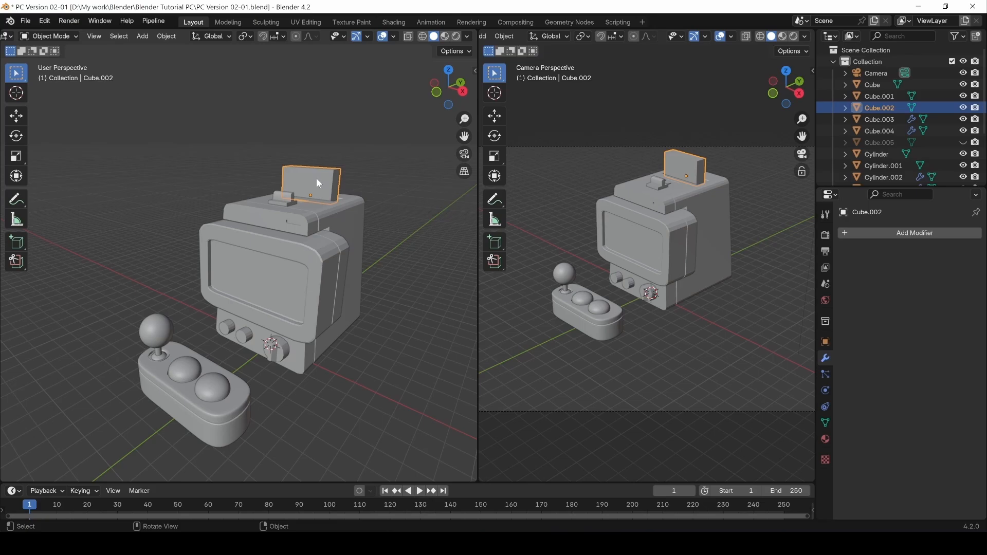
# Isolate Cube.002 with numpad / and set its origin to Center of Mass (Surface).
pyautogui.press('/')
pyautogui.moveTo(317, 178); pyautogui.dragTo(265, 355, button='middle')
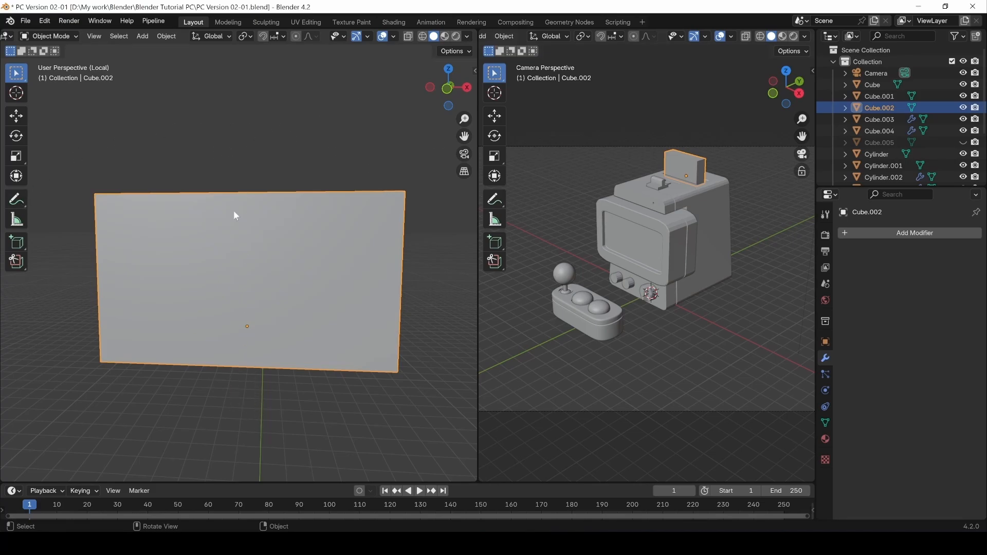
pyautogui.moveTo(269, 324); pyautogui.dragTo(247, 350, button='middle')
pyautogui.scroll(-3, 252, 347)
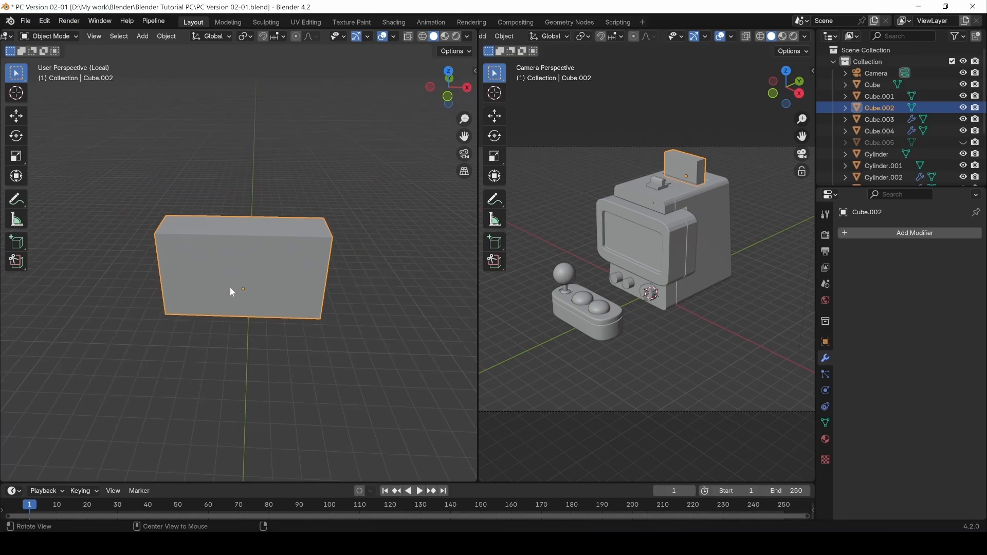
pyautogui.moveTo(230, 288); pyautogui.dragTo(233, 334, button='middle')
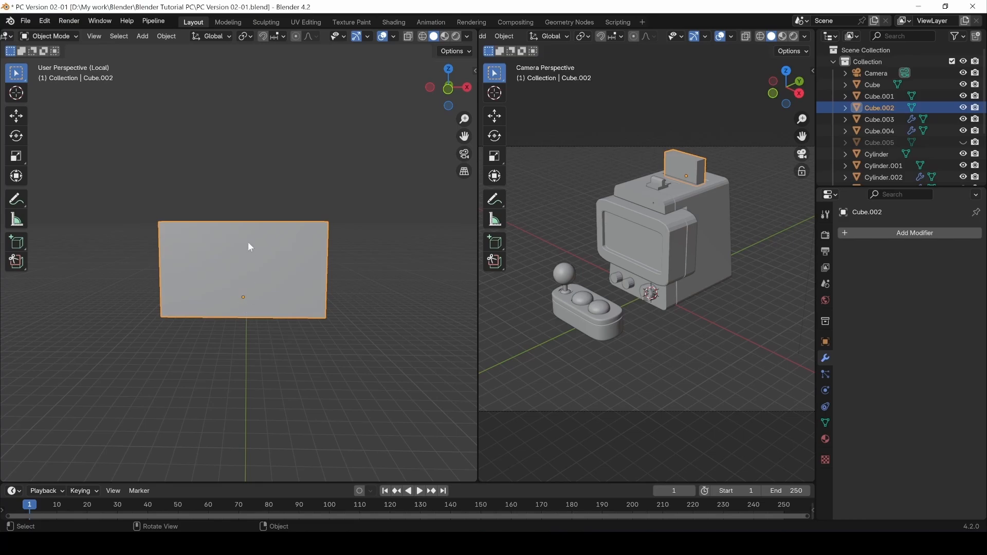
pyautogui.click(166, 37)
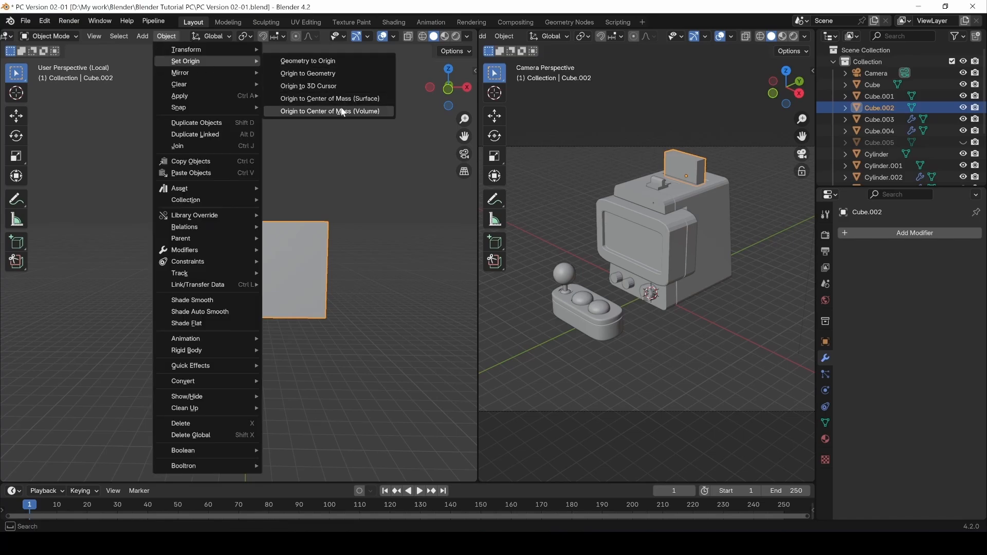
pyautogui.click(338, 99)
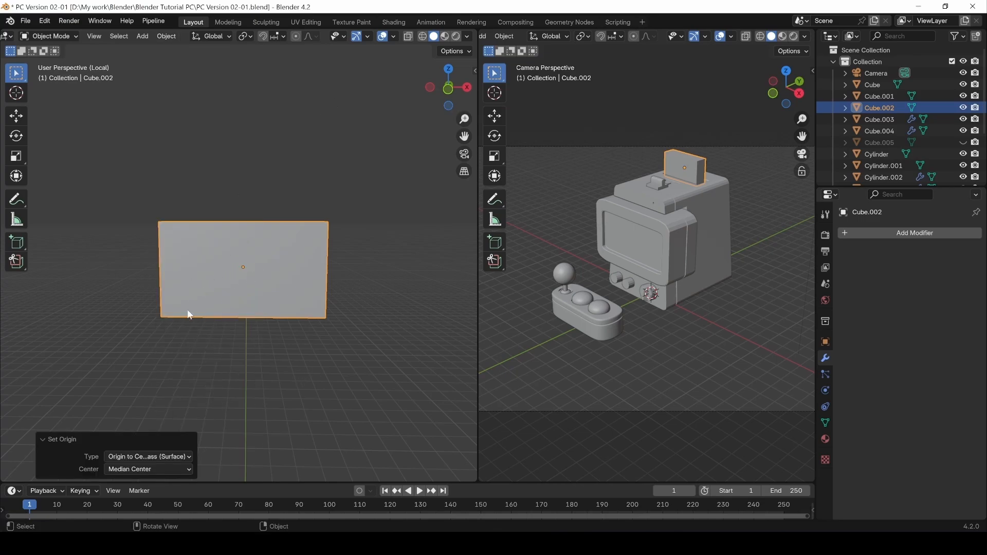
# Add a centred loop cut down the middle of the panel mesh.
pyautogui.press('Tab')
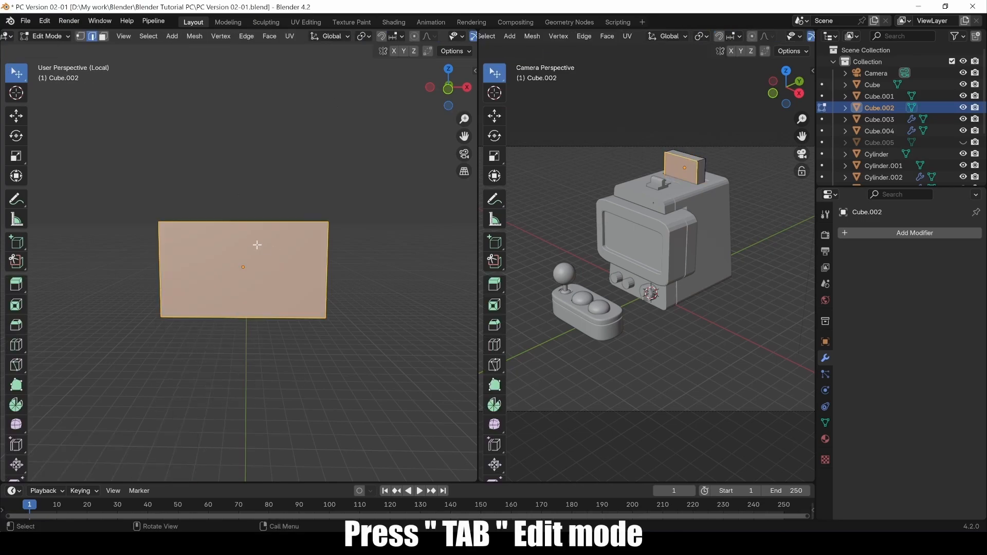
pyautogui.moveTo(114, 72); pyautogui.dragTo(240, 225, button='middle')
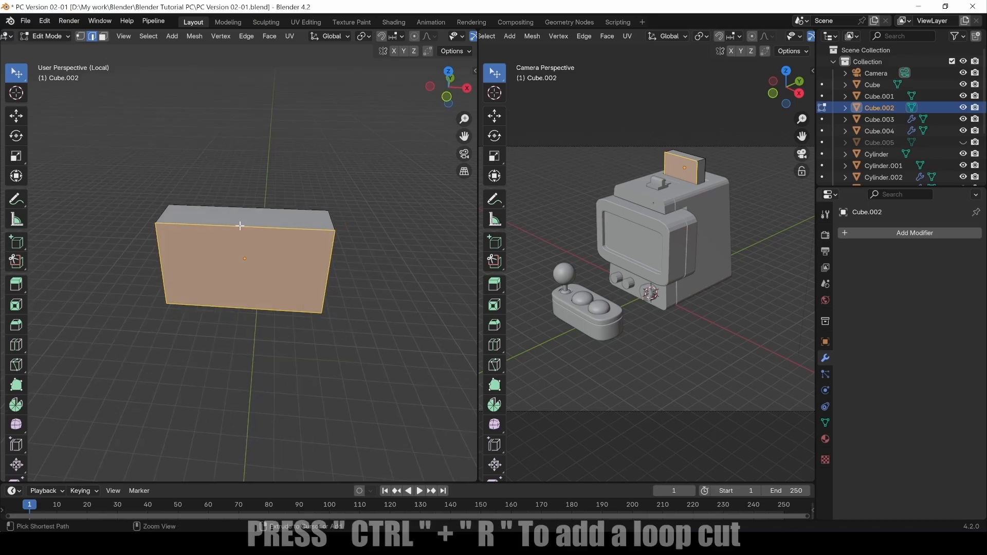
pyautogui.hotkey('ctrl', 'r')
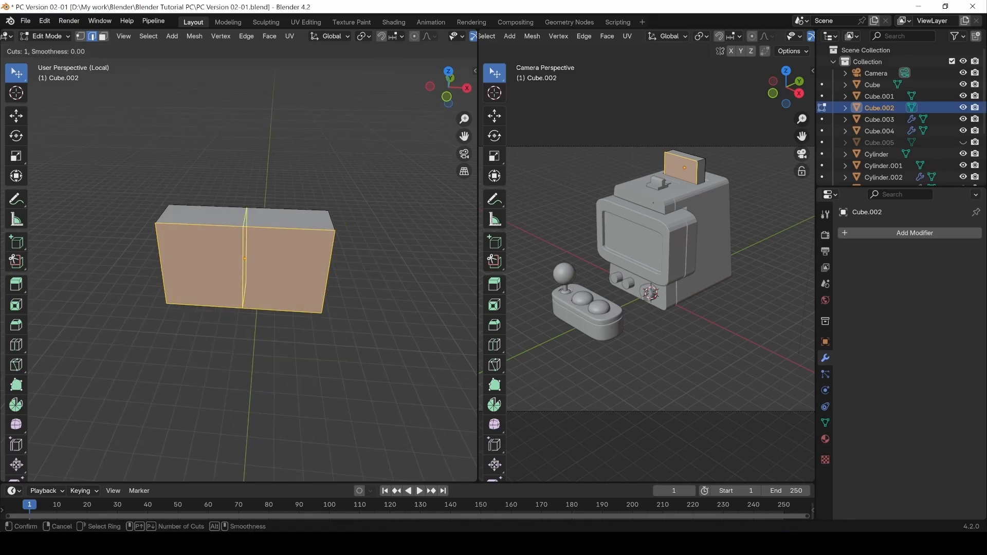
pyautogui.click(240, 225)
pyautogui.rightClick(240, 226)
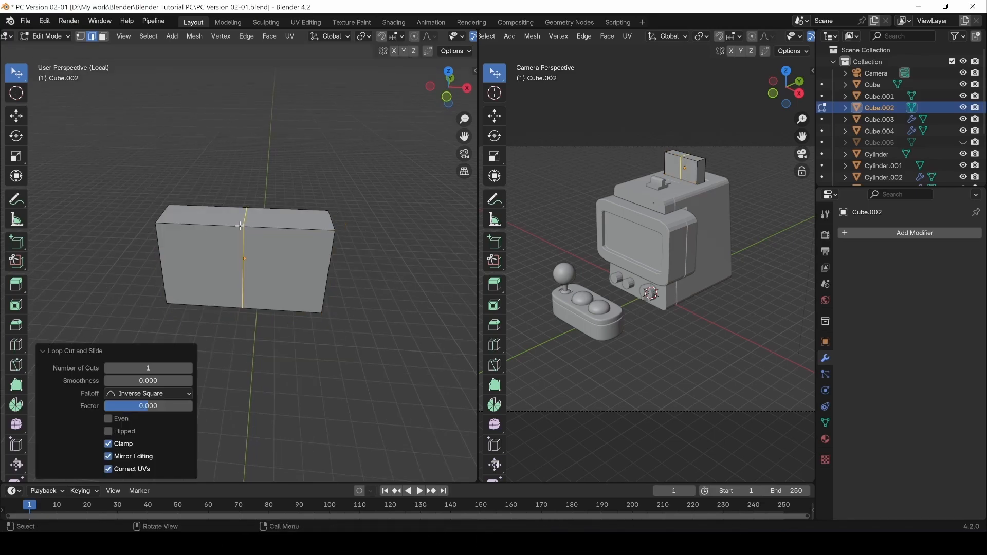
pyautogui.click(253, 319)
pyautogui.keyDown('alt'); pyautogui.moveTo(238, 357); pyautogui.dragTo(147, 181, button='middle'); pyautogui.keyUp('alt')
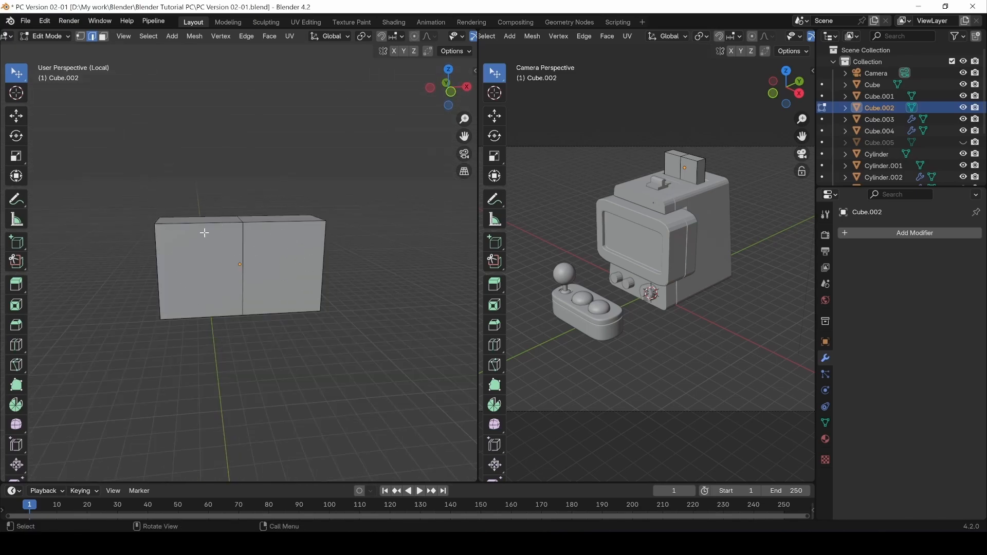
# In wireframe and face select mode, box-select all faces of the left half.
pyautogui.press('z')
pyautogui.click(115, 235)
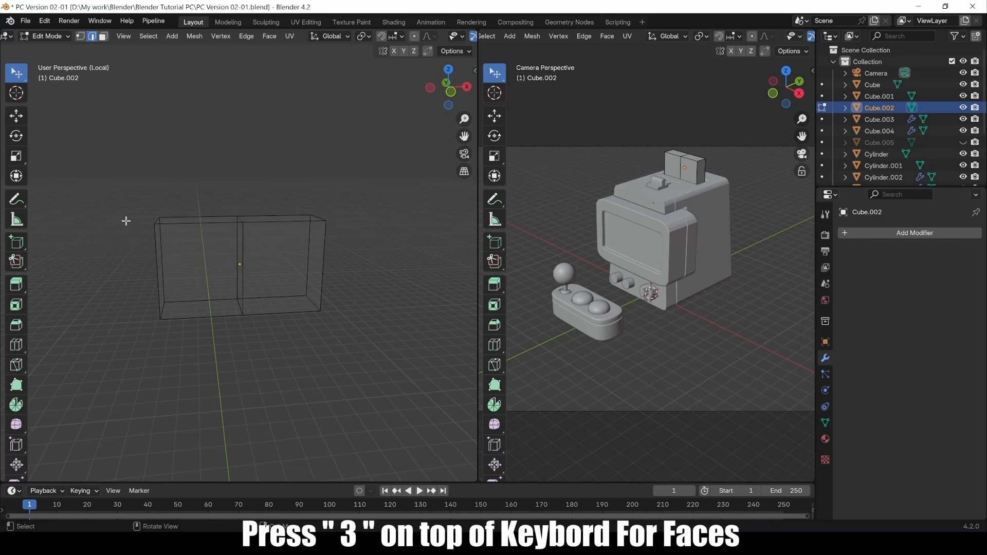
pyautogui.press('3')
pyautogui.moveTo(143, 227); pyautogui.dragTo(139, 204, button='middle')
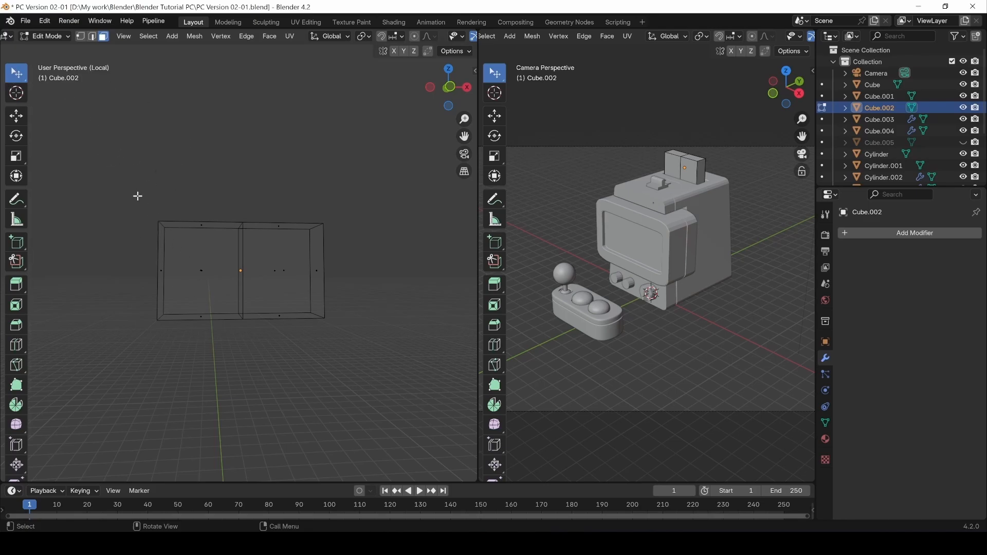
pyautogui.press('b')
pyautogui.moveTo(132, 187); pyautogui.dragTo(187, 355)
pyautogui.click(19, 71)
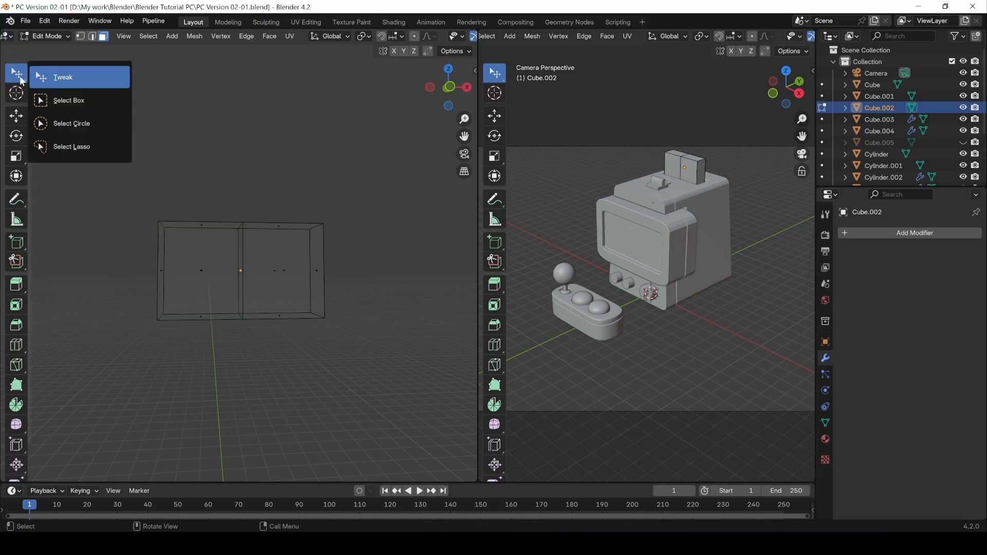
pyautogui.click(69, 102)
pyautogui.moveTo(142, 205); pyautogui.dragTo(221, 392)
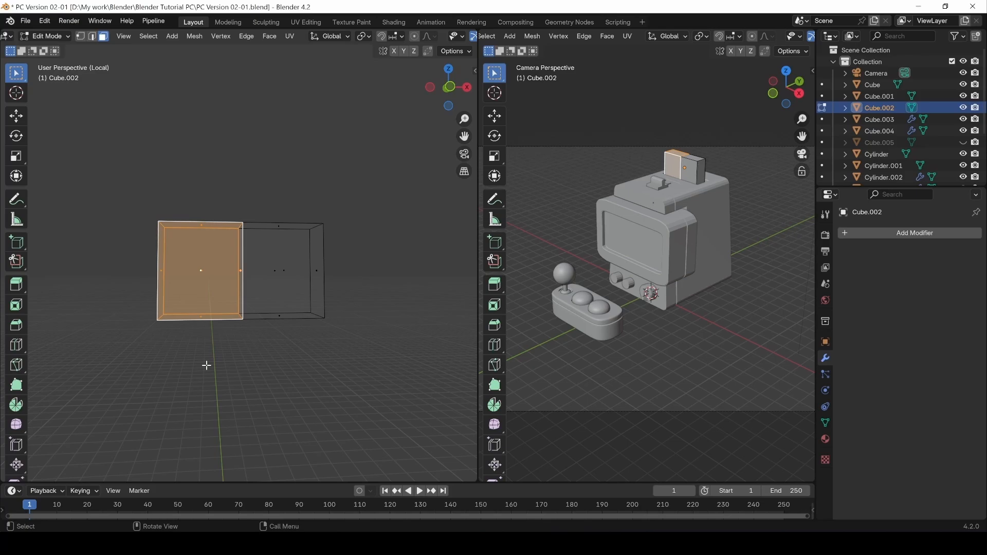
# Delete the left-half faces, restore solid shading and return to Object Mode.
pyautogui.press('x')
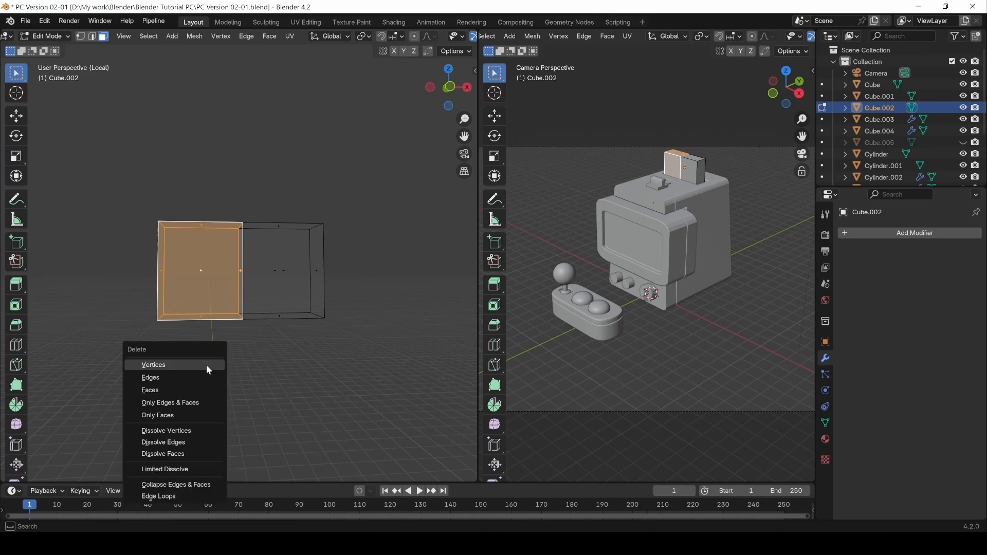
pyautogui.click(163, 390)
pyautogui.moveTo(166, 318)
pyautogui.mouseDown(button='middle')
pyautogui.moveTo(280, 293)
pyautogui.moveTo(234, 303)
pyautogui.moveTo(232, 293)
pyautogui.mouseUp(button='middle')
pyautogui.press('z')
pyautogui.click(322, 264)
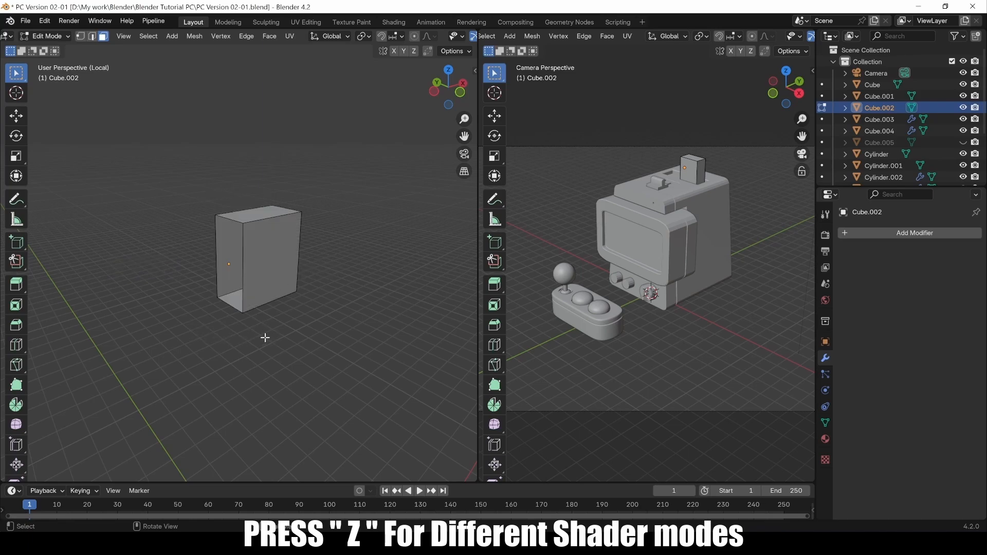
pyautogui.moveTo(265, 337); pyautogui.dragTo(214, 320, button='middle')
pyautogui.press('Tab')
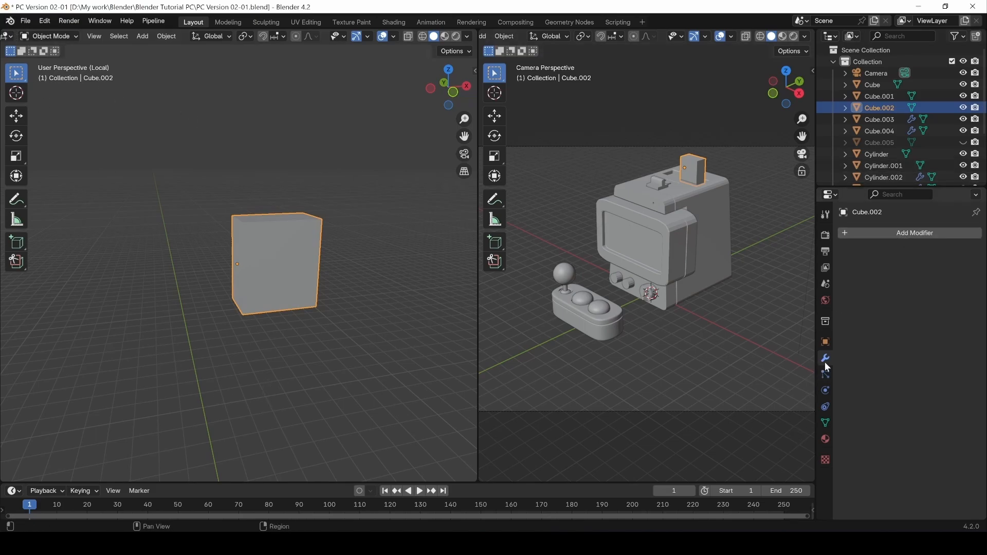
# Add an X-axis Mirror modifier to the top panel Cube.002.
pyautogui.click(891, 232)
pyautogui.moveTo(866, 275)
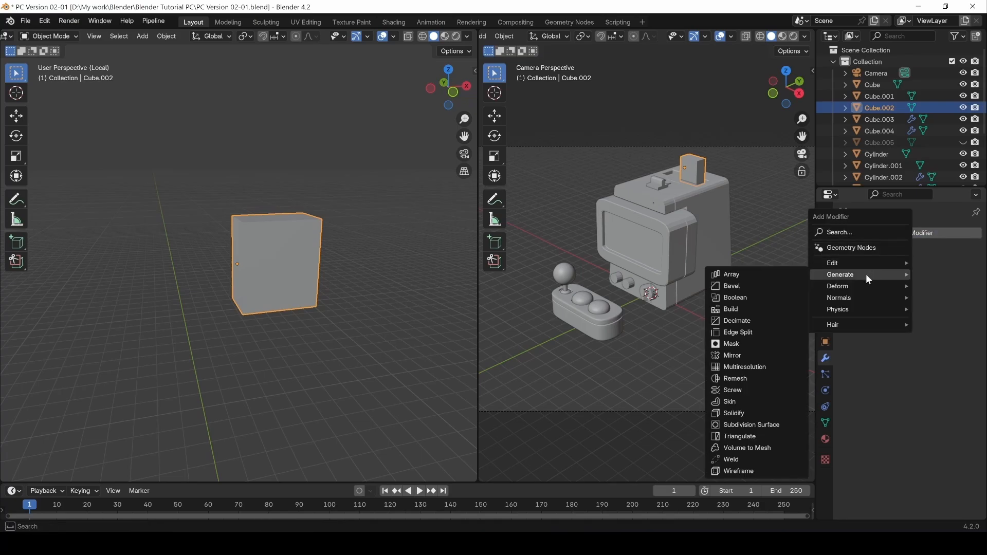
pyautogui.click(728, 355)
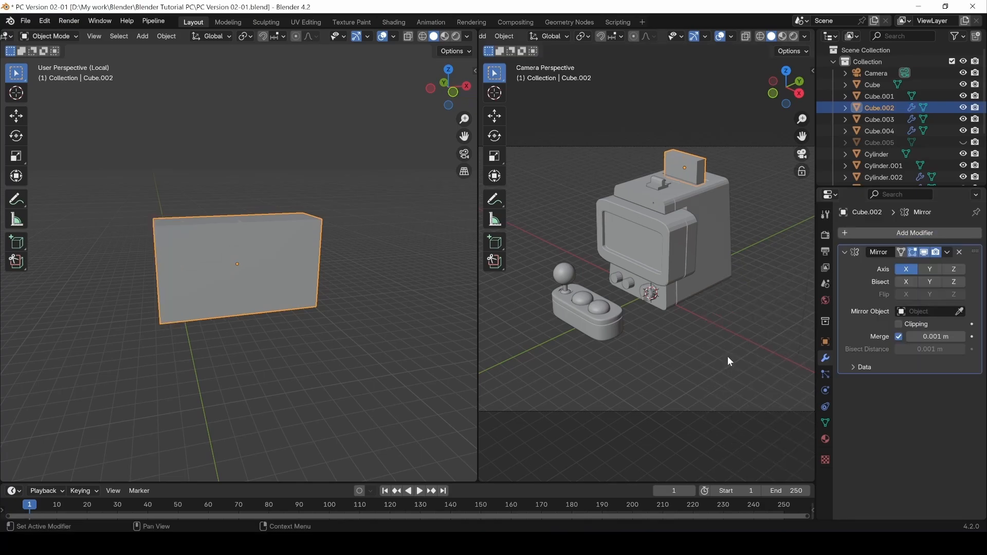
pyautogui.moveTo(264, 323); pyautogui.dragTo(245, 301, button='middle')
# In Edit Mode, try moving the right half's top vertices up-right, then undo.
pyautogui.press('Tab')
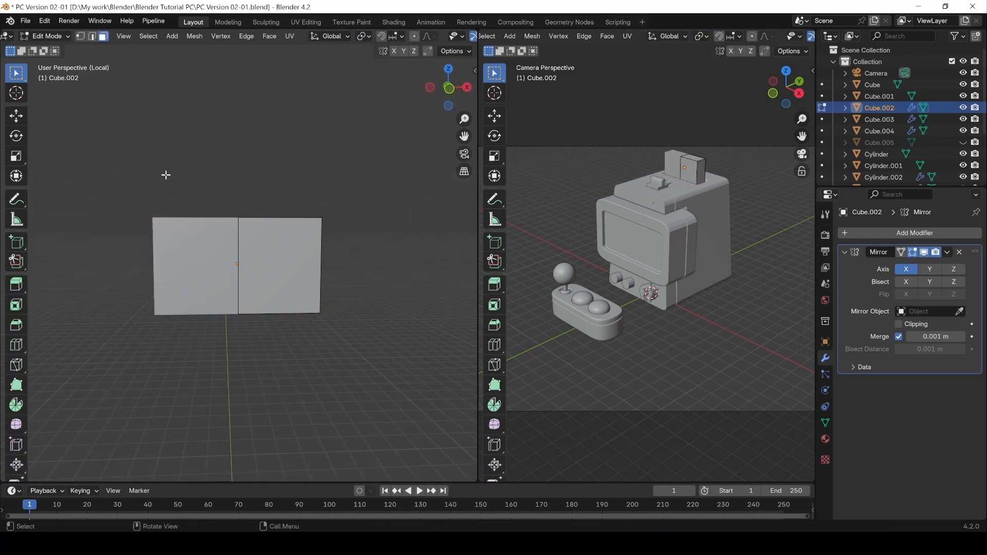
pyautogui.moveTo(166, 174); pyautogui.dragTo(251, 209, button='middle')
pyautogui.click(250, 209)
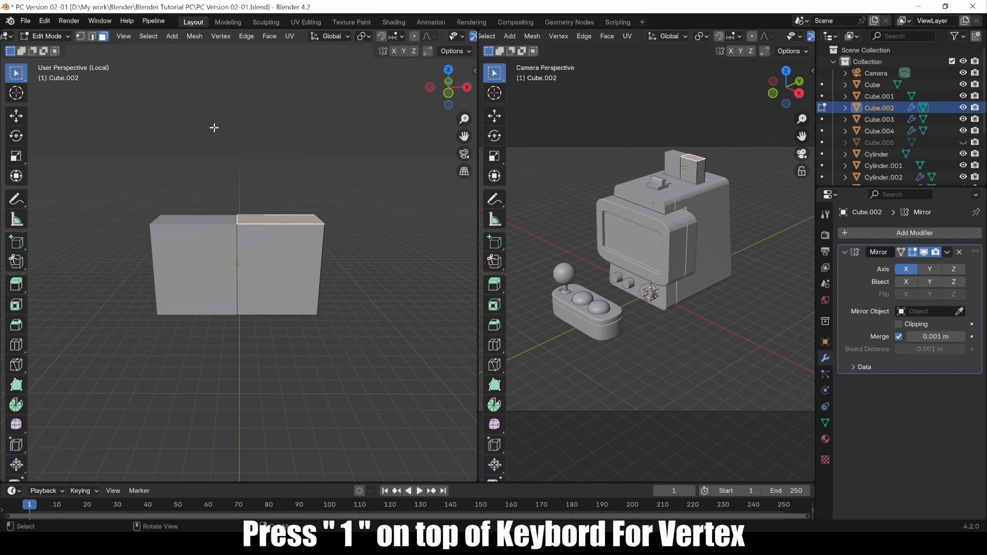
pyautogui.press('1')
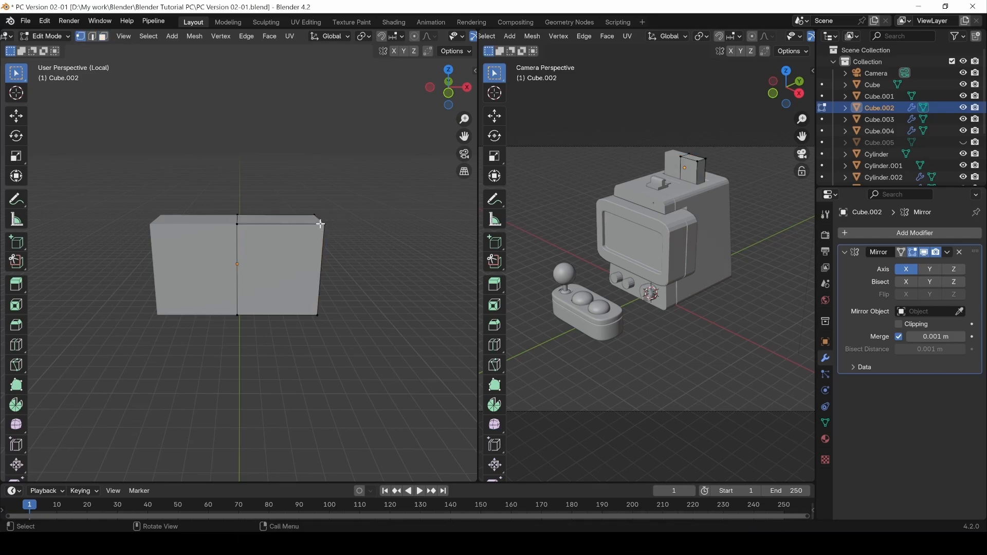
pyautogui.press('g')
pyautogui.click(403, 165)
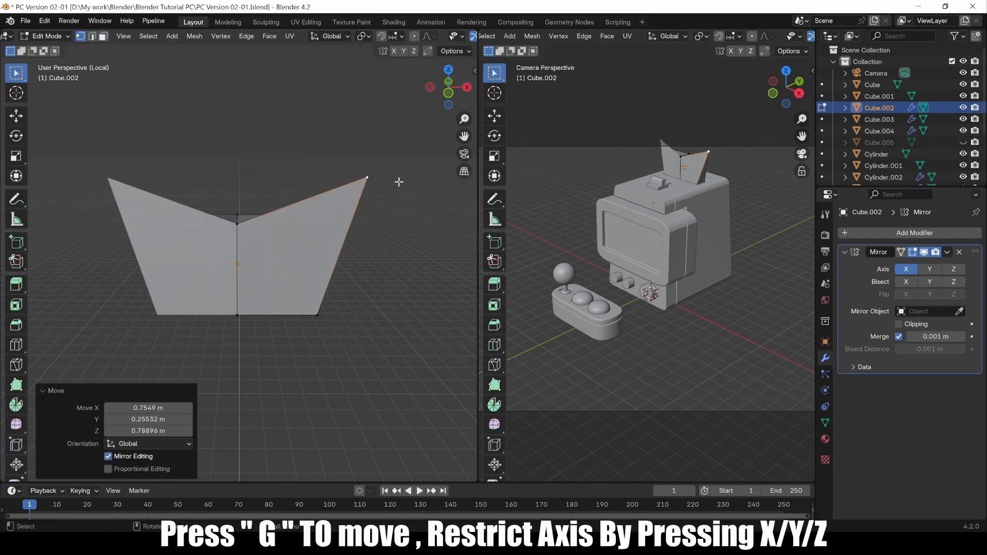
pyautogui.hotkey('ctrl', 'z')
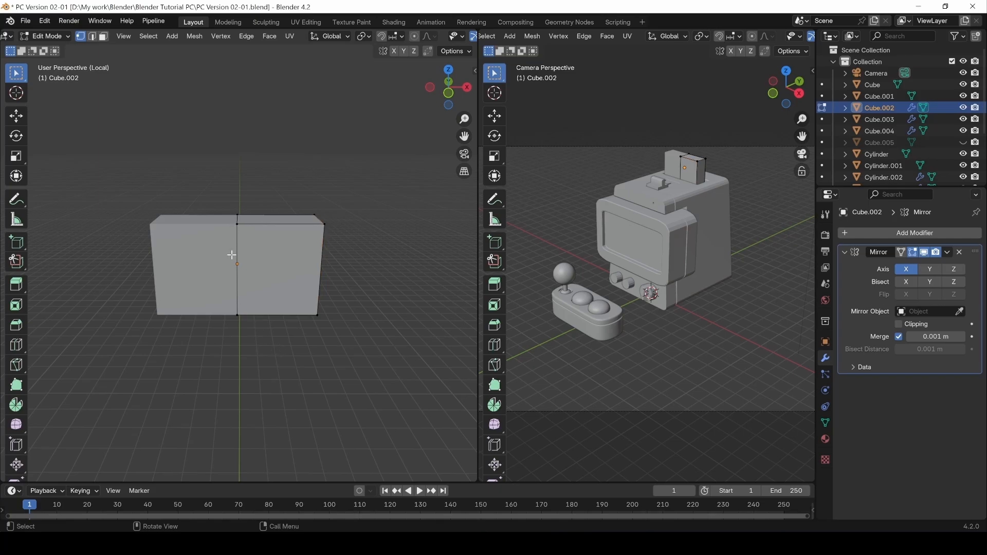
# Try moving the top-centre vertex down, inspect it, then undo the move.
pyautogui.click(238, 208)
pyautogui.press('g')
pyautogui.click(242, 229)
pyautogui.moveTo(241, 229); pyautogui.dragTo(218, 231, button='middle')
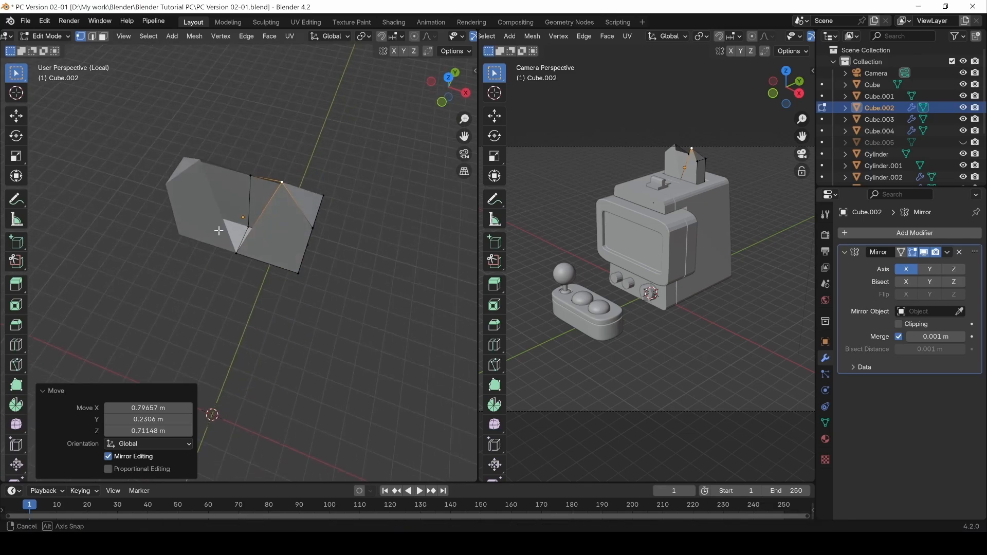
pyautogui.hotkey('ctrl', 'z')
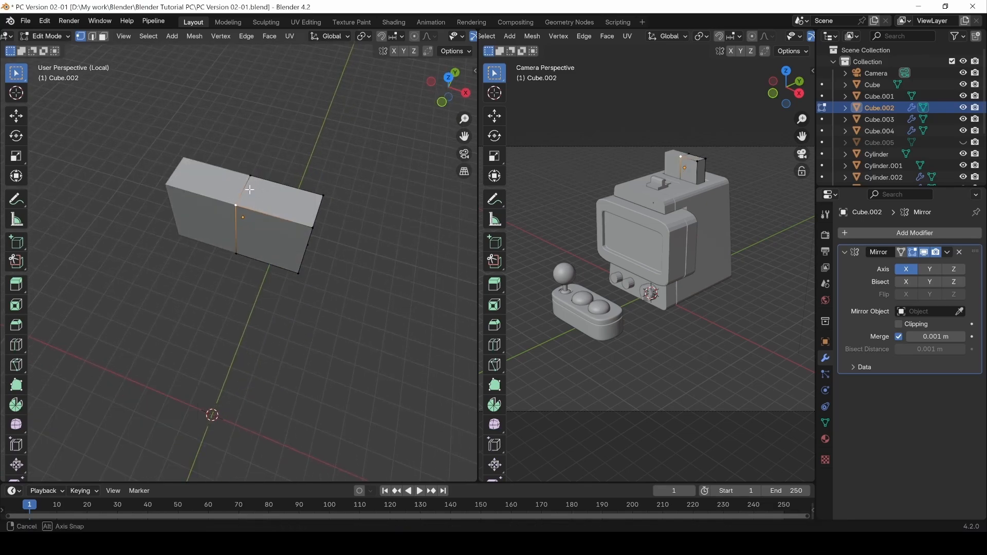
pyautogui.moveTo(250, 190); pyautogui.dragTo(224, 213, button='middle')
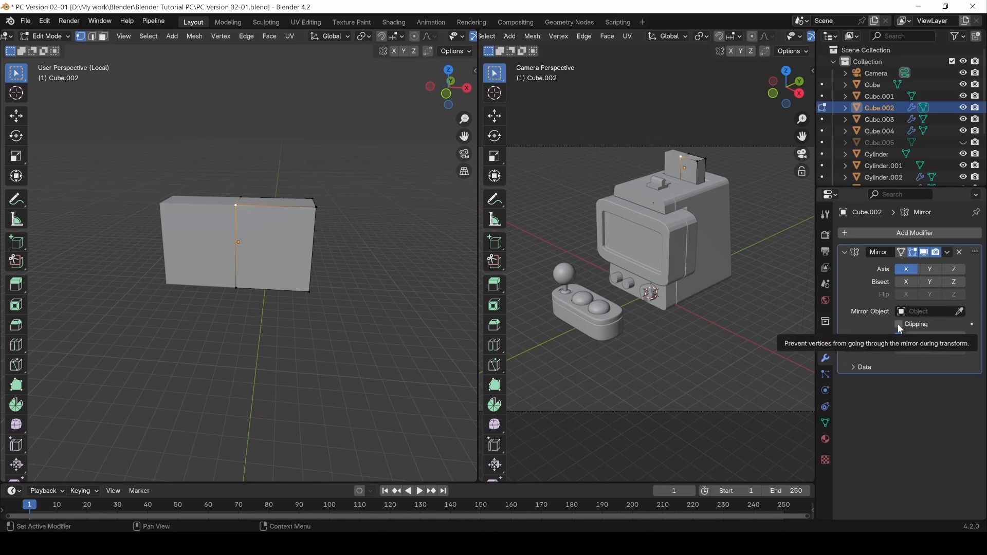
# Enable Clipping on the Mirror modifier, keeping the merge distance at 0.001 m.
pyautogui.click(898, 325)
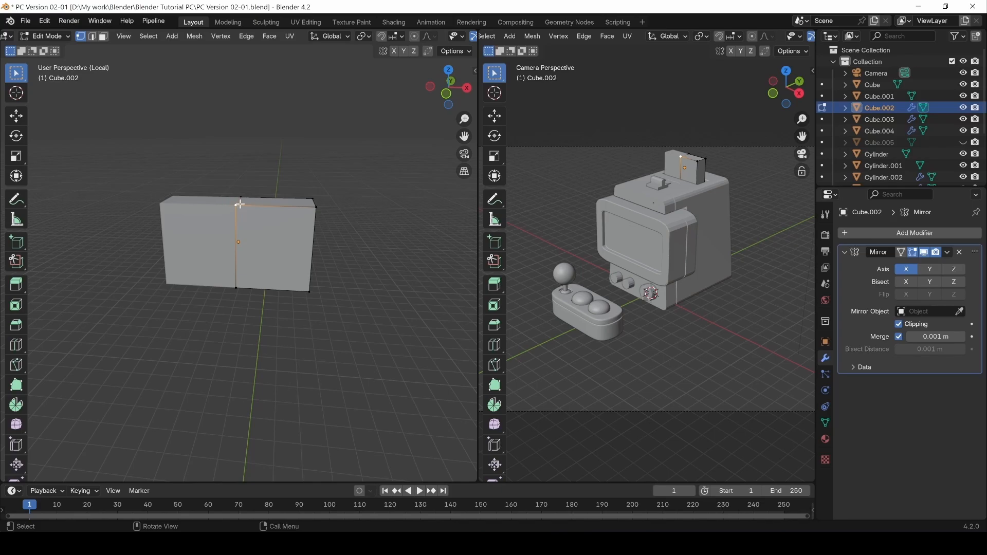
pyautogui.click(933, 337)
pyautogui.click(406, 309)
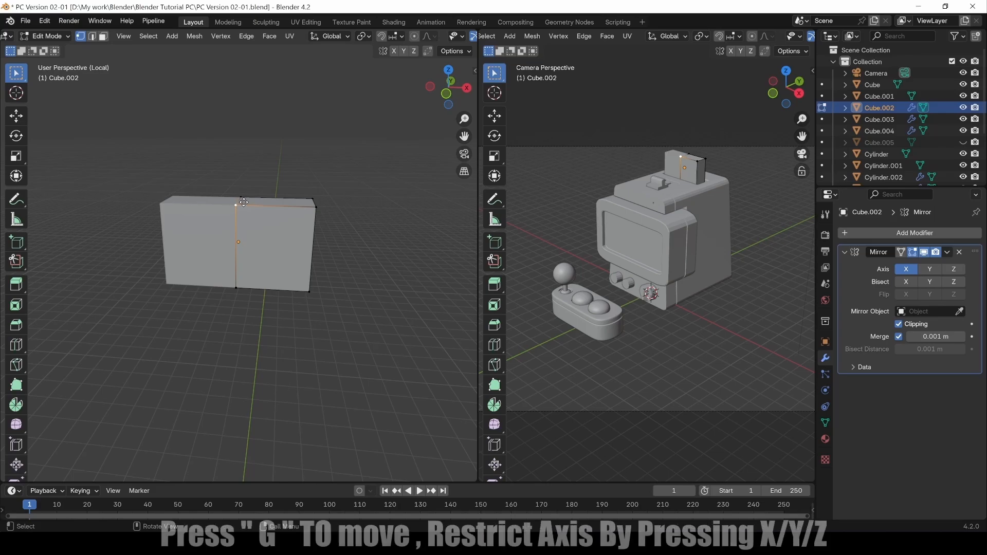
# Raise the top vertex into a peak, undo it, and deselect the flat-topped block.
pyautogui.press('g')
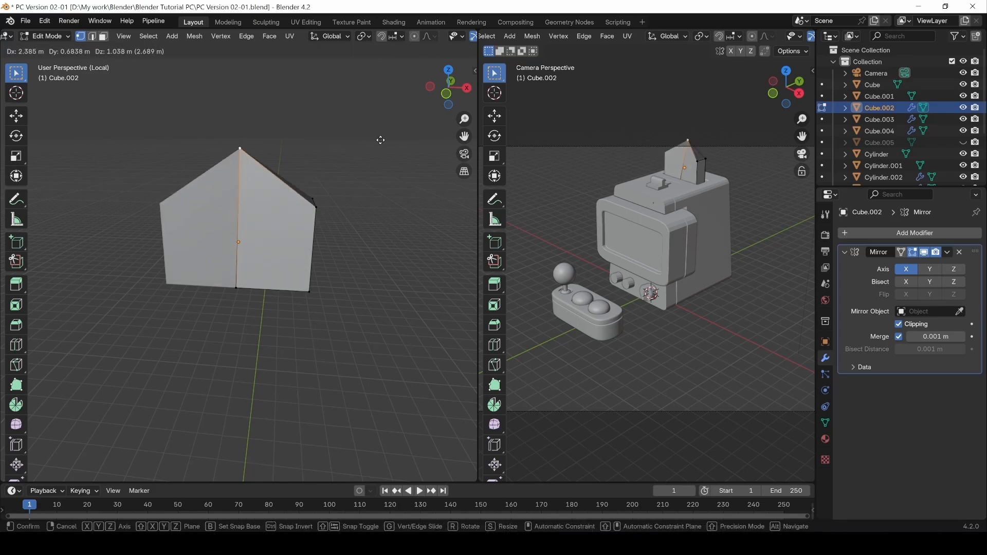
pyautogui.click(295, 153)
pyautogui.hotkey('ctrl', 'z')
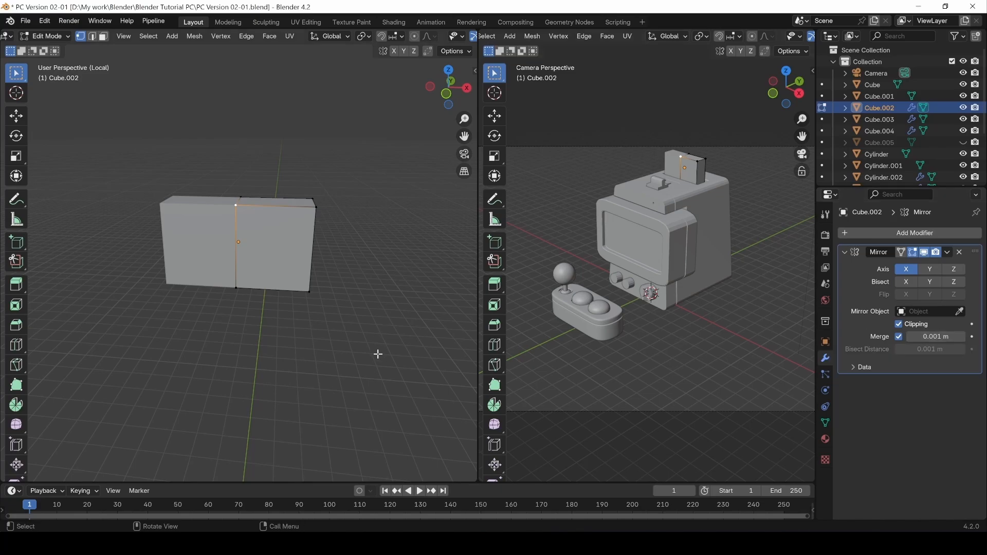
pyautogui.click(244, 312)
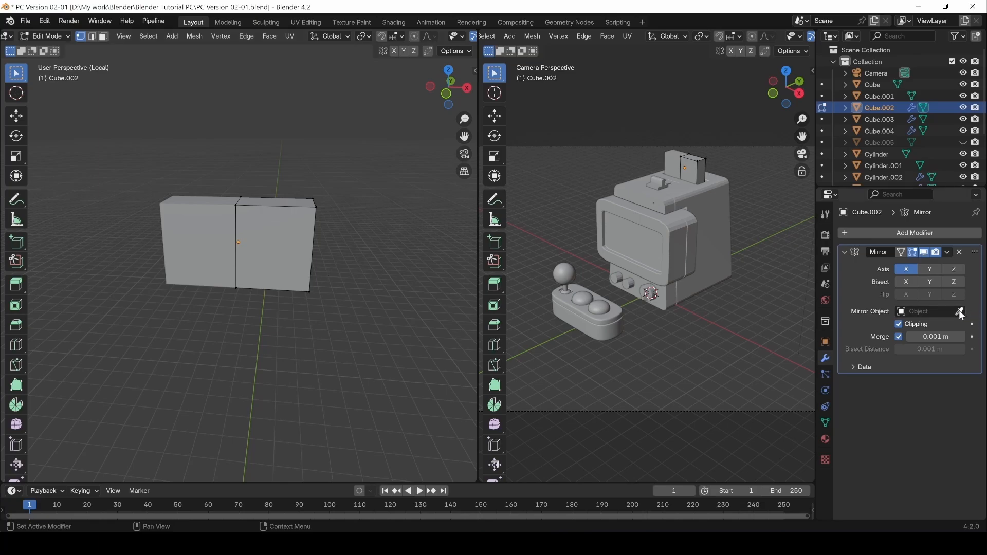
pyautogui.keyDown('shift'); pyautogui.moveTo(240, 368); pyautogui.dragTo(247, 336, button='middle'); pyautogui.keyUp('shift')
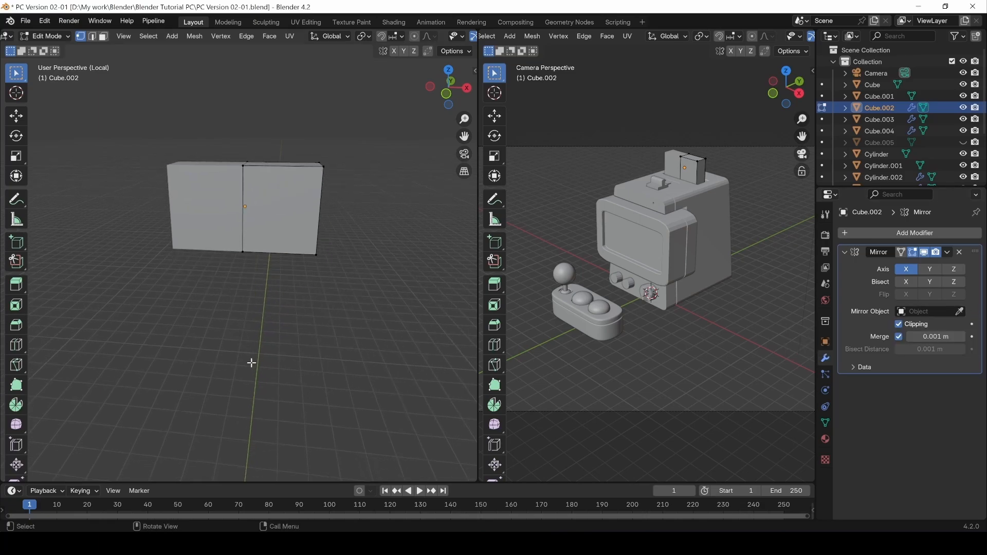
pyautogui.scroll(-3, 251, 363)
# Return to Object Mode and add a Plain Axes Empty.
pyautogui.press('Tab')
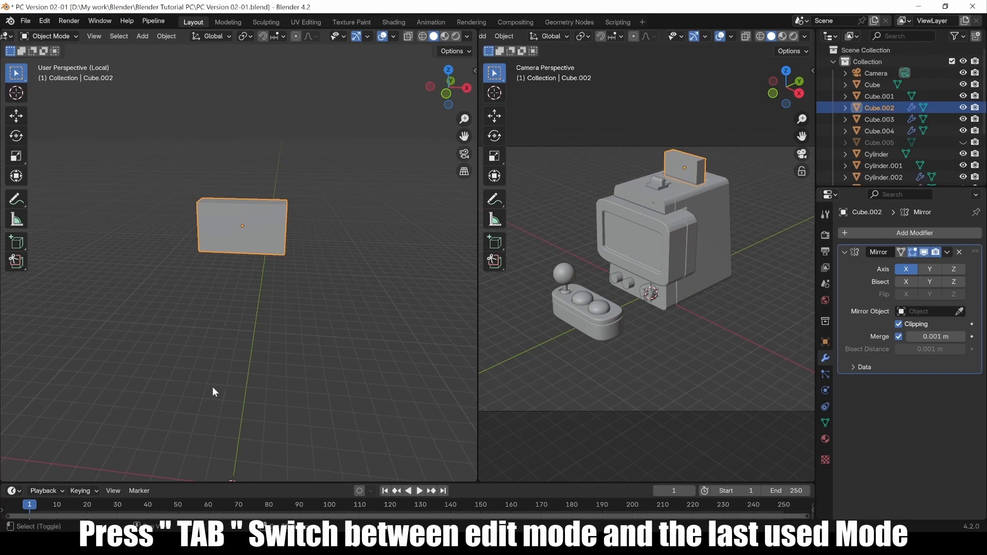
pyautogui.hotkey('shift', 'a')
pyautogui.moveTo(171, 303)
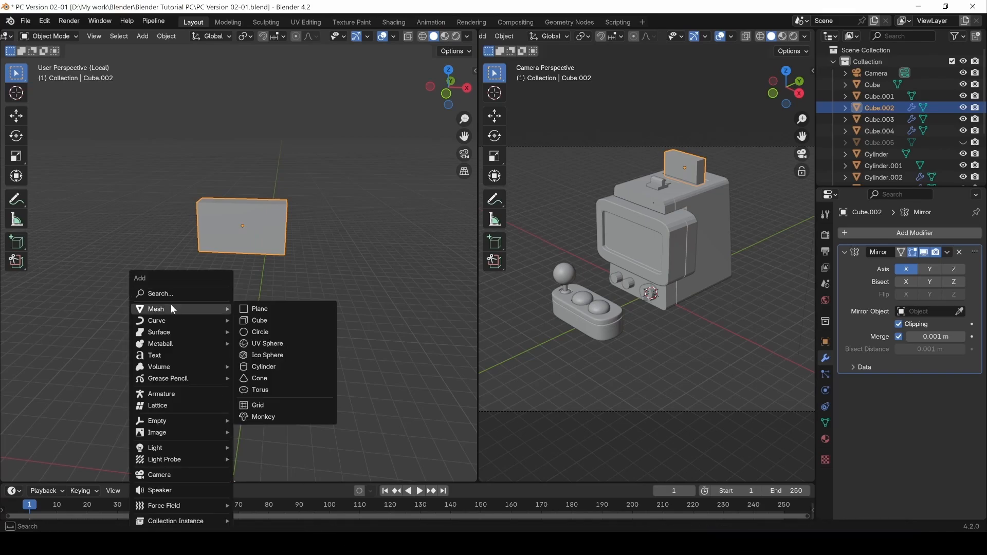
pyautogui.moveTo(171, 420)
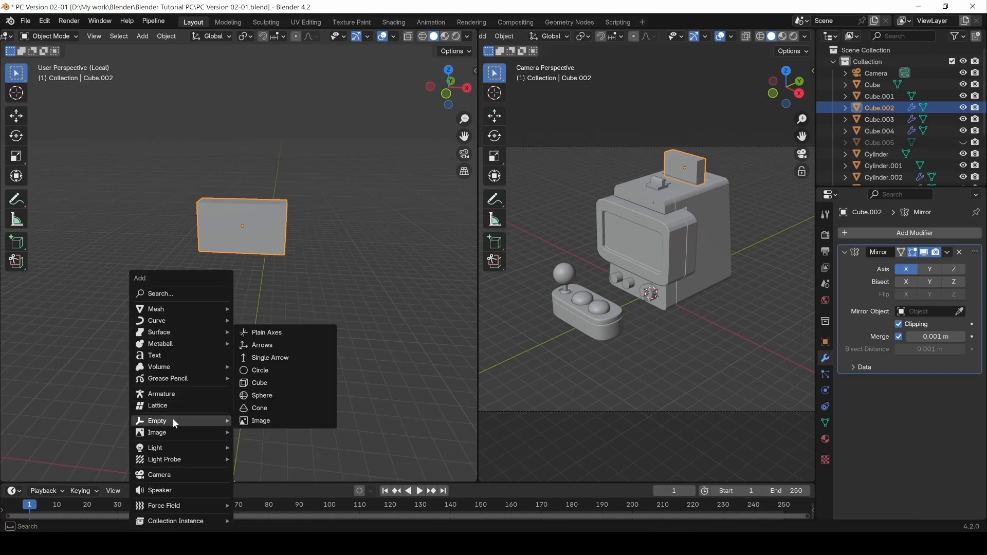
pyautogui.click(263, 334)
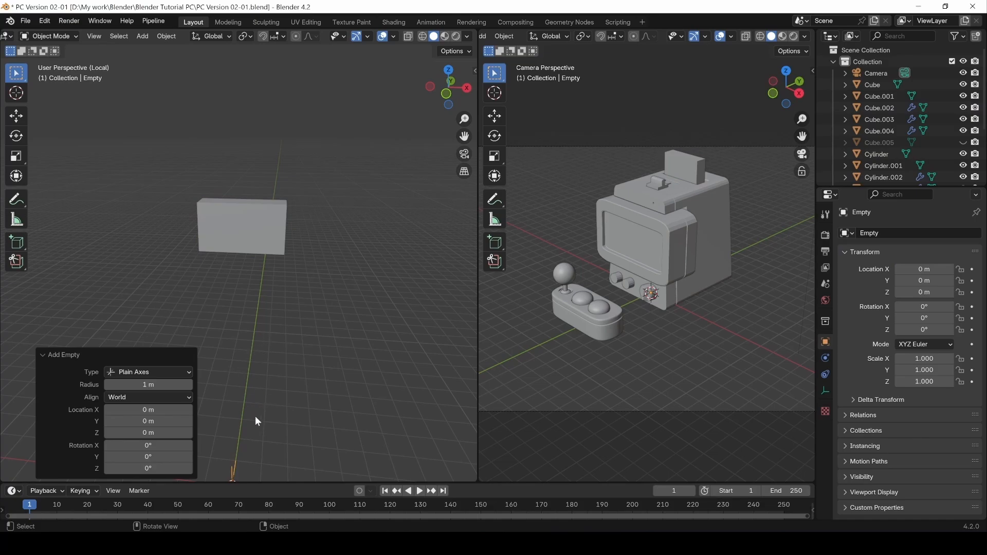
pyautogui.moveTo(255, 415); pyautogui.dragTo(239, 382, button='middle')
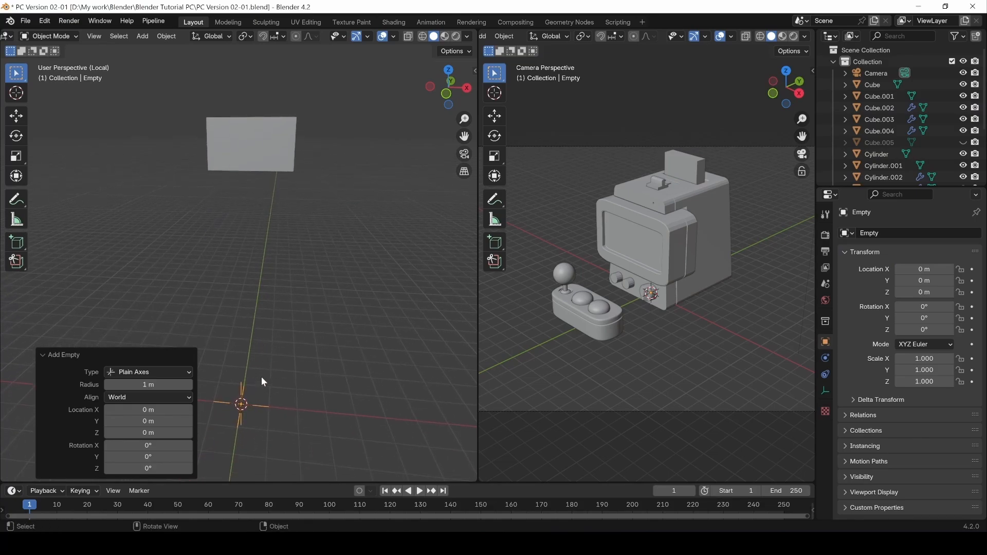
# Move the Empty to 8.9055 m height on Z and 3.4495 m on Y.
pyautogui.press('g')
pyautogui.press('z')
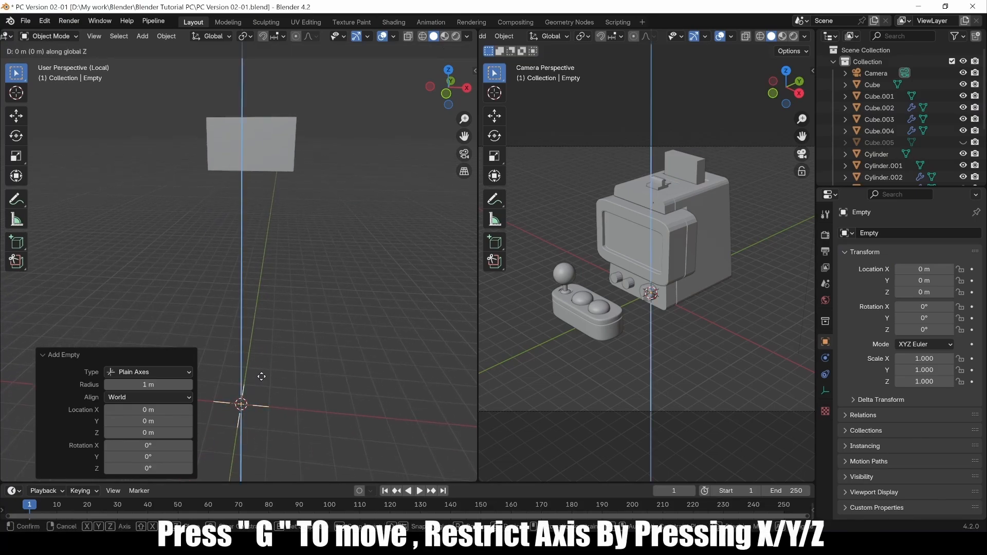
pyautogui.click(255, 106)
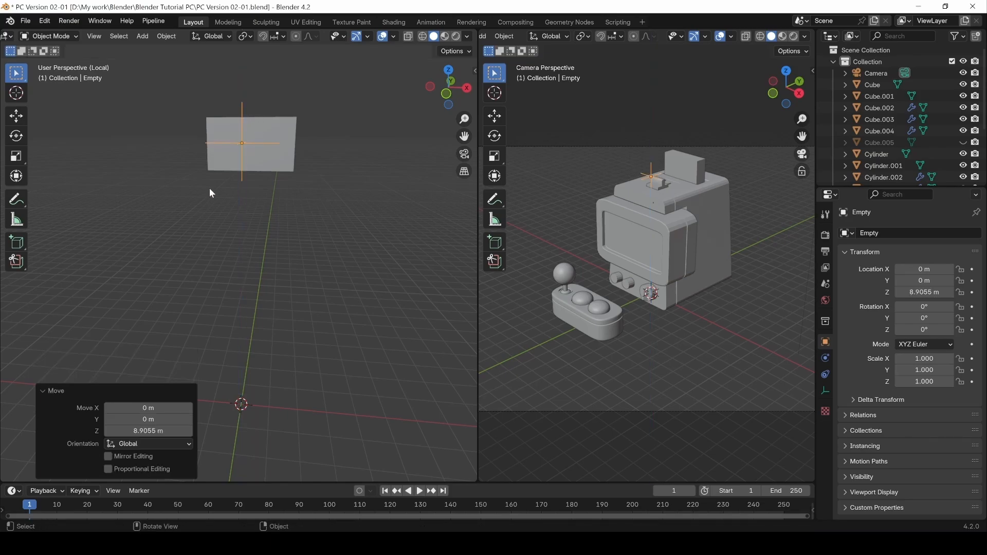
pyautogui.moveTo(209, 187); pyautogui.dragTo(285, 273, button='middle')
pyautogui.press('g')
pyautogui.press('y')
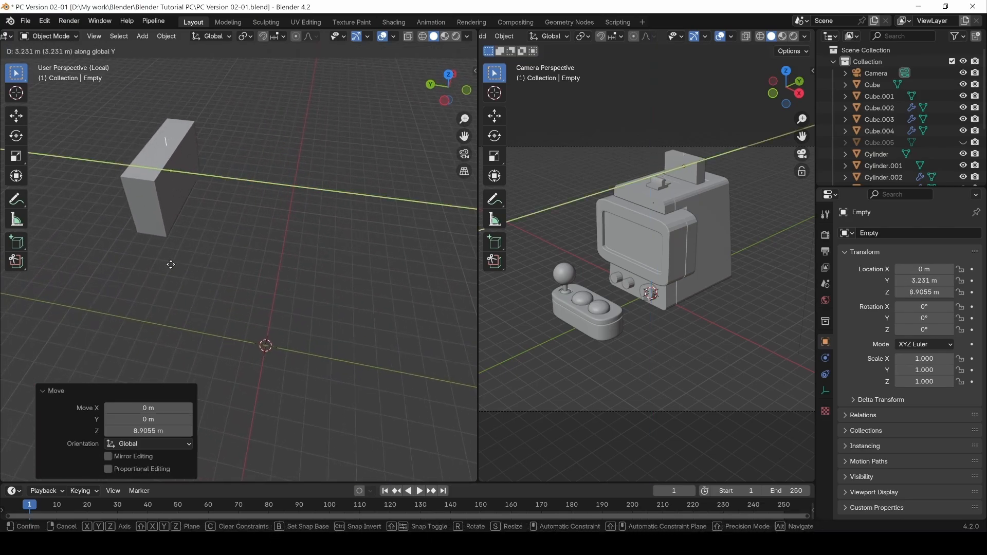
pyautogui.click(163, 262)
pyautogui.moveTo(274, 218); pyautogui.dragTo(174, 264, button='middle')
# Set the Empty as the Mirror Object of the marquee block's modifier.
pyautogui.click(216, 281)
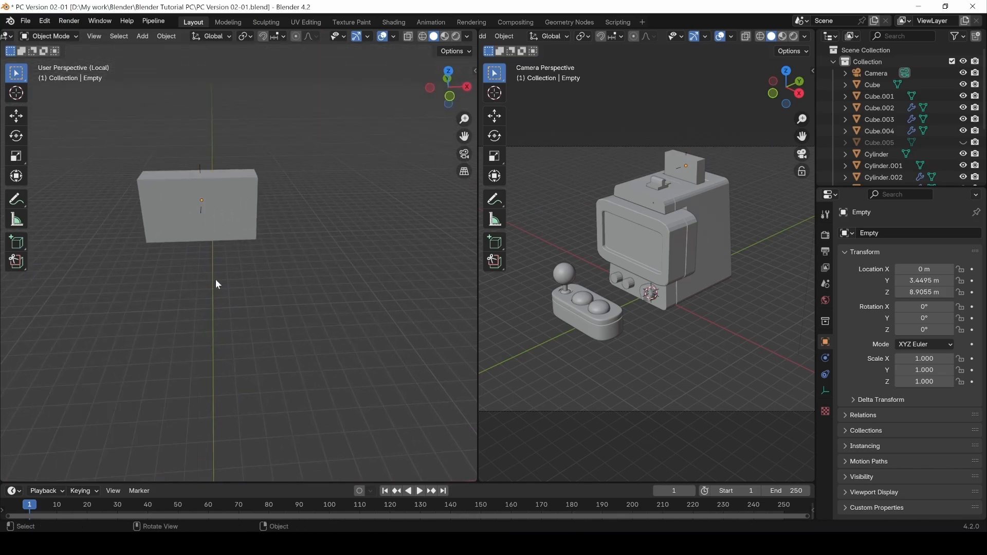
pyautogui.click(220, 215)
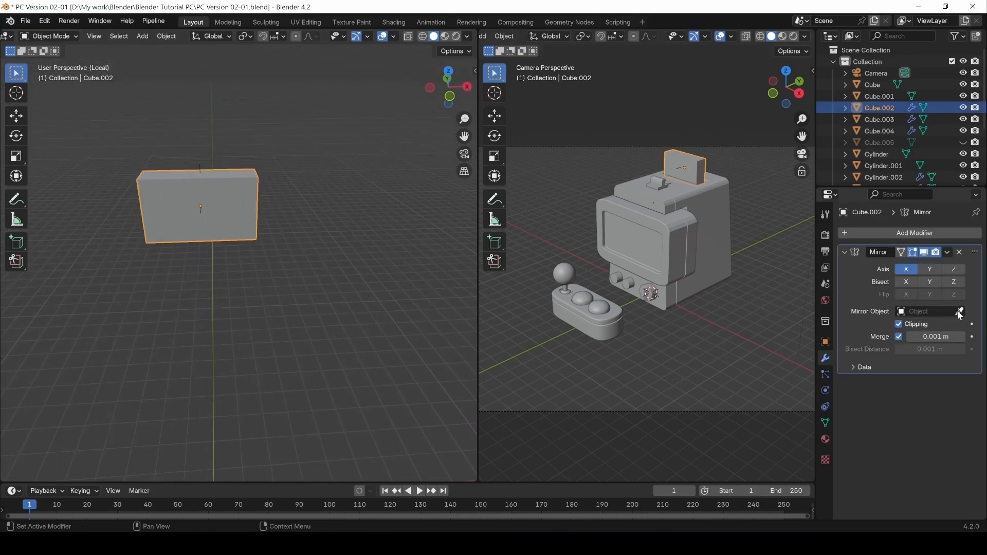
pyautogui.click(959, 311)
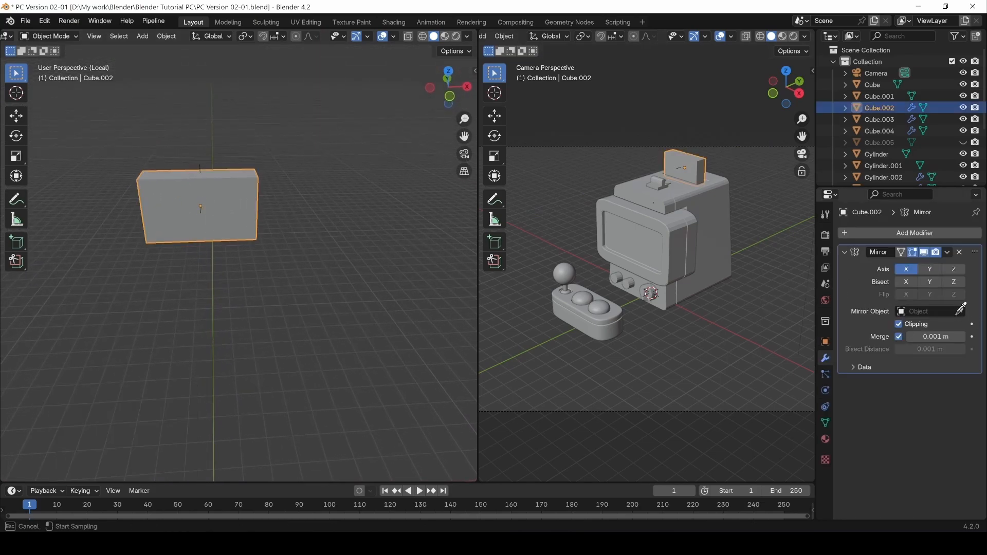
pyautogui.click(201, 166)
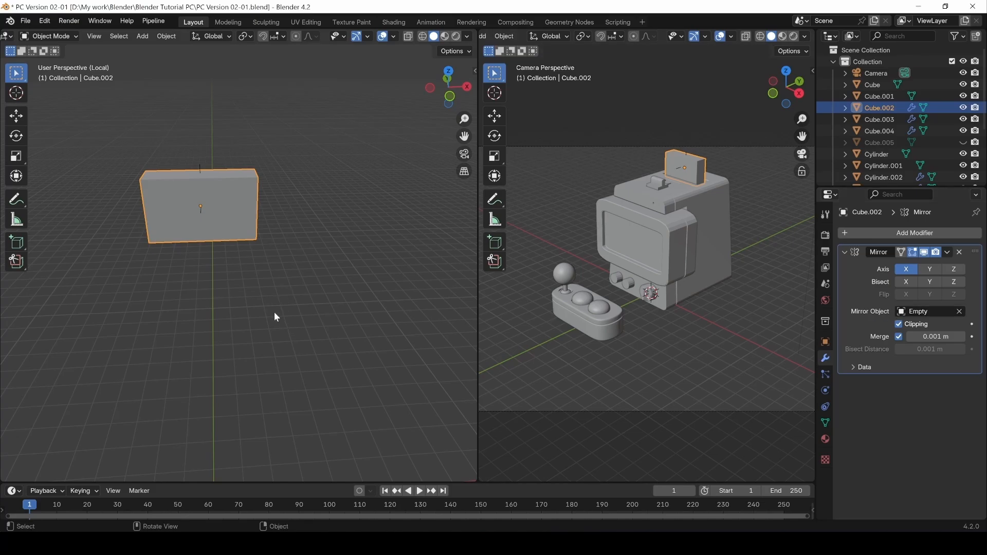
# Test moving the Empty to X -1.2982 m, then undo those changes.
pyautogui.click(199, 167)
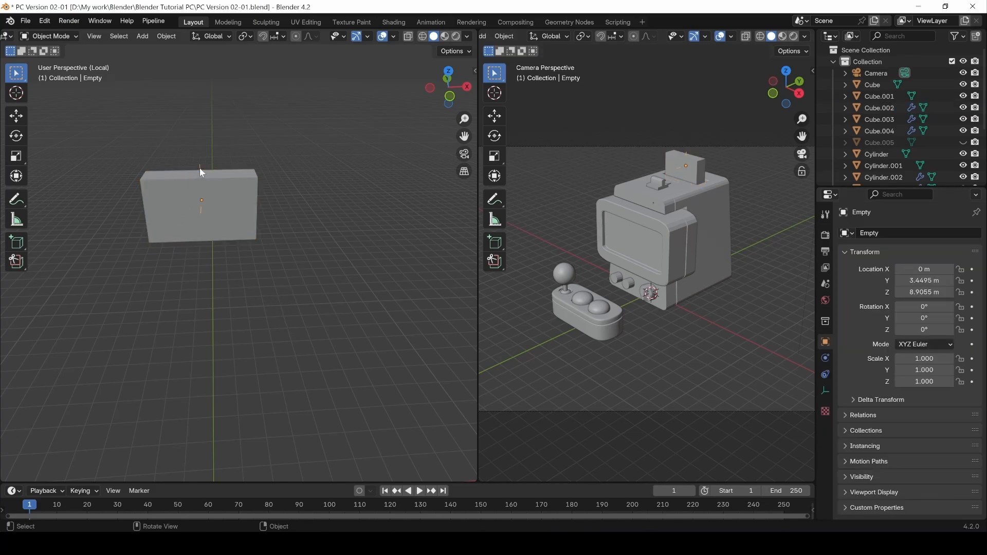
pyautogui.press('g')
pyautogui.press('x')
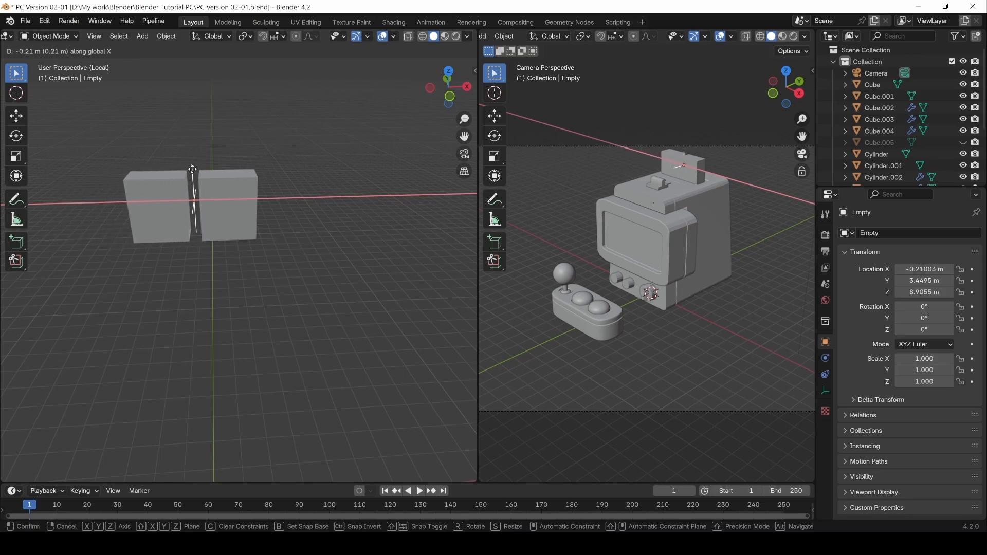
pyautogui.click(178, 349)
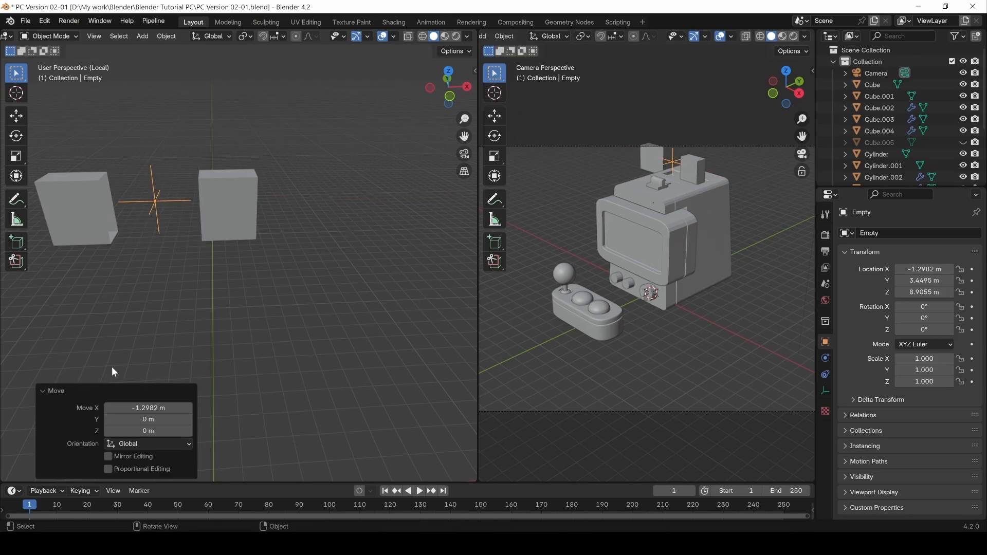
pyautogui.press('Delete')
pyautogui.press('a')
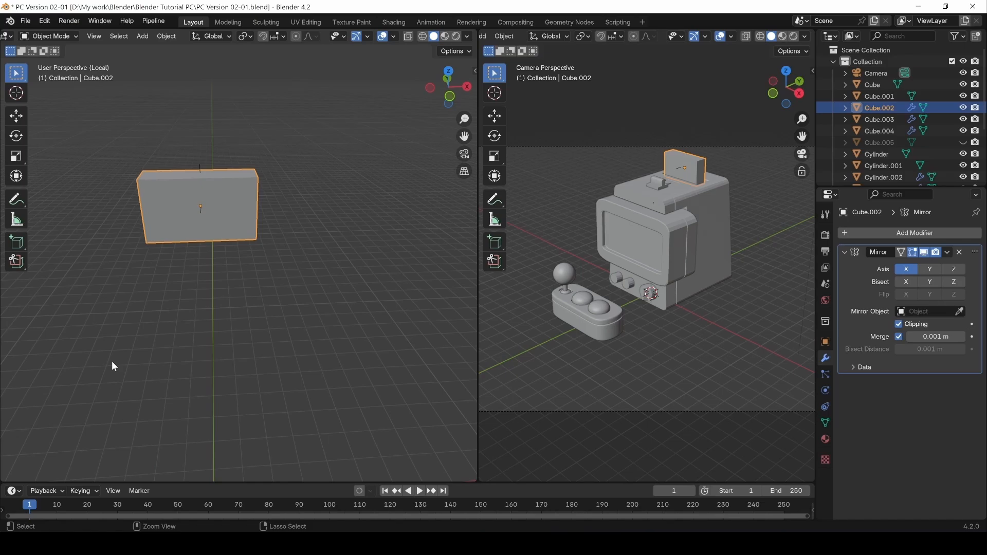
pyautogui.hotkey('ctrl', 'z')
# Delete the Empty and reselect the marquee block.
pyautogui.click(153, 307)
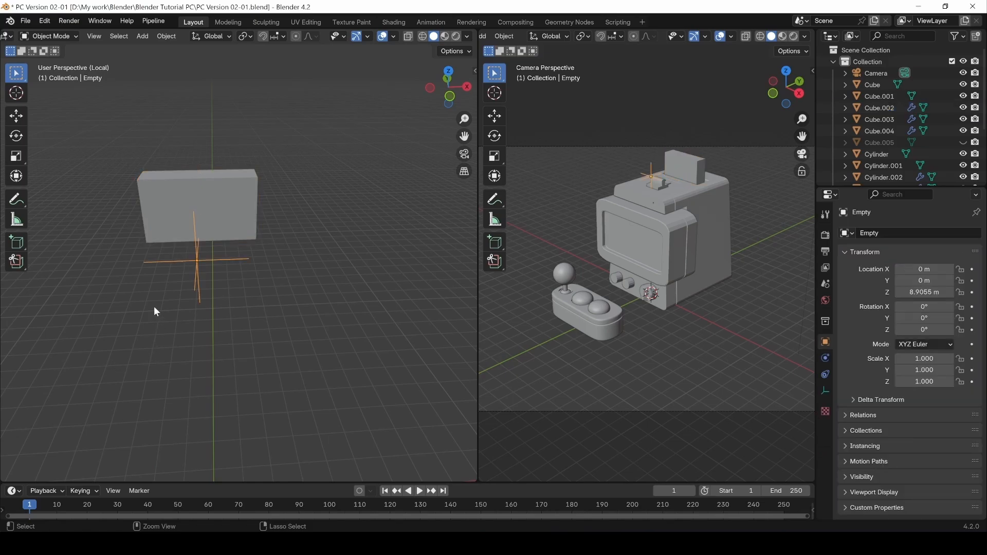
pyautogui.press('Delete')
pyautogui.click(210, 234)
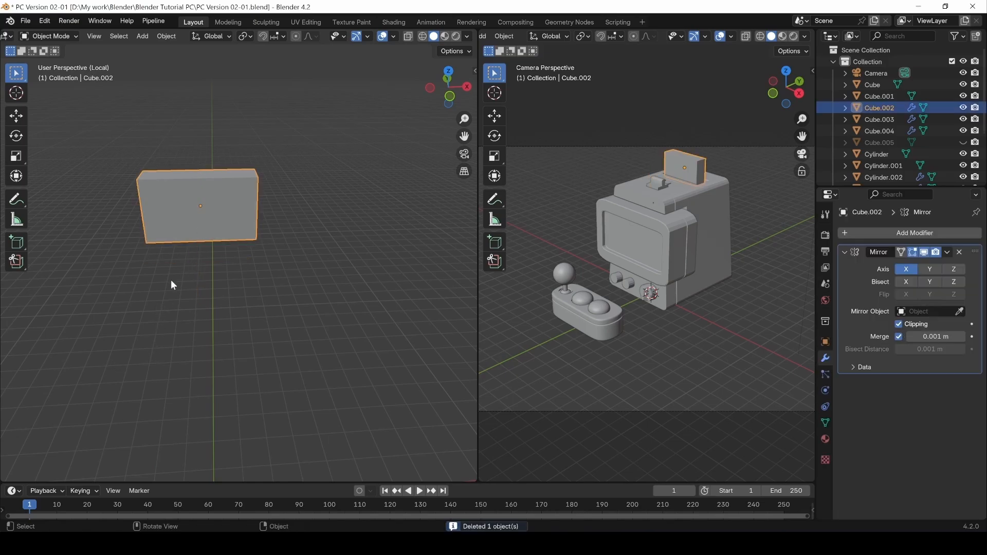
pyautogui.moveTo(205, 242); pyautogui.dragTo(251, 195, button='middle')
# In Edit Mode, add a loop cut across the marquee block's right half.
pyautogui.press('Tab')
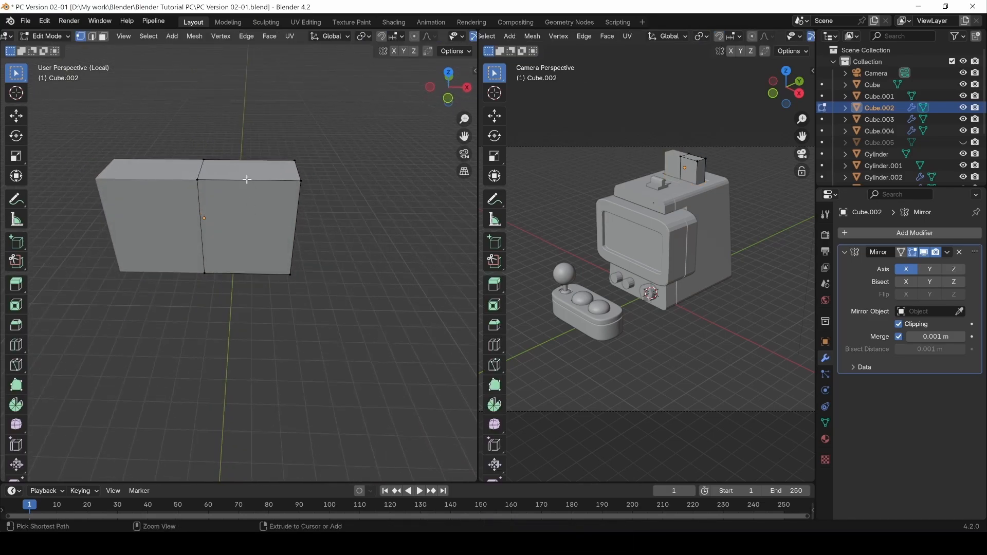
pyautogui.hotkey('ctrl', 'r')
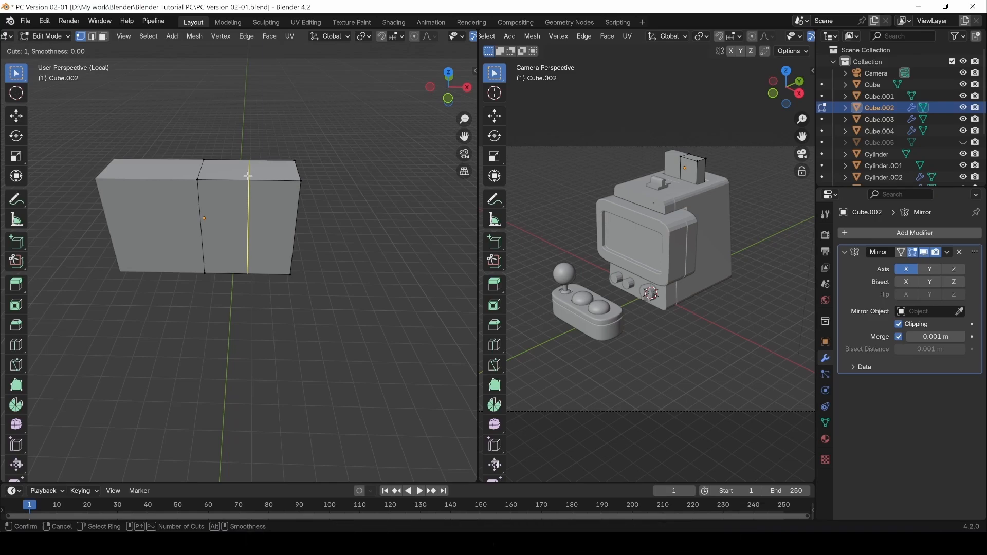
pyautogui.click(248, 176)
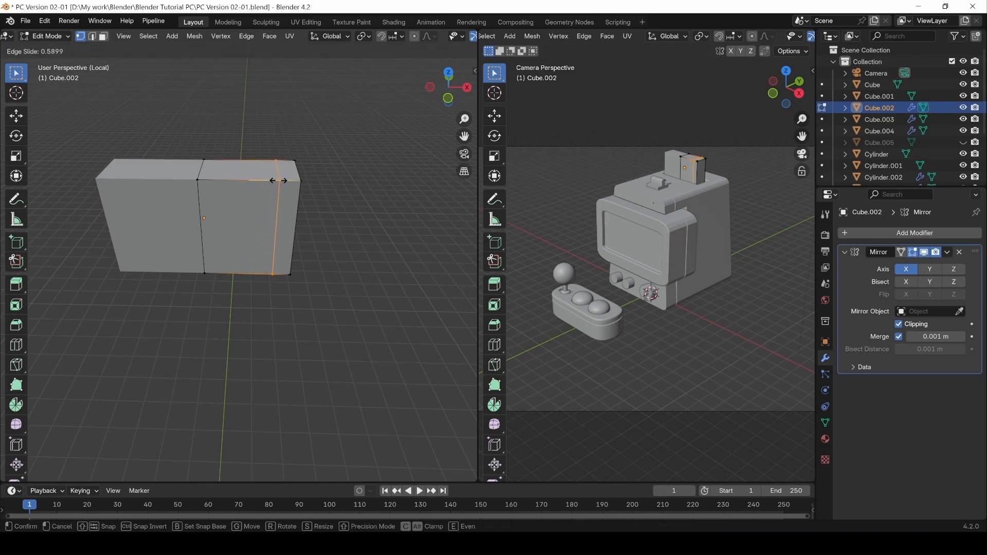
pyautogui.click(278, 181)
pyautogui.moveTo(278, 184); pyautogui.dragTo(201, 258, button='middle')
# Move the middle front face of the right half -0.33167 m along Y.
pyautogui.press('3')
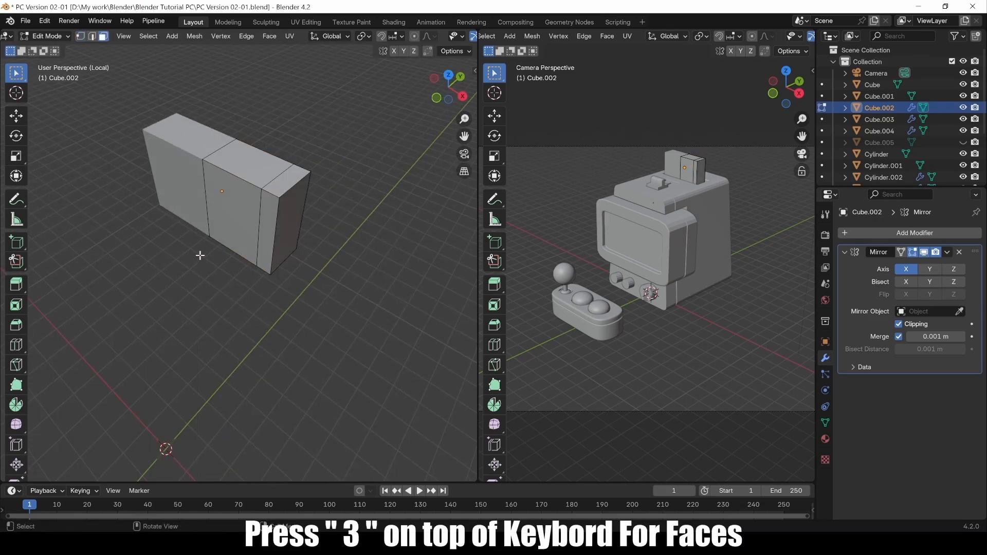
pyautogui.click(233, 213)
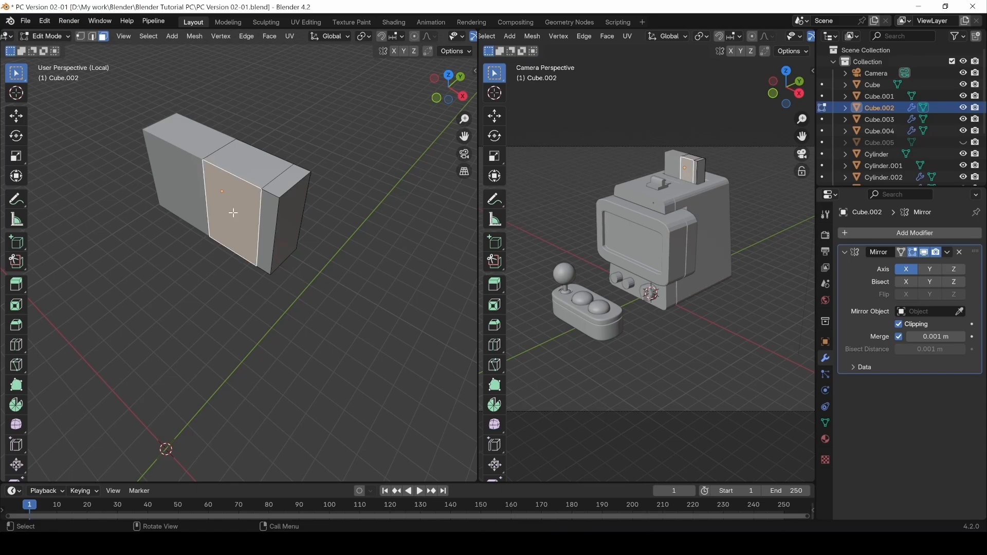
pyautogui.click(17, 118)
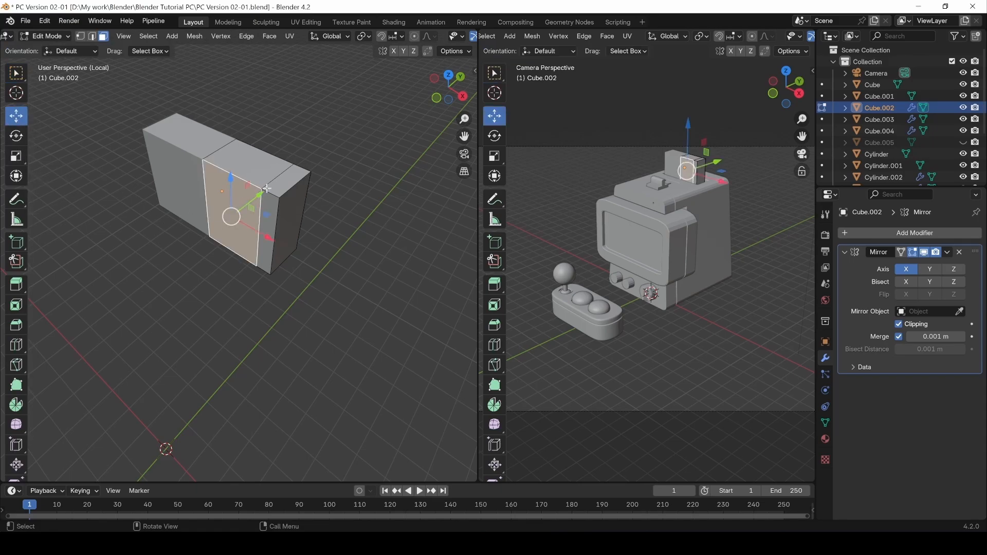
pyautogui.moveTo(259, 192)
pyautogui.mouseDown()
pyautogui.moveTo(236, 204)
pyautogui.moveTo(243, 201)
pyautogui.mouseUp()
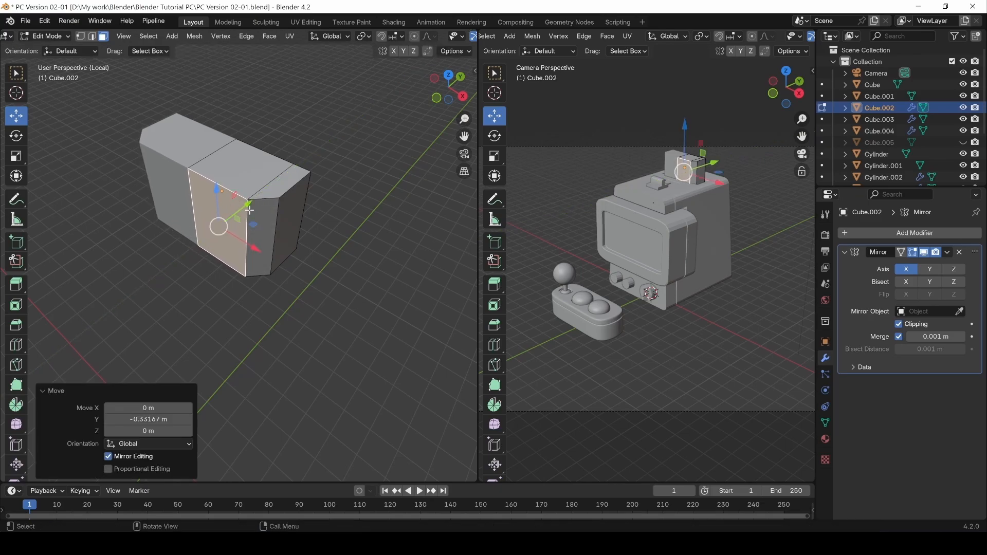
pyautogui.moveTo(243, 201); pyautogui.dragTo(242, 267, button='middle')
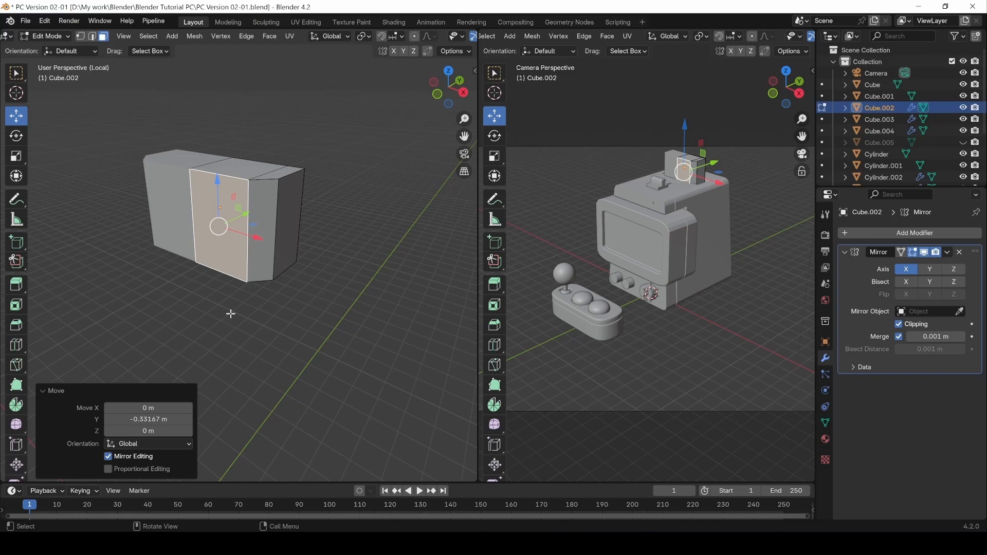
# Extrude the selected face of Cube.002 outward to lengthen the box.
pyautogui.moveTo(238, 320); pyautogui.dragTo(253, 267, button='middle')
pyautogui.click(251, 274)
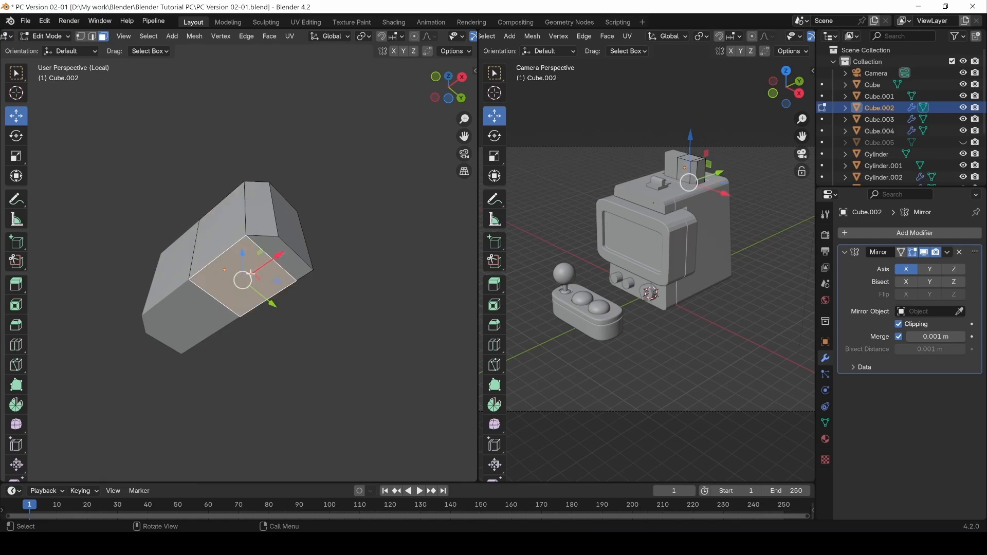
pyautogui.press('e')
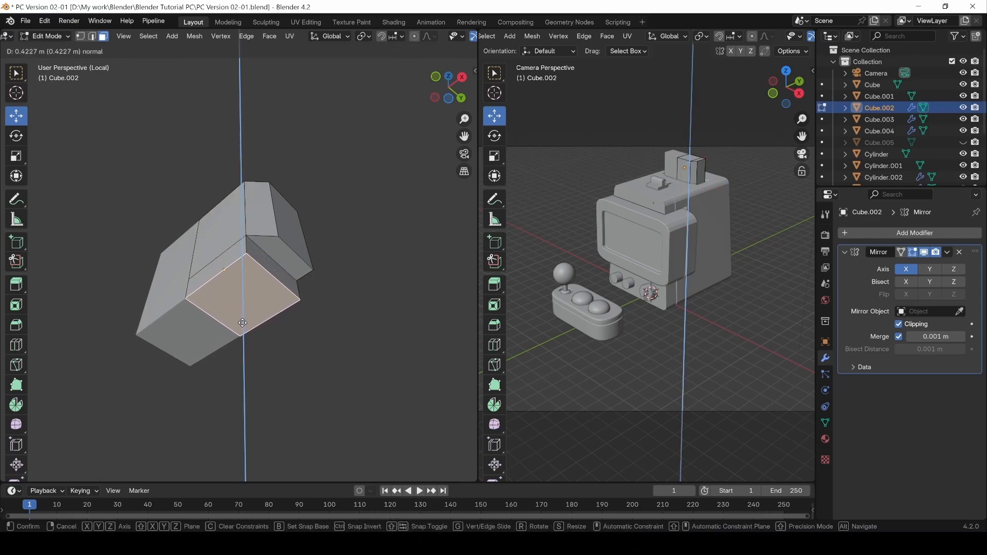
pyautogui.click(241, 324)
# Raise the extruded face 0.058679 m along Z.
pyautogui.moveTo(242, 325); pyautogui.dragTo(322, 331, button='middle')
pyautogui.moveTo(242, 261); pyautogui.dragTo(243, 255)
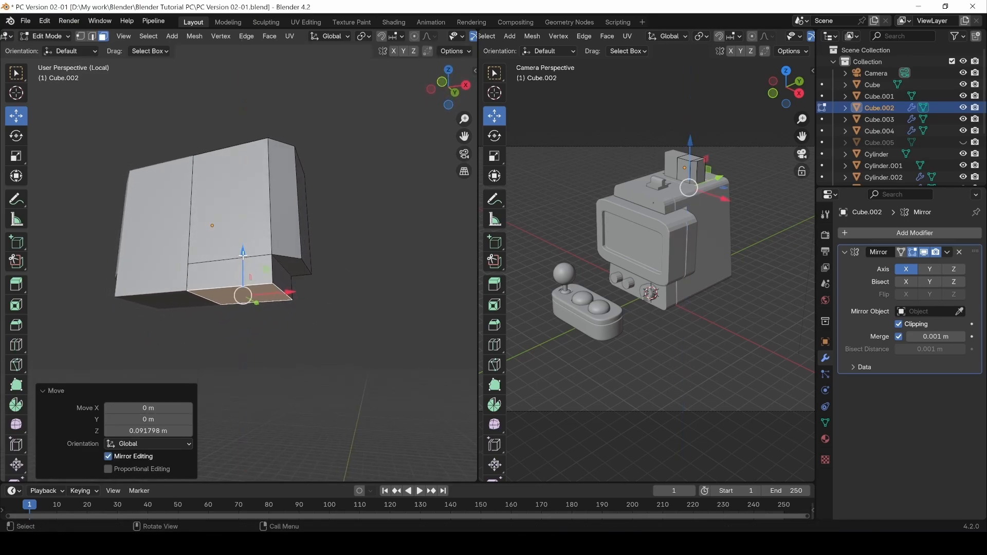
pyautogui.keyDown('shift'); pyautogui.moveTo(261, 325); pyautogui.dragTo(309, 310, button='middle'); pyautogui.keyUp('shift')
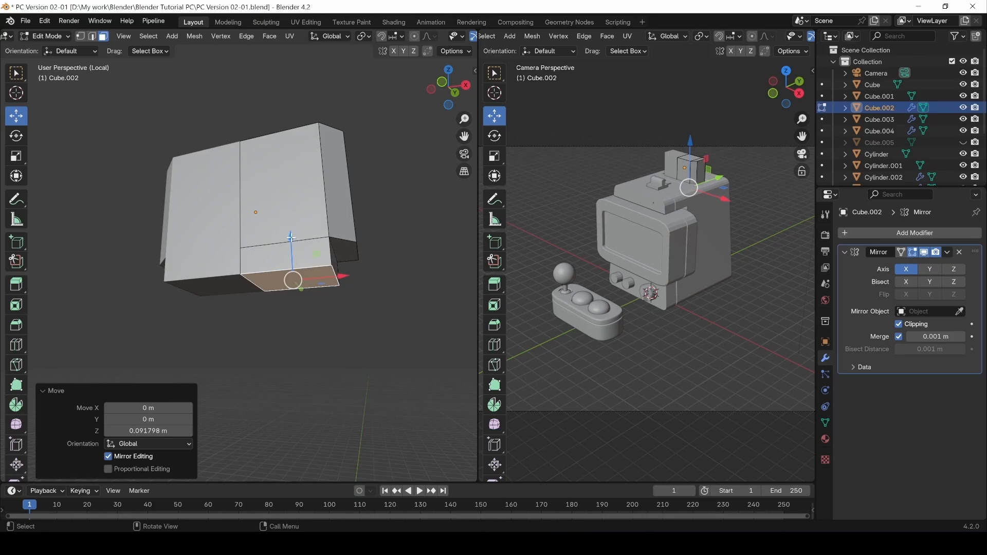
pyautogui.moveTo(291, 237); pyautogui.dragTo(292, 234)
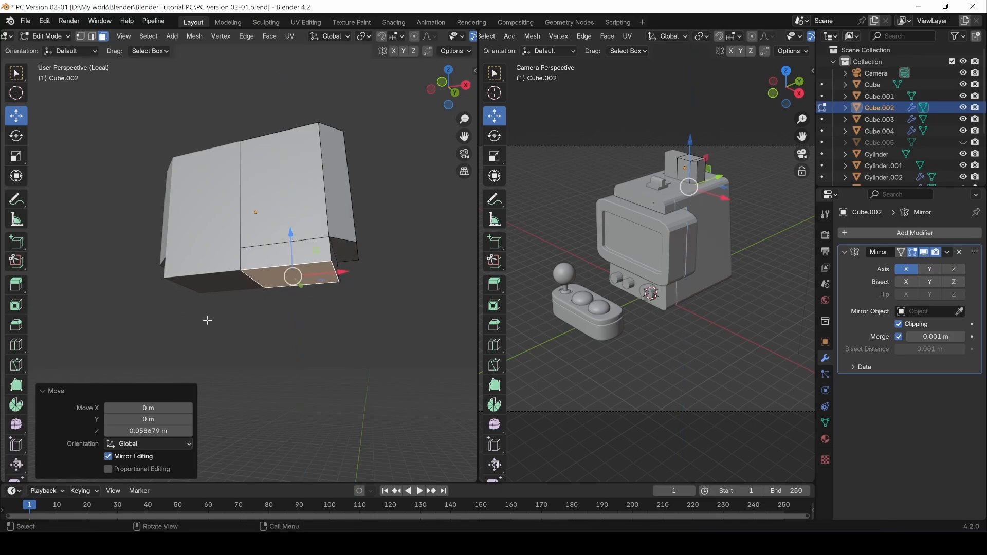
pyautogui.moveTo(326, 350); pyautogui.dragTo(258, 249, button='middle')
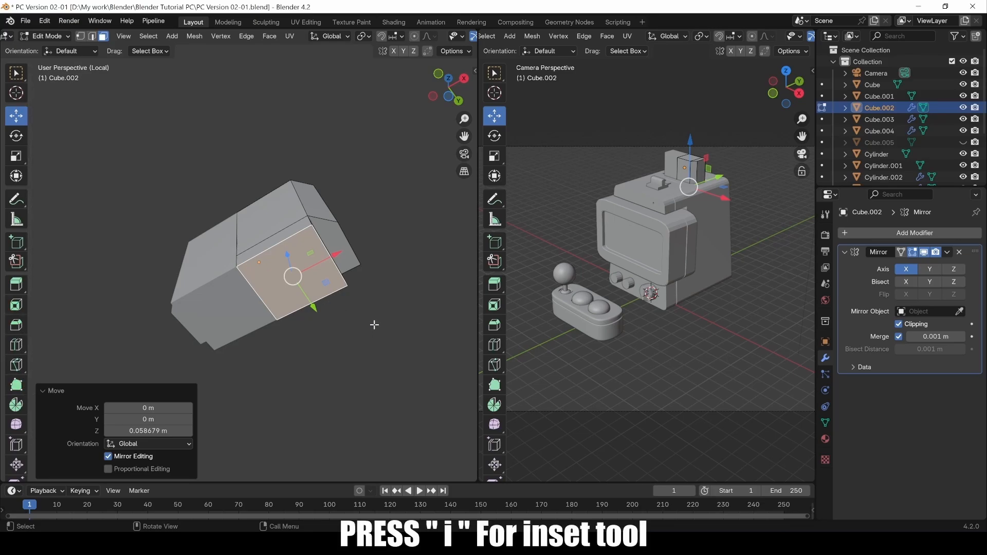
# Inset the bottom face by 0.187 m with Boundary turned off.
pyautogui.press('i')
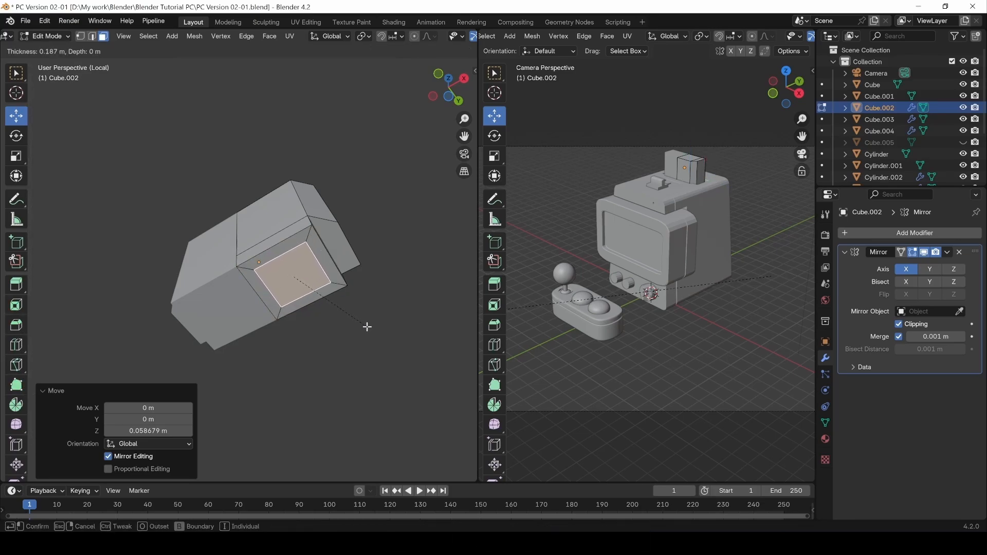
pyautogui.click(366, 326)
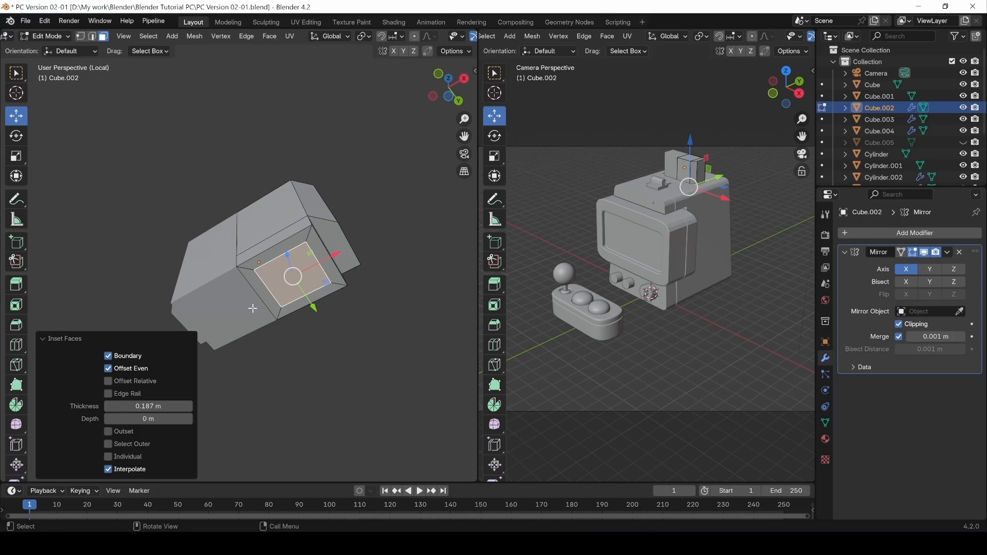
pyautogui.click(108, 356)
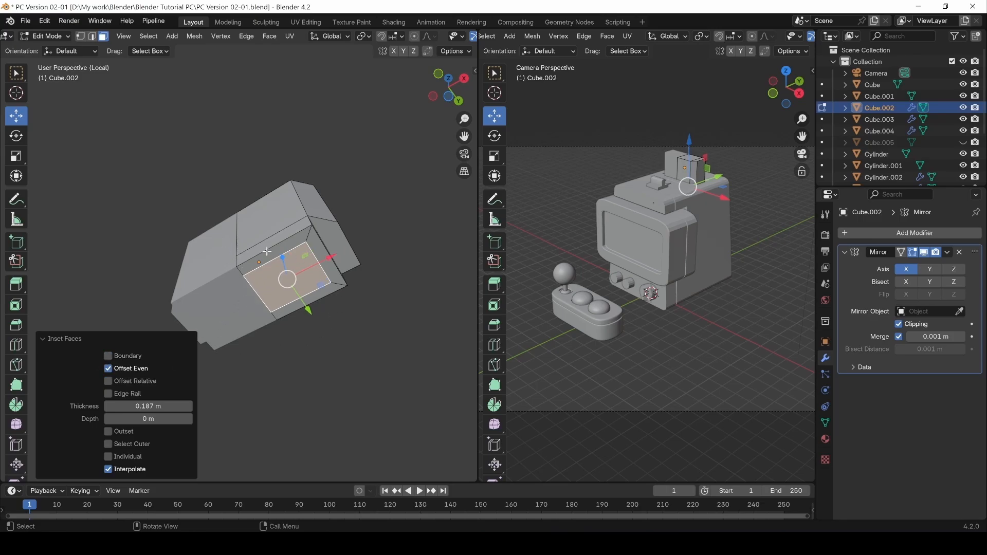
# Extrude the inset face inward 0.24297 m to form a recessed pocket.
pyautogui.keyDown('alt'); pyautogui.moveTo(273, 399); pyautogui.dragTo(307, 373); pyautogui.keyUp('alt')
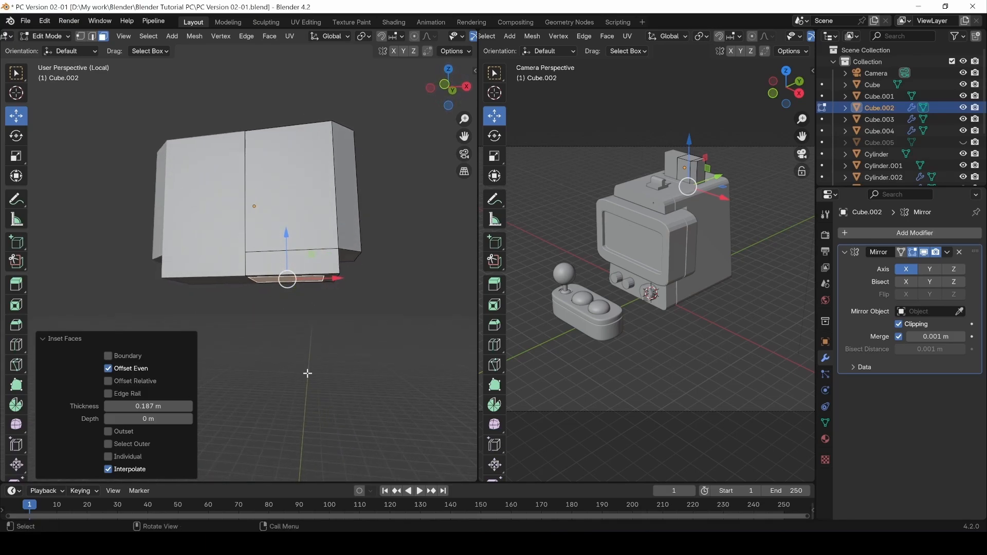
pyautogui.press('e')
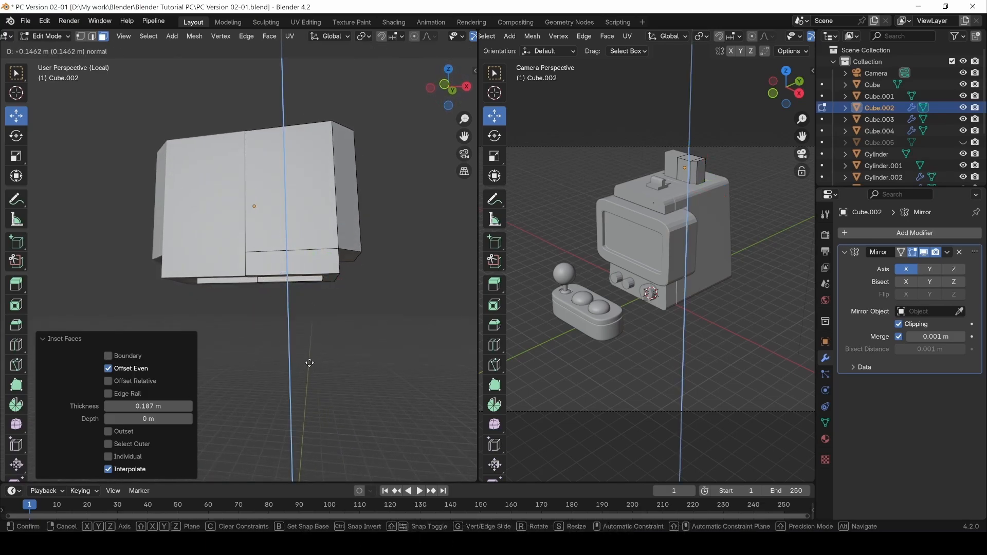
pyautogui.click(311, 357)
pyautogui.moveTo(310, 356); pyautogui.dragTo(347, 220, button='middle')
# In Object Mode, add a Subdivision Surface modifier to Cube.002 with Levels Viewport 3.
pyautogui.press('Tab')
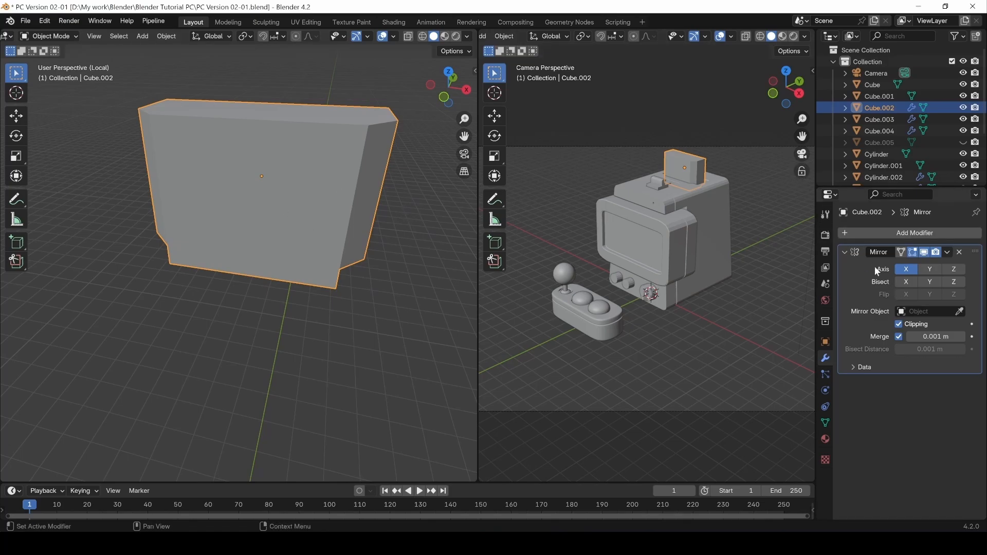
pyautogui.click(845, 252)
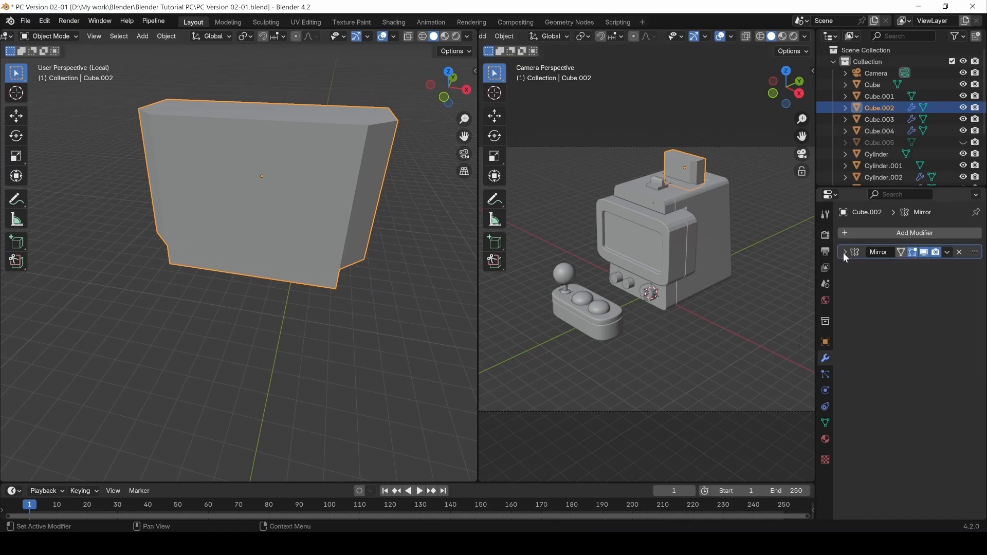
pyautogui.click(900, 234)
pyautogui.moveTo(898, 233)
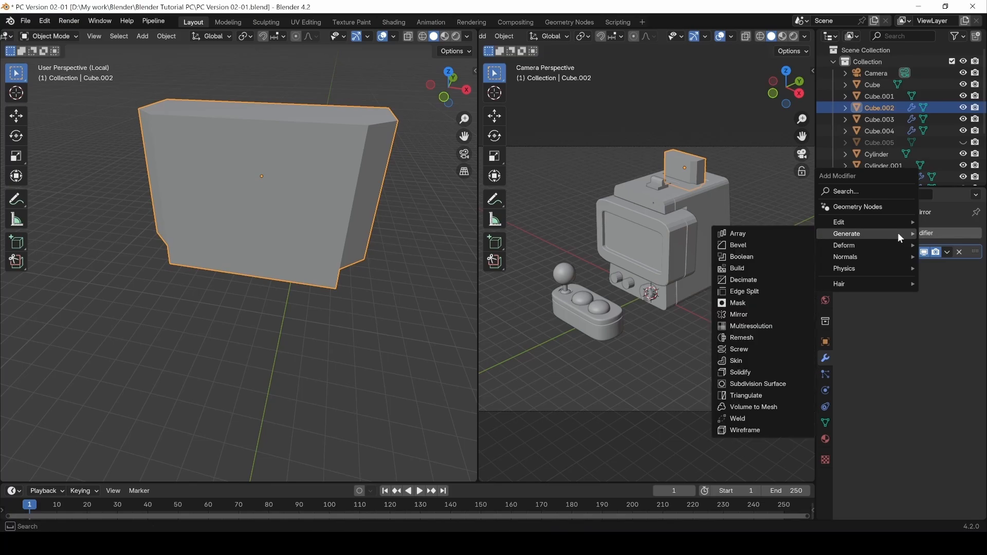
pyautogui.click(759, 384)
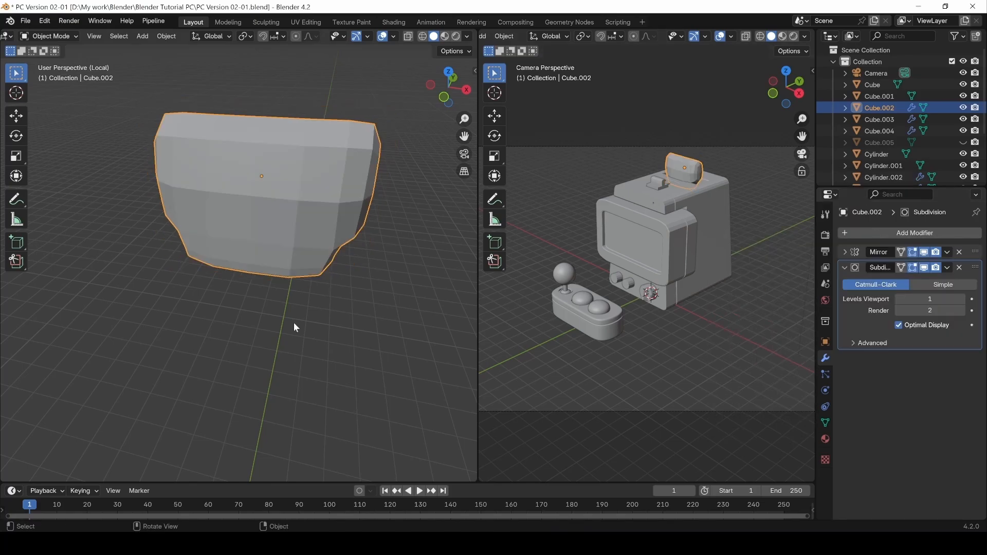
pyautogui.click(963, 300)
pyautogui.click(963, 299)
pyautogui.moveTo(266, 321); pyautogui.dragTo(301, 172, button='middle')
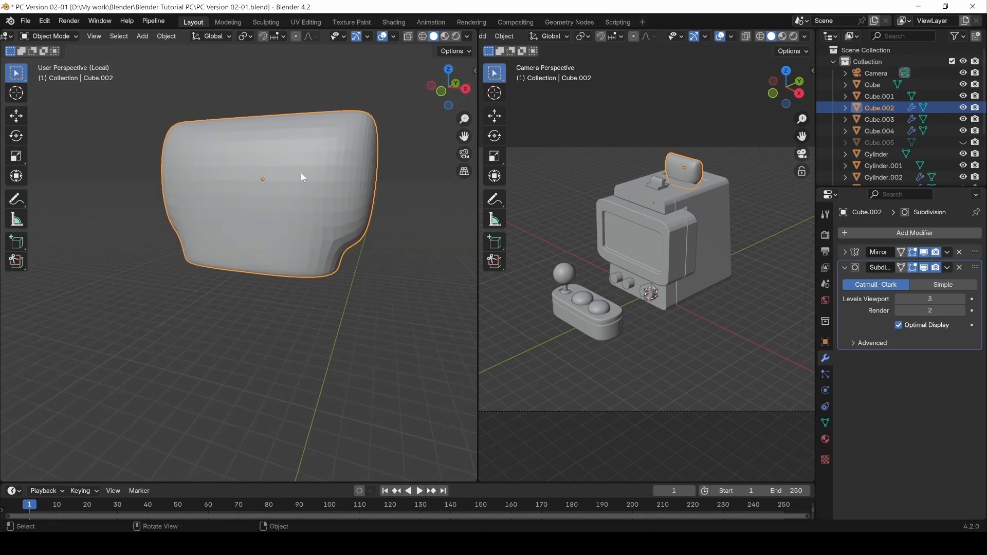
# Select the front and back top edges of Cube.002 and give them an edge crease of 0.531.
pyautogui.press('Tab')
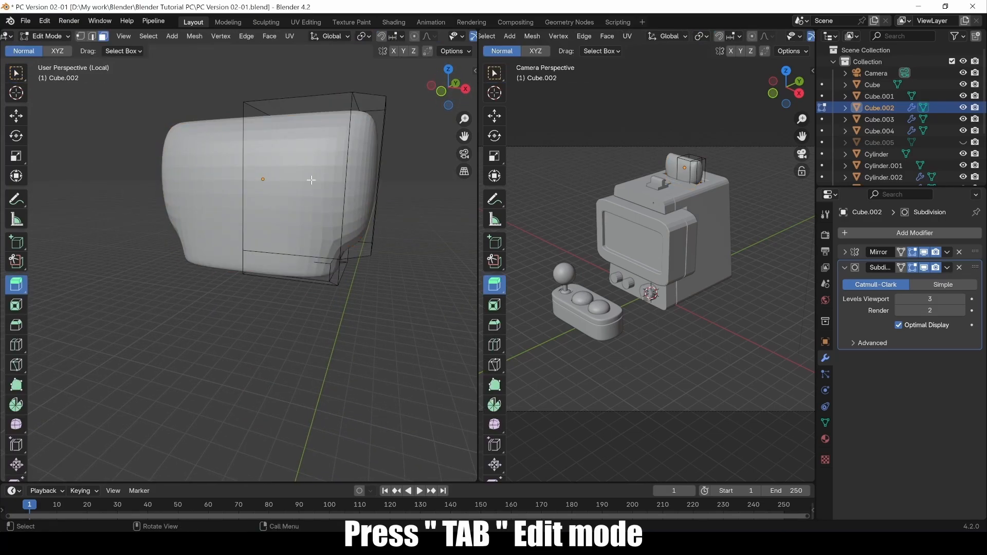
pyautogui.moveTo(312, 184); pyautogui.dragTo(303, 155, button='middle')
pyautogui.click(304, 154)
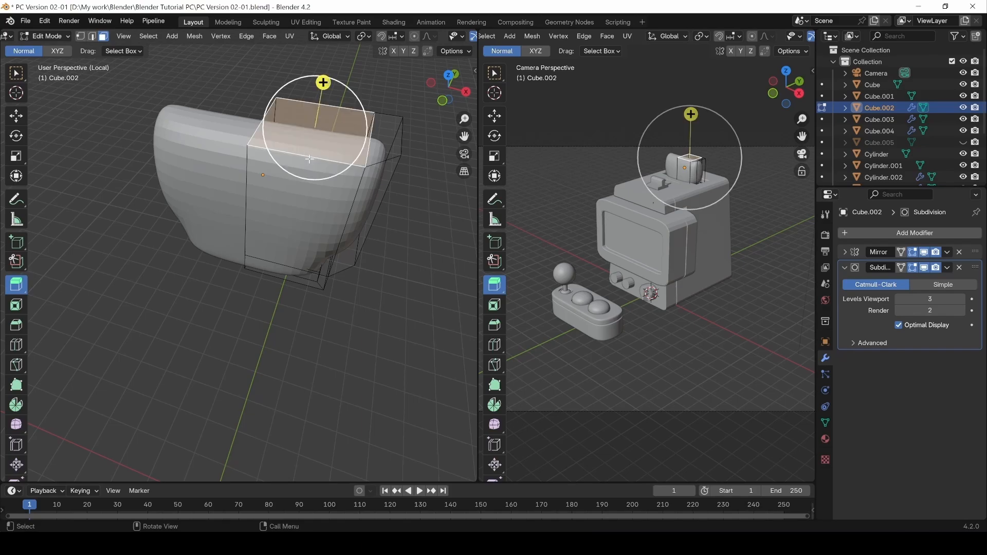
pyautogui.click(16, 73)
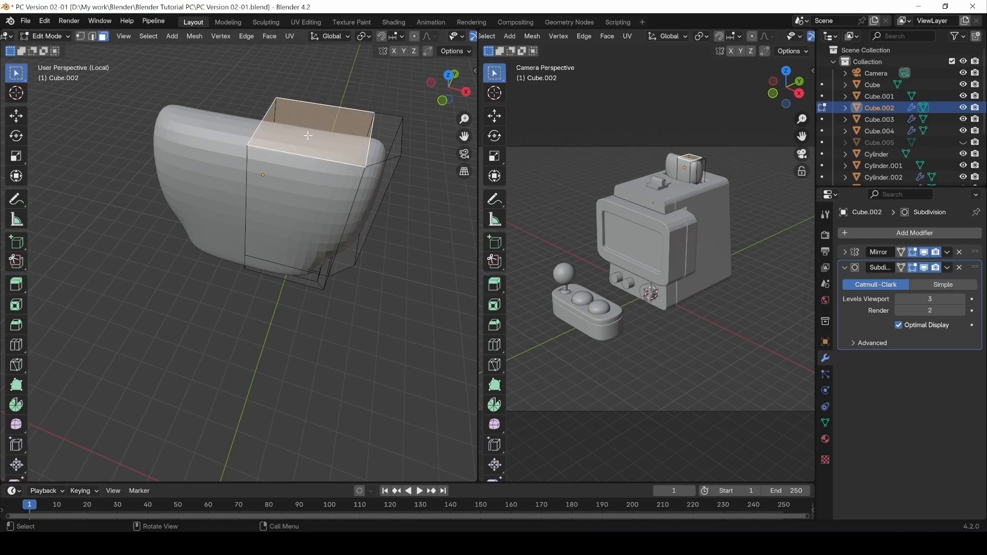
pyautogui.press('2')
pyautogui.click(332, 162)
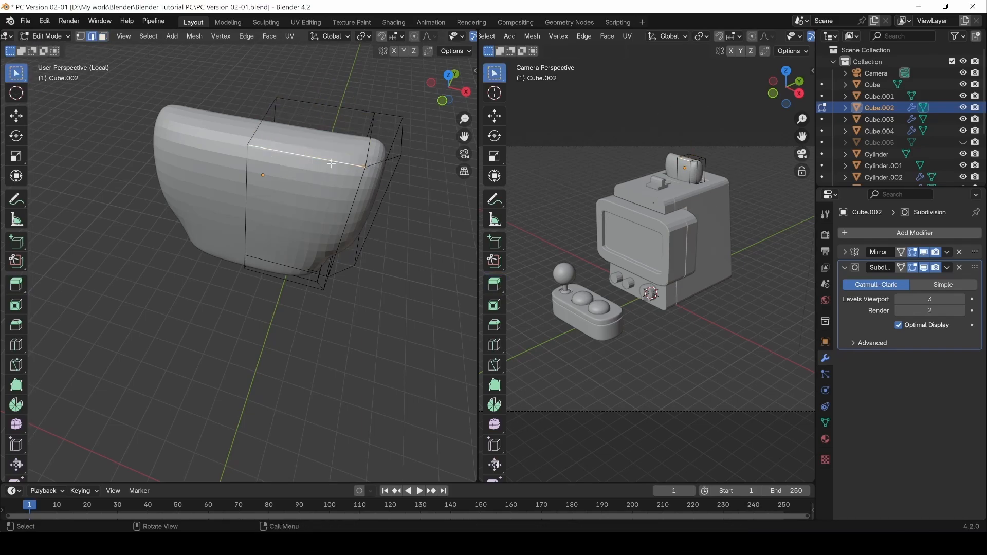
pyautogui.keyDown('shift'); pyautogui.click(353, 109); pyautogui.keyUp('shift')
pyautogui.moveTo(342, 172); pyautogui.dragTo(371, 196, button='middle')
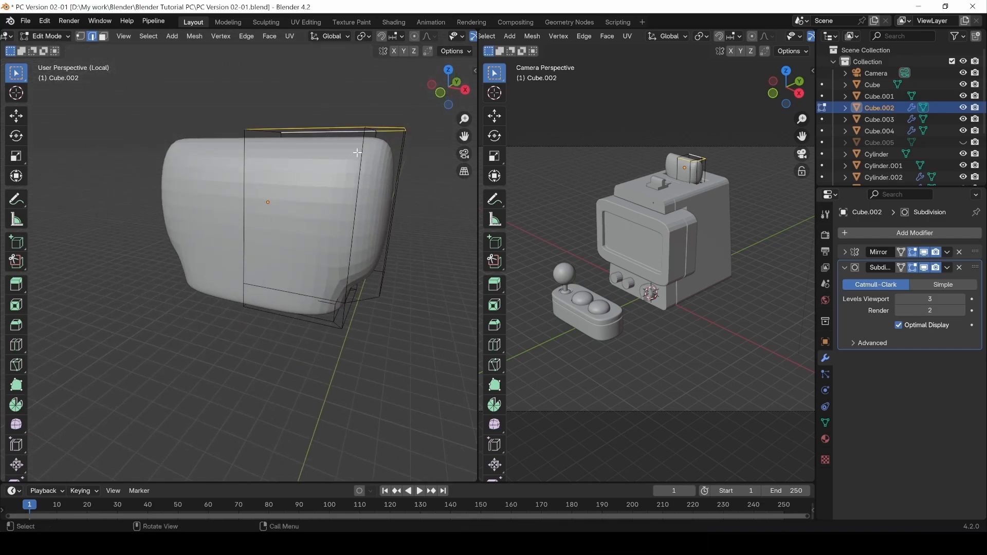
pyautogui.moveTo(357, 153); pyautogui.dragTo(384, 176, button='middle')
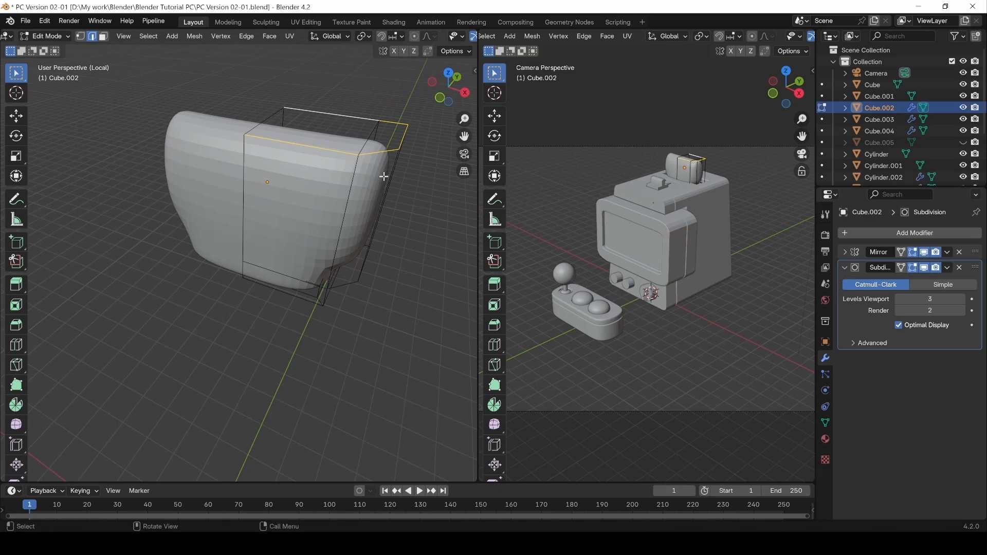
pyautogui.hotkey('ctrl', 'e')
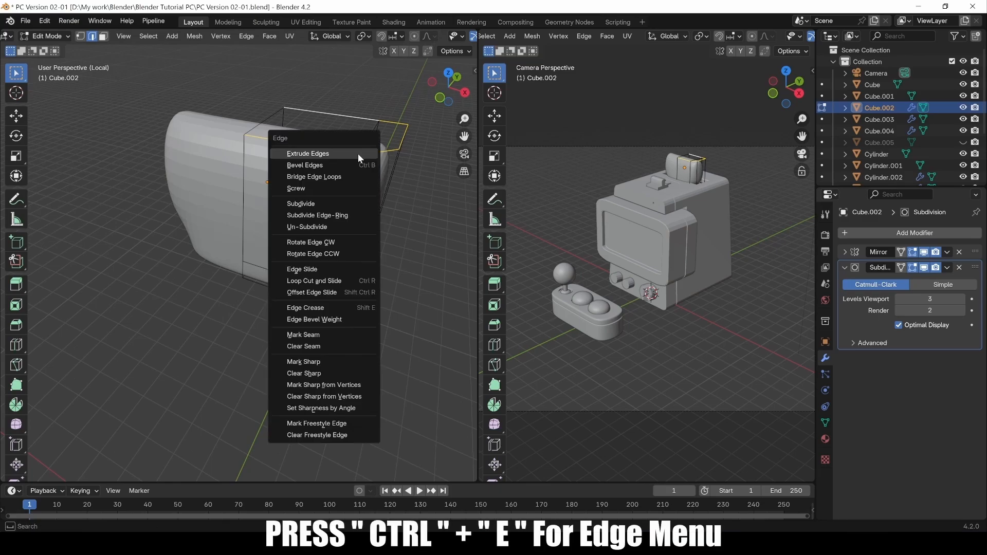
pyautogui.click(319, 307)
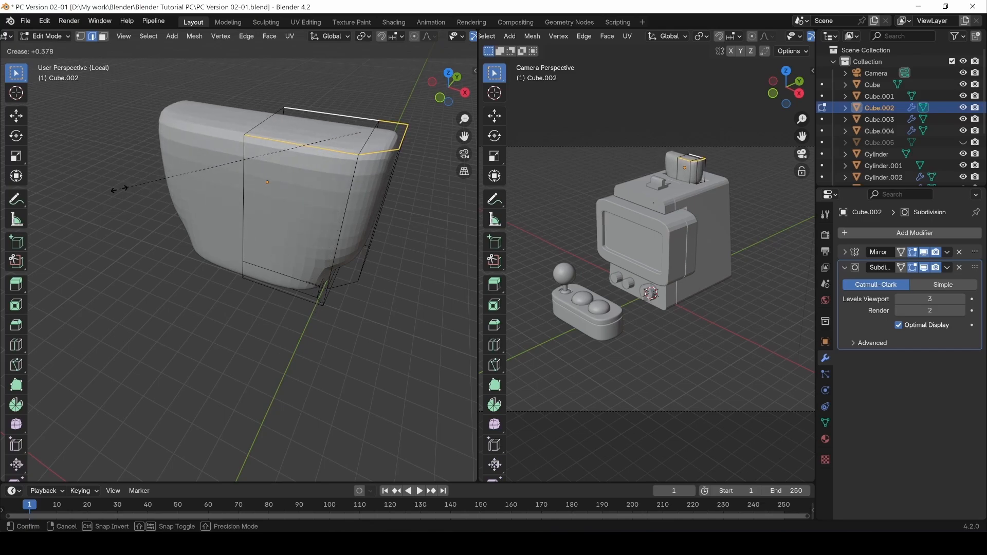
pyautogui.click(92, 192)
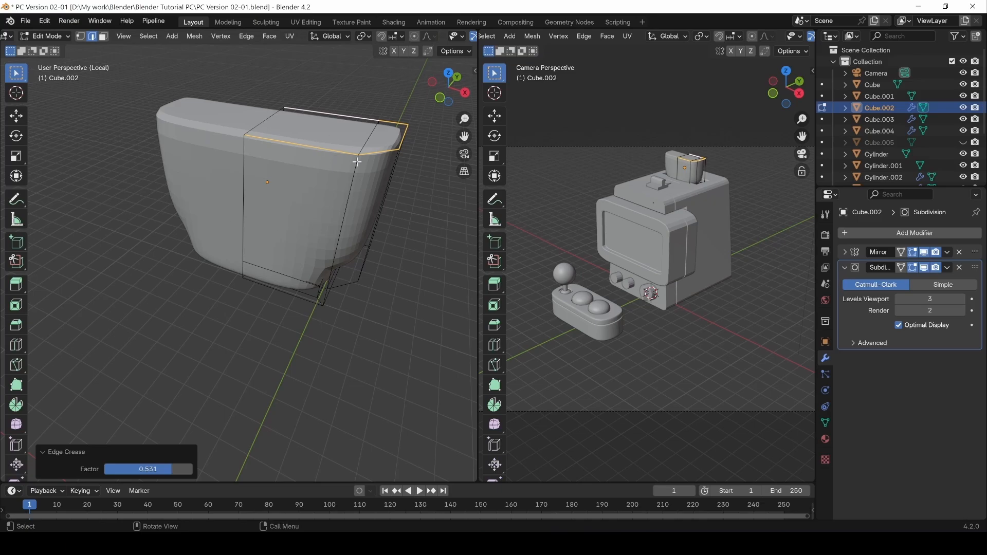
# Show the N panel and crease a set of base and vertical edges to 0.71.
pyautogui.press('n')
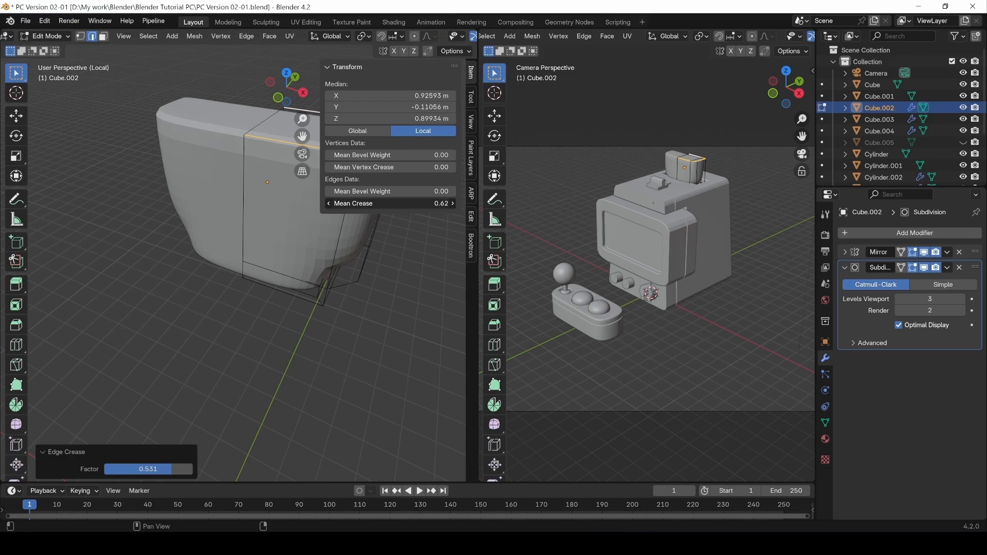
pyautogui.moveTo(391, 203); pyautogui.dragTo(383, 203)
pyautogui.click(194, 288)
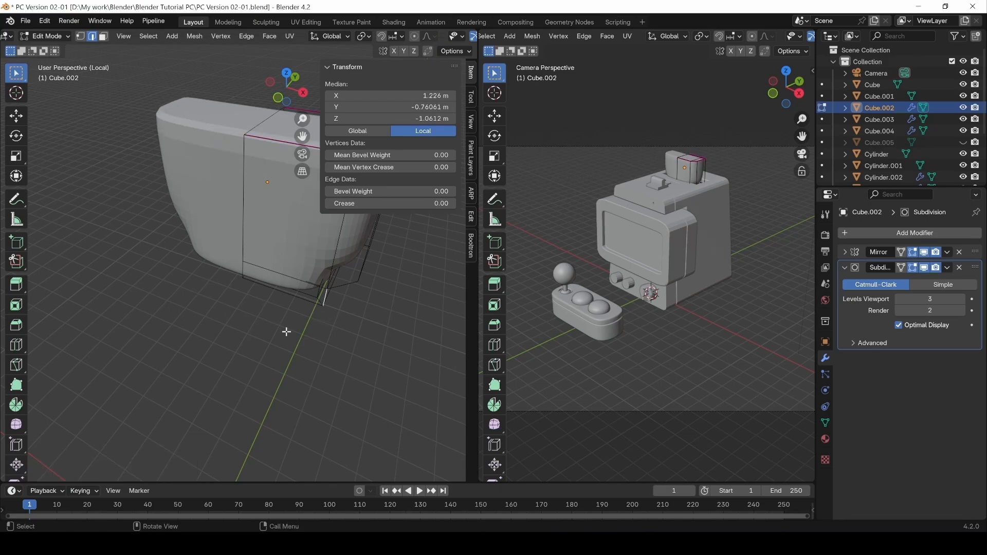
pyautogui.keyDown('shift'); pyautogui.moveTo(330, 298); pyautogui.dragTo(208, 255, button='middle'); pyautogui.keyUp('shift')
pyautogui.keyDown('shift'); pyautogui.click(175, 293); pyautogui.keyUp('shift')
pyautogui.keyDown('shift'); pyautogui.click(281, 255); pyautogui.keyUp('shift')
pyautogui.moveTo(278, 235); pyautogui.dragTo(231, 195, button='middle')
pyautogui.keyDown('shift'); pyautogui.click(229, 205); pyautogui.keyUp('shift')
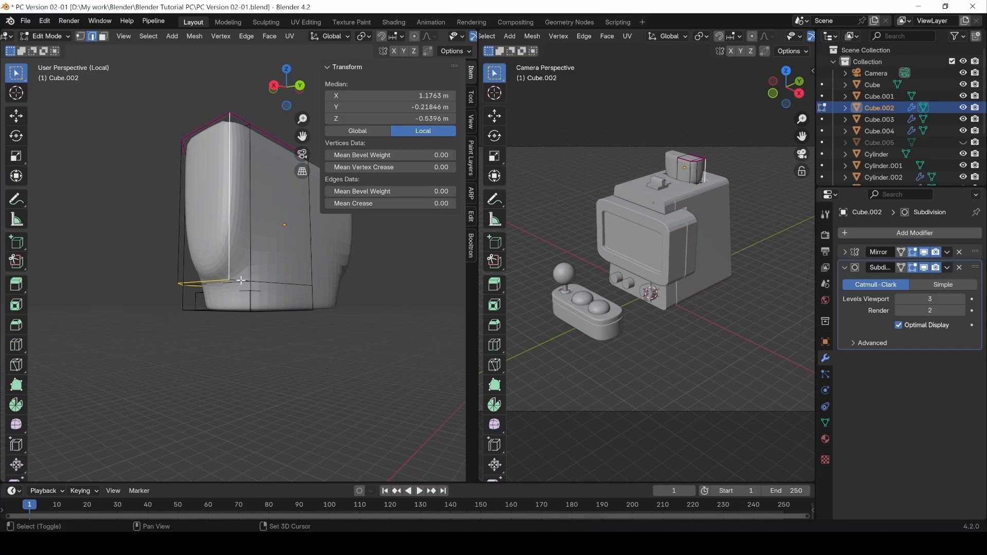
pyautogui.keyDown('shift'); pyautogui.click(241, 280); pyautogui.keyUp('shift')
pyautogui.moveTo(241, 281); pyautogui.dragTo(302, 320, button='middle')
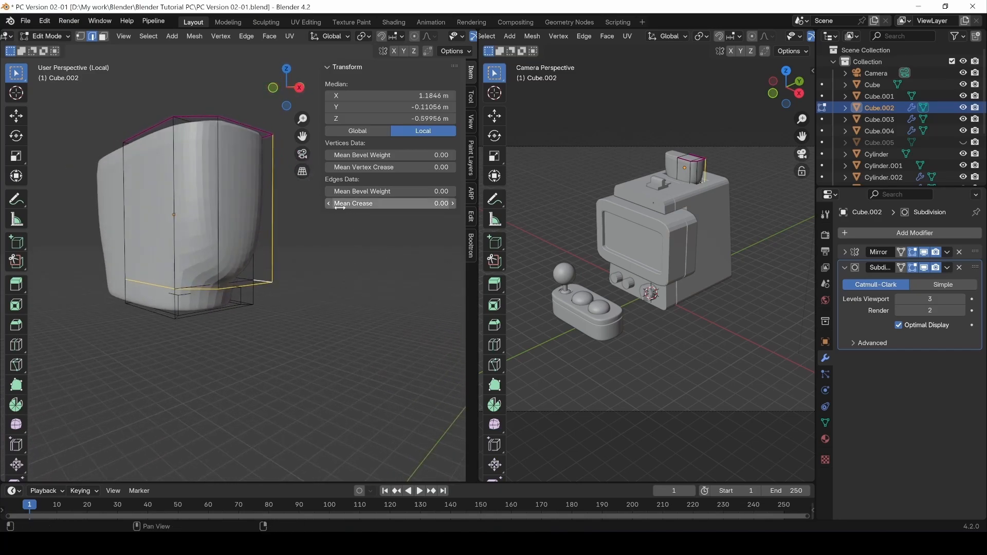
pyautogui.moveTo(339, 207); pyautogui.dragTo(375, 204)
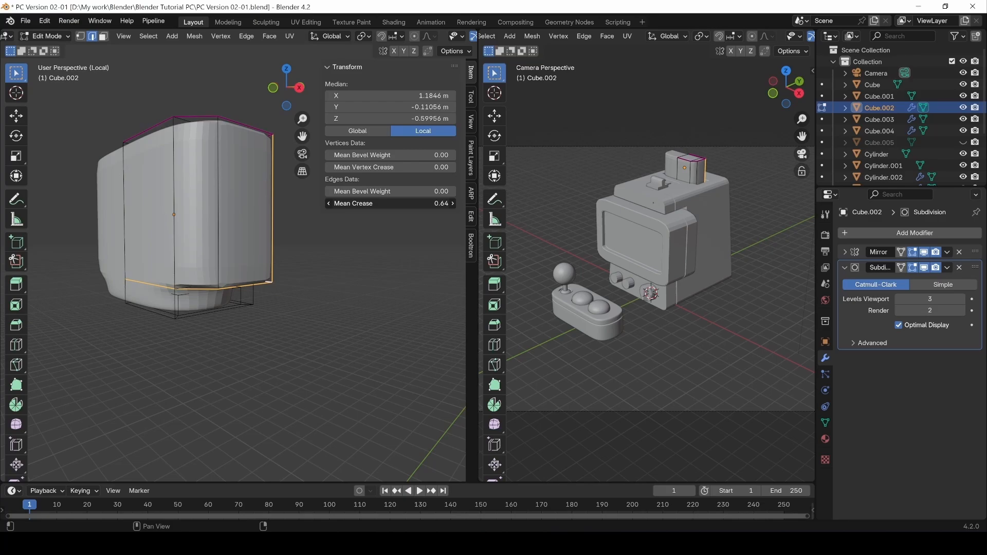
# Crease the side vertical edges and an underside edge, settling the crease at 0.94.
pyautogui.click(218, 209)
pyautogui.keyDown('shift'); pyautogui.click(175, 213); pyautogui.keyUp('shift')
pyautogui.moveTo(363, 203); pyautogui.dragTo(430, 204)
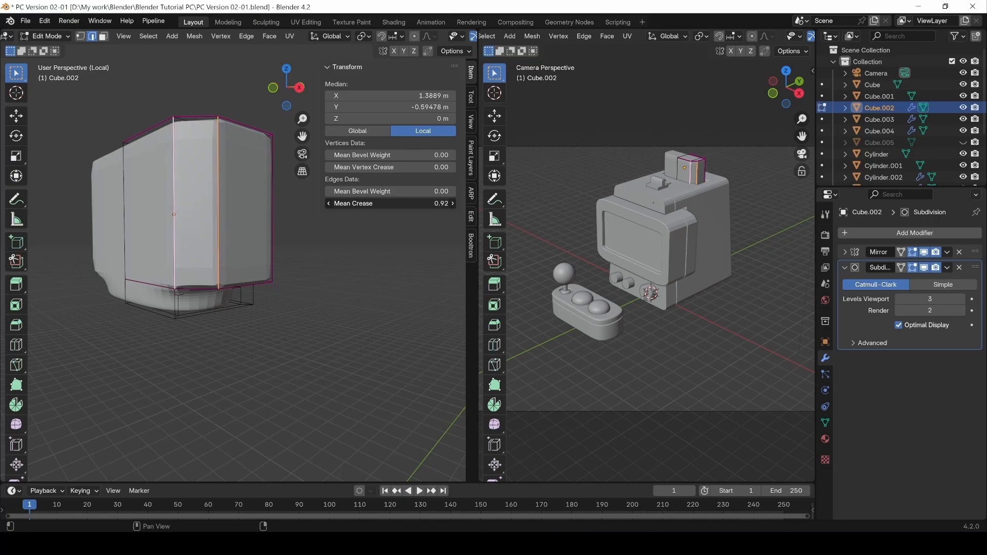
pyautogui.click(252, 288)
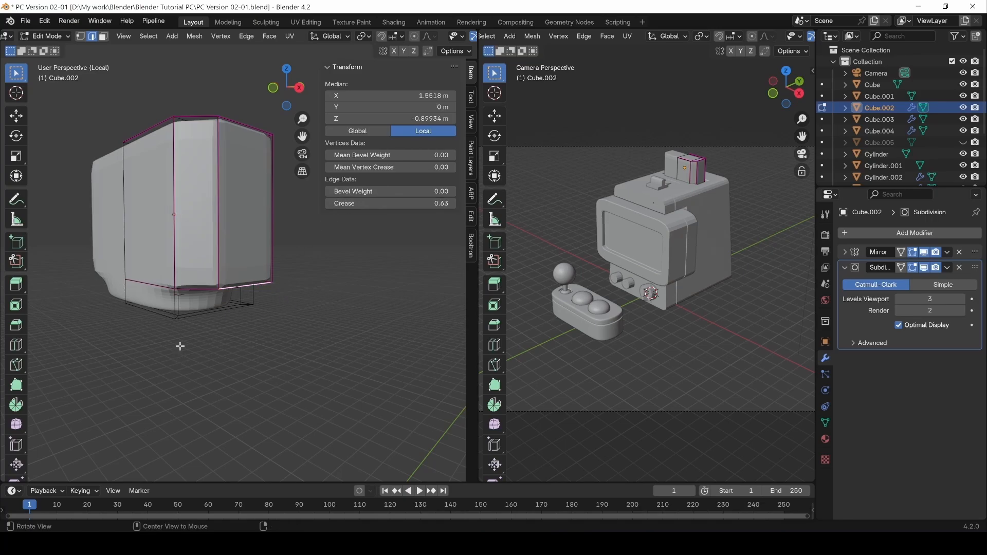
pyautogui.moveTo(178, 346); pyautogui.dragTo(220, 323, button='middle')
pyautogui.click(184, 277)
pyautogui.moveTo(371, 203); pyautogui.dragTo(622, 203)
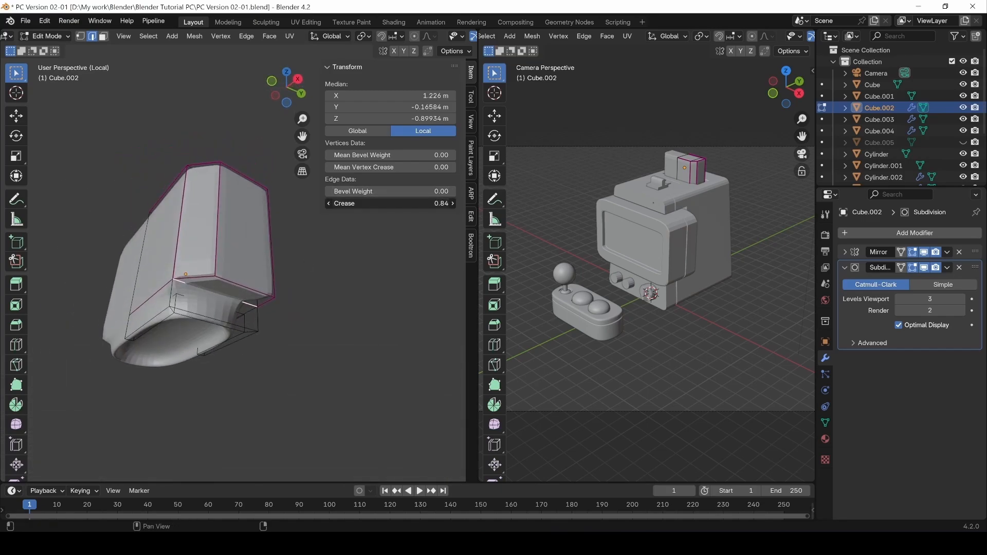
pyautogui.moveTo(612, 204); pyautogui.dragTo(606, 203)
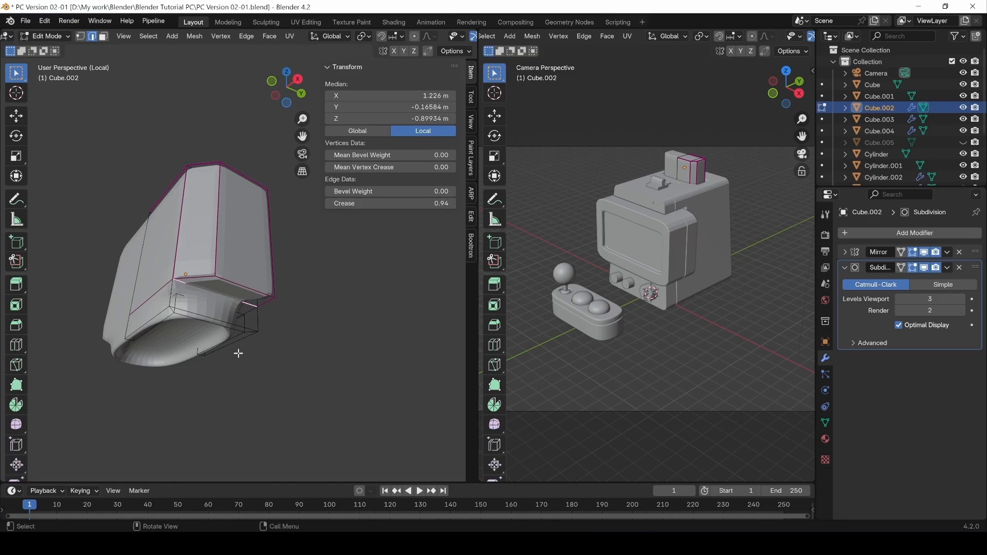
pyautogui.moveTo(314, 345); pyautogui.dragTo(354, 347, button='middle')
# Select several base and lower inner edges of Cube.002 for creasing.
pyautogui.keyDown('shift'); pyautogui.click(231, 326); pyautogui.keyUp('shift')
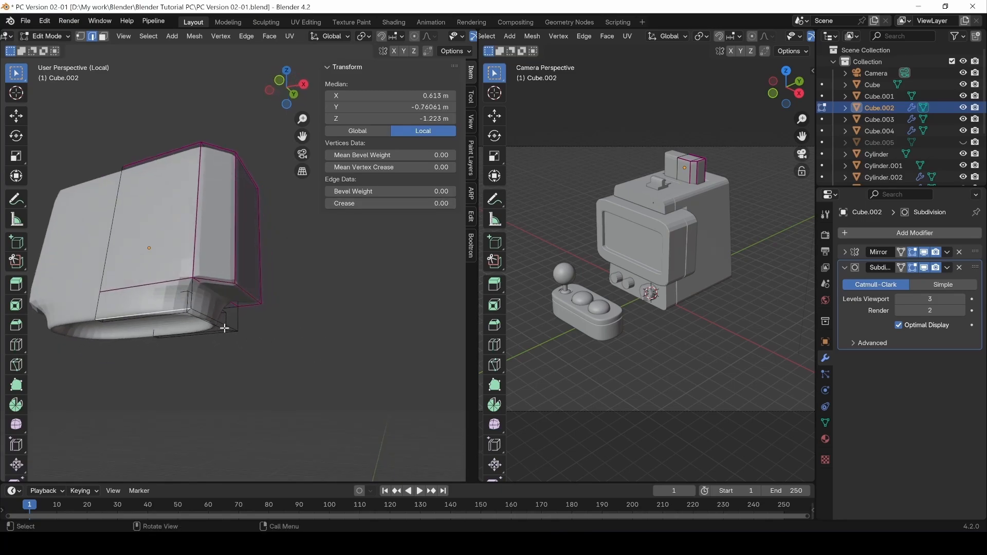
pyautogui.moveTo(232, 327); pyautogui.dragTo(262, 287, button='middle')
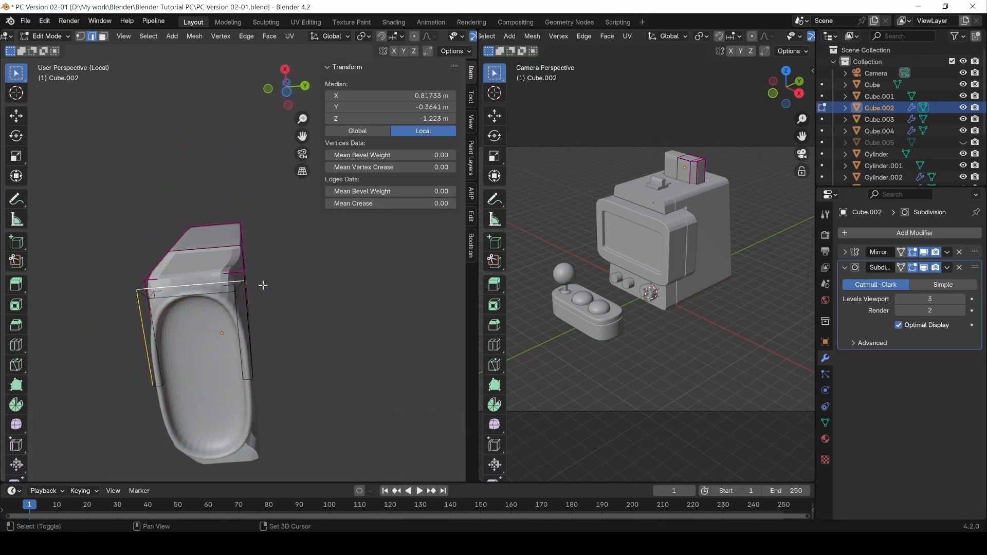
pyautogui.hotkey('shift', 'e')
pyautogui.keyDown('shift'); pyautogui.moveTo(176, 276); pyautogui.dragTo(304, 263); pyautogui.keyUp('shift')
pyautogui.moveTo(294, 306); pyautogui.dragTo(199, 290, button='middle')
pyautogui.keyDown('shift'); pyautogui.click(208, 280); pyautogui.keyUp('shift')
pyautogui.keyDown('shift'); pyautogui.click(210, 283); pyautogui.keyUp('shift')
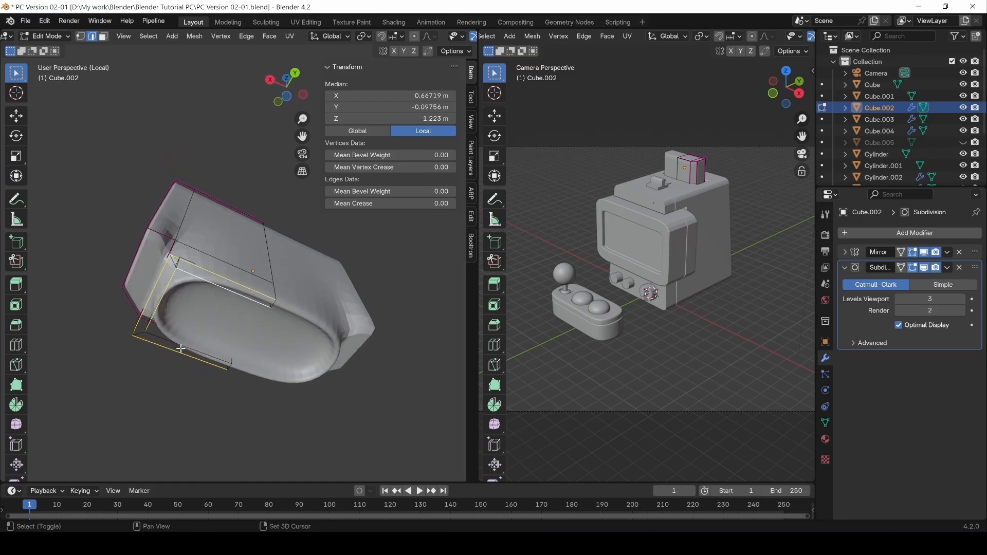
pyautogui.keyDown('shift'); pyautogui.click(176, 344); pyautogui.keyUp('shift')
# Refine the base edge selection and set its Mean Crease to about 0.96.
pyautogui.moveTo(317, 386); pyautogui.dragTo(175, 321, button='middle')
pyautogui.keyDown('shift'); pyautogui.click(169, 318); pyautogui.keyUp('shift')
pyautogui.keyDown('shift'); pyautogui.click(141, 310); pyautogui.keyUp('shift')
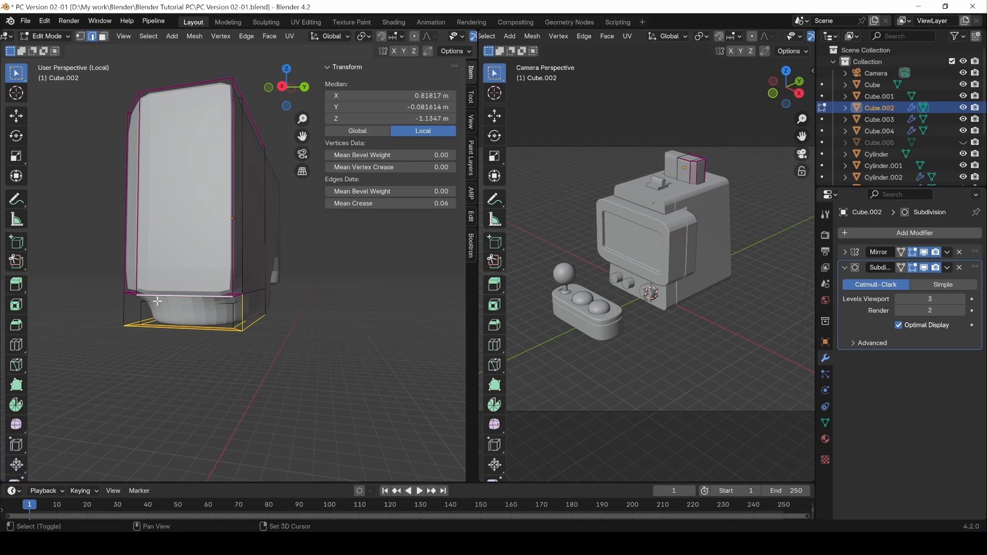
pyautogui.hotkey('ctrl', 'z')
pyautogui.keyDown('shift'); pyautogui.click(142, 312); pyautogui.keyUp('shift')
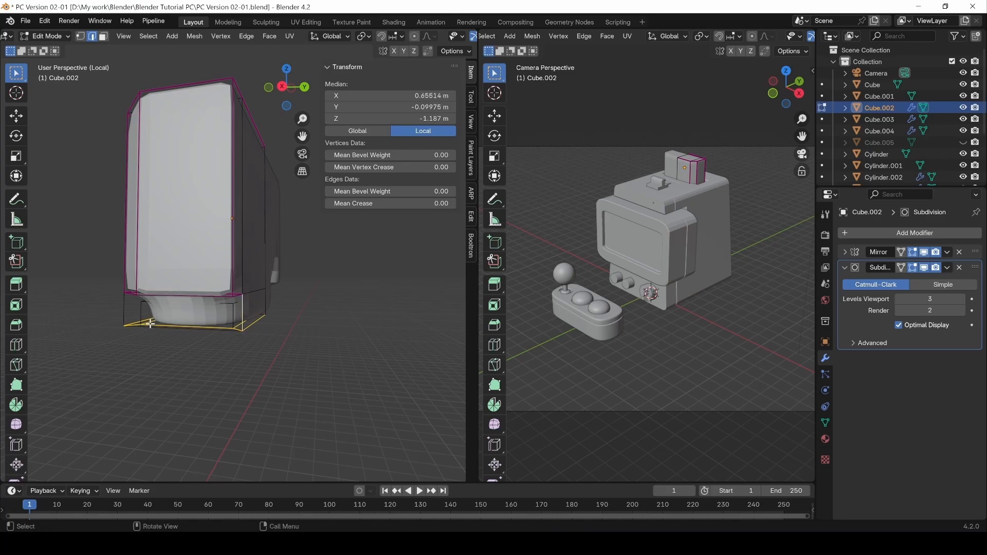
pyautogui.moveTo(154, 324); pyautogui.dragTo(210, 299, button='middle')
pyautogui.keyDown('shift'); pyautogui.click(242, 317); pyautogui.keyUp('shift')
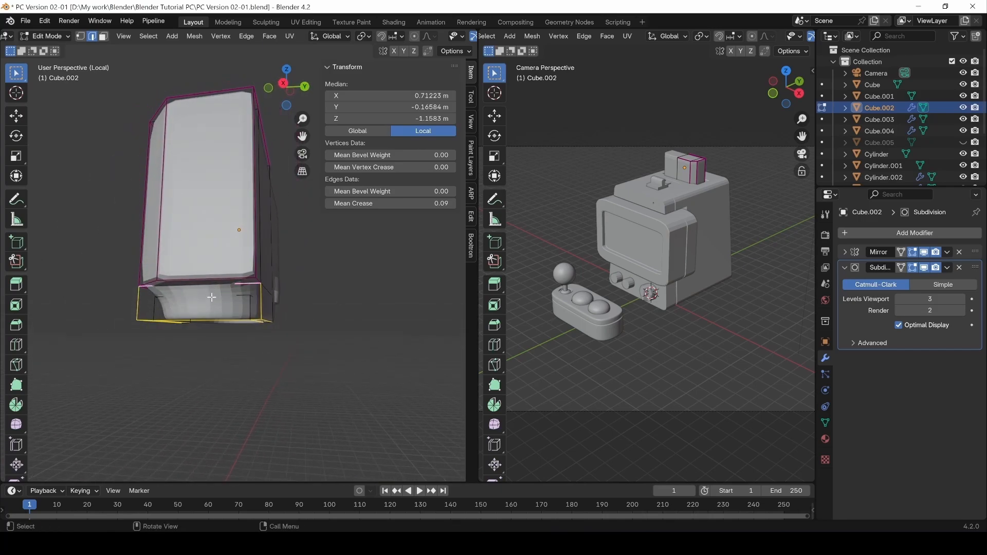
pyautogui.hotkey('ctrl', 'z')
pyautogui.moveTo(391, 203); pyautogui.dragTo(427, 204)
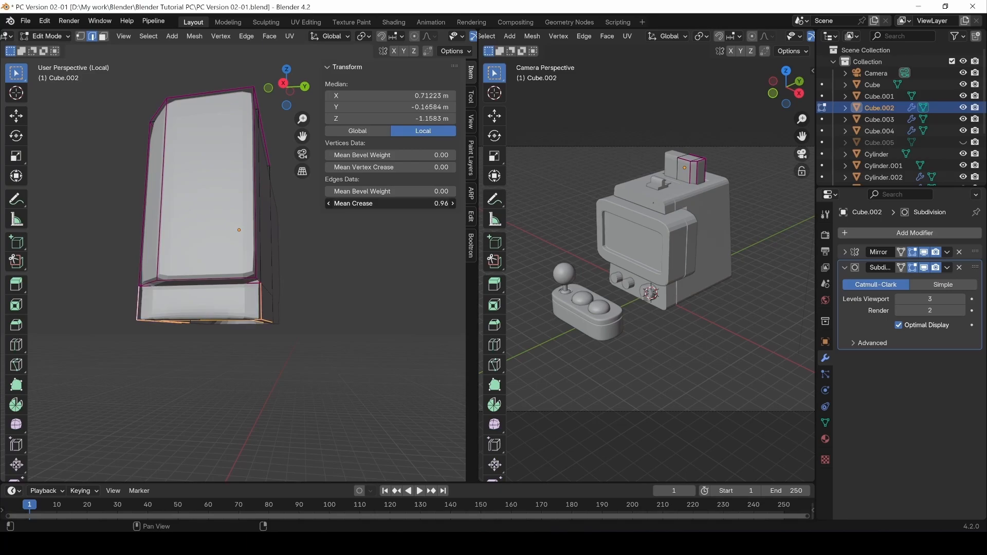
# Check the tub in wireframe, return to solid, and hide the subdivision result in Edit Mode.
pyautogui.click(183, 373)
pyautogui.moveTo(183, 373)
pyautogui.mouseDown(button='middle')
pyautogui.moveTo(326, 270)
pyautogui.moveTo(219, 339)
pyautogui.moveTo(188, 315)
pyautogui.moveTo(200, 329)
pyautogui.moveTo(191, 328)
pyautogui.moveTo(196, 348)
pyautogui.moveTo(222, 273)
pyautogui.moveTo(77, 307)
pyautogui.moveTo(258, 280)
pyautogui.moveTo(258, 324)
pyautogui.moveTo(216, 333)
pyautogui.moveTo(220, 287)
pyautogui.moveTo(298, 302)
pyautogui.moveTo(249, 322)
pyautogui.moveTo(267, 309)
pyautogui.mouseUp(button='middle')
pyautogui.press('z')
pyautogui.click(146, 320)
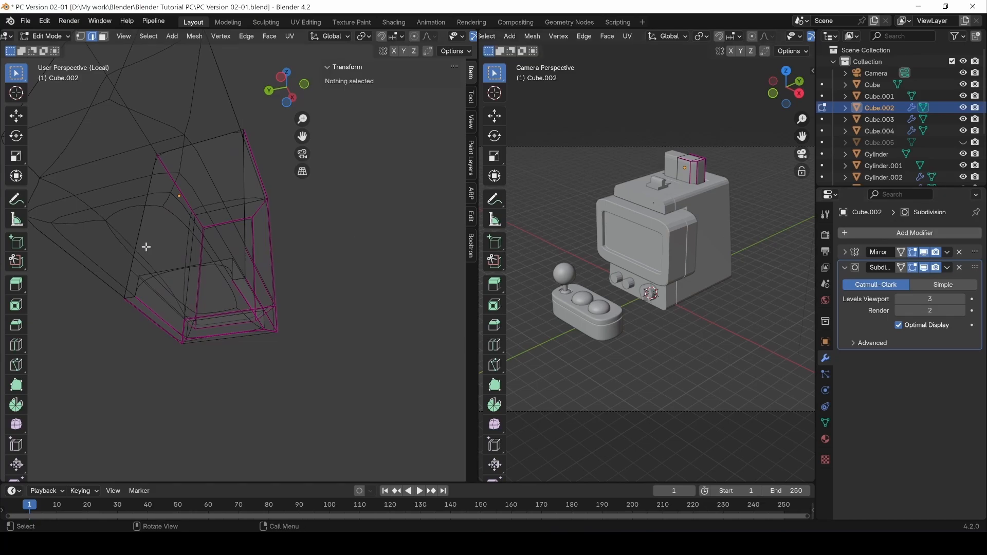
pyautogui.press('z')
pyautogui.click(383, 284)
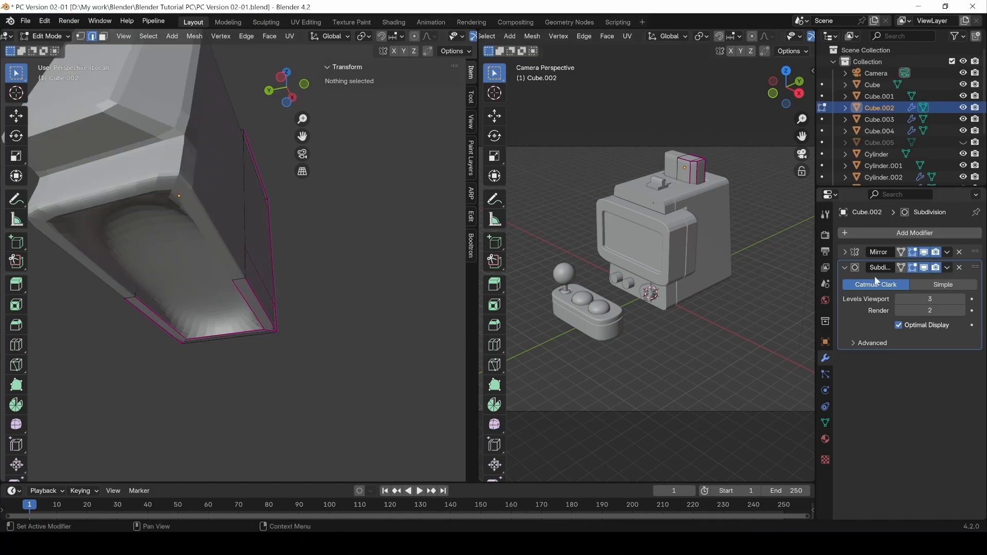
pyautogui.click(913, 267)
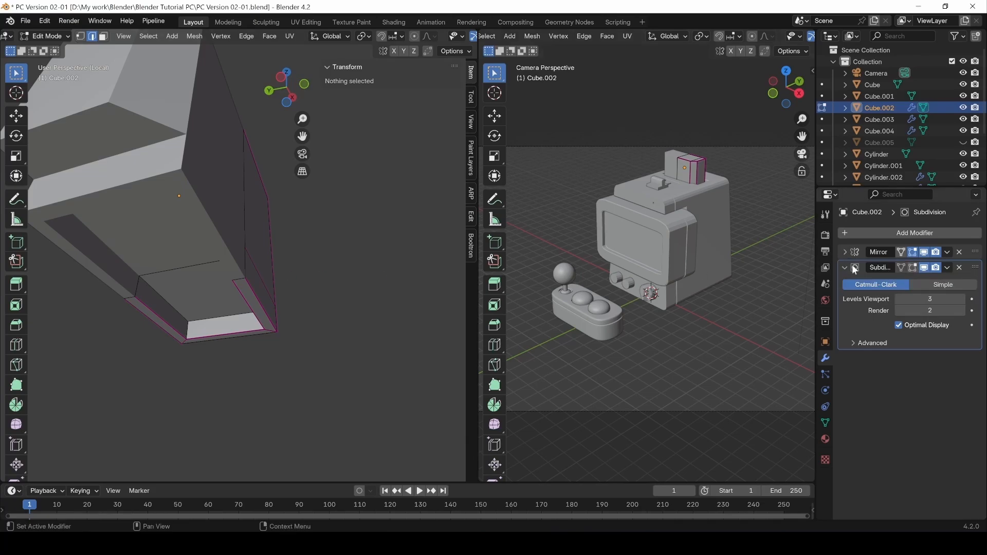
# Crease the inner rim corner edges to about 0.92.
pyautogui.moveTo(180, 250); pyautogui.dragTo(237, 319, button='middle')
pyautogui.moveTo(172, 317); pyautogui.dragTo(116, 334, button='middle')
pyautogui.click(177, 333)
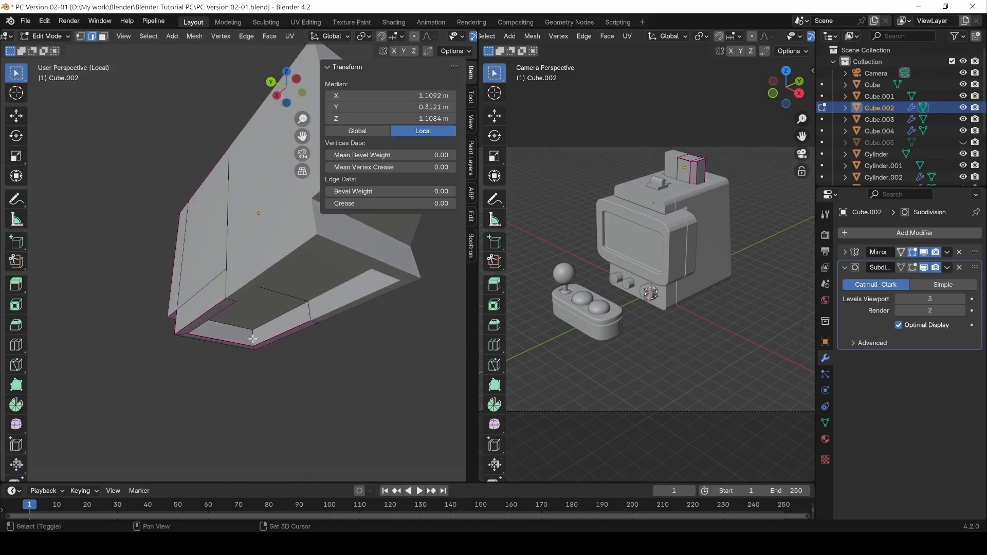
pyautogui.keyDown('shift'); pyautogui.click(253, 339); pyautogui.keyUp('shift')
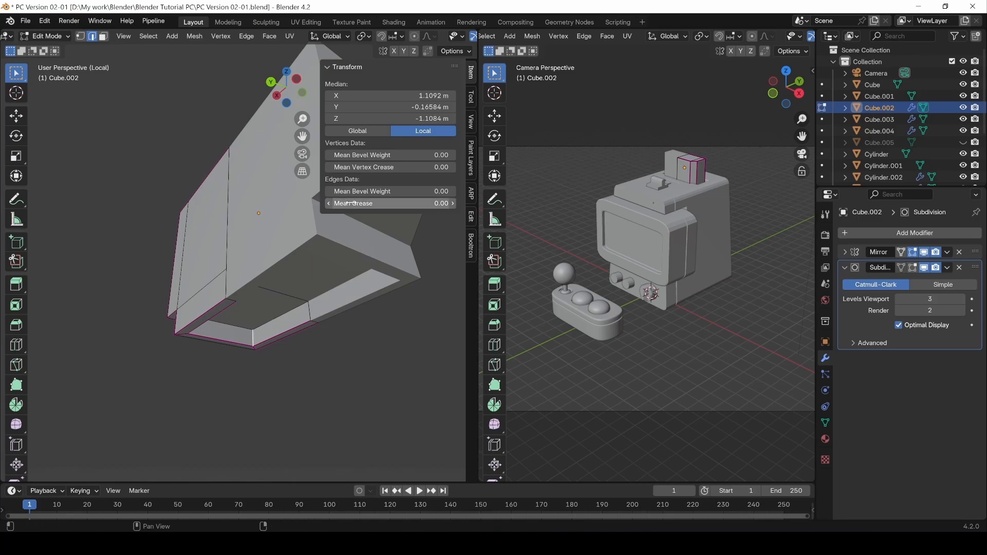
pyautogui.moveTo(391, 203)
pyautogui.mouseDown()
pyautogui.moveTo(437, 204)
pyautogui.moveTo(372, 203)
pyautogui.mouseUp()
pyautogui.moveTo(291, 295); pyautogui.dragTo(270, 315, button='middle')
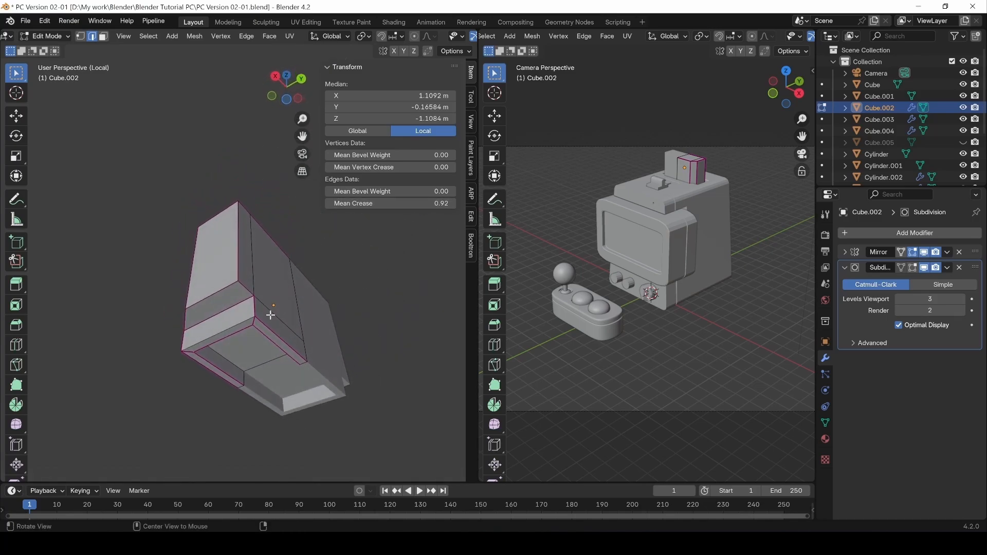
pyautogui.click(226, 328)
pyautogui.moveTo(391, 204); pyautogui.dragTo(381, 204)
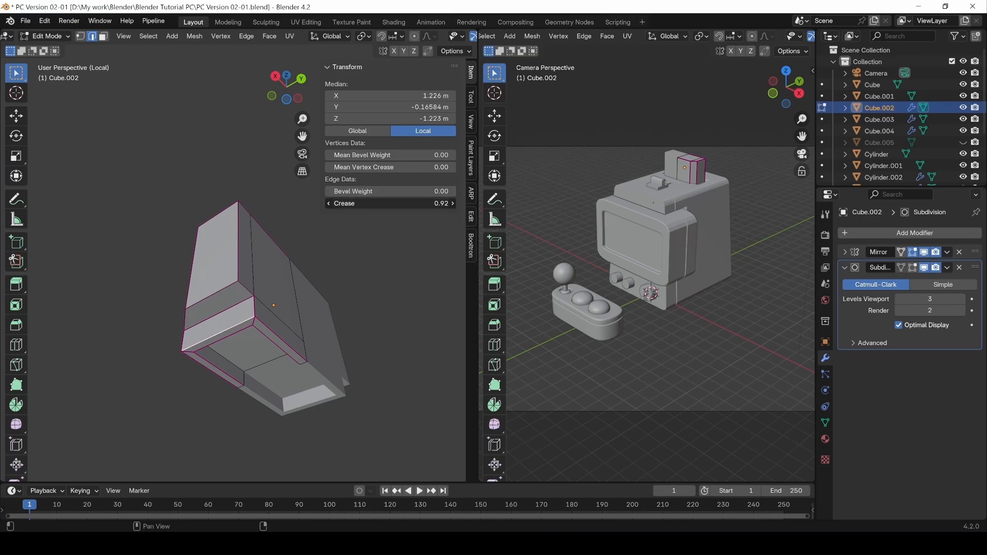
pyautogui.moveTo(150, 249); pyautogui.dragTo(289, 371, button='middle')
pyautogui.click(370, 355)
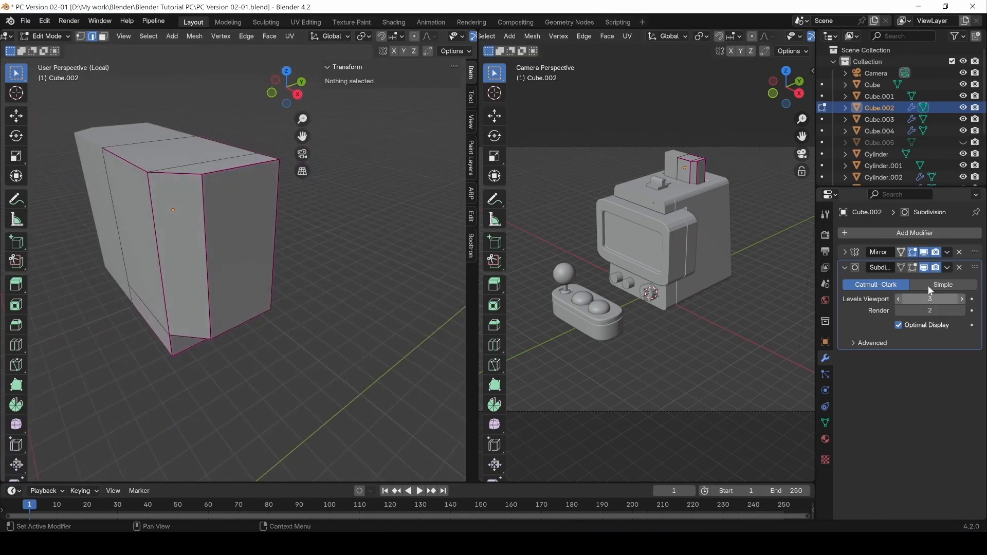
# Restore the subdivision edit-mode display and shade the housing smooth in Object Mode.
pyautogui.click(910, 269)
pyautogui.moveTo(203, 308); pyautogui.dragTo(269, 315, button='middle')
pyautogui.press('Tab')
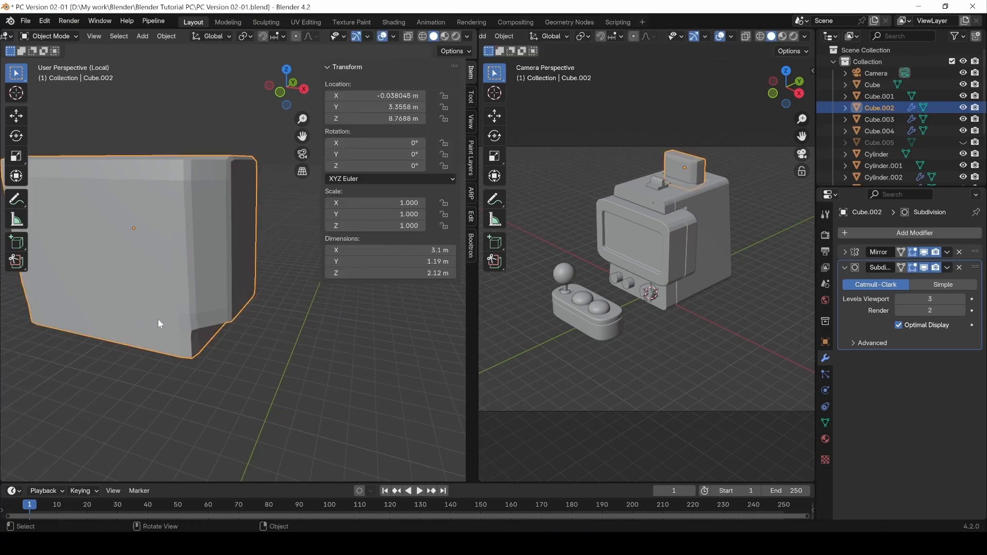
pyautogui.moveTo(158, 319); pyautogui.dragTo(156, 353, button='middle')
pyautogui.rightClick(219, 332)
pyautogui.click(154, 240)
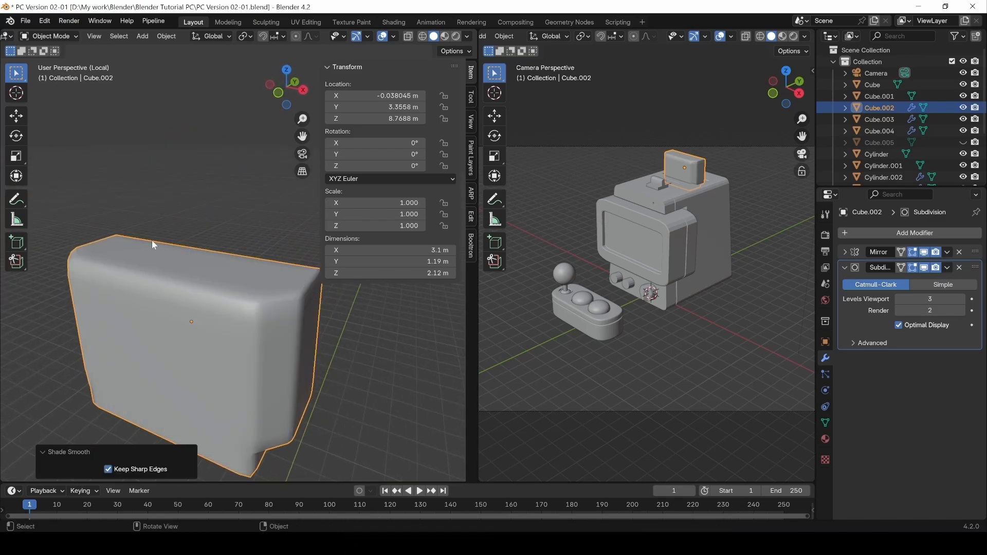
# Apply Shade Auto Smooth to the housing with an angle of about 42°.
pyautogui.rightClick(248, 347)
pyautogui.click(190, 321)
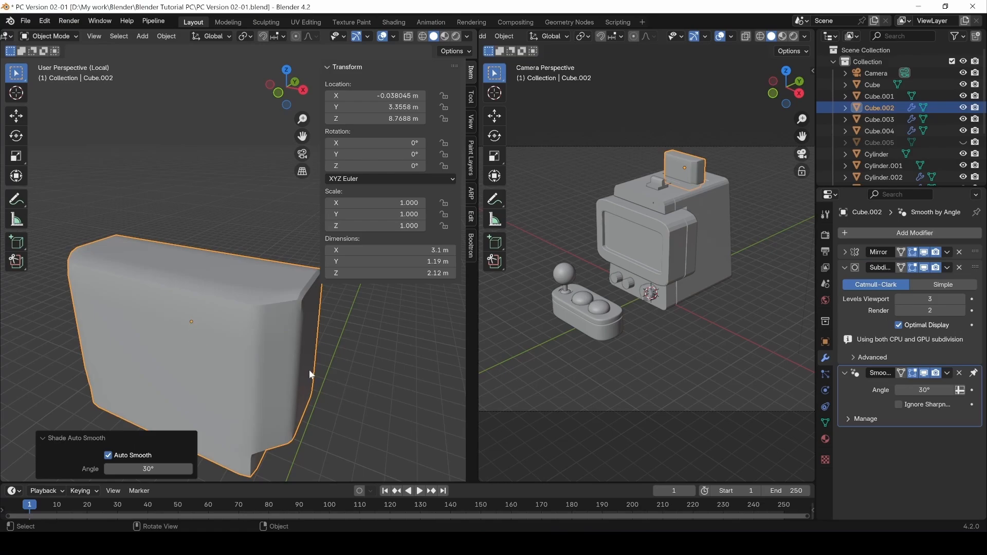
pyautogui.moveTo(311, 374); pyautogui.dragTo(240, 295, button='middle')
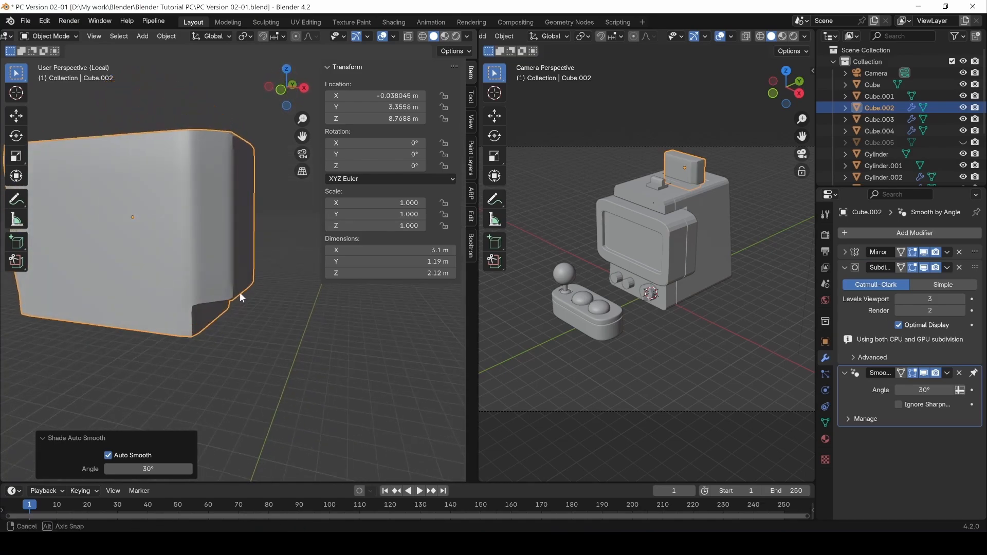
pyautogui.moveTo(177, 360); pyautogui.dragTo(215, 297, button='middle')
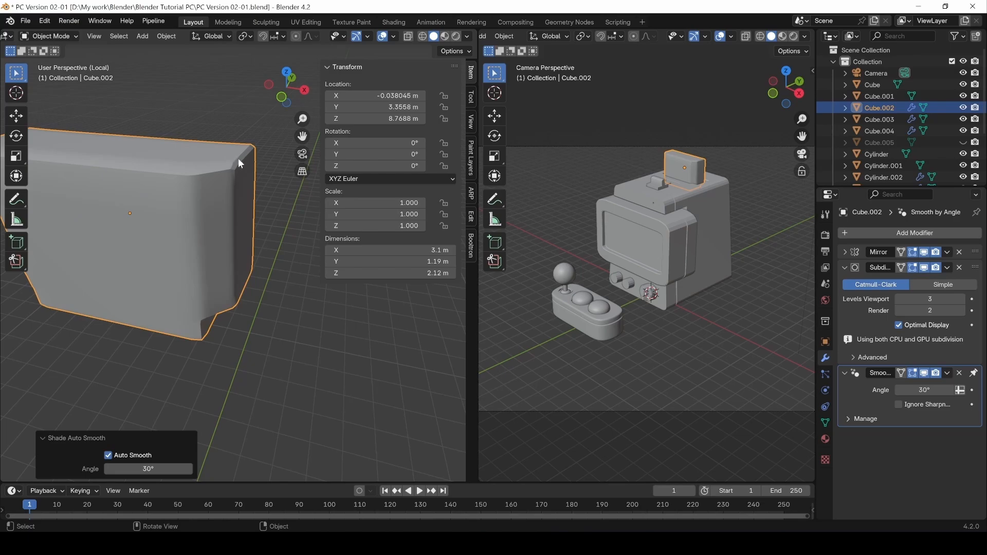
pyautogui.moveTo(149, 469); pyautogui.dragTo(175, 469)
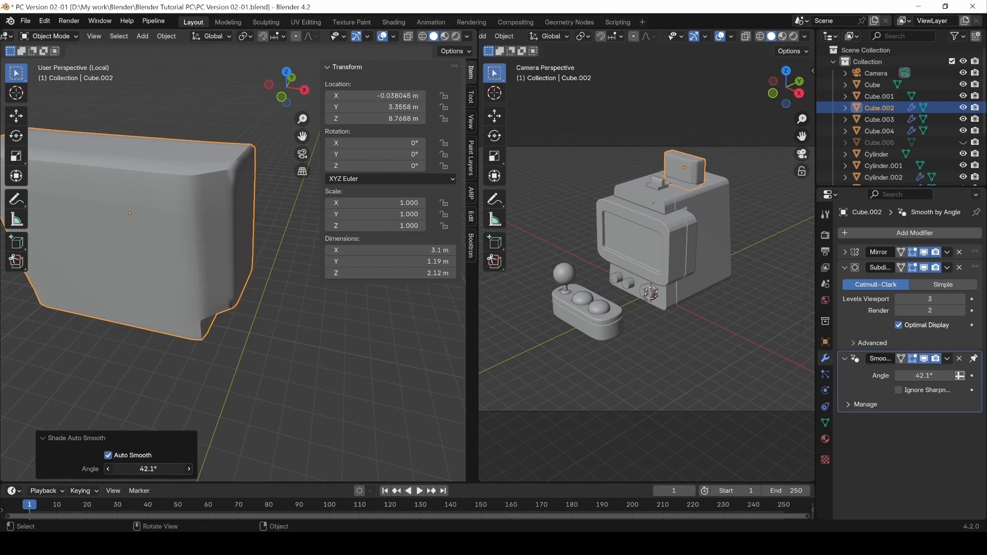
# Return the housing to flat shading, removing the Smooth by Angle modifier.
pyautogui.click(261, 380)
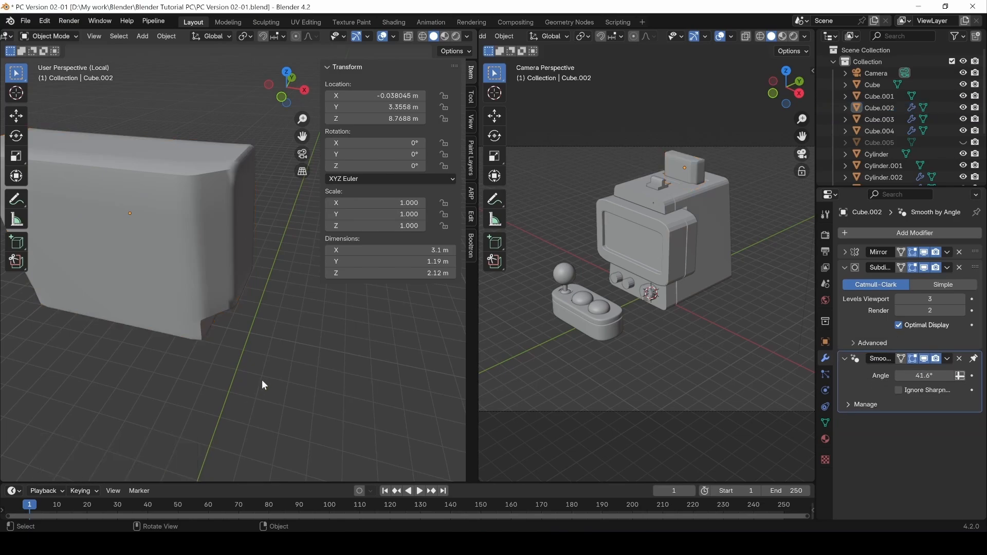
pyautogui.moveTo(261, 379); pyautogui.dragTo(227, 322, button='middle')
pyautogui.click(136, 347)
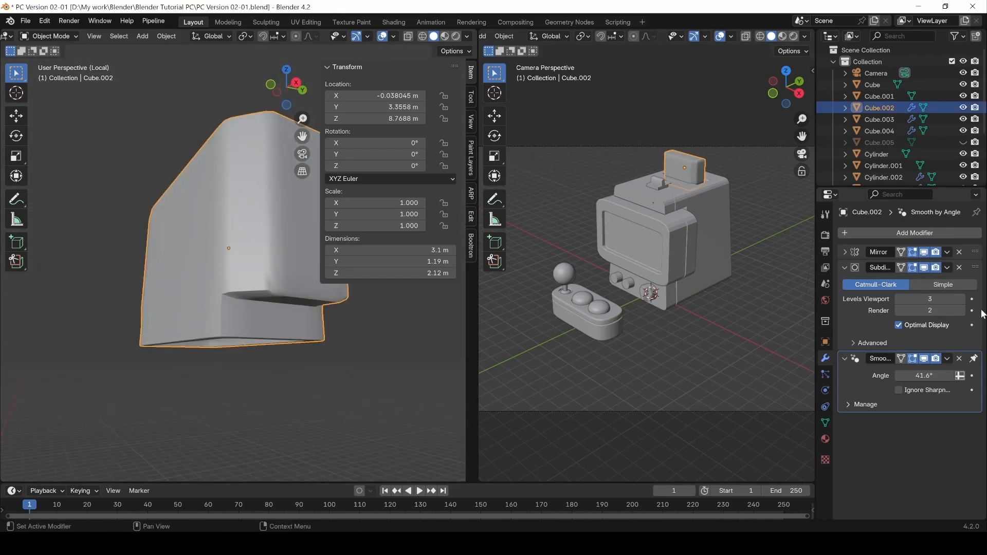
pyautogui.rightClick(255, 261)
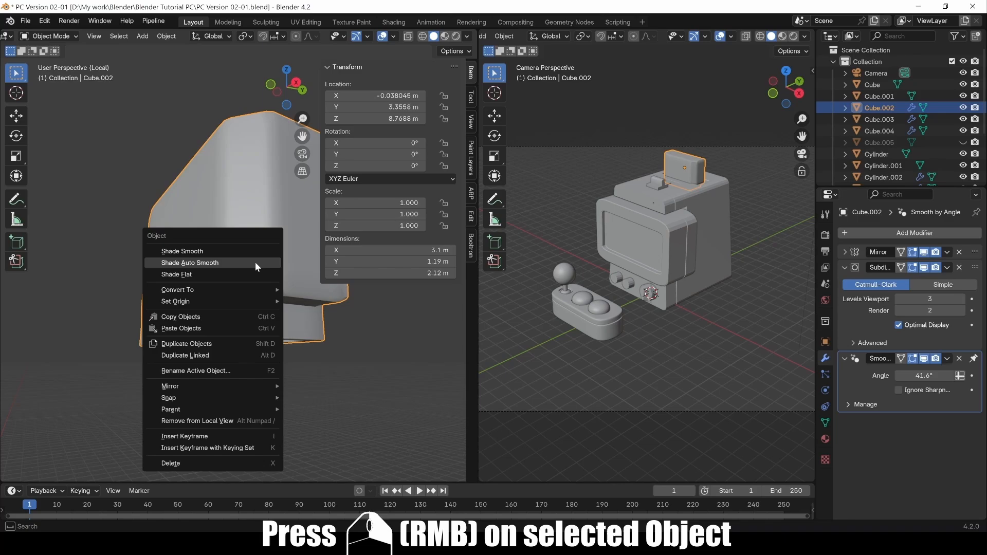
pyautogui.click(209, 274)
pyautogui.moveTo(221, 272); pyautogui.dragTo(295, 285, button='middle')
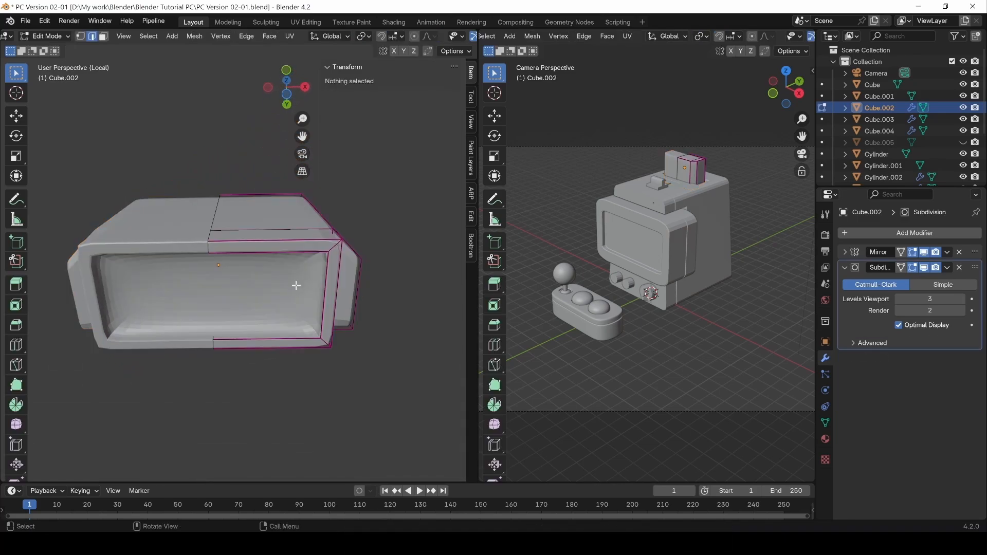
# In Edit Mode with subdivision hidden, raise the Mean Crease of the inner front edges.
pyautogui.press('Tab')
pyautogui.click(913, 268)
pyautogui.click(235, 326)
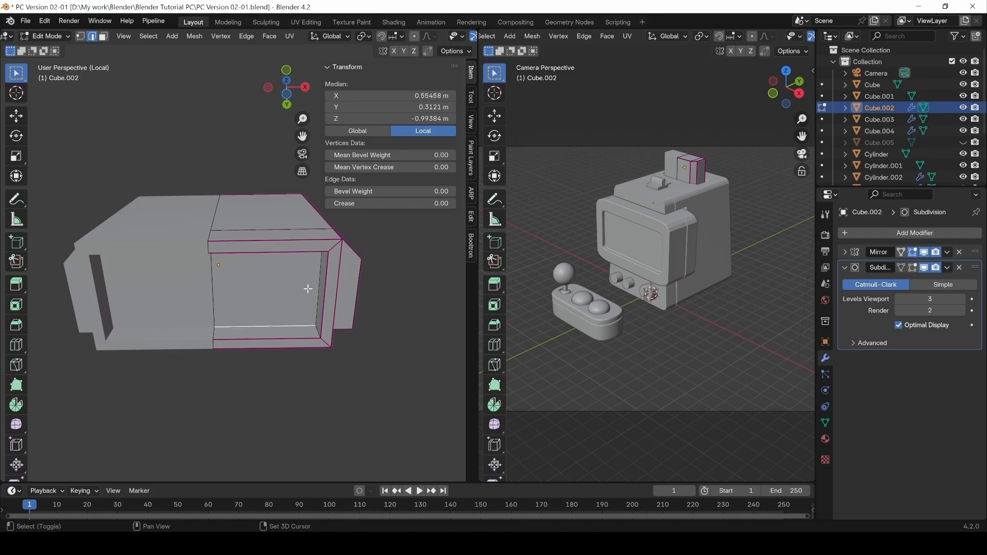
pyautogui.keyDown('shift'); pyautogui.click(320, 276); pyautogui.keyUp('shift')
pyautogui.moveTo(255, 291); pyautogui.dragTo(44, 313, button='middle')
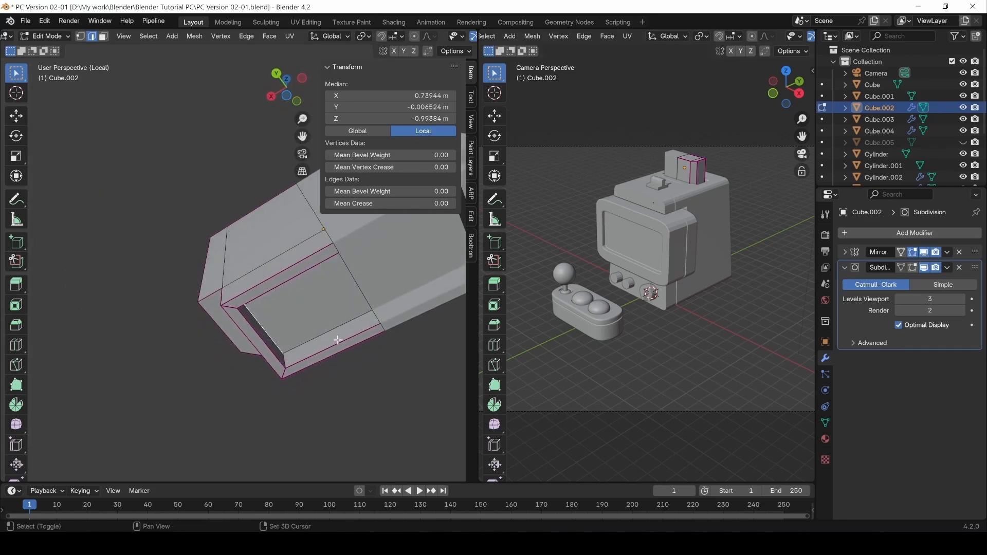
pyautogui.moveTo(390, 204); pyautogui.dragTo(435, 204)
pyautogui.click(232, 215)
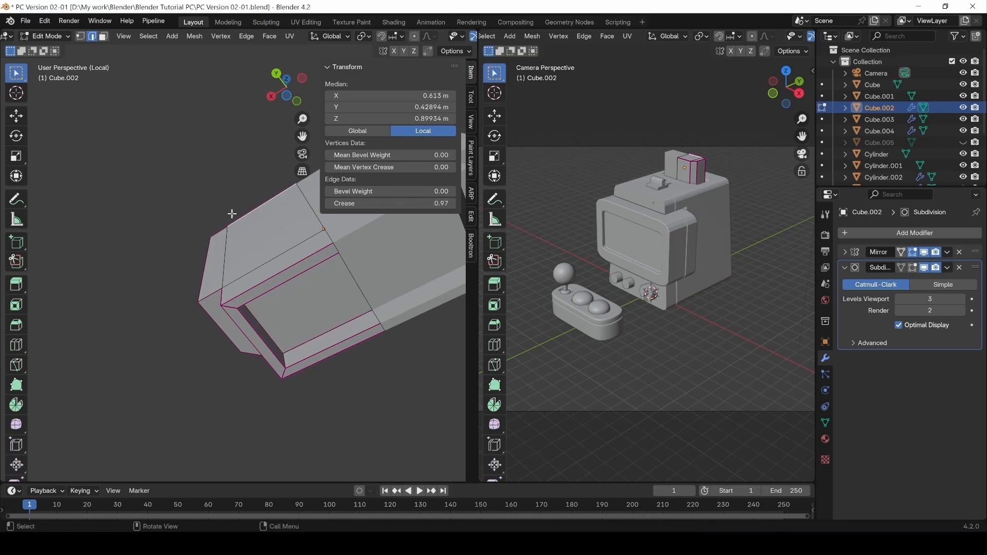
# Turn the subdivision edit-mode display back on and select another creased edge.
pyautogui.moveTo(221, 186); pyautogui.dragTo(252, 286, button='middle')
pyautogui.click(913, 268)
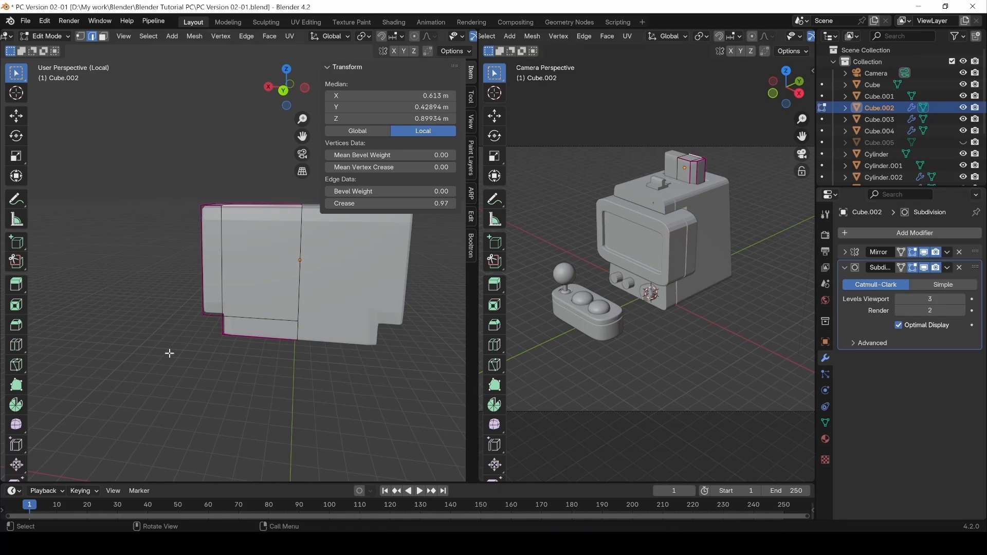
pyautogui.moveTo(170, 353); pyautogui.dragTo(401, 357, button='middle')
pyautogui.click(309, 395)
# Toggle between Object and Edit Mode while orbiting to inspect the smoothed box from several angles.
pyautogui.press('Tab')
pyautogui.moveTo(264, 386); pyautogui.dragTo(234, 307, button='middle')
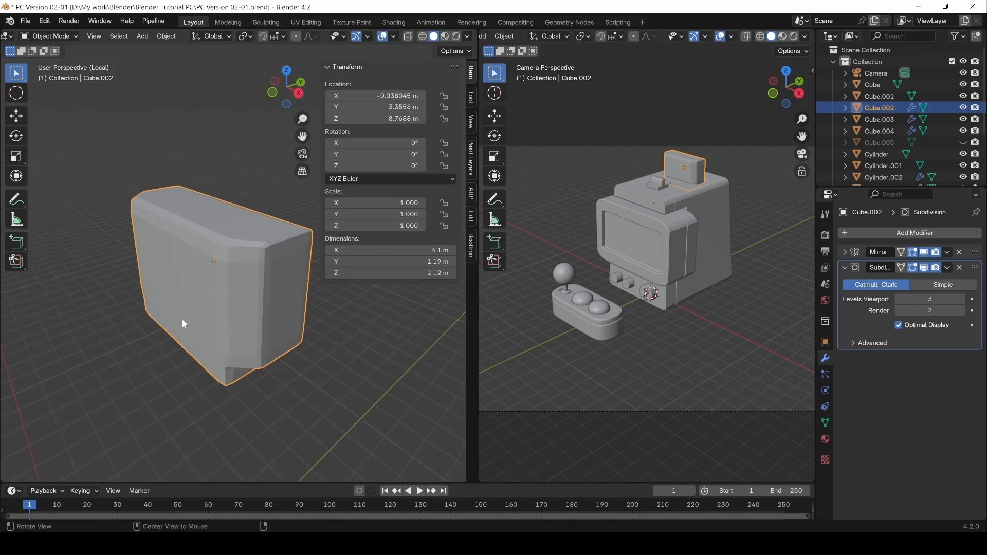
pyautogui.keyDown('alt'); pyautogui.moveTo(184, 323); pyautogui.dragTo(275, 316); pyautogui.keyUp('alt')
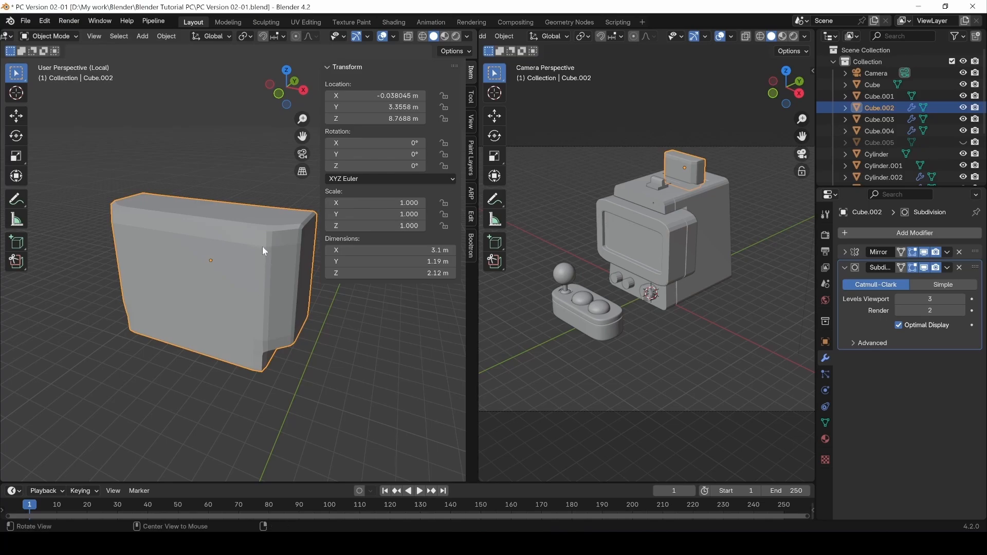
pyautogui.keyDown('alt'); pyautogui.moveTo(262, 245); pyautogui.dragTo(282, 240); pyautogui.keyUp('alt')
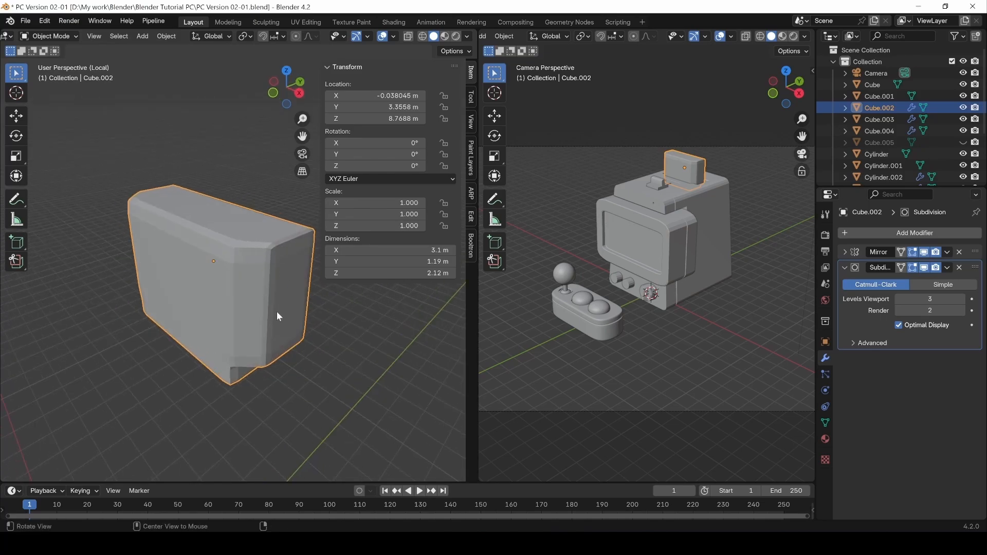
pyautogui.keyDown('alt'); pyautogui.moveTo(276, 312); pyautogui.dragTo(179, 286); pyautogui.keyUp('alt')
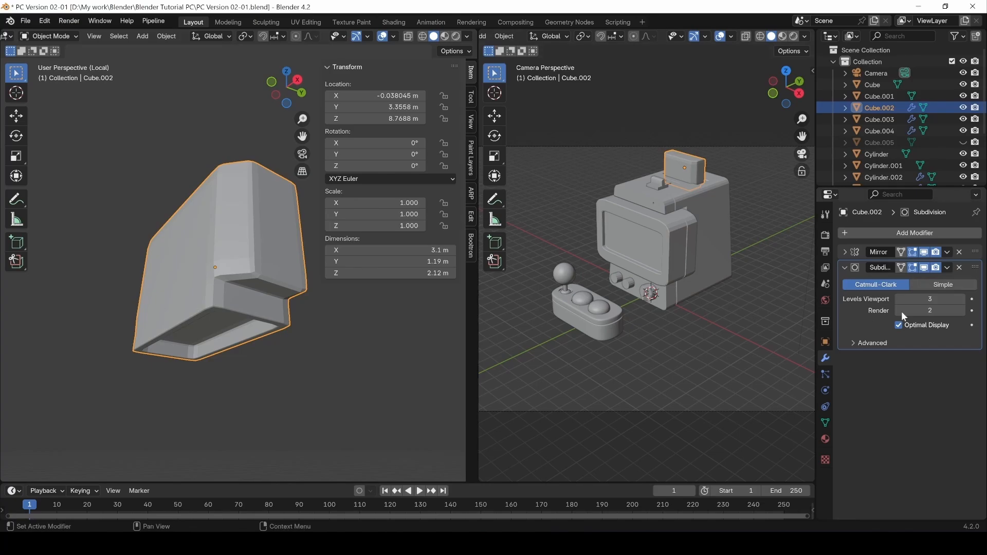
pyautogui.keyDown('alt'); pyautogui.moveTo(240, 297); pyautogui.dragTo(281, 315); pyautogui.keyUp('alt')
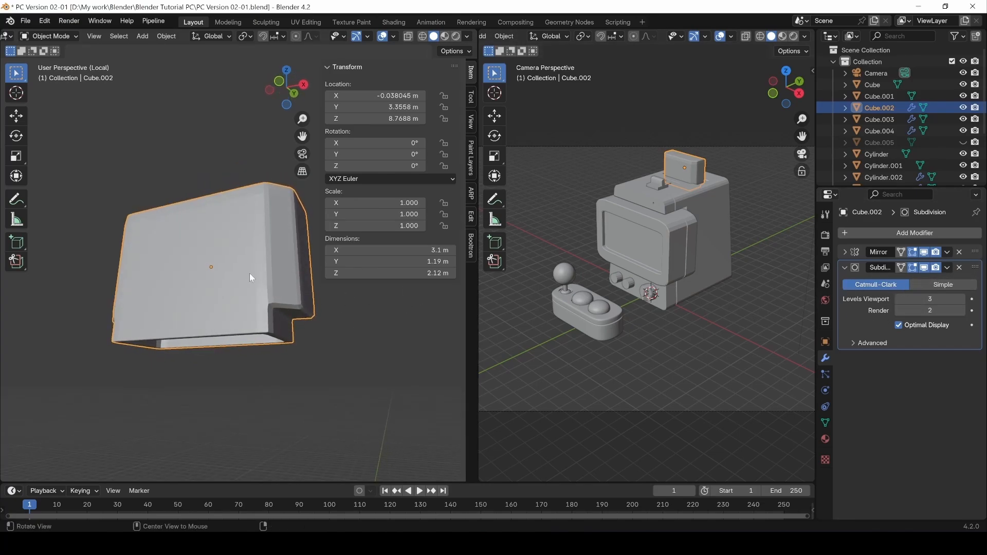
pyautogui.keyDown('alt'); pyautogui.moveTo(249, 273); pyautogui.dragTo(278, 304); pyautogui.keyUp('alt')
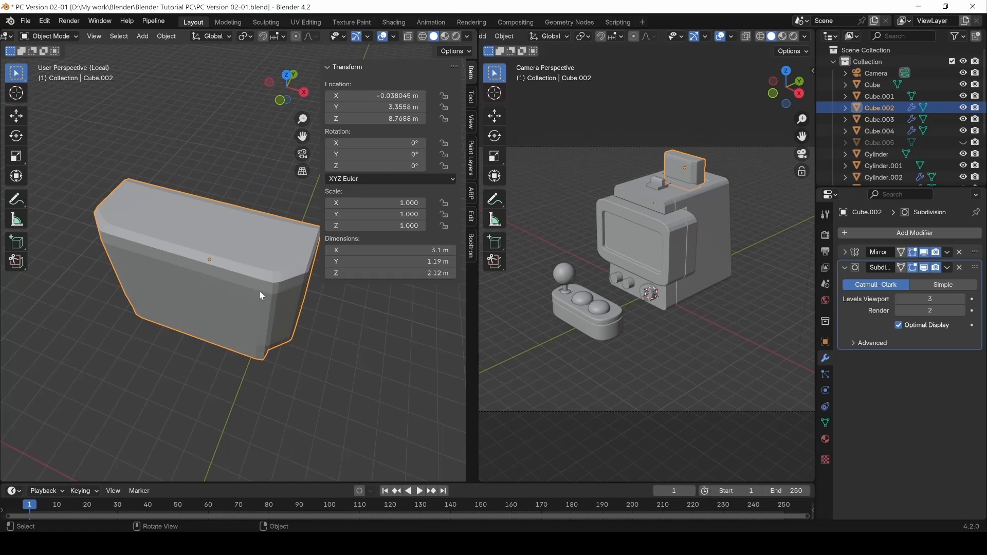
pyautogui.press('Tab')
pyautogui.keyDown('alt'); pyautogui.moveTo(235, 327); pyautogui.dragTo(235, 271); pyautogui.keyUp('alt')
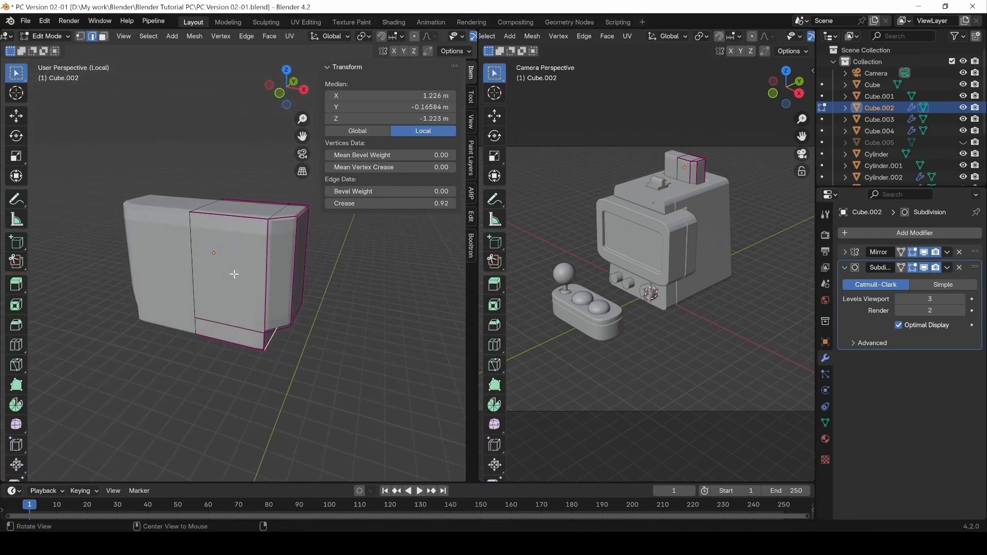
pyautogui.press('Tab')
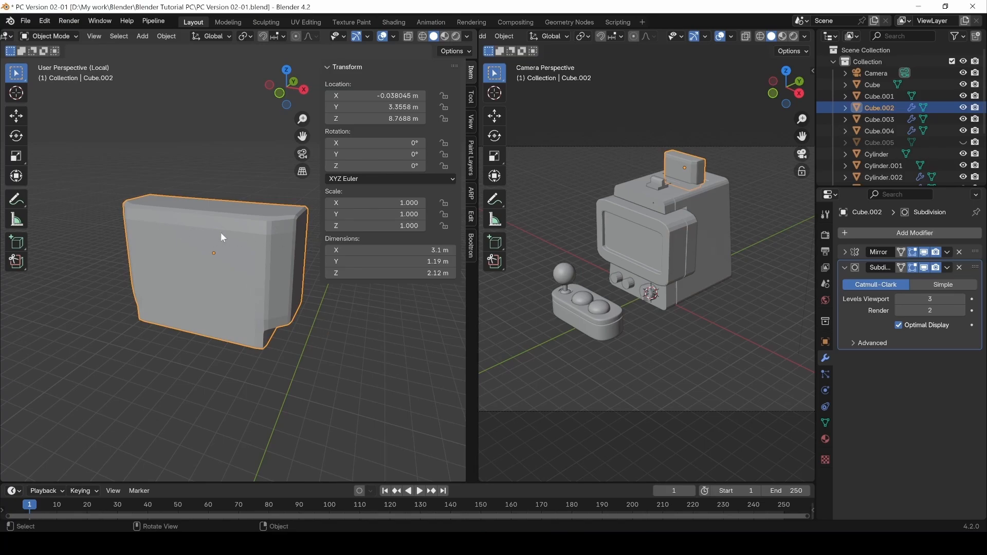
pyautogui.press('Tab')
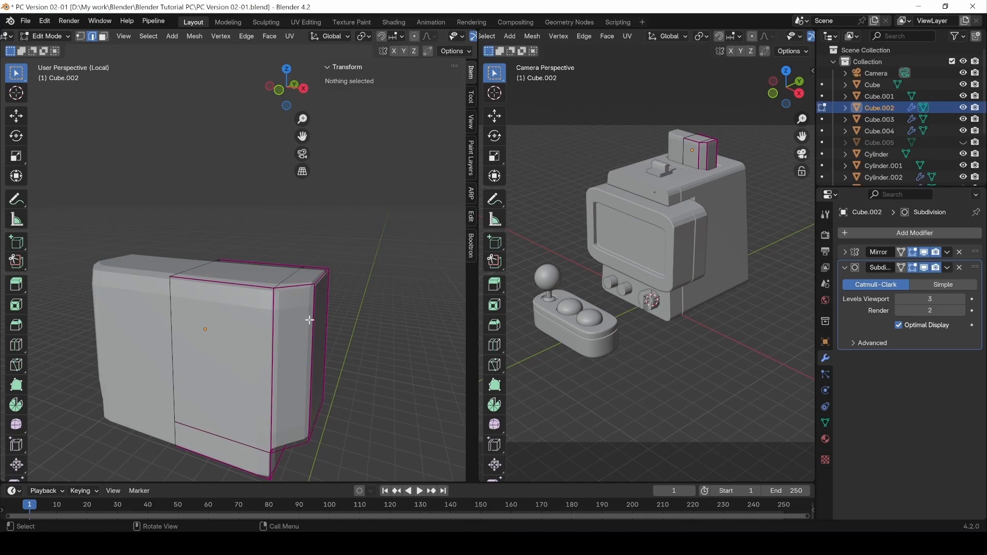
# Cut four edge loops across the box with the Loop Cut tool, sliding each up near the top.
pyautogui.scroll(3, 282, 329)
pyautogui.keyDown('shift'); pyautogui.moveTo(294, 339); pyautogui.dragTo(279, 314, button='middle'); pyautogui.keyUp('shift')
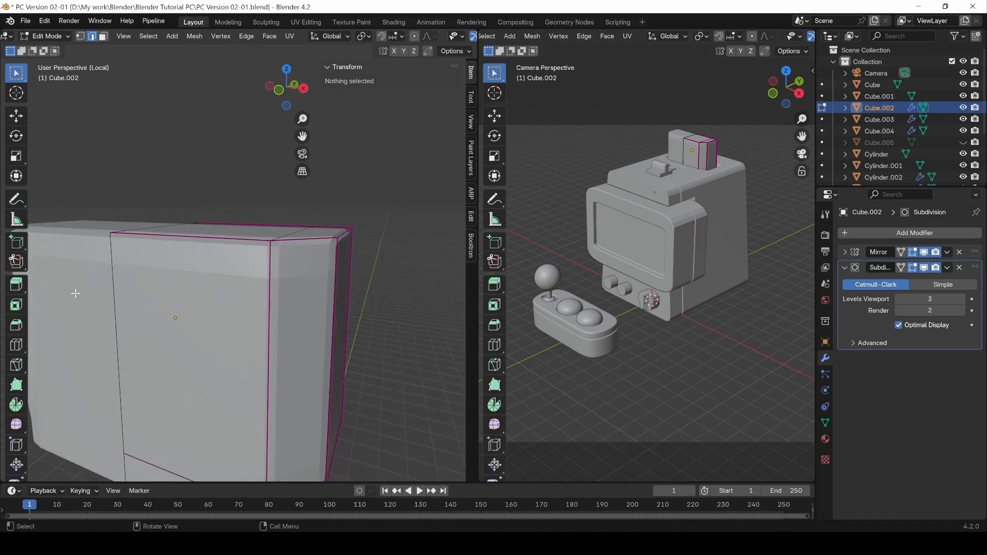
pyautogui.click(16, 345)
pyautogui.click(260, 350)
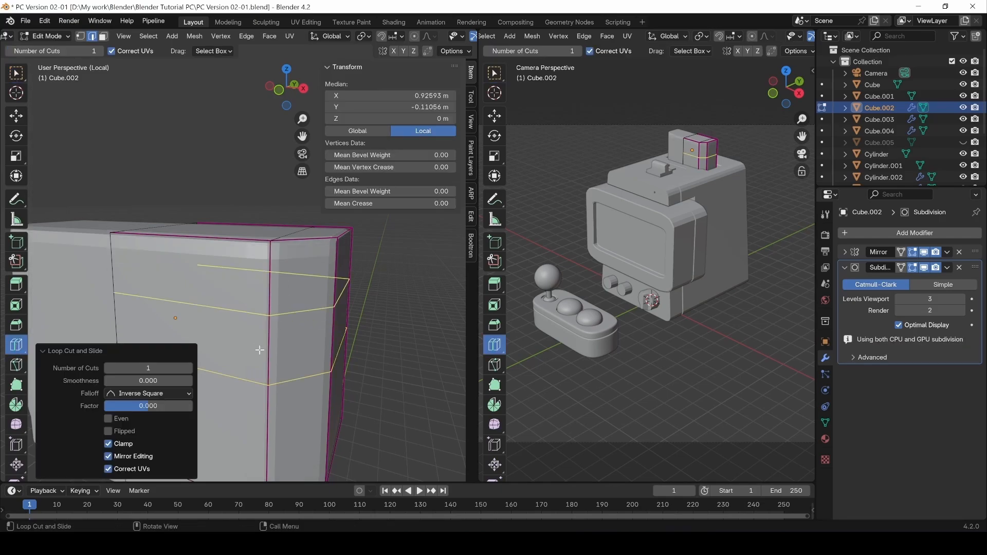
pyautogui.moveTo(119, 409); pyautogui.dragTo(166, 408)
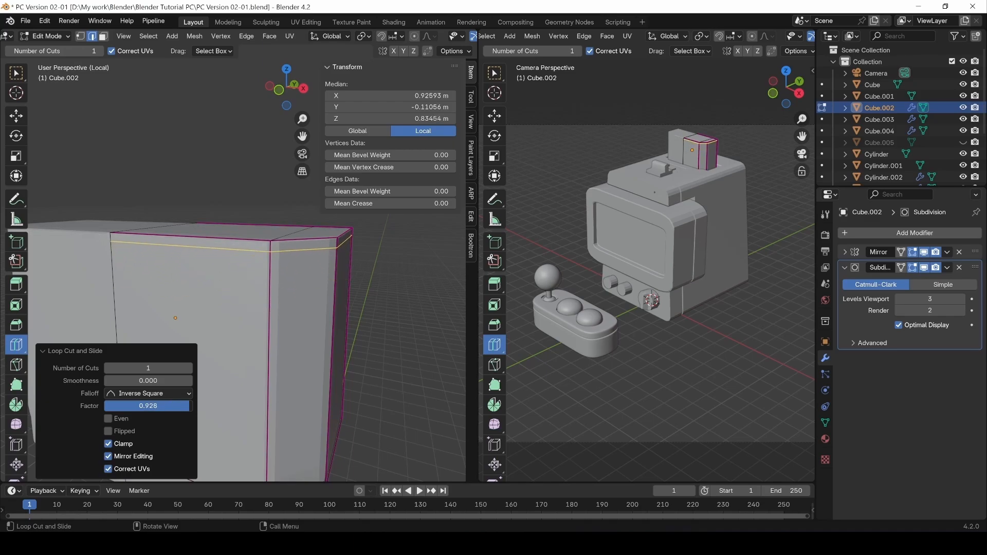
pyautogui.click(271, 343)
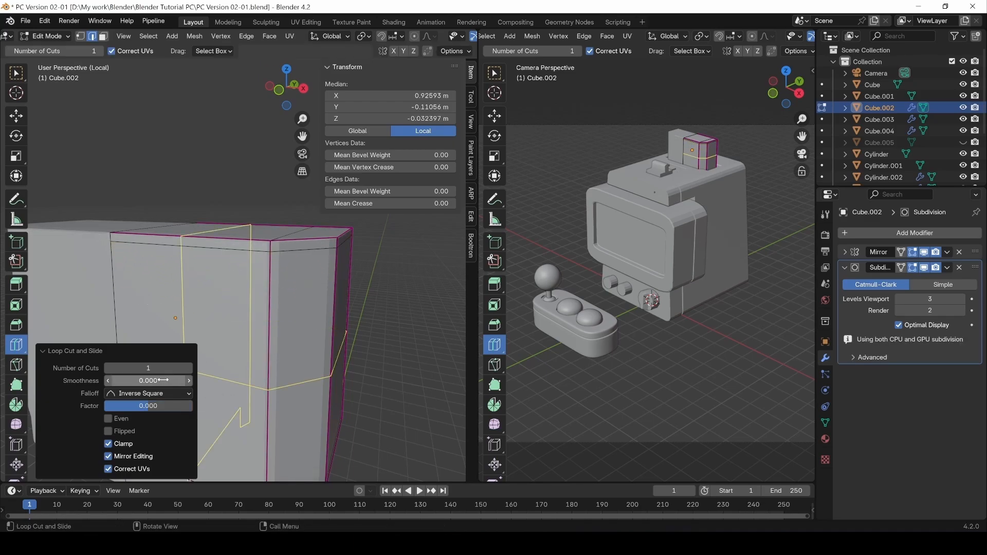
pyautogui.moveTo(155, 407); pyautogui.dragTo(206, 406)
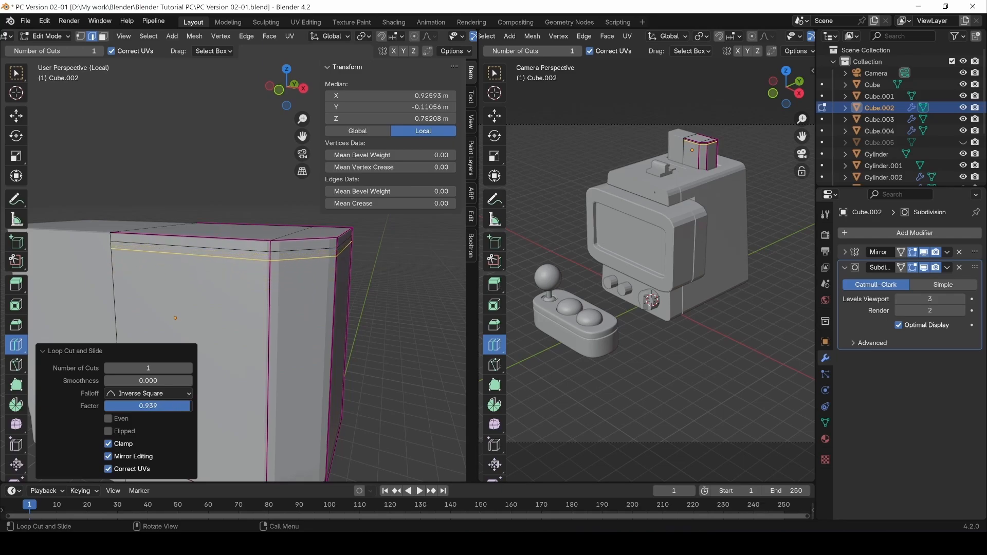
pyautogui.click(272, 378)
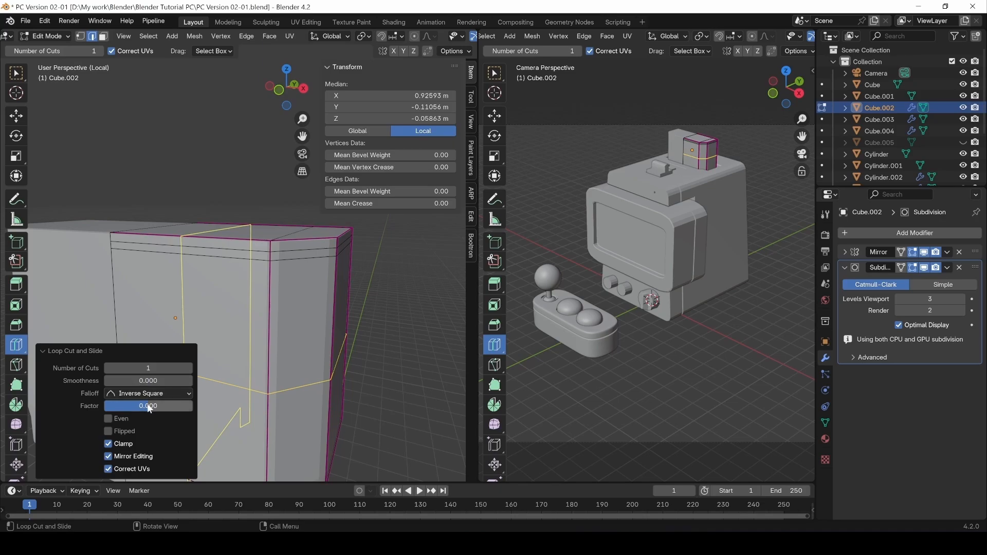
pyautogui.moveTo(148, 406); pyautogui.dragTo(226, 406)
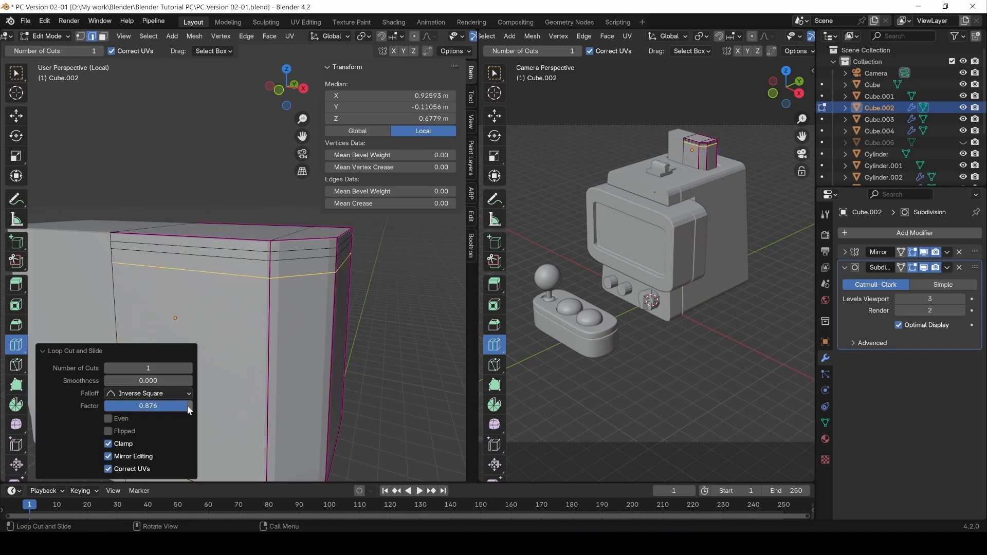
pyautogui.click(279, 370)
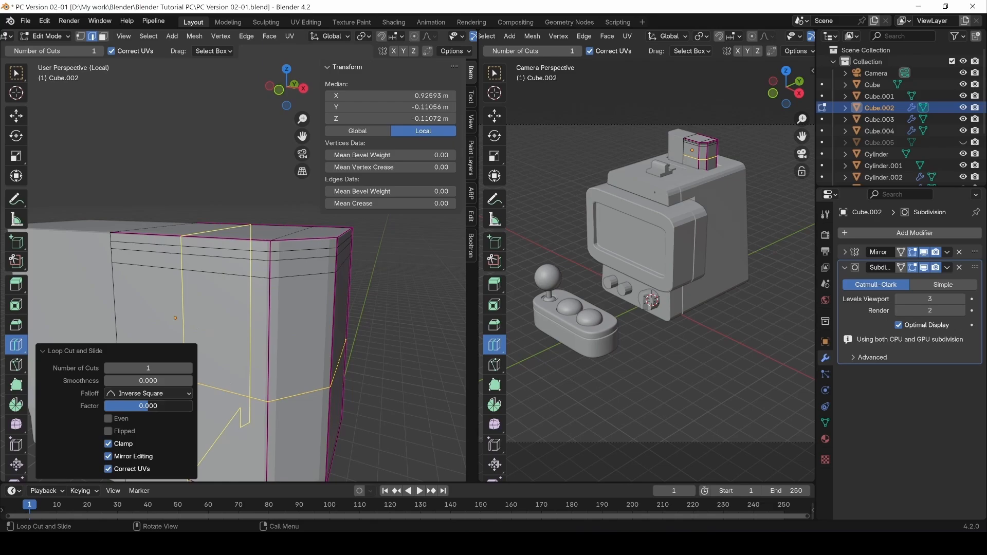
pyautogui.moveTo(148, 406); pyautogui.dragTo(230, 406)
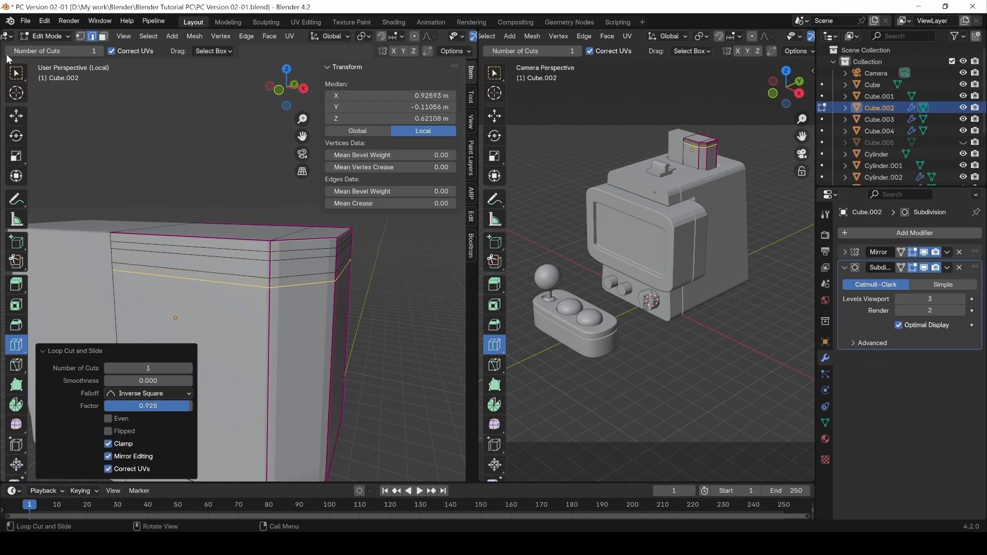
# Add two more Ctrl+R loop cuts, one lower down, and slide a loop along the box.
pyautogui.hotkey('ctrl', 'r')
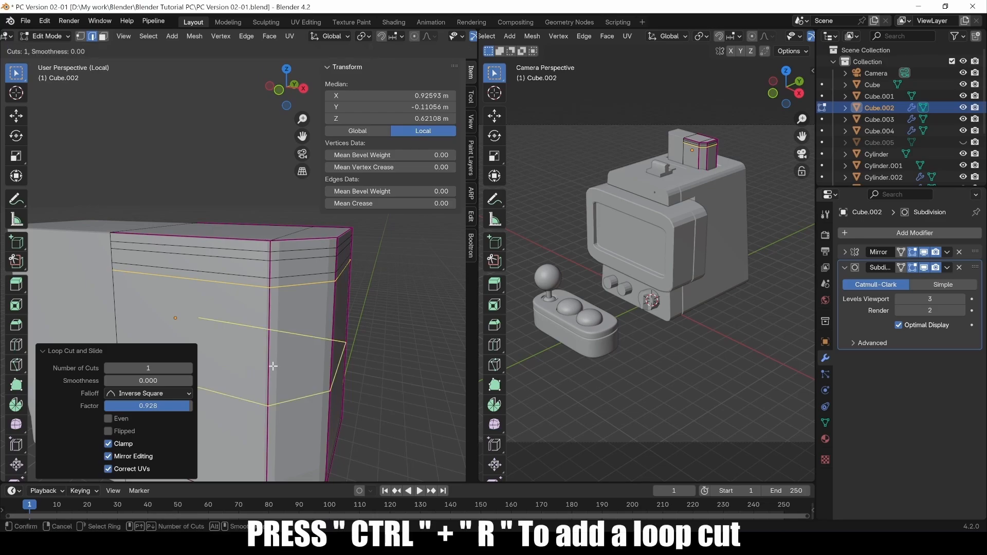
pyautogui.click(272, 365)
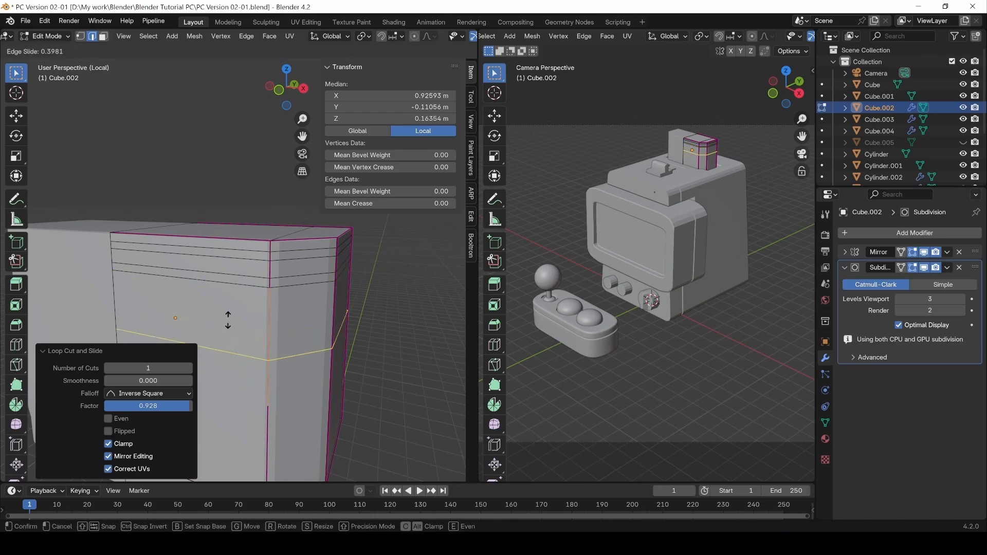
pyautogui.click(232, 281)
pyautogui.hotkey('ctrl', 'r')
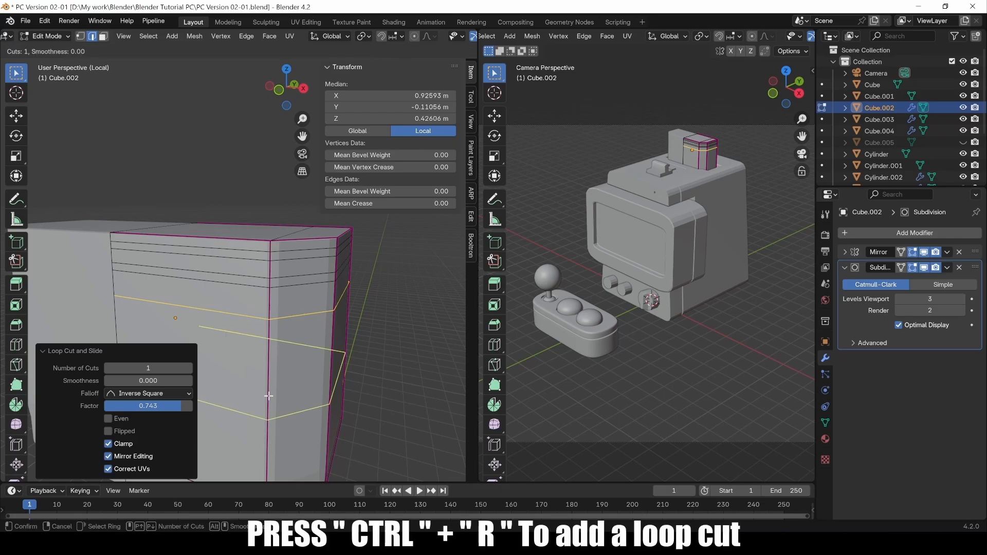
pyautogui.click(269, 396)
pyautogui.click(245, 323)
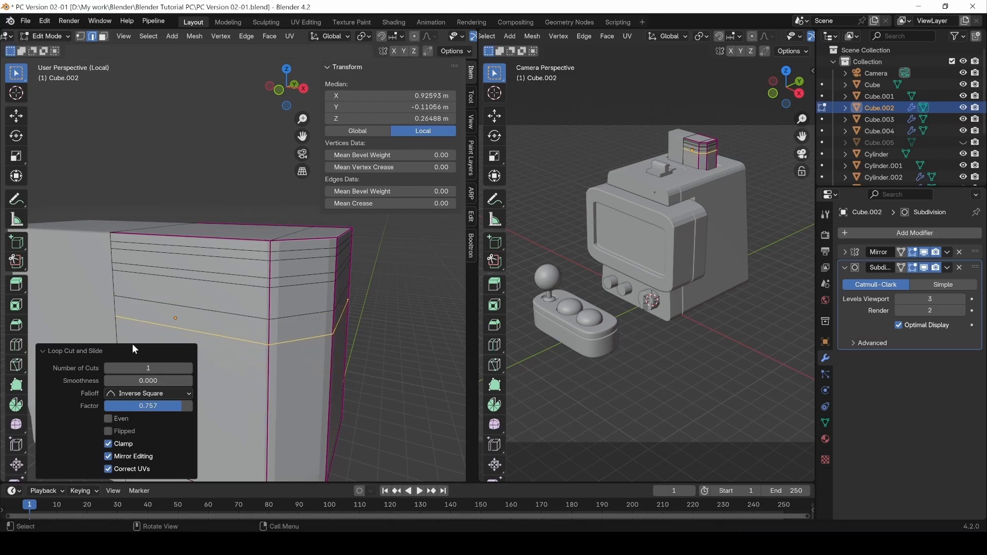
pyautogui.press('g')
pyautogui.press('g')
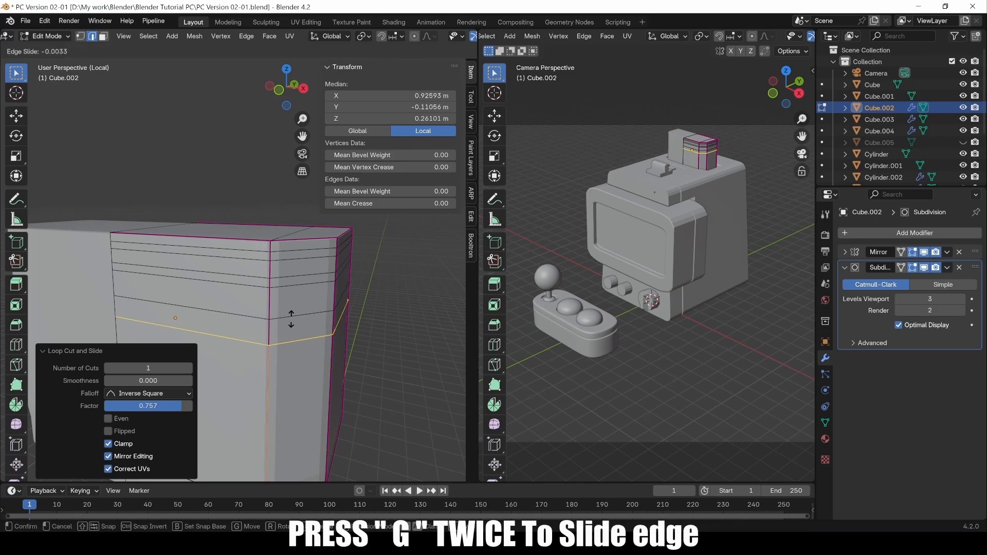
pyautogui.click(286, 280)
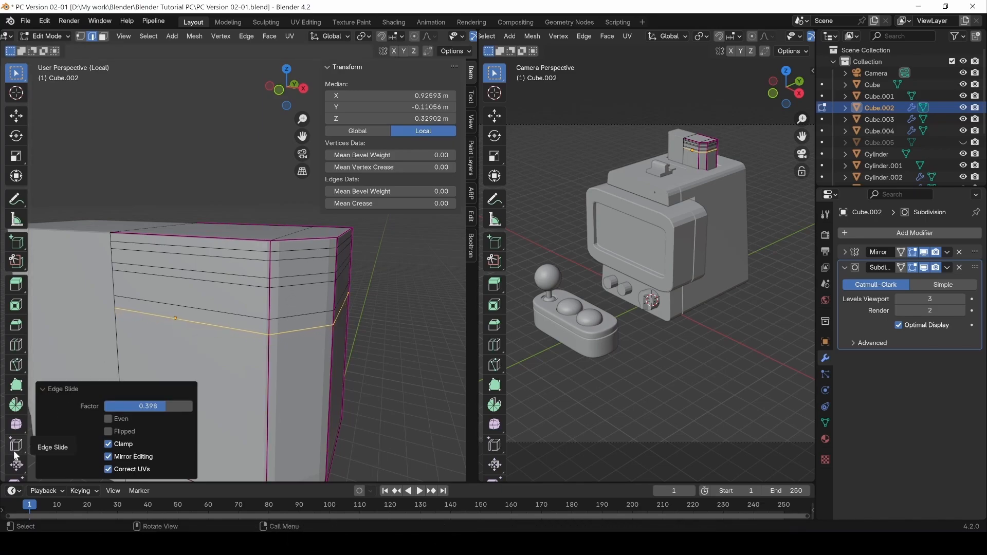
# Slide the selected edge loops upward with Edge Slide, ending at factor 0.476.
pyautogui.click(17, 451)
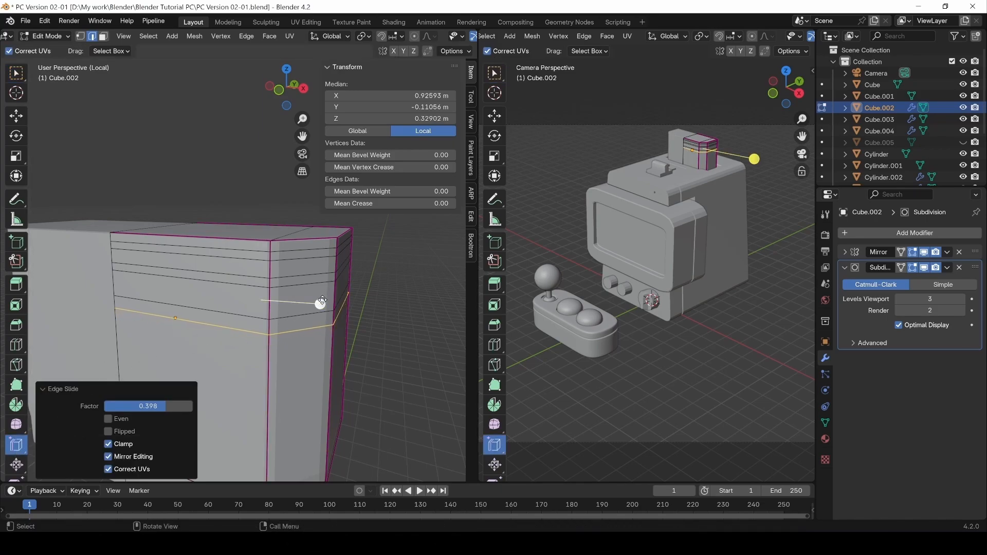
pyautogui.moveTo(322, 301); pyautogui.dragTo(441, 293)
pyautogui.doubleClick(248, 318)
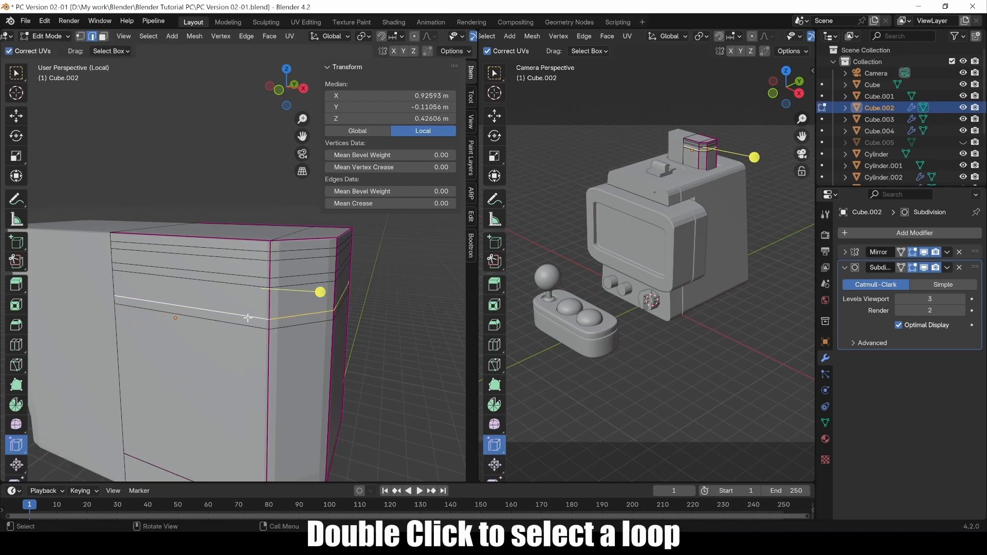
pyautogui.moveTo(317, 294); pyautogui.dragTo(419, 297)
pyautogui.doubleClick(251, 329)
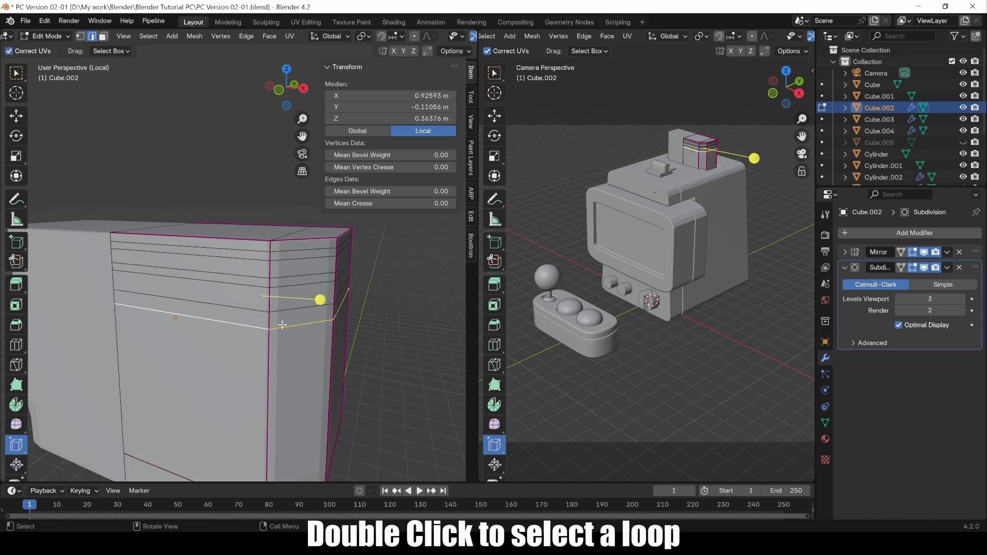
pyautogui.press('g')
pyautogui.press('g')
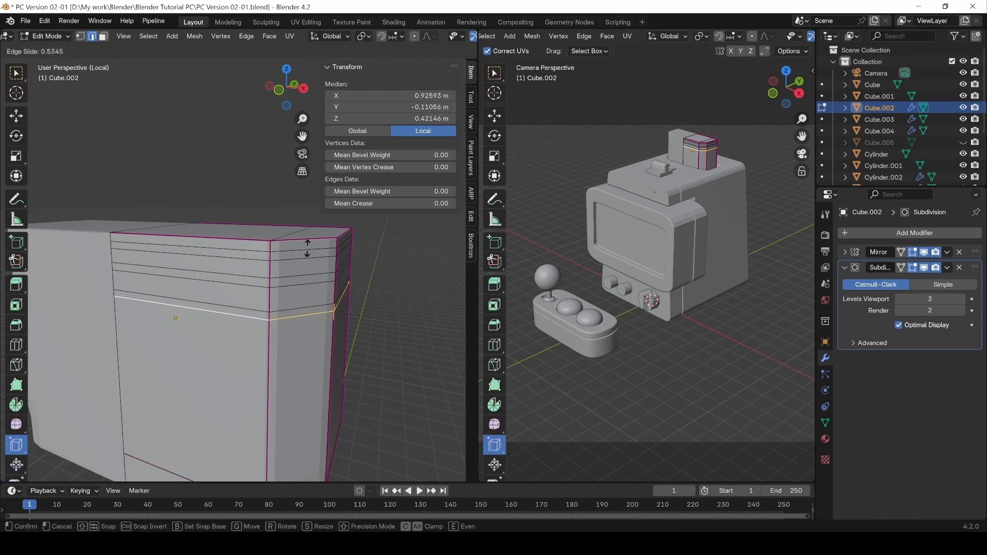
pyautogui.click(305, 254)
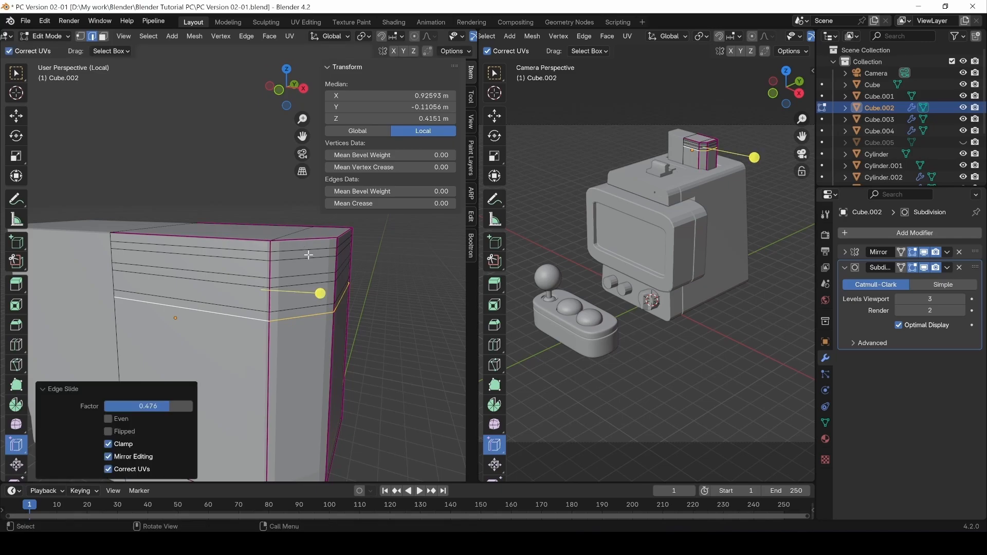
pyautogui.doubleClick(271, 256)
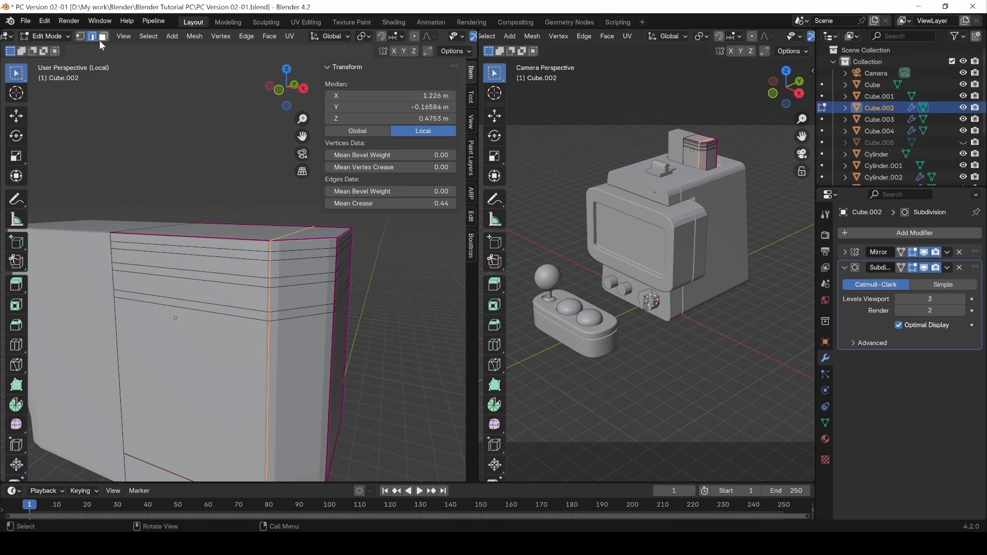
# Select the three upper face bands and extrude them along normals by -0.132 m.
pyautogui.press('3')
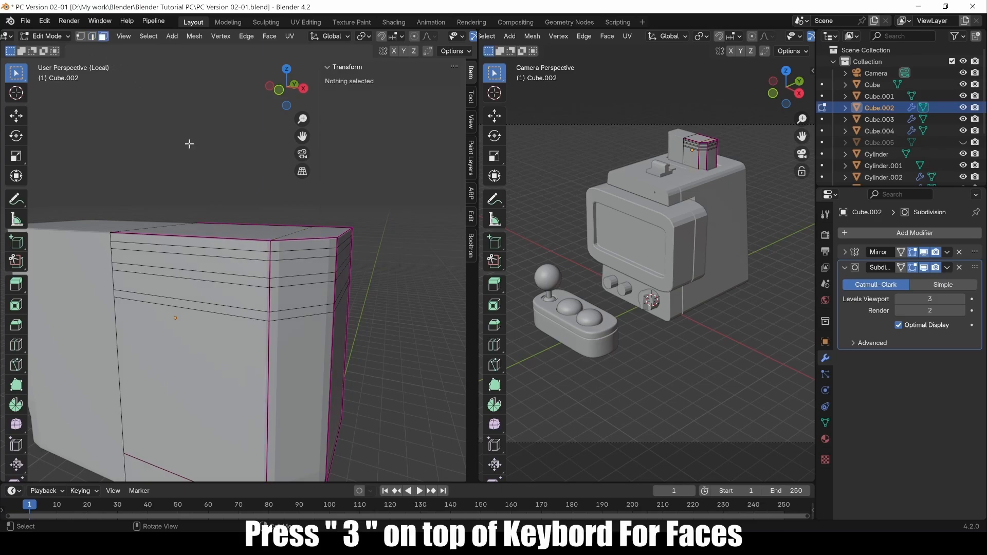
pyautogui.doubleClick(271, 256)
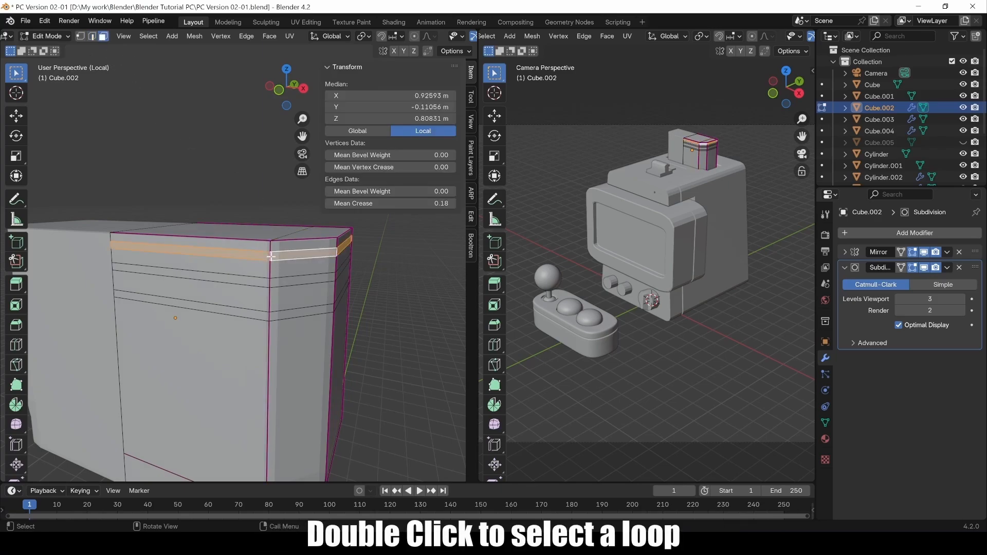
pyautogui.keyDown('shift'); pyautogui.doubleClick(270, 282); pyautogui.keyUp('shift')
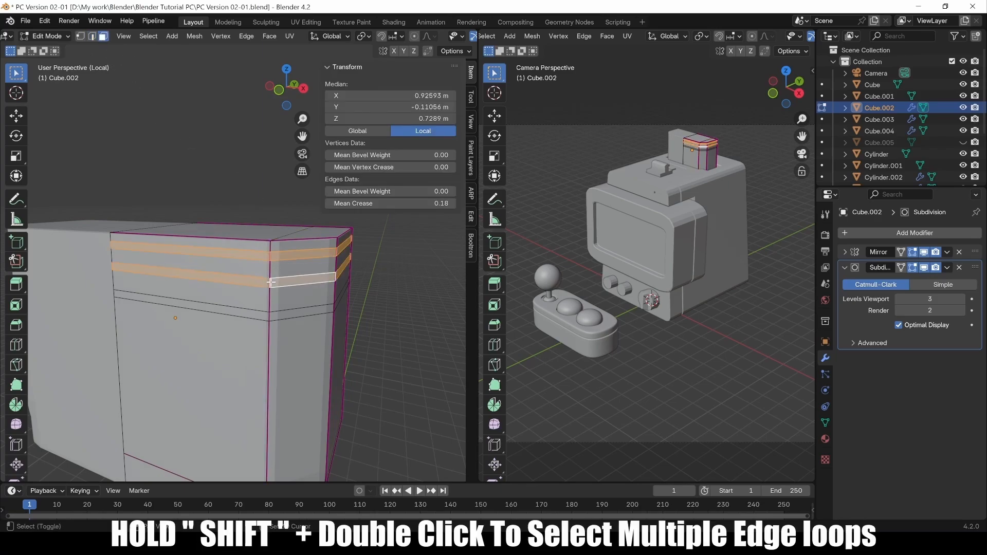
pyautogui.keyDown('shift'); pyautogui.doubleClick(270, 318); pyautogui.keyUp('shift')
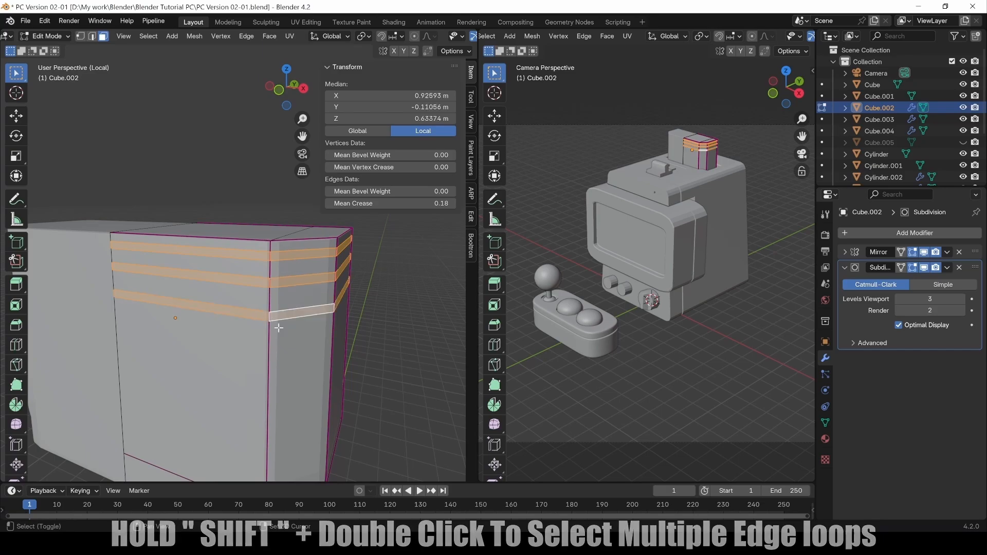
pyautogui.hotkey('alt', 'e')
pyautogui.click(300, 278)
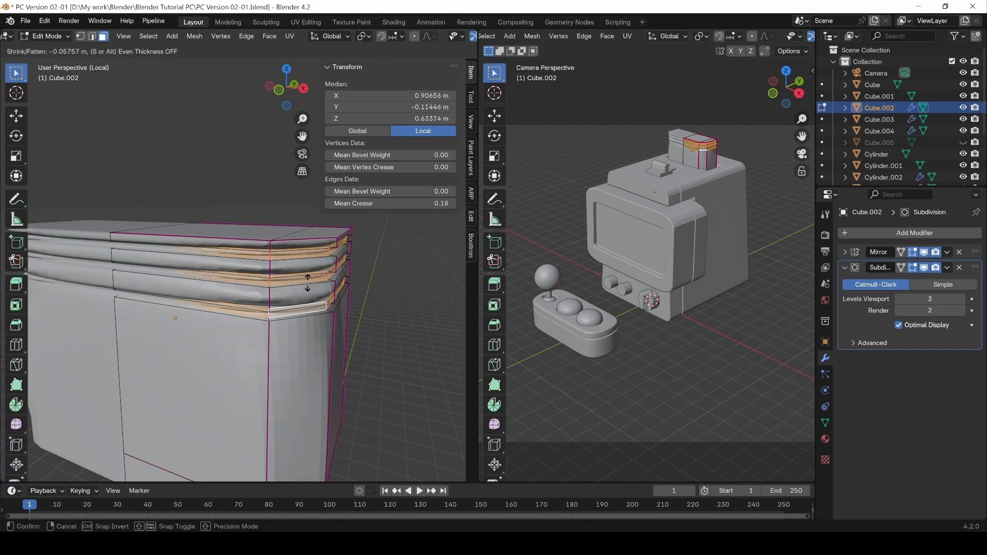
pyautogui.click(311, 288)
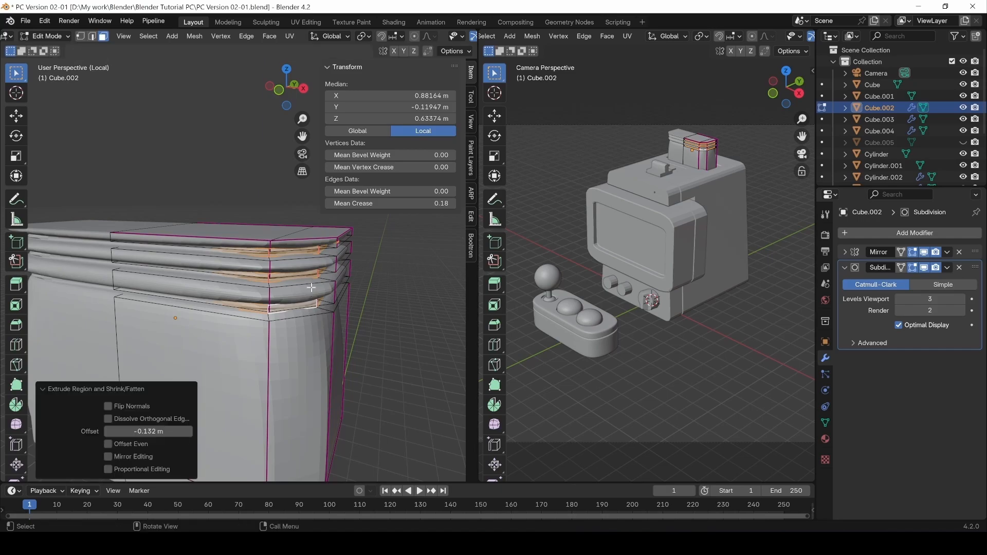
# Clear the selection and turn off the Subdivision edit-mode display to inspect the ridges.
pyautogui.moveTo(383, 312); pyautogui.dragTo(389, 282, button='middle')
pyautogui.moveTo(352, 267); pyautogui.dragTo(368, 279, button='middle')
pyautogui.click(396, 282)
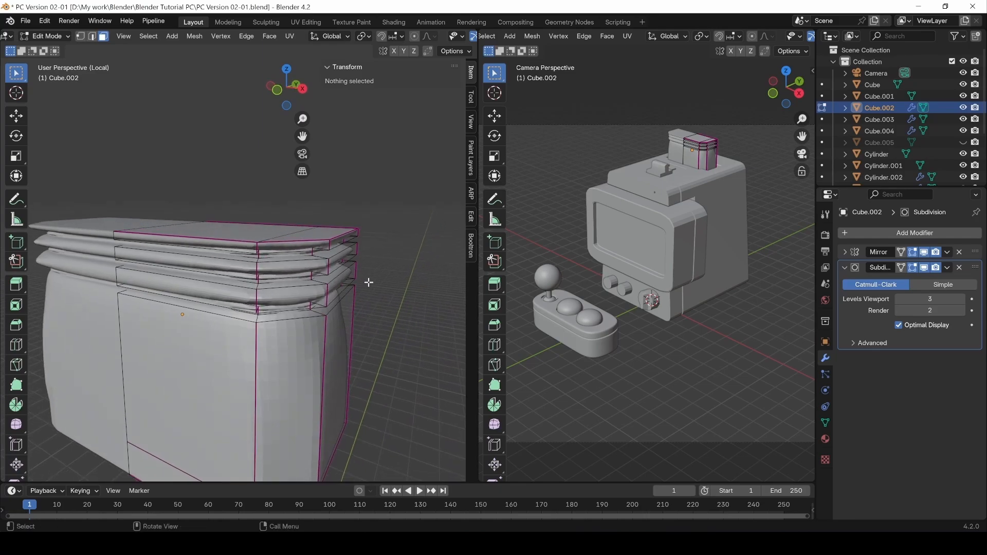
pyautogui.click(912, 267)
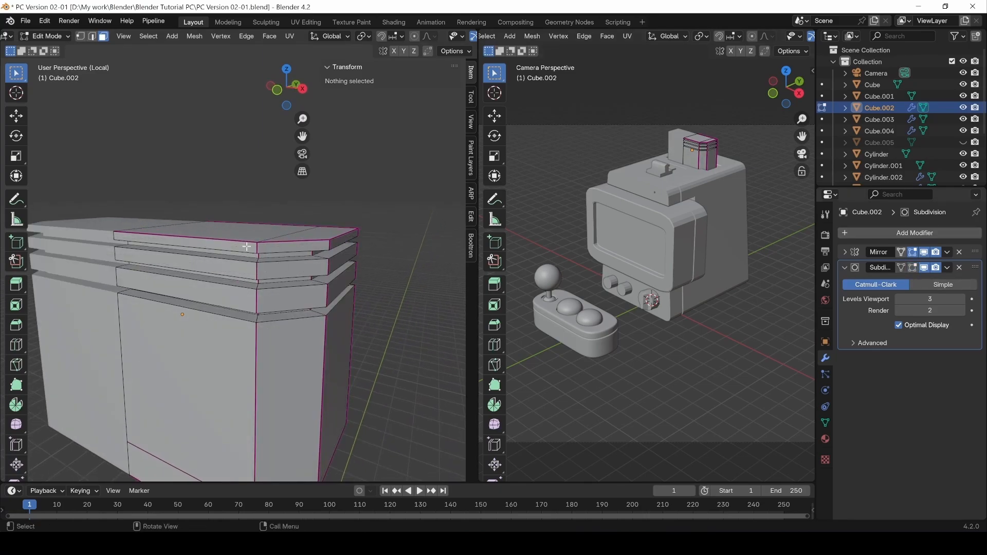
pyautogui.moveTo(246, 247); pyautogui.dragTo(262, 264, button='middle')
# In edge select mode, select all the ridge edge loops around the box.
pyautogui.press('2')
pyautogui.doubleClick(267, 235)
pyautogui.keyDown('shift'); pyautogui.doubleClick(261, 220); pyautogui.keyUp('shift')
pyautogui.keyDown('shift'); pyautogui.doubleClick(259, 281); pyautogui.keyUp('shift')
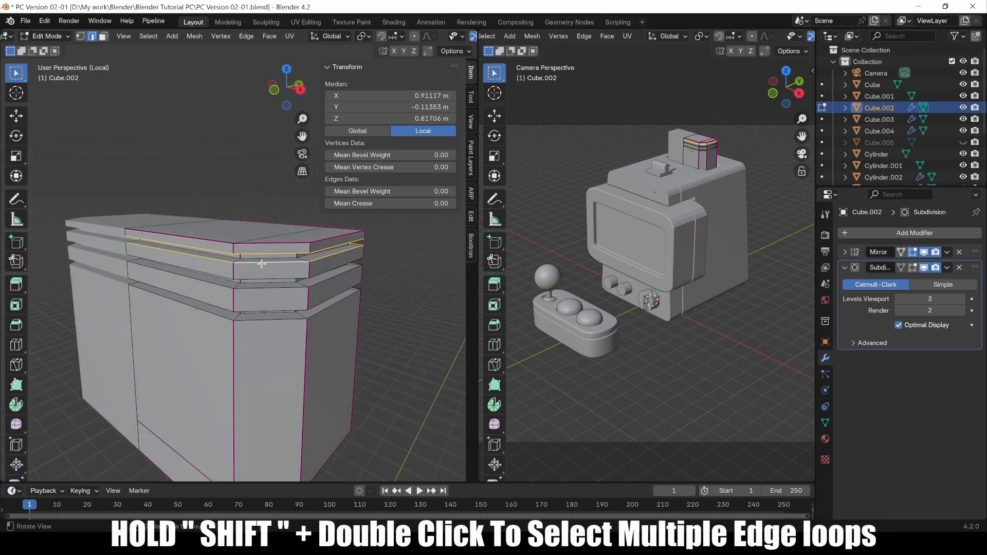
pyautogui.keyDown('shift'); pyautogui.doubleClick(262, 259); pyautogui.keyUp('shift')
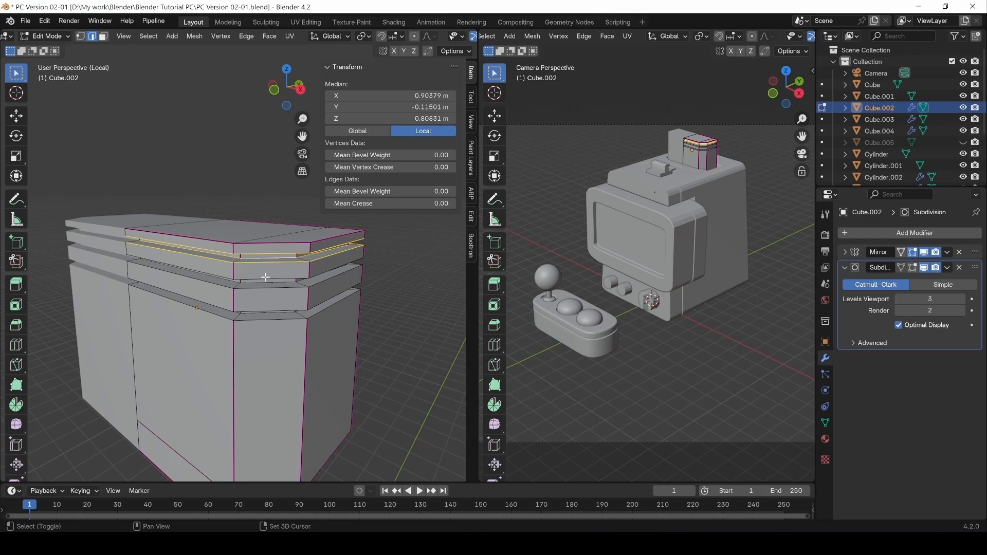
pyautogui.keyDown('shift'); pyautogui.doubleClick(265, 278); pyautogui.keyUp('shift')
pyautogui.moveTo(255, 297); pyautogui.dragTo(254, 281, button='middle')
pyautogui.keyDown('shift'); pyautogui.doubleClick(257, 276); pyautogui.keyUp('shift')
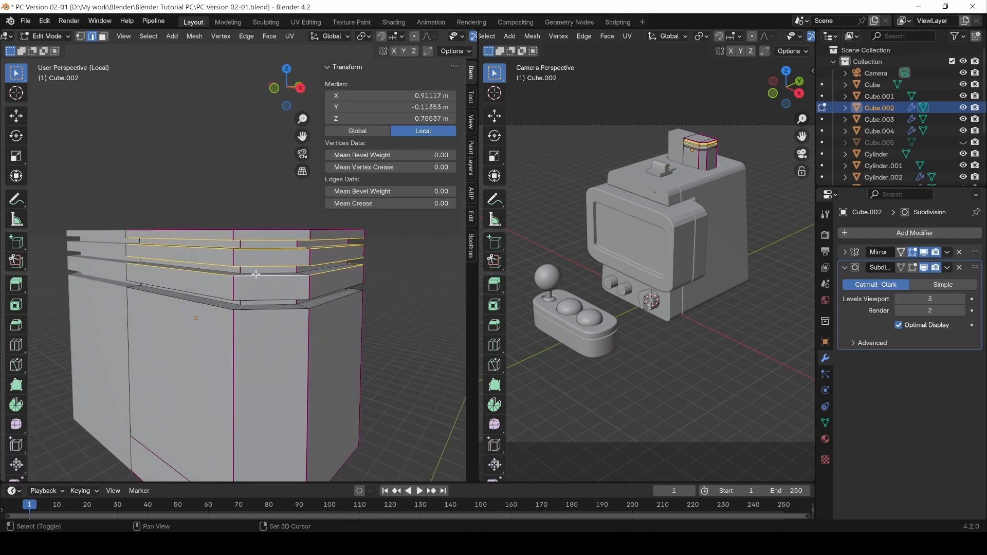
pyautogui.moveTo(256, 281); pyautogui.dragTo(249, 308, button='middle')
pyautogui.keyDown('shift'); pyautogui.doubleClick(255, 283); pyautogui.keyUp('shift')
pyautogui.keyDown('shift'); pyautogui.doubleClick(255, 276); pyautogui.keyUp('shift')
pyautogui.keyDown('shift'); pyautogui.doubleClick(256, 280); pyautogui.keyUp('shift')
pyautogui.keyDown('shift'); pyautogui.doubleClick(252, 269); pyautogui.keyUp('shift')
pyautogui.keyDown('shift'); pyautogui.doubleClick(250, 308); pyautogui.keyUp('shift')
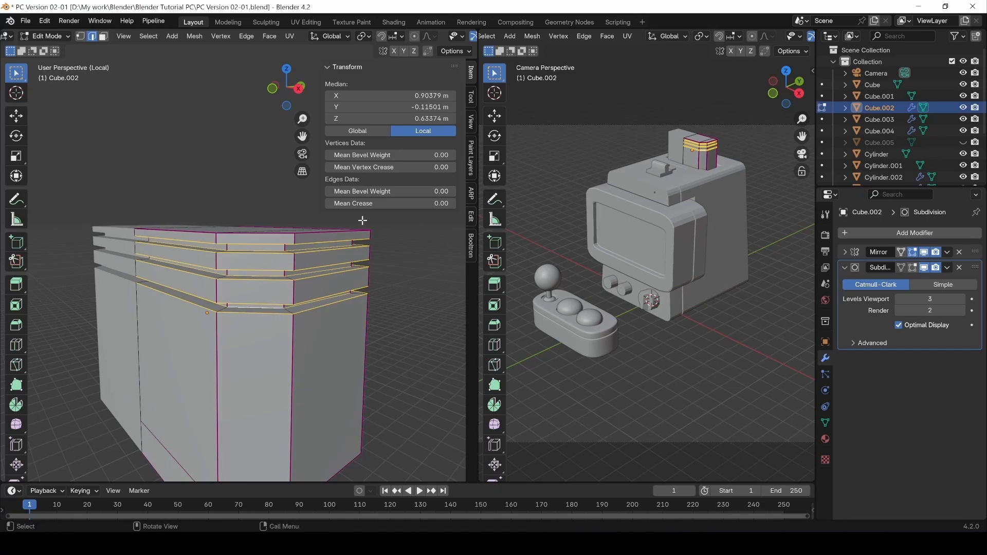
# Set the selected loops' Mean Crease to 1, restore the smoothed edit display, and exit Edit Mode.
pyautogui.moveTo(381, 203); pyautogui.dragTo(453, 204)
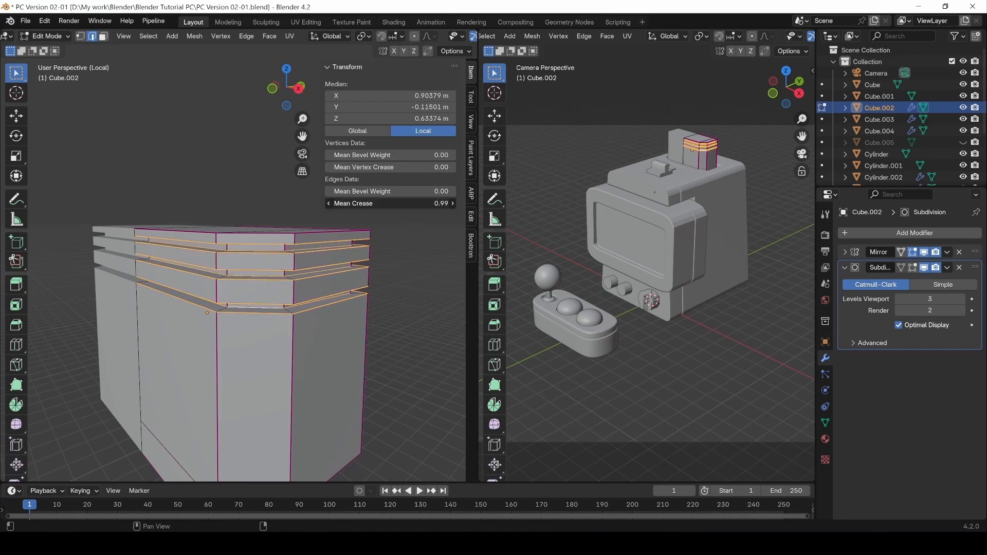
pyautogui.click(214, 199)
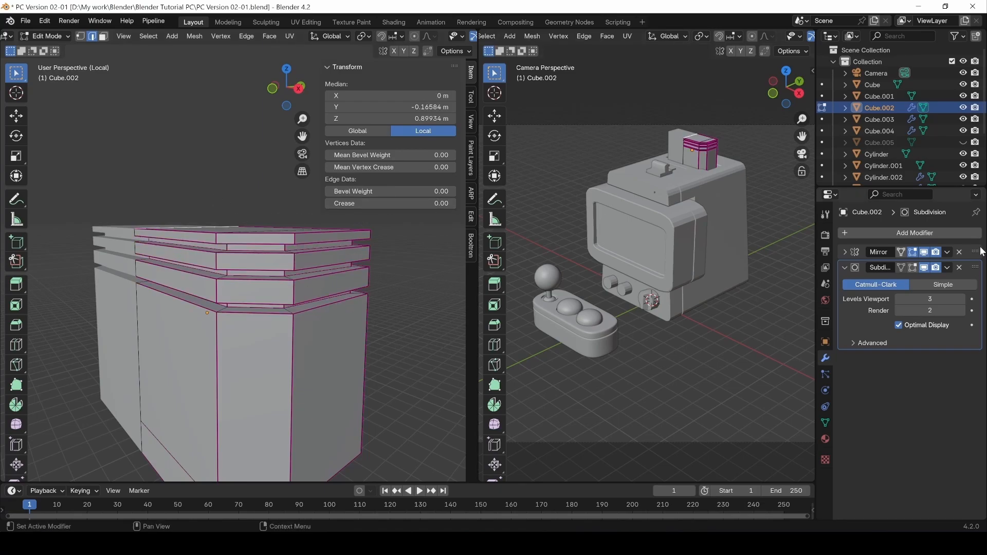
pyautogui.click(915, 267)
pyautogui.click(199, 178)
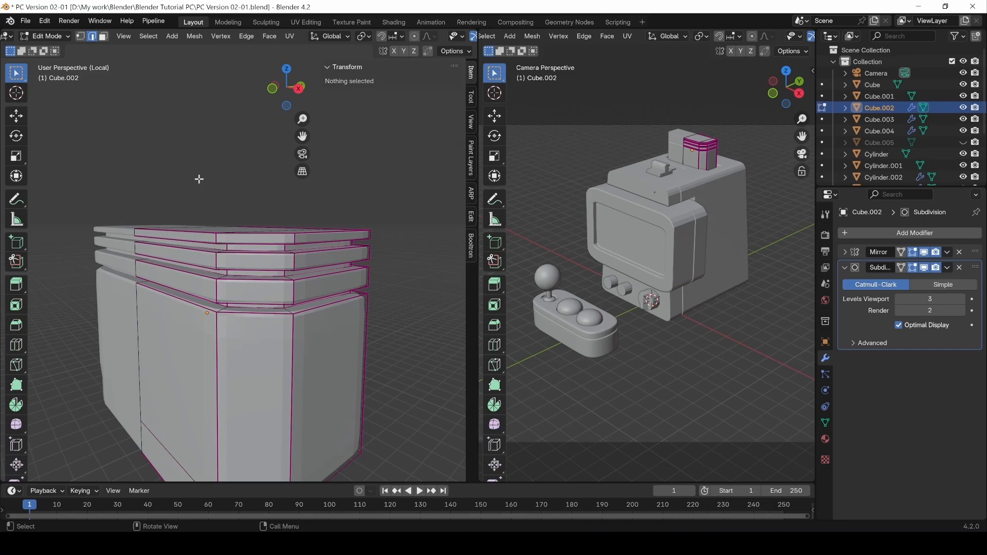
pyautogui.press('Tab')
pyautogui.moveTo(211, 239); pyautogui.dragTo(277, 289, button='middle')
pyautogui.scroll(-2, 312, 337)
pyautogui.moveTo(323, 335); pyautogui.dragTo(276, 307, button='middle')
# Crease the loop along the top of the box body to 1.00 as well.
pyautogui.press('Tab')
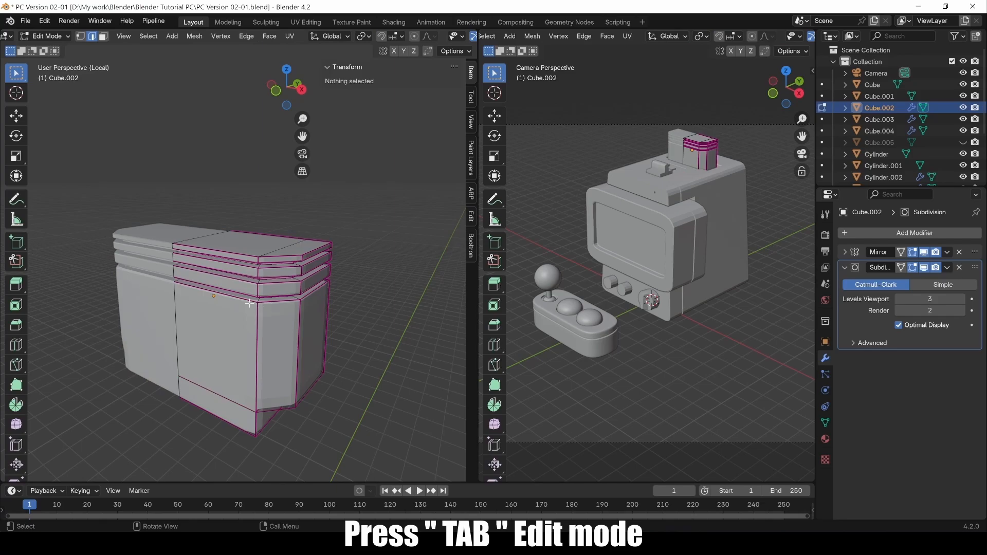
pyautogui.doubleClick(250, 301)
pyautogui.moveTo(399, 204); pyautogui.dragTo(437, 204)
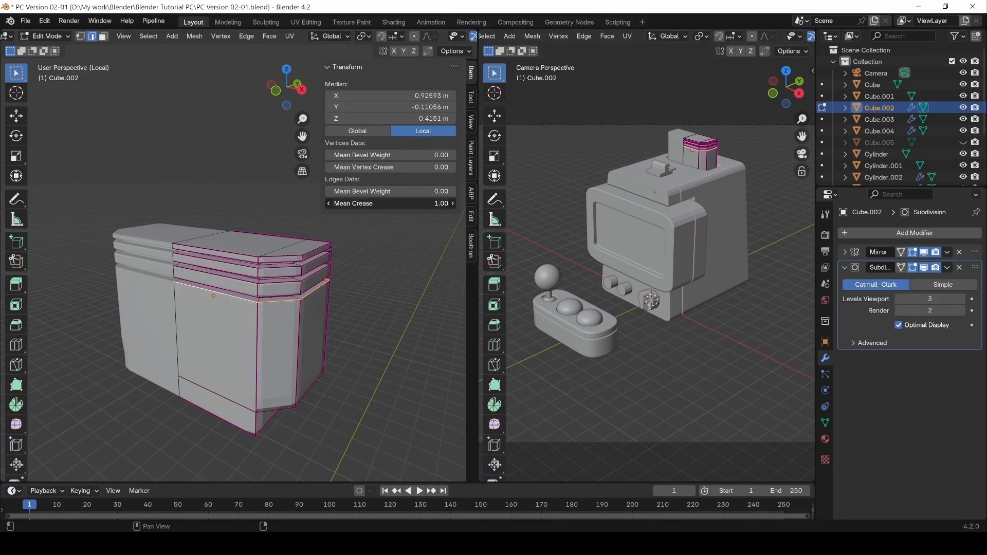
pyautogui.press('Tab')
pyautogui.moveTo(376, 295); pyautogui.dragTo(352, 304, button='middle')
# Apply Shade Auto Smooth to the ridged box.
pyautogui.rightClick(286, 336)
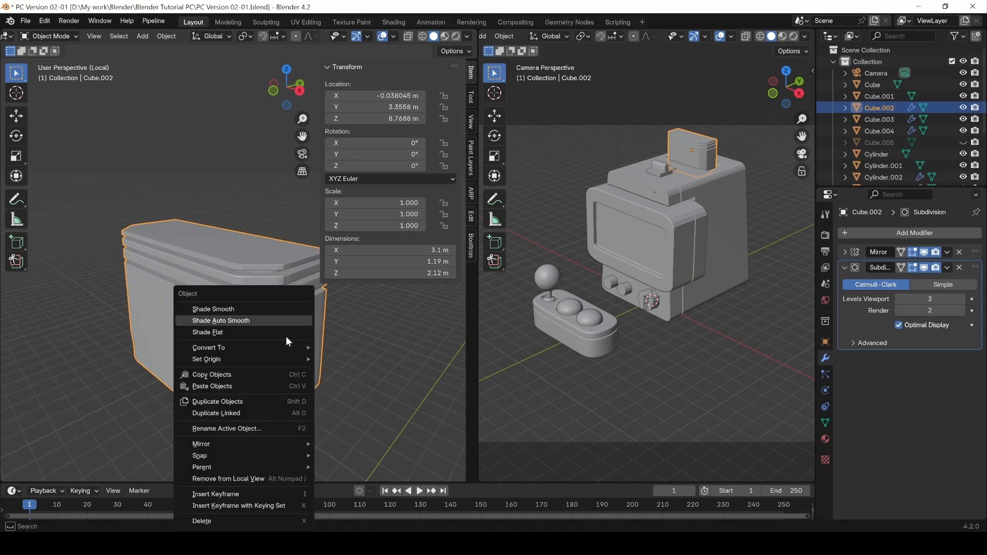
pyautogui.click(263, 320)
pyautogui.moveTo(296, 342); pyautogui.dragTo(258, 346, button='middle')
pyautogui.click(337, 383)
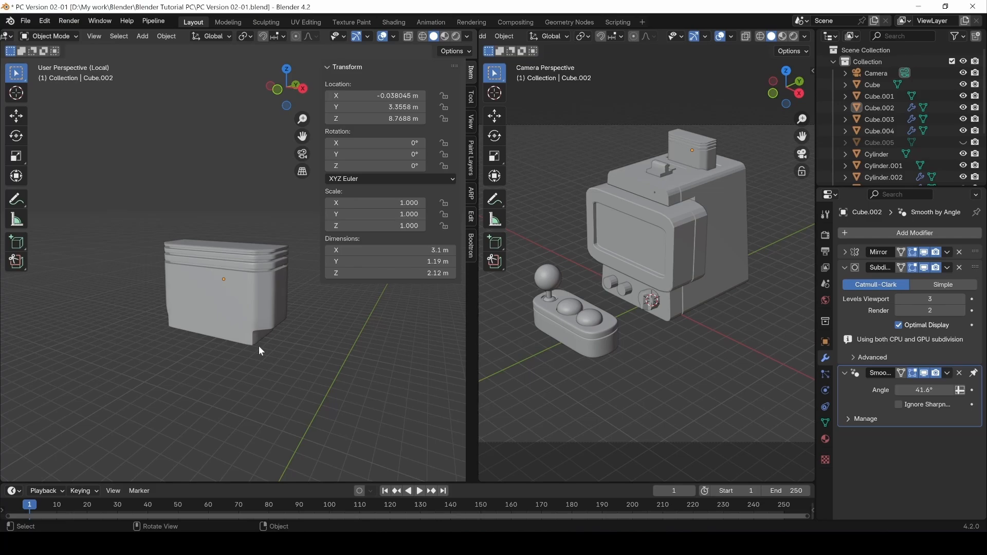
# Switch the right viewport to Rendered shading, collapse the Subdivision and Smooth by Angle panels, reselect the box.
pyautogui.click(795, 37)
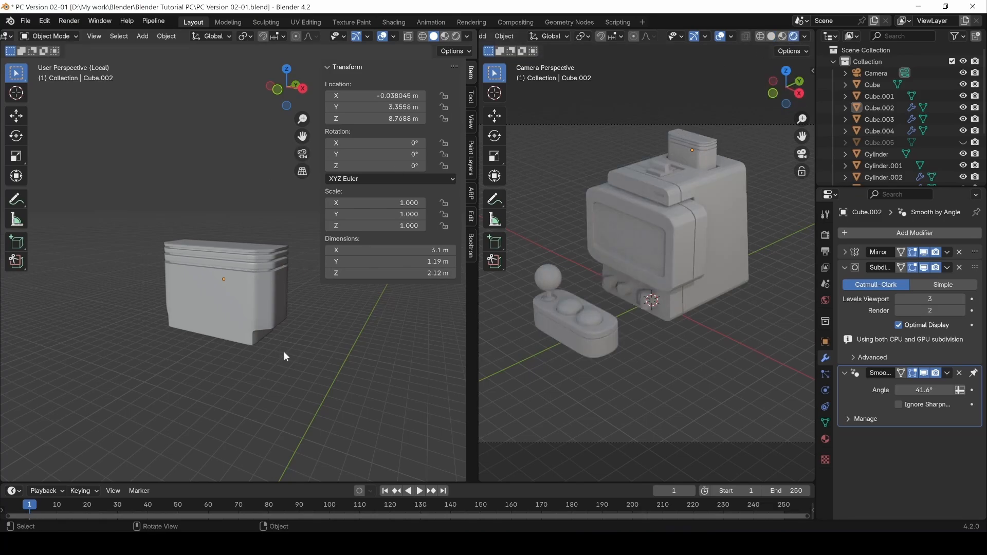
pyautogui.moveTo(284, 354); pyautogui.dragTo(224, 350, button='middle')
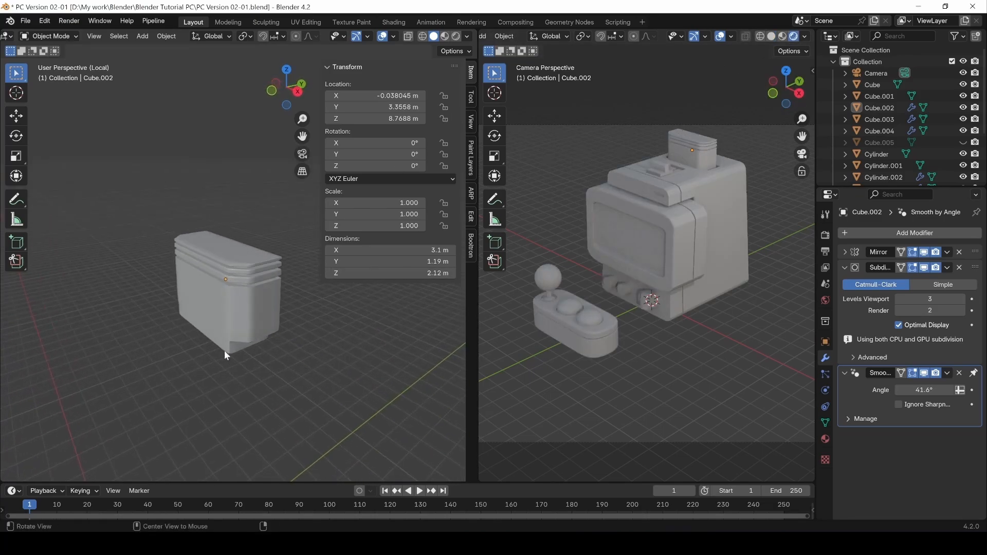
pyautogui.click(844, 268)
pyautogui.click(844, 283)
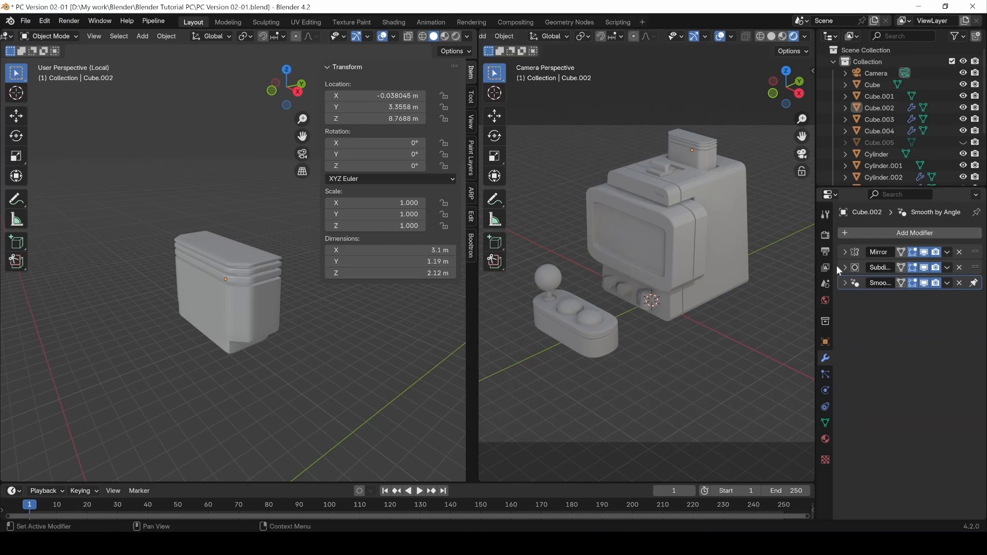
pyautogui.moveTo(221, 355); pyautogui.dragTo(236, 326, button='middle')
pyautogui.click(234, 320)
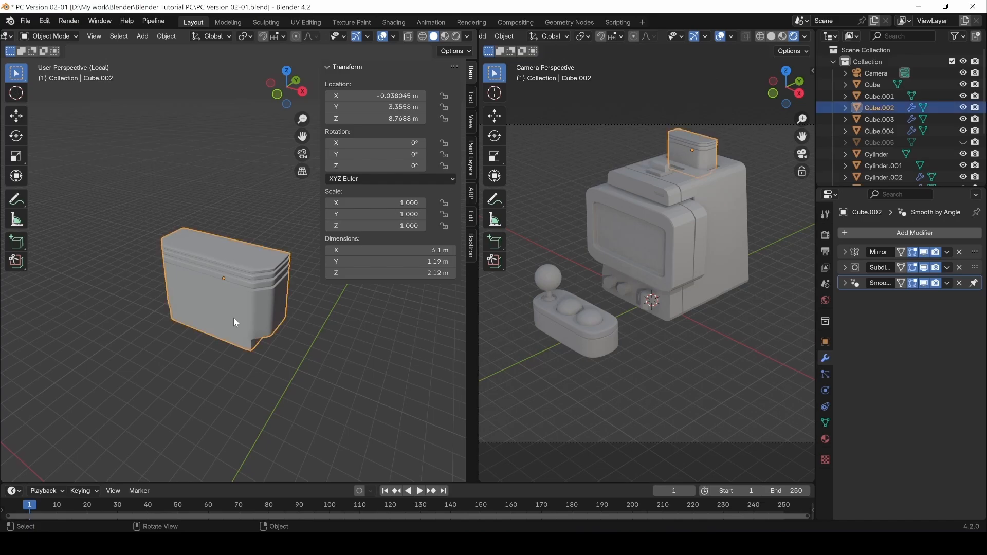
# Hide the sidebar and leave local view to show the whole arcade machine.
pyautogui.press('n')
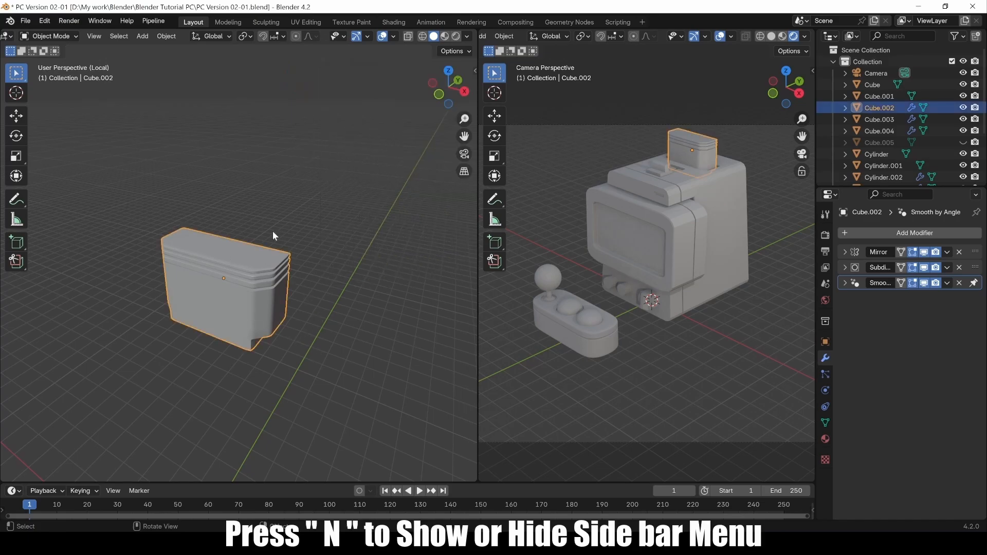
pyautogui.click(89, 36)
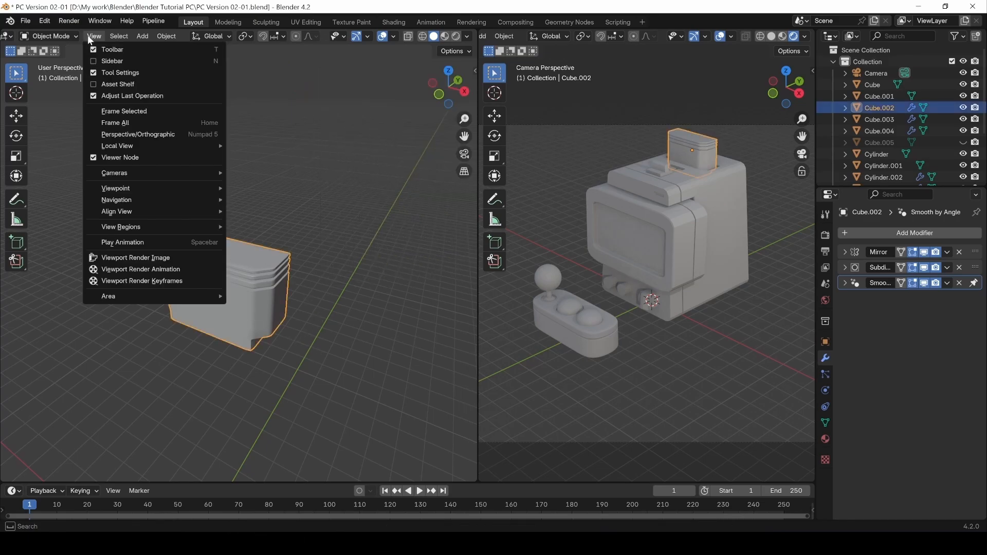
pyautogui.moveTo(110, 146)
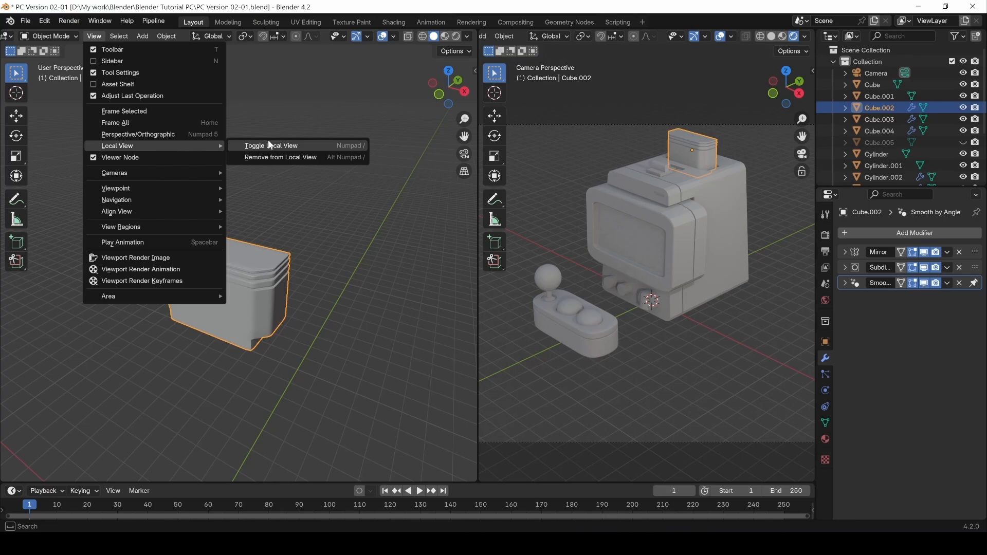
pyautogui.click(328, 146)
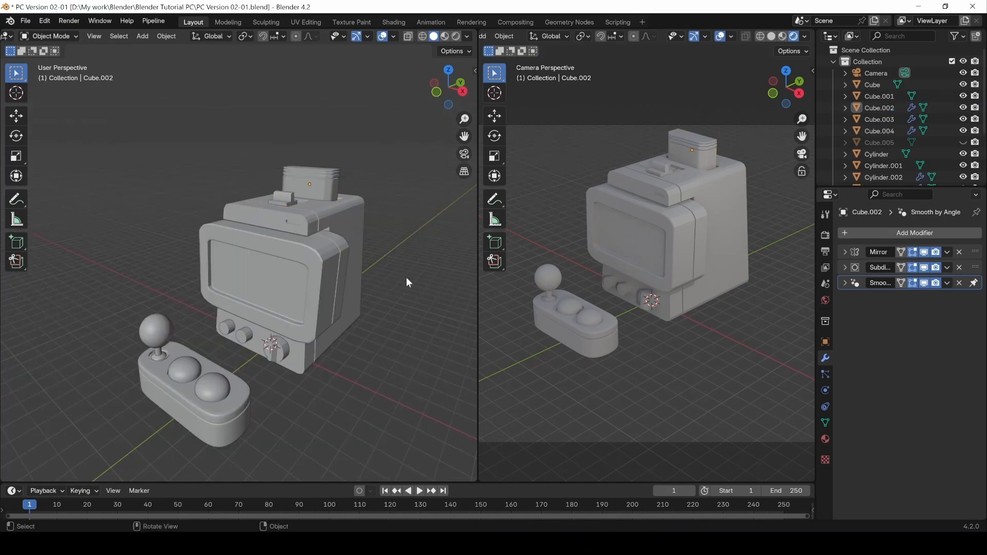
pyautogui.moveTo(279, 275); pyautogui.dragTo(258, 267, button='middle')
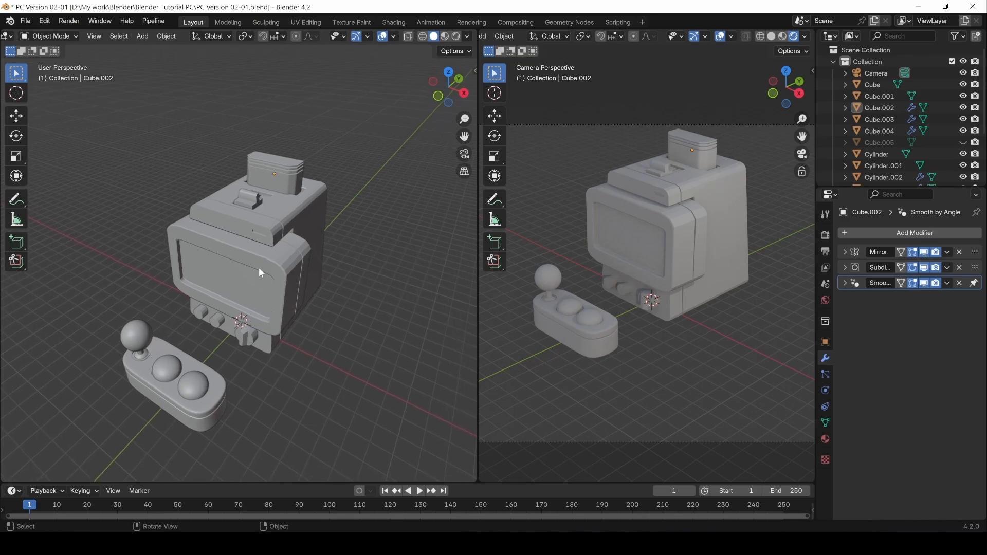
pyautogui.moveTo(319, 373)
pyautogui.mouseDown(button='middle')
pyautogui.moveTo(289, 374)
pyautogui.moveTo(315, 369)
pyautogui.mouseUp(button='middle')
# Add a plane and scale it by 51.876 into a large floor.
pyautogui.hotkey('shift', 'a')
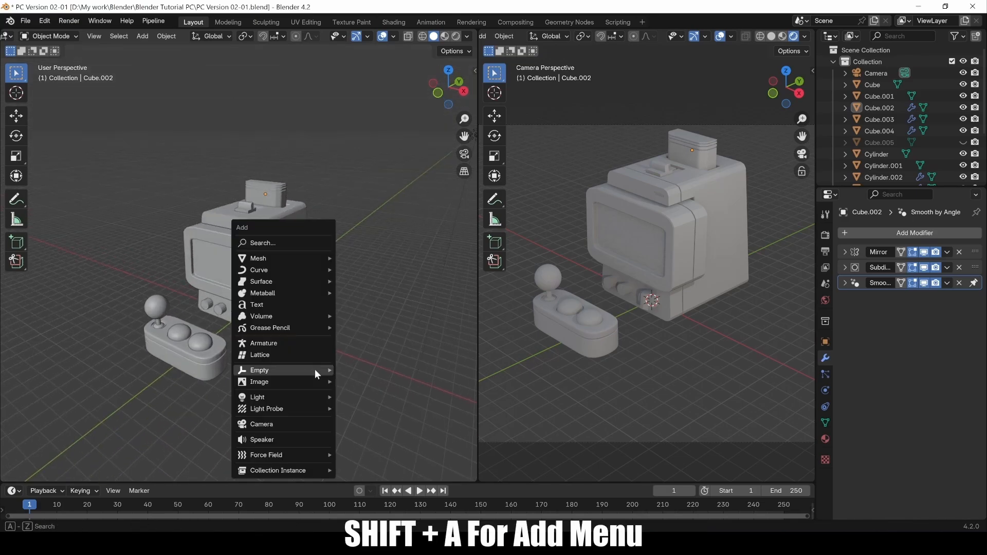
pyautogui.moveTo(276, 259)
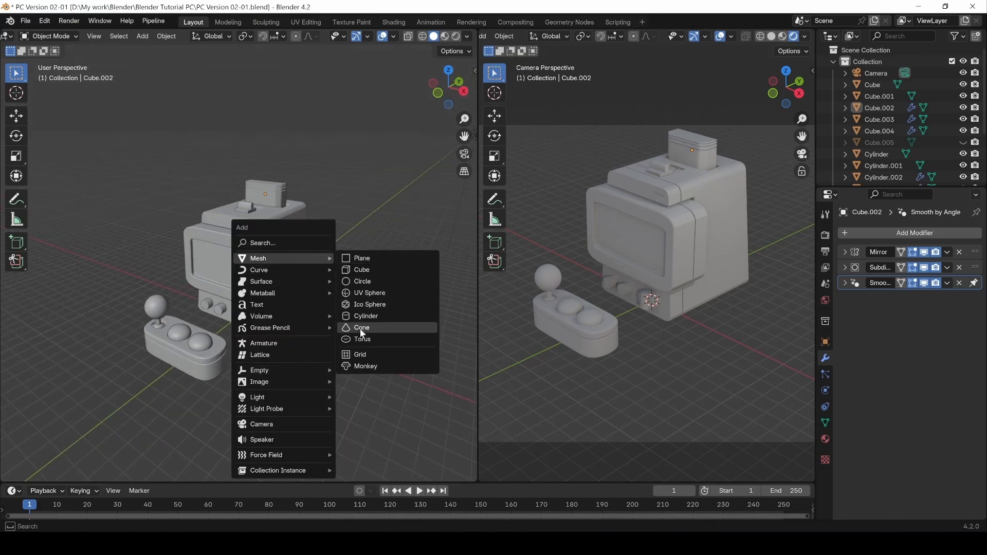
pyautogui.click(363, 263)
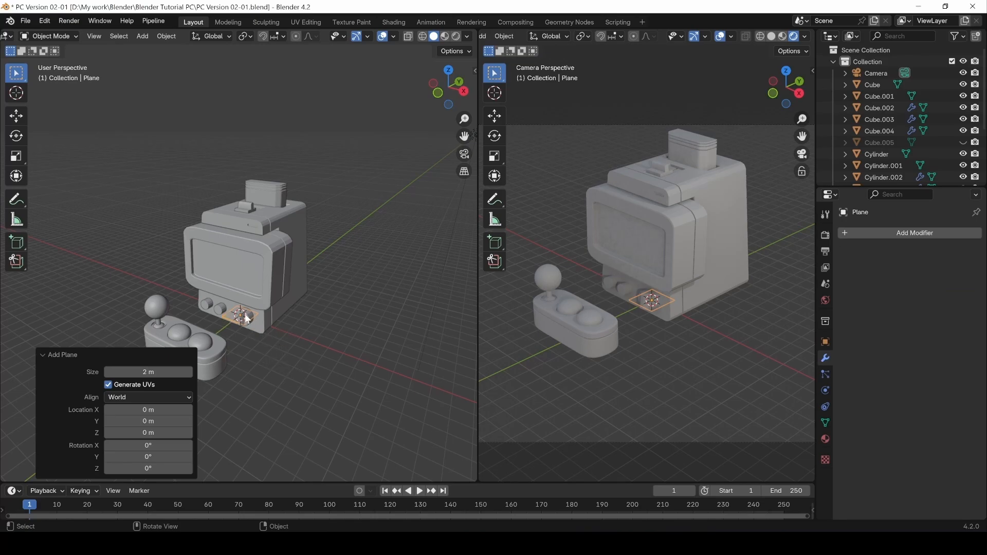
pyautogui.press('s')
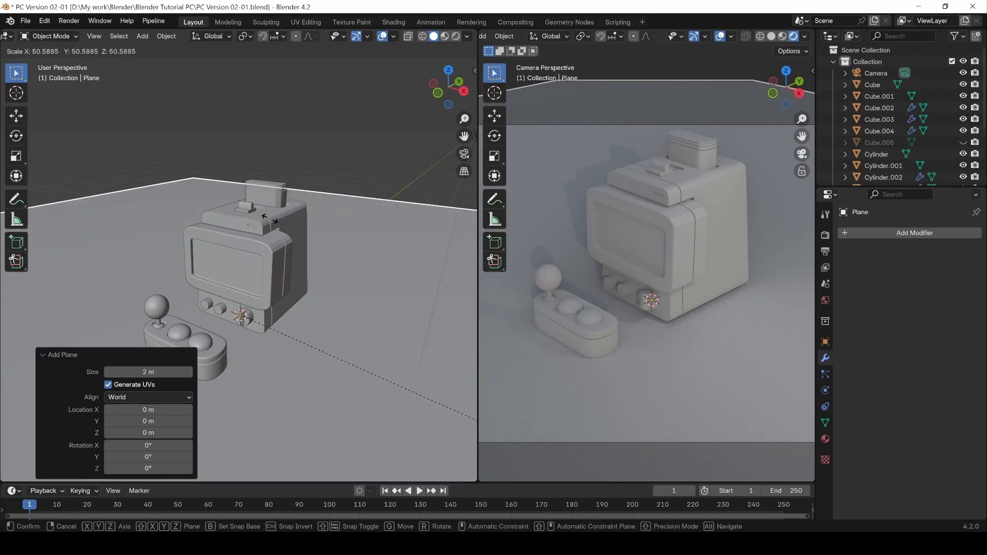
pyautogui.click(320, 245)
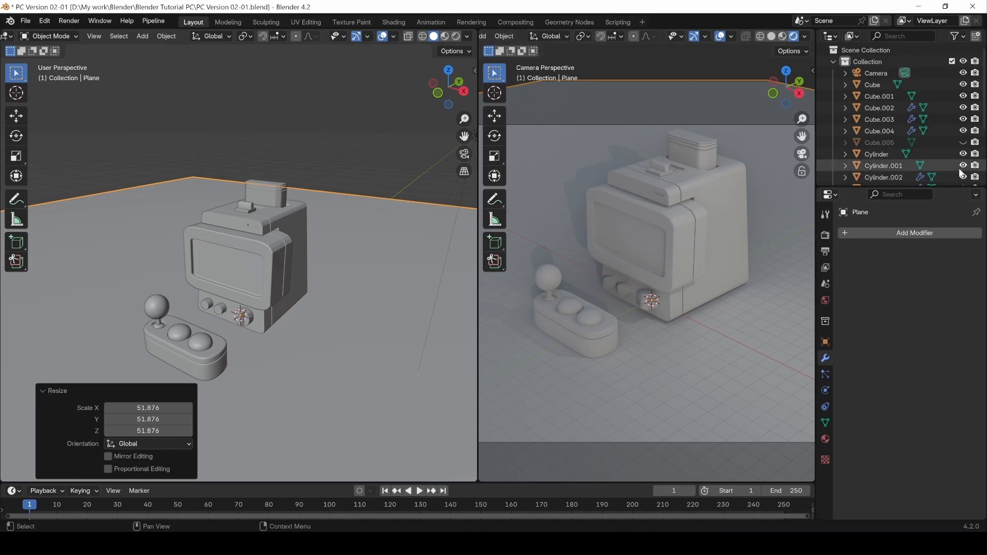
pyautogui.click(355, 155)
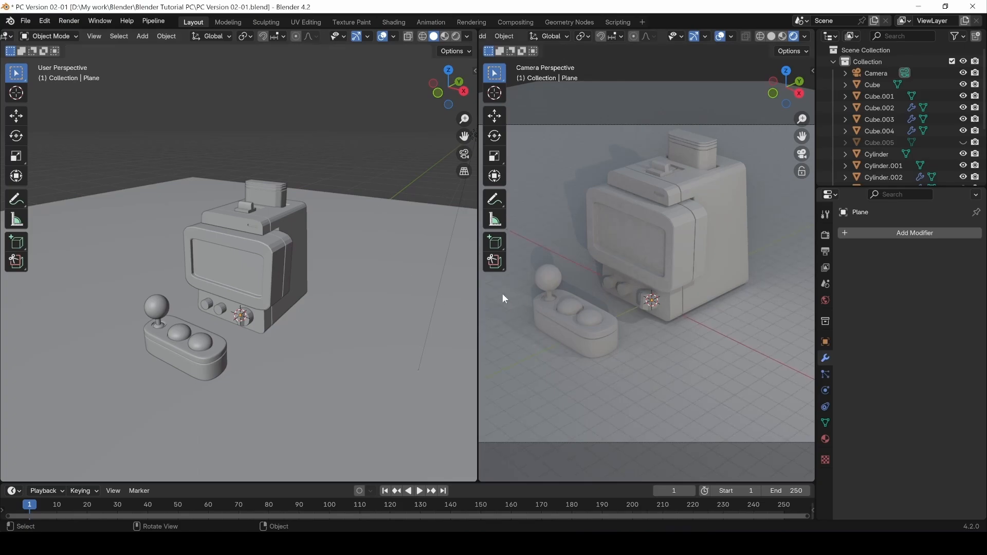
# Add a Solidify modifier to the floor plane with Offset 1 and Thickness 0.001 m.
pyautogui.click(249, 389)
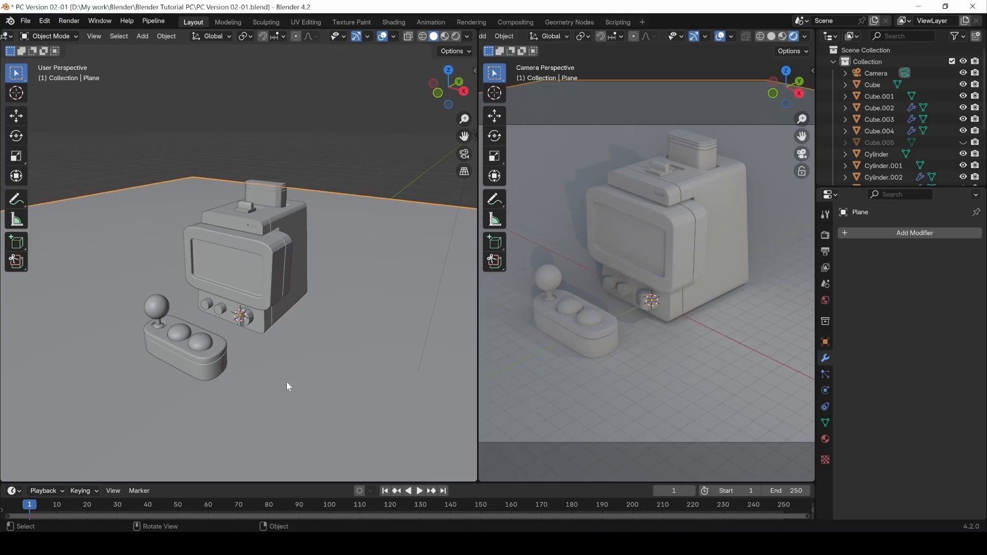
pyautogui.click(893, 235)
pyautogui.moveTo(893, 236)
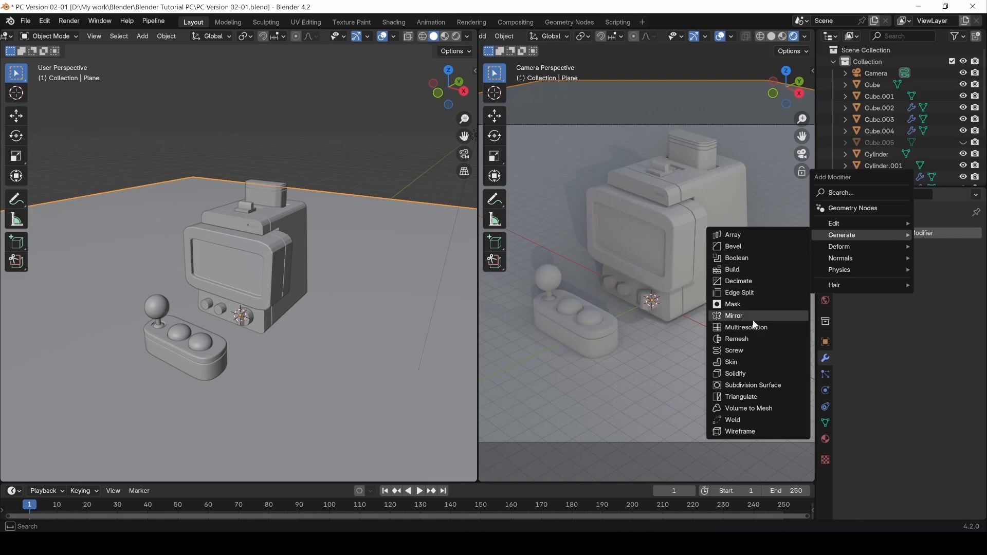
pyautogui.click(740, 374)
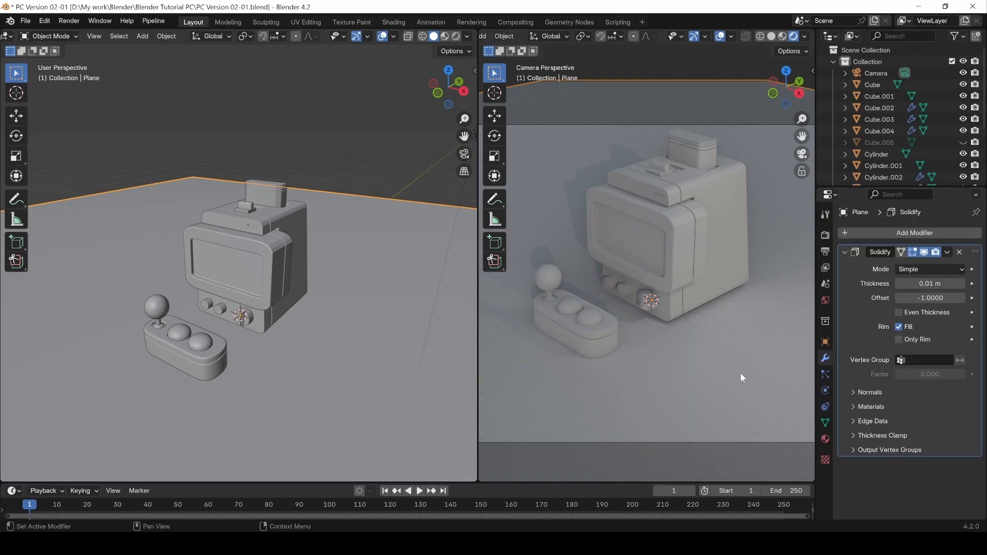
pyautogui.click(927, 298)
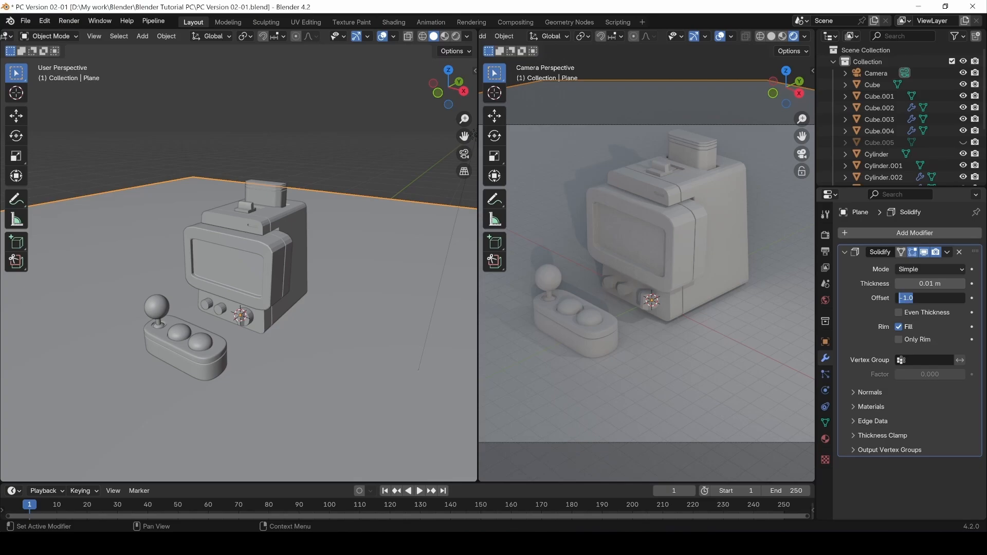
pyautogui.write('1')
pyautogui.press('Return')
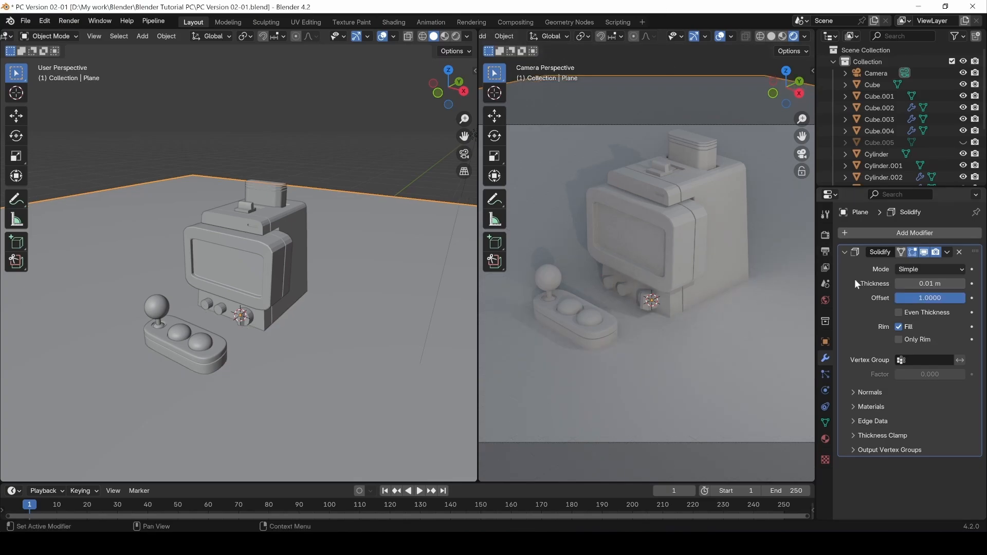
pyautogui.moveTo(932, 283); pyautogui.dragTo(905, 285)
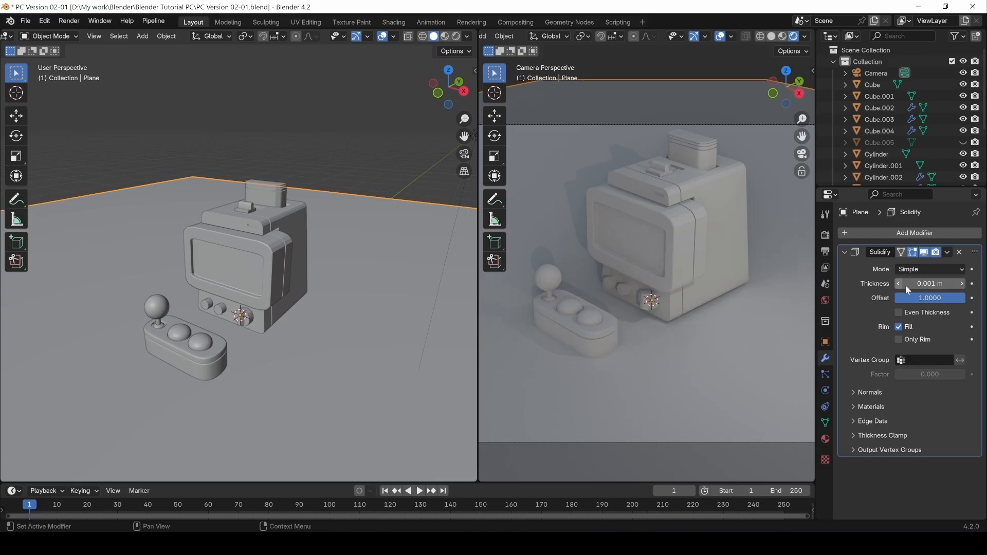
# Select the top boxes, cabinet body, bezel and three front buttons, then move them along Z.
pyautogui.click(313, 110)
pyautogui.click(278, 193)
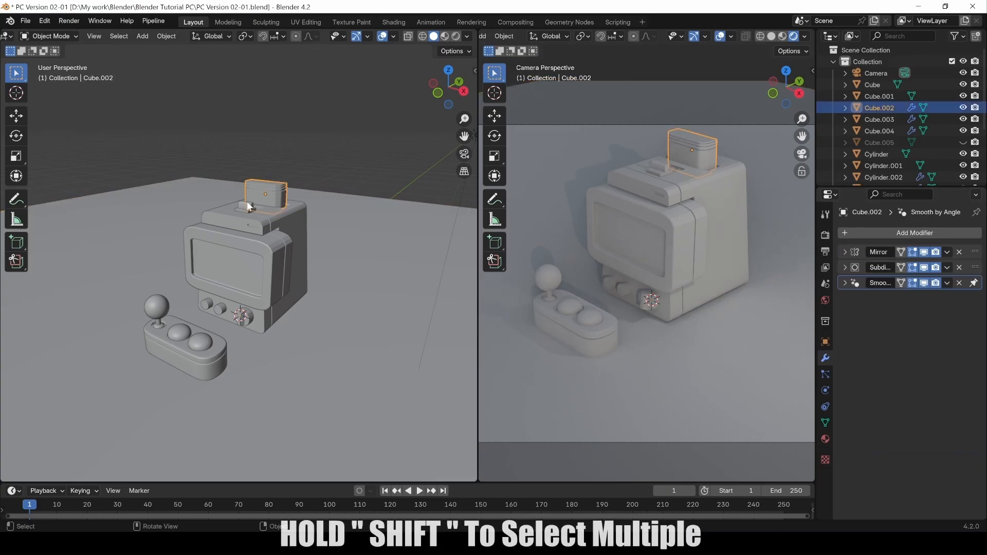
pyautogui.keyDown('shift'); pyautogui.click(248, 205); pyautogui.keyUp('shift')
pyautogui.keyDown('shift'); pyautogui.click(269, 230); pyautogui.keyUp('shift')
pyautogui.keyDown('shift'); pyautogui.click(276, 258); pyautogui.keyUp('shift')
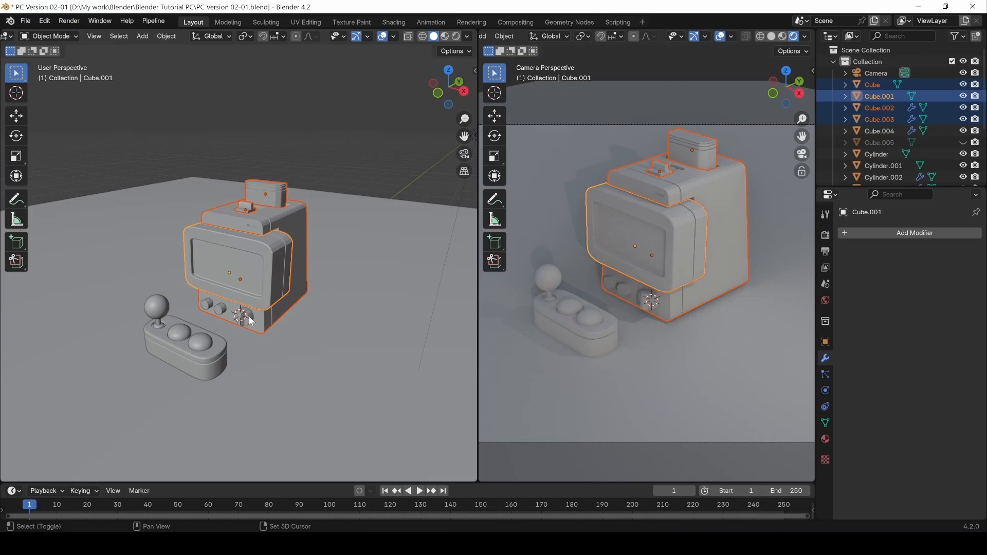
pyautogui.keyDown('shift'); pyautogui.click(247, 316); pyautogui.keyUp('shift')
pyautogui.keyDown('shift'); pyautogui.click(215, 306); pyautogui.keyUp('shift')
pyautogui.keyDown('shift'); pyautogui.click(206, 304); pyautogui.keyUp('shift')
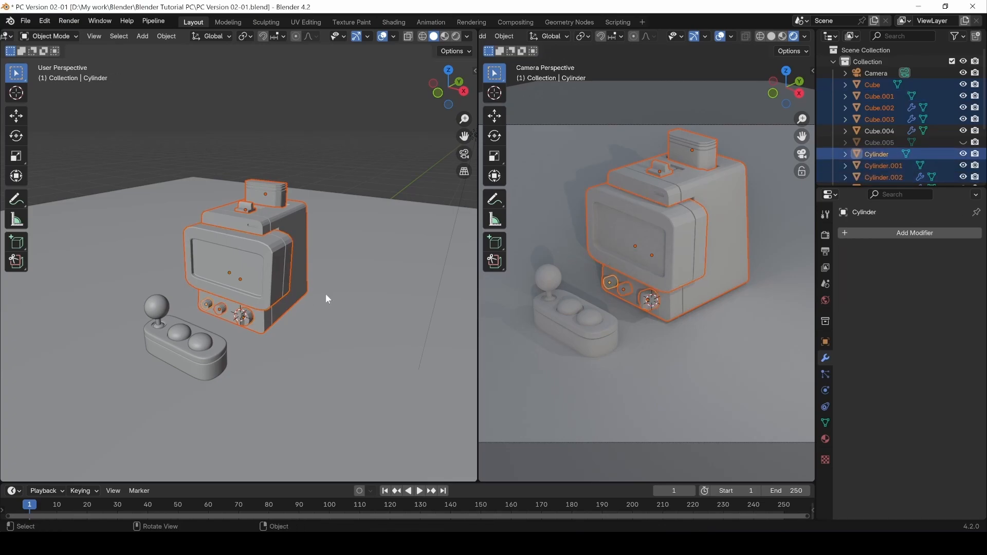
pyautogui.press('g')
pyautogui.press('z')
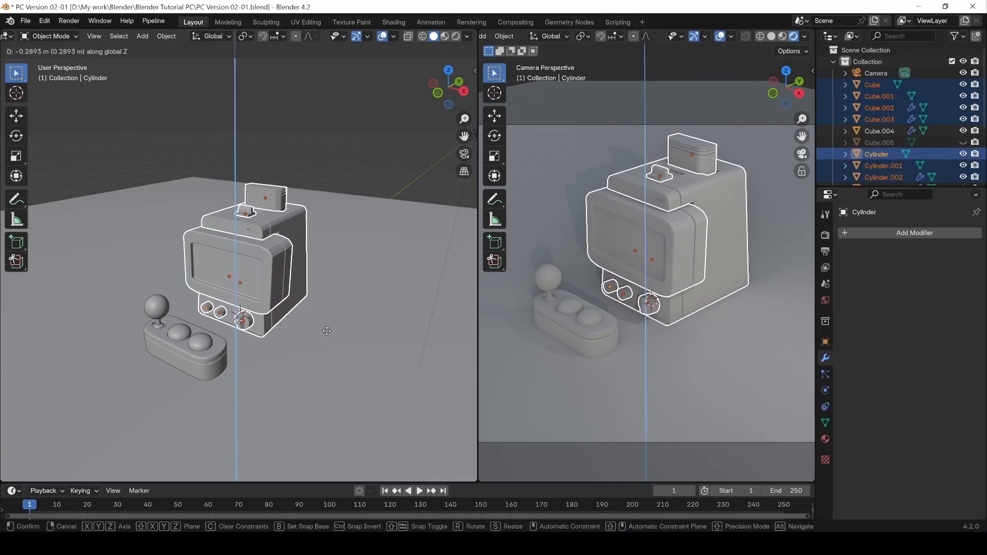
# Finish lowering the cabinet, then duplicate the top box and shift the copy along X.
pyautogui.click(336, 314)
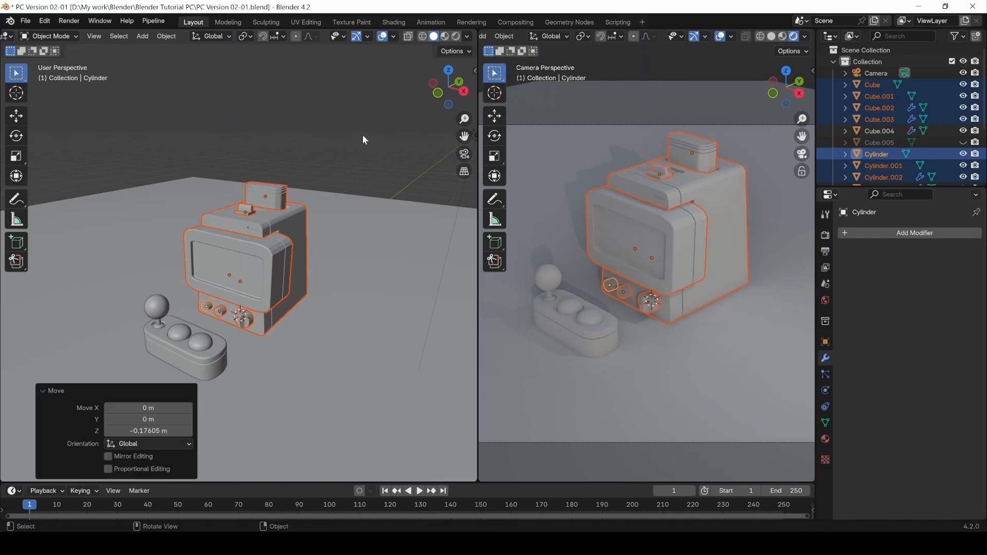
pyautogui.click(330, 175)
pyautogui.click(270, 199)
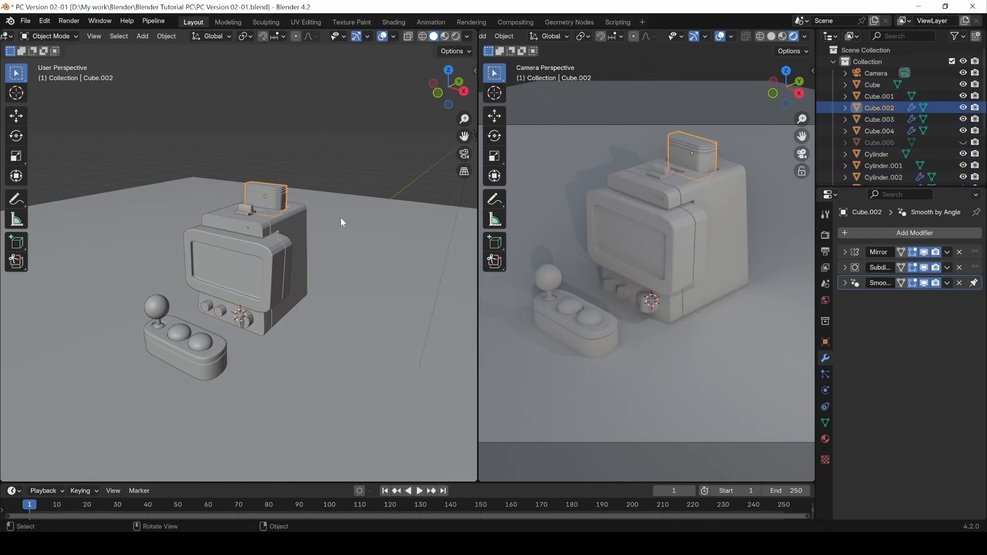
pyautogui.hotkey('shift', 'd')
pyautogui.press('x')
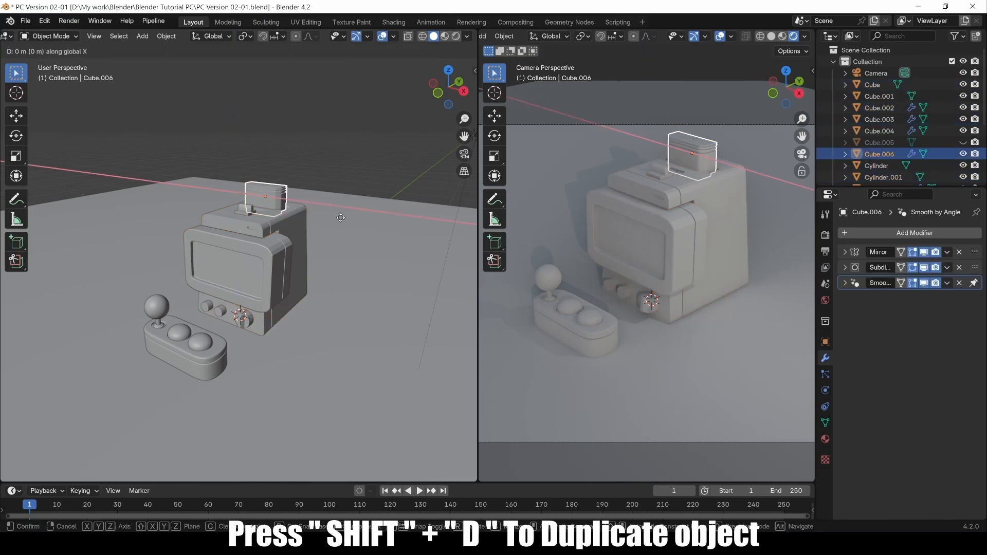
pyautogui.click(441, 276)
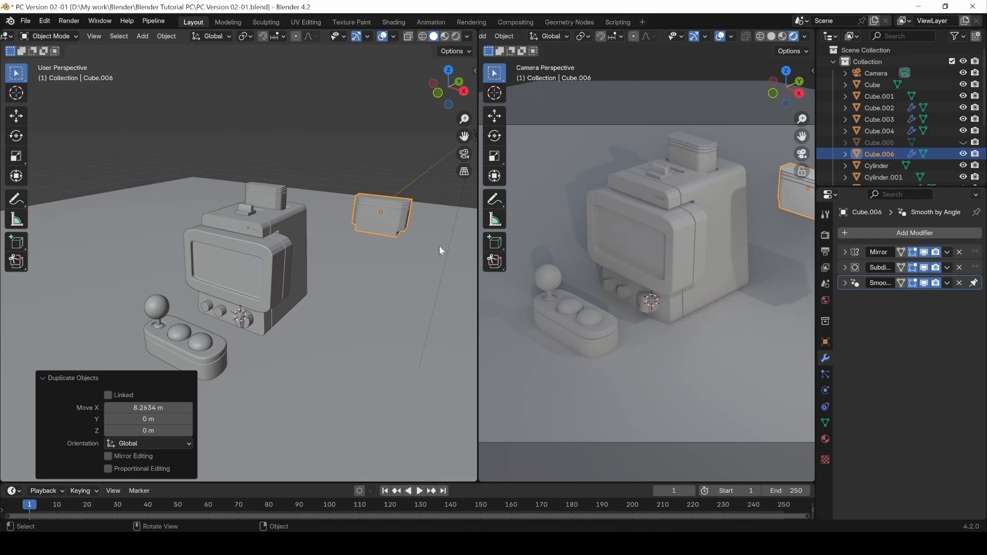
# Reposition the copied box with moves along Z, X and Y beside the cabinet.
pyautogui.press('g')
pyautogui.press('z')
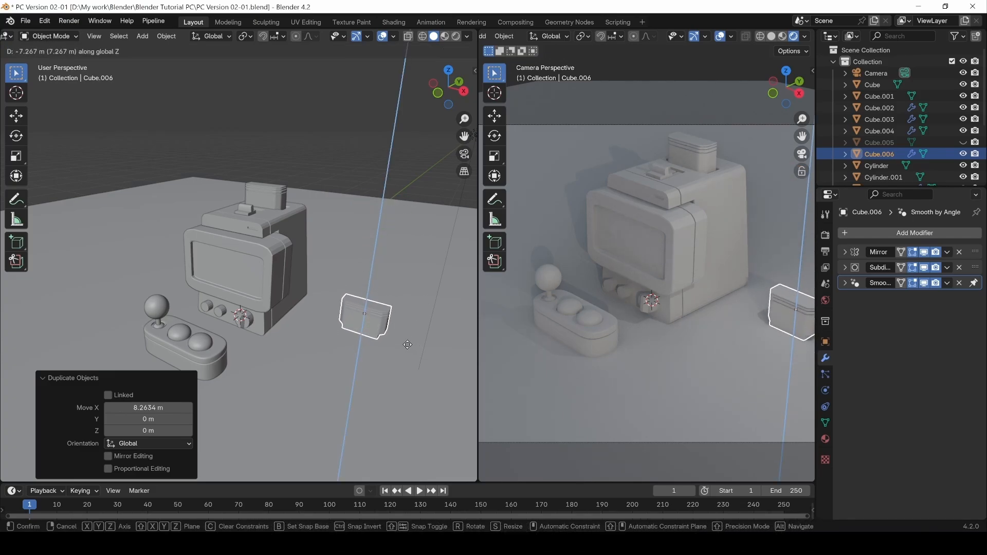
pyautogui.click(406, 346)
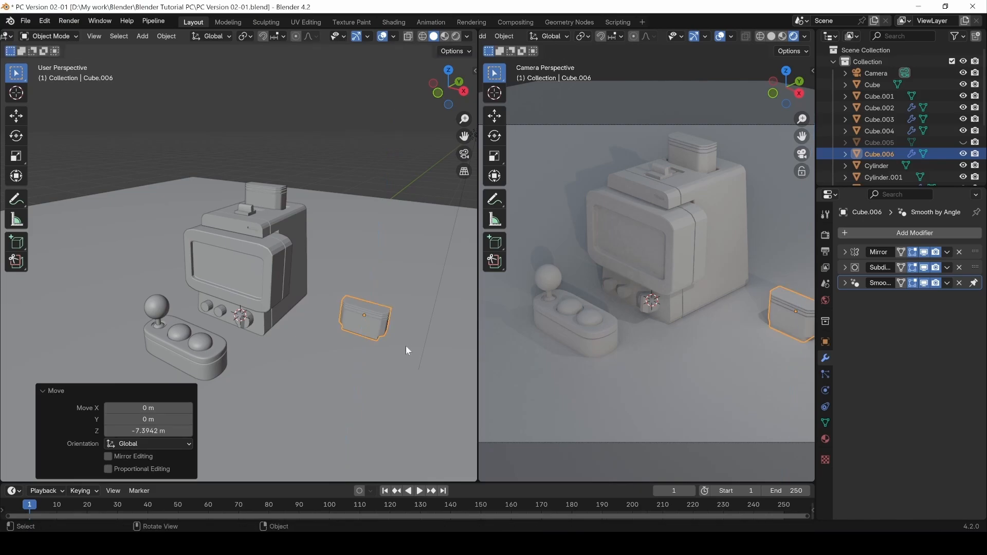
pyautogui.press('g')
pyautogui.press('x')
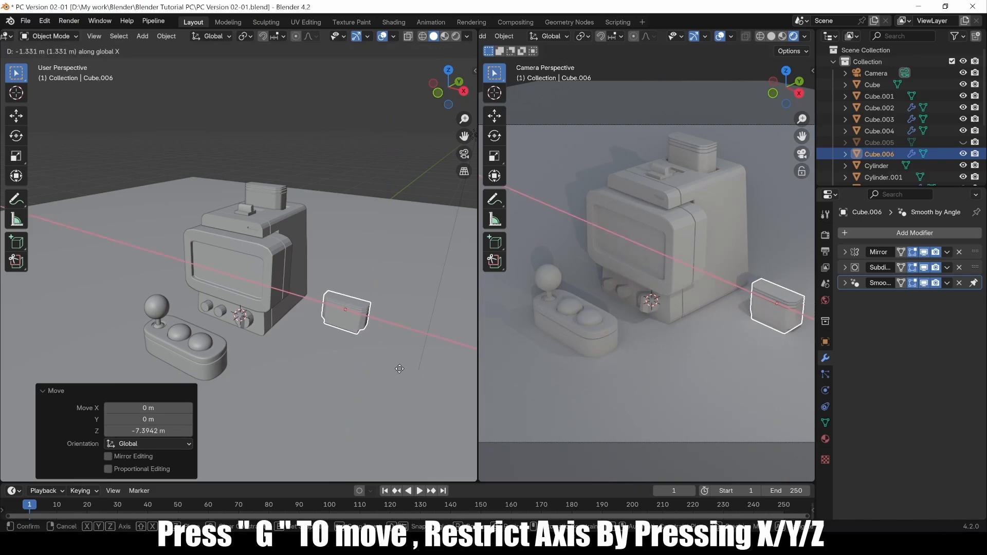
pyautogui.click(391, 371)
pyautogui.press('g')
pyautogui.press('y')
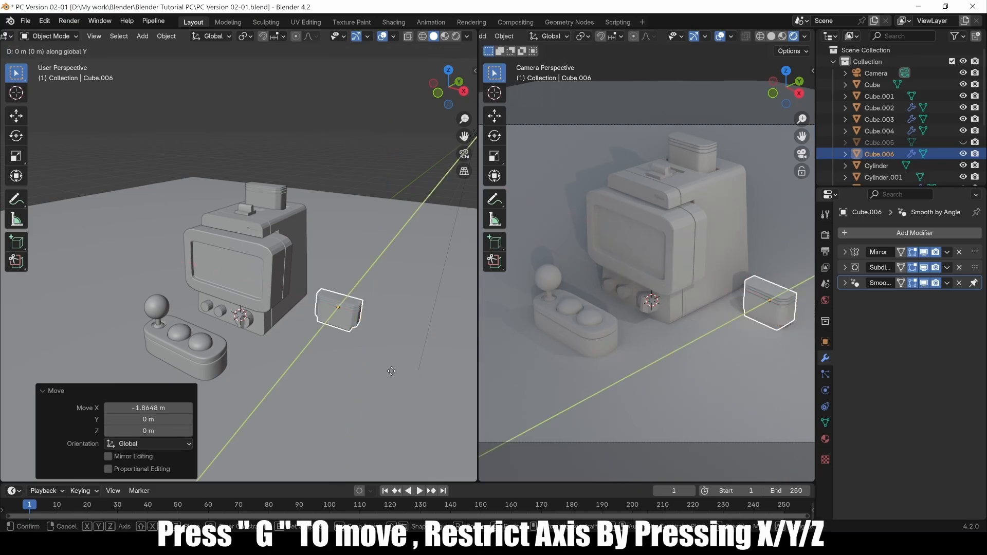
pyautogui.click(368, 394)
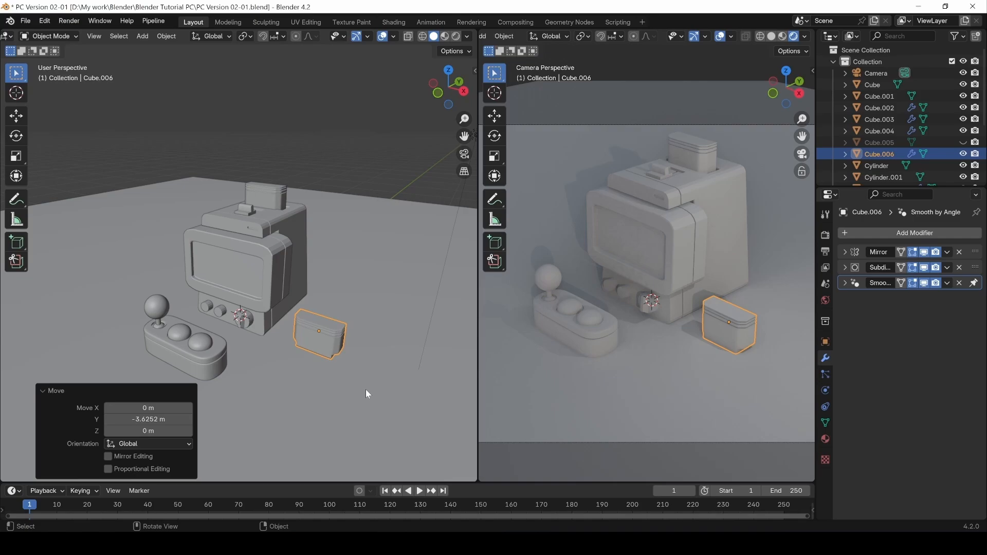
# Rotate the copied box -90° about X, replacing an initial +90° rotation.
pyautogui.press('r')
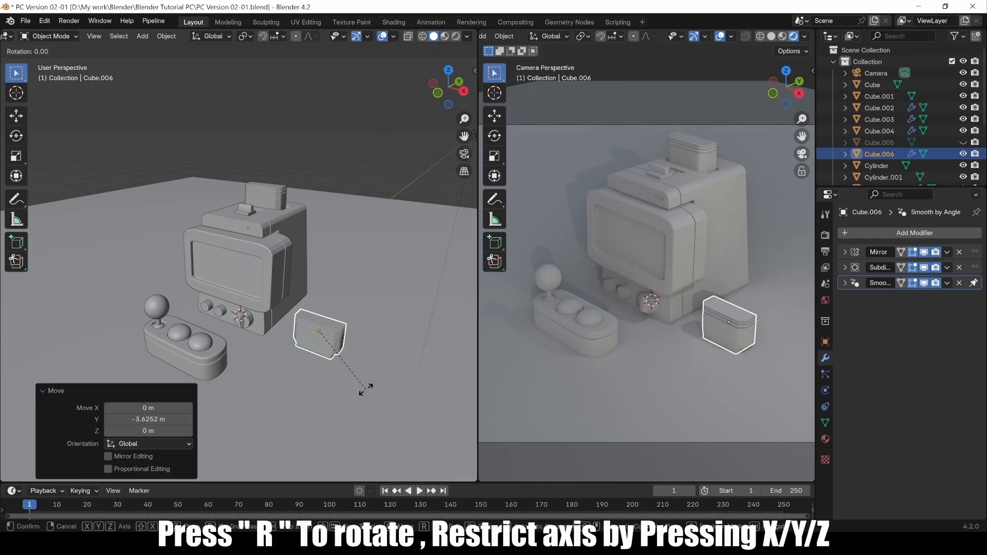
pyautogui.write('x')
pyautogui.write('90')
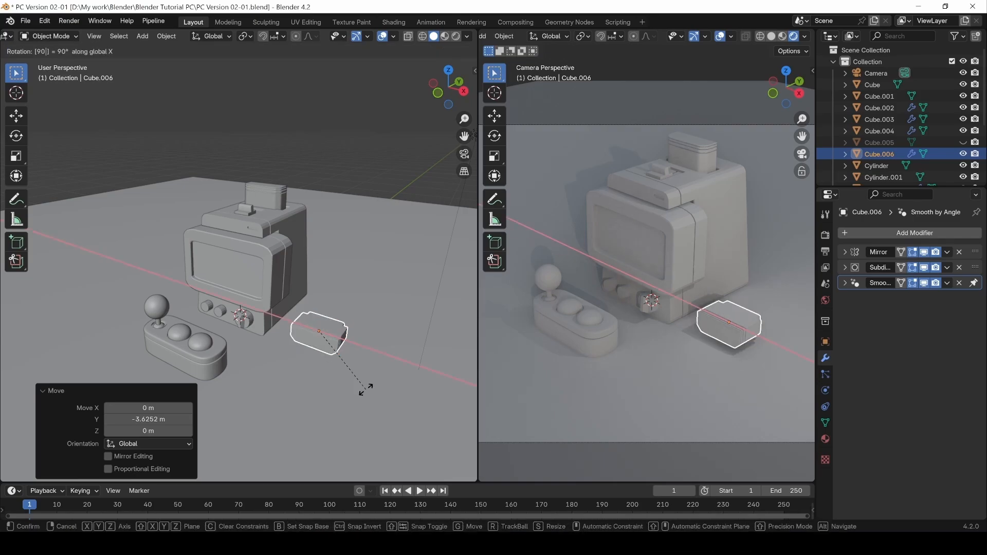
pyautogui.press('Return')
pyautogui.hotkey('ctrl', 'z')
pyautogui.press('r')
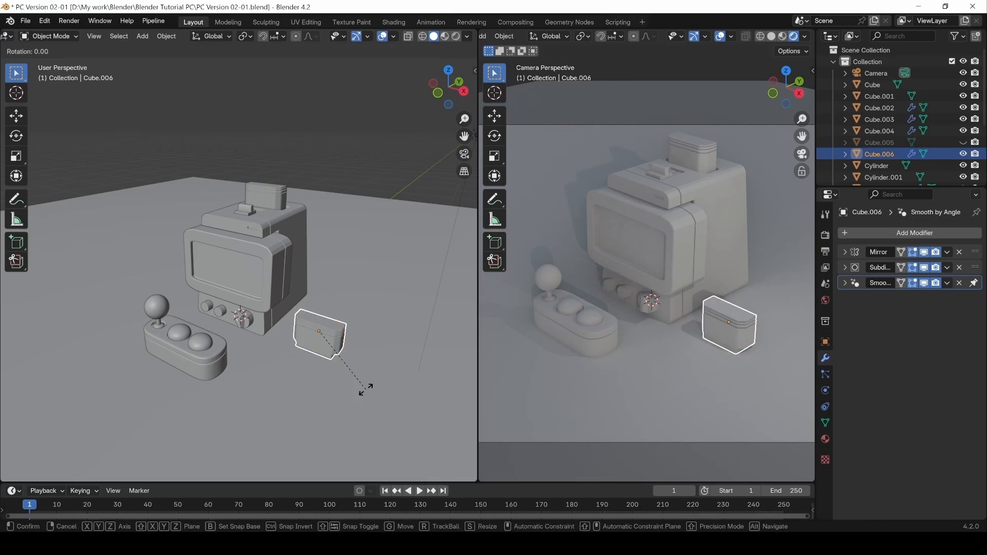
pyautogui.write('x')
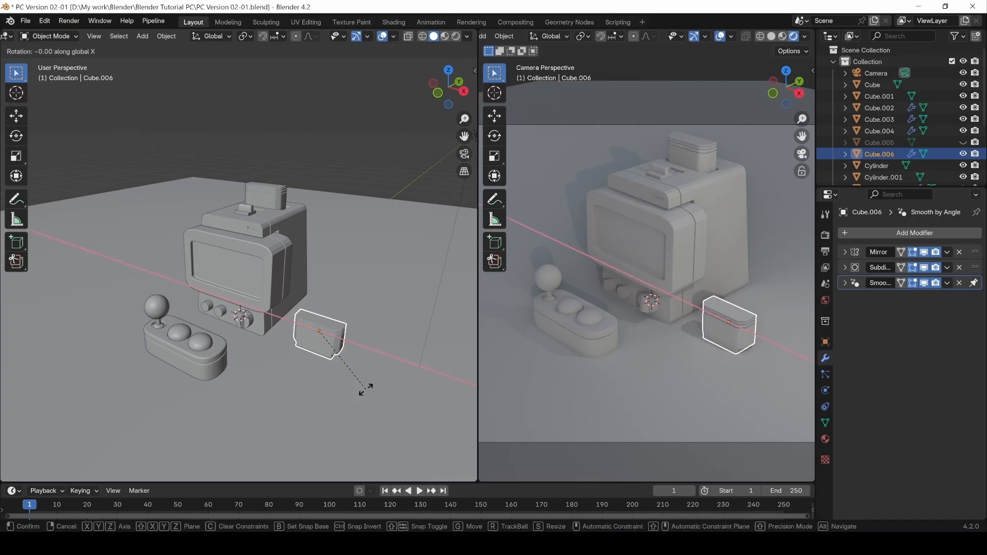
pyautogui.write('-90')
pyautogui.press('Return')
# Lower the rotated box along Z onto the floor.
pyautogui.press('g')
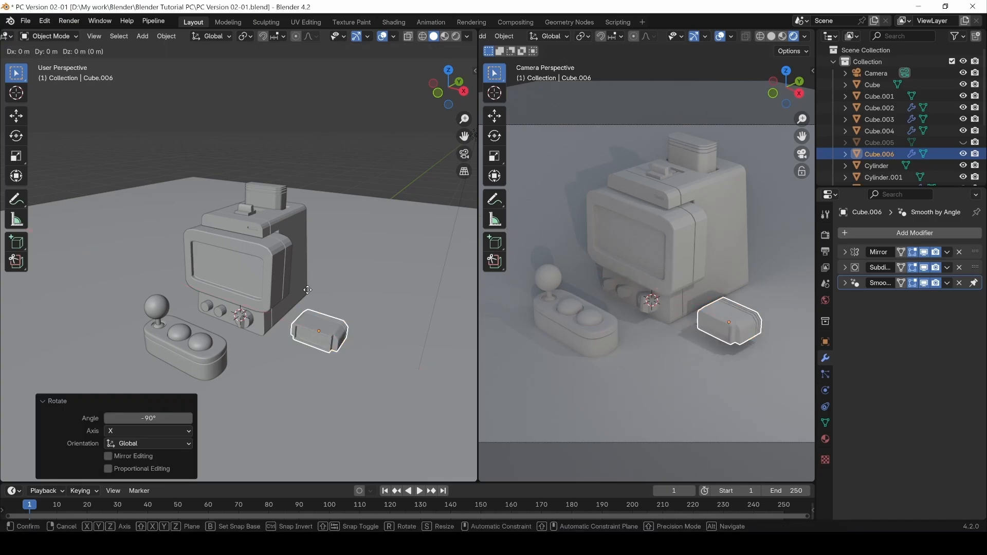
pyautogui.press('z')
pyautogui.click(307, 300)
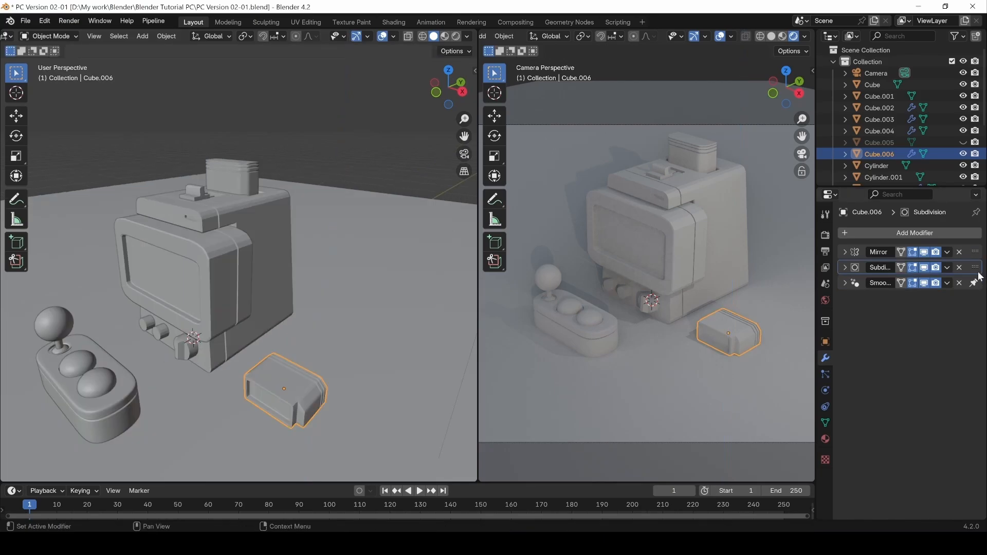
# Reorder the modifier stack so Subdivision sits right after Mirror.
pyautogui.moveTo(974, 268)
pyautogui.mouseDown()
pyautogui.moveTo(967, 297)
pyautogui.moveTo(962, 250)
pyautogui.moveTo(964, 269)
pyautogui.mouseUp()
pyautogui.moveTo(976, 268)
pyautogui.mouseDown()
pyautogui.moveTo(974, 246)
pyautogui.moveTo(977, 283)
pyautogui.mouseUp()
pyautogui.moveTo(976, 257); pyautogui.dragTo(976, 267)
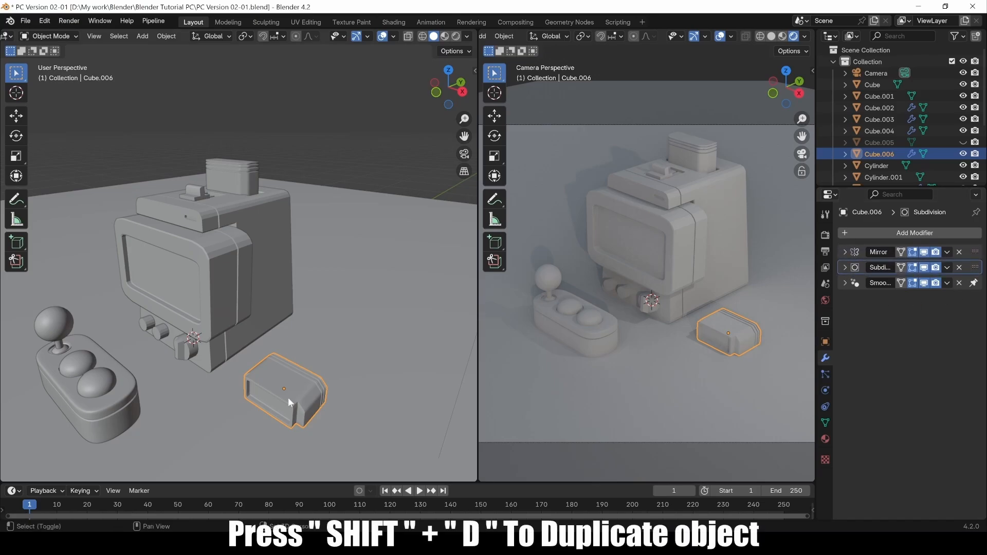
# Make a raised copy of the box along Z, then undo it.
pyautogui.hotkey('shift', 'd')
pyautogui.press('z')
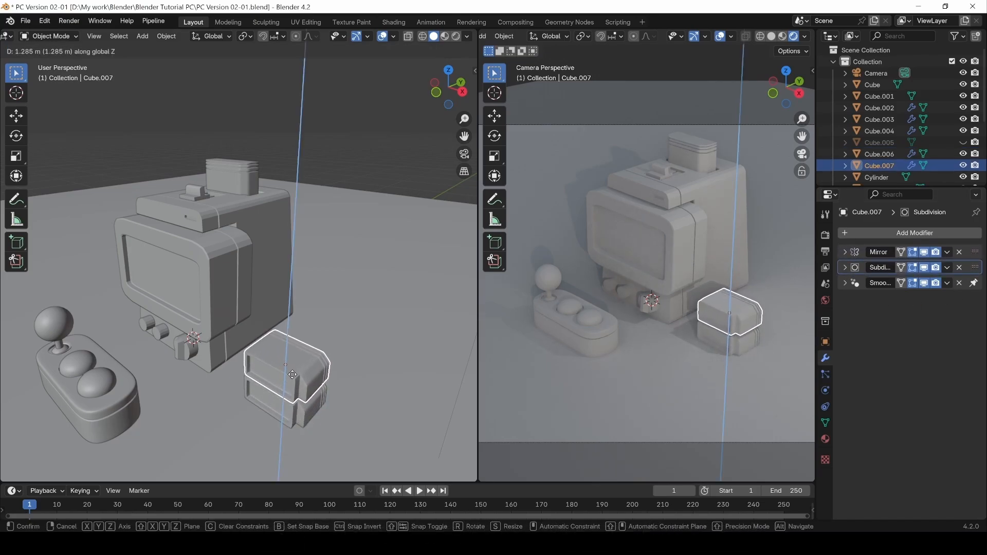
pyautogui.click(297, 373)
pyautogui.hotkey('ctrl', 'z')
# Close in on Cube.006 and pick the Add Cube tool from the toolbar.
pyautogui.scroll(4, 293, 391)
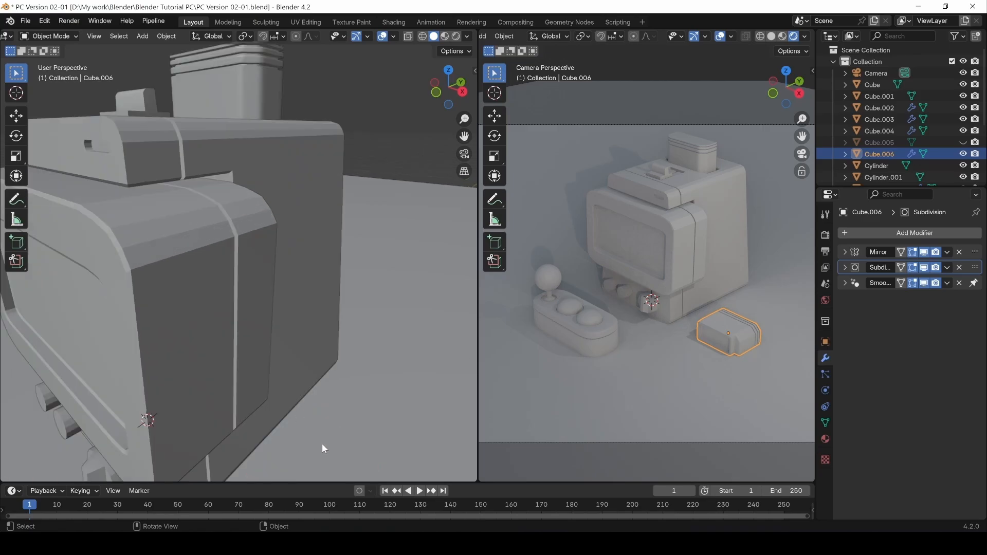
pyautogui.keyDown('shift'); pyautogui.moveTo(322, 443); pyautogui.dragTo(363, 292, button='middle'); pyautogui.keyUp('shift')
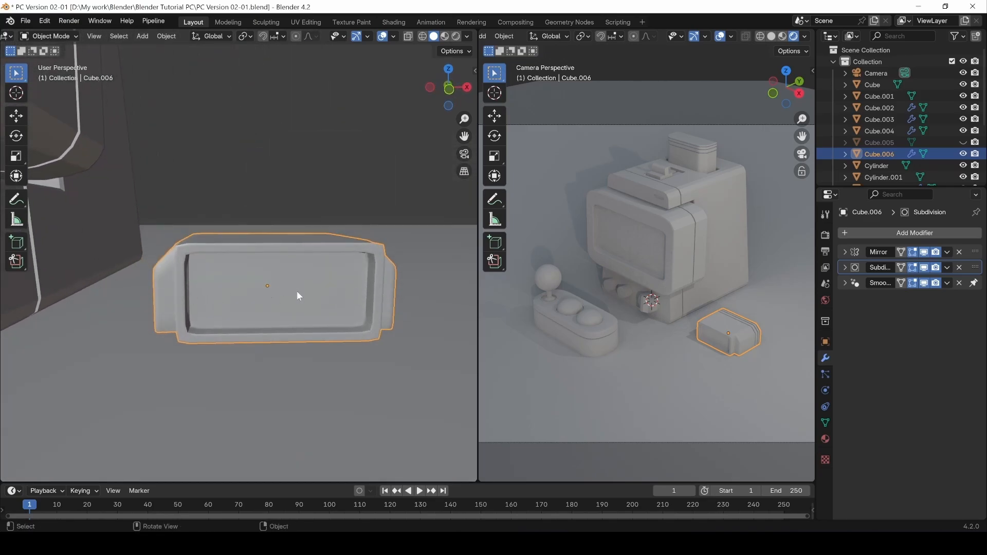
pyautogui.moveTo(248, 315)
pyautogui.mouseDown(button='middle')
pyautogui.moveTo(307, 319)
pyautogui.moveTo(279, 336)
pyautogui.moveTo(257, 323)
pyautogui.mouseUp(button='middle')
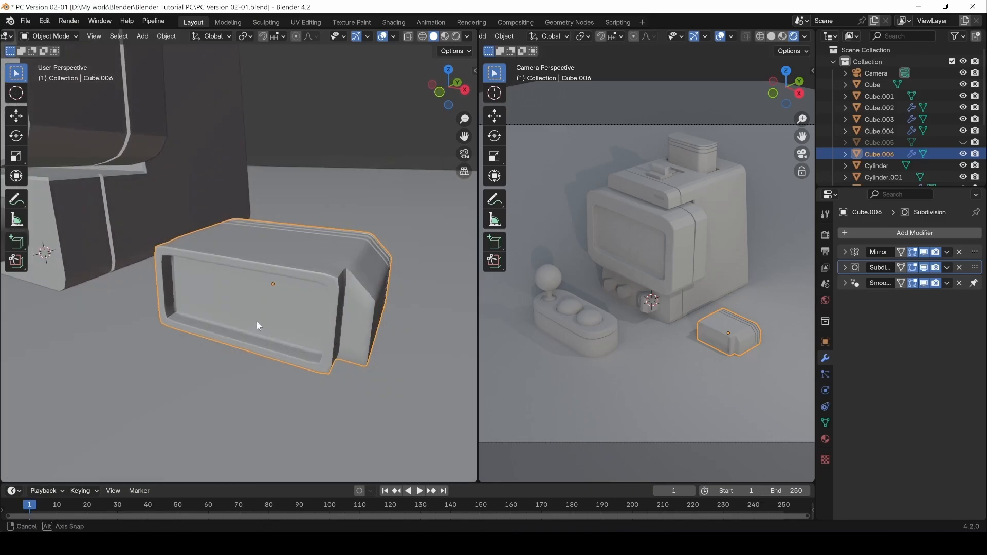
pyautogui.click(16, 244)
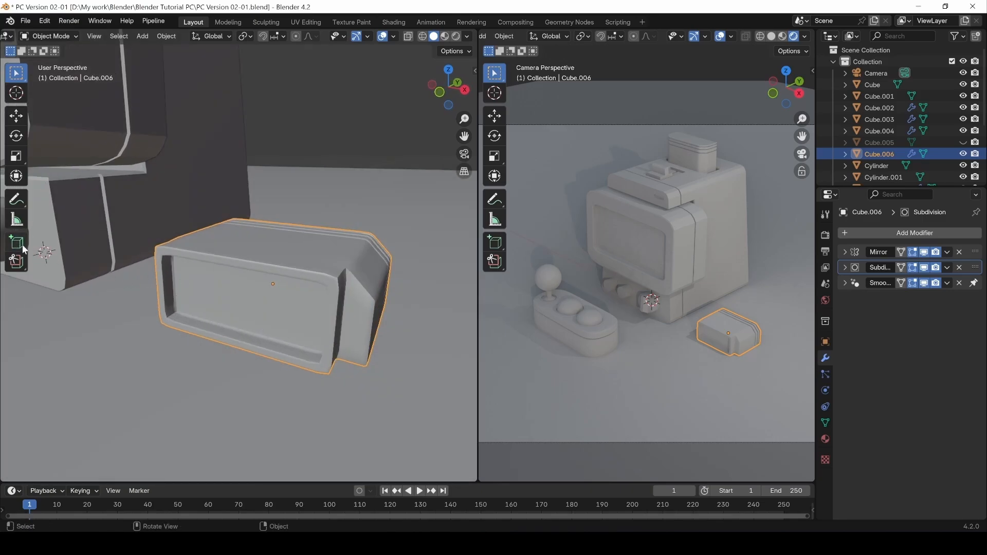
pyautogui.click(20, 246)
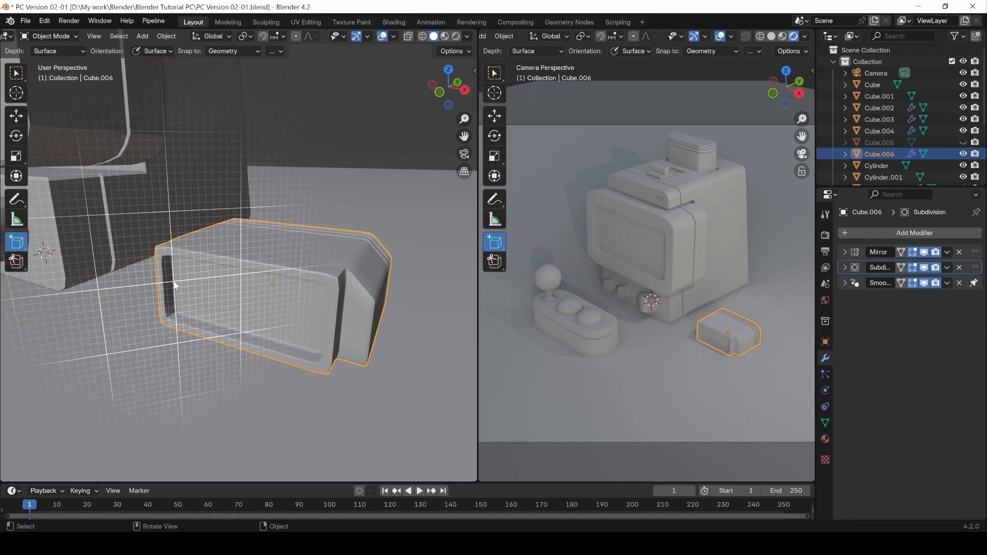
# Draw a new cube, Cube.007, on the front face of Cube.006.
pyautogui.moveTo(175, 284); pyautogui.dragTo(178, 291)
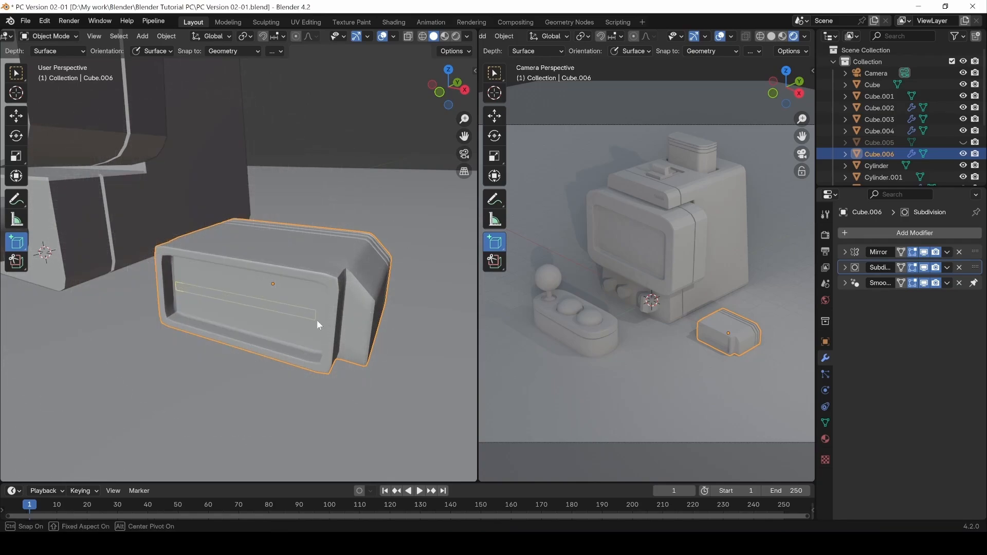
pyautogui.moveTo(325, 325); pyautogui.dragTo(325, 324)
pyautogui.click(315, 330)
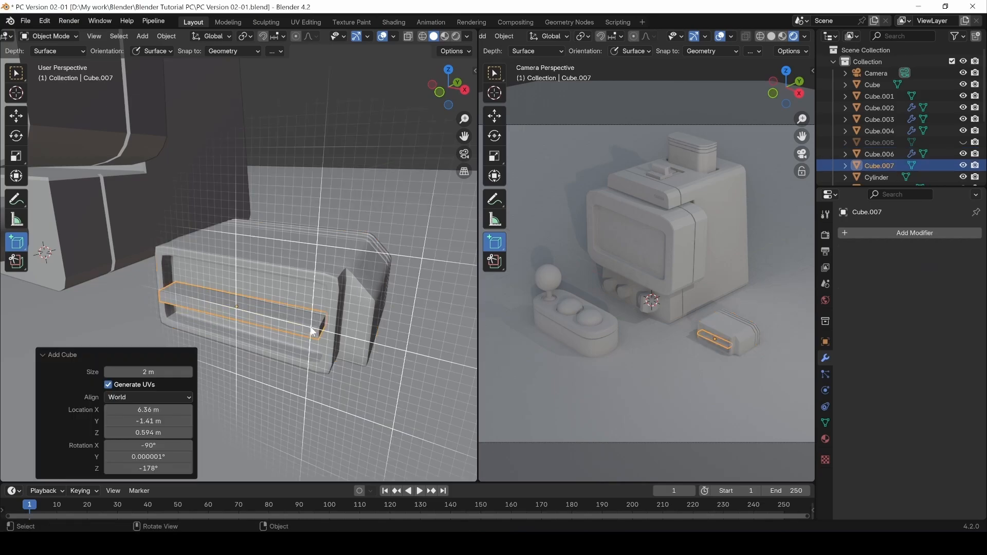
pyautogui.click(16, 73)
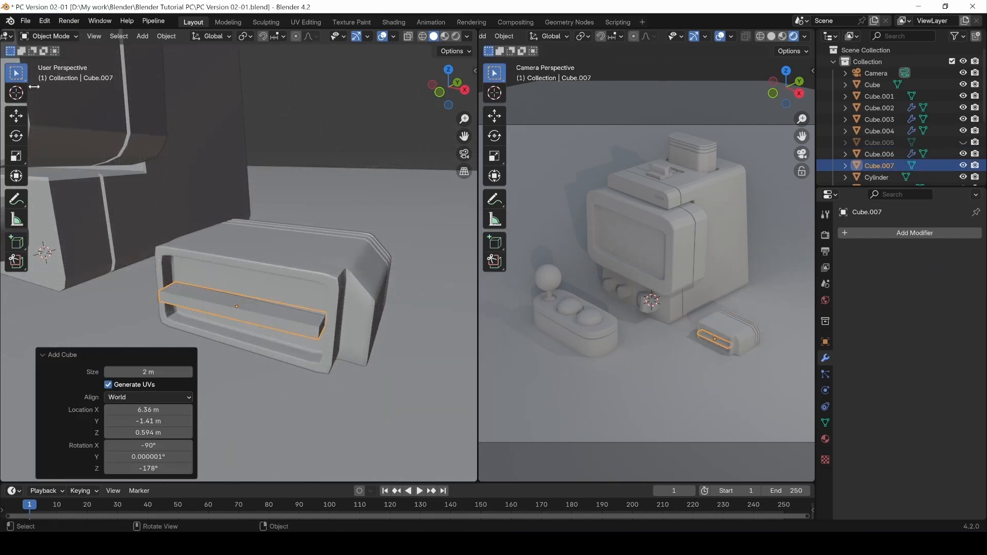
pyautogui.click(300, 325)
# Move the slab along Y into the box's front opening.
pyautogui.press('g')
pyautogui.press('x')
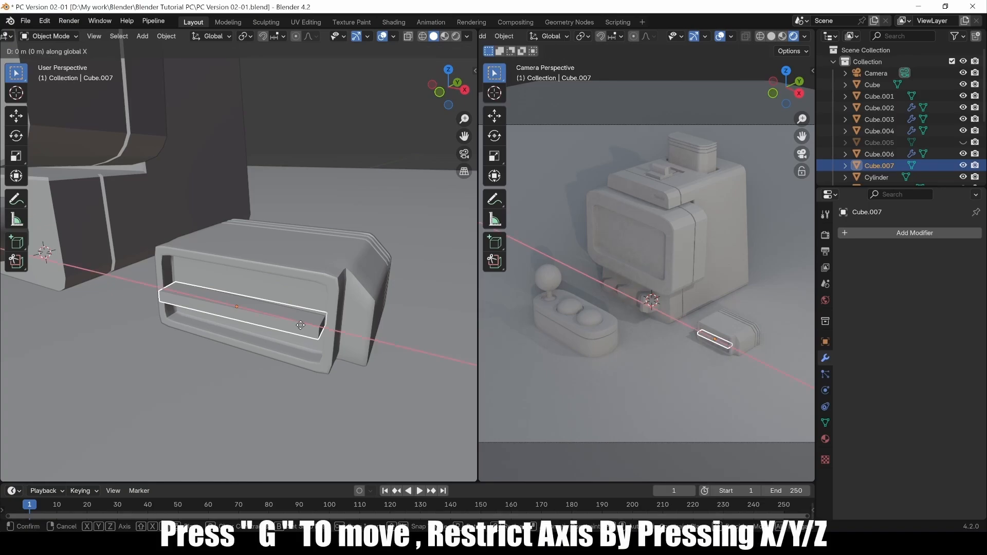
pyautogui.press('y')
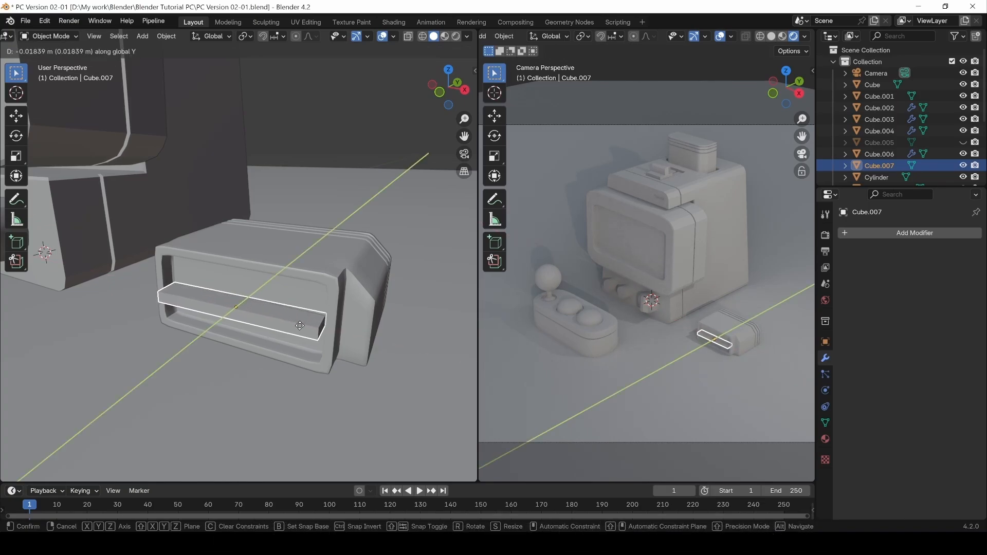
pyautogui.click(256, 331)
pyautogui.moveTo(257, 334); pyautogui.dragTo(305, 345, button='middle')
pyautogui.click(357, 113)
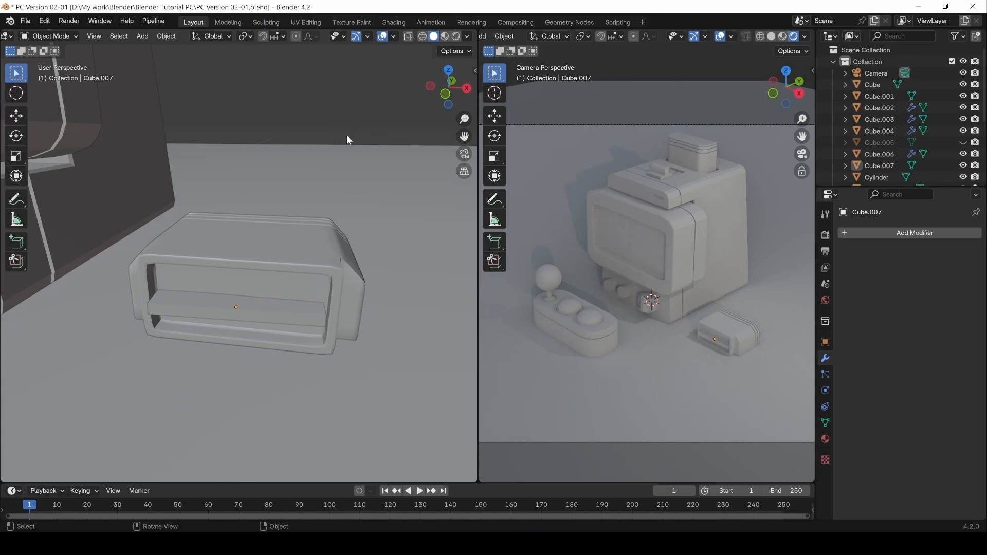
pyautogui.click(246, 303)
# Flatten the slab along Z to 0.429 scale.
pyautogui.press('Tab')
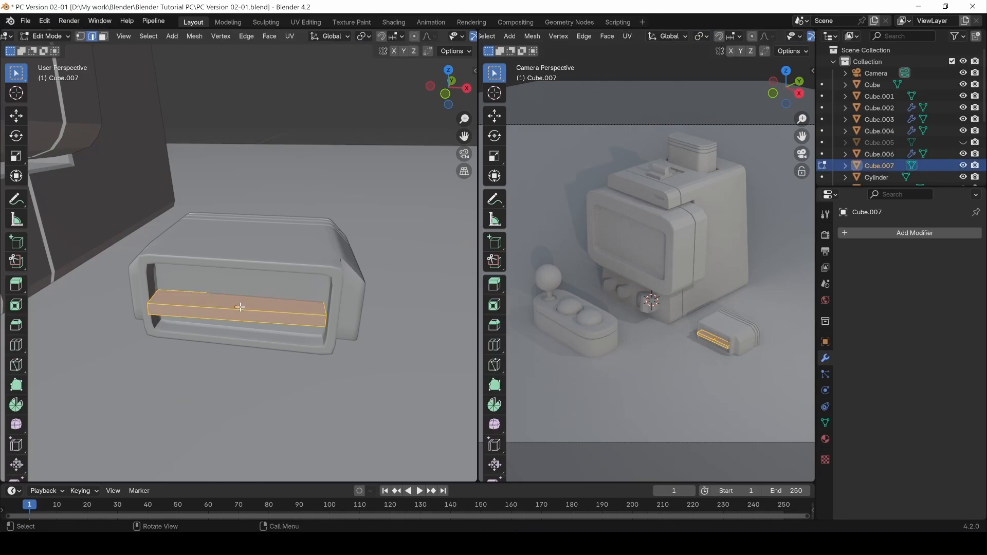
pyautogui.click(240, 307)
pyautogui.press('3')
pyautogui.click(241, 304)
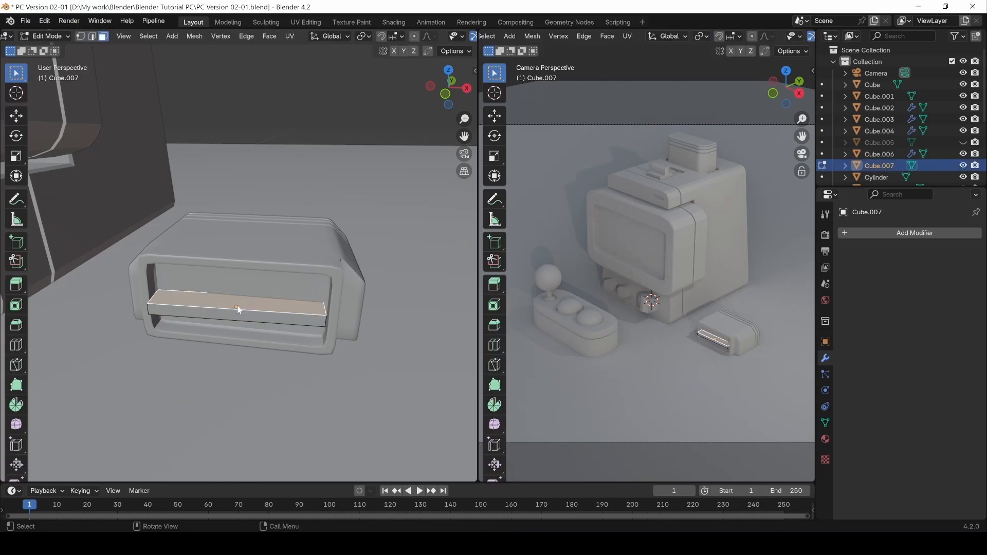
pyautogui.press('Tab')
pyautogui.press('s')
pyautogui.press('z')
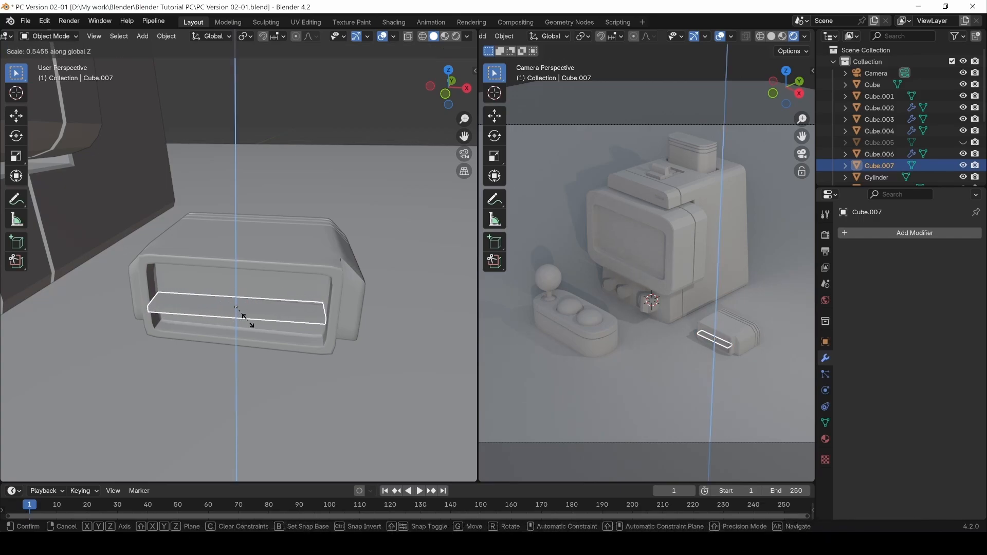
pyautogui.click(244, 315)
# Clear the selection and orbit to a more top-down view.
pyautogui.hotkey('alt', 'a')
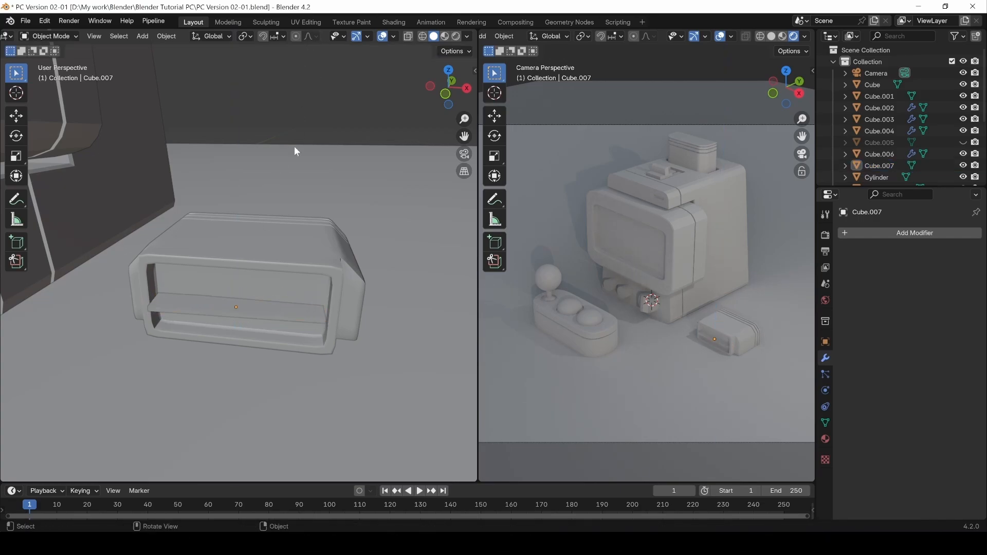
pyautogui.press('Tab')
pyautogui.hotkey('alt', 'a')
pyautogui.scroll(-5, 275, 145)
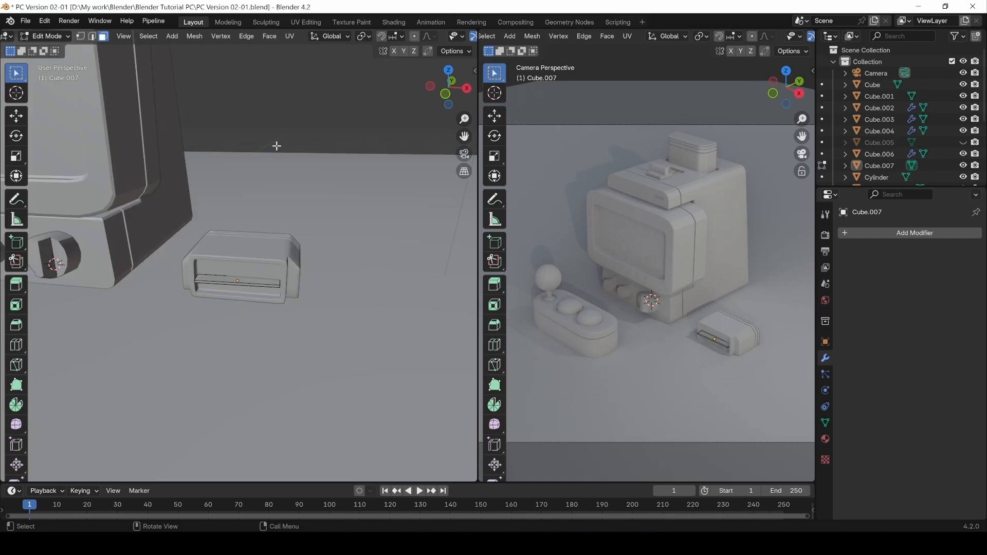
pyautogui.moveTo(269, 127); pyautogui.dragTo(266, 227, button='middle')
pyautogui.press('Tab')
# Duplicate the box and slab 1.0537 m upward and rotate the copy -43.3° about Z.
pyautogui.keyDown('shift'); pyautogui.click(242, 272); pyautogui.keyUp('shift')
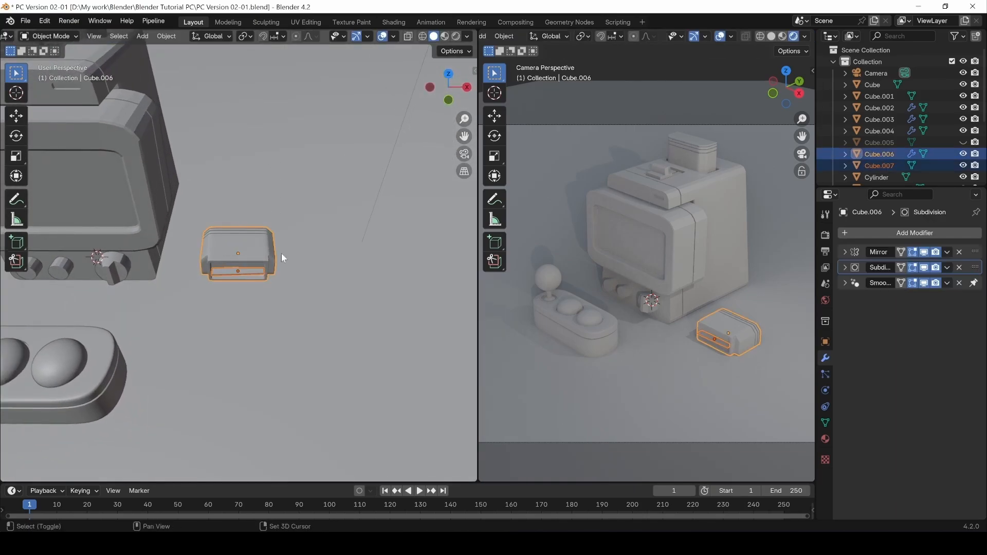
pyautogui.hotkey('shift', 'd')
pyautogui.press('x')
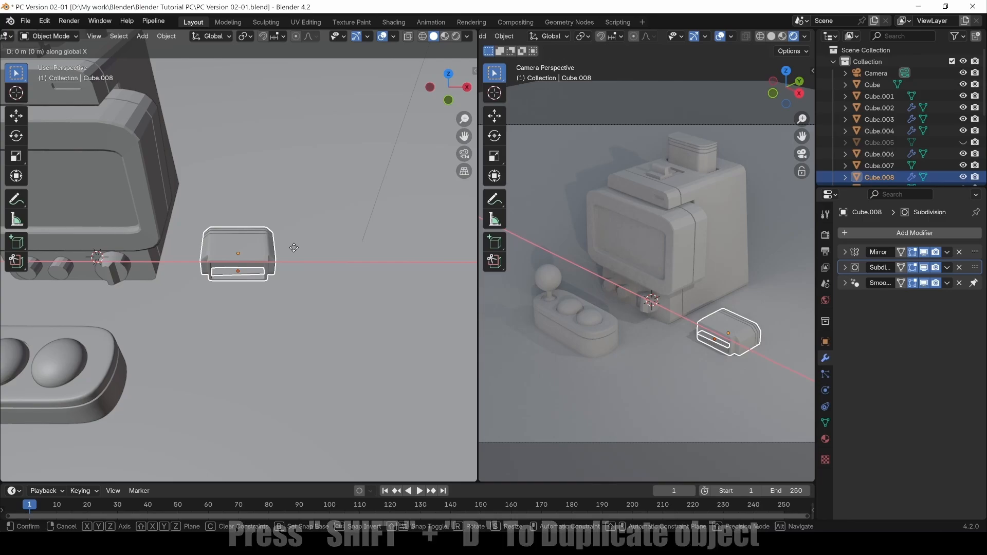
pyautogui.press('z')
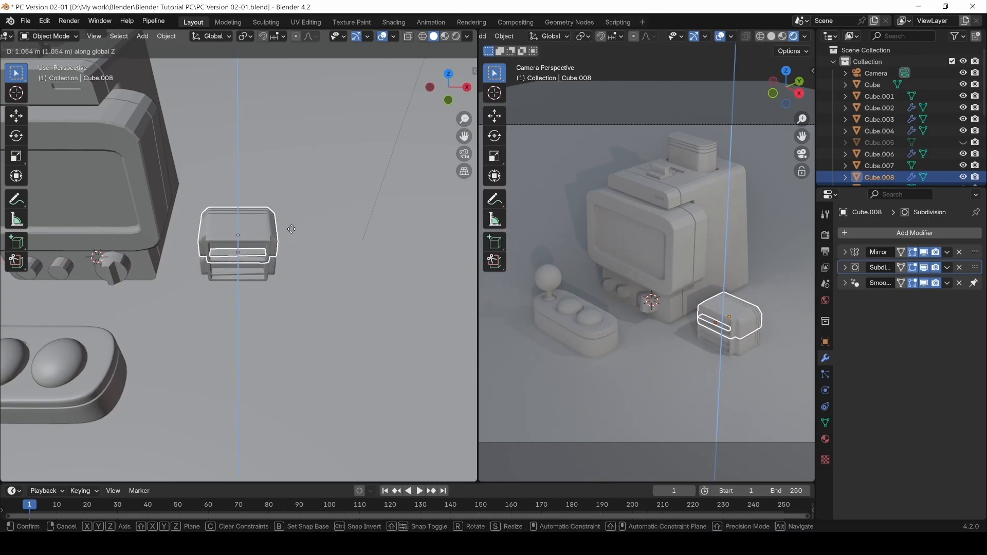
pyautogui.click(291, 231)
pyautogui.press('r')
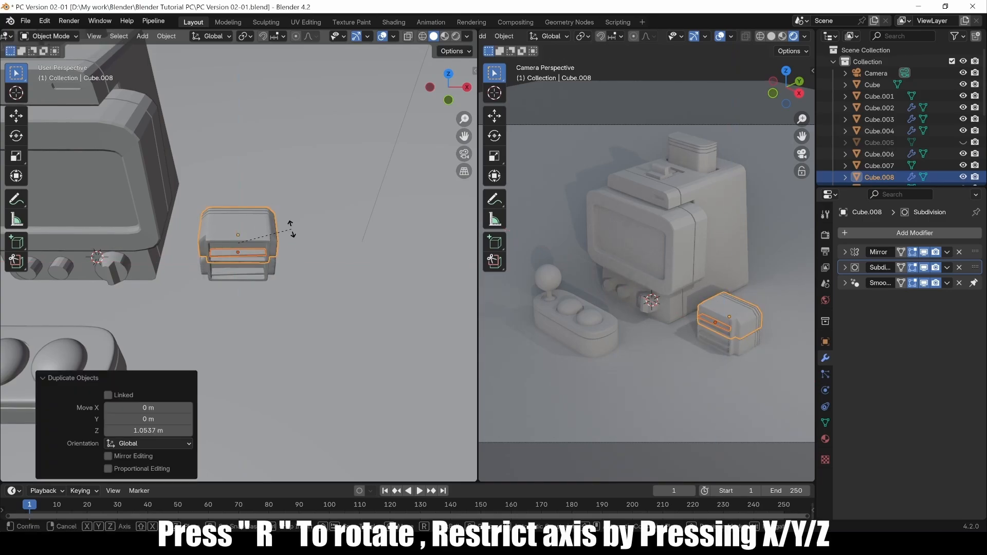
pyautogui.press('z')
pyautogui.click(264, 257)
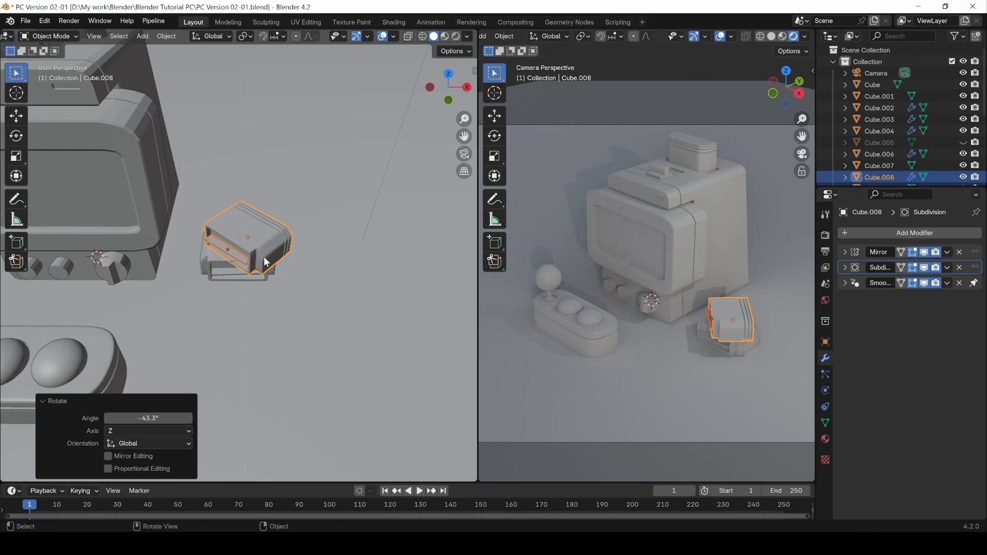
# Make a third copy 1.9411 m up, shift it 0.38176 m along X, rotate it 20.1°.
pyautogui.click(211, 263)
pyautogui.keyDown('shift'); pyautogui.click(217, 273); pyautogui.keyUp('shift')
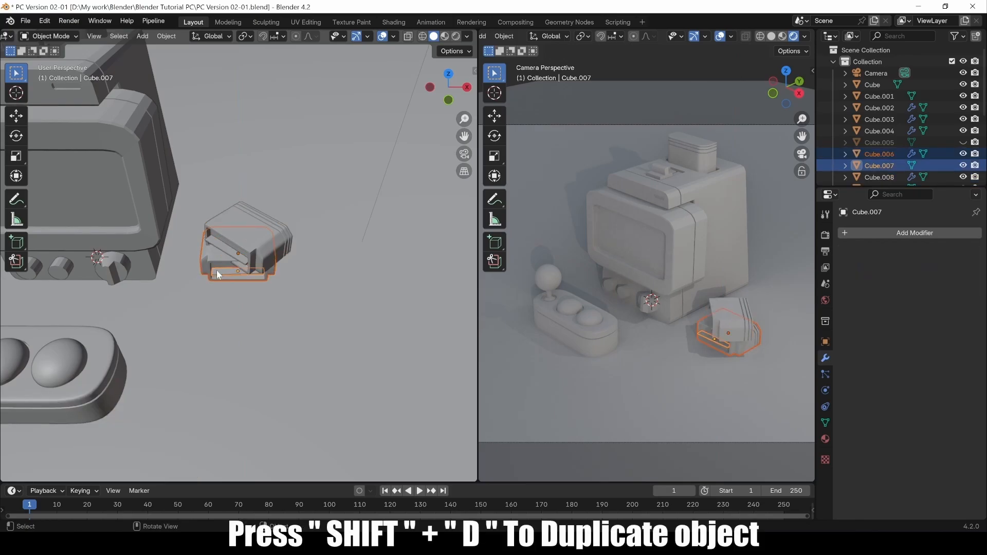
pyautogui.hotkey('shift', 'd')
pyautogui.press('z')
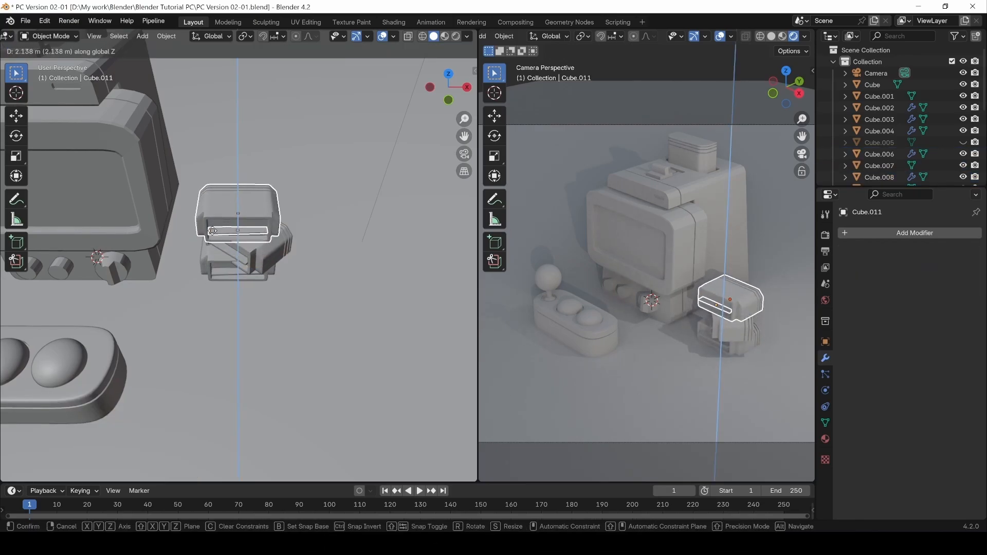
pyautogui.click(284, 238)
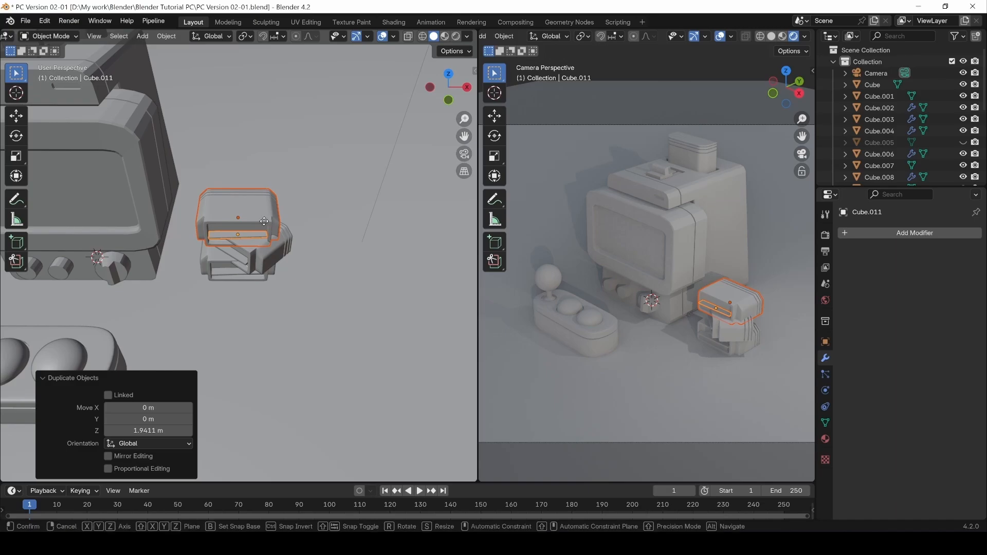
pyautogui.press('g')
pyautogui.press('x')
pyautogui.click(274, 223)
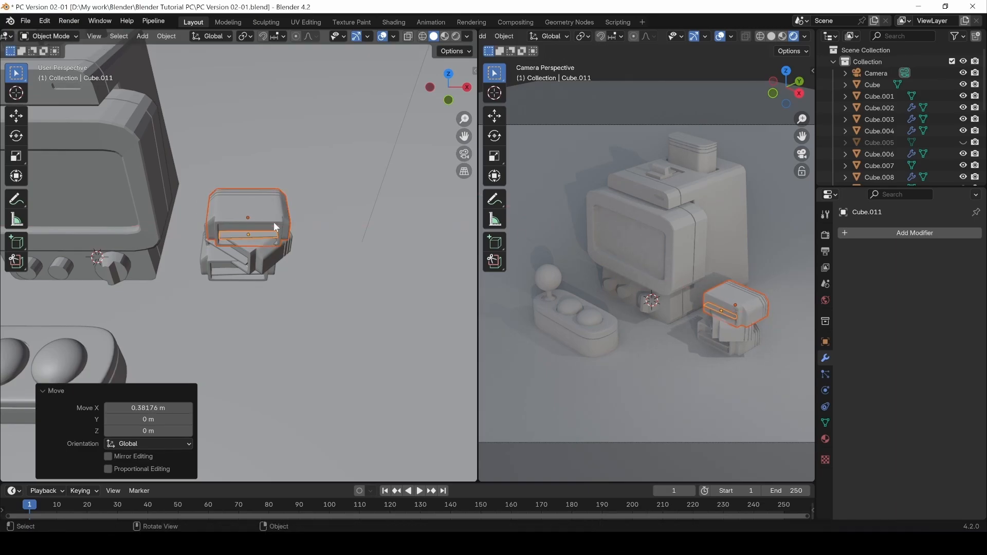
pyautogui.press('r')
pyautogui.press('z')
pyautogui.click(292, 204)
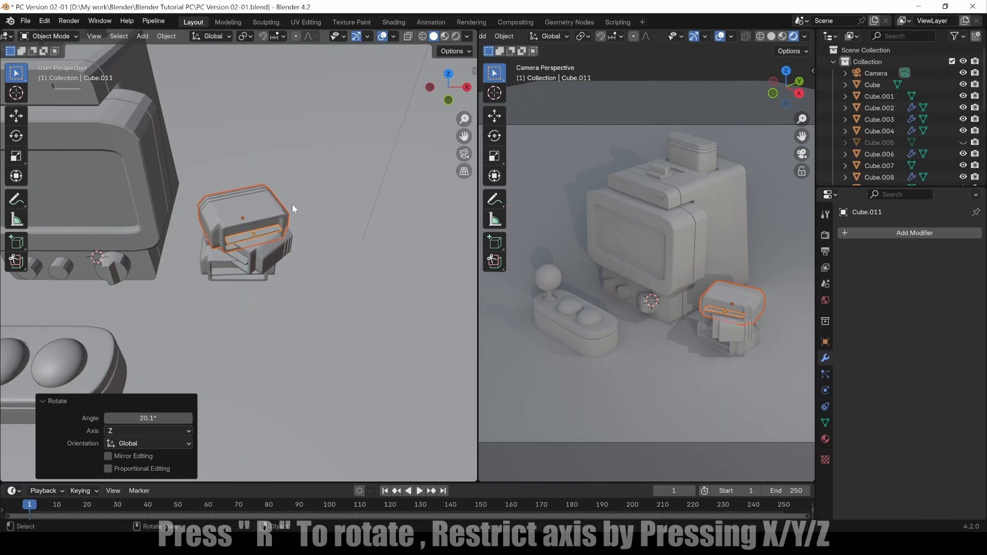
# Try moving the bottom slab, undo the move, and reframe the stack.
pyautogui.click(215, 264)
pyautogui.moveTo(294, 271); pyautogui.dragTo(180, 233, button='middle')
pyautogui.press('g')
pyautogui.click(107, 240)
pyautogui.hotkey('ctrl', 'z')
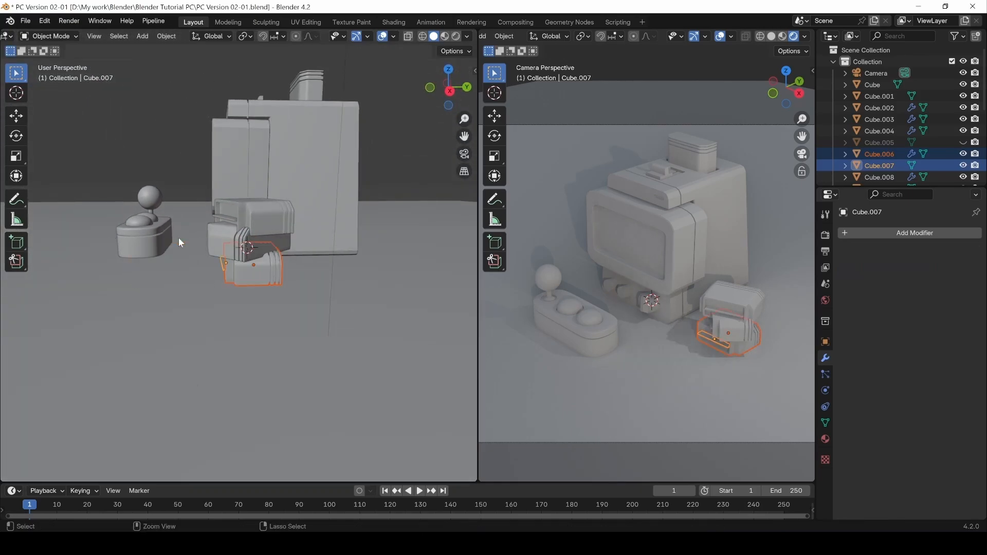
pyautogui.keyDown('shift'); pyautogui.moveTo(222, 268); pyautogui.dragTo(323, 290, button='middle'); pyautogui.keyUp('shift')
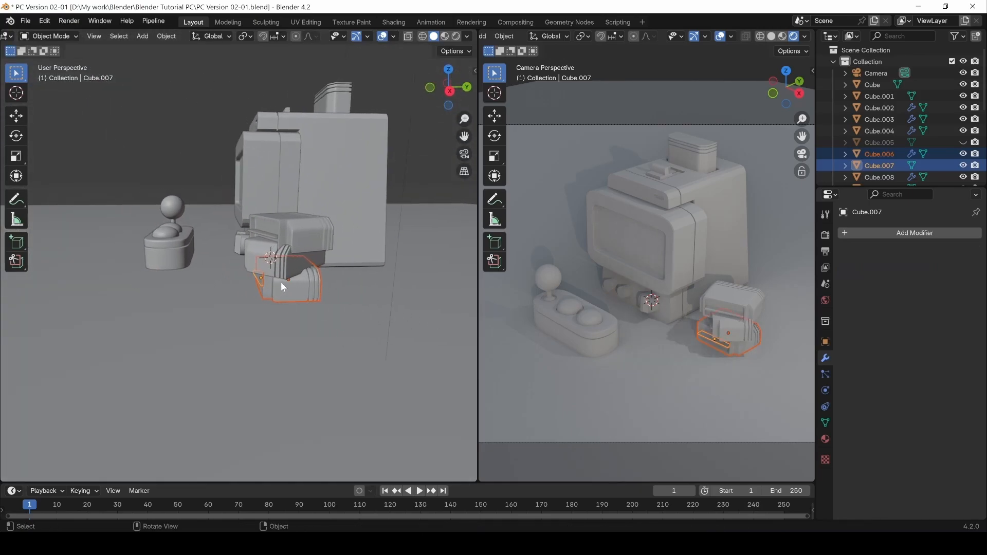
pyautogui.moveTo(235, 268); pyautogui.dragTo(311, 272, button='middle')
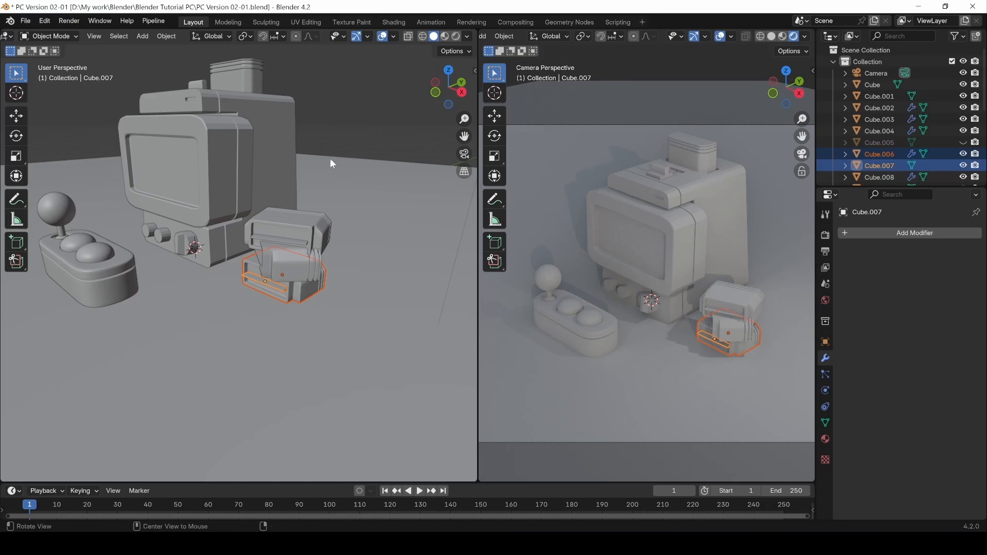
pyautogui.moveTo(330, 158); pyautogui.dragTo(292, 226, button='middle')
# Raise the top box about 0.23 m and lift the middle box along Z.
pyautogui.click(272, 236)
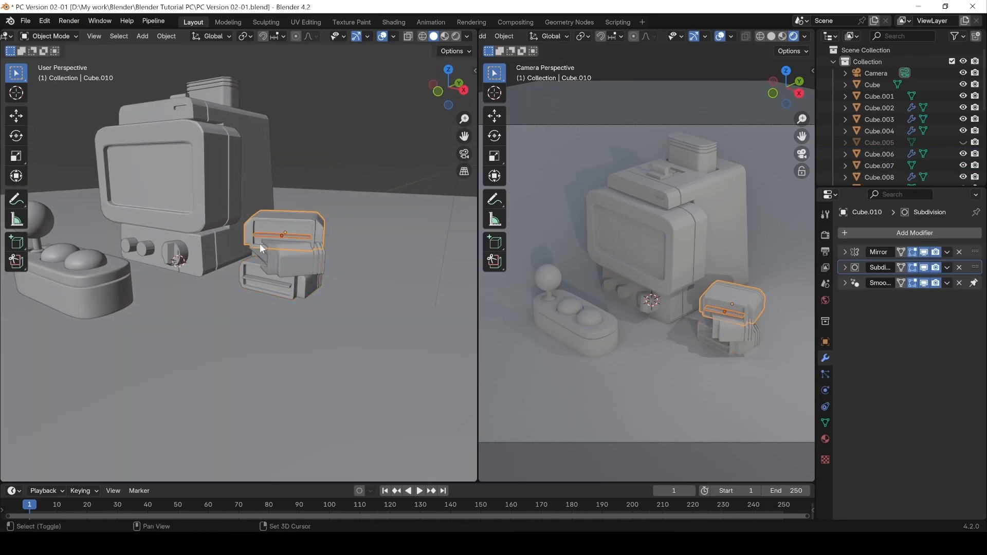
pyautogui.press('g')
pyautogui.press('z')
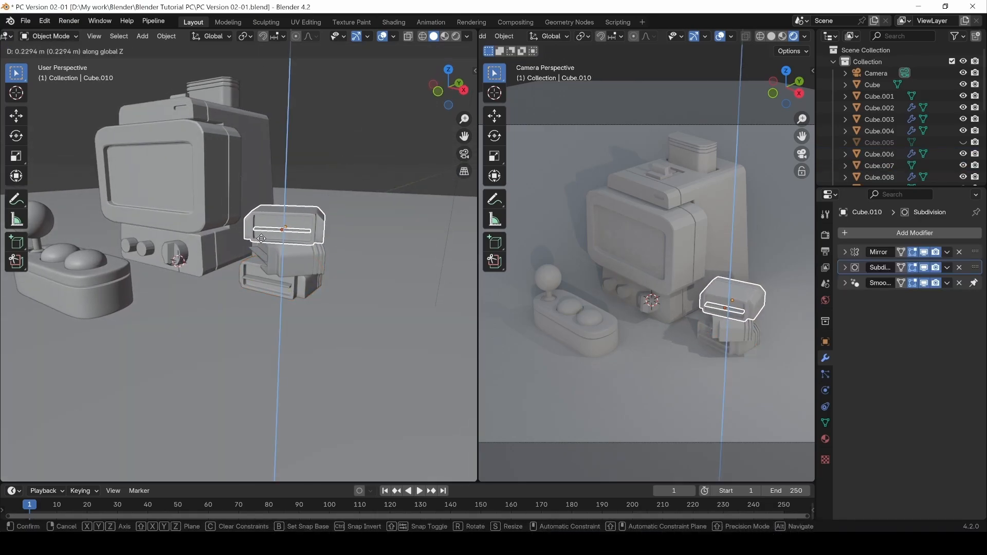
pyautogui.click(261, 238)
pyautogui.click(264, 255)
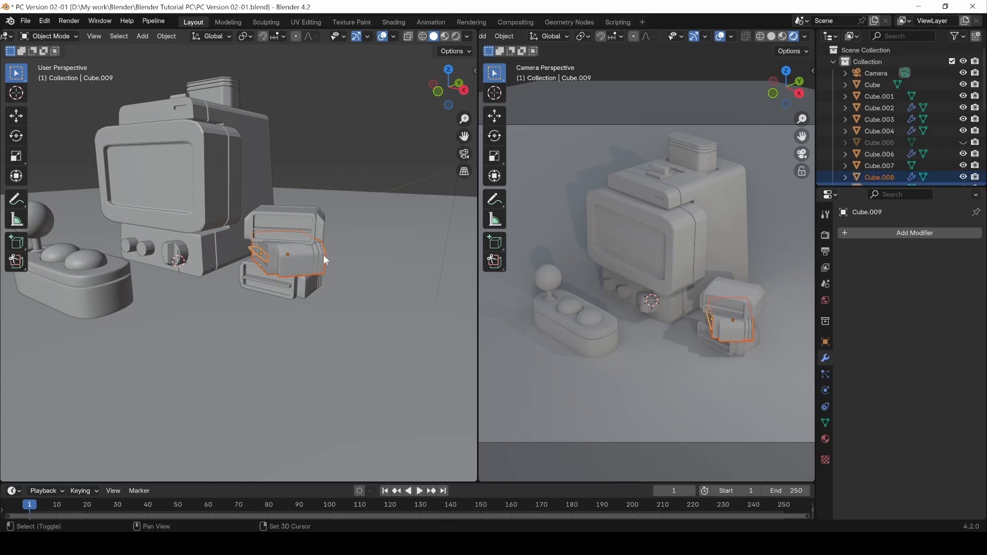
pyautogui.press('g')
pyautogui.press('z')
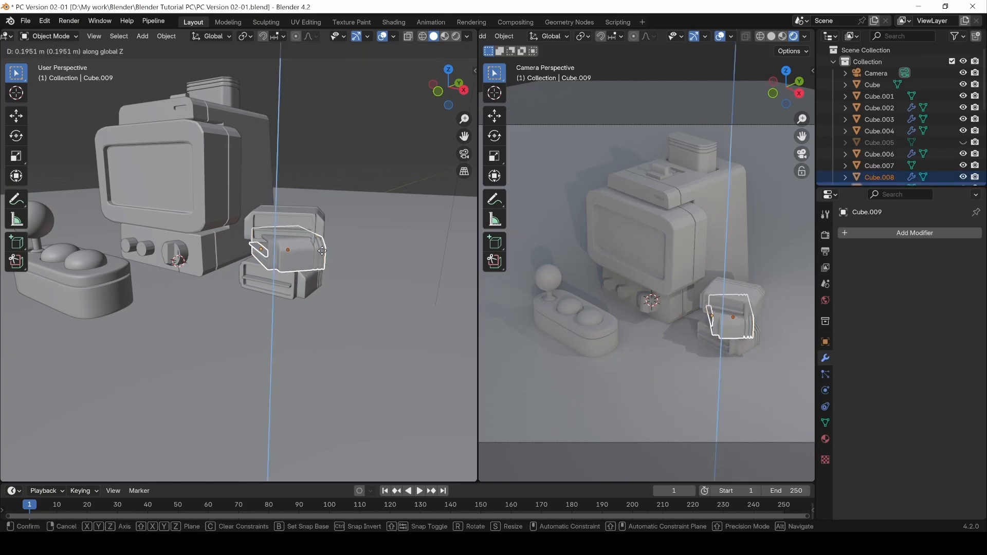
pyautogui.click(282, 215)
# Raise the top piece together with its thin bar 0.216 m along Z.
pyautogui.click(266, 225)
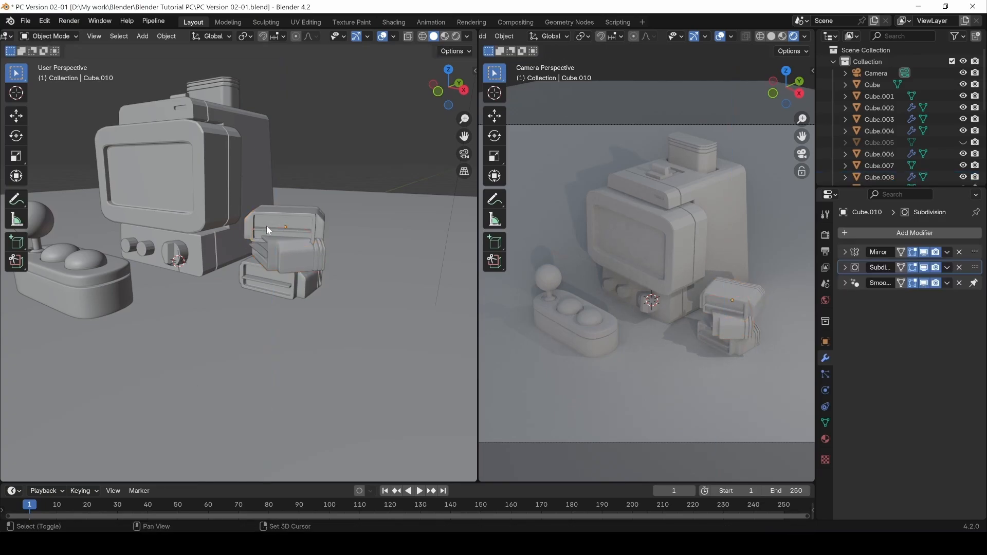
pyautogui.keyDown('shift'); pyautogui.click(266, 229); pyautogui.keyUp('shift')
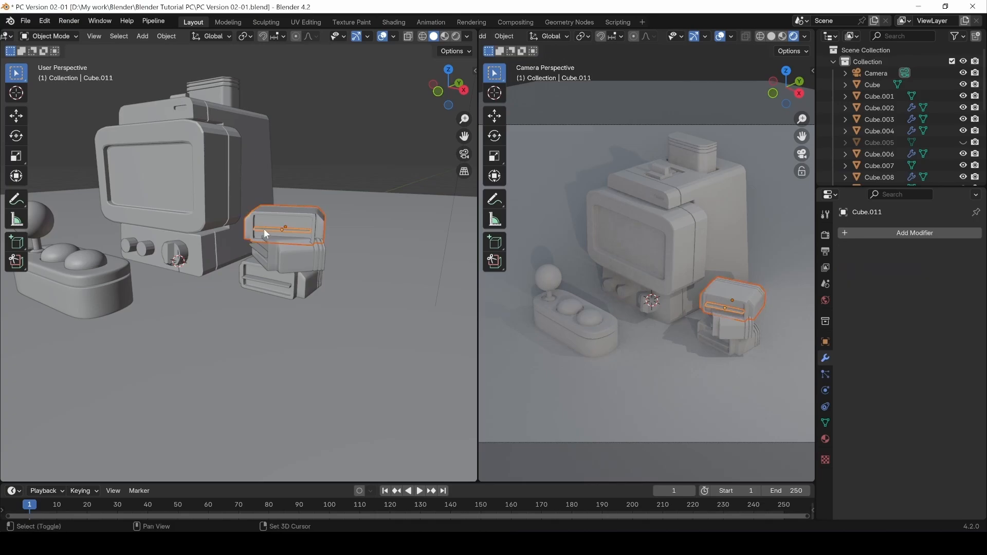
pyautogui.press('g')
pyautogui.press('z')
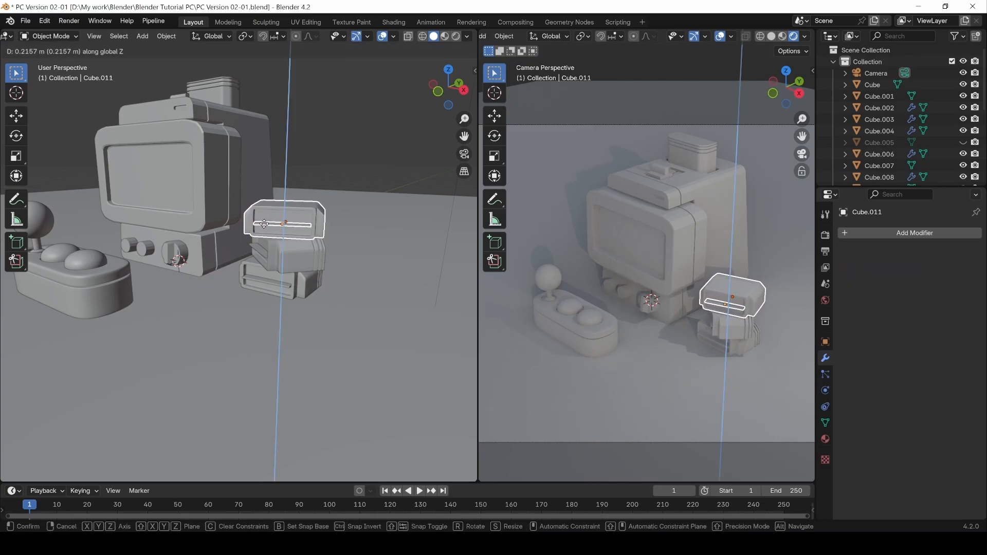
pyautogui.click(262, 231)
# Select the bottom box and its slab.
pyautogui.click(250, 272)
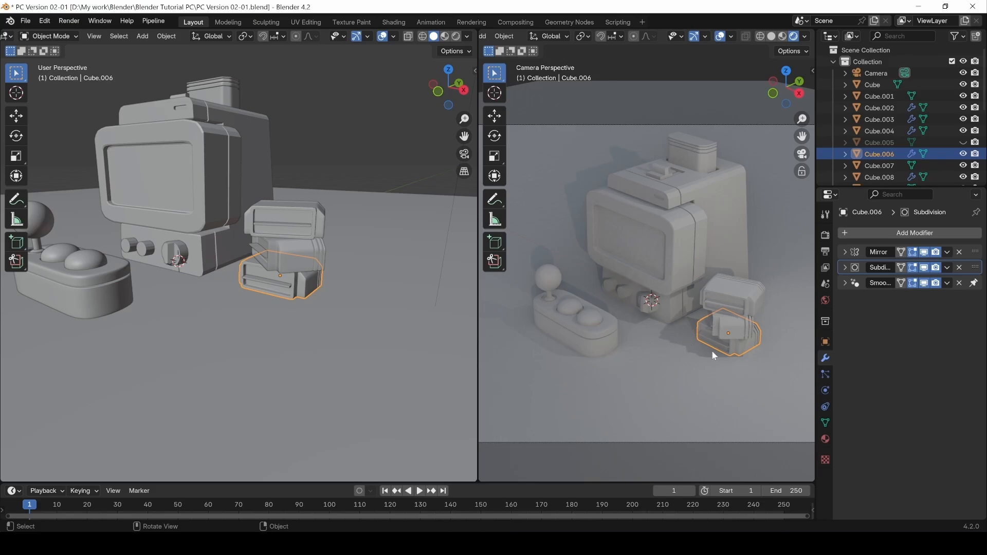
pyautogui.moveTo(221, 245); pyautogui.dragTo(215, 268, button='middle')
pyautogui.click(387, 144)
pyautogui.click(246, 265)
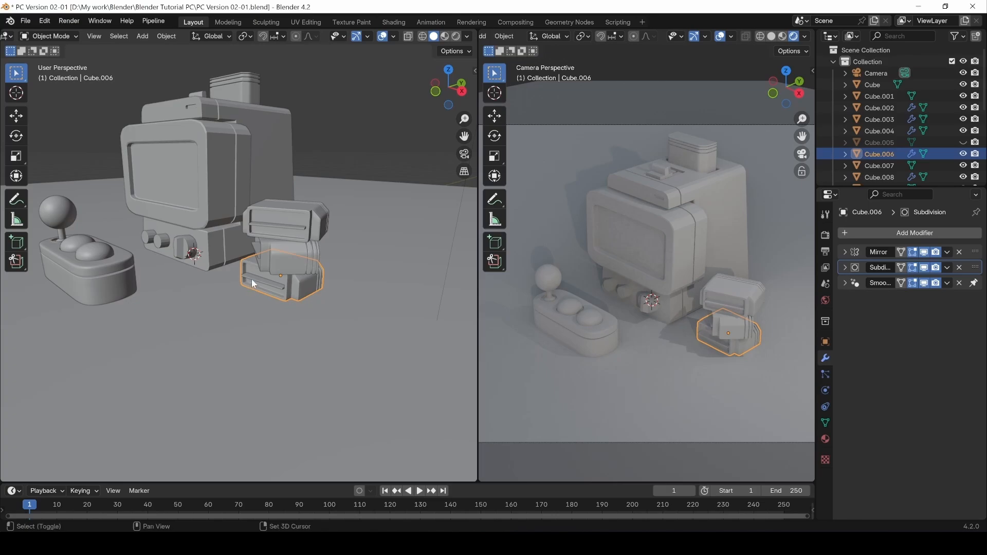
pyautogui.keyDown('shift'); pyautogui.click(256, 279); pyautogui.keyUp('shift')
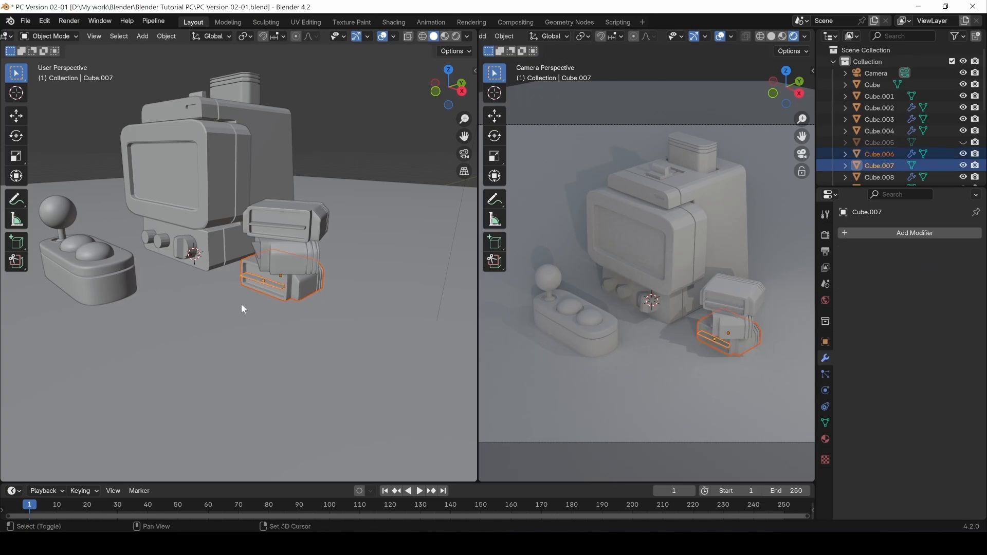
# Duplicate the two base pieces and move the copy -3.26 m along Y.
pyautogui.hotkey('shift', 'd')
pyautogui.press('x')
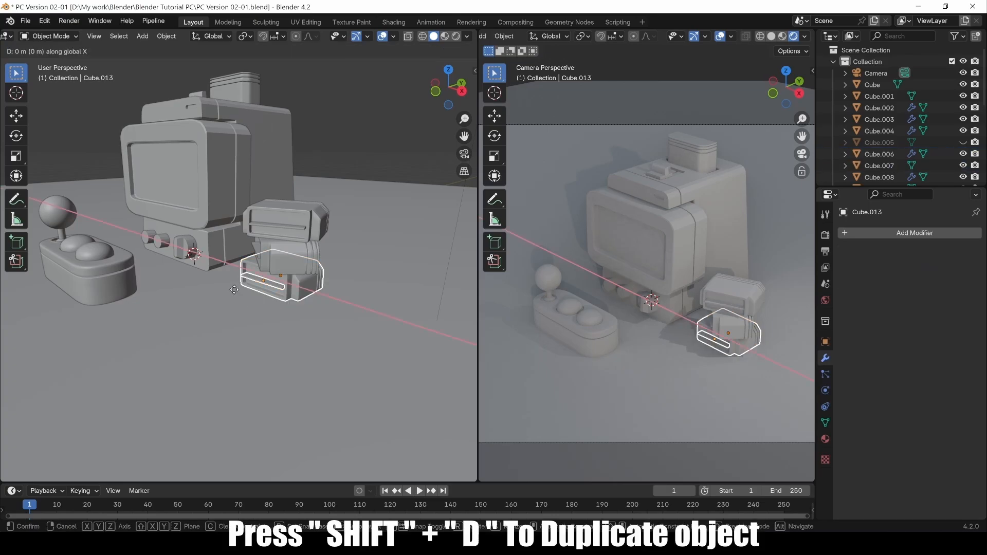
pyautogui.press('y')
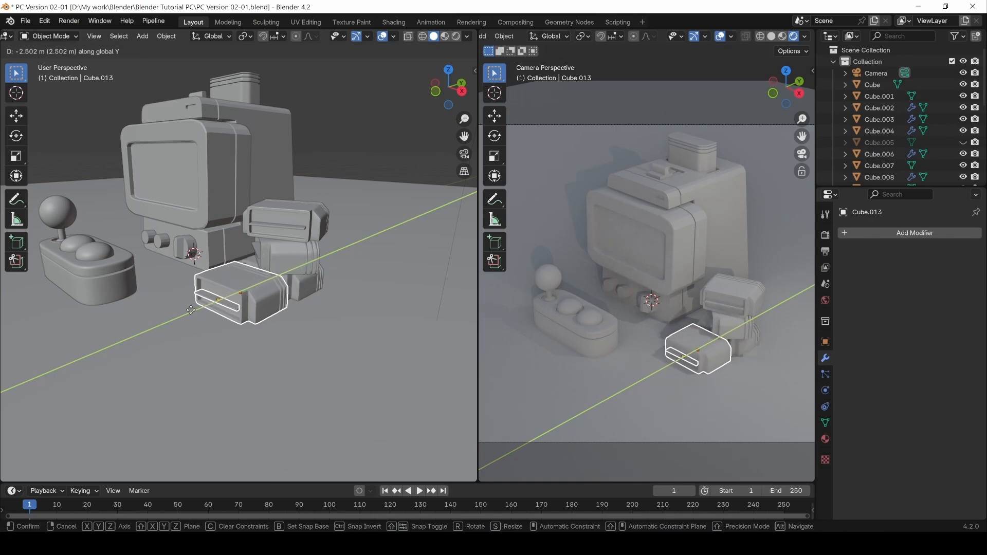
pyautogui.click(176, 314)
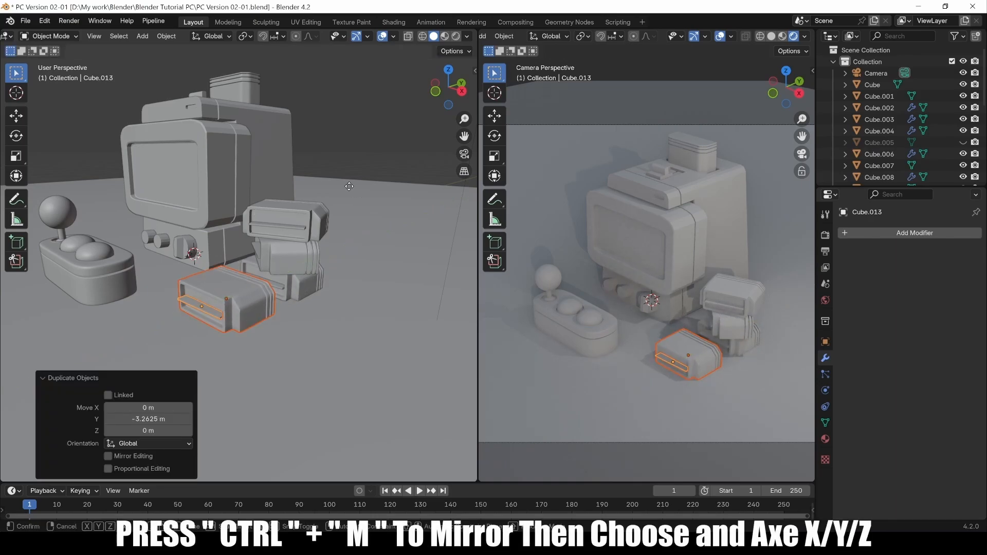
# Mirror the duplicate along the Y axis.
pyautogui.hotkey('ctrl', 'm')
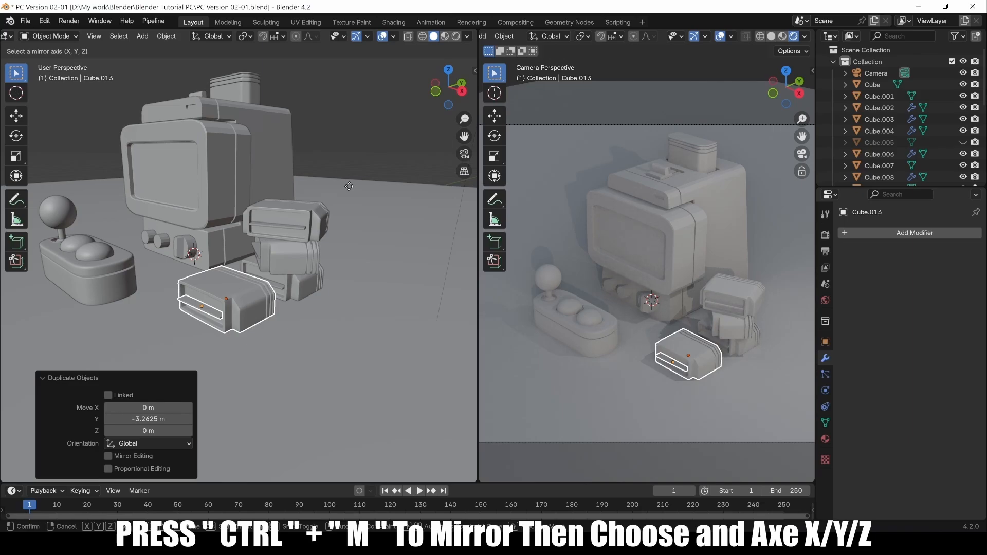
pyautogui.press('x')
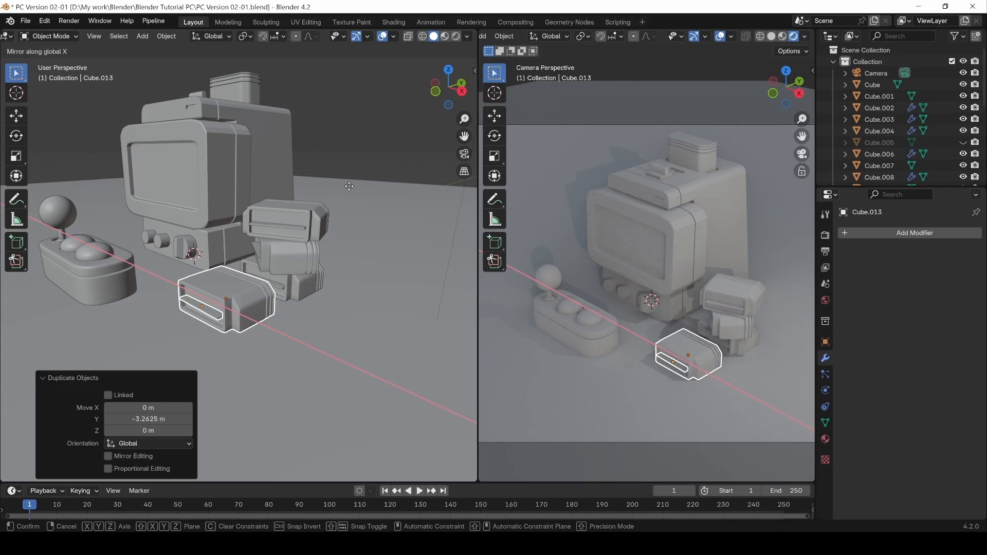
pyautogui.press('z')
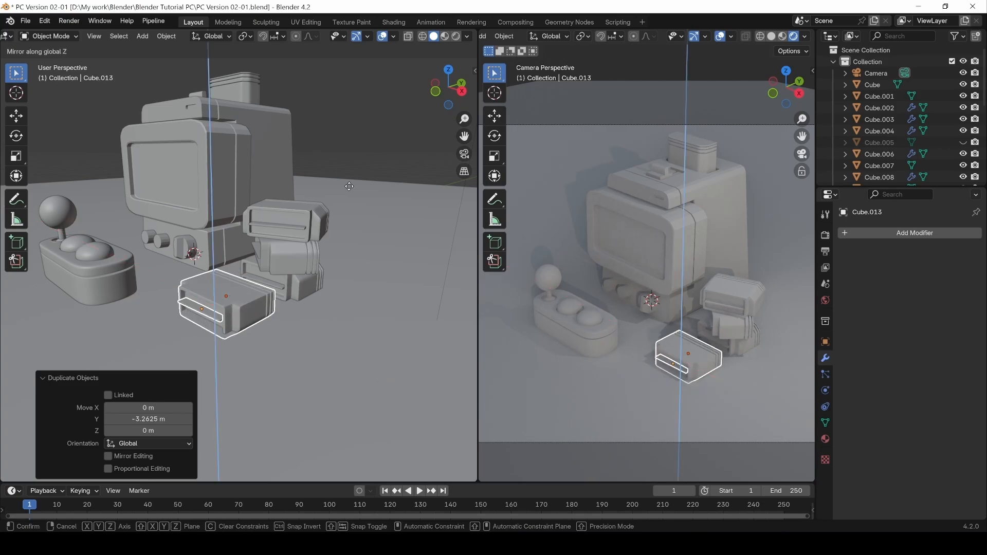
pyautogui.press('y')
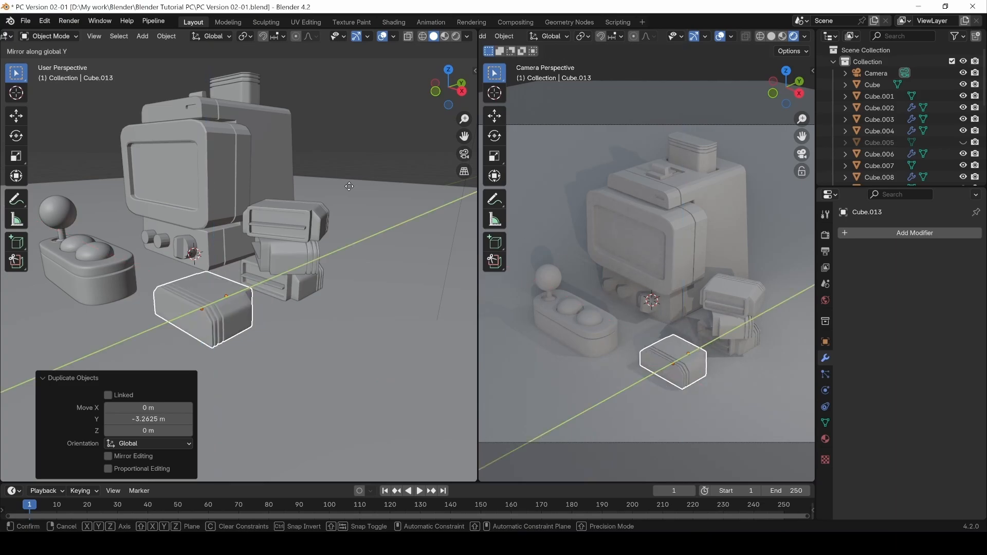
pyautogui.click(349, 187)
# Rotate the duplicate about 22° around Z, then deselect and view the scene.
pyautogui.moveTo(323, 239); pyautogui.dragTo(257, 307, button='middle')
pyautogui.press('r')
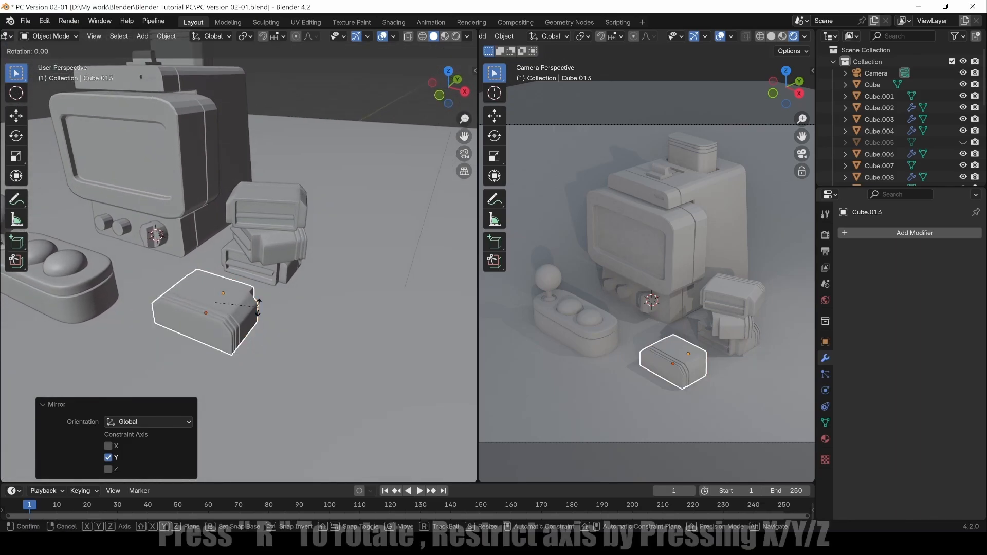
pyautogui.press('z')
pyautogui.click(261, 282)
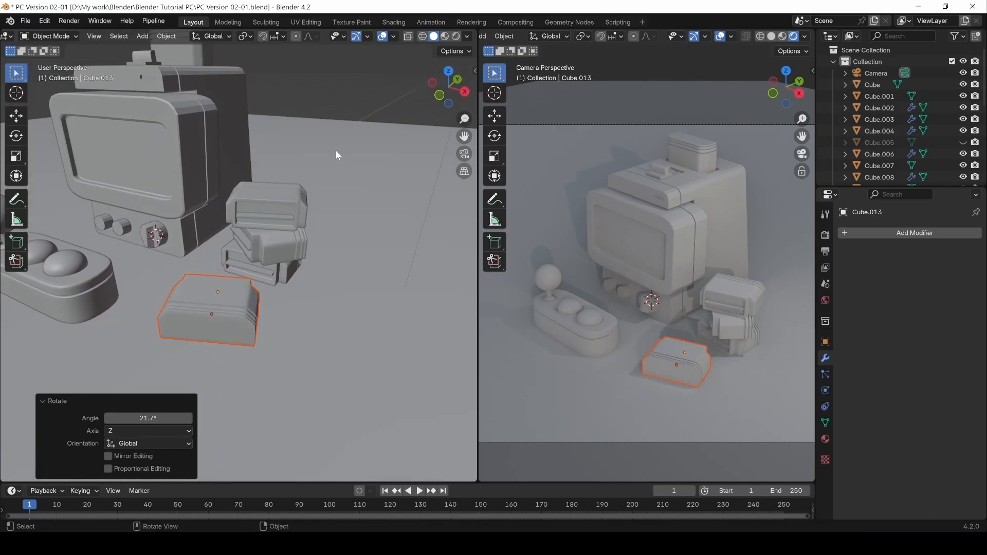
pyautogui.click(365, 93)
pyautogui.scroll(-6, 332, 256)
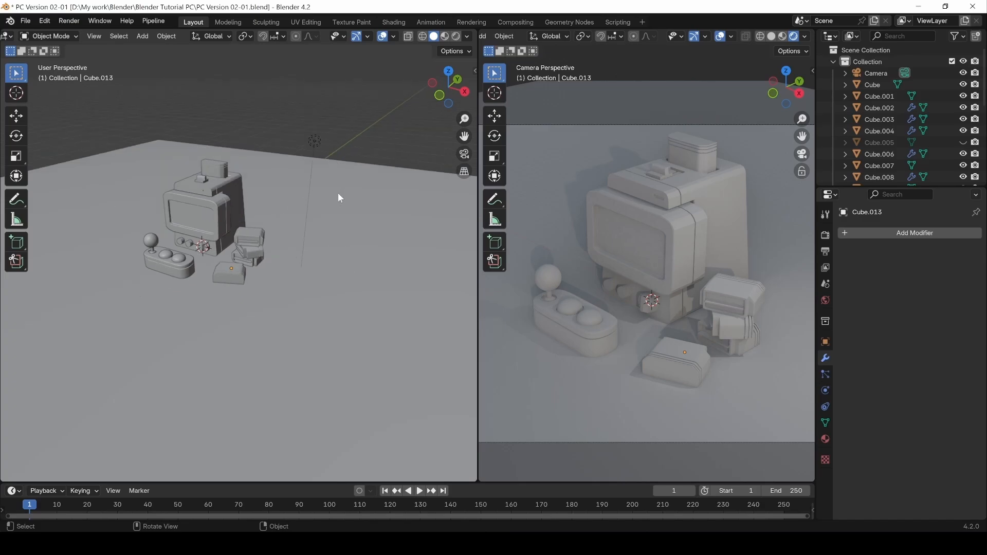
pyautogui.moveTo(284, 230); pyautogui.dragTo(255, 142, button='middle')
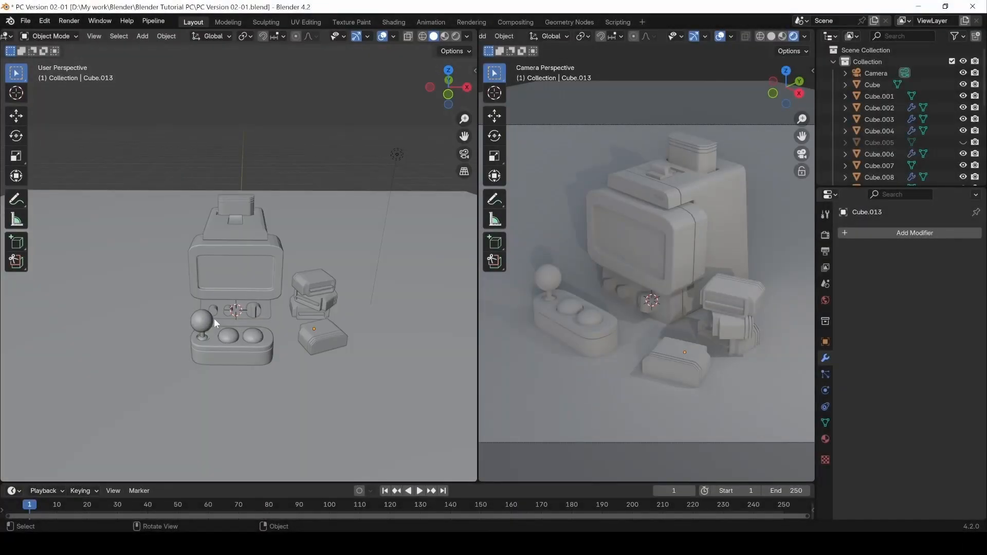
# Draw a cylinder with the Add Cylinder tool on the empty floor.
pyautogui.click(16, 242)
pyautogui.keyDown('shift'); pyautogui.moveTo(42, 283); pyautogui.dragTo(157, 305, button='middle'); pyautogui.keyUp('shift')
pyautogui.click(14, 240)
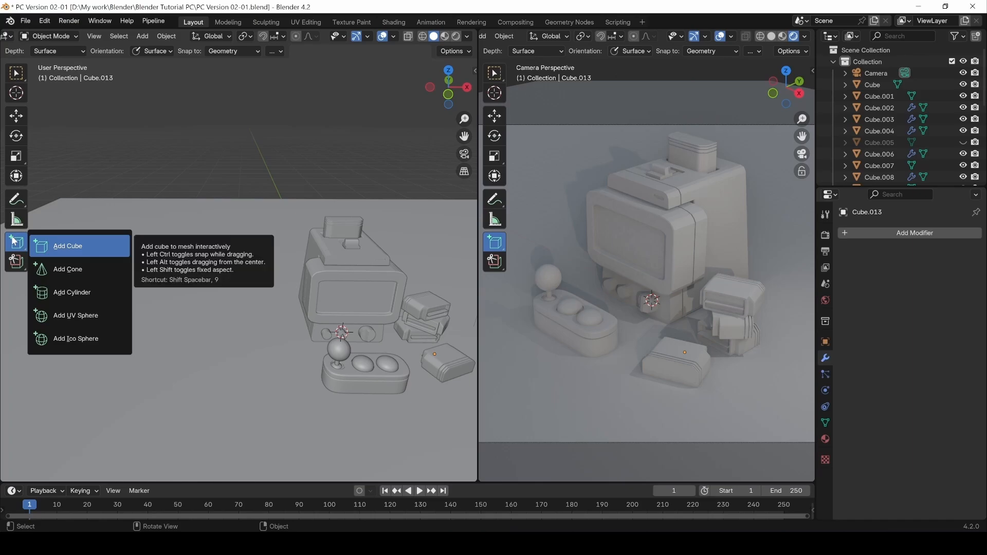
pyautogui.click(56, 294)
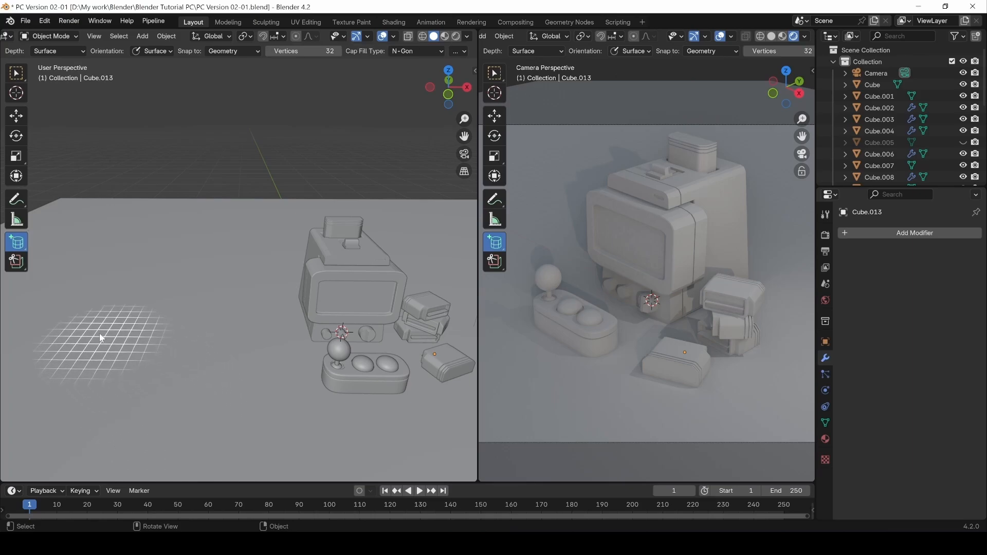
pyautogui.moveTo(75, 327); pyautogui.dragTo(135, 365)
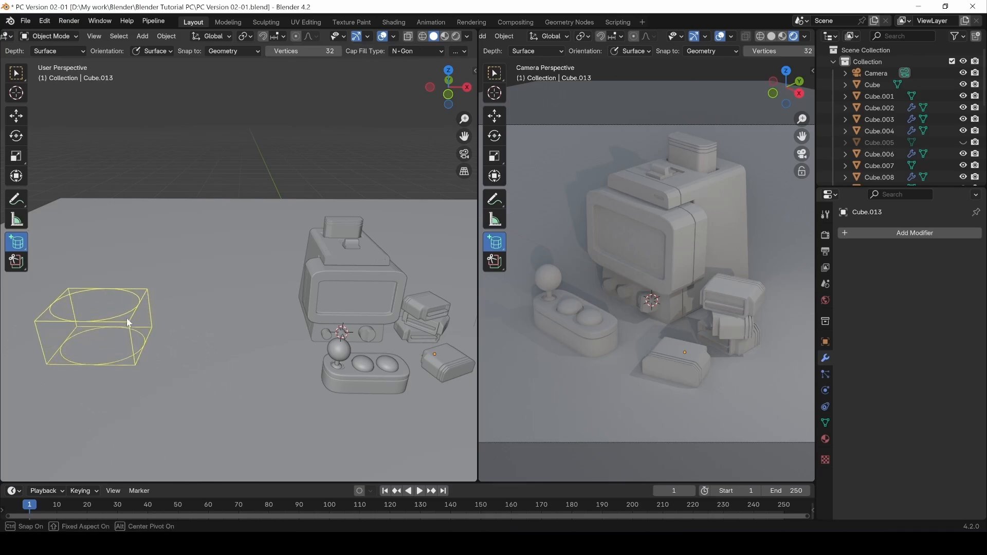
pyautogui.click(113, 263)
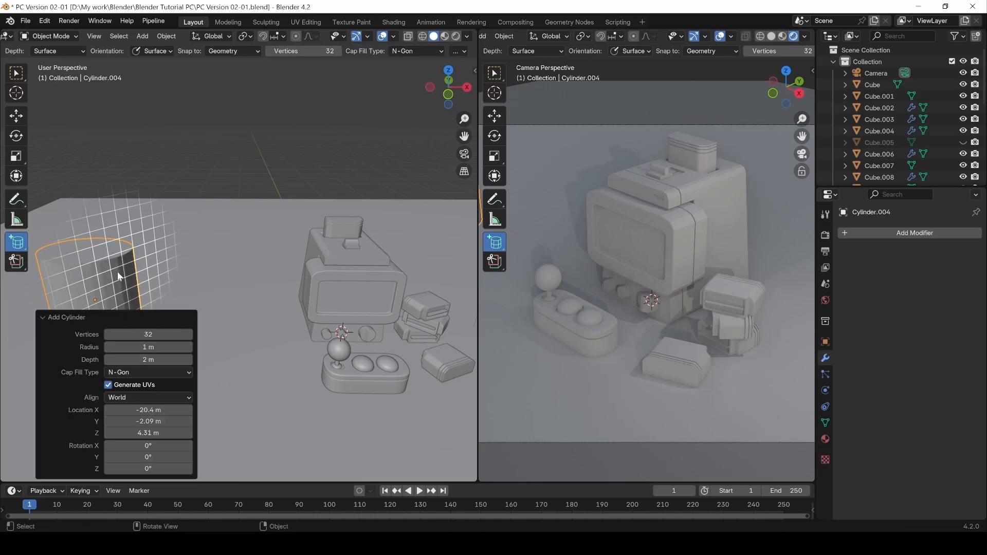
pyautogui.click(17, 72)
pyautogui.keyDown('shift'); pyautogui.moveTo(84, 221); pyautogui.dragTo(155, 229, button='middle'); pyautogui.keyUp('shift')
# Give the cylinder 16 vertices and enter Edit Mode.
pyautogui.click(157, 335)
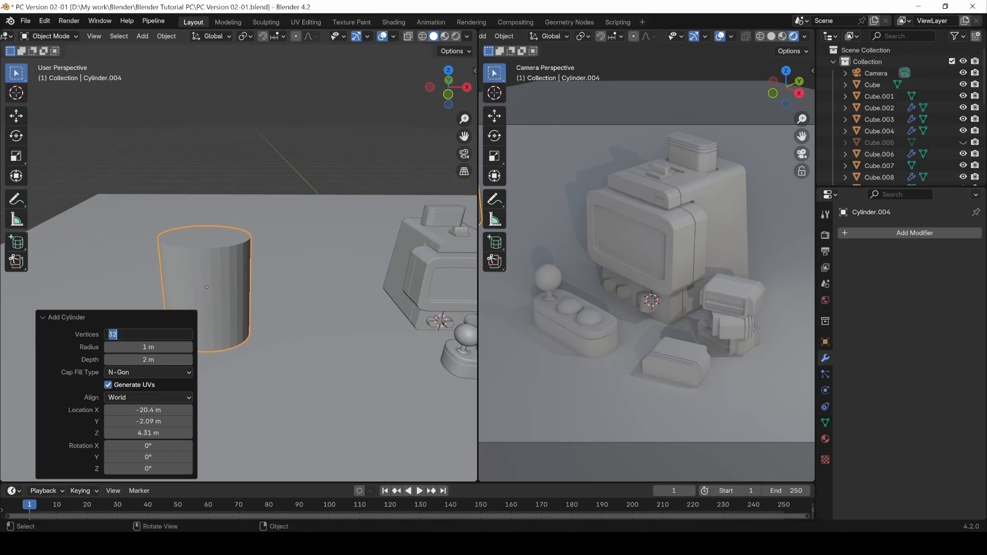
pyautogui.write('16')
pyautogui.press('Return')
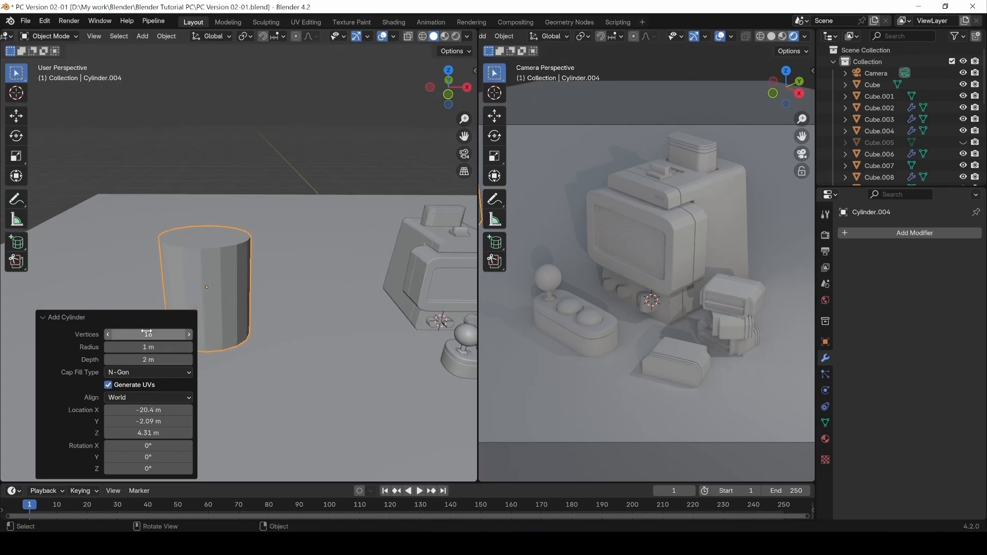
pyautogui.moveTo(131, 230); pyautogui.dragTo(218, 244, button='middle')
pyautogui.keyDown('shift'); pyautogui.moveTo(200, 279); pyautogui.dragTo(222, 231, button='middle'); pyautogui.keyUp('shift')
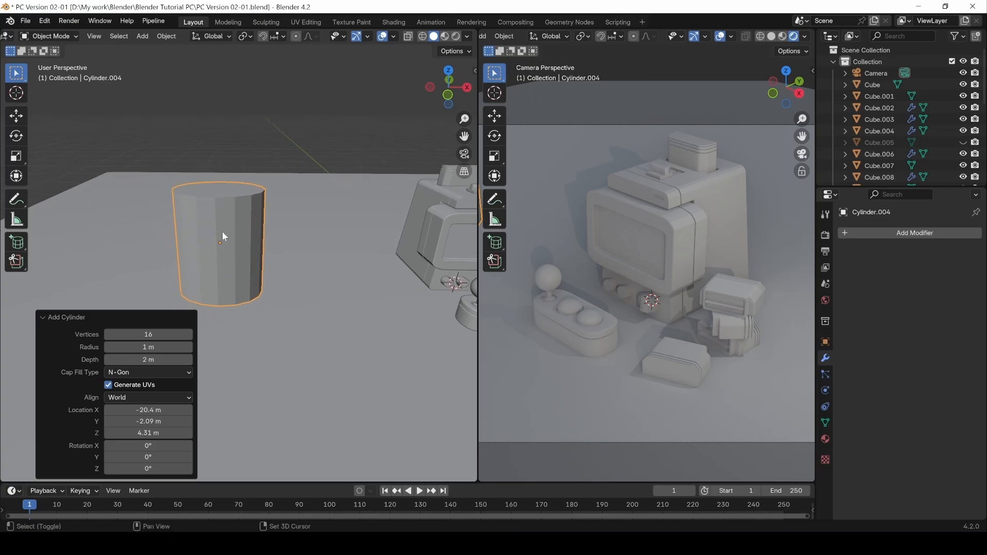
pyautogui.press('Tab')
# Add a loop cut near the base and scale the top rim loop to 1.117.
pyautogui.hotkey('ctrl', 'r')
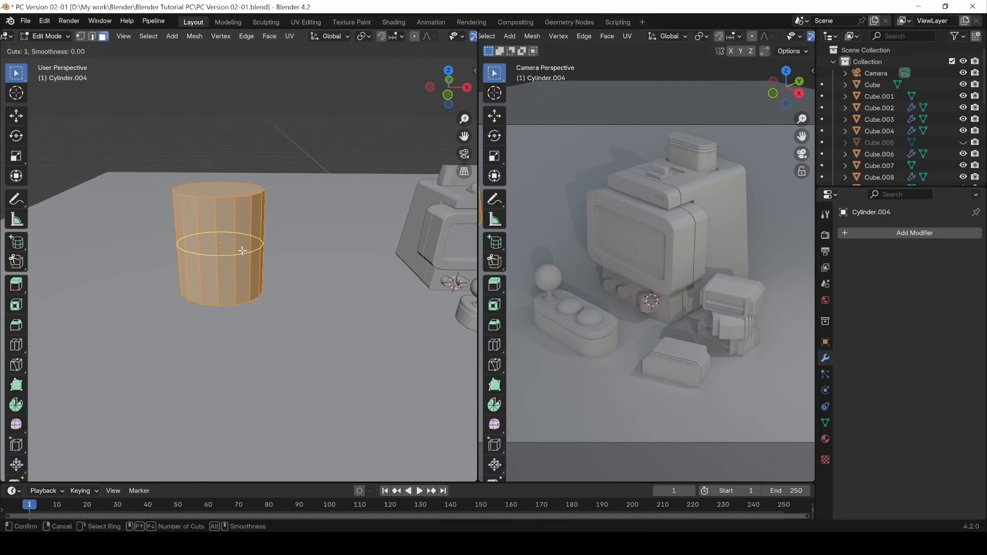
pyautogui.click(242, 251)
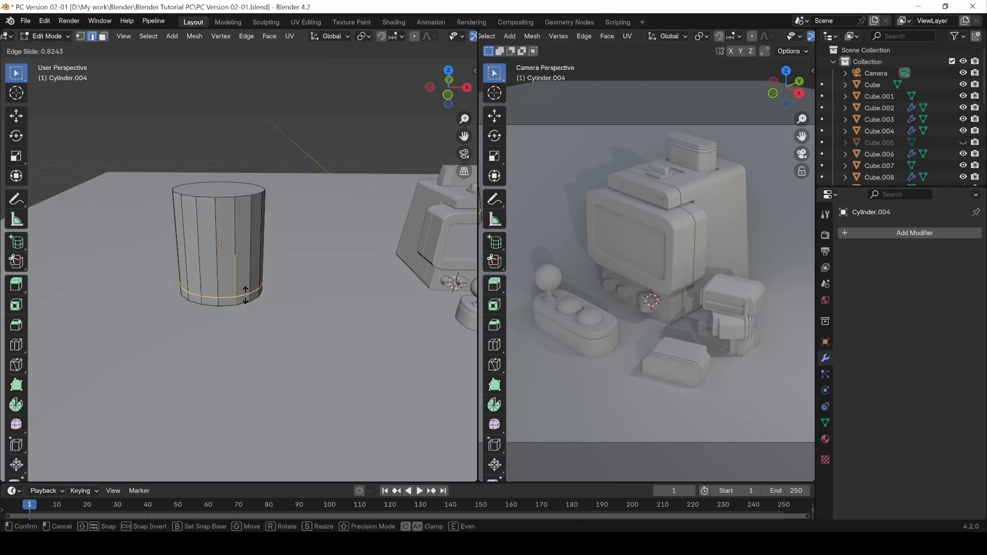
pyautogui.click(240, 288)
pyautogui.doubleClick(204, 198)
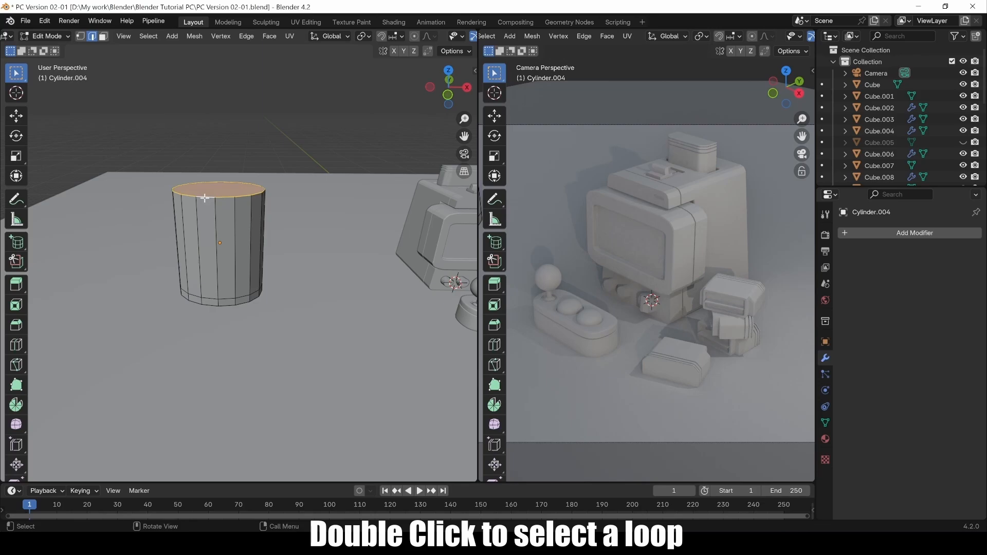
pyautogui.press('s')
pyautogui.click(202, 197)
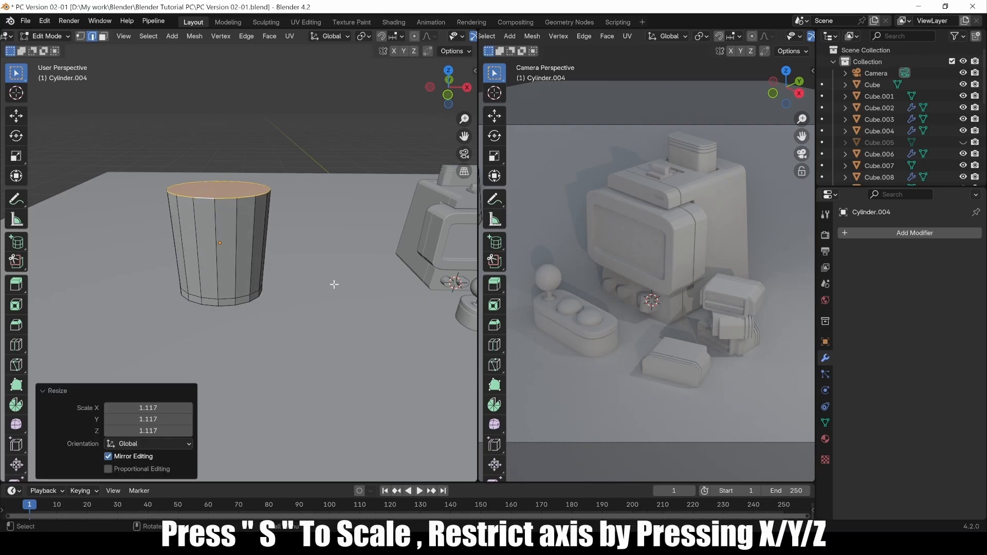
pyautogui.moveTo(256, 251); pyautogui.dragTo(267, 227, button='middle')
# Add a Subdivision Surface modifier to the cylinder.
pyautogui.click(875, 233)
pyautogui.moveTo(872, 230)
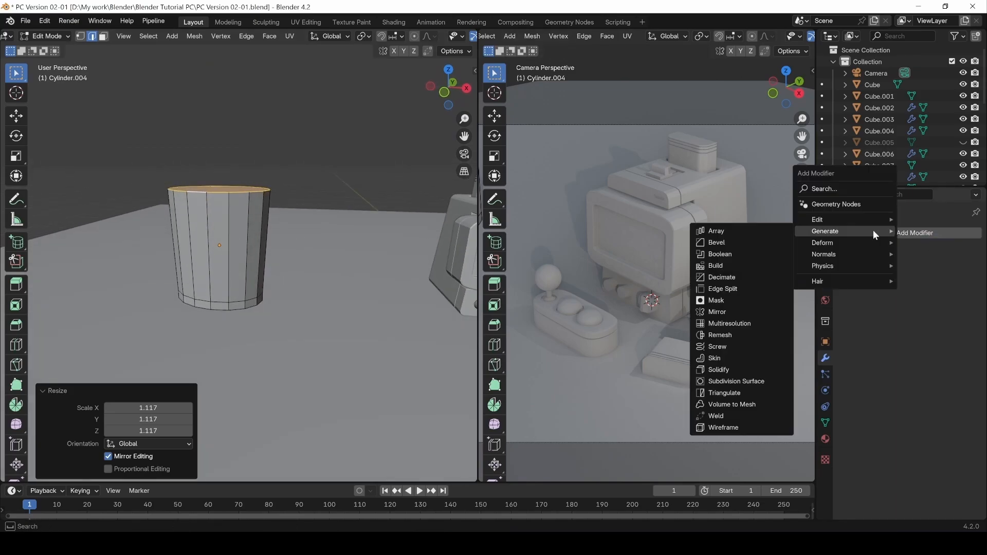
pyautogui.click(732, 381)
# Add another edge loop just below the top rim.
pyautogui.hotkey('ctrl', 'r')
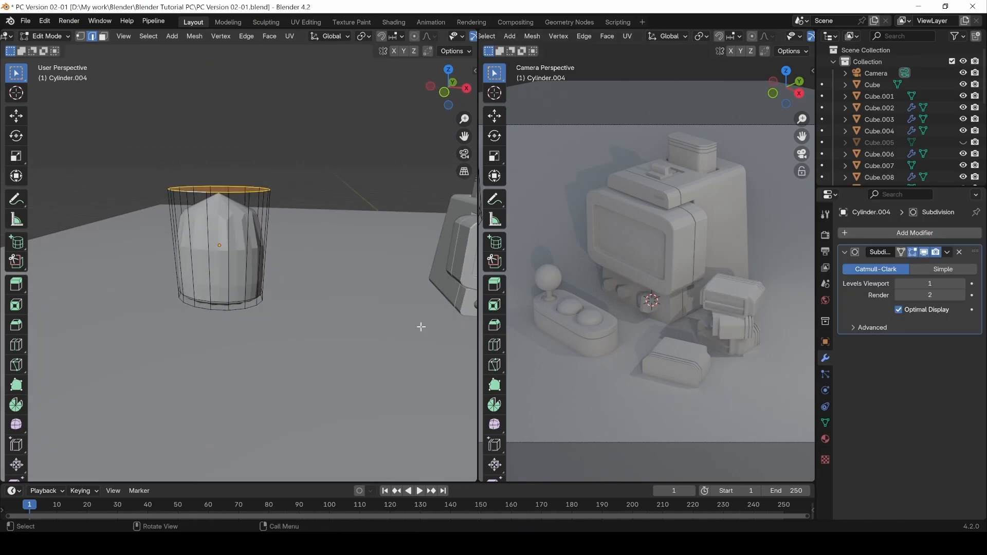
pyautogui.click(232, 238)
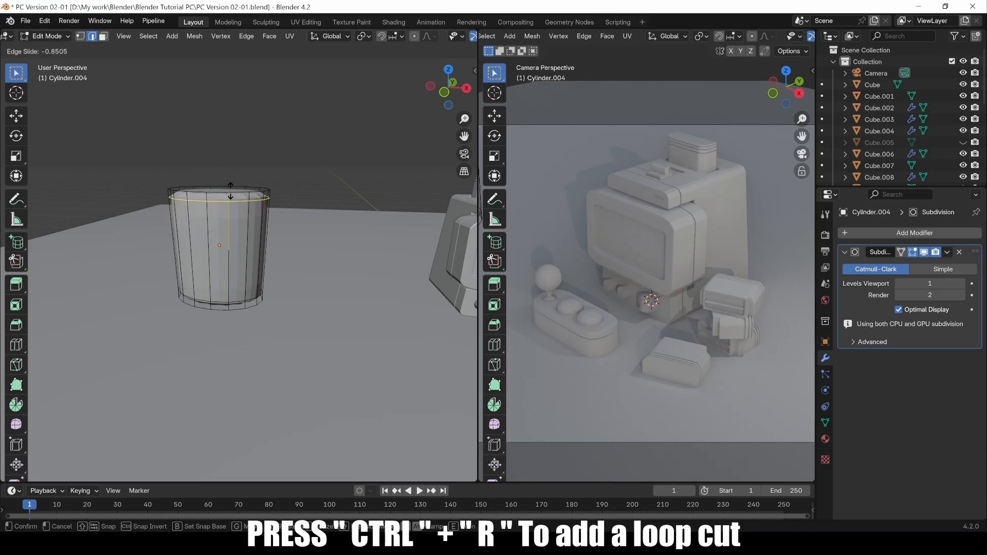
pyautogui.click(224, 193)
pyautogui.moveTo(224, 193); pyautogui.dragTo(221, 194, button='middle')
# Inset the cylinder's top cap face to leave a thin rim ring.
pyautogui.press('3')
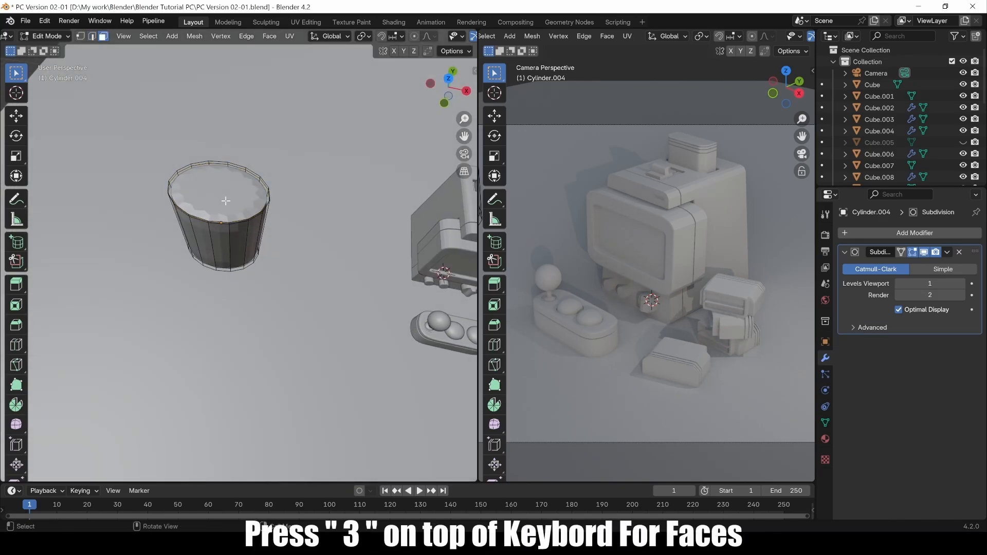
pyautogui.click(221, 194)
pyautogui.press('i')
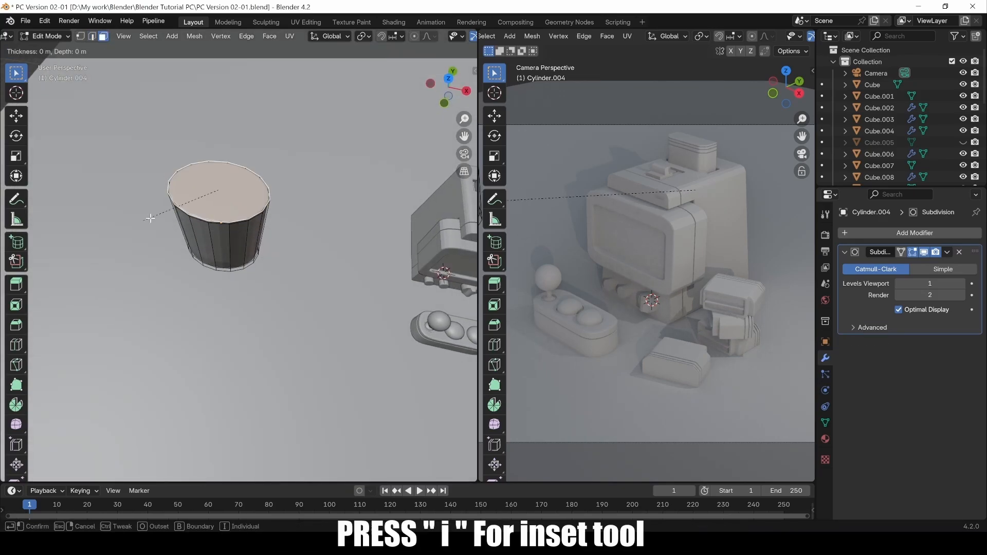
pyautogui.click(199, 192)
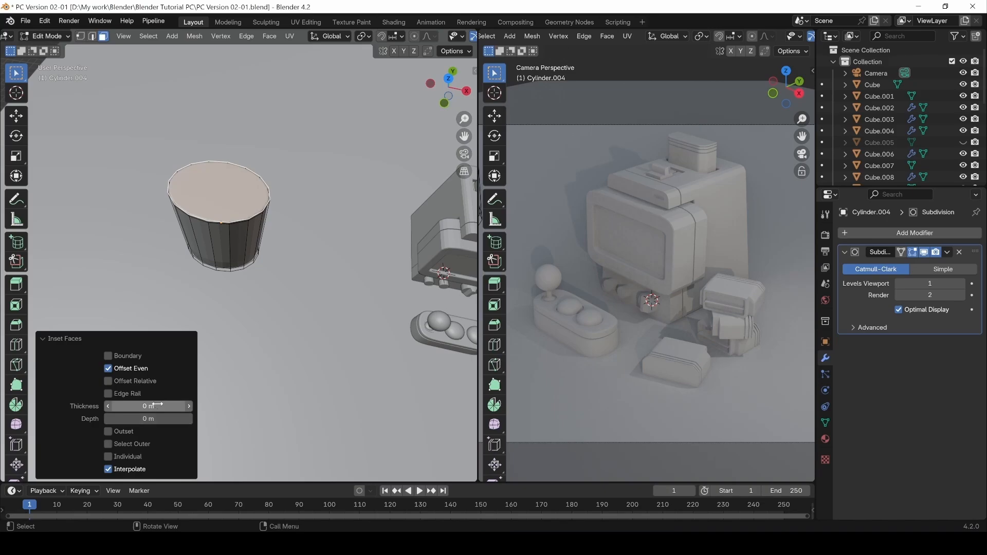
pyautogui.moveTo(158, 406); pyautogui.dragTo(176, 405)
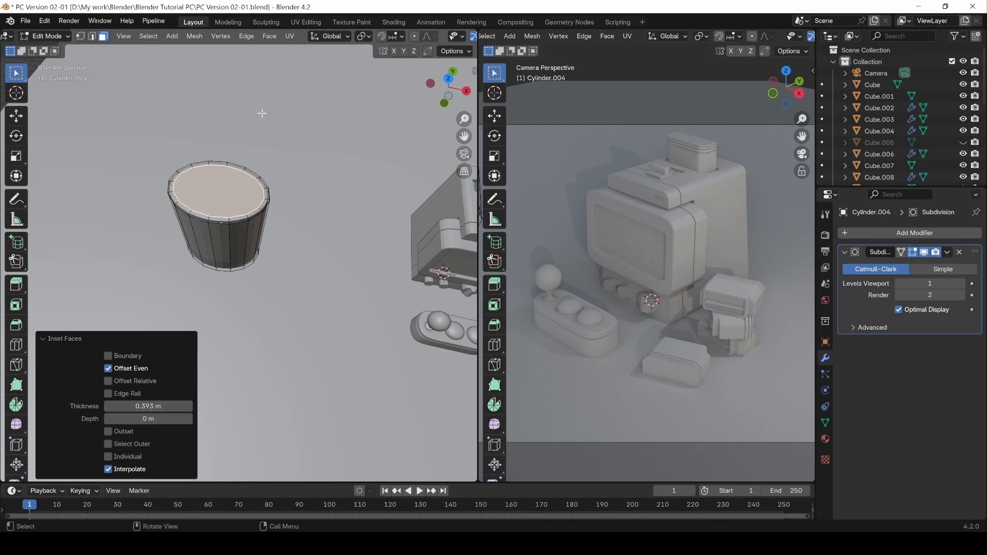
pyautogui.moveTo(261, 113); pyautogui.dragTo(220, 197, button='middle')
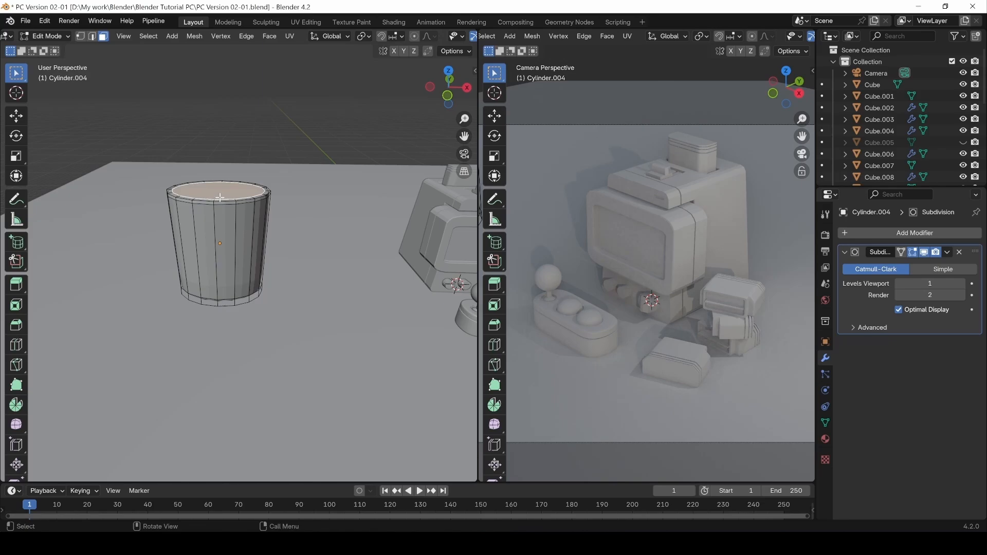
# Extrude the inset top face down into the cylinder, then inset the inner face again.
pyautogui.press('e')
pyautogui.click(222, 226)
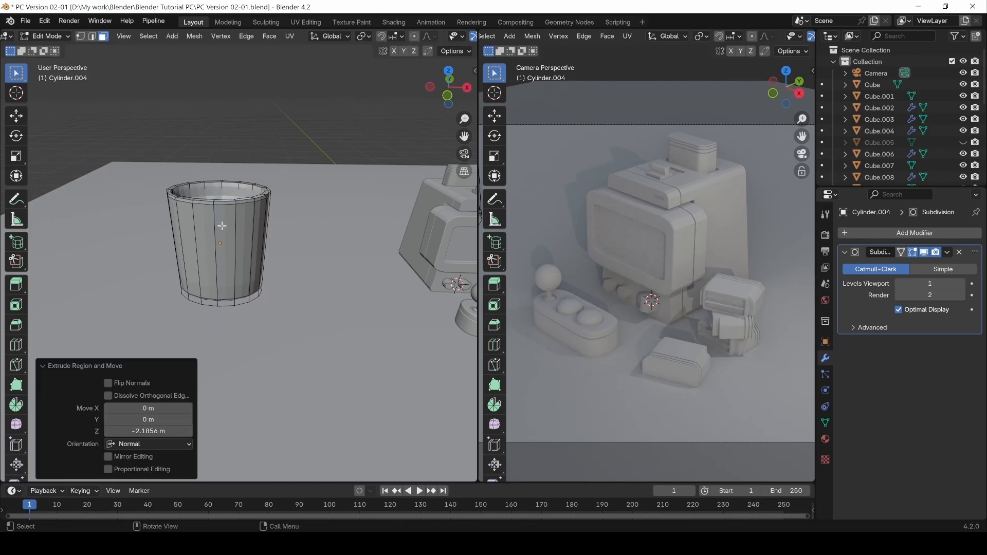
pyautogui.moveTo(249, 137); pyautogui.dragTo(221, 200, button='middle')
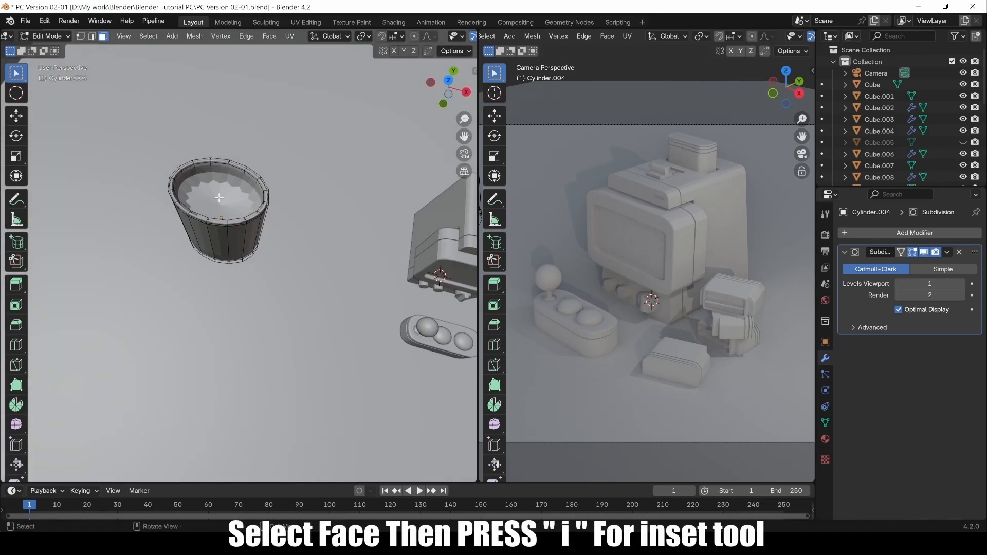
pyautogui.press('i')
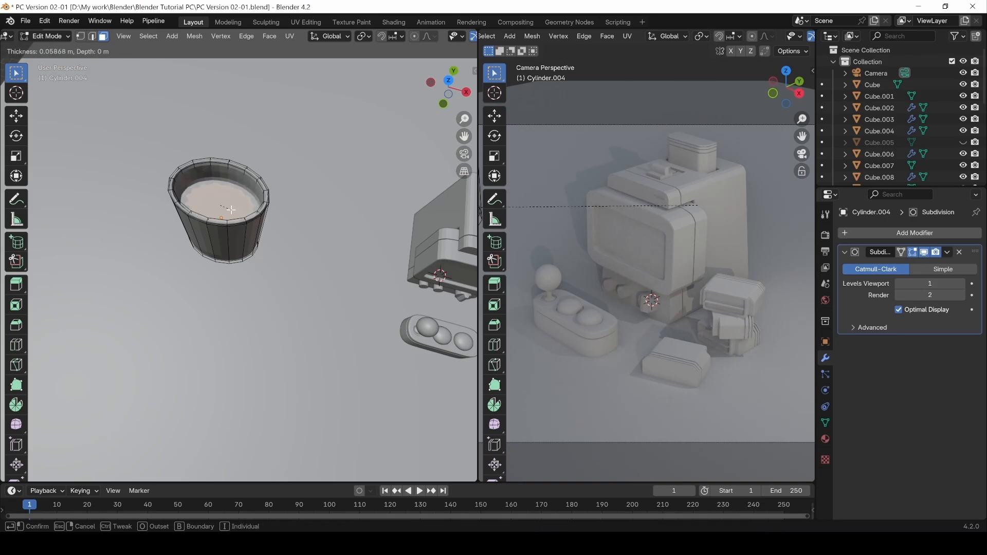
pyautogui.click(230, 209)
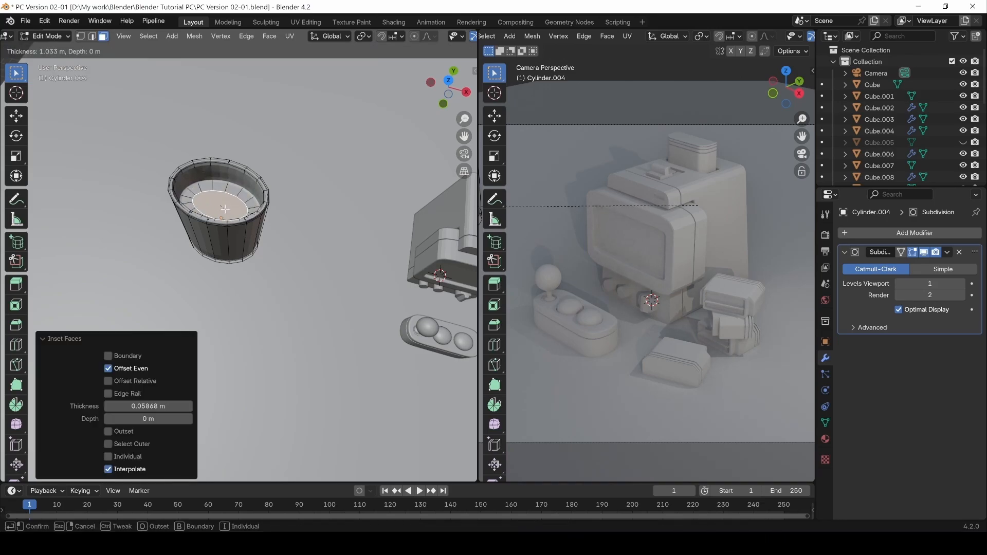
pyautogui.click(228, 211)
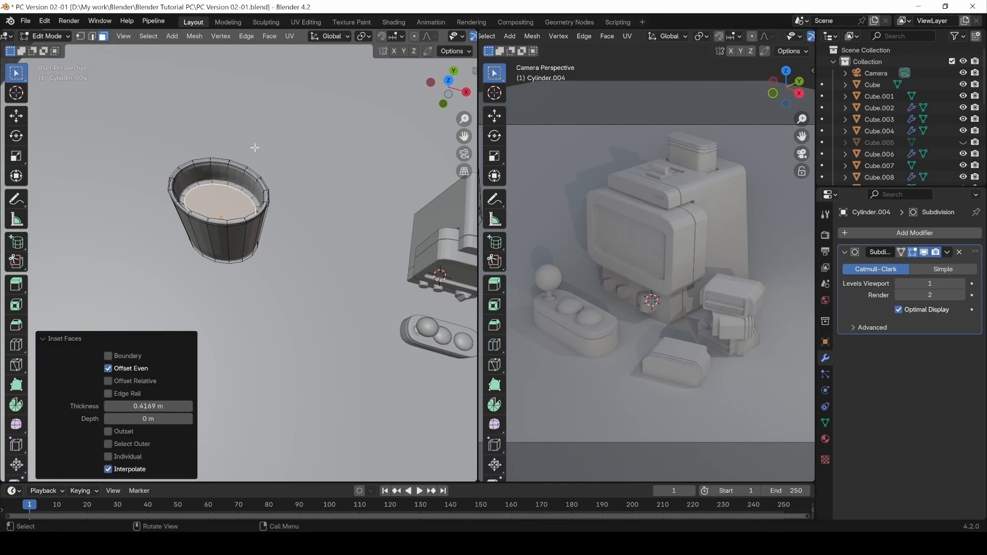
pyautogui.click(273, 123)
pyautogui.moveTo(216, 191); pyautogui.dragTo(229, 157, button='middle')
# Apply Shade Smooth to the cup in Object Mode, then return to Edit Mode.
pyautogui.press('Tab')
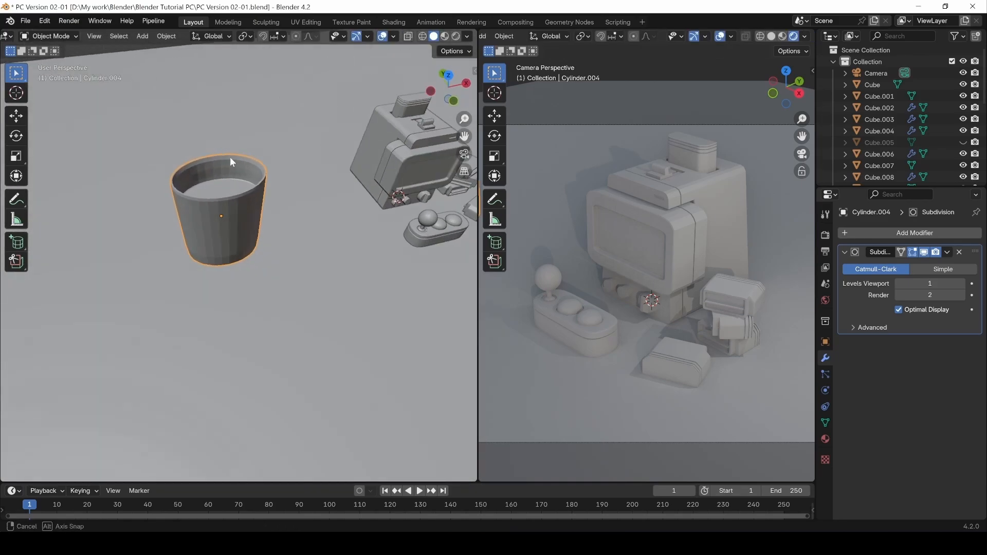
pyautogui.rightClick(234, 209)
pyautogui.click(203, 199)
pyautogui.moveTo(240, 230); pyautogui.dragTo(213, 220, button='middle')
pyautogui.press('Tab')
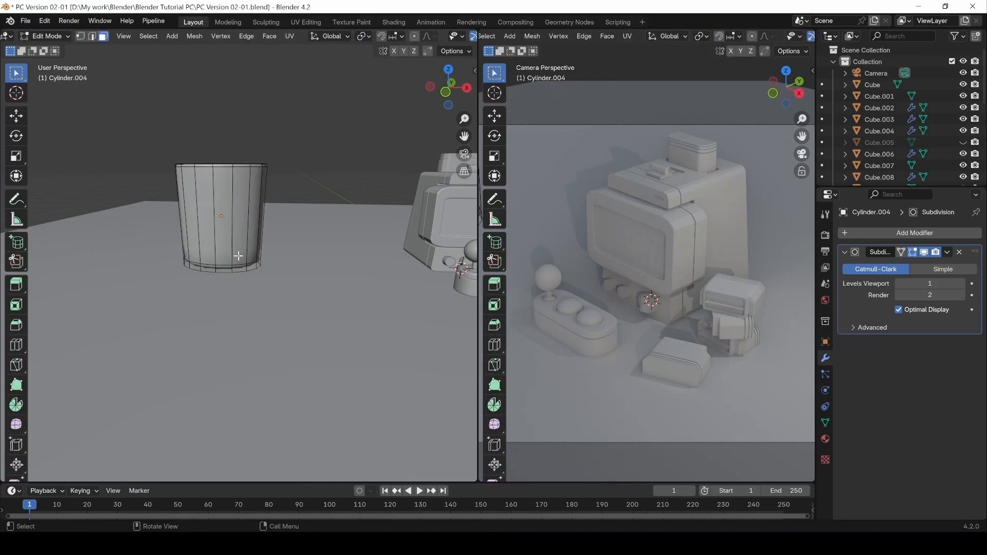
pyautogui.click(221, 264)
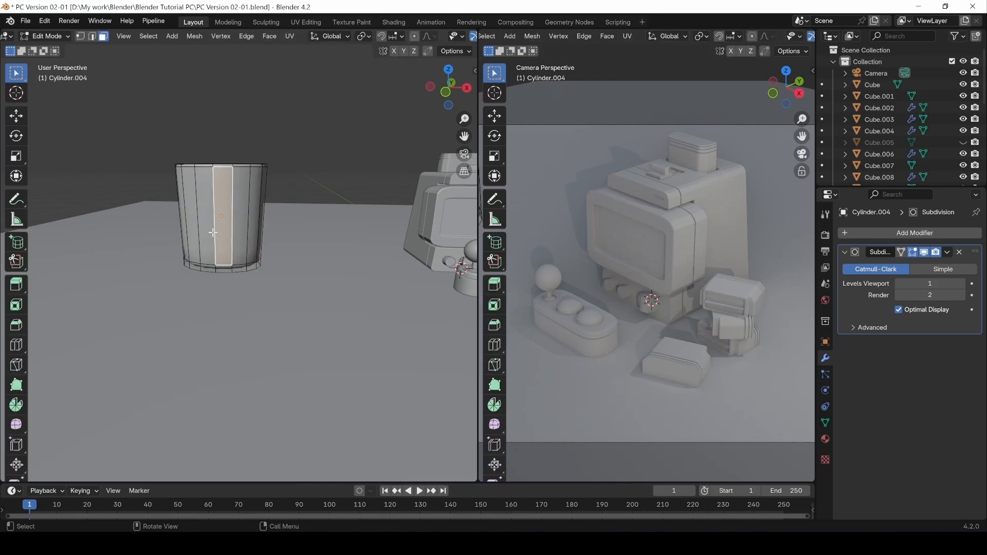
# Add an edge loop near the cup's bottom and scale it inward to round the base.
pyautogui.press('2')
pyautogui.keyDown('alt'); pyautogui.click(220, 166); pyautogui.keyUp('alt')
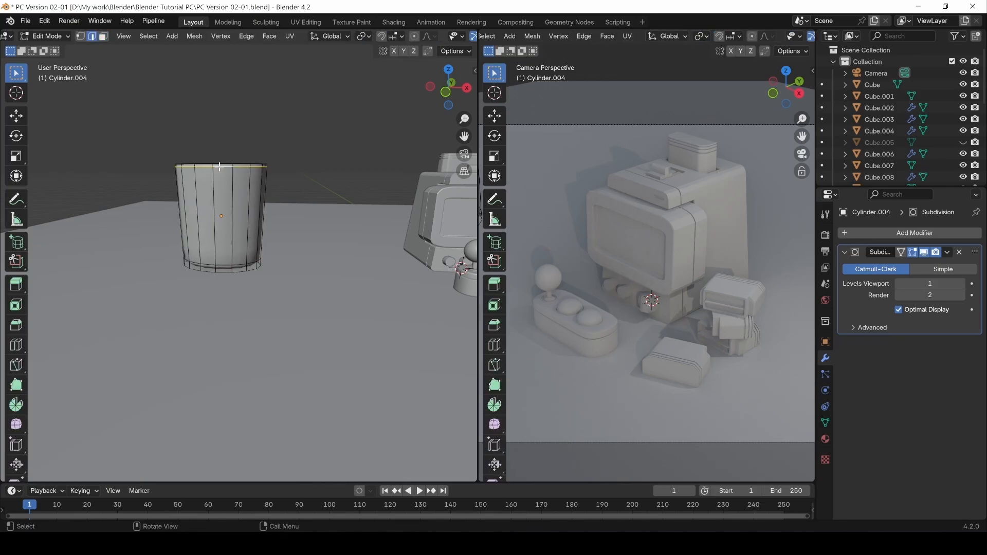
pyautogui.hotkey('ctrl', 'r')
pyautogui.click(227, 220)
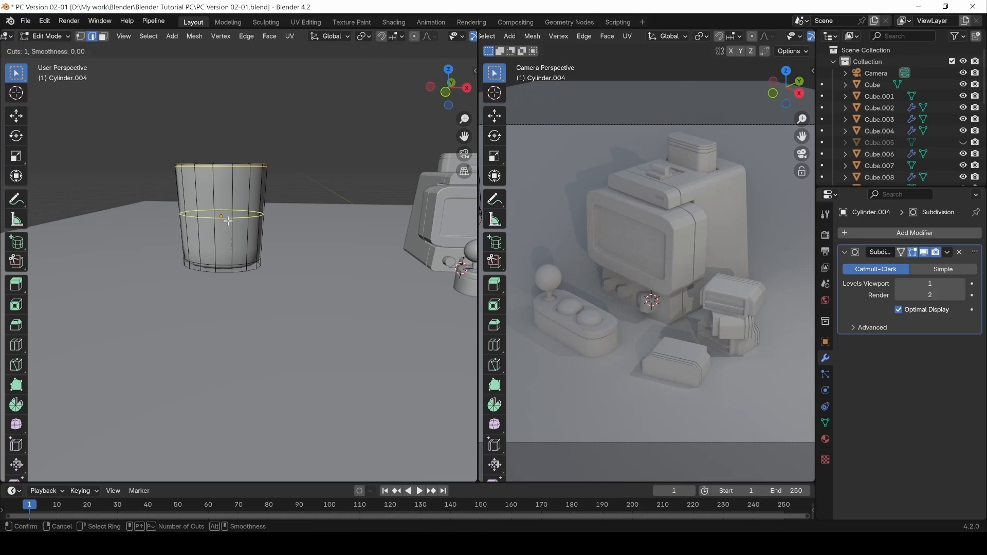
pyautogui.click(227, 260)
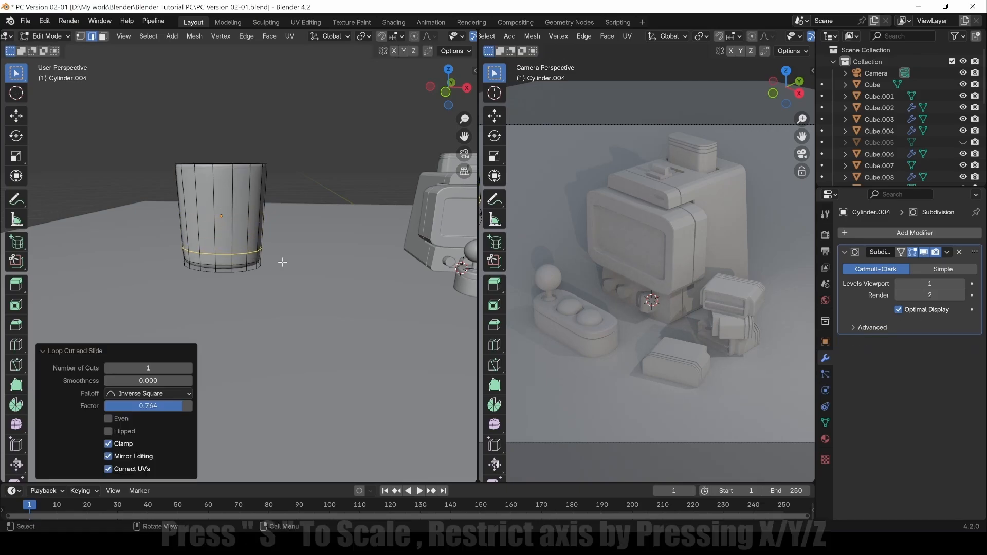
pyautogui.press('s')
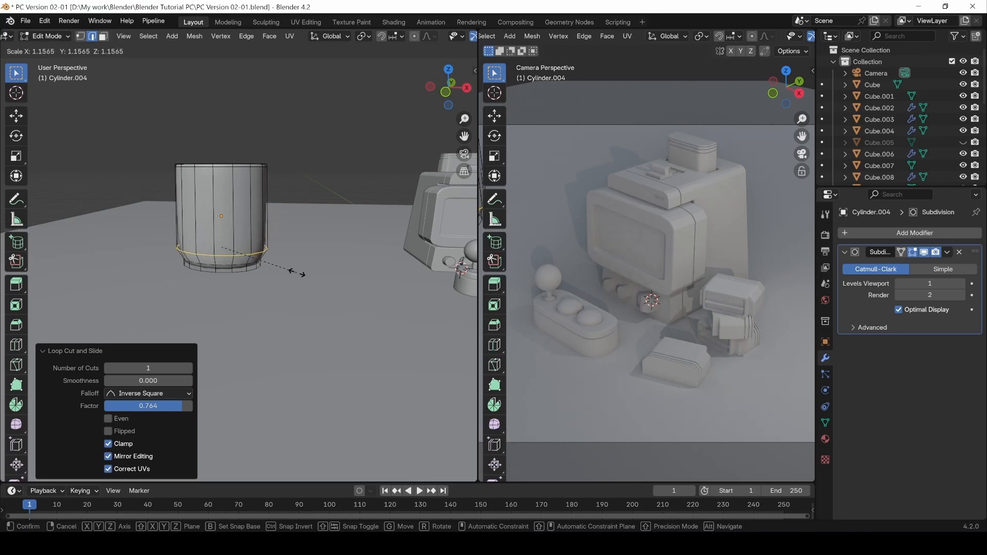
pyautogui.click(299, 272)
pyautogui.click(284, 151)
# Add two horizontal edge loops on the cup body, sliding the first toward the top.
pyautogui.moveTo(283, 151); pyautogui.dragTo(239, 177, button='middle')
pyautogui.keyDown('alt'); pyautogui.moveTo(271, 142); pyautogui.dragTo(261, 169); pyautogui.keyUp('alt')
pyautogui.scroll(2, 275, 161)
pyautogui.scroll(3, 278, 154)
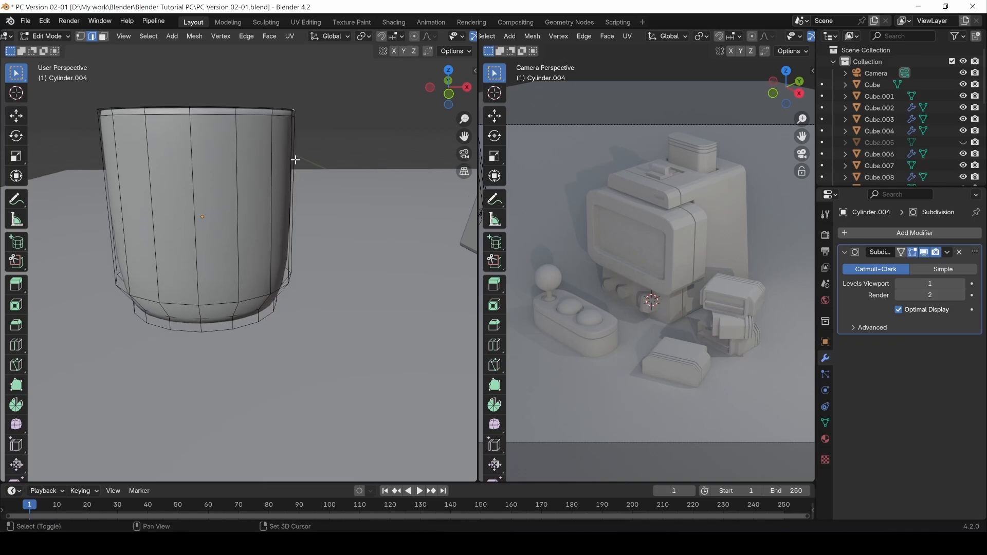
pyautogui.hotkey('ctrl', 'r')
pyautogui.click(203, 162)
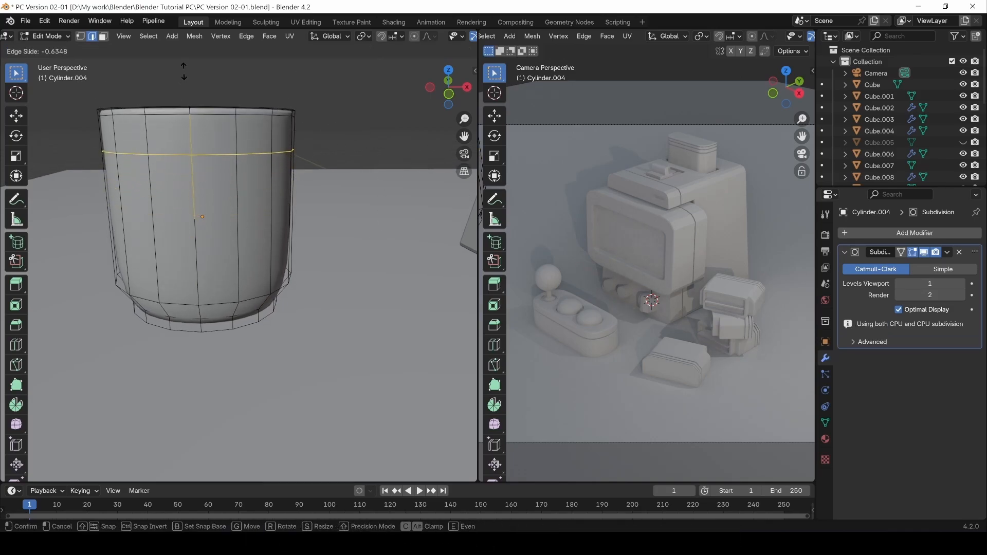
pyautogui.click(196, 93)
pyautogui.hotkey('ctrl', 'r')
pyautogui.click(204, 216)
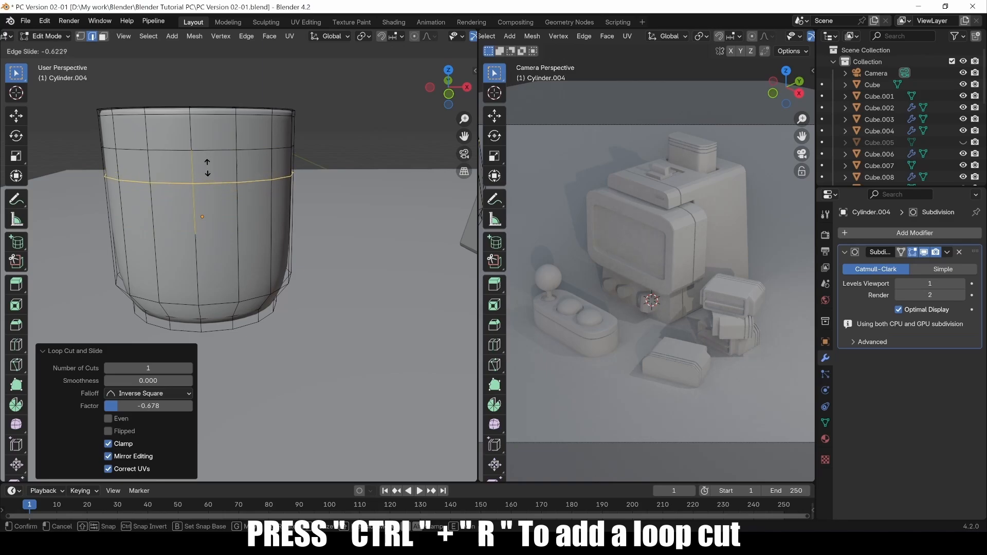
pyautogui.click(205, 171)
# Add two more edge loops lower on the body and check the front orthographic view.
pyautogui.hotkey('ctrl', 'r')
pyautogui.click(208, 287)
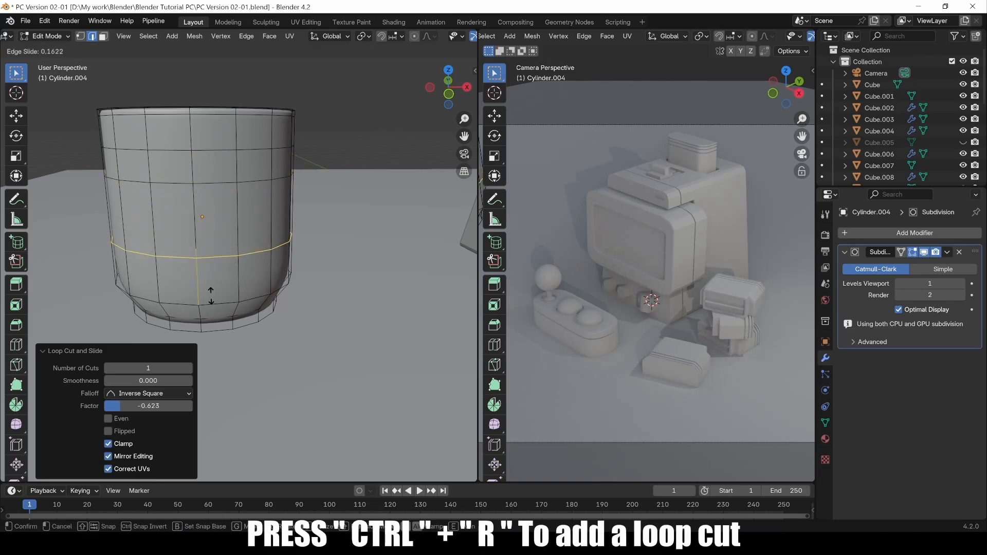
pyautogui.click(206, 247)
pyautogui.hotkey('ctrl', 'r')
pyautogui.click(198, 207)
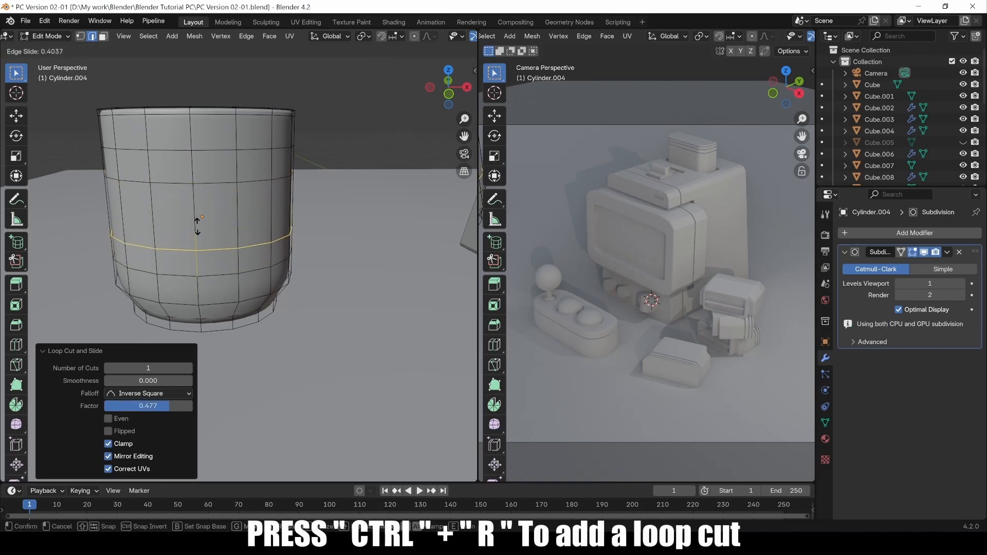
pyautogui.click(198, 214)
pyautogui.moveTo(320, 155); pyautogui.dragTo(312, 140, button='middle')
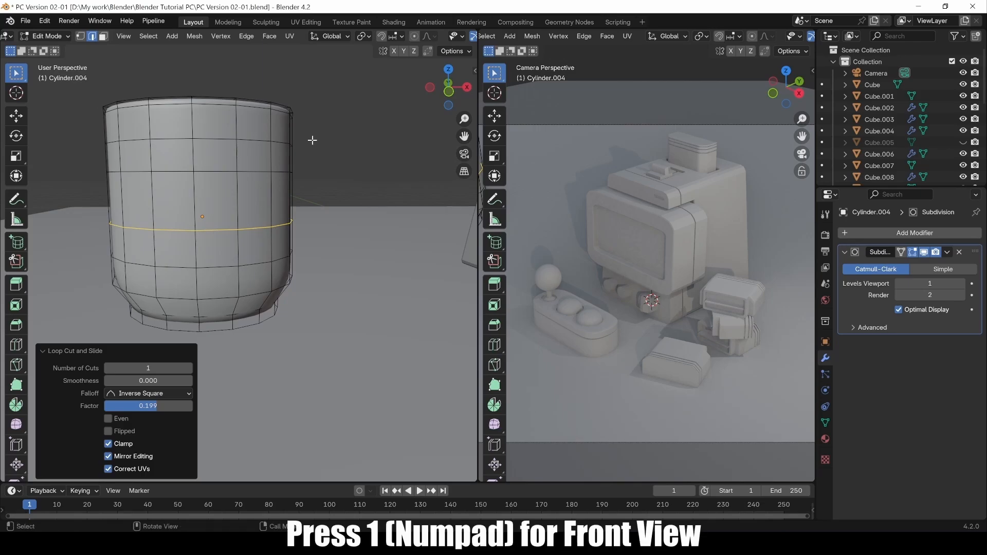
pyautogui.press('KP_1')
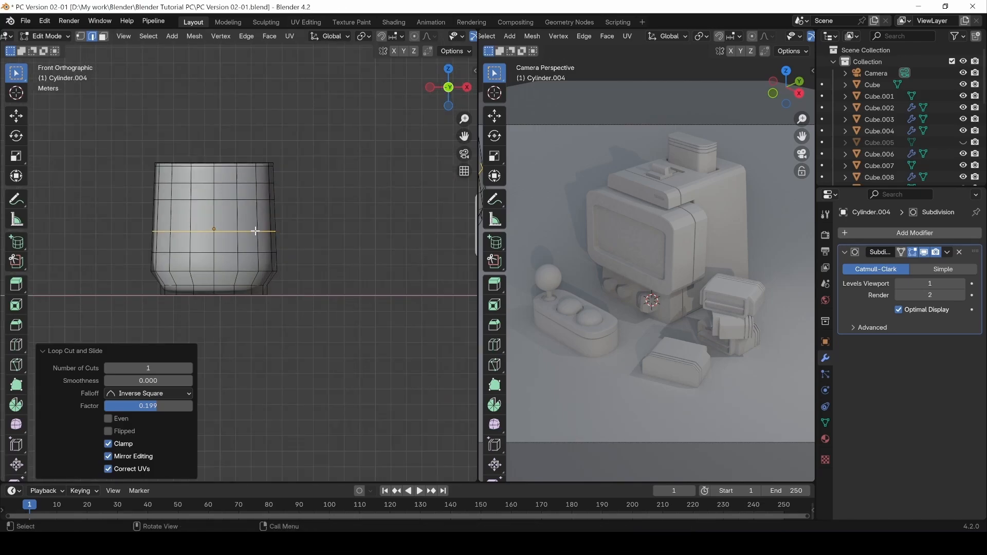
pyautogui.moveTo(280, 172); pyautogui.dragTo(160, 215, button='middle')
# Select one face on the cup's right side and switch to front orthographic view.
pyautogui.press('3')
pyautogui.click(234, 212)
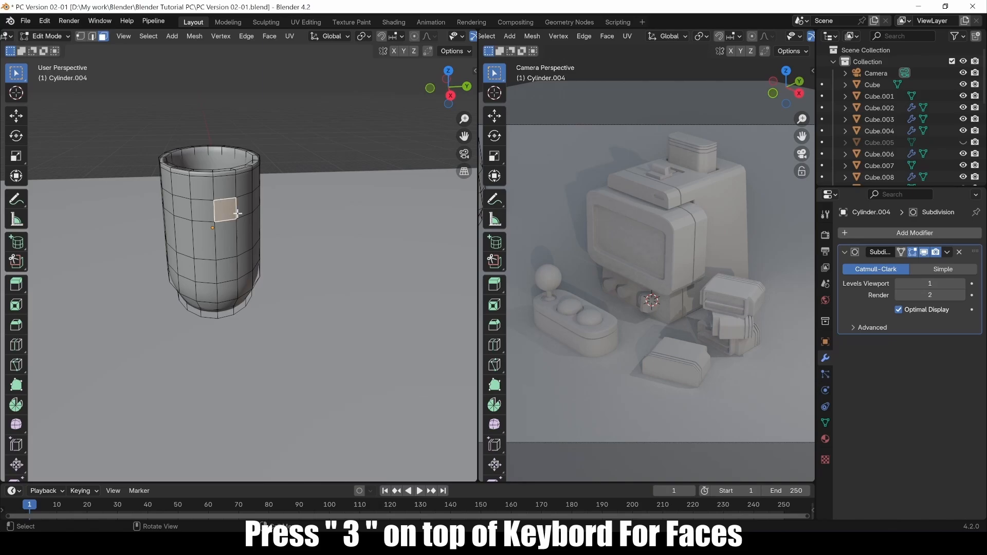
pyautogui.keyDown('shift'); pyautogui.click(242, 204); pyautogui.keyUp('shift')
pyautogui.moveTo(242, 222); pyautogui.dragTo(302, 215, button='middle')
pyautogui.click(225, 208)
pyautogui.press('KP_1')
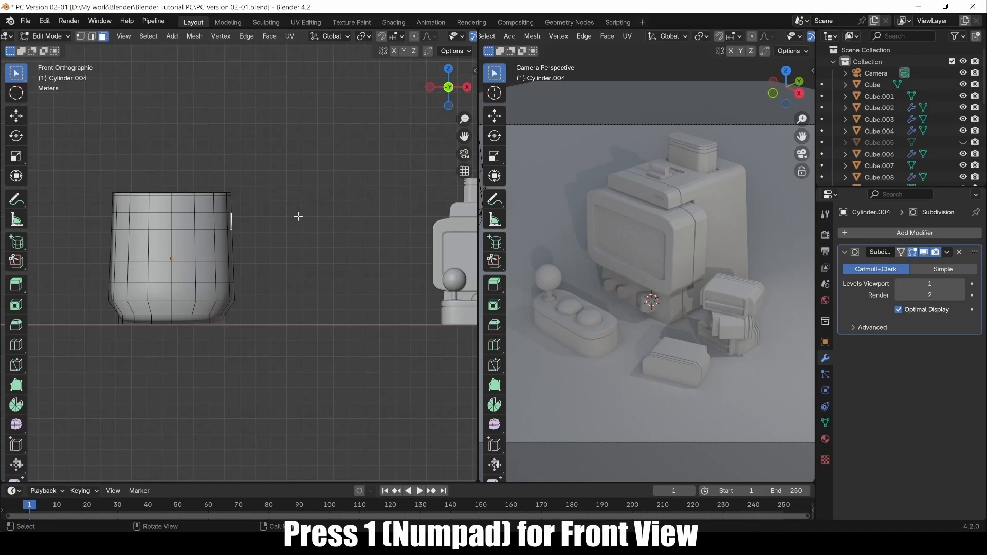
pyautogui.scroll(1, 319, 218)
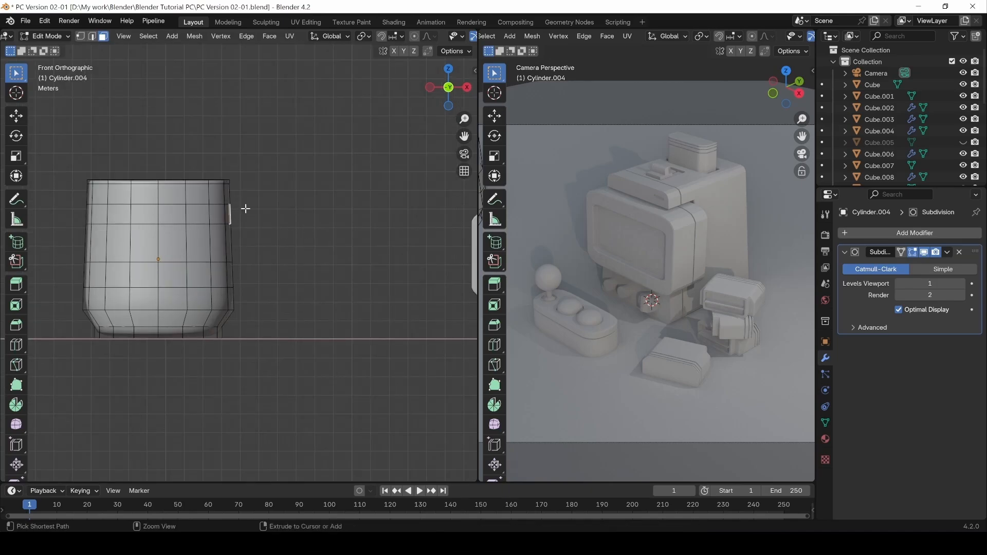
# Extrude a curved handle from the side face, curling its end back toward the cup.
pyautogui.keyDown('ctrl'); pyautogui.rightClick(259, 214); pyautogui.keyUp('ctrl')
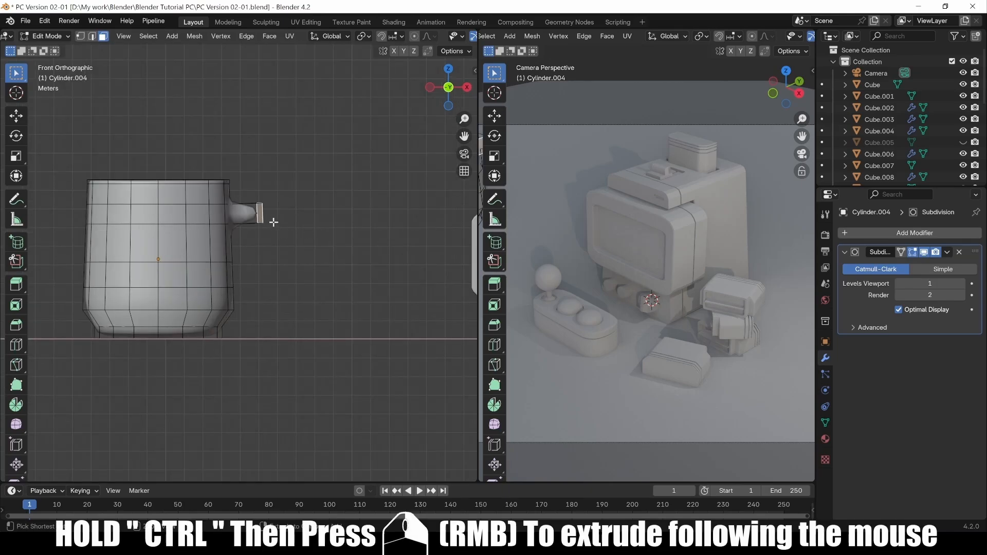
pyautogui.keyDown('ctrl'); pyautogui.rightClick(292, 246); pyautogui.keyUp('ctrl')
pyautogui.keyDown('ctrl'); pyautogui.rightClick(290, 275); pyautogui.keyUp('ctrl')
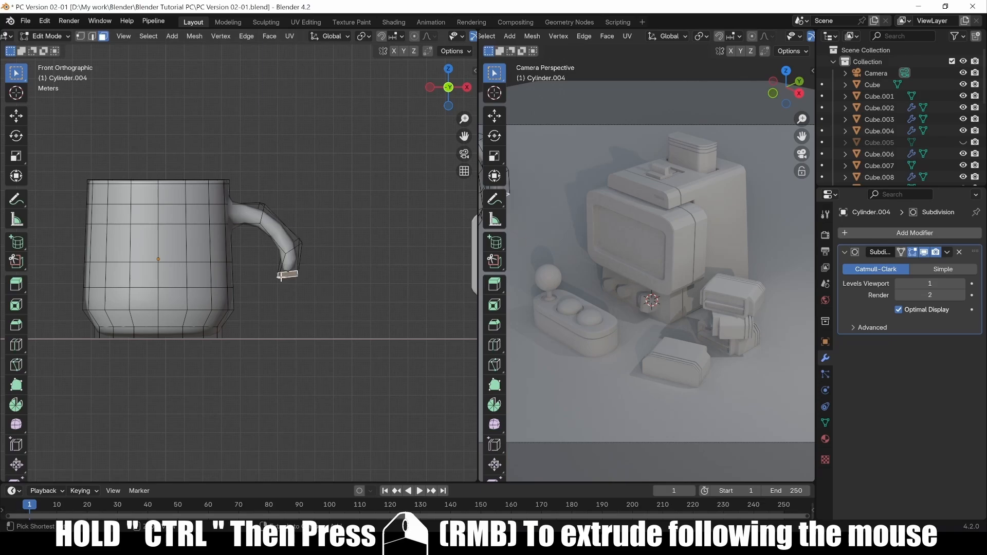
pyautogui.keyDown('ctrl'); pyautogui.rightClick(259, 289); pyautogui.keyUp('ctrl')
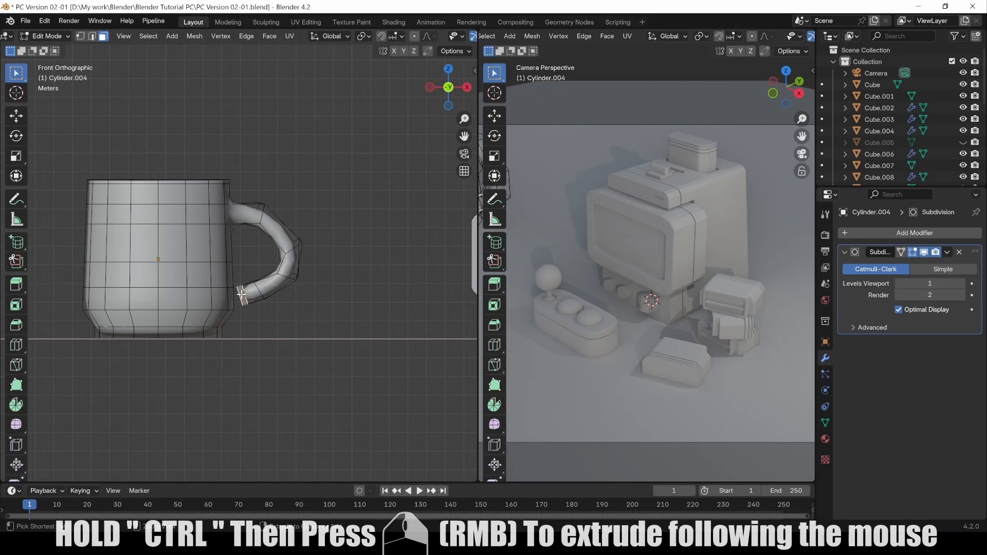
pyautogui.keyDown('ctrl'); pyautogui.rightClick(234, 294); pyautogui.keyUp('ctrl')
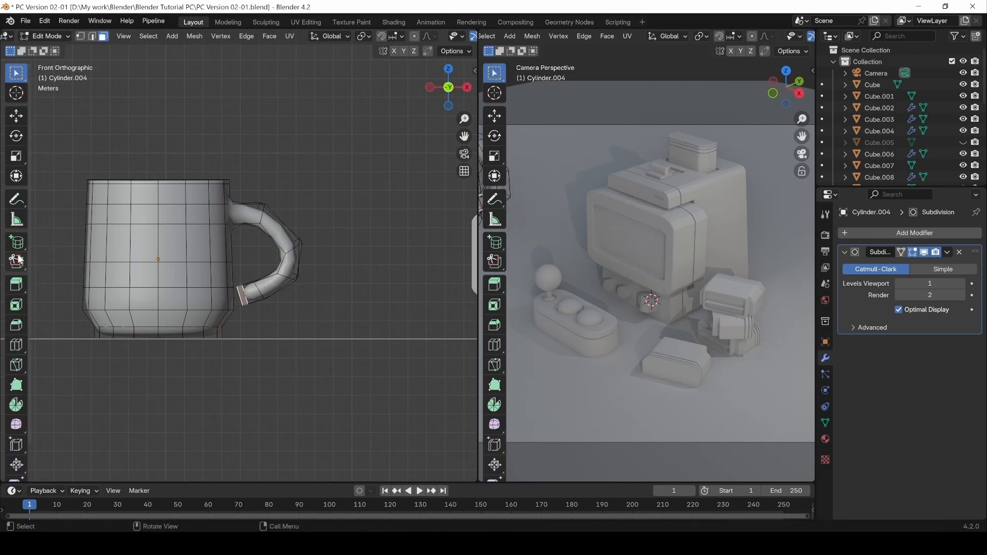
pyautogui.click(20, 288)
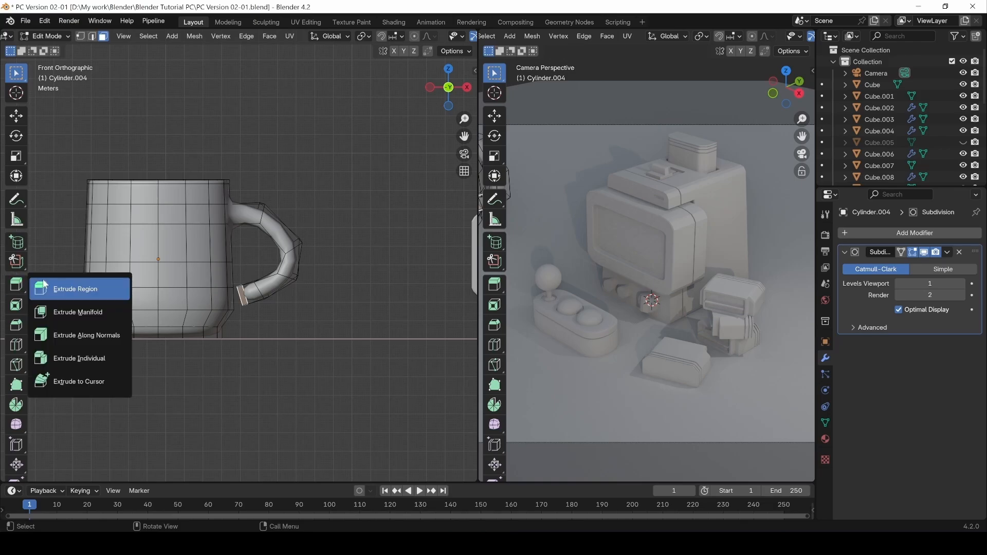
pyautogui.click(69, 289)
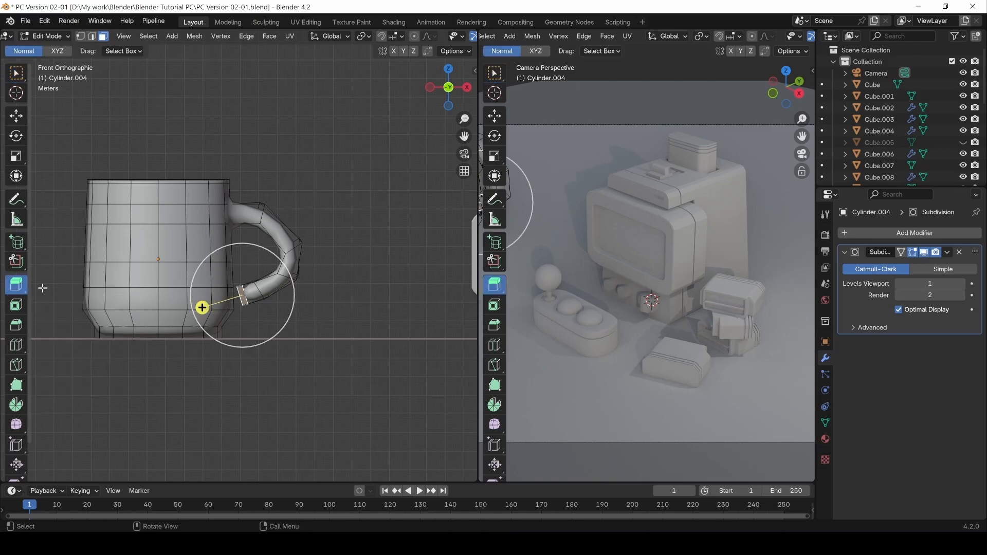
# Bridge the handle's end face to the adjacent mug body face with Bridge Faces.
pyautogui.click(298, 122)
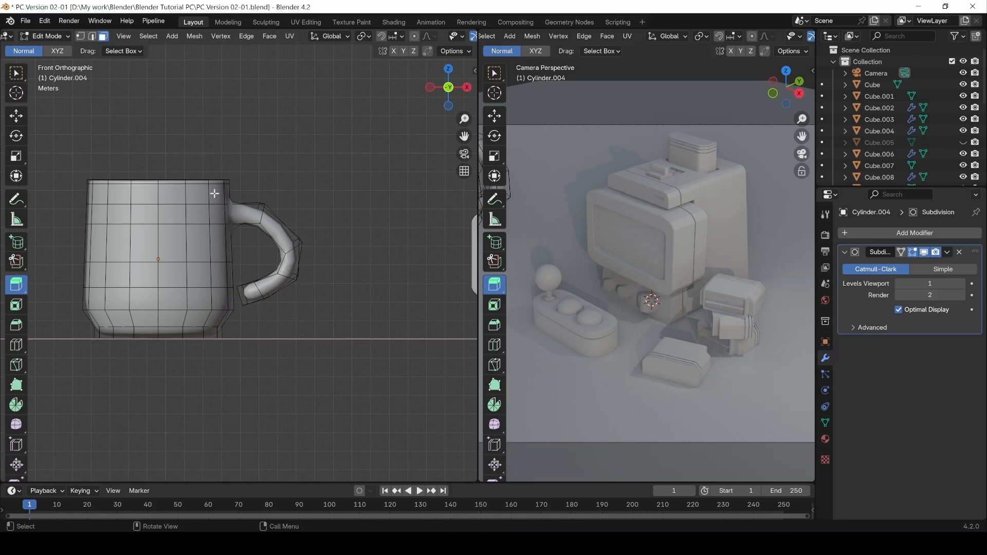
pyautogui.click(243, 300)
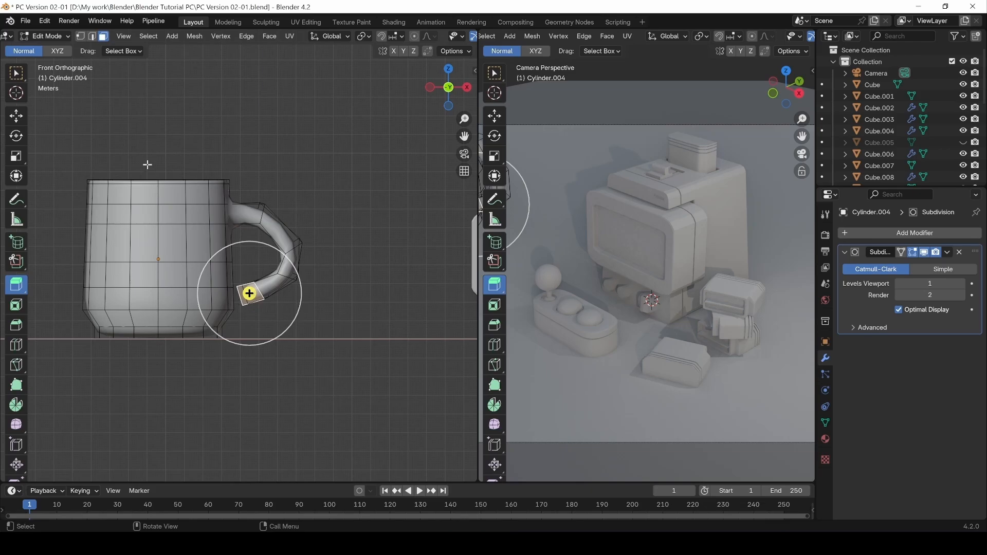
pyautogui.press('z')
pyautogui.click(263, 206)
pyautogui.click(17, 72)
pyautogui.moveTo(180, 233); pyautogui.dragTo(309, 320, button='middle')
pyautogui.keyDown('shift'); pyautogui.click(266, 304); pyautogui.keyUp('shift')
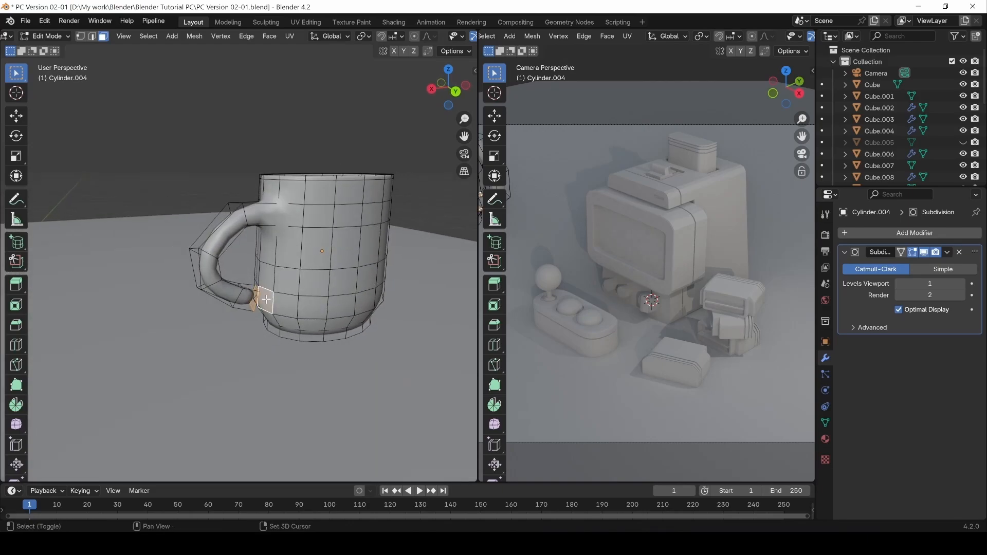
pyautogui.hotkey('ctrl', 'z')
pyautogui.scroll(4, 286, 313)
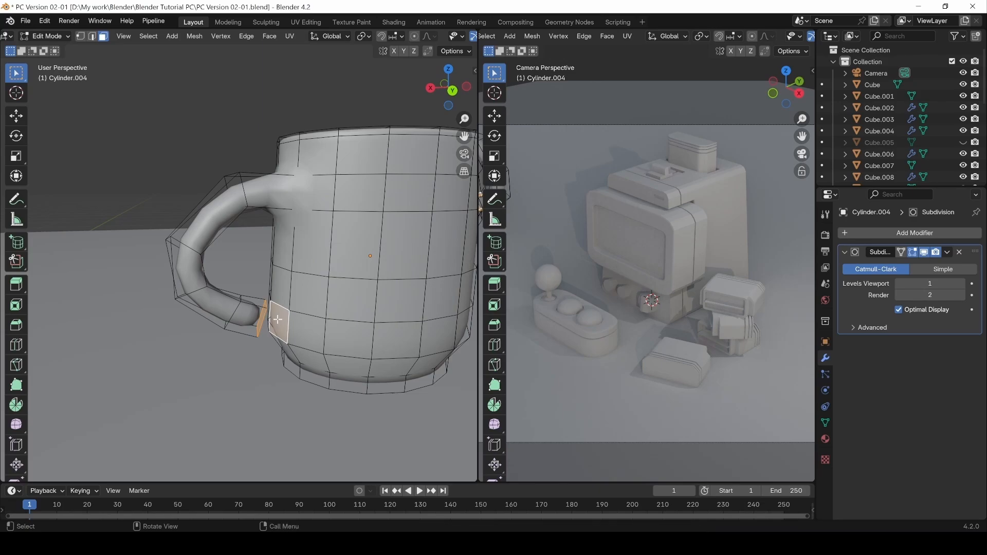
pyautogui.rightClick(277, 319)
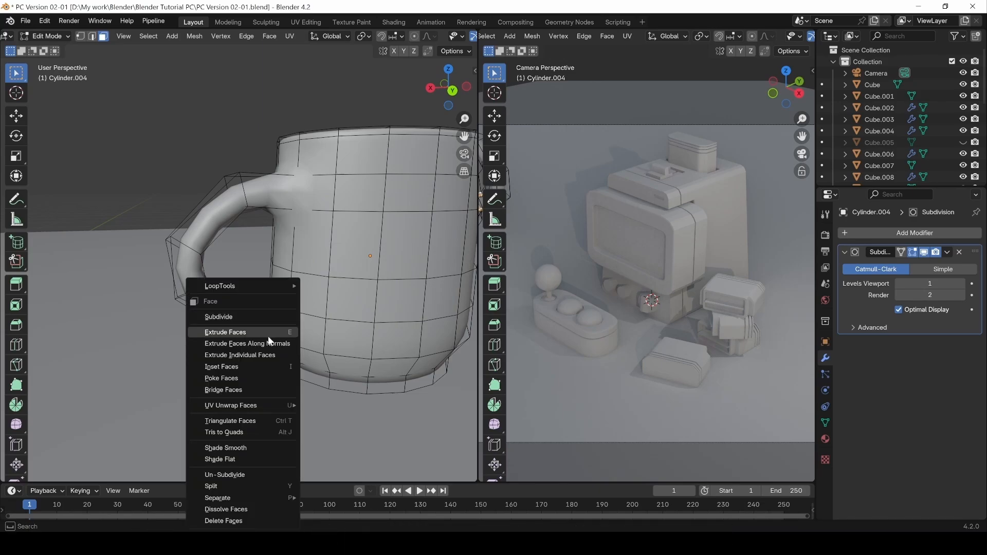
pyautogui.click(246, 389)
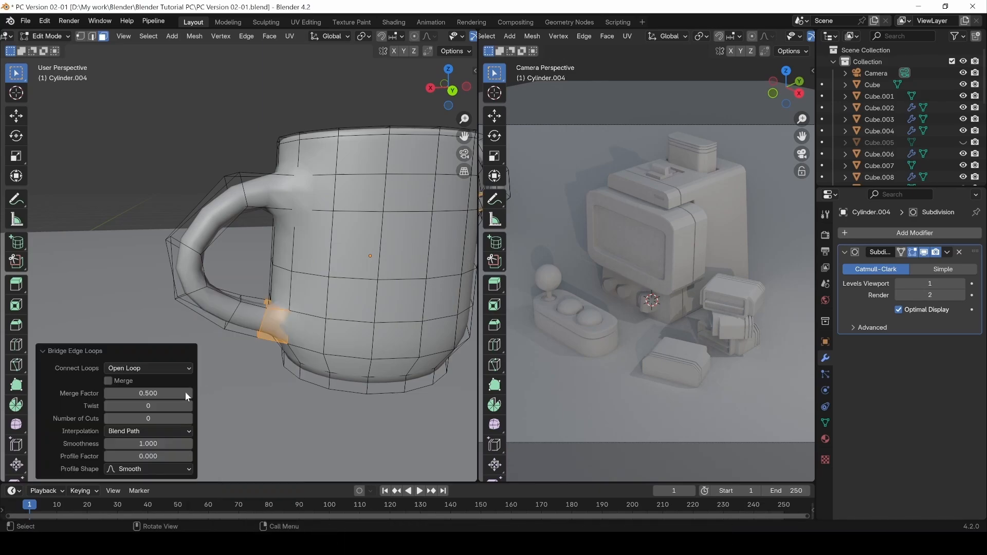
# Orbit around the mug and look down into its rim to check the attached handle.
pyautogui.click(190, 147)
pyautogui.moveTo(183, 147); pyautogui.dragTo(361, 147, button='middle')
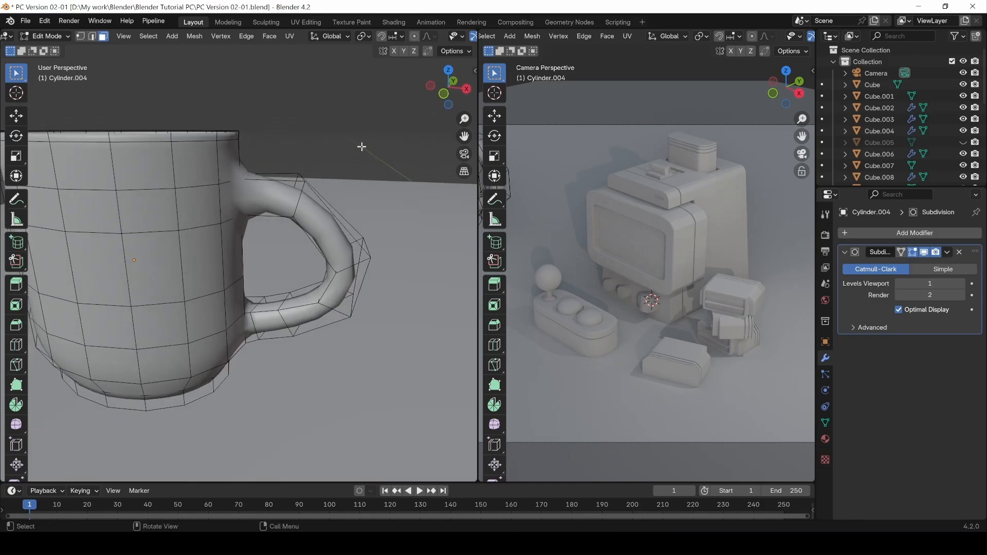
pyautogui.scroll(-2, 301, 165)
pyautogui.moveTo(302, 163)
pyautogui.keyDown('alt'); pyautogui.mouseDown()
pyautogui.moveTo(258, 134)
pyautogui.moveTo(317, 146)
pyautogui.moveTo(297, 144)
pyautogui.mouseUp(); pyautogui.keyUp('alt')
pyautogui.moveTo(219, 162); pyautogui.dragTo(256, 223, button='middle')
pyautogui.moveTo(256, 223); pyautogui.dragTo(253, 253, button='middle')
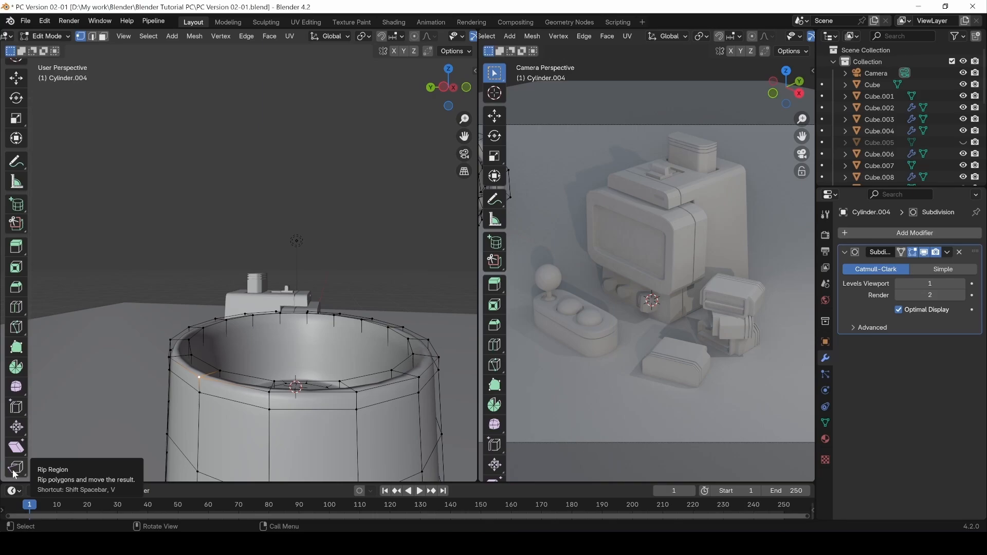
# Rip several rim vertices loose with the Rip Region tool and pull them upward.
pyautogui.click(14, 474)
pyautogui.moveTo(199, 377); pyautogui.dragTo(180, 358)
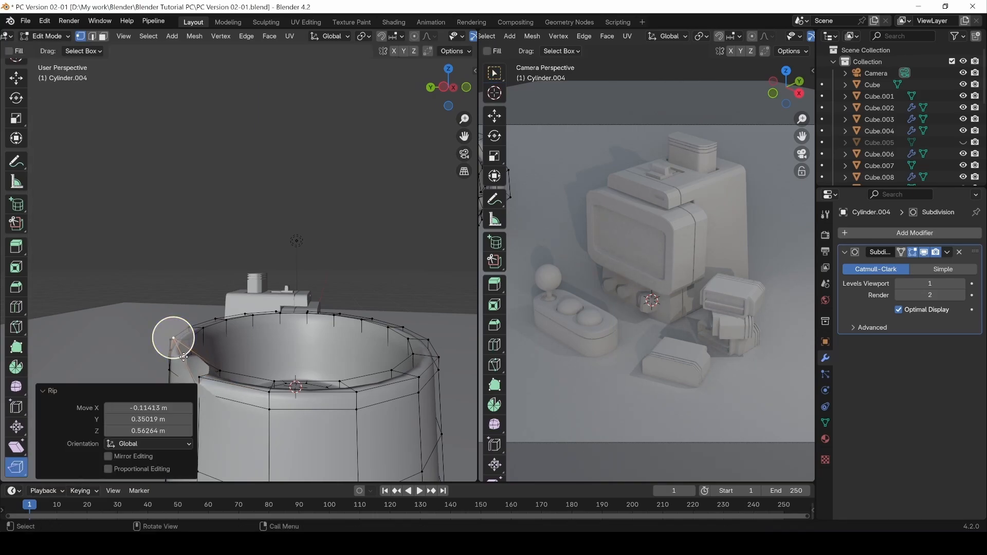
pyautogui.hotkey('ctrl', 'z')
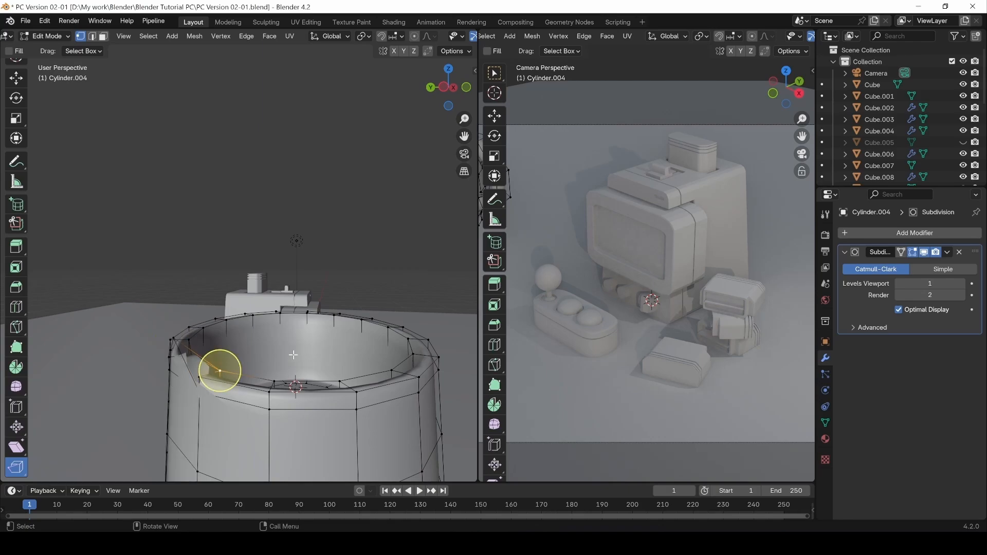
pyautogui.moveTo(220, 370); pyautogui.dragTo(218, 326)
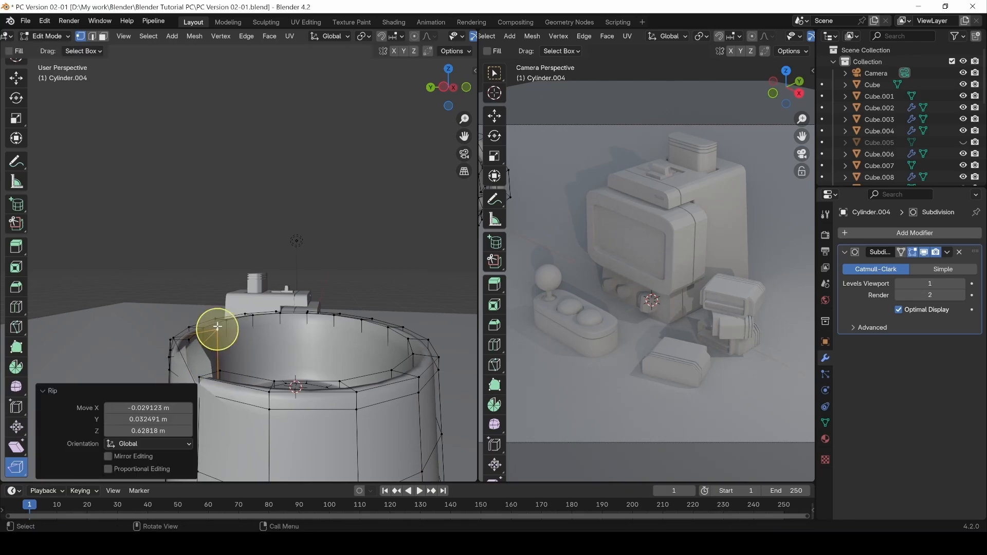
pyautogui.click(269, 393)
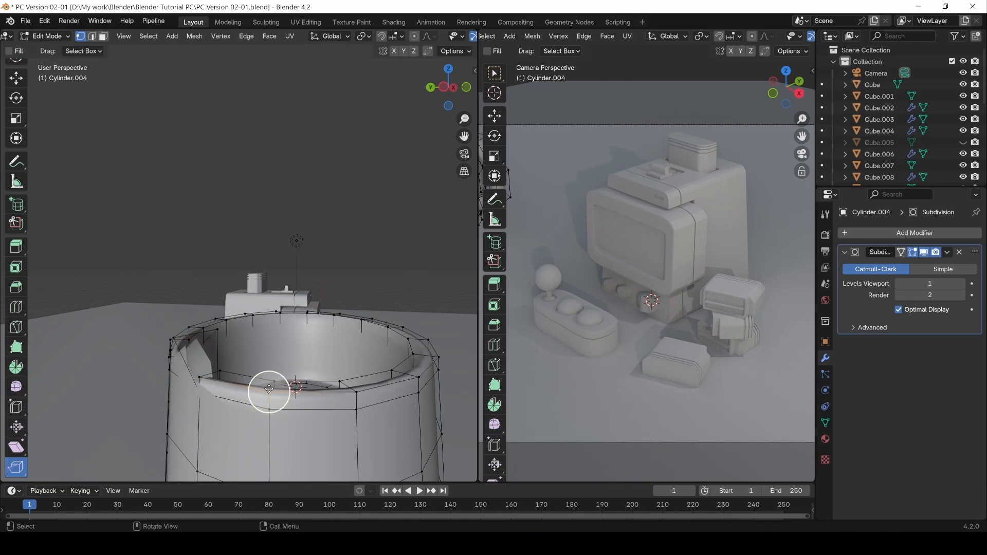
pyautogui.moveTo(268, 389); pyautogui.dragTo(363, 368)
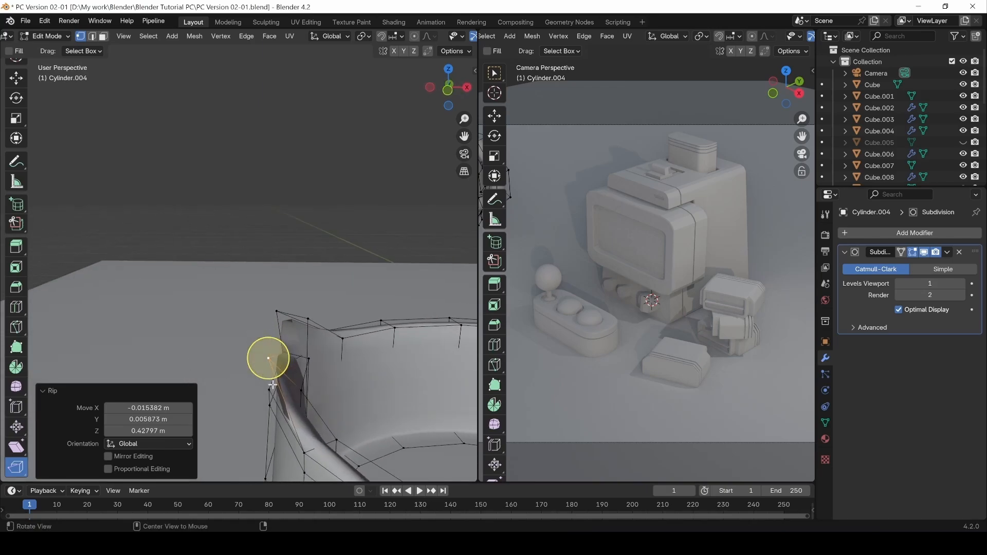
pyautogui.click(303, 387)
pyautogui.moveTo(304, 386); pyautogui.dragTo(314, 356)
pyautogui.moveTo(315, 355); pyautogui.dragTo(358, 356, button='middle')
# Rip two adjacent front rim vertices with V and pull them out to shape the lip.
pyautogui.press('w')
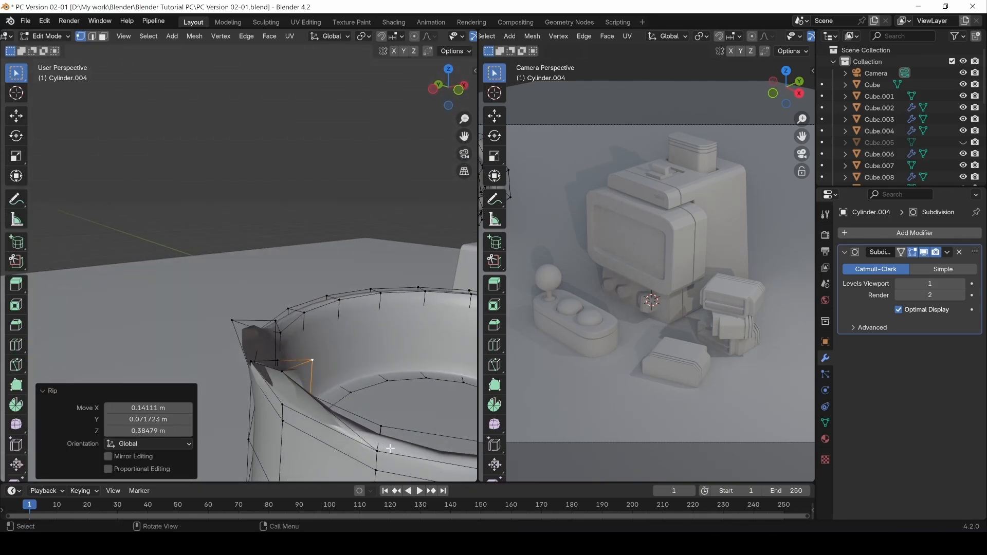
pyautogui.click(375, 451)
pyautogui.keyDown('shift'); pyautogui.moveTo(372, 433); pyautogui.dragTo(256, 399, button='middle'); pyautogui.keyUp('shift')
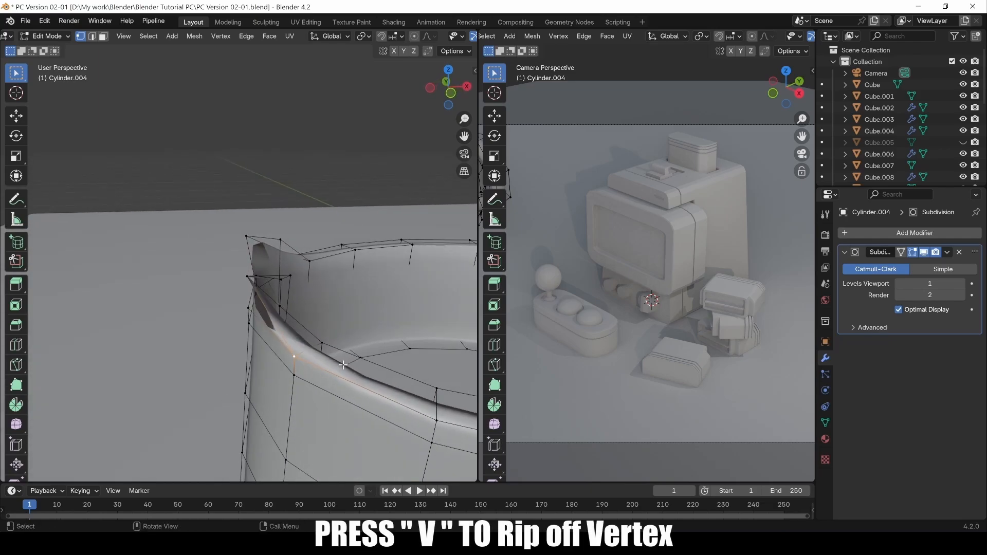
pyautogui.press('v')
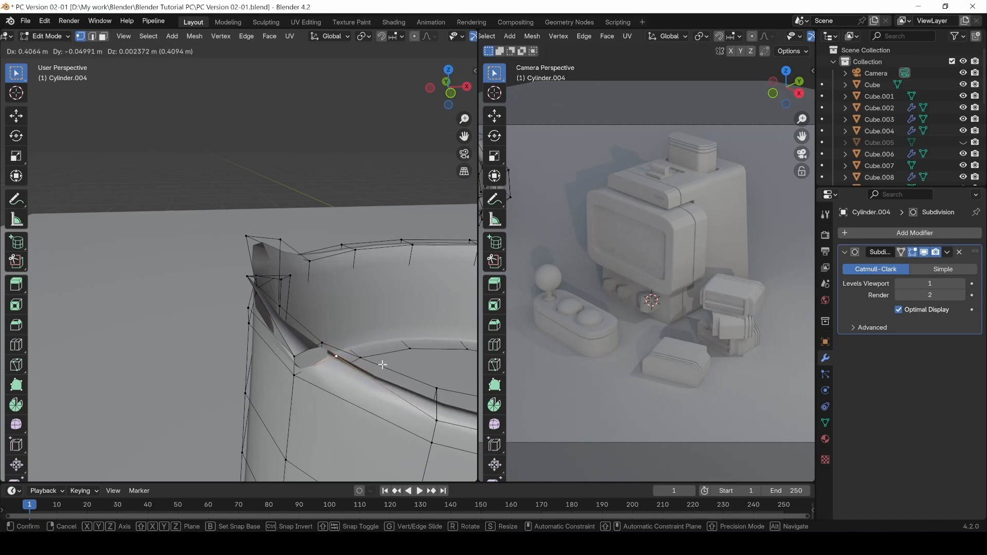
pyautogui.click(342, 342)
pyautogui.click(327, 340)
pyautogui.press('v')
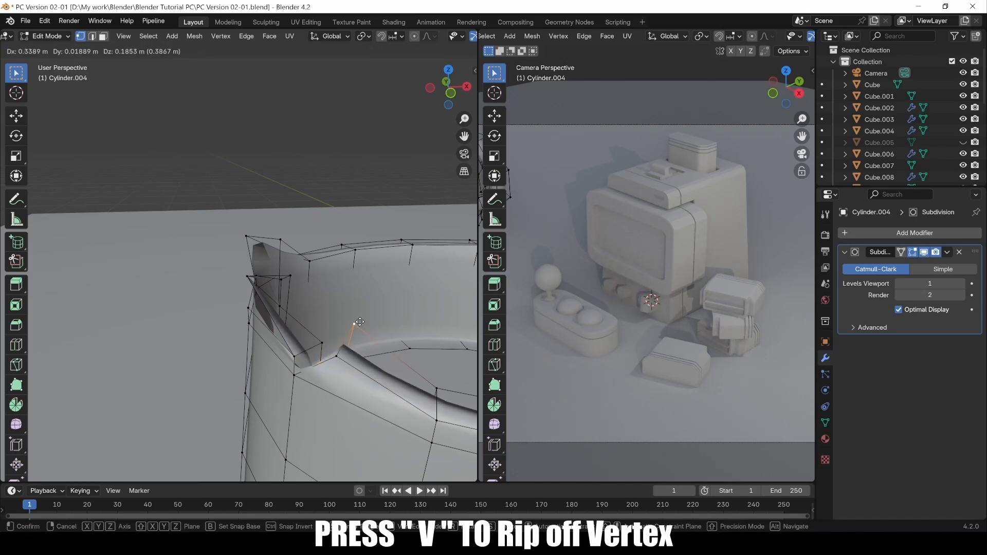
pyautogui.click(359, 334)
# Inspect the pinched lip from several angles and bring up the Merge menu.
pyautogui.moveTo(360, 334); pyautogui.dragTo(336, 358, button='middle')
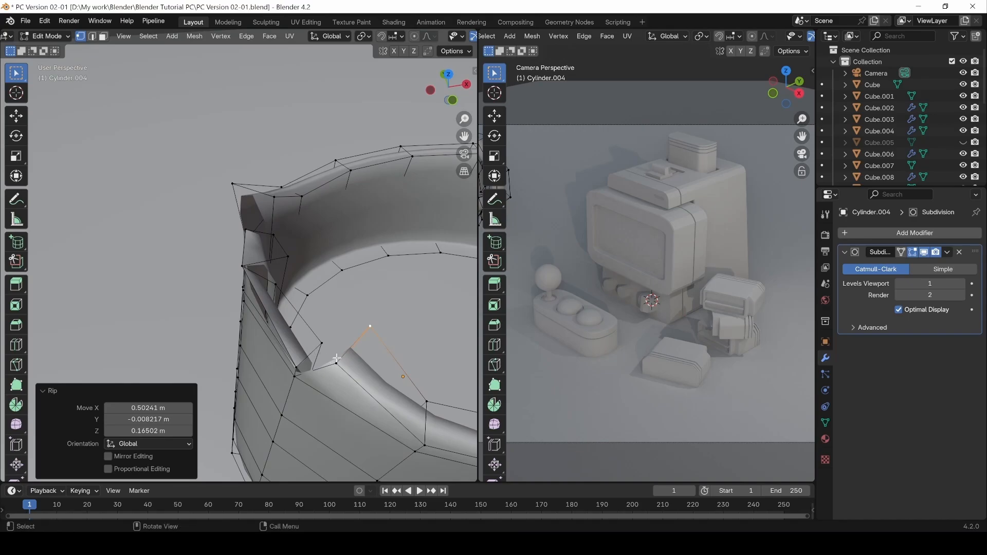
pyautogui.moveTo(322, 412); pyautogui.dragTo(328, 334, button='middle')
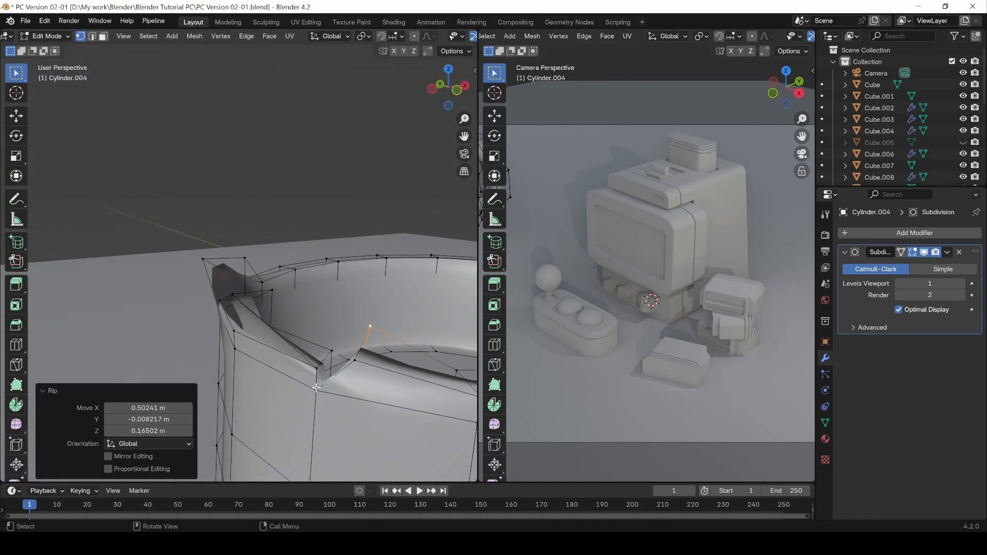
pyautogui.click(314, 220)
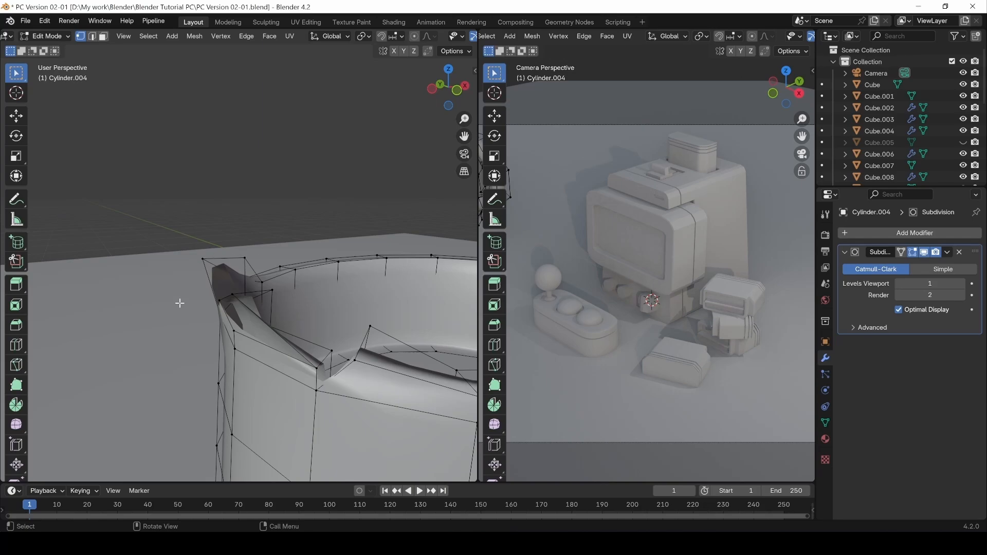
pyautogui.moveTo(179, 303); pyautogui.dragTo(98, 269, button='middle')
pyautogui.moveTo(137, 306); pyautogui.dragTo(283, 317, button='middle')
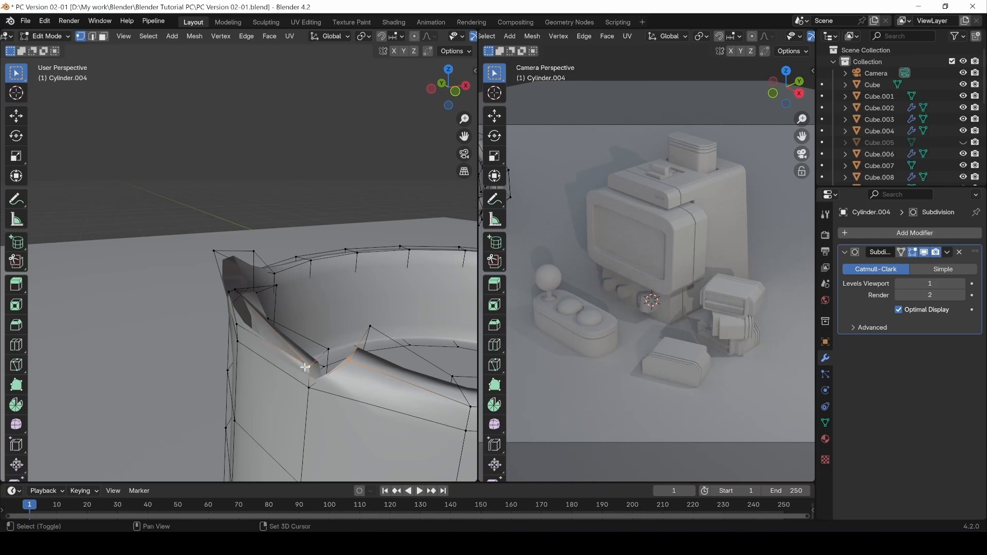
pyautogui.press('m')
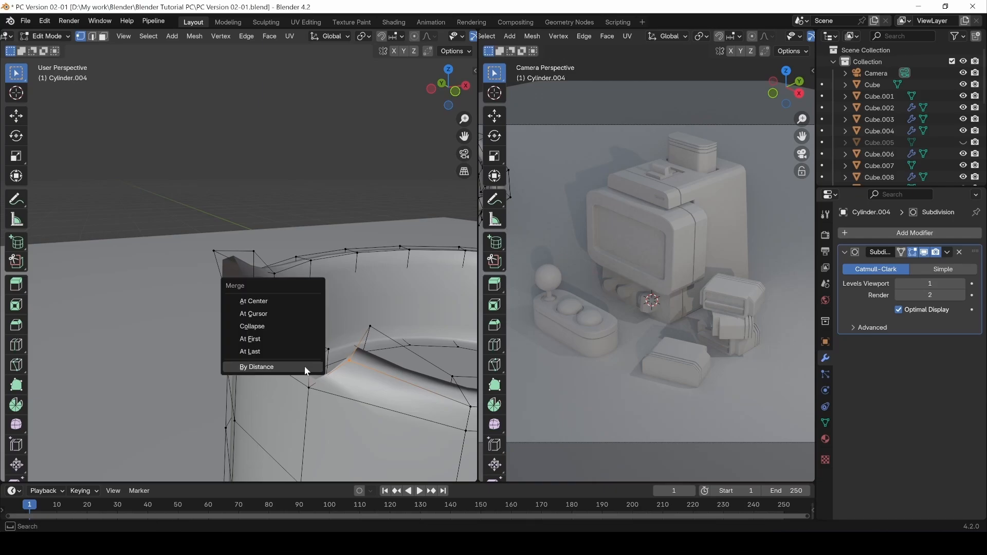
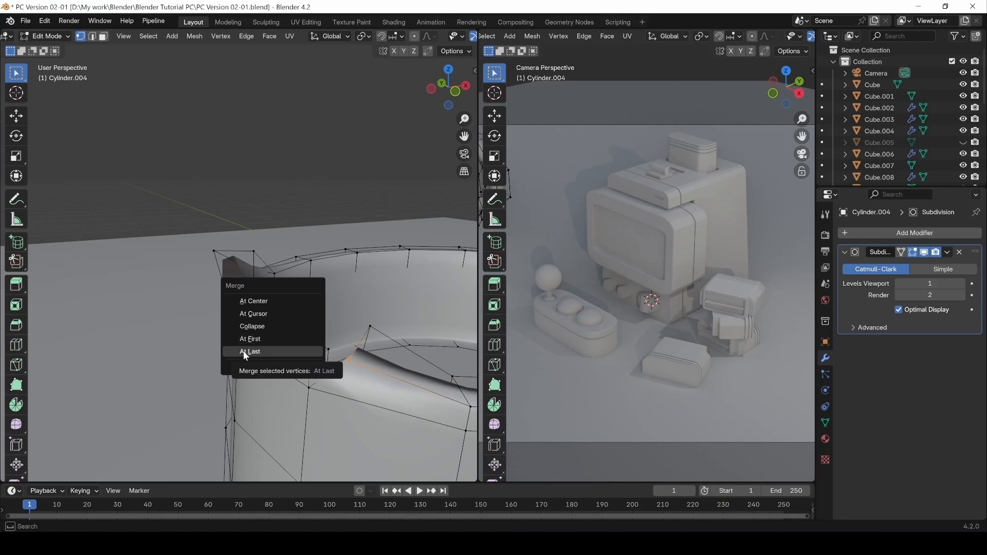
# Merge the first stray vertex pairs on the folded rim corner At Last.
pyautogui.click(245, 352)
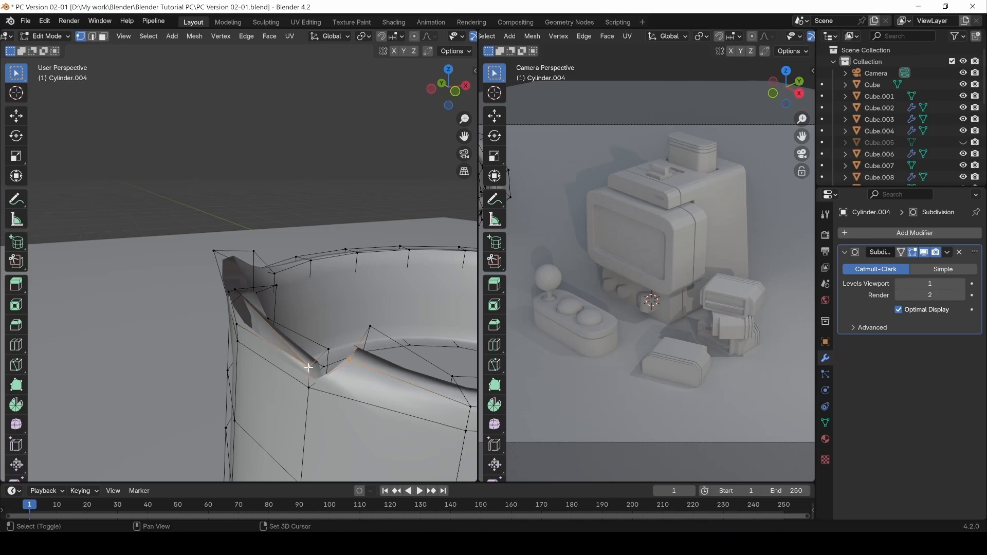
pyautogui.press('m')
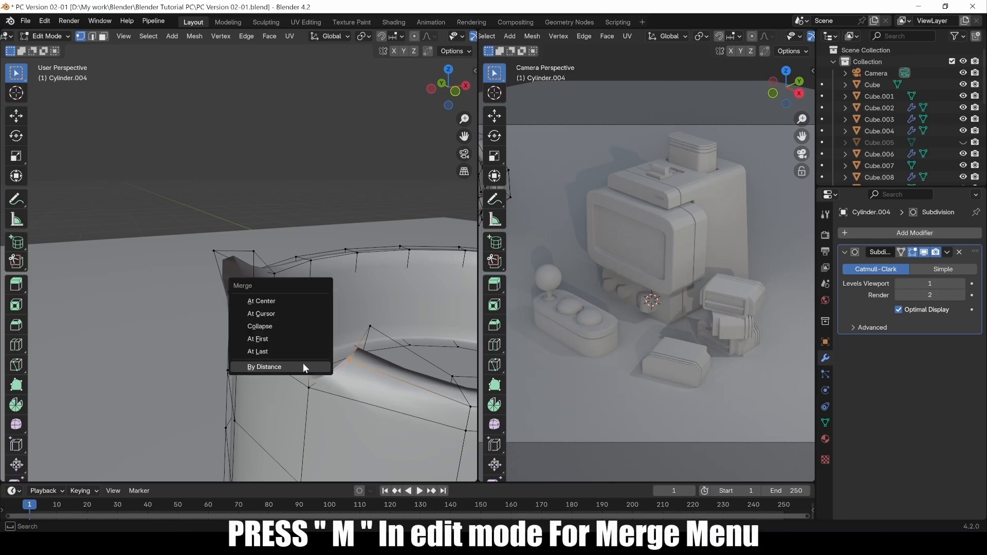
pyautogui.click(286, 353)
pyautogui.moveTo(298, 341); pyautogui.dragTo(362, 318, button='middle')
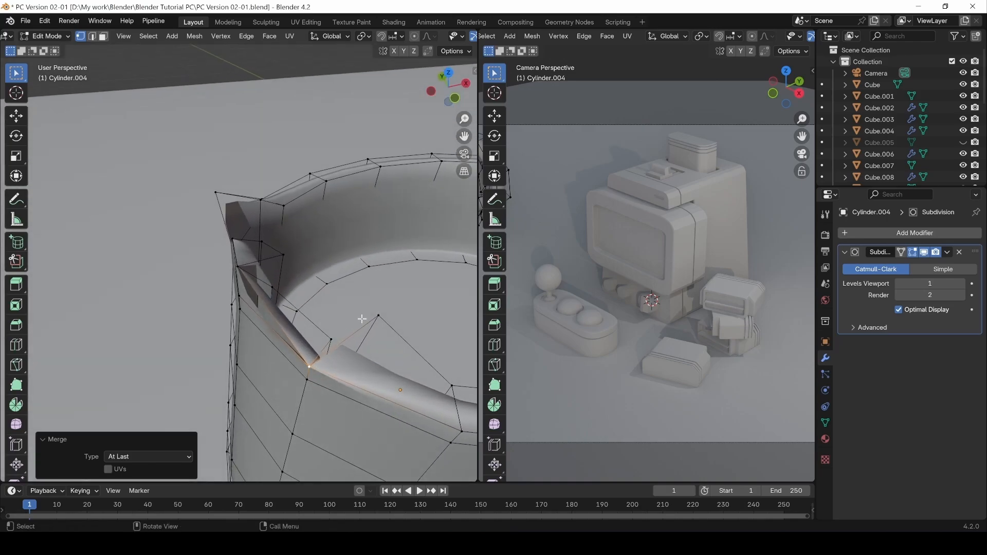
pyautogui.click(378, 315)
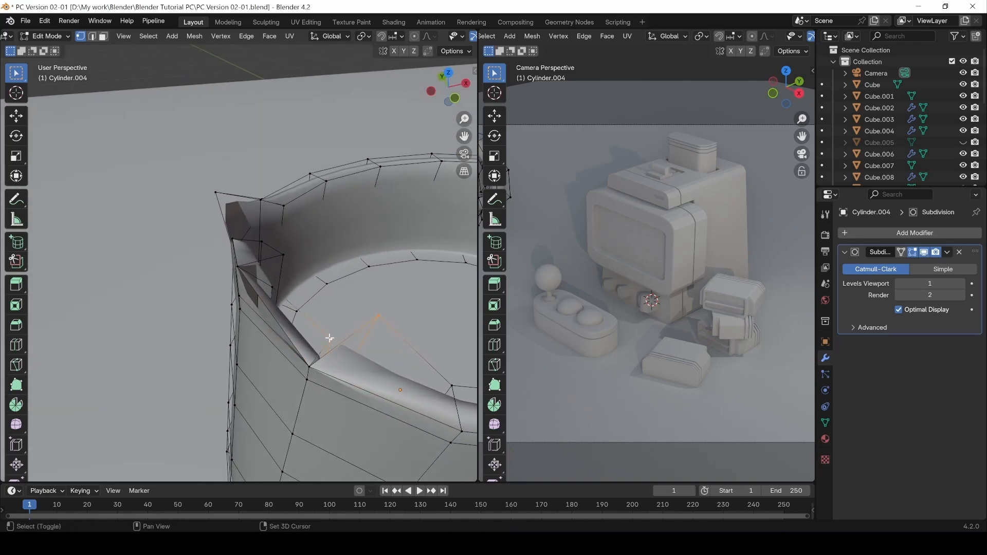
pyautogui.press('m')
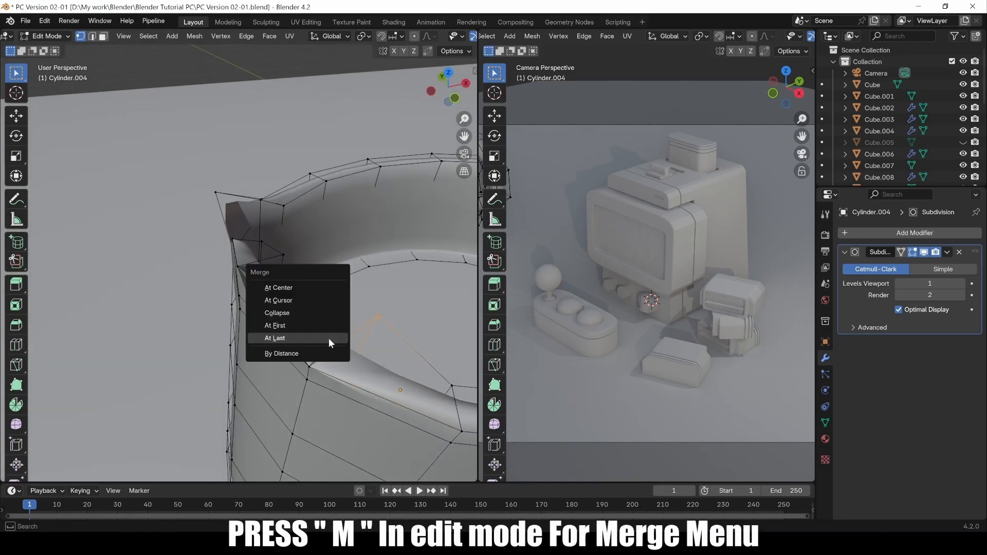
pyautogui.click(329, 338)
pyautogui.moveTo(329, 338); pyautogui.dragTo(304, 324, button='middle')
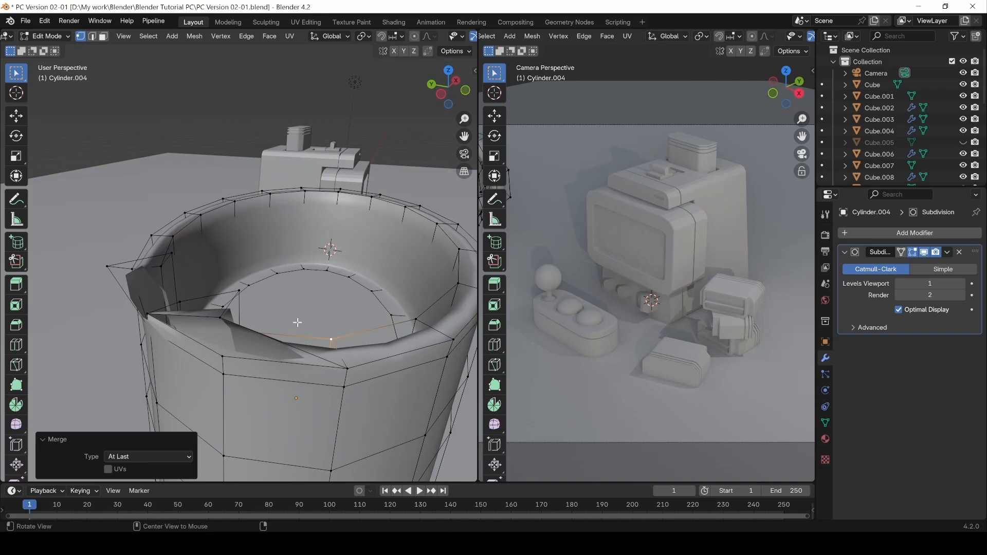
pyautogui.click(224, 321)
pyautogui.moveTo(225, 321); pyautogui.dragTo(274, 298, button='middle')
pyautogui.press('m')
pyautogui.click(218, 363)
# Merge the remaining stray rim-corner vertices At Last to remove the spikes.
pyautogui.click(265, 304)
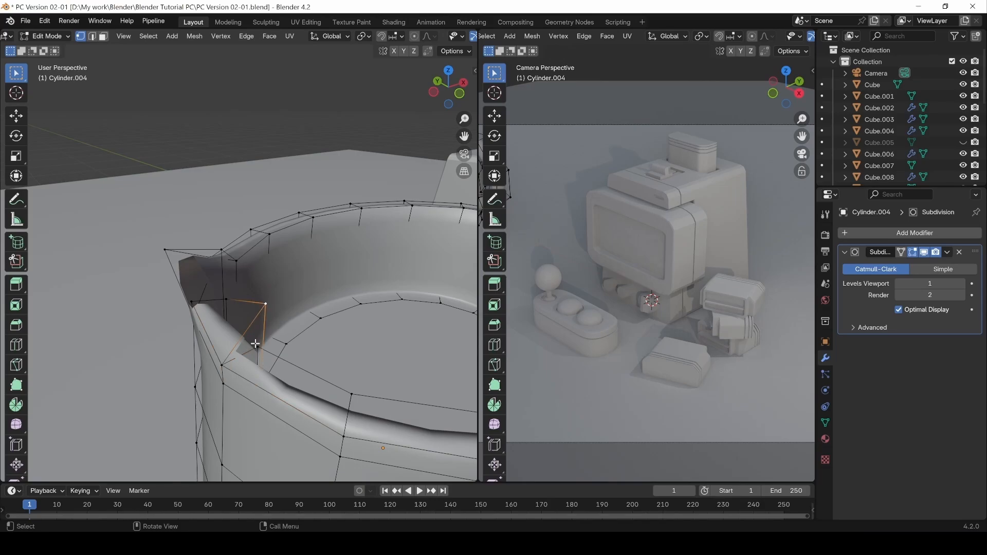
pyautogui.press('m')
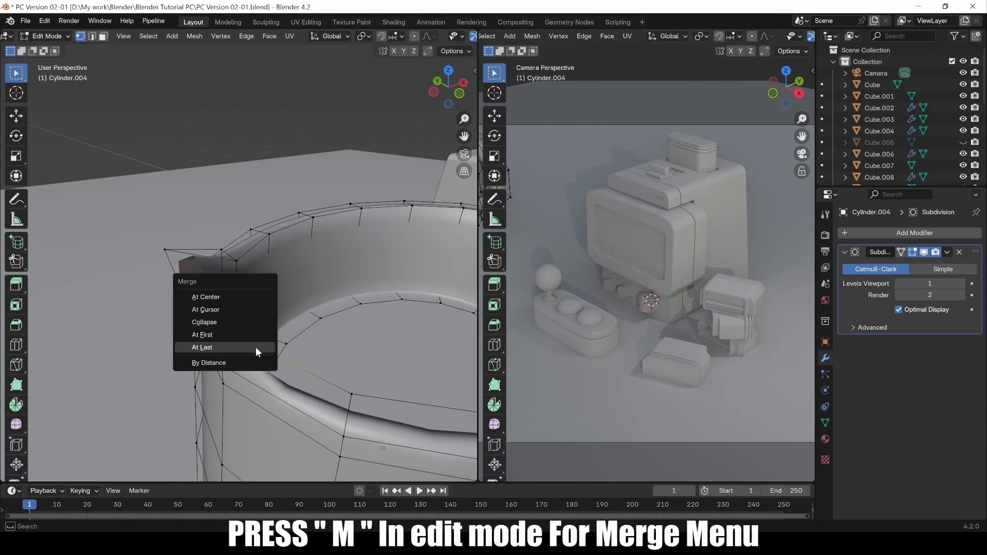
pyautogui.click(255, 347)
pyautogui.click(166, 251)
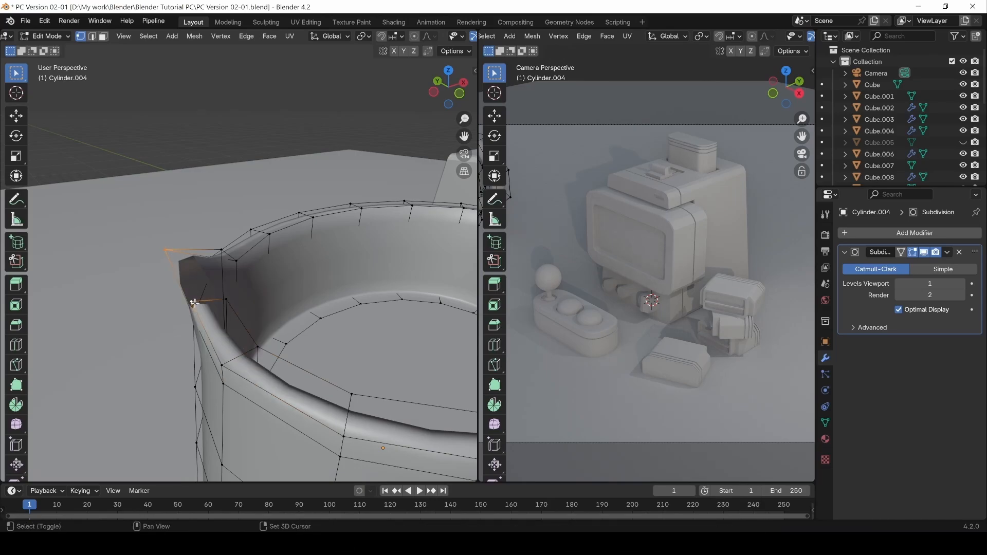
pyautogui.press('m')
pyautogui.click(238, 313)
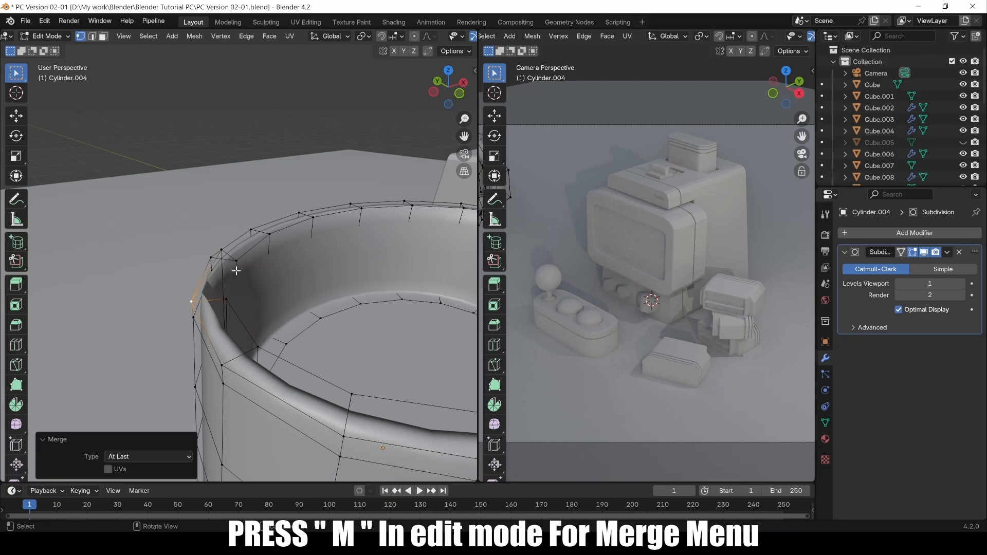
pyautogui.moveTo(234, 261)
pyautogui.mouseDown(button='middle')
pyautogui.moveTo(213, 250)
pyautogui.moveTo(222, 258)
pyautogui.mouseUp(button='middle')
pyautogui.click(225, 306)
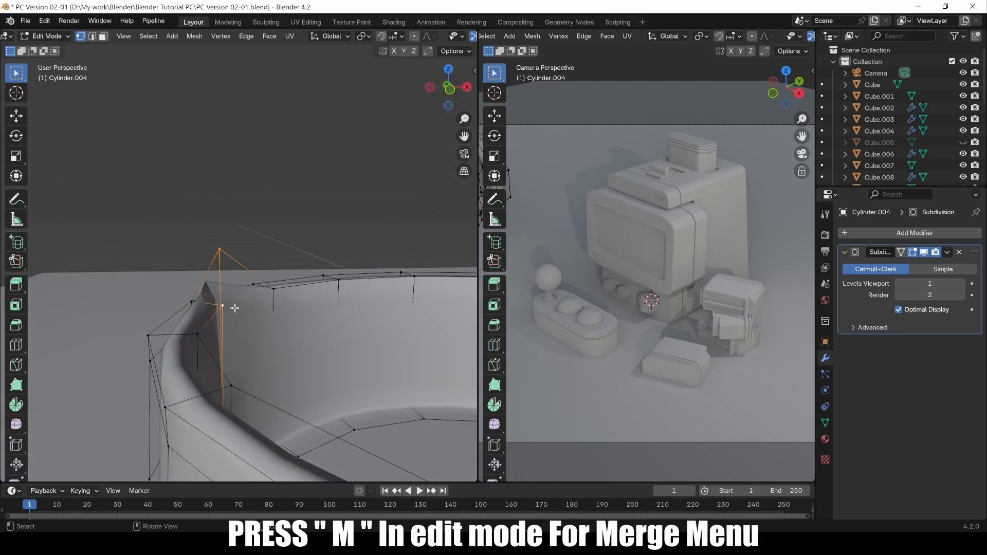
pyautogui.press('m')
pyautogui.click(233, 306)
pyautogui.moveTo(234, 307); pyautogui.dragTo(257, 356, button='middle')
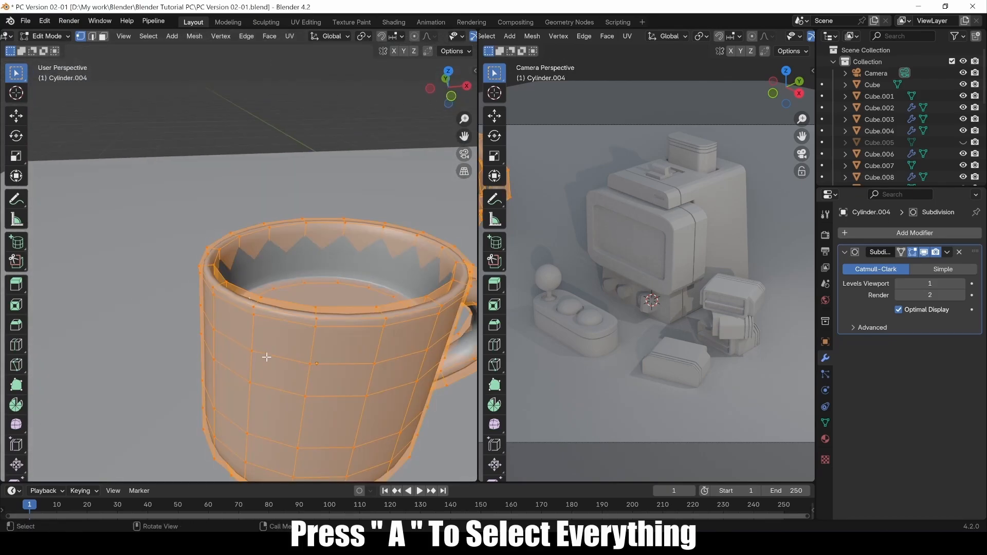
# Run Merge By Distance, then duplicate two rim vertices in place as a test.
pyautogui.press('m')
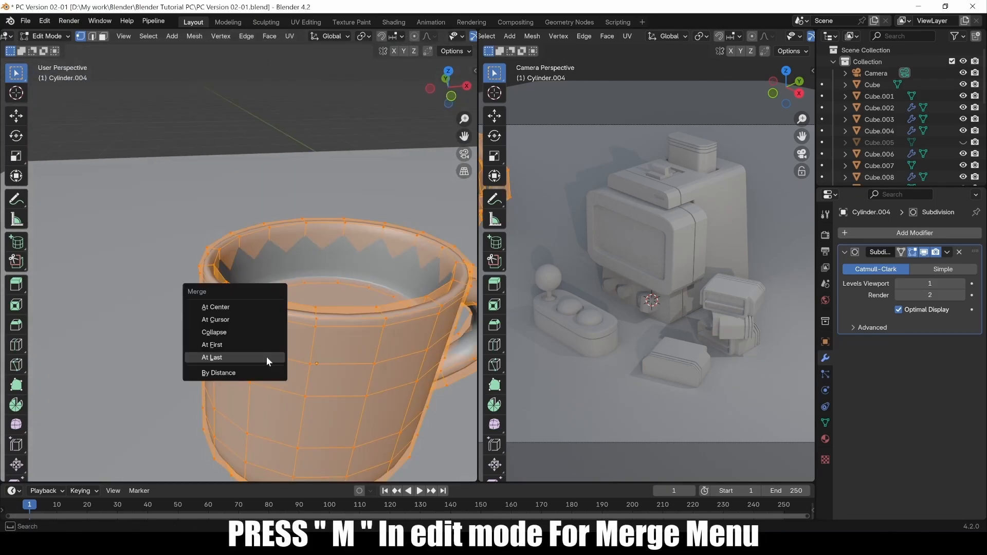
pyautogui.click(243, 372)
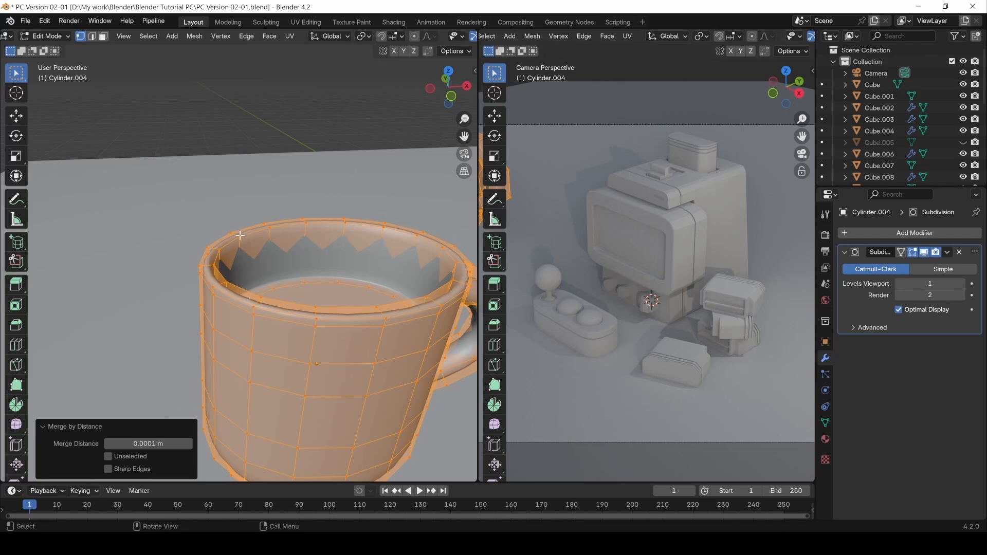
pyautogui.scroll(4, 242, 236)
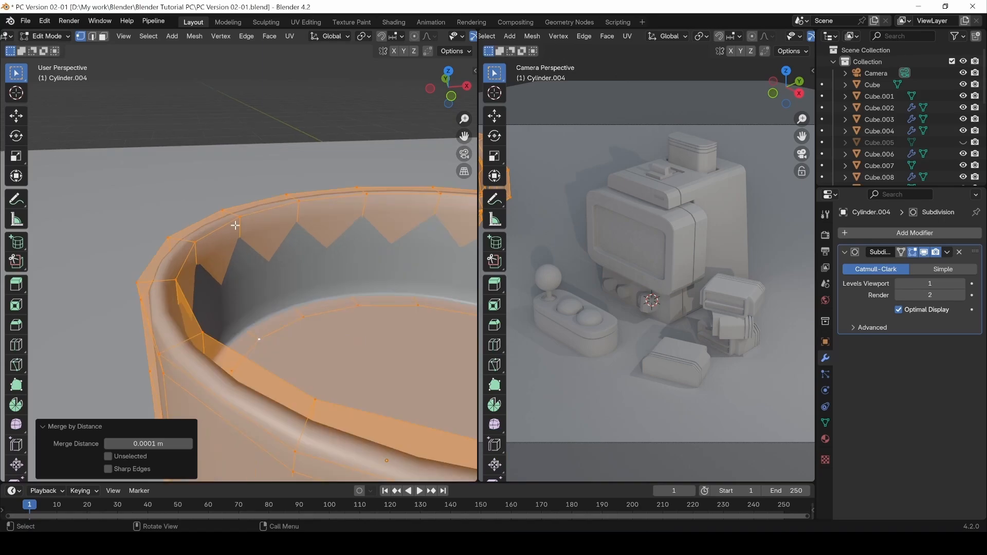
pyautogui.click(245, 216)
pyautogui.hotkey('shift', 'd')
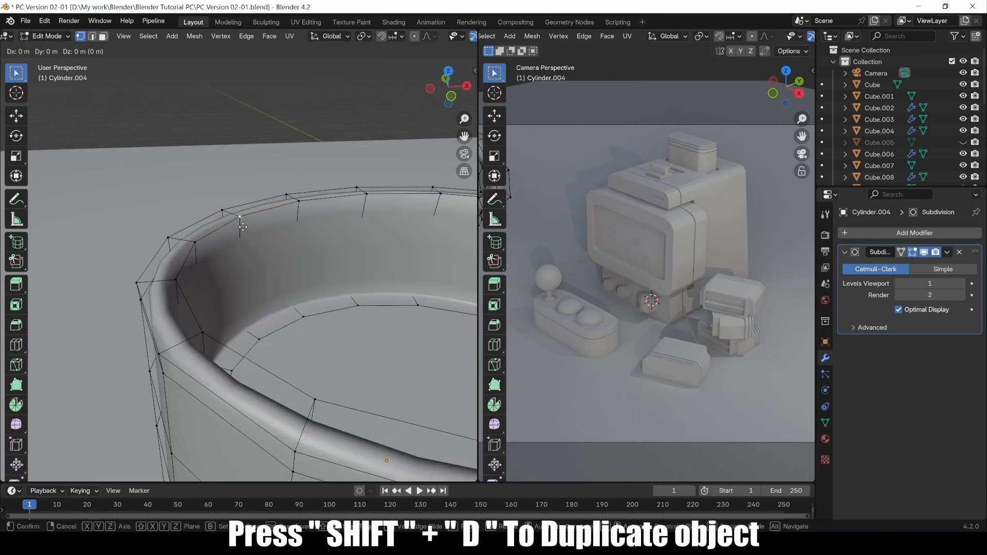
pyautogui.rightClick(242, 227)
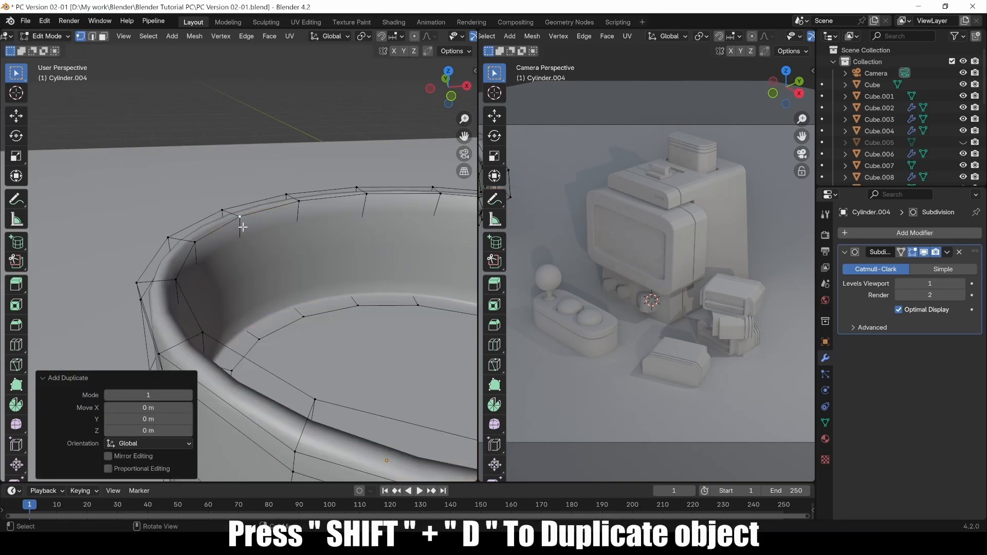
pyautogui.click(194, 242)
pyautogui.hotkey('shift', 'd')
pyautogui.rightClick(214, 255)
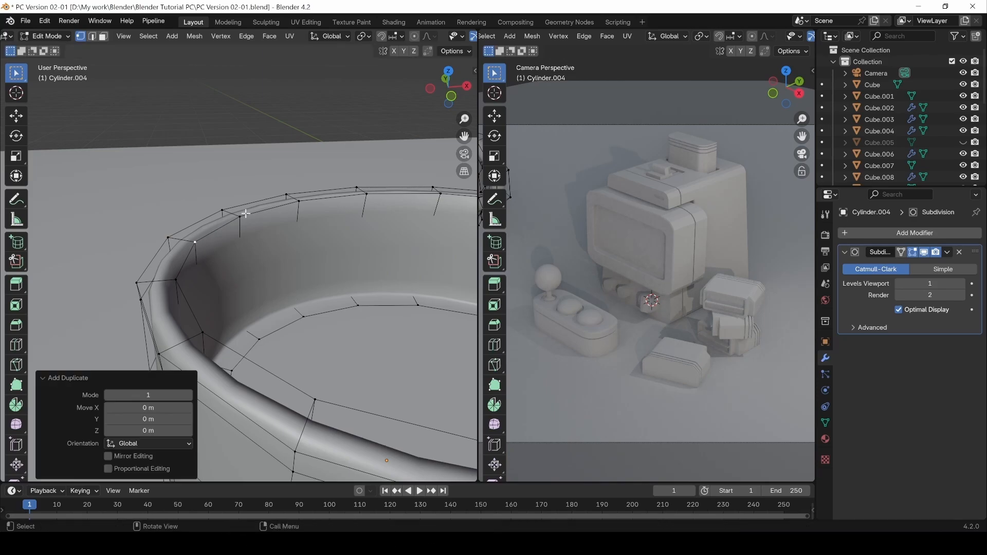
# Select the whole mug and Merge By Distance, removing the 2 duplicate vertices.
pyautogui.scroll(-2, 278, 274)
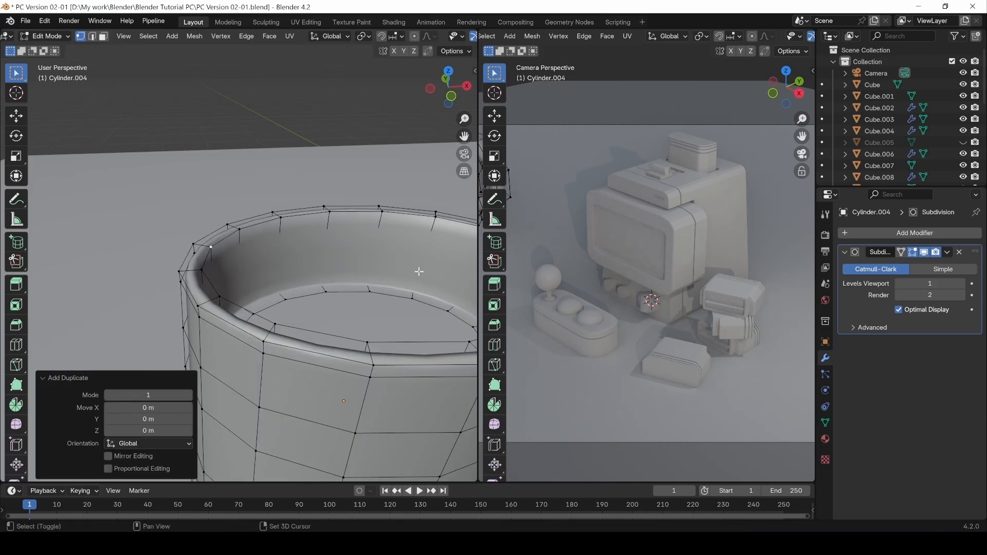
pyautogui.moveTo(388, 268); pyautogui.dragTo(276, 332, button='middle')
pyautogui.click(282, 321)
pyautogui.click(201, 307)
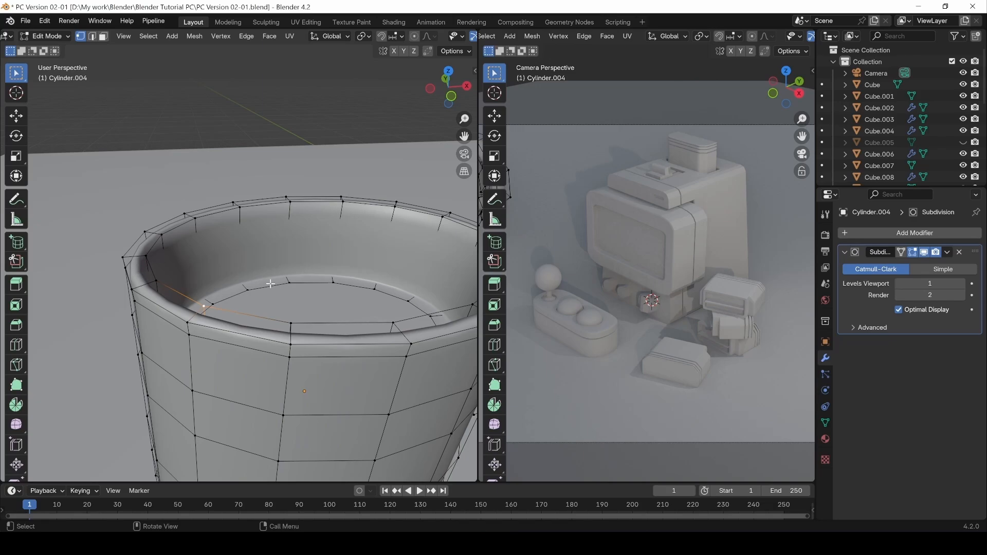
pyautogui.press('a')
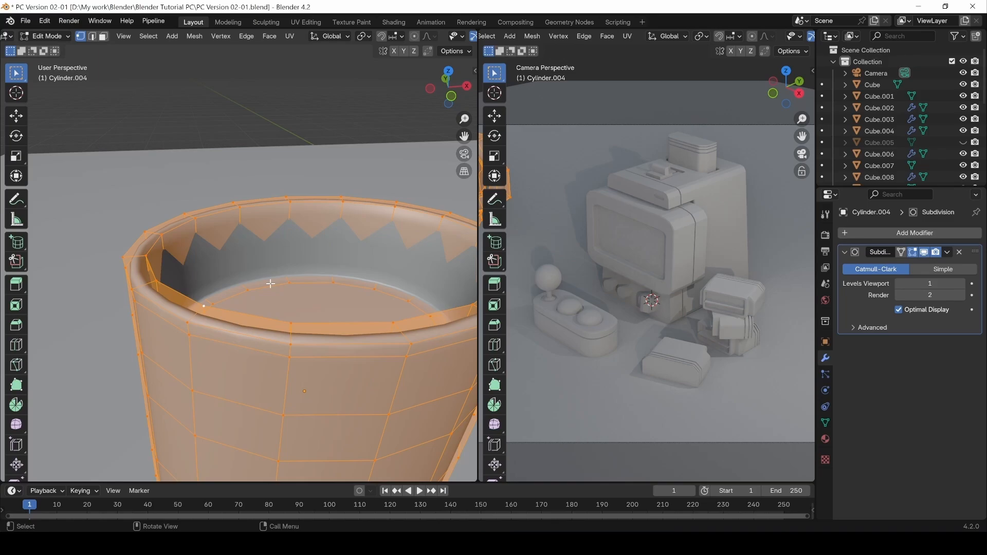
pyautogui.press('m')
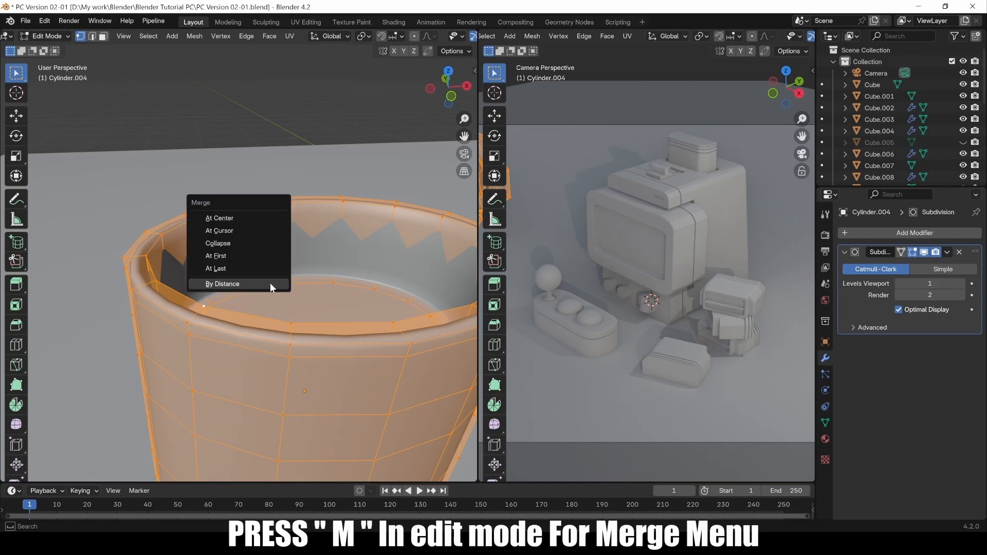
pyautogui.click(270, 284)
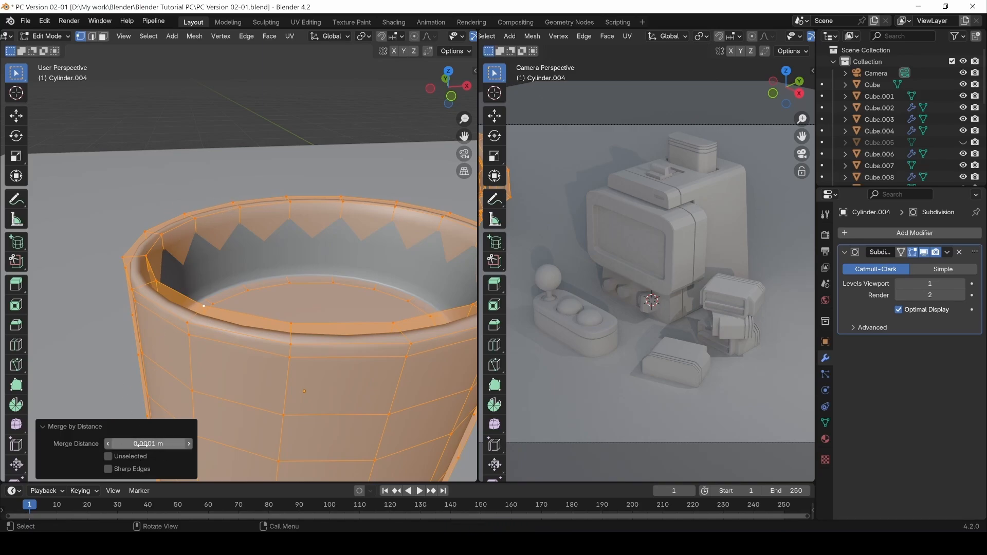
# Deselect, look over the smooth mug, and return to Object Mode.
pyautogui.click(357, 247)
pyautogui.scroll(-6, 357, 247)
pyautogui.moveTo(313, 239); pyautogui.dragTo(273, 232, button='middle')
pyautogui.press('Tab')
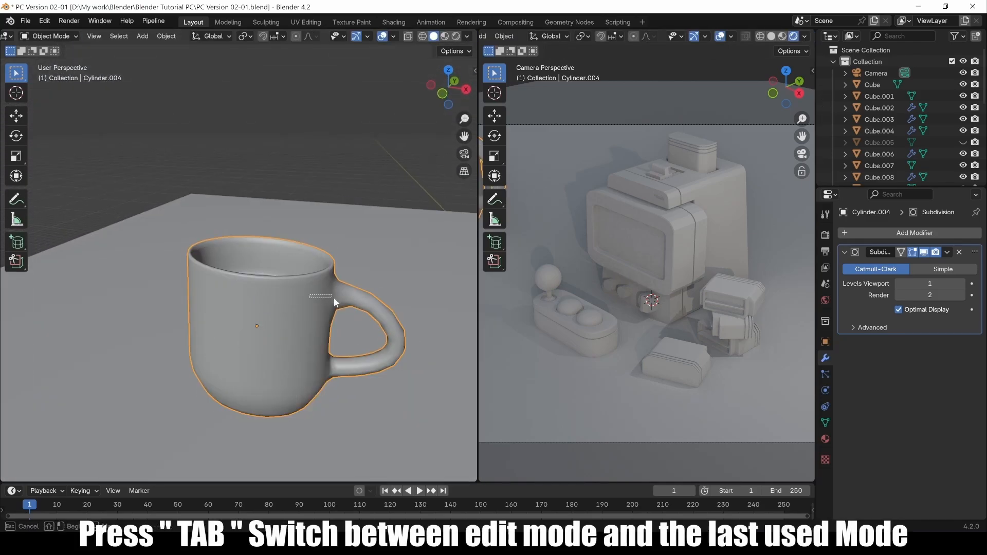
# Duplicate the mug and place the copy to the left of the original.
pyautogui.moveTo(334, 298); pyautogui.dragTo(337, 300)
pyautogui.click(297, 148)
pyautogui.scroll(-3, 292, 299)
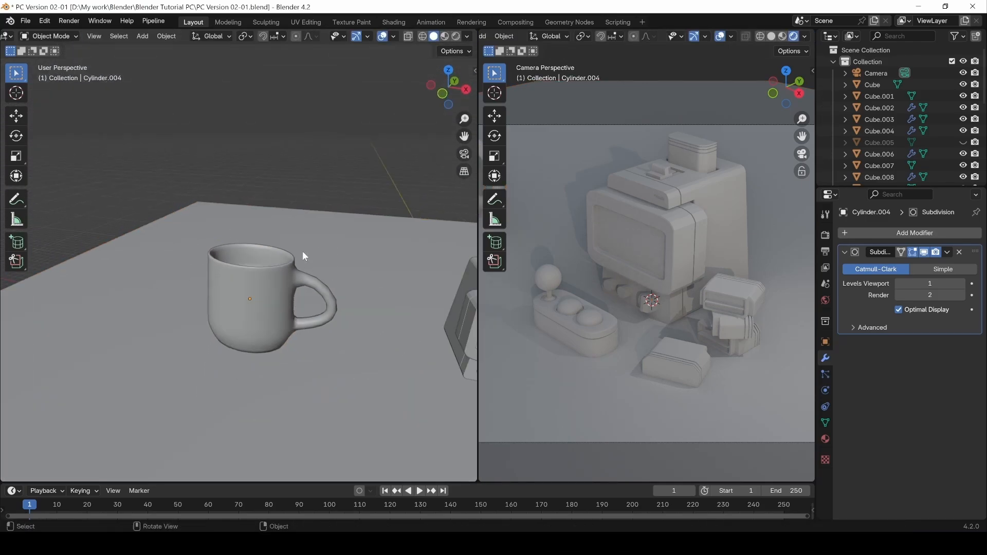
pyautogui.moveTo(303, 251); pyautogui.dragTo(244, 285, button='middle')
pyautogui.scroll(-3, 288, 348)
pyautogui.click(250, 294)
pyautogui.hotkey('shift', 'd')
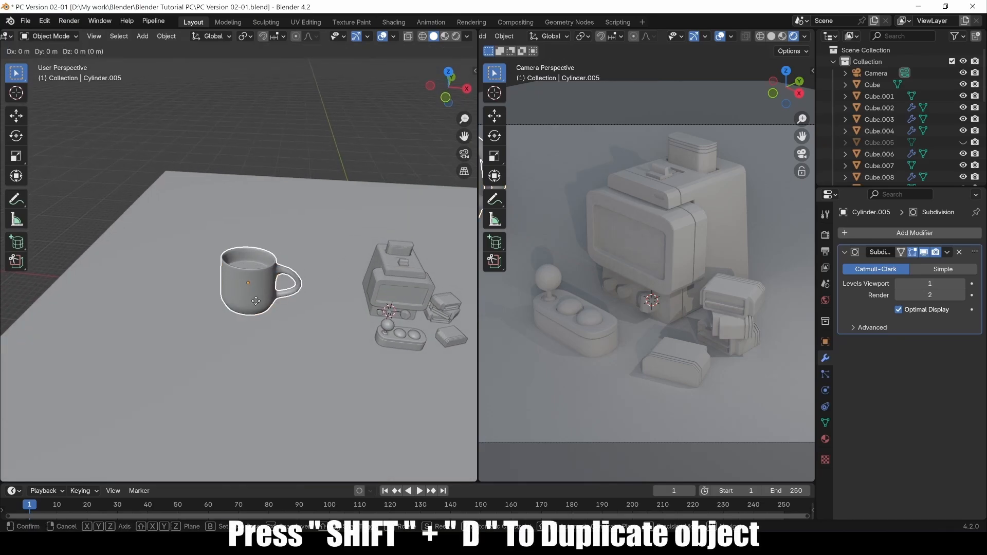
pyautogui.click(144, 288)
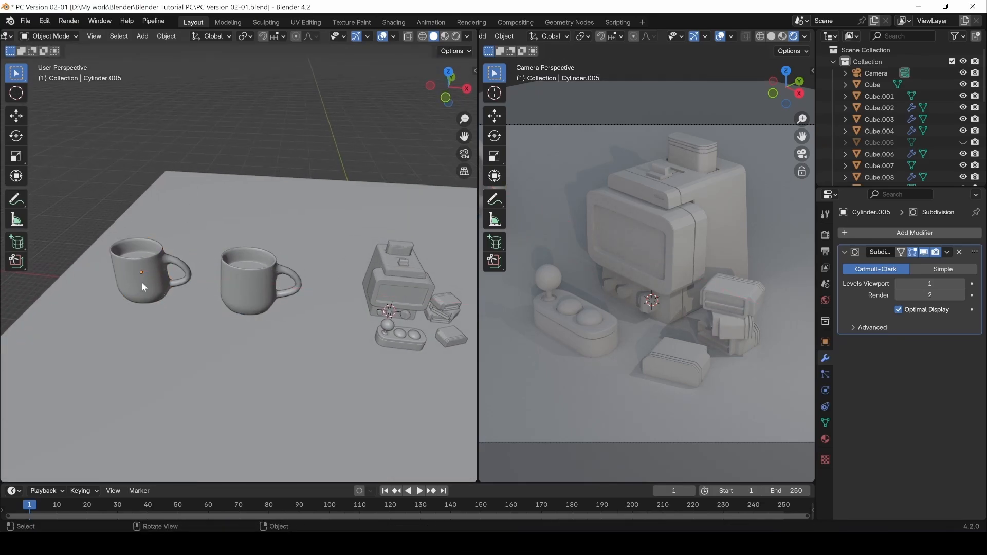
# Select the left mug, then the middle mug, and join them into Cylinder.004 with Ctrl+J.
pyautogui.click(252, 279)
pyautogui.click(179, 284)
pyautogui.click(235, 288)
pyautogui.moveTo(229, 292)
pyautogui.mouseDown(button='middle')
pyautogui.moveTo(223, 261)
pyautogui.moveTo(210, 289)
pyautogui.mouseUp(button='middle')
pyautogui.click(146, 267)
pyautogui.click(249, 282)
pyautogui.click(149, 265)
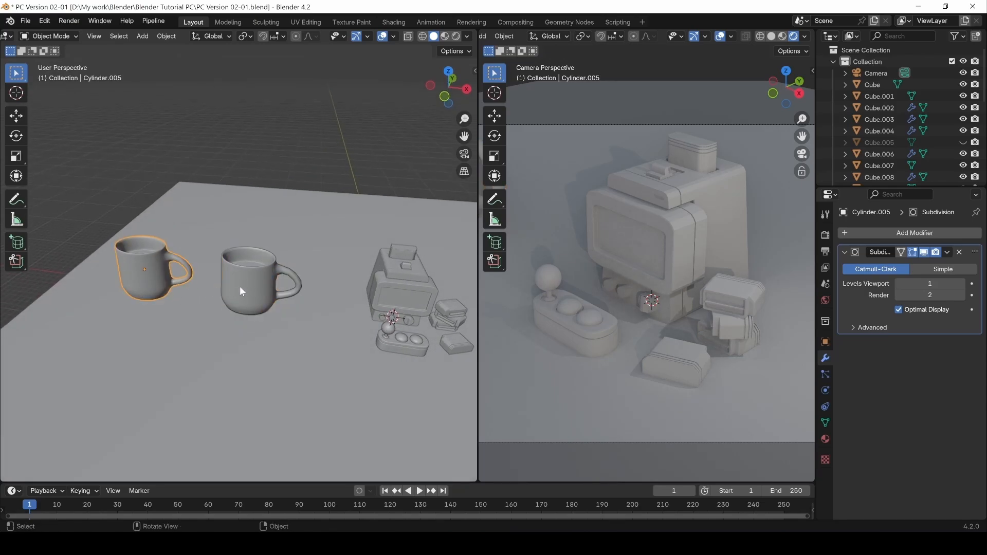
pyautogui.keyDown('shift'); pyautogui.click(257, 285); pyautogui.keyUp('shift')
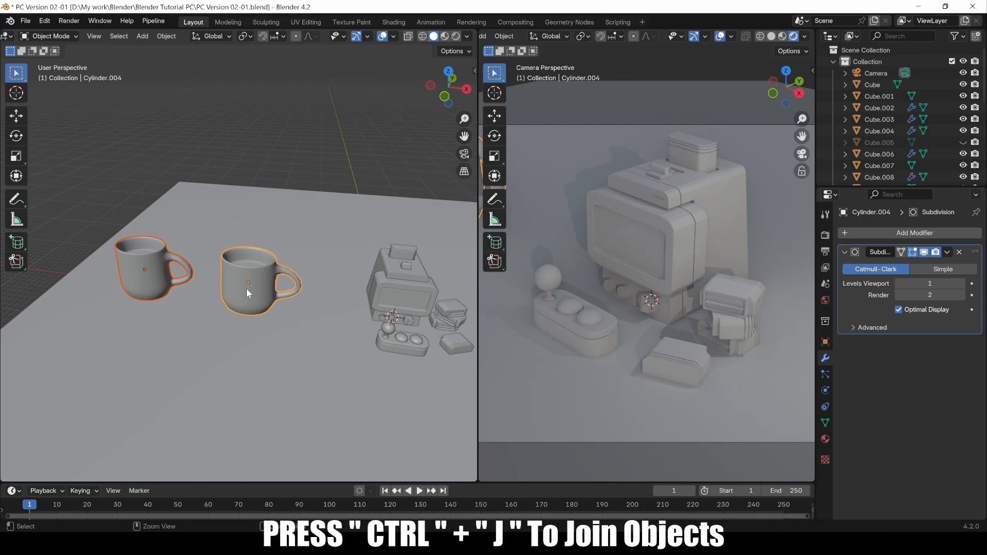
pyautogui.hotkey('ctrl', 'j')
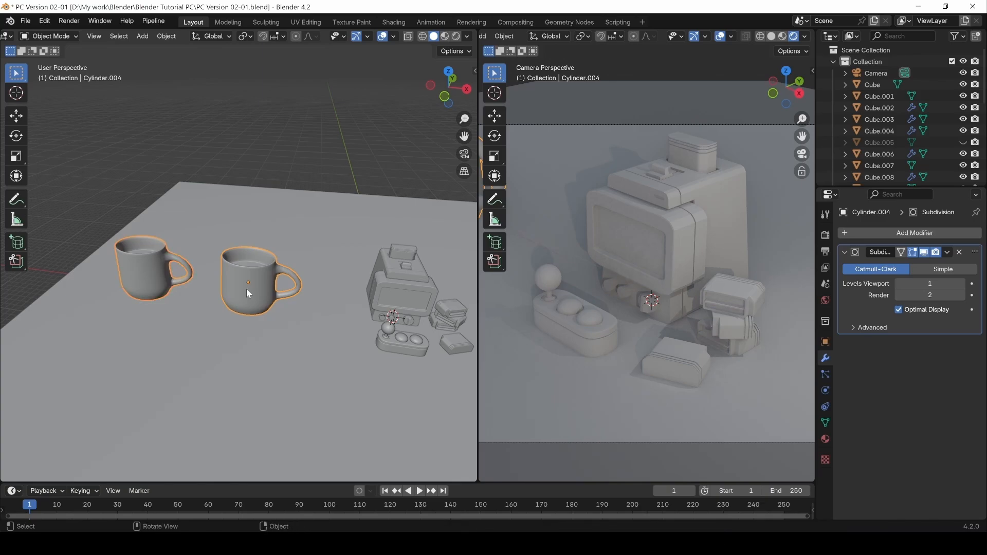
pyautogui.click(172, 270)
pyautogui.click(171, 291)
# Duplicate the left mug's inner bottom face and lift the copy up along Z.
pyautogui.press('Tab')
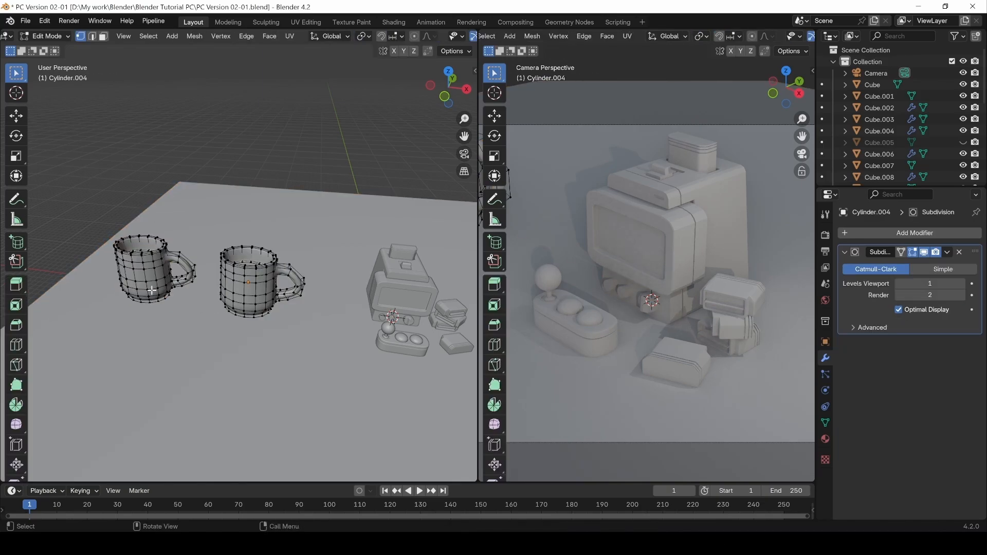
pyautogui.press('Tab')
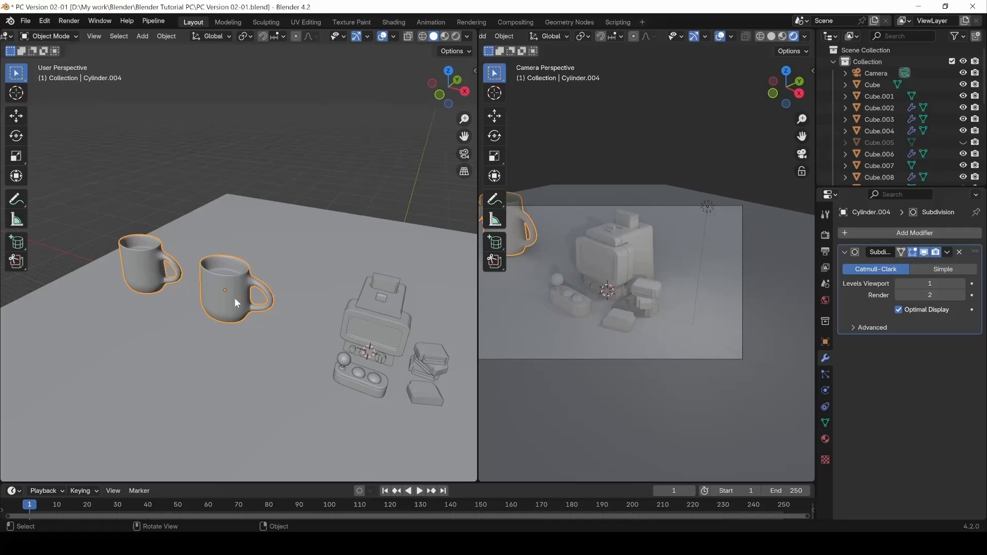
pyautogui.press('Tab')
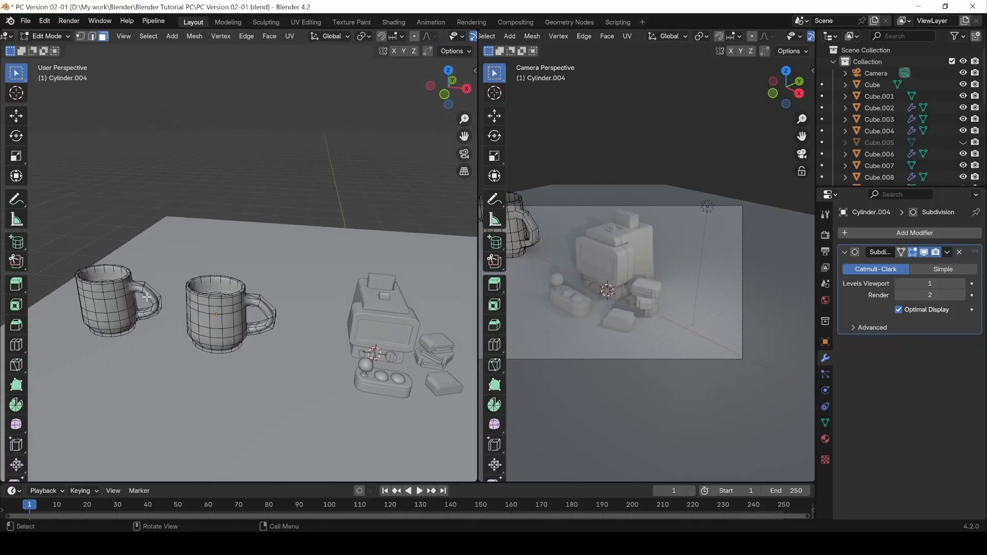
pyautogui.press('Tab')
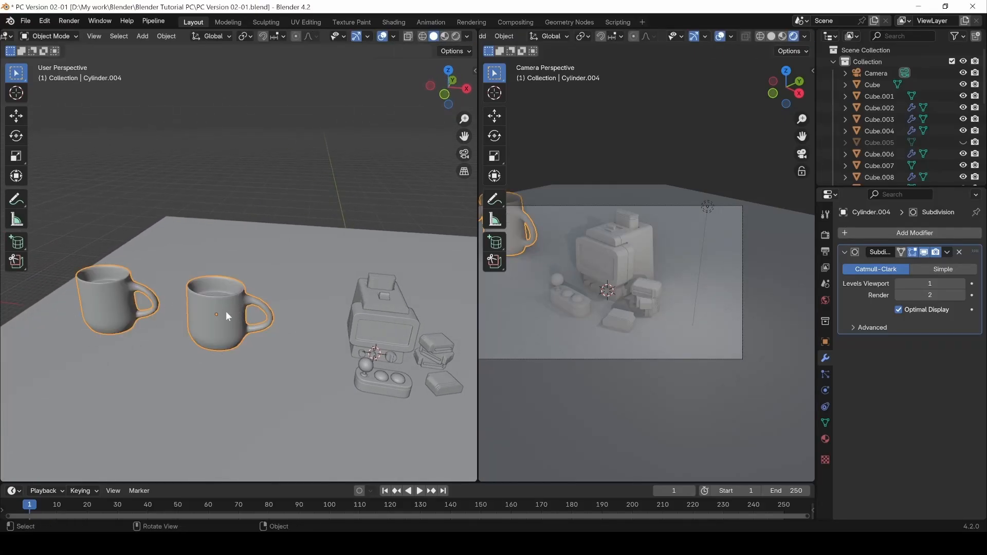
pyautogui.press('Tab')
pyautogui.moveTo(183, 314); pyautogui.dragTo(241, 329, button='middle')
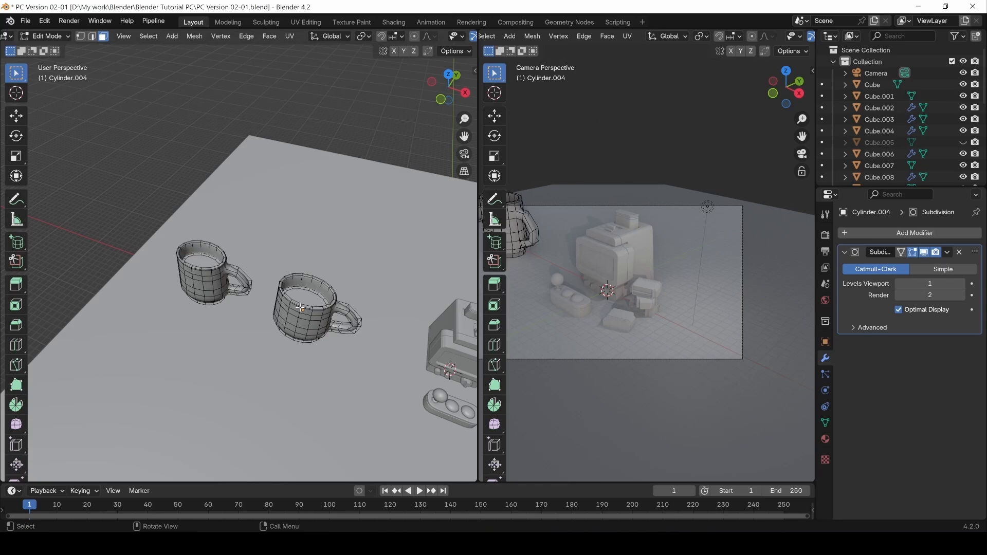
pyautogui.click(192, 261)
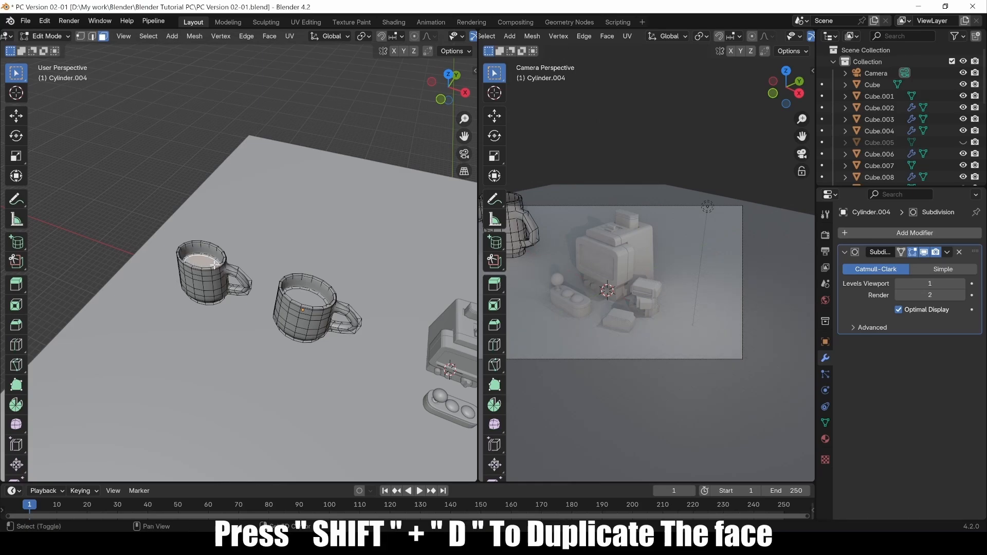
pyautogui.hotkey('shift', 'd')
pyautogui.press('z')
pyautogui.click(216, 241)
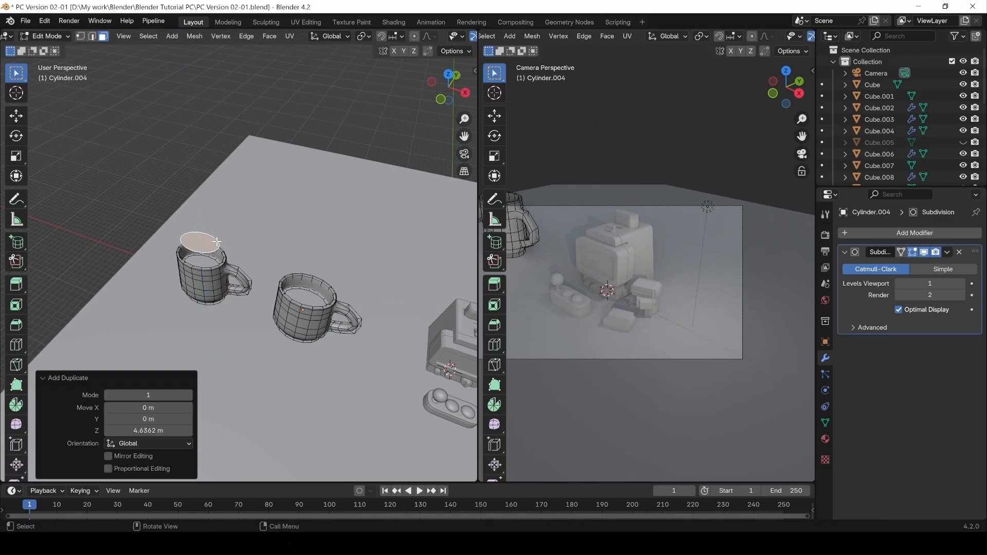
# Extrude the lifted face into a rounded lid and check it in Object Mode.
pyautogui.press('e')
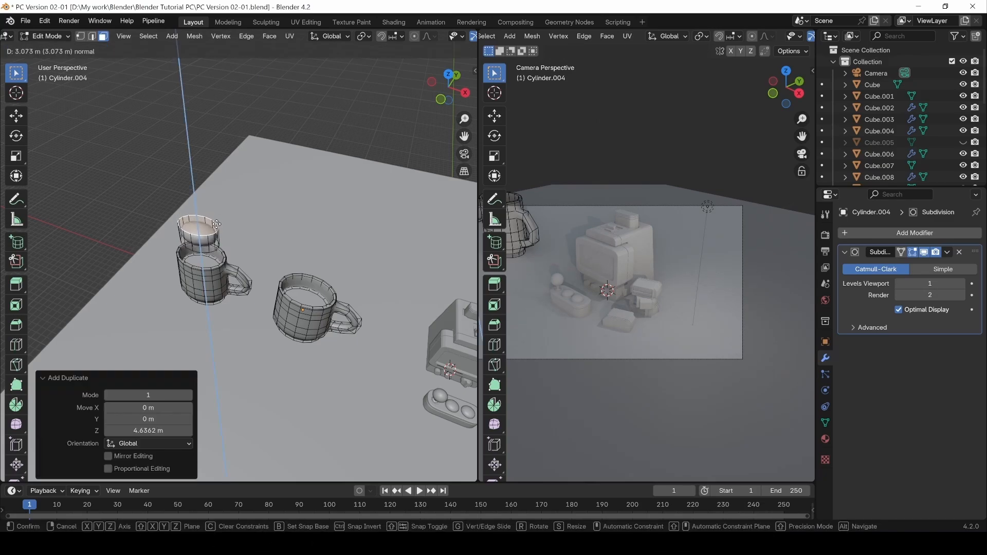
pyautogui.click(217, 225)
pyautogui.moveTo(337, 117); pyautogui.dragTo(210, 220, button='middle')
pyautogui.press('Tab')
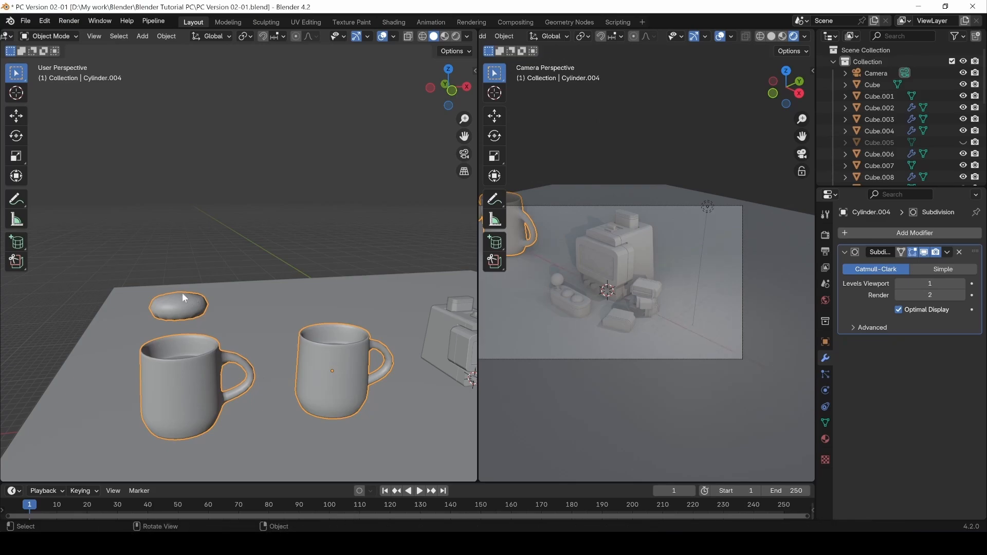
pyautogui.moveTo(183, 338); pyautogui.dragTo(156, 326, button='middle')
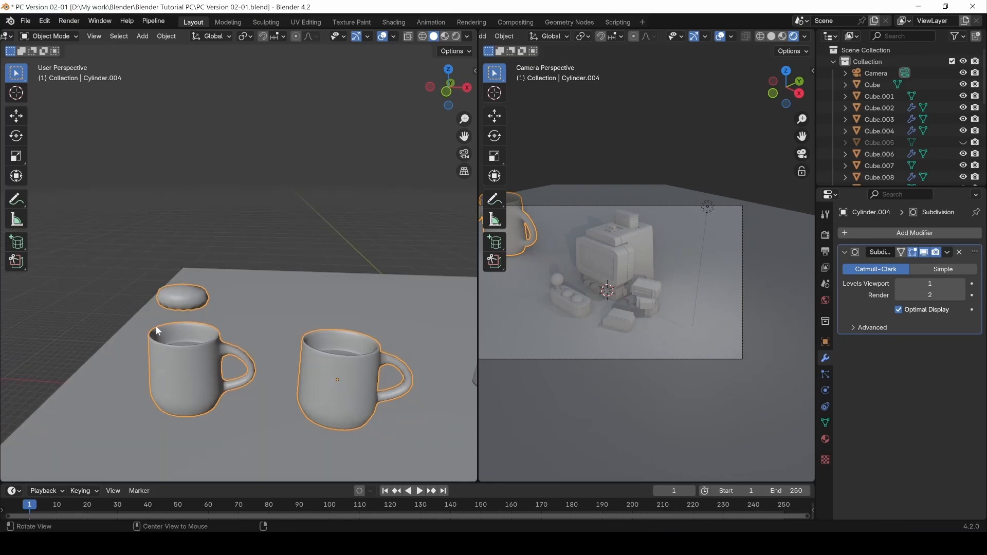
pyautogui.press('Tab')
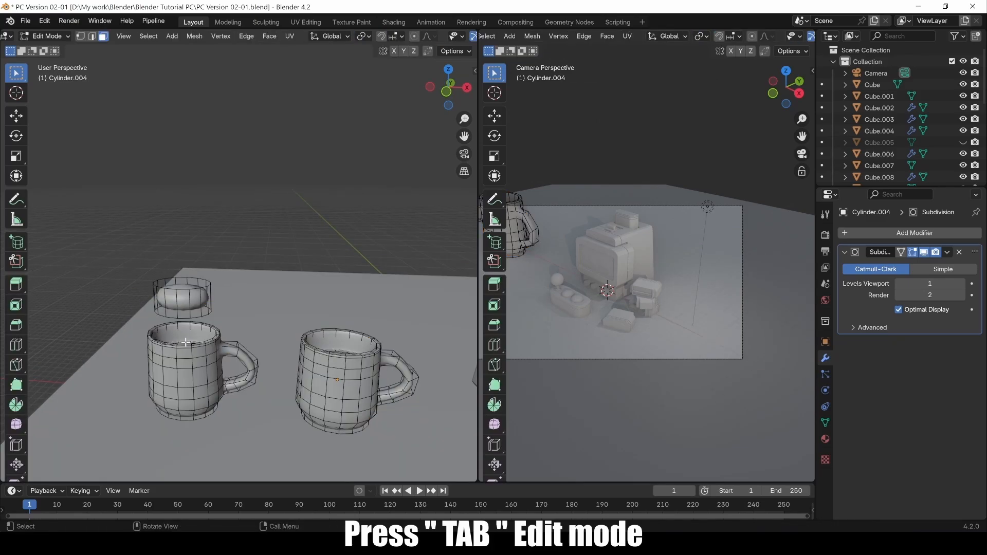
# Select the whole lid with L and separate it into its own object.
pyautogui.click(186, 307)
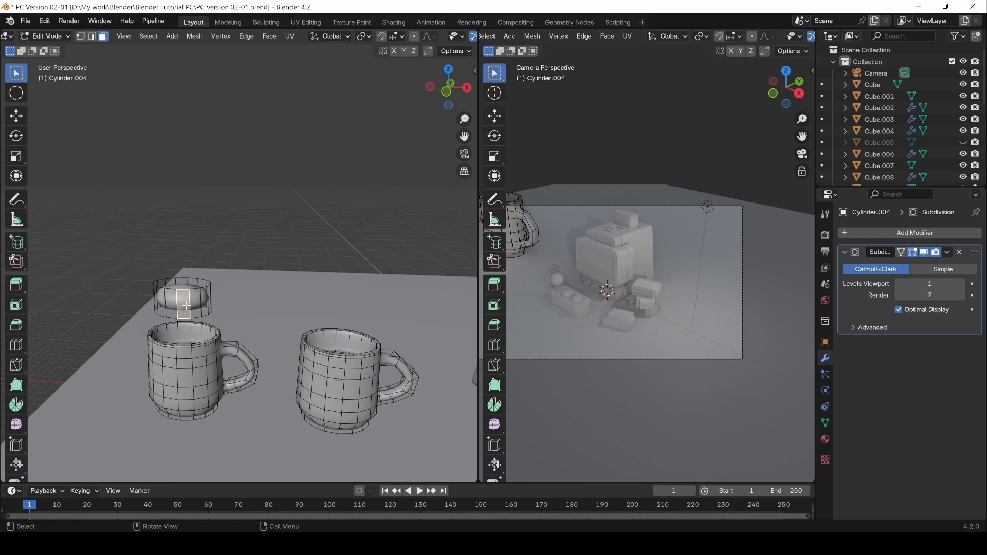
pyautogui.press('l')
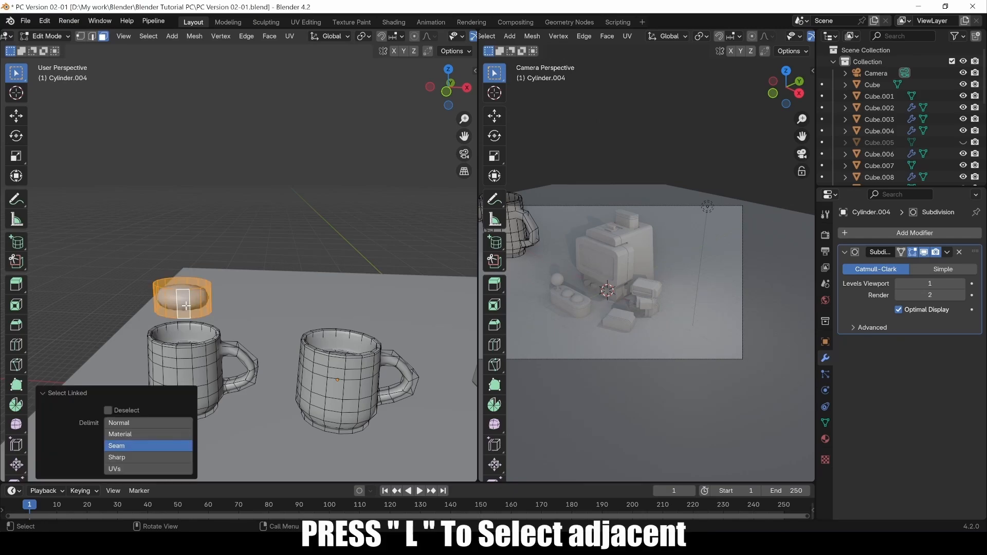
pyautogui.moveTo(191, 304); pyautogui.dragTo(235, 245, button='middle')
pyautogui.press('p')
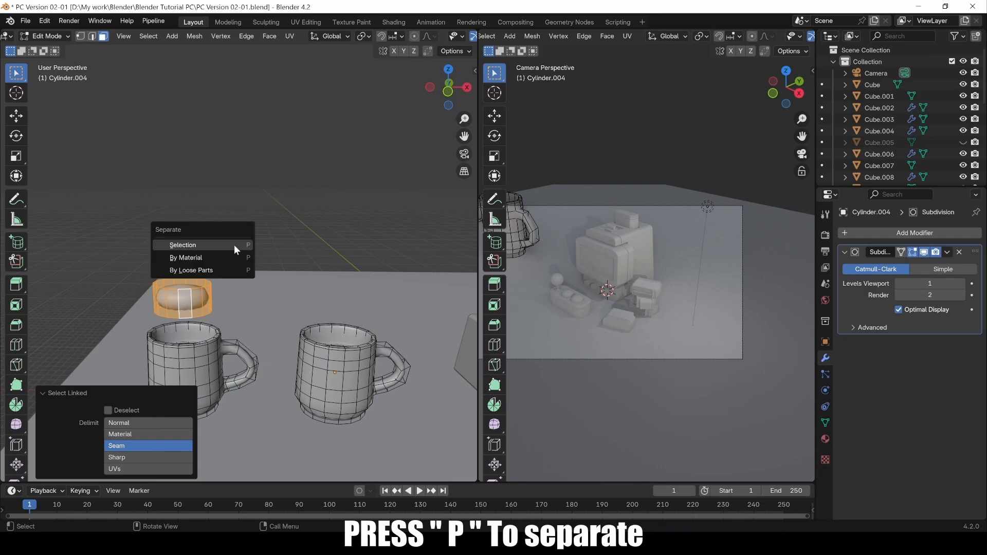
pyautogui.click(219, 247)
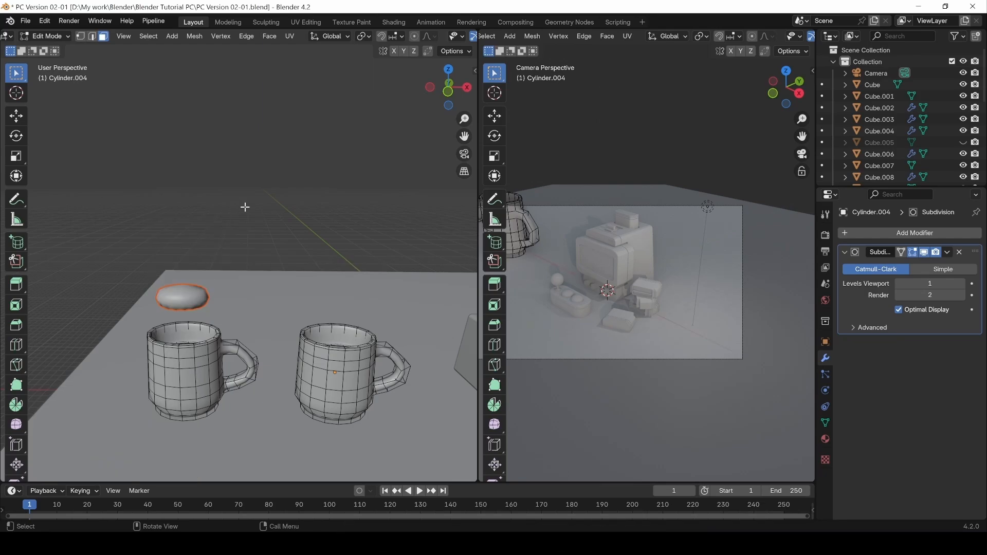
pyautogui.press('Tab')
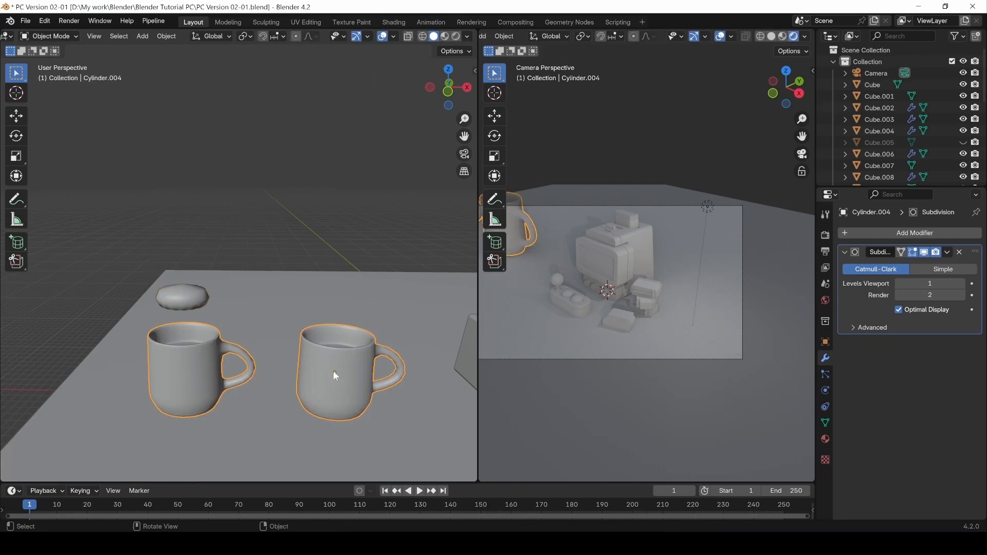
# Separate the right mug from the joined mugs into its own object, Cylinder.005.
pyautogui.click(188, 304)
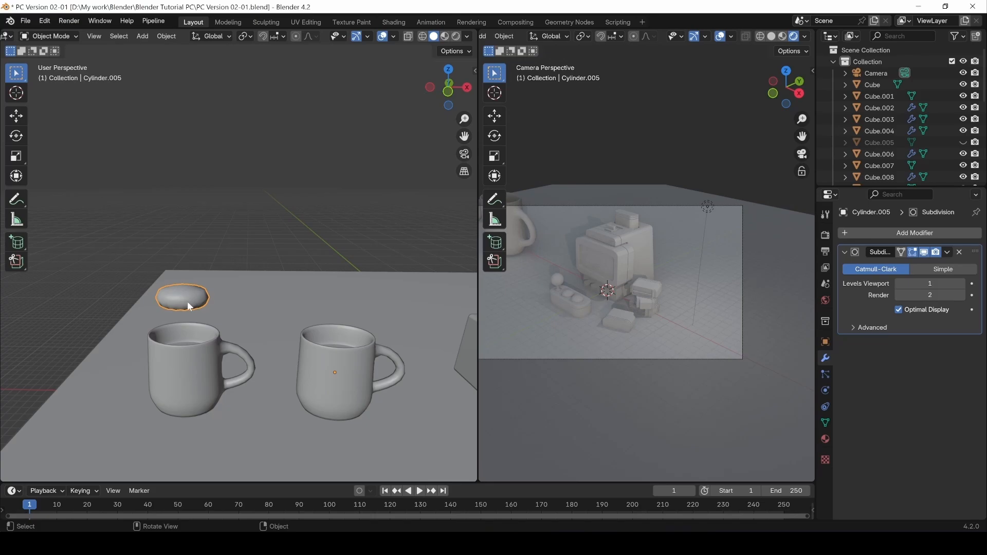
pyautogui.click(179, 344)
pyautogui.press('Tab')
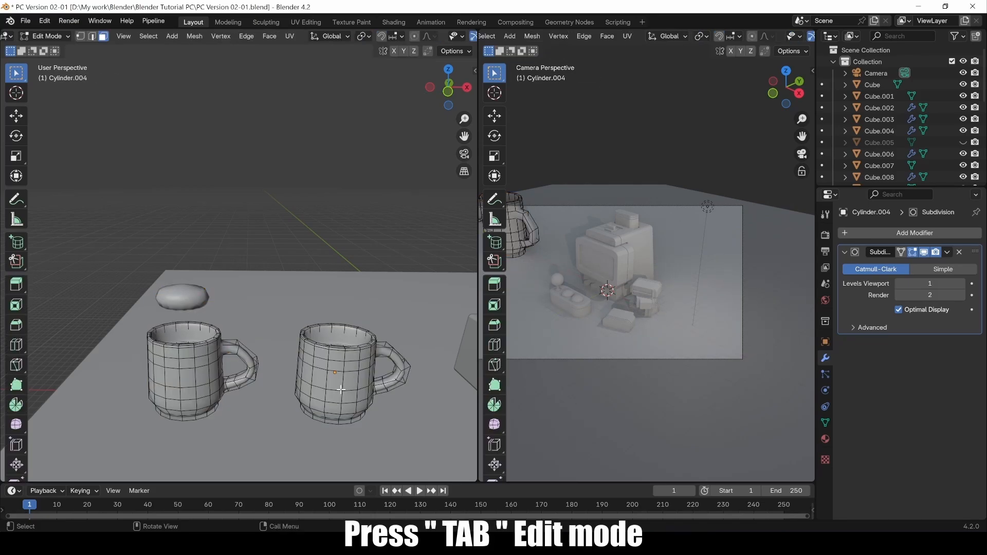
pyautogui.click(340, 385)
pyautogui.press('l')
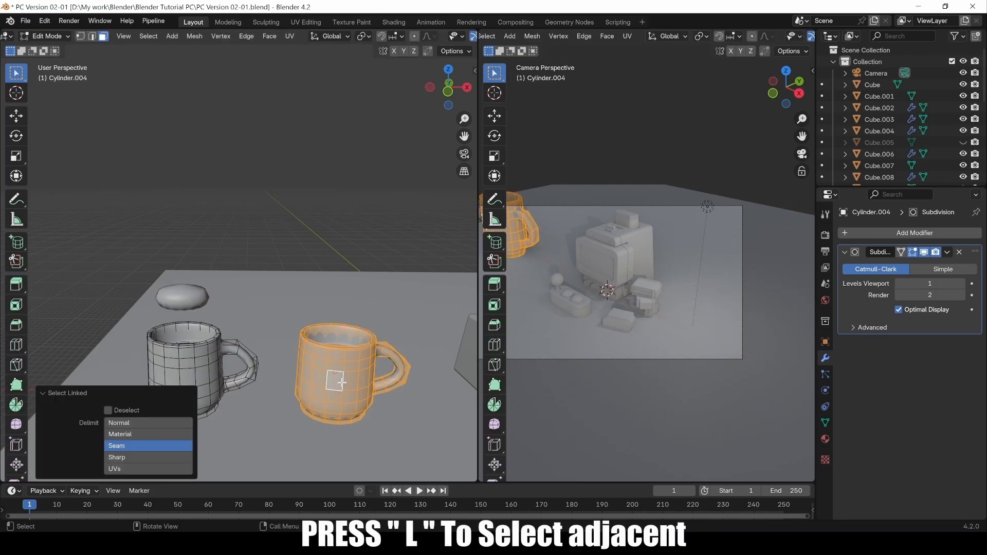
pyautogui.press('p')
pyautogui.click(341, 382)
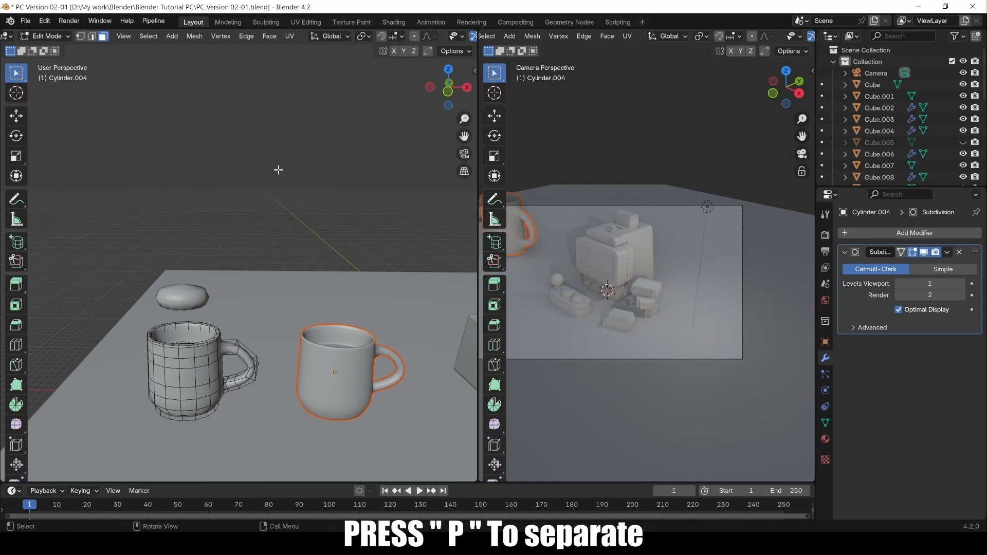
pyautogui.press('Tab')
pyautogui.click(187, 365)
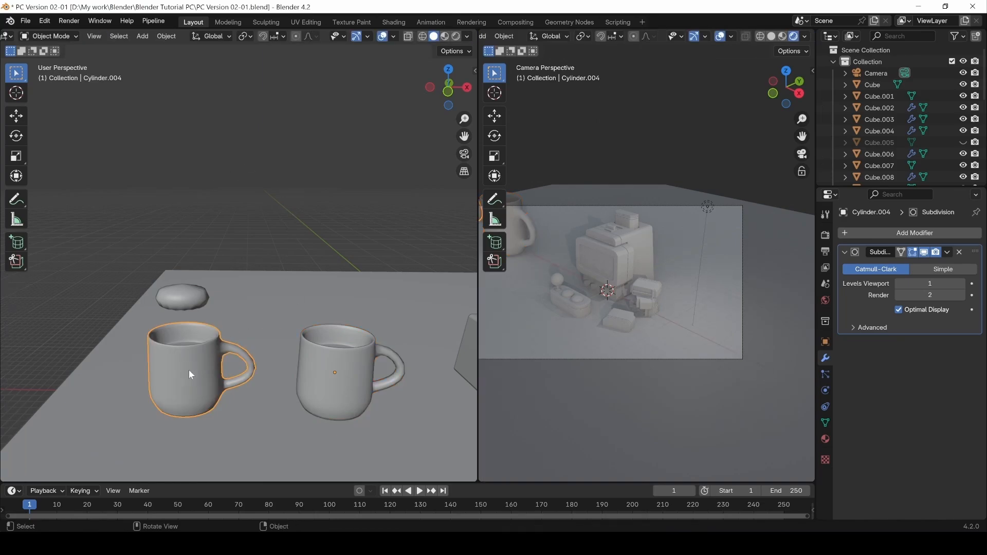
pyautogui.click(352, 383)
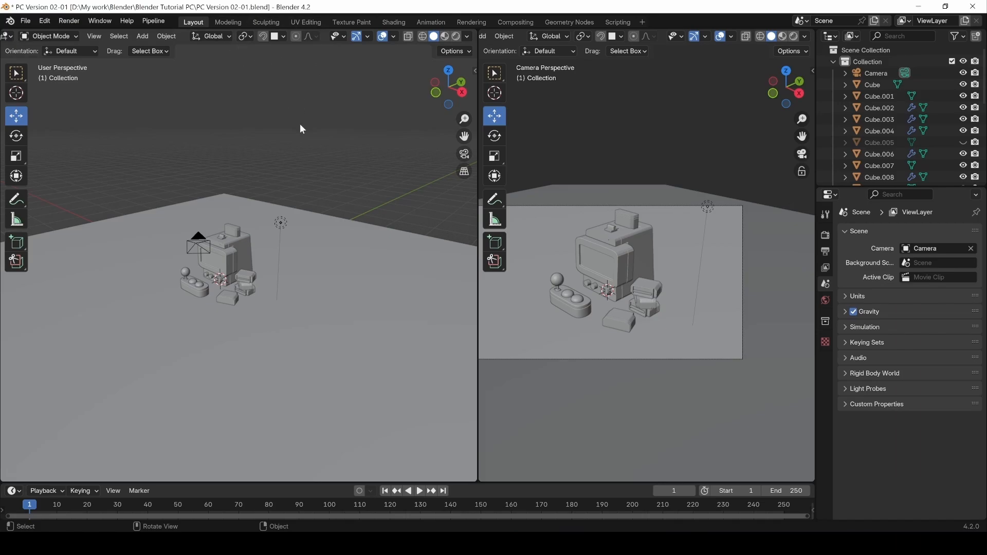
# Add a new plane, Plane.002, and shift it 14.128 m along X.
pyautogui.scroll(2, 243, 313)
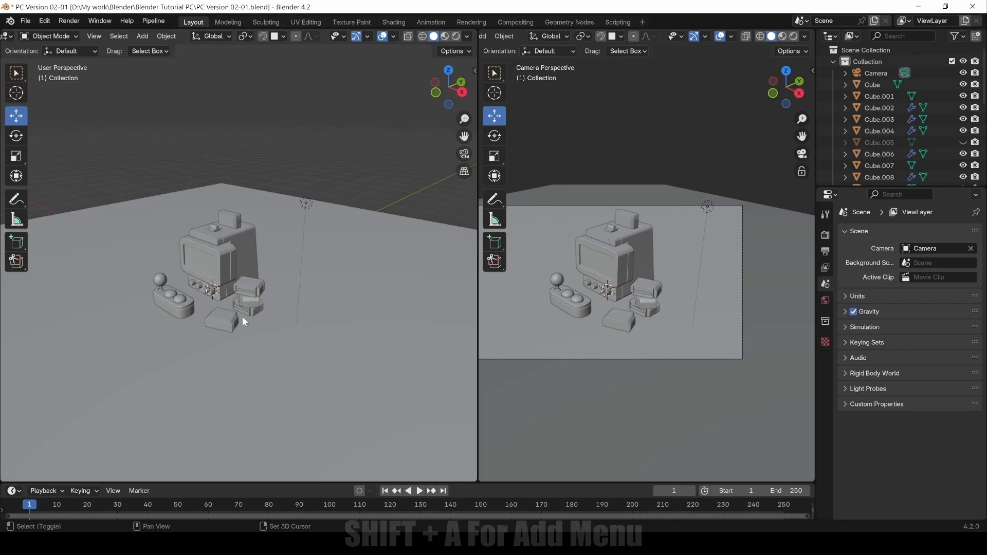
pyautogui.hotkey('shift', 'a')
pyautogui.moveTo(238, 307)
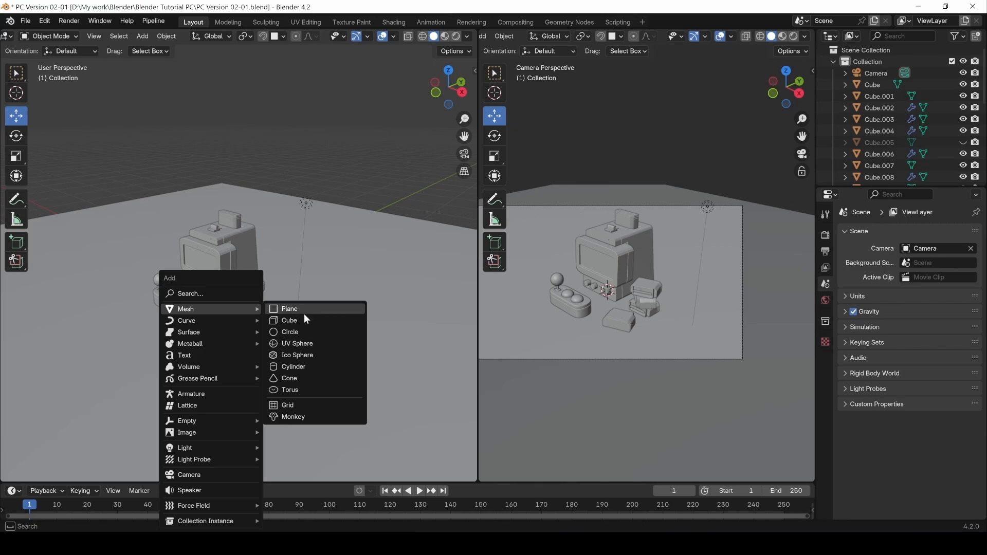
pyautogui.click(301, 309)
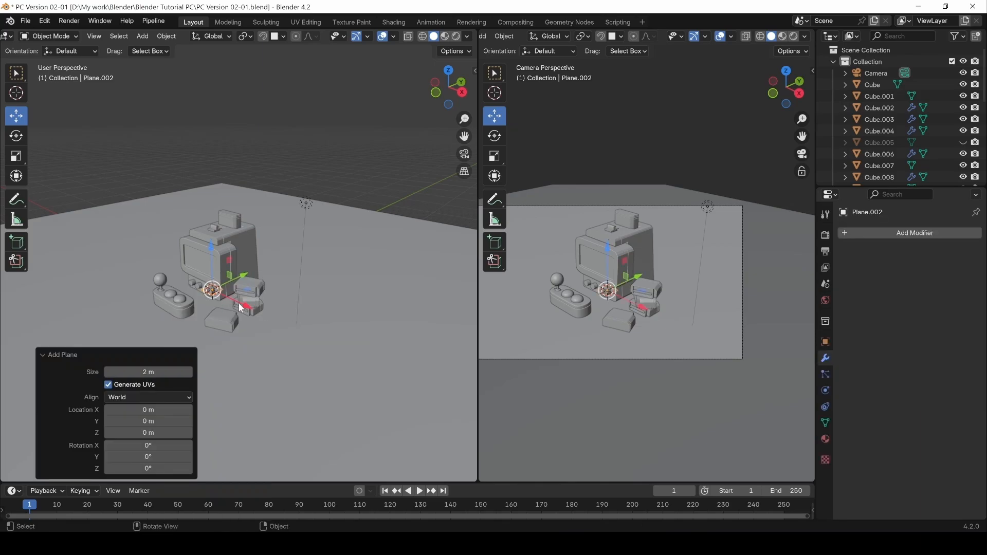
pyautogui.press('g')
pyautogui.press('x')
pyautogui.click(339, 346)
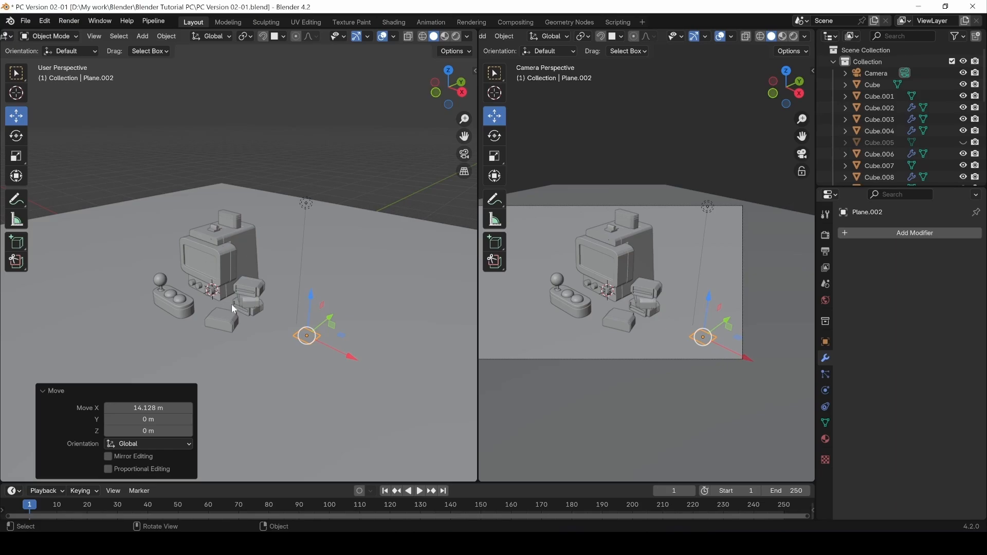
# Turn snapping on, disable Align Rotation to Target, and test-slide the plane along Y.
pyautogui.click(262, 37)
pyautogui.click(284, 38)
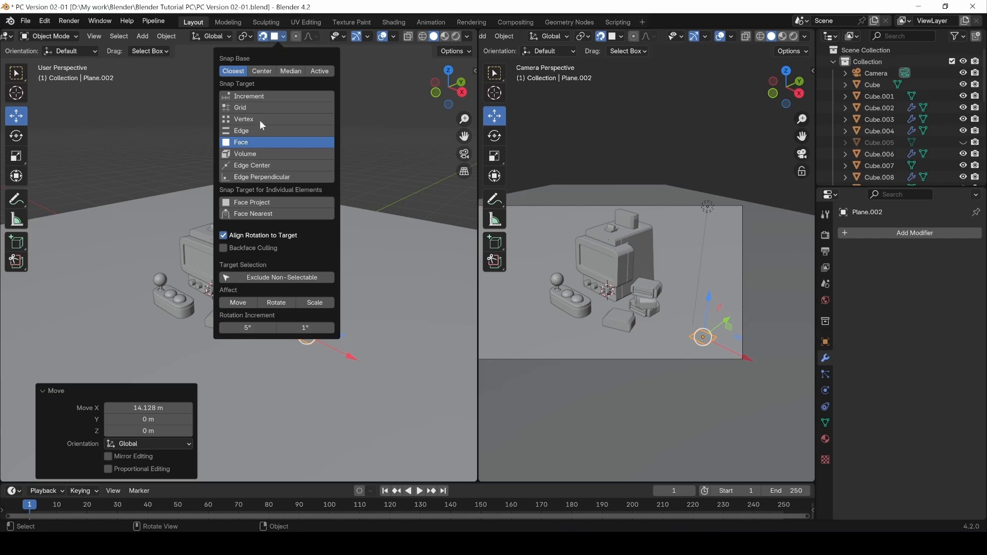
pyautogui.click(223, 236)
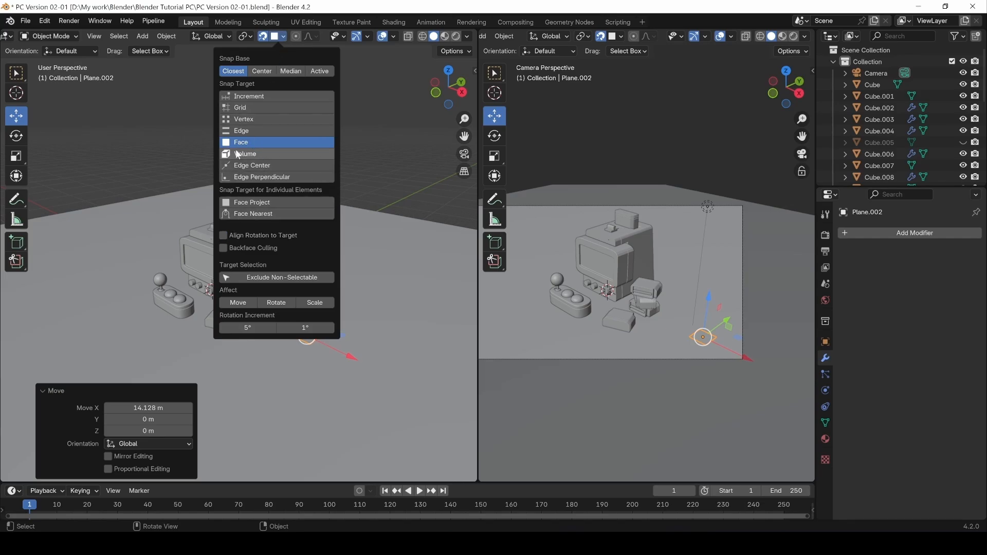
pyautogui.click(247, 97)
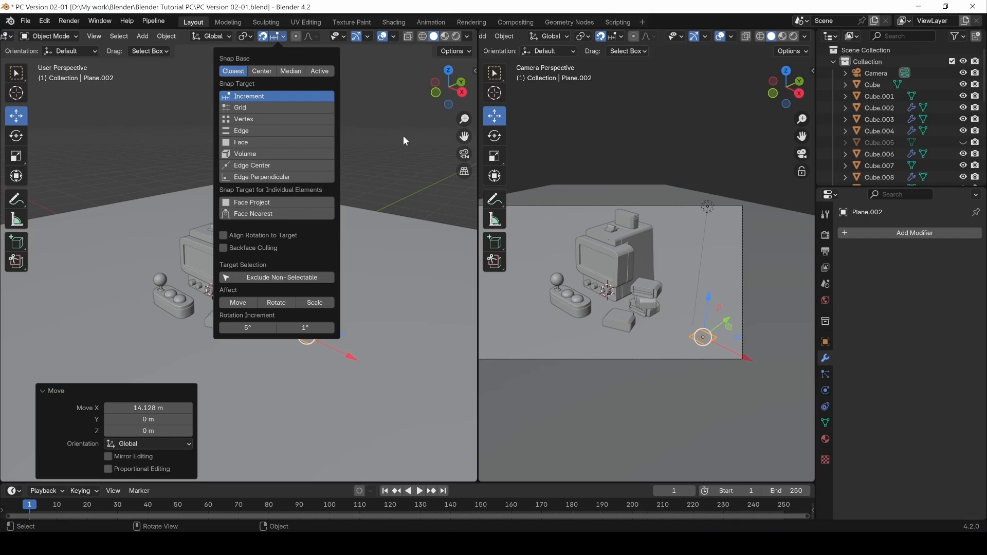
pyautogui.click(281, 36)
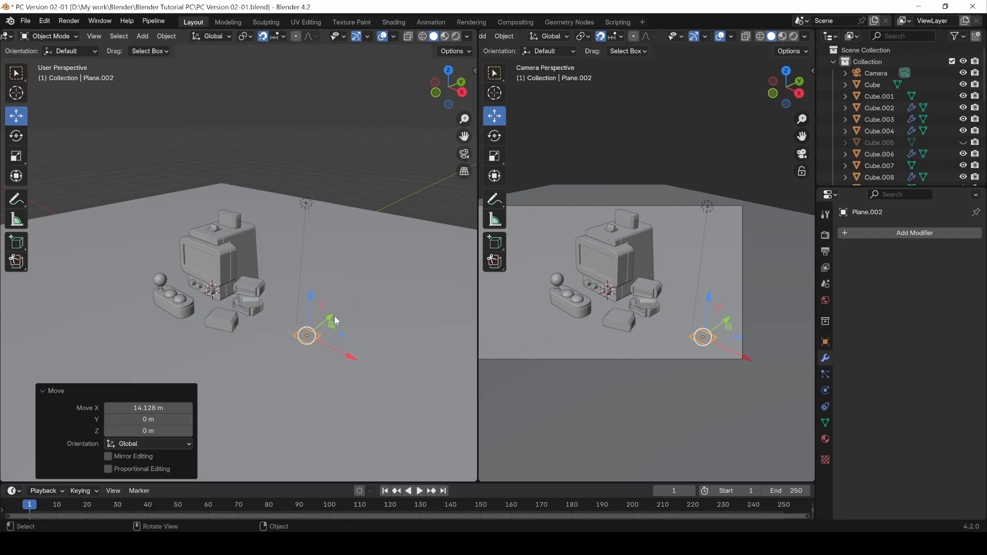
pyautogui.moveTo(327, 316)
pyautogui.mouseDown()
pyautogui.moveTo(360, 293)
pyautogui.moveTo(355, 324)
pyautogui.moveTo(386, 280)
pyautogui.moveTo(352, 307)
pyautogui.moveTo(332, 276)
pyautogui.moveTo(325, 316)
pyautogui.mouseUp()
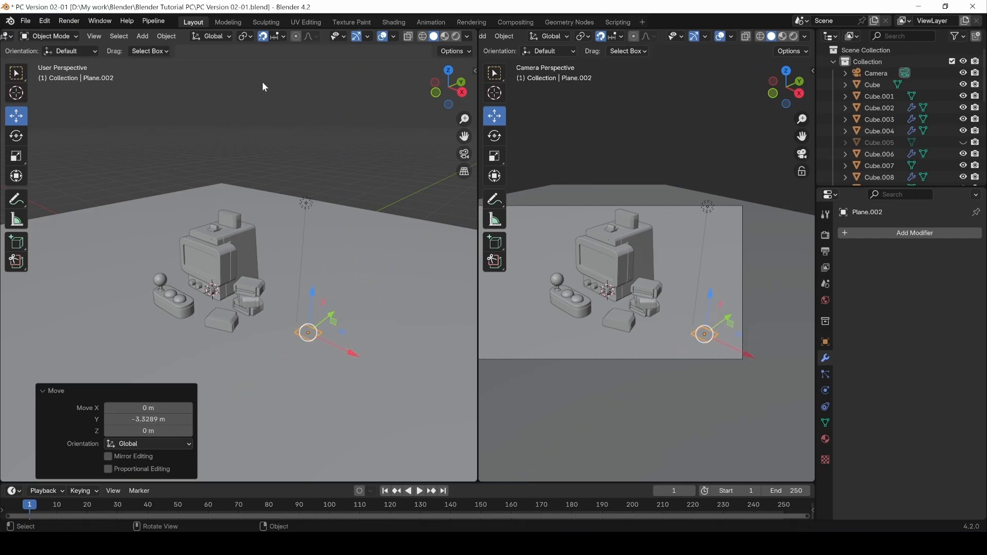
# Make snapping affect Move and Rotate and set the Snap Target to Face.
pyautogui.click(274, 38)
pyautogui.click(278, 38)
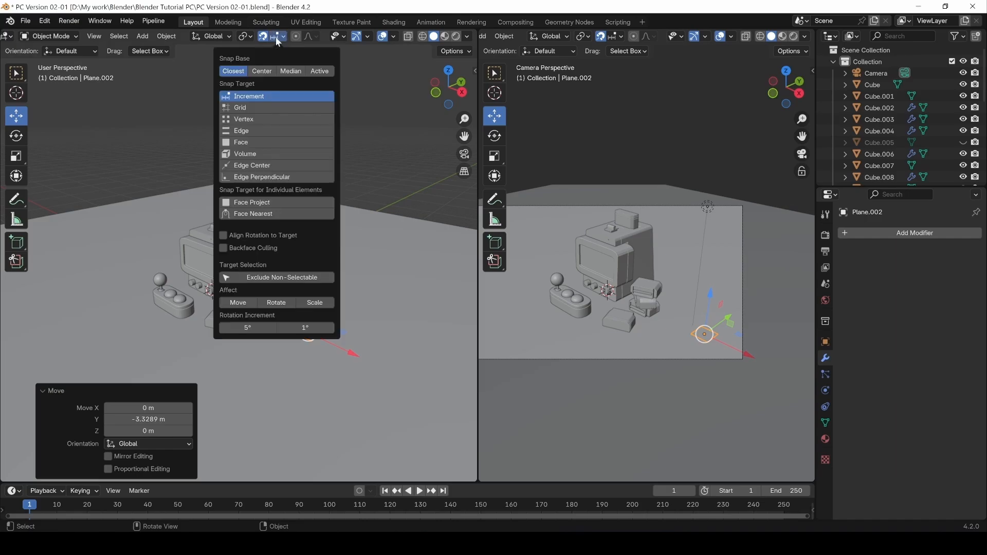
pyautogui.click(238, 303)
pyautogui.click(276, 303)
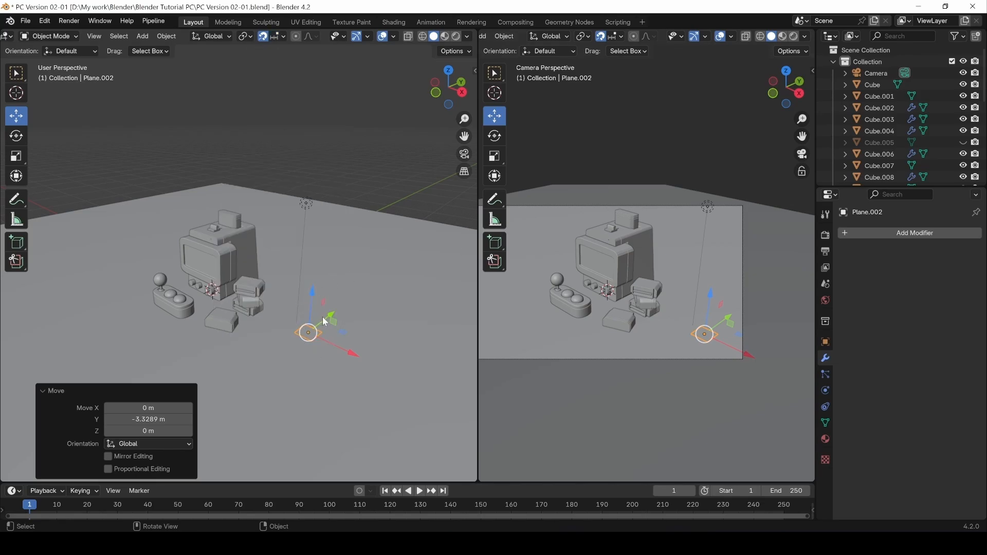
pyautogui.moveTo(325, 321)
pyautogui.mouseDown()
pyautogui.moveTo(399, 284)
pyautogui.moveTo(340, 321)
pyautogui.moveTo(304, 328)
pyautogui.moveTo(294, 285)
pyautogui.moveTo(308, 318)
pyautogui.mouseUp()
pyautogui.click(279, 37)
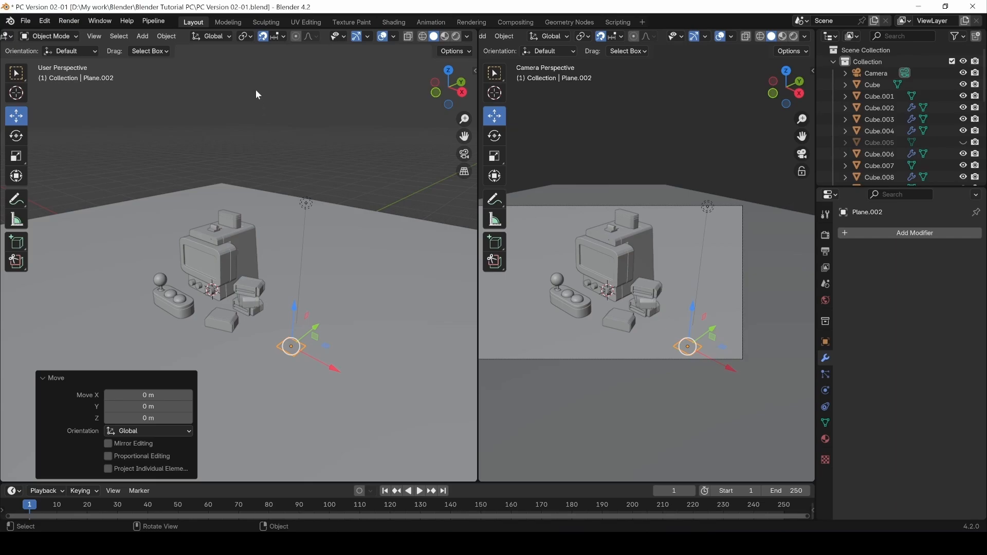
pyautogui.click(283, 36)
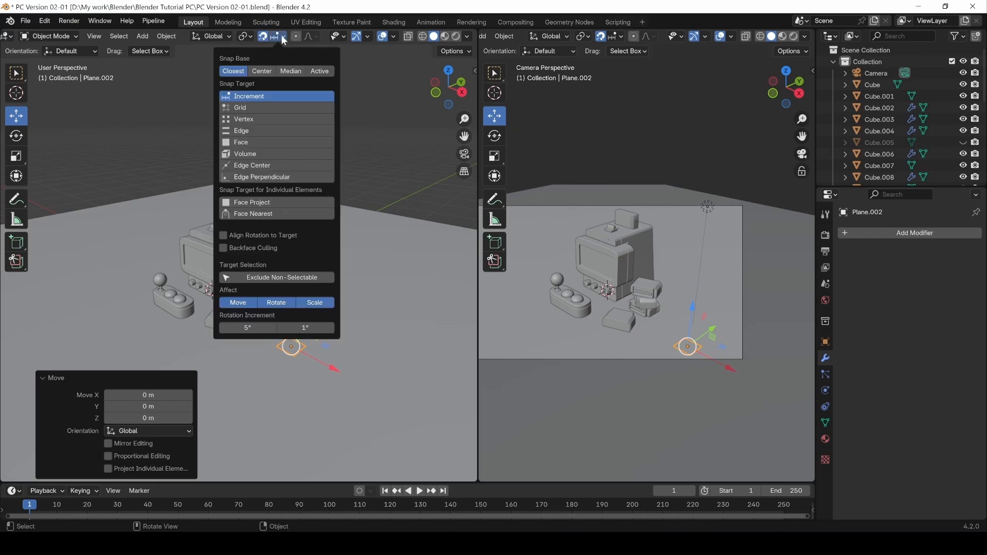
pyautogui.click(242, 142)
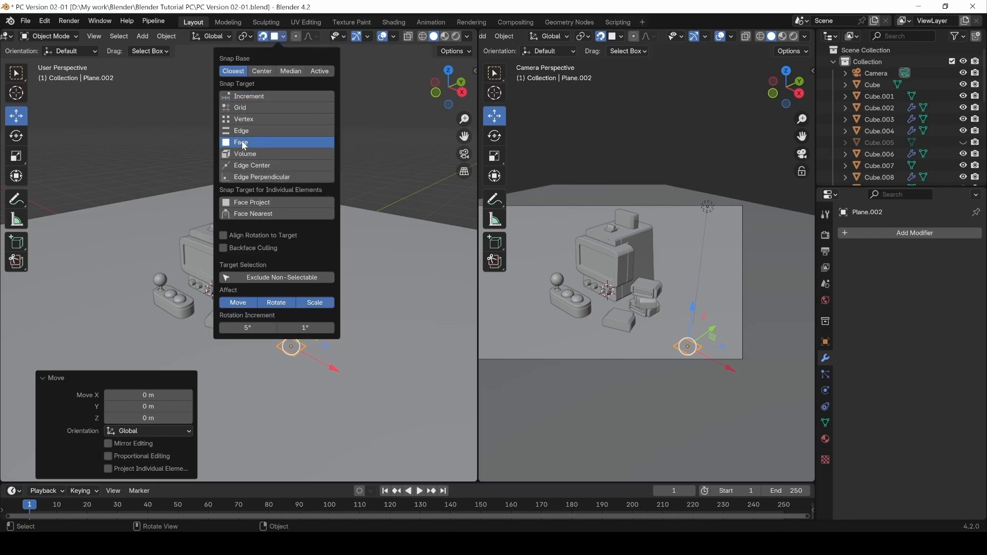
pyautogui.click(279, 38)
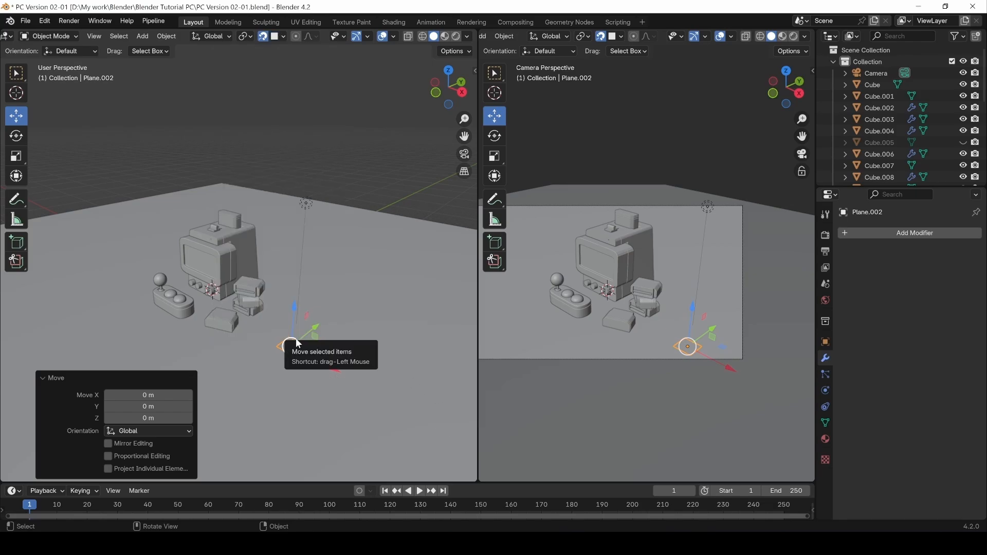
# Snap Plane.002 onto the cabinet's side face and frame it in the view.
pyautogui.moveTo(291, 346); pyautogui.dragTo(247, 248)
pyautogui.scroll(5, 263, 252)
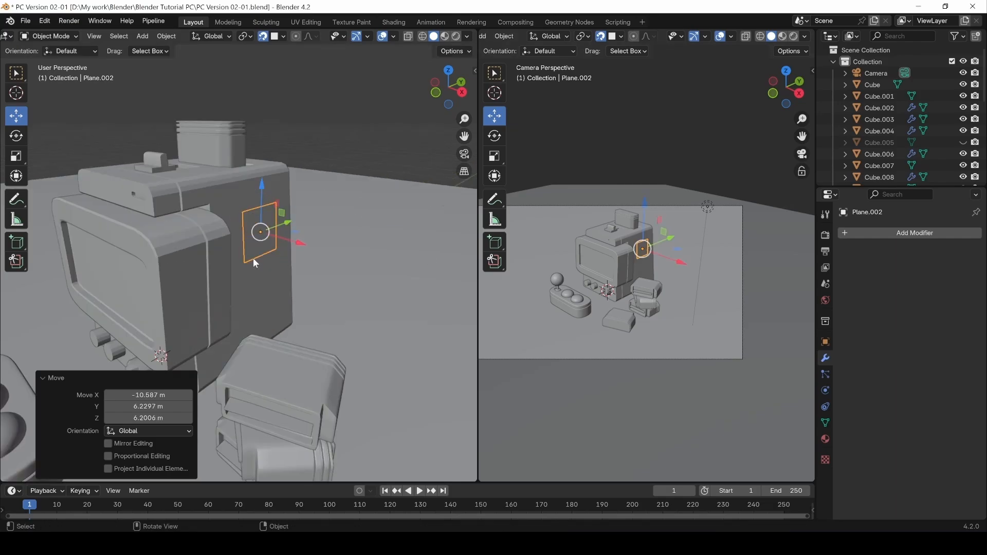
pyautogui.press('KP_Decimal')
pyautogui.press('KP_Decimal')
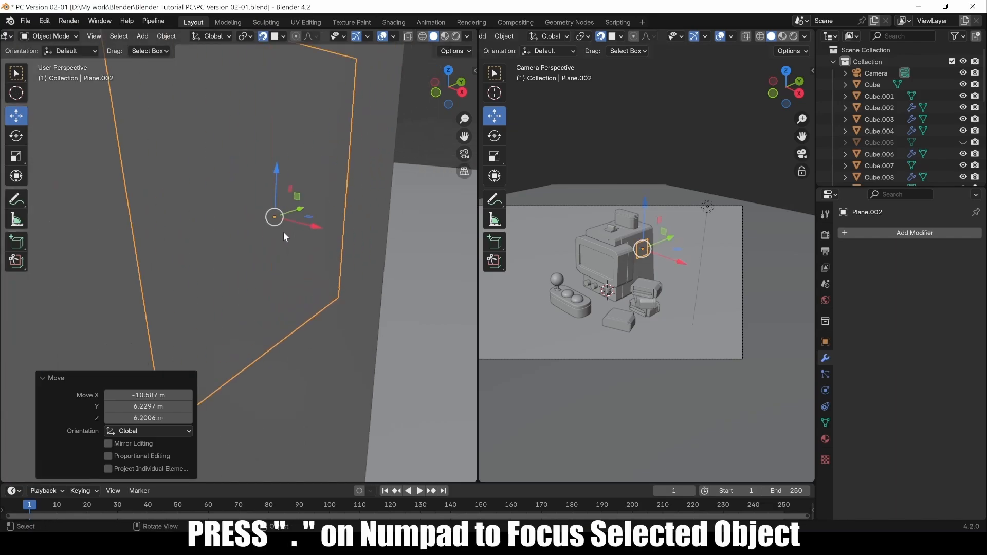
pyautogui.scroll(-3, 300, 231)
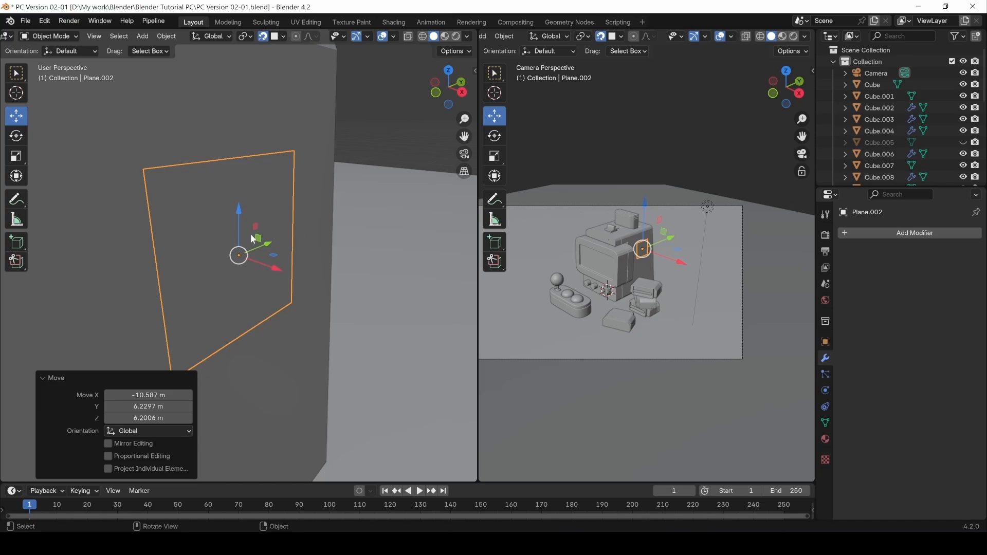
pyautogui.scroll(-1, 249, 233)
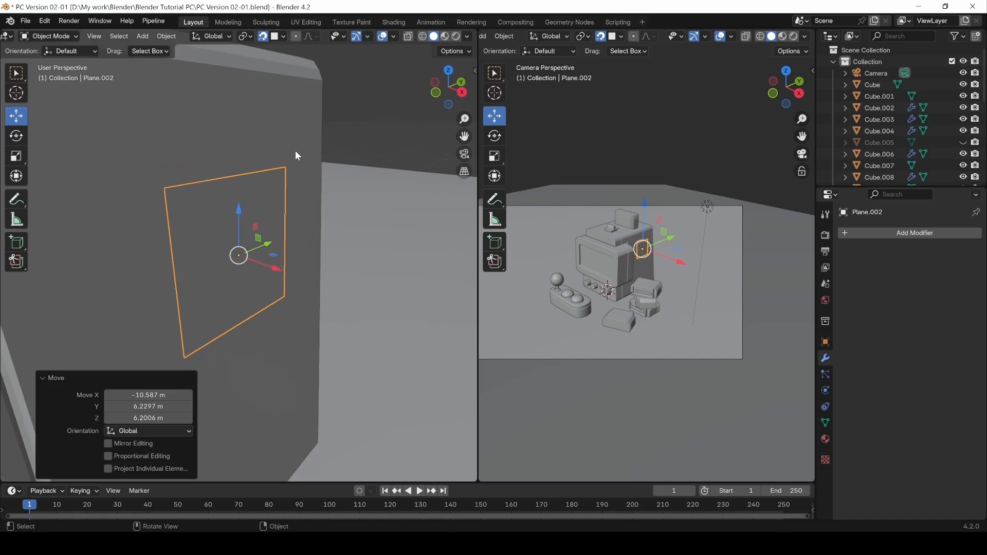
# Turn snapping off and add a Solidify modifier to the plane.
pyautogui.click(262, 36)
pyautogui.click(282, 37)
pyautogui.click(251, 98)
pyautogui.click(914, 233)
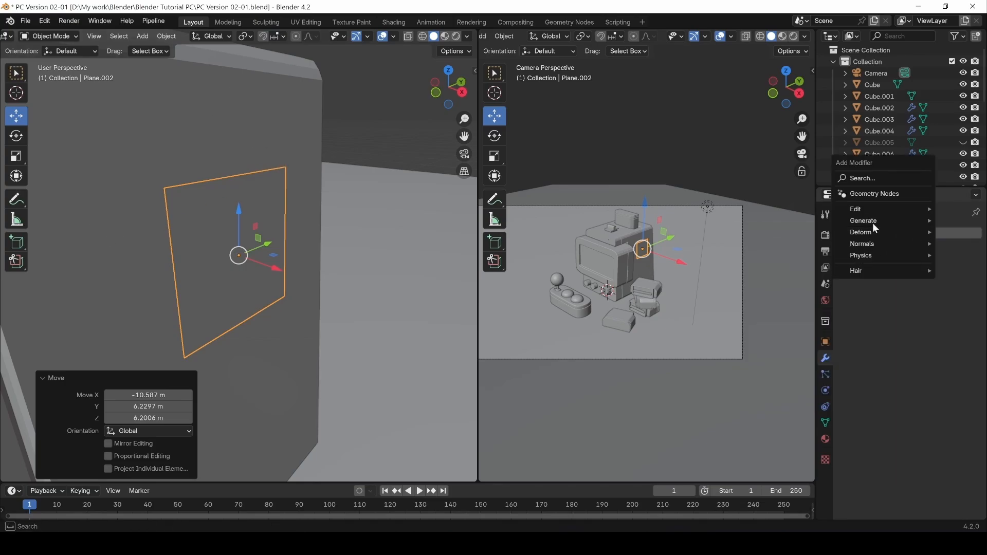
pyautogui.moveTo(876, 228)
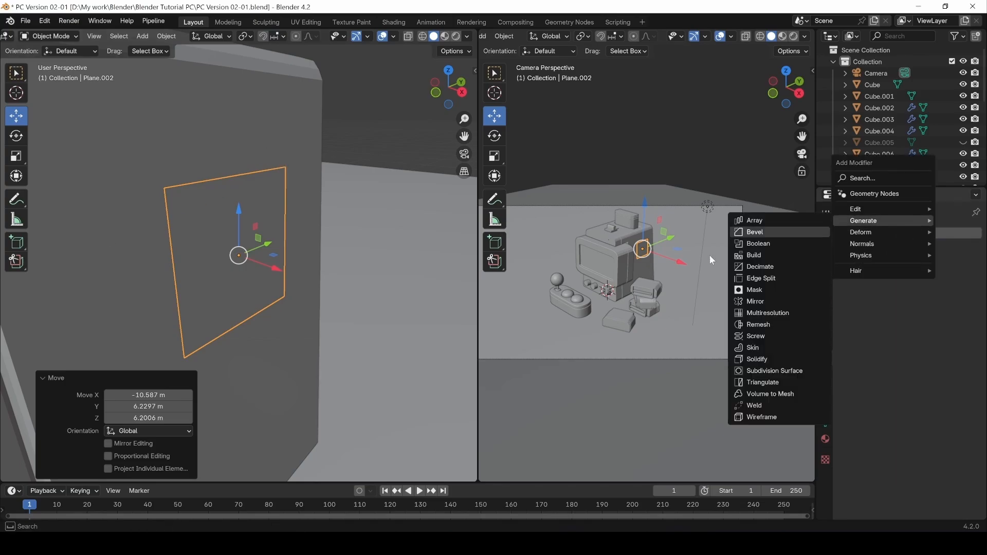
pyautogui.click(765, 360)
# Set the Solidify offset to 1, adjust the thickness, and apply the modifier.
pyautogui.click(920, 297)
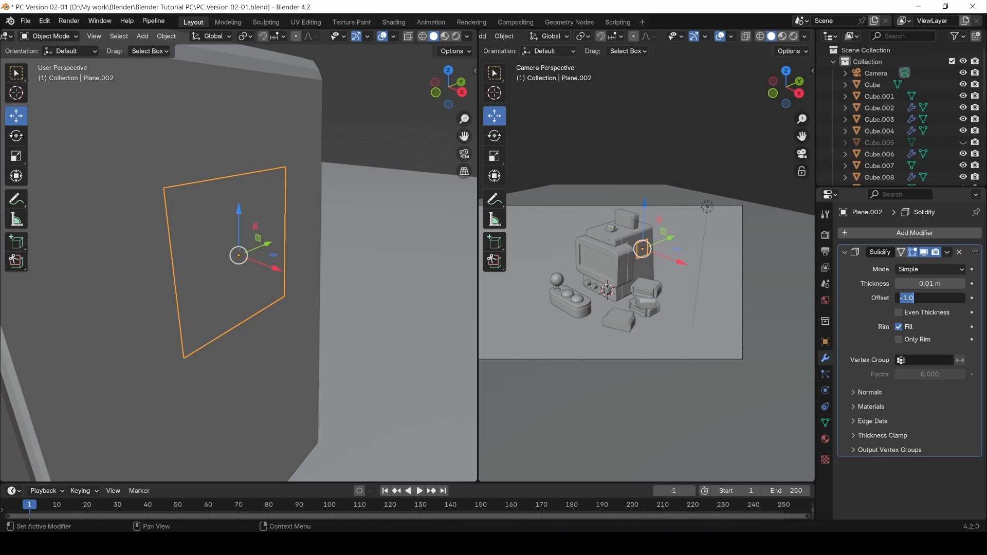
pyautogui.write('1')
pyautogui.press('Return')
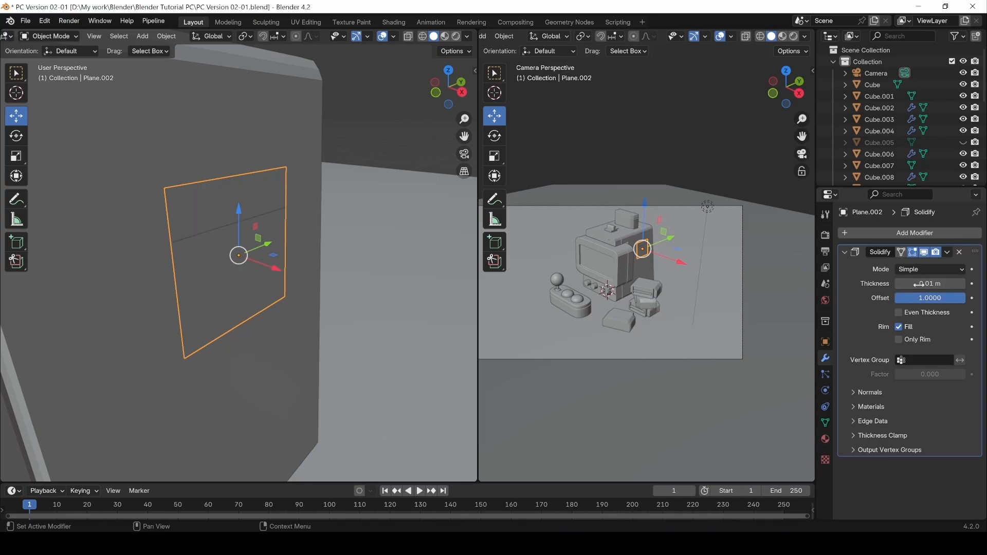
pyautogui.moveTo(919, 284); pyautogui.dragTo(933, 284)
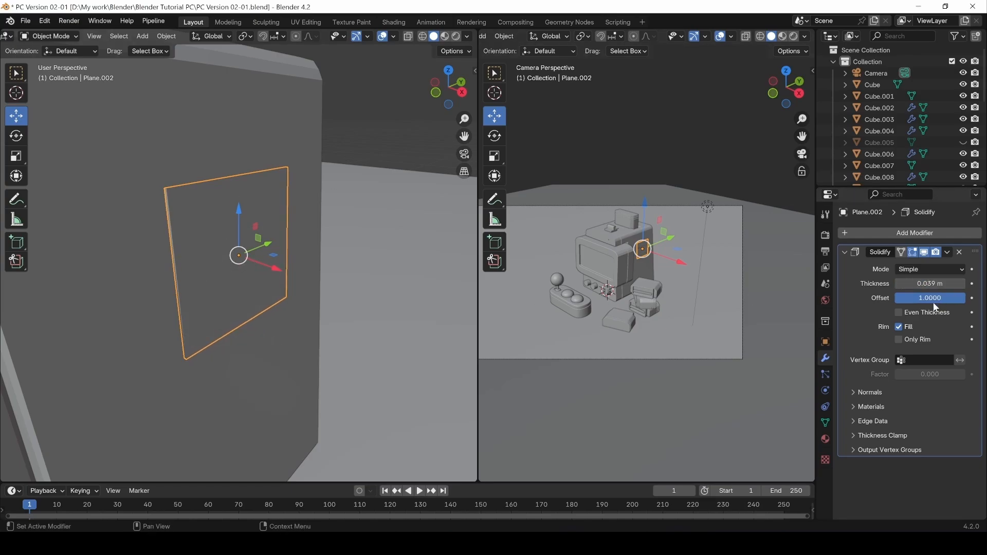
pyautogui.click(946, 252)
pyautogui.click(914, 266)
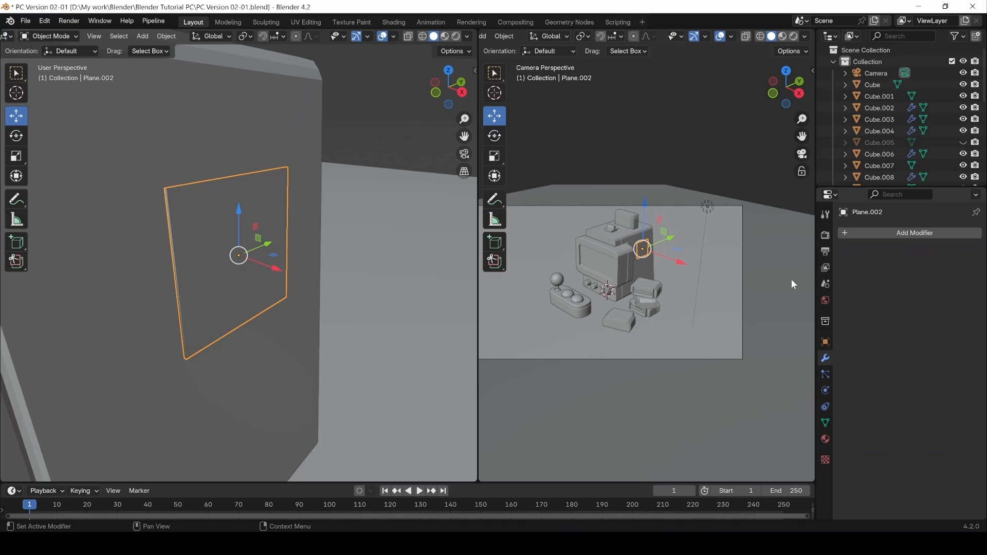
pyautogui.click(363, 134)
pyautogui.click(180, 225)
# In Edit Mode, subdivide the plane three times into an 8 by 8 grid.
pyautogui.press('Tab')
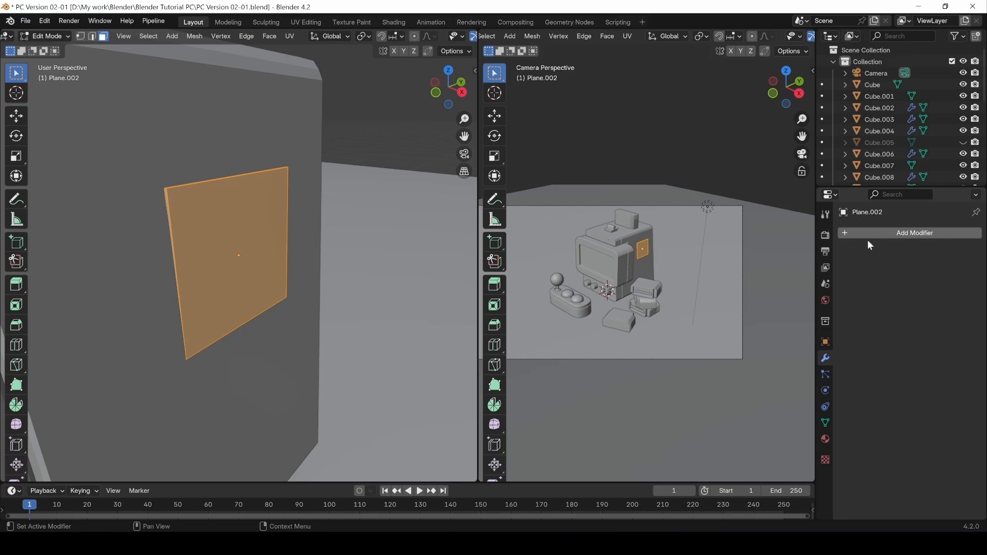
pyautogui.rightClick(218, 221)
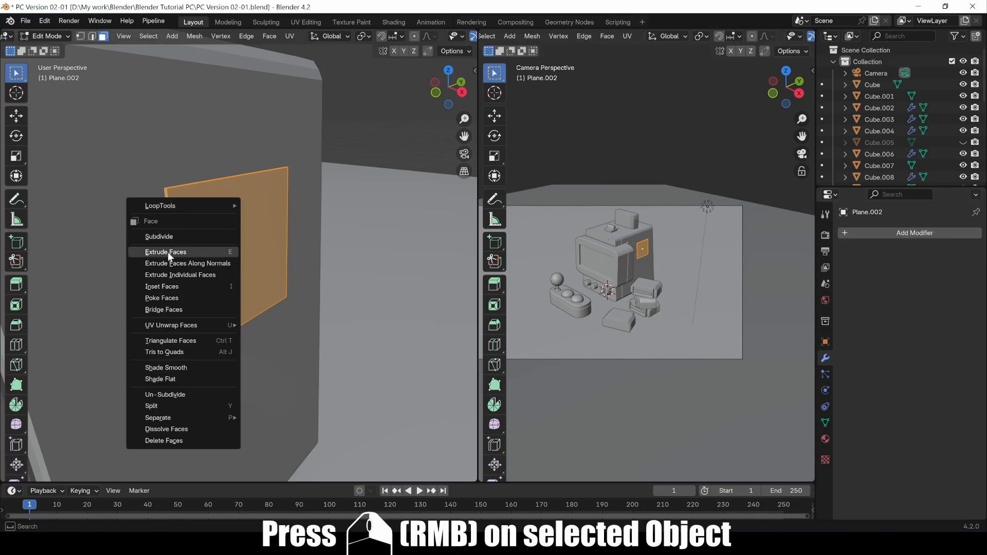
pyautogui.click(177, 238)
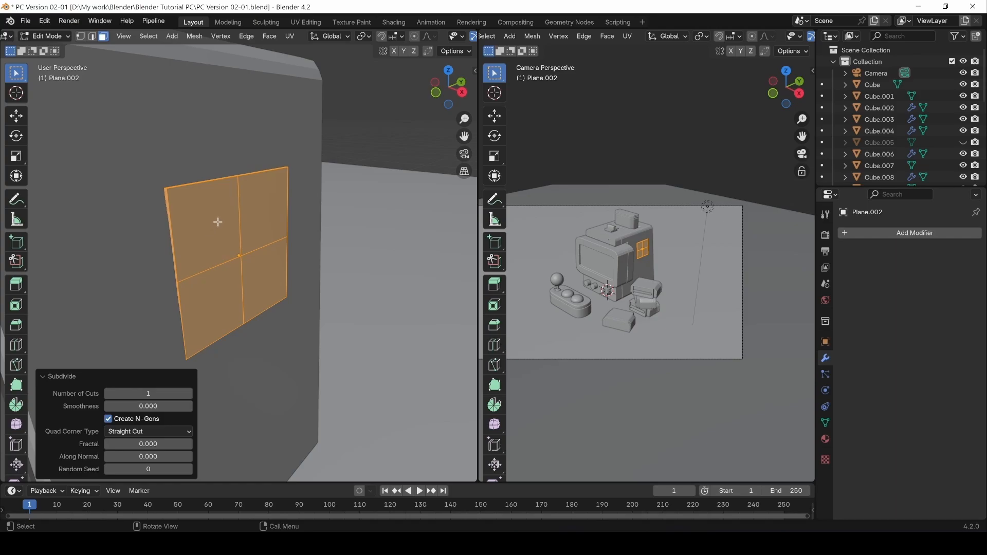
pyautogui.rightClick(218, 222)
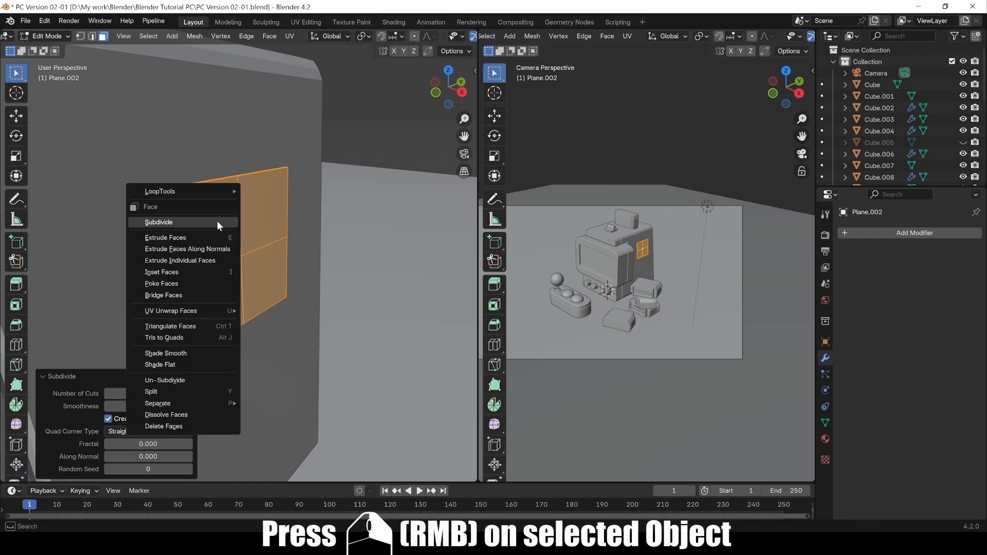
pyautogui.click(161, 222)
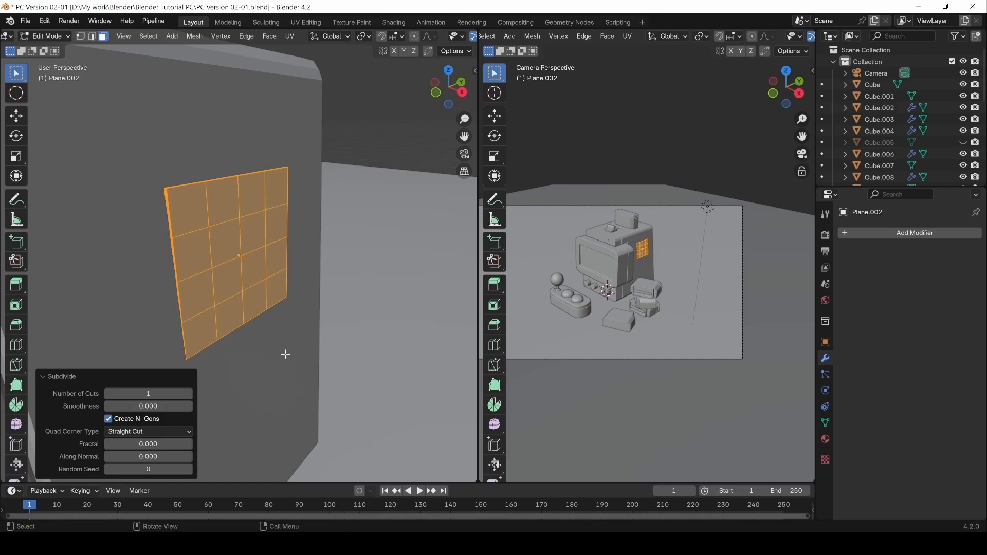
pyautogui.rightClick(230, 243)
pyautogui.click(169, 243)
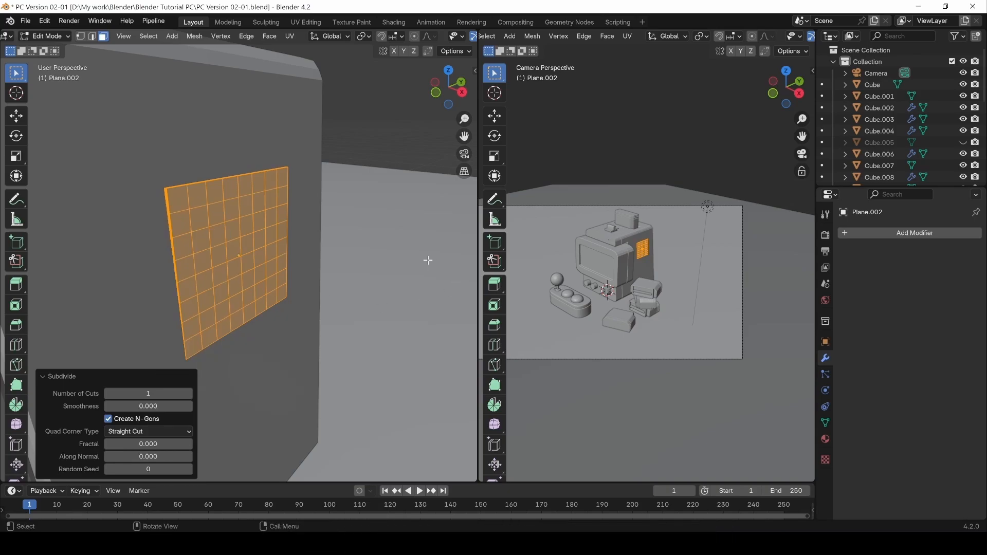
# Test subdividing a single grid face, undo it, and deselect the face.
pyautogui.click(216, 255)
pyautogui.click(216, 213)
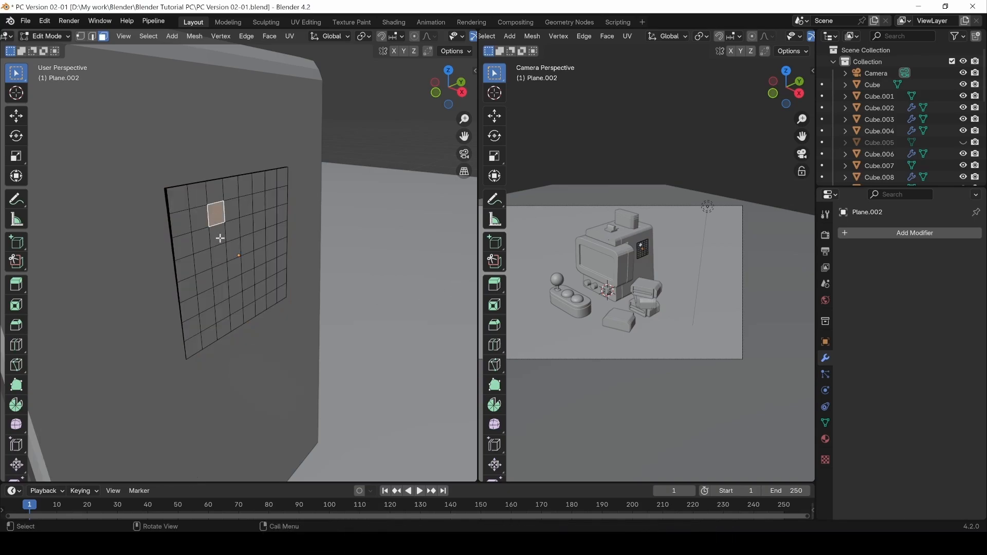
pyautogui.rightClick(194, 215)
pyautogui.click(193, 215)
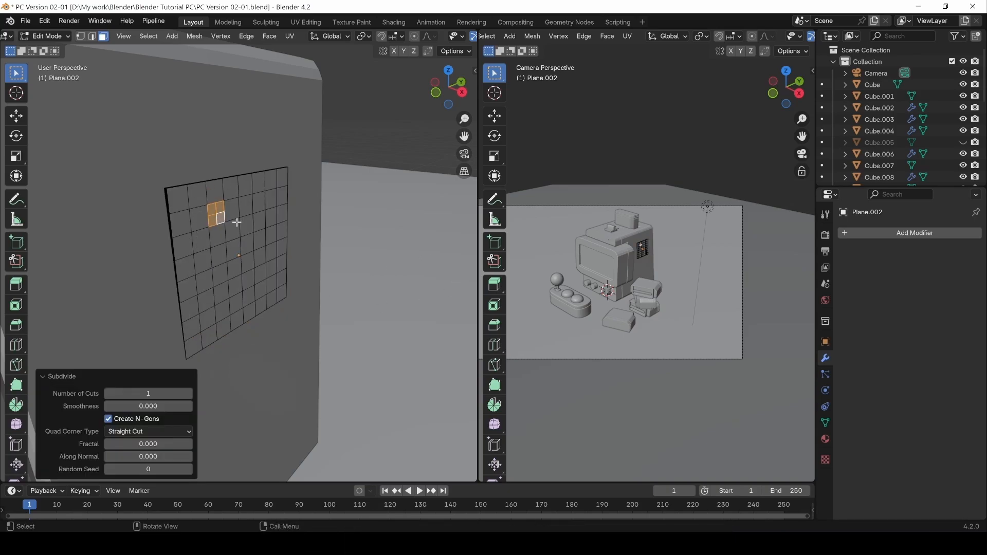
pyautogui.hotkey('ctrl', 'z')
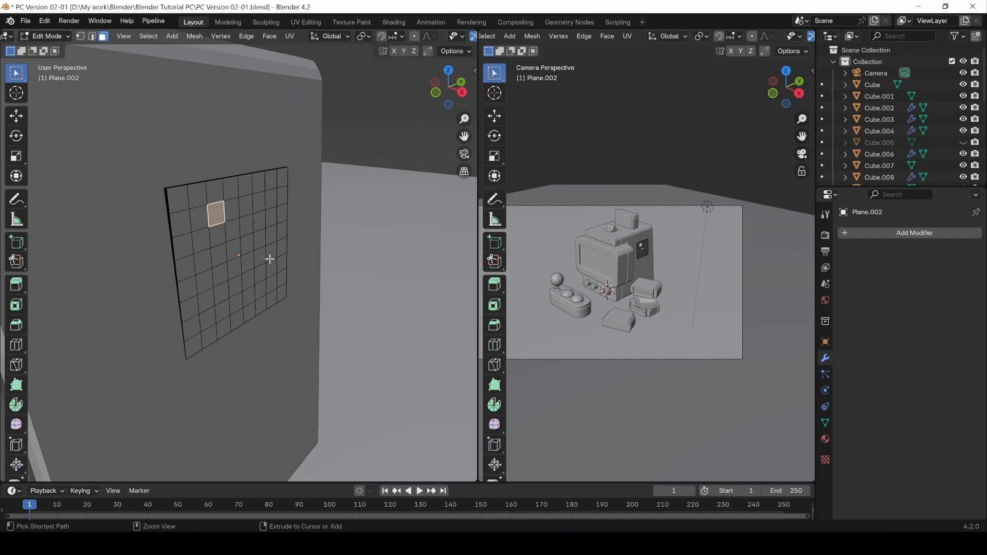
pyautogui.click(375, 130)
# Add a Simple Deform modifier and try Twist angles, including 101°, on the X, Y and Z axes.
pyautogui.press('Tab')
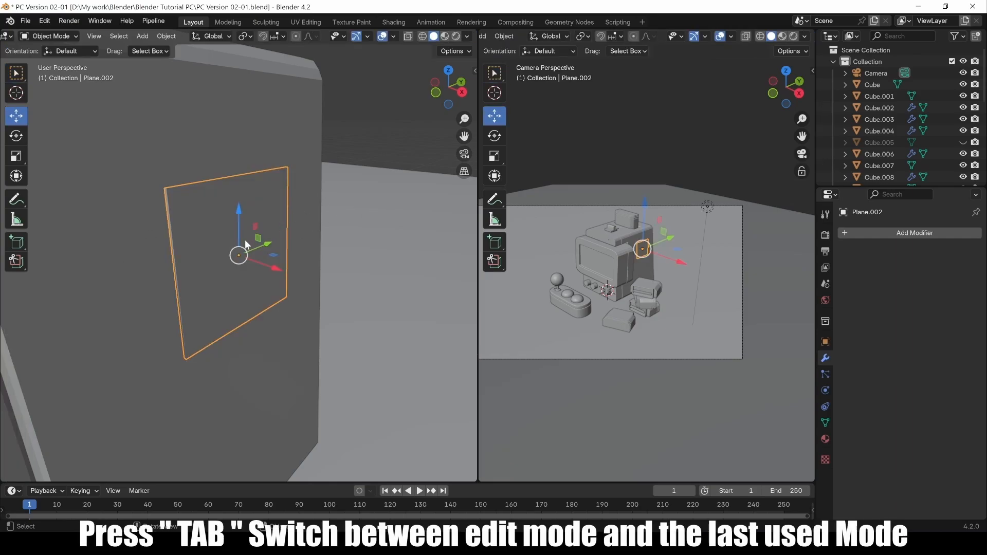
pyautogui.click(886, 233)
pyautogui.moveTo(900, 235)
pyautogui.moveTo(844, 245)
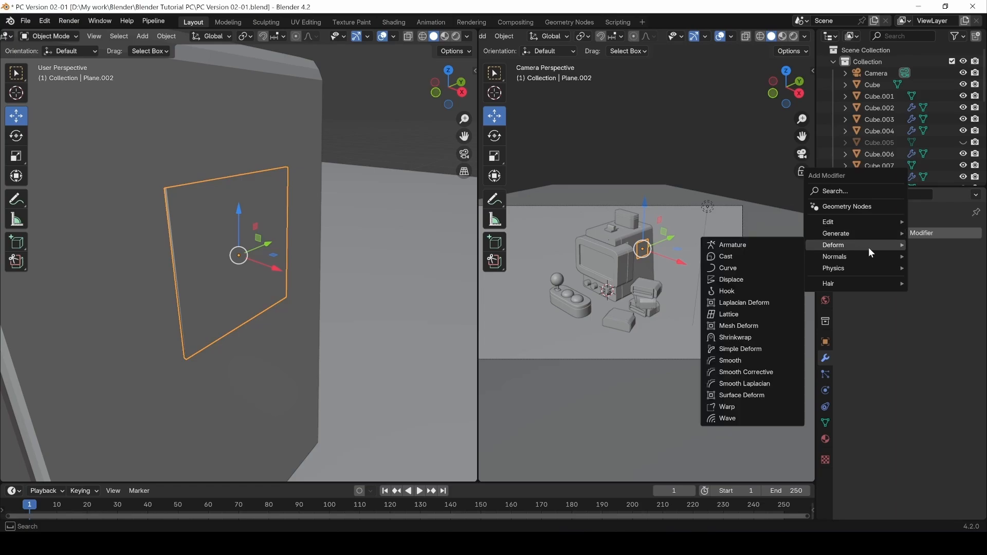
pyautogui.click(740, 349)
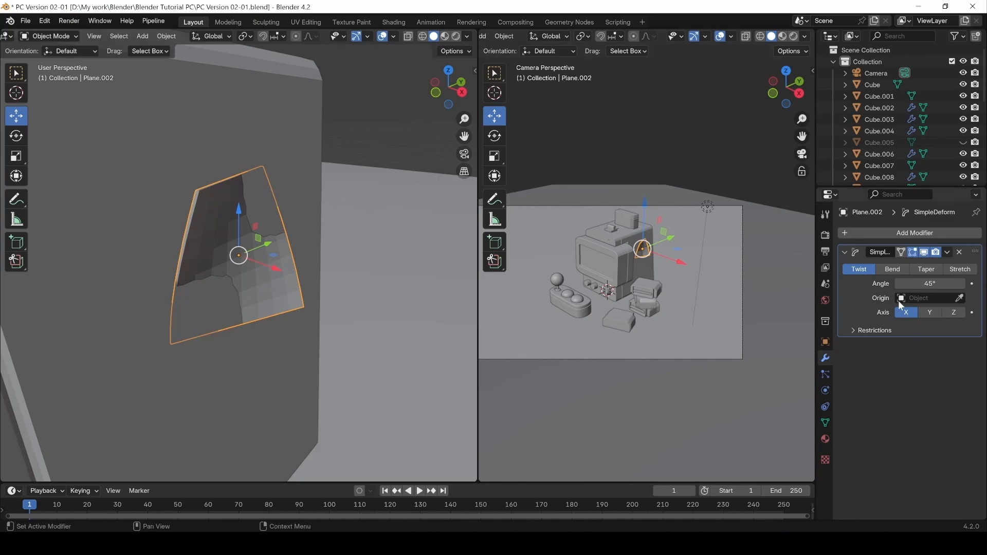
pyautogui.moveTo(926, 284); pyautogui.dragTo(847, 292)
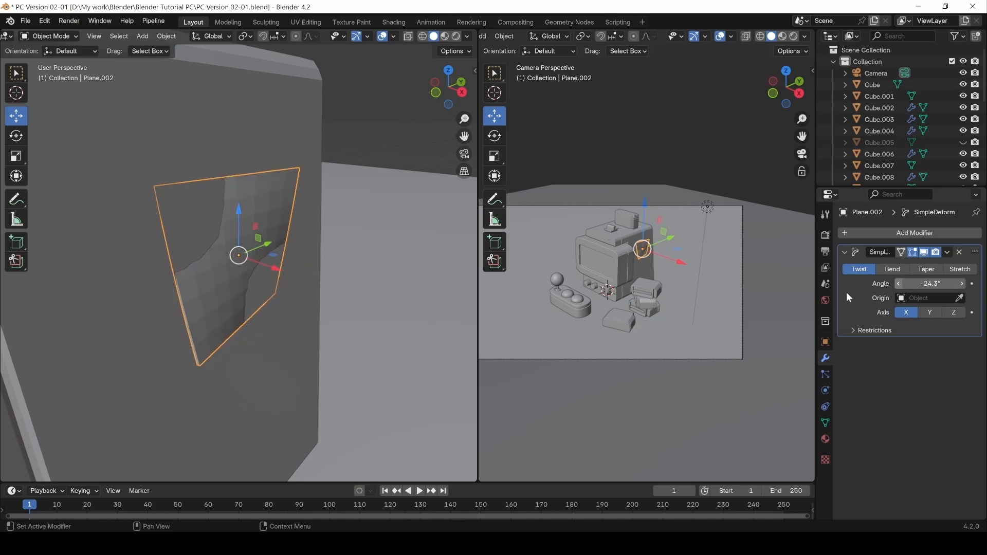
pyautogui.click(930, 312)
pyautogui.moveTo(929, 283); pyautogui.dragTo(966, 283)
pyautogui.click(946, 313)
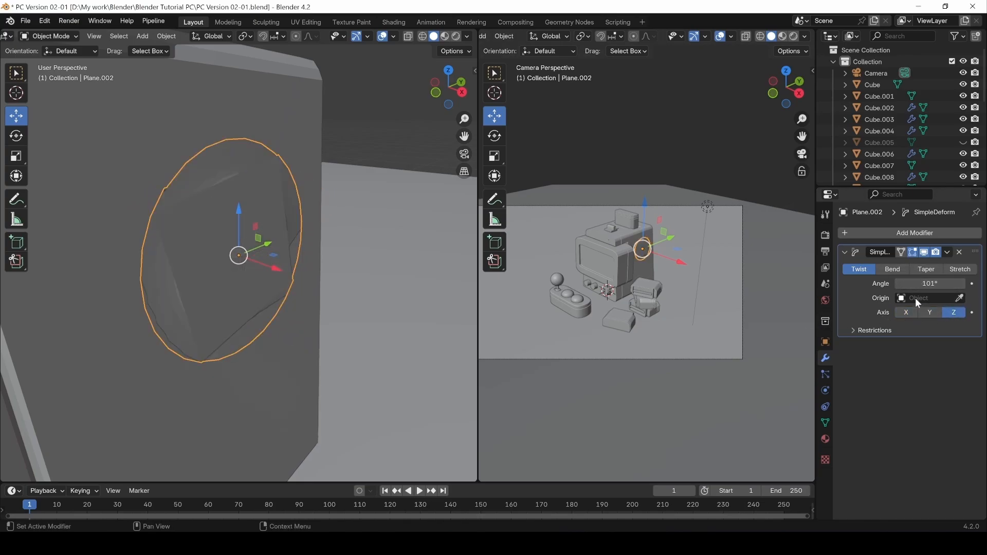
pyautogui.click(906, 312)
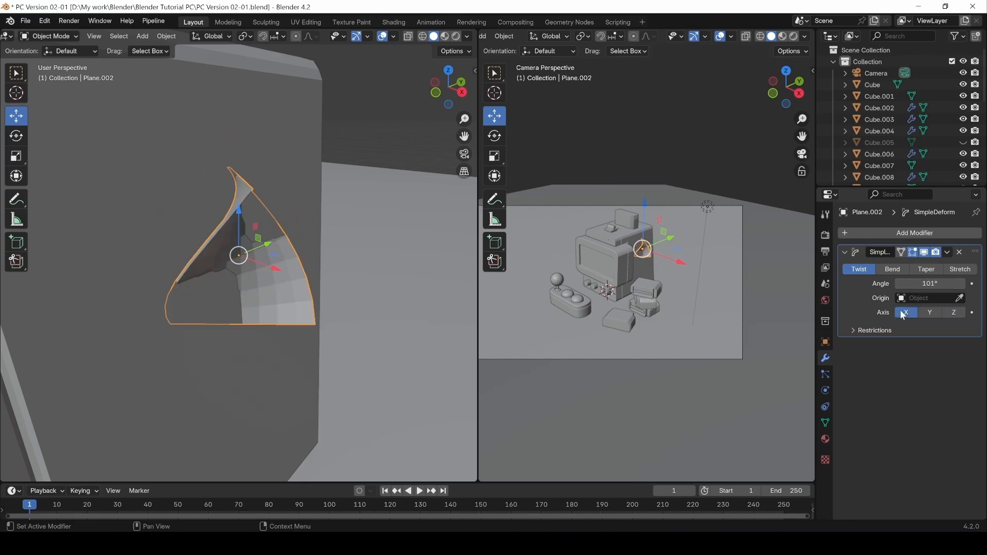
# Switch the deform to Bend and settle on the X axis at 101°.
pyautogui.click(886, 271)
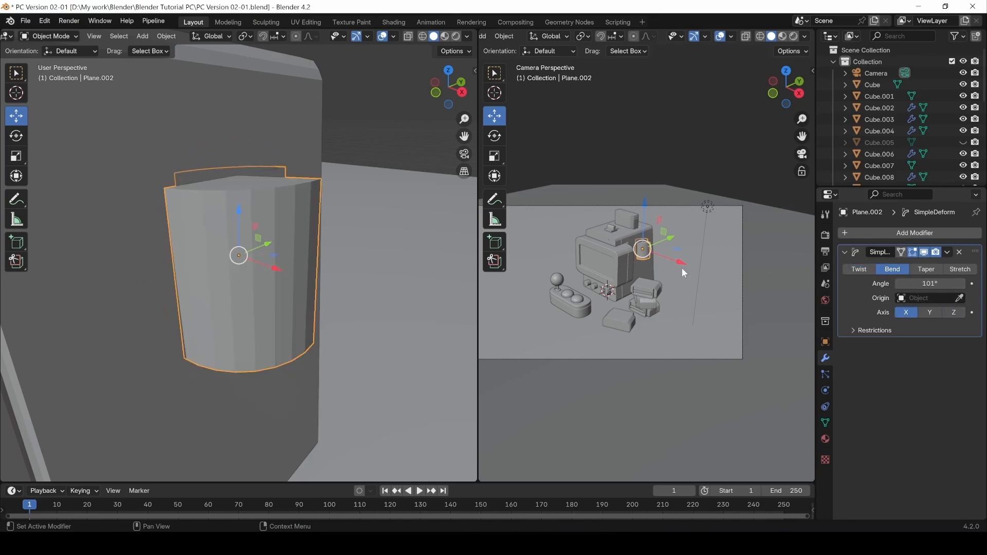
pyautogui.moveTo(347, 229); pyautogui.dragTo(185, 239, button='middle')
pyautogui.click(929, 312)
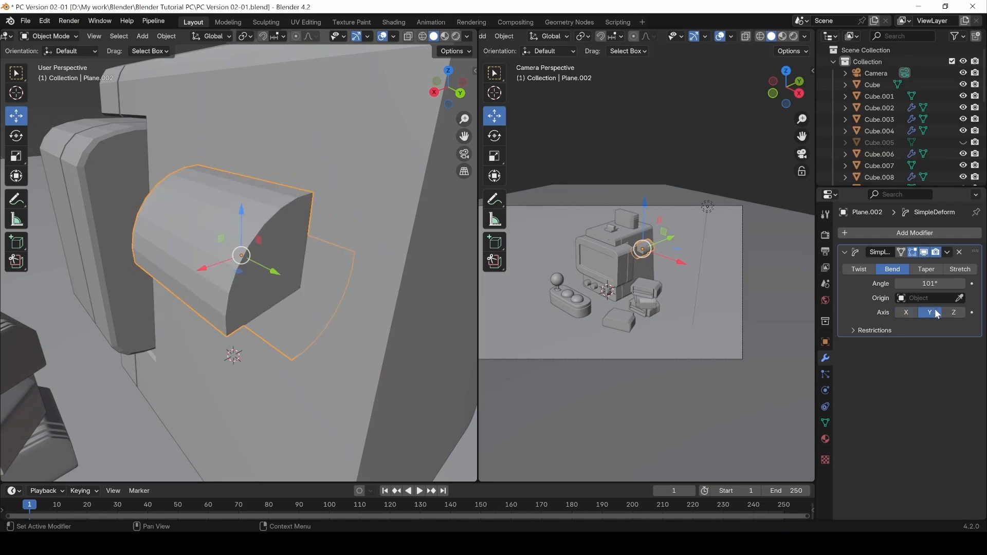
pyautogui.click(953, 313)
pyautogui.click(920, 311)
pyautogui.click(908, 313)
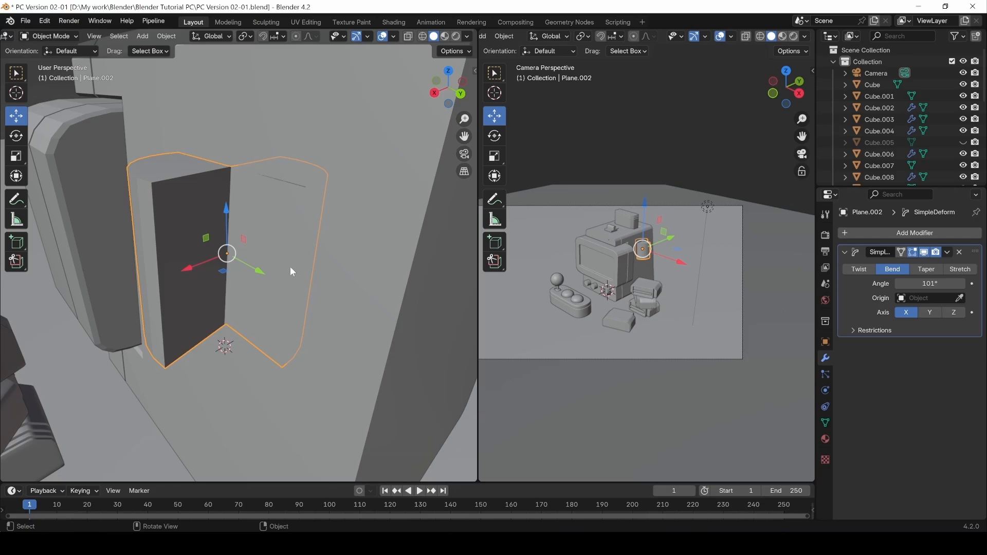
# Show the sidebar transform values, test another Y rotation, and undo back to 86.895°.
pyautogui.press('n')
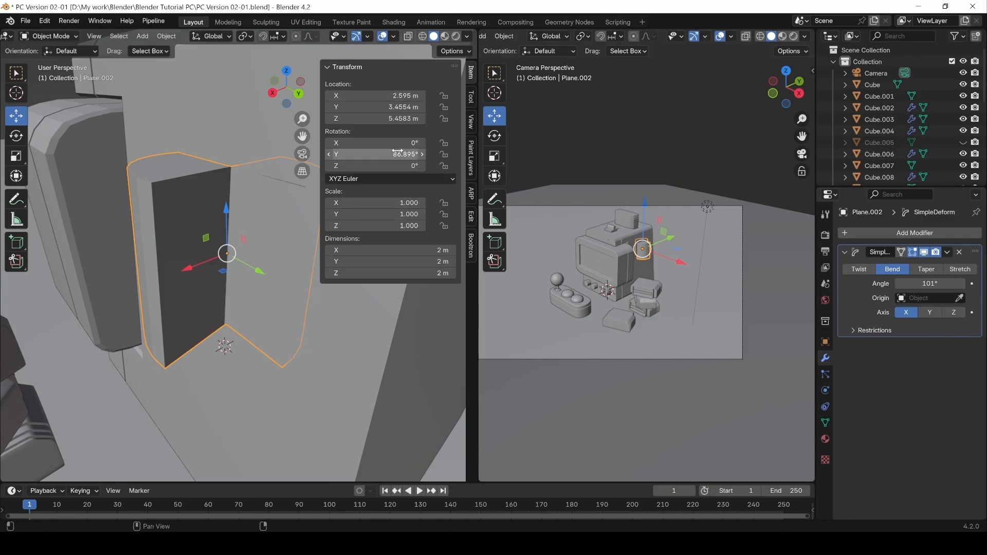
pyautogui.moveTo(399, 153); pyautogui.dragTo(452, 154)
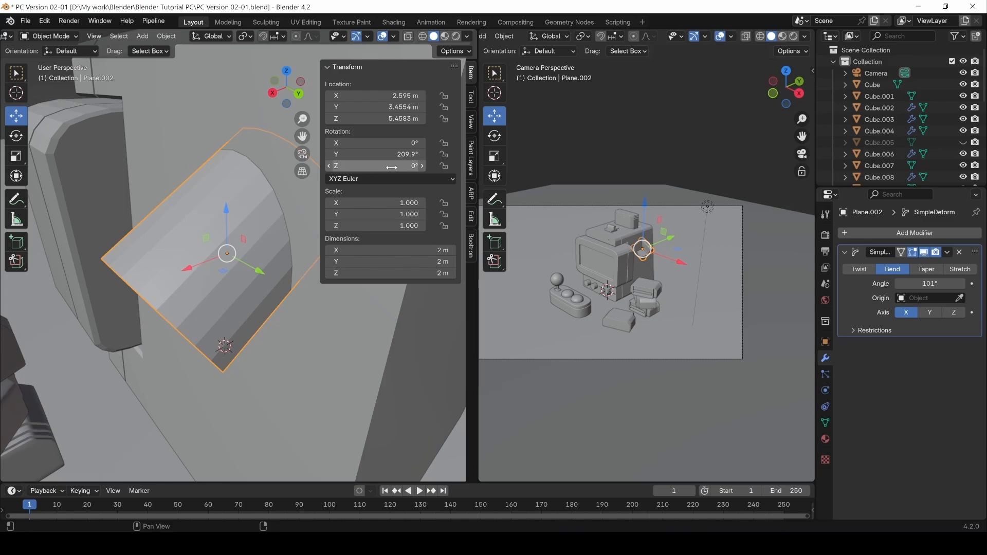
pyautogui.hotkey('ctrl', 'z')
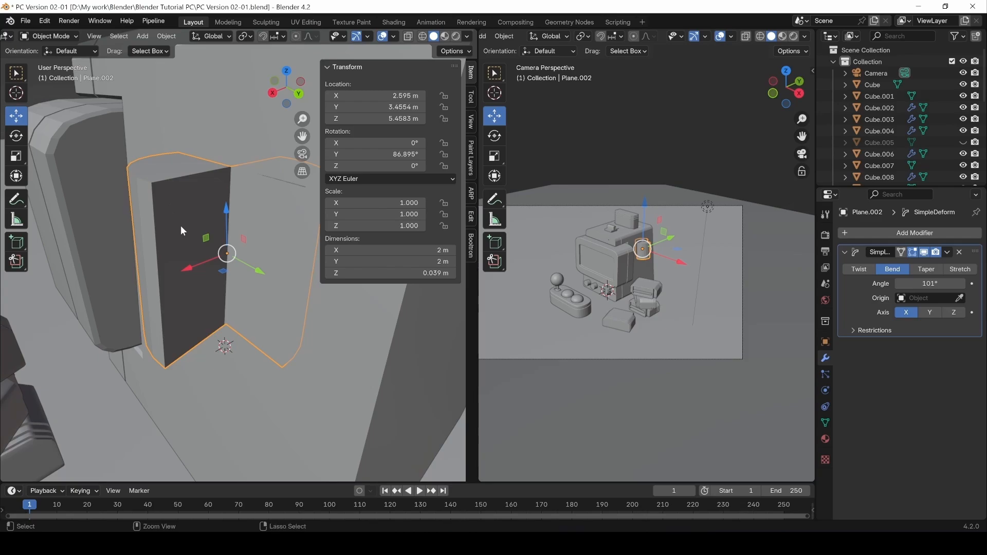
# Apply the plane's location and rotation with Ctrl+A.
pyautogui.hotkey('ctrl', 'a')
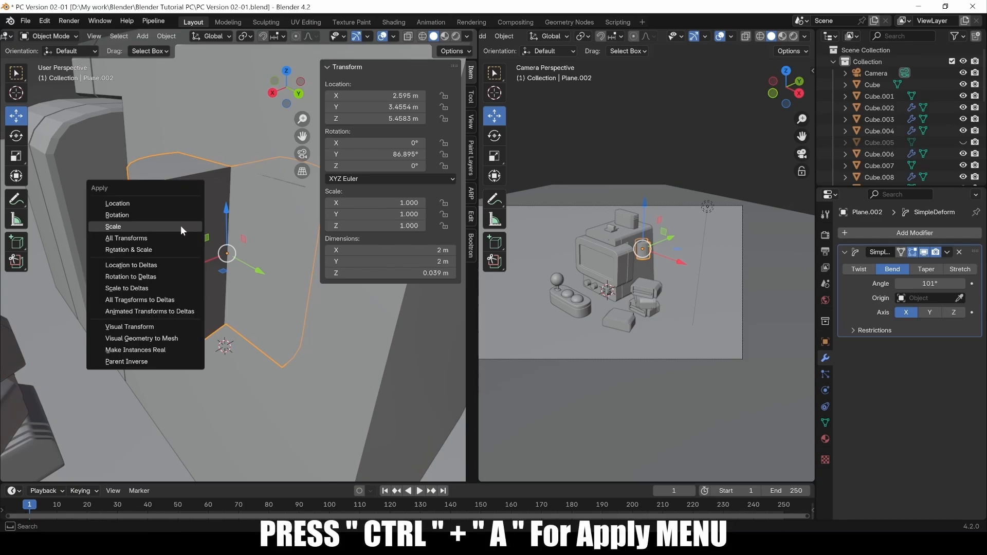
pyautogui.click(147, 205)
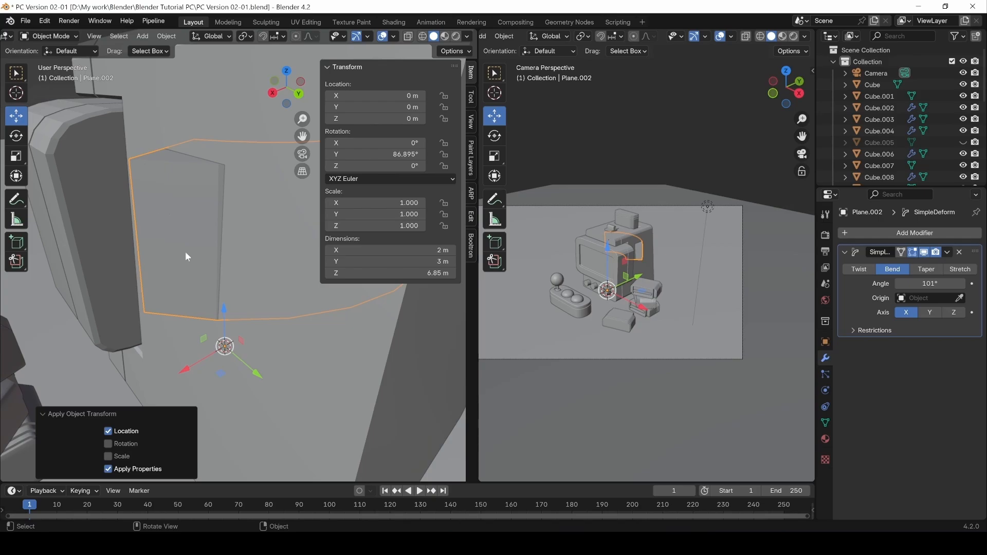
pyautogui.hotkey('ctrl', 'a')
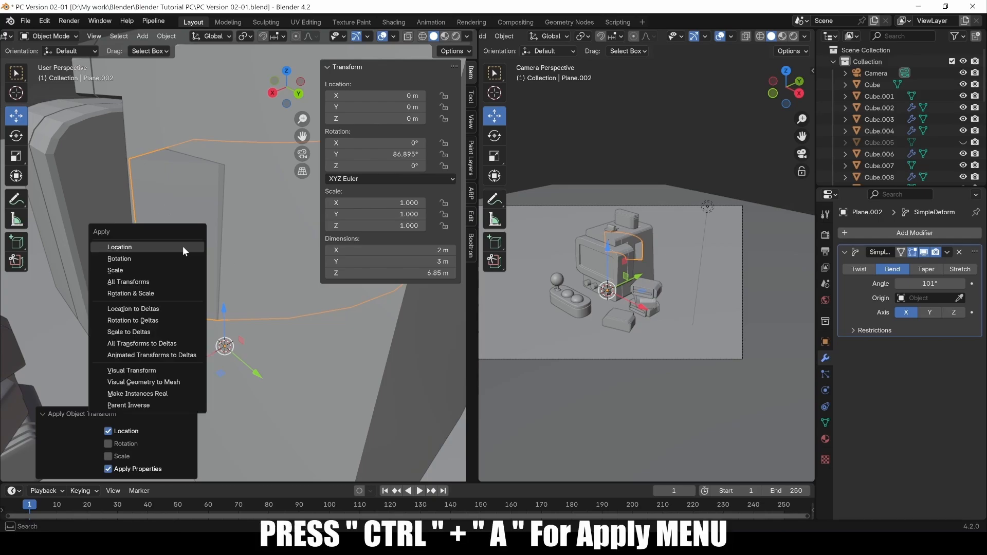
pyautogui.click(158, 260)
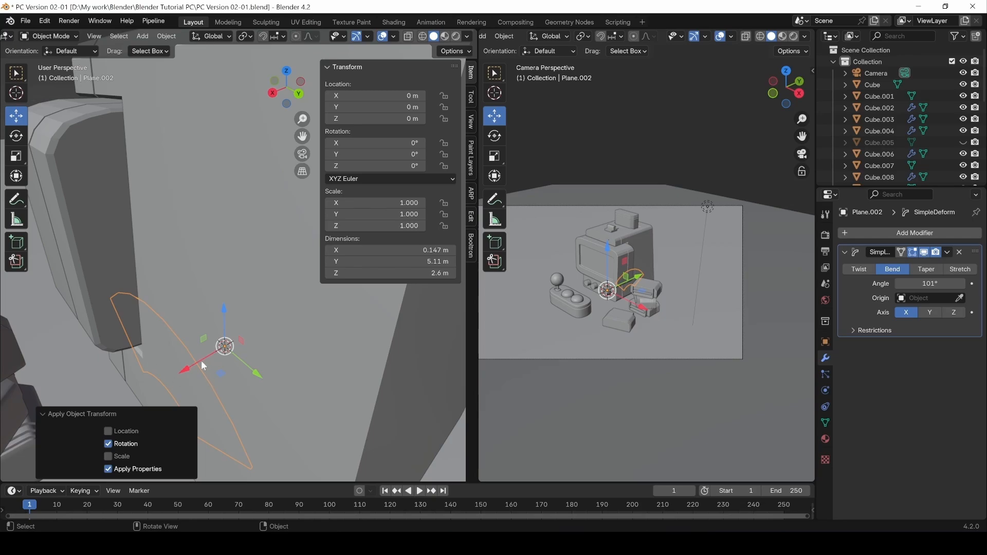
# Set the plane's origin to Center of Mass (Volume).
pyautogui.click(166, 36)
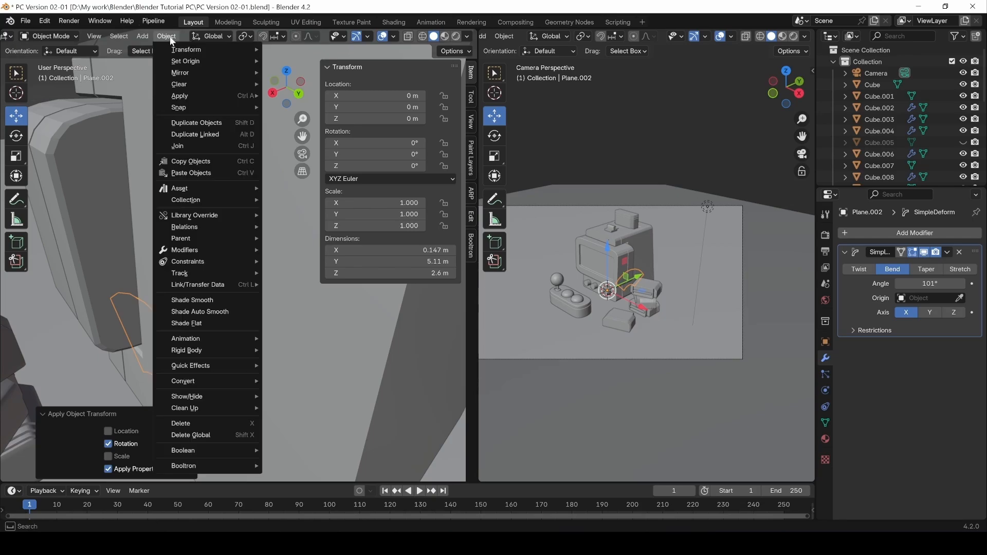
pyautogui.moveTo(185, 61)
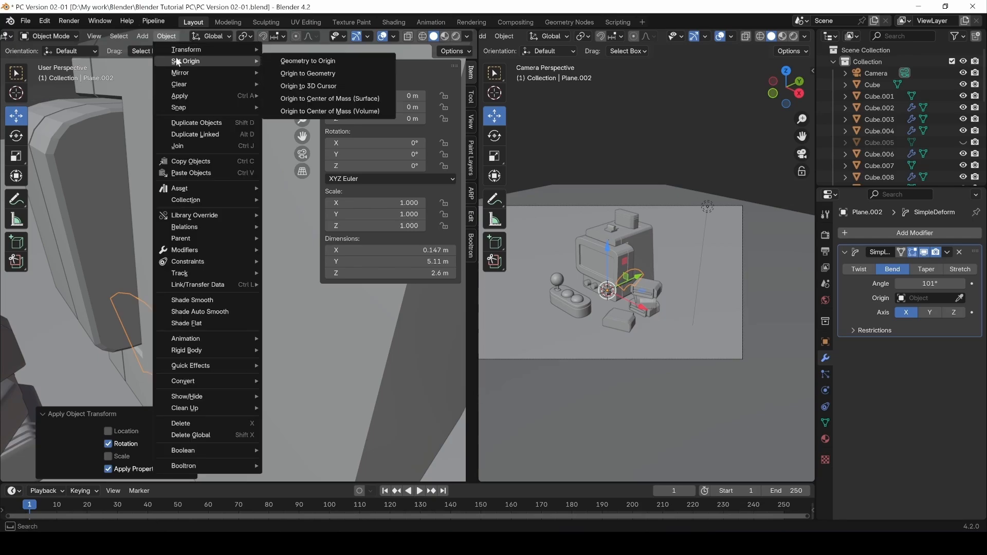
pyautogui.click(321, 115)
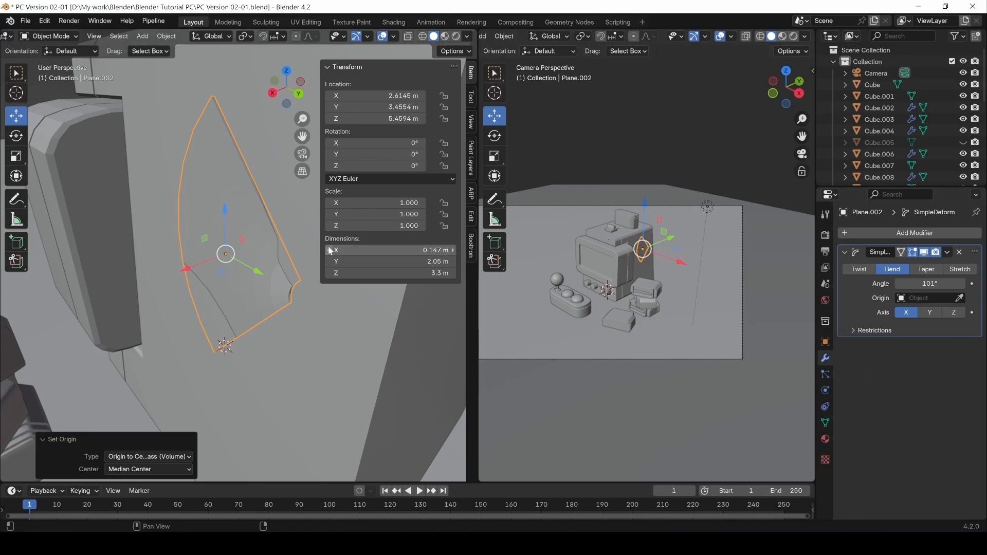
# Set the Bend axis to Y, hide the sidebar, and keep the angle at 101° after testing larger.
pyautogui.click(930, 312)
pyautogui.moveTo(242, 261); pyautogui.dragTo(242, 238, button='middle')
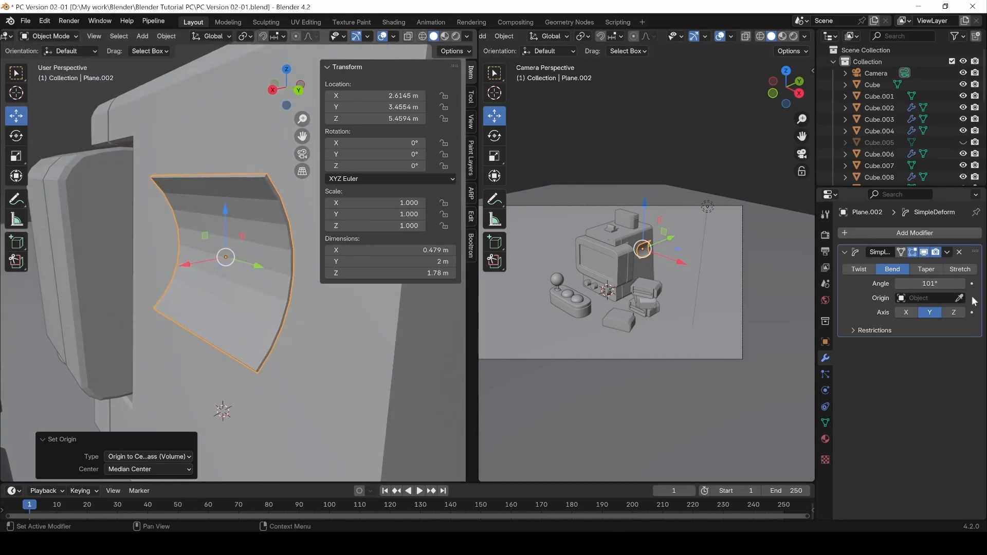
pyautogui.click(926, 312)
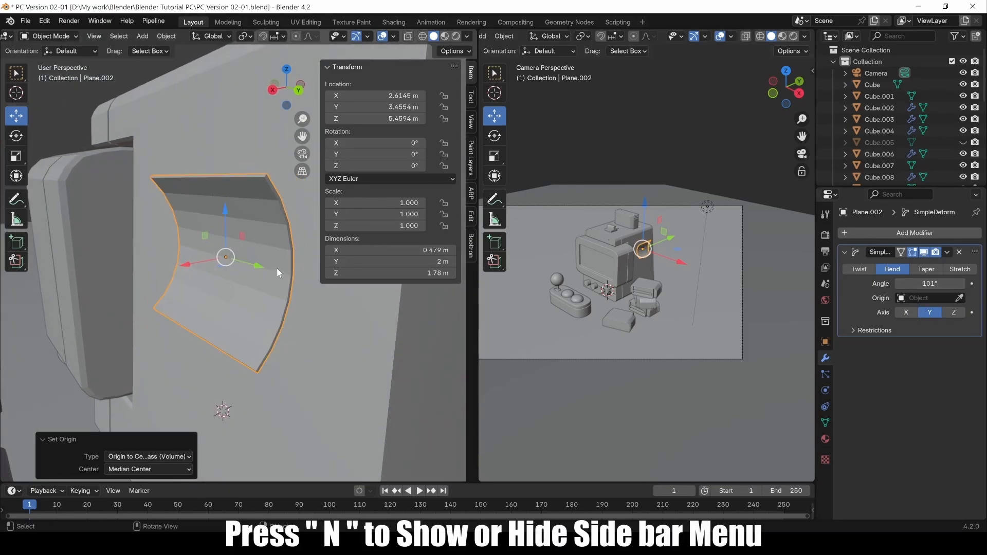
pyautogui.press('n')
pyautogui.moveTo(266, 244); pyautogui.dragTo(180, 246, button='middle')
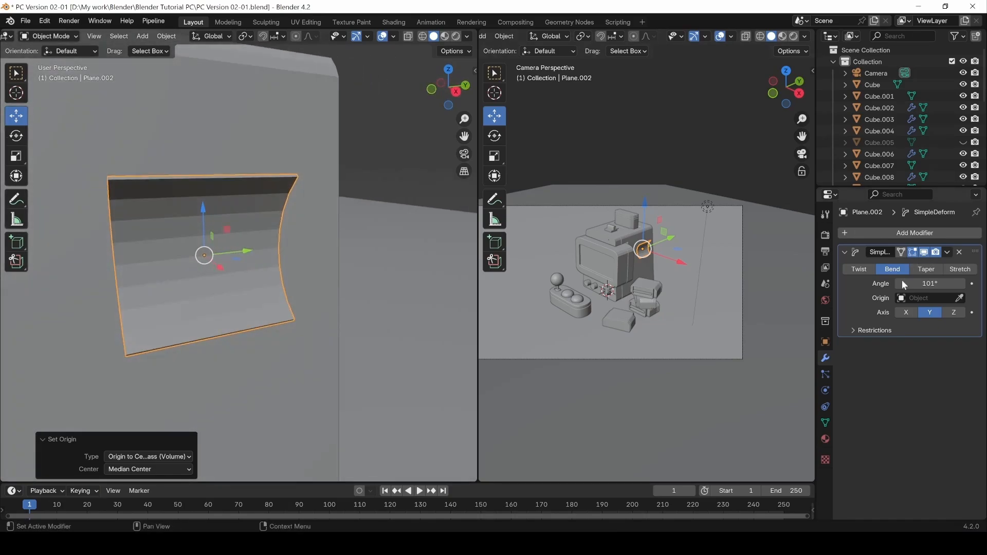
pyautogui.moveTo(915, 283); pyautogui.dragTo(981, 284)
pyautogui.moveTo(306, 263); pyautogui.dragTo(247, 217, button='middle')
pyautogui.hotkey('ctrl', 'z')
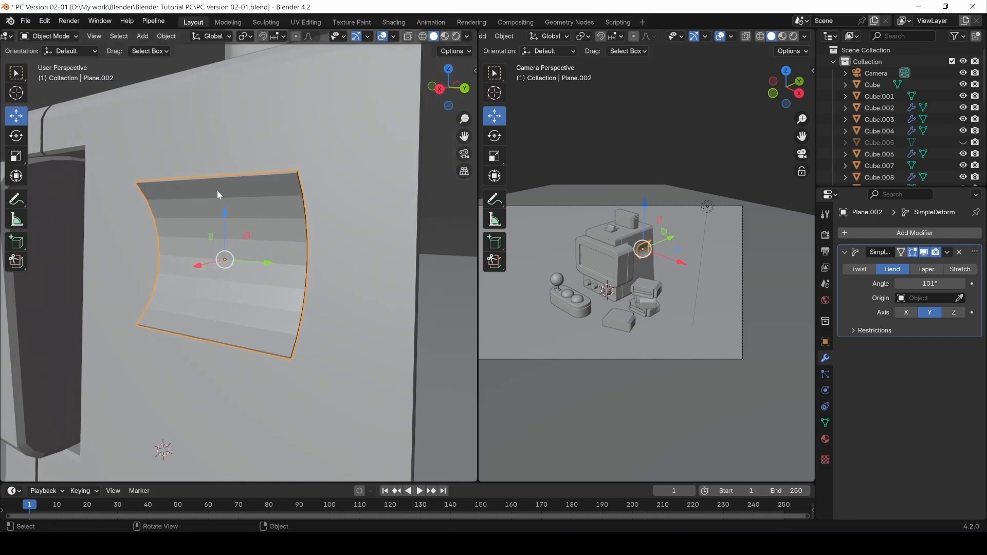
pyautogui.moveTo(238, 257); pyautogui.dragTo(270, 273, button='middle')
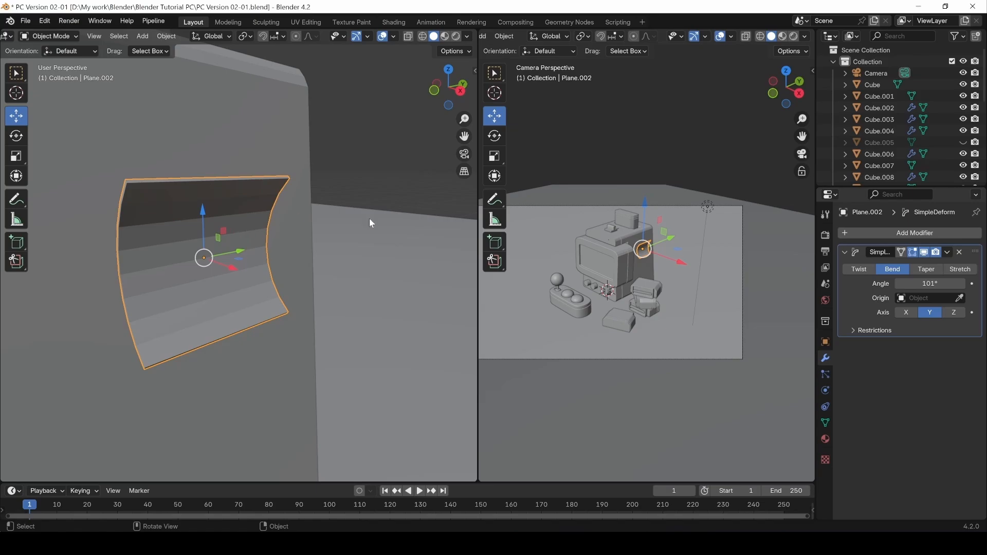
# With Affect Only Origins enabled, raise the plane's origin 0.82747 m along Z, then disable it.
pyautogui.click(824, 234)
pyautogui.click(825, 215)
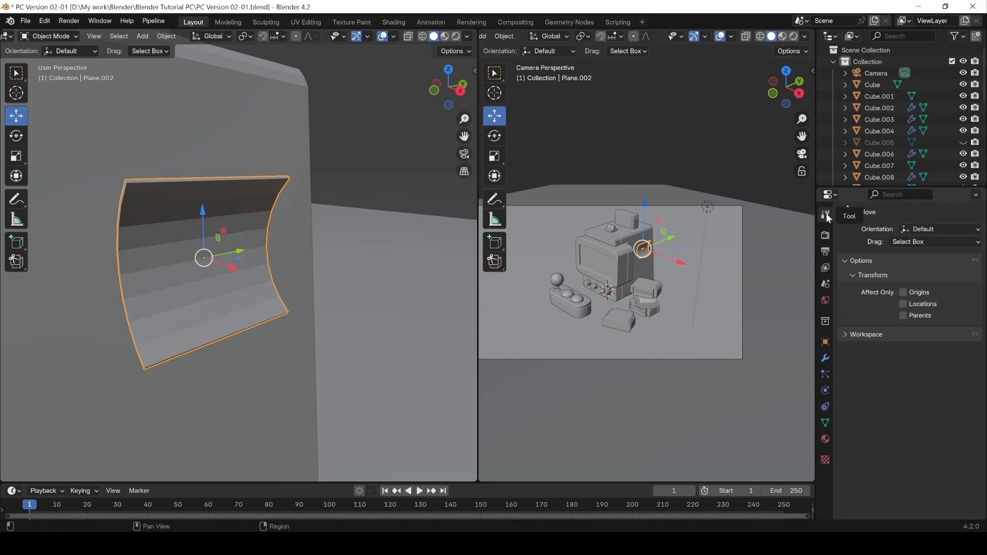
pyautogui.click(903, 292)
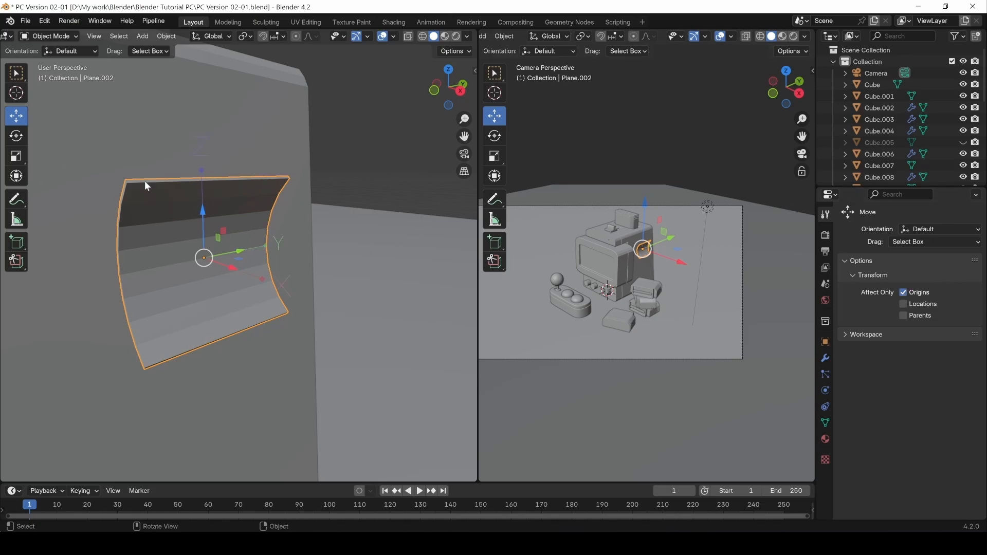
pyautogui.moveTo(201, 221); pyautogui.dragTo(198, 149)
pyautogui.moveTo(197, 149); pyautogui.dragTo(331, 212, button='middle')
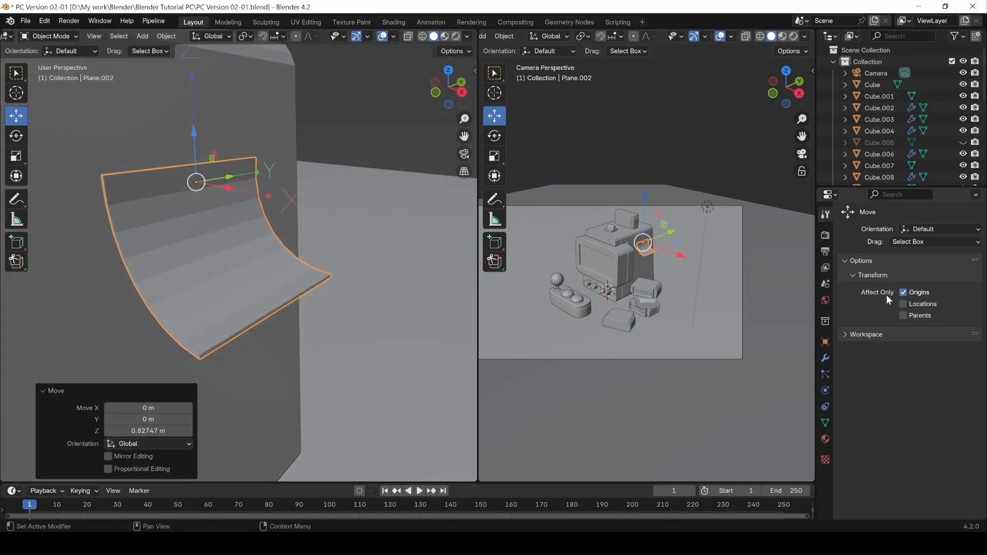
pyautogui.click(905, 292)
# Deepen the Simple Deform bend angle to 138° and reselect the curved plane.
pyautogui.click(825, 359)
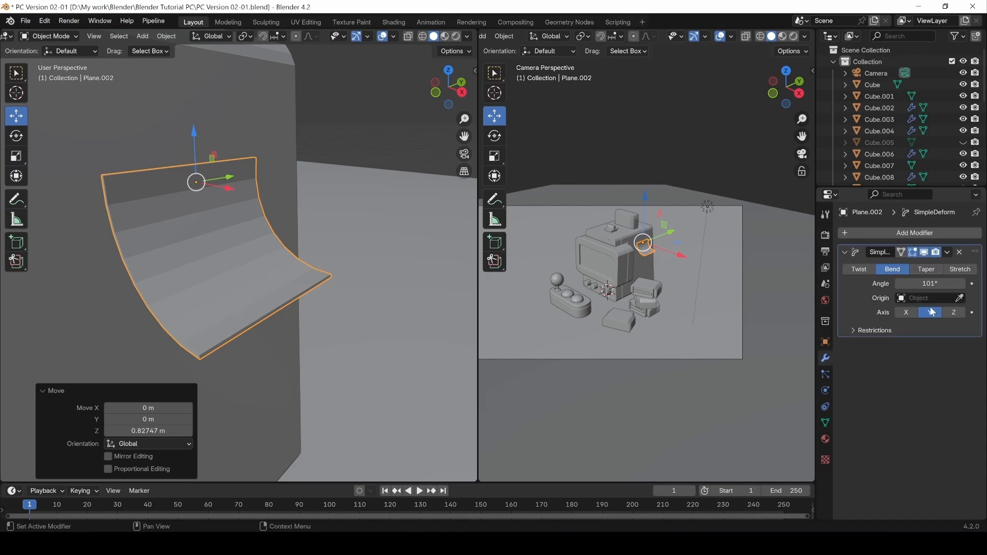
pyautogui.moveTo(930, 283); pyautogui.dragTo(955, 283)
pyautogui.moveTo(408, 292); pyautogui.dragTo(336, 263, button='middle')
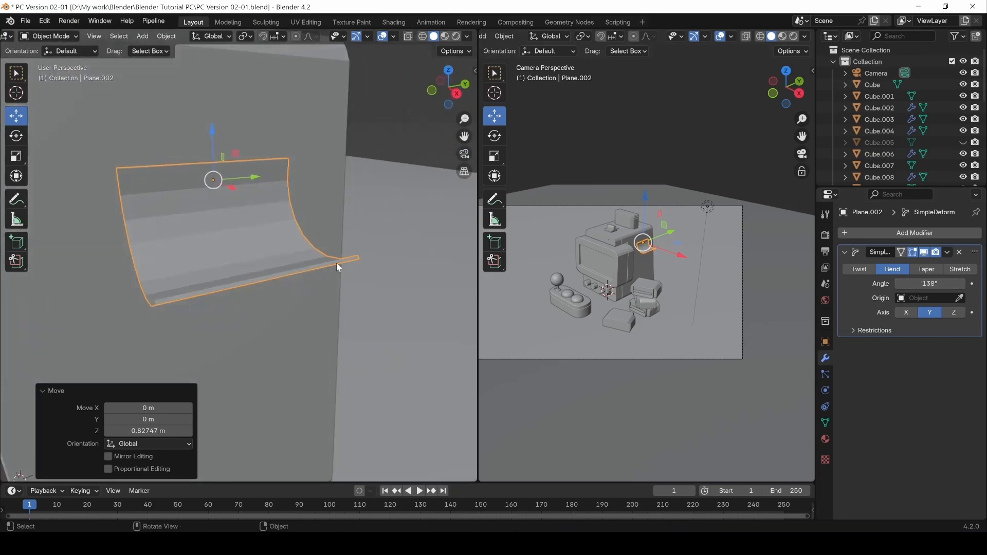
pyautogui.click(948, 252)
pyautogui.click(386, 142)
pyautogui.moveTo(415, 116); pyautogui.dragTo(249, 191, button='middle')
pyautogui.click(278, 210)
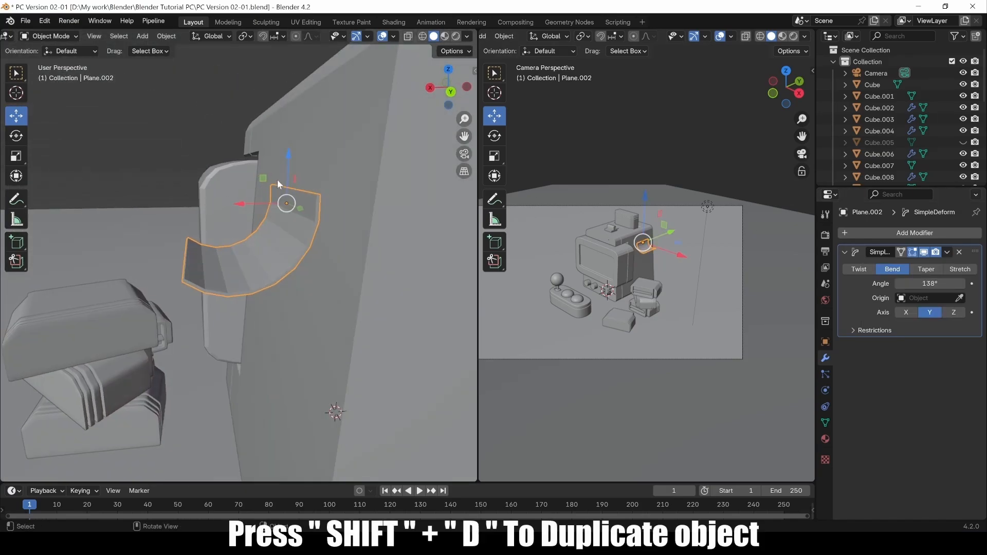
# Duplicate the curved panel and move the copy down along Z.
pyautogui.hotkey('shift', 'd')
pyautogui.press('z')
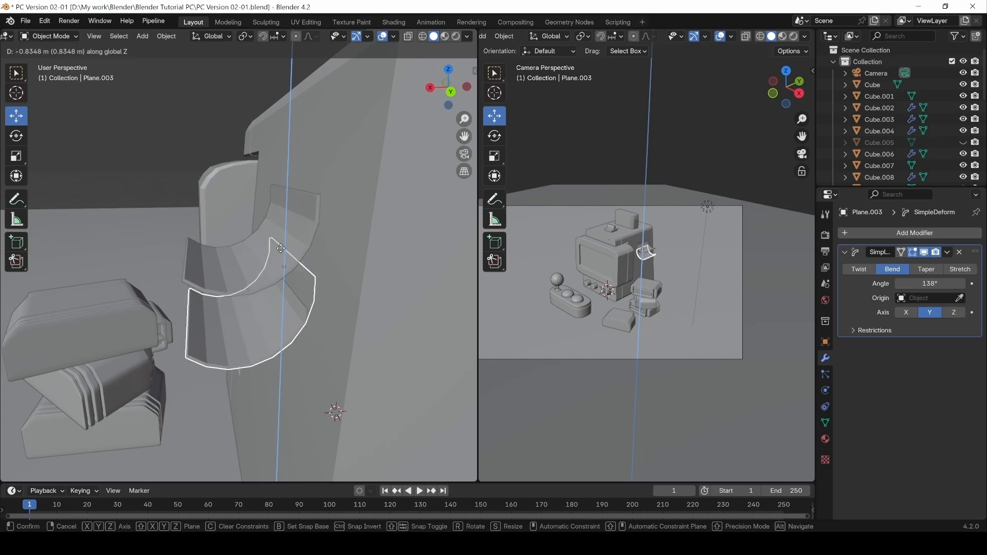
pyautogui.click(286, 337)
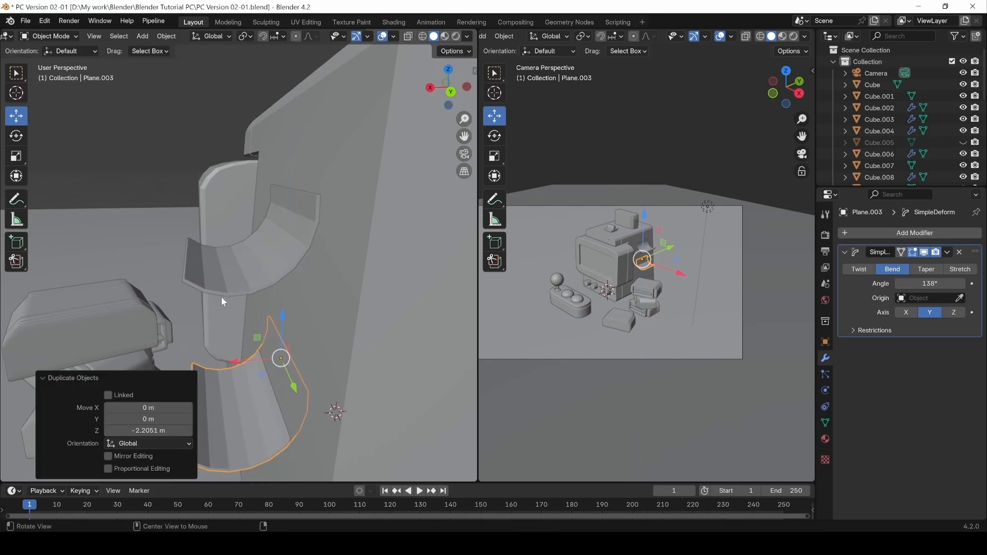
pyautogui.moveTo(221, 298); pyautogui.dragTo(288, 221, button='middle')
# Add a second Simple Deform Twist to the upper panel with an angle about 21°.
pyautogui.click(259, 239)
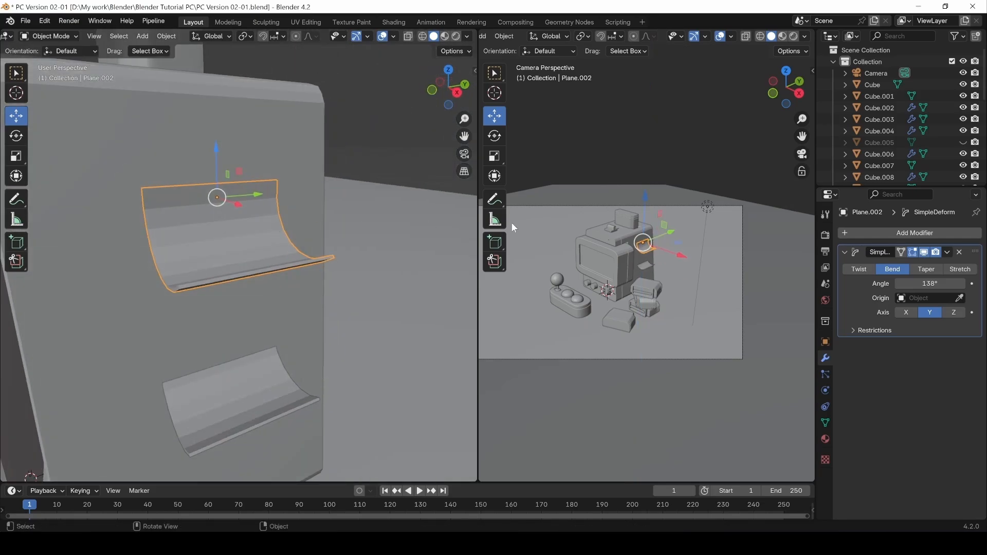
pyautogui.click(845, 252)
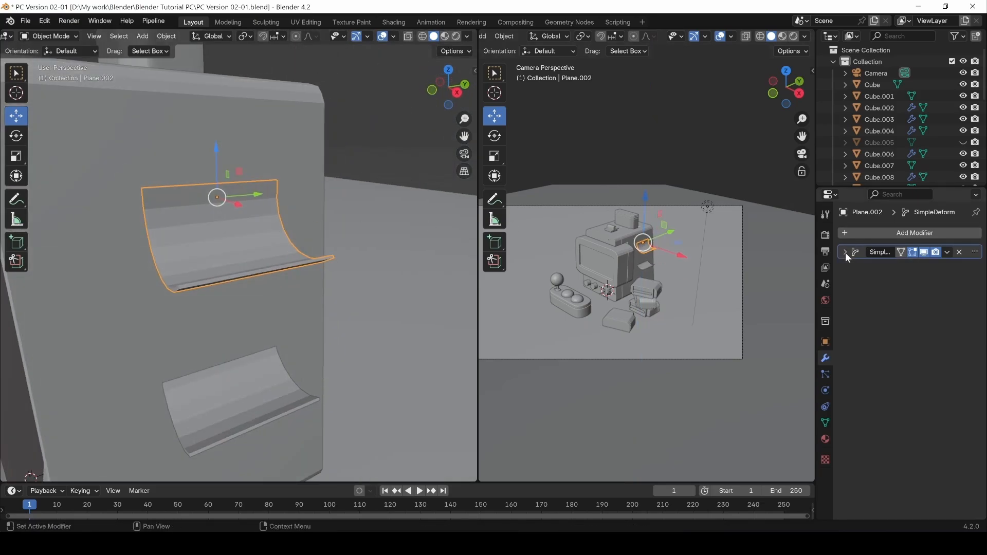
pyautogui.click(881, 233)
pyautogui.moveTo(881, 235)
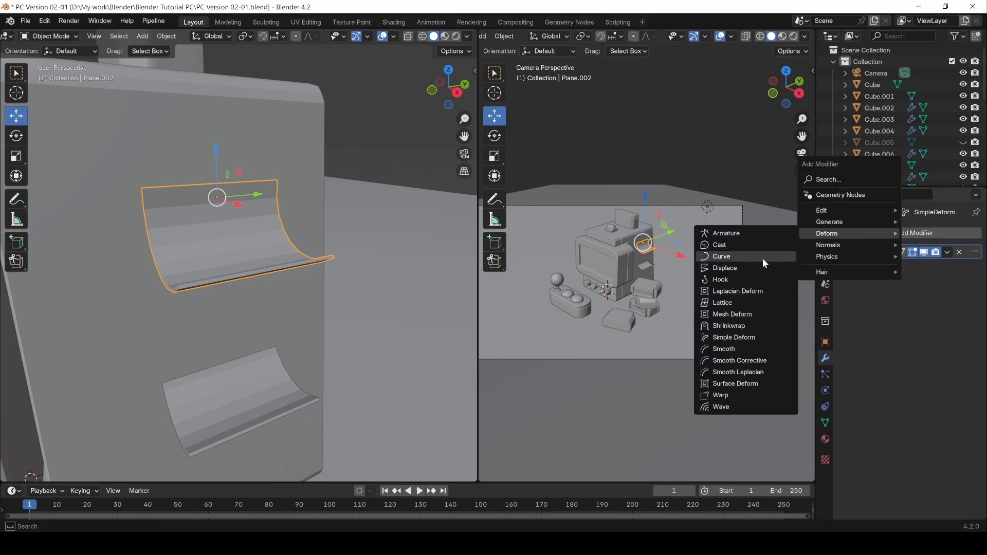
pyautogui.click(736, 335)
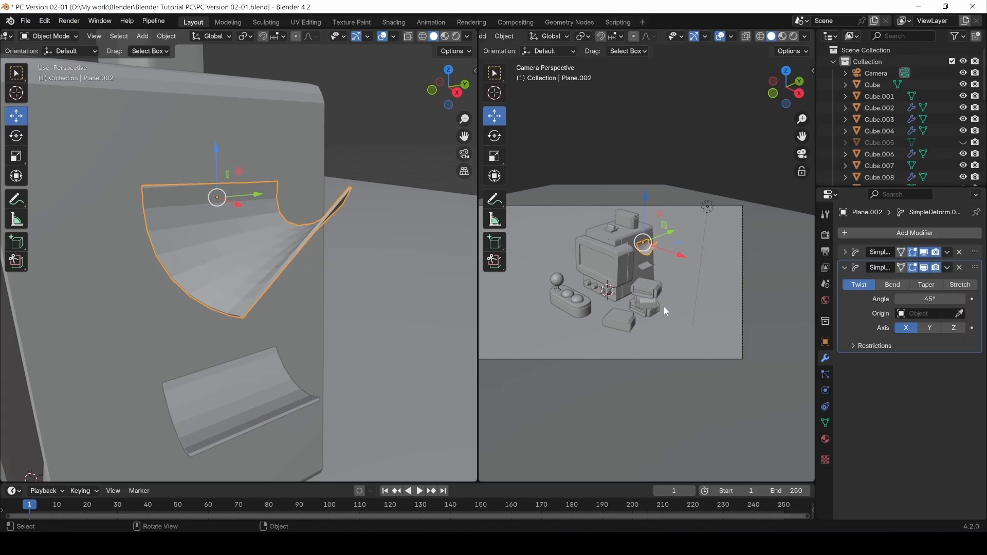
pyautogui.moveTo(384, 231); pyautogui.dragTo(311, 229, button='middle')
pyautogui.moveTo(931, 299)
pyautogui.mouseDown()
pyautogui.moveTo(900, 299)
pyautogui.moveTo(934, 286)
pyautogui.moveTo(900, 286)
pyautogui.moveTo(931, 284)
pyautogui.mouseUp()
pyautogui.click(861, 255)
# Move the lower panel sideways along X.
pyautogui.click(237, 426)
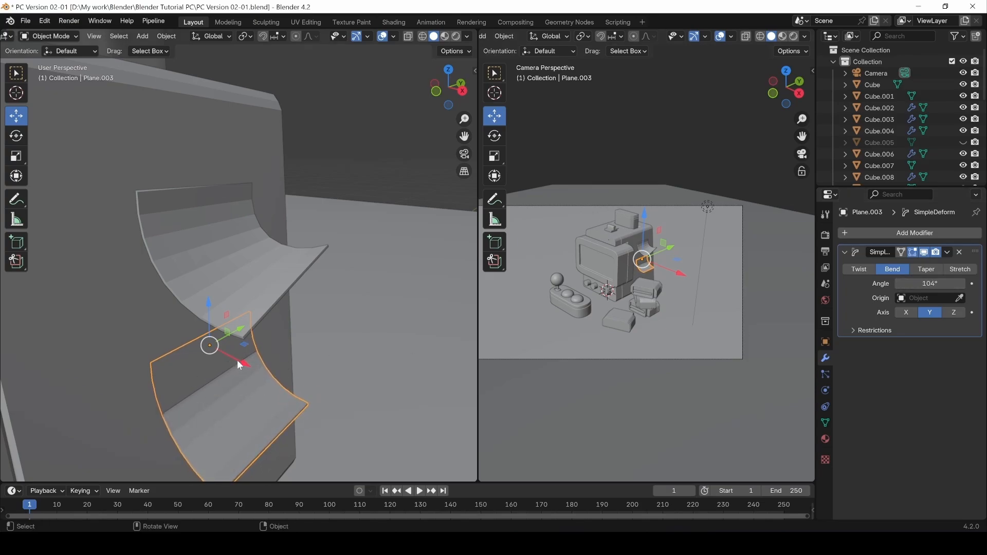
pyautogui.press('g')
pyautogui.press('x')
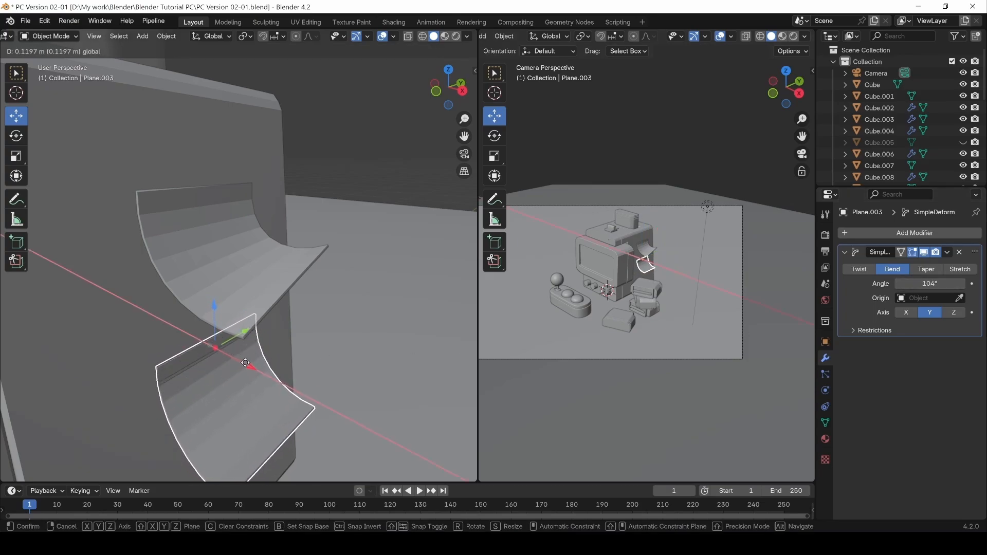
pyautogui.click(241, 362)
pyautogui.click(379, 144)
pyautogui.scroll(-2, 339, 190)
pyautogui.scroll(-4, 381, 208)
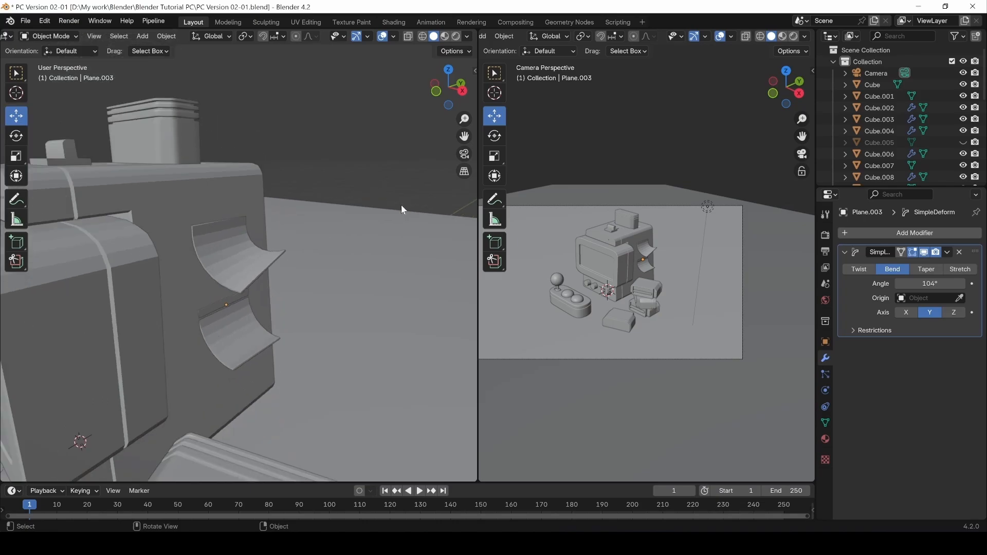
pyautogui.moveTo(355, 214); pyautogui.dragTo(383, 221, button='middle')
# Ease the lower panel's bend angle to 63.4° and reselect it.
pyautogui.click(254, 334)
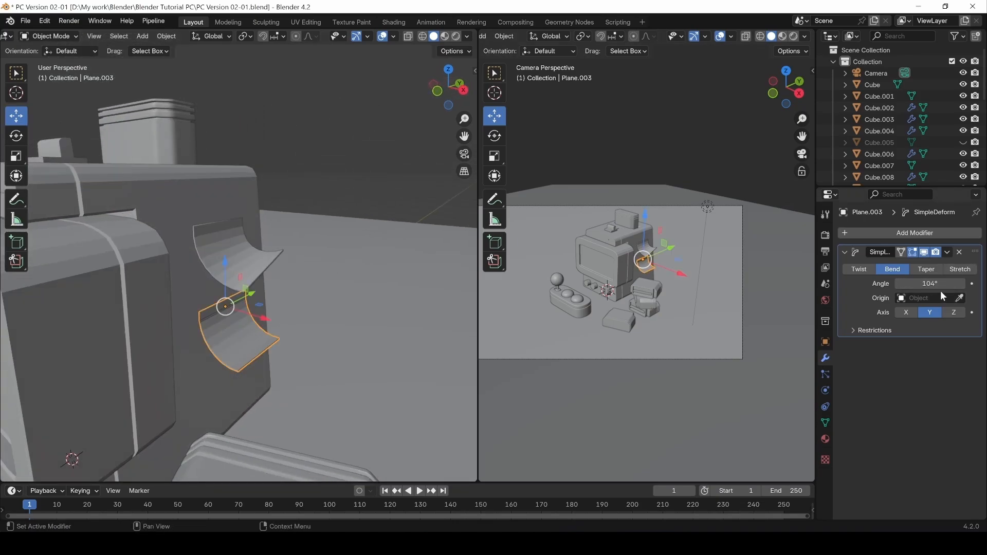
pyautogui.moveTo(939, 284); pyautogui.dragTo(900, 284)
pyautogui.click(358, 156)
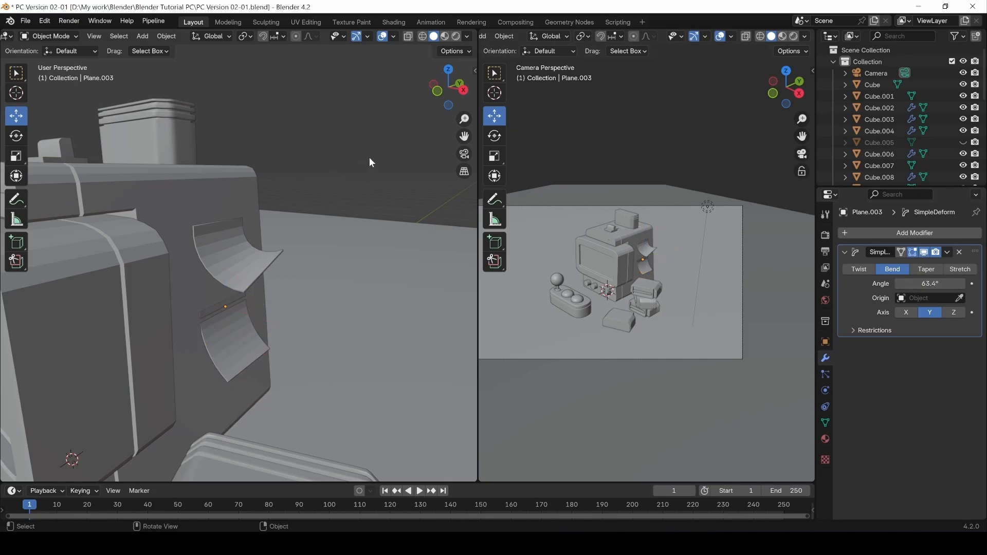
pyautogui.scroll(-4, 373, 158)
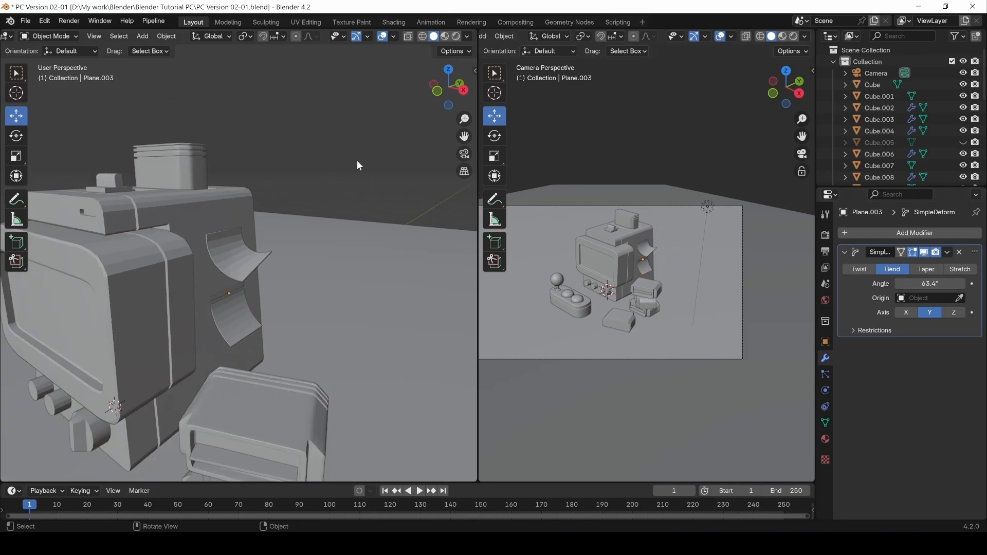
pyautogui.click(230, 322)
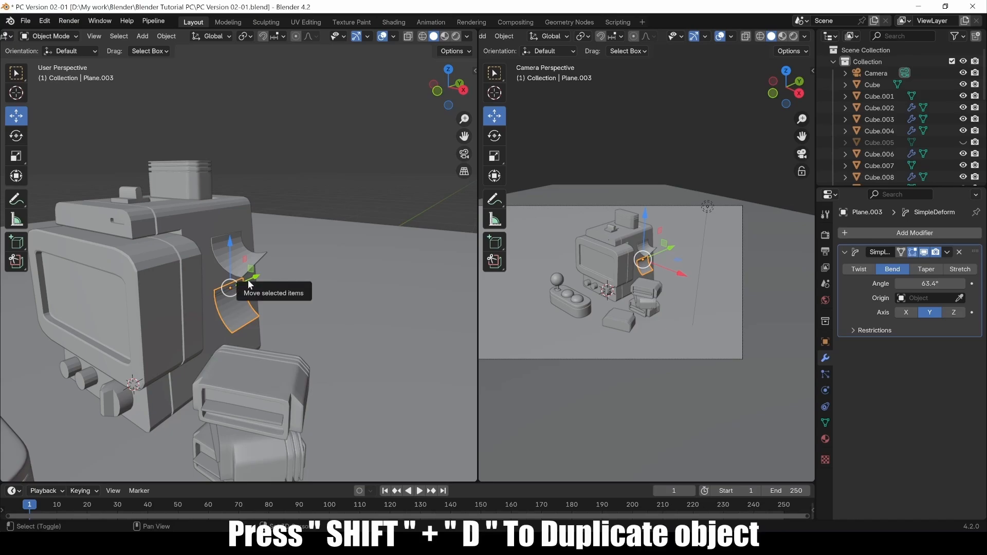
# Duplicate the lower panel, rotate it about Z, and move it onto the monitor's front.
pyautogui.hotkey('shift', 'd')
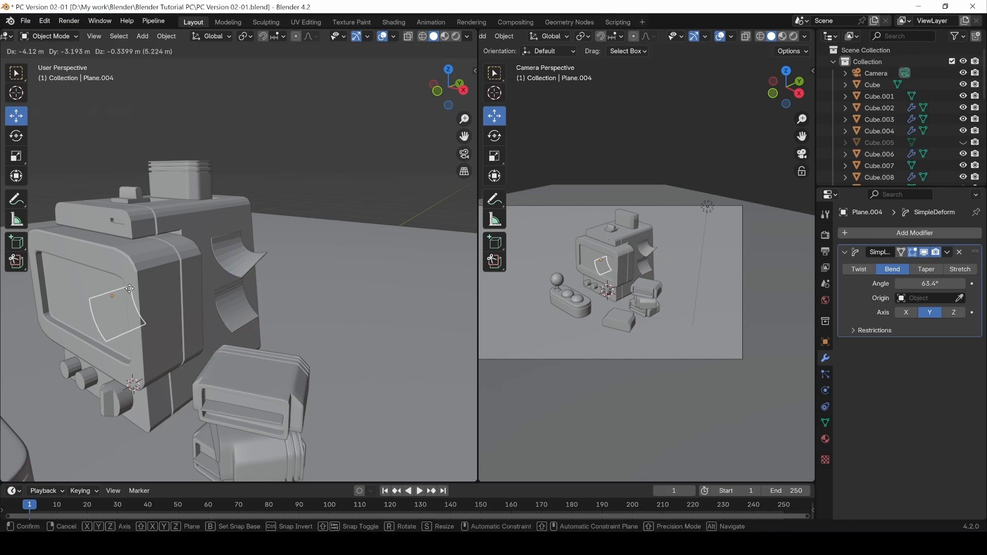
pyautogui.press('r')
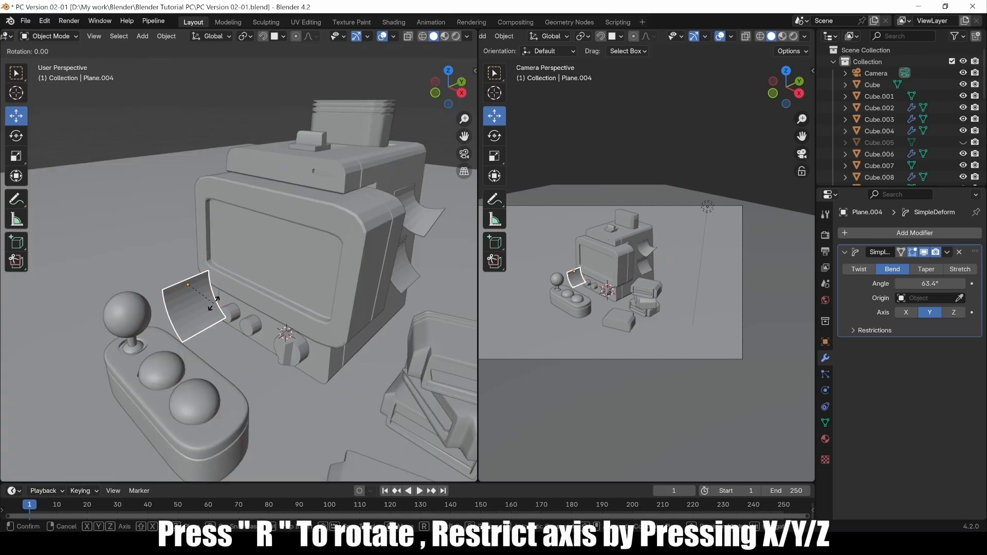
pyautogui.write('z')
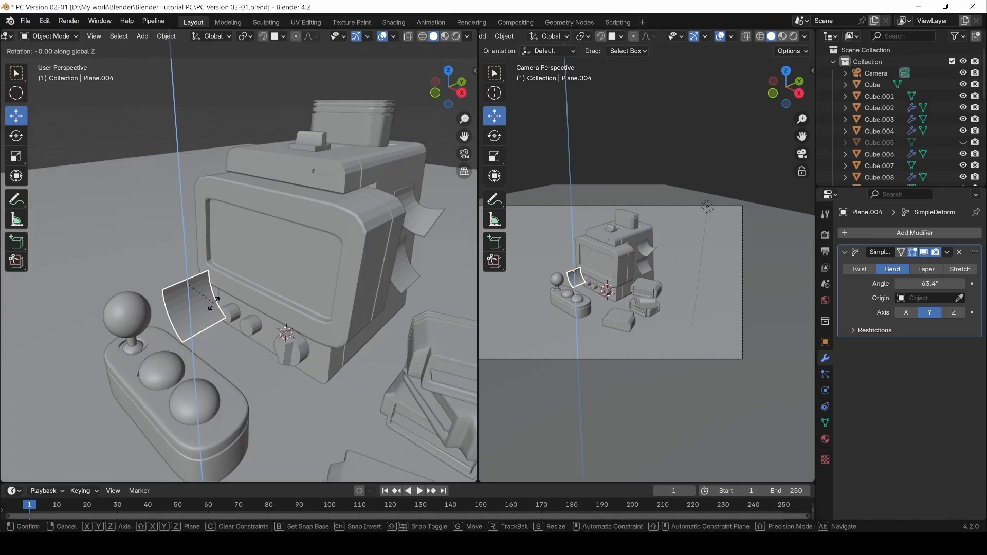
pyautogui.write('-98')
pyautogui.press('Escape')
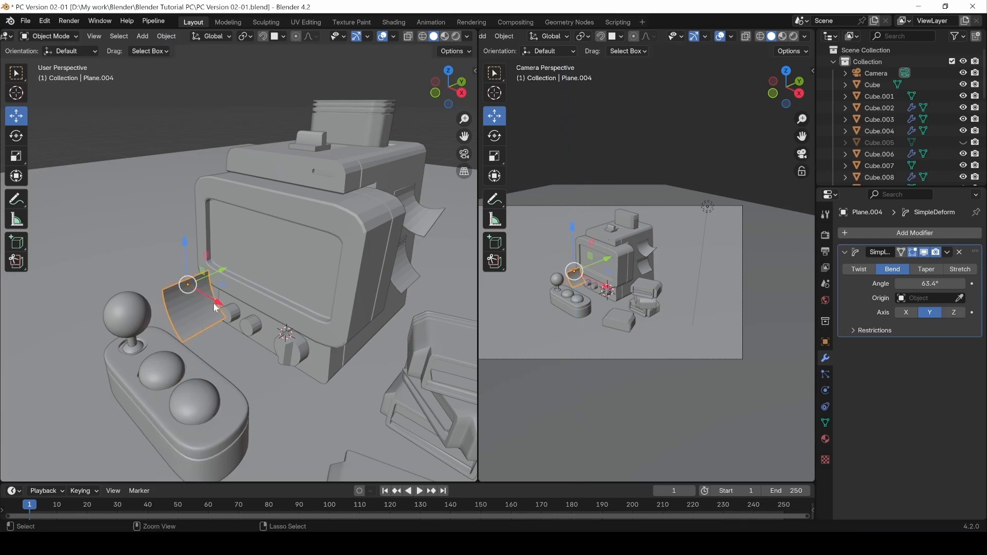
pyautogui.press('r')
pyautogui.press('z')
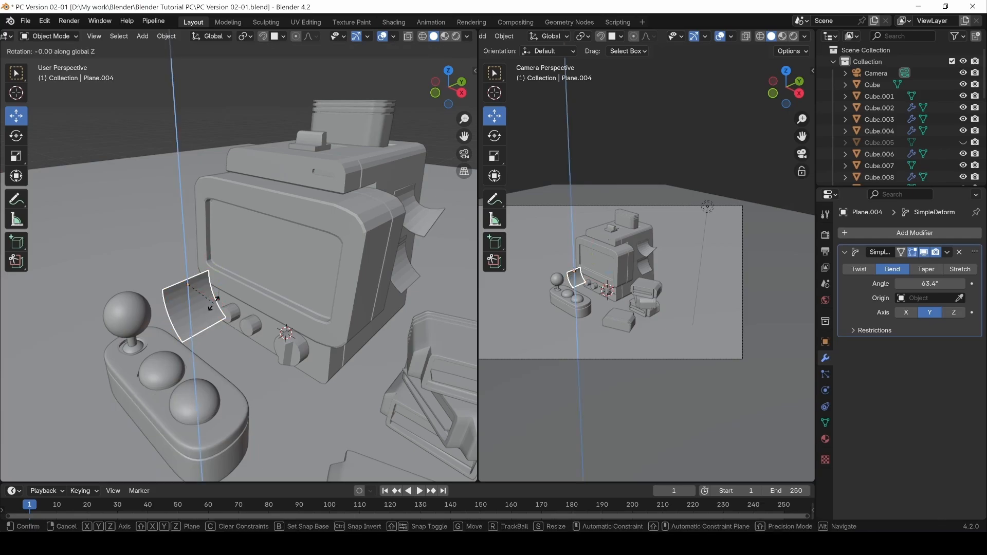
pyautogui.click(214, 304)
pyautogui.moveTo(214, 303); pyautogui.dragTo(249, 190)
pyautogui.moveTo(248, 191); pyautogui.dragTo(279, 132, button='middle')
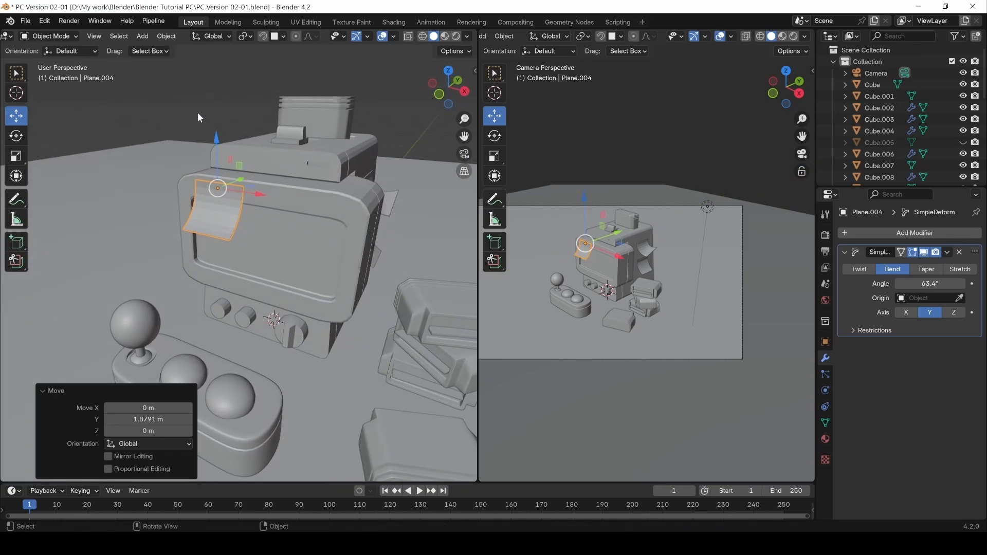
pyautogui.click(233, 91)
# Scale the copied panel to about 0.656 and raise it slightly on the monitor.
pyautogui.click(223, 212)
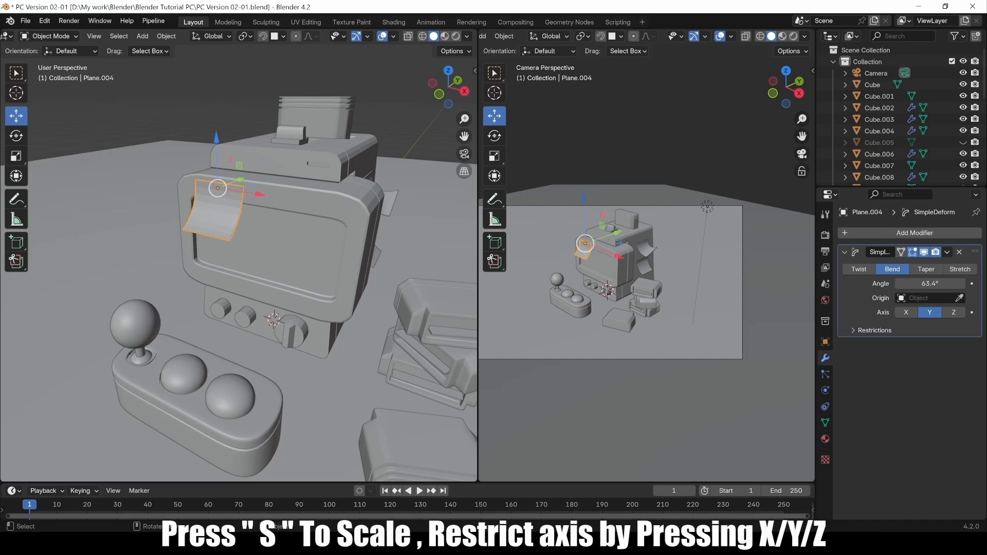
pyautogui.press('s')
pyautogui.click(291, 266)
pyautogui.press('s')
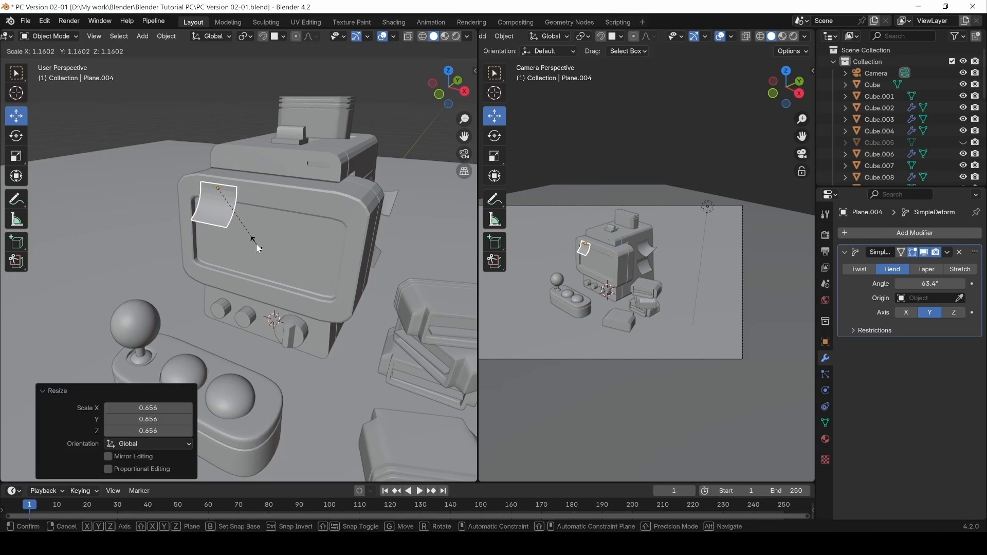
pyautogui.click(256, 244)
pyautogui.moveTo(217, 166); pyautogui.dragTo(217, 162)
pyautogui.click(250, 90)
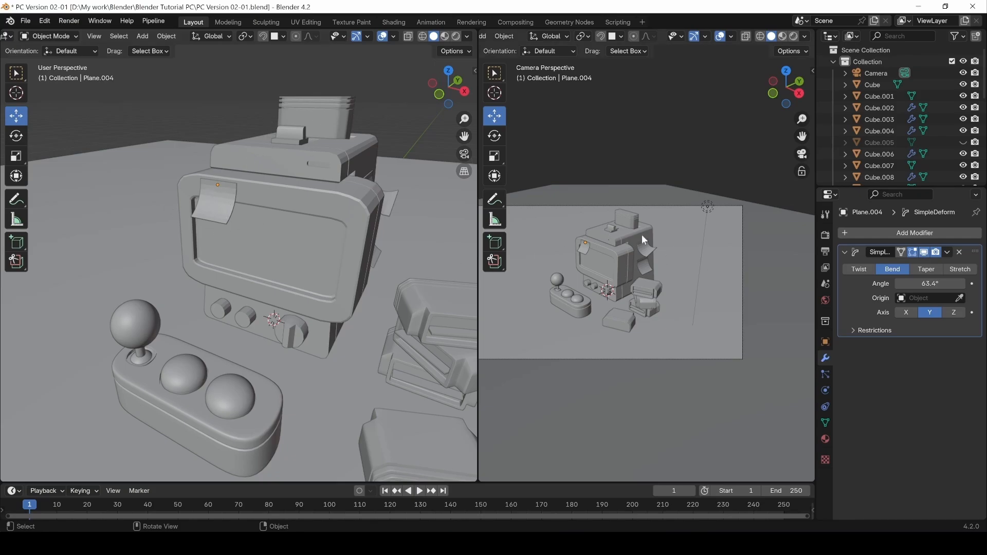
pyautogui.moveTo(369, 178); pyautogui.dragTo(321, 282, button='middle')
pyautogui.scroll(-5, 362, 273)
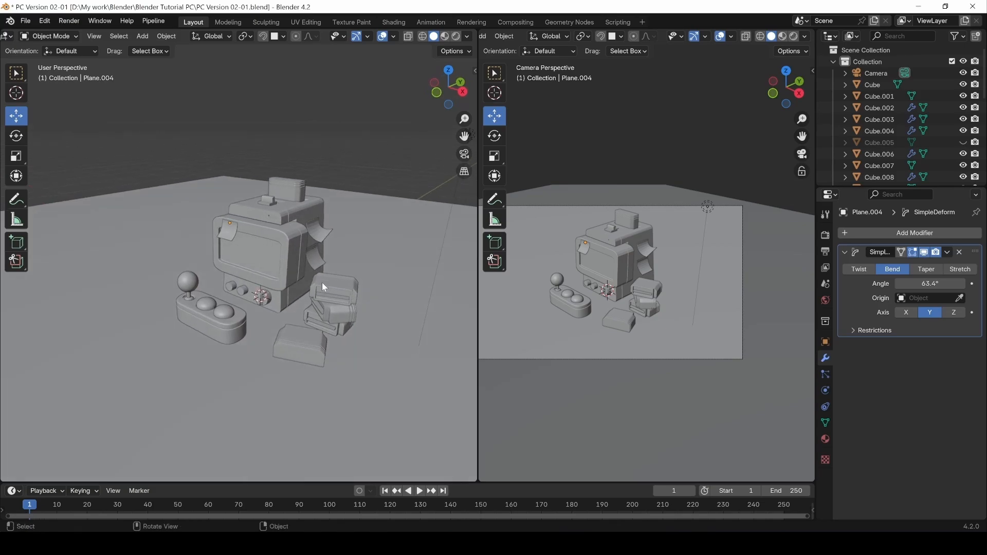
# Flatten the stacked box parts beside the monitor to 0.789 height and lower them slightly.
pyautogui.click(349, 300)
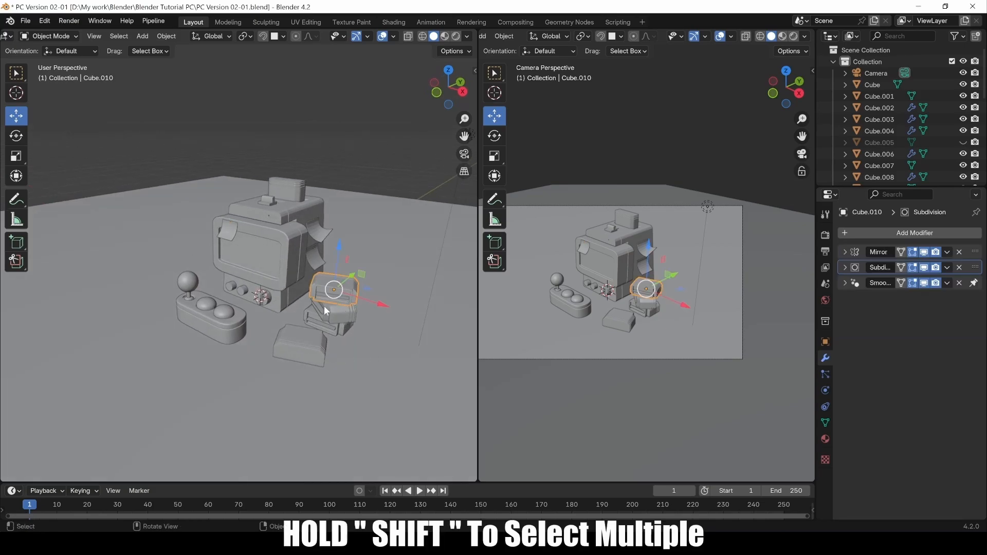
pyautogui.keyDown('shift'); pyautogui.click(317, 315); pyautogui.keyUp('shift')
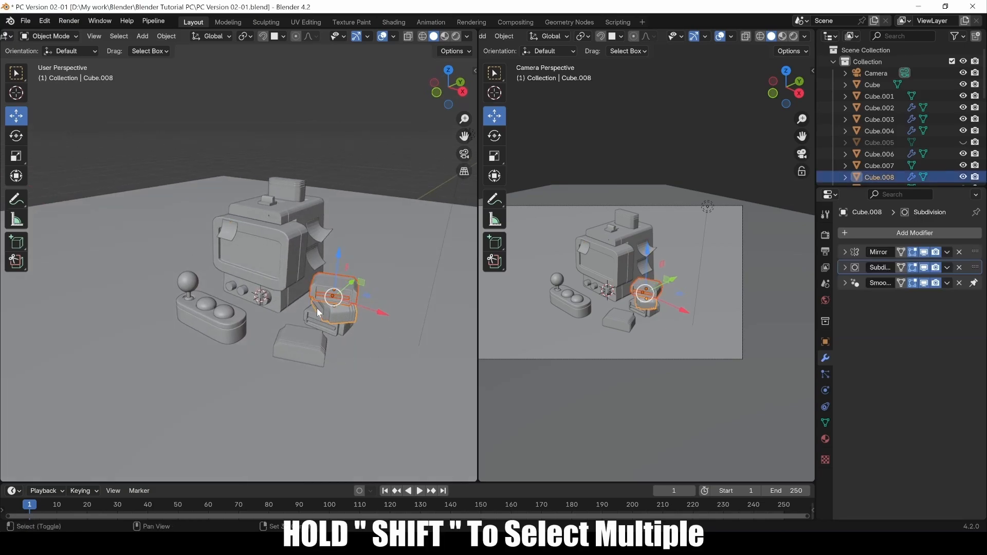
pyautogui.keyDown('shift'); pyautogui.click(338, 329); pyautogui.keyUp('shift')
pyautogui.keyDown('shift'); pyautogui.click(331, 326); pyautogui.keyUp('shift')
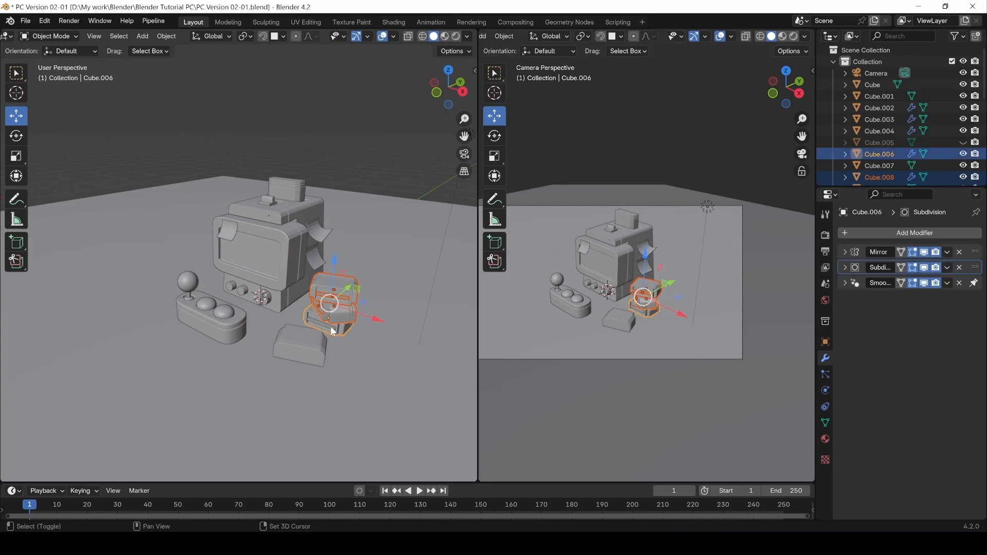
pyautogui.keyDown('shift'); pyautogui.click(332, 326); pyautogui.keyUp('shift')
pyautogui.press('s')
pyautogui.press('z')
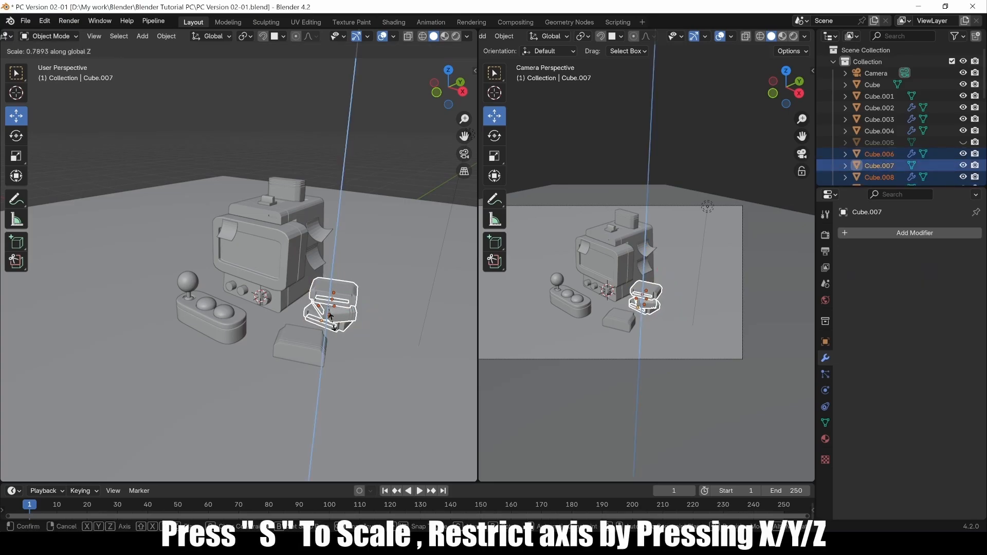
pyautogui.click(334, 325)
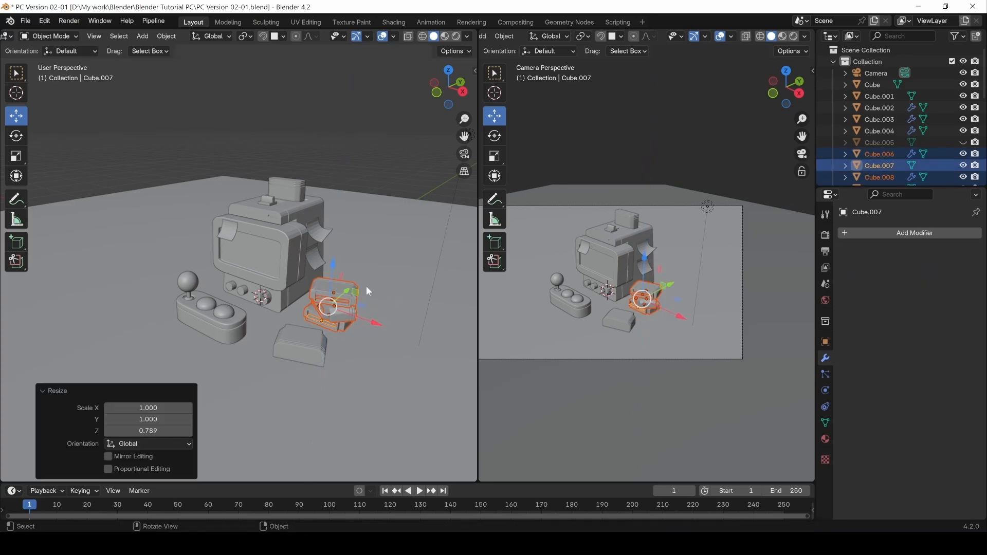
pyautogui.click(357, 241)
pyautogui.moveTo(325, 257); pyautogui.dragTo(332, 268)
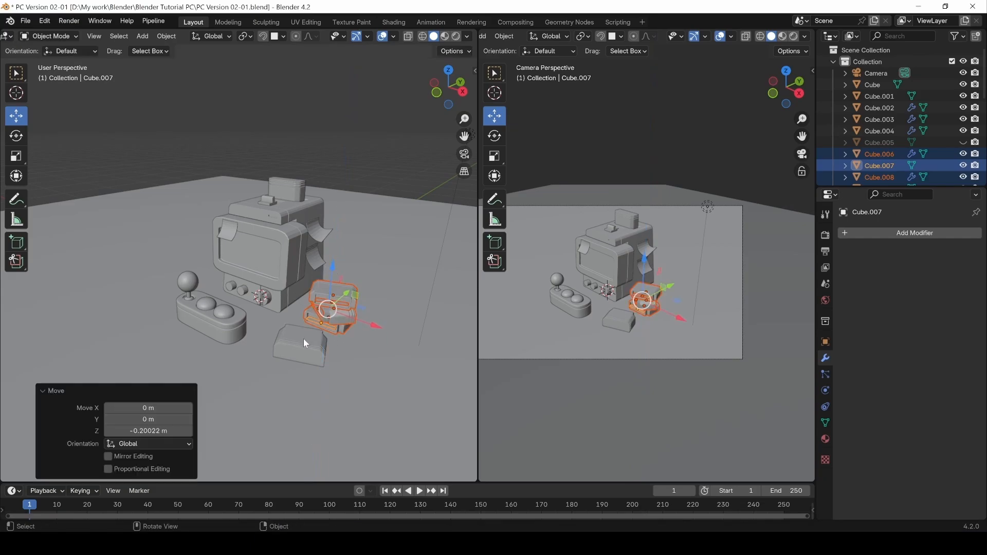
pyautogui.click(340, 184)
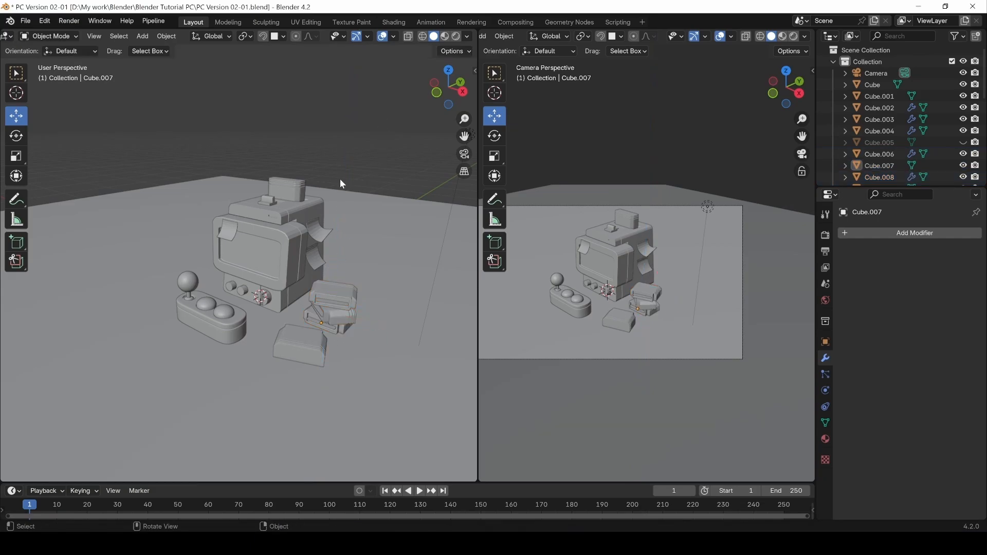
# Scale the small front tile Cube.012 along Z to 0.651.
pyautogui.click(293, 353)
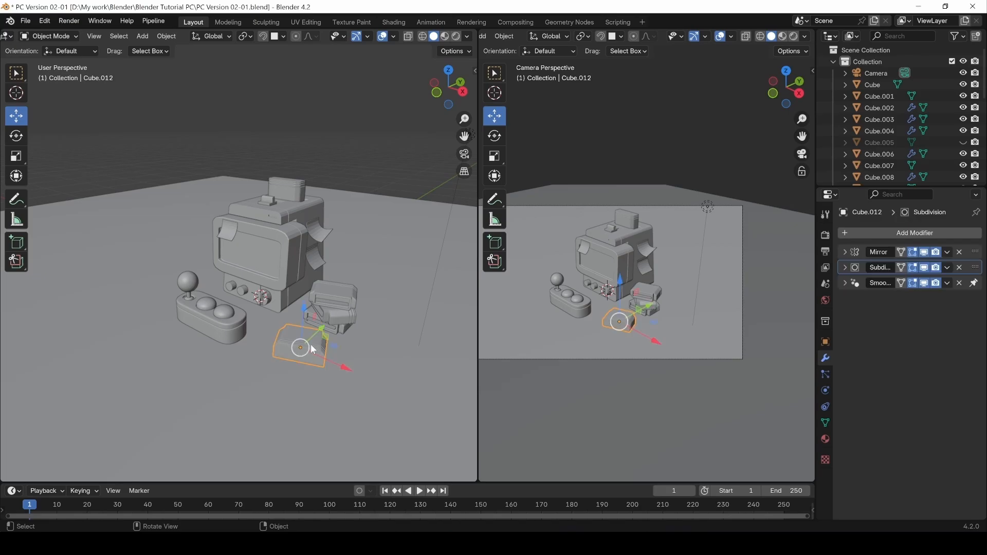
pyautogui.press('s')
pyautogui.press('z')
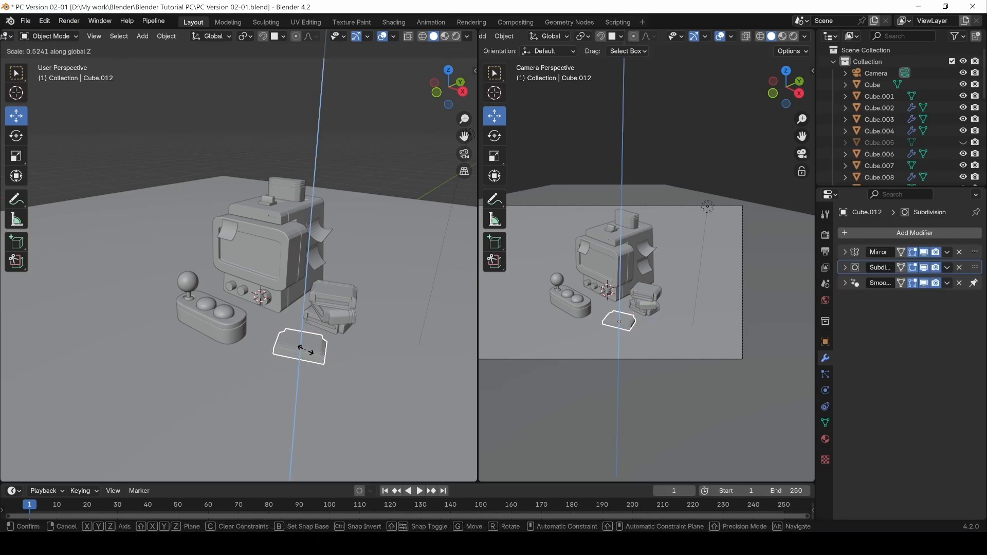
pyautogui.click(312, 356)
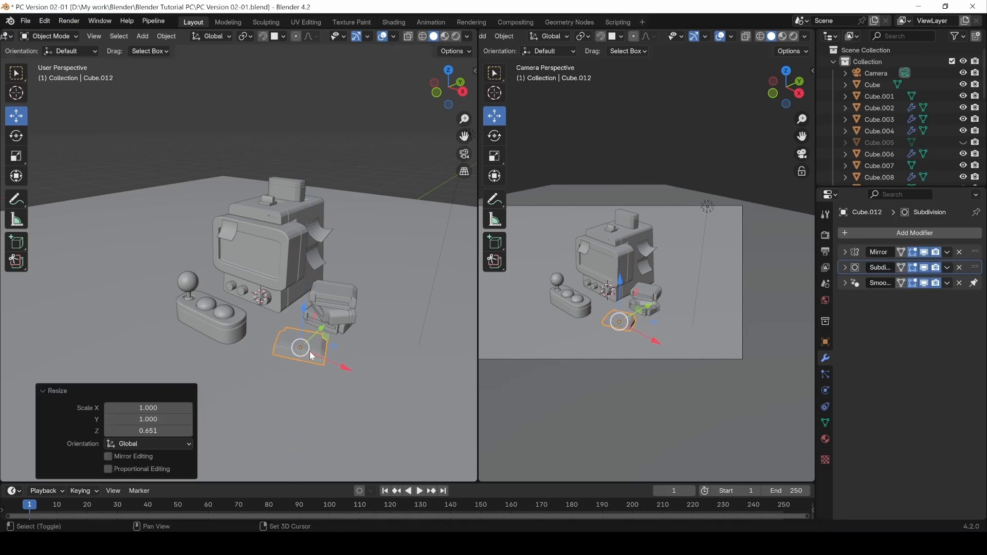
# Slim the top card Cube.002 to 0.831 along Y.
pyautogui.click(280, 188)
pyautogui.press('s')
pyautogui.press('y')
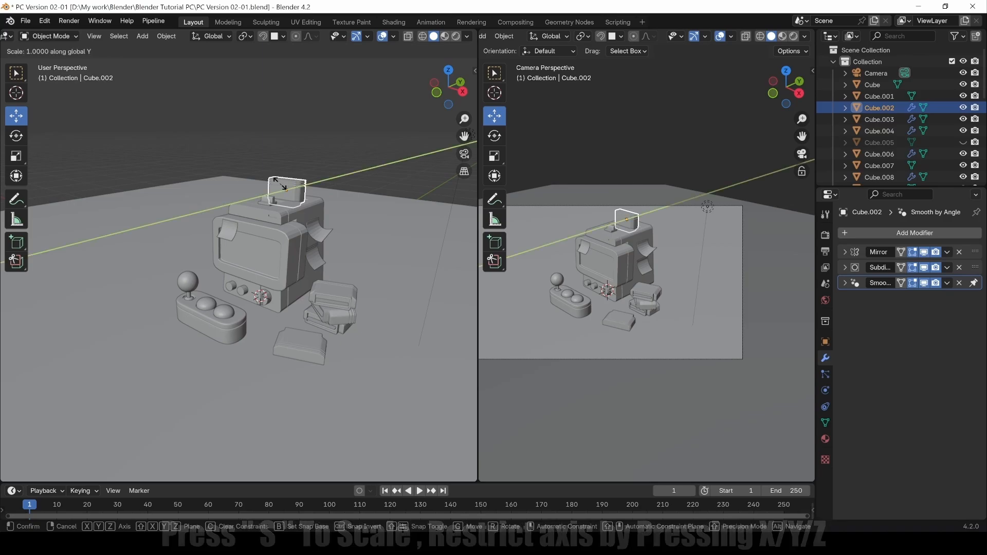
pyautogui.click(283, 186)
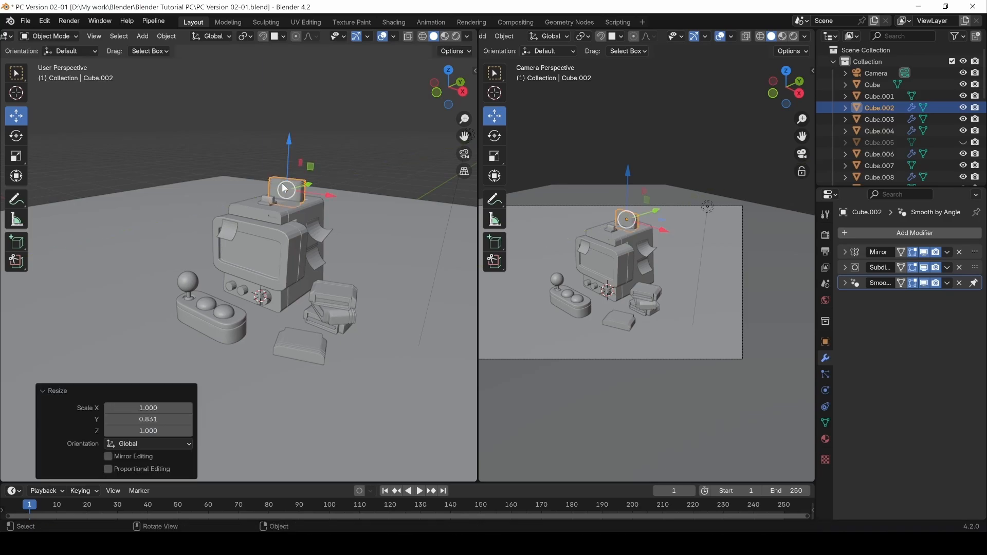
pyautogui.click(359, 142)
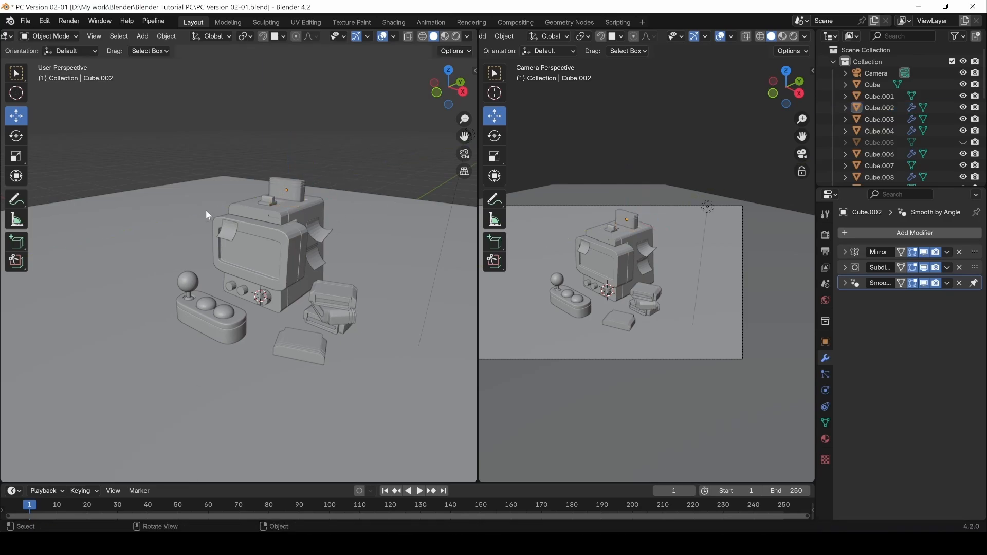
pyautogui.moveTo(247, 270)
pyautogui.mouseDown(button='middle')
pyautogui.moveTo(276, 270)
pyautogui.moveTo(251, 270)
pyautogui.mouseUp(button='middle')
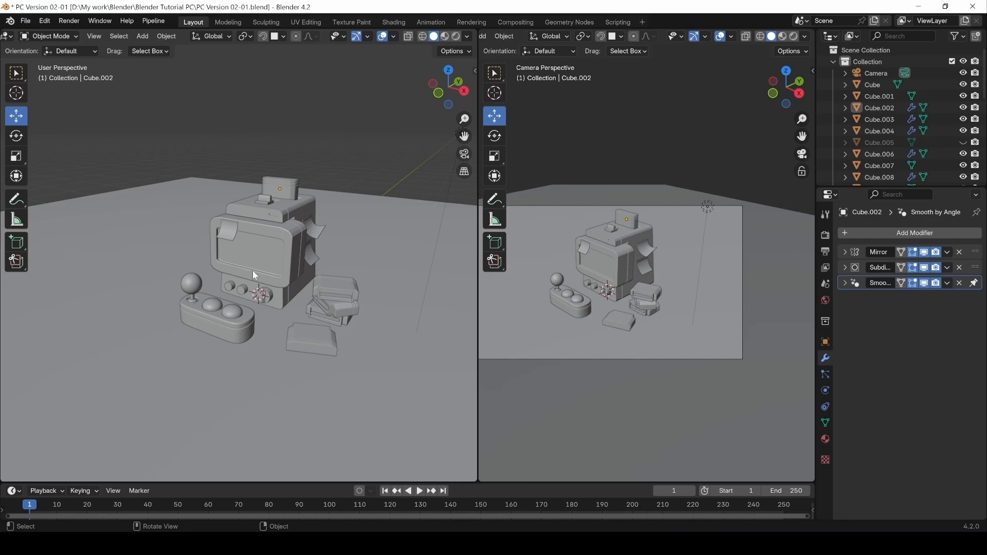
# Test-move the controller base Cube.004 and undo, checking which parts follow it.
pyautogui.click(214, 322)
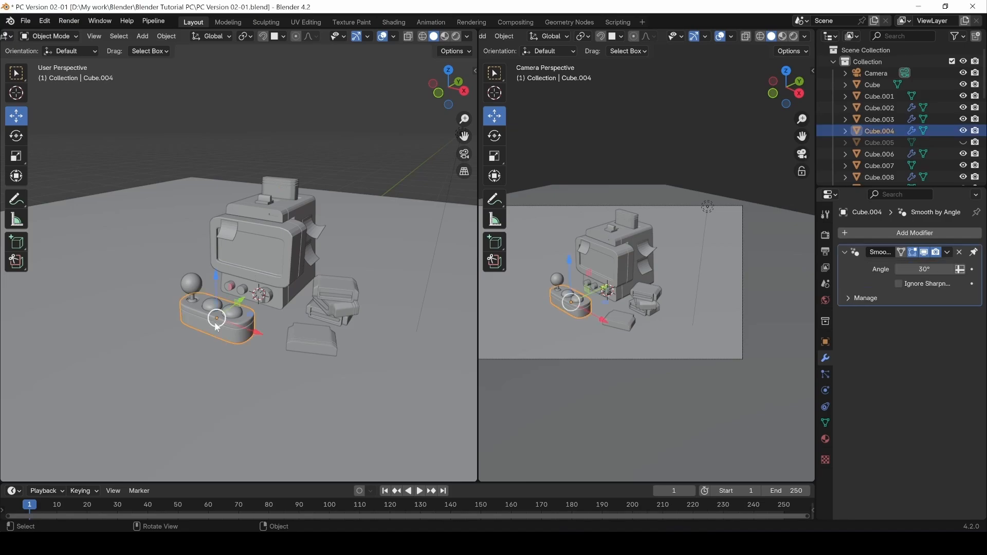
pyautogui.moveTo(215, 320); pyautogui.dragTo(122, 215)
pyautogui.hotkey('ctrl', 'z')
pyautogui.click(212, 137)
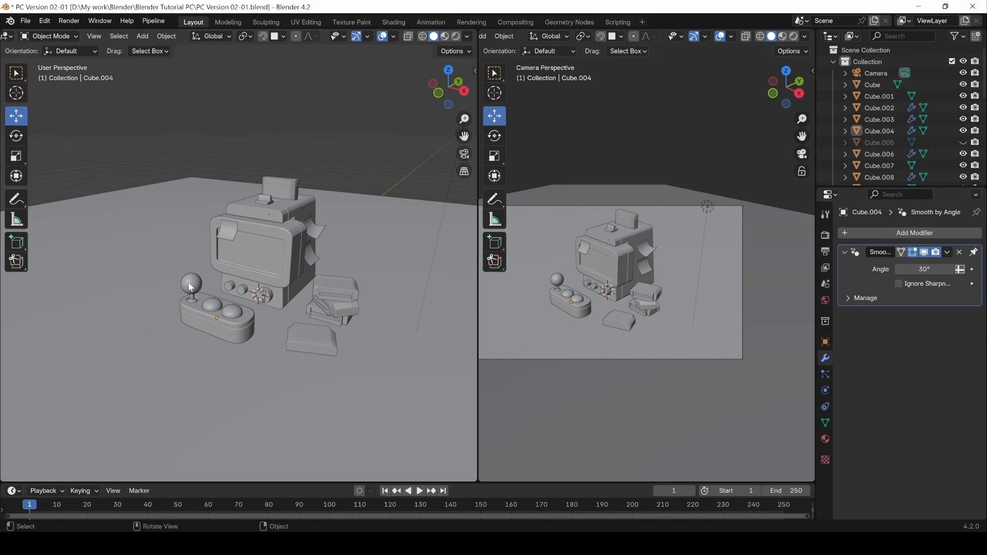
pyautogui.click(220, 325)
pyautogui.moveTo(220, 325); pyautogui.dragTo(140, 284)
pyautogui.hotkey('ctrl', 'z')
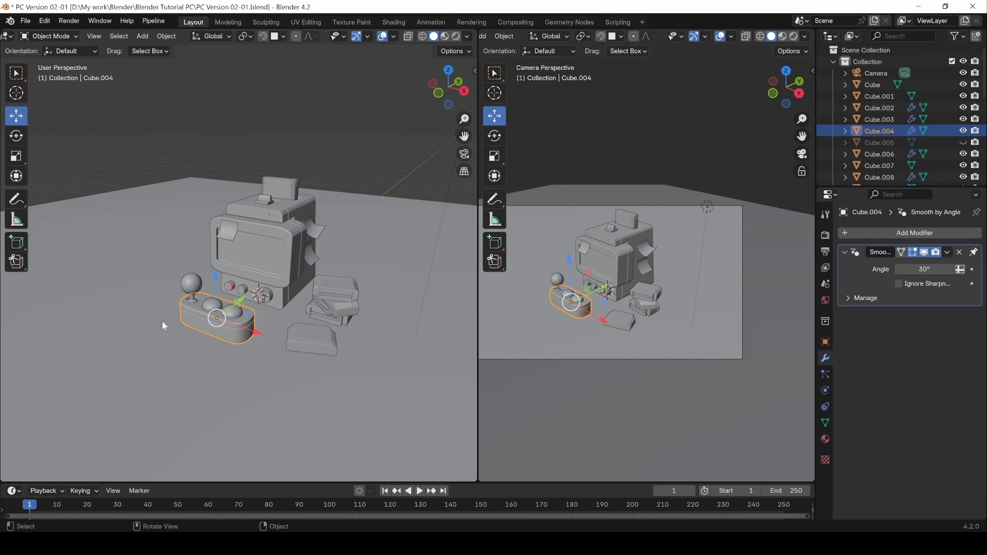
# Parent the joystick ball, stick and round buttons to Cube.004 using Object parenting.
pyautogui.click(193, 282)
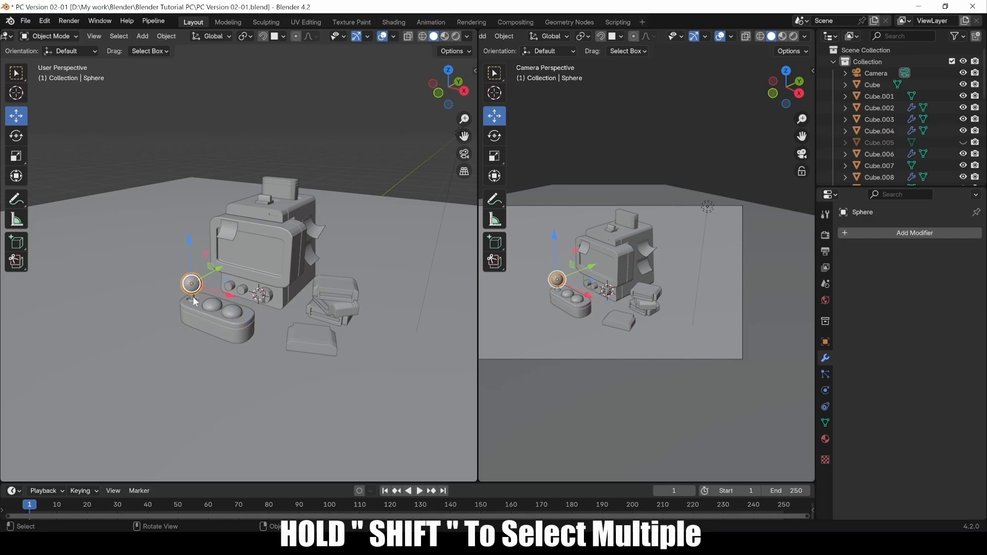
pyautogui.keyDown('shift'); pyautogui.click(192, 295); pyautogui.keyUp('shift')
pyautogui.keyDown('shift'); pyautogui.click(205, 310); pyautogui.keyUp('shift')
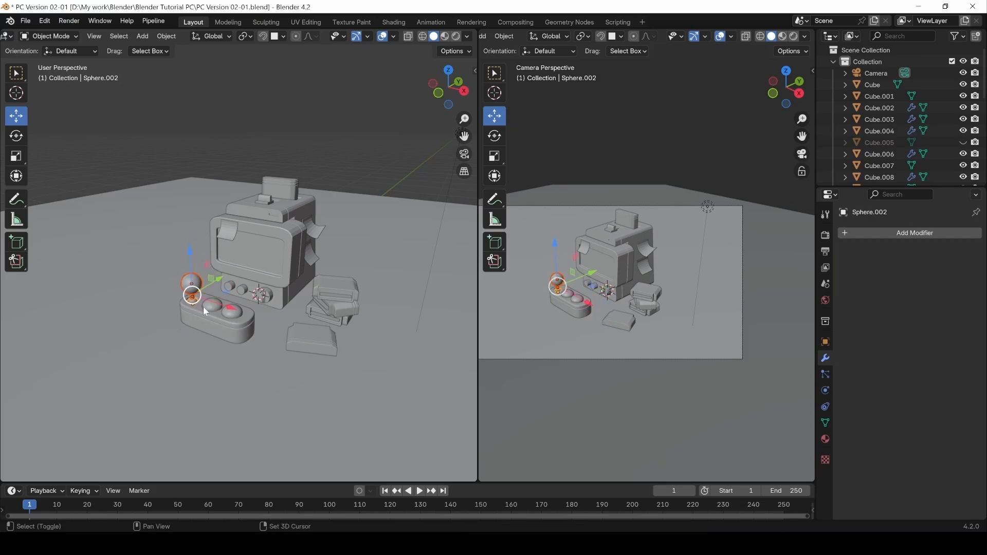
pyautogui.keyDown('shift'); pyautogui.click(215, 310); pyautogui.keyUp('shift')
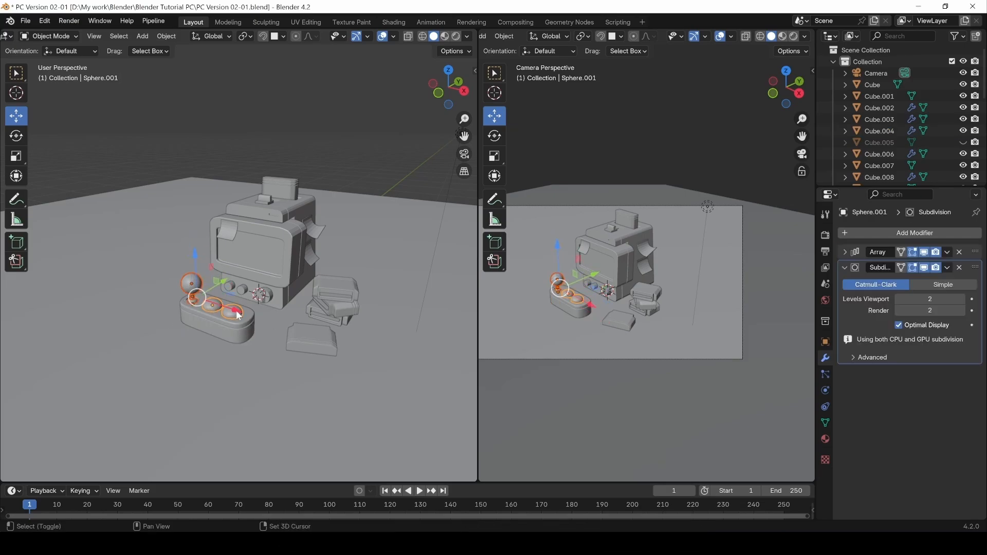
pyautogui.keyDown('shift'); pyautogui.click(236, 338); pyautogui.keyUp('shift')
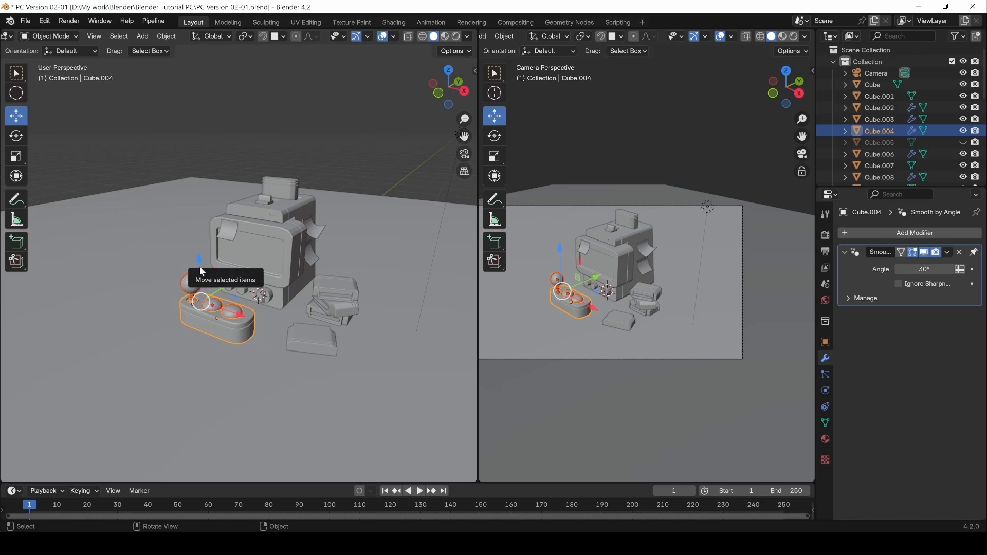
pyautogui.hotkey('ctrl', 'p')
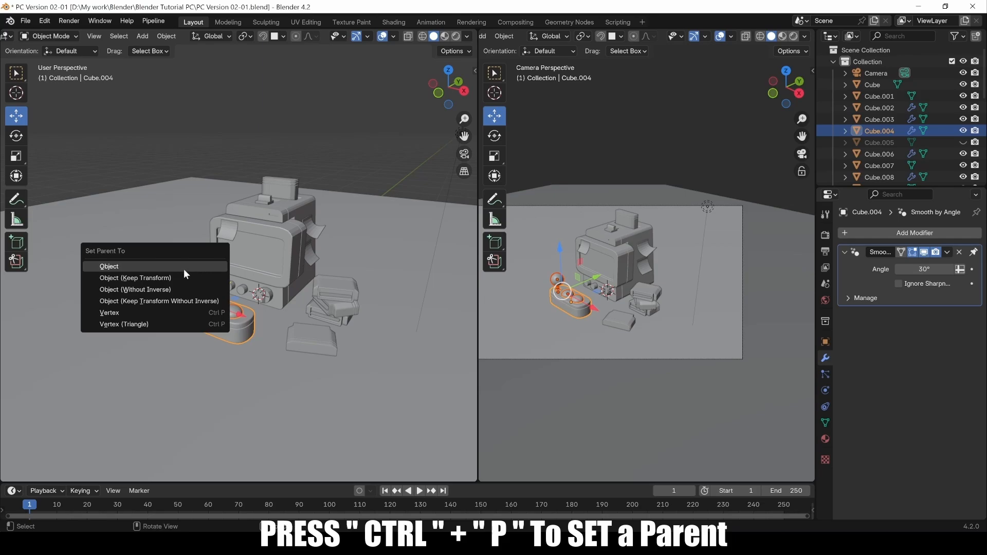
pyautogui.click(117, 278)
# Verify the parenting by test-moving the controller base and the joystick ball, undoing each.
pyautogui.click(198, 366)
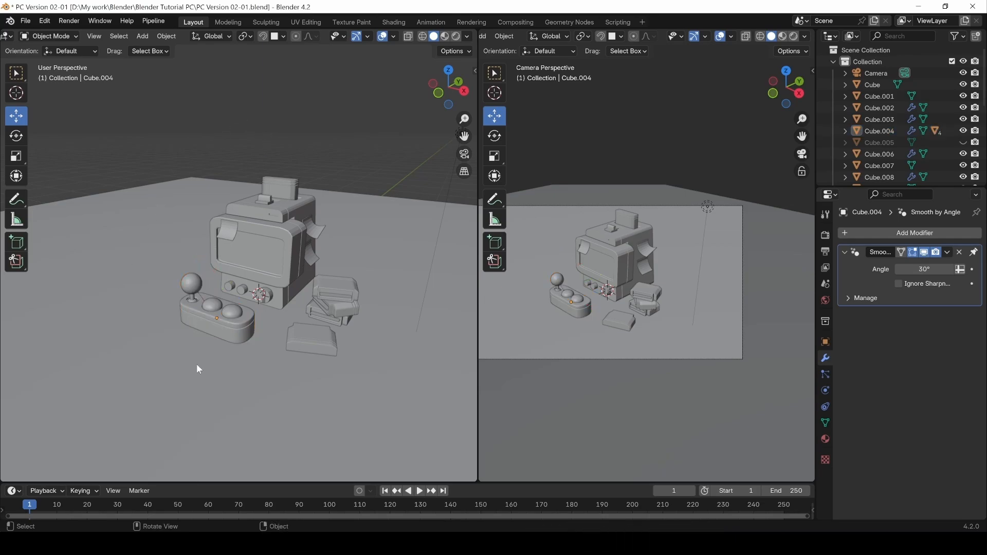
pyautogui.click(216, 329)
pyautogui.moveTo(216, 328); pyautogui.dragTo(133, 304)
pyautogui.hotkey('ctrl', 'z')
pyautogui.click(193, 283)
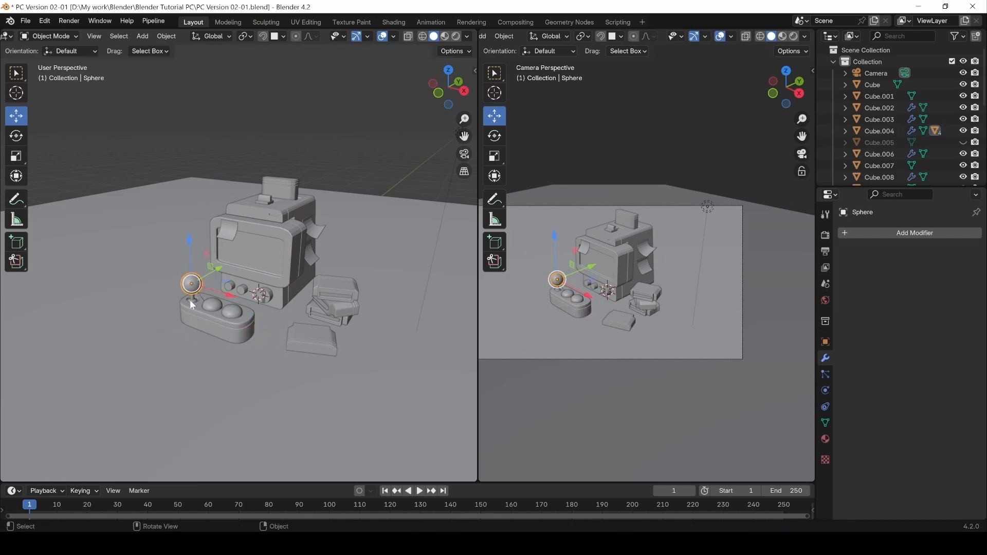
pyautogui.moveTo(193, 303); pyautogui.dragTo(178, 208)
pyautogui.hotkey('ctrl', 'z')
# Pick the controller base among overlapping parts and test-move it with its joystick parts.
pyautogui.click(216, 329)
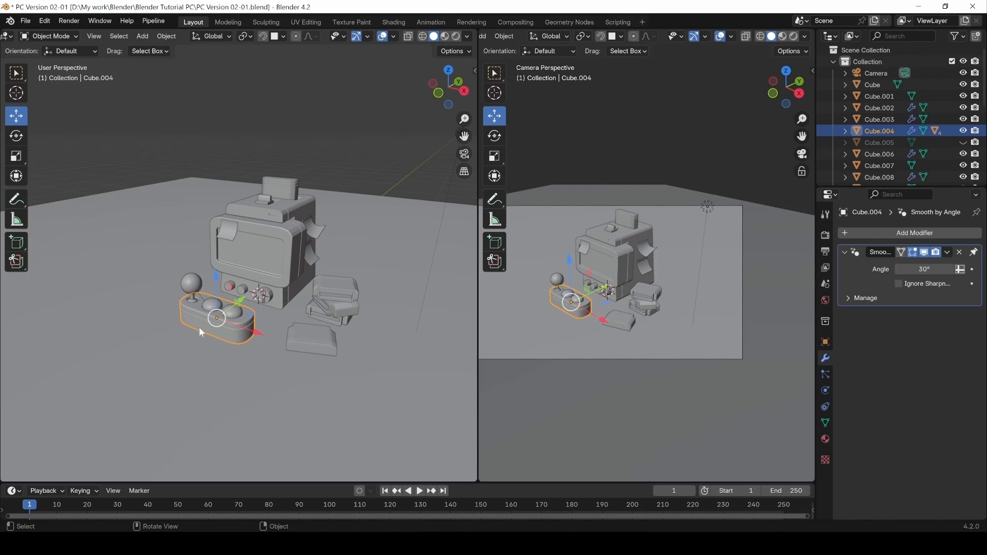
pyautogui.click(211, 319)
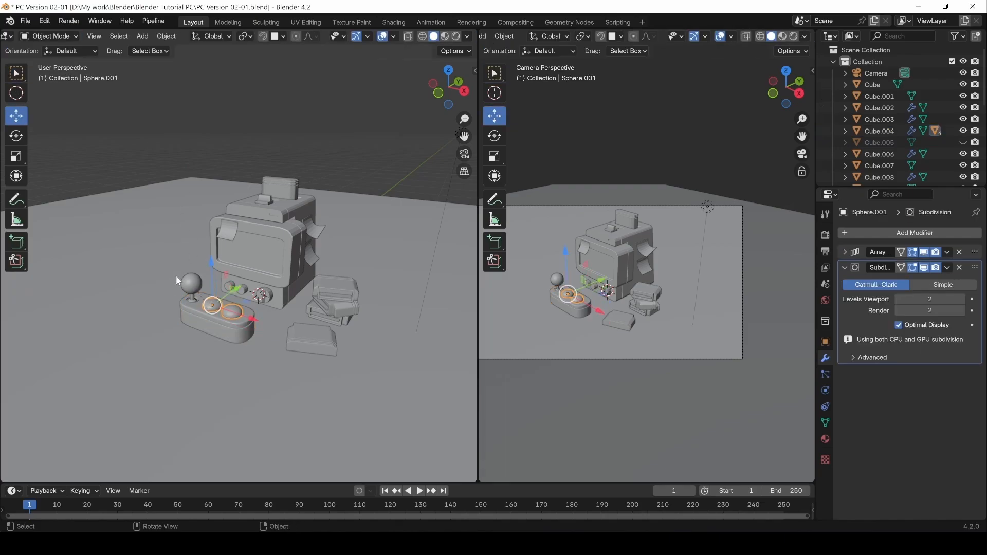
pyautogui.click(214, 326)
pyautogui.click(215, 329)
pyautogui.moveTo(214, 326); pyautogui.dragTo(146, 221)
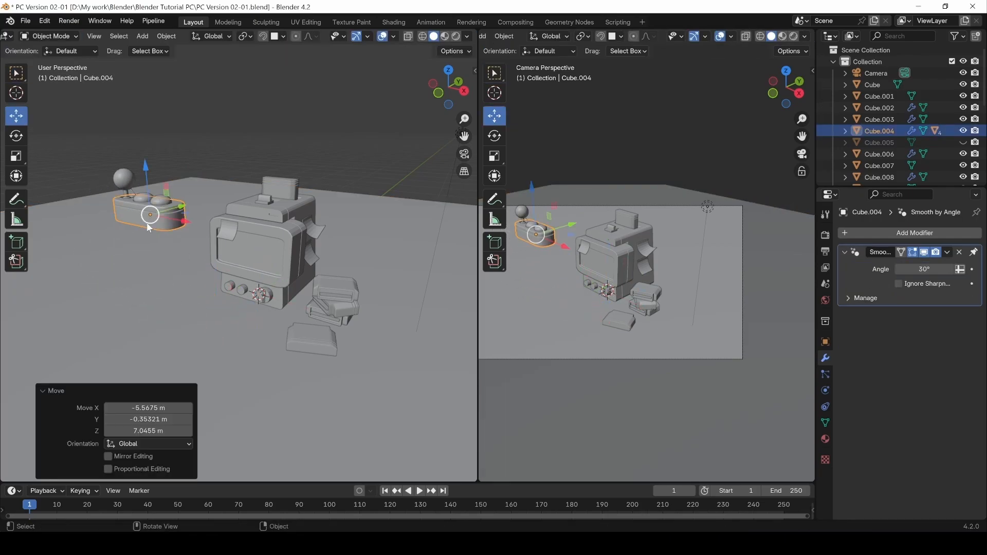
pyautogui.hotkey('ctrl', 'z')
pyautogui.moveTo(295, 258); pyautogui.dragTo(258, 270, button='middle')
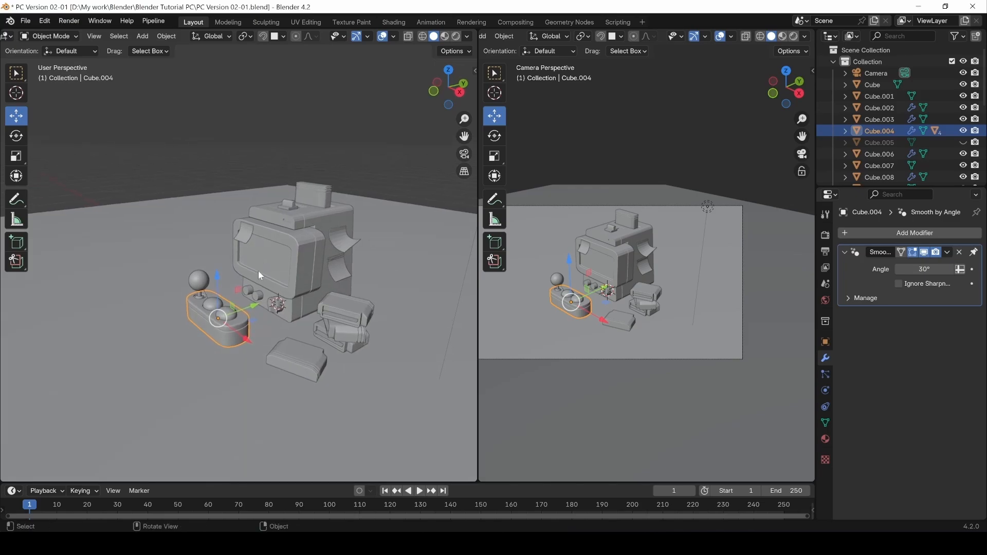
# Parent screen, curved side panels, top pieces, D-pad and knobs to Cube with Keep Transform.
pyautogui.click(291, 240)
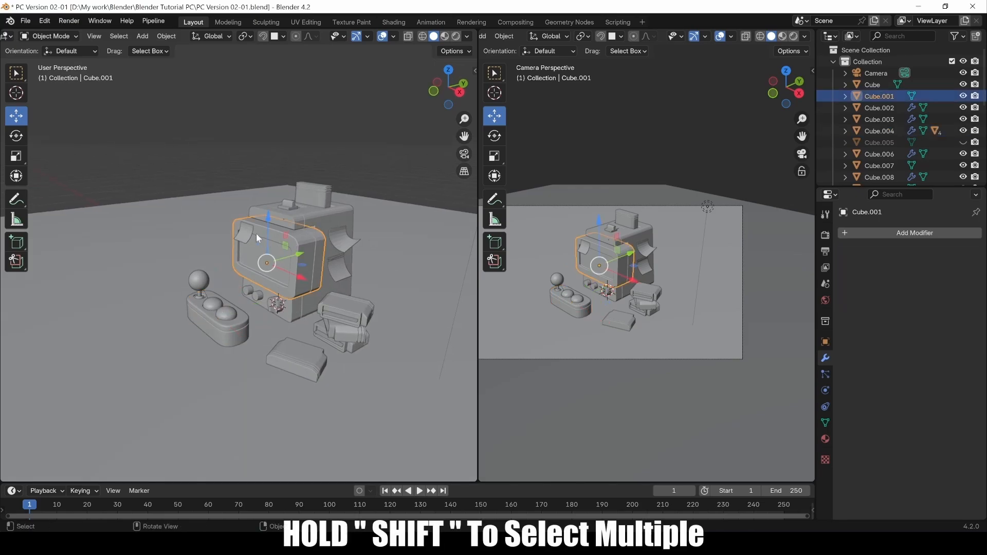
pyautogui.keyDown('shift'); pyautogui.click(256, 234); pyautogui.keyUp('shift')
pyautogui.keyDown('shift'); pyautogui.click(346, 239); pyautogui.keyUp('shift')
pyautogui.keyDown('shift'); pyautogui.click(327, 262); pyautogui.keyUp('shift')
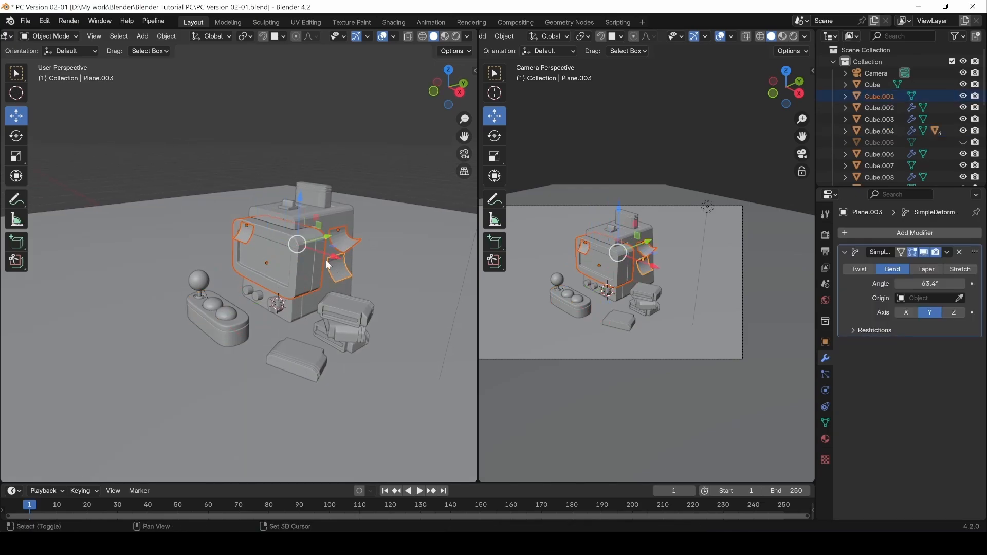
pyautogui.keyDown('shift'); pyautogui.click(318, 189); pyautogui.keyUp('shift')
pyautogui.keyDown('shift'); pyautogui.click(291, 201); pyautogui.keyUp('shift')
pyautogui.keyDown('shift'); pyautogui.click(312, 186); pyautogui.keyUp('shift')
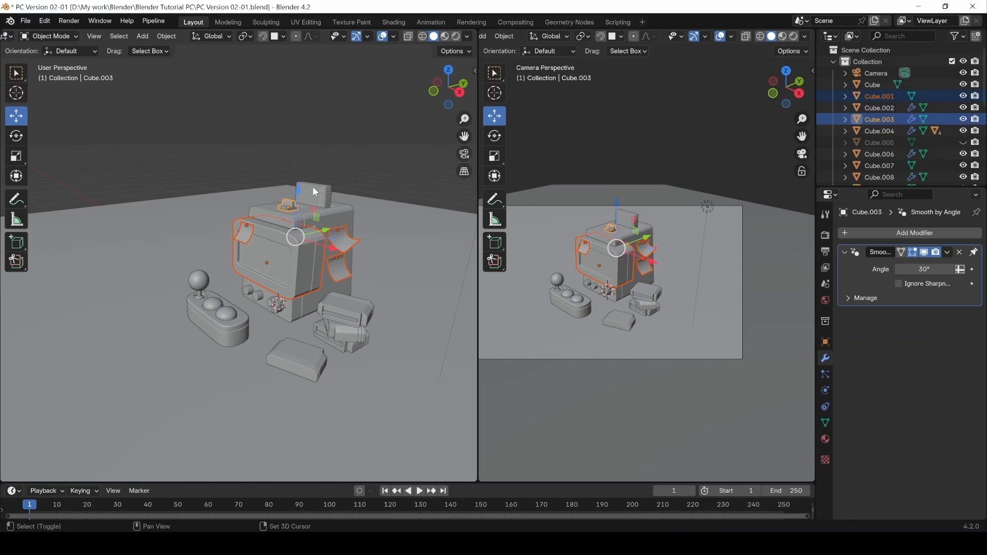
pyautogui.keyDown('shift'); pyautogui.click(274, 309); pyautogui.keyUp('shift')
pyautogui.keyDown('shift'); pyautogui.click(256, 296); pyautogui.keyUp('shift')
pyautogui.keyDown('shift'); pyautogui.click(247, 292); pyautogui.keyUp('shift')
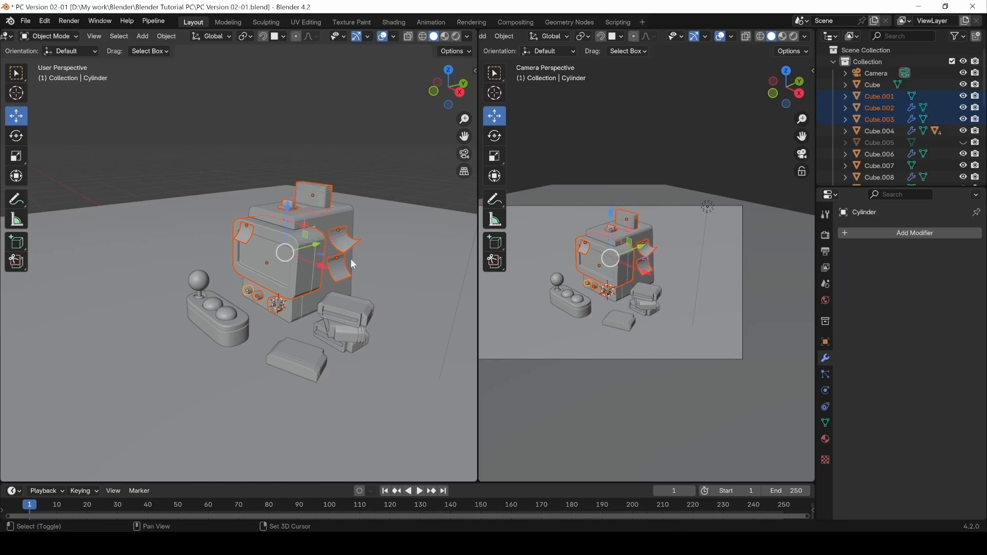
pyautogui.keyDown('shift'); pyautogui.click(298, 309); pyautogui.keyUp('shift')
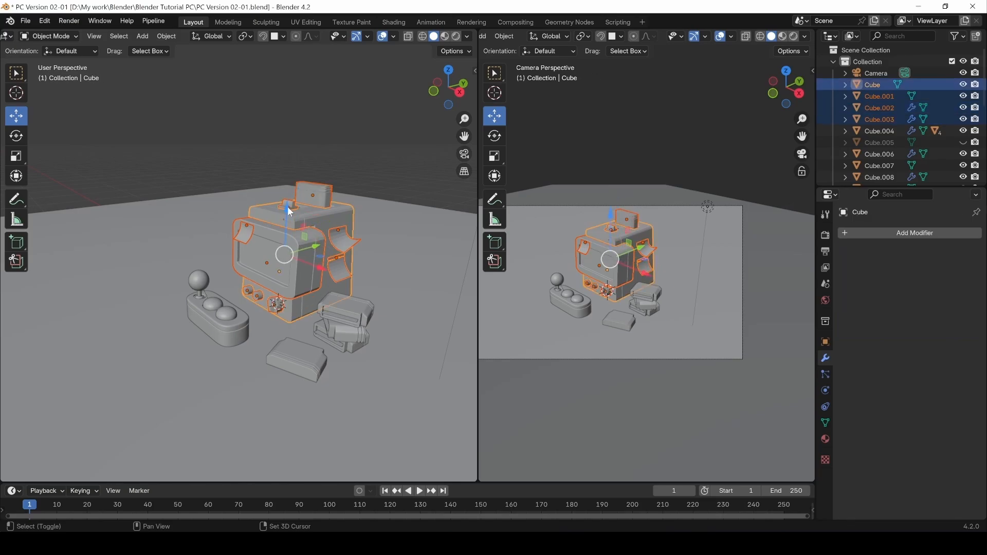
pyautogui.hotkey('ctrl', 'p')
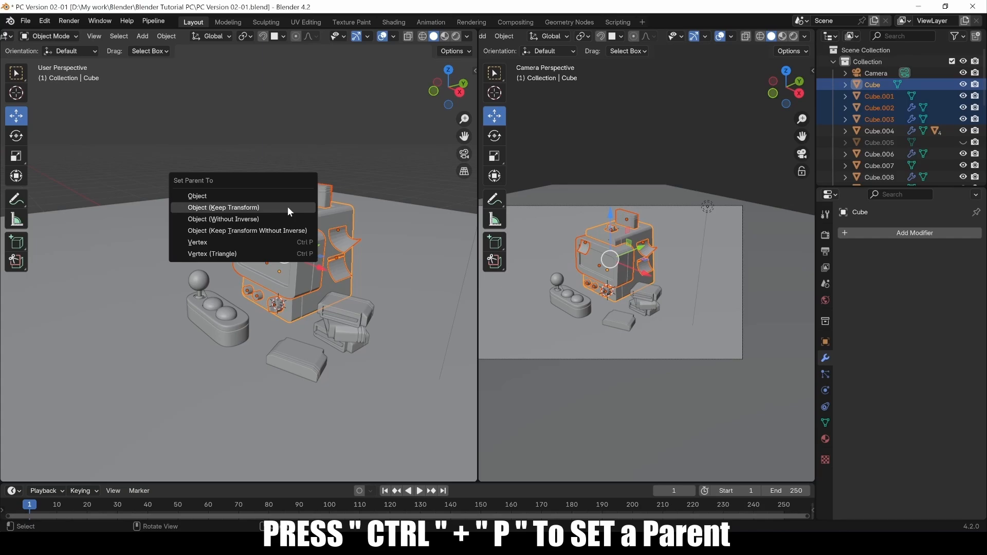
pyautogui.click(288, 208)
# Test-move the cabinet body with its children, undo, and reselect it from a near-front angle.
pyautogui.hotkey('alt', 'a')
pyautogui.click(331, 220)
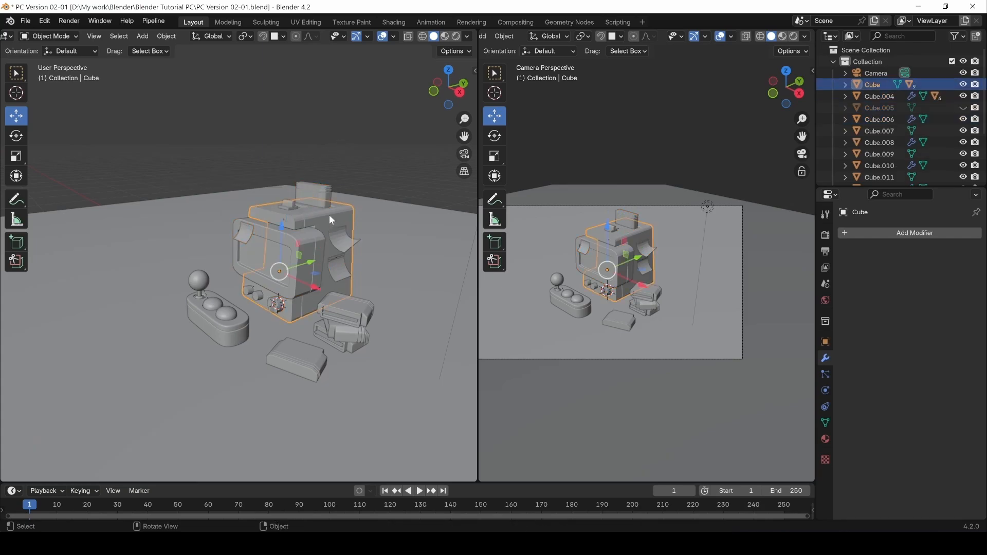
pyautogui.press('g')
pyautogui.click(301, 186)
pyautogui.hotkey('ctrl', 'z')
pyautogui.hotkey('alt', 'a')
pyautogui.moveTo(252, 138); pyautogui.dragTo(323, 150, button='middle')
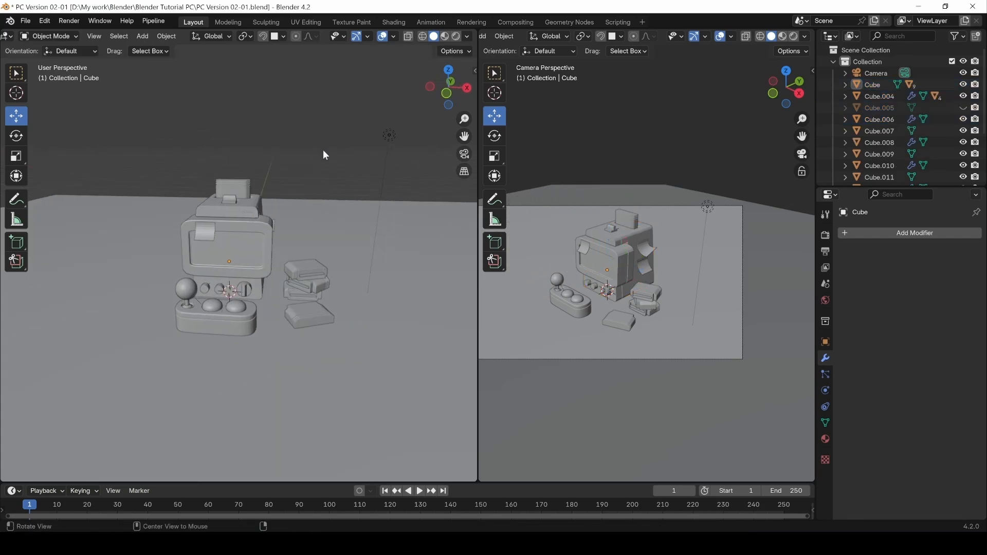
pyautogui.click(250, 216)
# Expand Cube's children in the Outliner, inspect Cube.002, then collapse the Cube and Cube.004 hierarchies.
pyautogui.click(844, 85)
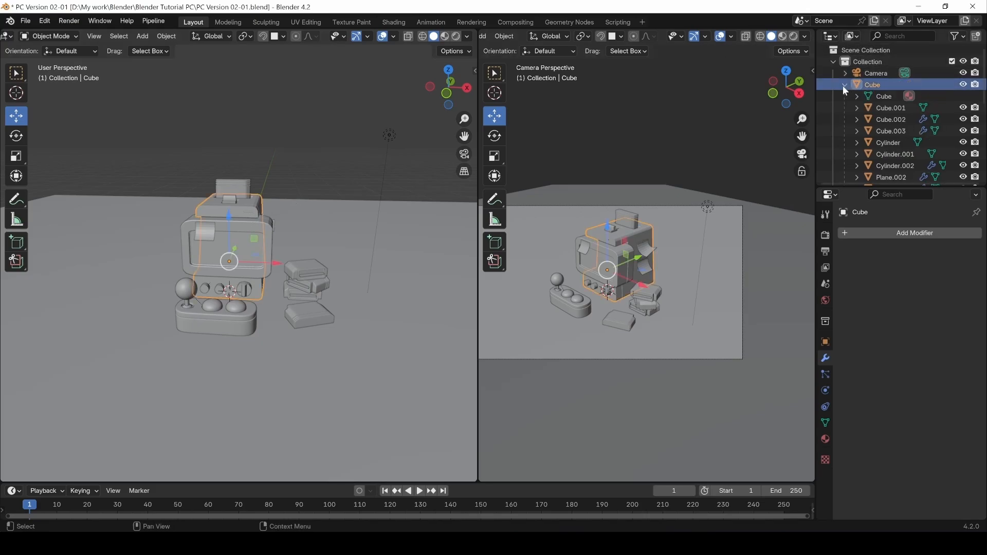
pyautogui.scroll(-5, 879, 117)
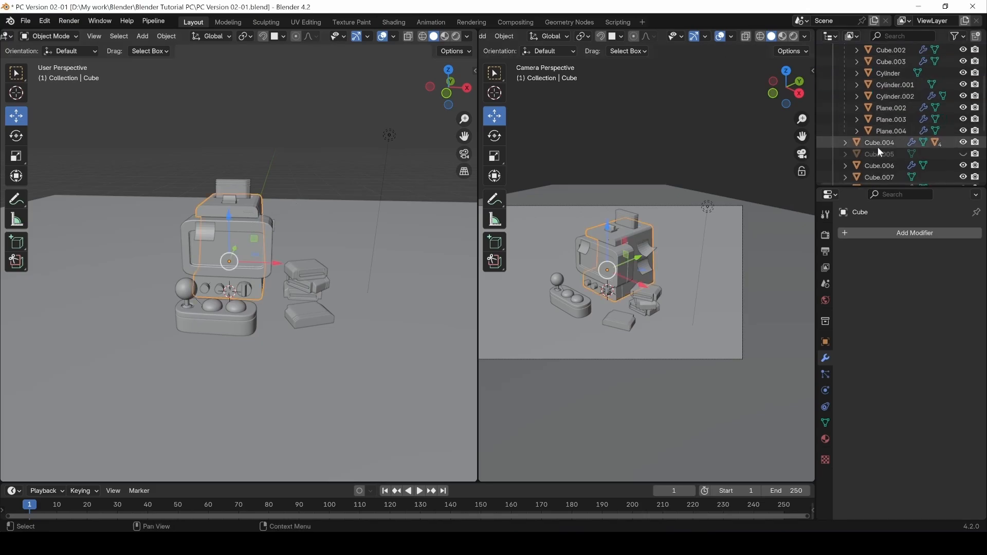
pyautogui.scroll(3, 877, 147)
pyautogui.click(891, 97)
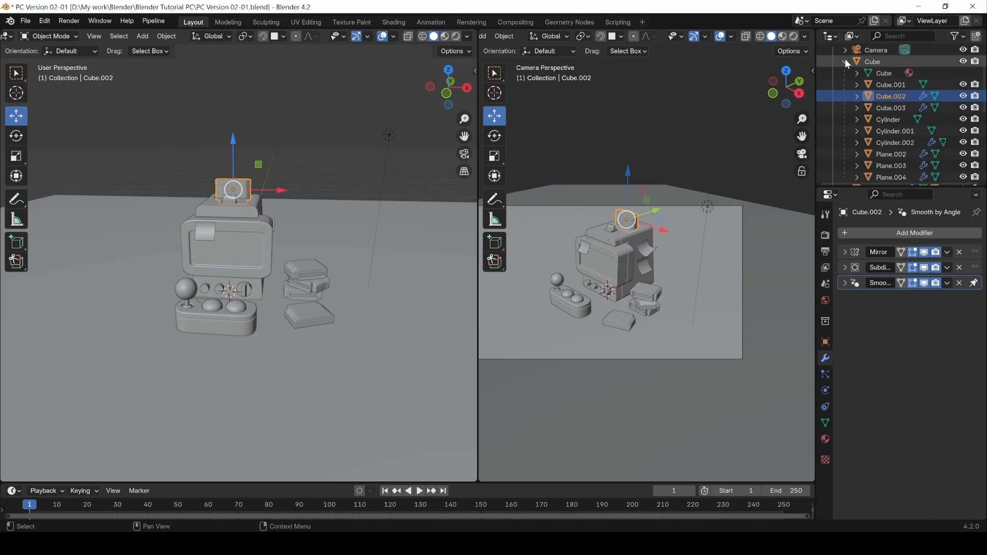
pyautogui.click(845, 61)
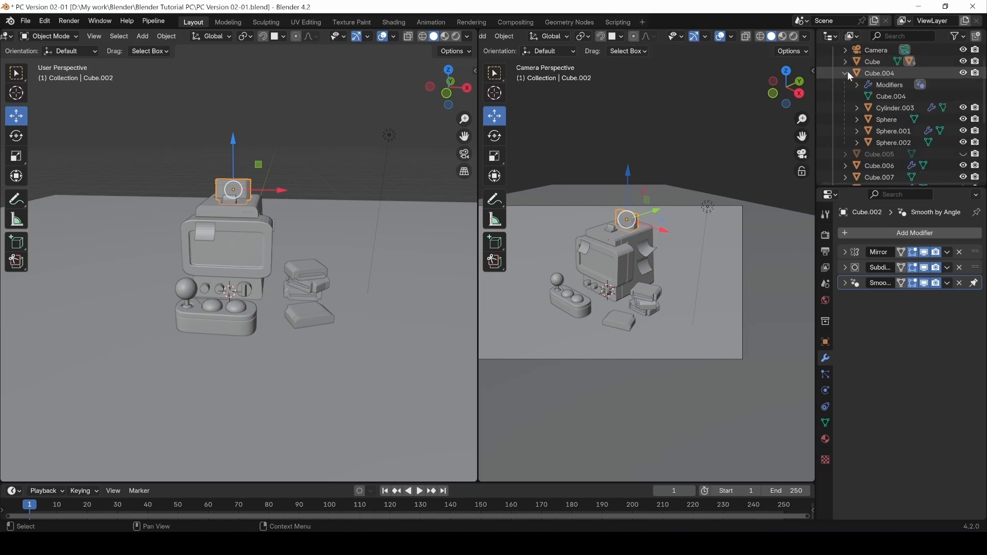
pyautogui.click(847, 73)
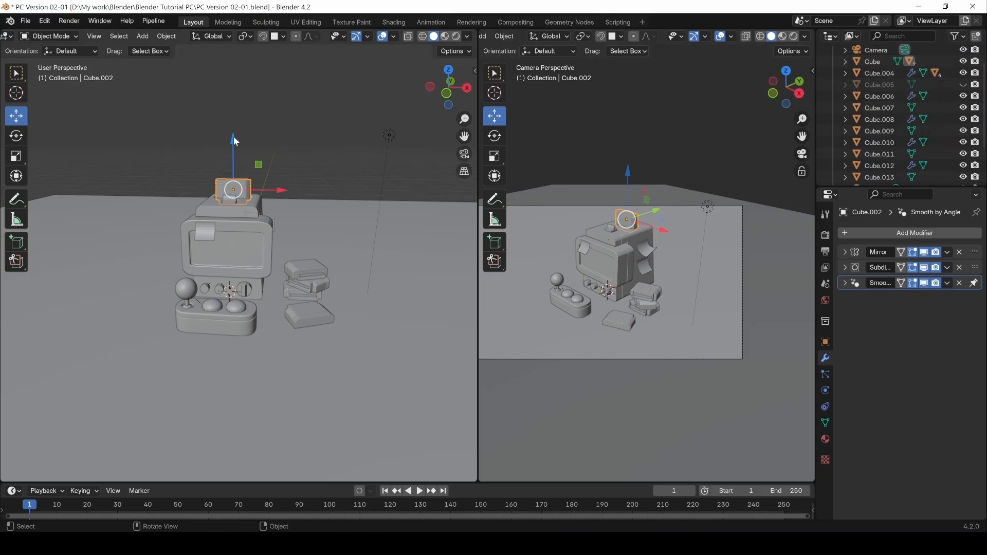
# Select the cabinet body and Cube.002, then re-expand and collapse the Cube hierarchy.
pyautogui.click(262, 219)
pyautogui.click(230, 188)
pyautogui.scroll(-2, 906, 119)
pyautogui.scroll(5, 906, 119)
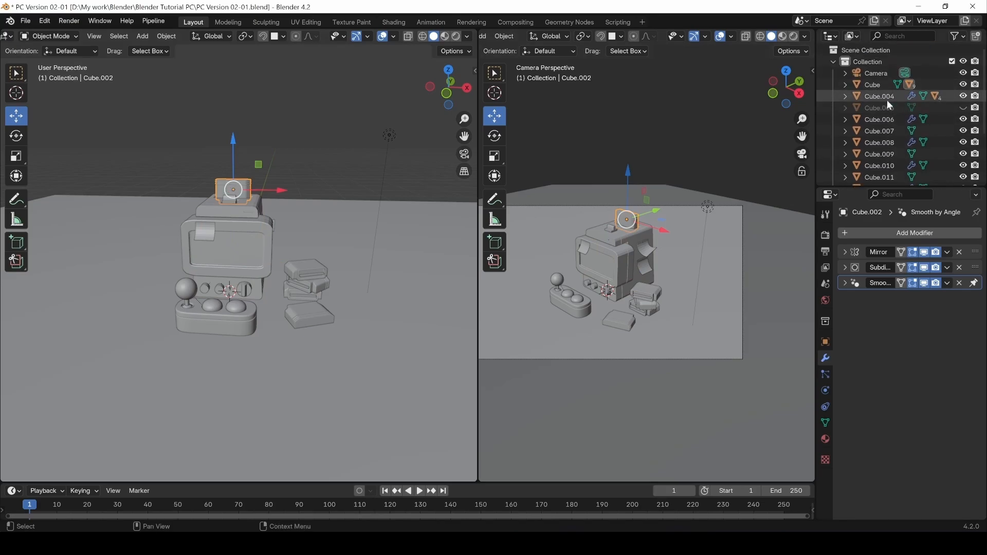
pyautogui.click(846, 85)
pyautogui.scroll(-2, 901, 120)
pyautogui.scroll(2, 902, 102)
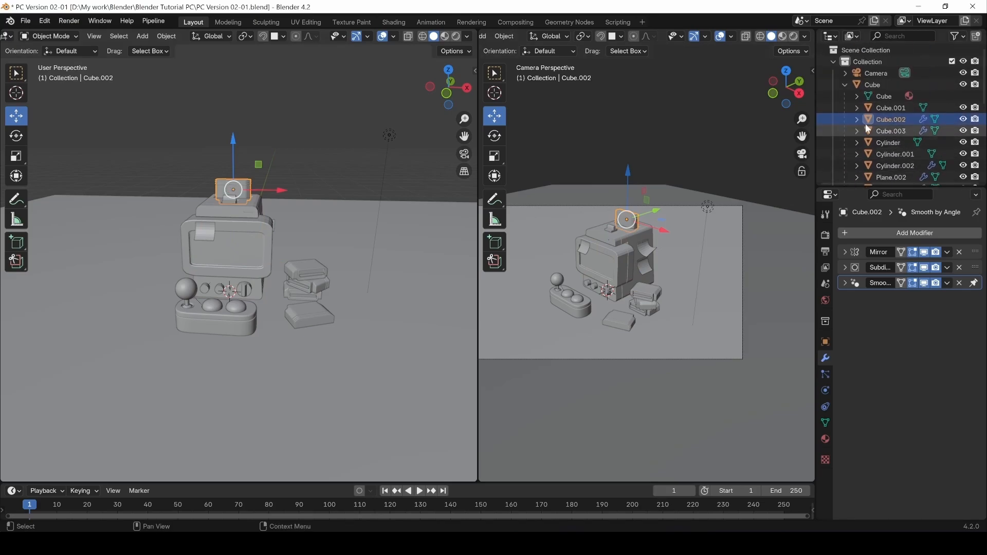
pyautogui.click(845, 84)
# Deselect, reframe the view, and select Cube.013, the flat slab on the floor.
pyautogui.click(228, 101)
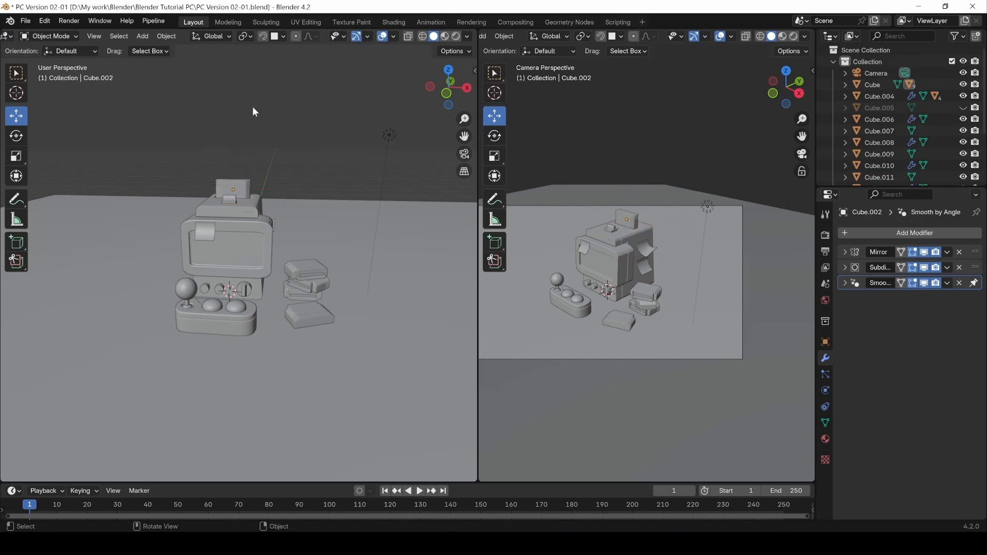
pyautogui.moveTo(364, 104); pyautogui.dragTo(282, 119, button='middle')
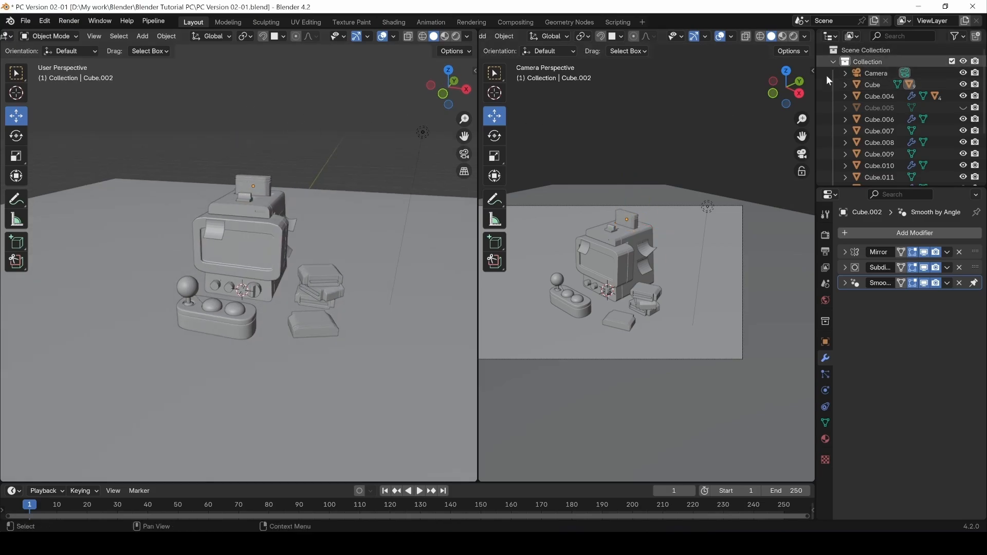
pyautogui.scroll(-2, 868, 67)
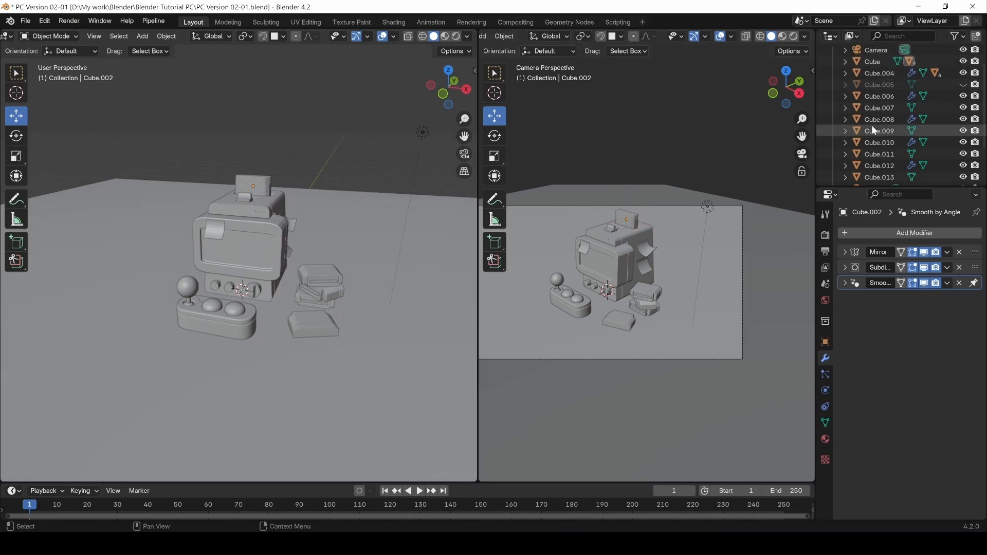
pyautogui.scroll(-4, 876, 102)
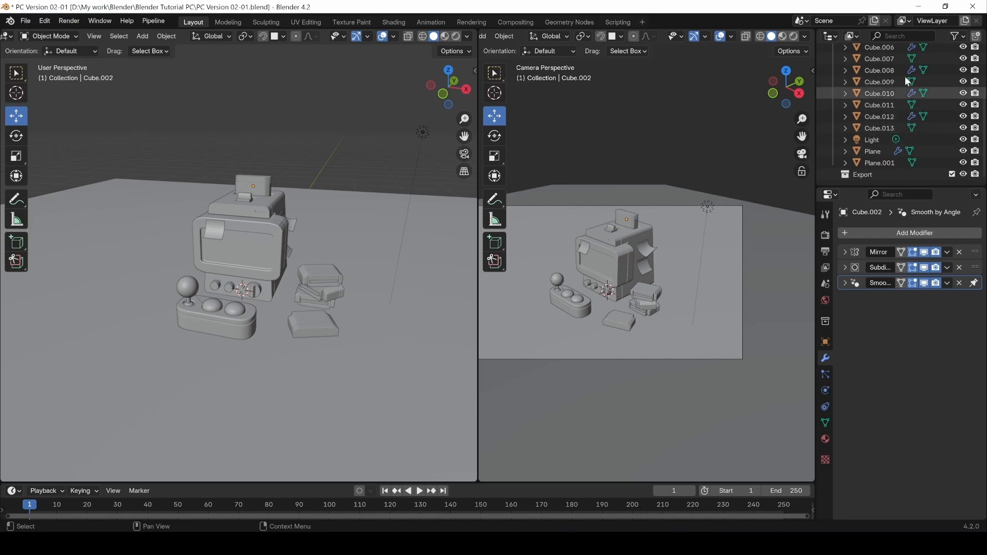
pyautogui.click(880, 128)
pyautogui.press('F2')
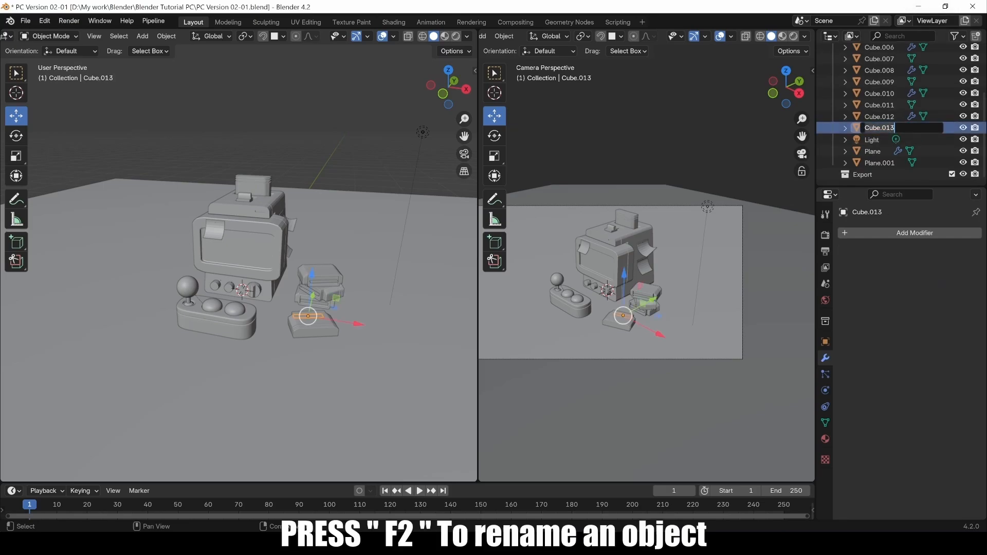
pyautogui.press('Escape')
pyautogui.click(255, 229)
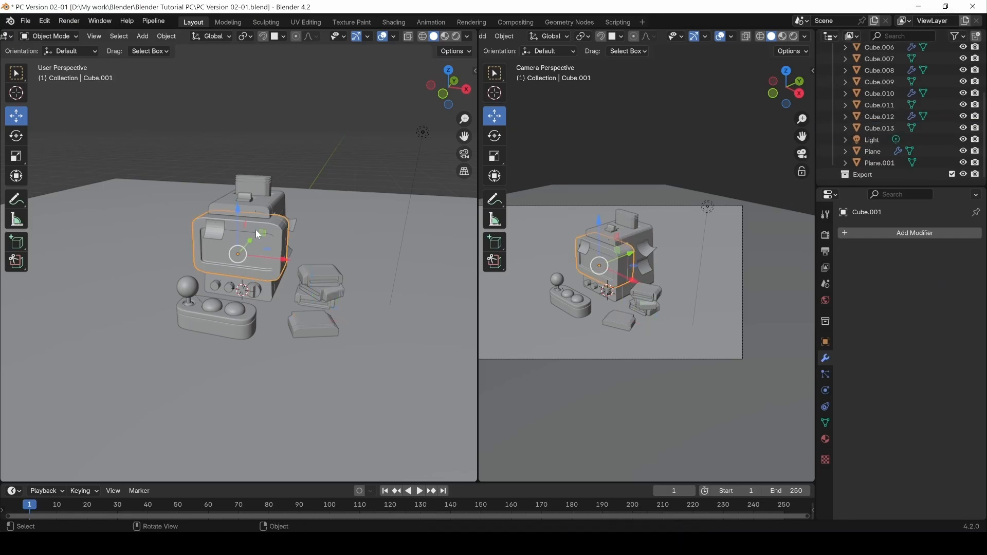
pyautogui.press('F2')
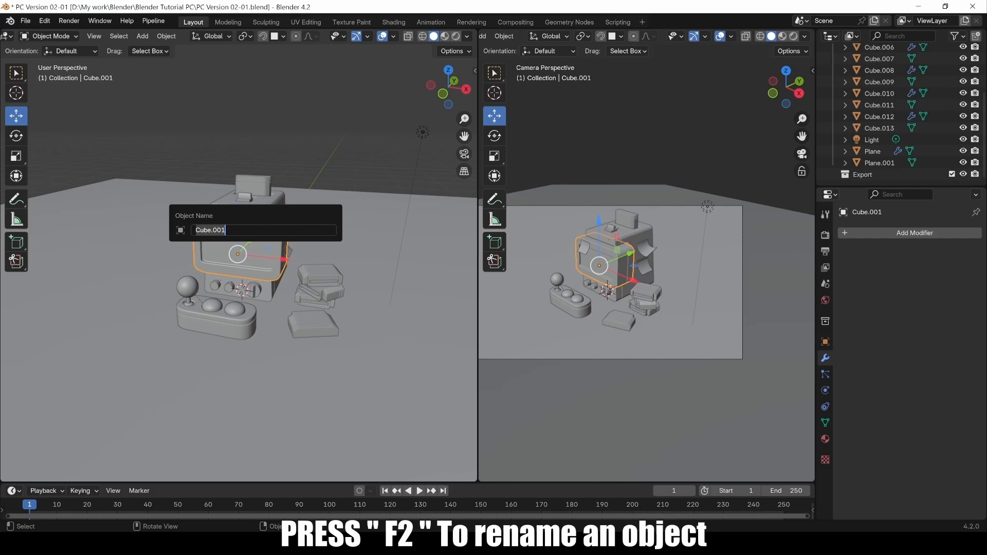
pyautogui.click(328, 90)
pyautogui.click(326, 104)
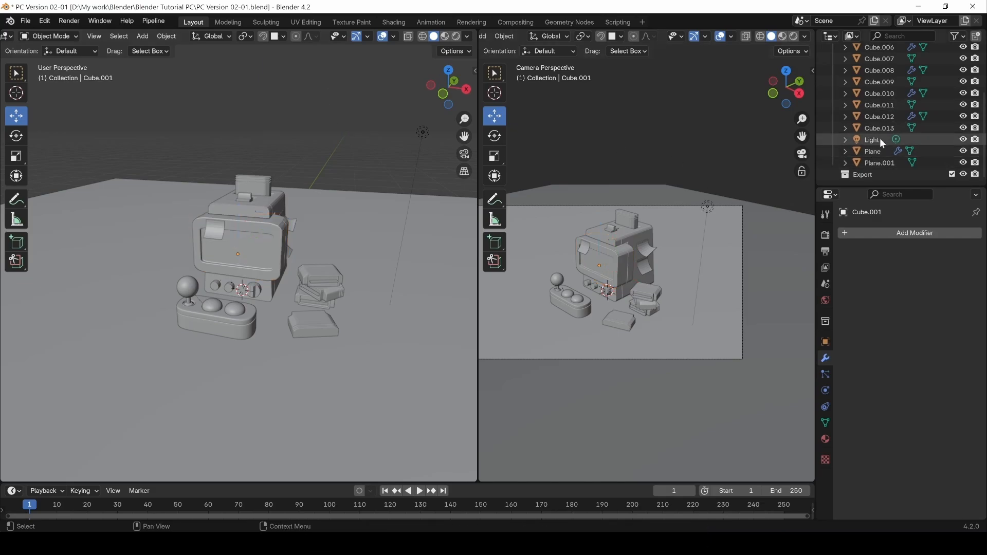
pyautogui.scroll(5, 881, 138)
pyautogui.scroll(-5, 890, 82)
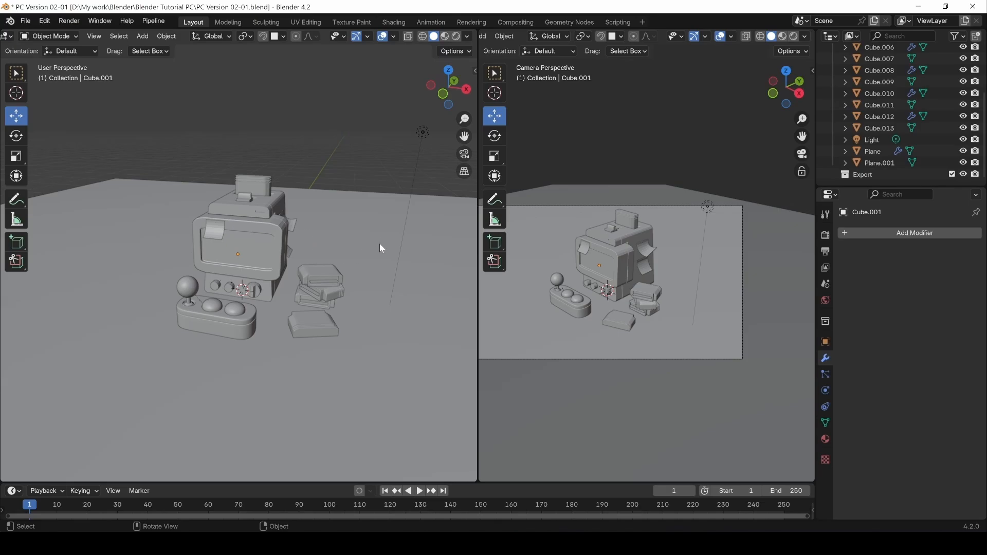
pyautogui.click(370, 234)
# Select the stacked books, including Cube.006, Cube.007 and Cube.009, and bring up Move to Collection.
pyautogui.click(336, 271)
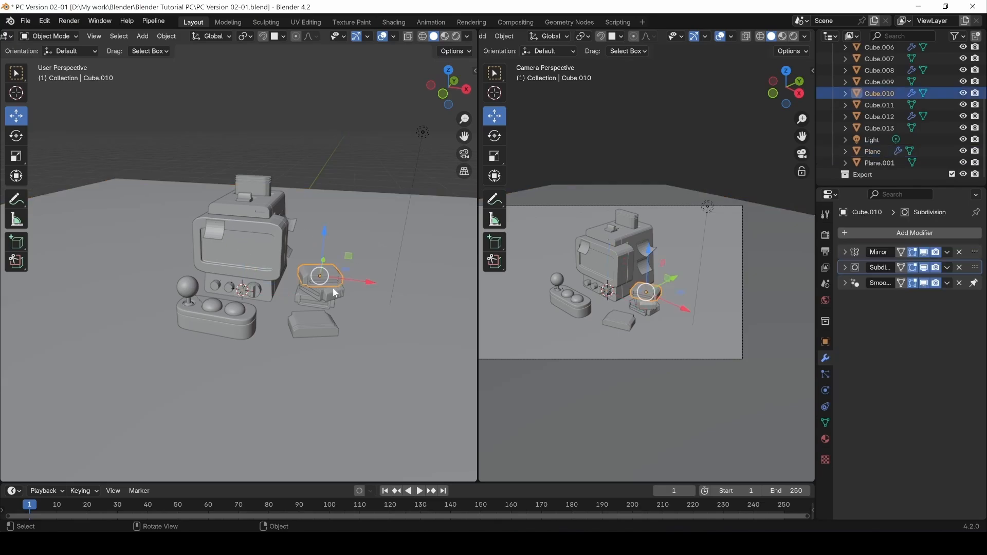
pyautogui.keyDown('shift'); pyautogui.click(311, 271); pyautogui.keyUp('shift')
pyautogui.keyDown('shift'); pyautogui.click(330, 282); pyautogui.keyUp('shift')
pyautogui.keyDown('shift'); pyautogui.click(327, 302); pyautogui.keyUp('shift')
pyautogui.keyDown('shift'); pyautogui.click(308, 292); pyautogui.keyUp('shift')
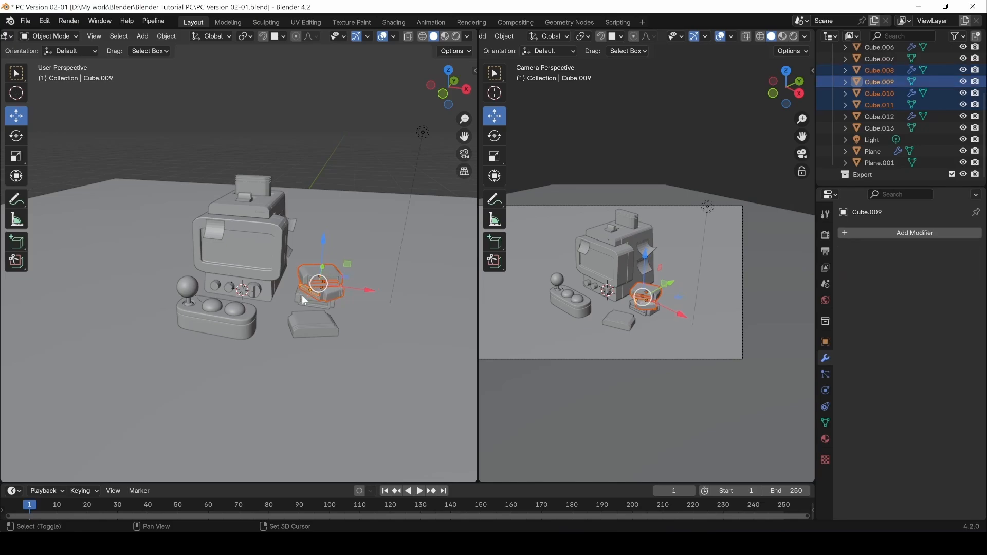
pyautogui.keyDown('shift'); pyautogui.click(303, 298); pyautogui.keyUp('shift')
pyautogui.keyDown('shift'); pyautogui.click(305, 302); pyautogui.keyUp('shift')
pyautogui.keyDown('shift'); pyautogui.click(302, 301); pyautogui.keyUp('shift')
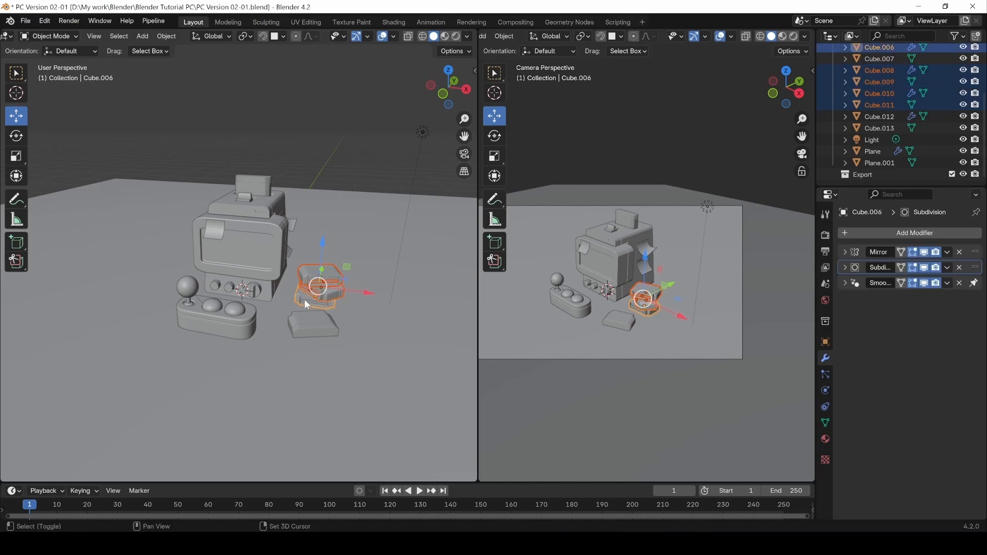
pyautogui.keyDown('shift'); pyautogui.click(305, 299); pyautogui.keyUp('shift')
pyautogui.press('m')
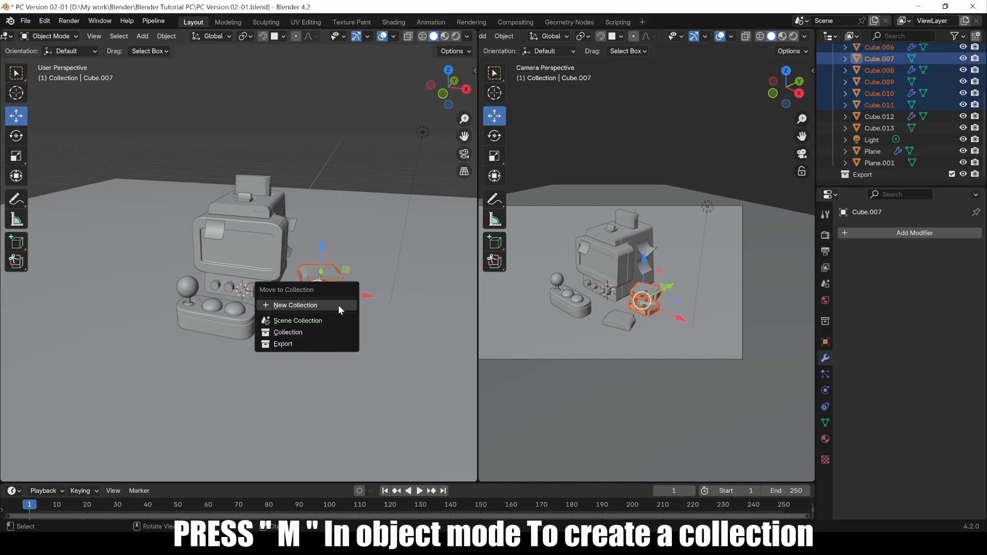
pyautogui.press('Escape')
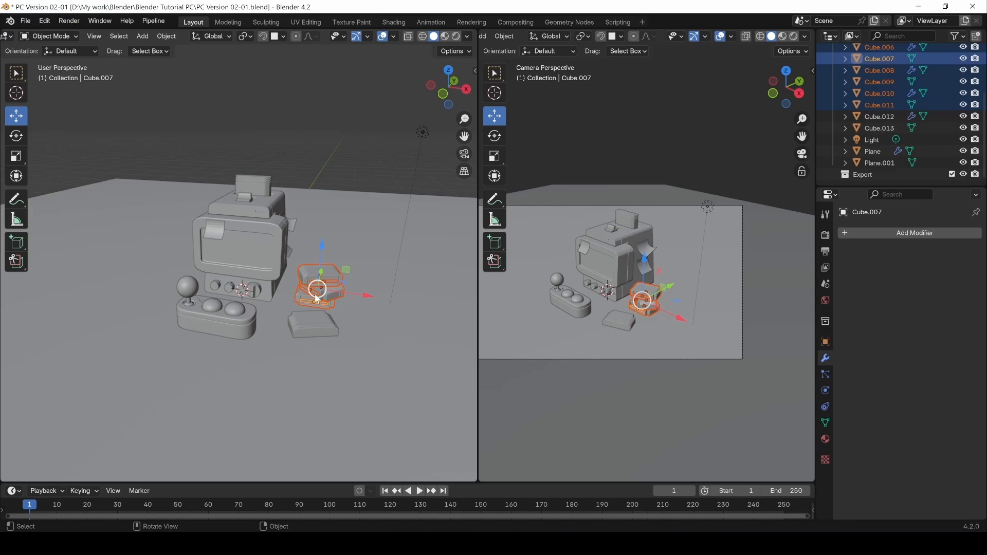
pyautogui.press('m')
# Deselect the books and switch the camera-view panel to Rendered shading.
pyautogui.click(275, 155)
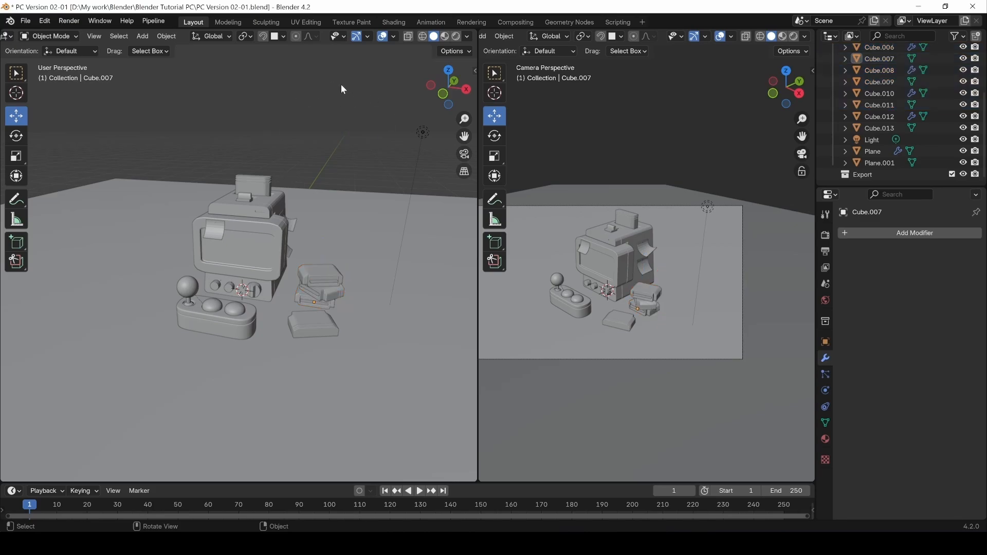
pyautogui.moveTo(346, 117); pyautogui.dragTo(322, 119, button='middle')
pyautogui.scroll(-2, 335, 144)
pyautogui.scroll(1, 315, 168)
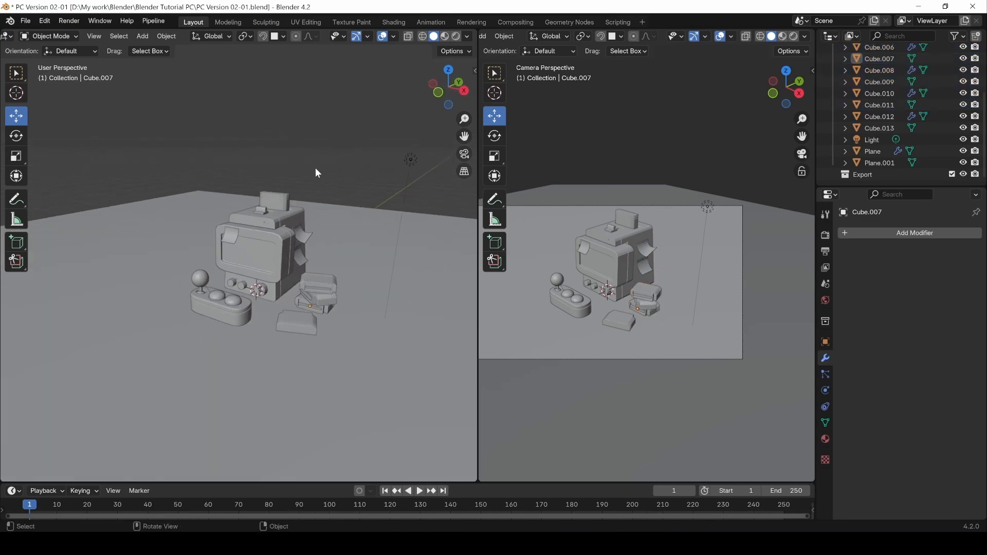
pyautogui.click(794, 36)
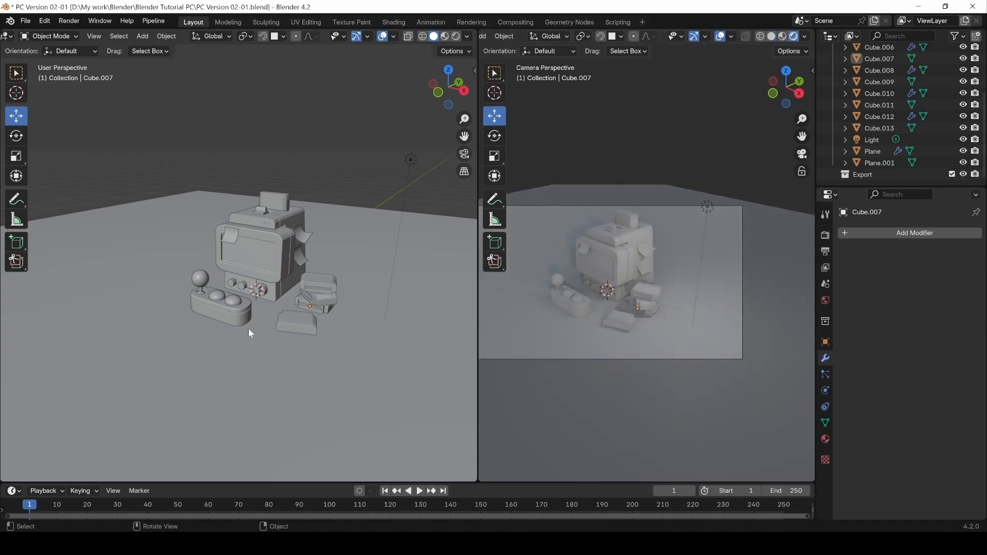